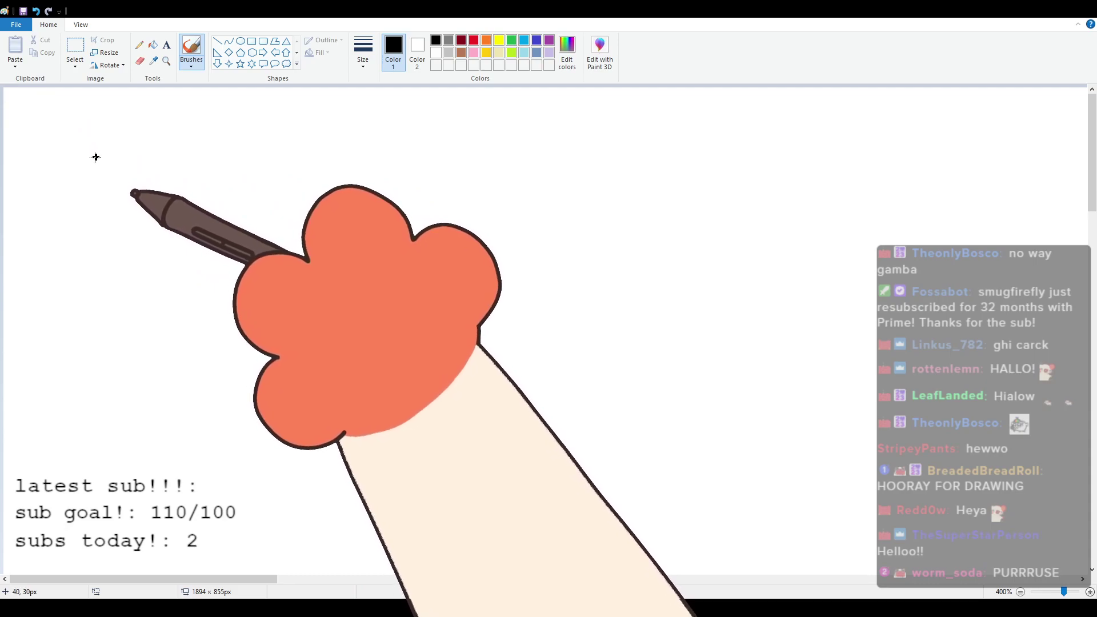
Step: Paint the black outline of a laughing cat's head with two rounded ears and puffy cheeks at the canvas's upper left
mouse_move(49, 155)
left_mouse_down()
mouse_move(66, 128)
mouse_move(118, 124)
mouse_move(197, 122)
mouse_move(197, 158)
left_mouse_up()
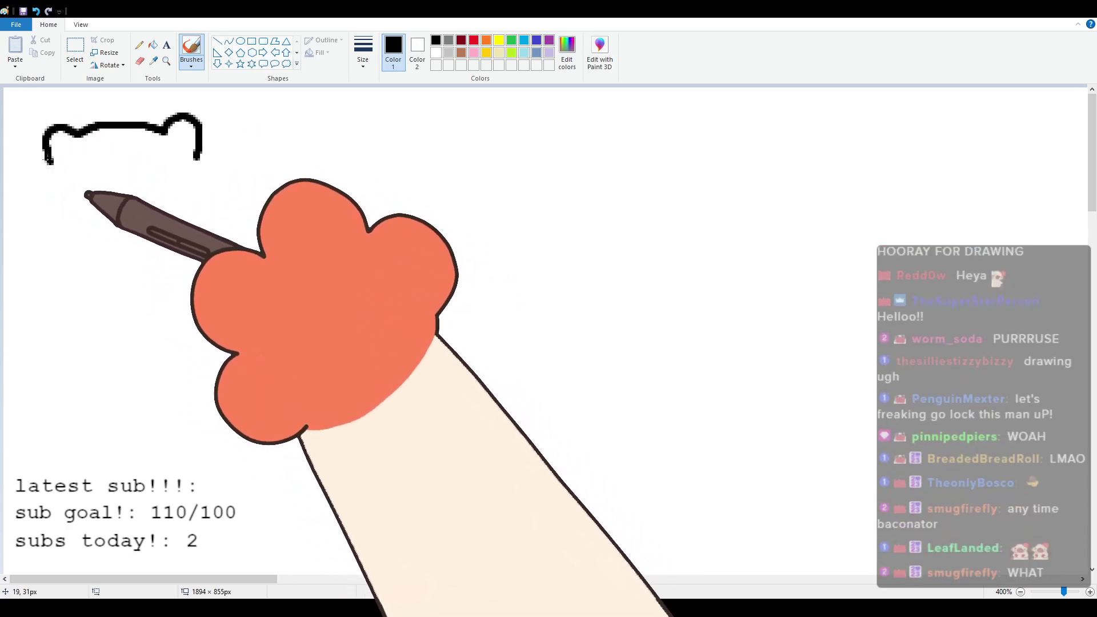
left_click_drag(39, 210, 94, 239)
left_click_drag(197, 154, 184, 224)
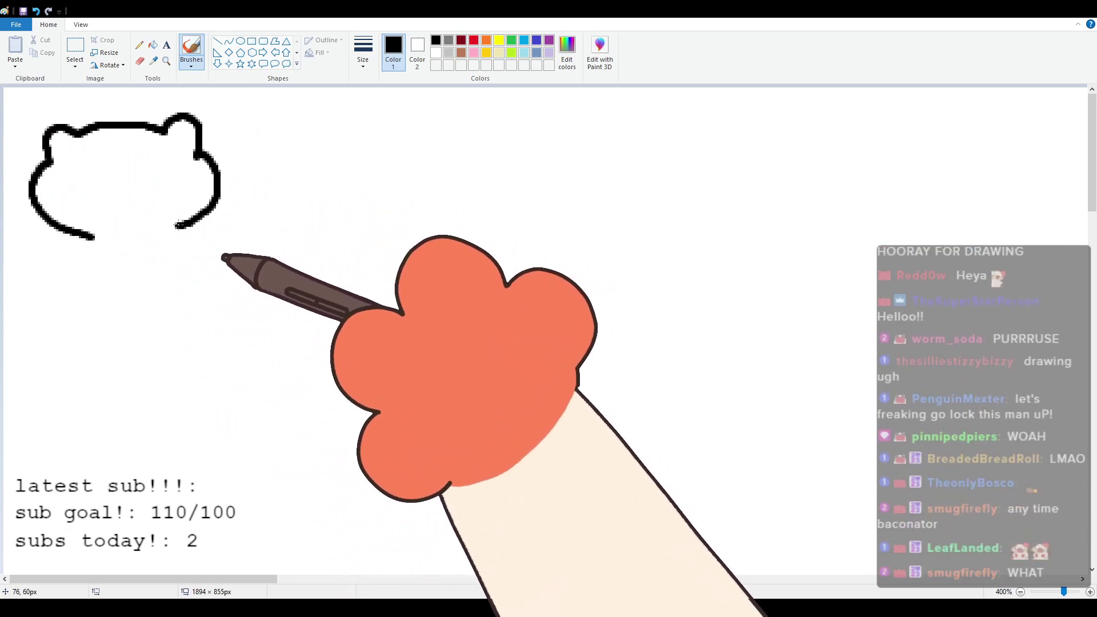
mouse_move(203, 157)
left_mouse_down()
mouse_move(222, 190)
mouse_move(196, 225)
left_mouse_up()
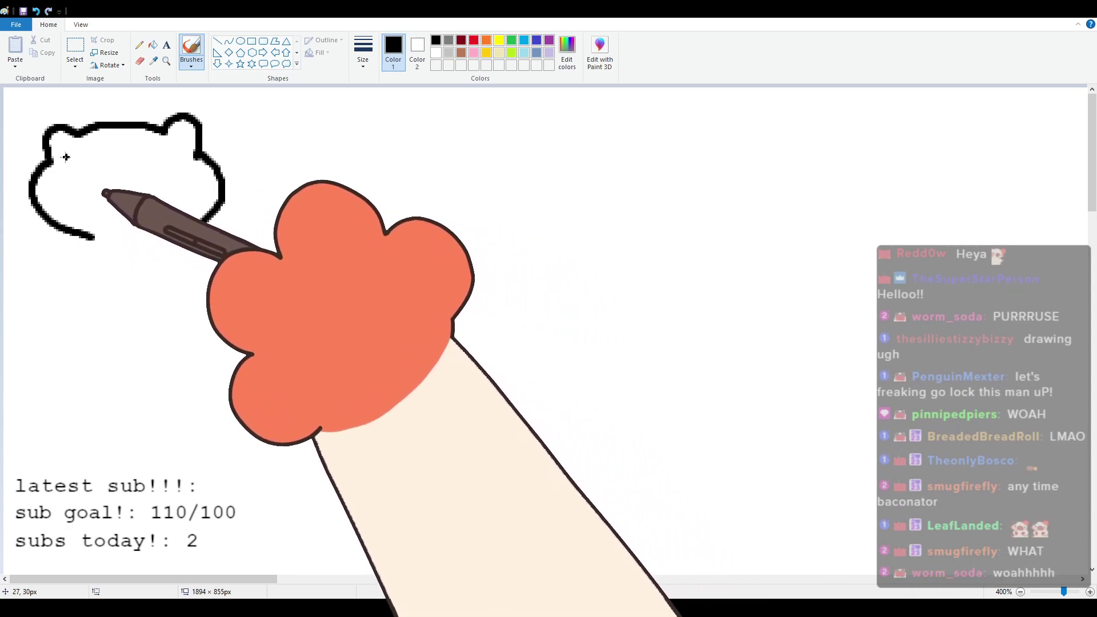
Step: Paint the first cat's face with a rounded muzzle, nose, wide-open mouth, chin and two squeezed-shut eyes
left_click_drag(64, 157, 120, 185)
key("ctrl+z")
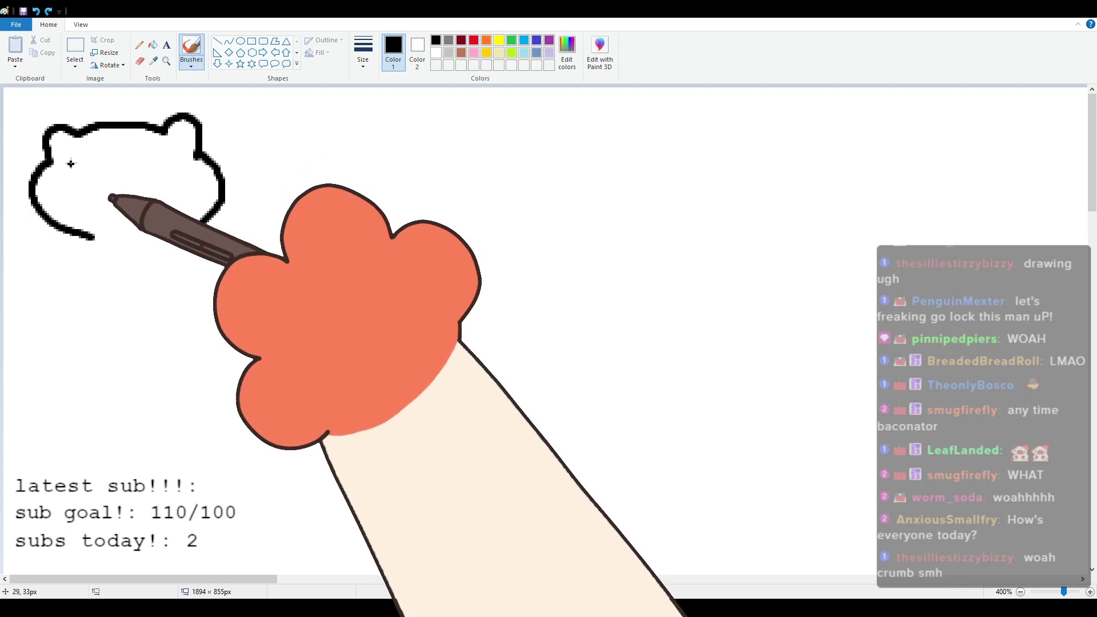
mouse_move(65, 165)
left_mouse_down()
mouse_move(109, 196)
mouse_move(129, 167)
mouse_move(169, 200)
mouse_move(184, 155)
left_mouse_up()
mouse_move(104, 204)
left_mouse_down()
mouse_move(124, 262)
mouse_move(158, 204)
left_mouse_up()
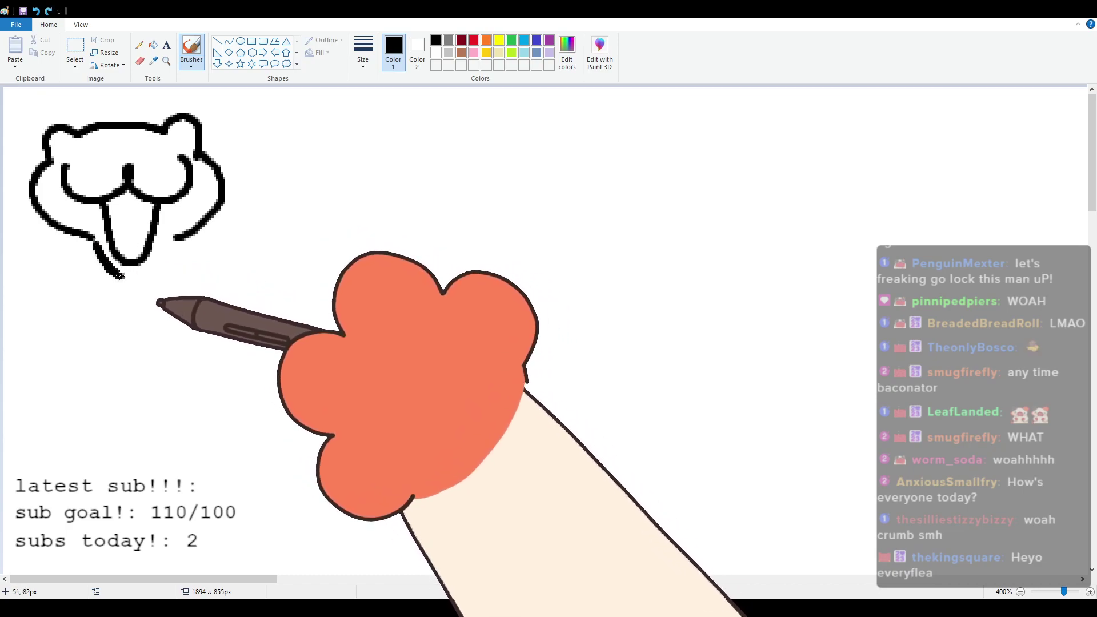
mouse_move(118, 276)
left_mouse_down()
mouse_move(153, 268)
mouse_move(163, 244)
left_mouse_up()
left_click_drag(62, 143, 77, 155)
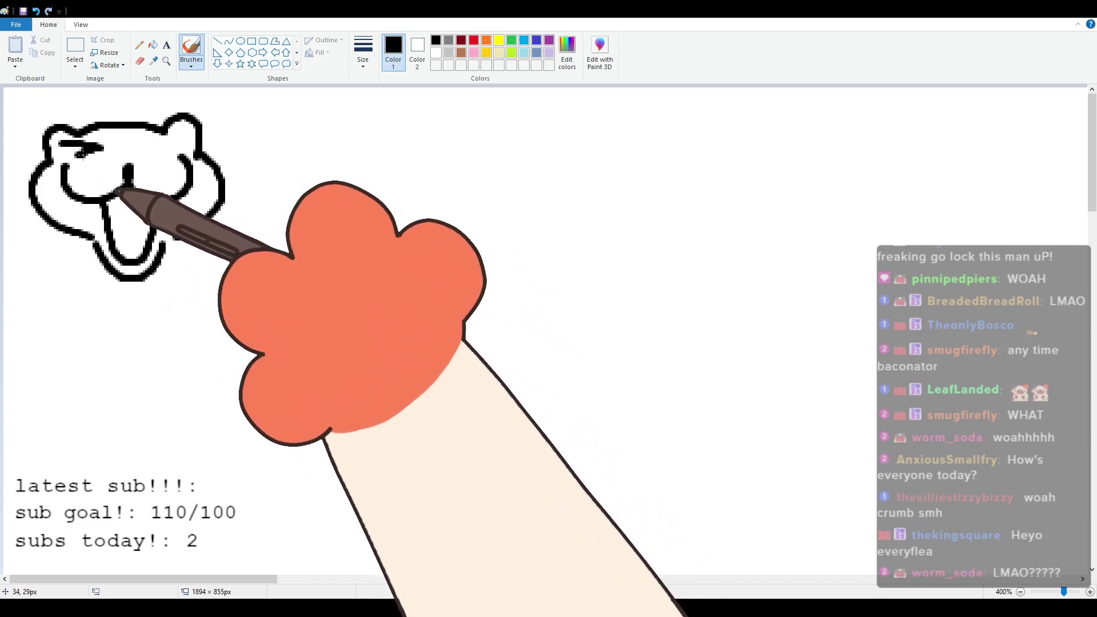
left_click_drag(162, 148, 177, 157)
Step: Paint a fist with curled fingers pointing at the viewer beside the laughing cat's head, and a shoulder line below its left cheek
mouse_move(217, 240)
left_mouse_down()
mouse_move(226, 258)
mouse_move(229, 221)
left_mouse_up()
mouse_move(252, 285)
left_mouse_down()
mouse_move(291, 245)
mouse_move(286, 283)
mouse_move(316, 260)
mouse_move(308, 286)
mouse_move(341, 269)
mouse_move(334, 295)
left_mouse_up()
left_click_drag(221, 251, 243, 307)
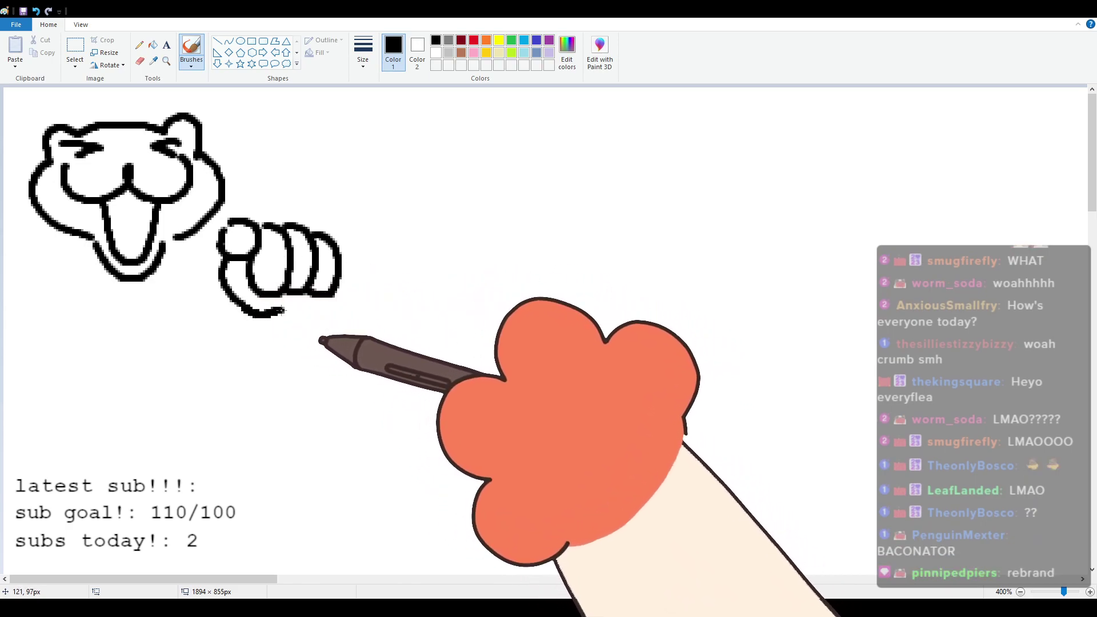
left_click_drag(78, 234, 50, 282)
Step: Move the fist closer to the laughing cat's face with a free-form selection, and repaint the cut end of the right cheek
left_click(75, 50)
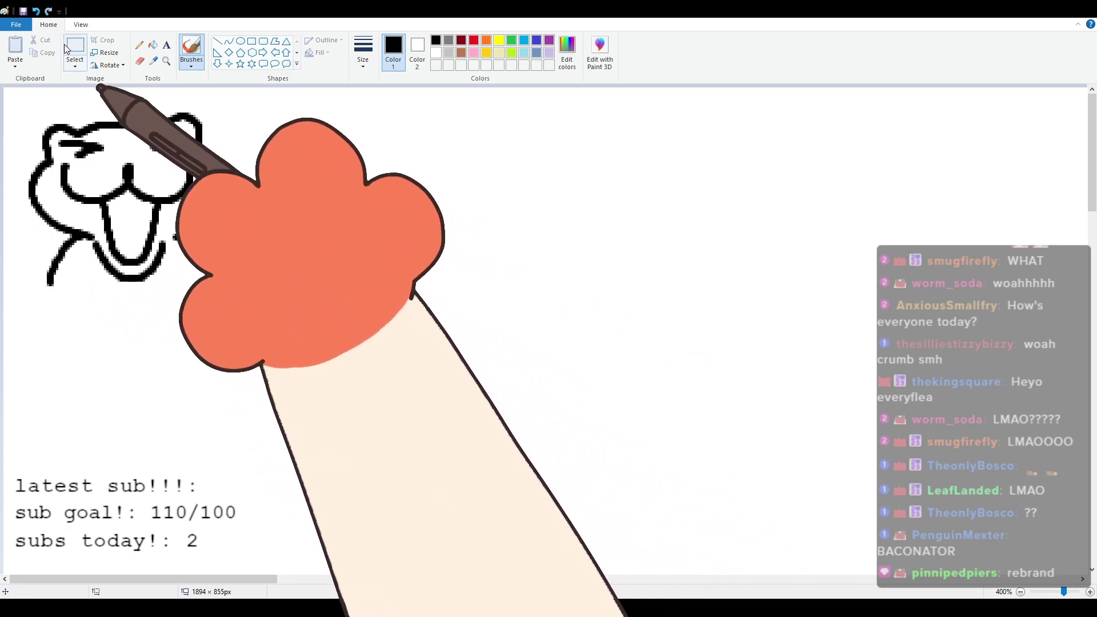
mouse_move(227, 214)
left_mouse_down()
mouse_move(213, 249)
mouse_move(245, 331)
mouse_move(376, 297)
mouse_move(235, 214)
left_mouse_up()
left_click_drag(296, 252, 265, 244)
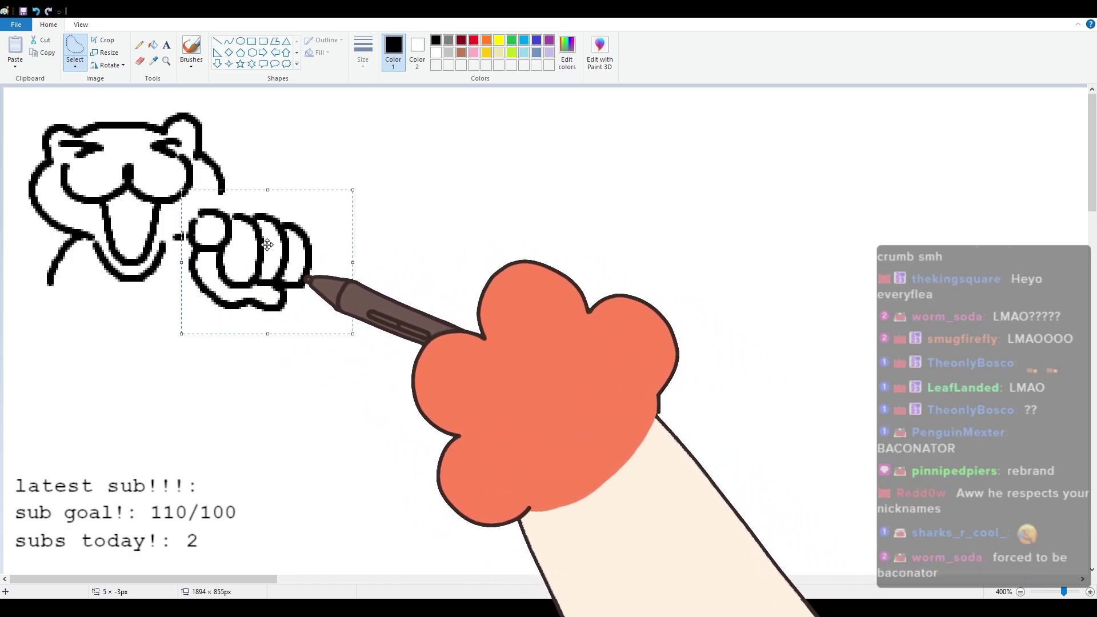
left_click(191, 49)
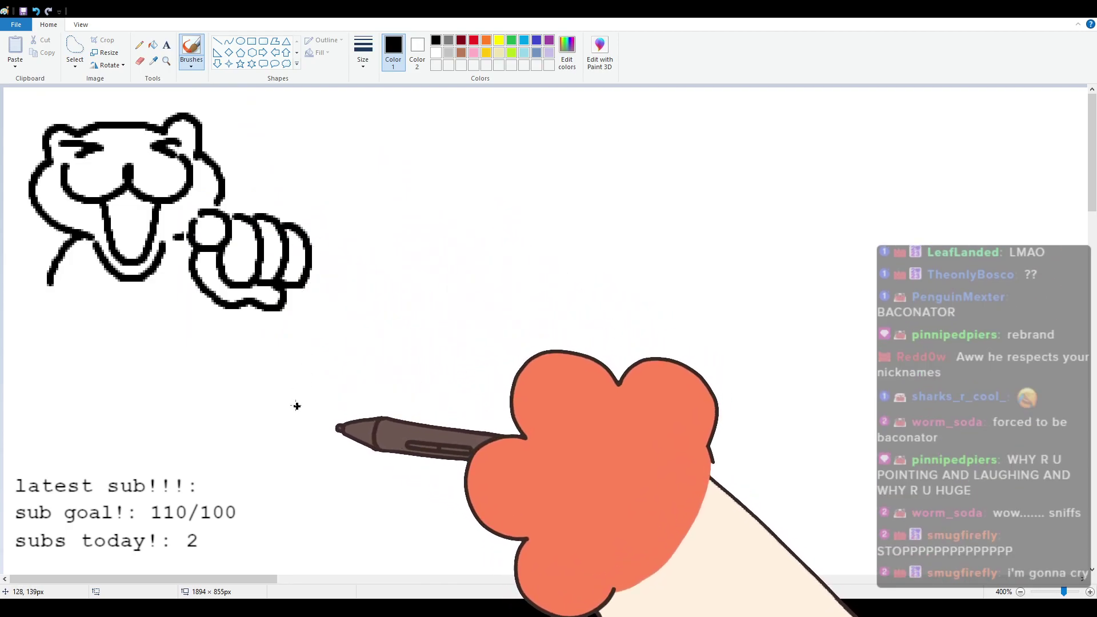
Step: Start a second cat in the blank area beside the fist, with left ear and cheek, scribbled teary eyes and a wobbly mouth
left_click_drag(231, 577, 272, 571)
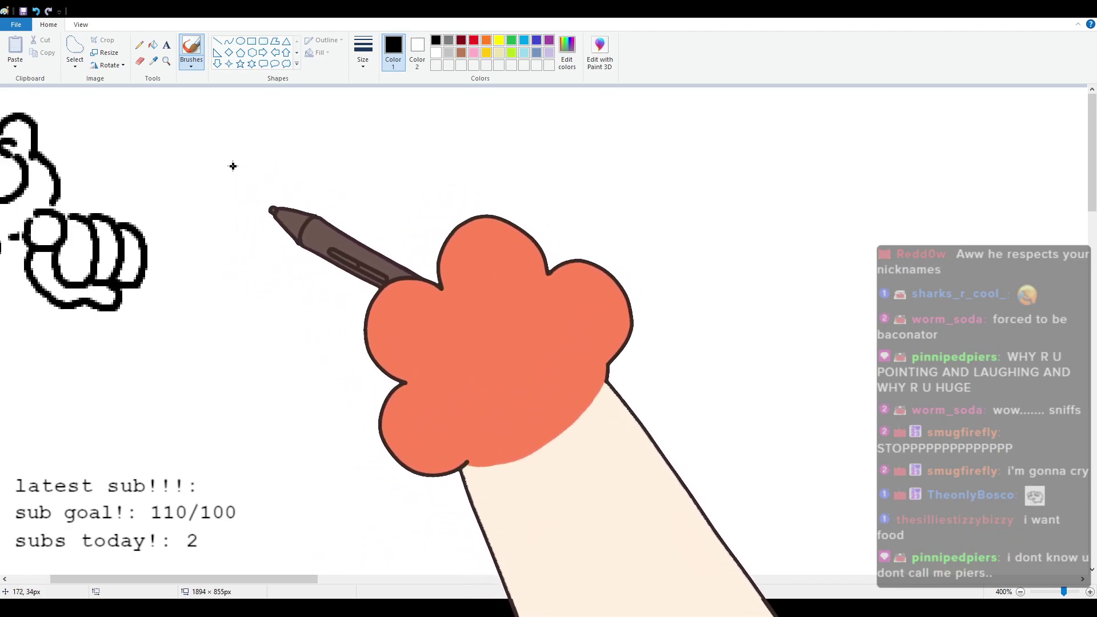
mouse_move(218, 145)
left_mouse_down()
mouse_move(228, 237)
mouse_move(286, 242)
left_mouse_up()
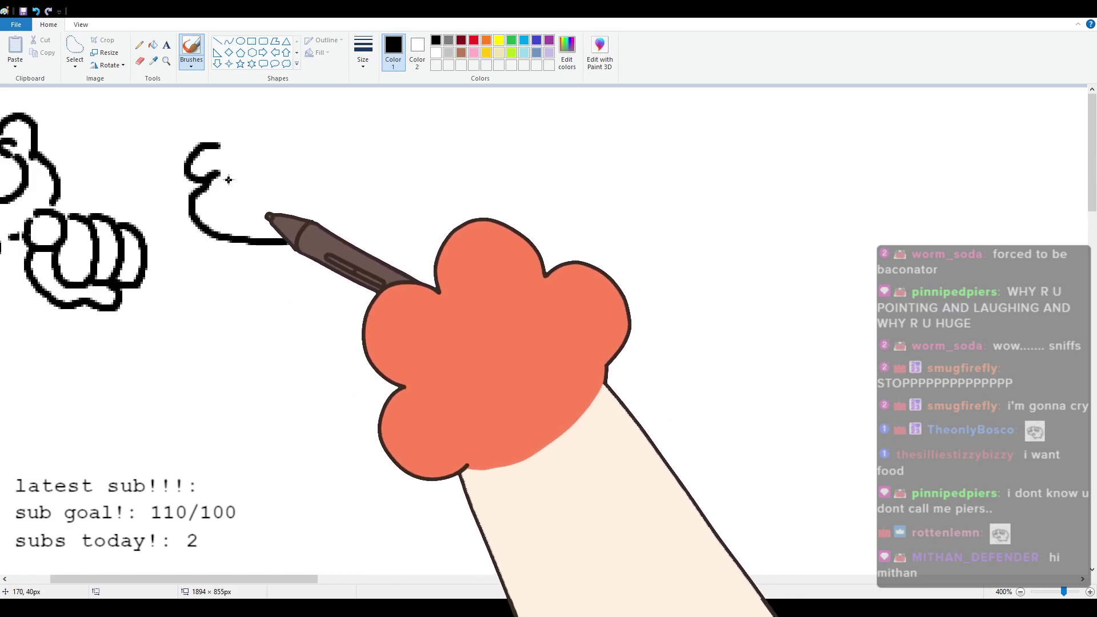
mouse_move(231, 177)
left_mouse_down()
mouse_move(277, 174)
mouse_move(223, 180)
left_mouse_up()
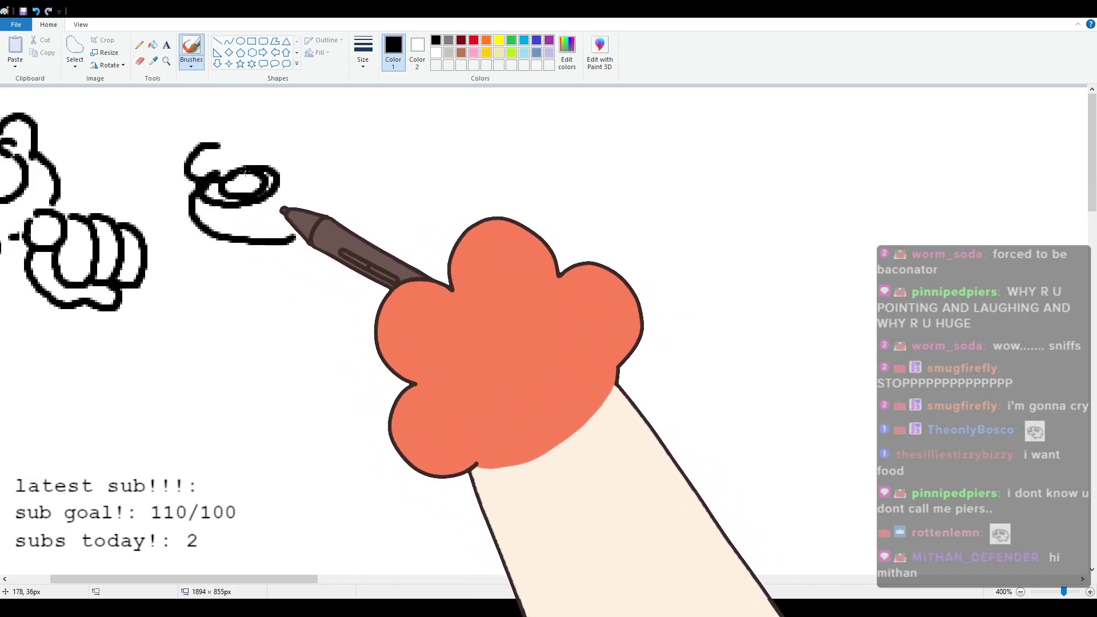
mouse_move(336, 169)
left_mouse_down()
mouse_move(291, 168)
mouse_move(321, 200)
mouse_move(366, 186)
mouse_move(311, 172)
mouse_move(329, 186)
left_mouse_up()
mouse_move(262, 214)
left_mouse_down()
mouse_move(285, 209)
mouse_move(316, 229)
mouse_move(309, 240)
mouse_move(334, 230)
left_mouse_up()
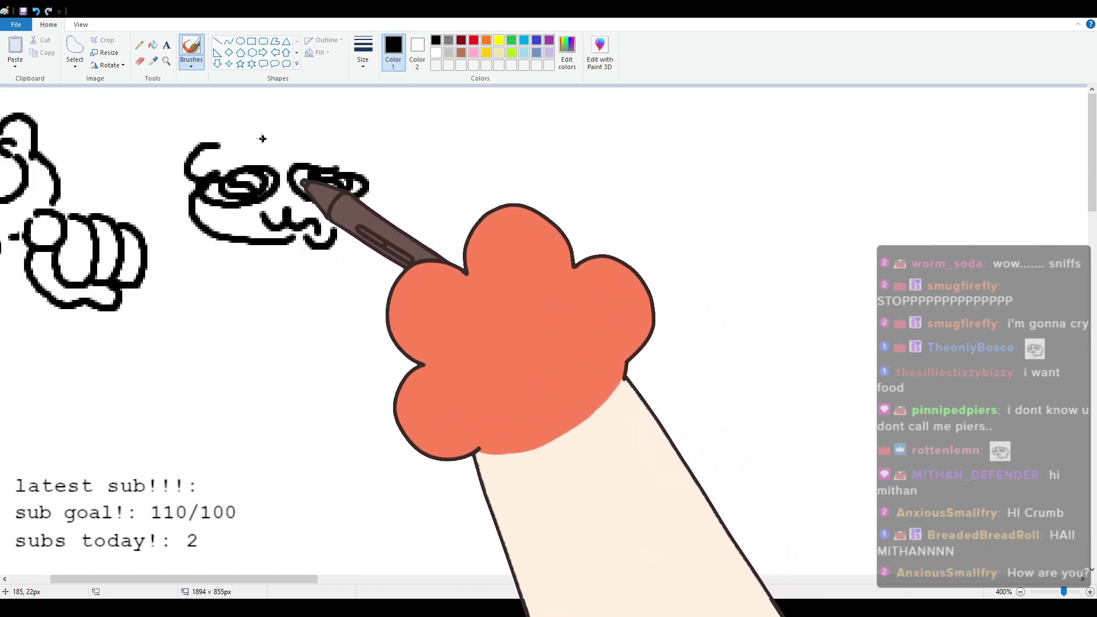
Step: Complete the sad cat with the top of its head, right ear and cheek, a round body, short legs and a raised tail
mouse_move(219, 145)
left_mouse_down()
mouse_move(251, 126)
mouse_move(323, 122)
mouse_move(407, 165)
mouse_move(380, 170)
mouse_move(382, 222)
left_mouse_up()
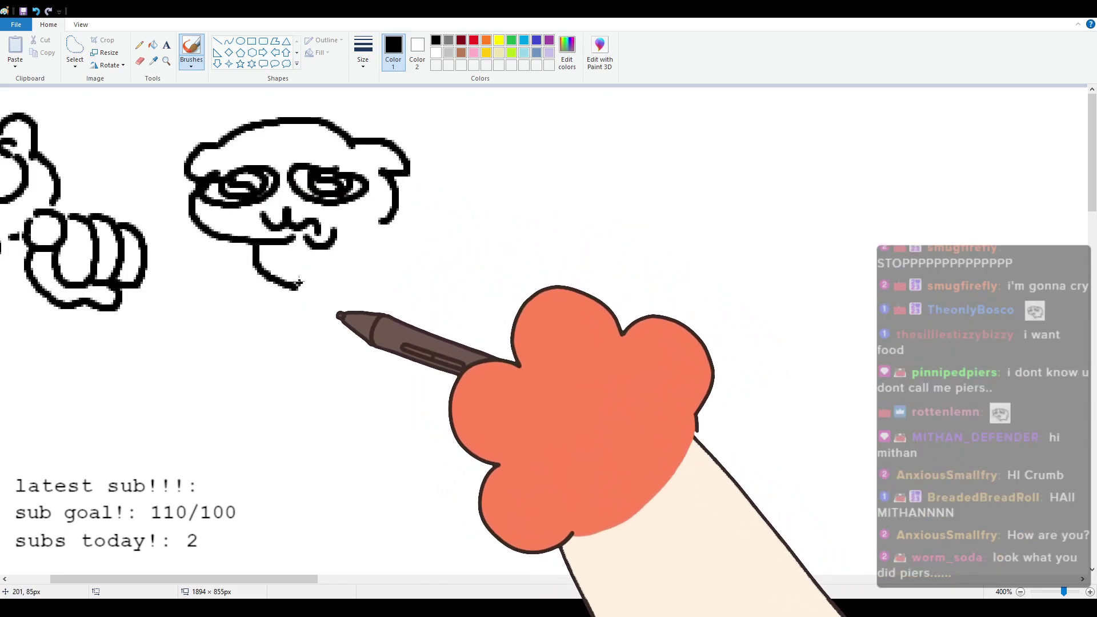
mouse_move(259, 245)
left_mouse_down()
mouse_move(320, 296)
mouse_move(448, 272)
left_mouse_up()
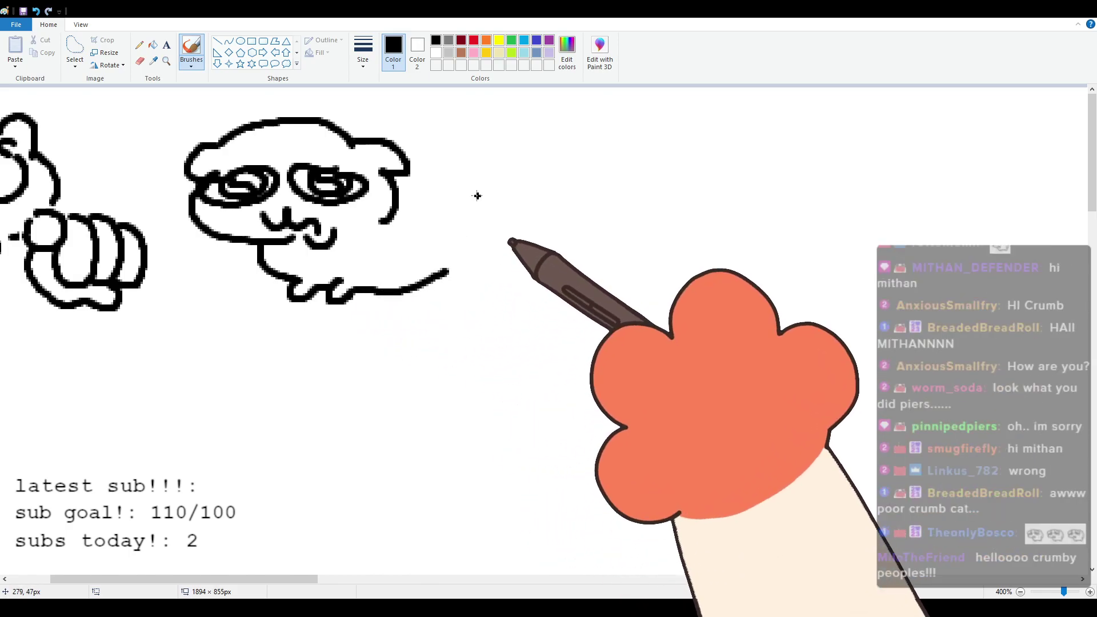
mouse_move(409, 166)
left_mouse_down()
mouse_move(436, 182)
mouse_move(475, 161)
mouse_move(450, 198)
mouse_move(470, 232)
mouse_move(447, 285)
left_mouse_up()
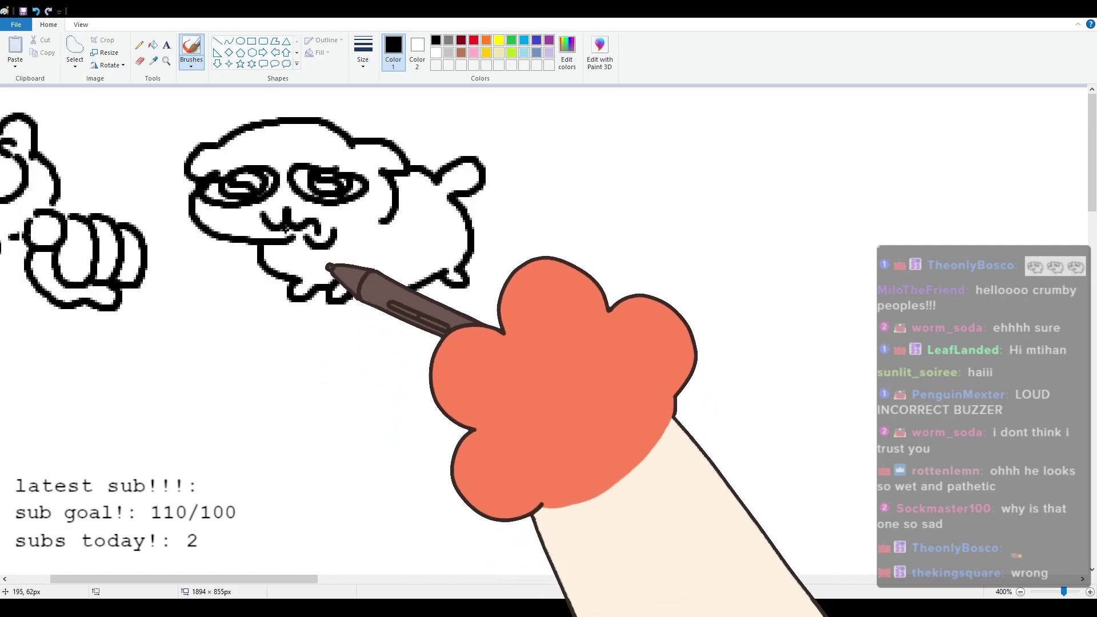
Step: Paint a third cat's head outline in the blank area beside the sad cat, with two small ears and a protruding right cheek
mouse_move(255, 578)
left_mouse_down()
mouse_move(242, 575)
mouse_move(334, 554)
left_mouse_up()
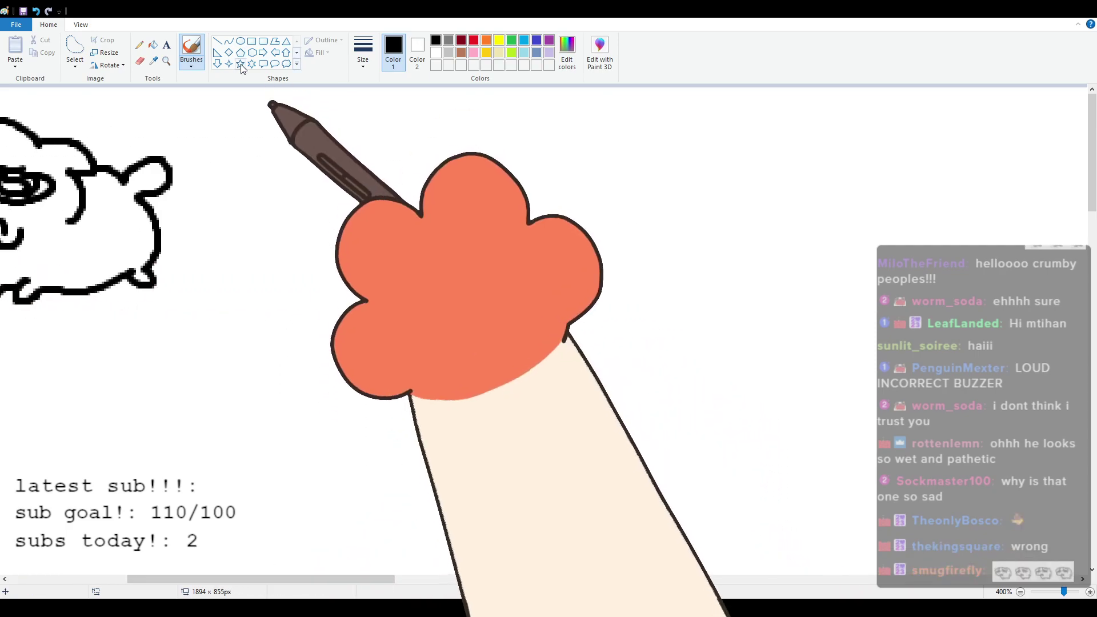
mouse_move(268, 173)
left_mouse_down()
mouse_move(284, 152)
mouse_move(370, 146)
mouse_move(377, 130)
mouse_move(439, 178)
mouse_move(422, 233)
left_mouse_up()
key("ctrl+z")
mouse_move(407, 153)
left_mouse_down()
mouse_move(439, 186)
mouse_move(337, 231)
left_mouse_up()
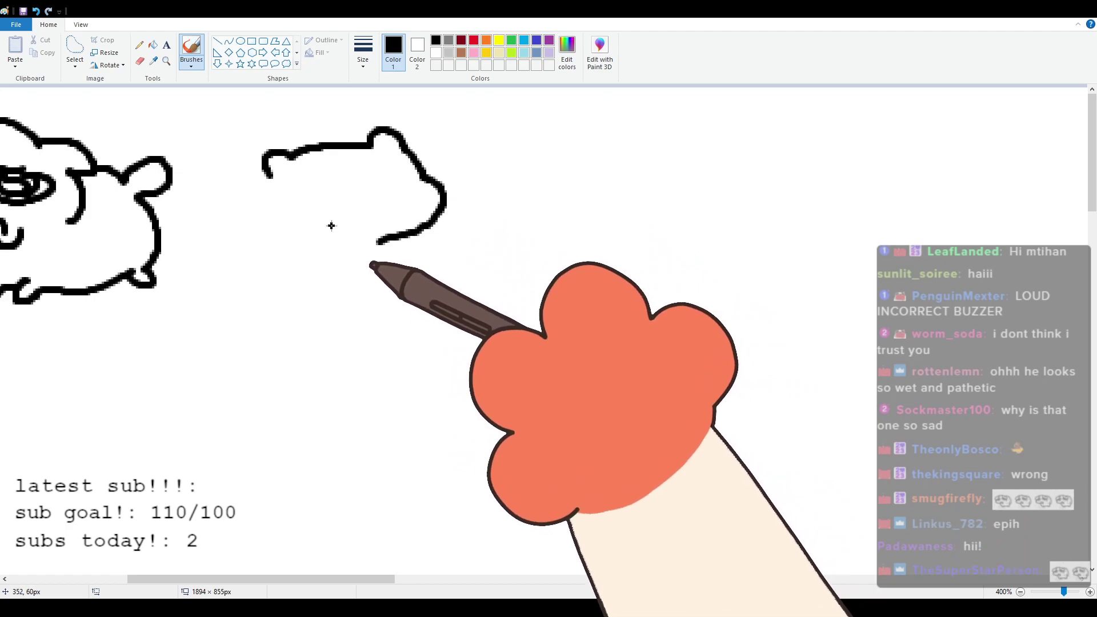
Step: Give the third cat two big oval eyes with large pupils and highlights, a small nose and a frowning mouth
mouse_move(292, 179)
left_mouse_down()
mouse_move(280, 216)
mouse_move(343, 188)
mouse_move(282, 188)
mouse_move(315, 200)
left_mouse_up()
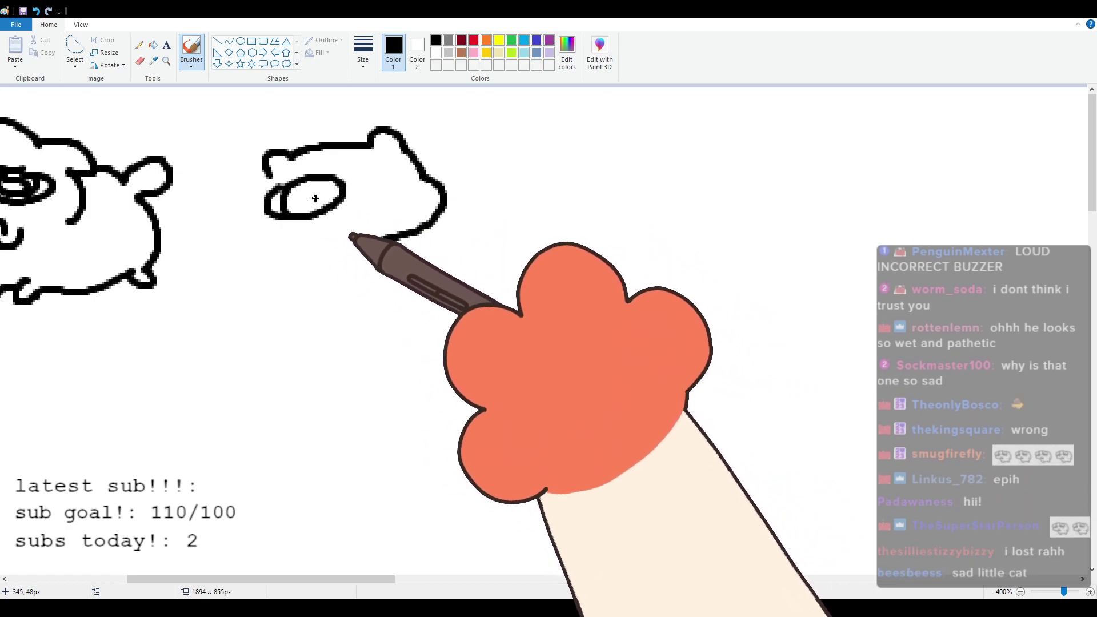
mouse_move(380, 169)
left_mouse_down()
mouse_move(411, 167)
mouse_move(377, 166)
left_mouse_up()
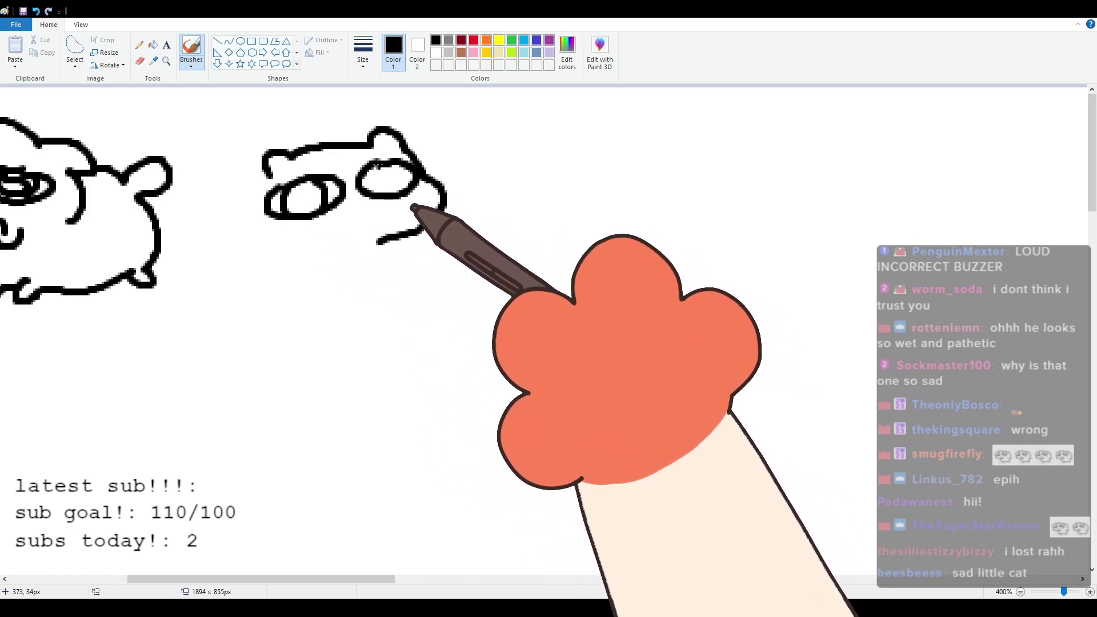
left_click(361, 233)
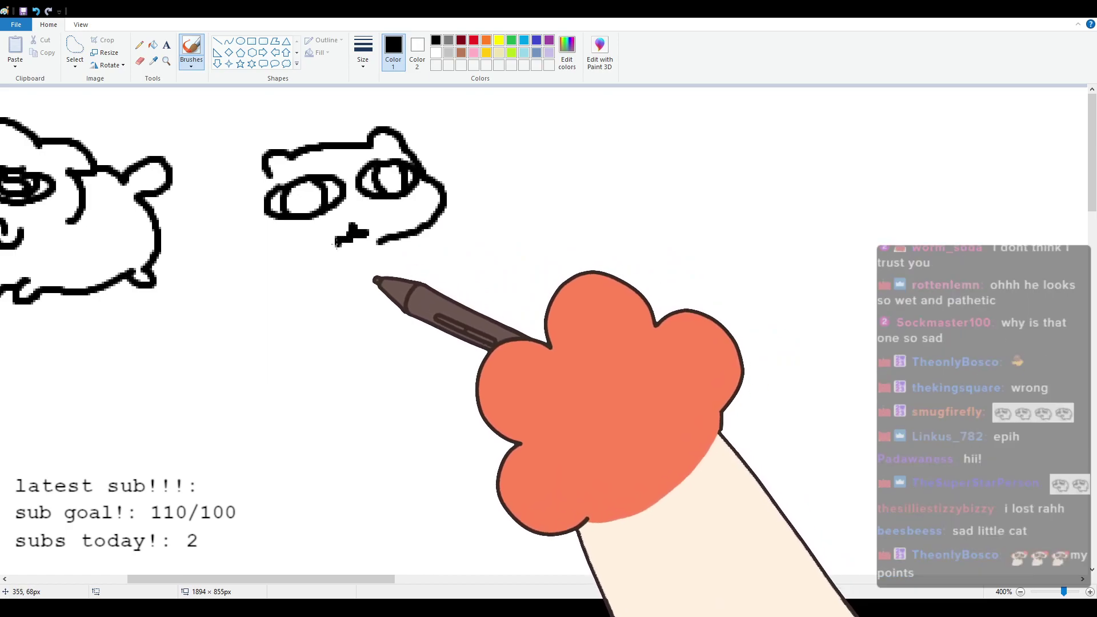
left_click_drag(289, 200, 315, 210)
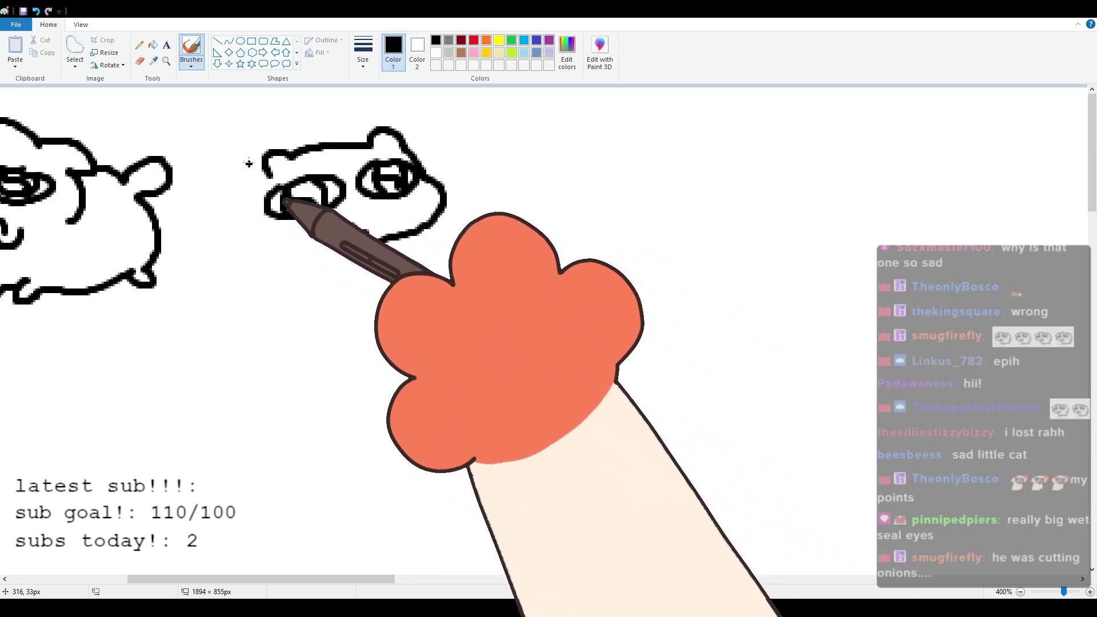
Step: Paint the third cat's left cheek curving from the ear to below the eye, replacing the first attempts
mouse_move(268, 182)
left_mouse_down()
mouse_move(245, 234)
mouse_move(280, 262)
left_mouse_up()
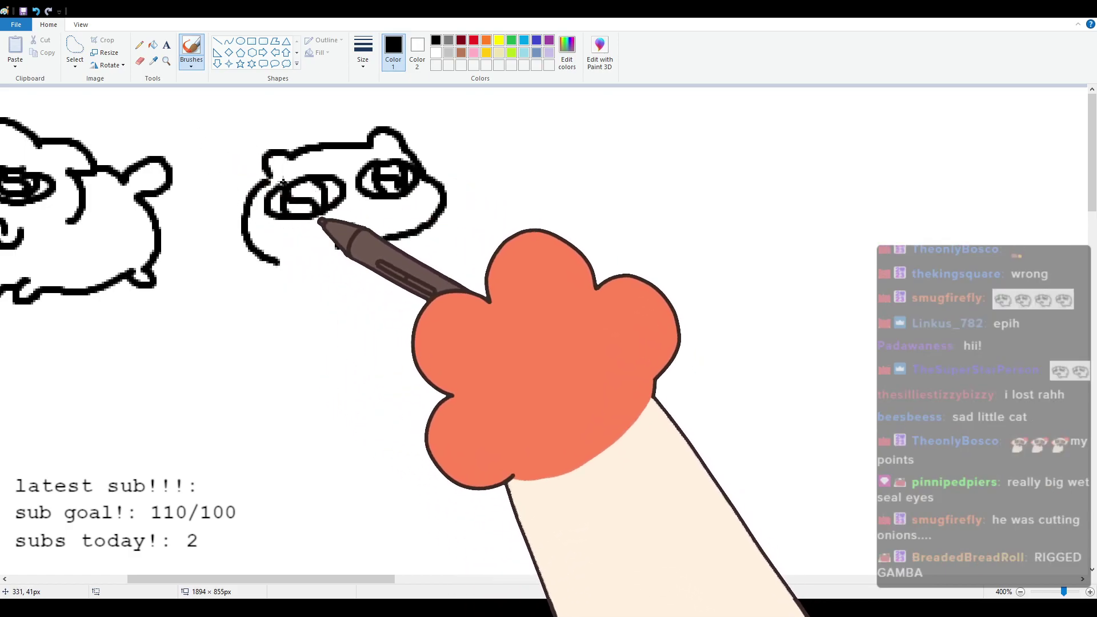
mouse_move(266, 179)
left_mouse_down()
mouse_move(248, 228)
mouse_move(284, 246)
left_mouse_up()
key("ctrl+z")
mouse_move(269, 176)
left_mouse_down()
mouse_move(256, 227)
mouse_move(294, 250)
left_mouse_up()
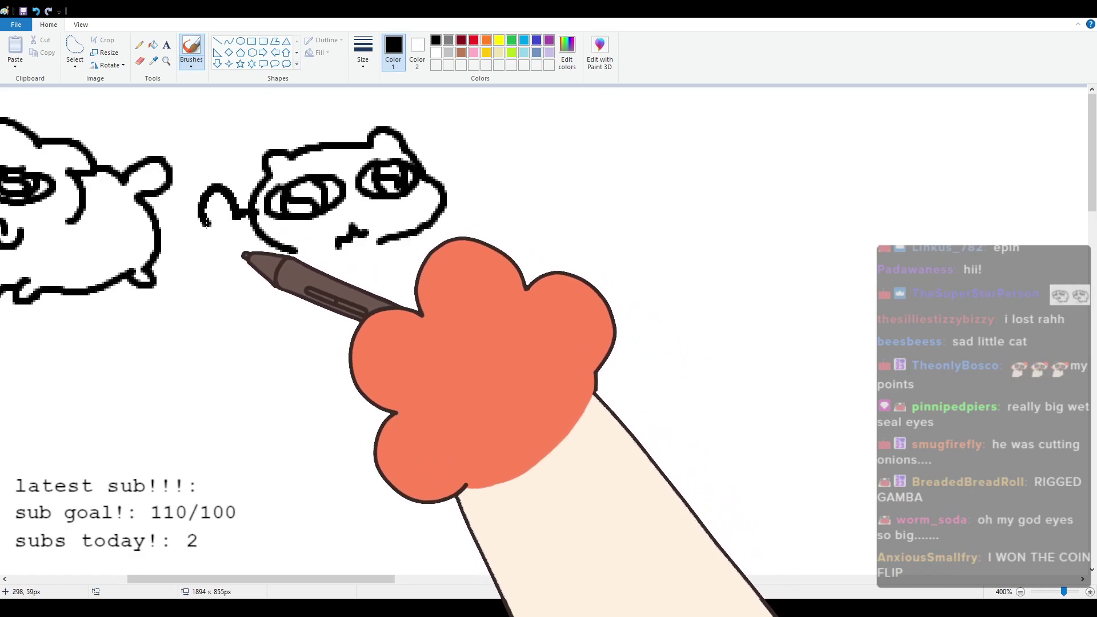
Step: Replace the third cat's trial tail with a raised rounded one, and paint its plump body with short legs
key("ctrl+z")
mouse_move(228, 194)
left_mouse_down()
mouse_move(203, 211)
mouse_move(200, 263)
mouse_move(217, 302)
left_mouse_up()
key("ctrl+z")
mouse_move(218, 225)
left_mouse_down()
mouse_move(203, 271)
mouse_move(209, 298)
mouse_move(228, 289)
mouse_move(323, 317)
mouse_move(380, 302)
left_mouse_up()
left_click_drag(380, 245, 398, 309)
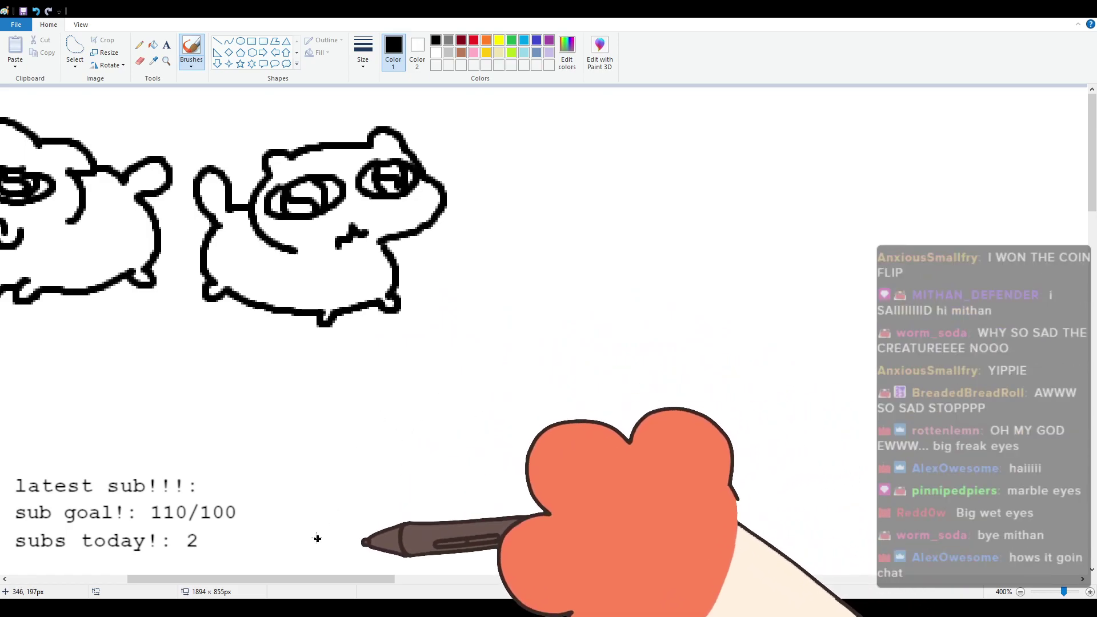
Step: Paint a fourth cat's head in the blank area beside the big-eyed cat, with rounded ears, angry slanted eyes and a wavy mouth
mouse_move(312, 579)
left_mouse_down()
mouse_move(195, 580)
mouse_move(374, 541)
left_mouse_up()
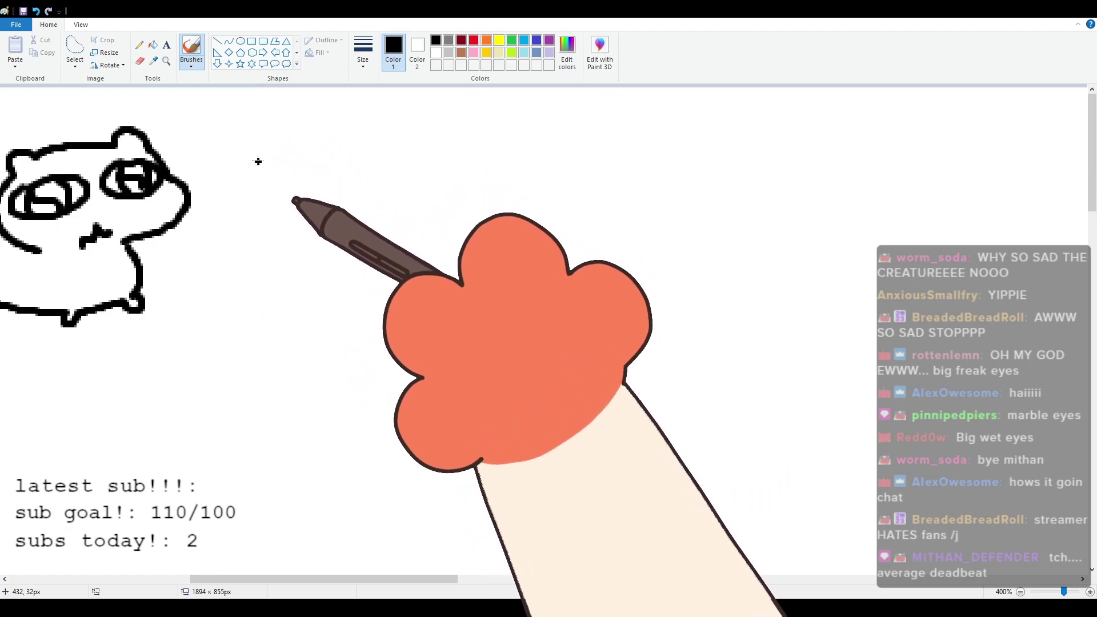
mouse_move(256, 166)
left_mouse_down()
mouse_move(267, 138)
mouse_move(285, 149)
mouse_move(255, 139)
mouse_move(306, 130)
mouse_move(401, 118)
mouse_move(411, 151)
left_mouse_up()
key("ctrl+z")
mouse_move(264, 169)
left_mouse_down()
mouse_move(269, 231)
mouse_move(359, 230)
mouse_move(303, 206)
mouse_move(331, 197)
mouse_move(298, 201)
left_mouse_up()
mouse_move(411, 150)
left_mouse_down()
mouse_move(360, 192)
mouse_move(403, 153)
left_mouse_up()
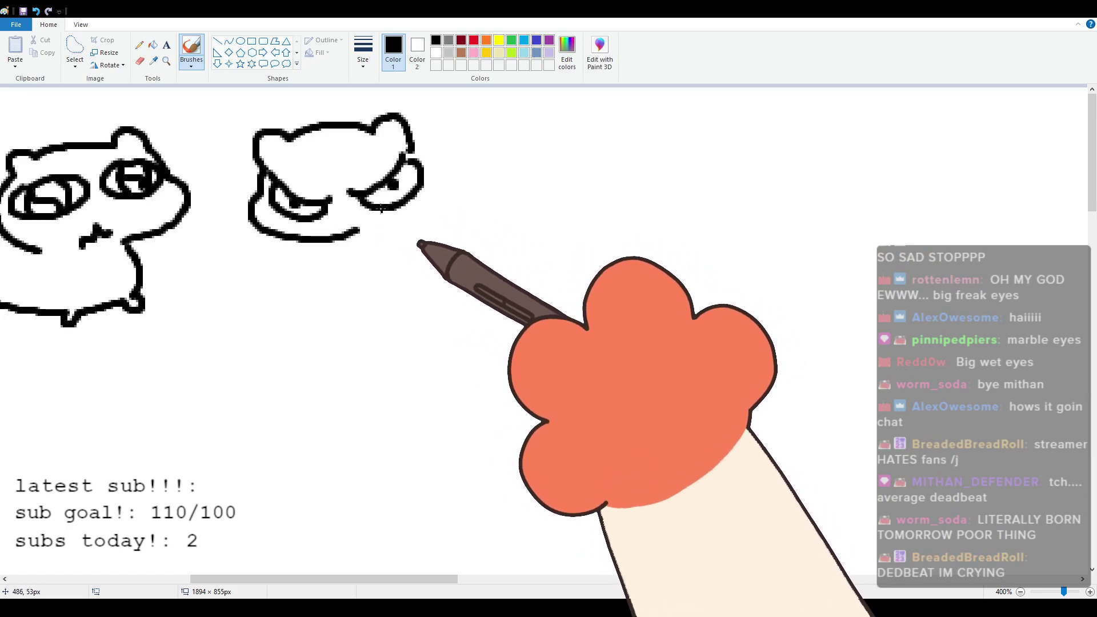
left_click_drag(361, 226, 409, 224)
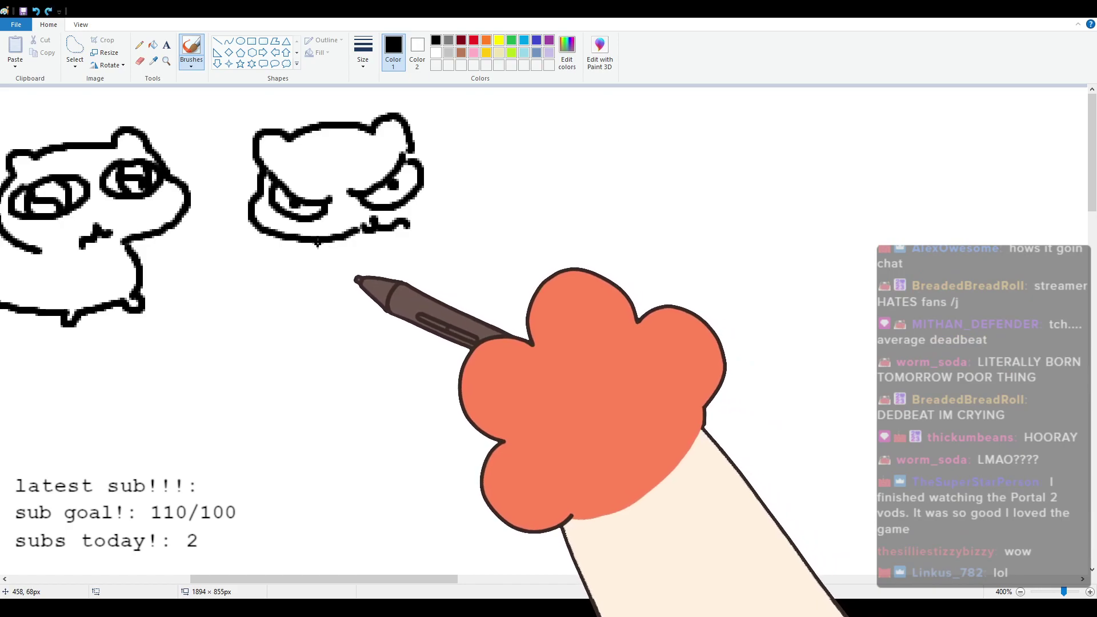
Step: Complete the angry cat with a round body, short legs, a right cheek curve and an upright tail
mouse_move(322, 243)
left_mouse_down()
mouse_move(332, 269)
mouse_move(369, 284)
mouse_move(451, 279)
mouse_move(501, 255)
left_mouse_up()
left_click_drag(409, 150, 431, 202)
mouse_move(418, 150)
left_mouse_down()
mouse_move(435, 187)
mouse_move(429, 201)
mouse_move(466, 155)
mouse_move(499, 167)
left_mouse_up()
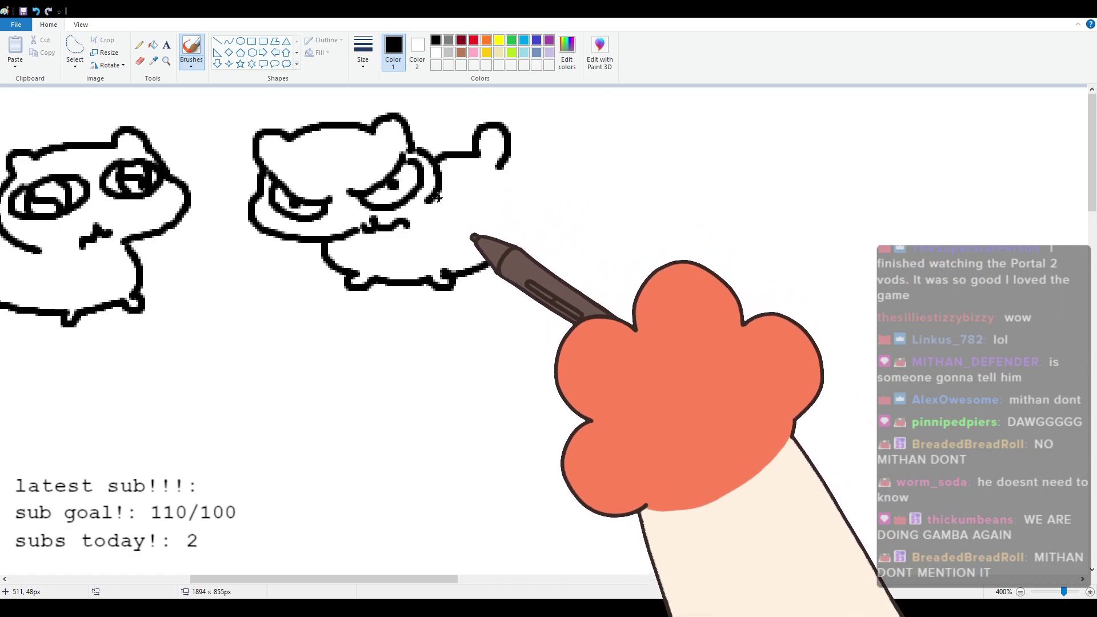
left_click_drag(494, 171, 503, 264)
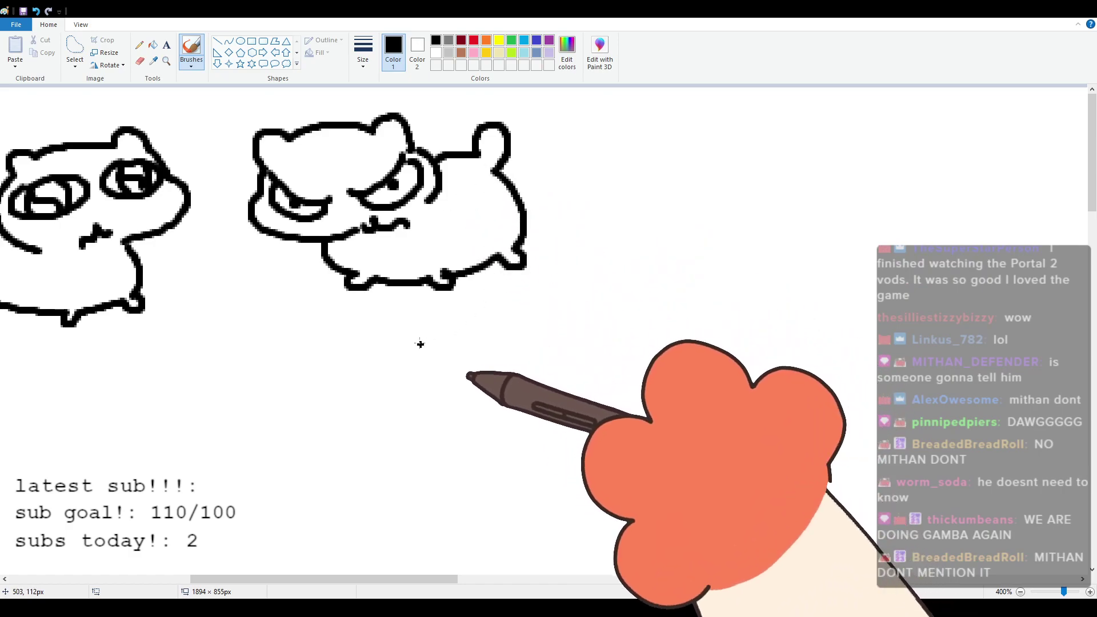
Step: Paint a fifth cat's head in the blank area beside the angry cat, with round ears, dot eyes, a wavy mouth and puffy cheeks
mouse_move(411, 581)
left_mouse_down()
mouse_move(340, 571)
mouse_move(436, 558)
mouse_move(407, 552)
mouse_move(436, 532)
mouse_move(495, 561)
mouse_move(338, 544)
mouse_move(367, 575)
mouse_move(475, 578)
left_mouse_up()
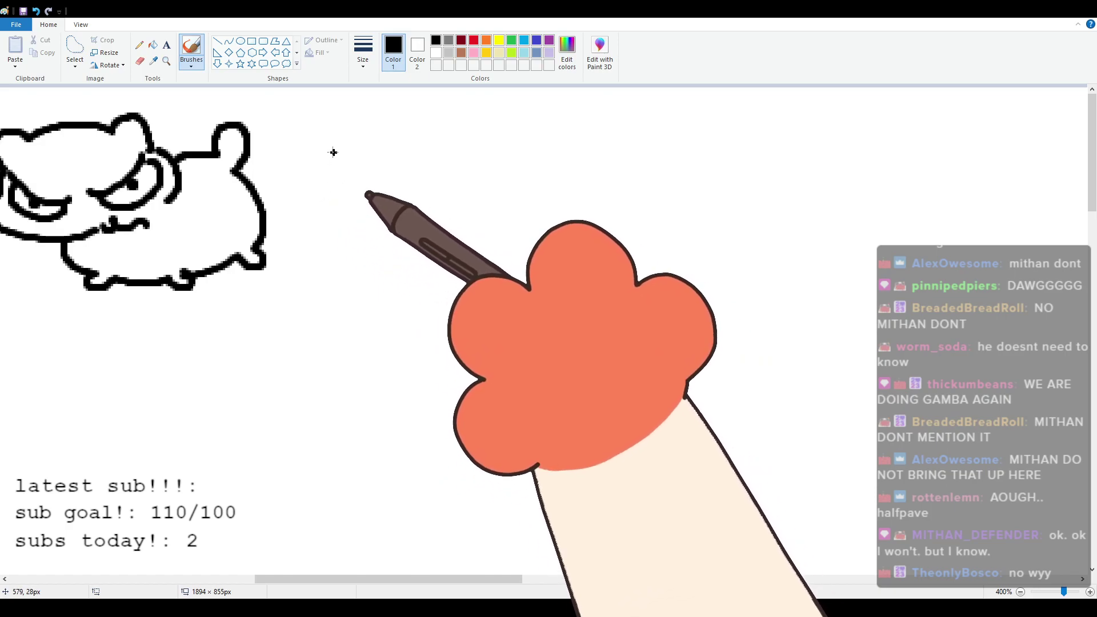
mouse_move(341, 166)
left_mouse_down()
mouse_move(343, 185)
mouse_move(370, 165)
mouse_move(466, 147)
mouse_move(501, 159)
mouse_move(457, 253)
mouse_move(437, 235)
mouse_move(405, 245)
left_mouse_up()
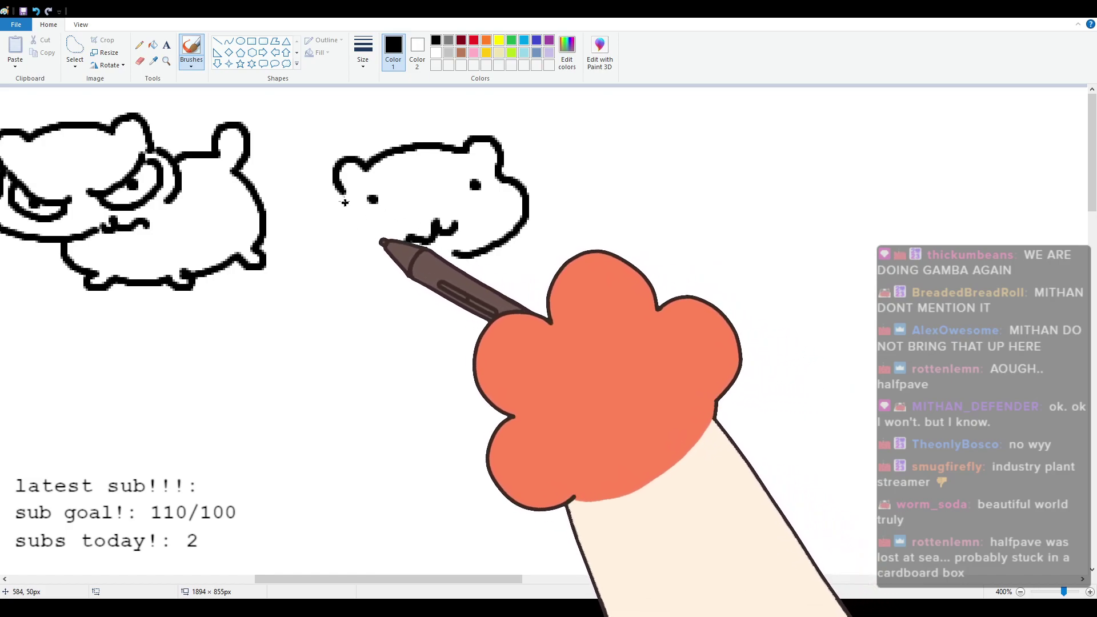
left_click_drag(336, 235, 372, 273)
key("ctrl+z")
mouse_move(346, 198)
left_mouse_down()
mouse_move(356, 258)
mouse_move(373, 271)
left_mouse_up()
Step: Complete the fifth cat with an upright body, outstretched arm, short legs and tail, and paint a hand holding a flat slip before it
left_click_drag(491, 251, 497, 277)
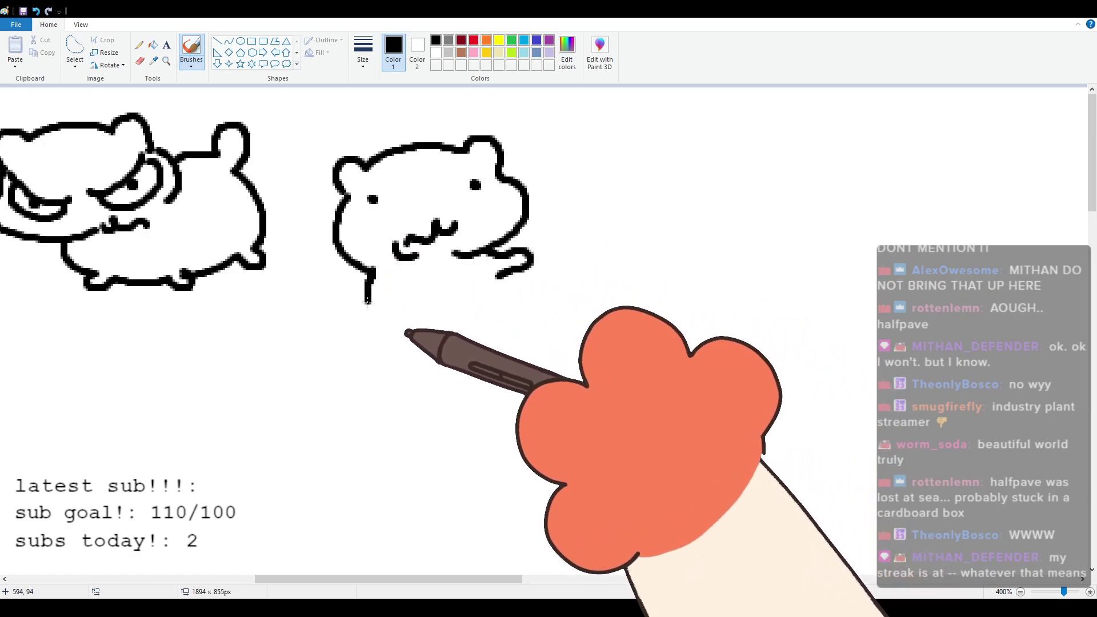
left_click_drag(367, 299, 384, 300)
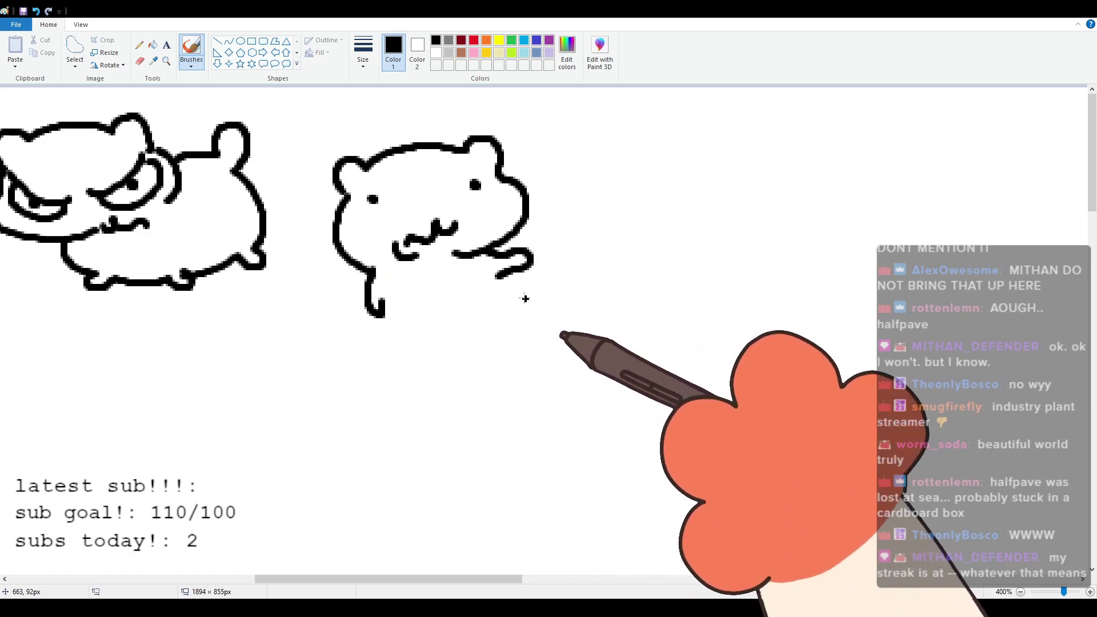
left_click_drag(495, 276, 503, 340)
mouse_move(382, 311)
left_mouse_down()
mouse_move(412, 384)
mouse_move(420, 368)
mouse_move(476, 363)
mouse_move(489, 374)
mouse_move(498, 346)
left_mouse_up()
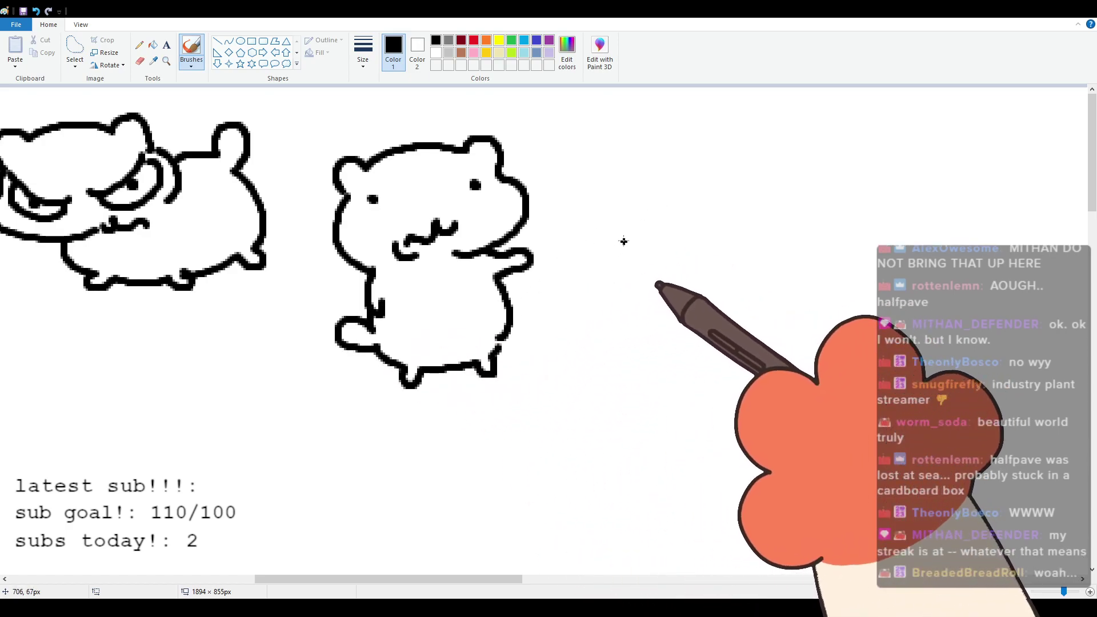
mouse_move(583, 244)
left_mouse_down()
mouse_move(609, 231)
mouse_move(614, 251)
mouse_move(551, 251)
mouse_move(537, 281)
left_mouse_up()
mouse_move(537, 282)
left_mouse_down()
mouse_move(597, 271)
mouse_move(608, 247)
mouse_move(603, 268)
mouse_move(612, 224)
mouse_move(641, 232)
left_mouse_up()
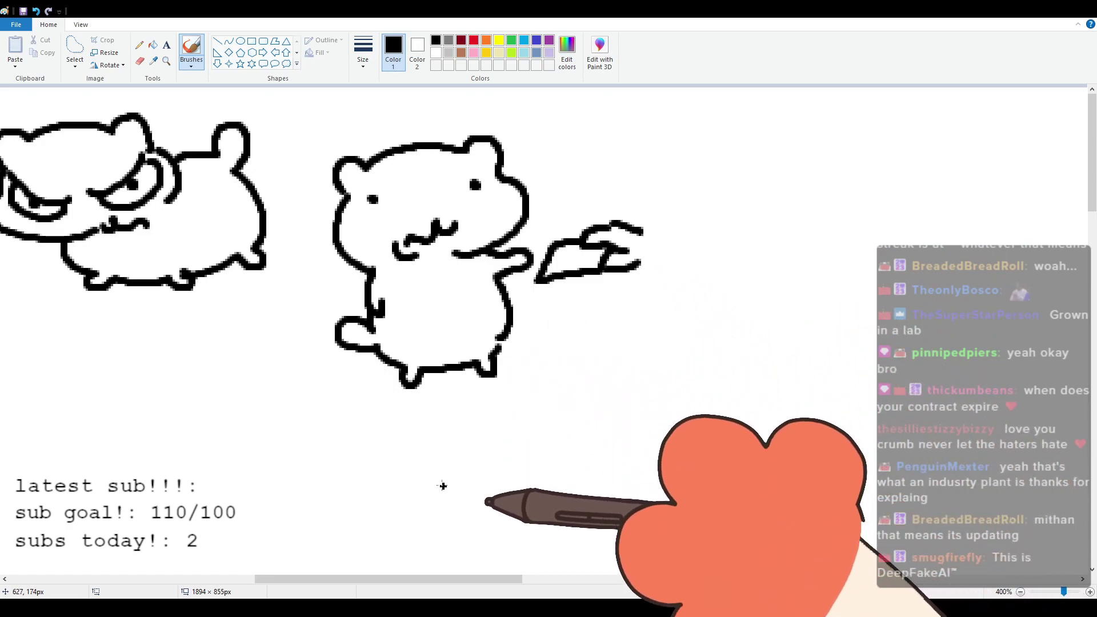
Step: Handwrite "swistgewtsfq" with the brush in the blank area beside the fifth cat
left_click_drag(442, 583, 483, 566)
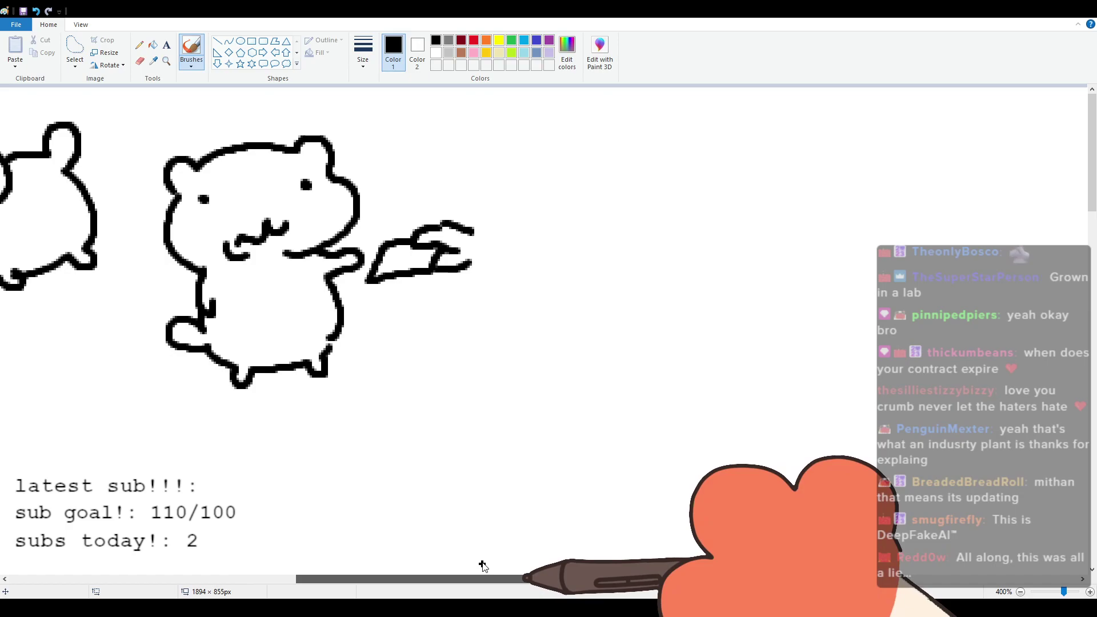
left_click_drag(483, 566, 539, 551)
mouse_move(344, 158)
left_mouse_down()
mouse_move(339, 187)
mouse_move(415, 164)
mouse_move(458, 187)
left_mouse_up()
left_click(429, 141)
mouse_move(503, 136)
left_mouse_down()
mouse_move(507, 189)
mouse_move(526, 161)
mouse_move(569, 179)
mouse_move(542, 172)
mouse_move(541, 207)
left_mouse_up()
key("ctrl+z")
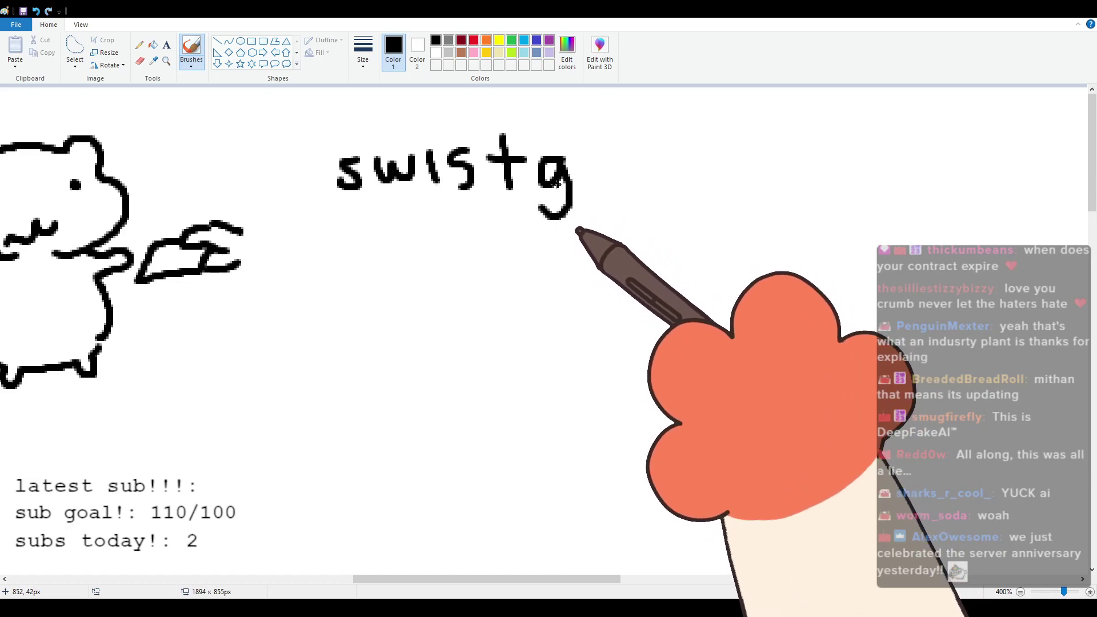
mouse_move(587, 174)
left_mouse_down()
mouse_move(655, 187)
mouse_move(674, 153)
mouse_move(701, 191)
mouse_move(717, 166)
mouse_move(725, 191)
left_mouse_up()
mouse_move(786, 137)
left_mouse_down()
mouse_move(779, 183)
mouse_move(792, 163)
mouse_move(825, 153)
mouse_move(834, 216)
left_mouse_up()
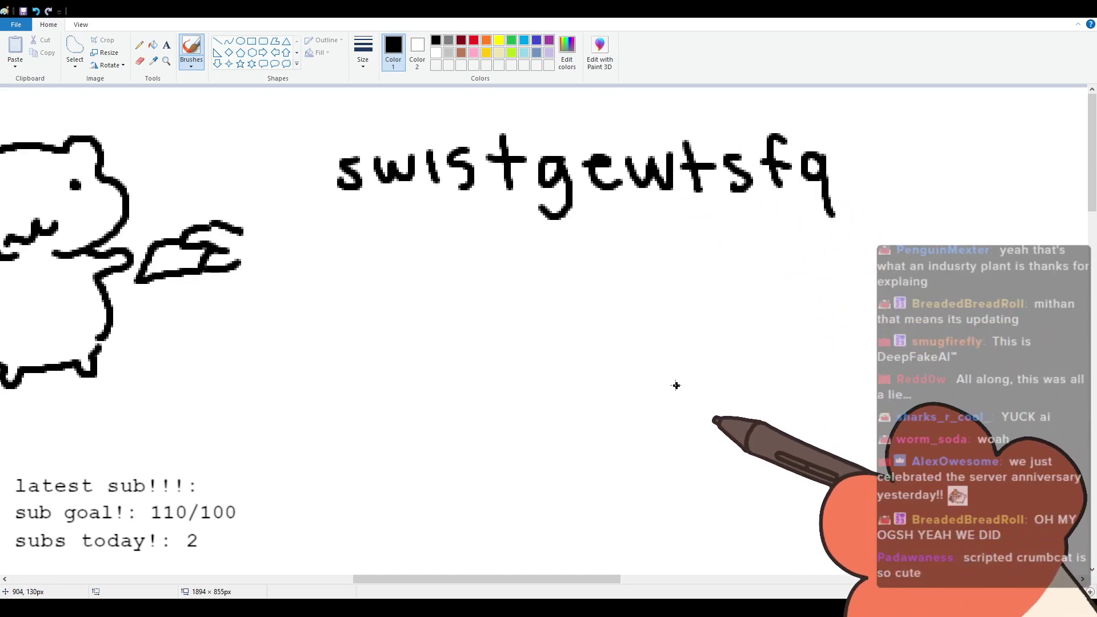
Step: Undo all the handwritten letters beside the fifth cat
key("ctrl+z")
key("ctrl+z")
key("ctrl+z")
key("ctrl+z")
key("ctrl+z")
key("ctrl+z")
key("ctrl+z")
key("ctrl+z")
key("ctrl+z")
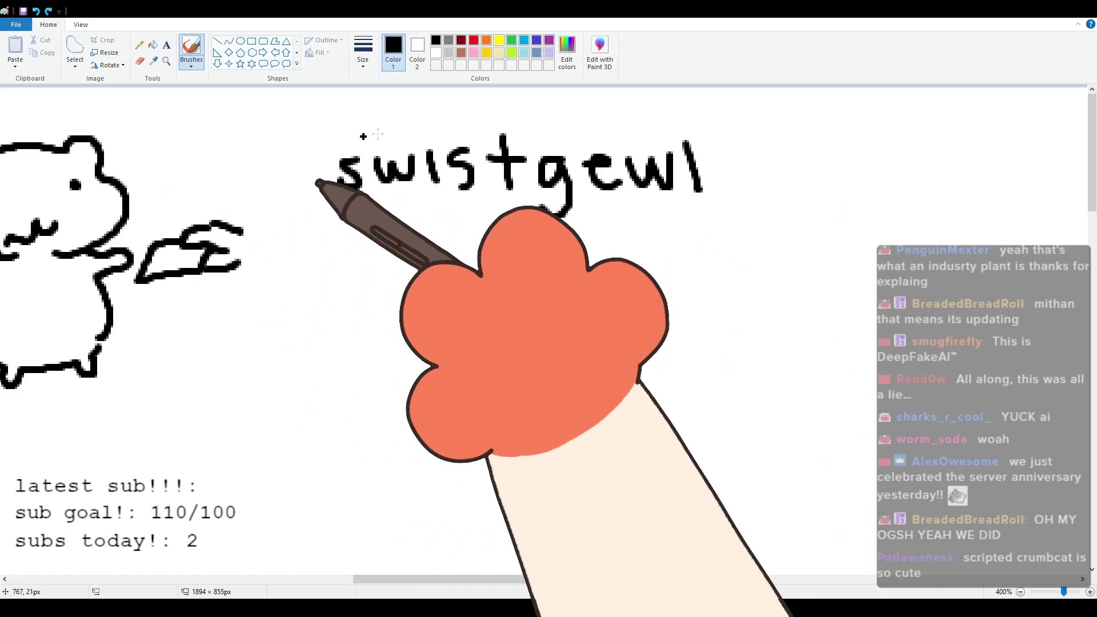
key("ctrl+z")
key("ctrl+z")
key("ctrl+z")
key("ctrl+z")
key("ctrl+z")
key("ctrl+z")
key("ctrl+z")
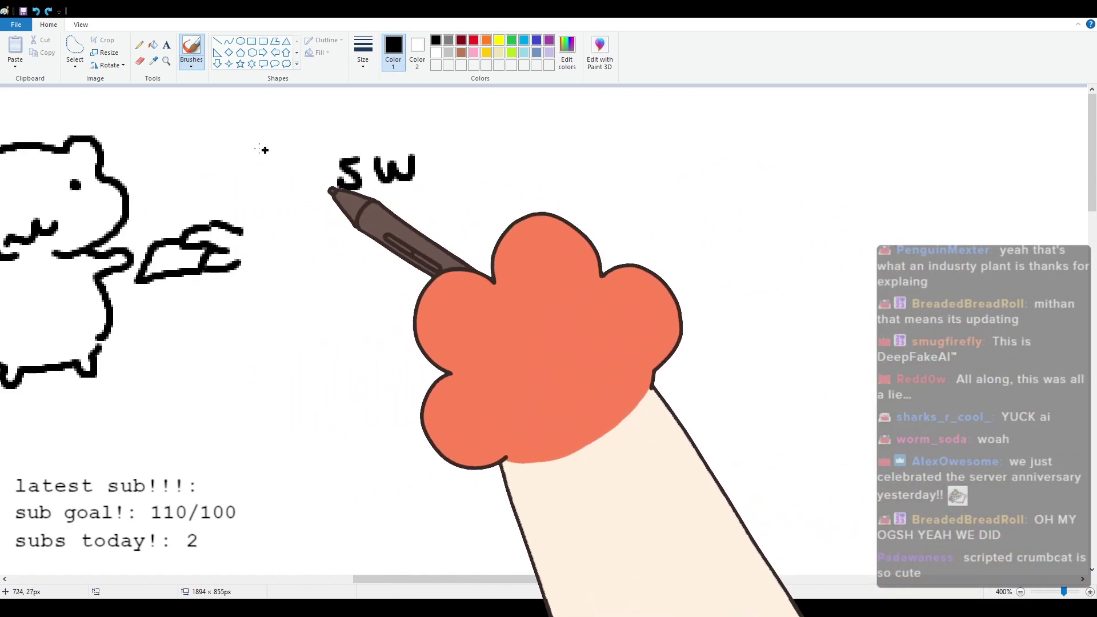
key("ctrl+z")
key("ctrl+z")
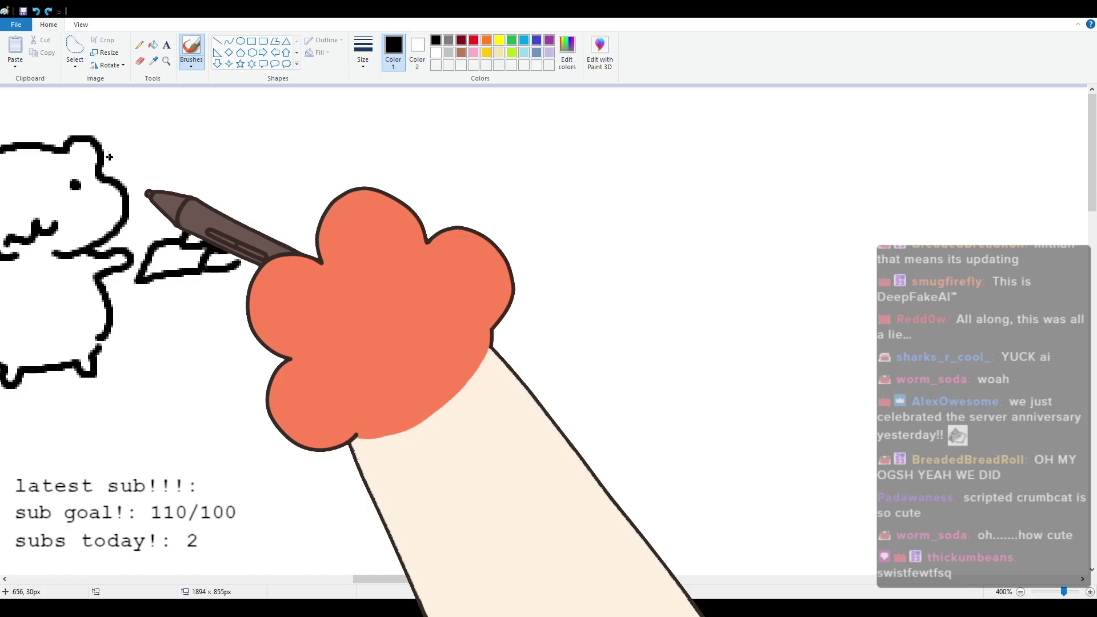
Step: Paint a sixth cat's head in the blank area beside the hand, with rounded ears, dot eyes and a wide double-curved muzzle
left_click_drag(493, 583, 432, 587)
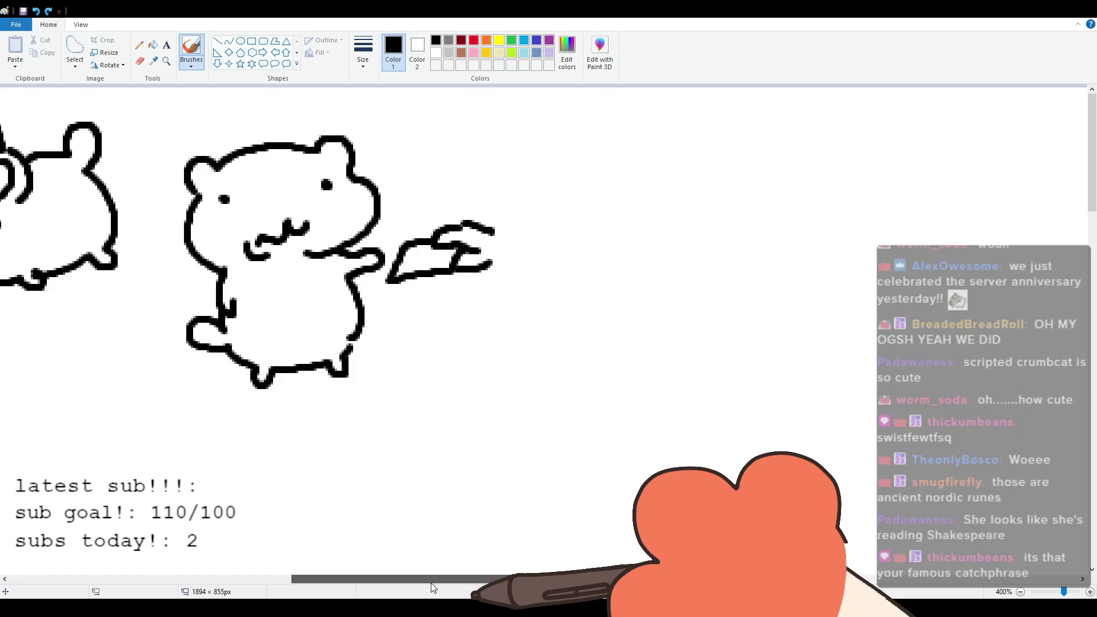
mouse_move(433, 588)
left_mouse_down()
mouse_move(451, 558)
mouse_move(494, 536)
left_mouse_up()
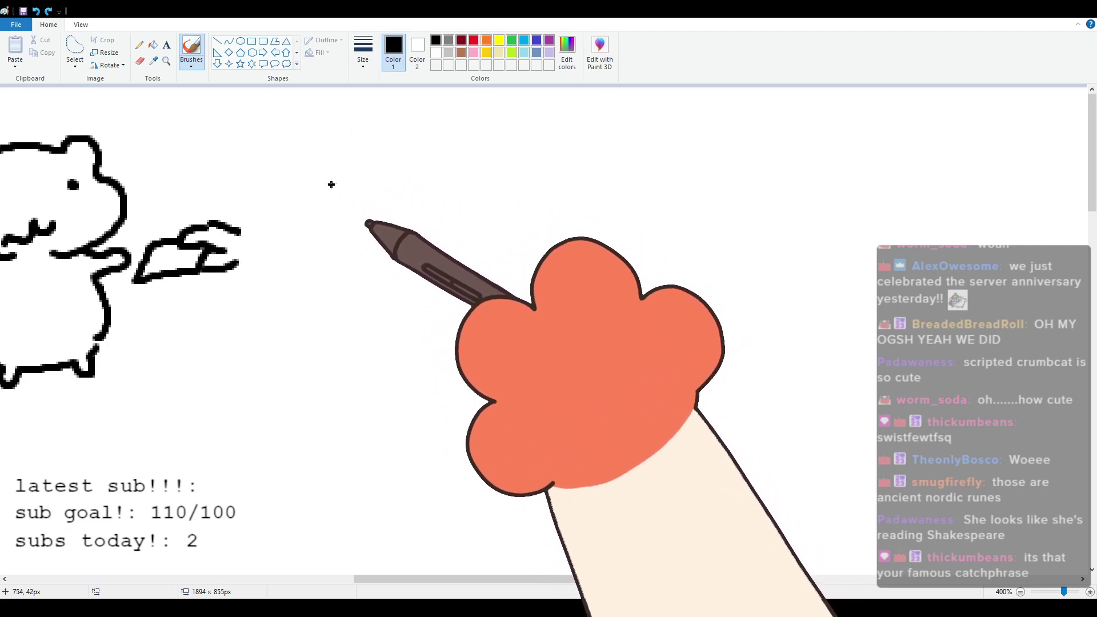
mouse_move(316, 181)
left_mouse_down()
mouse_move(337, 152)
mouse_move(403, 150)
mouse_move(318, 181)
mouse_move(344, 149)
mouse_move(445, 151)
mouse_move(472, 140)
mouse_move(485, 174)
left_mouse_up()
key("ctrl+z")
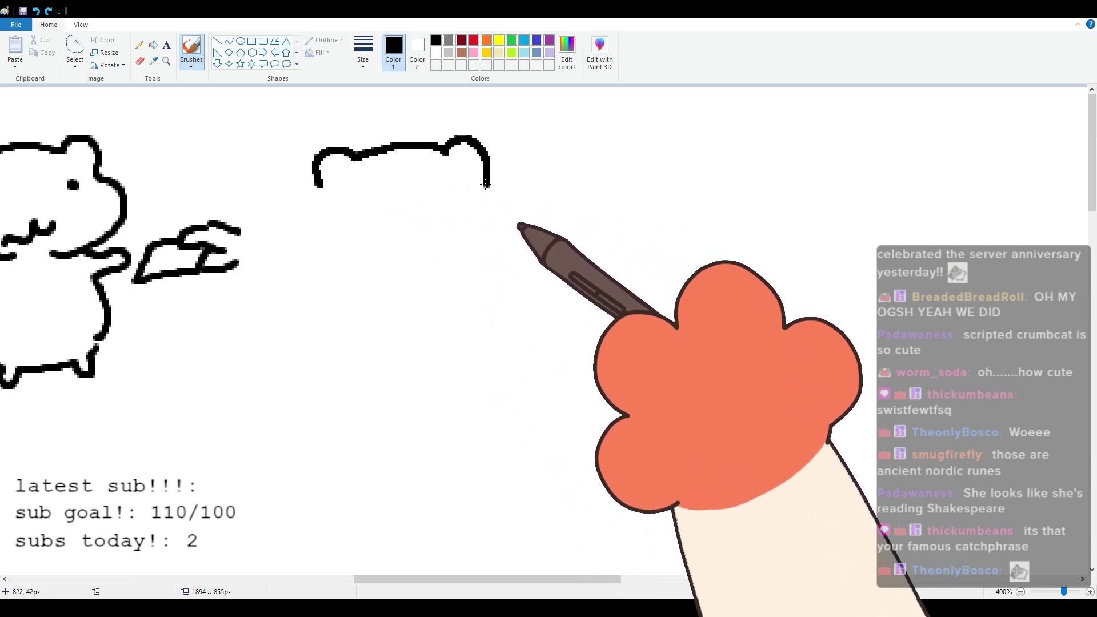
key("ctrl+z")
mouse_move(318, 186)
left_mouse_down()
mouse_move(334, 155)
mouse_move(347, 166)
mouse_move(431, 163)
mouse_move(443, 152)
mouse_move(472, 167)
mouse_move(471, 190)
left_mouse_up()
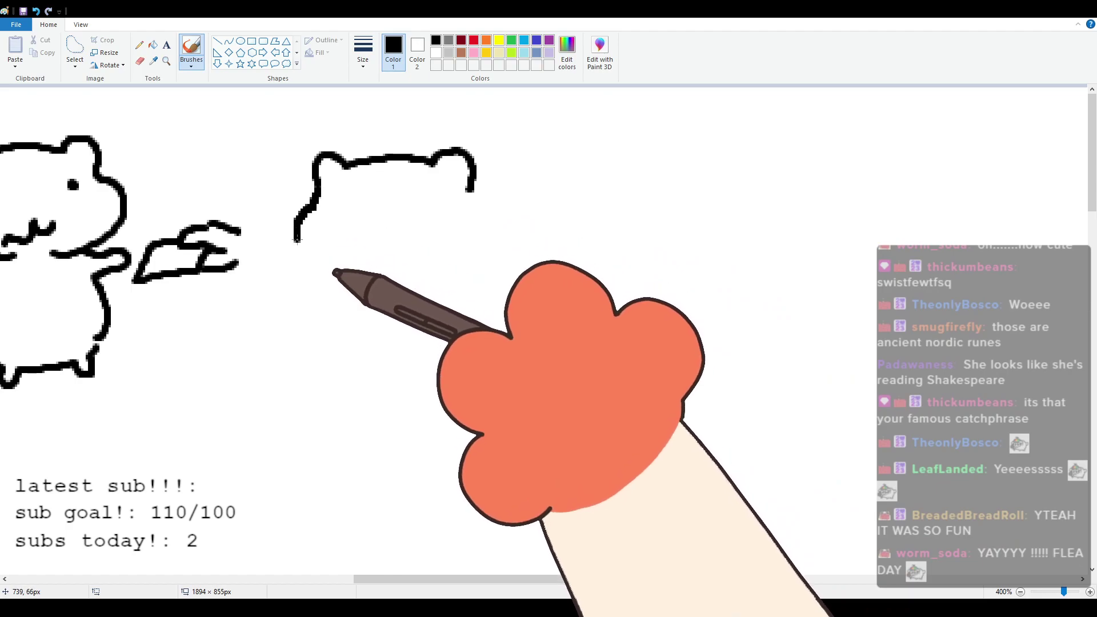
left_click_drag(297, 237, 374, 273)
mouse_move(334, 233)
left_mouse_down()
mouse_move(360, 234)
mouse_move(350, 235)
mouse_move(380, 261)
mouse_move(393, 242)
mouse_move(425, 265)
mouse_move(442, 237)
mouse_move(429, 231)
mouse_move(459, 231)
mouse_move(343, 210)
mouse_move(440, 209)
mouse_move(470, 262)
left_mouse_up()
key("ctrl+z")
left_click(343, 210)
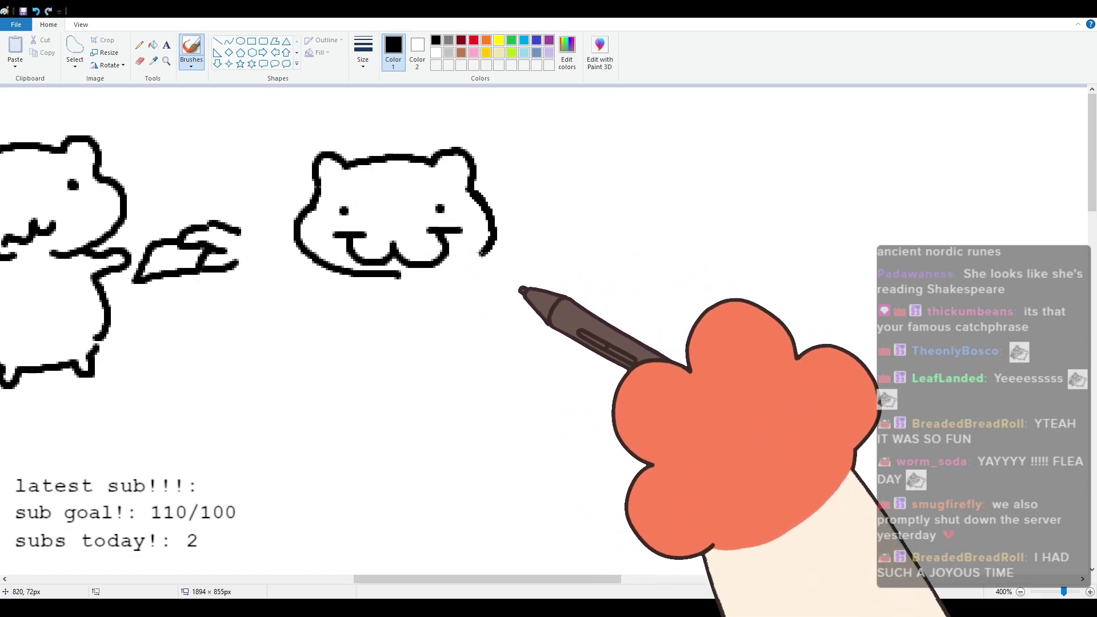
Step: Complete the sixth cat with a plump body on all fours, short legs, a right cheek curve and a raised rounded tail
mouse_move(366, 277)
left_mouse_down()
mouse_move(393, 324)
mouse_move(375, 313)
mouse_move(395, 312)
mouse_move(365, 290)
mouse_move(399, 320)
mouse_move(398, 335)
mouse_move(416, 323)
mouse_move(448, 322)
mouse_move(448, 337)
mouse_move(473, 321)
mouse_move(553, 318)
left_mouse_up()
key("ctrl+z")
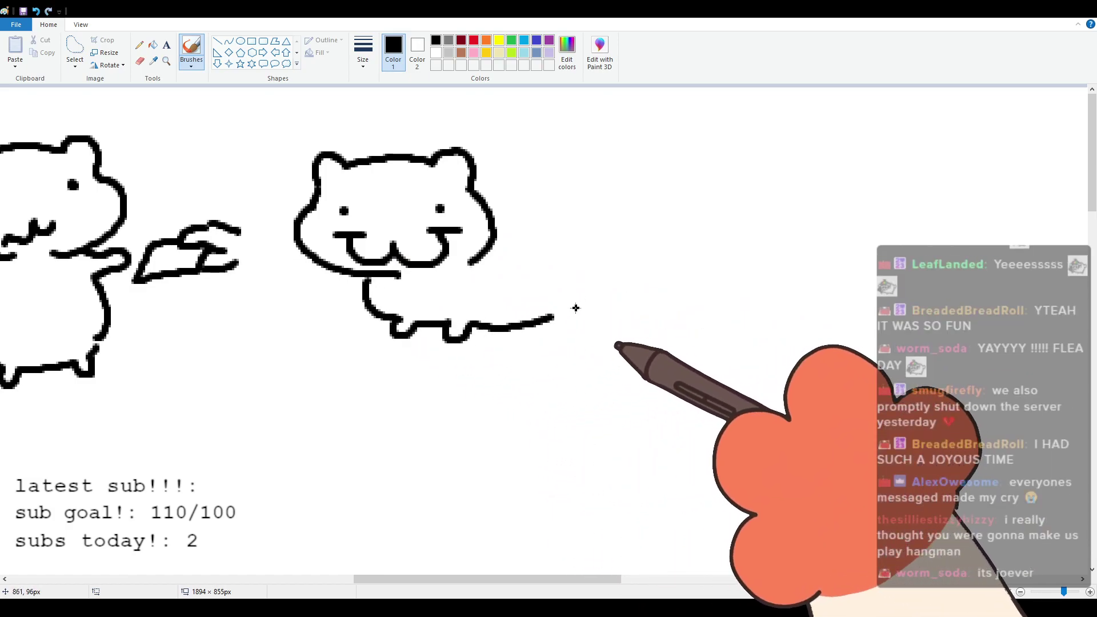
mouse_move(495, 234)
left_mouse_down()
mouse_move(523, 235)
mouse_move(544, 211)
mouse_move(554, 247)
mouse_move(541, 258)
mouse_move(560, 274)
mouse_move(560, 320)
left_mouse_up()
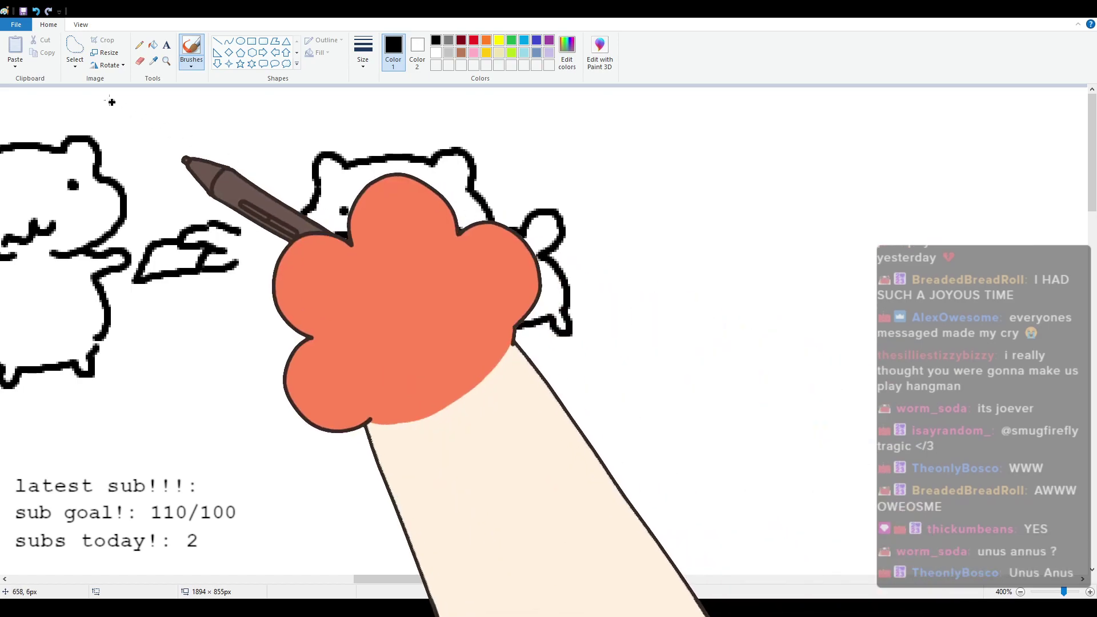
Step: Select the whole sixth cat, move it up and closer to the hand, and return to the brush
left_click(75, 50)
mouse_move(340, 125)
left_mouse_down()
mouse_move(278, 243)
mouse_move(625, 348)
mouse_move(629, 149)
left_mouse_up()
left_click_drag(472, 236, 436, 191)
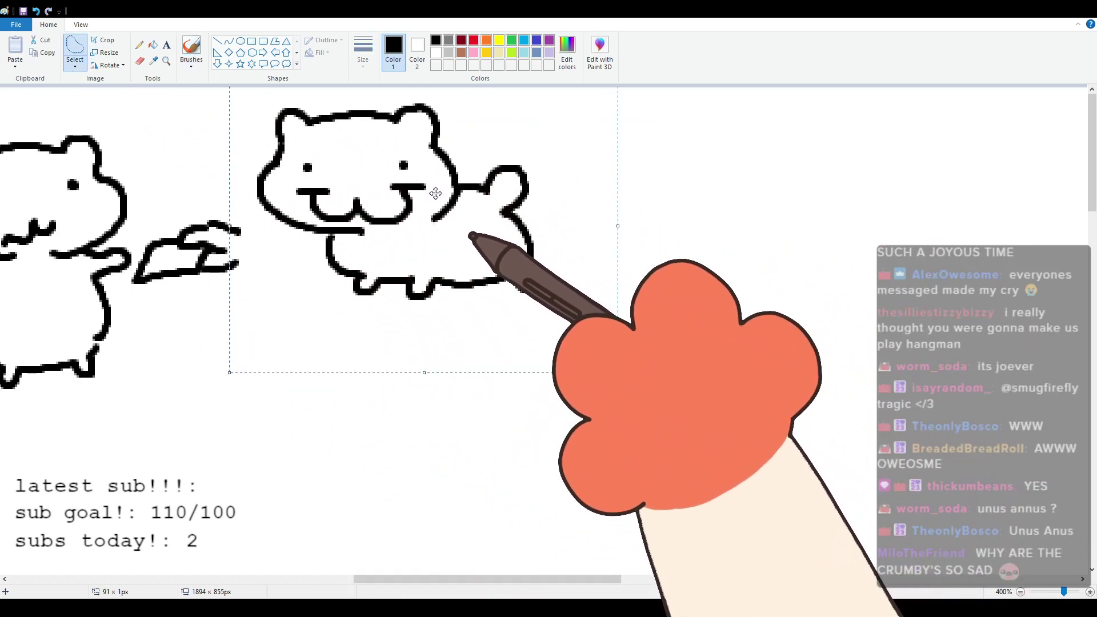
left_click(191, 48)
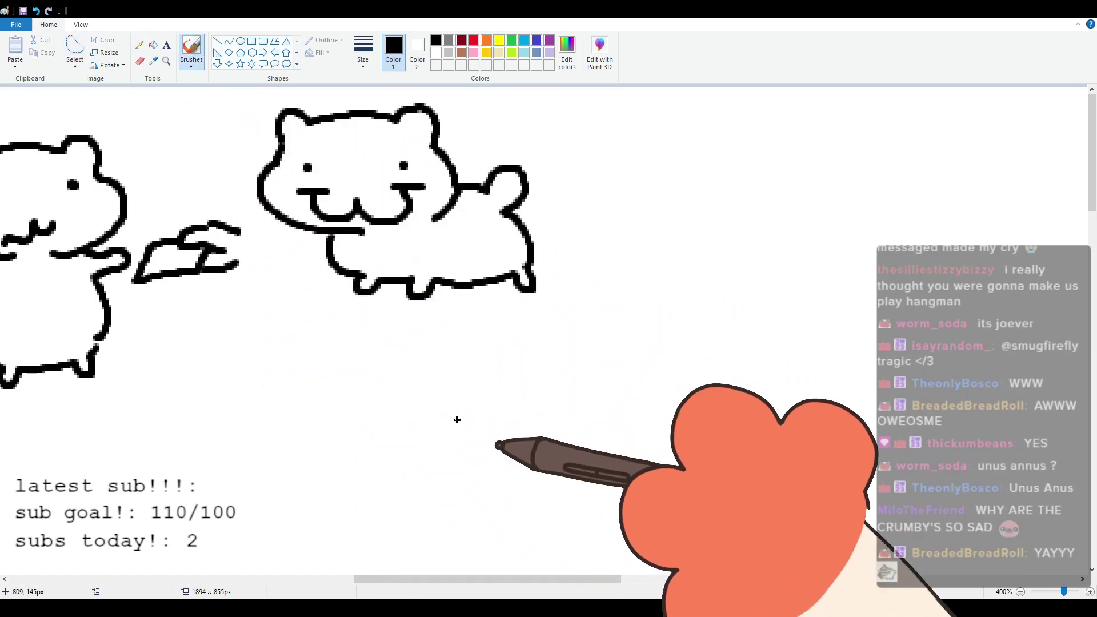
Step: Paint a seventh cat's head beside the sixth cat, with rounded ears, narrow half-lidded eyes, a small wavy mouth and a protruding right cheek
left_click_drag(467, 580, 553, 583)
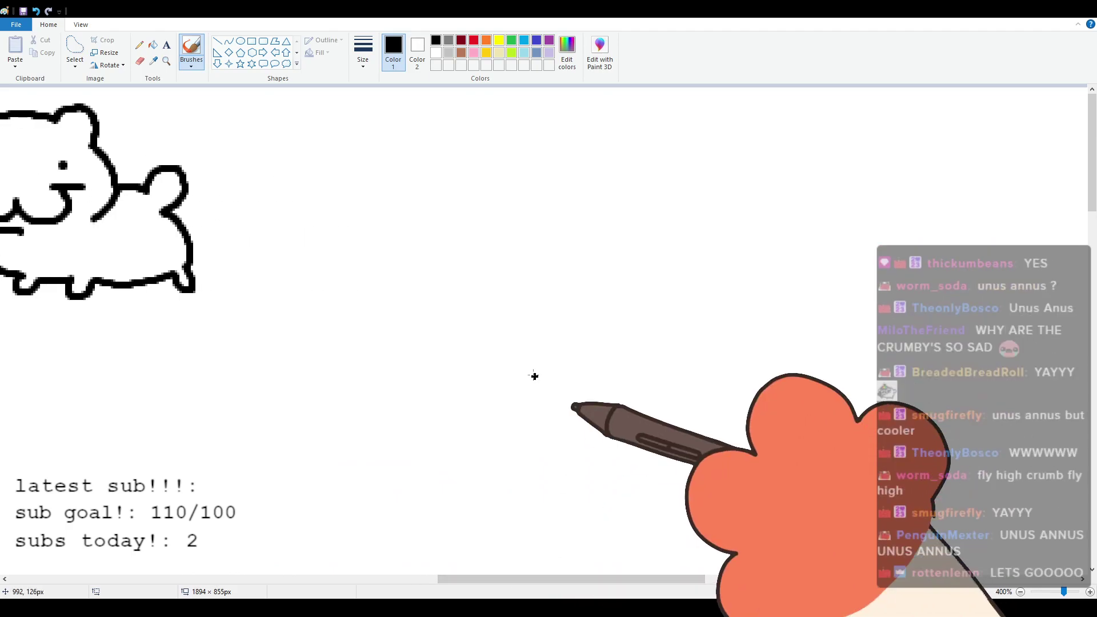
mouse_move(274, 171)
left_mouse_down()
mouse_move(284, 141)
mouse_move(387, 136)
mouse_move(392, 122)
mouse_move(418, 132)
mouse_move(464, 181)
mouse_move(388, 244)
left_mouse_up()
mouse_move(310, 190)
left_mouse_down()
mouse_move(369, 187)
mouse_move(305, 189)
left_mouse_up()
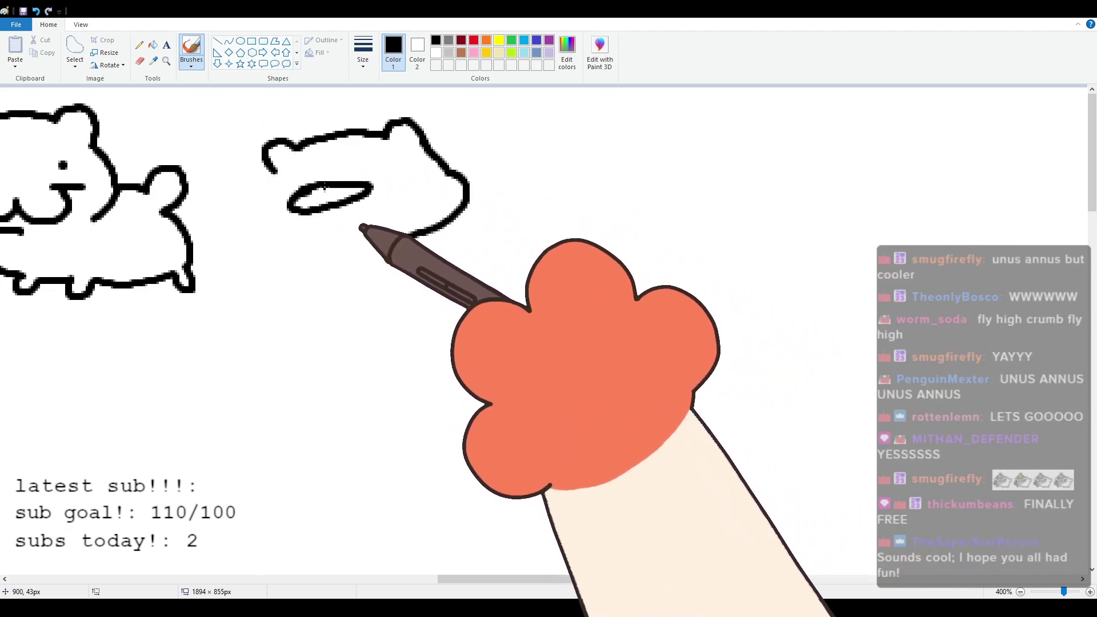
left_click_drag(407, 167, 426, 172)
mouse_move(389, 235)
left_mouse_down()
mouse_move(383, 225)
mouse_move(354, 246)
left_mouse_up()
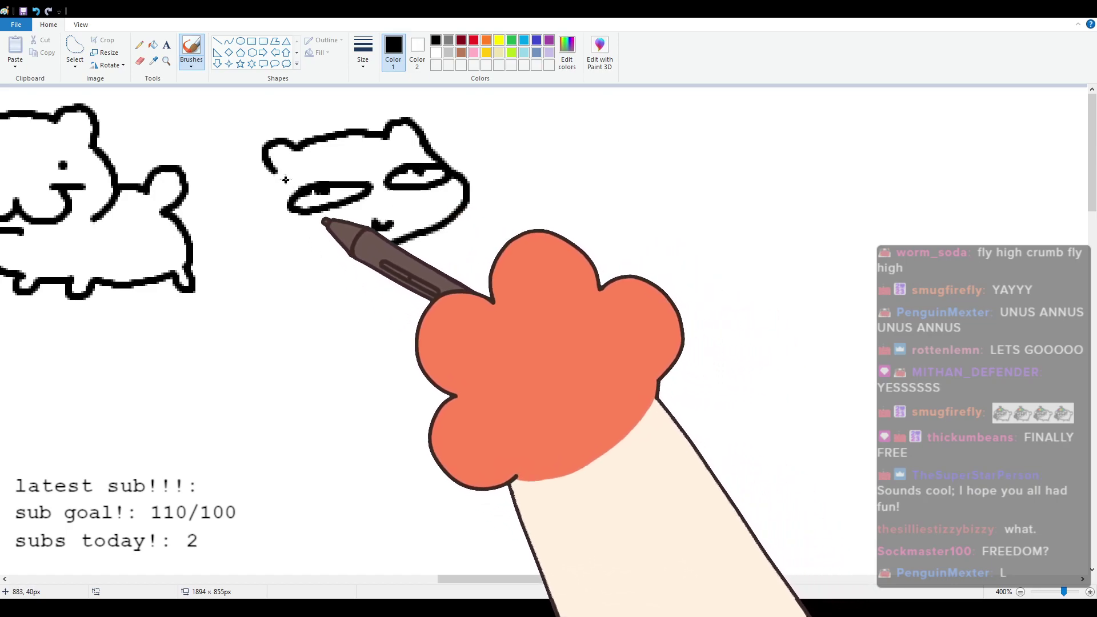
Step: Complete the half-lidded cat with a left cheek, arms behind its back, an upright round body, short legs and a tail
mouse_move(274, 176)
left_mouse_down()
mouse_move(309, 251)
mouse_move(293, 290)
left_mouse_up()
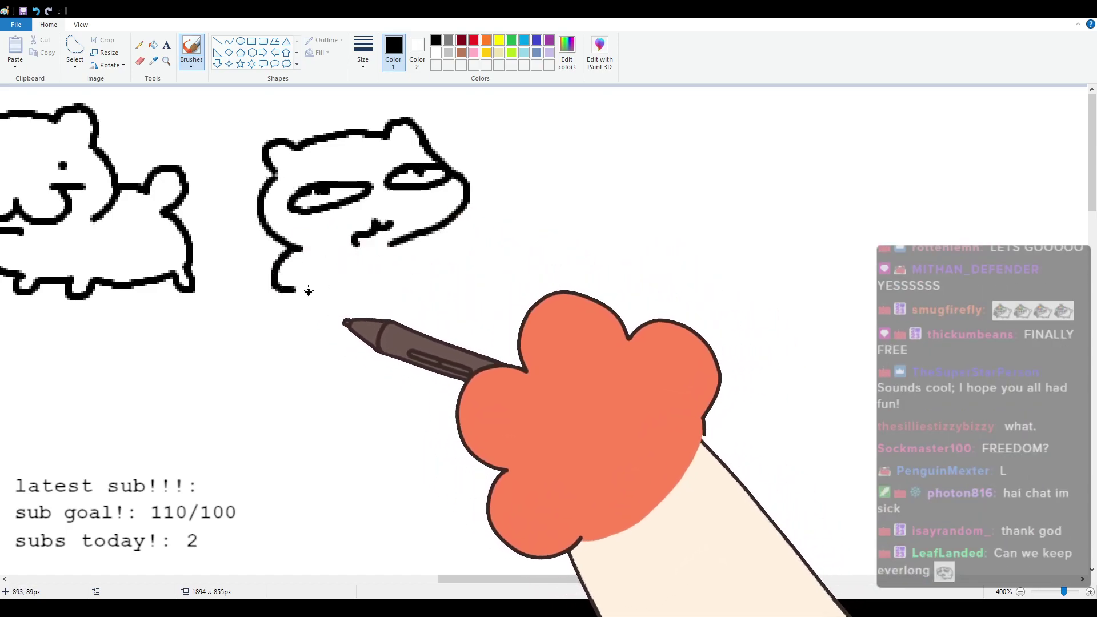
mouse_move(412, 238)
left_mouse_down()
mouse_move(424, 266)
mouse_move(420, 310)
left_mouse_up()
mouse_move(297, 273)
left_mouse_down()
mouse_move(311, 319)
mouse_move(299, 309)
mouse_move(271, 326)
mouse_move(346, 346)
mouse_move(403, 344)
mouse_move(421, 312)
left_mouse_up()
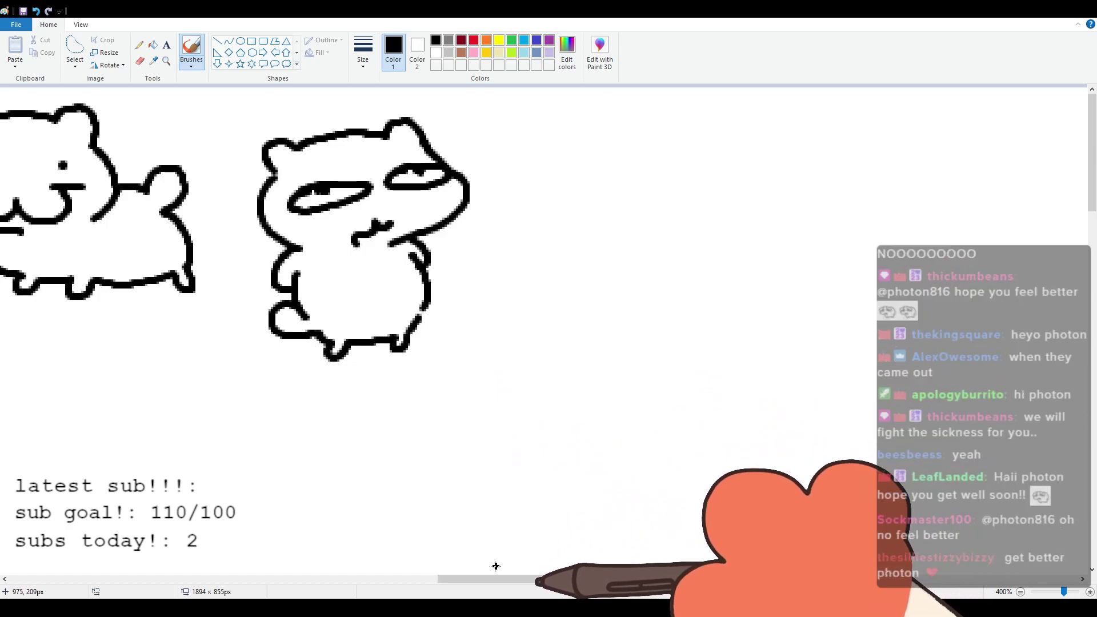
Step: Paint an eighth cat's head outline beside the half-lidded cat, with two rounded ears and a curved left cheek and chin
left_click_drag(509, 578, 554, 580)
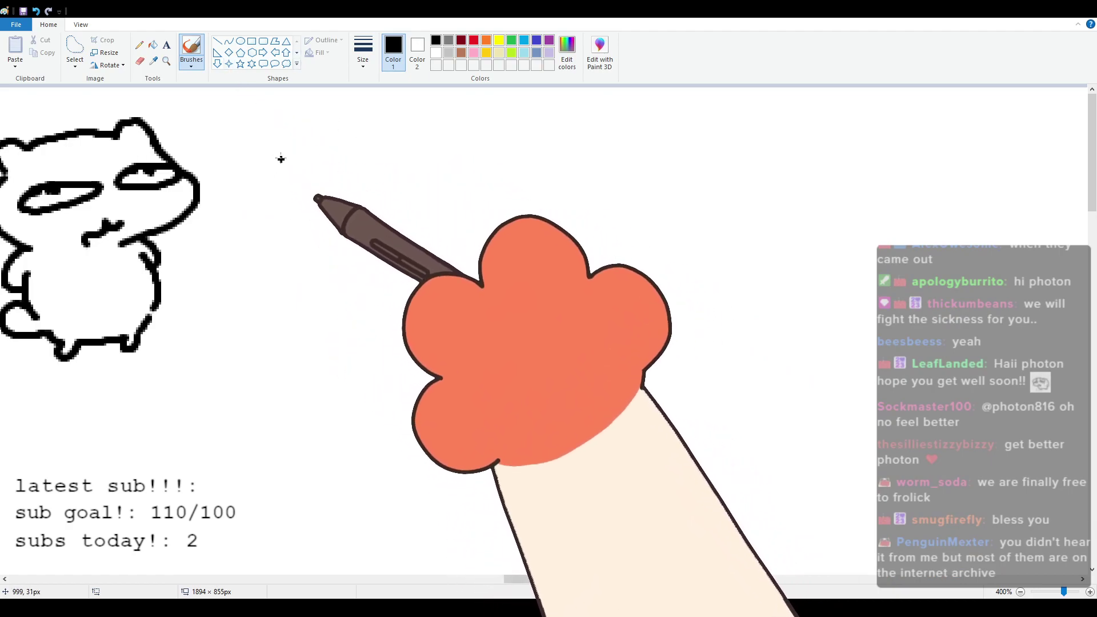
mouse_move(268, 176)
left_mouse_down()
mouse_move(294, 155)
mouse_move(289, 142)
mouse_move(272, 162)
mouse_move(294, 132)
mouse_move(387, 135)
mouse_move(396, 125)
mouse_move(421, 162)
left_mouse_up()
key("ctrl+z")
mouse_move(275, 163)
left_mouse_down()
mouse_move(251, 223)
mouse_move(367, 252)
left_mouse_up()
key("ctrl+z")
mouse_move(275, 166)
left_mouse_down()
mouse_move(258, 205)
mouse_move(368, 242)
left_mouse_up()
Step: Paint two large oval eyes with small dot pupils on the eighth cat's face
mouse_move(284, 175)
left_mouse_down()
mouse_move(307, 172)
mouse_move(285, 184)
mouse_move(309, 213)
mouse_move(327, 185)
mouse_move(284, 171)
left_mouse_up()
key("ctrl+z")
left_click(295, 189)
mouse_move(372, 170)
left_mouse_down()
mouse_move(418, 210)
mouse_move(375, 169)
left_mouse_up()
left_click(392, 191)
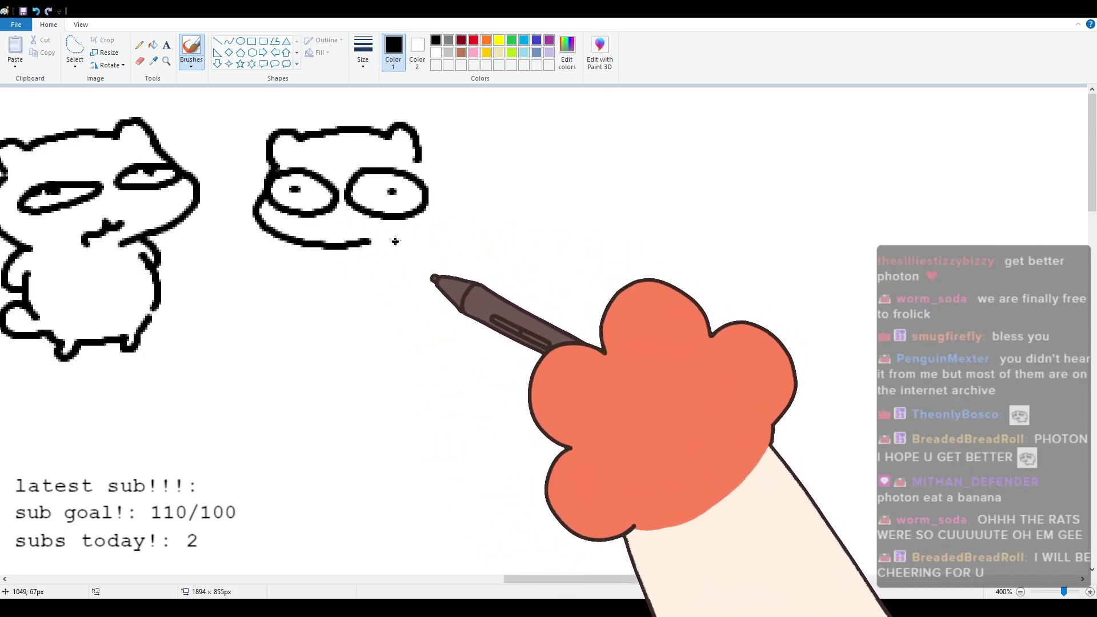
Step: Add a wavy mouth and right cheek to the eighth cat, and paint its plump body with short legs and a raised tail
left_click_drag(386, 237, 428, 234)
key("ctrl+z")
key("ctrl+z")
left_click_drag(418, 161, 435, 229)
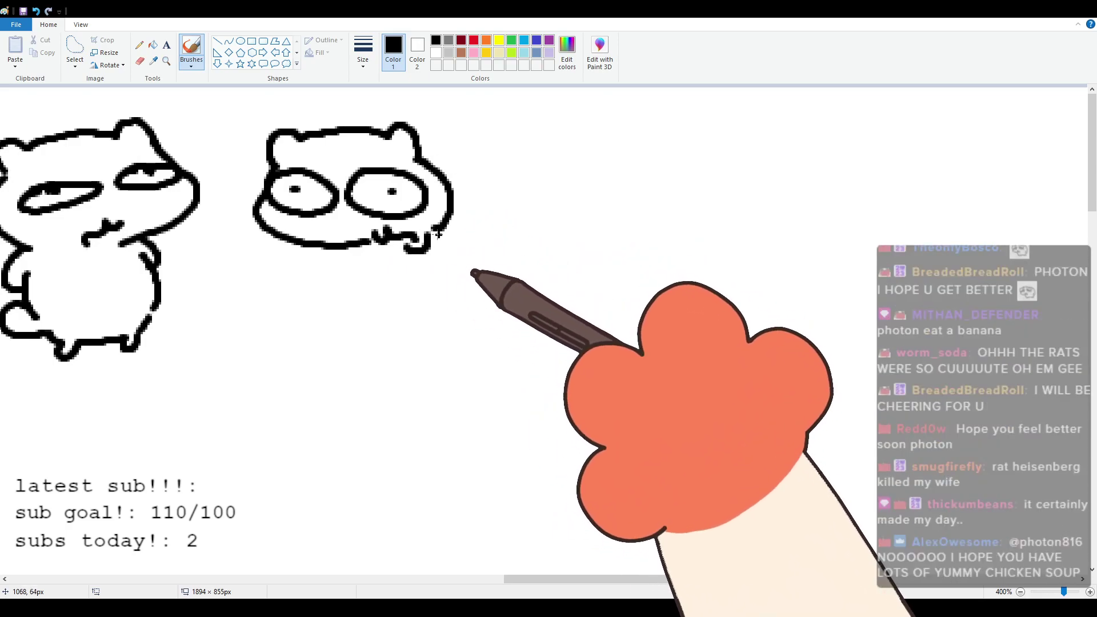
mouse_move(337, 251)
left_mouse_down()
mouse_move(366, 306)
mouse_move(383, 312)
mouse_move(537, 315)
left_mouse_up()
mouse_move(453, 209)
left_mouse_down()
mouse_move(542, 220)
mouse_move(525, 239)
mouse_move(531, 298)
left_mouse_up()
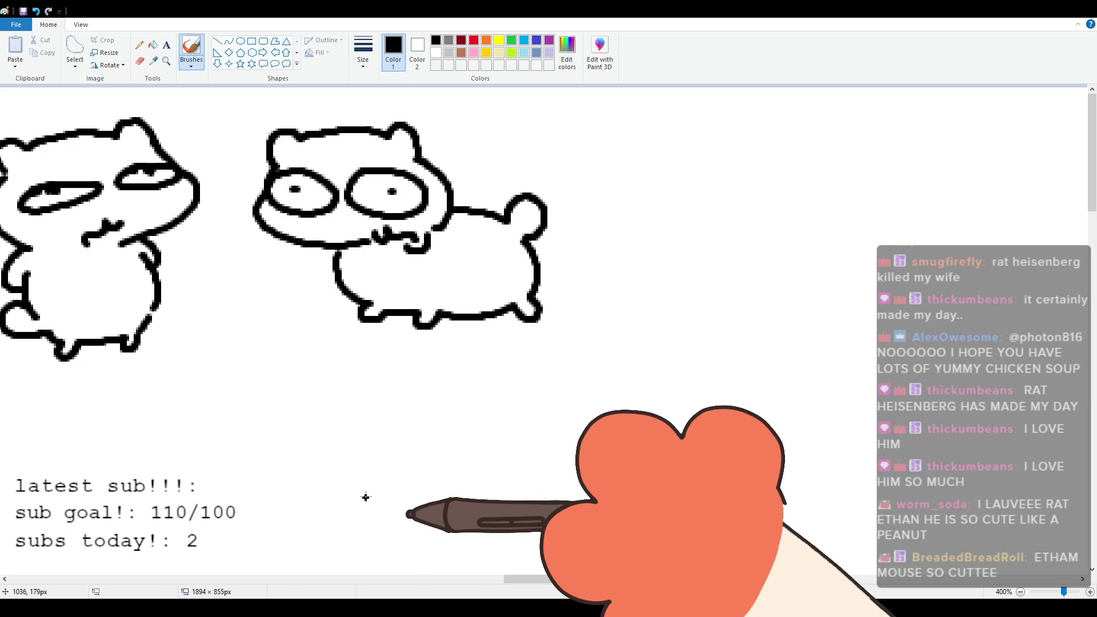
Step: Paint a mouse-like head in the blank area beside the eighth cat, with large round ears, a small forehead tuft and low dot eyes
left_click_drag(526, 578, 600, 537)
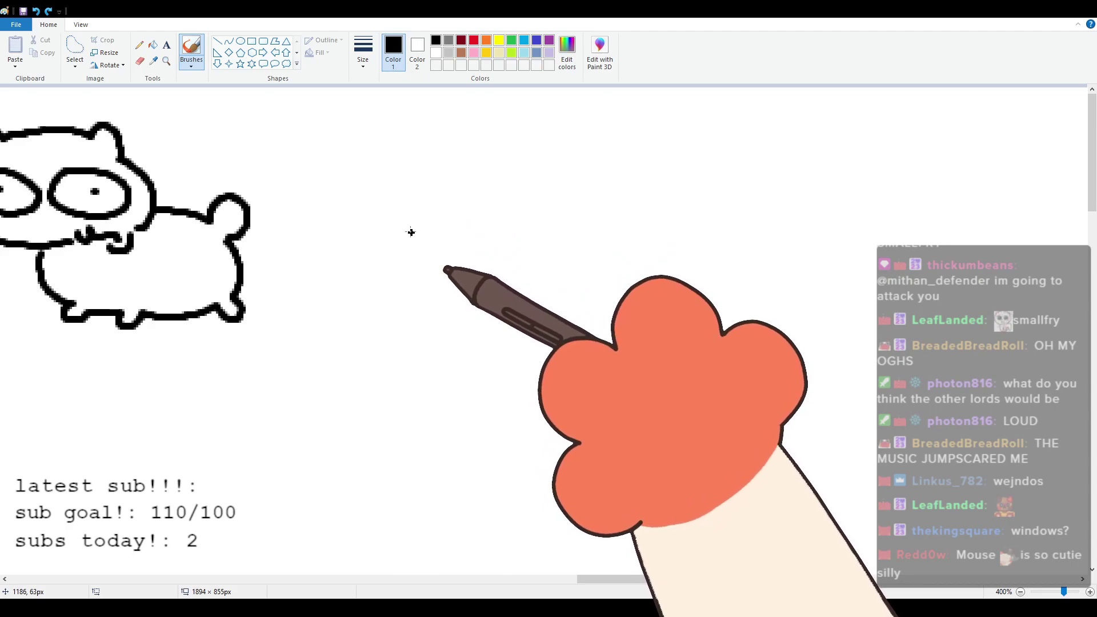
mouse_move(348, 189)
left_mouse_down()
mouse_move(356, 139)
mouse_move(387, 148)
mouse_move(391, 167)
mouse_move(424, 171)
mouse_move(469, 140)
mouse_move(482, 177)
mouse_move(463, 200)
left_mouse_up()
mouse_move(351, 194)
left_mouse_down()
mouse_move(358, 236)
mouse_move(438, 262)
left_mouse_up()
key("ctrl+z")
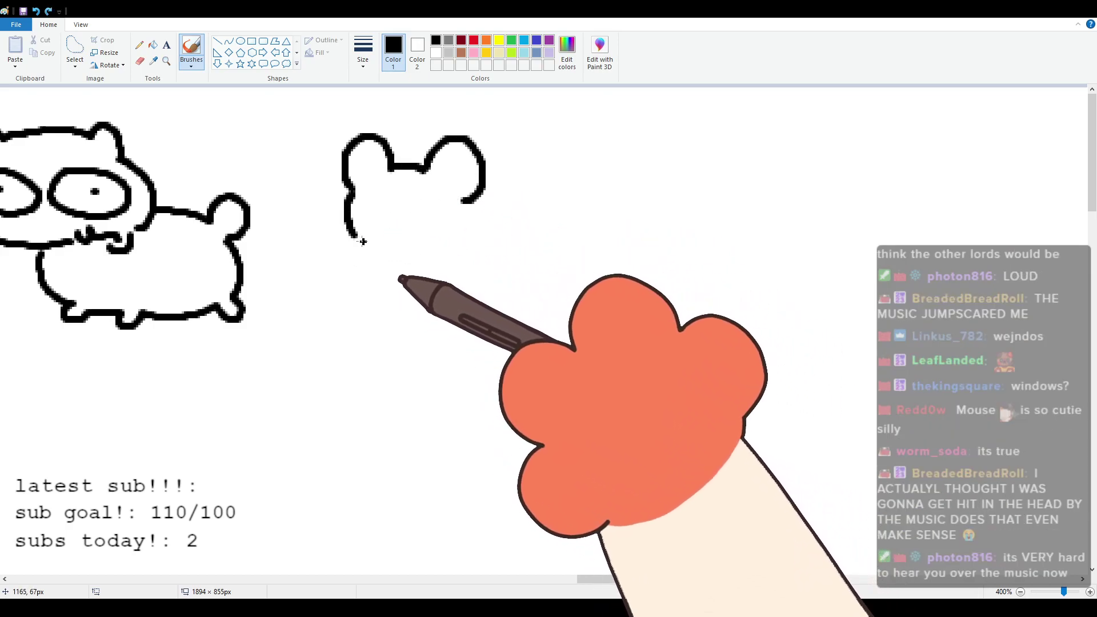
mouse_move(357, 238)
left_mouse_down()
mouse_move(376, 263)
mouse_move(452, 238)
left_mouse_up()
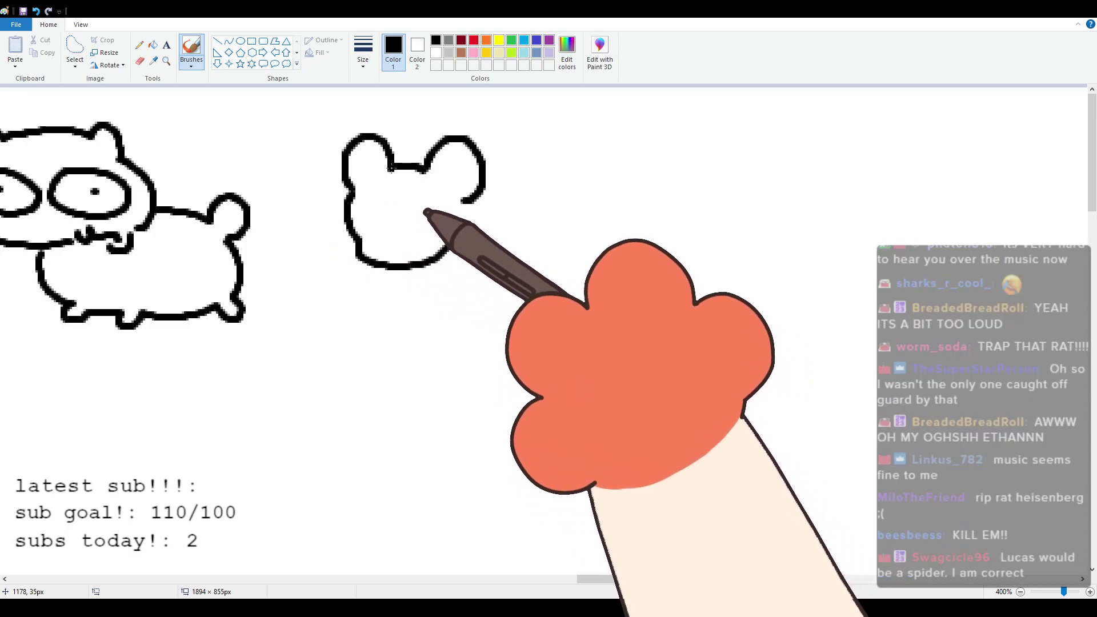
mouse_move(381, 182)
left_mouse_down()
mouse_move(382, 194)
mouse_move(418, 188)
left_mouse_up()
left_click(372, 228)
left_click(438, 228)
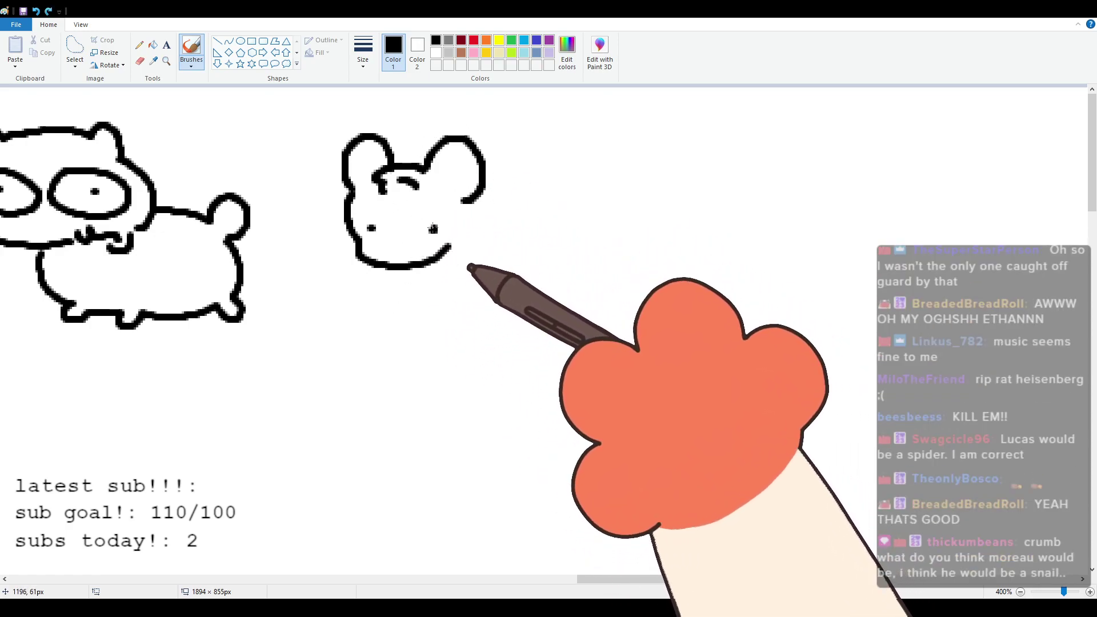
Step: Complete the mouse-like figure with an arched back, a pointed upright tail and small pointed legs, and activate the Select tool
mouse_move(393, 155)
left_mouse_down()
mouse_move(434, 139)
mouse_move(474, 143)
mouse_move(488, 112)
mouse_move(466, 147)
left_mouse_up()
key("ctrl+z")
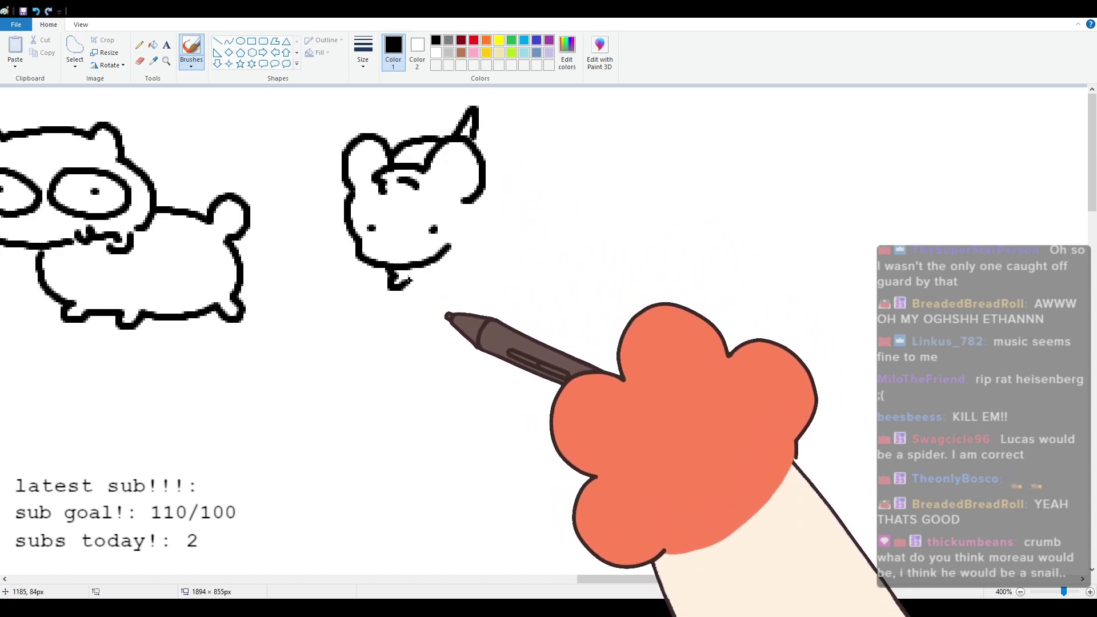
mouse_move(385, 271)
left_mouse_down()
mouse_move(437, 270)
mouse_move(467, 292)
mouse_move(459, 270)
mouse_move(484, 223)
left_mouse_up()
key("ctrl+z")
left_click_drag(461, 265, 478, 222)
key("ctrl+z")
left_click_drag(478, 150, 490, 208)
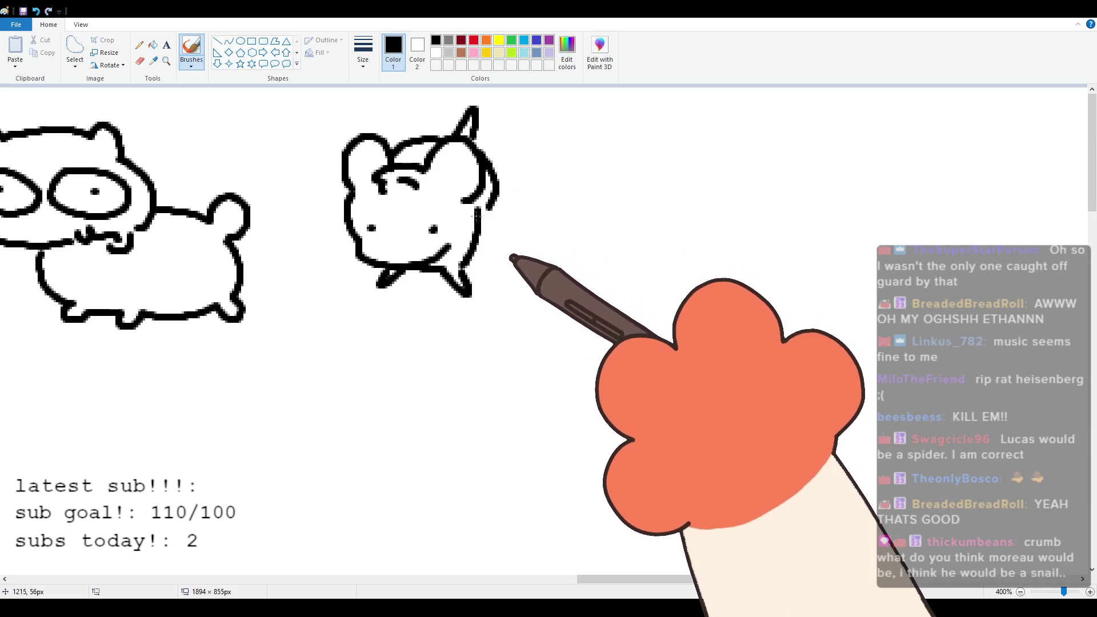
left_click(74, 48)
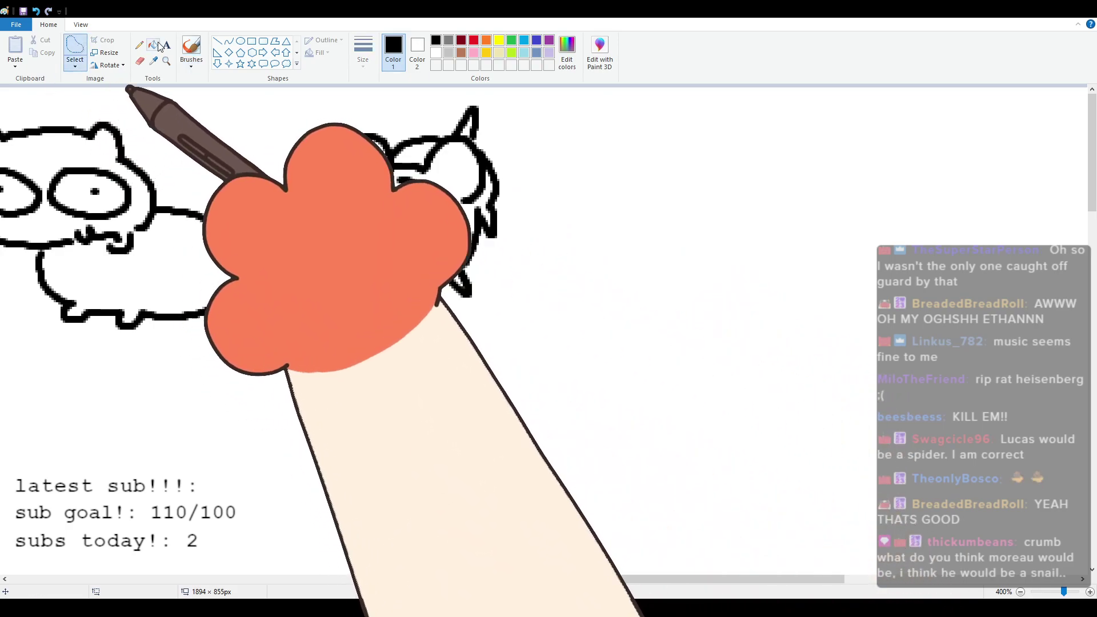
Step: Move the mouse-like figure closer to the eighth cat and reactivate the brush
mouse_move(348, 115)
left_mouse_down()
mouse_move(563, 228)
mouse_move(465, 88)
mouse_move(347, 115)
mouse_move(320, 172)
mouse_move(380, 320)
mouse_move(518, 147)
mouse_move(376, 104)
mouse_move(370, 136)
left_mouse_up()
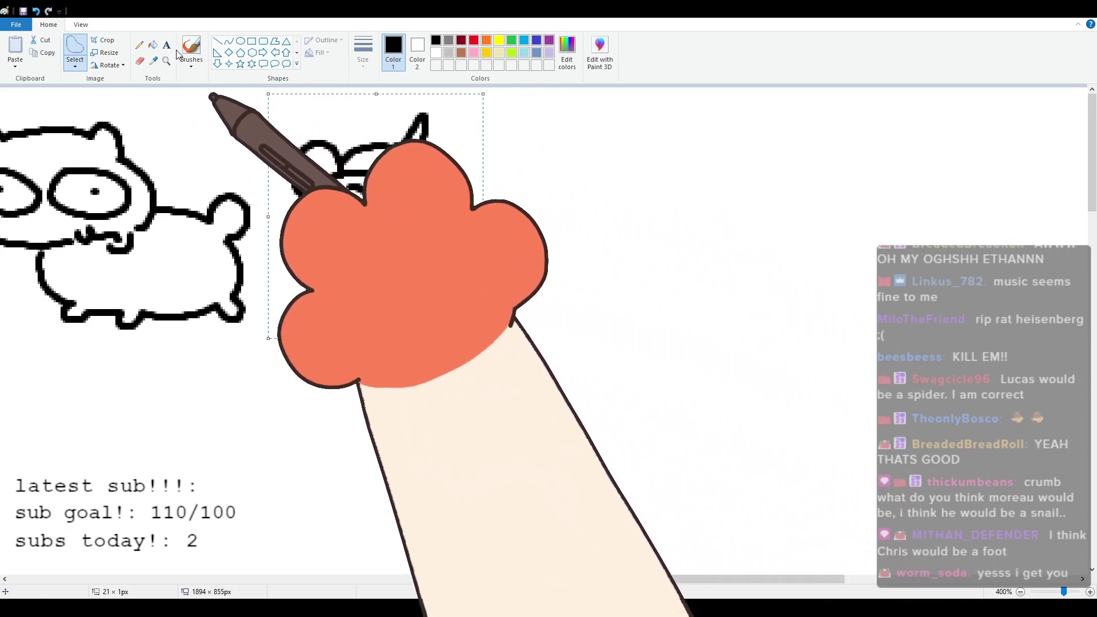
left_click(182, 53)
Step: Paint the ninth cat's head in the blank area beside the mouse-like figure, with rounded ears, a right cheek and narrow half-lidded eyes
left_click_drag(578, 574, 628, 570)
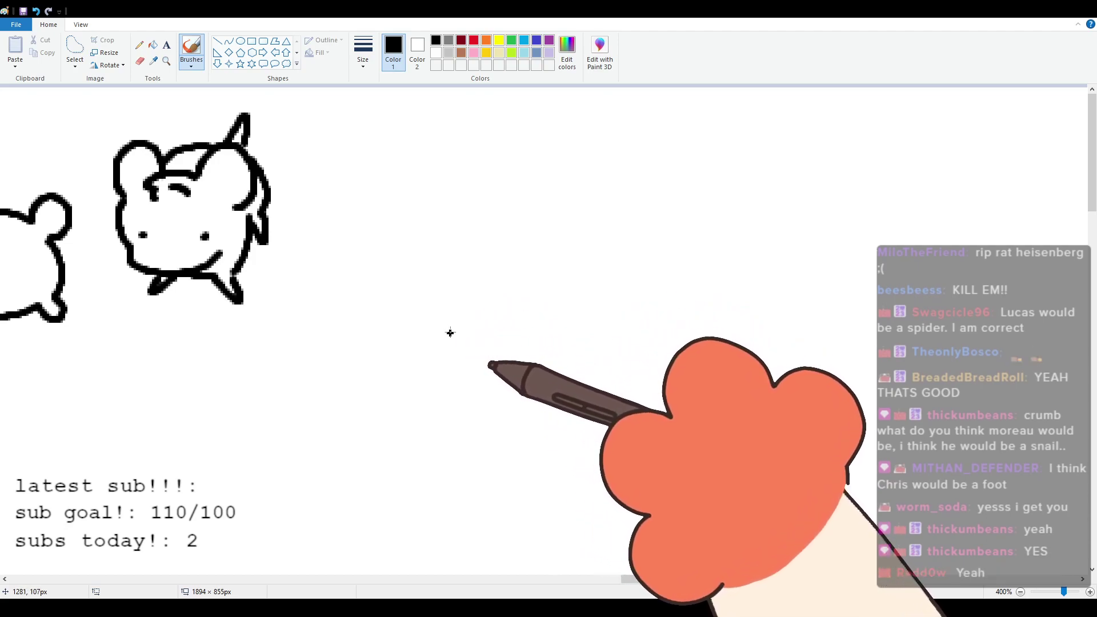
left_click_drag(667, 581, 683, 582)
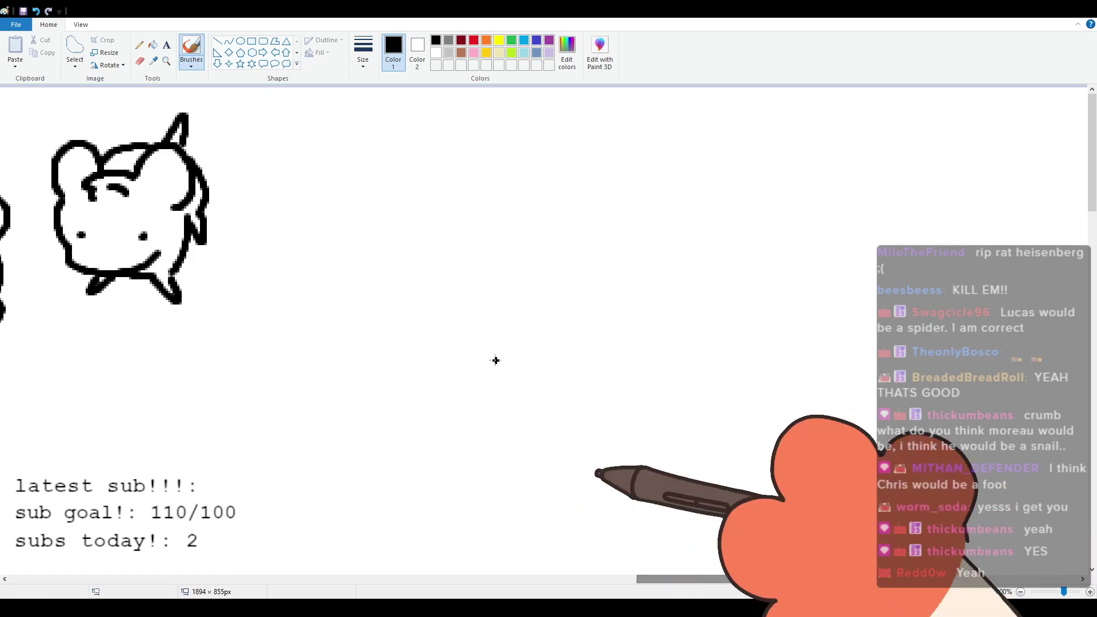
mouse_move(326, 178)
left_mouse_down()
mouse_move(356, 160)
mouse_move(310, 145)
mouse_move(366, 144)
mouse_move(315, 166)
mouse_move(338, 143)
mouse_move(318, 149)
mouse_move(419, 150)
mouse_move(432, 139)
mouse_move(476, 196)
mouse_move(429, 248)
left_mouse_up()
key("ctrl+z")
key("ctrl+z")
key("ctrl+z")
key("ctrl+z")
mouse_move(450, 168)
left_mouse_down()
mouse_move(466, 223)
mouse_move(408, 238)
left_mouse_up()
mouse_move(318, 191)
left_mouse_down()
mouse_move(357, 205)
mouse_move(320, 186)
mouse_move(342, 191)
left_mouse_up()
mouse_move(423, 179)
left_mouse_down()
mouse_move(428, 198)
mouse_move(416, 178)
mouse_move(437, 182)
left_mouse_up()
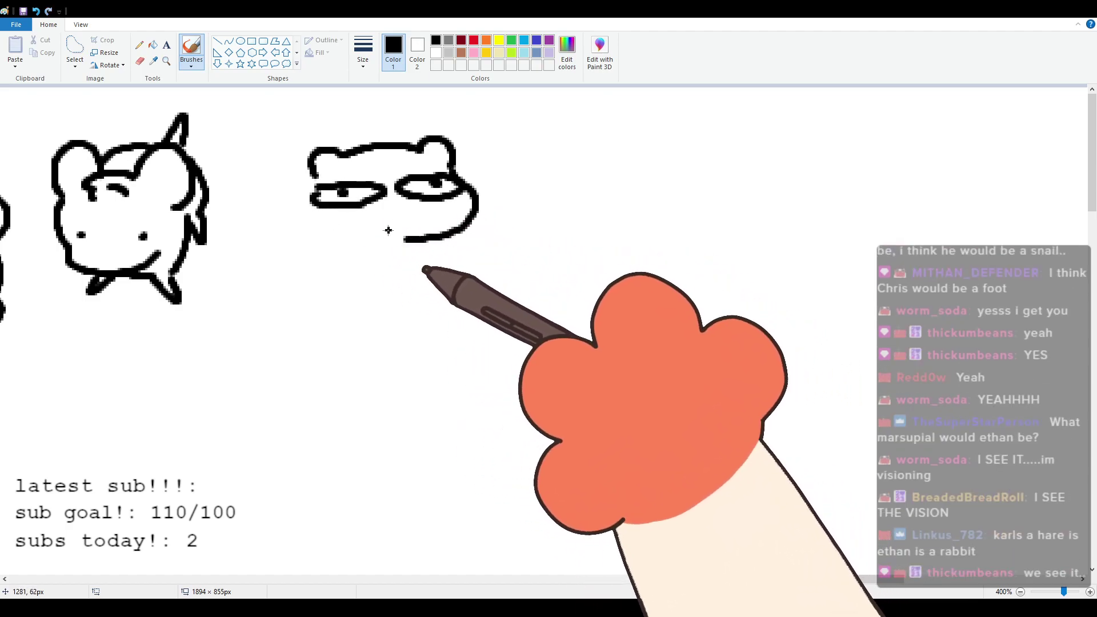
Step: Complete the ninth cat with a small wavy mouth, a left cheek and a plump low body with a curled tail and short feet
mouse_move(402, 225)
left_mouse_down()
mouse_move(363, 227)
mouse_move(373, 239)
left_mouse_up()
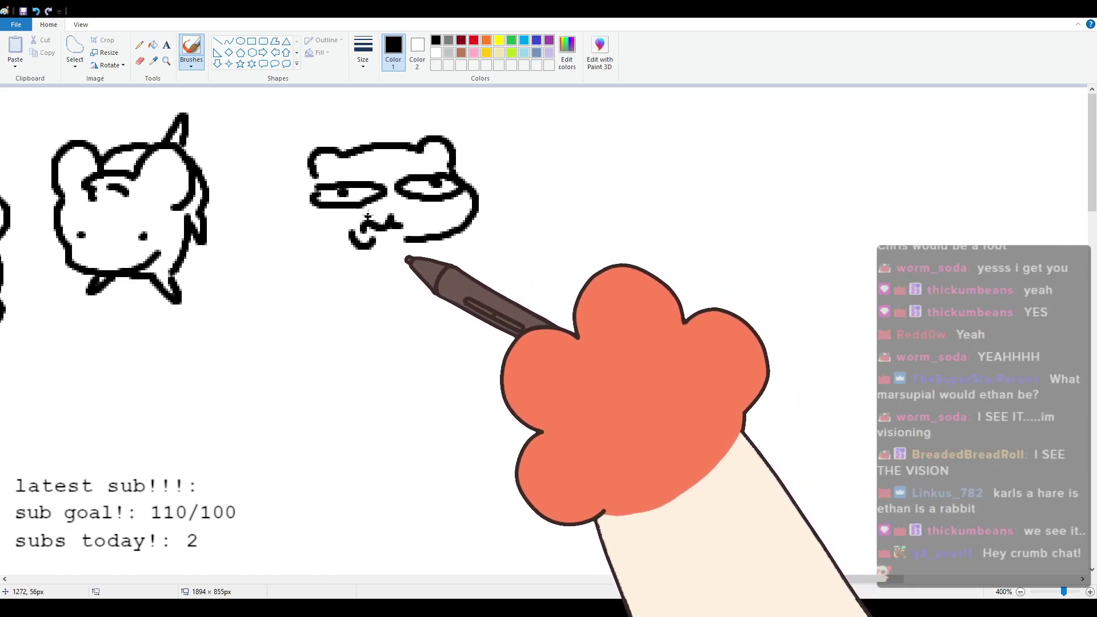
mouse_move(314, 178)
left_mouse_down()
mouse_move(312, 231)
mouse_move(327, 241)
mouse_move(263, 235)
mouse_move(259, 306)
mouse_move(300, 301)
mouse_move(286, 285)
mouse_move(330, 304)
mouse_move(365, 301)
mouse_move(362, 290)
mouse_move(416, 300)
mouse_move(417, 287)
mouse_move(431, 294)
mouse_move(430, 239)
left_mouse_up()
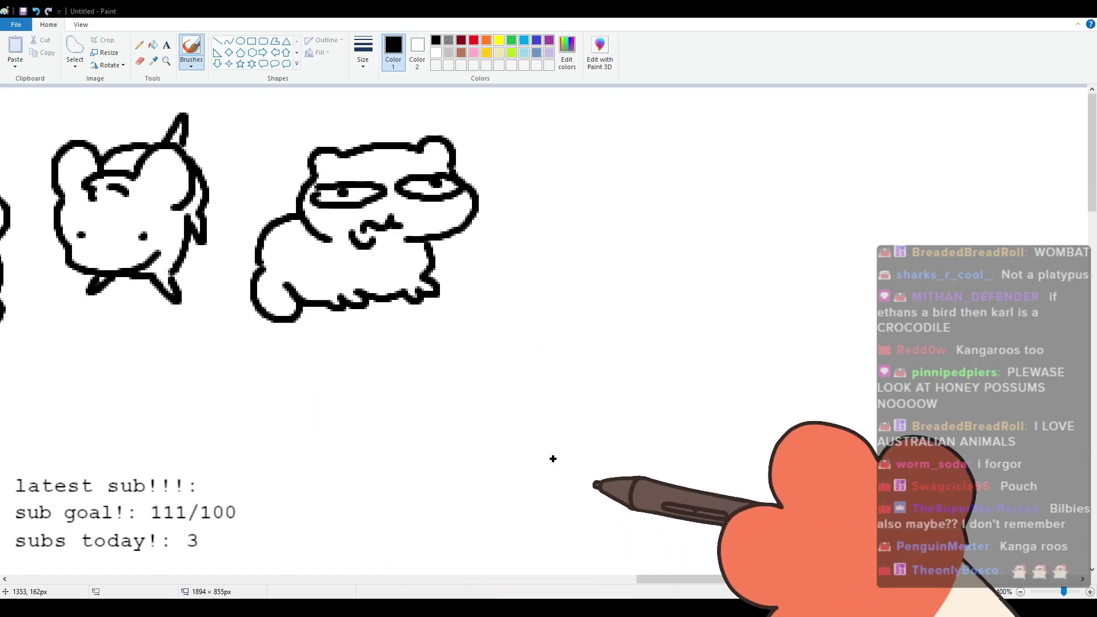
Step: Paste the copied photo of the small furry animal onto the canvas, delete it again and reactivate the brush
left_click(1021, 593)
left_click(1021, 593)
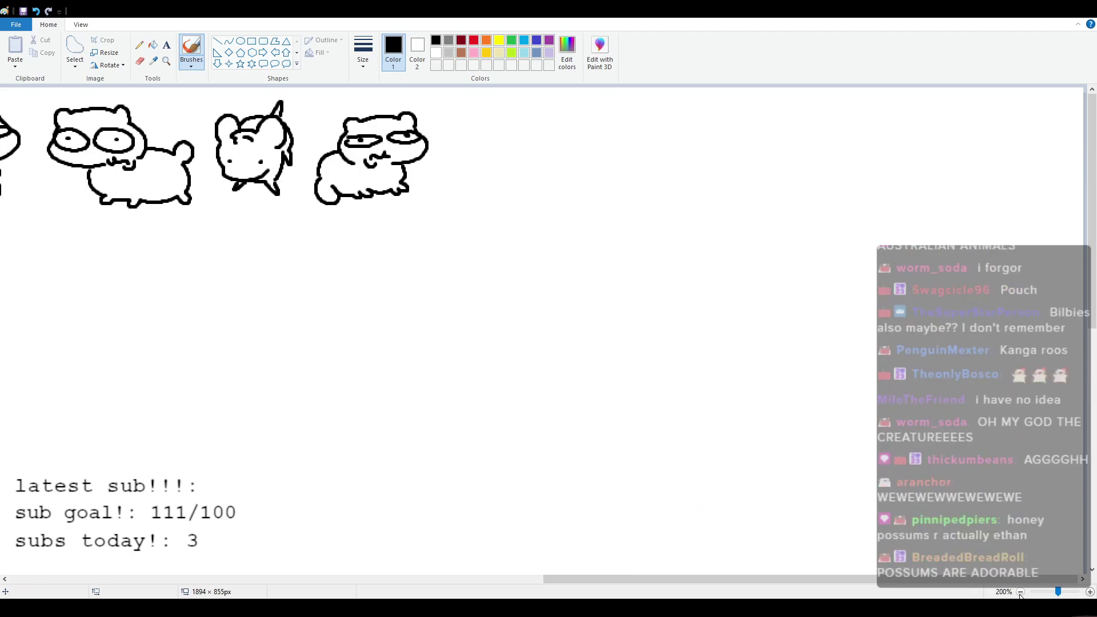
left_click(1021, 593)
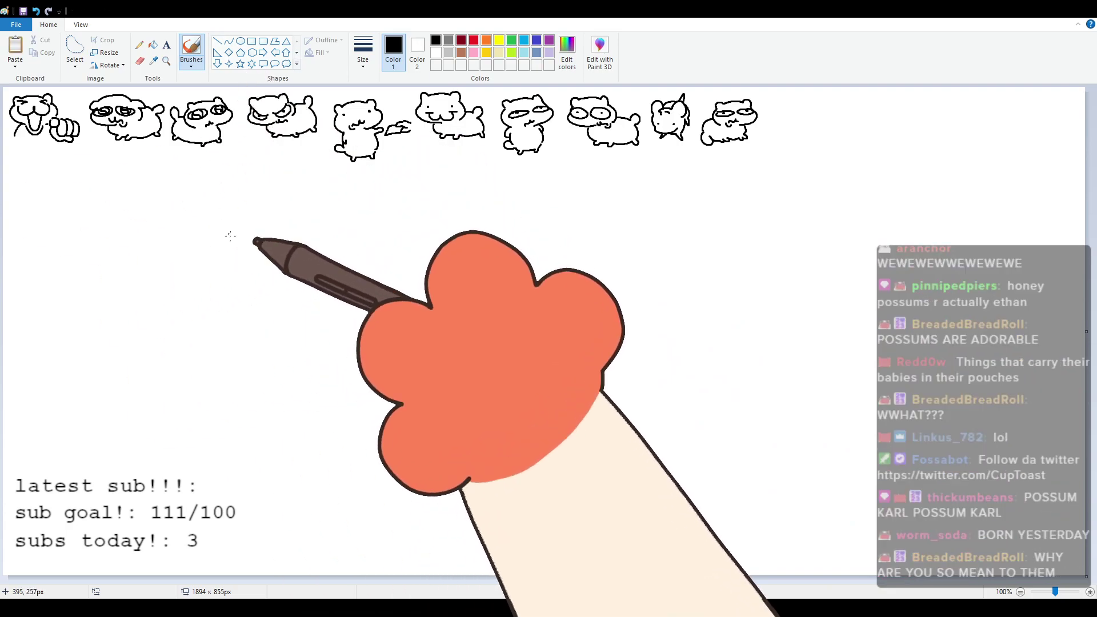
key("ctrl+v")
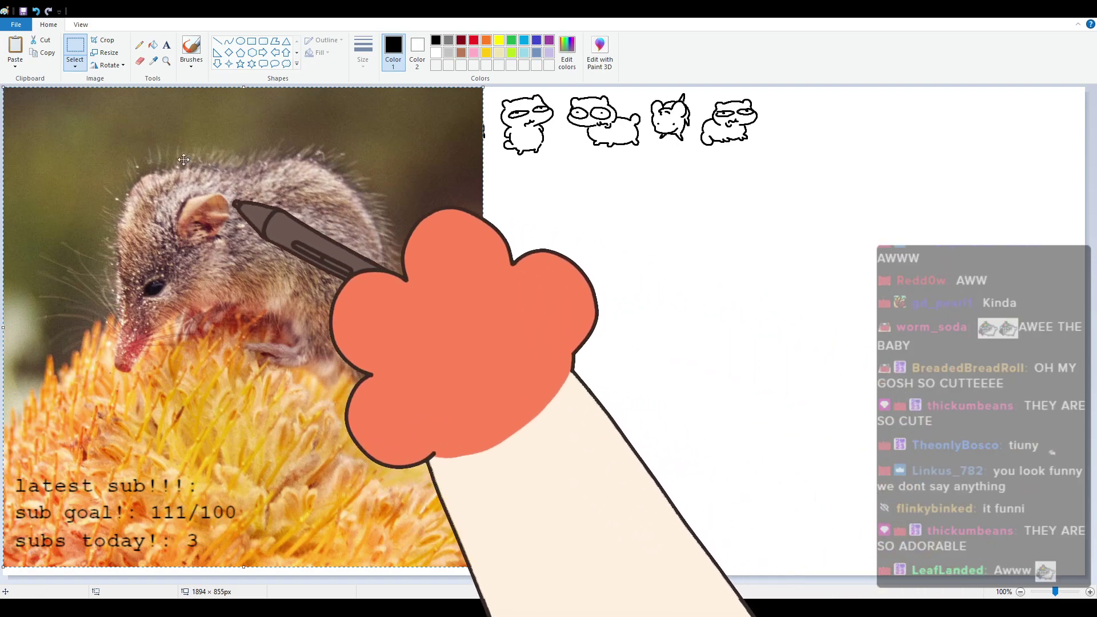
key("Delete")
left_click(182, 51)
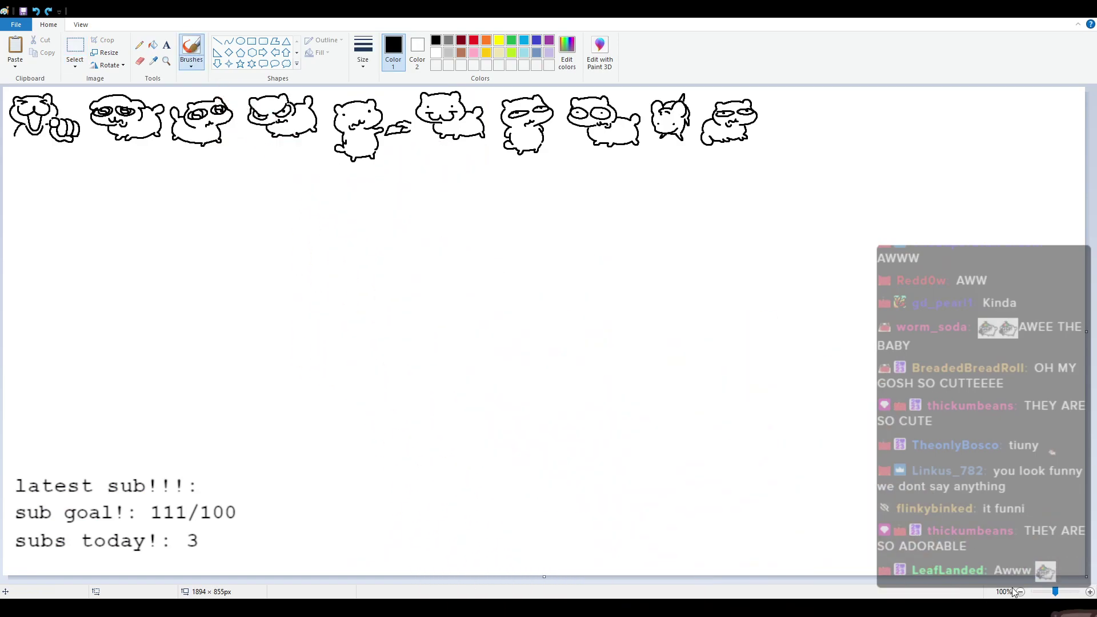
Step: Paint the tenth cat's head in the blank area beside the ninth cat, with rounded ears, a puffy left cheek and two dot eyes
left_click(1090, 592)
left_click(1089, 592)
left_click(1090, 592)
left_click(1090, 592)
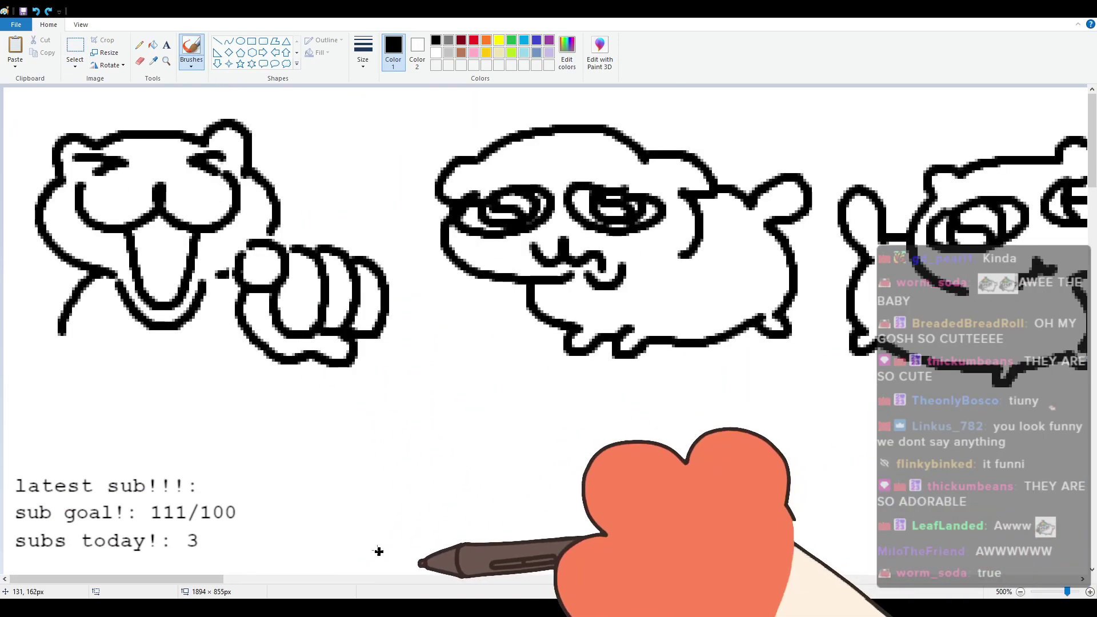
mouse_move(211, 579)
left_mouse_down()
mouse_move(634, 577)
mouse_move(816, 560)
mouse_move(910, 532)
left_mouse_up()
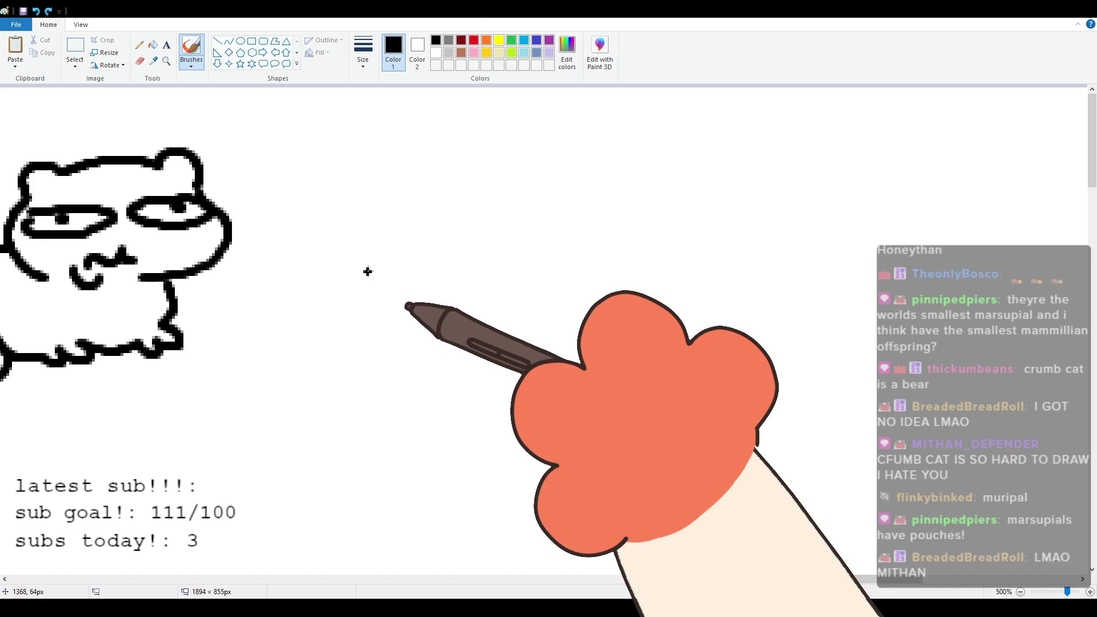
mouse_move(321, 188)
left_mouse_down()
mouse_move(333, 143)
mouse_move(359, 154)
mouse_move(484, 150)
mouse_move(489, 187)
mouse_move(306, 251)
mouse_move(386, 277)
left_mouse_up()
key("ctrl+z")
mouse_move(316, 195)
left_mouse_down()
mouse_move(360, 265)
mouse_move(403, 276)
left_mouse_up()
left_click(460, 199)
Step: Complete the tenth cat with a W-shaped mouth, a right cheek and a standing body with short legs and a raised tail
mouse_move(374, 229)
left_mouse_down()
mouse_move(405, 233)
mouse_move(416, 257)
mouse_move(441, 241)
left_mouse_up()
mouse_move(372, 275)
left_mouse_down()
mouse_move(378, 315)
mouse_move(430, 347)
mouse_move(576, 328)
mouse_move(600, 347)
mouse_move(599, 332)
mouse_move(626, 329)
left_mouse_up()
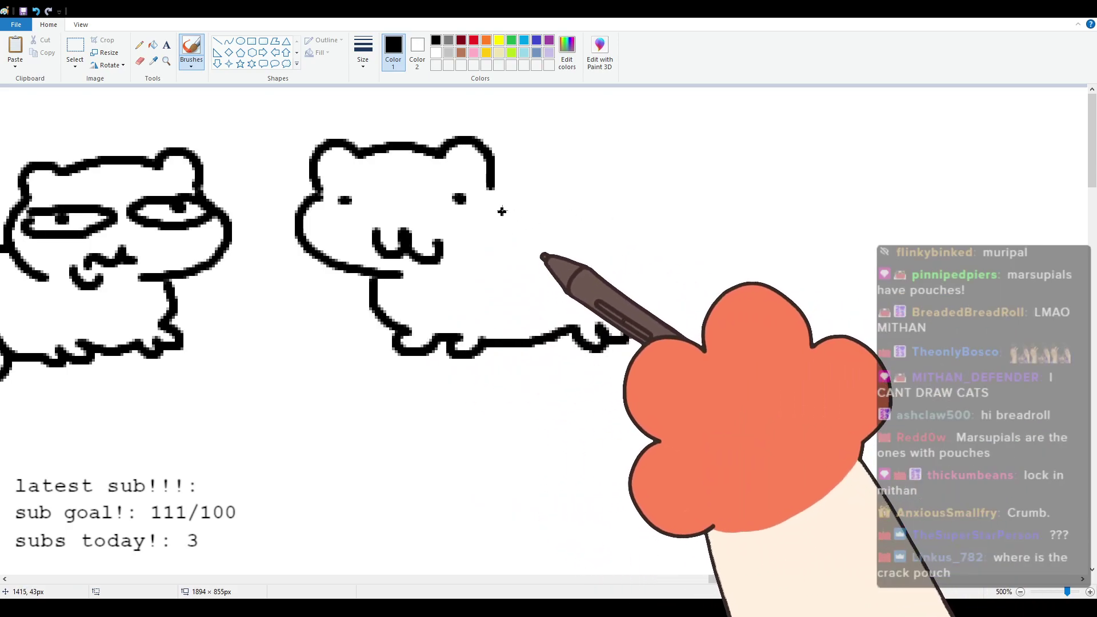
mouse_move(490, 187)
left_mouse_down()
mouse_move(496, 242)
mouse_move(540, 206)
mouse_move(566, 216)
mouse_move(613, 190)
mouse_move(590, 229)
mouse_move(614, 259)
mouse_move(611, 311)
left_mouse_up()
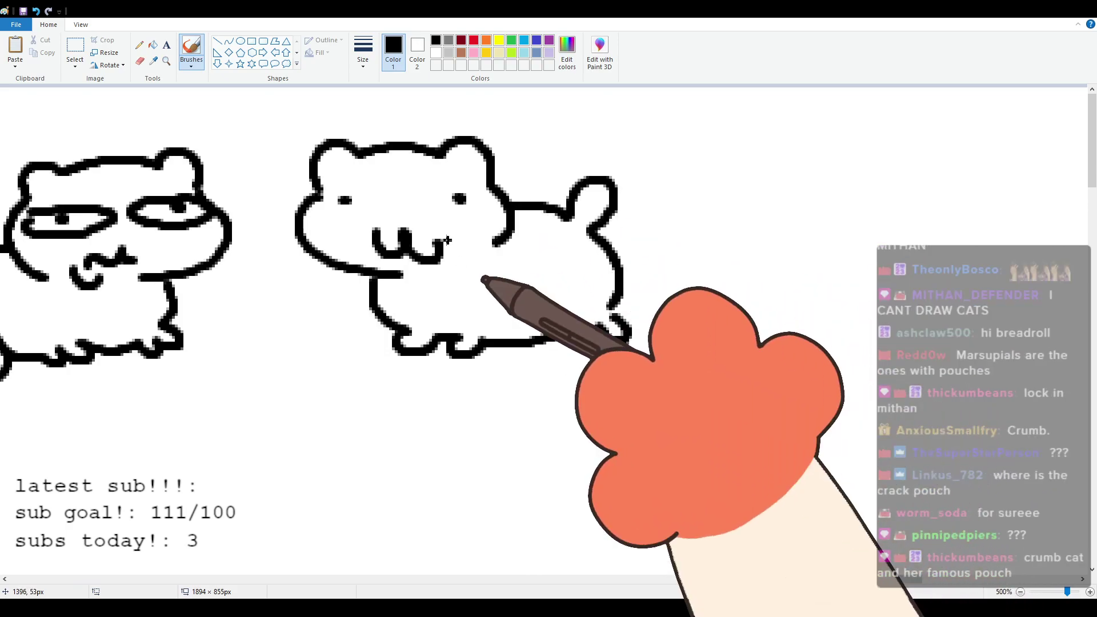
Step: Paint the eleventh cat's head beside the tenth cat, with rounded ears, half-lidded eyes and an open mouth showing its tongue
left_click_drag(795, 581, 890, 525)
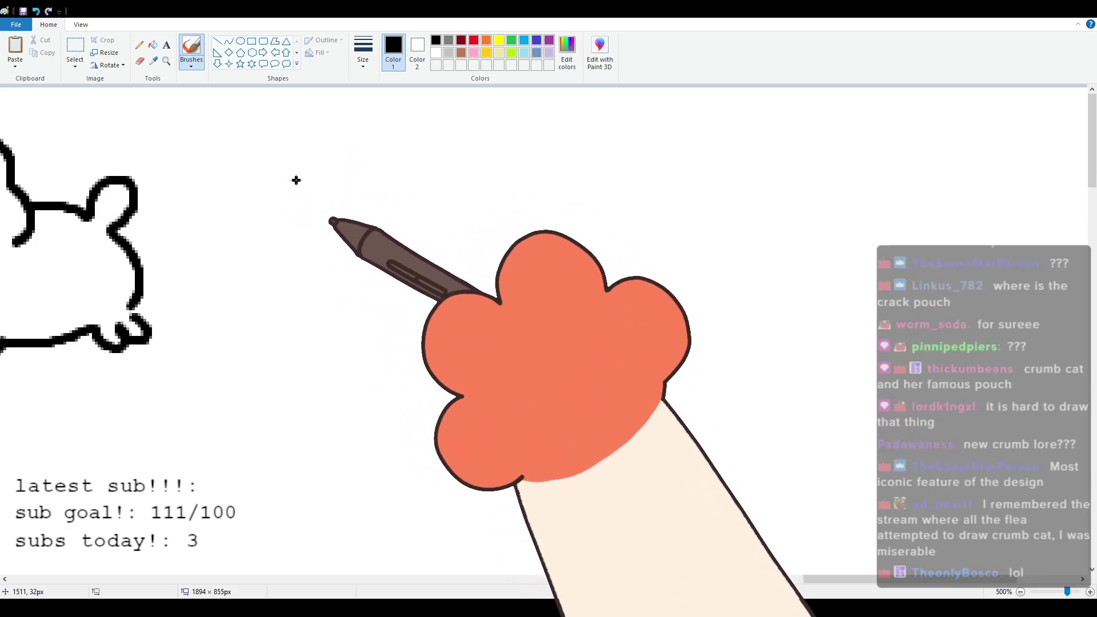
left_click_drag(320, 190, 363, 166)
key("ctrl+z")
mouse_move(309, 197)
left_mouse_down()
mouse_move(333, 170)
mouse_move(484, 157)
mouse_move(490, 189)
mouse_move(440, 265)
left_mouse_up()
mouse_move(333, 207)
left_mouse_down()
mouse_move(371, 225)
mouse_move(342, 207)
mouse_move(363, 214)
left_mouse_up()
mouse_move(445, 197)
left_mouse_down()
mouse_move(483, 200)
mouse_move(437, 203)
mouse_move(464, 208)
left_mouse_up()
mouse_move(362, 273)
left_mouse_down()
mouse_move(357, 253)
mouse_move(424, 260)
left_mouse_up()
mouse_move(343, 249)
left_mouse_down()
mouse_move(374, 256)
mouse_move(370, 277)
mouse_move(403, 281)
left_mouse_up()
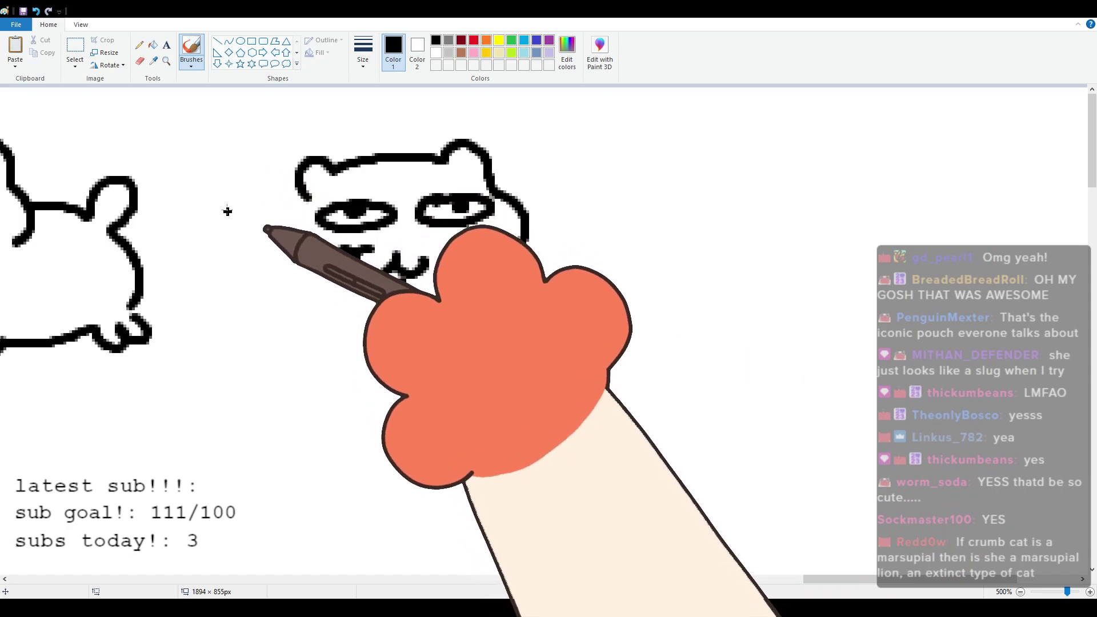
Step: Add the eleventh cat's left cheek and a plump sitting body with small feet and a rounded tail
left_click_drag(310, 197, 313, 269)
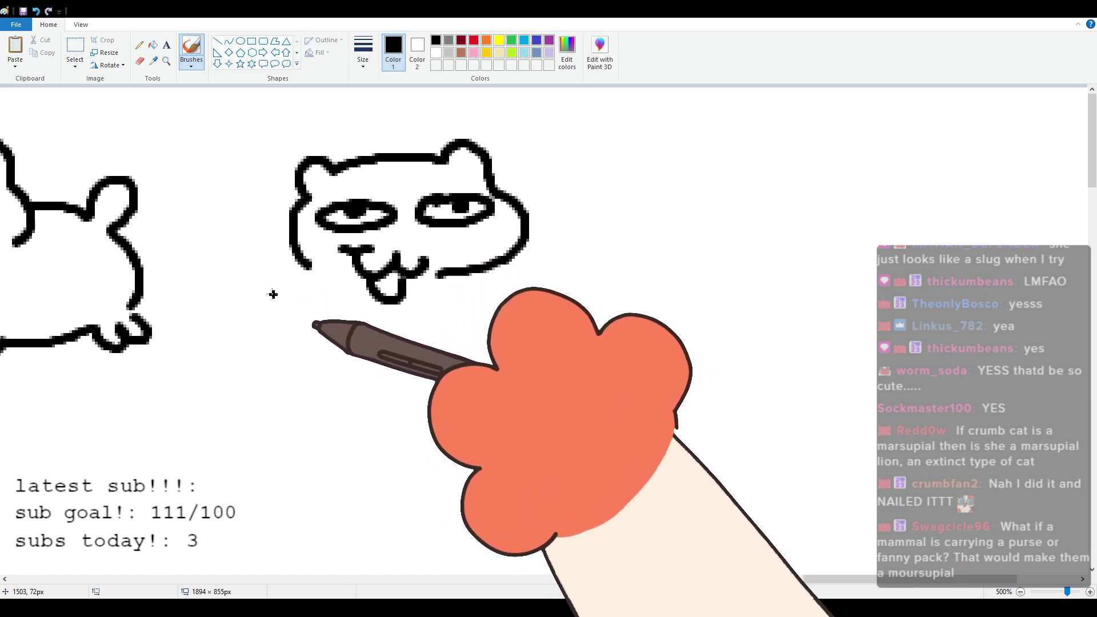
mouse_move(300, 262)
left_mouse_down()
mouse_move(262, 330)
mouse_move(250, 318)
mouse_move(260, 329)
mouse_move(216, 347)
mouse_move(288, 363)
mouse_move(279, 358)
mouse_move(345, 391)
mouse_move(360, 370)
mouse_move(415, 385)
mouse_move(447, 363)
left_mouse_up()
key("ctrl+z")
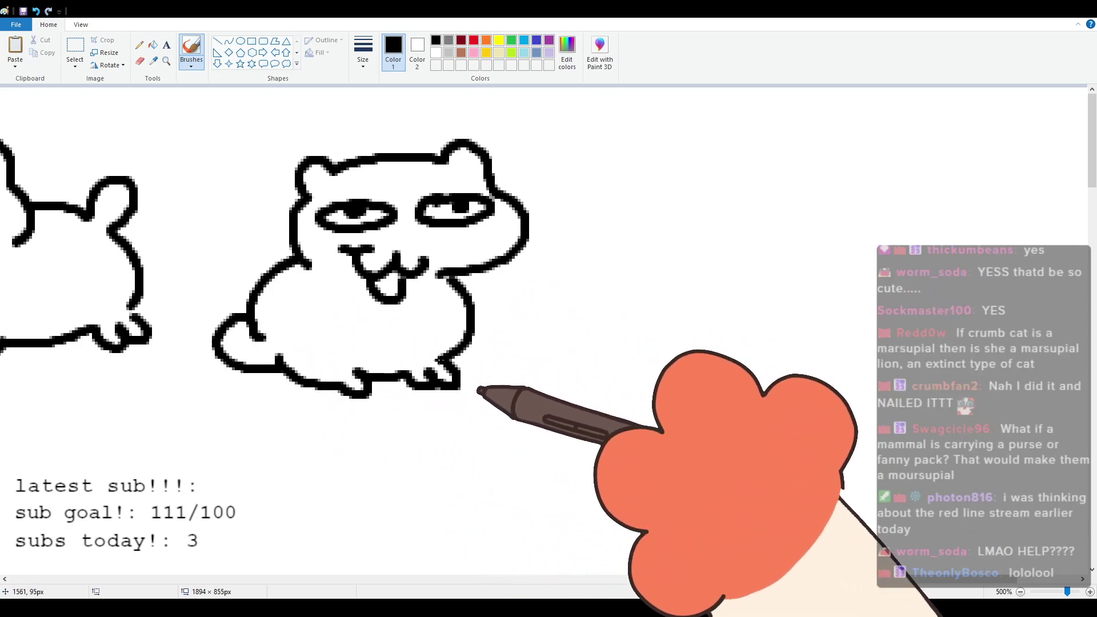
Step: Move the whole eleventh cat slightly up and toward the tenth cat, and reactivate the brush
left_click(75, 51)
left_click_drag(221, 122, 565, 401)
left_click_drag(440, 319, 385, 252)
left_click(192, 52)
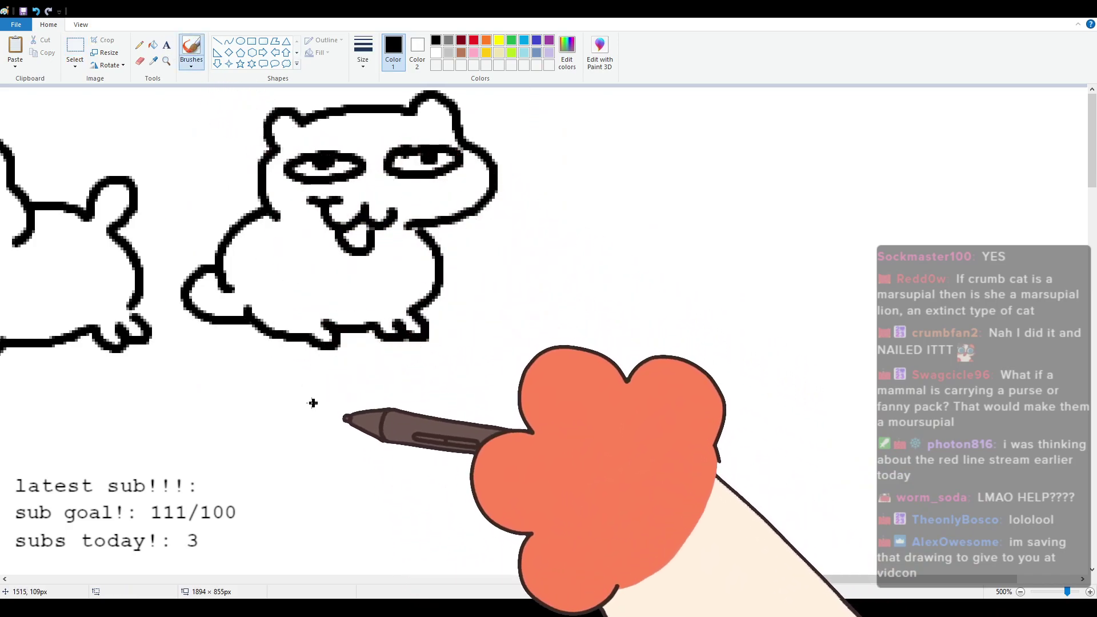
Step: Paint the twelfth cat's head beside the eleventh cat, with rounded ears, half-lidded eyes, a wavy mouth and puffy cheeks
left_click_drag(814, 577, 876, 578)
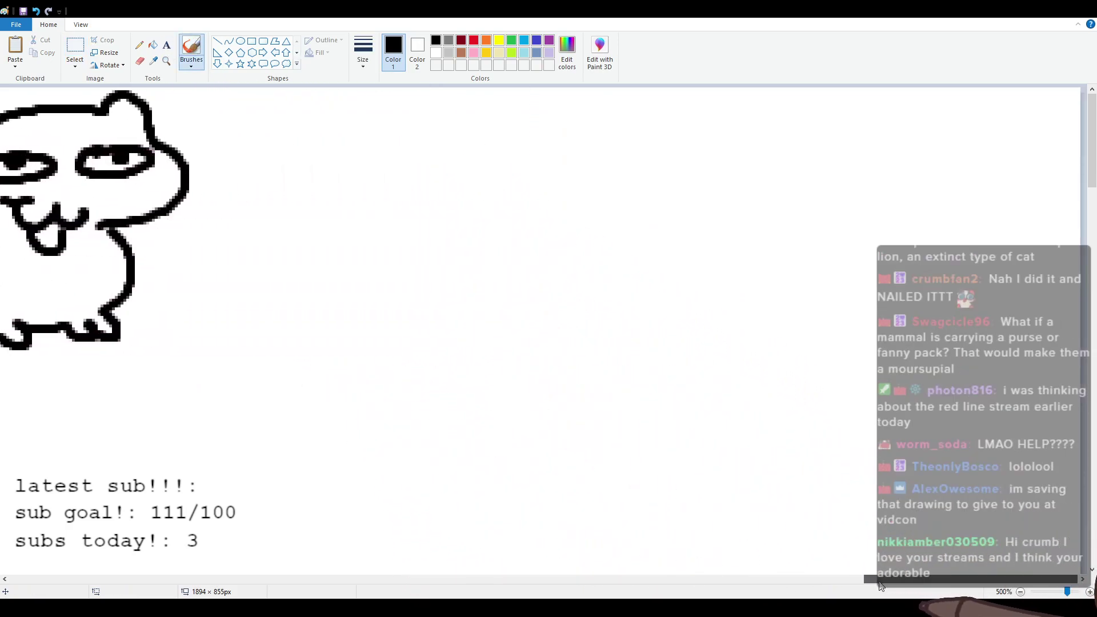
mouse_move(264, 176)
left_mouse_down()
mouse_move(289, 143)
mouse_move(398, 148)
mouse_move(428, 135)
mouse_move(443, 172)
left_mouse_up()
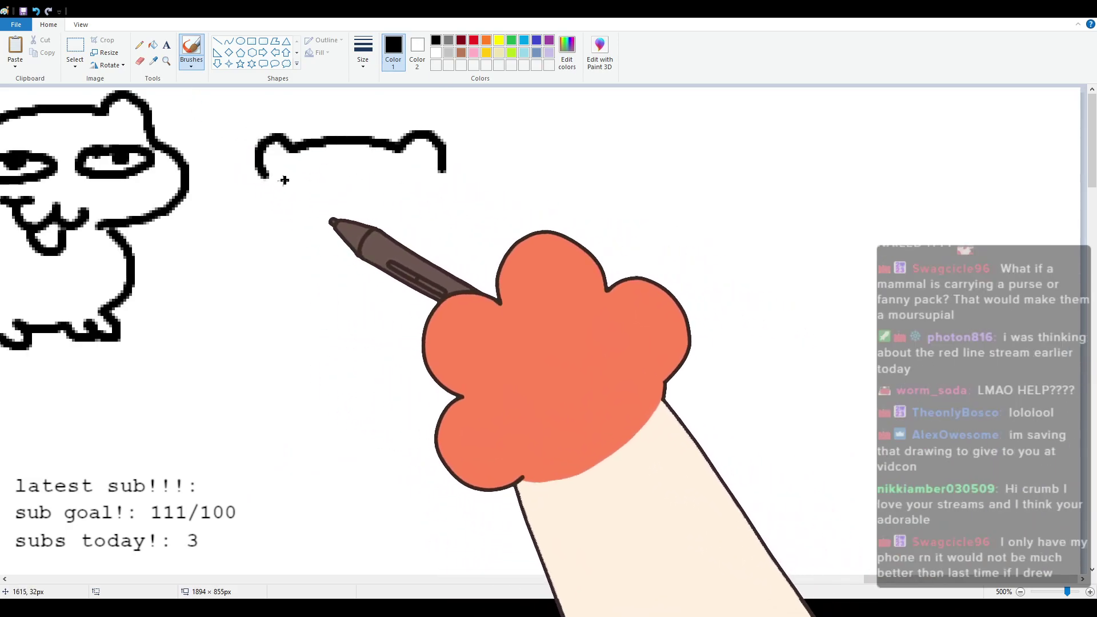
mouse_move(264, 172)
left_mouse_down()
mouse_move(233, 229)
mouse_move(342, 260)
mouse_move(297, 202)
mouse_move(261, 185)
mouse_move(288, 197)
left_mouse_up()
mouse_move(352, 189)
left_mouse_down()
mouse_move(436, 201)
mouse_move(352, 194)
left_mouse_up()
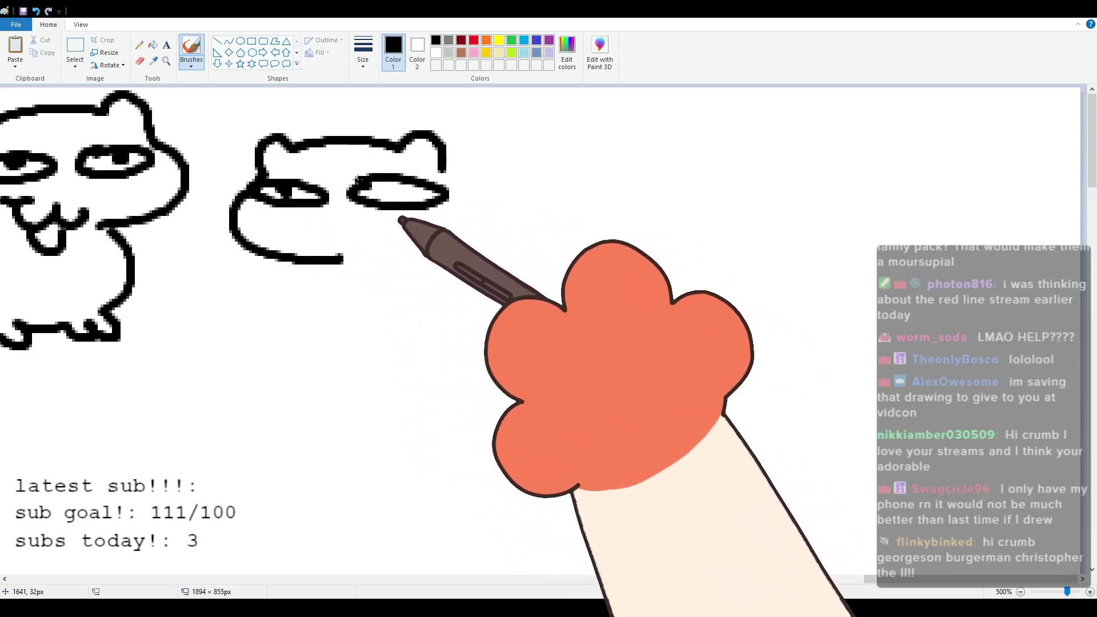
mouse_move(325, 231)
left_mouse_down()
mouse_move(331, 246)
mouse_move(353, 230)
mouse_move(410, 251)
left_mouse_up()
mouse_move(443, 172)
left_mouse_down()
mouse_move(461, 187)
mouse_move(443, 243)
left_mouse_up()
Step: Paint the twelfth cat's plump standing body with short legs, a curved back and a raised tail
mouse_move(314, 264)
left_mouse_down()
mouse_move(315, 286)
mouse_move(337, 304)
left_mouse_up()
key("ctrl+z")
mouse_move(319, 265)
left_mouse_down()
mouse_move(353, 314)
mouse_move(403, 324)
mouse_move(420, 343)
mouse_move(521, 312)
left_mouse_up()
mouse_move(480, 195)
left_mouse_down()
mouse_move(468, 197)
mouse_move(514, 191)
mouse_move(545, 317)
left_mouse_up()
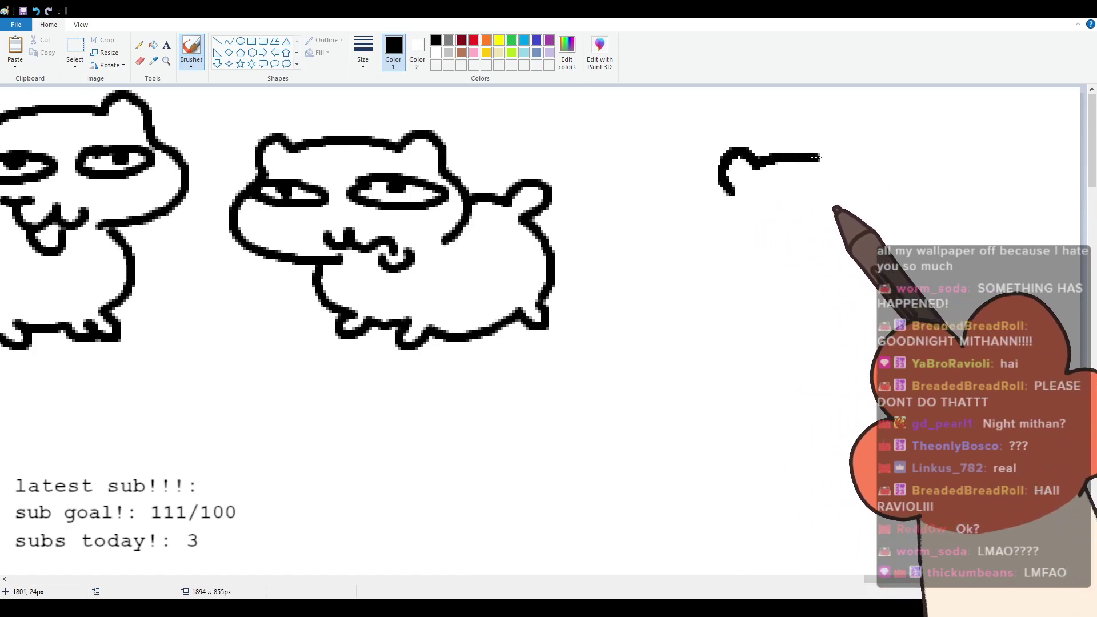
Step: Paint the thirteenth cat's head in the remaining space of the row, with rounded ears, dot eyes, a wavy mouth and two cheeks
key("ctrl+z")
mouse_move(733, 195)
left_mouse_down()
mouse_move(752, 156)
mouse_move(769, 165)
mouse_move(860, 153)
left_mouse_up()
left_click_drag(914, 213, 786, 280)
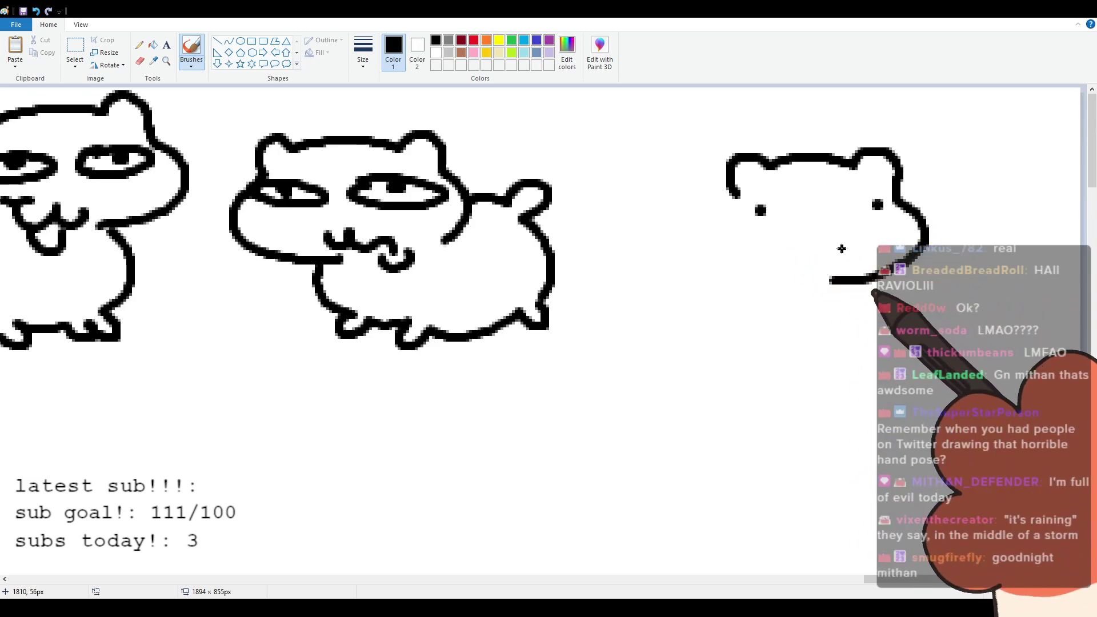
mouse_move(818, 240)
left_mouse_down()
mouse_move(805, 266)
mouse_move(764, 256)
left_mouse_up()
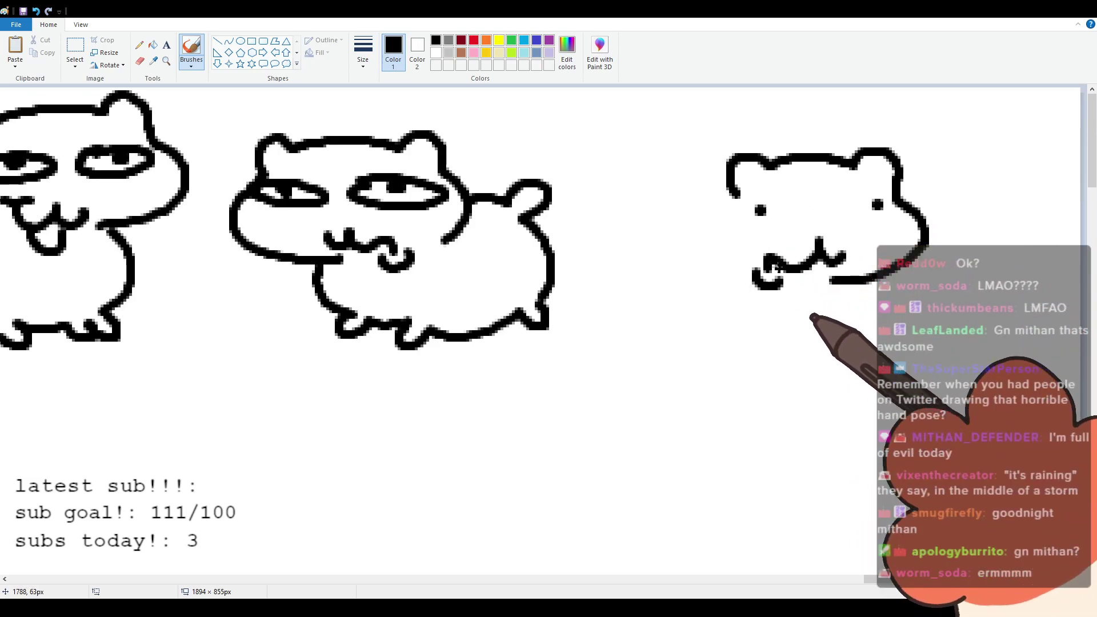
left_click_drag(723, 205, 733, 196)
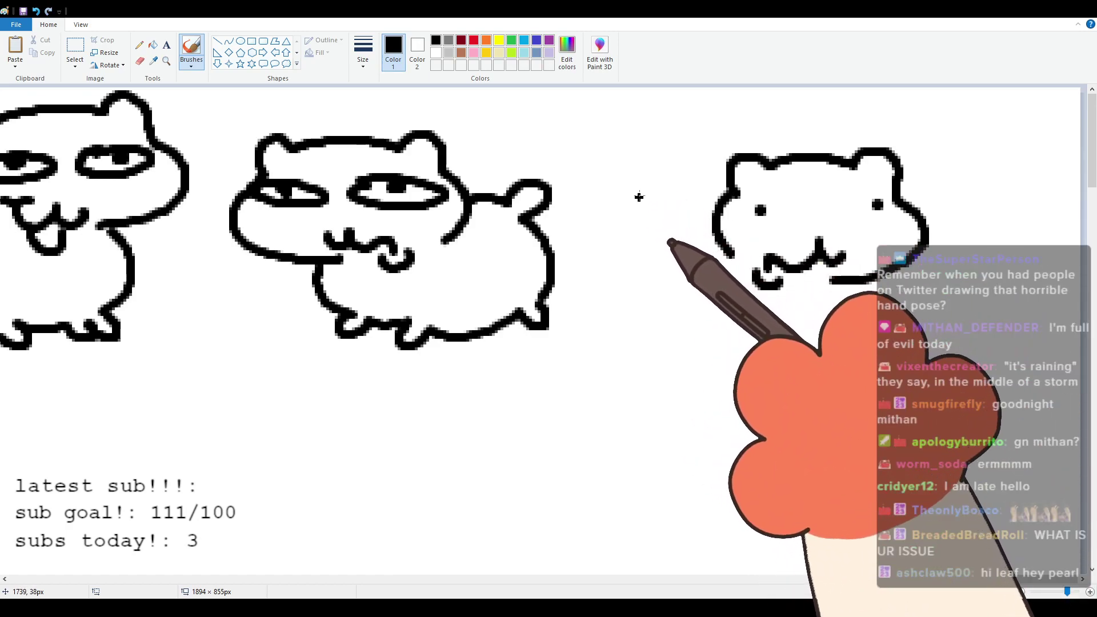
Step: Paint the thirteenth cat's body behind its head, with short legs and a rounded tail raised at the left
mouse_move(716, 215)
left_mouse_down()
mouse_move(674, 218)
mouse_move(625, 264)
left_mouse_up()
key("ctrl+z")
mouse_move(715, 214)
left_mouse_down()
mouse_move(649, 236)
mouse_move(612, 212)
mouse_move(630, 260)
mouse_move(644, 263)
mouse_move(639, 319)
mouse_move(662, 352)
mouse_move(673, 341)
mouse_move(709, 351)
mouse_move(709, 340)
mouse_move(799, 358)
left_mouse_up()
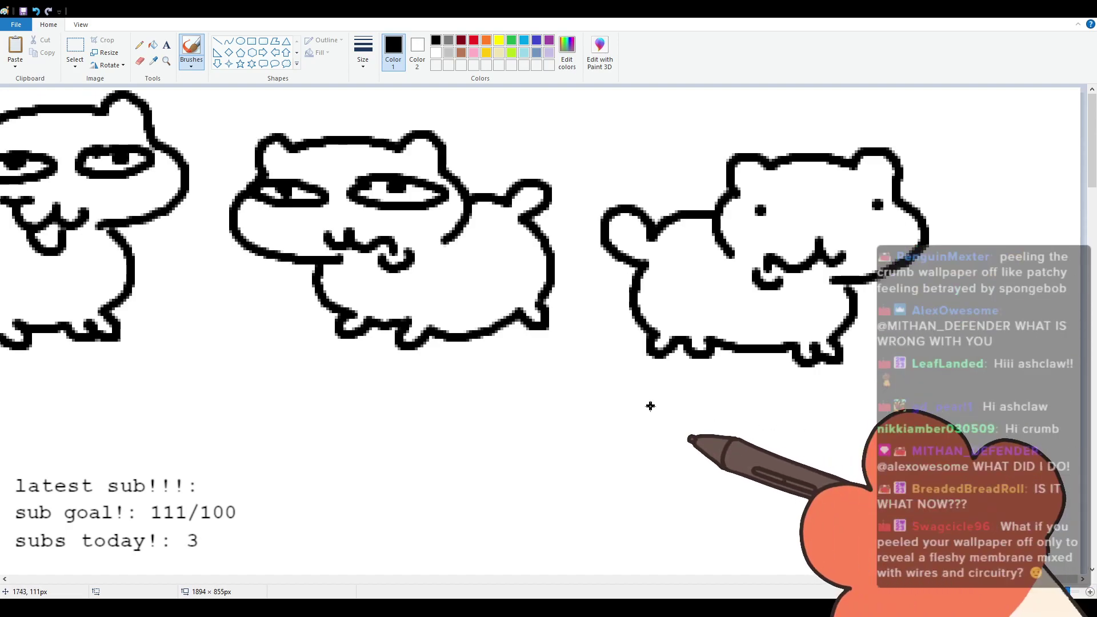
Step: Start a second row below the first cat with a new cat's head, giving it rounded ears, a puffy left cheek and dot eyes
scroll(622, 405, "down", 3)
scroll(622, 405, "up", 3)
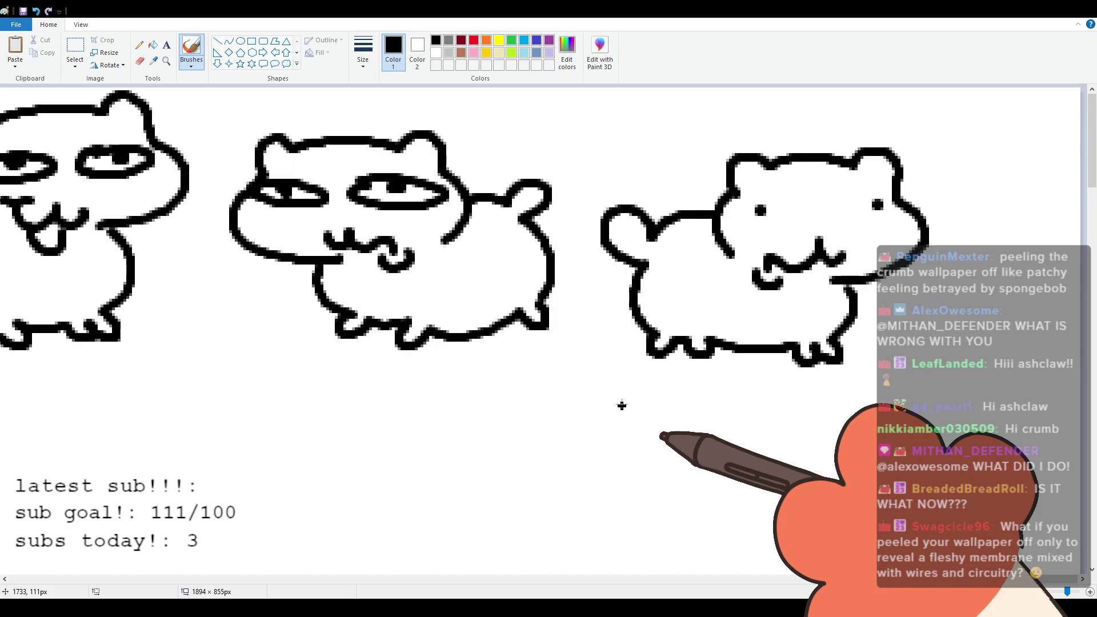
scroll(622, 406, "down", 5)
scroll(961, 571, "up", 2)
mouse_move(961, 572)
left_mouse_down()
mouse_move(409, 534)
mouse_move(196, 539)
mouse_move(135, 572)
mouse_move(109, 546)
mouse_move(124, 371)
left_mouse_up()
scroll(142, 348, "down", 1)
scroll(142, 348, "up", 2)
scroll(142, 349, "down", 1)
scroll(142, 348, "down", 1)
scroll(142, 349, "up", 1)
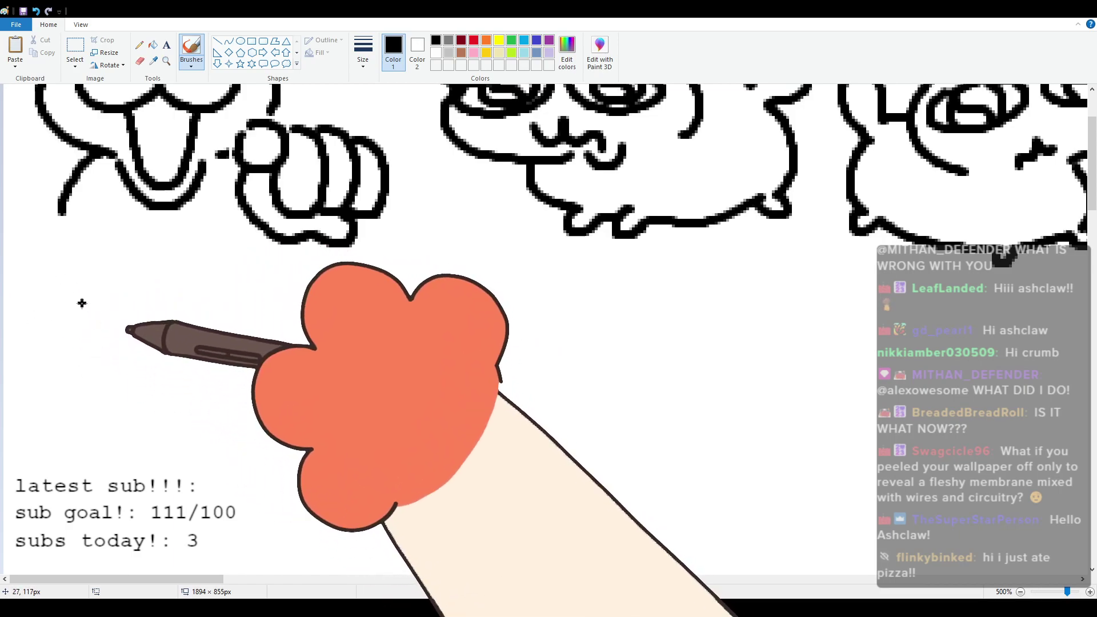
mouse_move(59, 332)
left_mouse_down()
mouse_move(93, 302)
mouse_move(176, 290)
left_mouse_up()
key("ctrl+z")
mouse_move(65, 334)
left_mouse_down()
mouse_move(67, 298)
mouse_move(99, 307)
mouse_move(230, 289)
mouse_move(247, 334)
left_mouse_up()
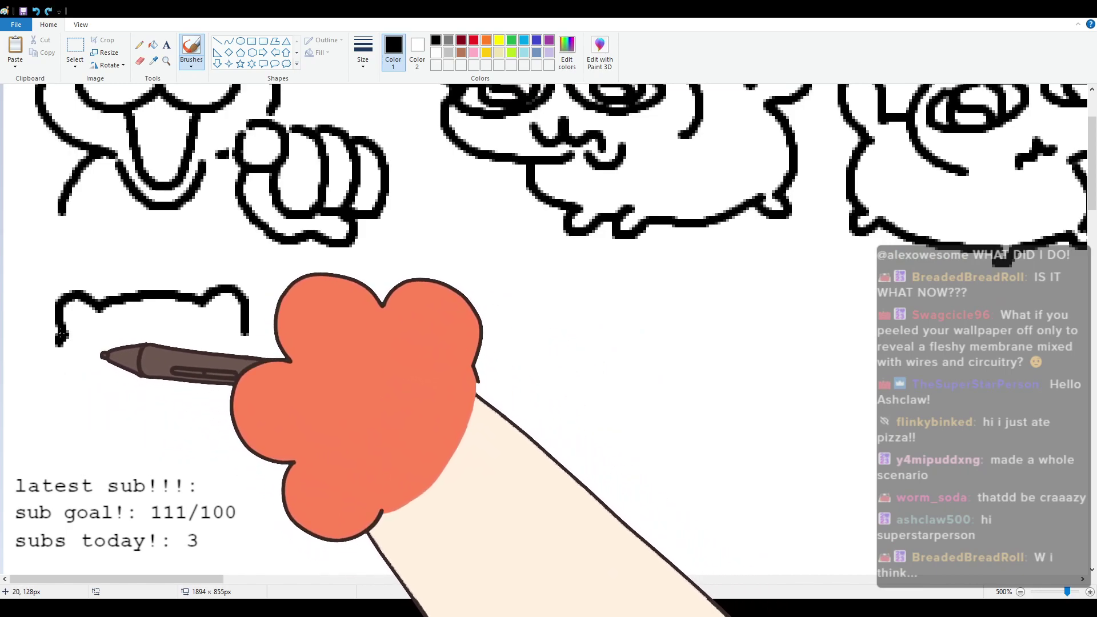
mouse_move(60, 338)
left_mouse_down()
mouse_move(39, 362)
mouse_move(76, 409)
left_mouse_up()
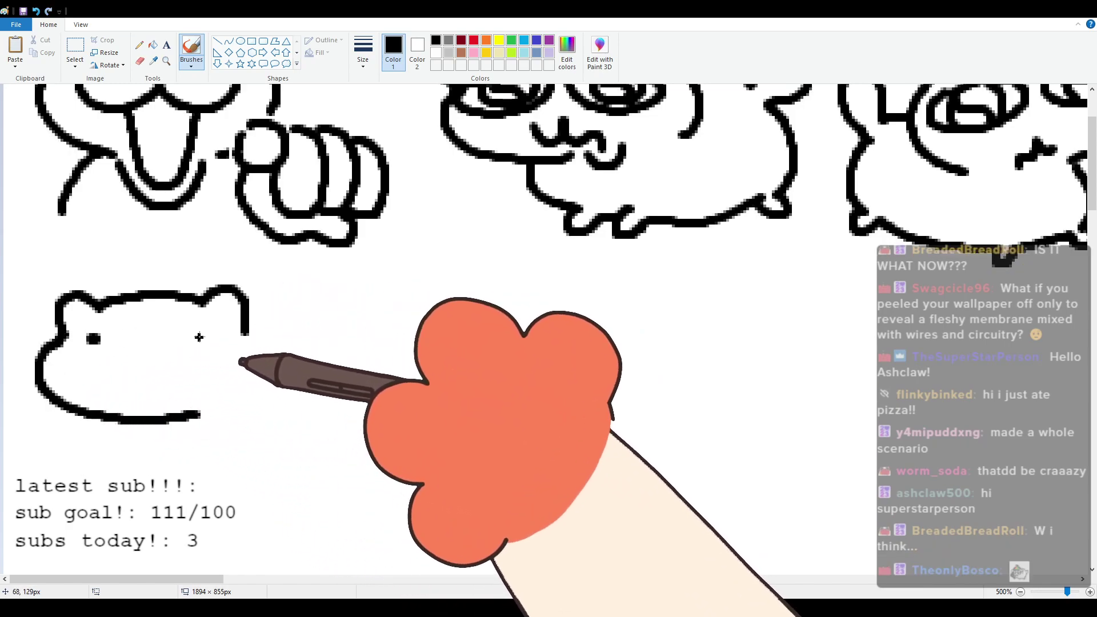
Step: Complete the second row's first cat with a wavy mouth, right cheek, short-legged body and raised tail, and set Color 1 to light turquoise
left_click_drag(147, 377, 192, 390)
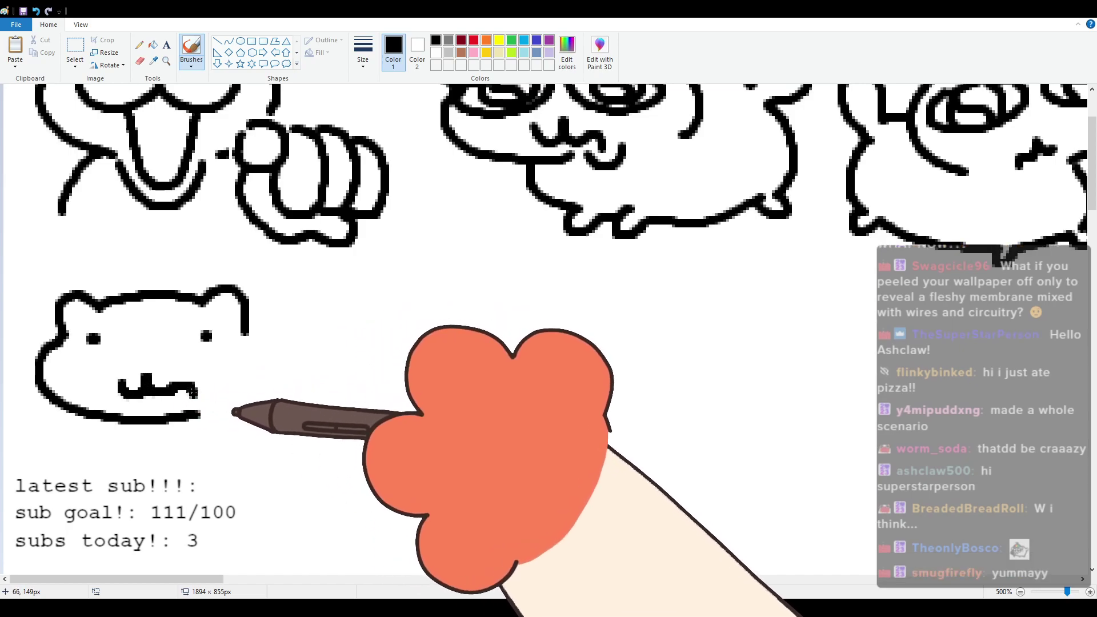
left_click_drag(247, 334, 231, 402)
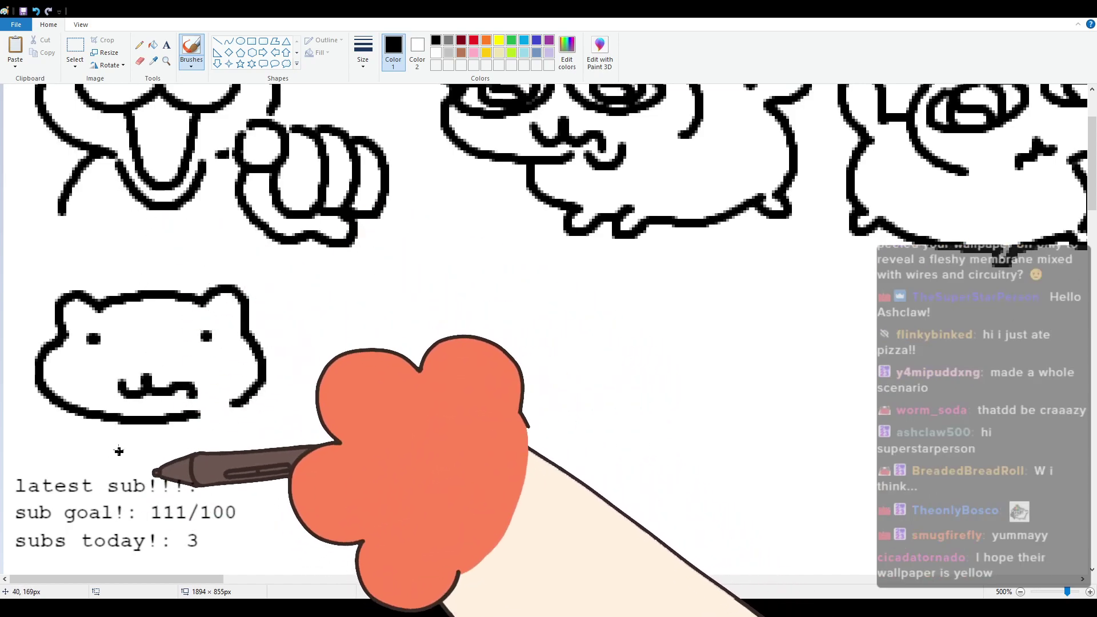
mouse_move(158, 488)
left_mouse_down()
mouse_move(198, 479)
mouse_move(200, 495)
mouse_move(306, 478)
mouse_move(236, 478)
mouse_move(315, 459)
left_mouse_up()
mouse_move(265, 363)
left_mouse_down()
mouse_move(293, 367)
mouse_move(308, 344)
mouse_move(334, 373)
mouse_move(307, 397)
mouse_move(317, 451)
left_mouse_up()
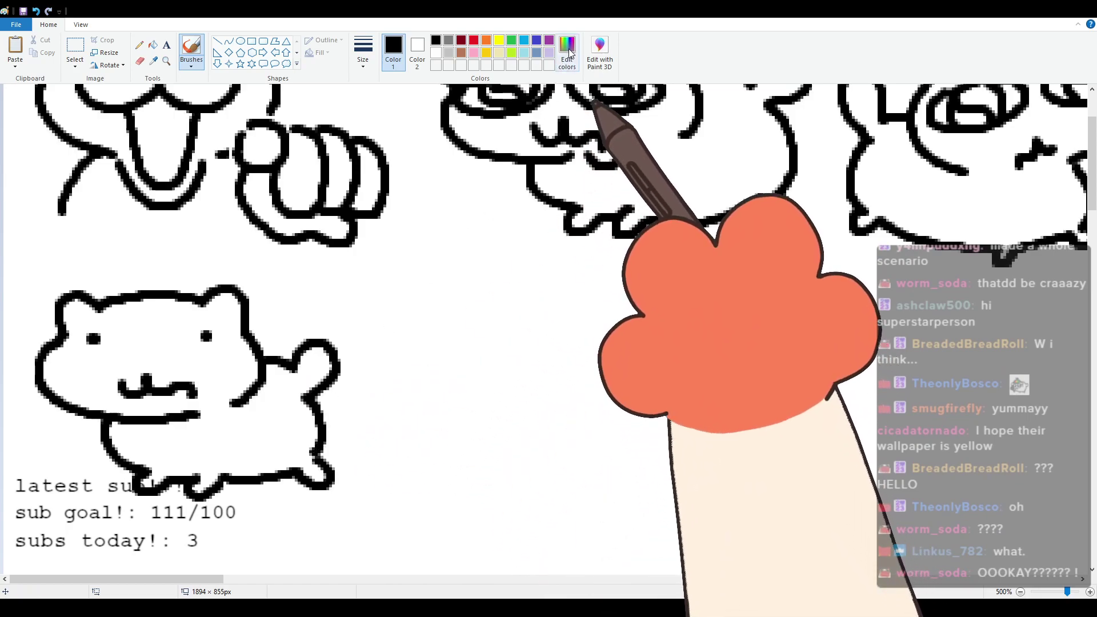
left_click(524, 53)
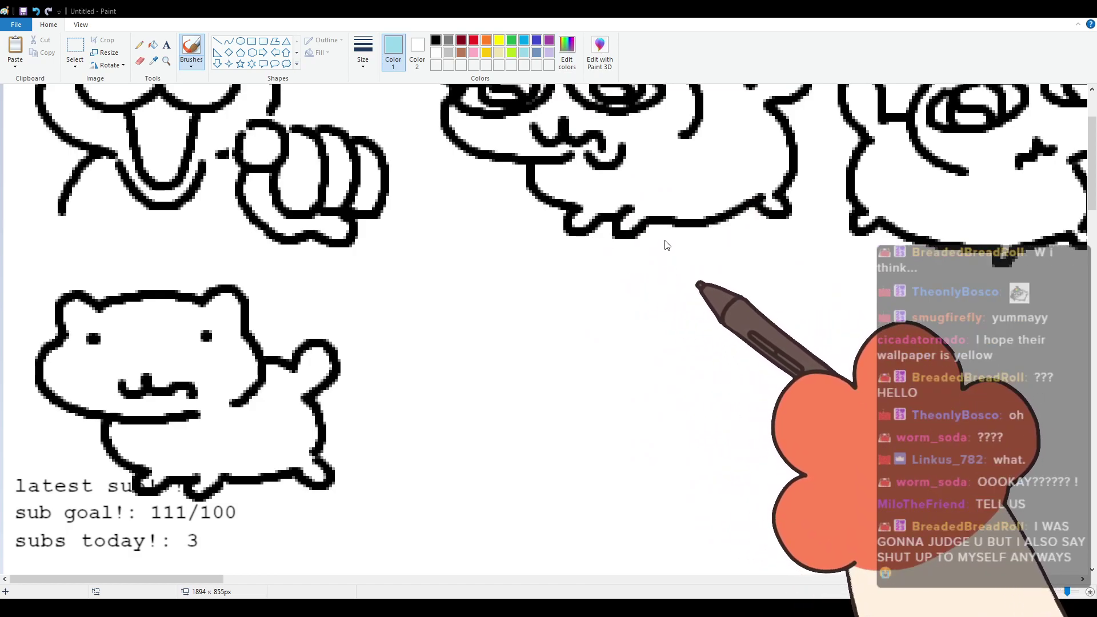
Step: Try a light mint scribble to the right of the second row's first cat, return Color 1 to black and undo the scribble
mouse_move(417, 425)
left_mouse_down()
mouse_move(495, 280)
mouse_move(461, 417)
mouse_move(526, 362)
mouse_move(571, 293)
left_mouse_up()
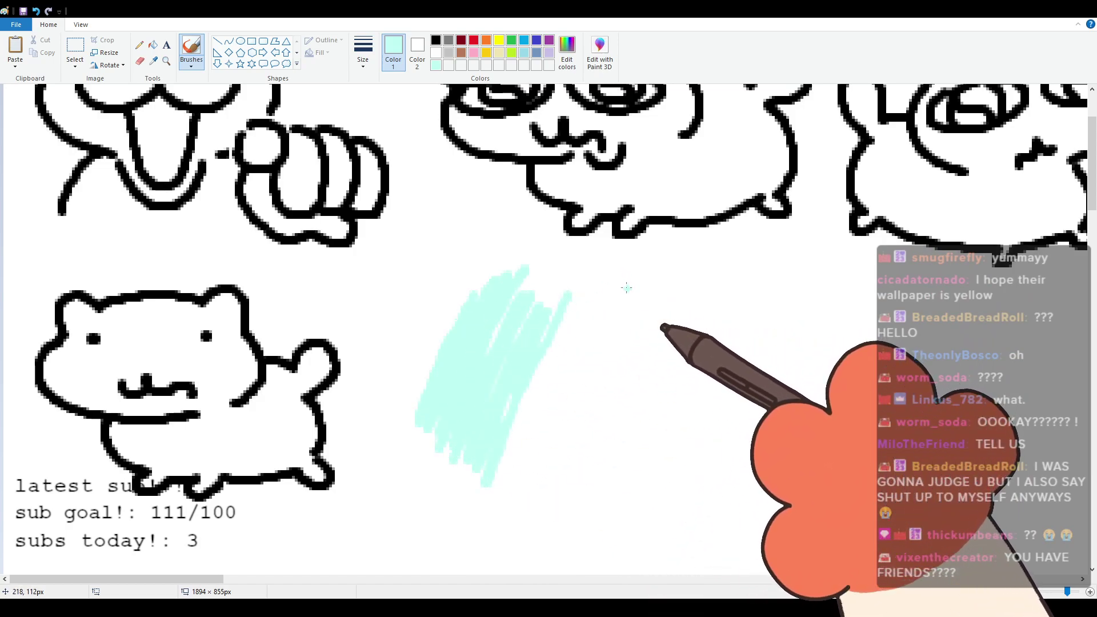
left_click(436, 40)
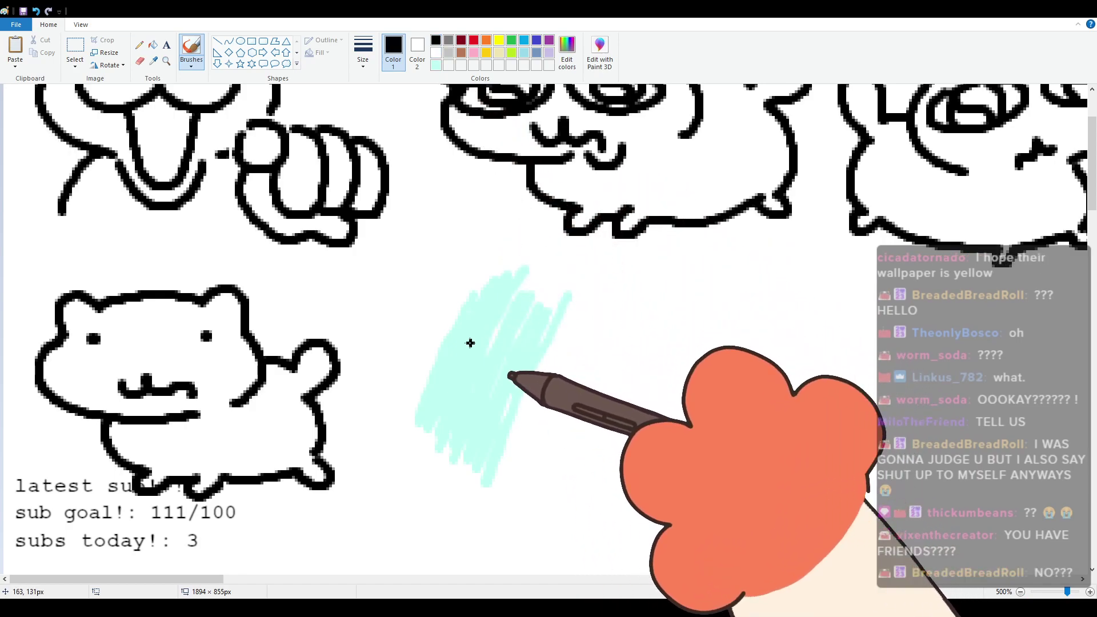
key("ctrl+z")
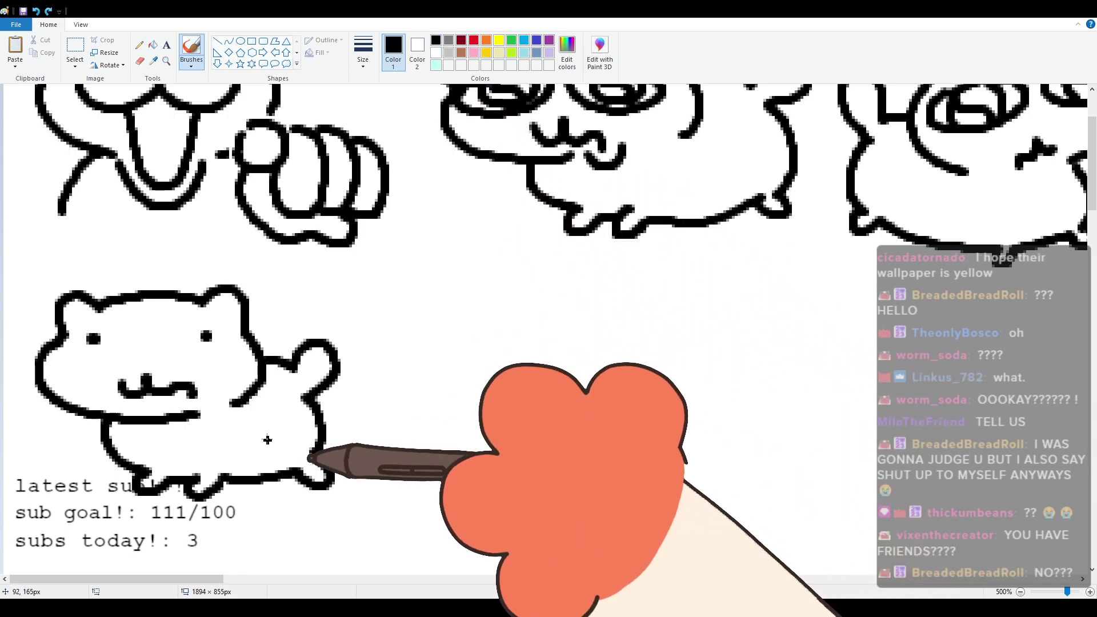
Step: Paint the second row's second cat head with rounded ears, a puffy right cheek and large round eyes with dot pupils
left_click_drag(204, 578, 236, 578)
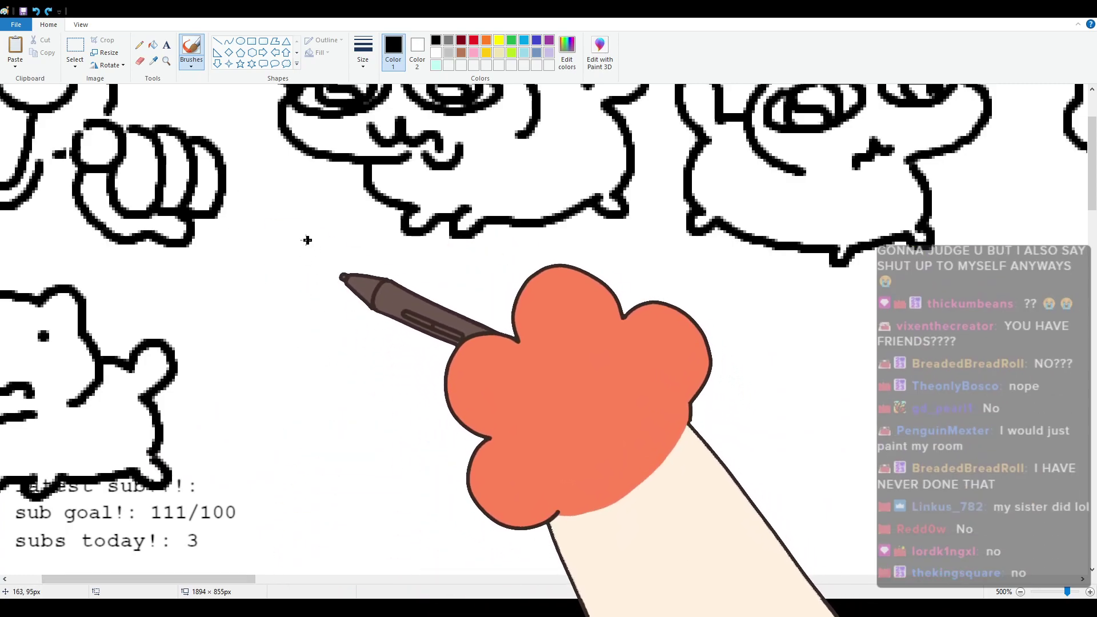
mouse_move(343, 365)
left_mouse_down()
mouse_move(352, 326)
mouse_move(476, 328)
mouse_move(491, 306)
mouse_move(520, 336)
mouse_move(470, 320)
mouse_move(507, 328)
mouse_move(556, 417)
mouse_move(464, 429)
left_mouse_up()
key("ctrl+z")
mouse_move(511, 348)
left_mouse_down()
mouse_move(539, 382)
mouse_move(452, 445)
left_mouse_up()
left_click_drag(382, 360, 375, 366)
mouse_move(478, 355)
left_mouse_down()
mouse_move(456, 389)
mouse_move(489, 363)
left_mouse_up()
left_click(505, 390)
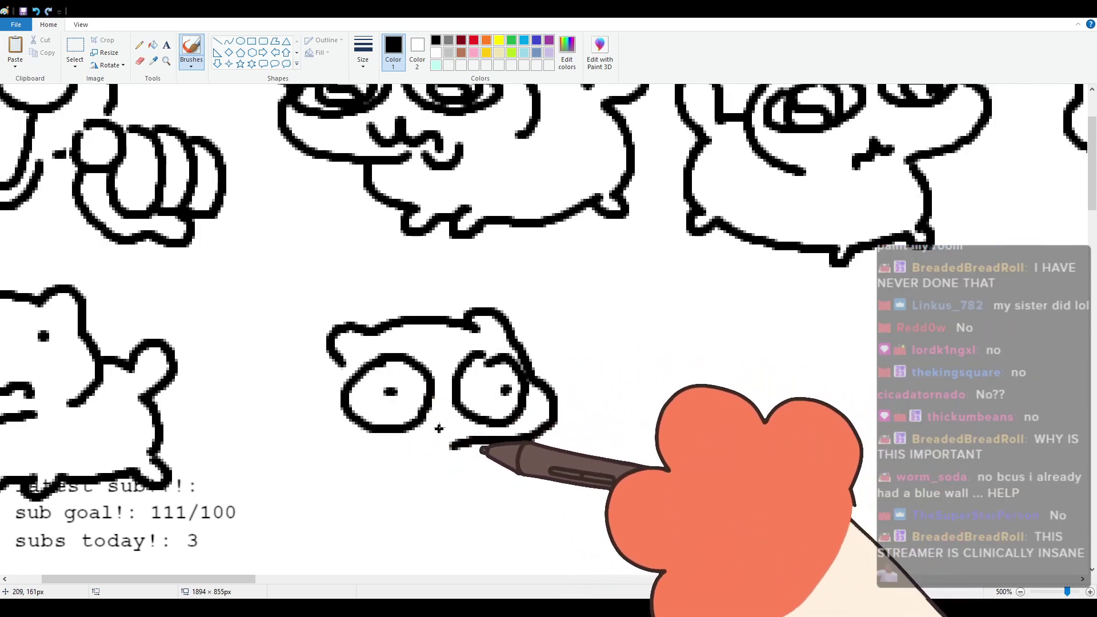
Step: Give the wide-eyed cat a frowning mouth, a left cheek and a hunched body with small paws behind its head
left_click_drag(437, 446, 424, 460)
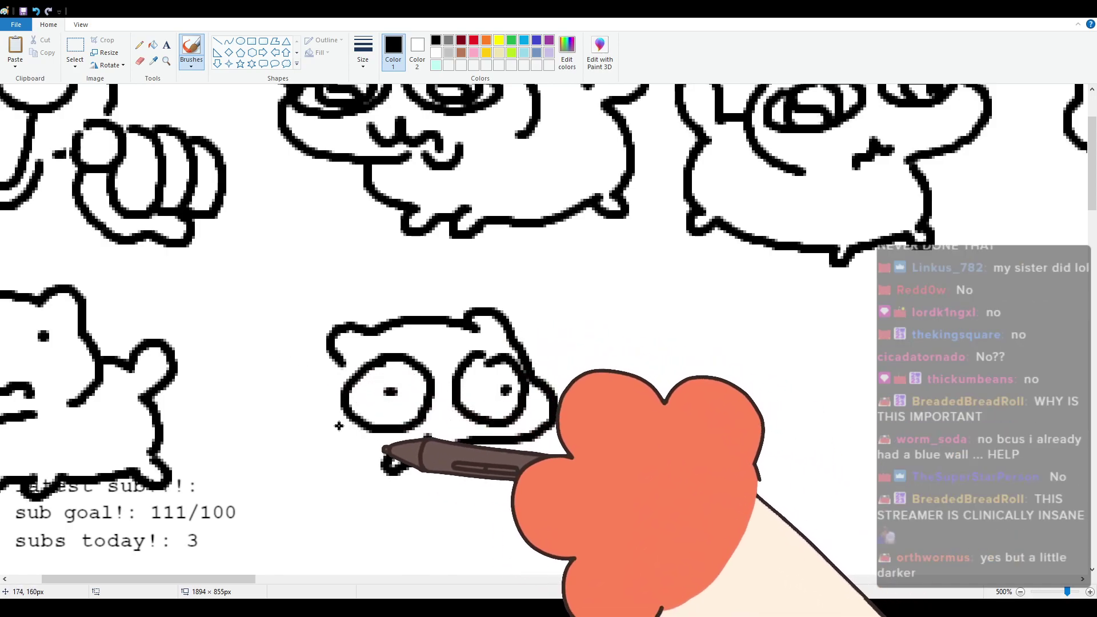
left_click_drag(336, 424, 366, 443)
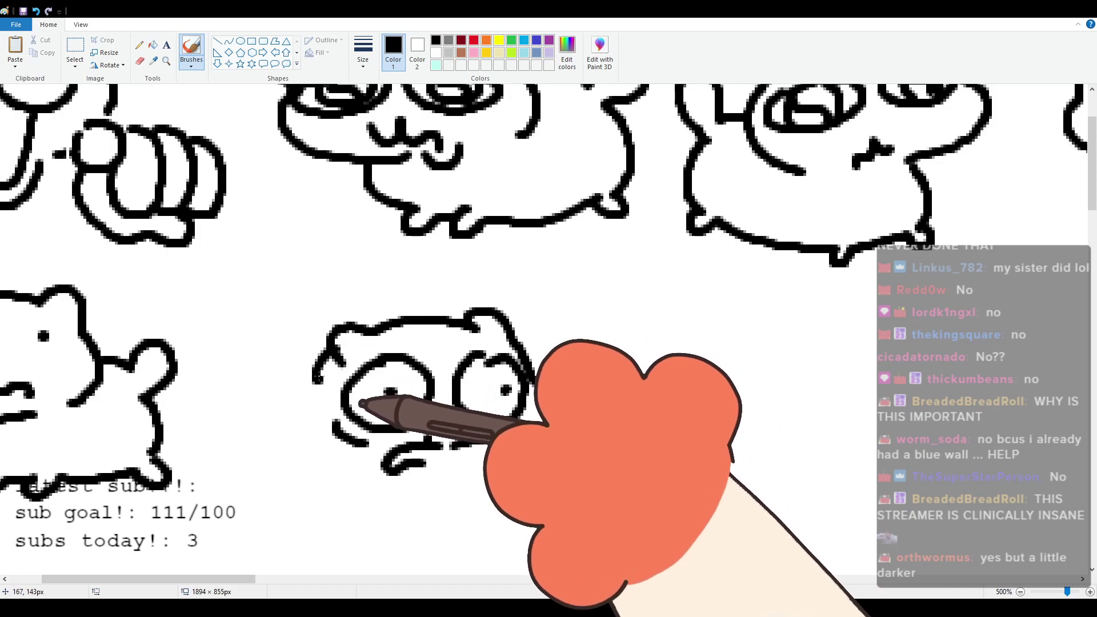
mouse_move(412, 314)
left_mouse_down()
mouse_move(324, 298)
mouse_move(218, 425)
mouse_move(239, 467)
mouse_move(254, 474)
mouse_move(261, 430)
mouse_move(278, 461)
mouse_move(334, 457)
mouse_move(374, 503)
mouse_move(381, 486)
mouse_move(474, 456)
left_mouse_up()
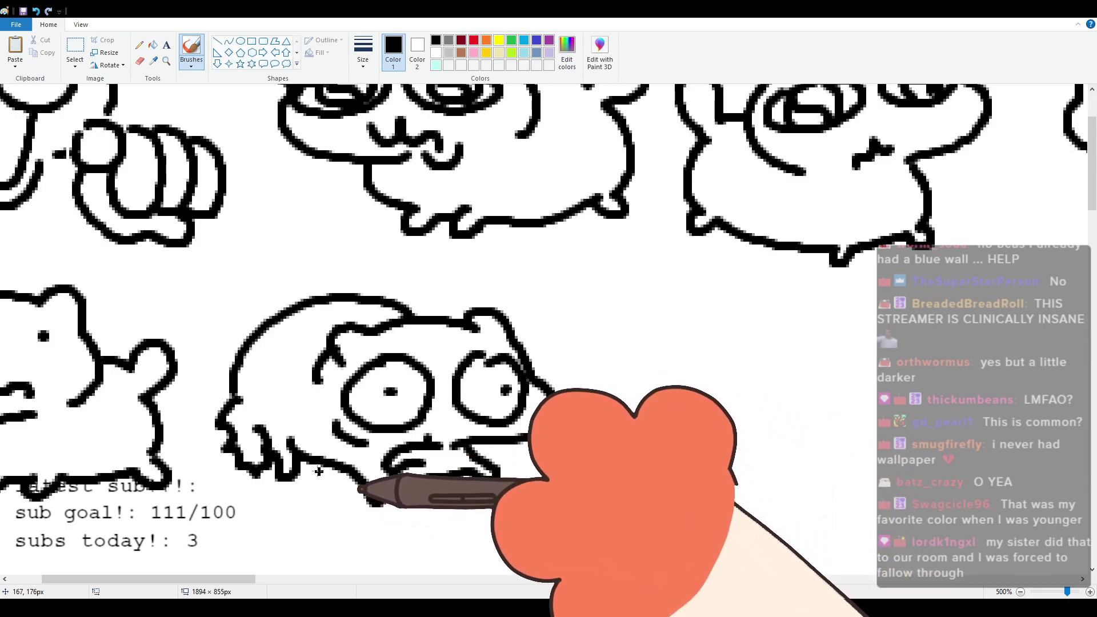
Step: Paint the row's third cat with rounded ears, smug half-closed eyes, a puffy muzzle, a short-legged body and a raised rounded tail
left_click_drag(247, 578, 330, 571)
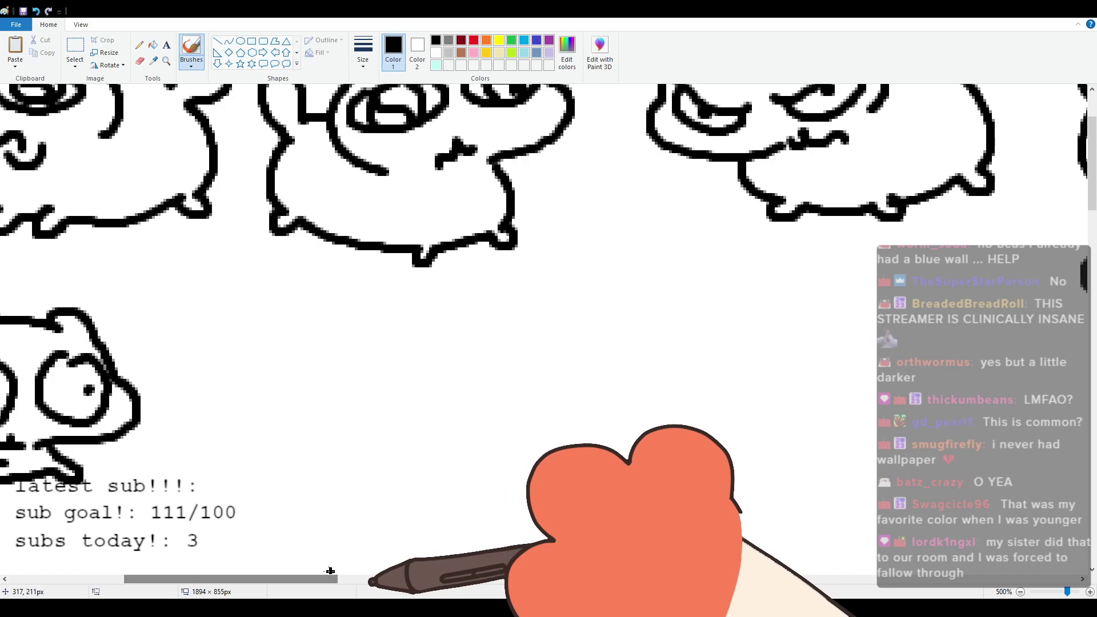
mouse_move(231, 357)
left_mouse_down()
mouse_move(257, 321)
mouse_move(375, 312)
mouse_move(394, 297)
mouse_move(424, 337)
left_mouse_up()
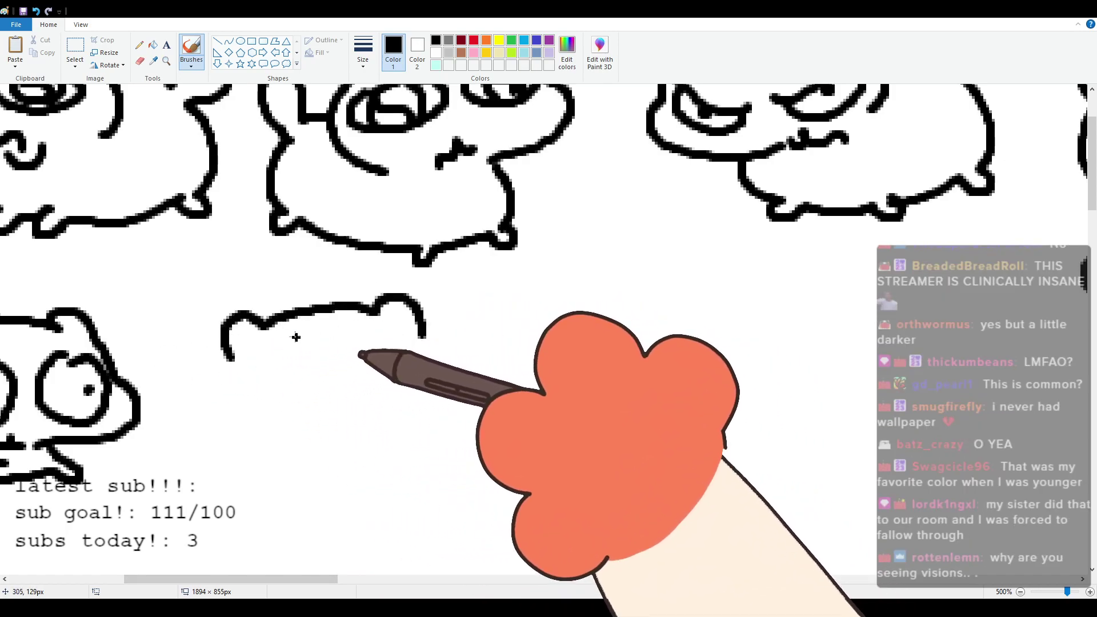
mouse_move(231, 359)
left_mouse_down()
mouse_move(248, 438)
mouse_move(333, 439)
mouse_move(308, 424)
mouse_move(334, 399)
mouse_move(396, 412)
mouse_move(392, 380)
mouse_move(296, 362)
mouse_move(317, 363)
left_mouse_up()
mouse_move(239, 368)
left_mouse_down()
mouse_move(243, 378)
mouse_move(322, 372)
mouse_move(300, 375)
mouse_move(406, 327)
left_mouse_up()
mouse_move(347, 361)
left_mouse_down()
mouse_move(426, 333)
mouse_move(432, 406)
left_mouse_up()
mouse_move(301, 449)
left_mouse_down()
mouse_move(354, 485)
mouse_move(350, 495)
mouse_move(439, 488)
mouse_move(443, 506)
mouse_move(462, 486)
mouse_move(557, 494)
left_mouse_up()
mouse_move(451, 368)
left_mouse_down()
mouse_move(551, 380)
mouse_move(551, 432)
mouse_move(530, 469)
left_mouse_up()
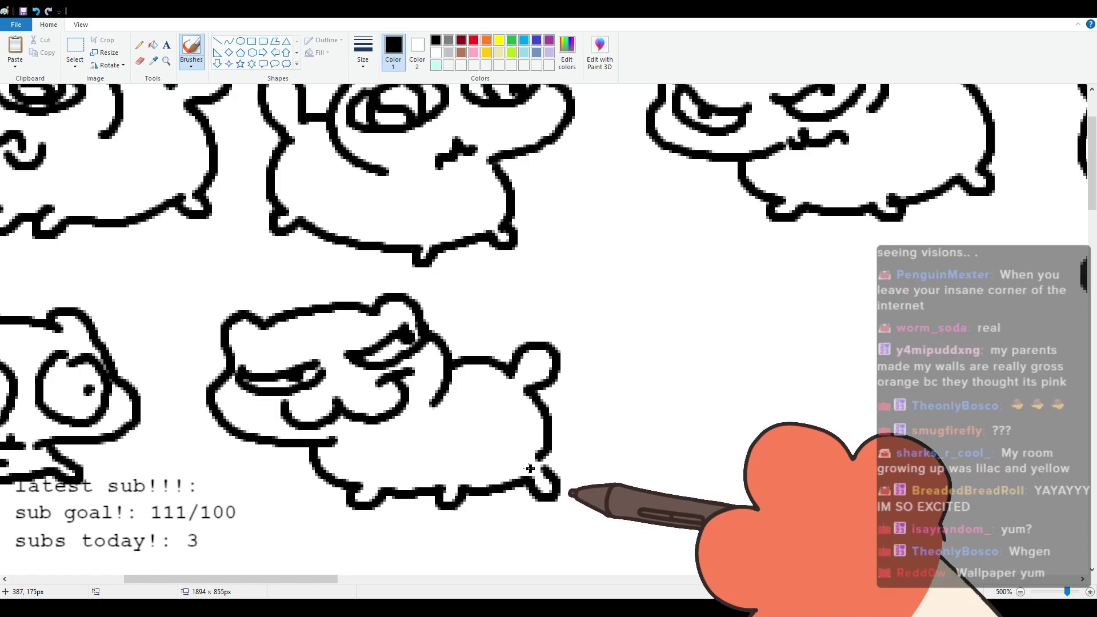
Step: Paint the row's fourth cat head with a flat top, rounded ears, half-lidded eyes, a puffy muzzle and round cheeks
left_click_drag(265, 582, 341, 586)
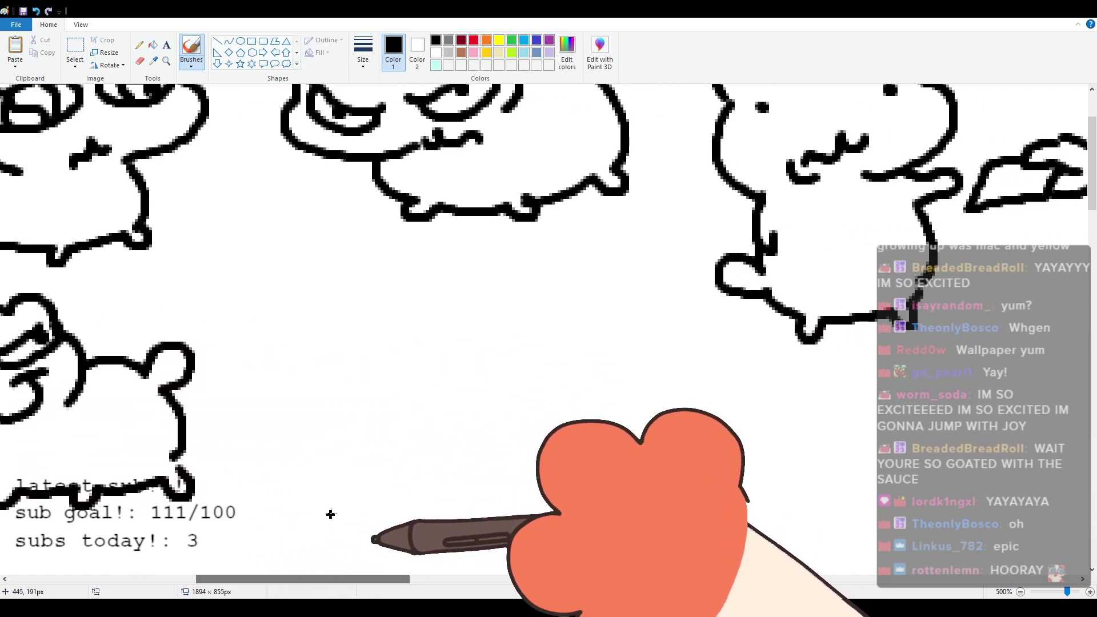
mouse_move(282, 292)
left_mouse_down()
mouse_move(302, 278)
mouse_move(276, 262)
mouse_move(393, 268)
mouse_move(410, 254)
mouse_move(439, 277)
mouse_move(434, 291)
mouse_move(471, 340)
mouse_move(392, 391)
left_mouse_up()
key("ctrl+z")
mouse_move(302, 338)
left_mouse_down()
mouse_move(399, 358)
mouse_move(284, 336)
mouse_move(352, 288)
mouse_move(324, 311)
mouse_move(399, 309)
left_mouse_up()
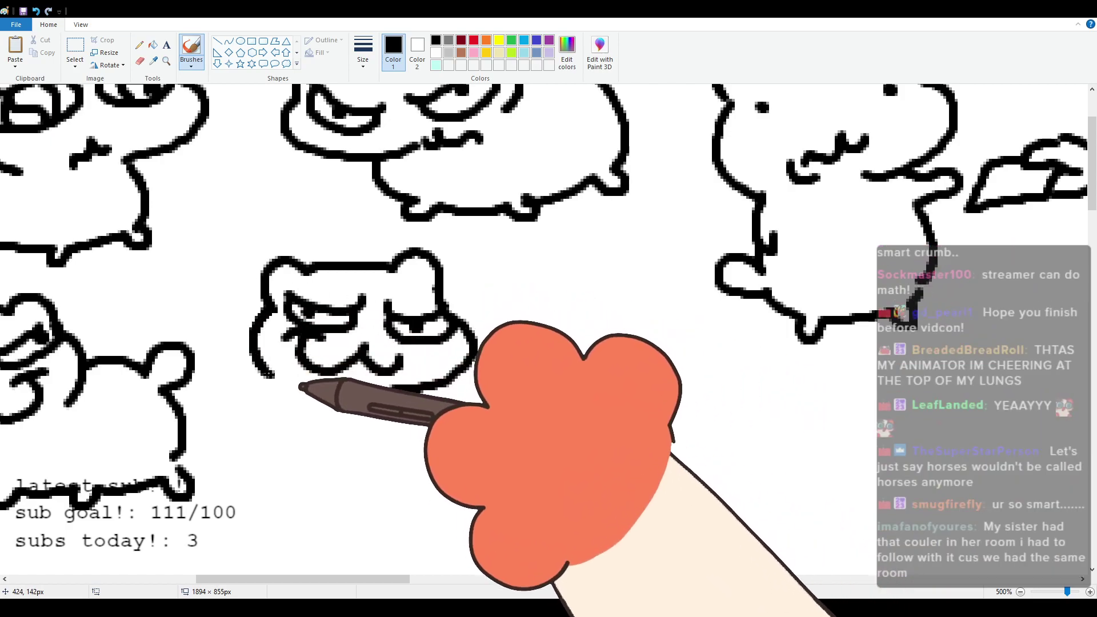
Step: Give the fourth cat an upright standing body with two small arms, short legs and a rounded tail at the left
mouse_move(274, 303)
left_mouse_down()
mouse_move(299, 377)
mouse_move(284, 380)
mouse_move(284, 407)
left_mouse_up()
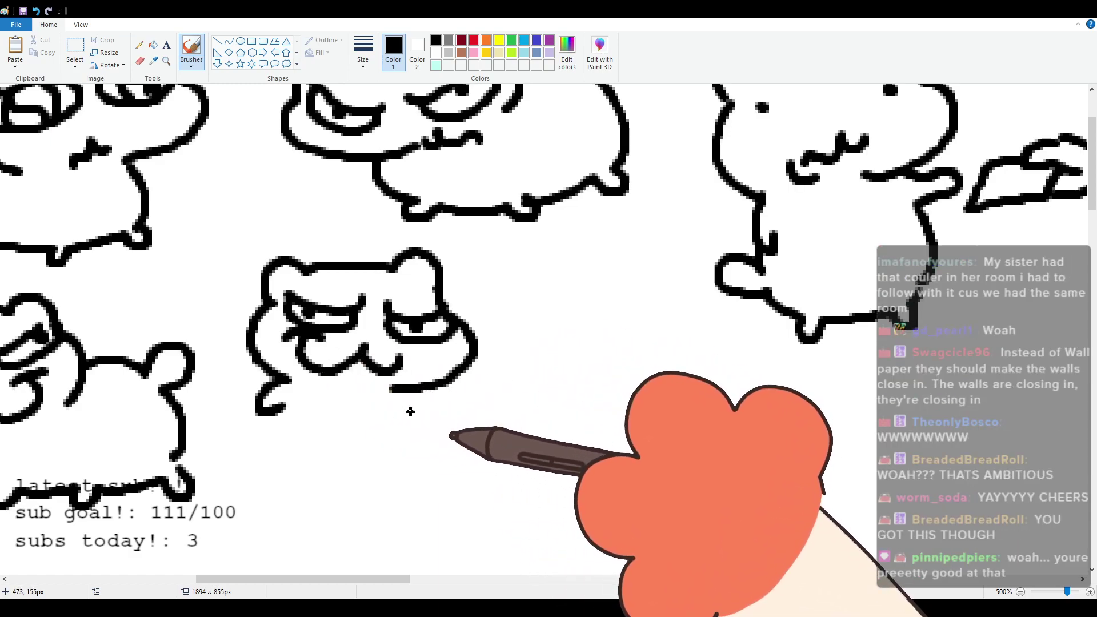
mouse_move(404, 391)
left_mouse_down()
mouse_move(410, 424)
mouse_move(382, 474)
left_mouse_up()
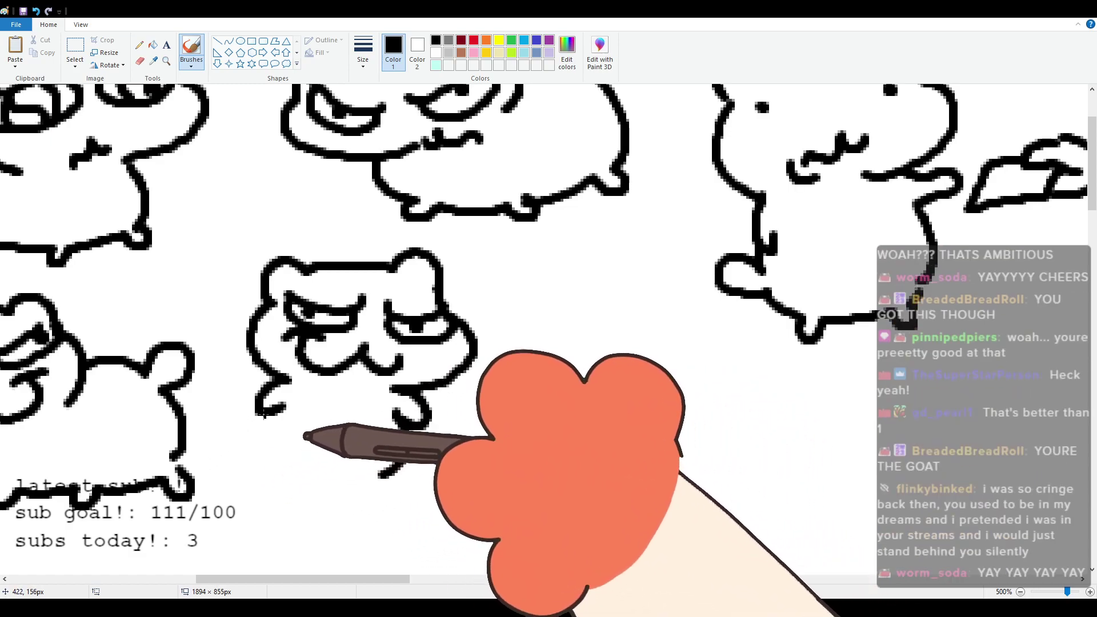
mouse_move(259, 415)
left_mouse_down()
mouse_move(257, 454)
mouse_move(230, 450)
mouse_move(269, 482)
mouse_move(281, 477)
mouse_move(282, 506)
mouse_move(311, 493)
mouse_move(381, 476)
left_mouse_up()
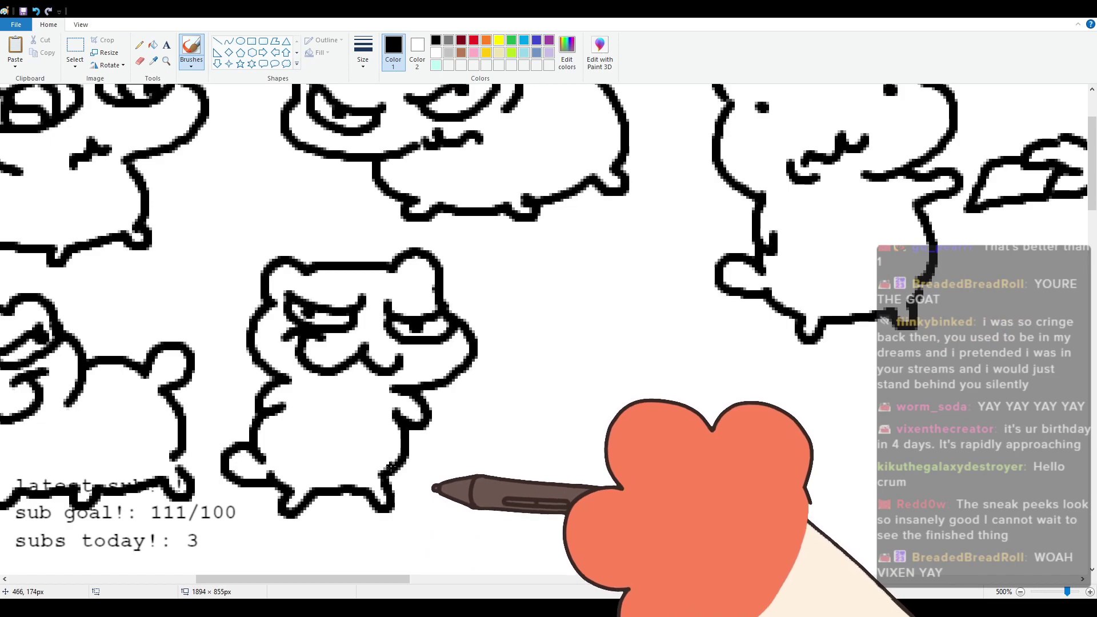
Step: Start the row's fifth cat with rounded ears, a puffy left cheek and narrow oval eyes whose pupils touch the upper lids
scroll(320, 561, "right", 5)
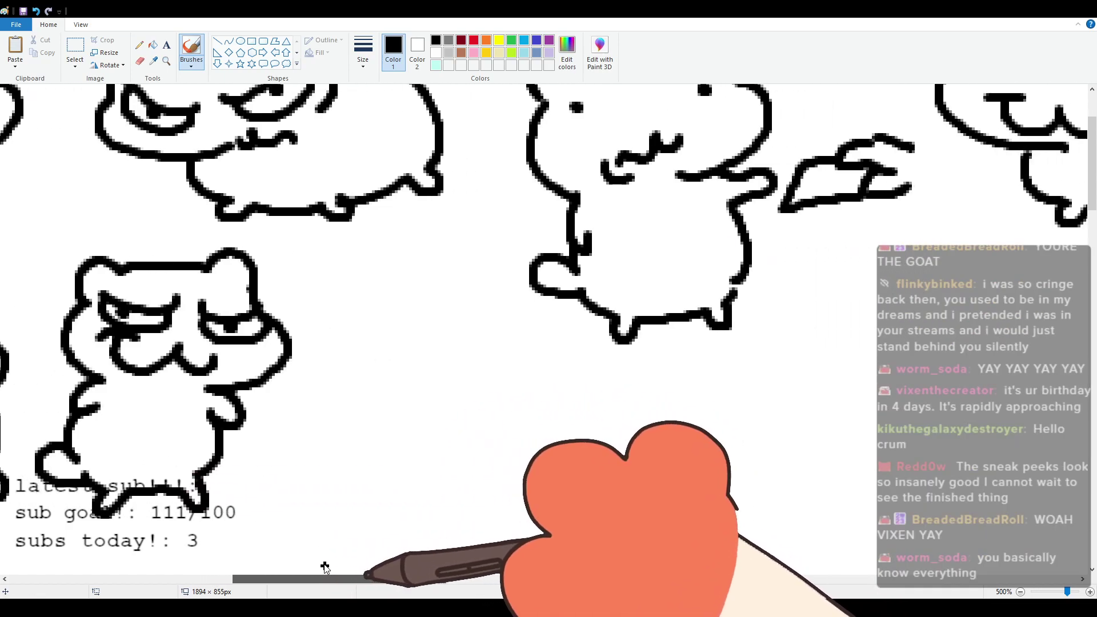
scroll(309, 558, "left", 3)
scroll(338, 554, "right", 4)
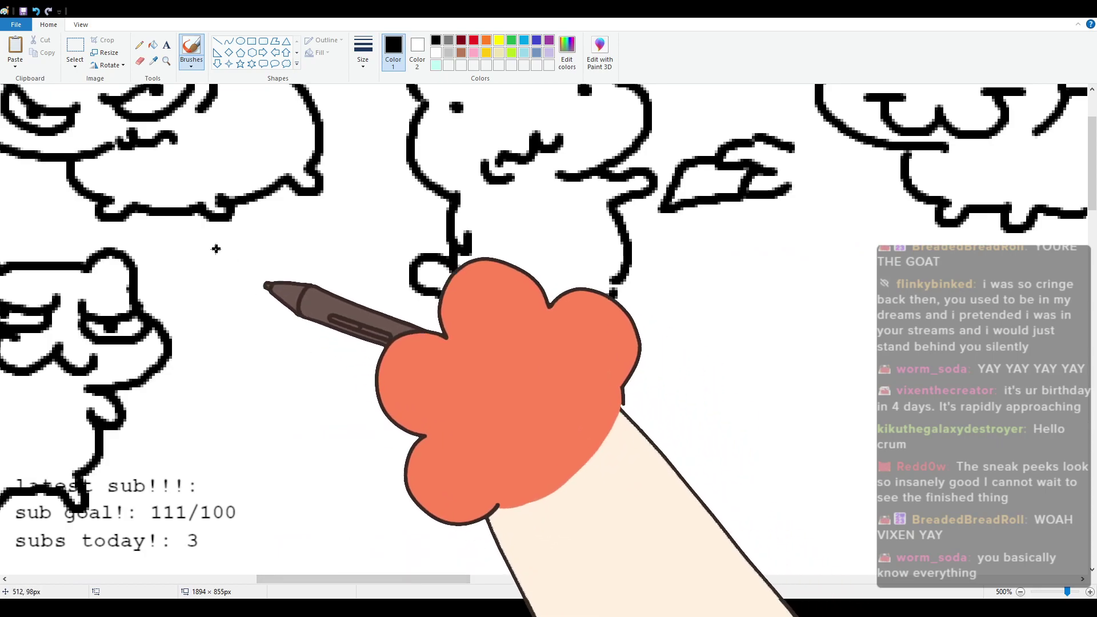
mouse_move(243, 376)
left_mouse_down()
mouse_move(257, 339)
mouse_move(365, 335)
mouse_move(391, 317)
mouse_move(416, 355)
left_mouse_up()
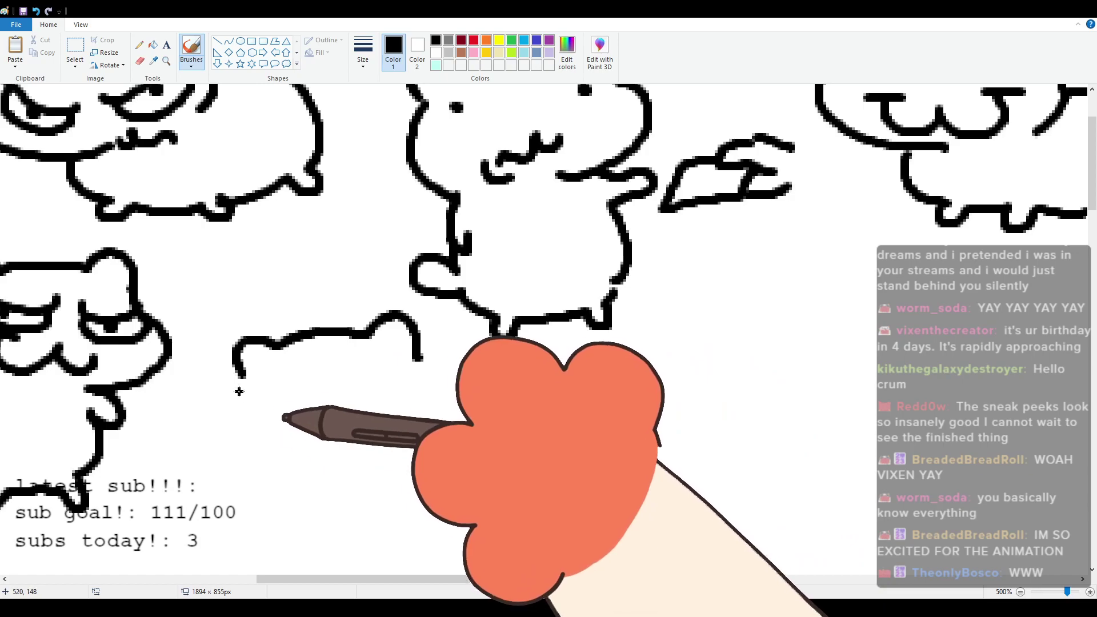
mouse_move(243, 376)
left_mouse_down()
mouse_move(224, 427)
mouse_move(337, 464)
left_mouse_up()
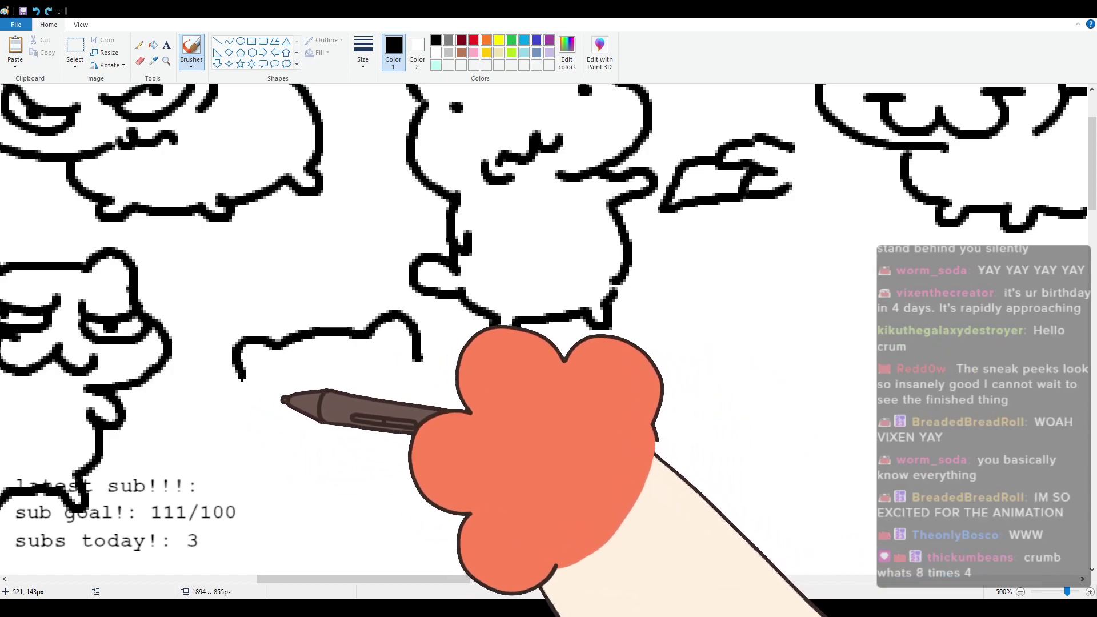
mouse_move(254, 379)
left_mouse_down()
mouse_move(282, 400)
mouse_move(295, 378)
mouse_move(254, 383)
mouse_move(317, 387)
mouse_move(269, 390)
left_mouse_up()
key("ctrl+z")
mouse_move(359, 358)
left_mouse_down()
mouse_move(380, 390)
mouse_move(407, 362)
mouse_move(359, 360)
left_mouse_up()
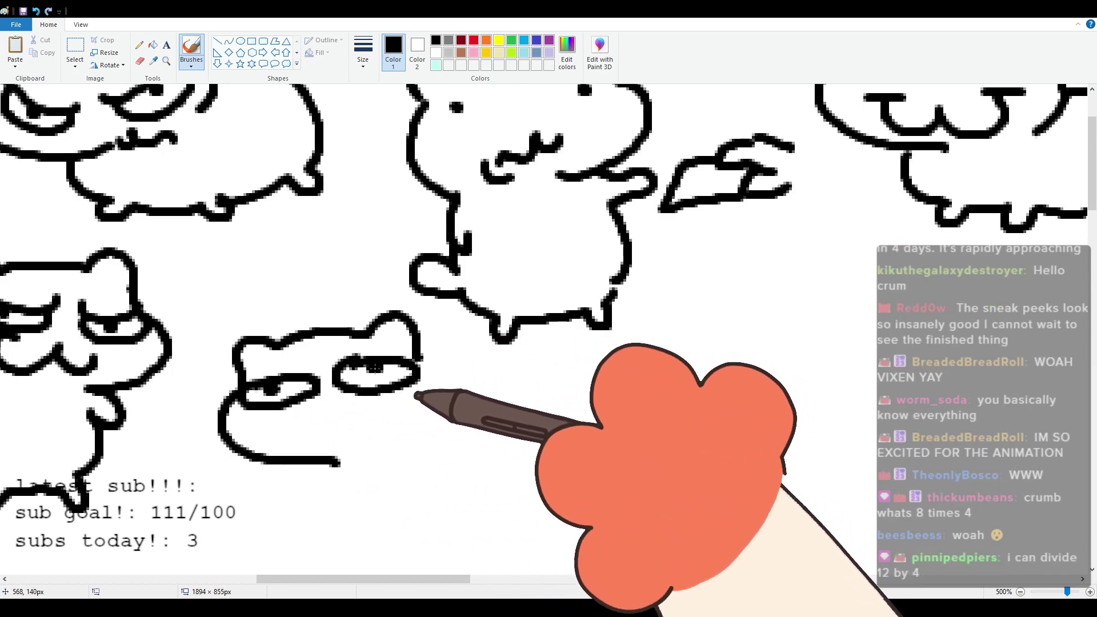
Step: Complete the fifth cat with a wavy mouth, right cheek, rounded short-legged body and a stubby tail pointing right
mouse_move(338, 431)
left_mouse_down()
mouse_move(406, 441)
mouse_move(384, 451)
left_mouse_up()
left_click_drag(422, 360, 435, 430)
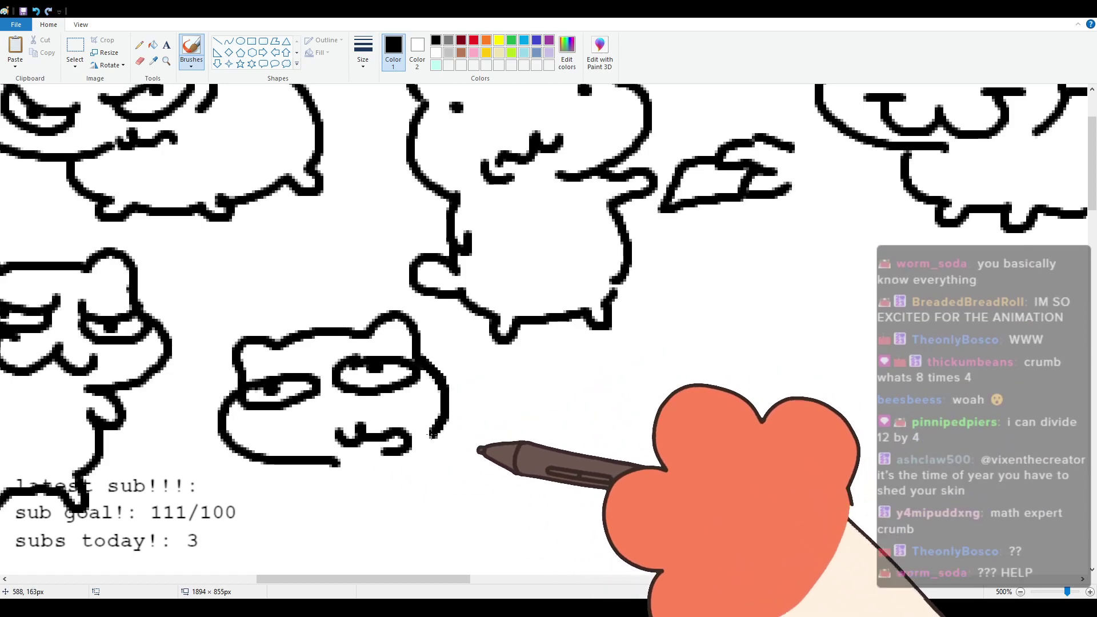
mouse_move(313, 467)
left_mouse_down()
mouse_move(339, 503)
mouse_move(436, 526)
mouse_move(435, 507)
mouse_move(529, 490)
left_mouse_up()
mouse_move(443, 372)
left_mouse_down()
mouse_move(504, 388)
mouse_move(524, 415)
mouse_move(571, 432)
mouse_move(530, 438)
mouse_move(537, 468)
left_mouse_up()
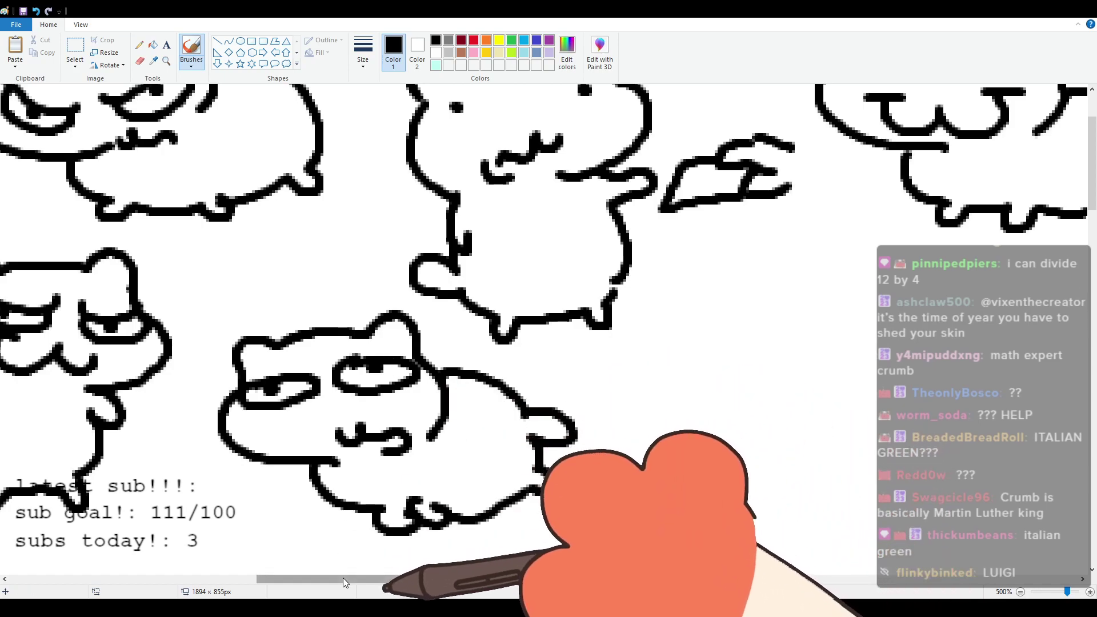
Step: Outline the row's sixth cat head in the free space with rounded ears and a puffy right cheek
scroll(396, 560, "right", 10)
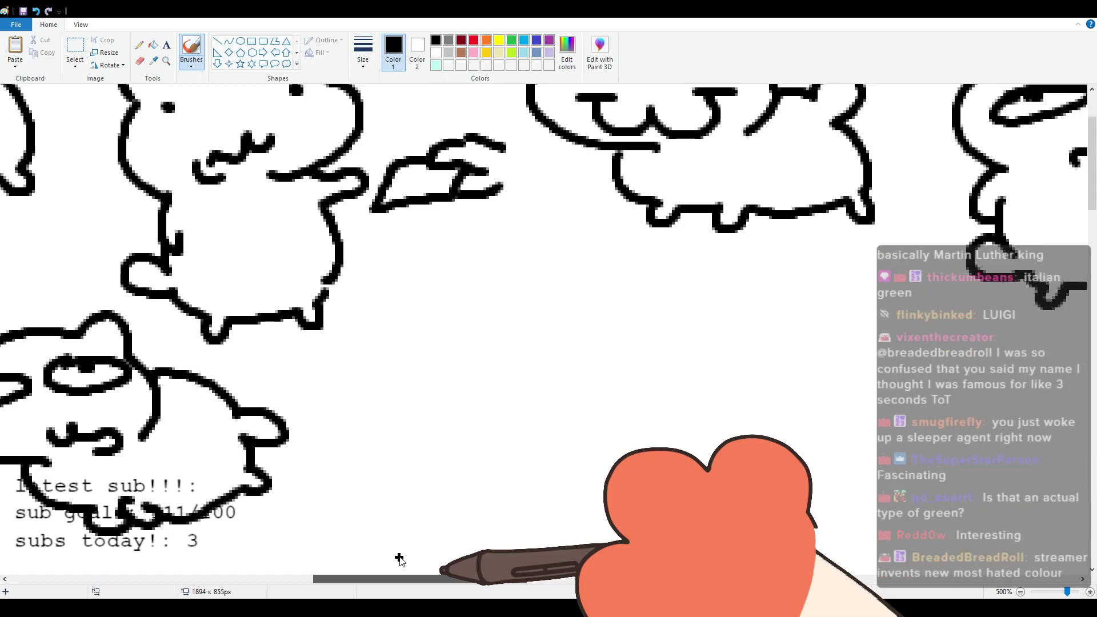
scroll(399, 559, "right", 5)
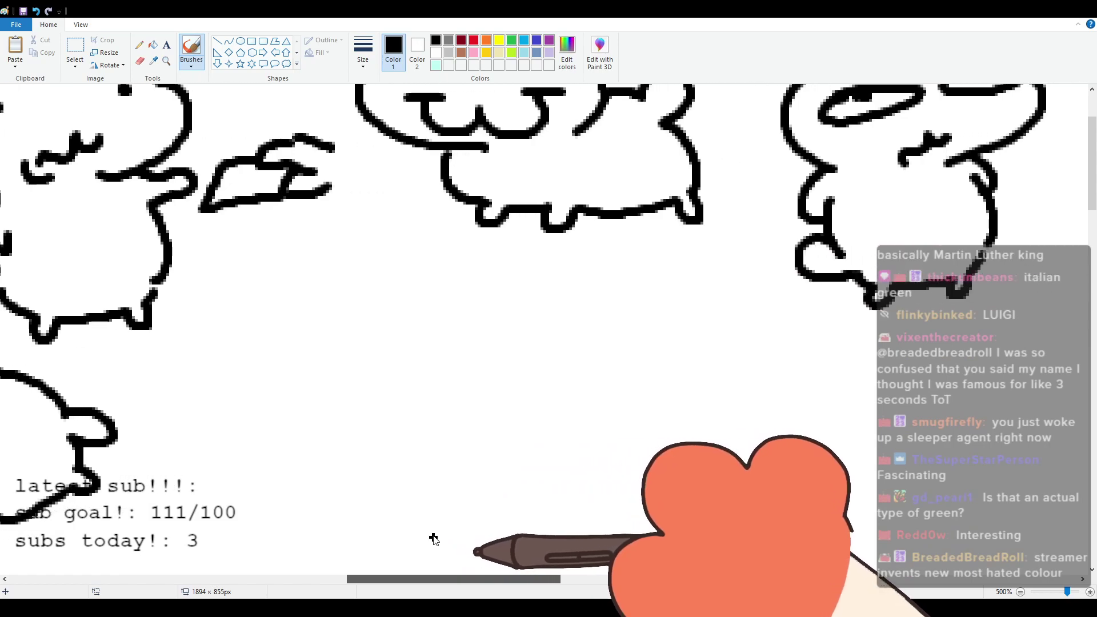
scroll(433, 539, "left", 1)
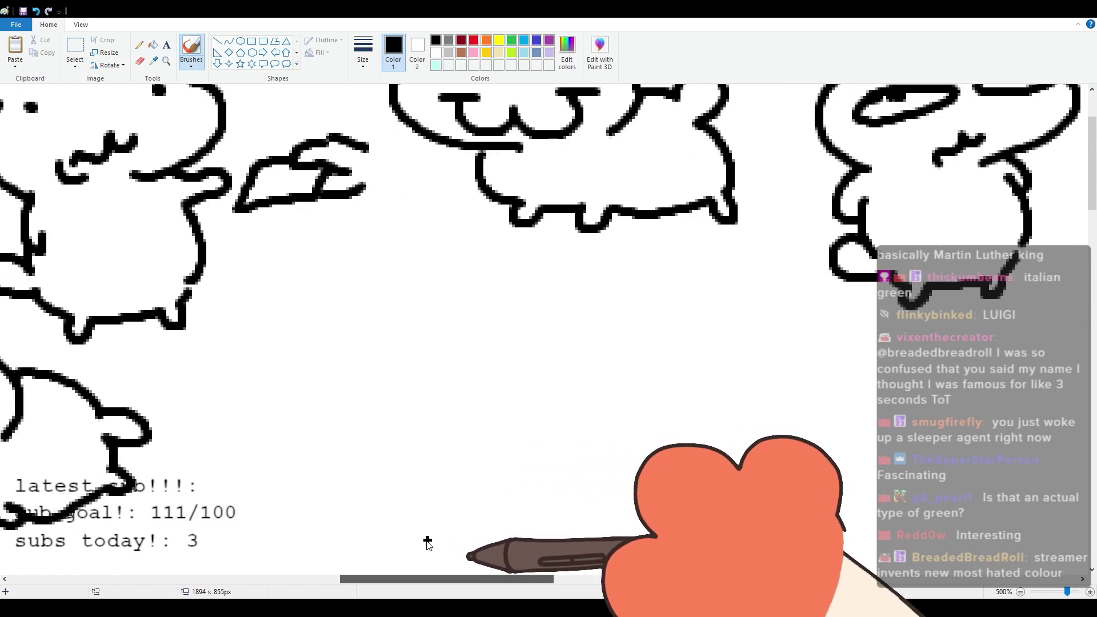
scroll(432, 534, "right", 1)
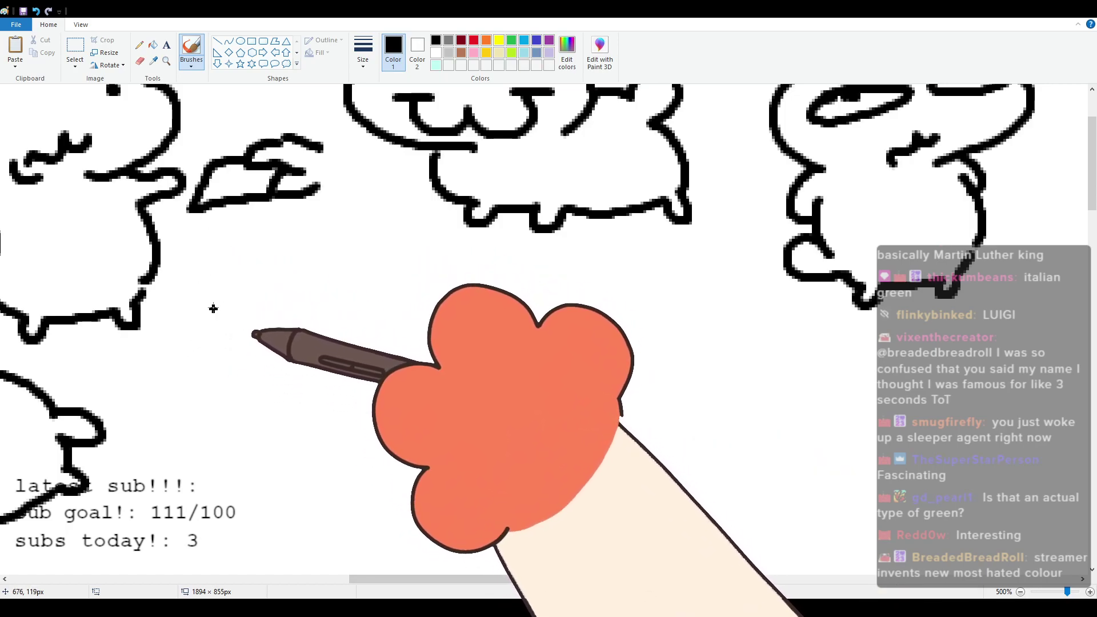
mouse_move(212, 321)
left_mouse_down()
mouse_move(252, 288)
mouse_move(346, 281)
mouse_move(384, 295)
mouse_move(403, 348)
mouse_move(394, 389)
left_mouse_up()
key("ctrl+z")
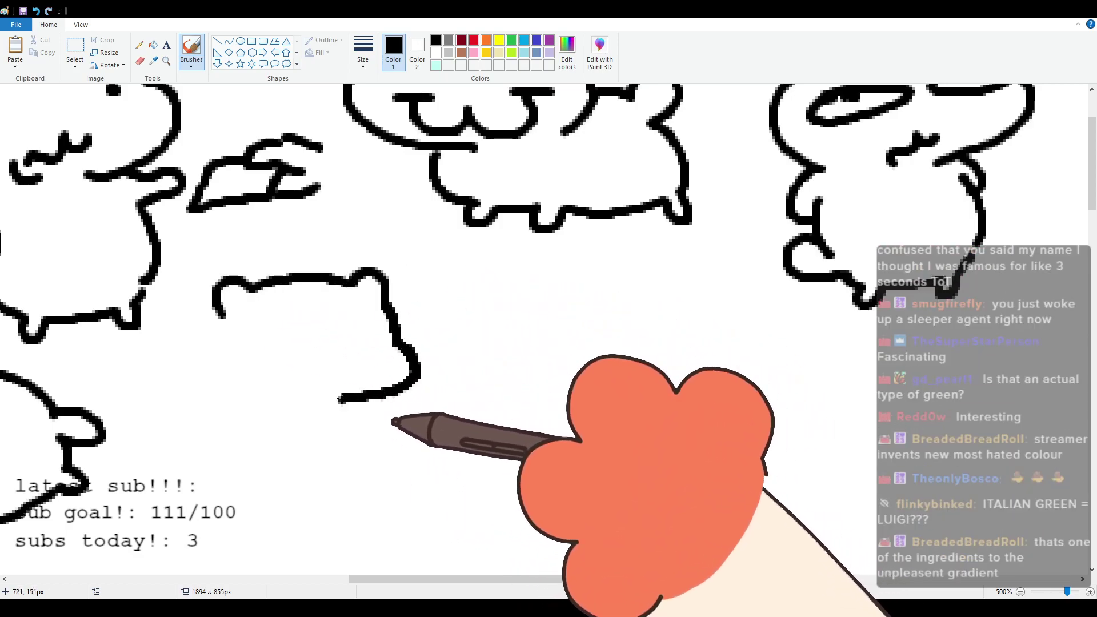
Step: Give the sixth cat angry slanted eyes with dark pupils, a left cheek and a crouching body with small paws
left_click_drag(246, 327, 306, 365)
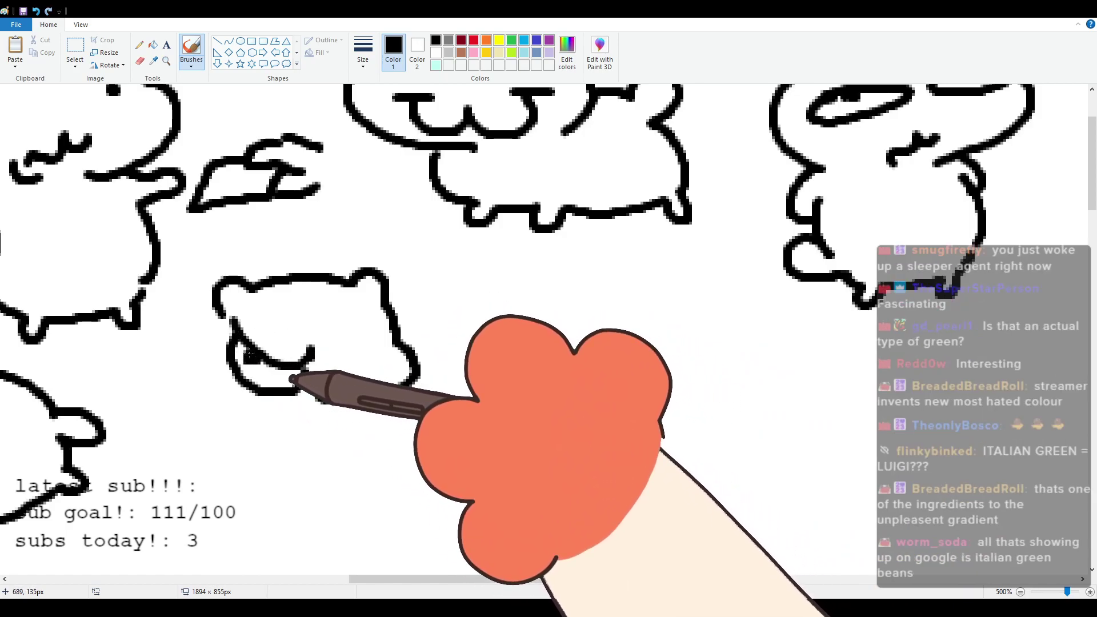
mouse_move(386, 311)
left_mouse_down()
mouse_move(389, 369)
mouse_move(339, 355)
left_mouse_up()
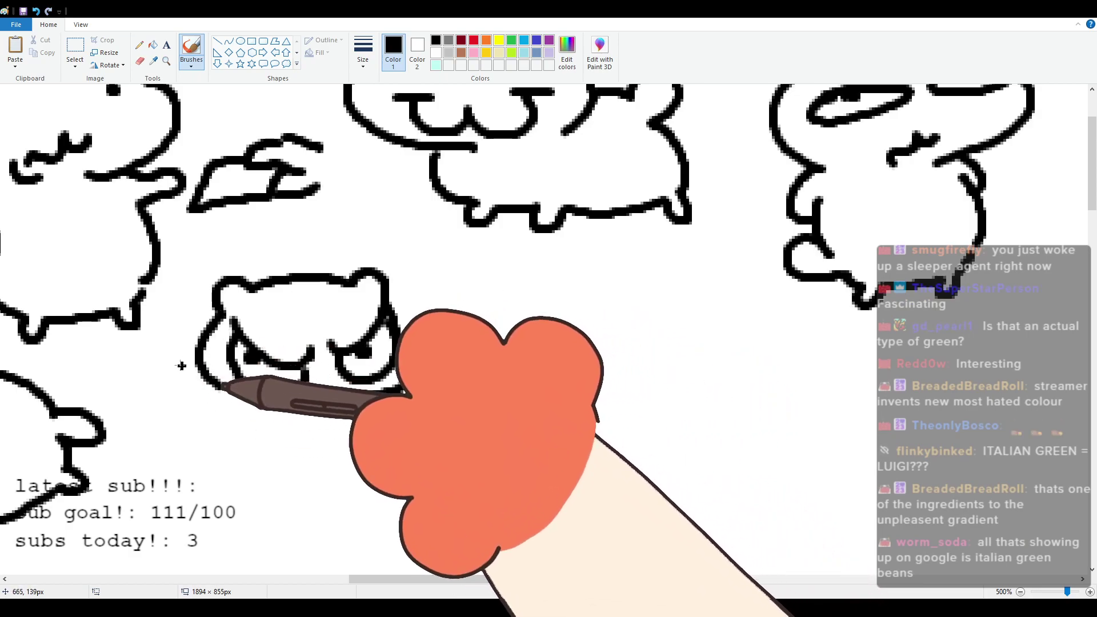
mouse_move(196, 359)
left_mouse_down()
mouse_move(190, 483)
mouse_move(225, 466)
mouse_move(286, 480)
mouse_move(314, 471)
mouse_move(314, 451)
mouse_move(397, 438)
mouse_move(366, 400)
left_mouse_up()
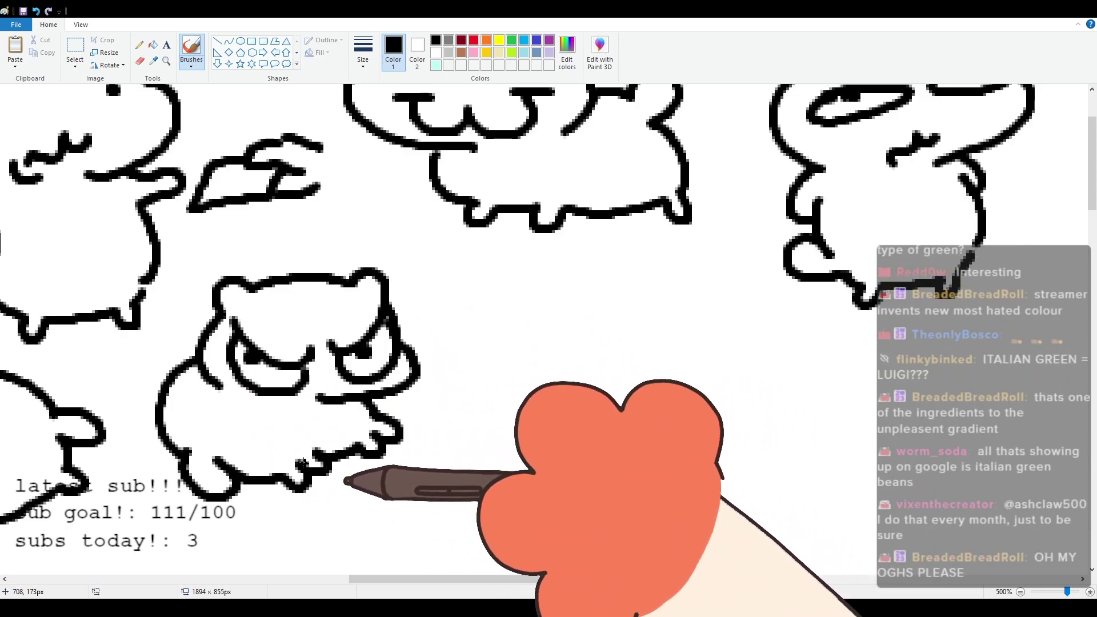
Step: Start the row's seventh cat with rounded ears, a puffy left cheek and slanted oval eyes with dark pupils
left_click_drag(458, 582, 502, 595)
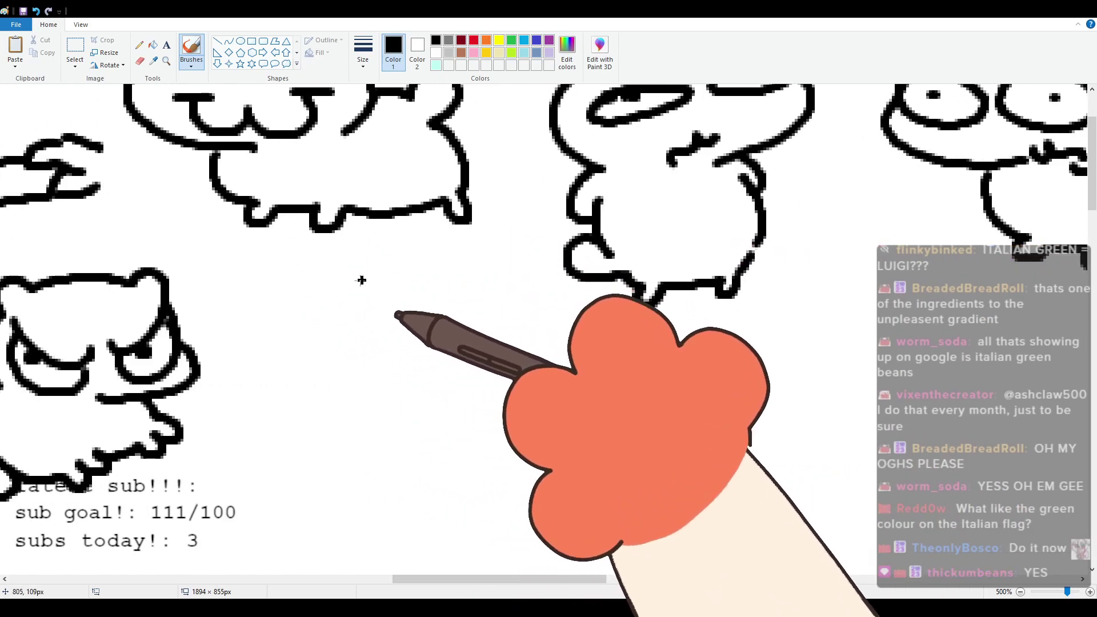
mouse_move(285, 309)
left_mouse_down()
mouse_move(313, 270)
mouse_move(319, 283)
mouse_move(416, 289)
mouse_move(448, 316)
left_mouse_up()
mouse_move(284, 308)
left_mouse_down()
mouse_move(262, 337)
mouse_move(256, 379)
mouse_move(354, 408)
left_mouse_up()
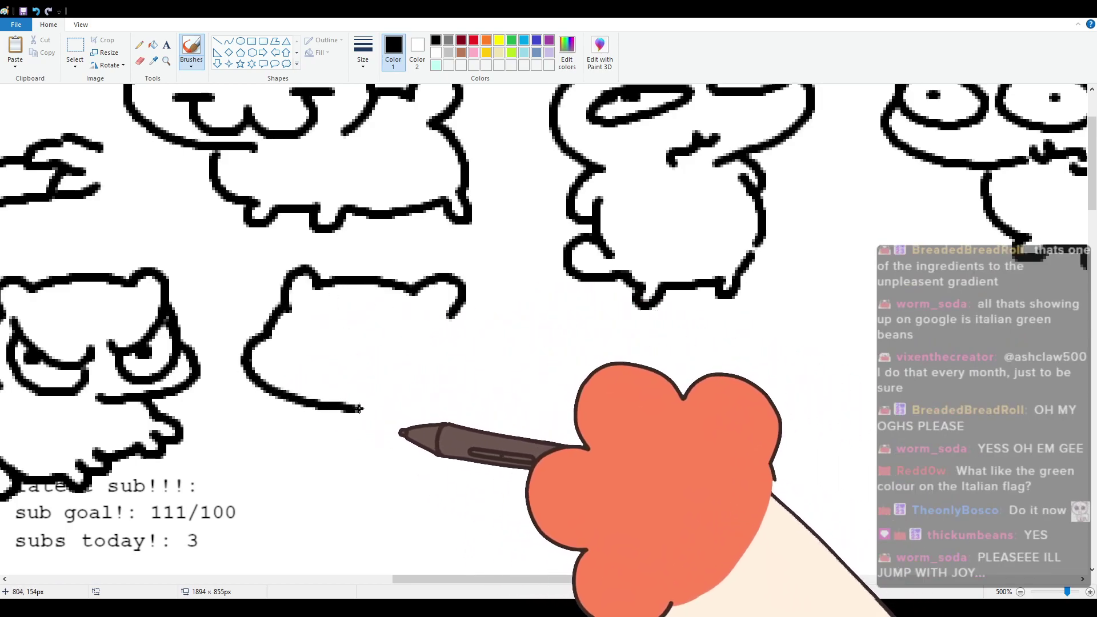
mouse_move(288, 309)
left_mouse_down()
mouse_move(320, 316)
mouse_move(307, 324)
left_mouse_up()
mouse_move(394, 325)
left_mouse_down()
mouse_move(404, 365)
mouse_move(452, 345)
mouse_move(392, 330)
mouse_move(420, 341)
left_mouse_up()
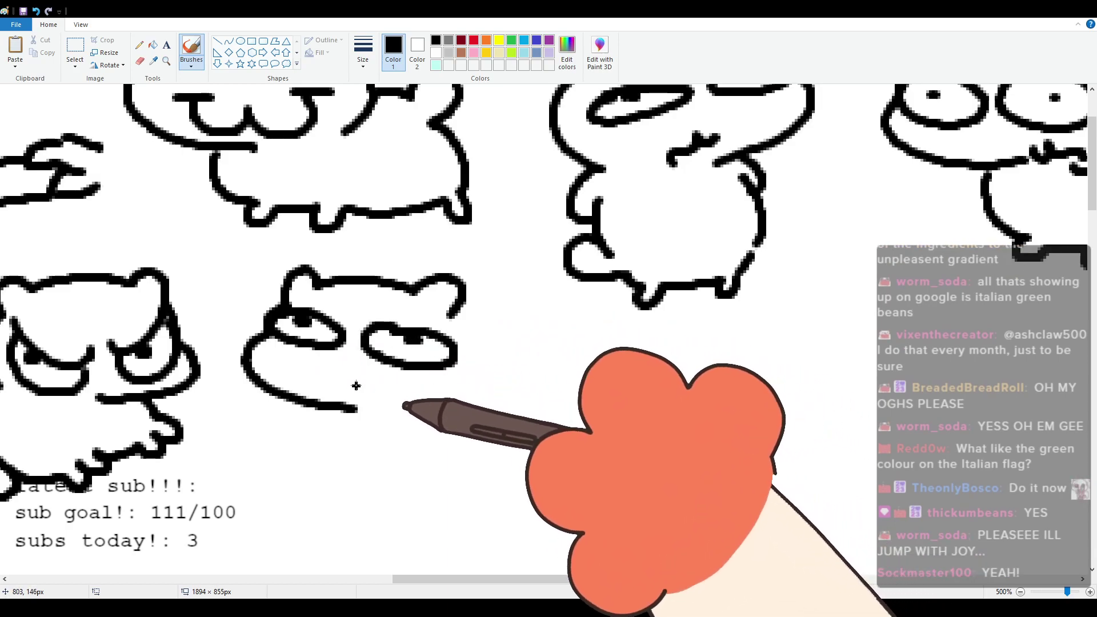
Step: Complete the seventh cat with a small wavy mouth, right cheek, short-legged body and raised rounded tail
left_click_drag(360, 386, 416, 419)
mouse_move(455, 313)
left_mouse_down()
mouse_move(470, 335)
mouse_move(441, 399)
left_mouse_up()
mouse_move(321, 407)
left_mouse_down()
mouse_move(355, 463)
mouse_move(348, 486)
mouse_move(519, 469)
mouse_move(554, 484)
left_mouse_up()
mouse_move(479, 350)
left_mouse_down()
mouse_move(520, 358)
mouse_move(557, 334)
mouse_move(538, 374)
mouse_move(544, 454)
left_mouse_up()
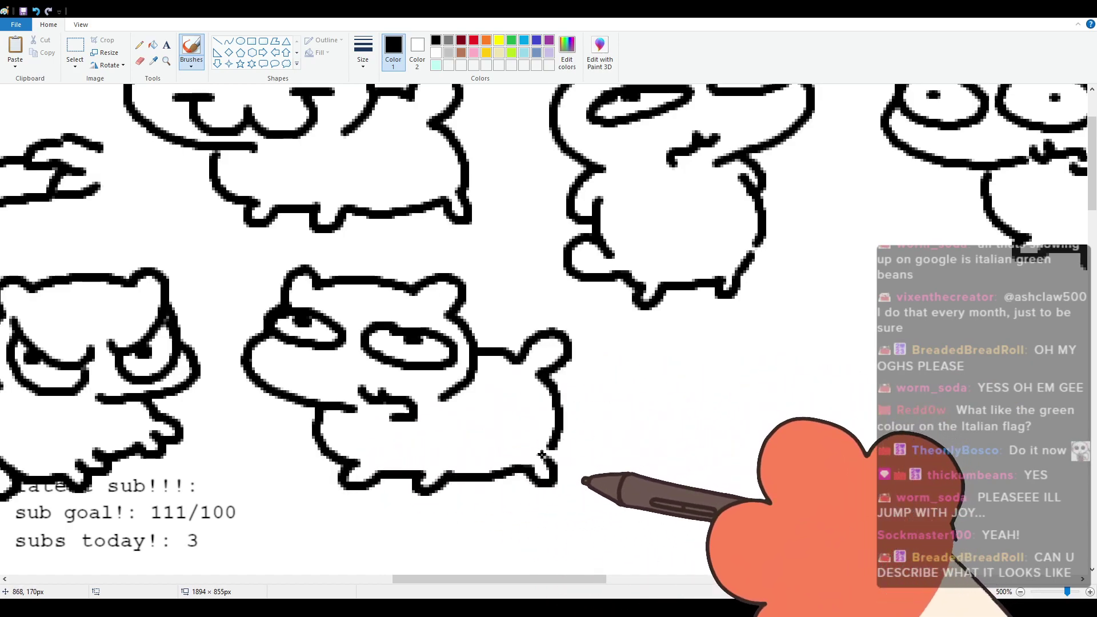
Step: Outline the row's eighth cat head in the free space with rounded ears and a puffy right cheek
left_click_drag(572, 578, 625, 569)
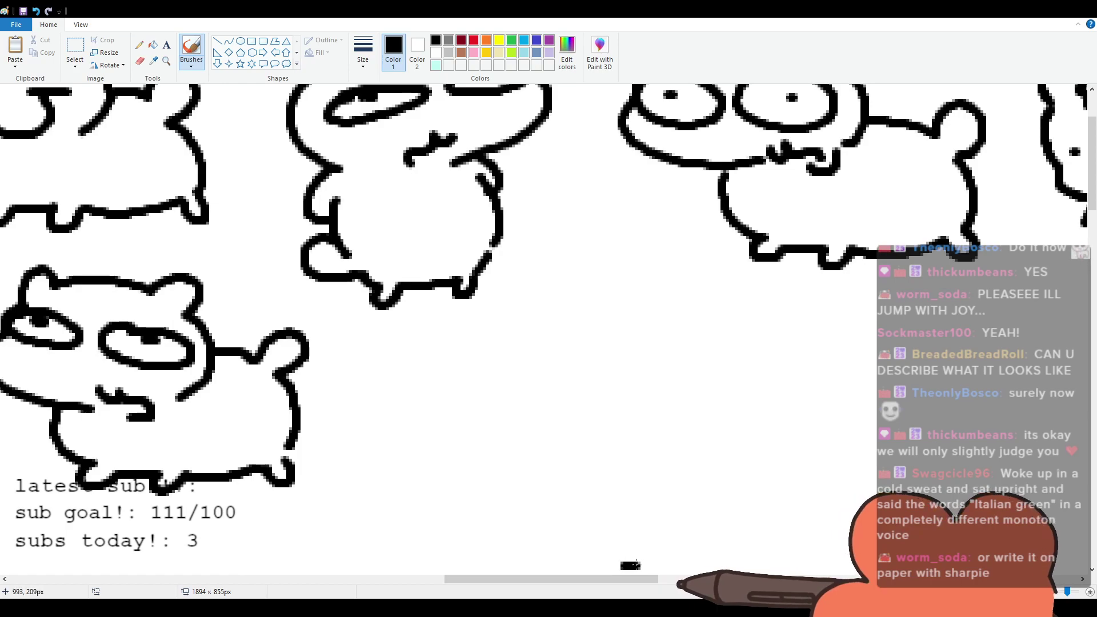
left_click_drag(599, 579, 634, 583)
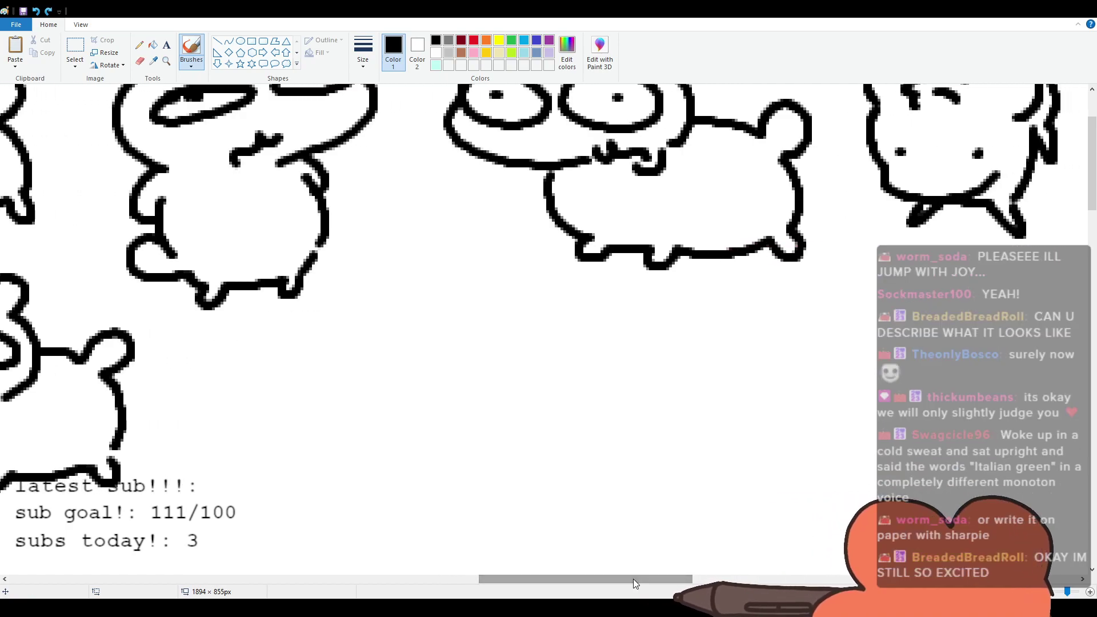
mouse_move(350, 370)
left_mouse_down()
mouse_move(320, 345)
mouse_move(440, 324)
mouse_move(454, 304)
mouse_move(526, 357)
mouse_move(530, 378)
left_mouse_up()
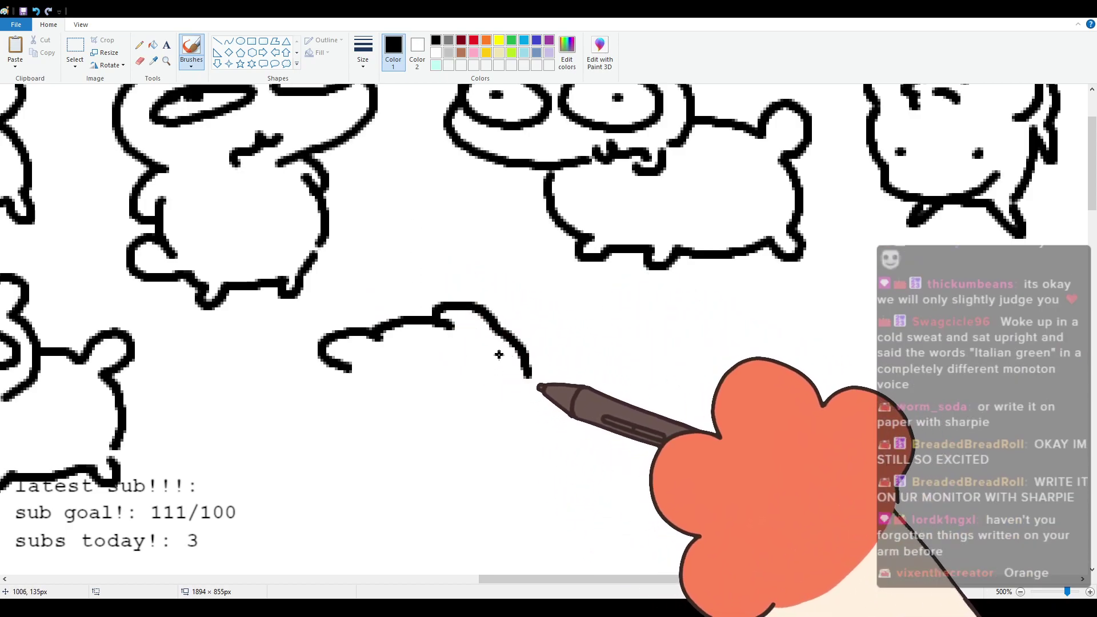
mouse_move(500, 329)
left_mouse_down()
mouse_move(557, 375)
mouse_move(470, 435)
mouse_move(529, 360)
mouse_move(474, 435)
left_mouse_up()
key("ctrl+z")
key("ctrl+z")
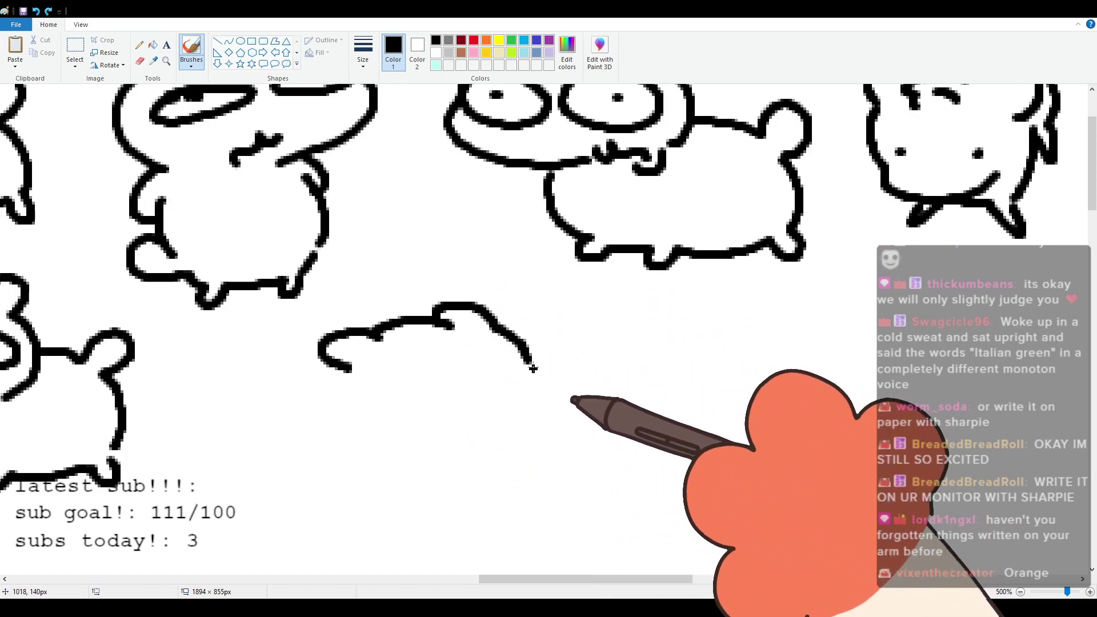
left_click_drag(533, 384, 452, 444)
Step: Give the eighth cat oval eyes with dark pupils, a small wavy mouth, left cheek and a crouching body with small paws and rounded tail
mouse_move(392, 380)
left_mouse_down()
mouse_move(442, 381)
mouse_move(392, 393)
left_mouse_up()
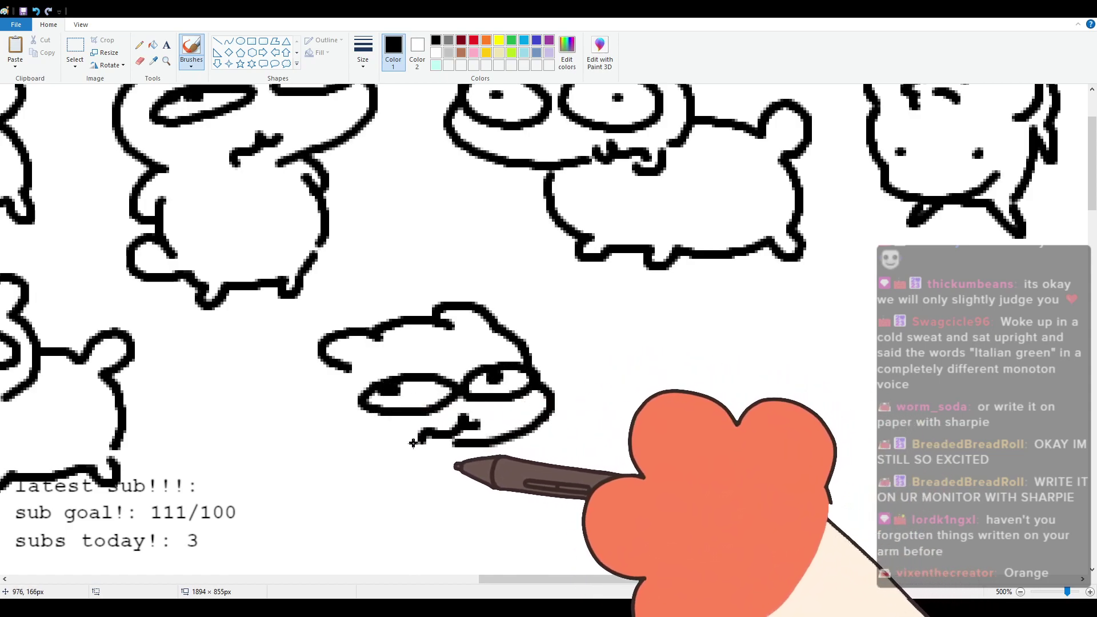
left_click_drag(407, 437, 436, 449)
left_click_drag(343, 369, 361, 440)
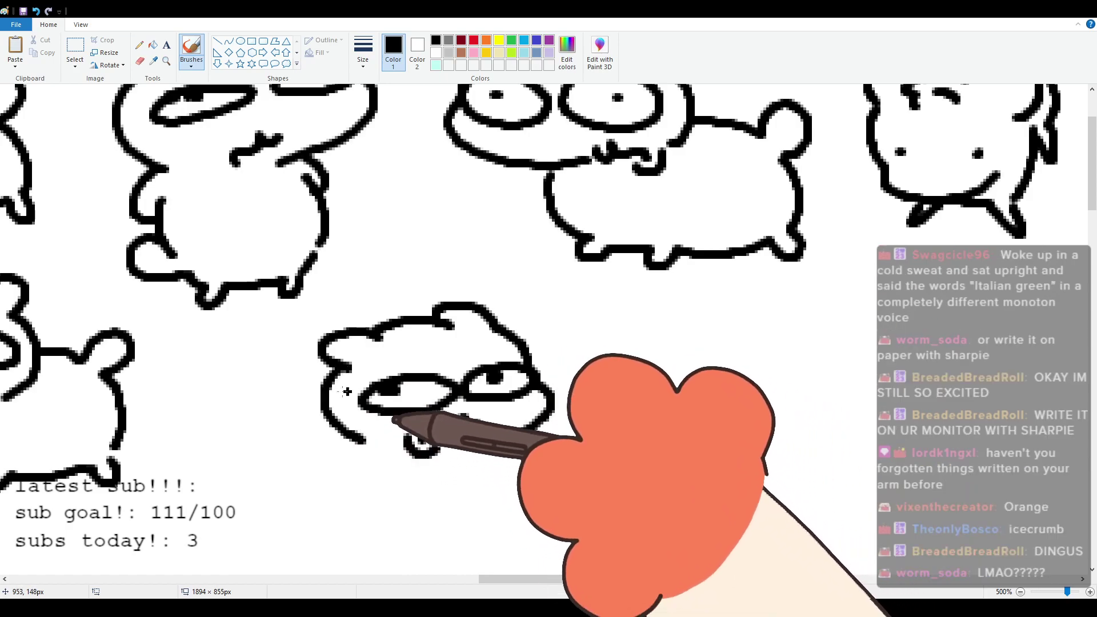
mouse_move(383, 325)
left_mouse_down()
mouse_move(228, 390)
mouse_move(196, 440)
mouse_move(245, 445)
left_mouse_up()
key("ctrl+z")
mouse_move(231, 374)
left_mouse_down()
mouse_move(222, 404)
mouse_move(185, 418)
mouse_move(214, 460)
mouse_move(247, 434)
mouse_move(250, 451)
mouse_move(311, 481)
mouse_move(312, 465)
mouse_move(438, 479)
mouse_move(434, 469)
mouse_move(466, 460)
left_mouse_up()
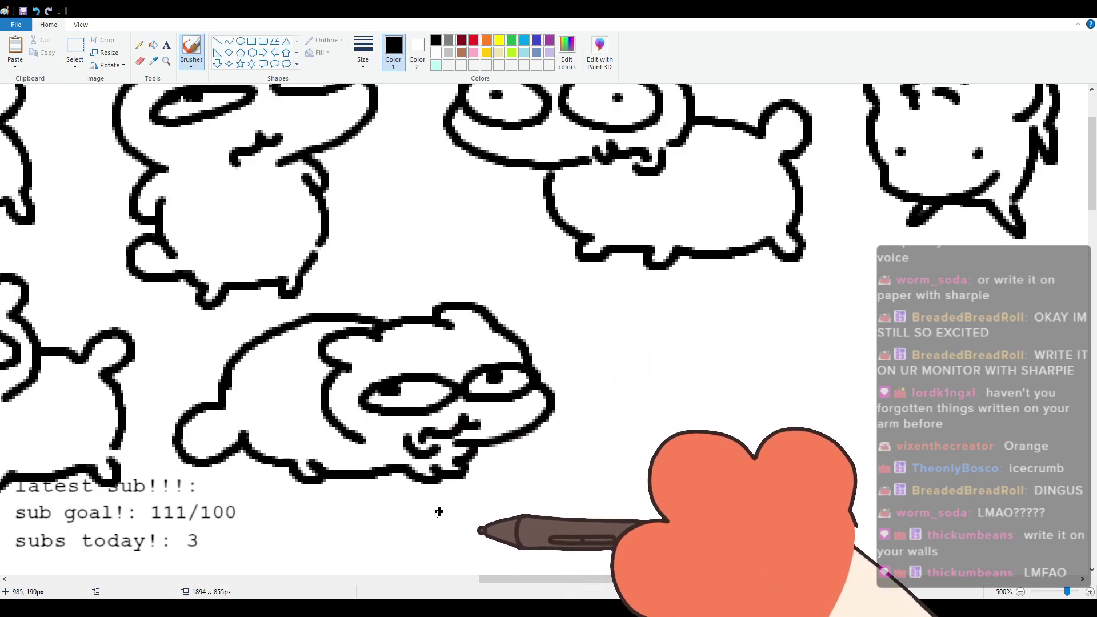
mouse_move(500, 578)
left_mouse_down()
mouse_move(453, 579)
mouse_move(521, 583)
mouse_move(486, 588)
left_mouse_up()
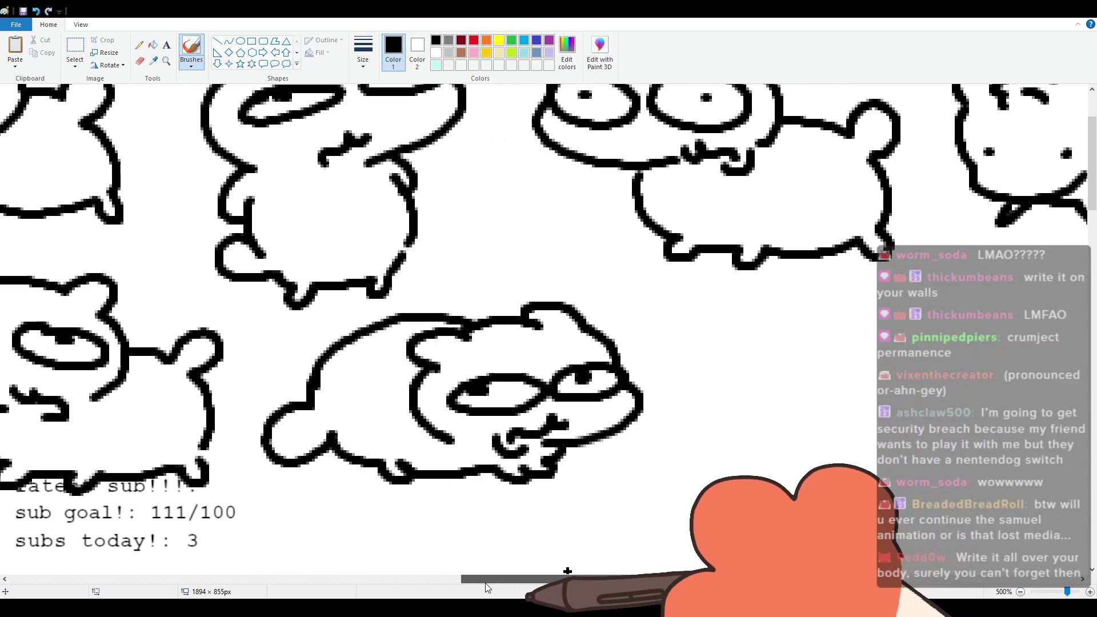
left_click_drag(485, 583, 579, 582)
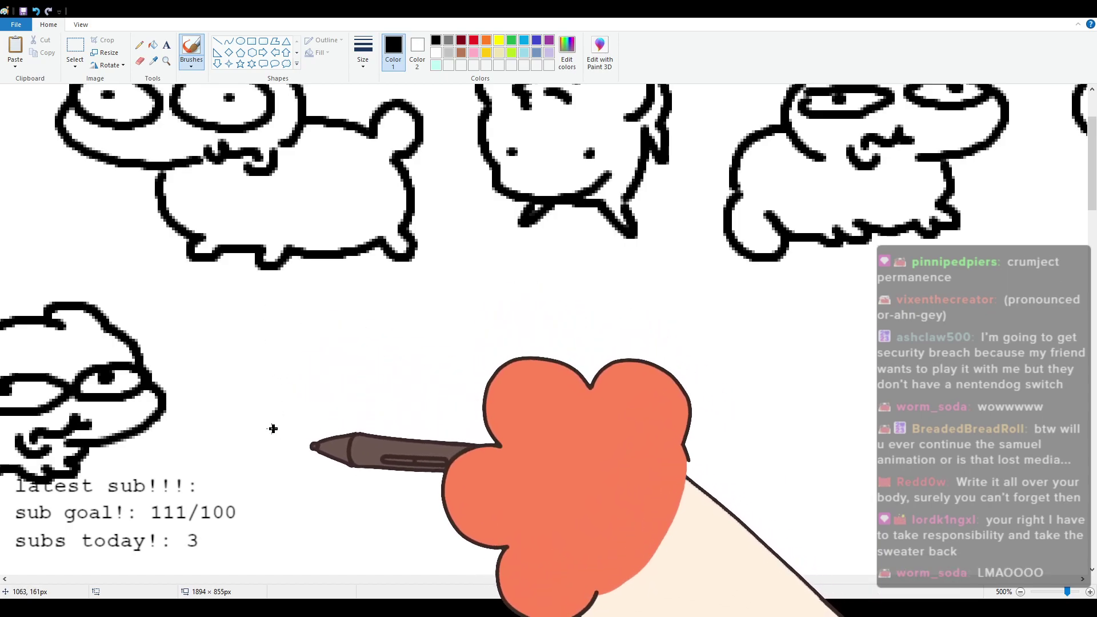
mouse_move(256, 355)
left_mouse_down()
mouse_move(280, 313)
mouse_move(290, 329)
mouse_move(342, 322)
mouse_move(379, 327)
left_mouse_up()
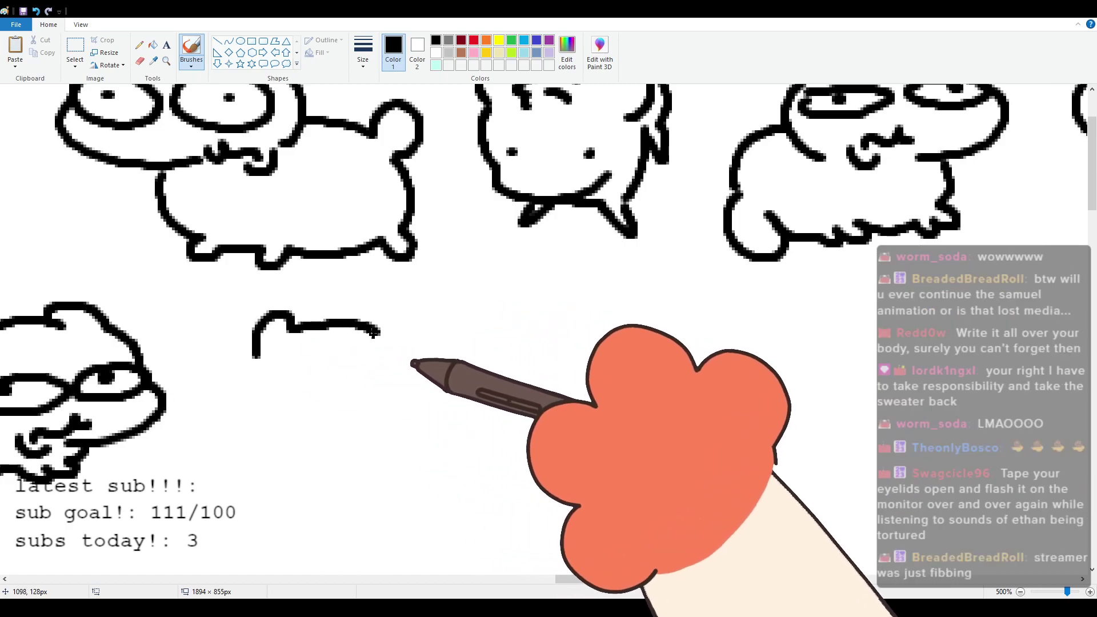
key("ctrl+z")
mouse_move(247, 359)
left_mouse_down()
mouse_move(293, 325)
mouse_move(428, 337)
mouse_move(416, 360)
mouse_move(247, 365)
mouse_move(239, 449)
mouse_move(349, 472)
left_mouse_up()
left_click(294, 413)
key("ctrl+z")
key("ctrl+z")
Step: Draw the row's ninth cat head with rounded ears, one large oval eye with a dark pupil and a small wavy mouth
mouse_move(242, 358)
left_mouse_down()
mouse_move(229, 435)
mouse_move(345, 479)
left_mouse_up()
mouse_move(332, 418)
left_mouse_down()
mouse_move(335, 456)
mouse_move(386, 425)
mouse_move(320, 431)
mouse_move(372, 436)
left_mouse_up()
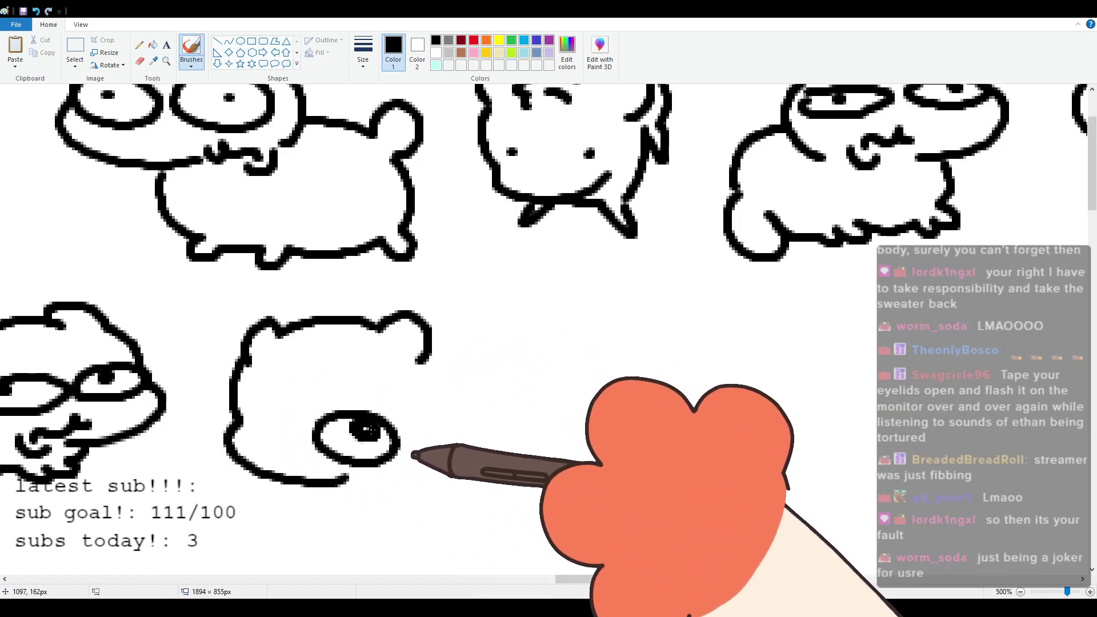
left_click_drag(353, 483, 403, 485)
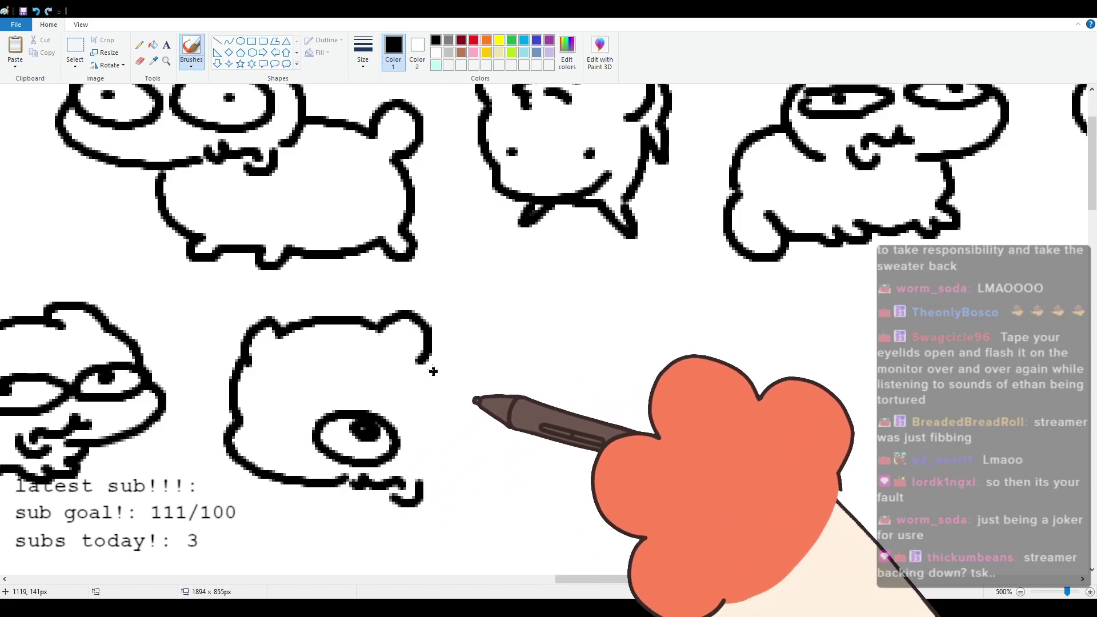
Step: Complete the ninth cat with a right cheek, a rounded sitting body, small paws and a short tail
mouse_move(425, 362)
left_mouse_down()
mouse_move(429, 451)
mouse_move(474, 462)
mouse_move(493, 519)
left_mouse_up()
mouse_move(304, 487)
left_mouse_down()
mouse_move(342, 565)
mouse_move(366, 553)
mouse_move(403, 564)
mouse_move(477, 557)
left_mouse_up()
mouse_move(489, 517)
left_mouse_down()
mouse_move(502, 506)
mouse_move(478, 540)
left_mouse_up()
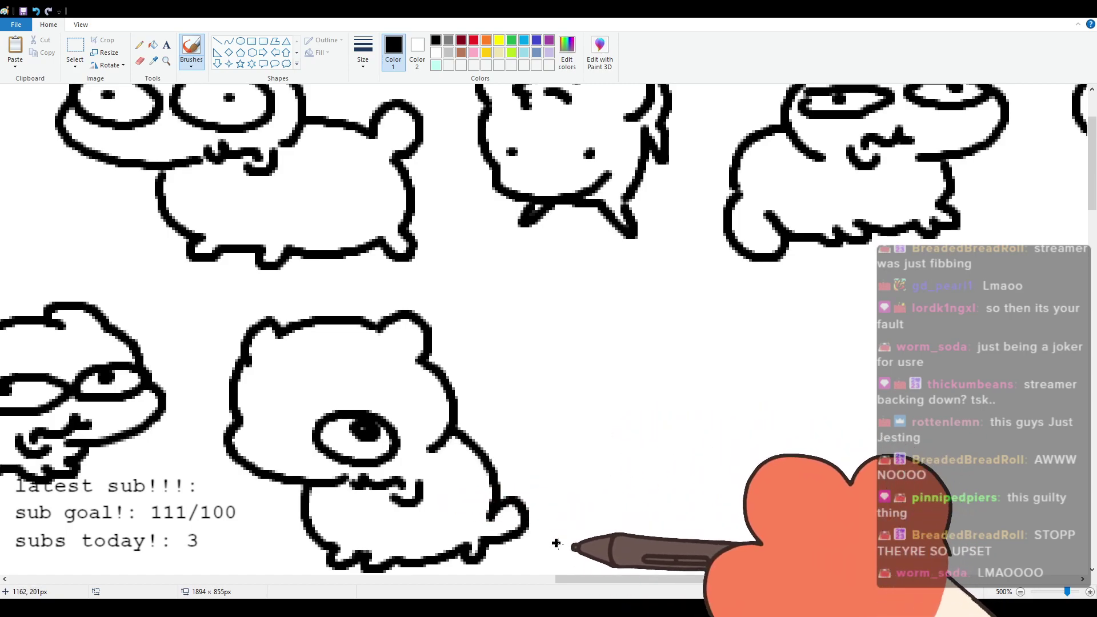
Step: Start the row's tenth cat with rounded ears, huge ringed round eyes and a puffy right cheek
left_click_drag(652, 579, 679, 560)
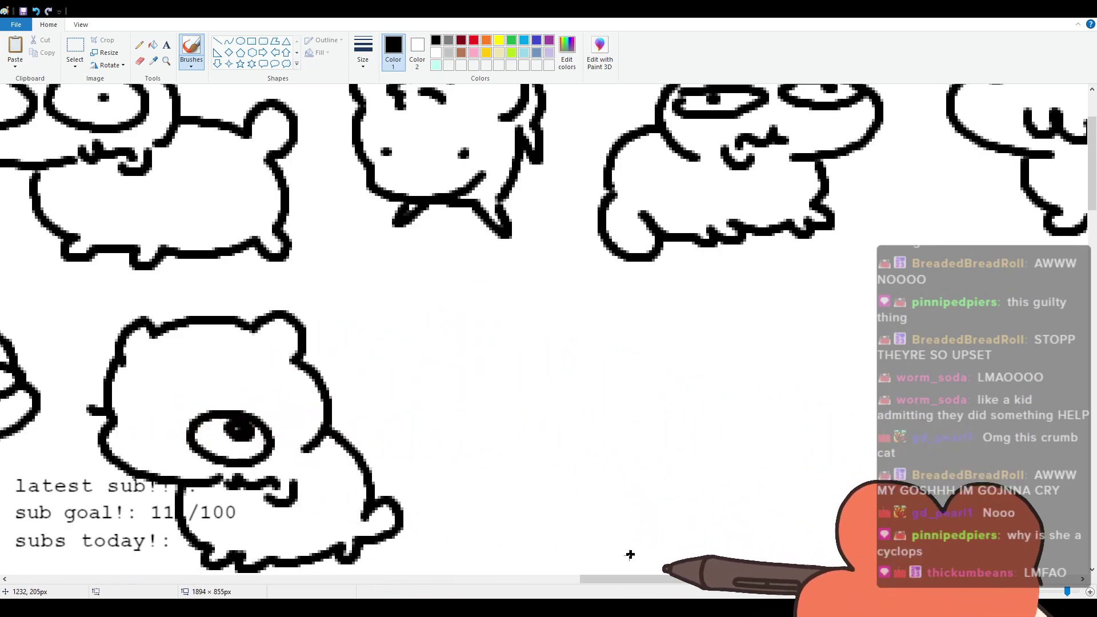
left_click_drag(645, 581, 705, 568)
scroll(648, 537, "up", 2)
scroll(379, 540, "down", 2)
scroll(98, 531, "up", 2)
scroll(624, 551, "down", 2)
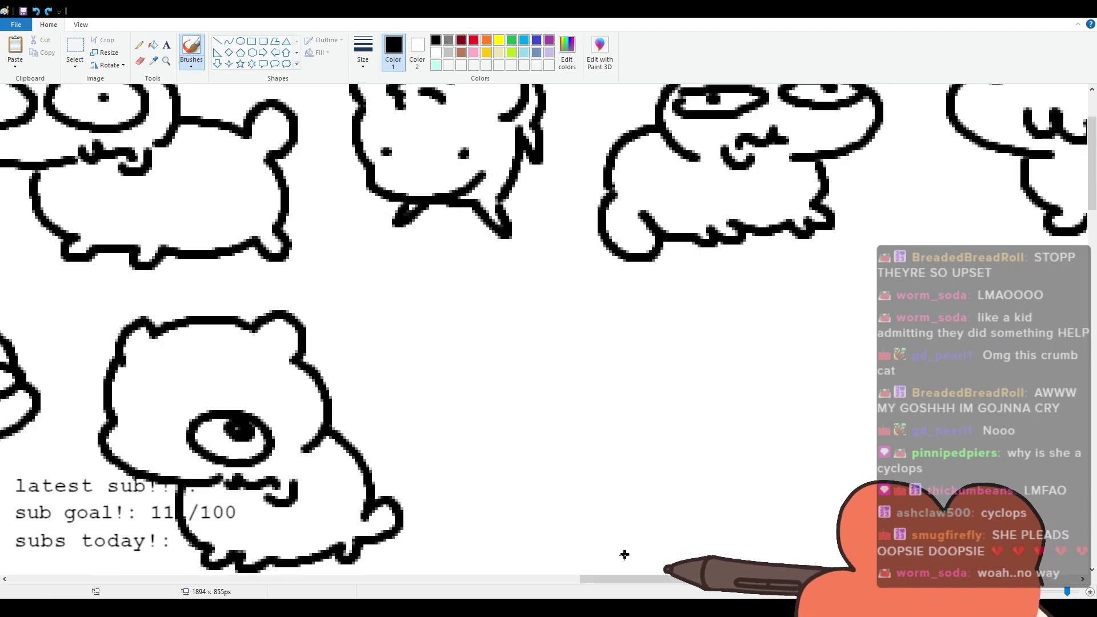
scroll(625, 552, "right", 2)
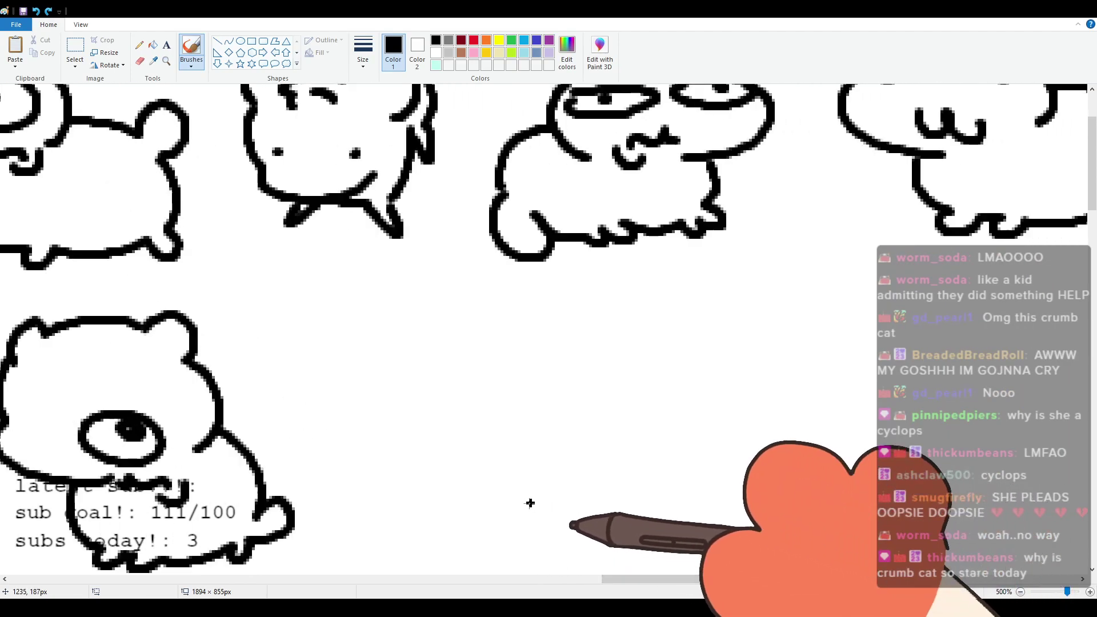
scroll(600, 566, "right", 2)
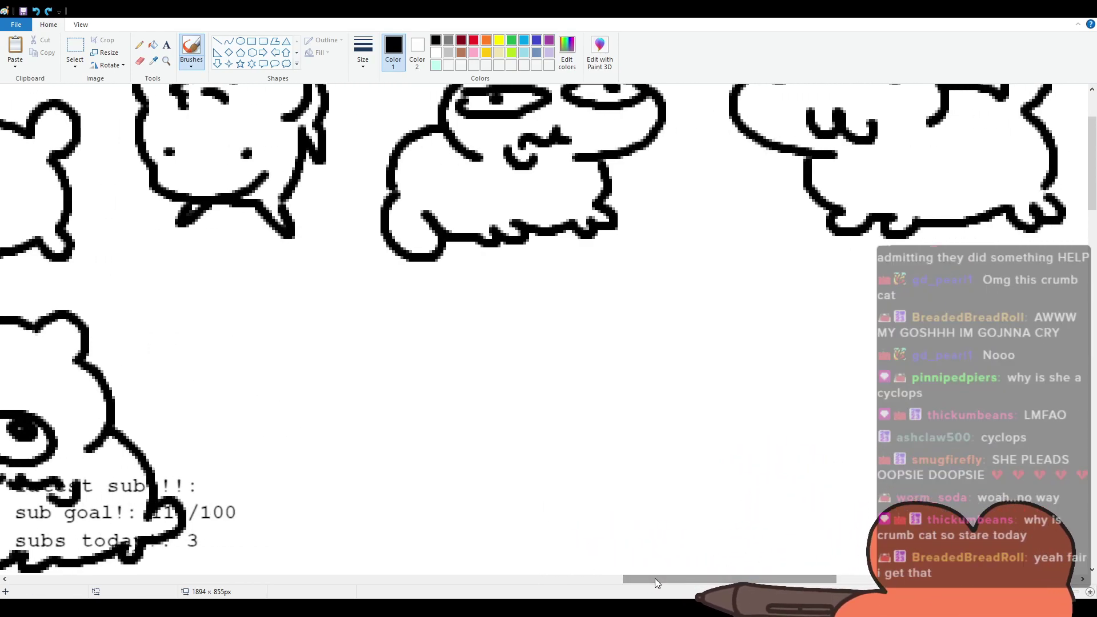
mouse_move(292, 366)
left_mouse_down()
mouse_move(270, 338)
mouse_move(379, 308)
mouse_move(479, 304)
mouse_move(506, 349)
mouse_move(504, 423)
mouse_move(331, 337)
left_mouse_up()
mouse_move(325, 380)
left_mouse_down()
mouse_move(352, 356)
mouse_move(347, 402)
mouse_move(326, 362)
left_mouse_up()
mouse_move(413, 337)
left_mouse_down()
mouse_move(426, 381)
mouse_move(492, 350)
mouse_move(467, 366)
left_mouse_up()
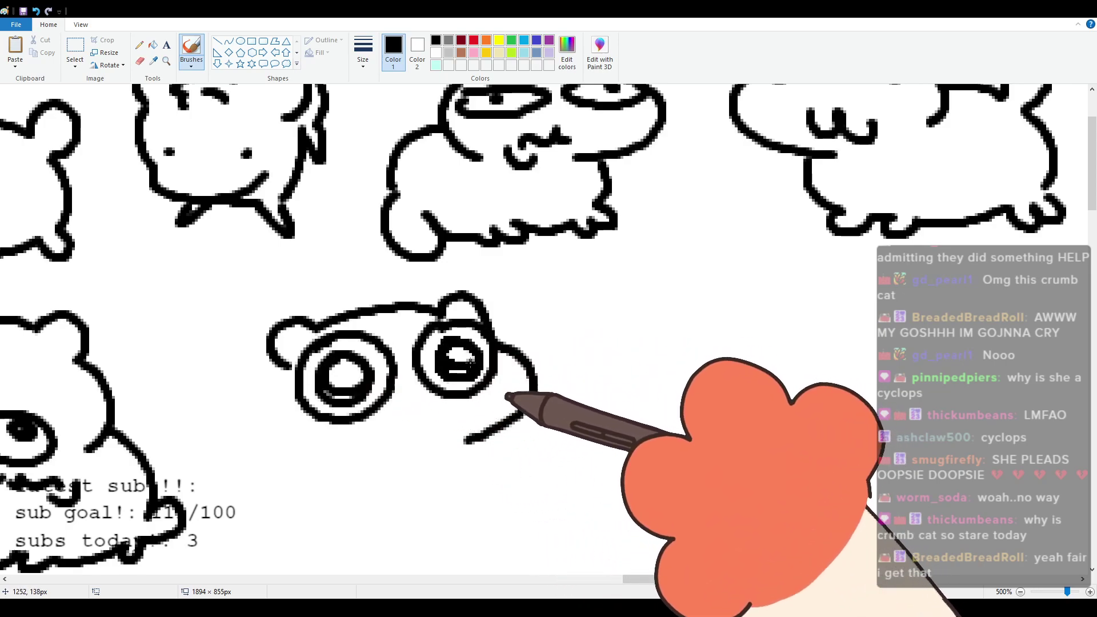
Step: Complete the tenth cat with a w-shaped mouth, left cheek, short-legged body and rounded tail
left_click_drag(385, 434, 444, 428)
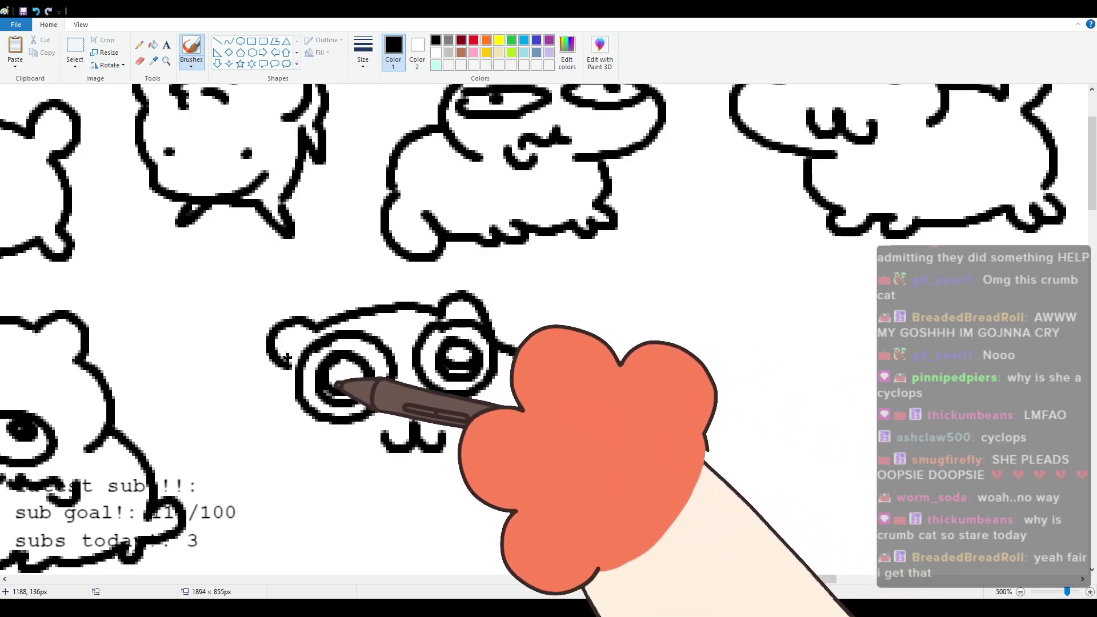
left_click_drag(278, 372, 336, 458)
mouse_move(280, 434)
left_mouse_down()
mouse_move(274, 501)
mouse_move(301, 546)
mouse_move(395, 560)
mouse_move(446, 540)
left_mouse_up()
left_click_drag(466, 440, 470, 517)
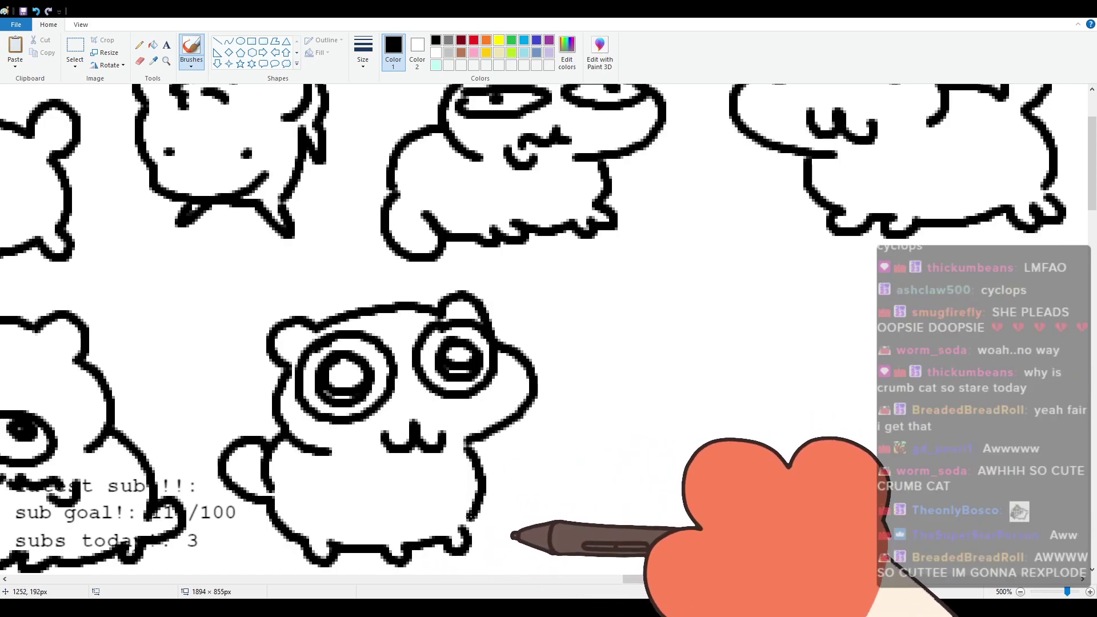
Step: Start the row's eleventh cat in side view with small rounded ears, a puffy right cheek, closed curved eye and small wavy mouth
left_click_drag(642, 579, 710, 576)
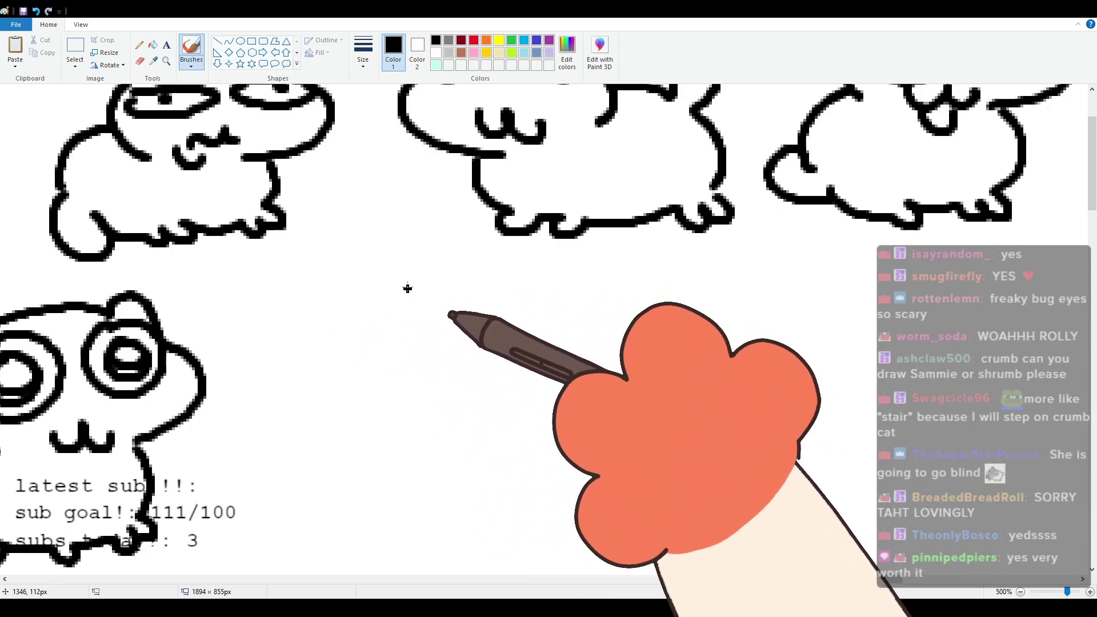
mouse_move(316, 353)
left_mouse_down()
mouse_move(298, 330)
mouse_move(361, 303)
mouse_move(470, 343)
left_mouse_up()
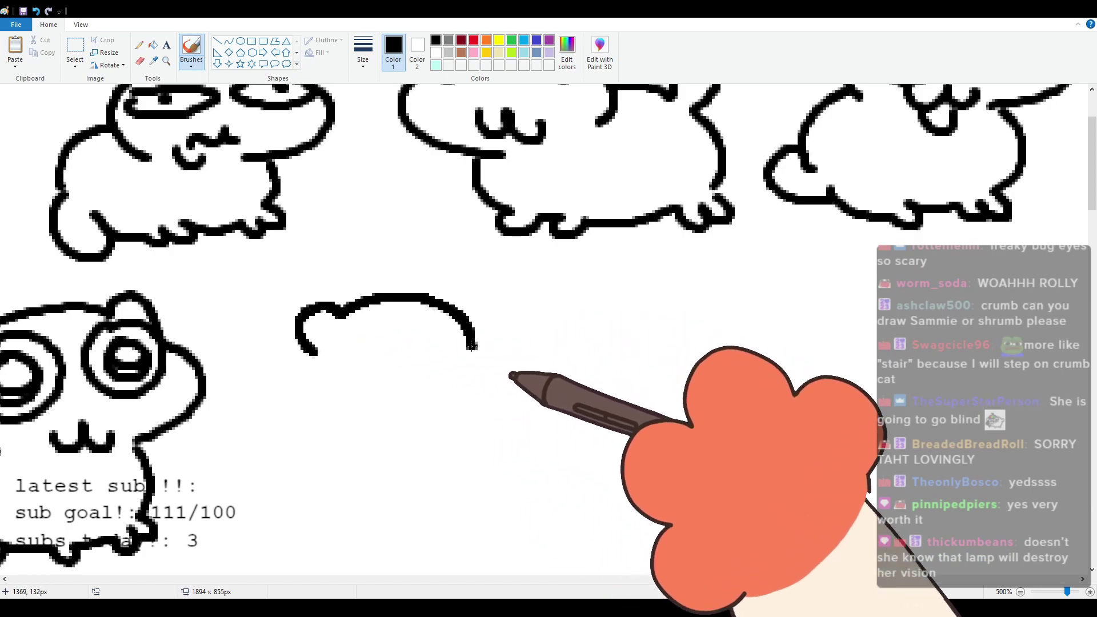
left_click_drag(398, 392, 432, 372)
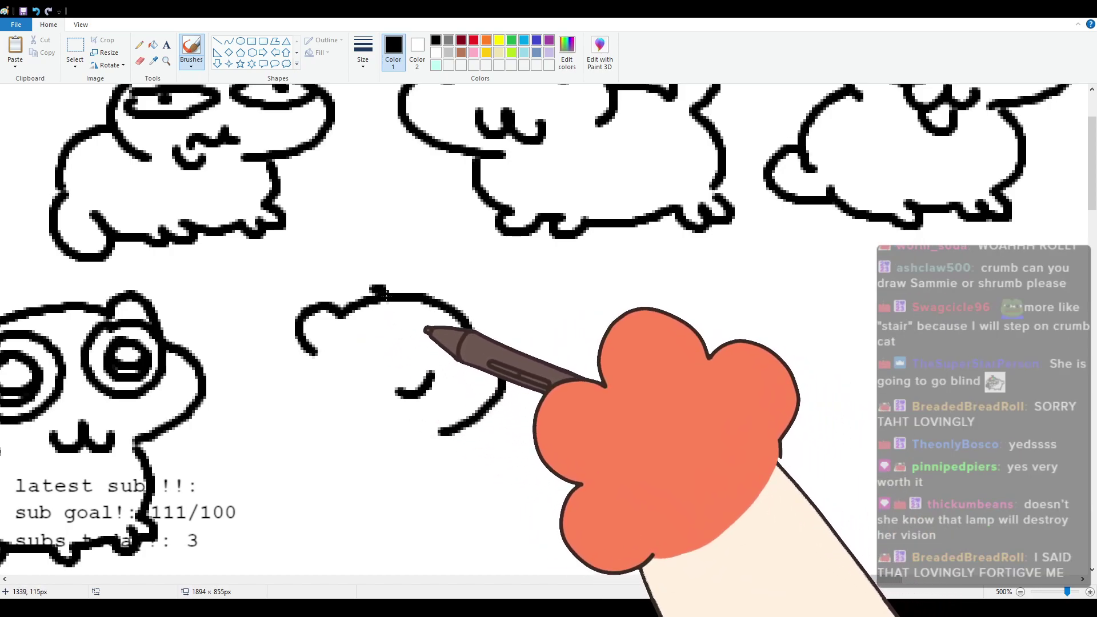
left_click_drag(404, 421, 425, 420)
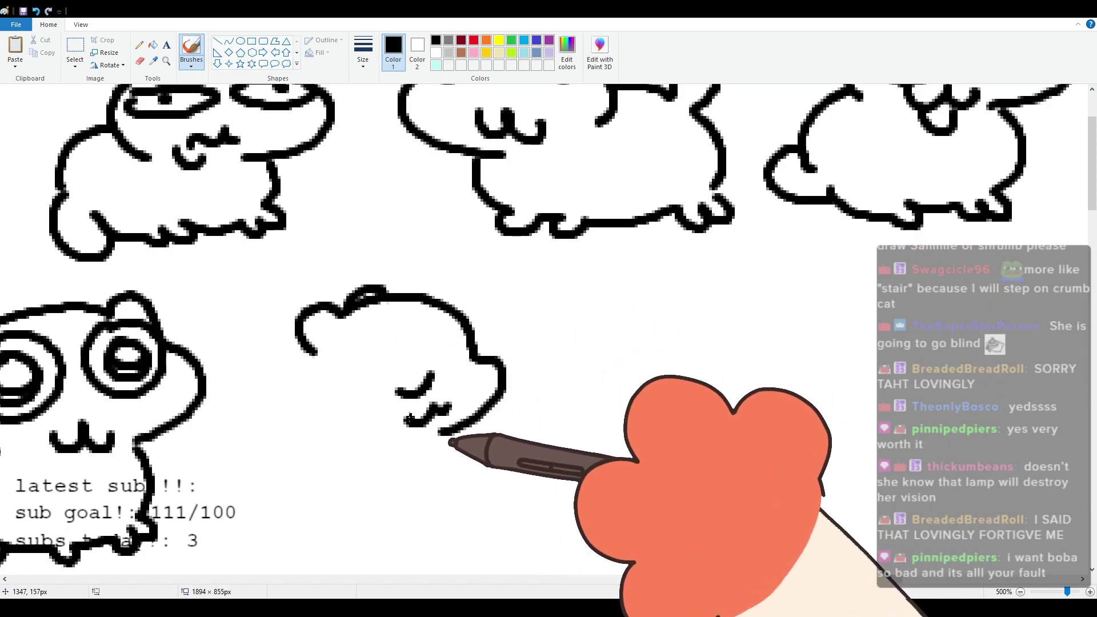
left_click_drag(409, 421, 396, 433)
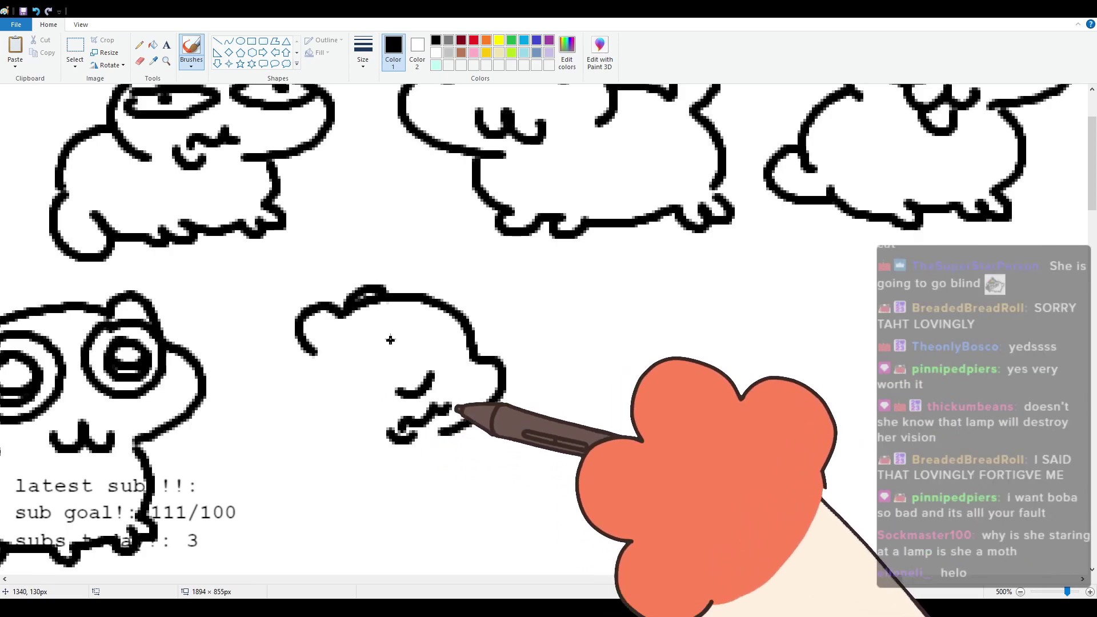
Step: Complete the eleventh cat with a left cheek, an upright plump body, a small arm, rounded tail and tiny feet
mouse_move(313, 353)
left_mouse_down()
mouse_move(301, 410)
mouse_move(347, 440)
mouse_move(357, 467)
mouse_move(339, 488)
mouse_move(379, 488)
left_mouse_up()
left_click_drag(454, 435, 493, 487)
mouse_move(344, 442)
left_mouse_down()
mouse_move(345, 484)
mouse_move(307, 504)
mouse_move(398, 553)
mouse_move(406, 571)
mouse_move(493, 510)
left_mouse_up()
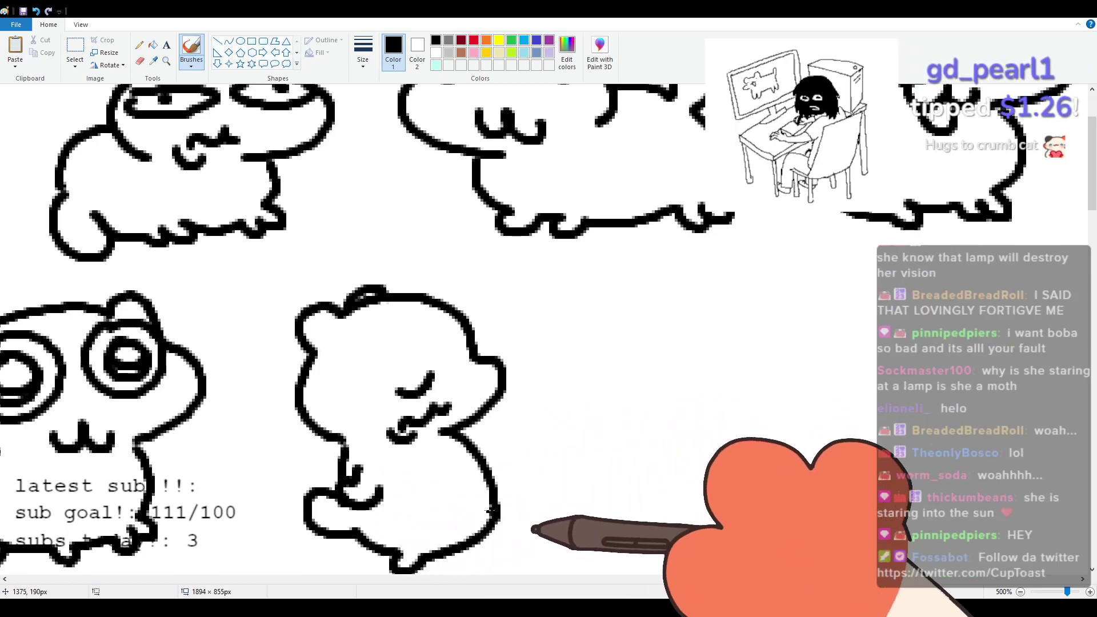
scroll(400, 457, "down", 2)
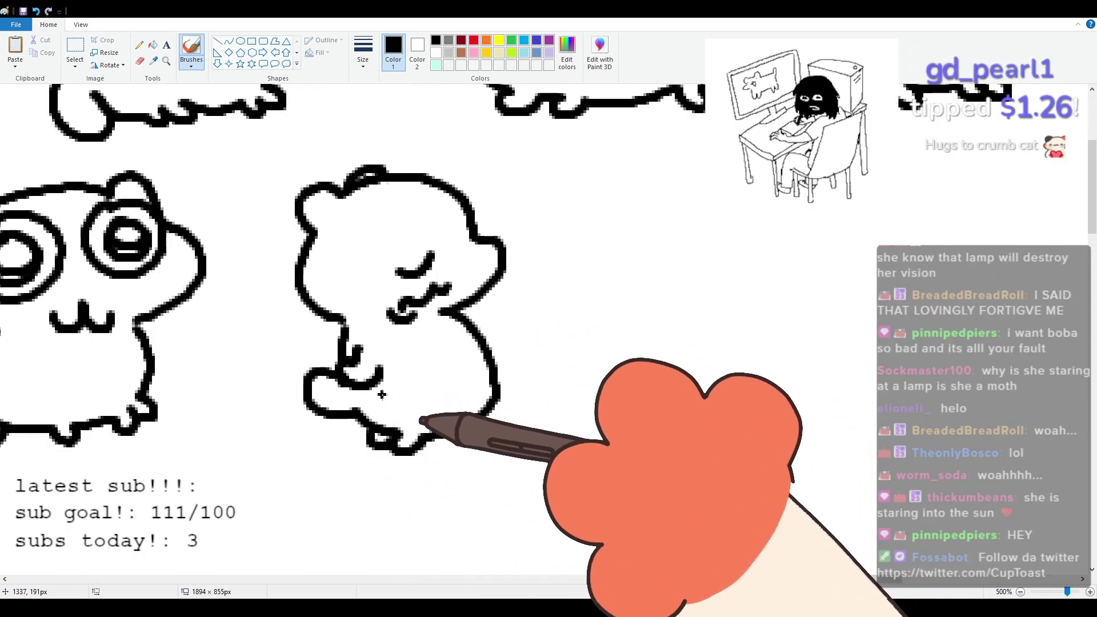
Step: Draw a hand with spread fingers and, behind it, the row's twelfth cat head with rounded ears and an open mouth biting the fingers
scroll(753, 571, "right", 3)
scroll(743, 526, "up", 2)
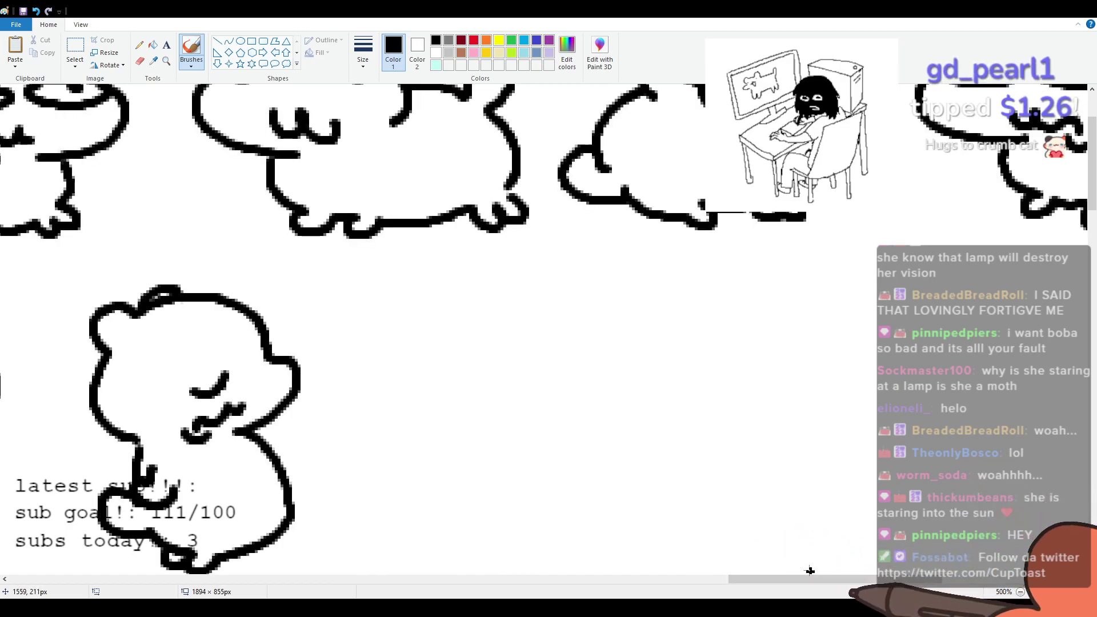
scroll(769, 573, "right", 1)
scroll(480, 435, "down", 2)
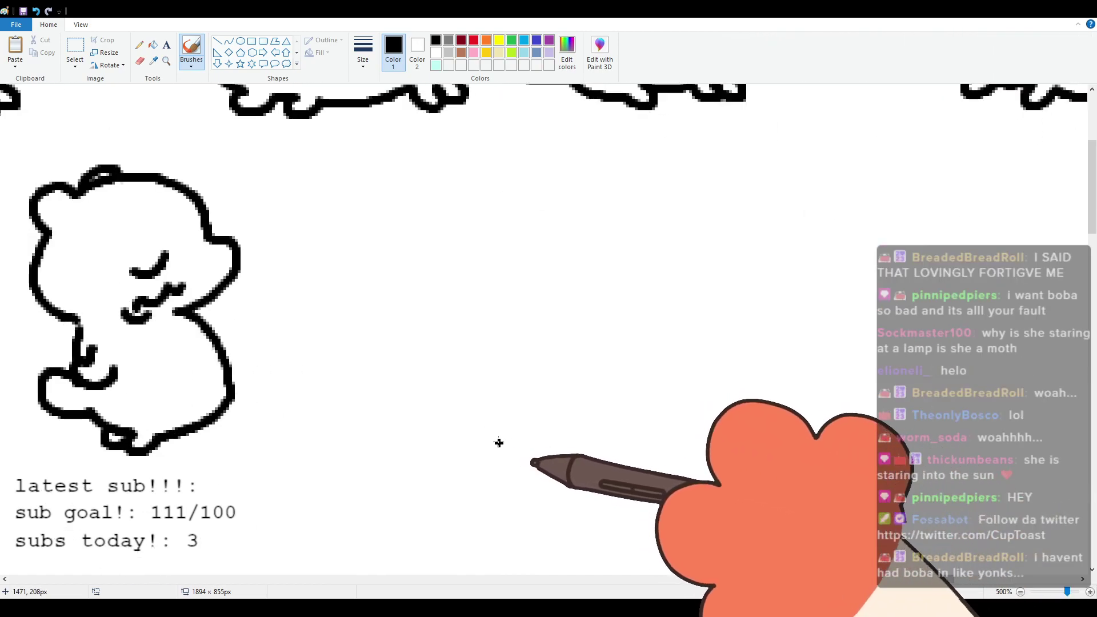
scroll(492, 436, "up", 2)
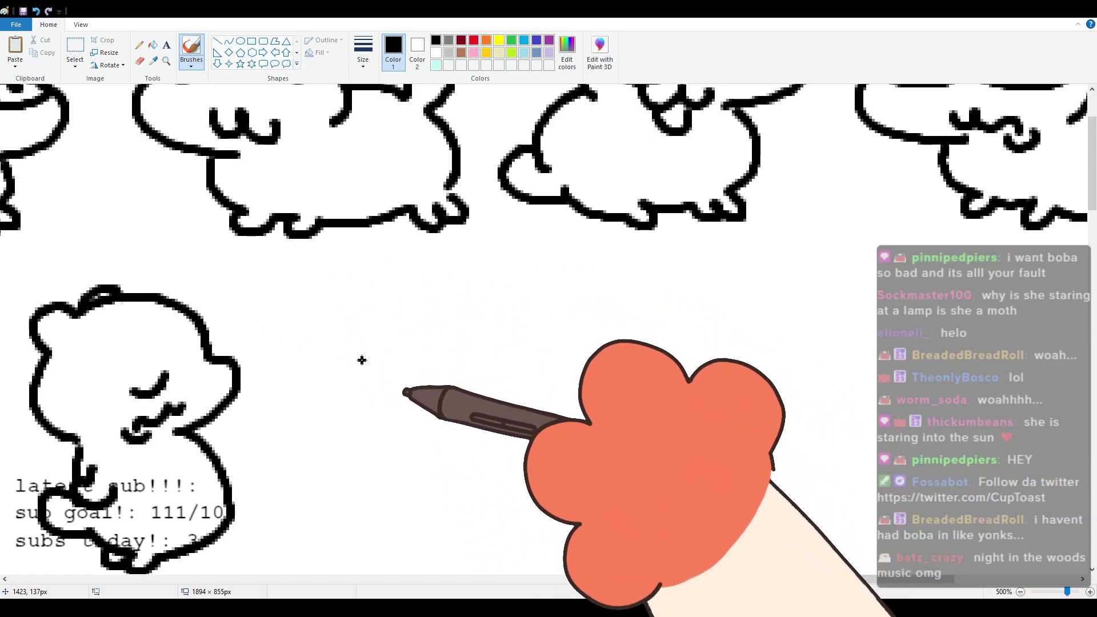
mouse_move(394, 440)
left_mouse_down()
mouse_move(377, 469)
mouse_move(417, 485)
mouse_move(343, 403)
left_mouse_up()
key("ctrl+z")
mouse_move(403, 448)
left_mouse_down()
mouse_move(352, 383)
mouse_move(424, 405)
mouse_move(425, 360)
mouse_move(442, 368)
mouse_move(451, 401)
mouse_move(485, 360)
mouse_move(481, 399)
mouse_move(539, 397)
mouse_move(499, 433)
mouse_move(486, 477)
left_mouse_up()
mouse_move(359, 341)
left_mouse_down()
mouse_move(360, 297)
mouse_move(471, 288)
mouse_move(496, 324)
left_mouse_up()
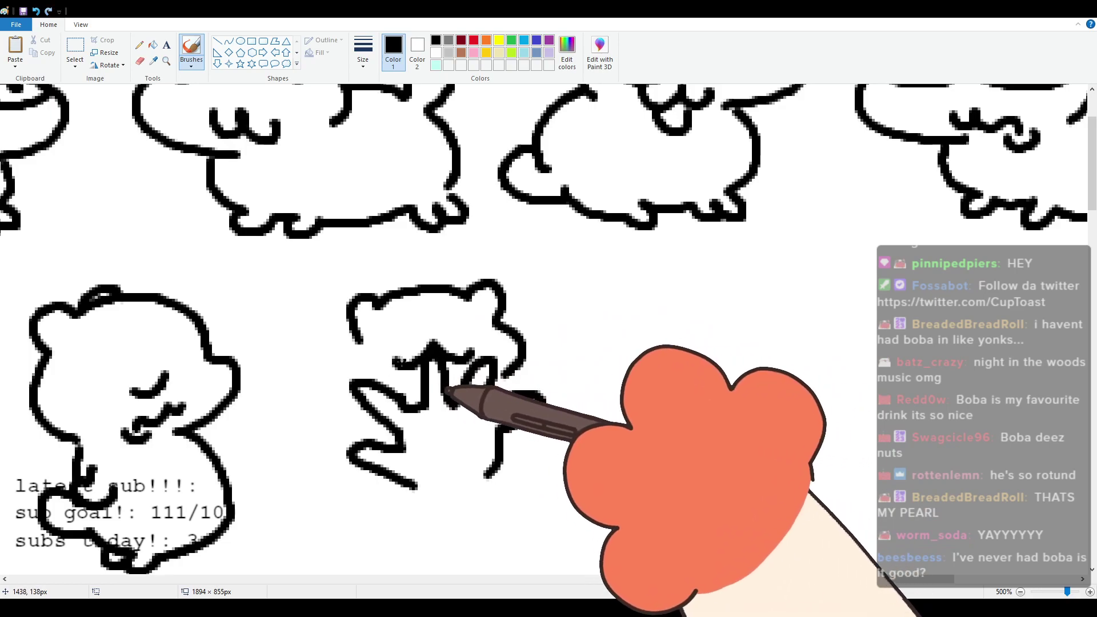
Step: Complete the twelfth cat with dot eyes, a left cheek, gripping paws and dangling legs around the hand, and extend the hand's wrist downward
left_click(475, 326)
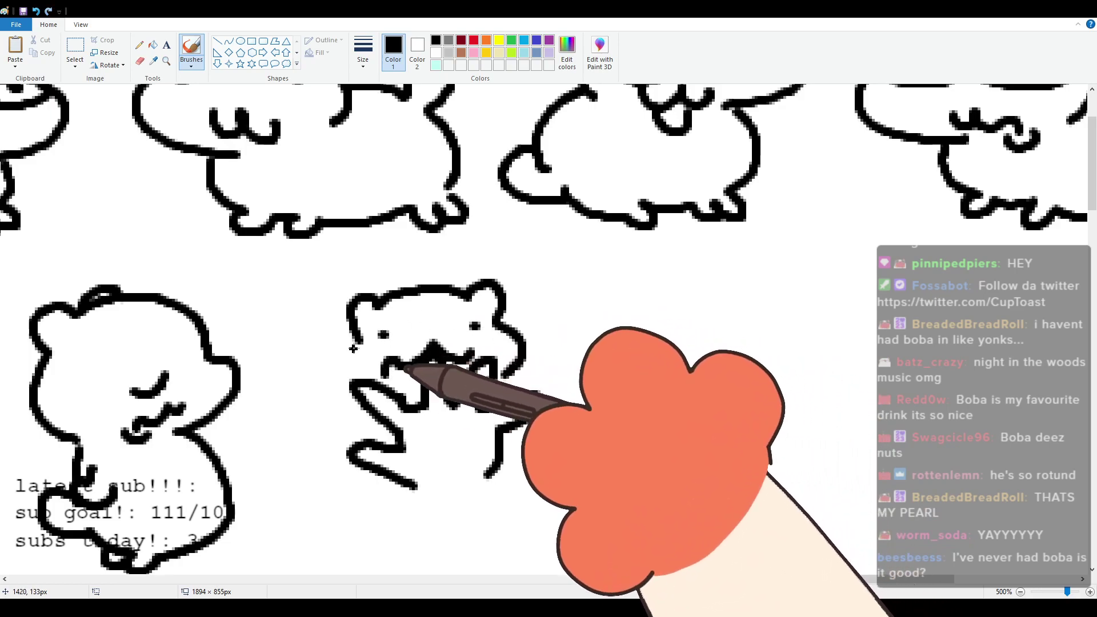
left_click_drag(357, 336, 357, 416)
left_click_drag(507, 375, 523, 394)
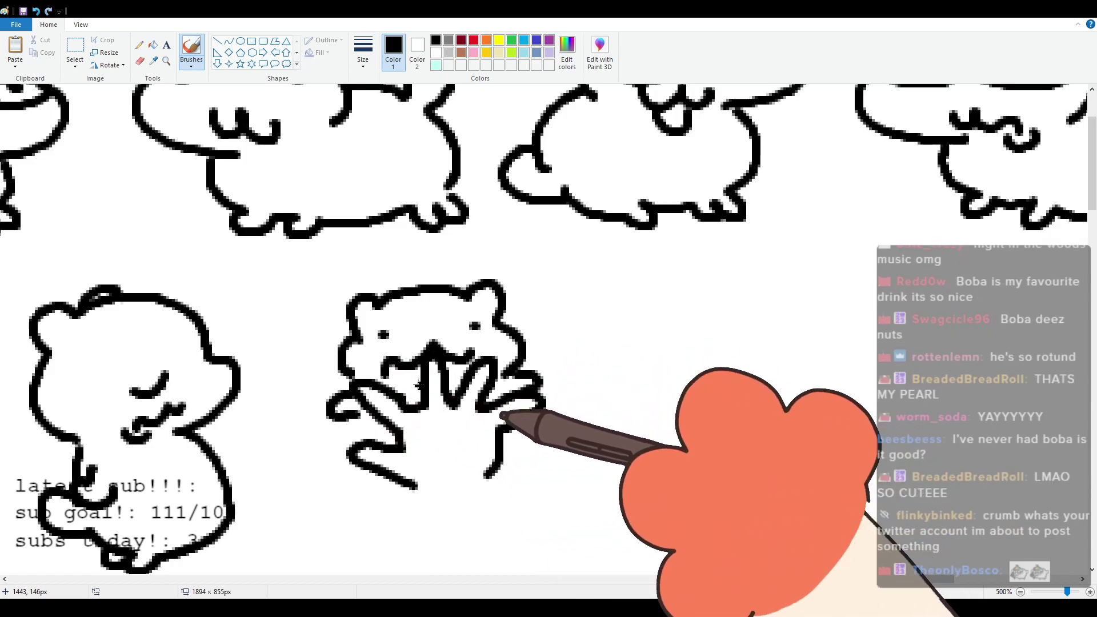
mouse_move(356, 426)
left_mouse_down()
mouse_move(351, 451)
mouse_move(399, 492)
mouse_move(449, 471)
mouse_move(411, 554)
left_mouse_up()
left_click_drag(484, 477, 513, 546)
left_click_drag(500, 485, 516, 429)
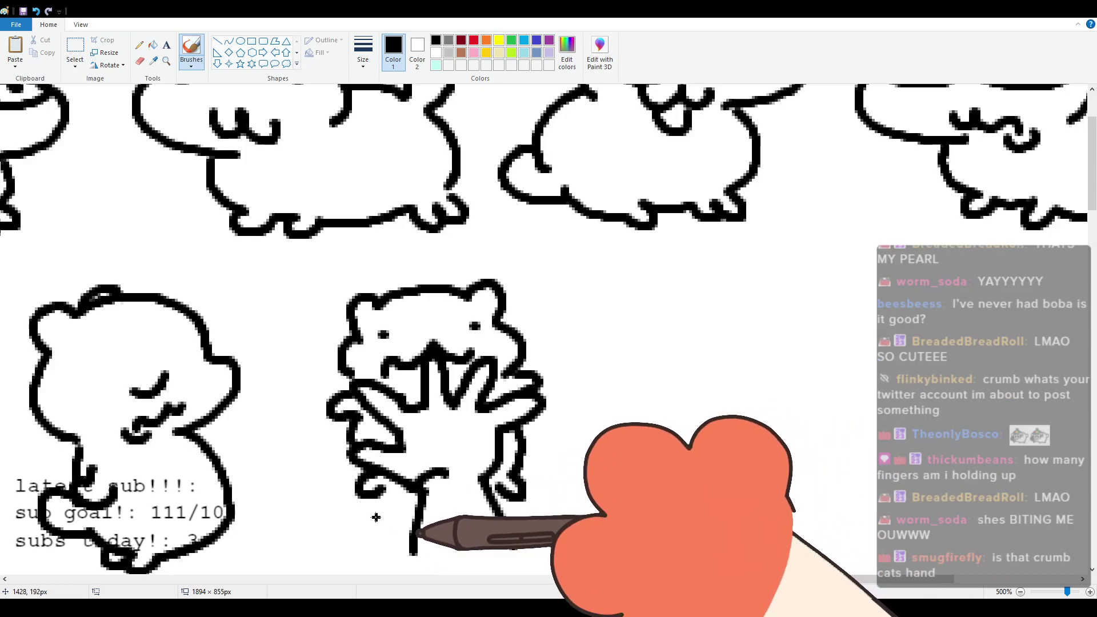
left_click_drag(749, 581, 856, 586)
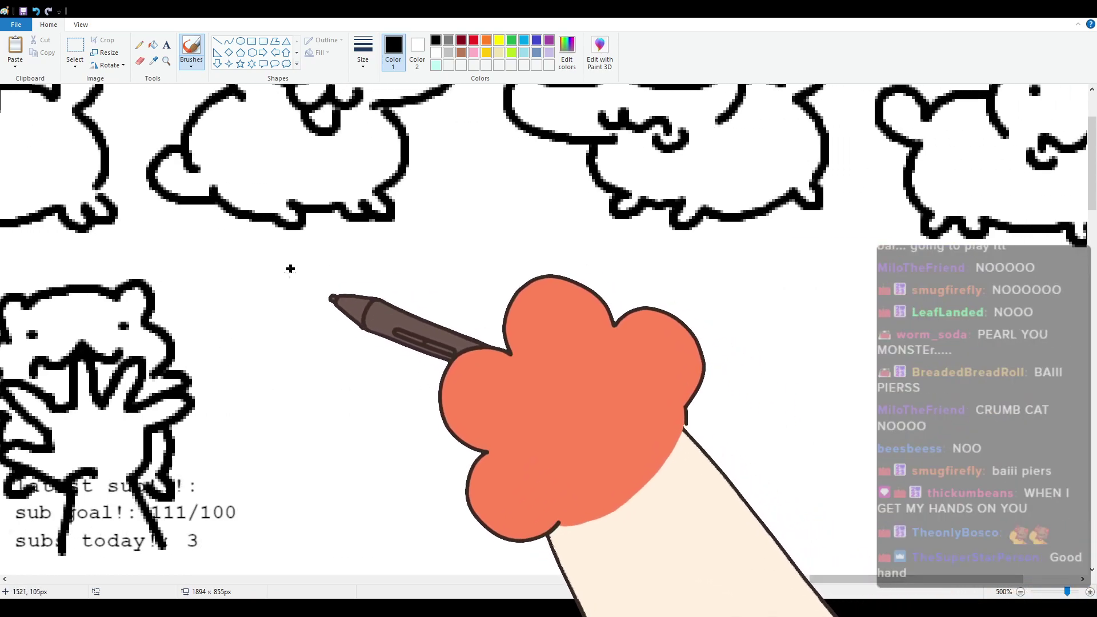
left_click_drag(328, 302, 332, 351)
key("ctrl+z")
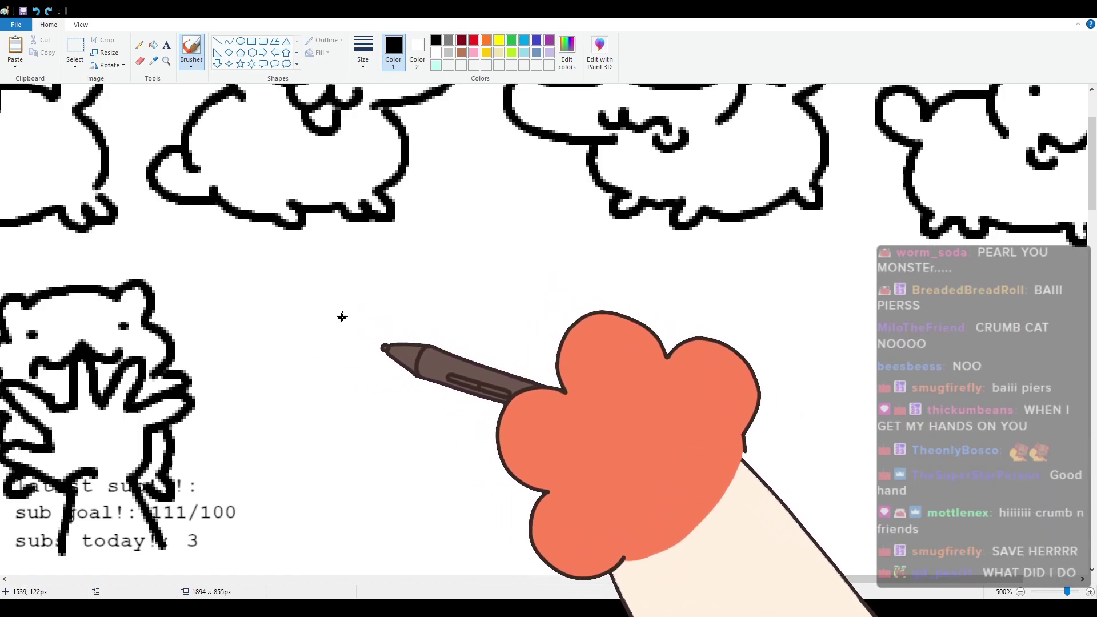
left_click_drag(326, 302, 330, 338)
key("ctrl+z")
left_click_drag(329, 296, 332, 327)
key("ctrl+z")
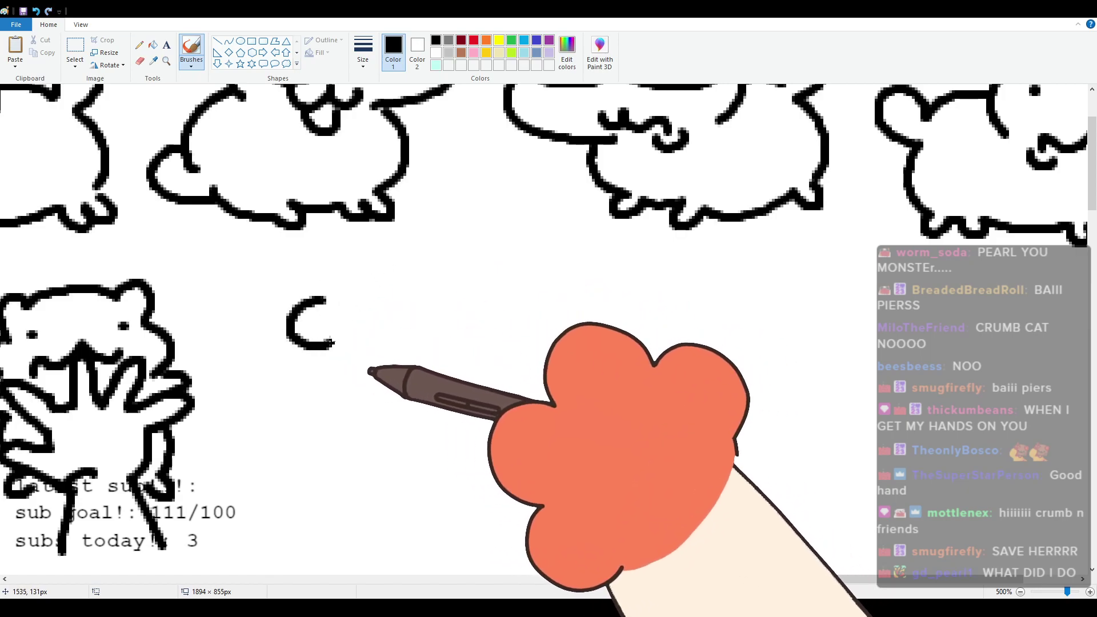
key("ctrl+z")
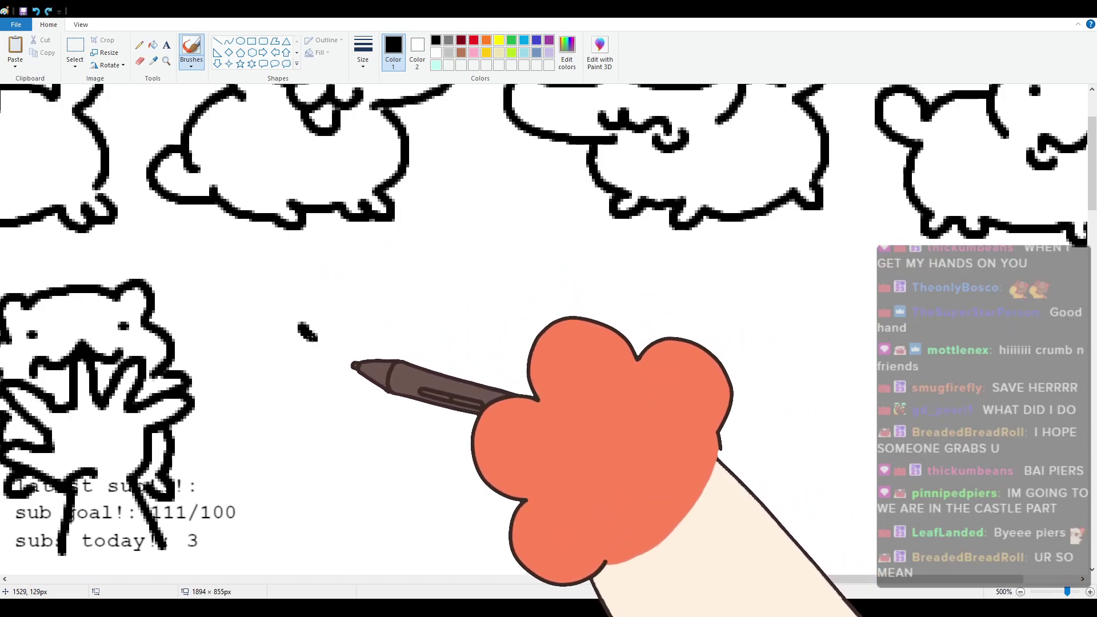
Step: Start the row's thirteenth cat with a tilted head, two rounded ears, a puffy right cheek and two dot eyes
left_click_drag(309, 336, 343, 301)
mouse_move(429, 283)
left_mouse_down()
mouse_move(441, 260)
mouse_move(473, 280)
left_mouse_up()
mouse_move(494, 316)
left_mouse_down()
mouse_move(449, 422)
mouse_move(427, 431)
left_mouse_up()
left_click(419, 311)
key("ctrl+z")
key("ctrl+z")
mouse_move(474, 299)
left_mouse_down()
mouse_move(513, 345)
mouse_move(433, 427)
left_mouse_up()
left_click(353, 366)
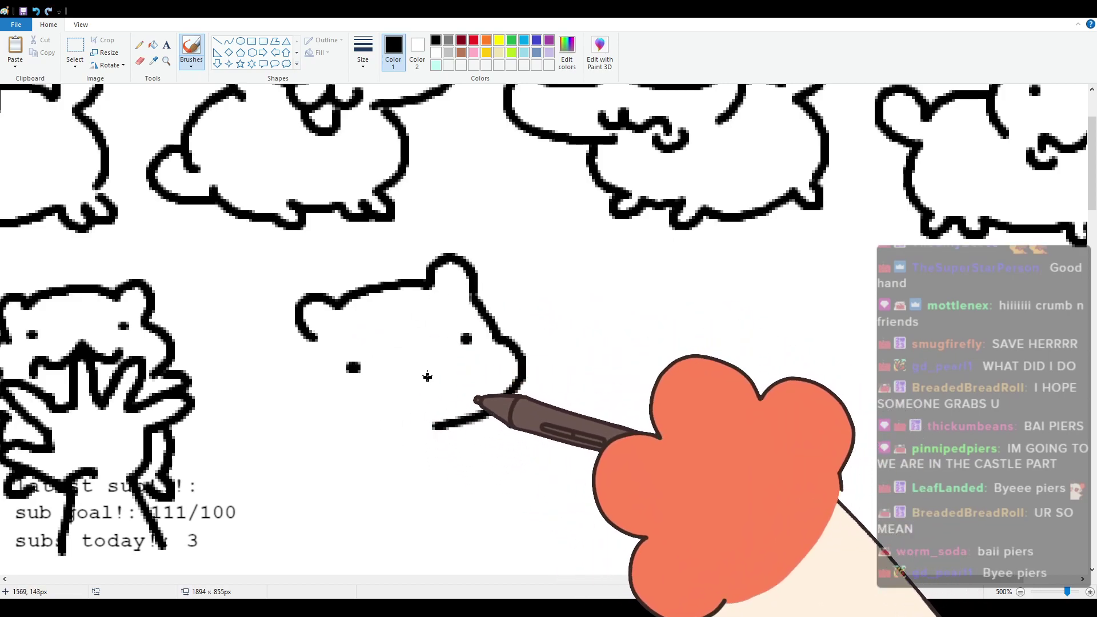
Step: Complete the thirteenth cat with a wavy open mouth, left cheek, rounded body curving behind the head, raised round tail and small feet
left_click_drag(374, 392, 451, 376)
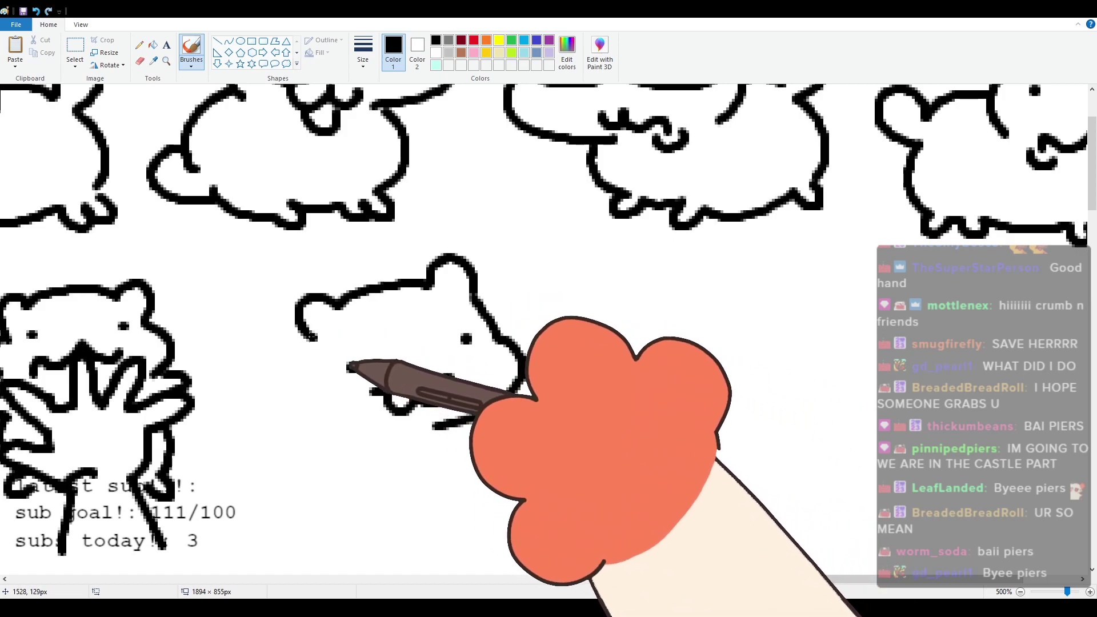
mouse_move(394, 283)
left_mouse_down()
mouse_move(294, 274)
mouse_move(259, 298)
mouse_move(332, 265)
mouse_move(256, 300)
mouse_move(221, 265)
mouse_move(234, 323)
mouse_move(247, 316)
mouse_move(287, 431)
left_mouse_up()
key("ctrl+z")
key("ctrl+z")
mouse_move(247, 319)
left_mouse_down()
mouse_move(253, 436)
mouse_move(276, 428)
mouse_move(320, 463)
mouse_move(374, 475)
mouse_move(459, 460)
left_mouse_up()
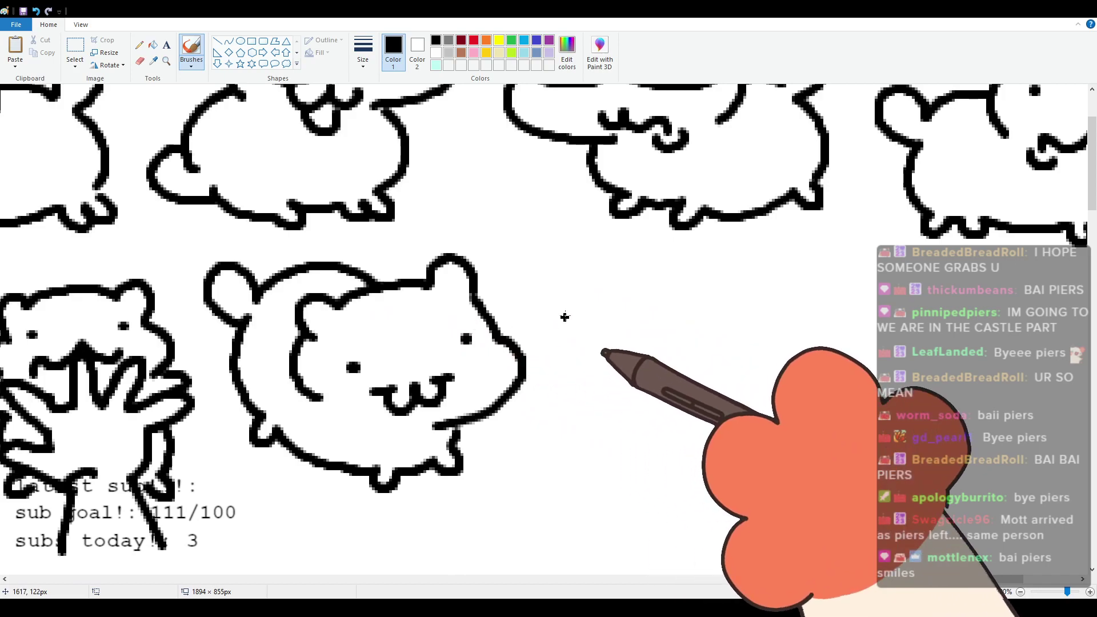
scroll(559, 323, "up", 3)
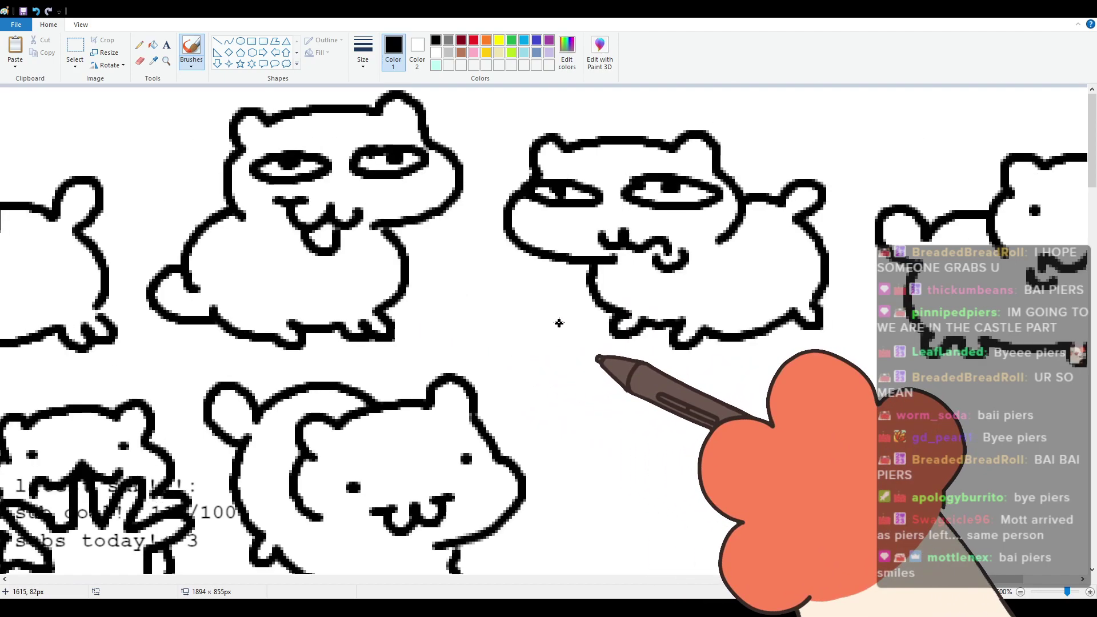
scroll(559, 323, "down", 3)
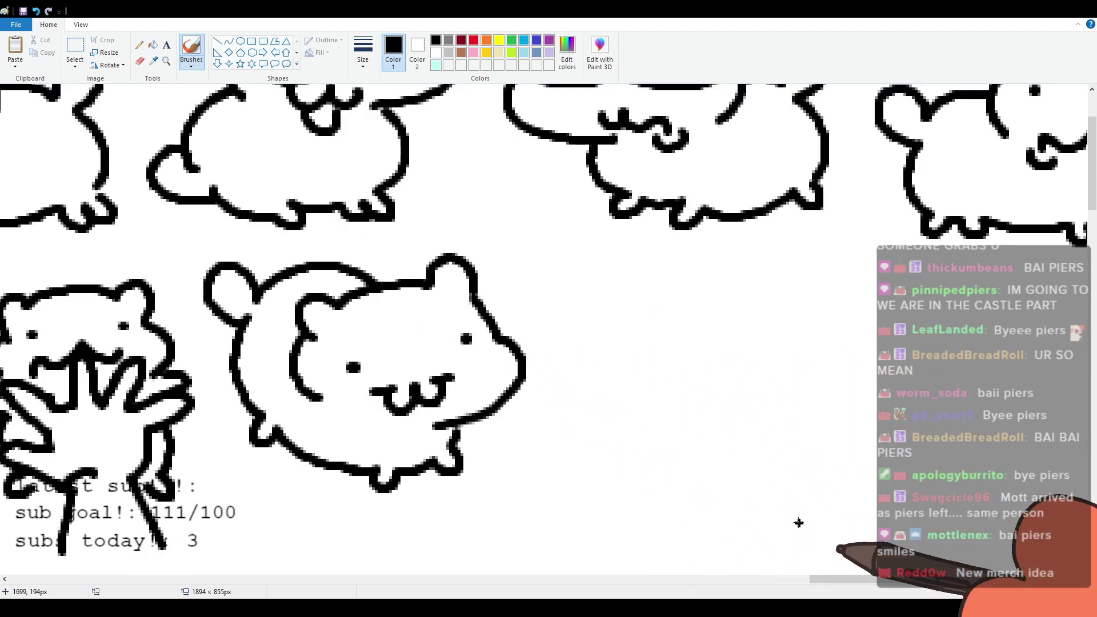
Step: Outline the row's fourteenth cat head beside it with two rounded ears and a puffy left cheek running into the chin
left_click_drag(845, 581, 900, 582)
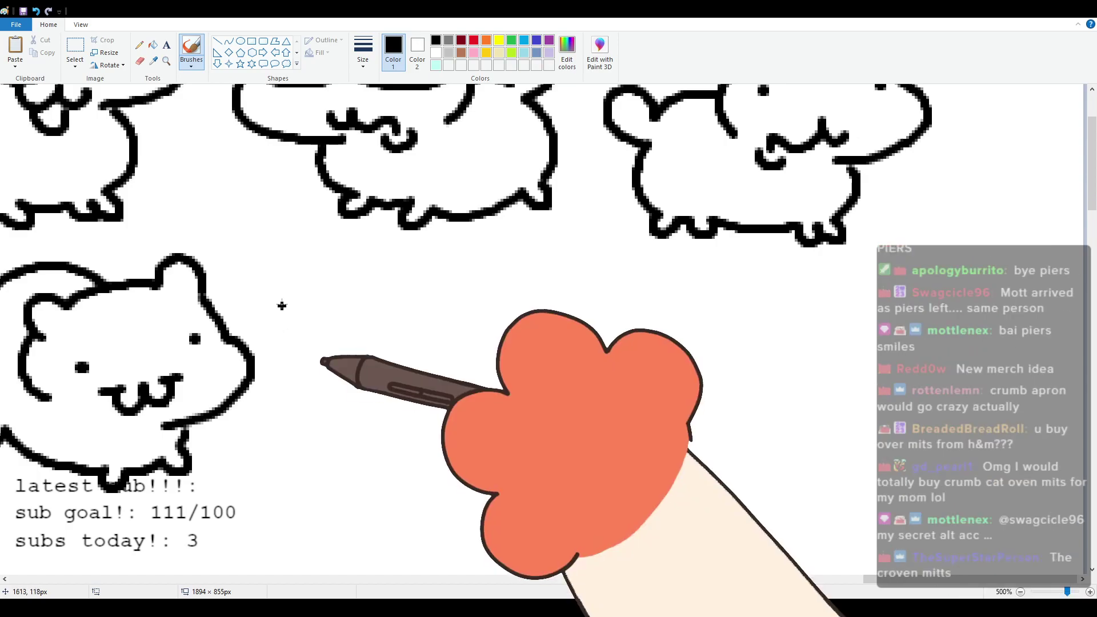
mouse_move(343, 336)
left_mouse_down()
mouse_move(358, 291)
mouse_move(370, 301)
mouse_move(443, 285)
mouse_move(480, 293)
left_mouse_up()
key("ctrl+z")
mouse_move(346, 329)
left_mouse_down()
mouse_move(380, 298)
mouse_move(412, 289)
mouse_move(532, 284)
mouse_move(536, 327)
left_mouse_up()
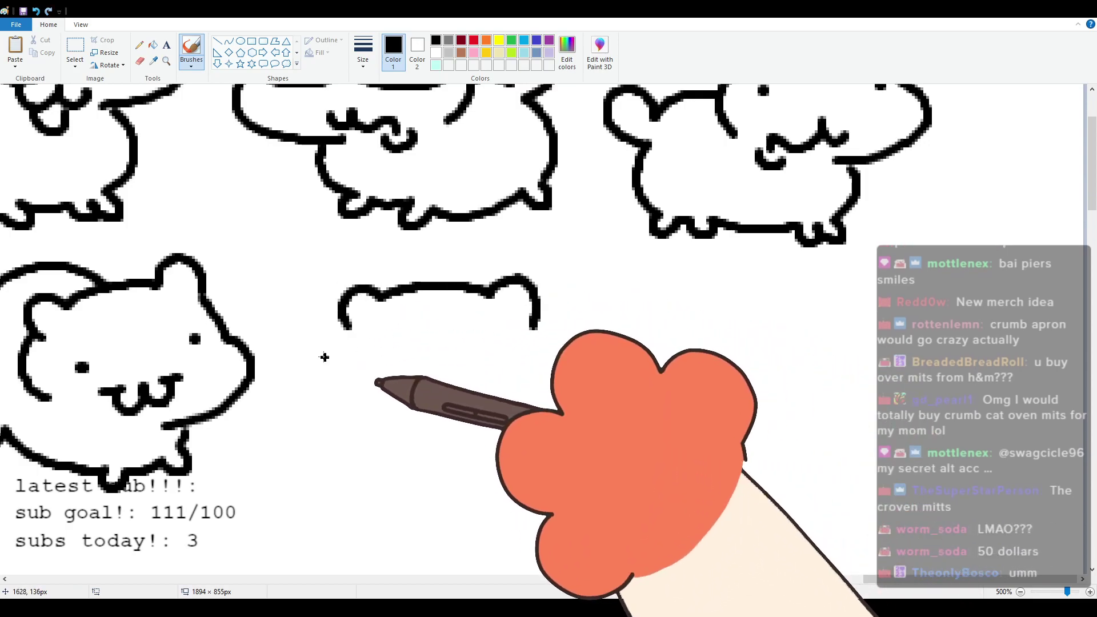
mouse_move(343, 327)
left_mouse_down()
mouse_move(323, 402)
mouse_move(419, 428)
left_mouse_up()
key("ctrl+z")
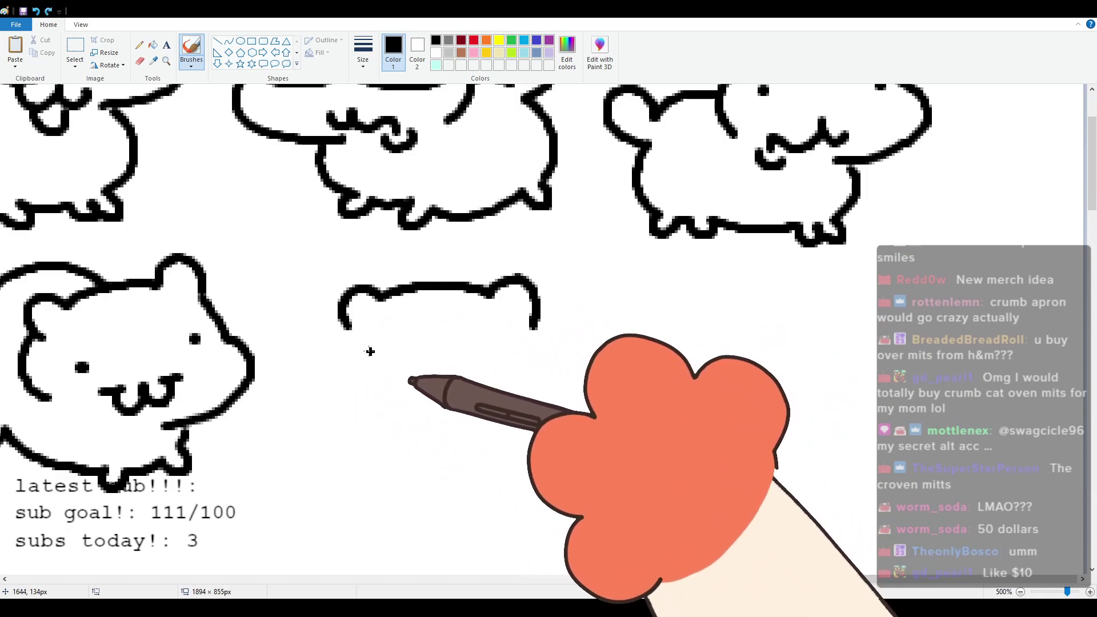
mouse_move(343, 330)
left_mouse_down()
mouse_move(325, 377)
mouse_move(441, 421)
left_mouse_up()
key("ctrl+z")
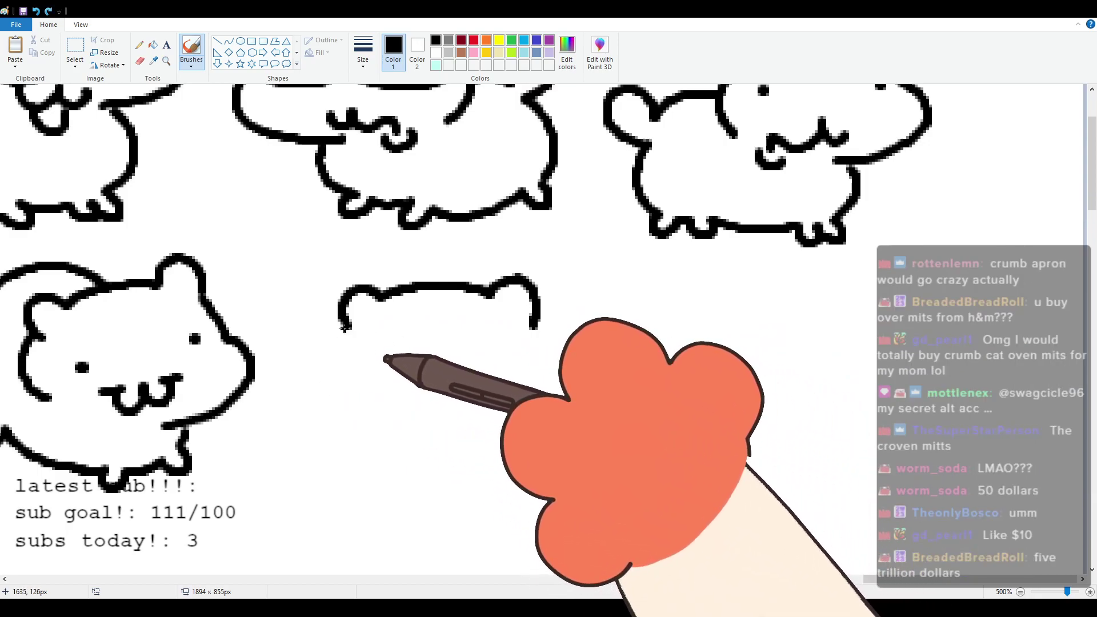
mouse_move(343, 331)
left_mouse_down()
mouse_move(333, 383)
mouse_move(424, 401)
left_mouse_up()
key("ctrl+z")
mouse_move(343, 330)
left_mouse_down()
mouse_move(358, 406)
mouse_move(468, 417)
left_mouse_up()
key("ctrl+z")
mouse_move(342, 331)
left_mouse_down()
mouse_move(326, 364)
mouse_move(396, 413)
mouse_move(468, 415)
left_mouse_up()
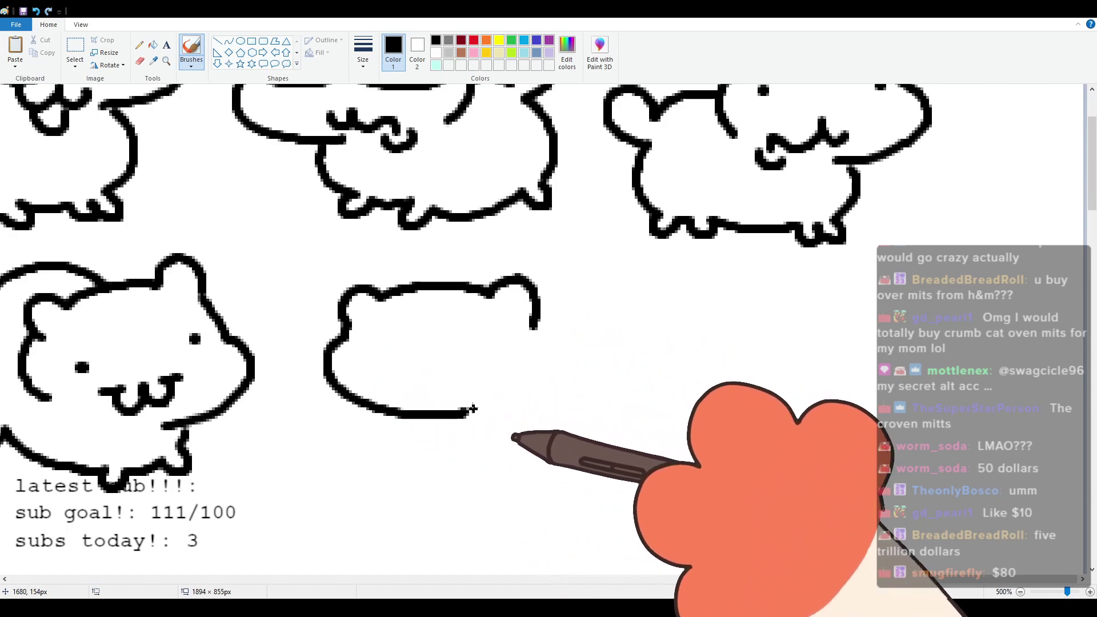
Step: Complete the fourteenth cat with dot eyes, a small wavy mouth, a plump body, short feet and a raised rounded tail
left_click(372, 336)
left_click(492, 336)
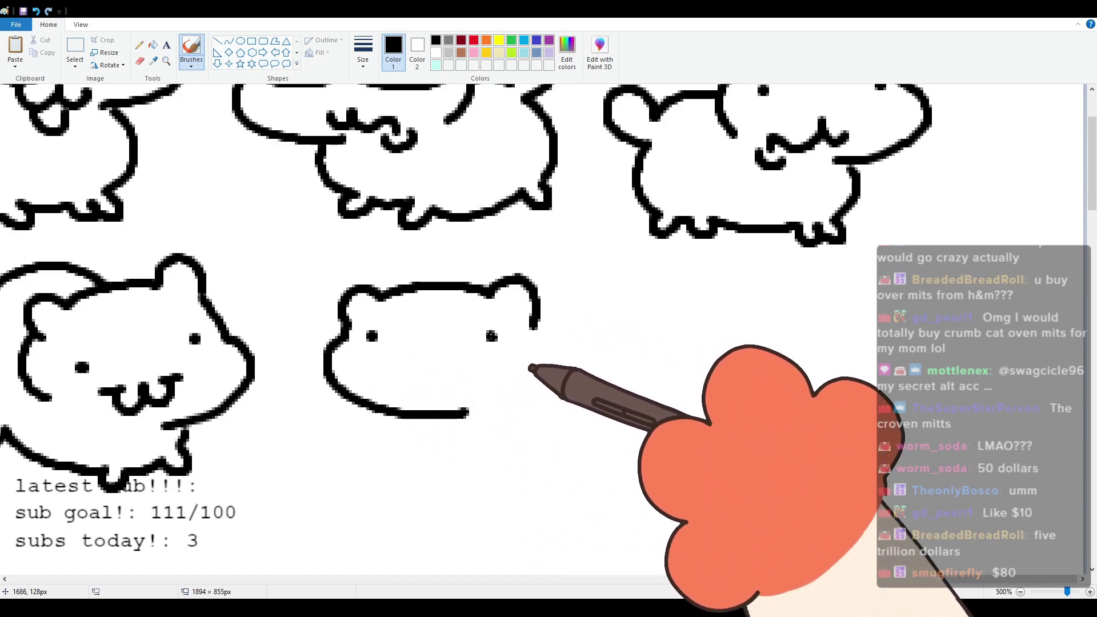
mouse_move(413, 372)
left_mouse_down()
mouse_move(443, 373)
mouse_move(483, 396)
left_mouse_up()
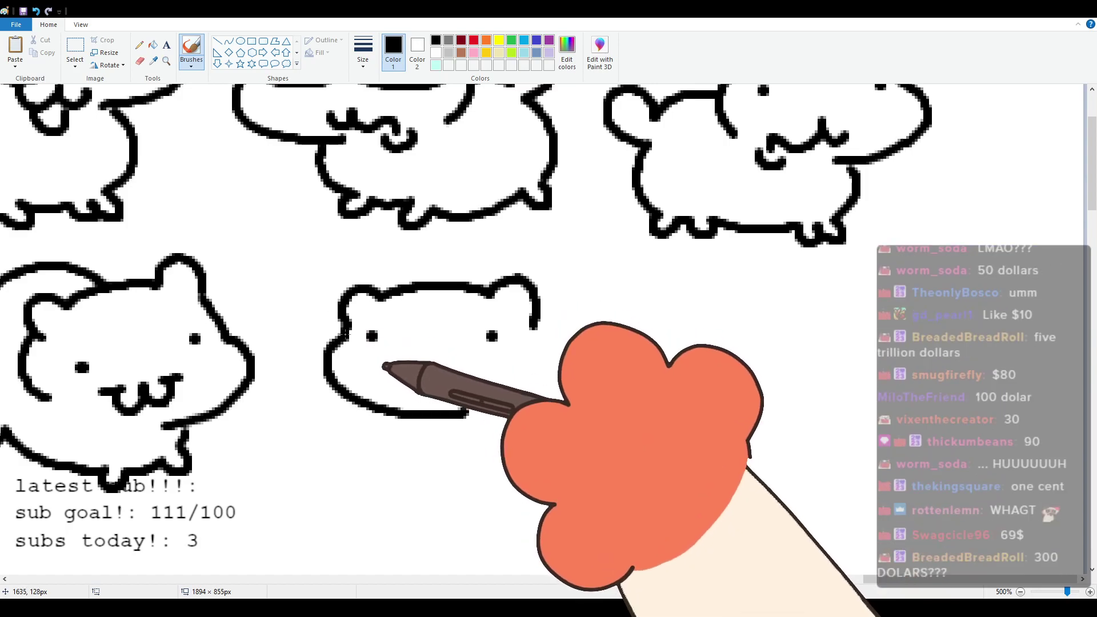
mouse_move(404, 419)
left_mouse_down()
mouse_move(462, 468)
mouse_move(437, 455)
mouse_move(475, 472)
mouse_move(514, 460)
mouse_move(524, 477)
mouse_move(628, 431)
left_mouse_up()
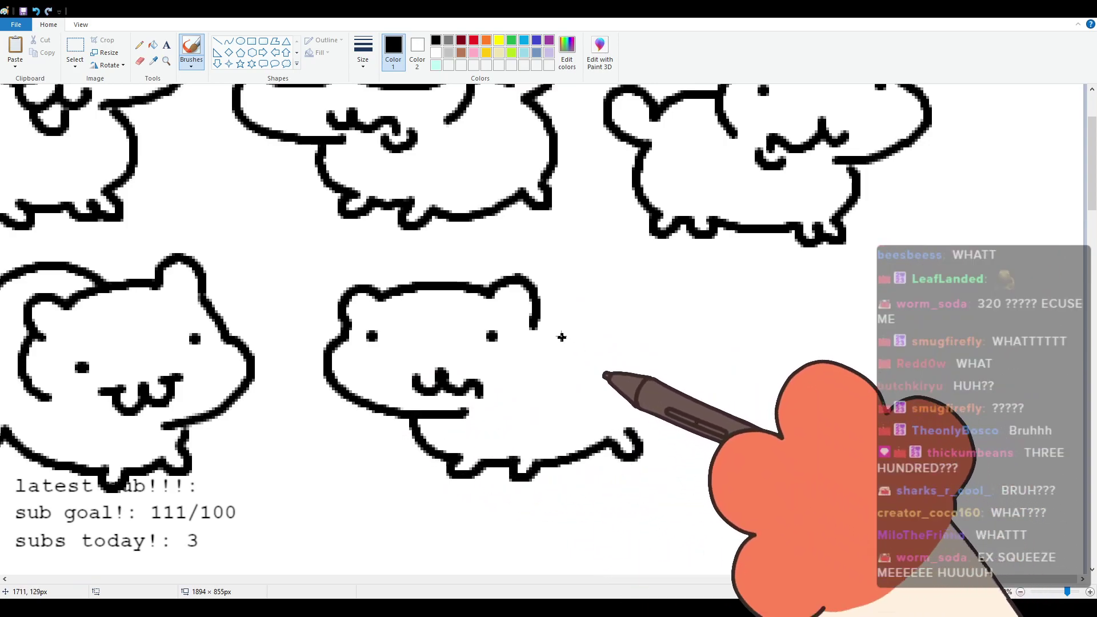
mouse_move(535, 318)
left_mouse_down()
mouse_move(584, 314)
mouse_move(612, 286)
mouse_move(603, 334)
mouse_move(632, 404)
mouse_move(622, 428)
left_mouse_up()
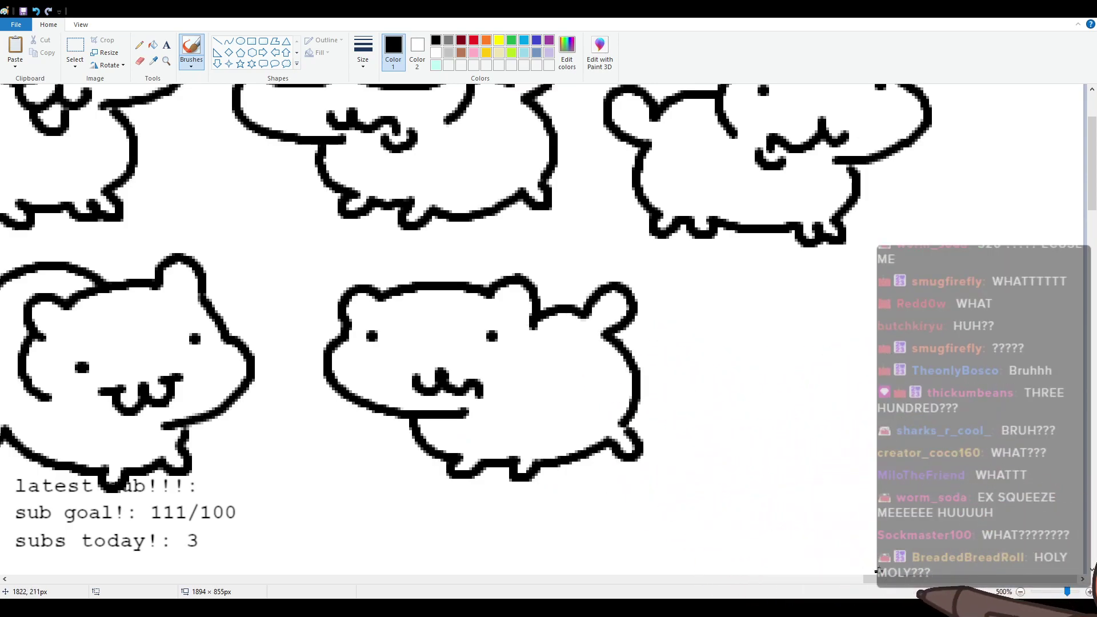
Step: Start the row's fifteenth cat in side view with rounded ears, one oval eye, a small wavy mouth and outstretched arms
left_click_drag(897, 580, 903, 580)
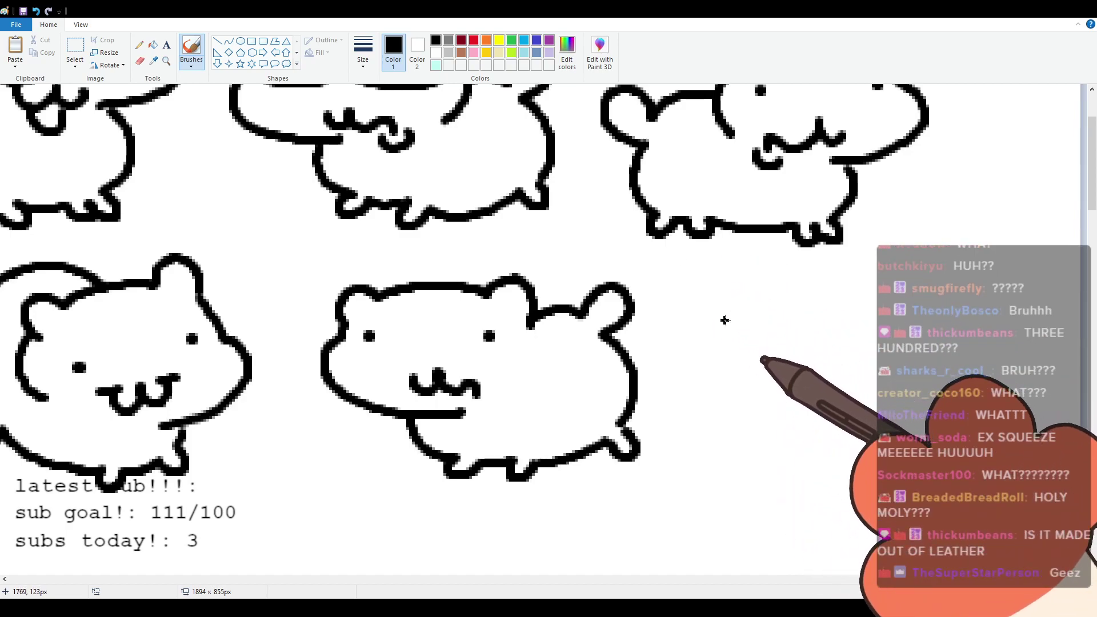
left_click_drag(756, 308, 851, 329)
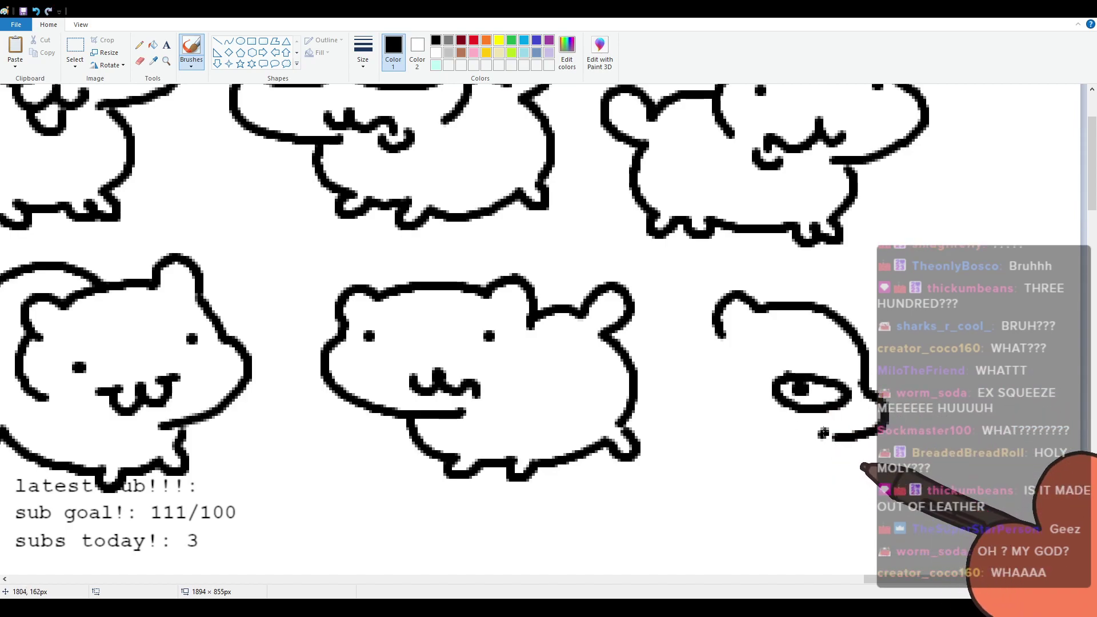
left_click_drag(782, 438, 802, 445)
left_click_drag(721, 335, 712, 424)
left_click_drag(758, 294, 787, 298)
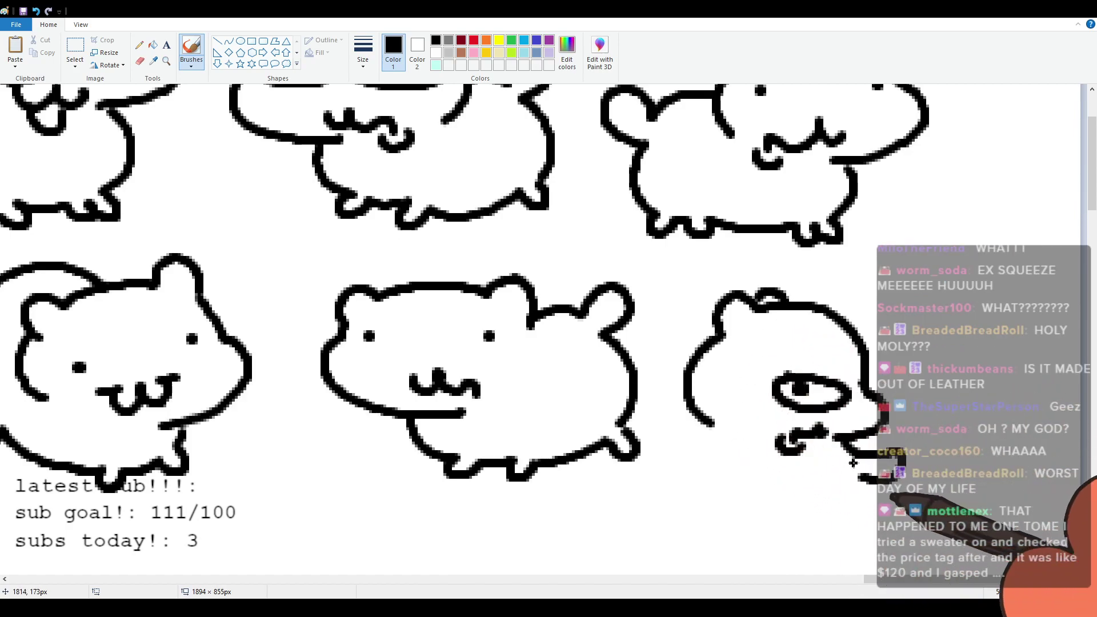
key("ctrl+z")
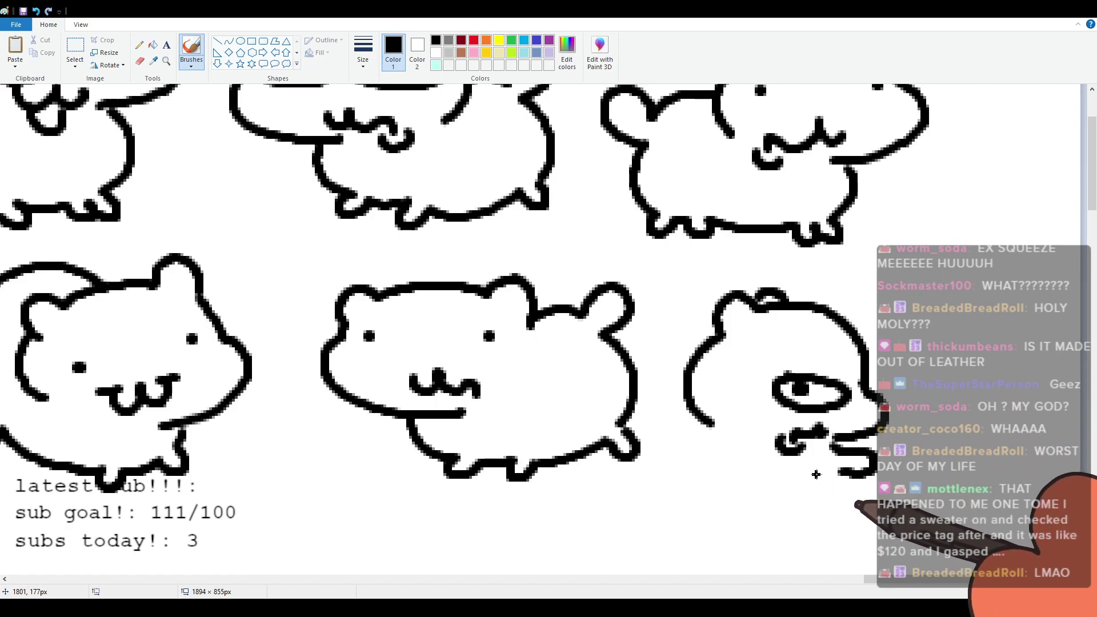
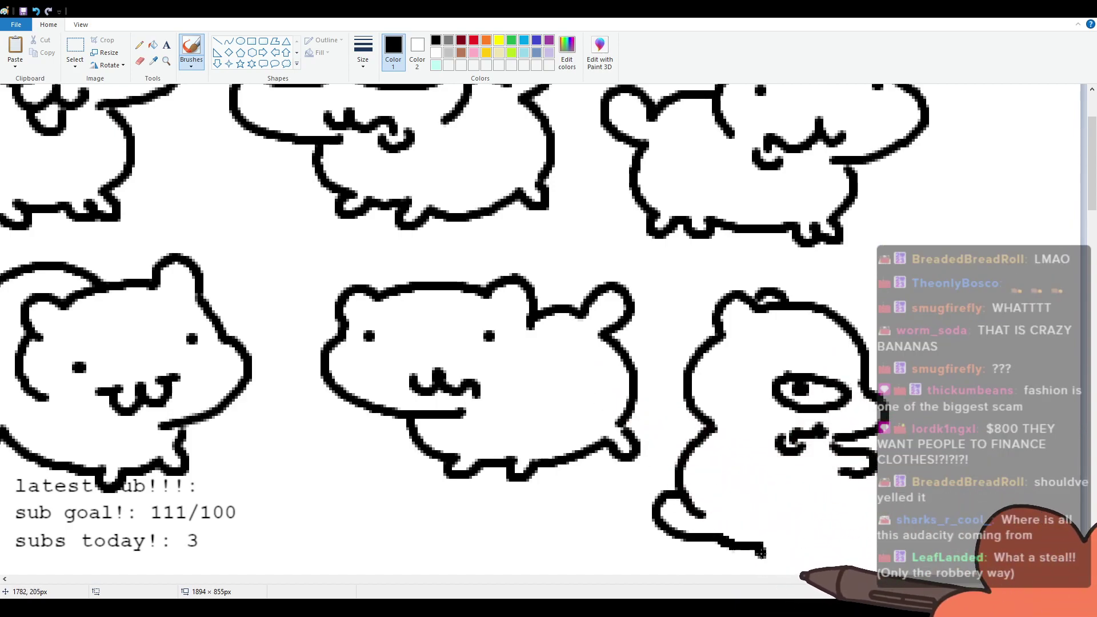
Step: Finish the fifteenth cat's upright body and feet, and draw a long-sleeved top with a bow at its collar in the cat's paws
left_click_drag(838, 480, 784, 543)
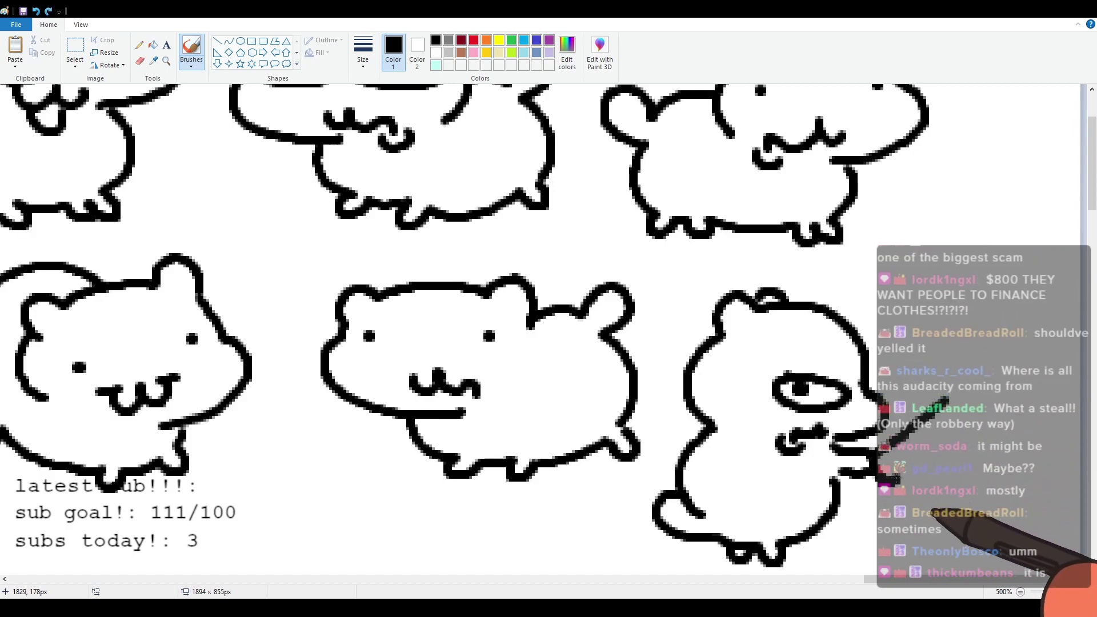
left_click_drag(891, 479, 951, 447)
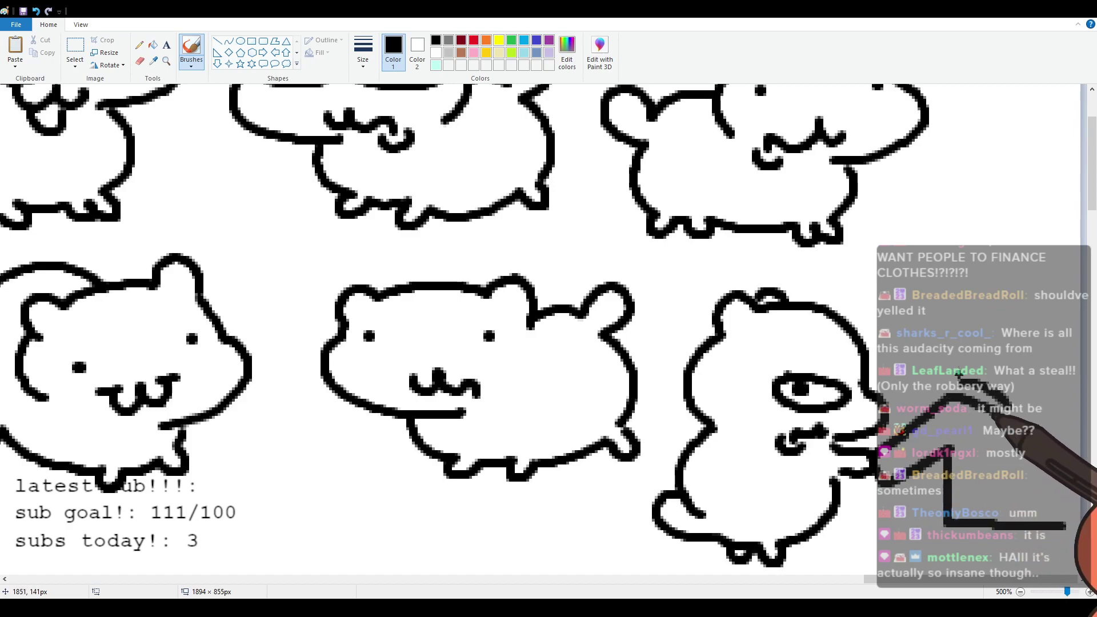
left_click_drag(1063, 377, 1023, 402)
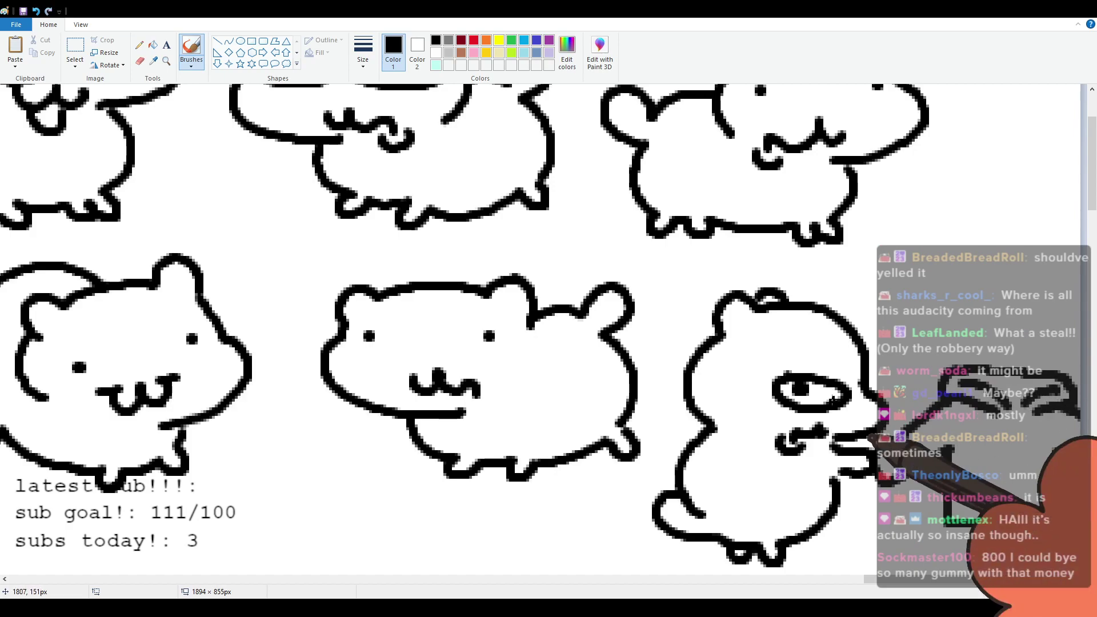
Step: Bring the blank space at the start of the next row, below the existing cats, into view
scroll(833, 401, "down", 1)
scroll(993, 352, "up", 2)
scroll(1006, 343, "down", 1)
scroll(1016, 220, "down", 2)
left_click_drag(1093, 204, 1093, 231)
left_click_drag(951, 578, 91, 483)
mouse_move(146, 327)
left_mouse_down()
mouse_move(106, 383)
mouse_move(139, 355)
mouse_move(144, 330)
mouse_move(179, 323)
mouse_move(215, 329)
mouse_move(232, 379)
mouse_move(182, 343)
mouse_move(102, 355)
left_mouse_up()
left_click_drag(180, 328, 217, 352)
mouse_move(141, 392)
left_mouse_down()
mouse_move(154, 446)
mouse_move(206, 497)
left_mouse_up()
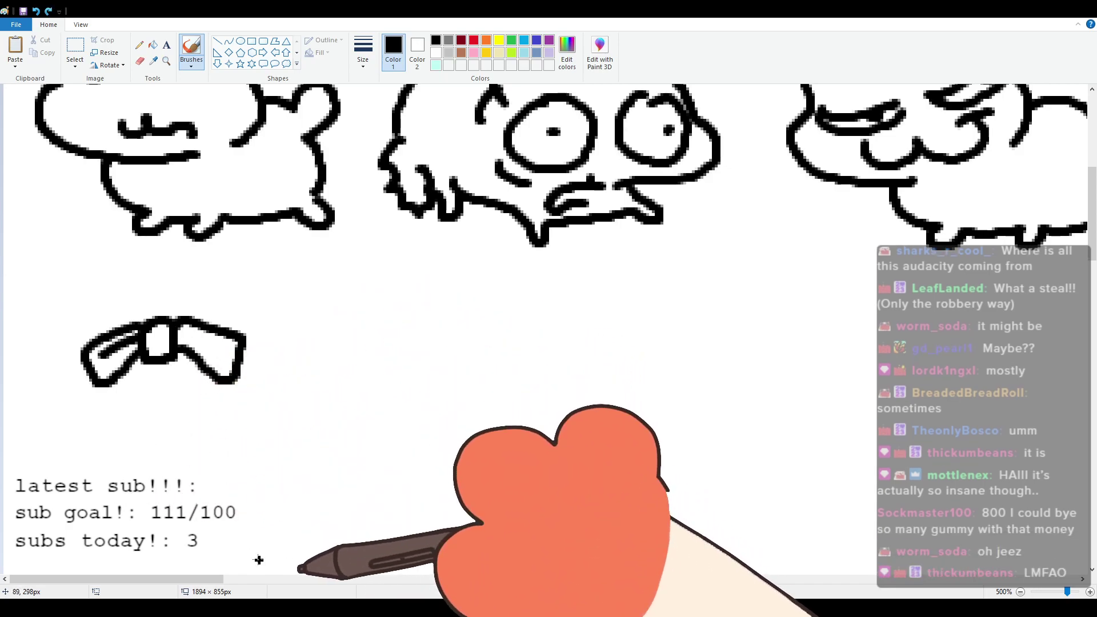
key("ctrl+z")
key("ctrl+z")
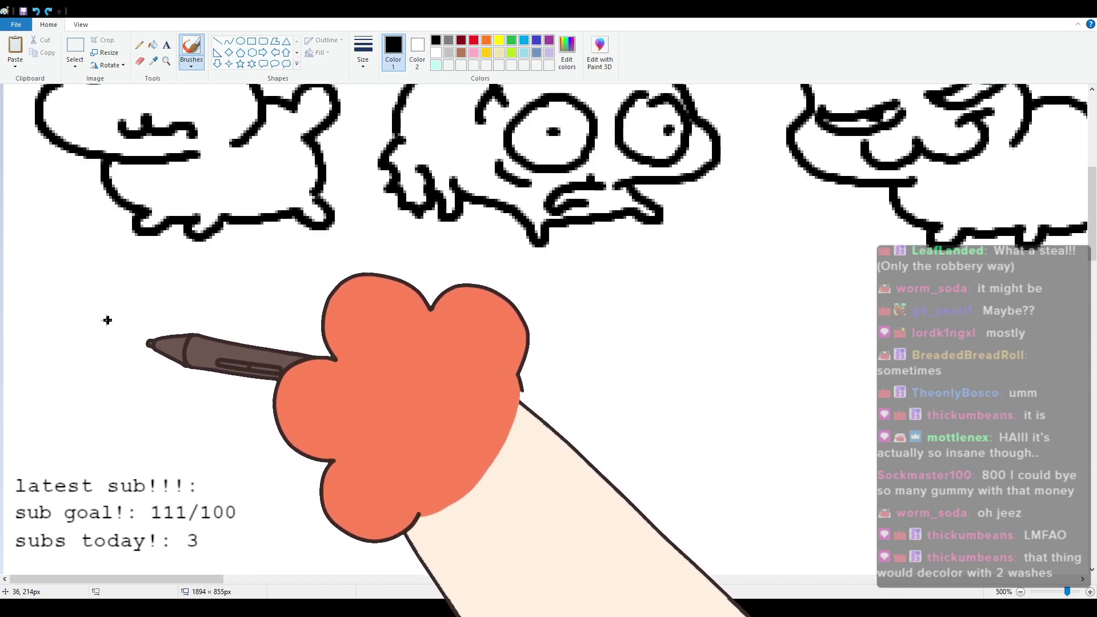
key("ctrl+z")
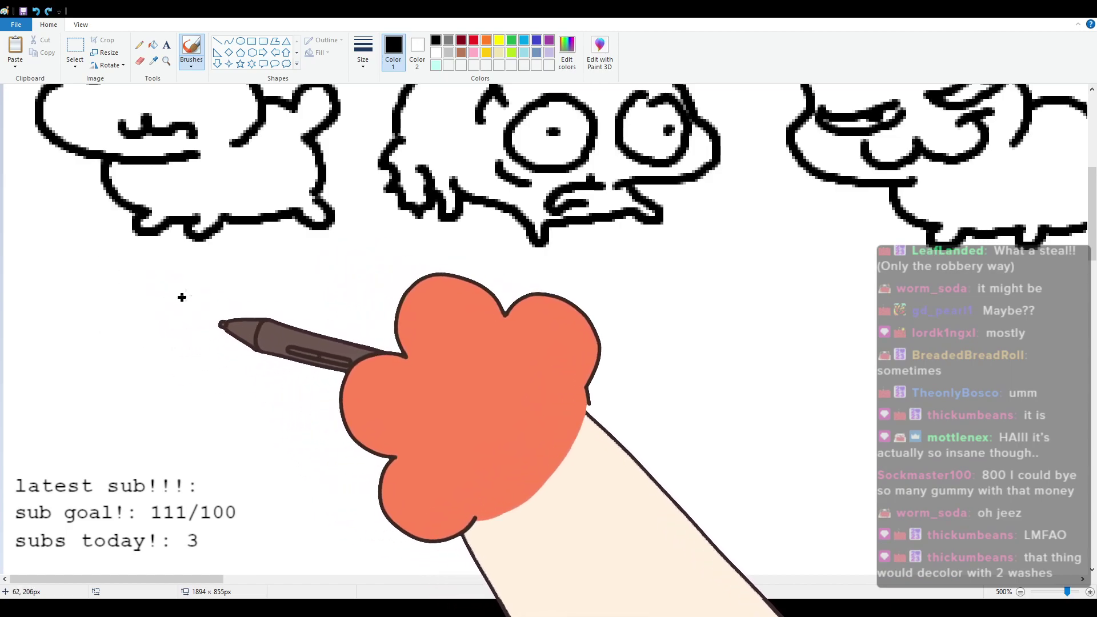
Step: Draw the new row's first cat with rounded ears, dot eyes, open wavy mouth, puffy cheeks, round tail and a plump short-legged body
mouse_move(177, 308)
left_mouse_down()
mouse_move(310, 290)
mouse_move(347, 348)
mouse_move(265, 422)
left_mouse_up()
left_click(180, 360)
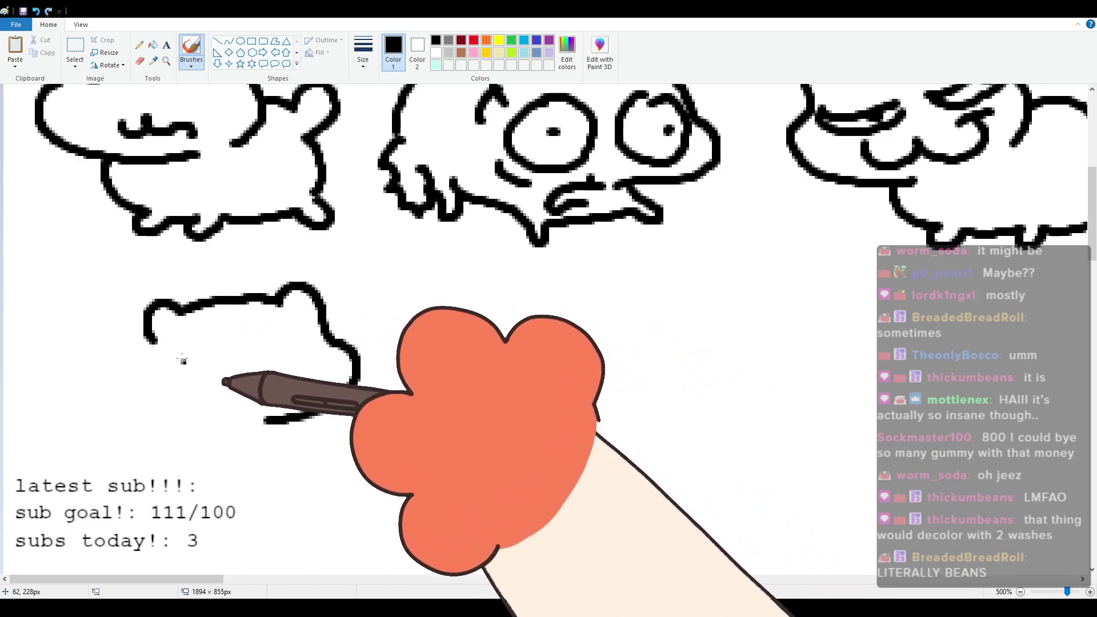
left_click(296, 346)
mouse_move(203, 392)
left_mouse_down()
mouse_move(217, 423)
mouse_move(242, 389)
mouse_move(216, 389)
left_mouse_up()
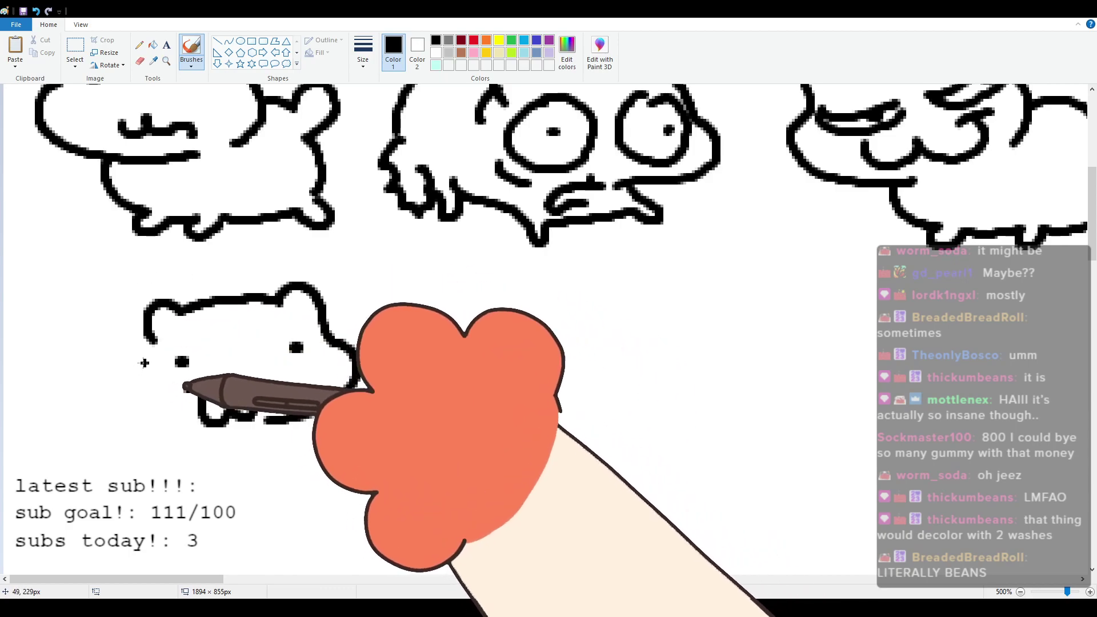
mouse_move(153, 342)
left_mouse_down()
mouse_move(142, 399)
mouse_move(171, 422)
left_mouse_up()
mouse_move(133, 380)
left_mouse_down()
mouse_move(73, 403)
mouse_move(53, 366)
mouse_move(81, 483)
mouse_move(73, 505)
mouse_move(225, 497)
mouse_move(262, 512)
mouse_move(265, 483)
mouse_move(302, 451)
left_mouse_up()
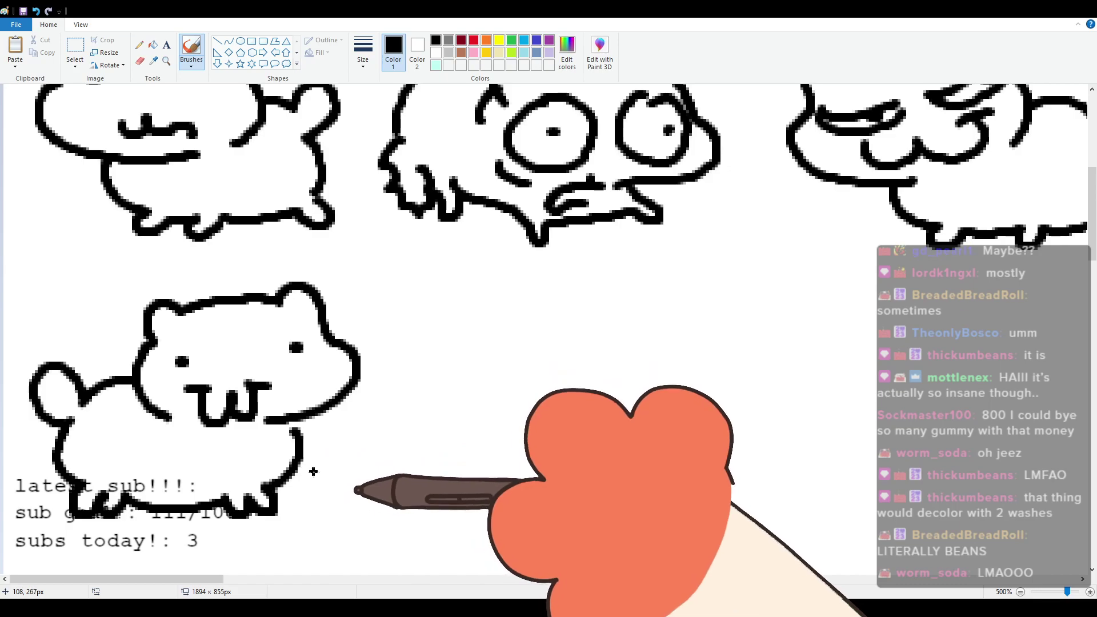
Step: Outline the new row's second cat head, tilted, with two rounded ears, a puffy left cheek and a chin line
left_click_drag(194, 582, 234, 580)
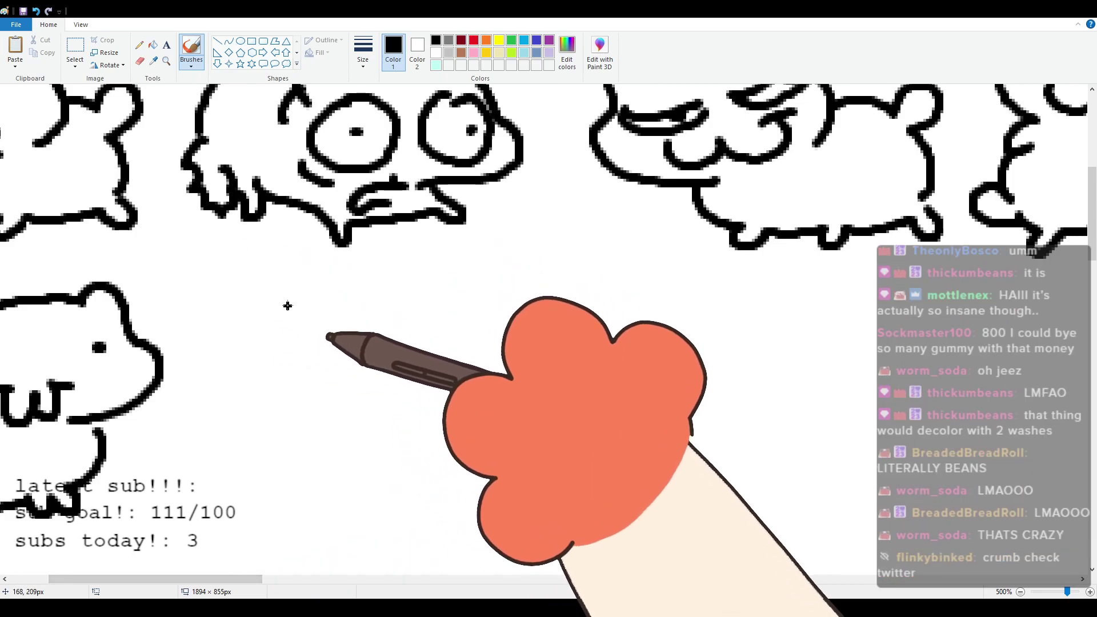
mouse_move(258, 333)
left_mouse_down()
mouse_move(272, 297)
mouse_move(295, 303)
mouse_move(380, 295)
left_mouse_up()
key("ctrl+z")
mouse_move(267, 340)
left_mouse_down()
mouse_move(285, 309)
mouse_move(326, 285)
mouse_move(373, 282)
mouse_move(385, 262)
mouse_move(417, 296)
left_mouse_up()
mouse_move(267, 343)
left_mouse_down()
mouse_move(257, 404)
mouse_move(359, 406)
left_mouse_up()
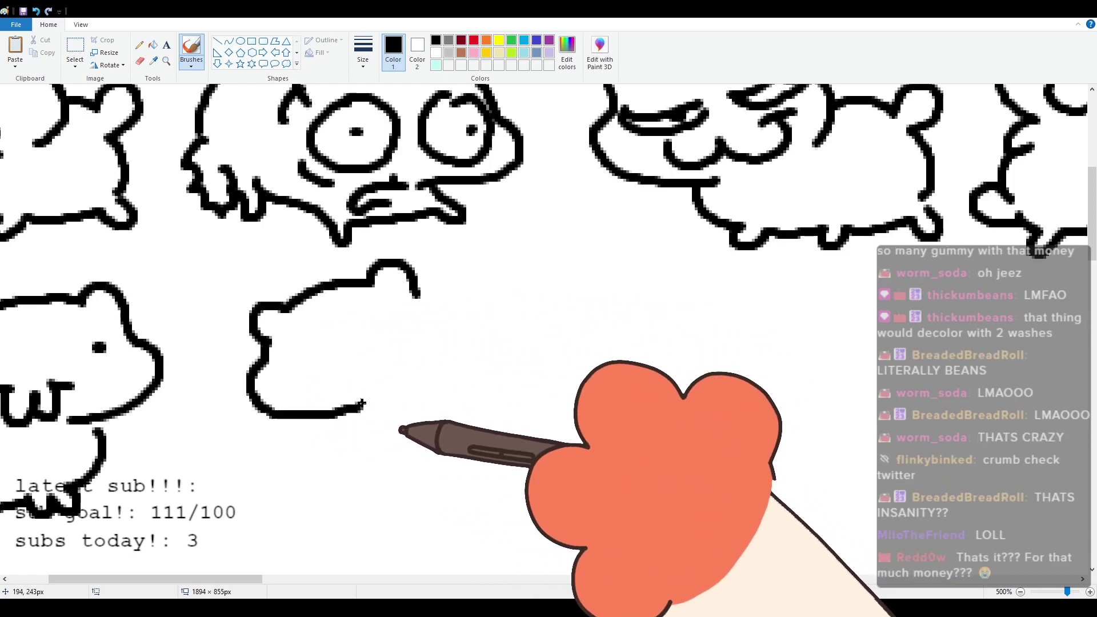
Step: Draw the second cat's squinting eyes and puffy muzzle, and add curled raised paws, an upright body, short feet and a round tail
mouse_move(290, 381)
left_mouse_down()
mouse_move(427, 352)
mouse_move(407, 331)
mouse_move(431, 317)
mouse_move(350, 331)
mouse_move(398, 289)
mouse_move(395, 314)
left_mouse_up()
mouse_move(266, 346)
left_mouse_down()
mouse_move(326, 339)
mouse_move(280, 348)
mouse_move(313, 359)
mouse_move(334, 346)
left_mouse_up()
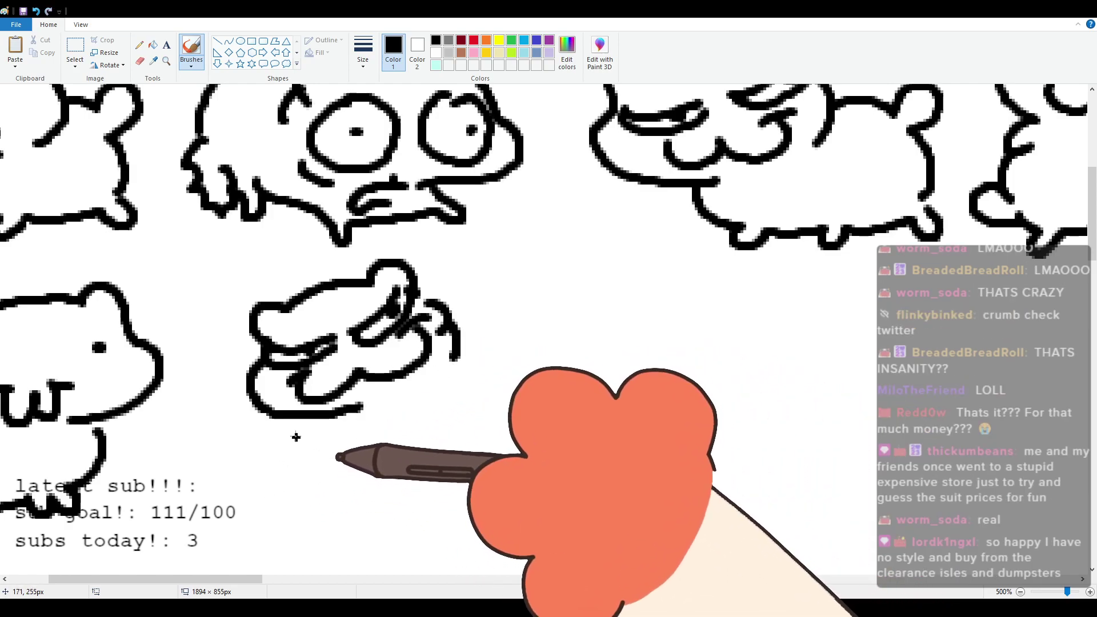
mouse_move(294, 422)
left_mouse_down()
mouse_move(278, 450)
mouse_move(306, 447)
left_mouse_up()
mouse_move(452, 342)
left_mouse_down()
mouse_move(495, 363)
mouse_move(472, 387)
left_mouse_up()
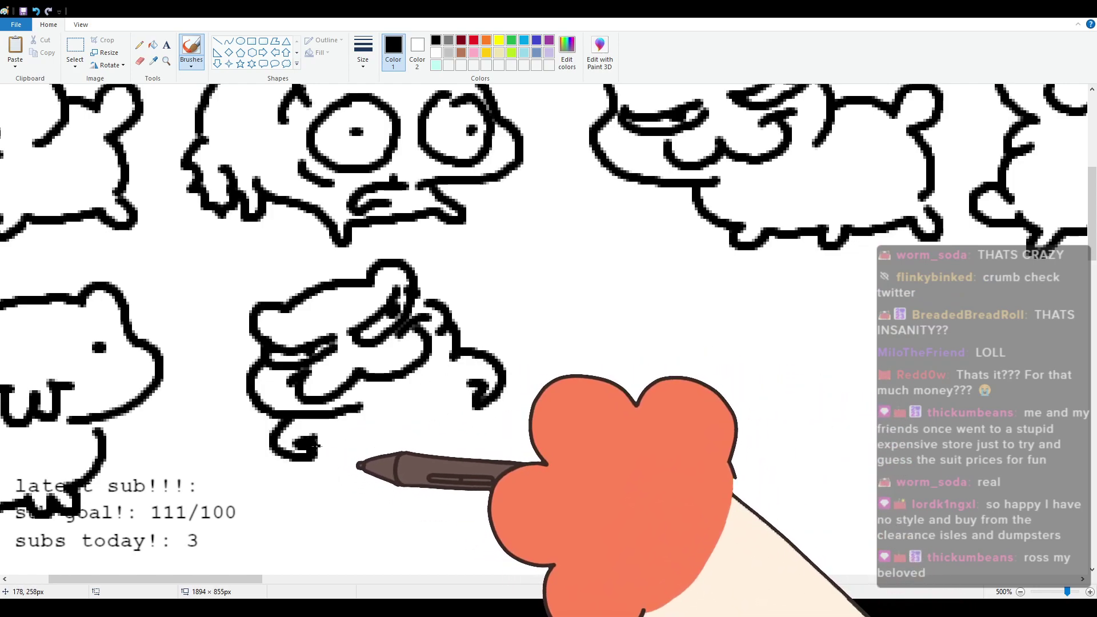
mouse_move(307, 492)
left_mouse_down()
mouse_move(319, 524)
mouse_move(449, 505)
mouse_move(495, 518)
mouse_move(475, 422)
left_mouse_up()
mouse_move(299, 470)
left_mouse_down()
mouse_move(286, 490)
mouse_move(300, 493)
left_mouse_up()
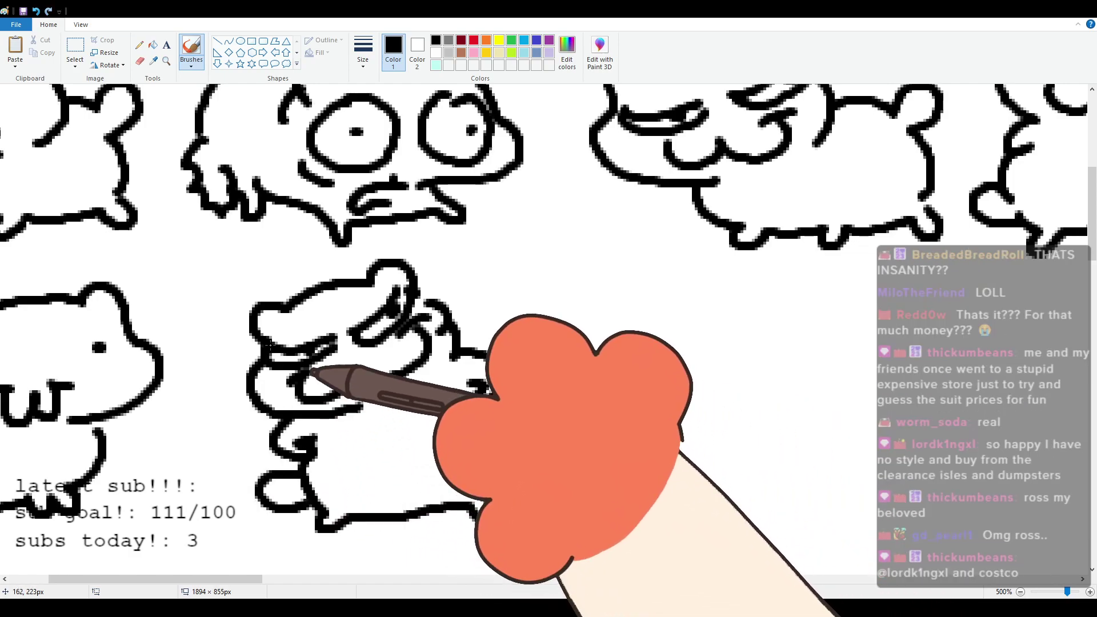
scroll(253, 358, "up", 2)
scroll(253, 357, "down", 2)
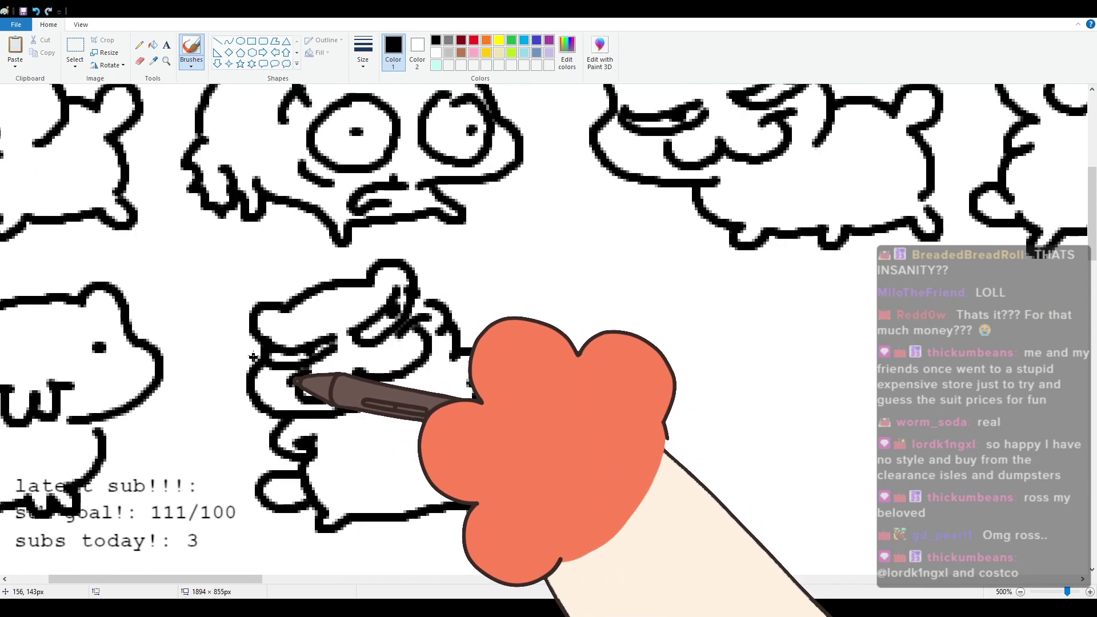
Step: Draw the third cat's head in the new row with small rounded ears, half-lidded eyes, puffy cheeks and a small wavy mouth
left_click_drag(217, 582, 277, 554)
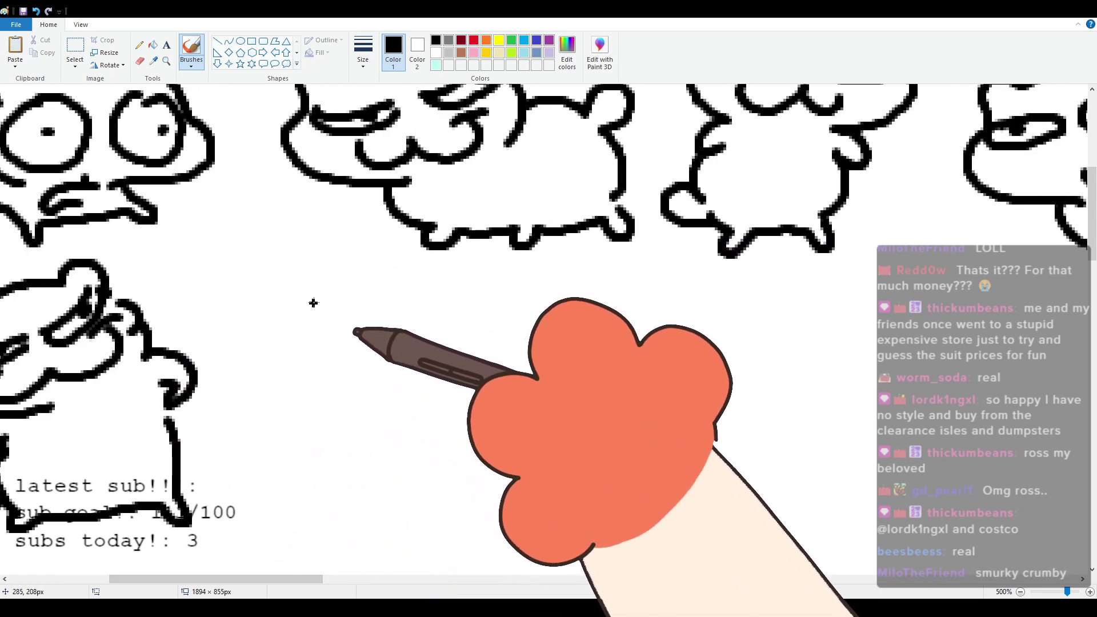
mouse_move(299, 331)
left_mouse_down()
mouse_move(335, 302)
mouse_move(475, 293)
mouse_move(497, 337)
mouse_move(400, 400)
left_mouse_up()
key("ctrl+z")
mouse_move(311, 353)
left_mouse_down()
mouse_move(386, 352)
mouse_move(315, 349)
mouse_move(349, 349)
left_mouse_up()
mouse_move(440, 330)
left_mouse_down()
mouse_move(486, 326)
mouse_move(437, 331)
mouse_move(463, 334)
left_mouse_up()
mouse_move(436, 394)
left_mouse_down()
mouse_move(406, 388)
mouse_move(368, 414)
mouse_move(356, 409)
mouse_move(384, 417)
left_mouse_up()
Step: Add the third cat's seated body below the head, with a curved back, round tail and a cluster of small feet
mouse_move(299, 330)
left_mouse_down()
mouse_move(323, 412)
mouse_move(279, 484)
mouse_move(266, 473)
mouse_move(280, 512)
mouse_move(307, 501)
mouse_move(298, 500)
mouse_move(349, 514)
mouse_move(433, 501)
left_mouse_up()
key("ctrl+z")
left_click_drag(360, 493, 393, 499)
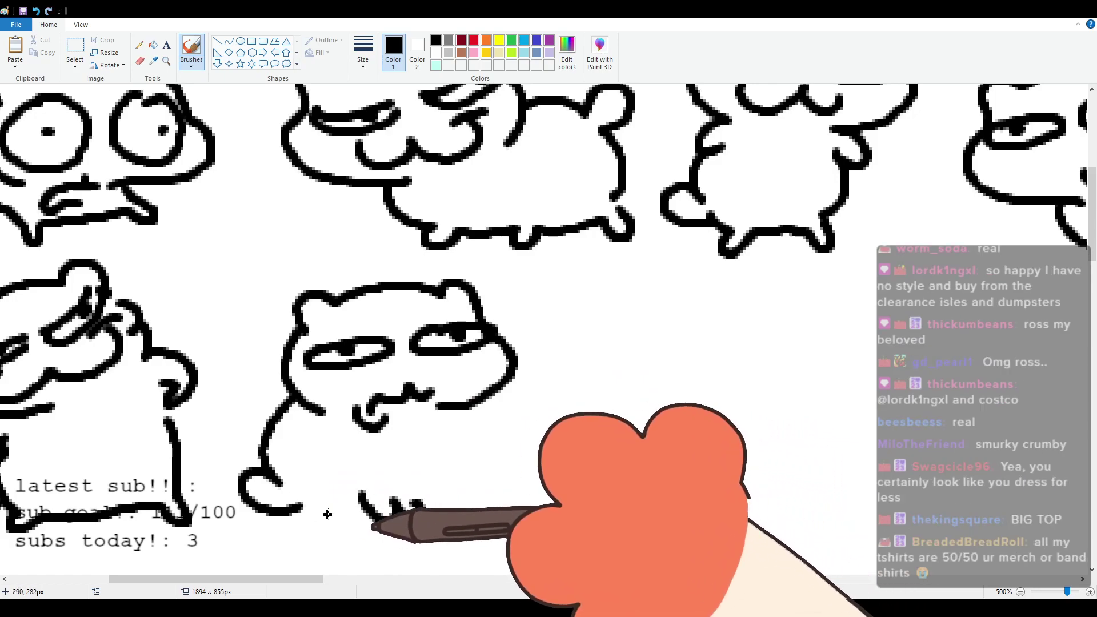
mouse_move(303, 506)
left_mouse_down()
mouse_move(362, 521)
mouse_move(421, 500)
mouse_move(460, 516)
left_mouse_up()
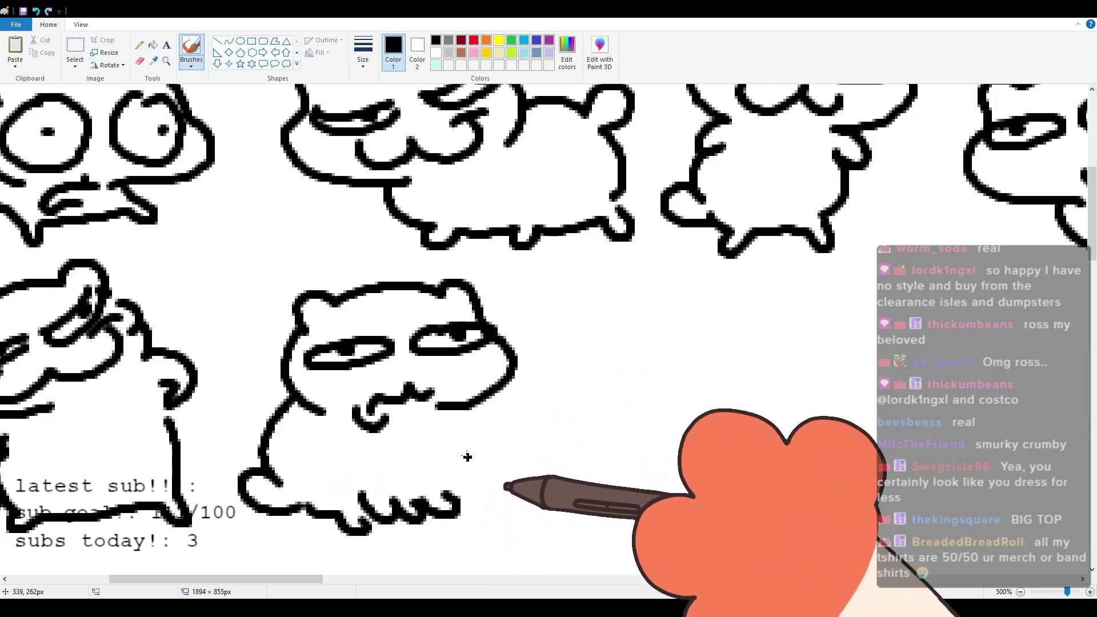
mouse_move(440, 416)
left_mouse_down()
mouse_move(446, 484)
mouse_move(459, 442)
mouse_move(457, 488)
left_mouse_up()
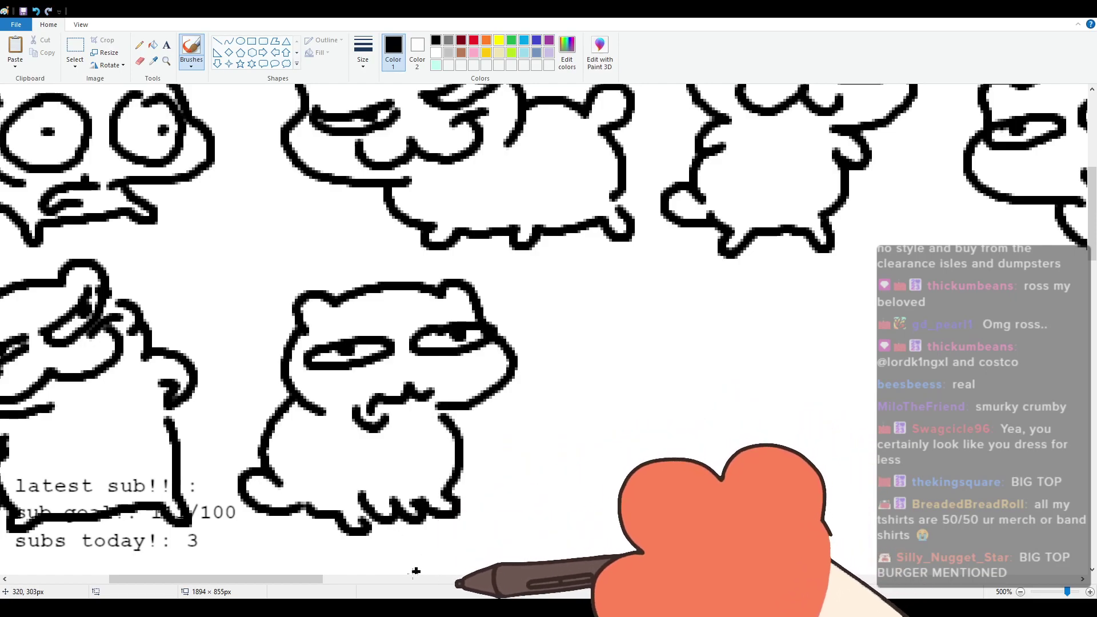
Step: Draw the row's fourth cat head with rounded ears, a puffy left cheek, narrow oval eyes with pupils and a wavy mouth
mouse_move(301, 577)
left_mouse_down()
mouse_move(330, 584)
mouse_move(334, 575)
mouse_move(320, 584)
left_mouse_up()
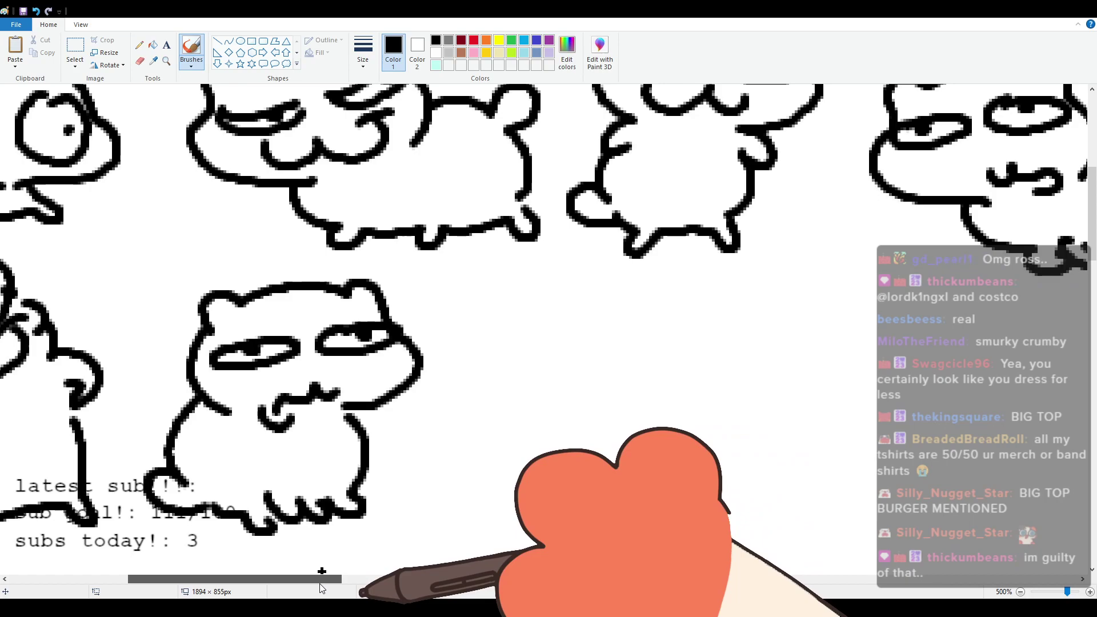
left_click_drag(320, 584, 363, 581)
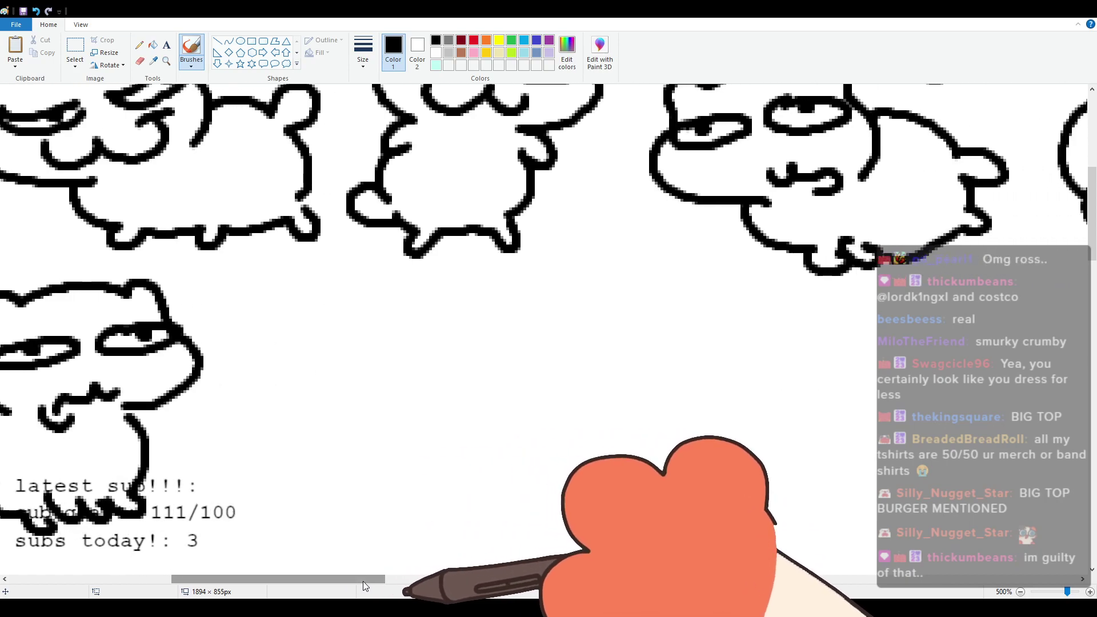
mouse_move(289, 359)
left_mouse_down()
mouse_move(285, 331)
mouse_move(315, 323)
mouse_move(473, 324)
mouse_move(474, 359)
left_mouse_up()
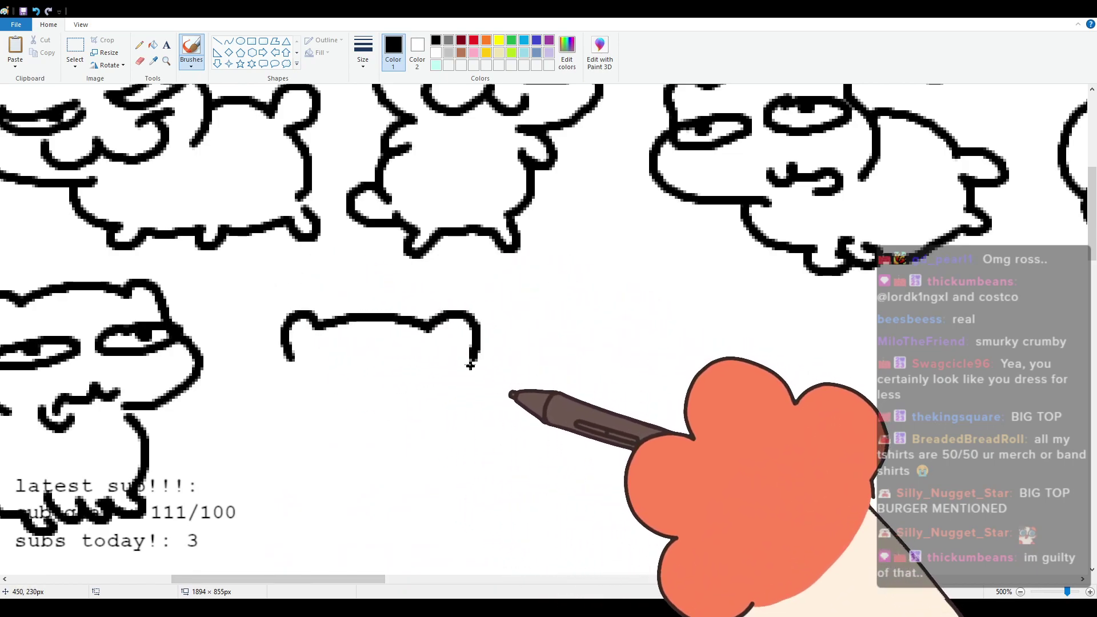
mouse_move(290, 355)
left_mouse_down()
mouse_move(252, 404)
mouse_move(377, 457)
left_mouse_up()
key("ctrl+z")
mouse_move(289, 361)
left_mouse_down()
mouse_move(261, 412)
mouse_move(380, 450)
left_mouse_up()
mouse_move(300, 358)
left_mouse_down()
mouse_move(283, 380)
mouse_move(366, 383)
mouse_move(300, 360)
mouse_move(314, 376)
left_mouse_up()
mouse_move(417, 369)
left_mouse_down()
mouse_move(479, 388)
mouse_move(422, 366)
left_mouse_up()
left_click(438, 380)
mouse_move(374, 424)
left_mouse_down()
mouse_move(397, 427)
mouse_move(439, 438)
mouse_move(439, 463)
mouse_move(428, 460)
mouse_move(451, 464)
left_mouse_up()
Step: Close the fourth cat's right cheek and draw its crouching body with tucked front paws, a raised round tail and a small hind foot
mouse_move(477, 357)
left_mouse_down()
mouse_move(501, 425)
mouse_move(478, 440)
left_mouse_up()
mouse_move(335, 444)
left_mouse_down()
mouse_move(388, 506)
mouse_move(341, 474)
mouse_move(397, 506)
mouse_move(531, 490)
left_mouse_up()
key("ctrl+z")
mouse_move(488, 350)
left_mouse_down()
mouse_move(543, 329)
mouse_move(556, 455)
left_mouse_up()
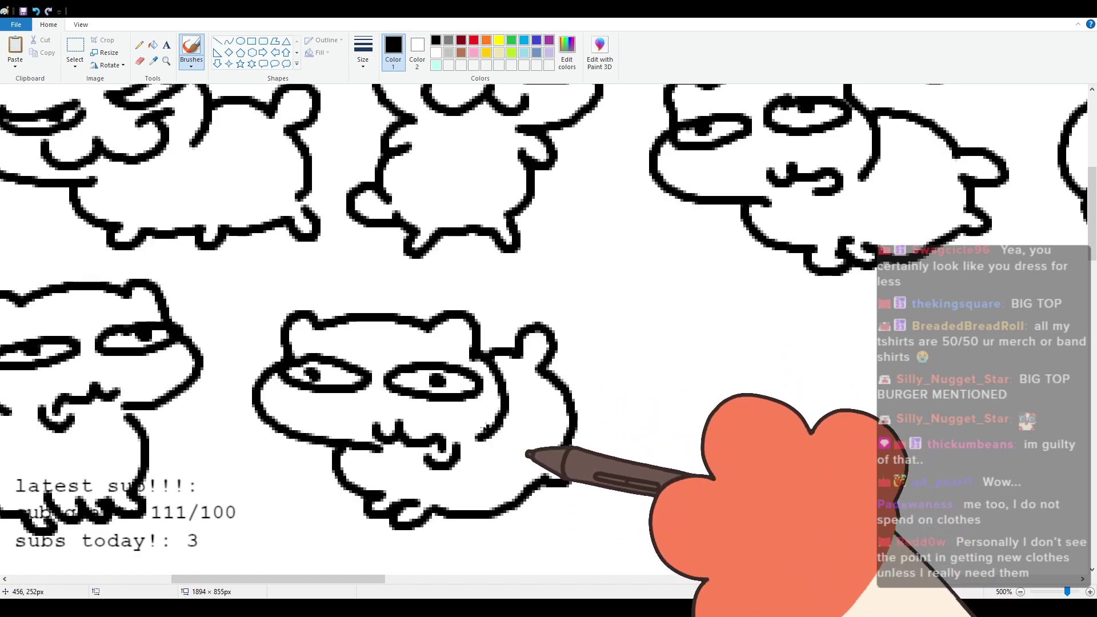
scroll(487, 429, "up", 1)
scroll(487, 429, "down", 1)
Step: Draw the row's fifth cat head with rounded ears, a puffy right cheek, wide oval eyes and a wavy mouth
left_click_drag(308, 579, 322, 583)
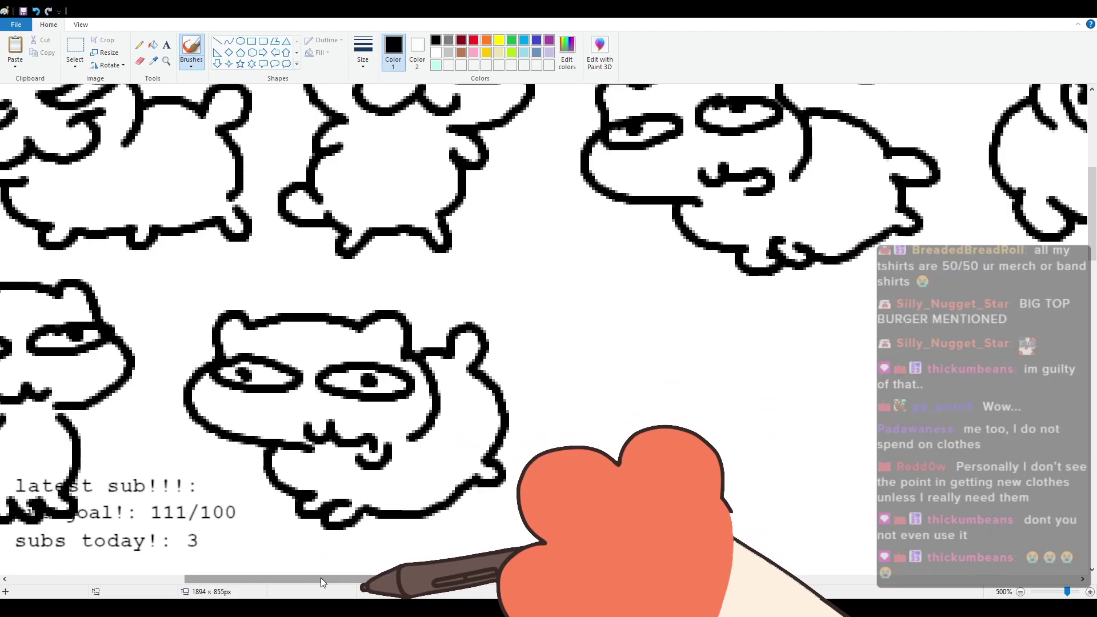
left_click_drag(321, 579, 396, 557)
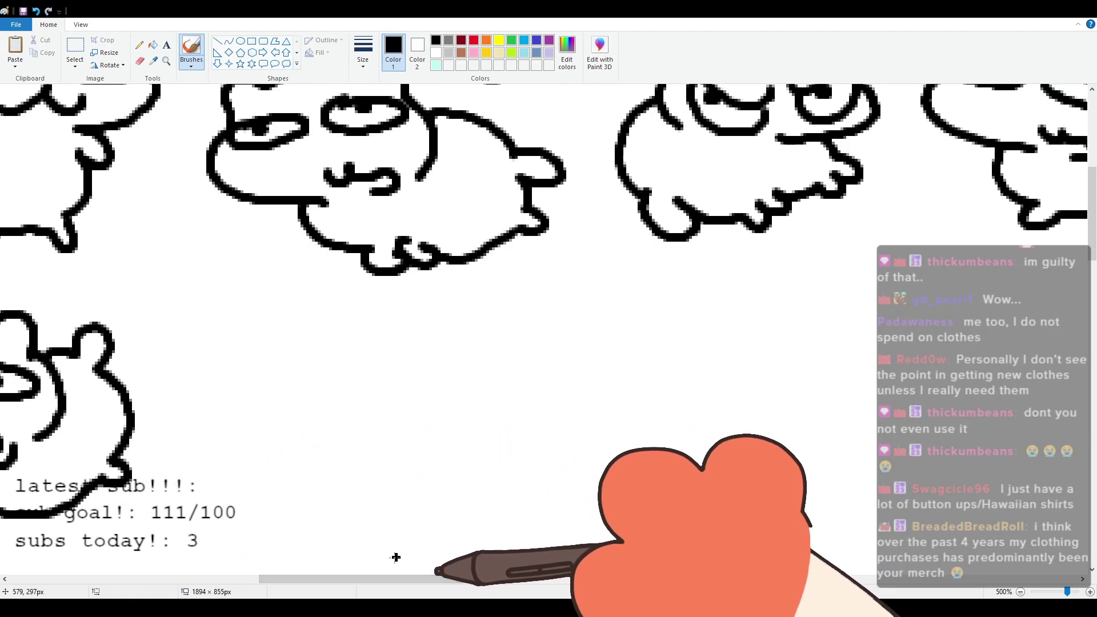
mouse_move(284, 386)
left_mouse_down()
mouse_move(316, 355)
mouse_move(438, 341)
mouse_move(473, 358)
mouse_move(491, 389)
mouse_move(433, 462)
left_mouse_up()
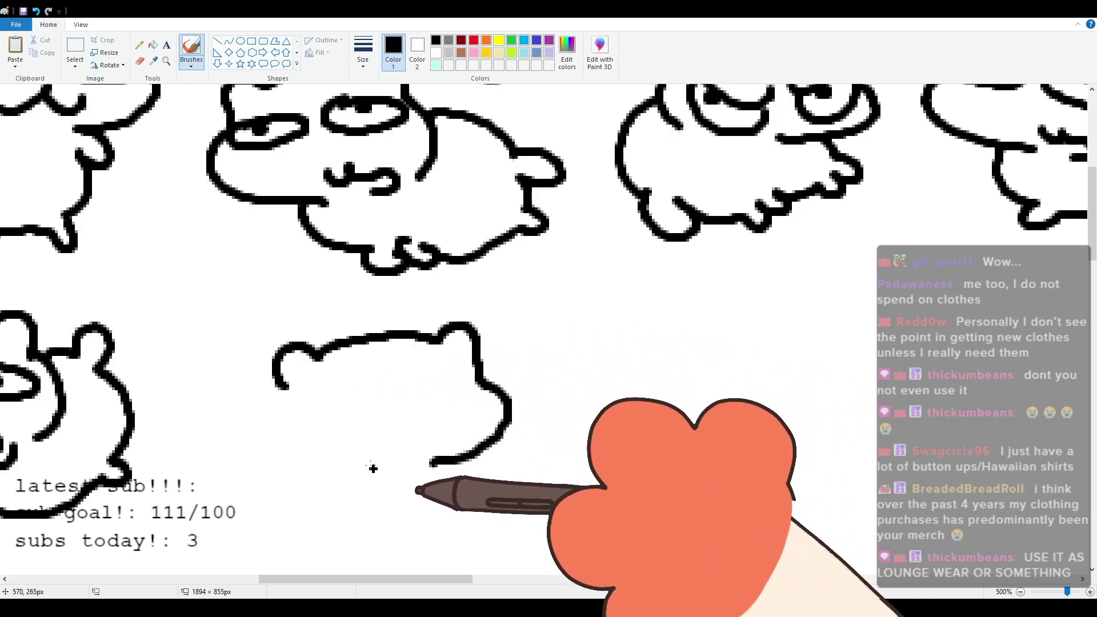
left_click_drag(311, 393, 339, 404)
mouse_move(443, 371)
left_mouse_down()
mouse_move(457, 407)
mouse_move(428, 371)
mouse_move(455, 388)
left_mouse_up()
mouse_move(420, 453)
left_mouse_down()
mouse_move(400, 449)
mouse_move(364, 471)
mouse_move(382, 472)
left_mouse_up()
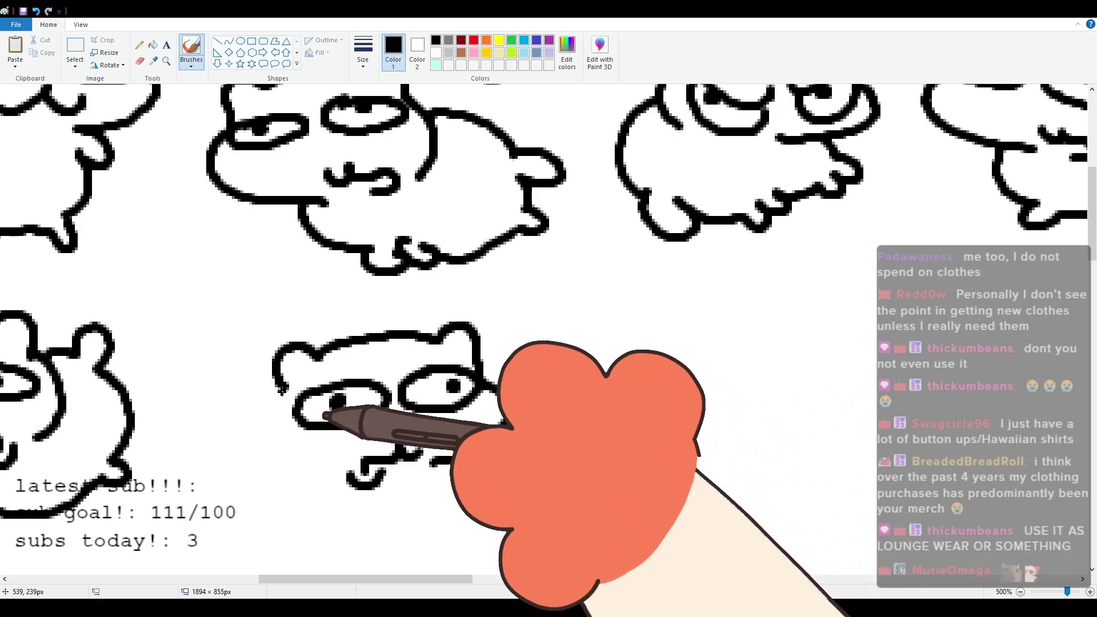
Step: Close the fifth cat's left cheek and draw a plump body behind the head with a tall upright tail and short pointed legs
left_click_drag(280, 385, 300, 461)
mouse_move(360, 337)
left_mouse_down()
mouse_move(237, 315)
mouse_move(254, 339)
mouse_move(231, 437)
left_mouse_up()
key("ctrl+z")
mouse_move(251, 338)
left_mouse_down()
mouse_move(233, 449)
mouse_move(325, 514)
mouse_move(413, 505)
left_mouse_up()
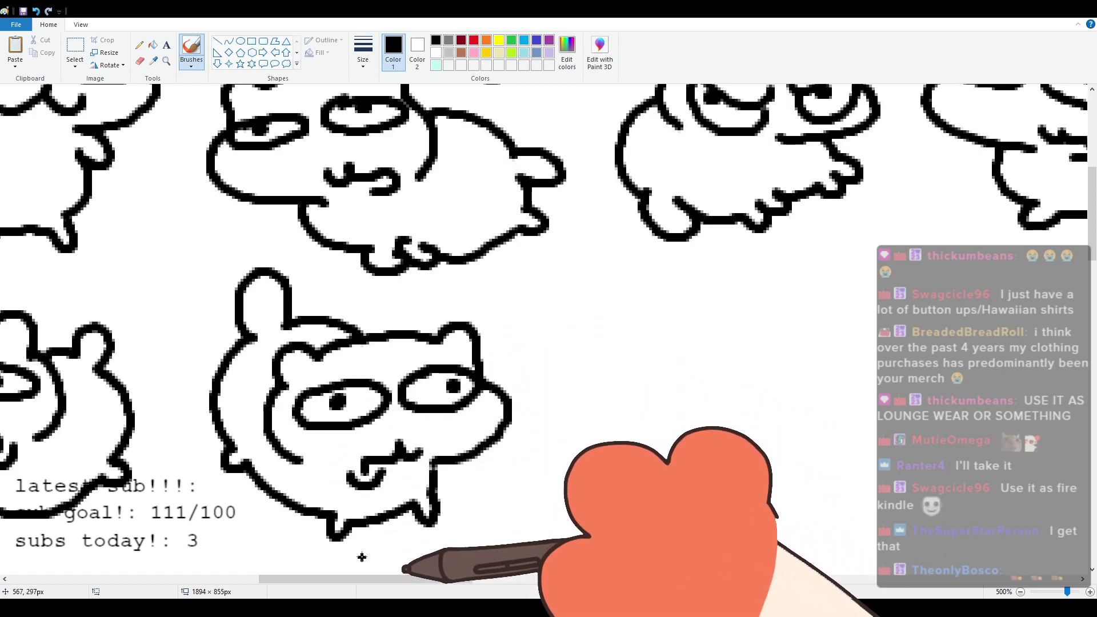
Step: Draw the row's sixth cat head with rounded ears, oval eyes, a left cheek and wavy mouth, and add pink blush marks to both cheeks
left_click_drag(367, 581, 426, 582)
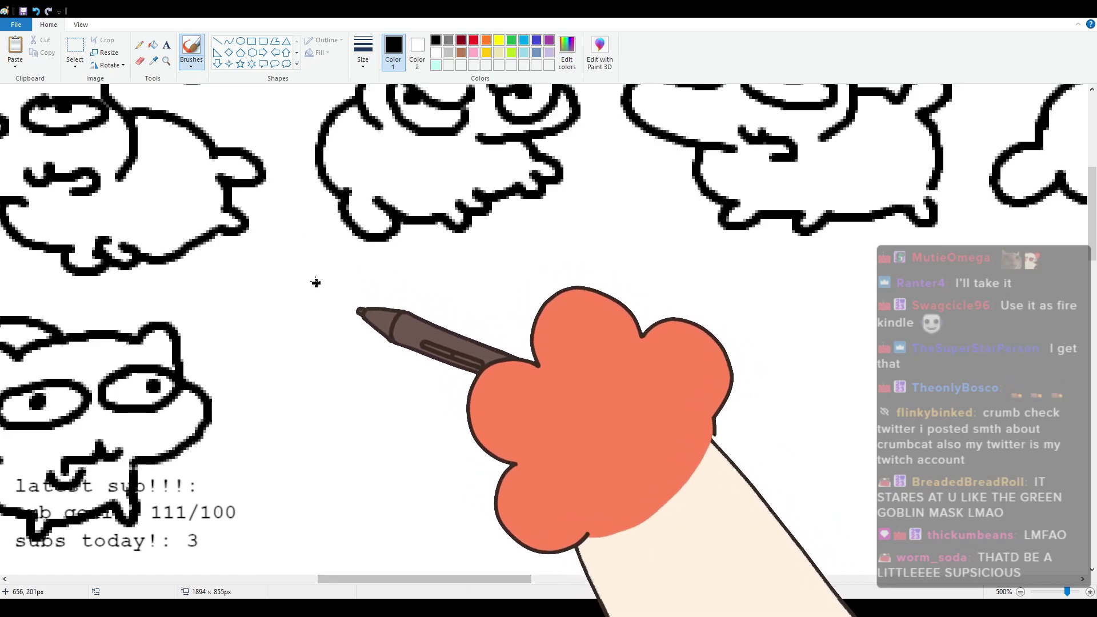
mouse_move(299, 298)
left_mouse_down()
mouse_move(453, 298)
mouse_move(479, 348)
left_mouse_up()
left_click_drag(297, 330, 323, 427)
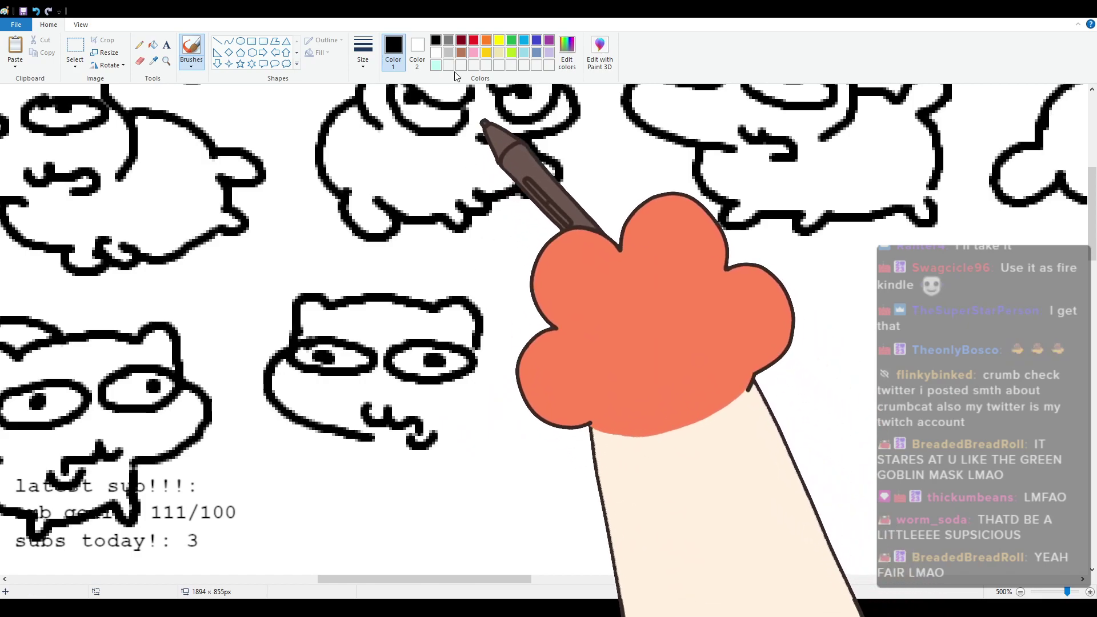
left_click(474, 52)
left_click_drag(280, 377, 303, 386)
left_click_drag(452, 397, 480, 389)
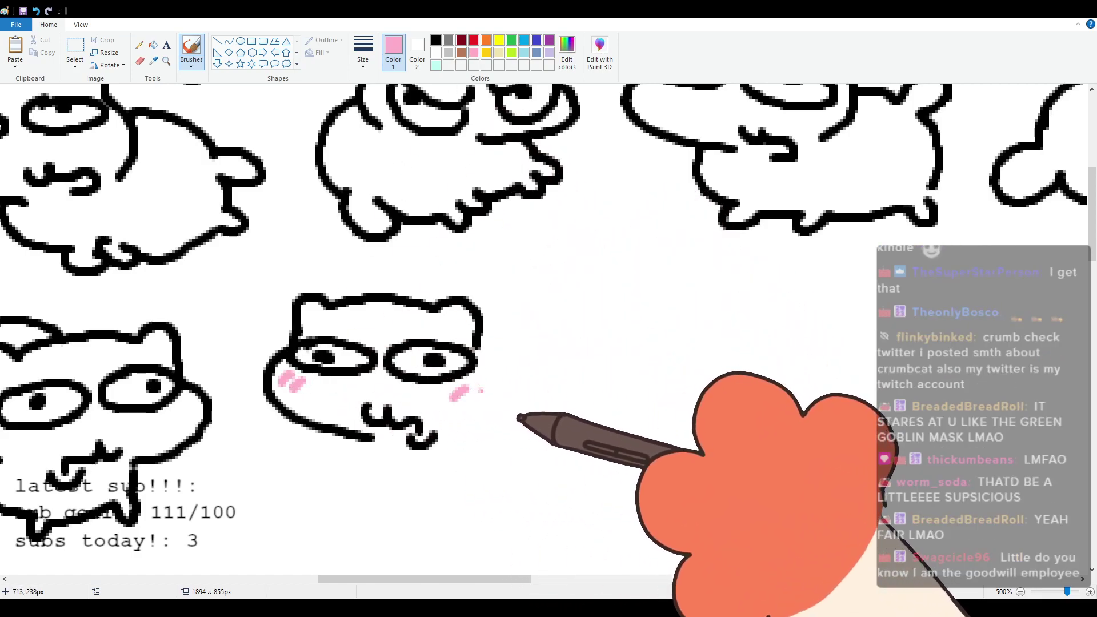
Step: In black, outline the sixth cat's right cheek and draw its upright body with small raised paws, feet and a round tail
left_click(436, 40)
left_click_drag(483, 343, 474, 423)
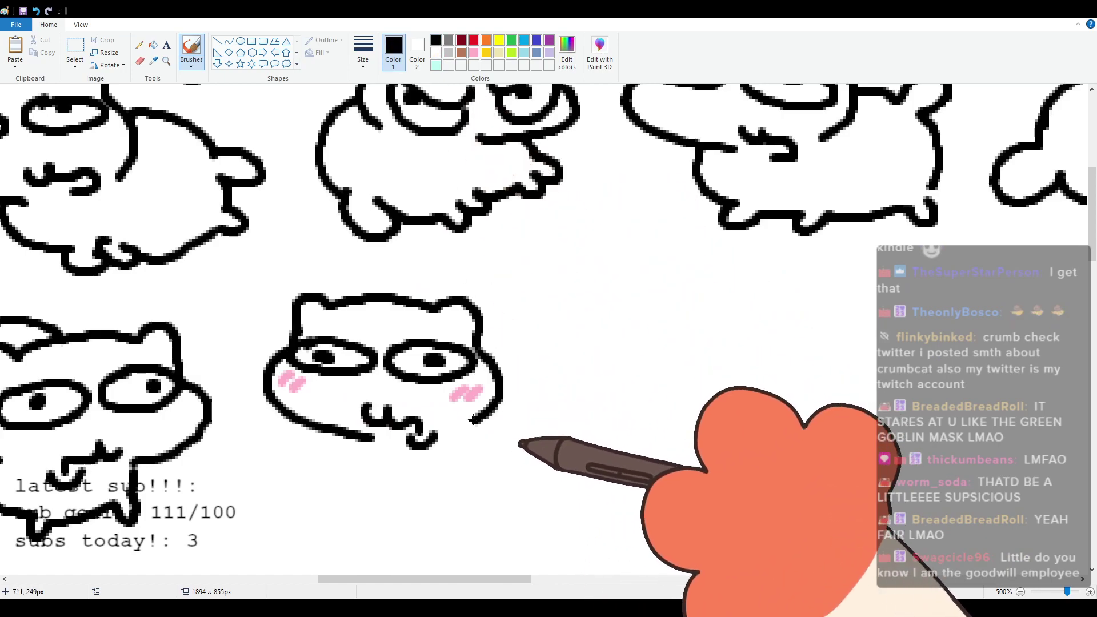
mouse_move(341, 436)
left_mouse_down()
mouse_move(333, 473)
mouse_move(359, 467)
mouse_move(337, 456)
mouse_move(425, 483)
left_mouse_up()
key("ctrl+z")
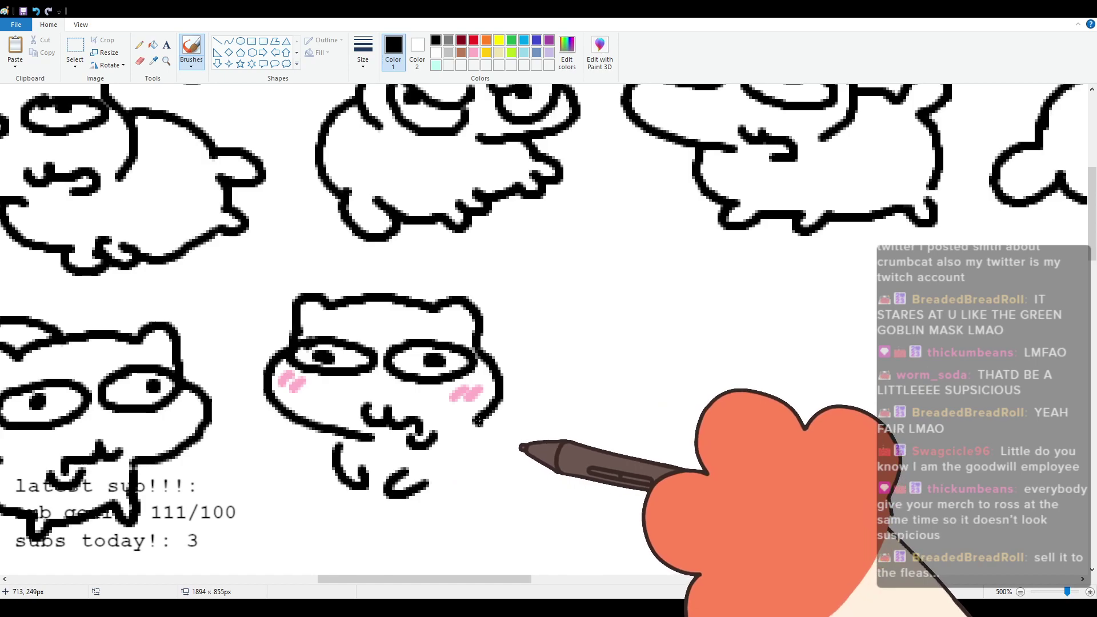
left_click_drag(475, 423, 488, 513)
mouse_move(336, 475)
left_mouse_down()
mouse_move(349, 529)
mouse_move(395, 520)
mouse_move(433, 534)
mouse_move(522, 518)
mouse_move(482, 525)
left_mouse_up()
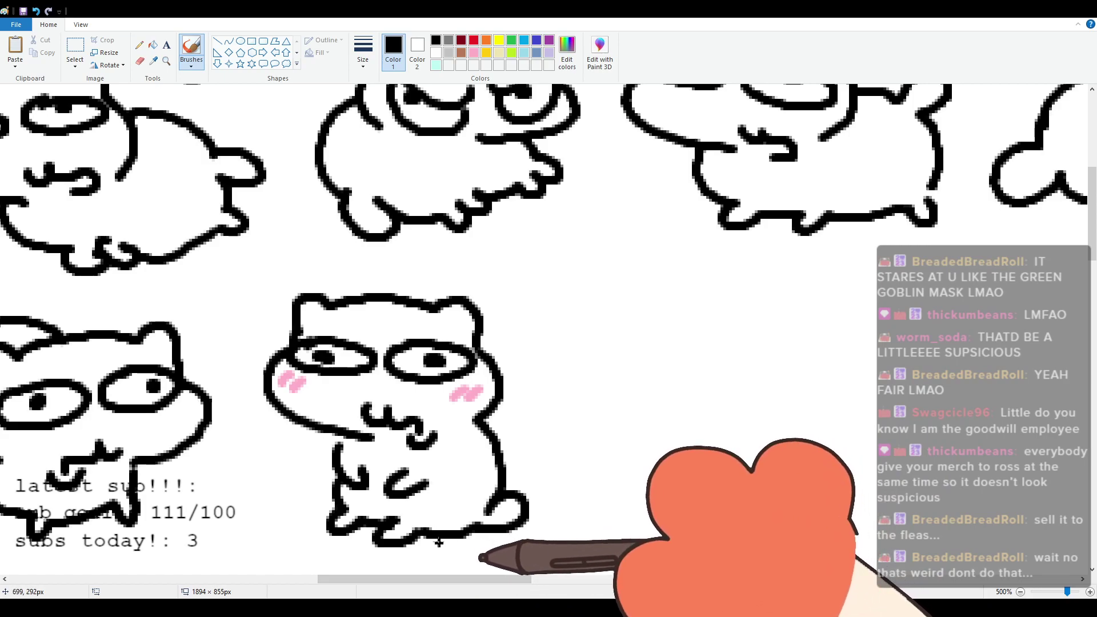
Step: Outline the row's seventh cat head with two rounded ears and a puffy right cheek in the blank space beside the blushing cat
left_click_drag(423, 578, 469, 575)
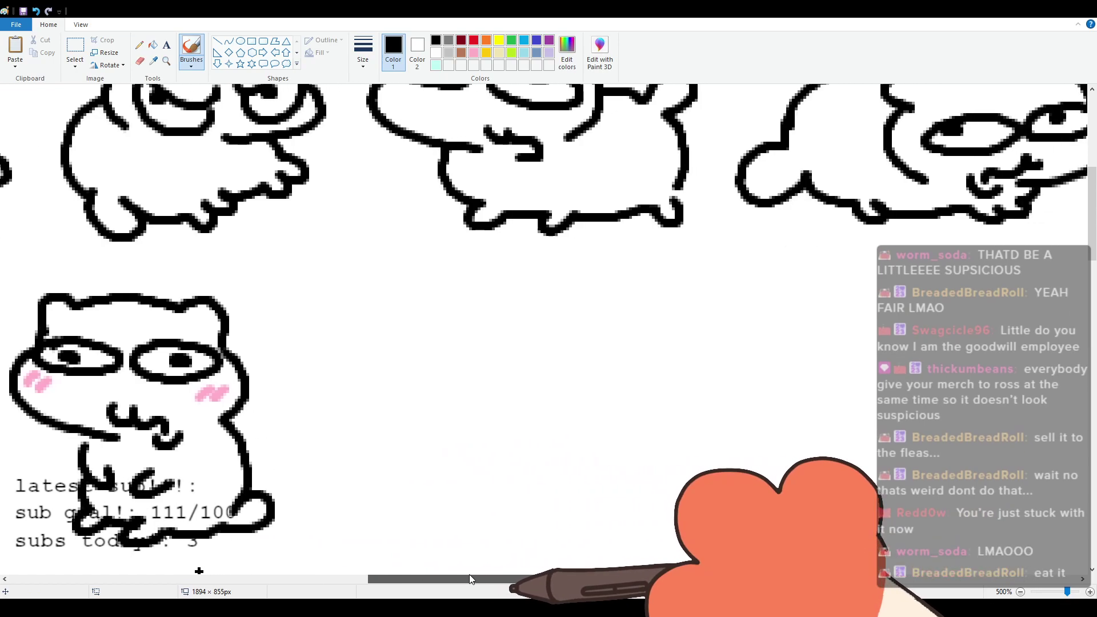
mouse_move(468, 575)
left_mouse_down()
mouse_move(429, 574)
mouse_move(449, 569)
left_mouse_up()
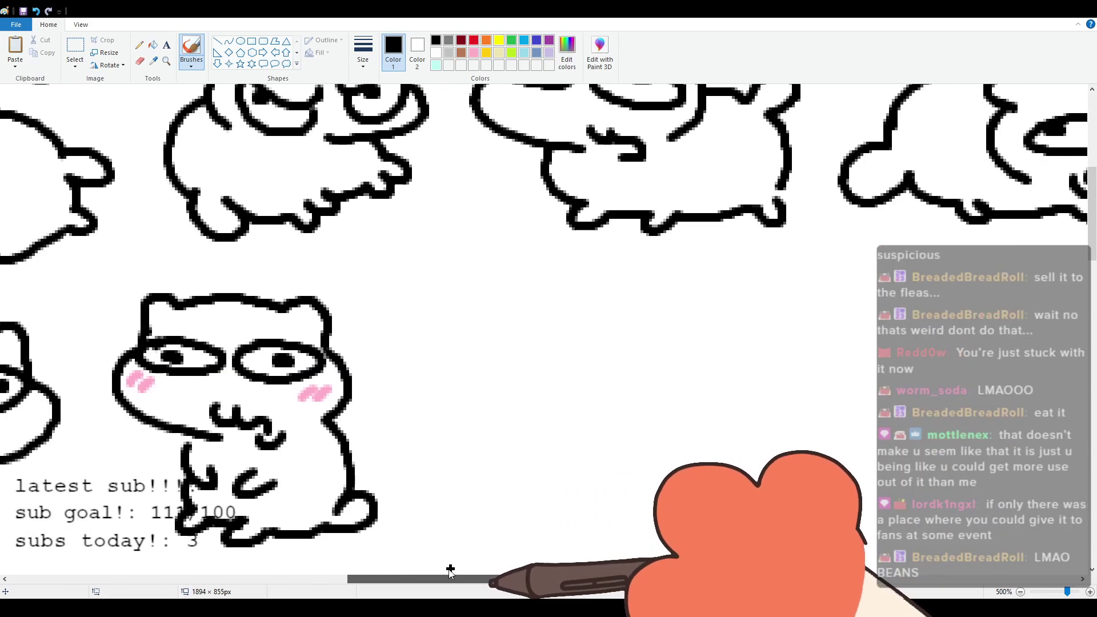
left_click_drag(451, 570, 456, 570)
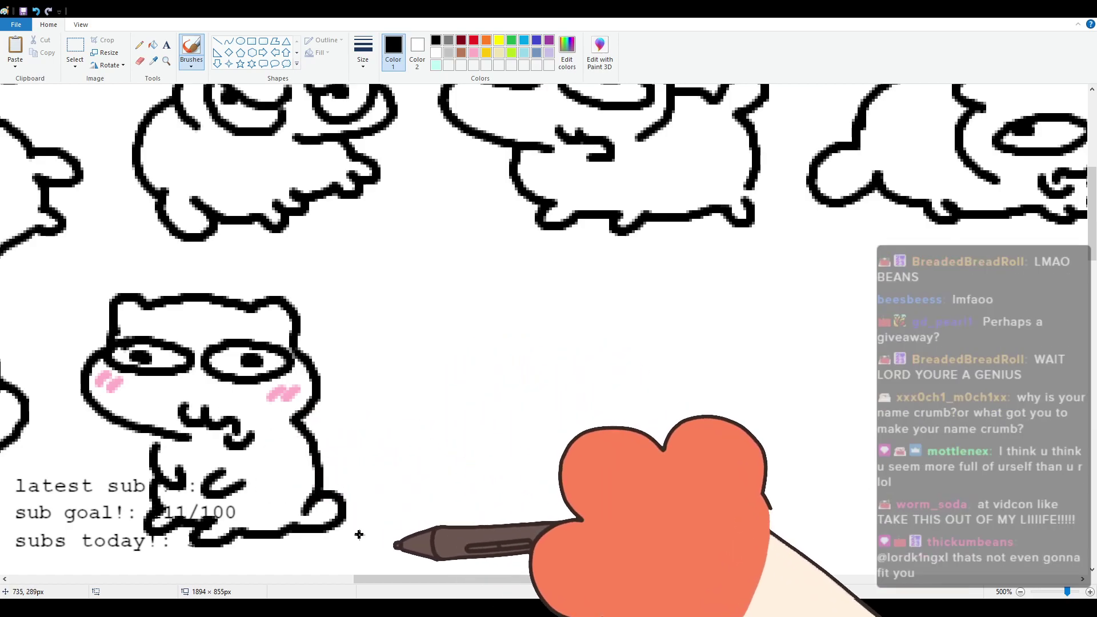
left_click_drag(382, 579, 410, 583)
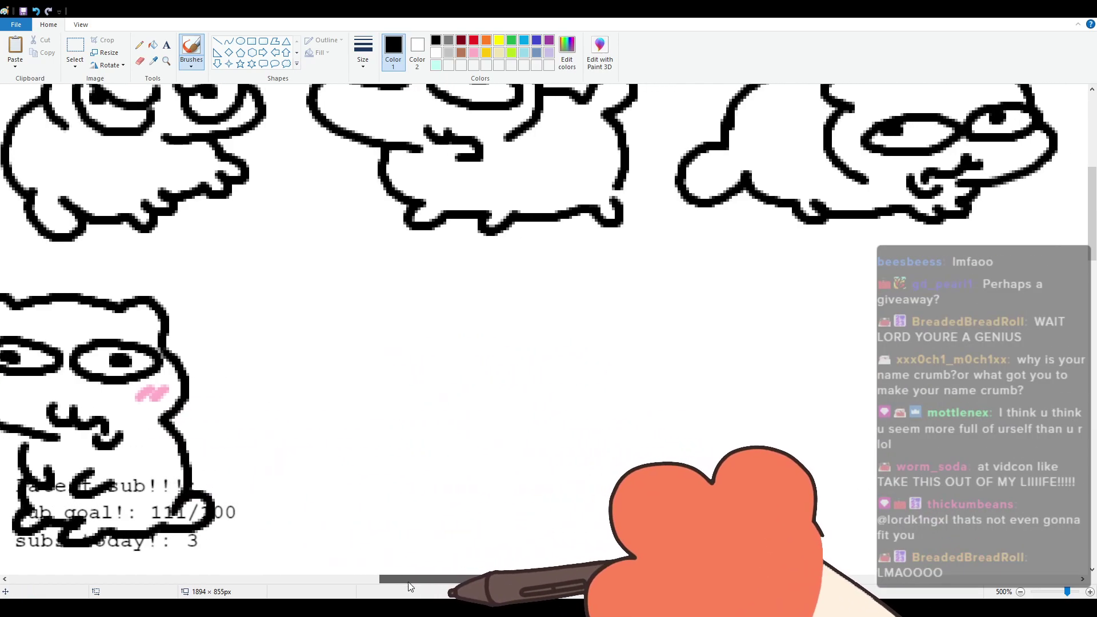
mouse_move(324, 316)
left_mouse_down()
mouse_move(335, 276)
mouse_move(481, 264)
mouse_move(501, 300)
mouse_move(318, 294)
mouse_move(427, 289)
mouse_move(498, 305)
mouse_move(522, 332)
mouse_move(475, 394)
left_mouse_up()
key("ctrl+z")
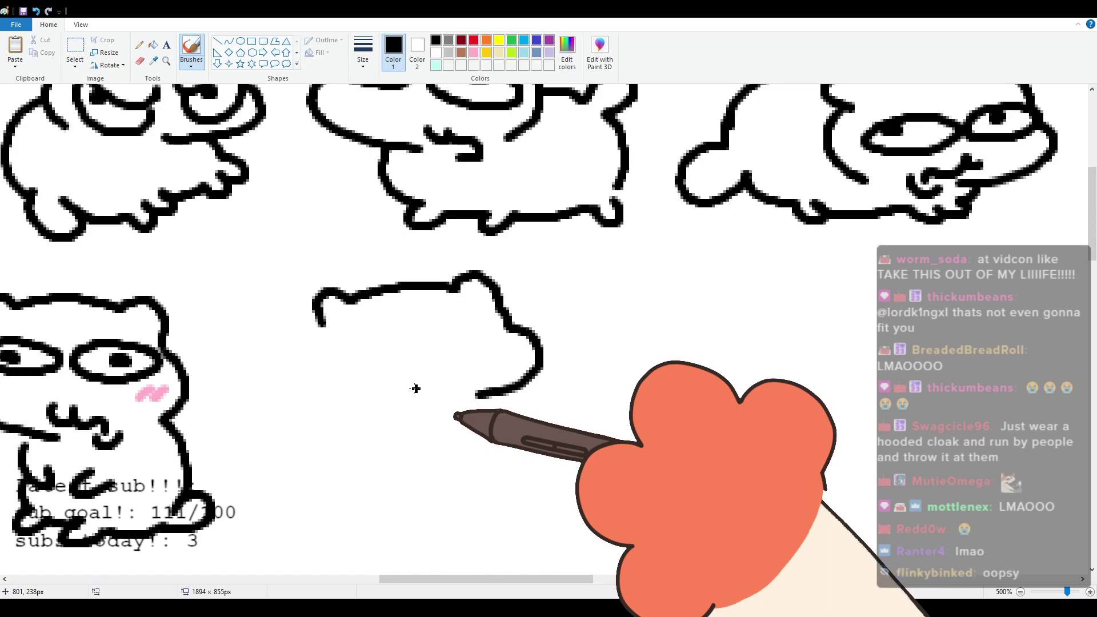
Step: Add the seventh cat's puffy left cheek, half-lidded eyes with pupils and a wide wavy mouth with creased corners
mouse_move(320, 329)
left_mouse_down()
mouse_move(360, 402)
mouse_move(367, 345)
mouse_move(343, 332)
left_mouse_up()
mouse_move(448, 333)
left_mouse_down()
mouse_move(476, 326)
mouse_move(456, 331)
left_mouse_up()
left_click_drag(369, 337, 375, 340)
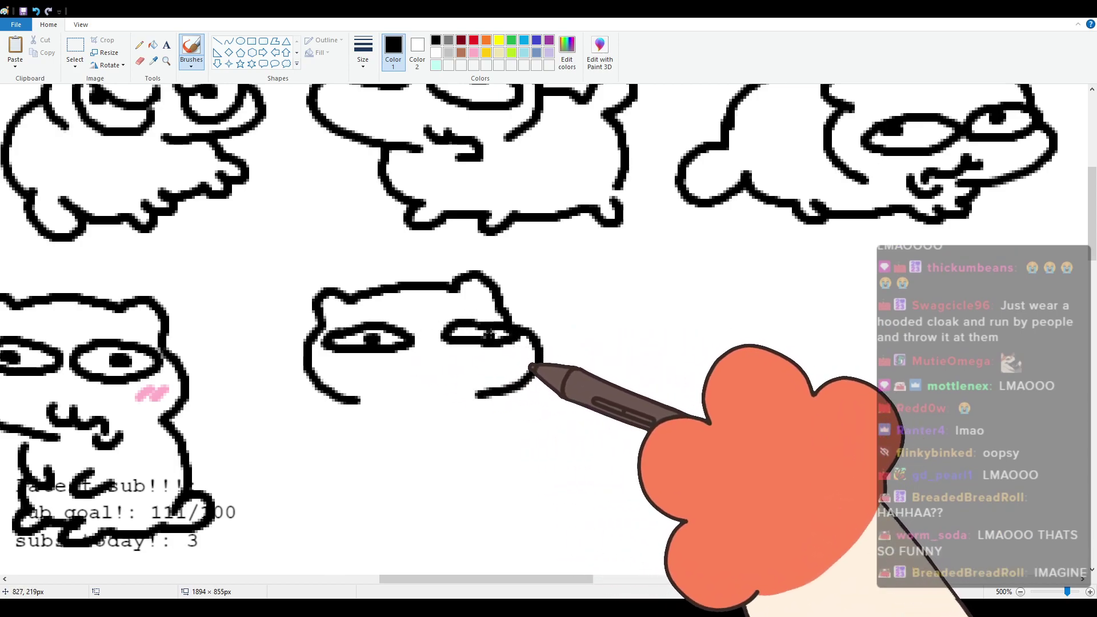
left_click(490, 334)
mouse_move(378, 376)
left_mouse_down()
mouse_move(389, 396)
mouse_move(458, 383)
left_mouse_up()
key("ctrl+z")
mouse_move(393, 391)
left_mouse_down()
mouse_move(427, 378)
mouse_move(448, 388)
mouse_move(456, 375)
mouse_move(459, 407)
left_mouse_up()
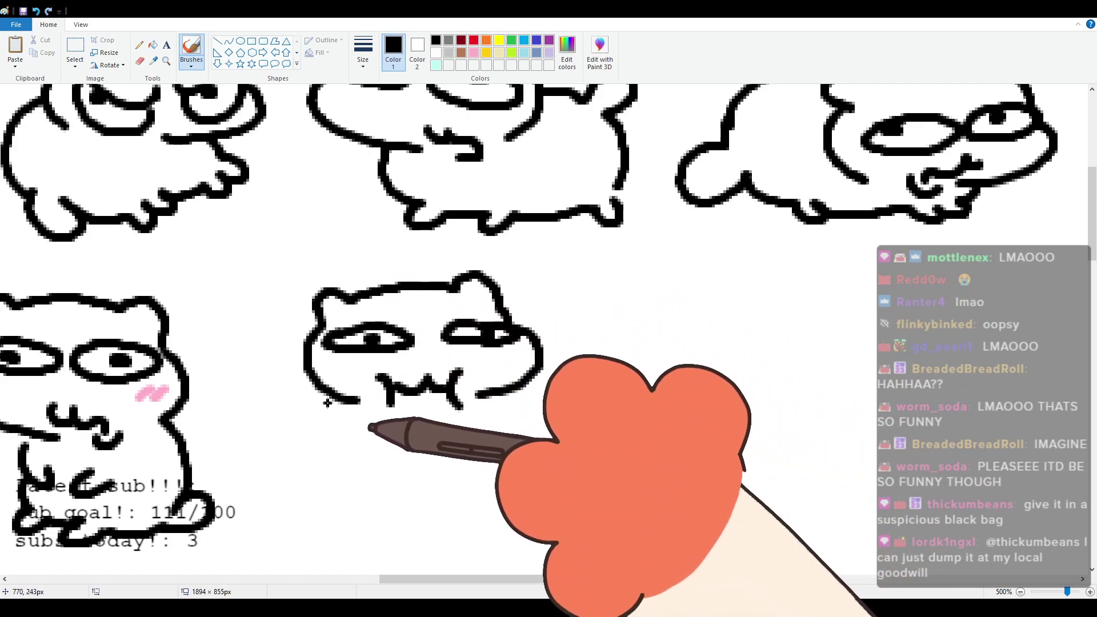
Step: Draw the seventh cat's plump upright body with a round tail, two short feet and small paws
mouse_move(340, 398)
left_mouse_down()
mouse_move(311, 461)
mouse_move(322, 459)
mouse_move(311, 457)
mouse_move(314, 494)
mouse_move(345, 530)
mouse_move(477, 514)
left_mouse_up()
mouse_move(376, 437)
left_mouse_down()
mouse_move(377, 460)
mouse_move(372, 446)
left_mouse_up()
left_click_drag(476, 415, 468, 491)
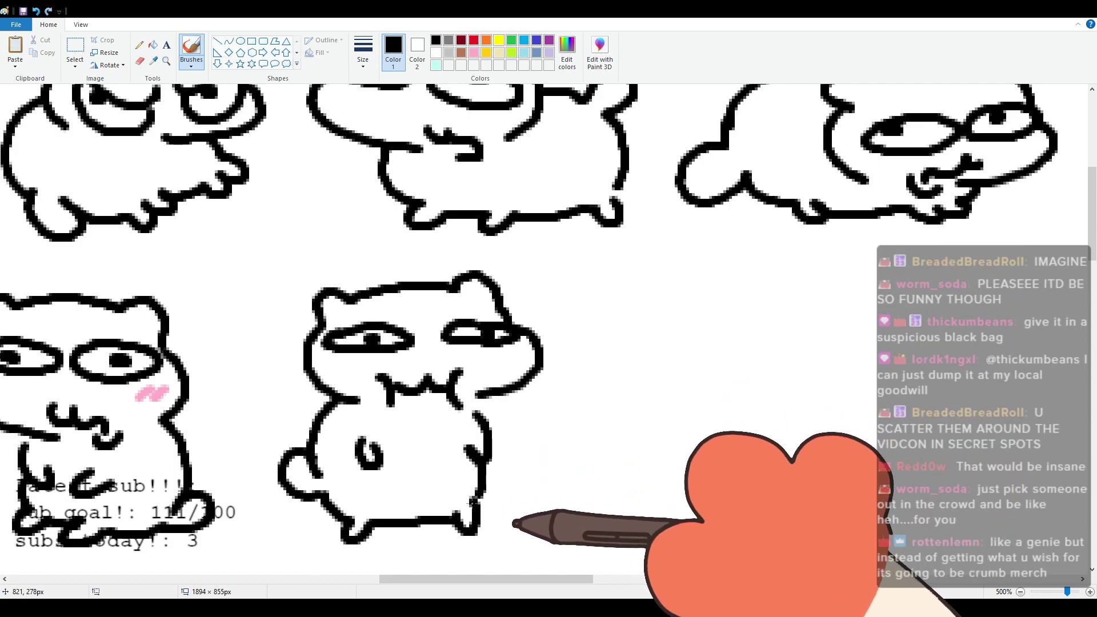
scroll(348, 382, "up", 2)
scroll(377, 400, "down", 4)
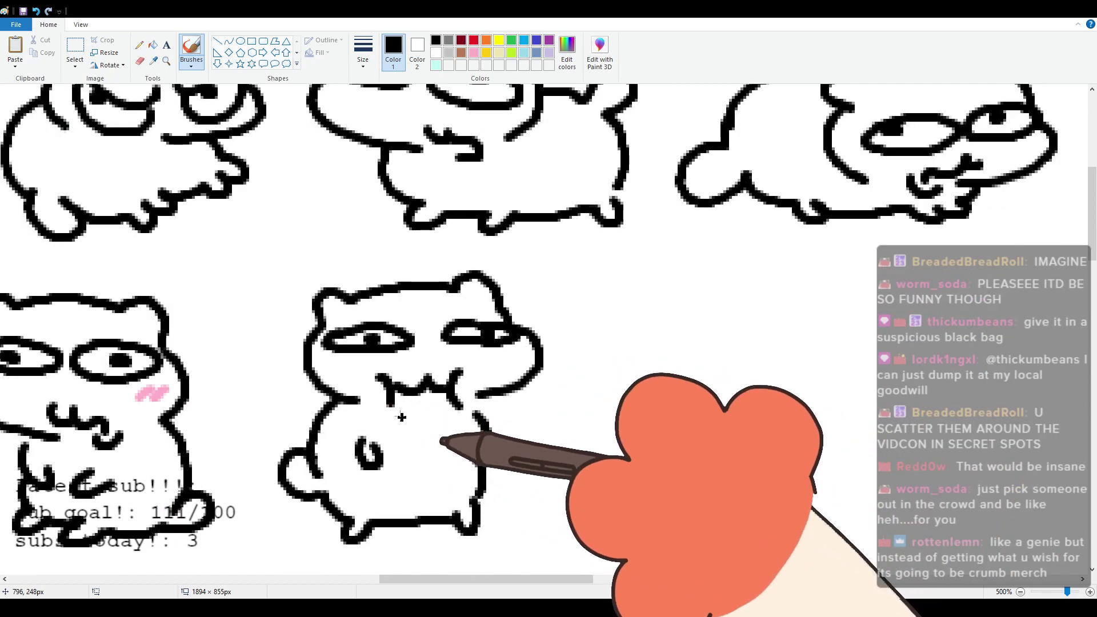
scroll(416, 477, "up", 4)
scroll(422, 503, "down", 2)
Step: In the blank space beside the seventh cat, outline the eighth cat's head with two rounded ears, a puffy left cheek and a wavy mouth
left_click_drag(444, 582, 468, 570)
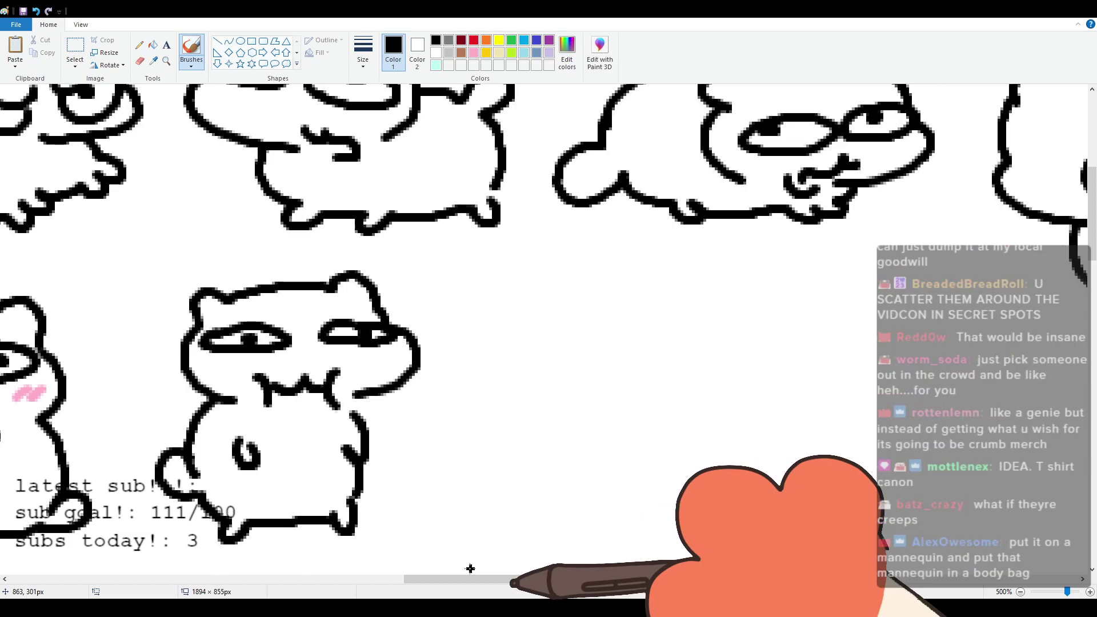
scroll(470, 565, "right", 3)
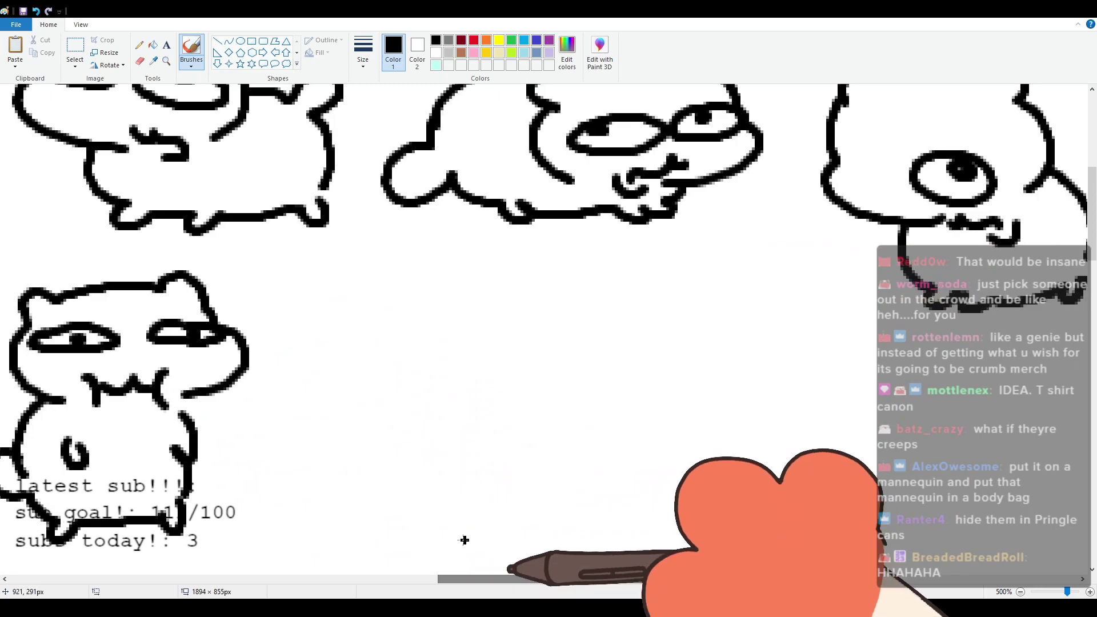
mouse_move(321, 330)
left_mouse_down()
mouse_move(326, 300)
mouse_move(434, 293)
mouse_move(322, 325)
mouse_move(354, 292)
mouse_move(489, 286)
mouse_move(496, 326)
left_mouse_up()
key("ctrl+z")
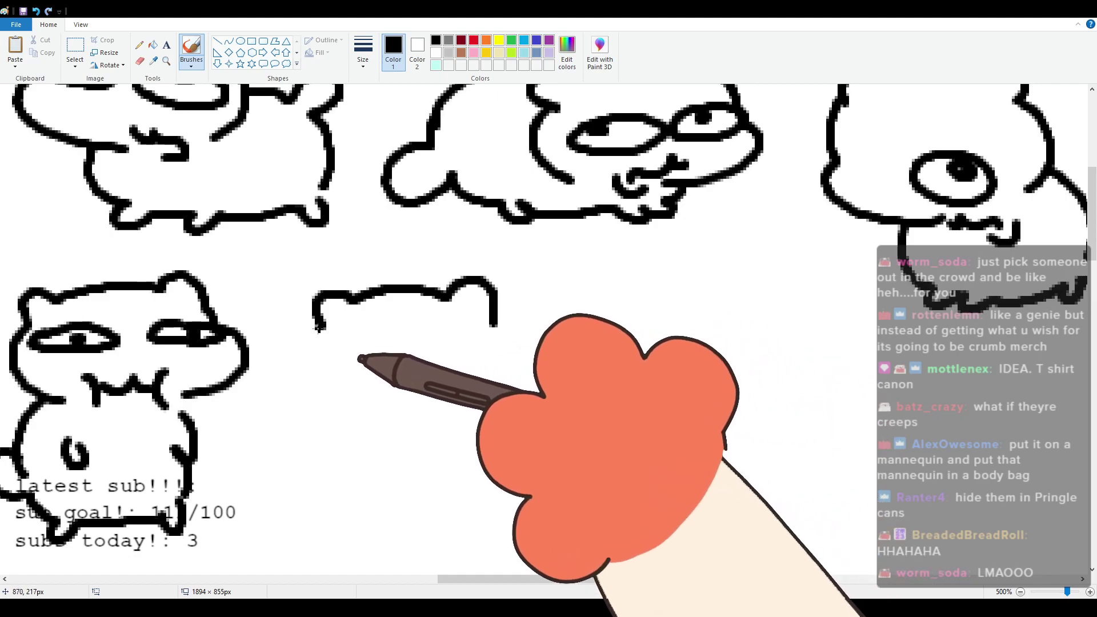
mouse_move(319, 327)
left_mouse_down()
mouse_move(302, 361)
mouse_move(379, 419)
left_mouse_up()
key("ctrl+z")
mouse_move(320, 328)
left_mouse_down()
mouse_move(317, 355)
mouse_move(346, 410)
mouse_move(428, 412)
mouse_move(430, 384)
mouse_move(486, 388)
left_mouse_up()
Step: Add the eighth cat's narrow eyes with pupils and right cheek, then its four-legged body with short feet and a raised round tail
mouse_move(323, 359)
left_mouse_down()
mouse_move(375, 354)
mouse_move(355, 366)
left_mouse_up()
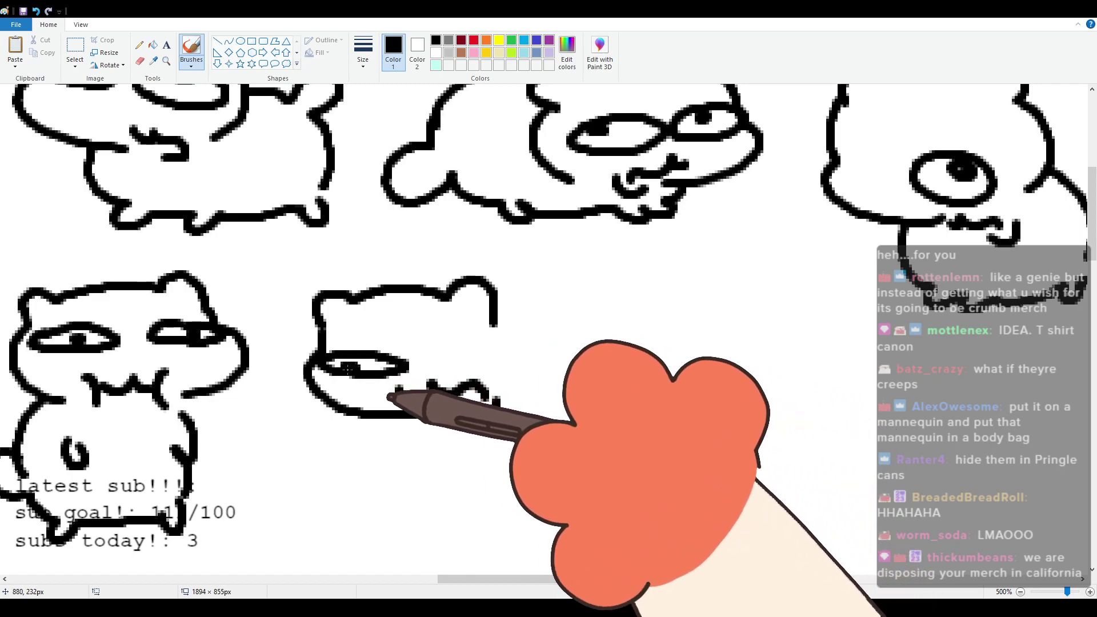
mouse_move(459, 348)
left_mouse_down()
mouse_move(504, 325)
mouse_move(495, 319)
mouse_move(507, 394)
left_mouse_up()
mouse_move(393, 421)
left_mouse_down()
mouse_move(437, 465)
mouse_move(412, 455)
mouse_move(487, 462)
mouse_move(491, 479)
mouse_move(527, 457)
mouse_move(614, 468)
left_mouse_up()
mouse_move(540, 346)
left_mouse_down()
mouse_move(581, 352)
mouse_move(618, 331)
mouse_move(594, 368)
mouse_move(621, 440)
left_mouse_up()
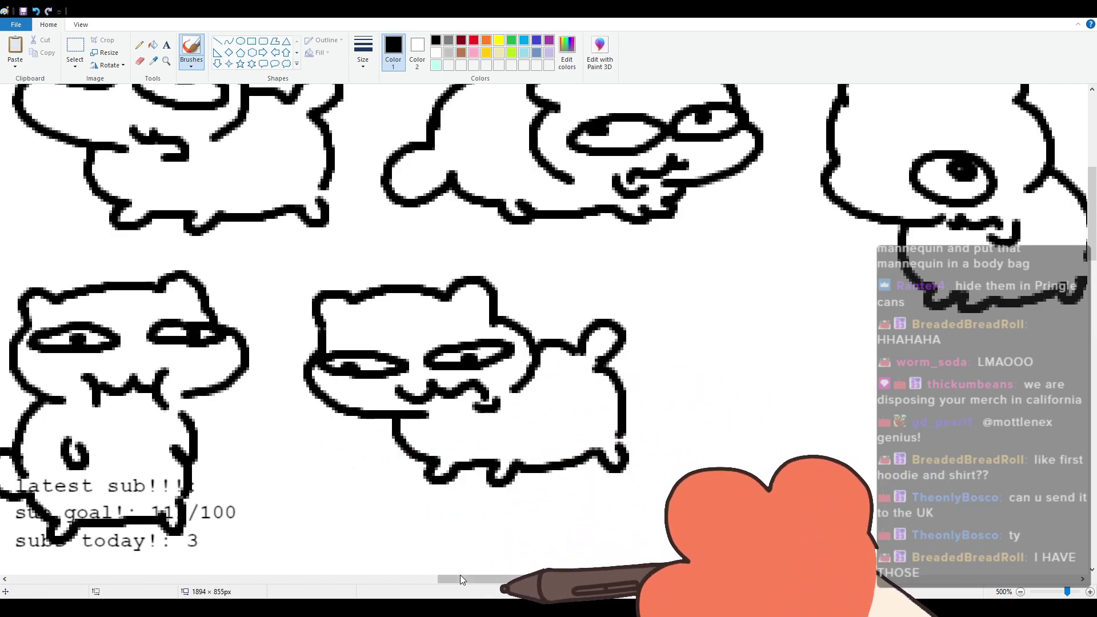
Step: Outline the row's ninth cat head with two rounded ears and a protruding right cheek, slightly lower than the eighth cat
scroll(462, 580, "right", 3)
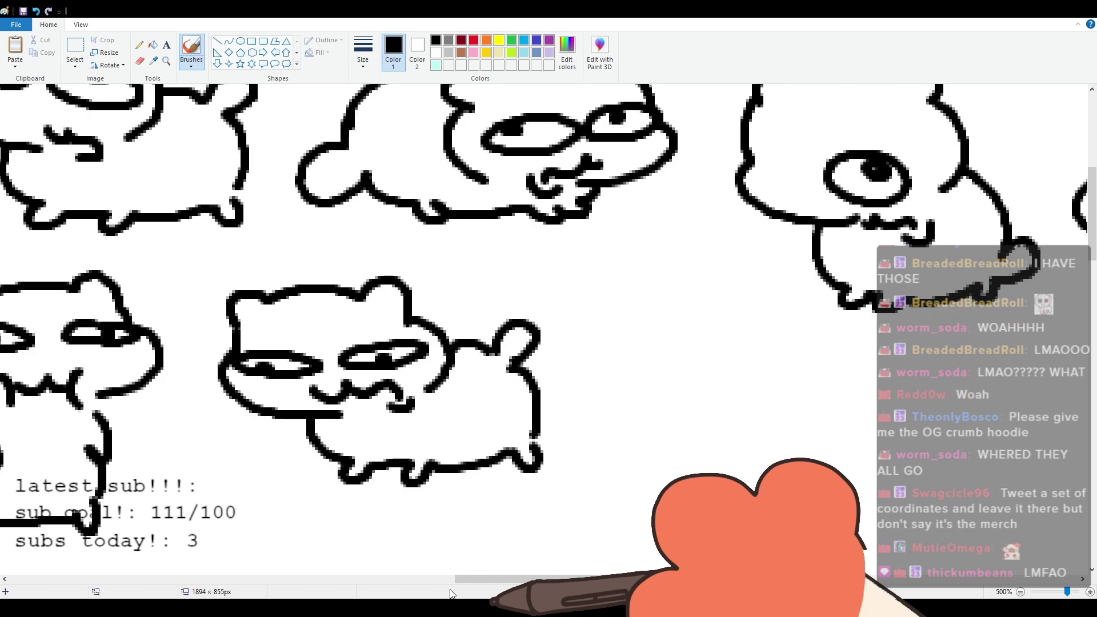
left_click_drag(509, 577, 562, 563)
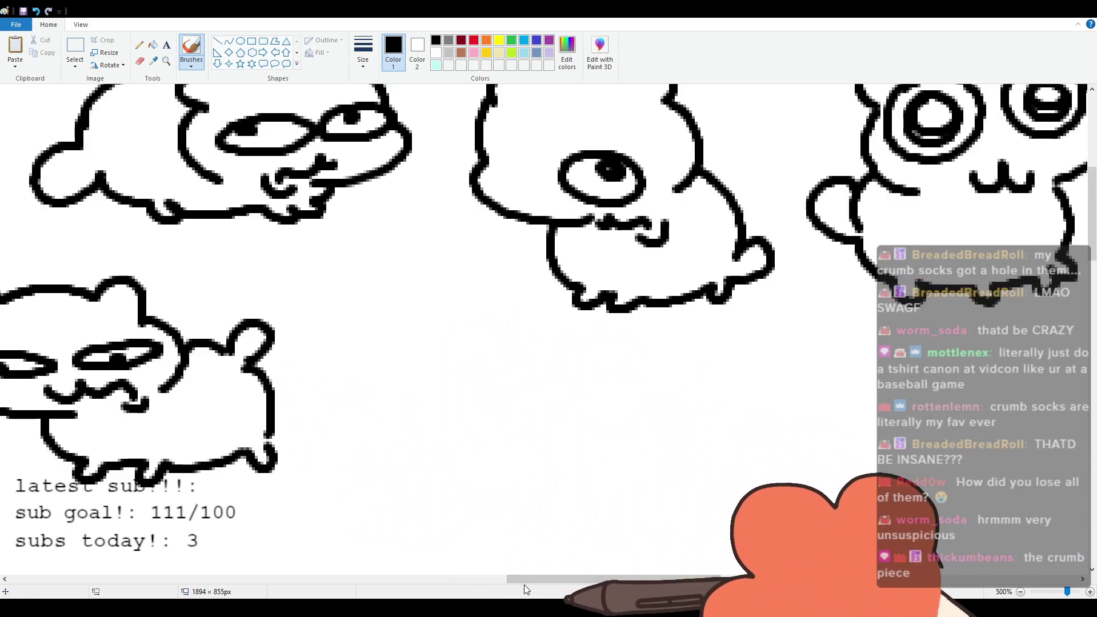
left_click_drag(537, 579, 558, 579)
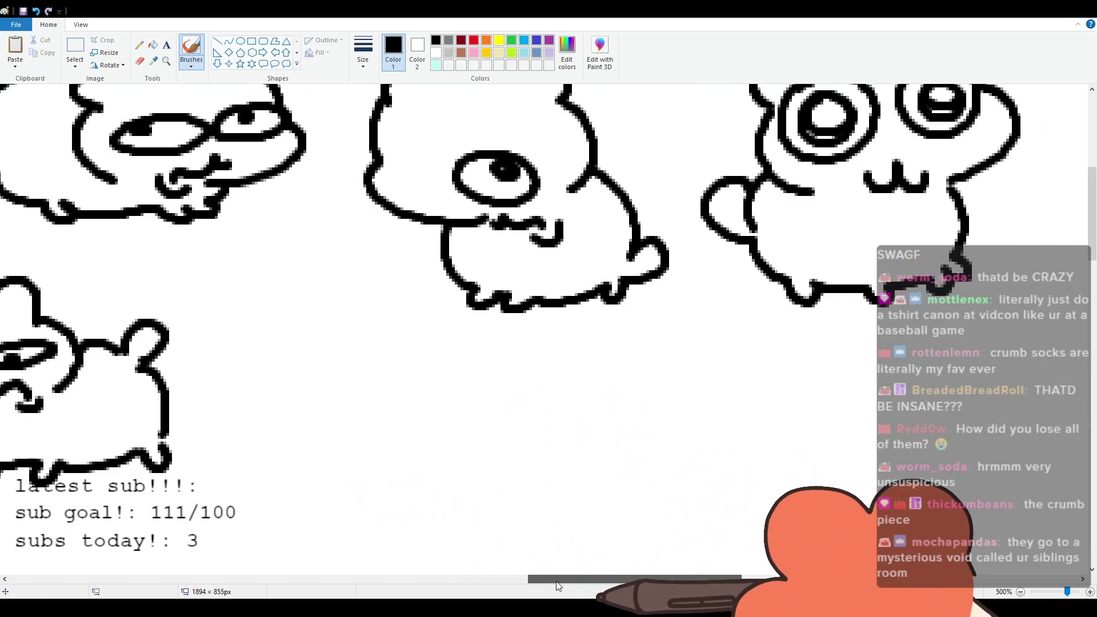
mouse_move(283, 373)
left_mouse_down()
mouse_move(263, 340)
mouse_move(363, 327)
mouse_move(414, 338)
mouse_move(422, 317)
mouse_move(454, 348)
mouse_move(480, 404)
left_mouse_up()
key("ctrl+z")
mouse_move(451, 349)
left_mouse_down()
mouse_move(487, 412)
mouse_move(409, 463)
left_mouse_up()
Step: Give the ninth cat two narrow oval eyes with pupils and a small curled wavy mouth beside the right cheek
mouse_move(343, 394)
left_mouse_down()
mouse_move(333, 426)
mouse_move(340, 394)
mouse_move(335, 409)
left_mouse_up()
mouse_move(434, 393)
left_mouse_down()
mouse_move(407, 407)
mouse_move(441, 403)
left_mouse_up()
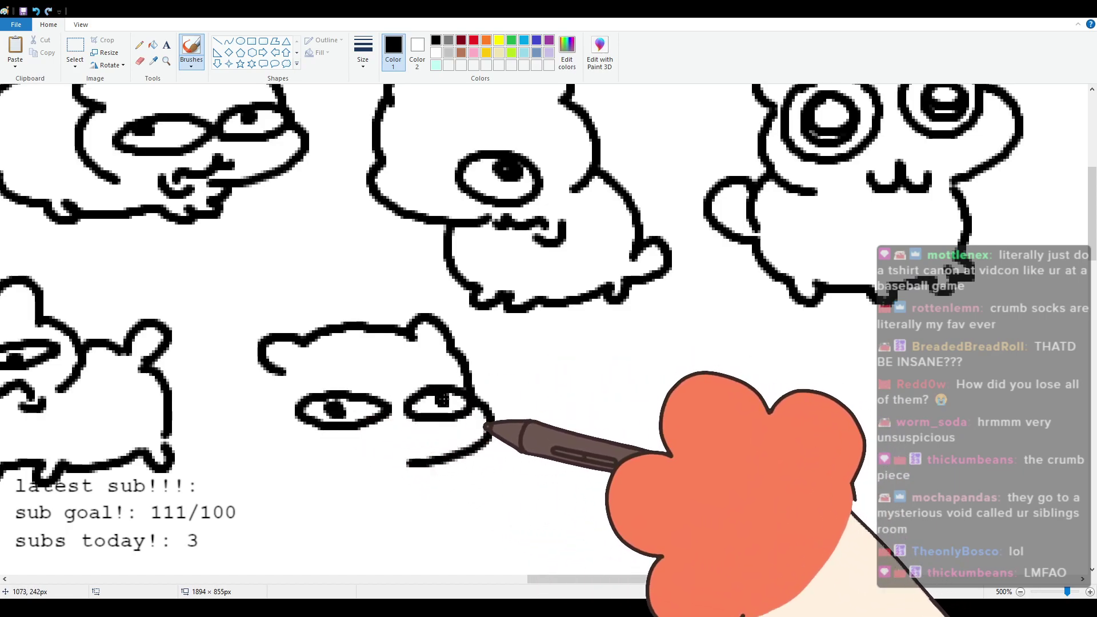
mouse_move(396, 457)
left_mouse_down()
mouse_move(354, 457)
mouse_move(357, 475)
left_mouse_up()
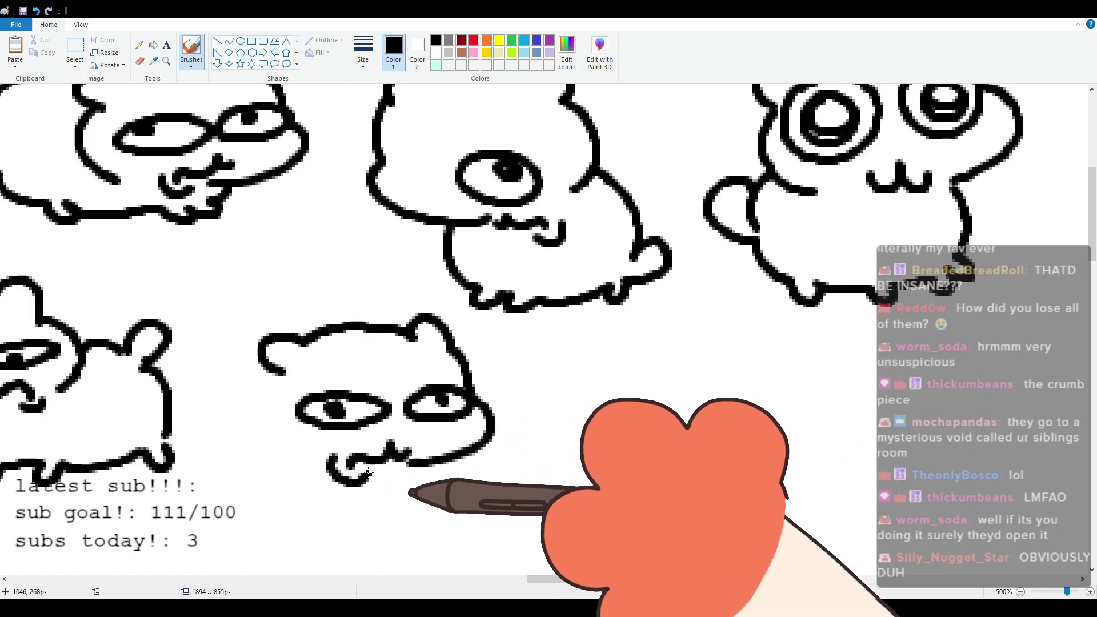
Step: Draw the ninth cat's left cheek and plump sitting body with a round tail at the back and a cluster of small front feet
mouse_move(266, 370)
left_mouse_down()
mouse_move(296, 452)
mouse_move(276, 388)
mouse_move(270, 460)
mouse_move(256, 449)
mouse_move(256, 523)
mouse_move(251, 502)
mouse_move(237, 506)
mouse_move(242, 548)
mouse_move(282, 534)
mouse_move(335, 560)
mouse_move(352, 546)
mouse_move(422, 543)
mouse_move(374, 541)
left_mouse_up()
key("ctrl+z")
key("ctrl+z")
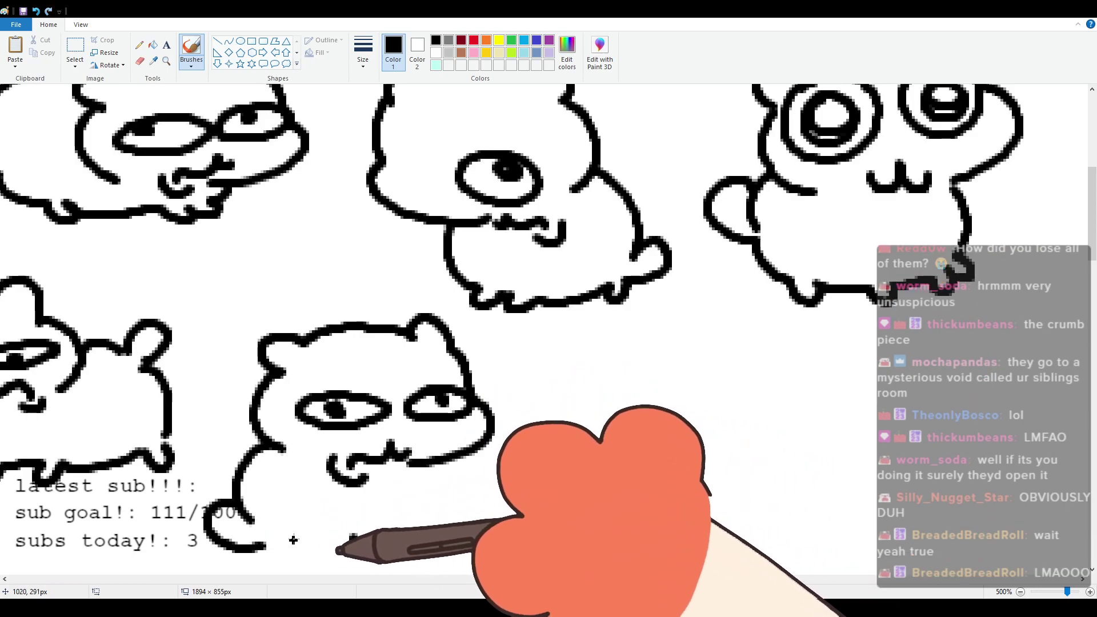
mouse_move(265, 540)
left_mouse_down()
mouse_move(353, 551)
mouse_move(426, 528)
left_mouse_up()
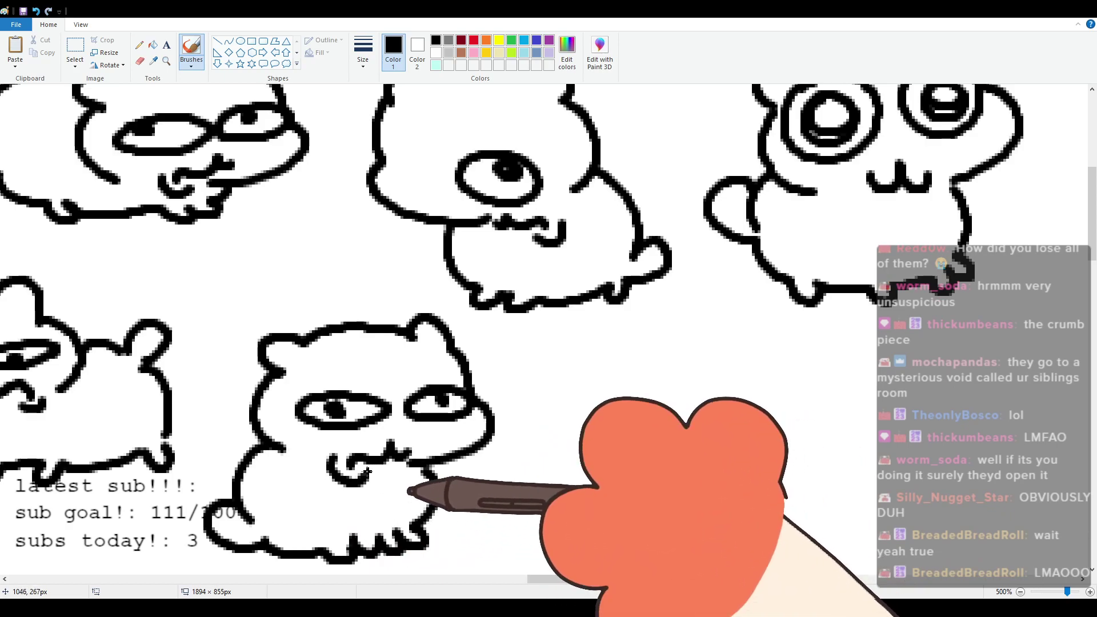
Step: Outline the row's tenth cat head with two rounded ears and a wide, puffy left cheek in the blank space beside the ninth cat
left_click_drag(610, 581, 680, 583)
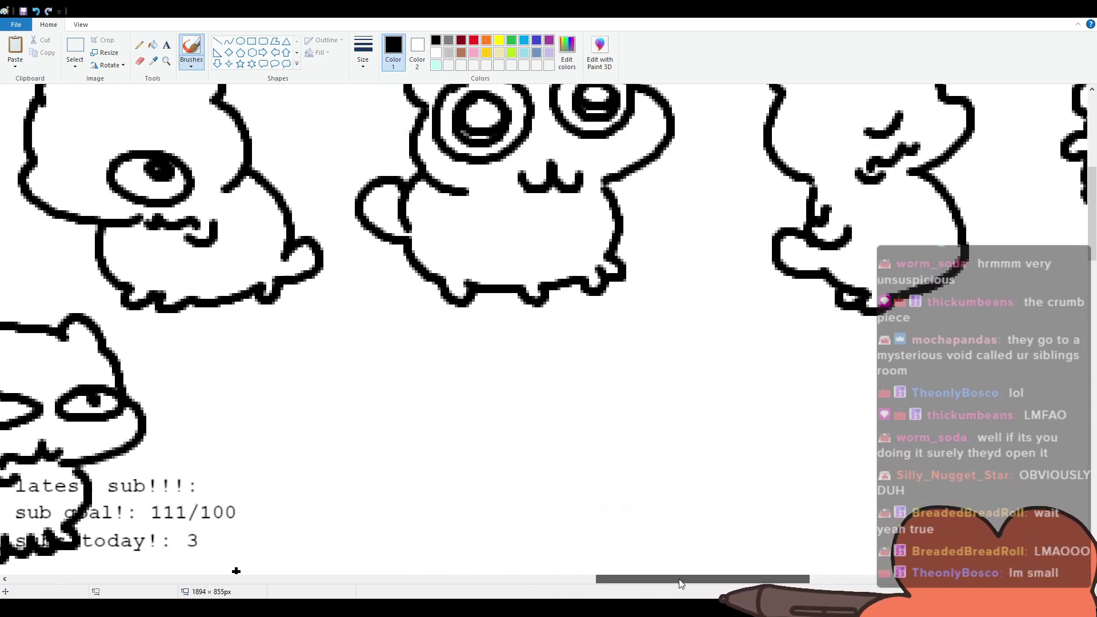
scroll(230, 437, "down", 2)
left_click_drag(635, 578, 611, 578)
scroll(589, 535, "down", 2)
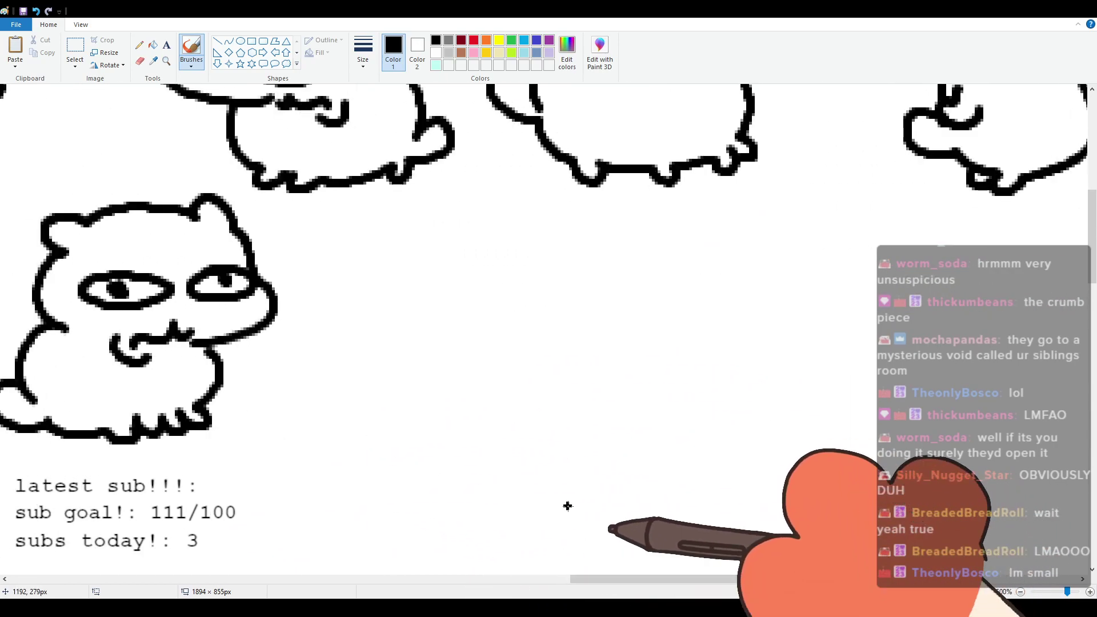
mouse_move(374, 252)
left_mouse_down()
mouse_move(382, 282)
mouse_move(410, 254)
mouse_move(463, 246)
left_mouse_up()
key("ctrl+z")
key("ctrl+z")
mouse_move(373, 277)
left_mouse_down()
mouse_move(442, 254)
mouse_move(514, 252)
left_mouse_up()
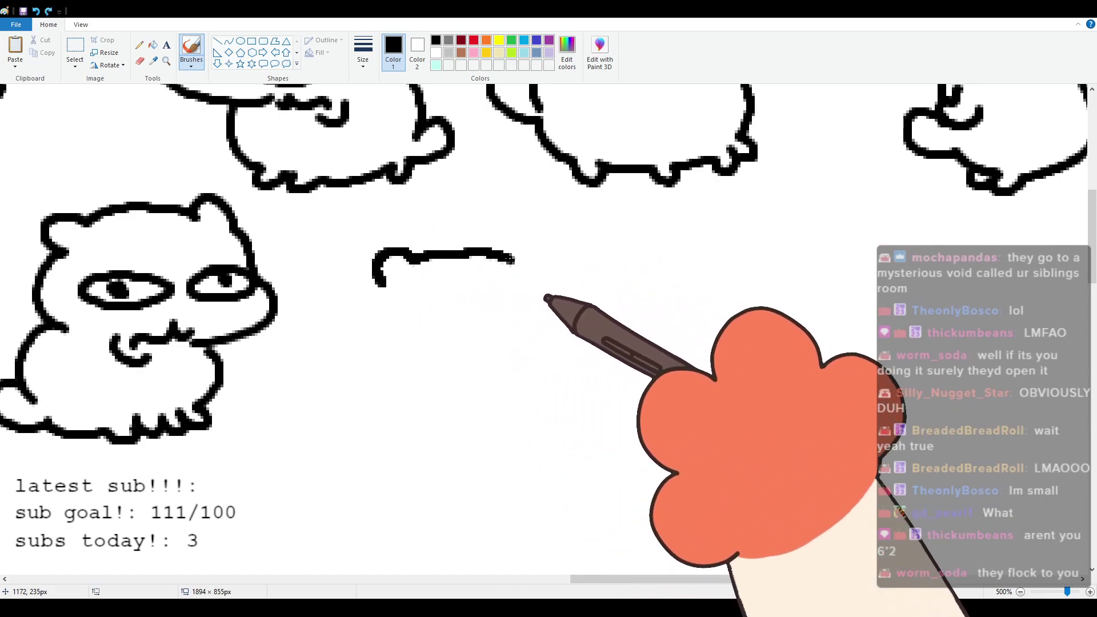
key("ctrl+z")
key("ctrl+z")
mouse_move(370, 282)
left_mouse_down()
mouse_move(415, 250)
mouse_move(514, 262)
mouse_move(538, 249)
mouse_move(553, 290)
left_mouse_up()
mouse_move(358, 305)
left_mouse_down()
mouse_move(366, 284)
mouse_move(372, 365)
mouse_move(477, 383)
left_mouse_up()
Step: Add the tenth cat's two oval eyes with small pupils and a wavy mouth curling down at its right end
mouse_move(383, 293)
left_mouse_down()
mouse_move(449, 309)
mouse_move(368, 293)
mouse_move(395, 299)
left_mouse_up()
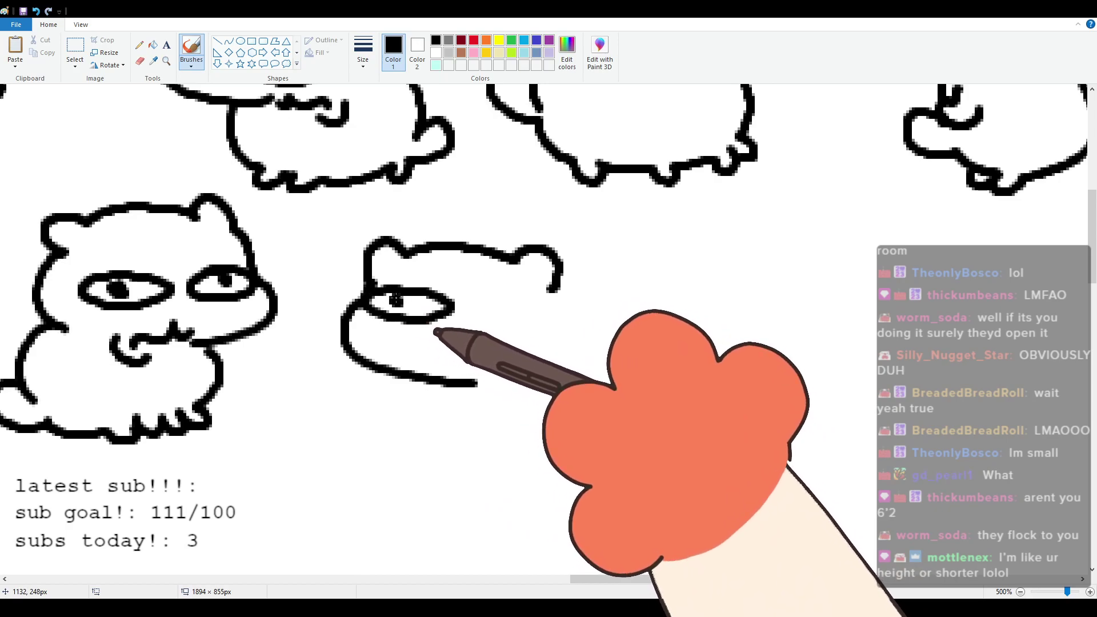
left_click_drag(495, 293, 490, 292)
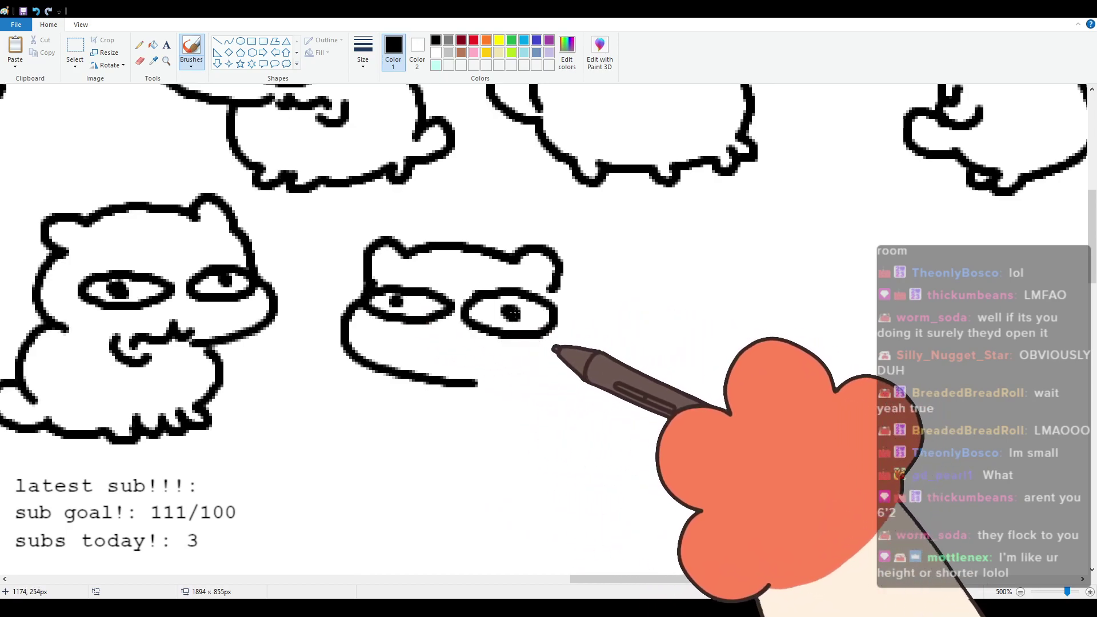
mouse_move(473, 363)
left_mouse_down()
mouse_move(501, 360)
mouse_move(542, 389)
mouse_move(530, 389)
mouse_move(557, 377)
left_mouse_up()
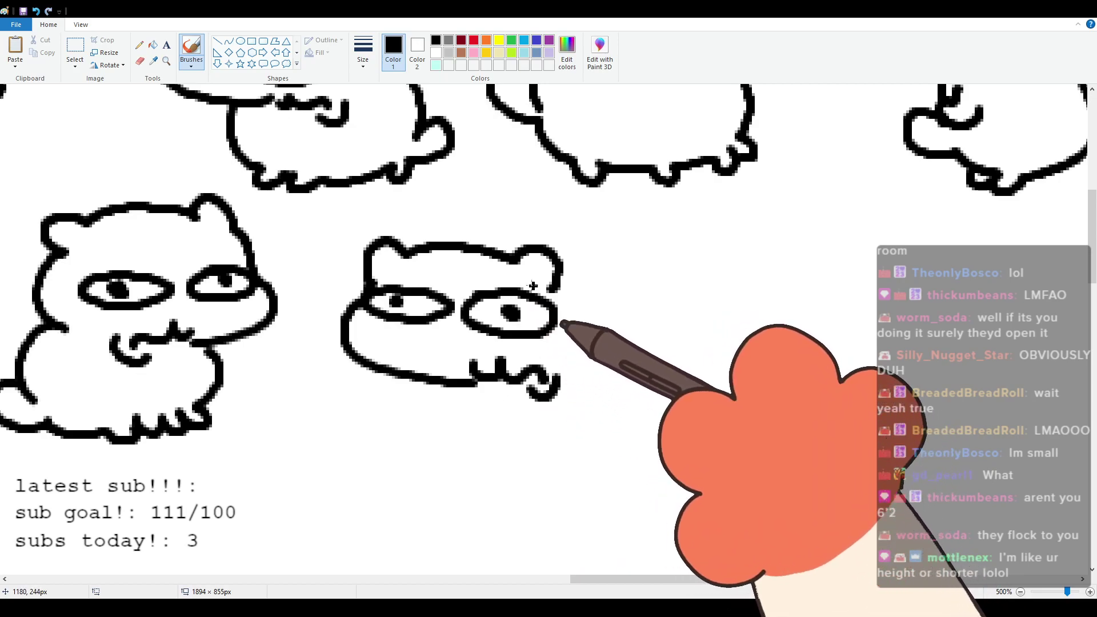
Step: Draw the tenth cat's right cheek and long four-legged body with short feet and a rounded tail sticking out behind
left_click_drag(559, 288, 572, 370)
mouse_move(428, 378)
left_mouse_down()
mouse_move(437, 408)
mouse_move(501, 422)
mouse_move(462, 423)
mouse_move(477, 431)
mouse_move(516, 441)
mouse_move(519, 424)
mouse_move(539, 438)
mouse_move(603, 434)
left_mouse_up()
mouse_move(578, 299)
left_mouse_down()
mouse_move(657, 328)
mouse_move(708, 327)
mouse_move(681, 350)
mouse_move(648, 429)
mouse_move(663, 438)
left_mouse_up()
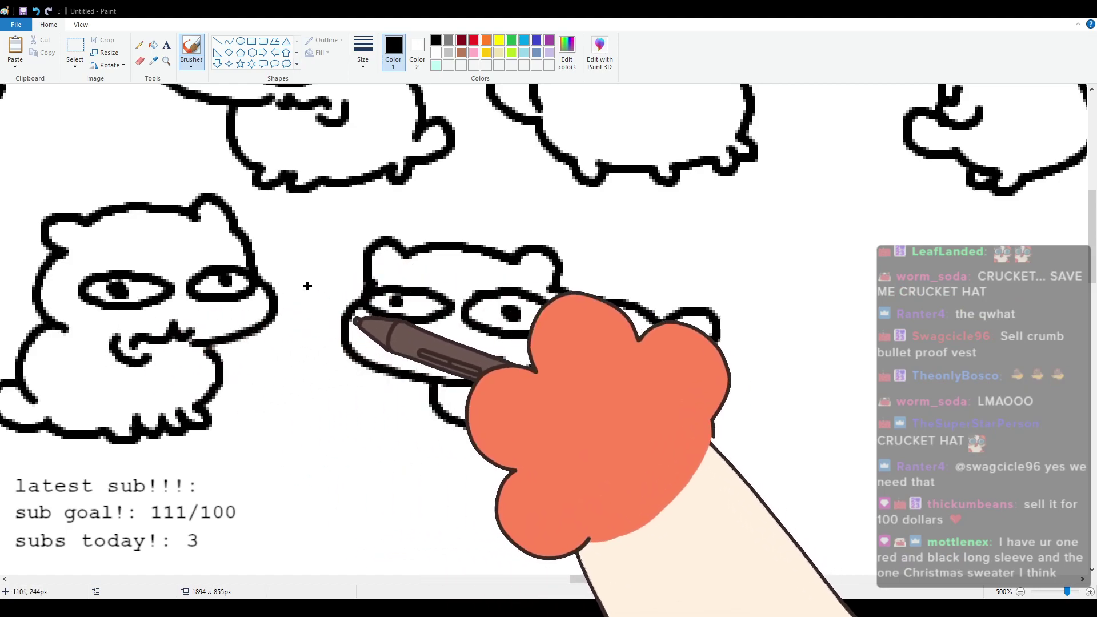
Step: Outline the row's eleventh cat head, tilted upward, with two rounded ears and a puffy right cheek beside the tenth cat
left_click_drag(615, 580, 670, 575)
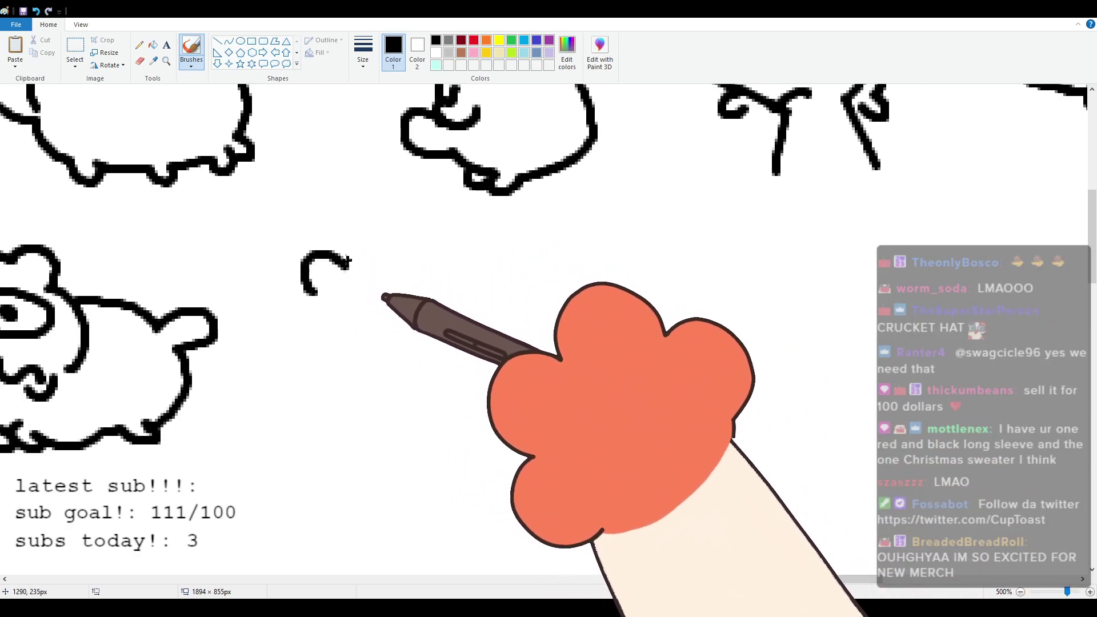
left_click_drag(326, 258, 366, 260)
key("ctrl+z")
mouse_move(318, 286)
left_mouse_down()
mouse_move(331, 246)
mouse_move(502, 238)
left_mouse_up()
key("ctrl+z")
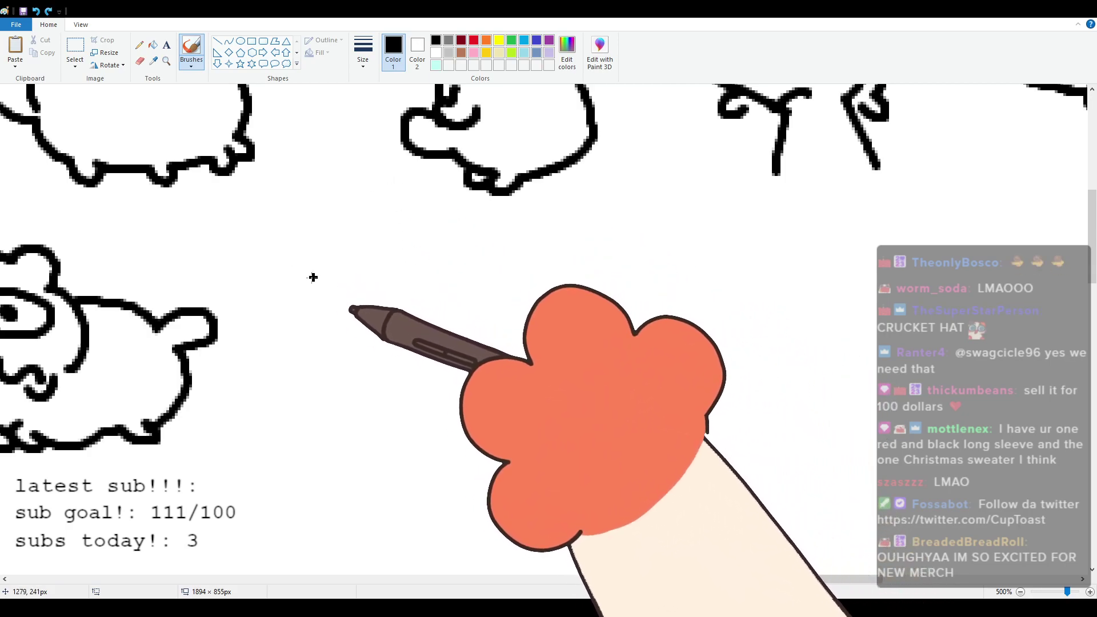
mouse_move(313, 303)
left_mouse_down()
mouse_move(315, 263)
mouse_move(449, 252)
left_mouse_up()
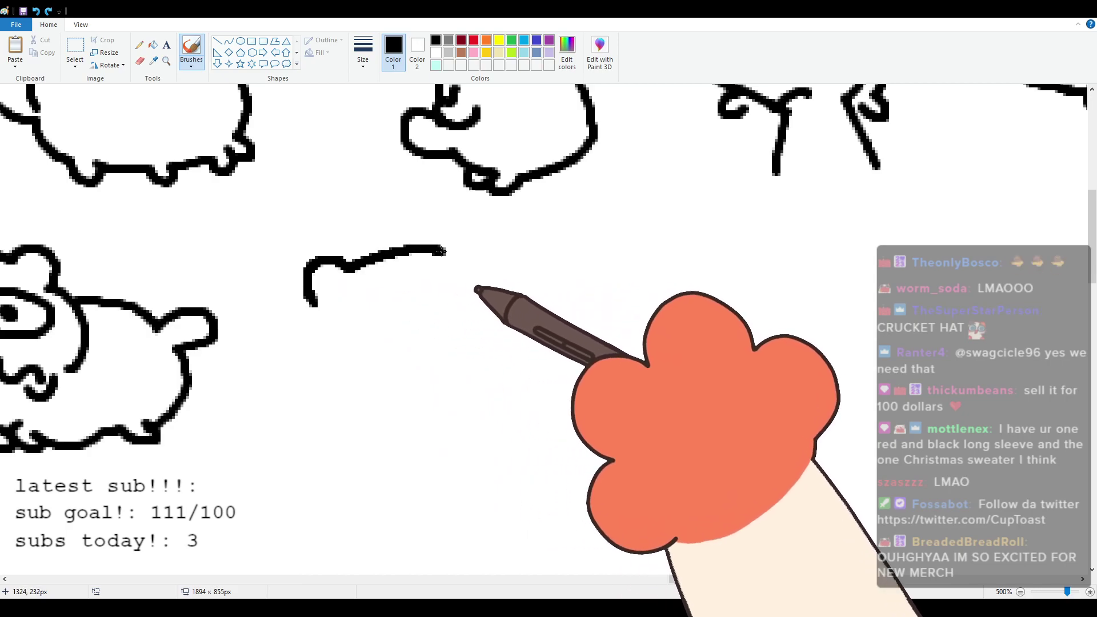
key("ctrl+z")
mouse_move(329, 298)
left_mouse_down()
mouse_move(327, 260)
mouse_move(429, 255)
mouse_move(460, 235)
mouse_move(554, 334)
mouse_move(463, 387)
left_mouse_up()
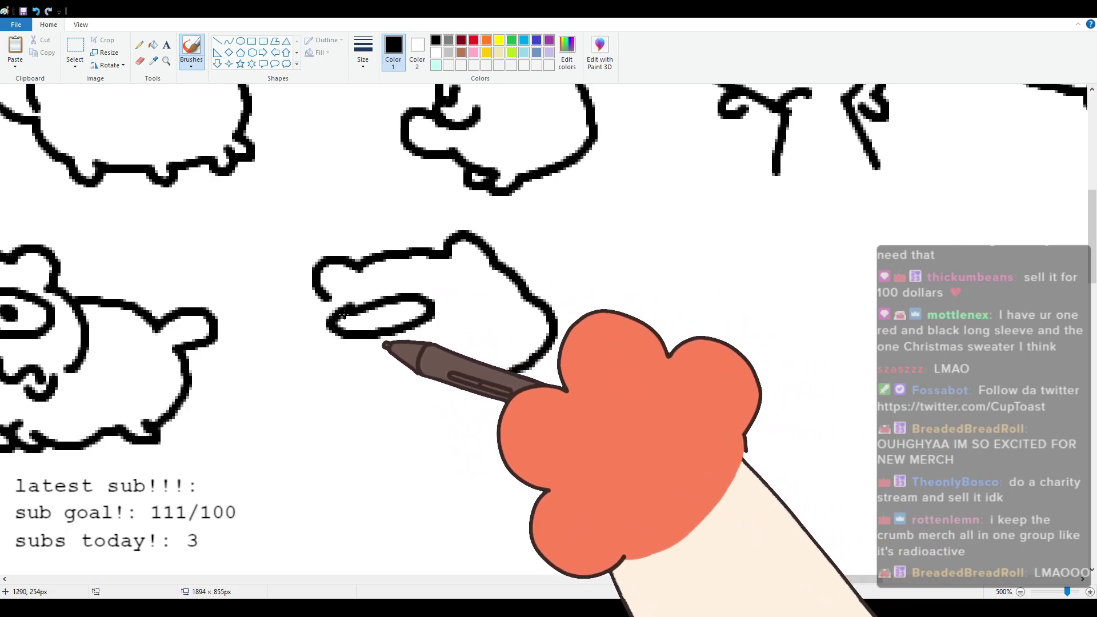
Step: Complete the eleventh cat's slanted oval eyes with upward-looking pupils and add a wavy mouth curling at its left end
left_click_drag(370, 312, 378, 316)
mouse_move(478, 279)
left_mouse_down()
mouse_move(522, 290)
mouse_move(494, 286)
left_mouse_up()
left_click_drag(476, 352, 413, 380)
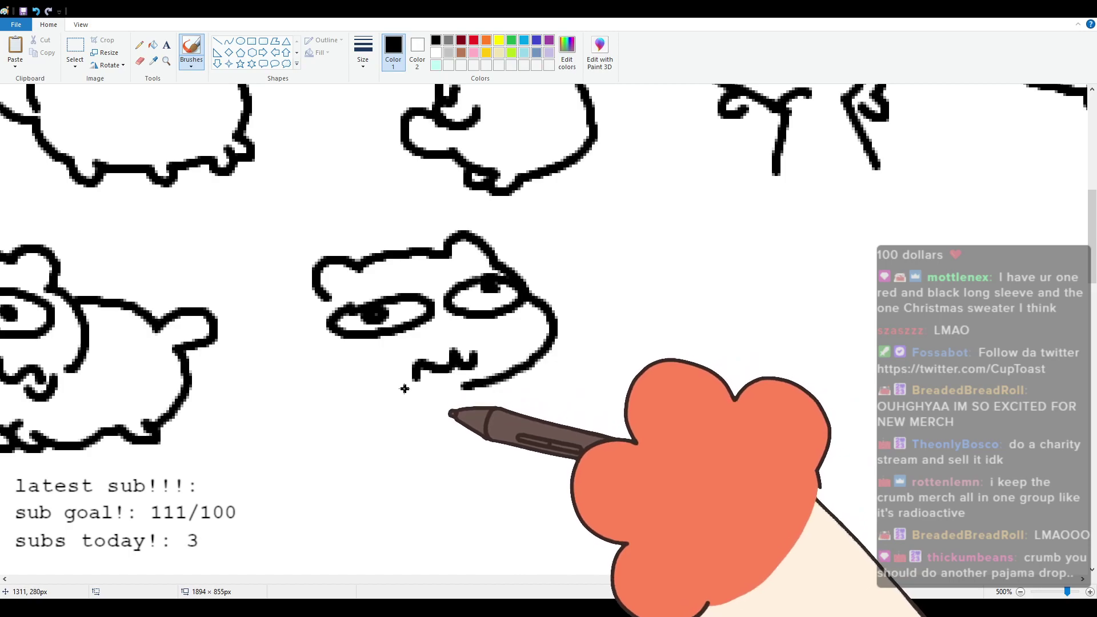
left_click_drag(403, 381, 428, 383)
Step: Draw the eleventh cat's left cheek and plump sitting body with a round tail and a row of small feet
mouse_move(327, 298)
left_mouse_down()
mouse_move(347, 394)
mouse_move(311, 430)
mouse_move(350, 460)
mouse_move(330, 393)
mouse_move(313, 458)
mouse_move(300, 437)
mouse_move(288, 477)
mouse_move(333, 474)
mouse_move(392, 512)
mouse_move(447, 509)
mouse_move(467, 497)
left_mouse_up()
key("ctrl+z")
mouse_move(479, 394)
left_mouse_down()
mouse_move(498, 463)
mouse_move(479, 484)
left_mouse_up()
scroll(522, 449, "up", 4)
scroll(454, 449, "down", 4)
scroll(526, 452, "up", 2)
scroll(522, 506, "down", 2)
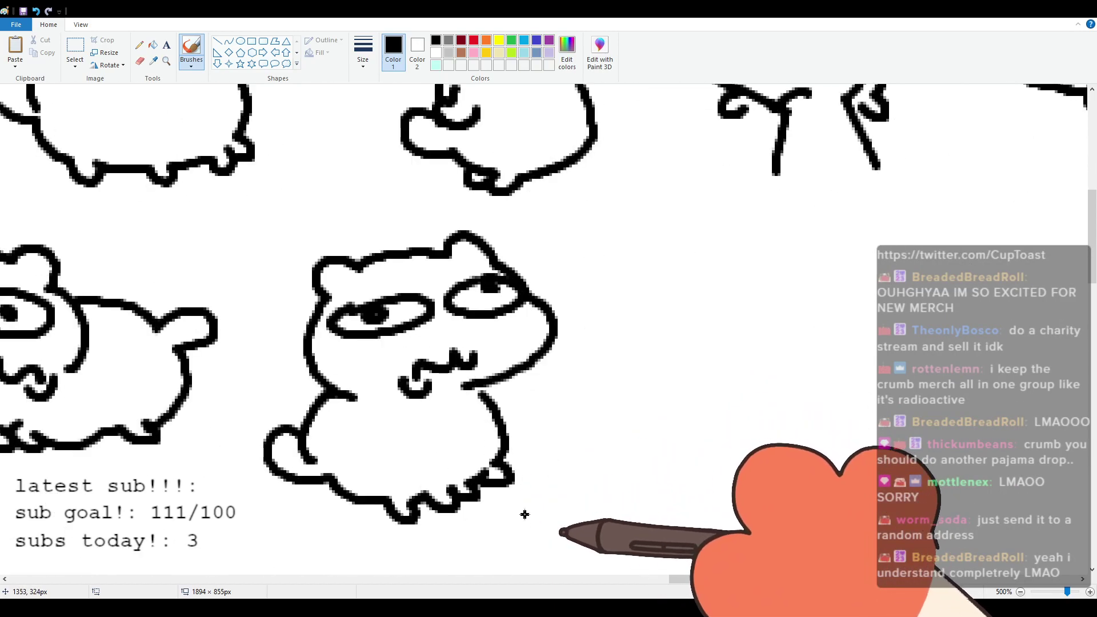
Step: Outline the row's twelfth creature head with two floppy, drooping ears and a puffy left cheek beside the eleventh cat
left_click_drag(713, 578, 556, 506)
scroll(556, 505, "down", 3)
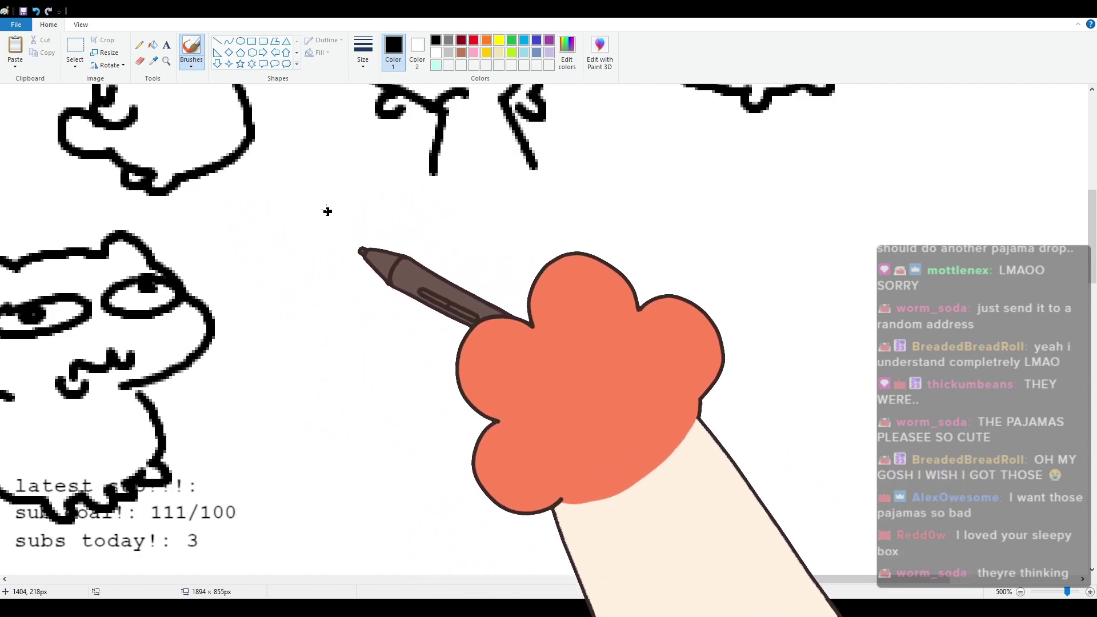
mouse_move(303, 225)
left_mouse_down()
mouse_move(294, 252)
mouse_move(440, 217)
mouse_move(512, 260)
mouse_move(475, 263)
left_mouse_up()
mouse_move(294, 252)
left_mouse_down()
mouse_move(262, 326)
mouse_move(377, 360)
left_mouse_up()
Step: Give the floppy-eared creature a wavy mouth curling at its right end and two small dot eyes
mouse_move(323, 314)
left_mouse_down()
mouse_move(339, 338)
mouse_move(363, 321)
mouse_move(427, 342)
left_mouse_up()
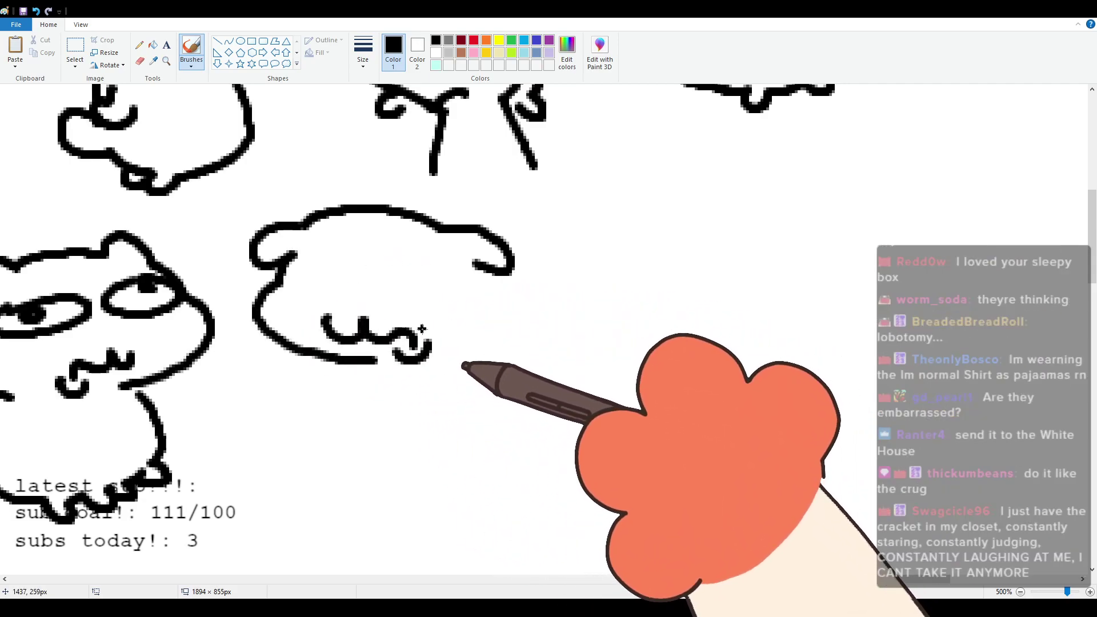
left_click(303, 278)
left_click(430, 281)
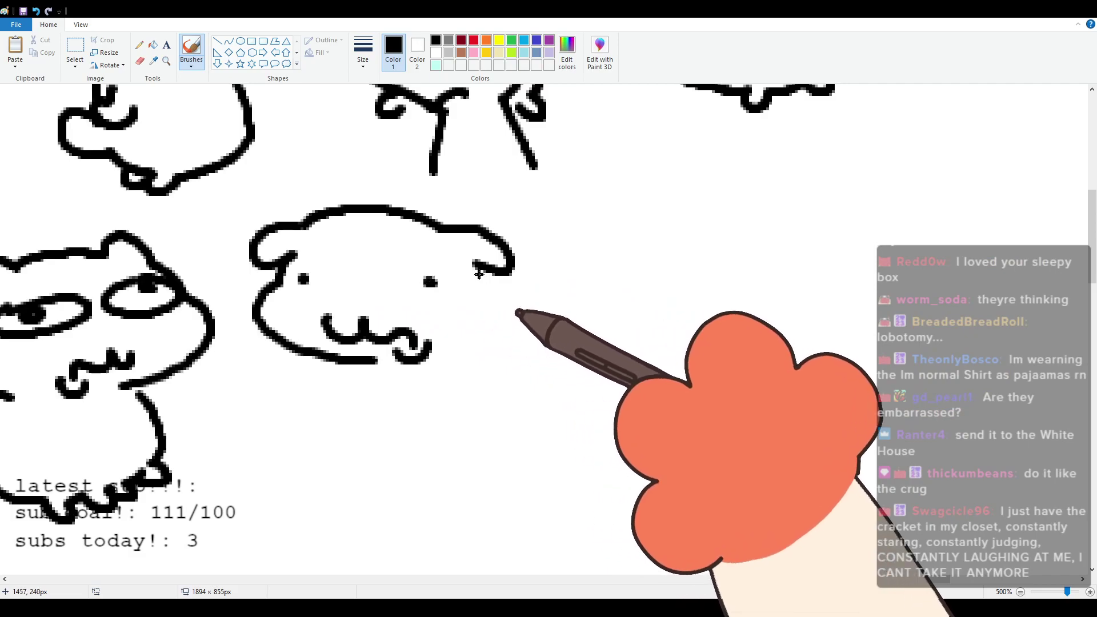
Step: Draw the floppy-eared creature's right cheek and four-legged body with short feet and a raised round tail
left_click_drag(480, 269, 468, 342)
mouse_move(344, 365)
left_mouse_down()
mouse_move(404, 408)
mouse_move(346, 390)
mouse_move(396, 421)
mouse_move(391, 438)
mouse_move(435, 429)
mouse_move(436, 443)
mouse_move(473, 423)
mouse_move(573, 408)
mouse_move(606, 433)
left_mouse_up()
mouse_move(491, 296)
left_mouse_down()
mouse_move(616, 292)
mouse_move(579, 320)
mouse_move(601, 343)
mouse_move(599, 407)
left_mouse_up()
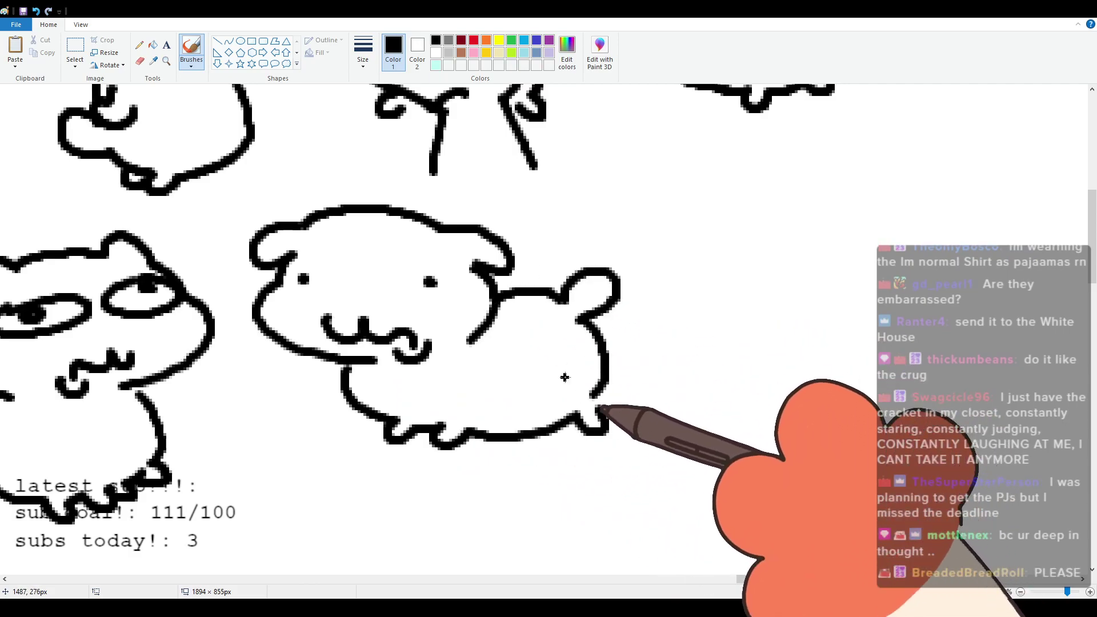
key("ctrl+z")
left_click_drag(589, 328, 599, 406)
Step: Outline the row's thirteenth cat head, tilted upward, with two rounded ears and a protruding right cheek beside the floppy-eared creature
scroll(484, 286, "up", 2)
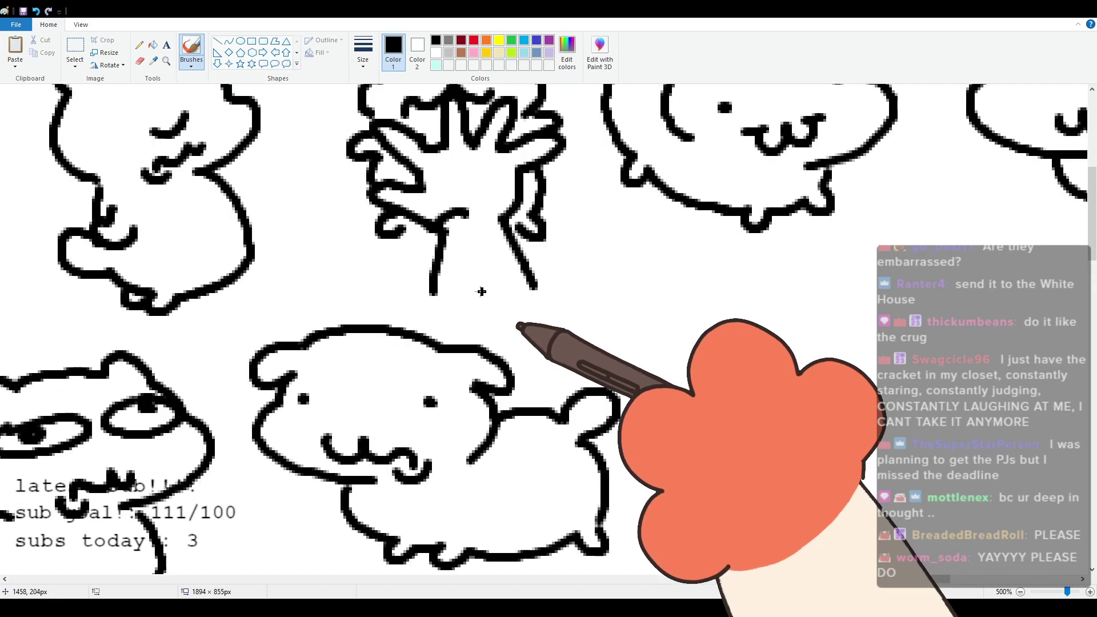
scroll(482, 289, "down", 2)
left_click_drag(795, 580, 880, 582)
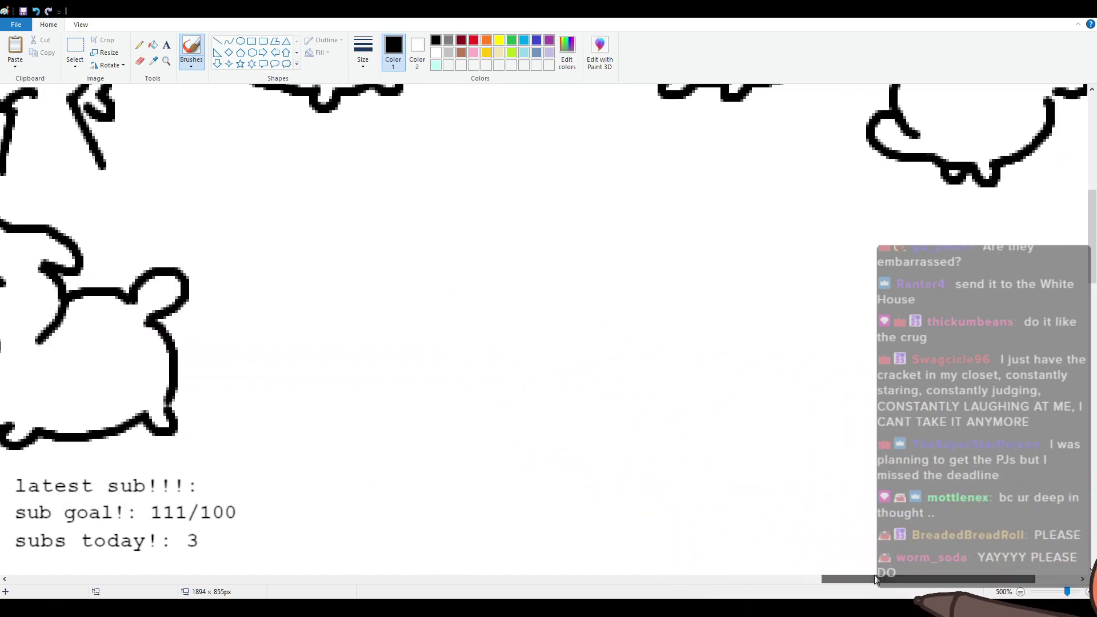
scroll(468, 405, "up", 2)
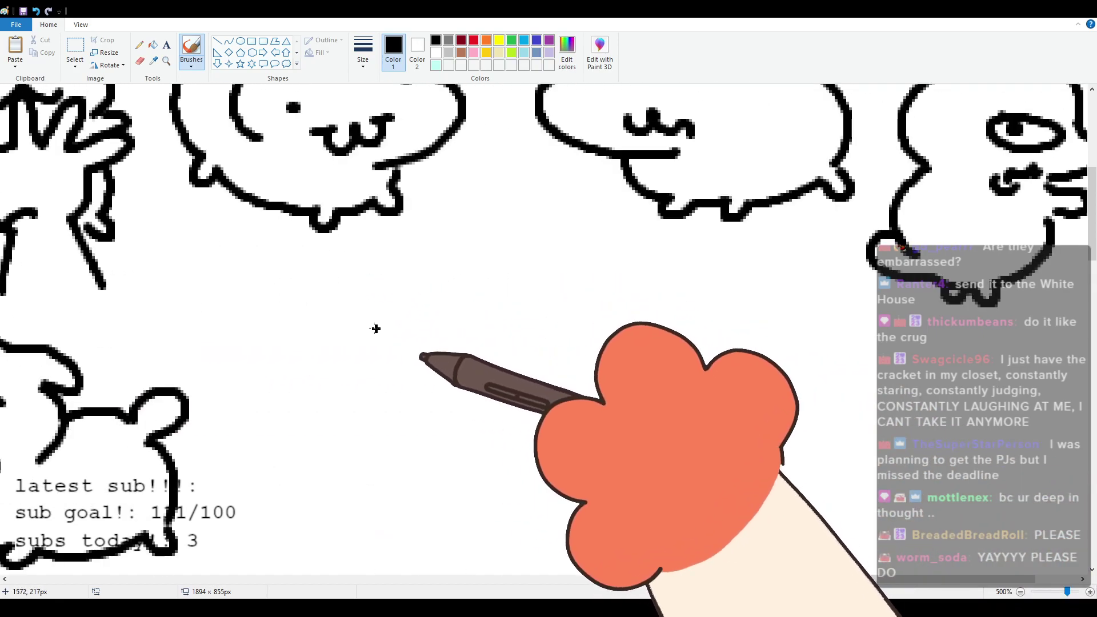
mouse_move(358, 345)
left_mouse_down()
mouse_move(385, 317)
mouse_move(364, 303)
mouse_move(485, 292)
mouse_move(498, 272)
mouse_move(596, 354)
mouse_move(395, 359)
mouse_move(529, 330)
mouse_move(453, 424)
left_mouse_up()
key("ctrl+z")
Step: Add the thirteenth cat's two dot eyes, slanted wavy mouth and rounded left cheek
left_click(395, 361)
left_click(529, 331)
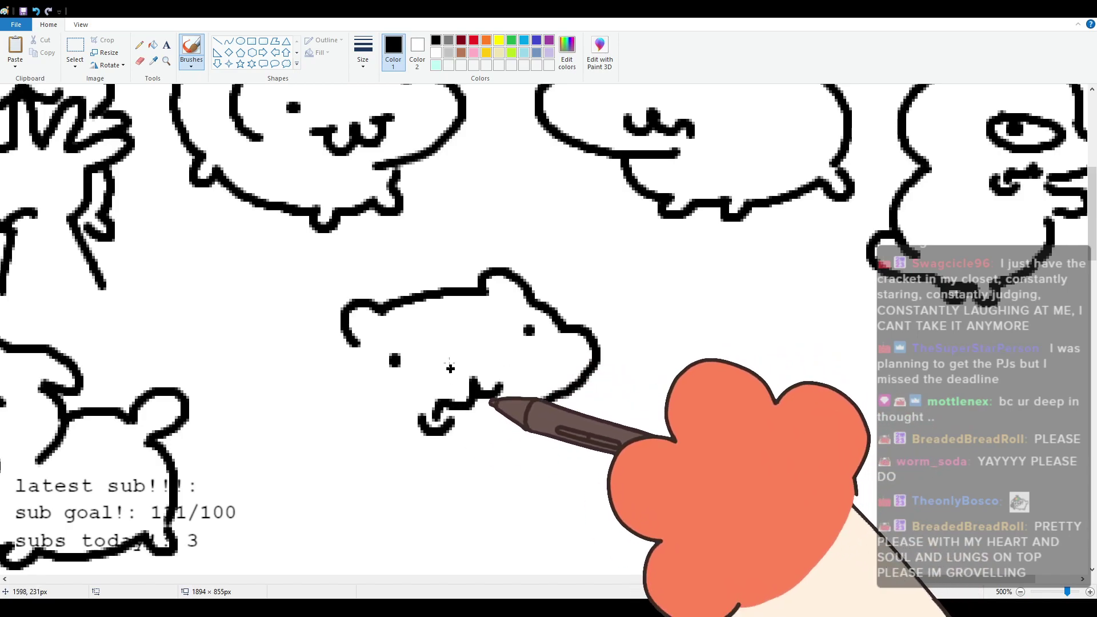
left_click_drag(344, 346, 390, 414)
Step: Draw the thirteenth cat's plump body with a large round tail raised behind the head and short feet underneath
mouse_move(421, 291)
left_mouse_down()
mouse_move(290, 308)
mouse_move(278, 336)
left_mouse_up()
key("ctrl+z")
mouse_move(342, 311)
left_mouse_down()
mouse_move(296, 340)
mouse_move(254, 311)
mouse_move(249, 360)
mouse_move(279, 376)
mouse_move(262, 400)
mouse_move(299, 462)
left_mouse_up()
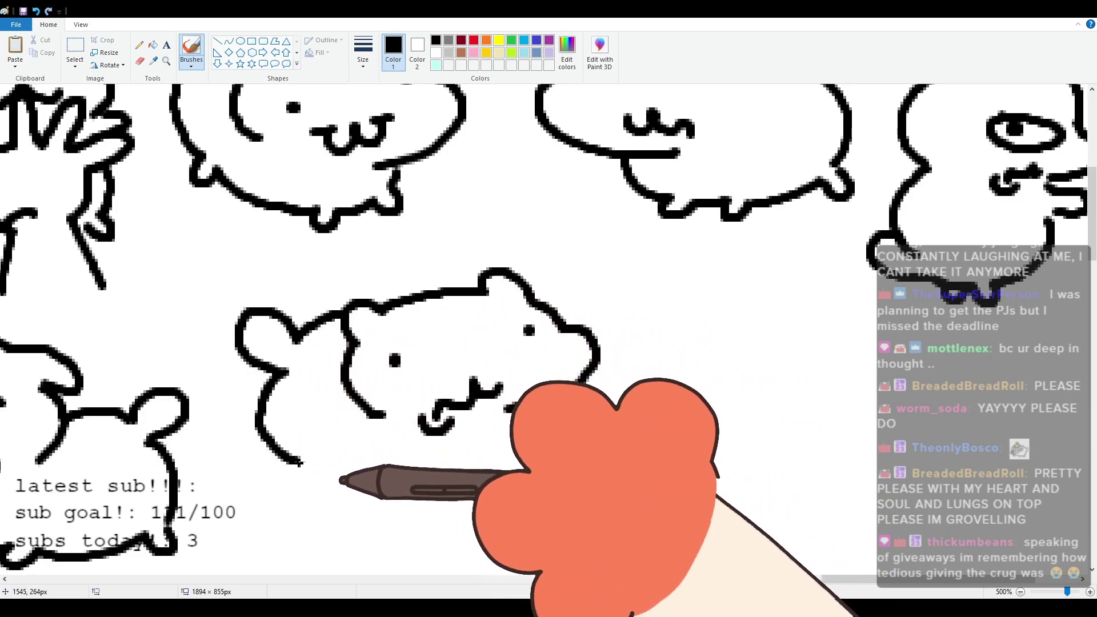
key("ctrl+z")
mouse_move(282, 372)
left_mouse_down()
mouse_move(256, 423)
mouse_move(310, 467)
mouse_move(426, 468)
mouse_move(433, 477)
mouse_move(445, 465)
mouse_move(468, 459)
left_mouse_up()
scroll(424, 406, "up", 3)
scroll(425, 406, "down", 1)
scroll(588, 452, "up", 2)
scroll(590, 455, "down", 1)
scroll(589, 454, "down", 3)
left_click_drag(874, 583, 895, 578)
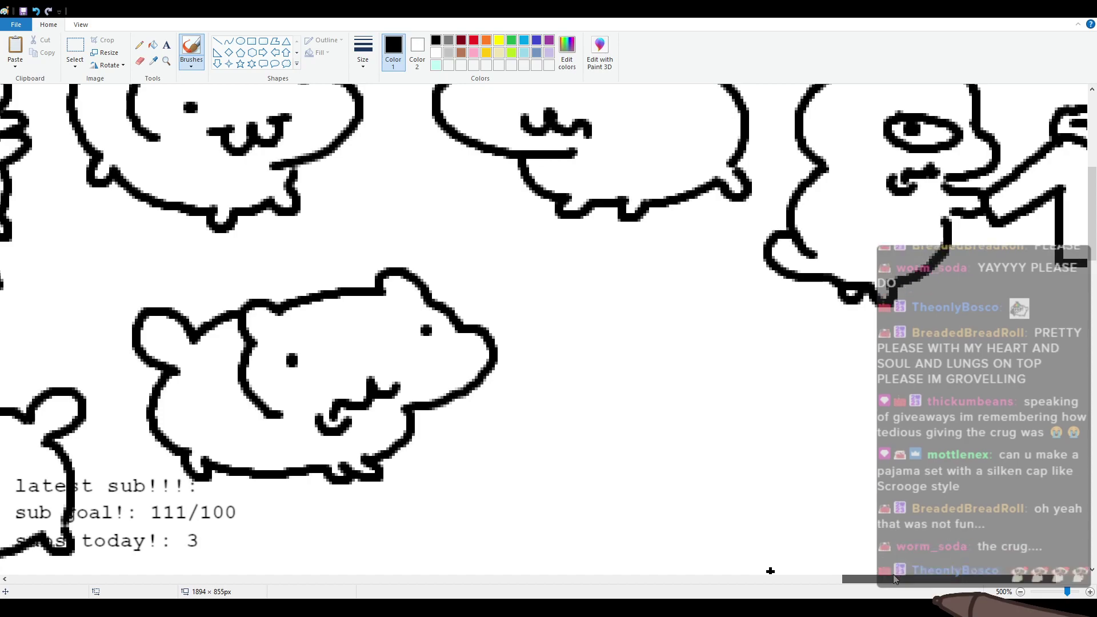
Step: Draw the row's fourteenth cat head beside the upward-tilted cat, with two rounded ears, dot eyes, a wavy mouth and puffy cheeks
left_click_drag(894, 579, 917, 574)
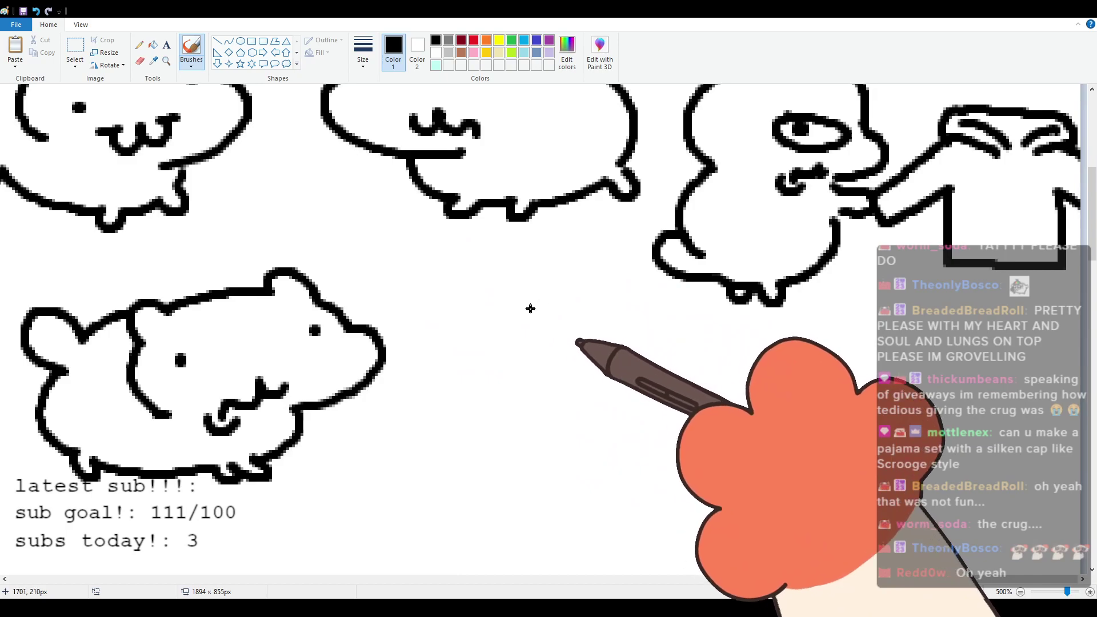
mouse_move(460, 356)
left_mouse_down()
mouse_move(453, 331)
mouse_move(484, 318)
mouse_move(551, 309)
mouse_move(597, 316)
left_mouse_up()
key("ctrl+z")
mouse_move(460, 357)
left_mouse_down()
mouse_move(465, 321)
mouse_move(598, 325)
mouse_move(622, 309)
mouse_move(646, 361)
left_mouse_up()
mouse_move(457, 349)
left_mouse_down()
mouse_move(503, 445)
mouse_move(543, 450)
left_mouse_up()
mouse_move(513, 400)
left_mouse_down()
mouse_move(528, 428)
mouse_move(553, 405)
mouse_move(607, 438)
left_mouse_up()
left_click(491, 374)
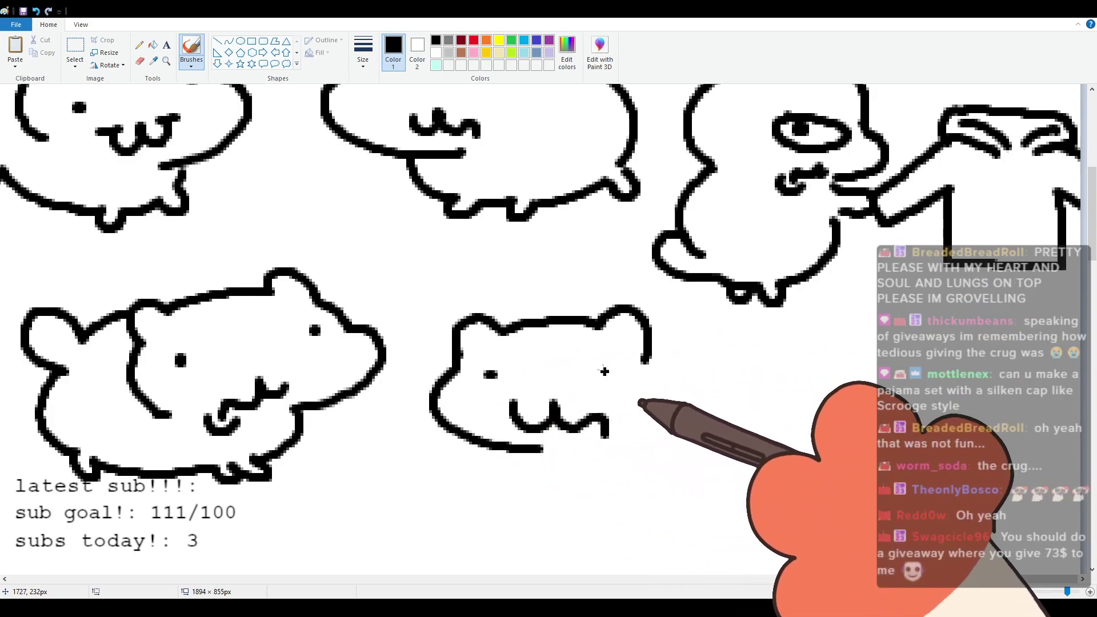
left_click_drag(646, 363, 640, 442)
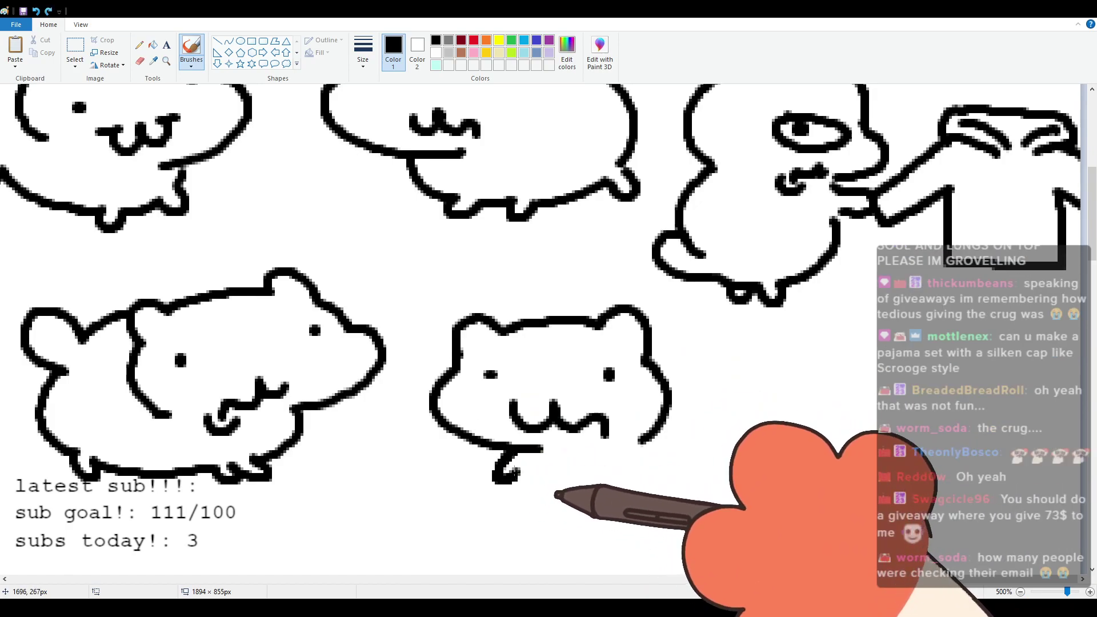
Step: Draw the fourteenth cat's upright body with two tiny arms, short feet and a small round tail low on its right side
left_click_drag(513, 472, 506, 479)
left_click_drag(622, 470, 683, 509)
mouse_move(504, 489)
left_mouse_down()
mouse_move(513, 544)
mouse_move(630, 543)
mouse_move(630, 556)
mouse_move(680, 534)
left_mouse_up()
scroll(625, 474, "down", 2)
scroll(628, 472, "up", 2)
scroll(650, 468, "up", 1)
scroll(825, 436, "down", 1)
scroll(932, 420, "up", 1)
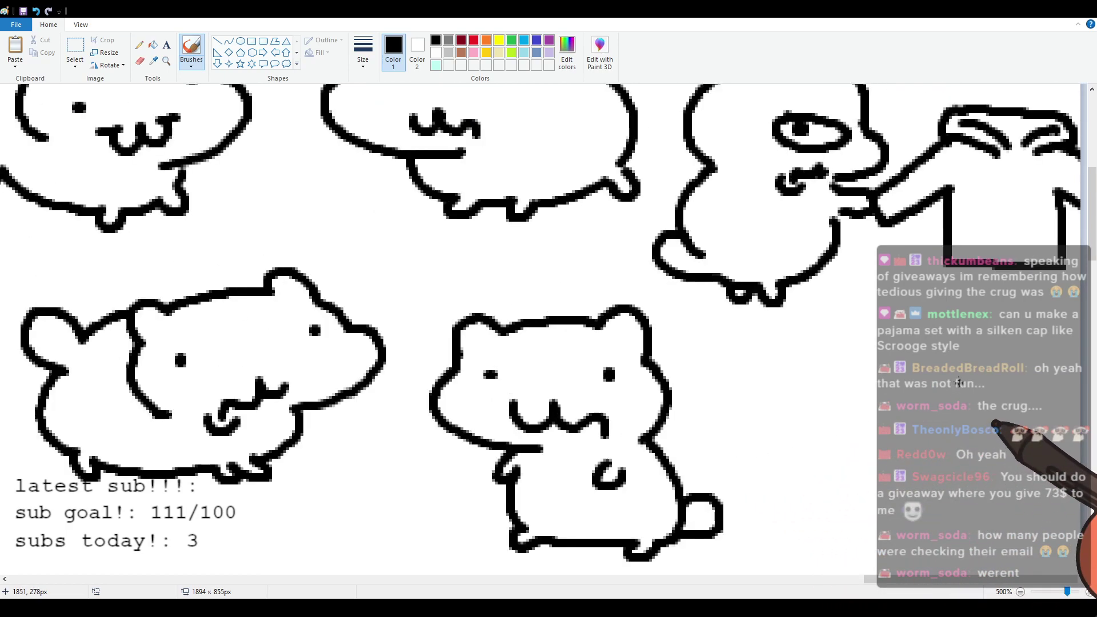
Step: Draw a half-lidded cat at the right end of the row, with a four-legged body and a raised round tail on its left
scroll(959, 383, "down", 2)
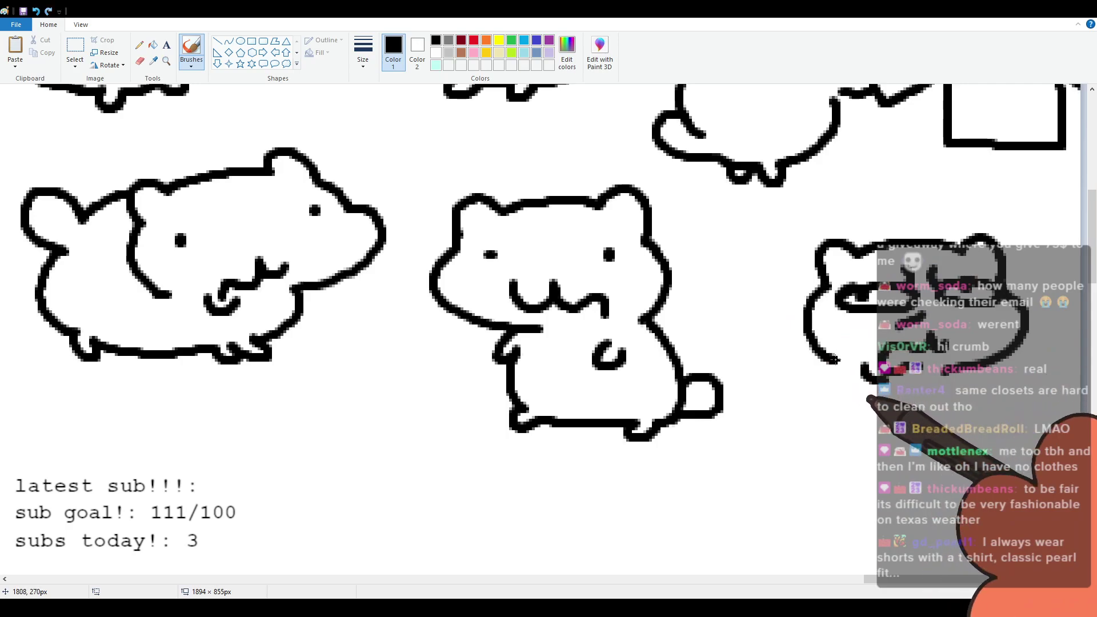
left_click_drag(816, 266, 761, 314)
mouse_move(823, 272)
left_mouse_down()
mouse_move(737, 263)
mouse_move(798, 400)
left_mouse_up()
key("ctrl+z")
left_click_drag(773, 314, 768, 373)
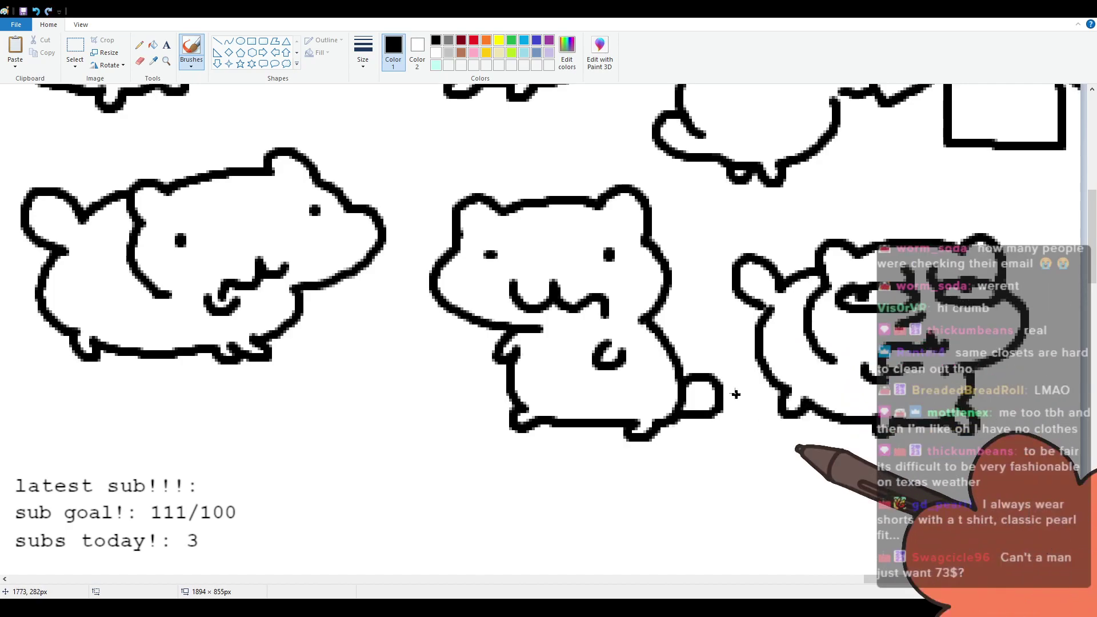
Step: Start a new row at the canvas's left edge with a cat head having rounded ears, dot eyes, a wavy mouth and puffy cheeks
scroll(735, 387, "up", 4)
scroll(575, 353, "down", 3)
scroll(575, 375, "up", 2)
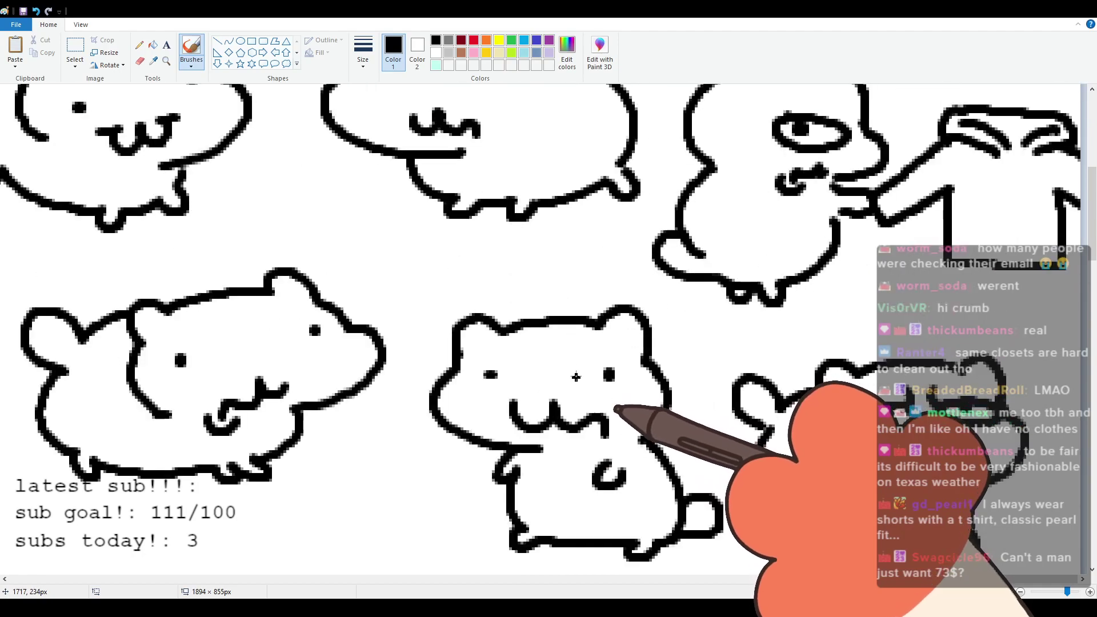
scroll(650, 407, "down", 2)
left_click_drag(912, 579, 36, 579)
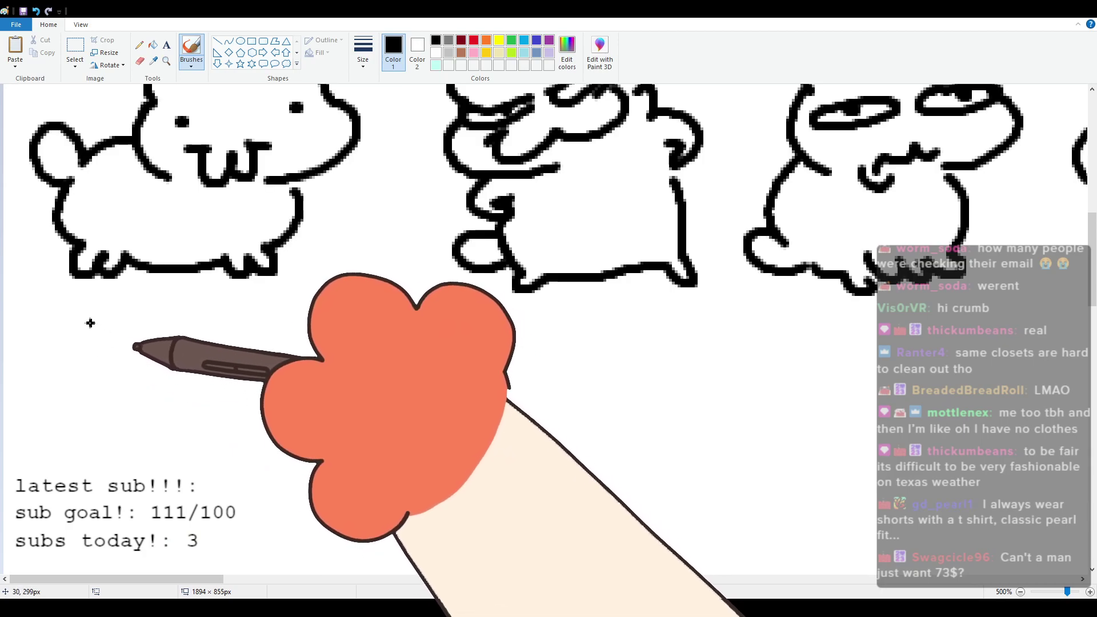
scroll(72, 322, "up", 3)
scroll(72, 322, "down", 6)
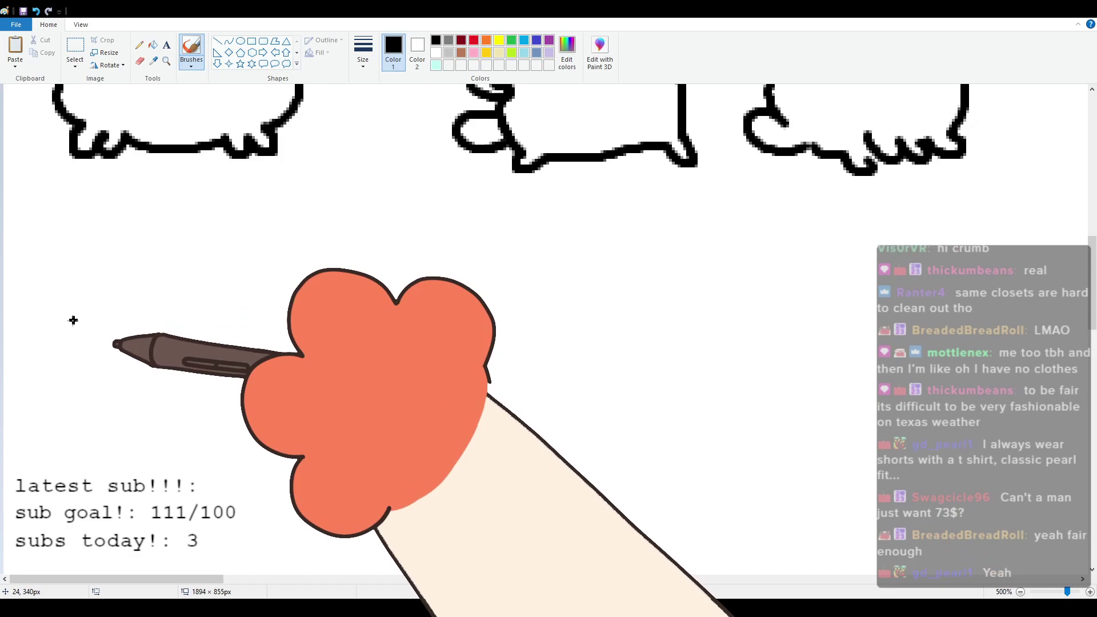
mouse_move(65, 274)
left_mouse_down()
mouse_move(91, 246)
mouse_move(193, 245)
mouse_move(226, 232)
mouse_move(235, 275)
mouse_move(65, 272)
mouse_move(40, 340)
mouse_move(151, 360)
left_mouse_up()
mouse_move(97, 317)
left_mouse_down()
mouse_move(137, 314)
mouse_move(189, 343)
mouse_move(217, 334)
left_mouse_up()
left_click(87, 286)
left_click(202, 284)
mouse_move(239, 280)
left_mouse_down()
mouse_move(258, 309)
mouse_move(238, 342)
left_mouse_up()
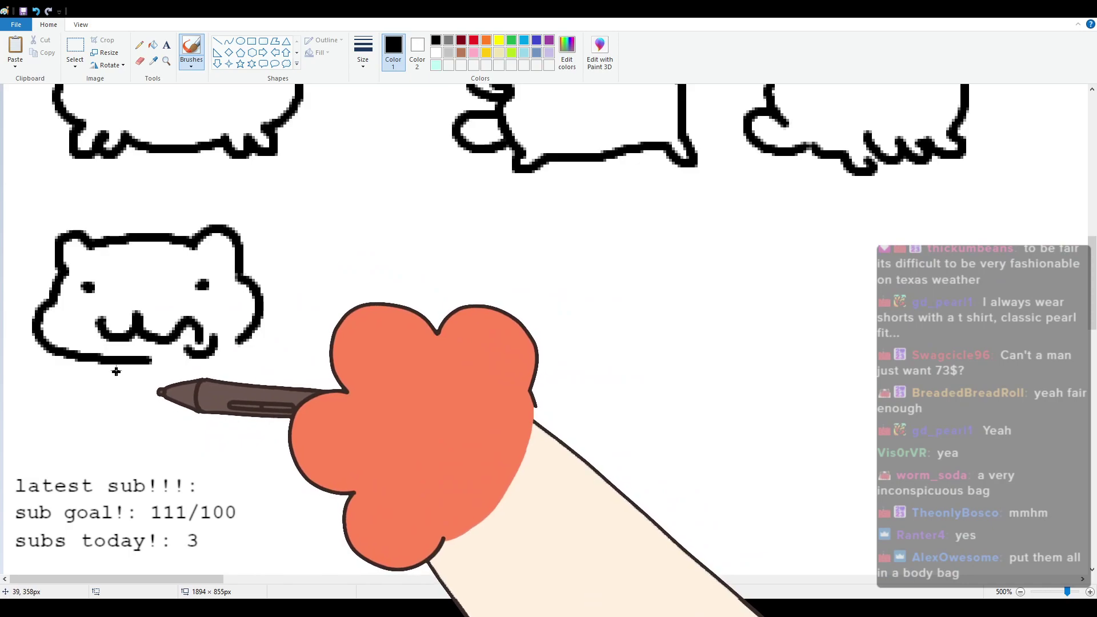
Step: Draw the new row's first cat a long body extending right, with short legs and a raised round tail
mouse_move(114, 366)
left_mouse_down()
mouse_move(151, 415)
mouse_move(147, 425)
mouse_move(242, 430)
mouse_move(331, 412)
mouse_move(364, 433)
left_mouse_up()
mouse_move(262, 295)
left_mouse_down()
mouse_move(324, 303)
mouse_move(347, 272)
mouse_move(362, 310)
mouse_move(338, 328)
mouse_move(360, 346)
mouse_move(358, 401)
mouse_move(338, 333)
mouse_move(359, 370)
mouse_move(359, 403)
left_mouse_up()
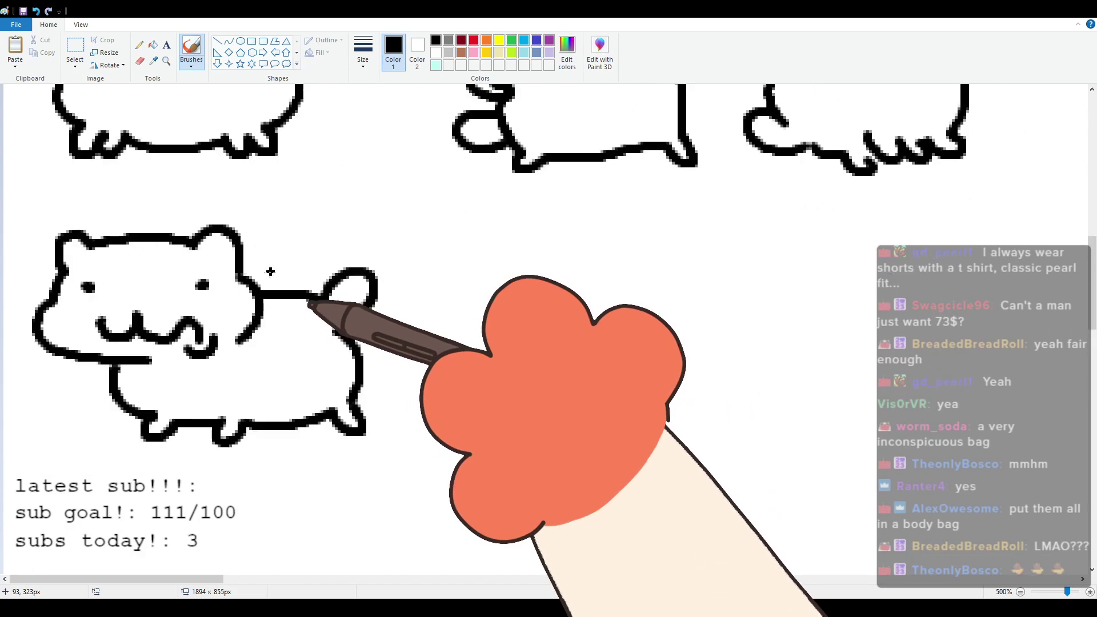
scroll(270, 272, "up", 3)
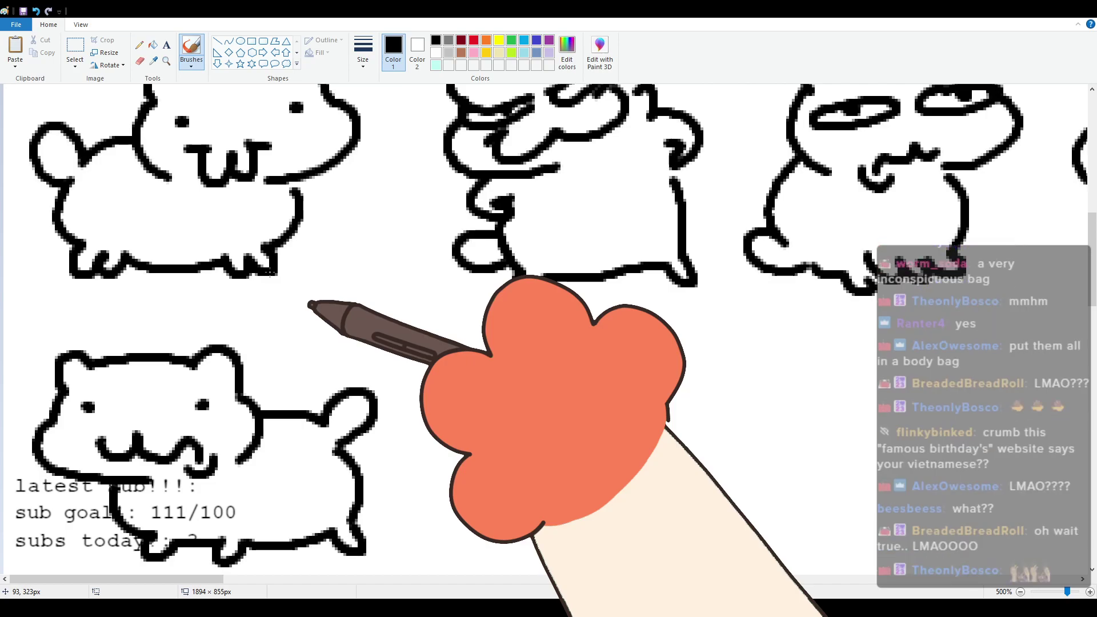
scroll(193, 526, "down", 2)
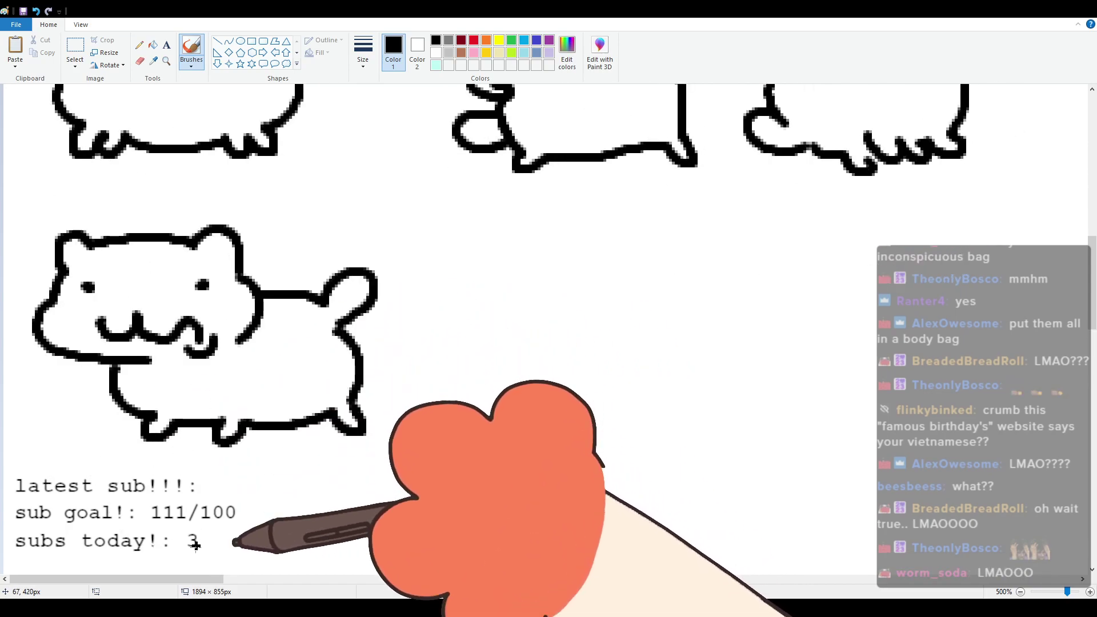
Step: Draw the new row's second head in right-facing profile, with a folded ear, one large half-lidded eye and a small wavy mouth
left_click_drag(198, 579, 240, 577)
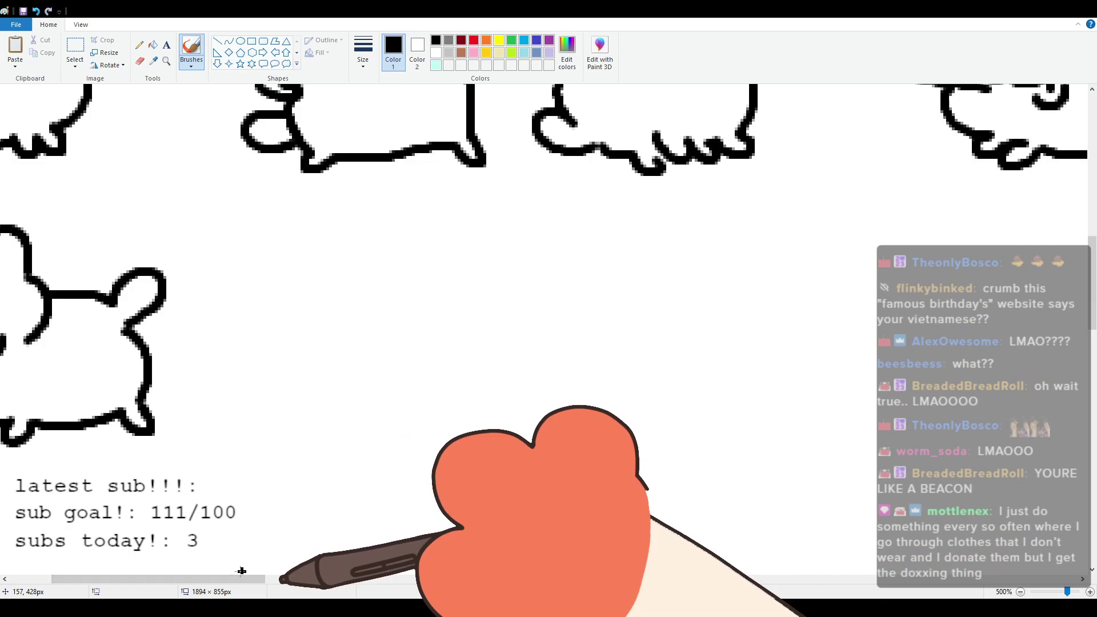
mouse_move(294, 288)
left_mouse_down()
mouse_move(252, 277)
mouse_move(331, 240)
mouse_move(383, 245)
mouse_move(457, 299)
mouse_move(448, 382)
left_mouse_up()
key("ctrl+z")
mouse_move(335, 354)
left_mouse_down()
mouse_move(434, 344)
mouse_move(331, 337)
left_mouse_up()
left_click_drag(365, 346, 370, 343)
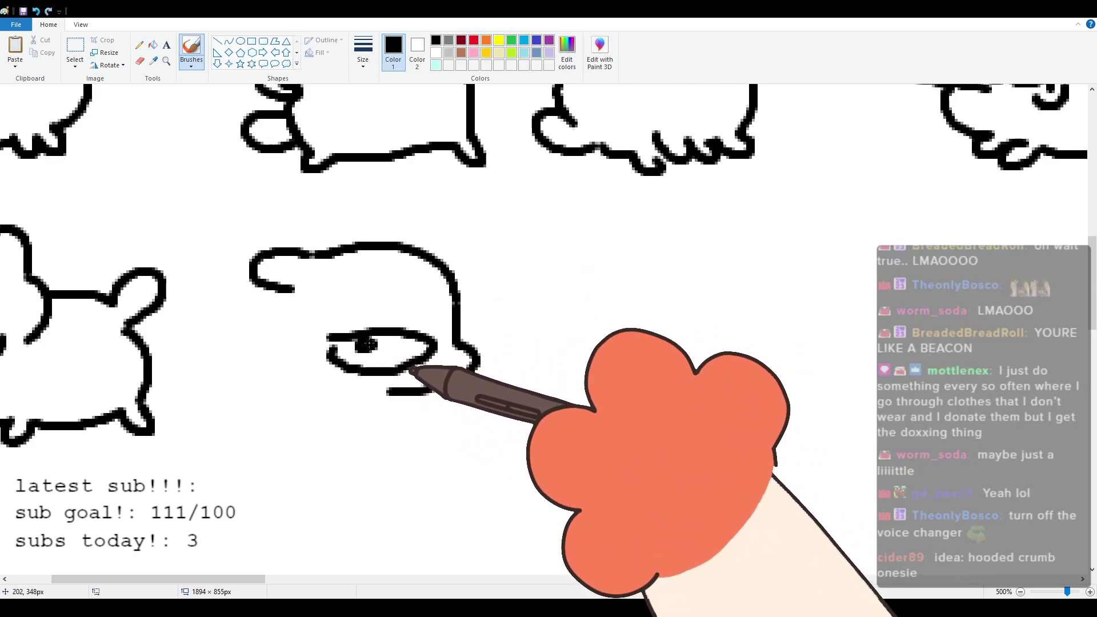
left_click_drag(381, 390, 338, 401)
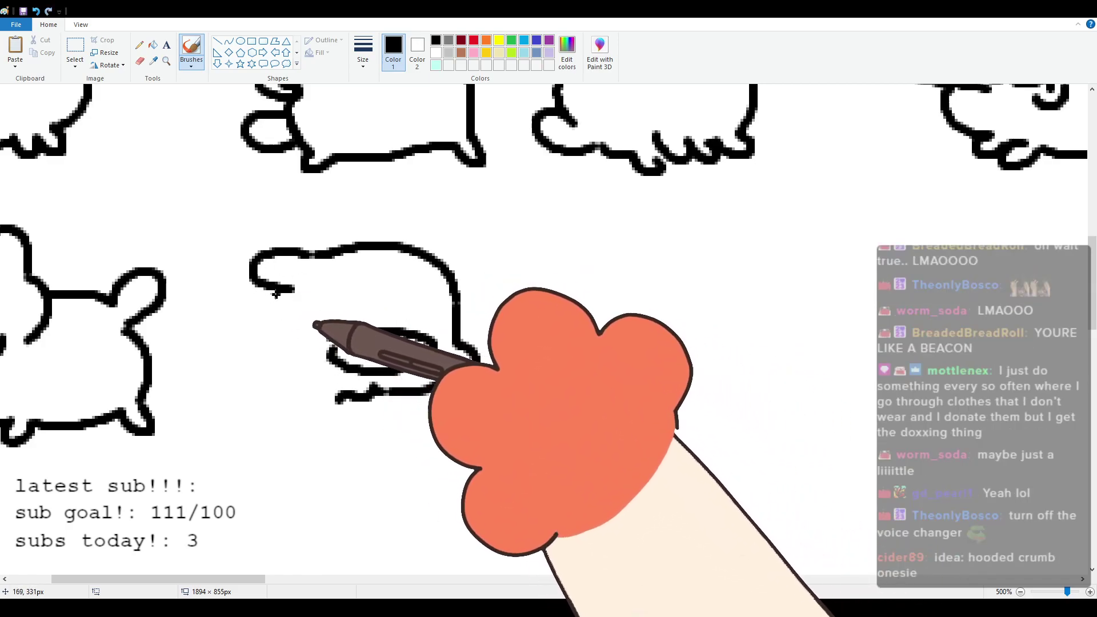
left_click_drag(282, 292, 282, 387)
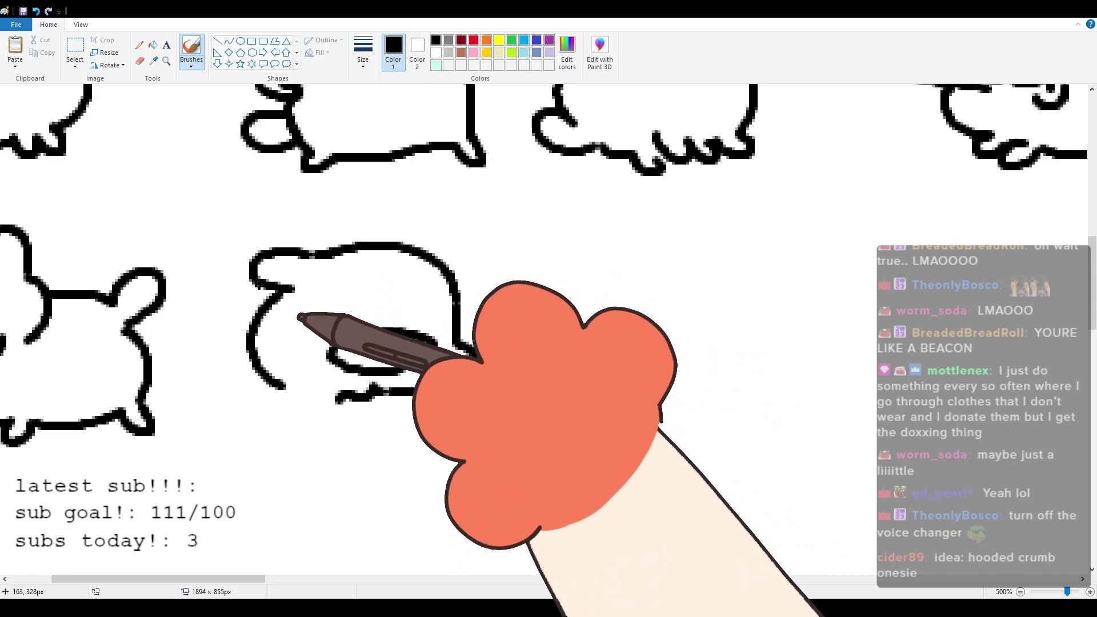
Step: Draw the profile creature's upright body with small arms, short feet and a round tail on its left, closing the folded ear's lower edge
left_click_drag(284, 388, 270, 490)
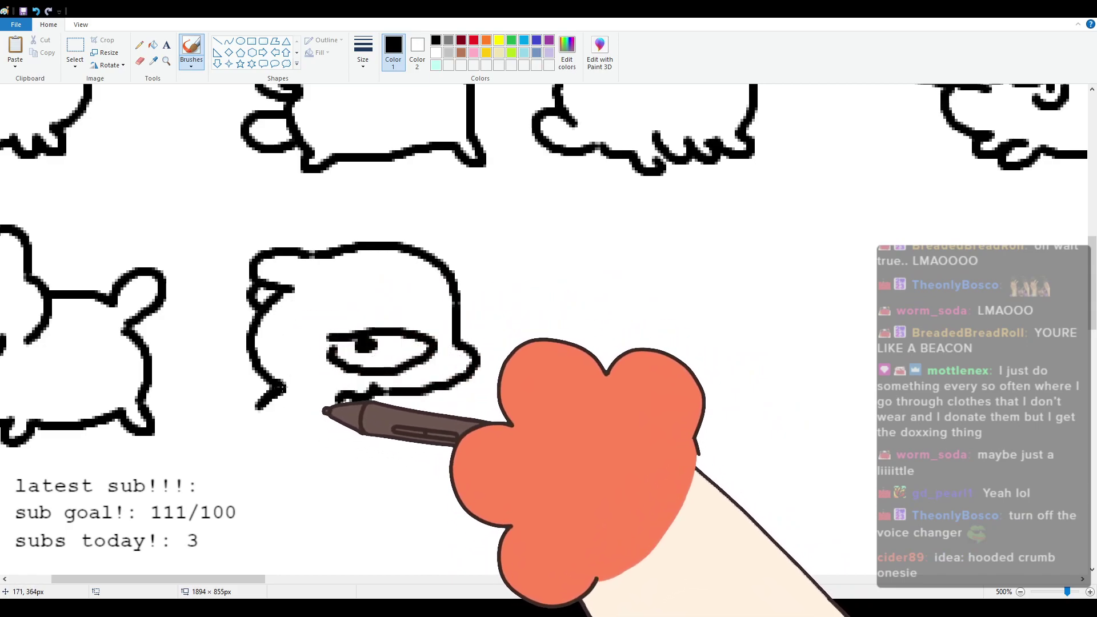
key("ctrl+z")
mouse_move(283, 388)
left_mouse_down()
mouse_move(242, 420)
mouse_move(239, 486)
left_mouse_up()
key("ctrl+z")
mouse_move(283, 386)
left_mouse_down()
mouse_move(247, 475)
mouse_move(210, 459)
mouse_move(256, 506)
mouse_move(316, 525)
mouse_move(254, 501)
mouse_move(311, 526)
mouse_move(318, 548)
mouse_move(335, 523)
mouse_move(359, 513)
left_mouse_up()
key("ctrl+z")
left_click_drag(332, 453, 359, 455)
mouse_move(396, 403)
left_mouse_down()
mouse_move(410, 438)
mouse_move(394, 474)
left_mouse_up()
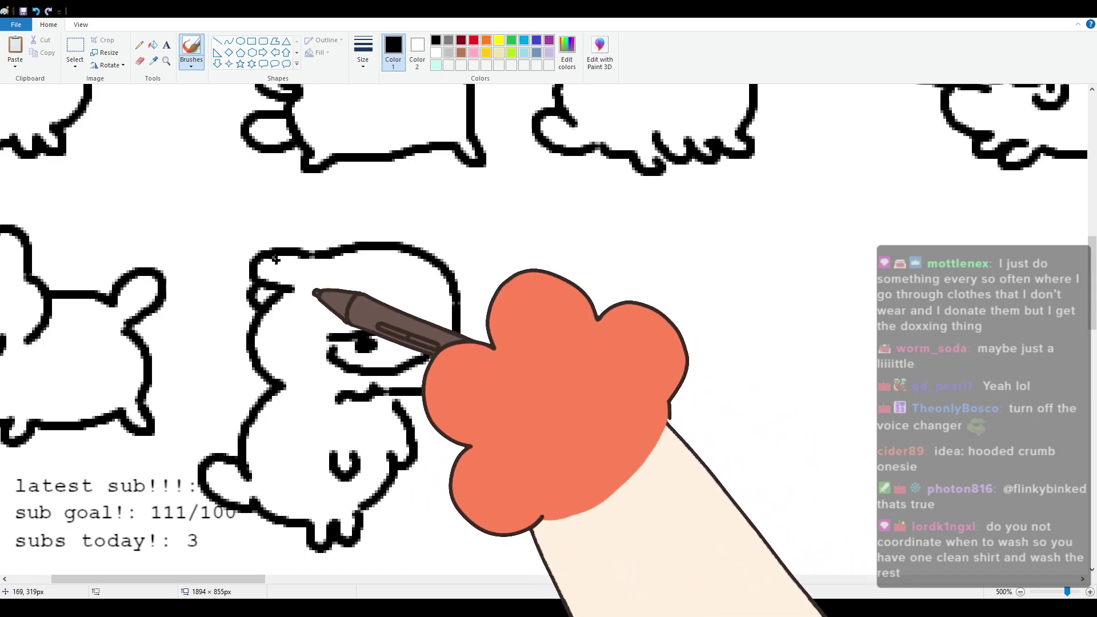
scroll(276, 259, "up", 2)
scroll(332, 280, "down", 2)
Step: Draw the new row's third cat head with rounded ears, dot eyes, a wide smiling mouth and puffy cheeks
left_click_drag(217, 581, 226, 574)
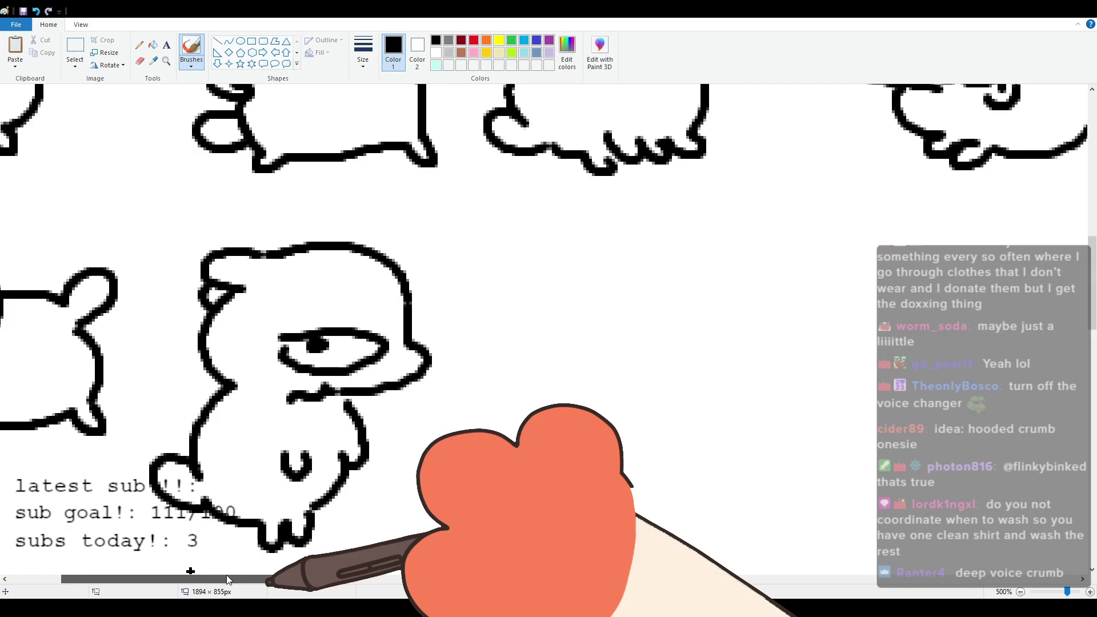
left_click_drag(226, 577, 273, 570)
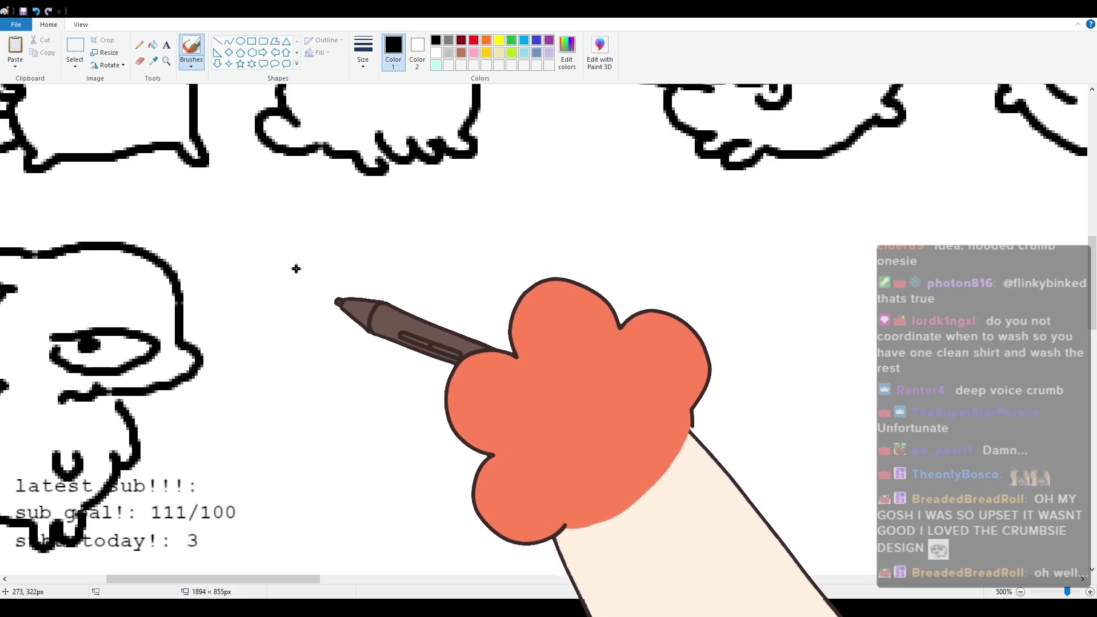
mouse_move(296, 280)
left_mouse_down()
mouse_move(309, 236)
mouse_move(325, 248)
mouse_move(425, 246)
mouse_move(465, 231)
mouse_move(472, 263)
mouse_move(285, 301)
mouse_move(267, 317)
mouse_move(324, 369)
mouse_move(371, 372)
left_mouse_up()
mouse_move(313, 313)
left_mouse_down()
mouse_move(338, 352)
mouse_move(376, 333)
mouse_move(421, 358)
mouse_move(438, 316)
left_mouse_up()
left_click(317, 289)
left_click(440, 288)
mouse_move(485, 279)
left_mouse_down()
mouse_move(471, 366)
mouse_move(474, 268)
mouse_move(498, 306)
mouse_move(466, 357)
left_mouse_up()
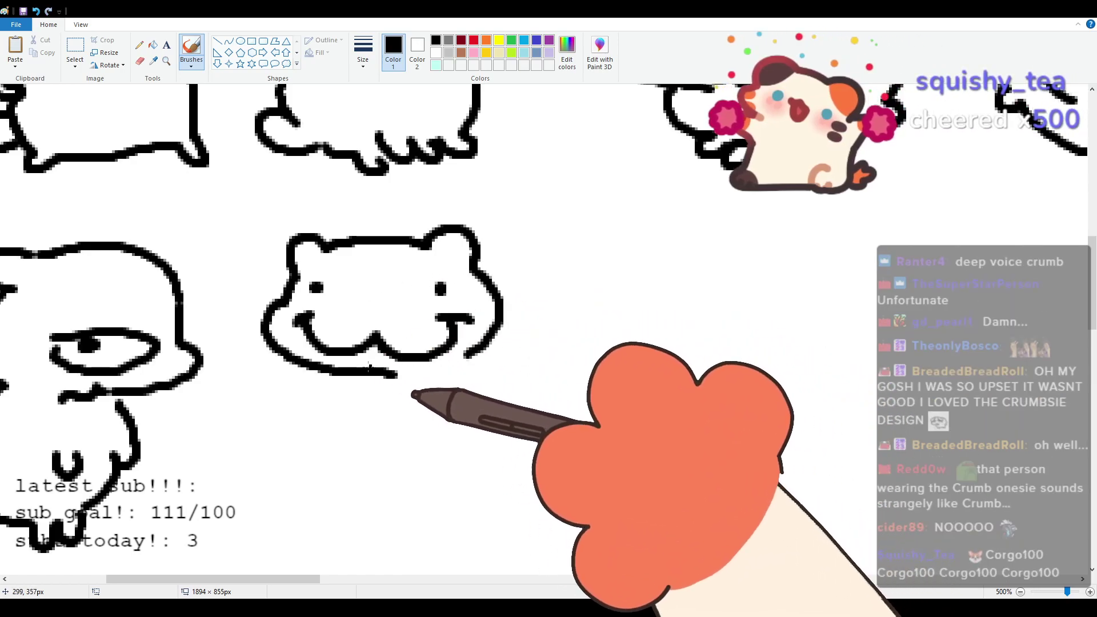
Step: Draw the smiling cat's plump body extending right, with short feet and a raised round tail
mouse_move(343, 372)
left_mouse_down()
mouse_move(335, 396)
mouse_move(395, 426)
left_mouse_up()
key("ctrl+z")
mouse_move(343, 373)
left_mouse_down()
mouse_move(373, 426)
mouse_move(391, 432)
mouse_move(468, 439)
mouse_move(566, 421)
left_mouse_up()
mouse_move(502, 301)
left_mouse_down()
mouse_move(568, 269)
mouse_move(569, 422)
left_mouse_up()
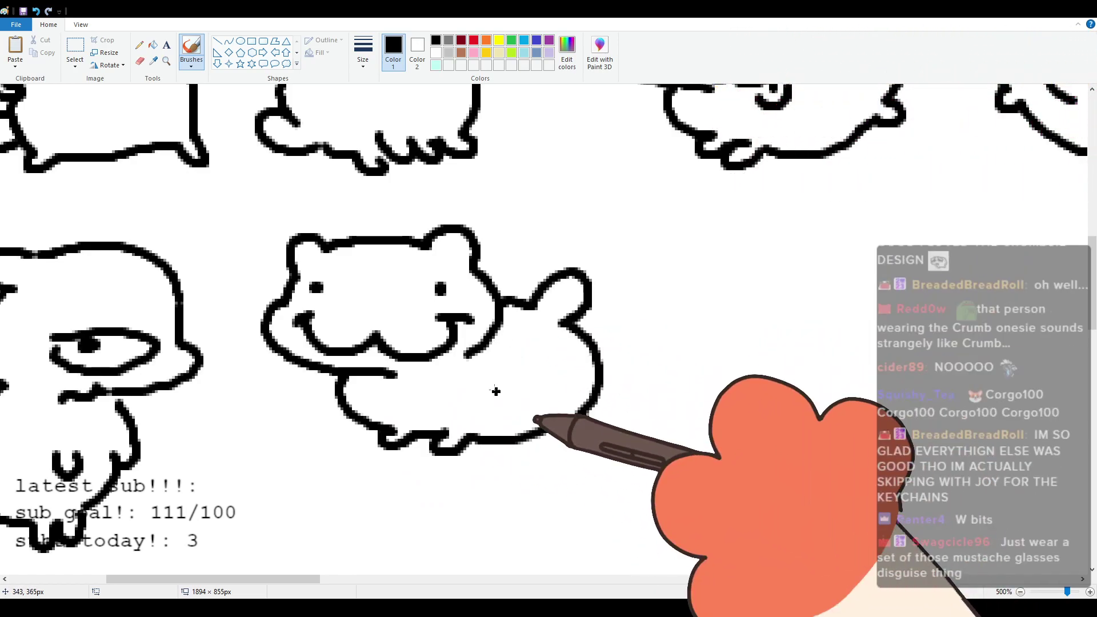
scroll(496, 391, "up", 2)
scroll(496, 391, "down", 4)
scroll(496, 391, "up", 2)
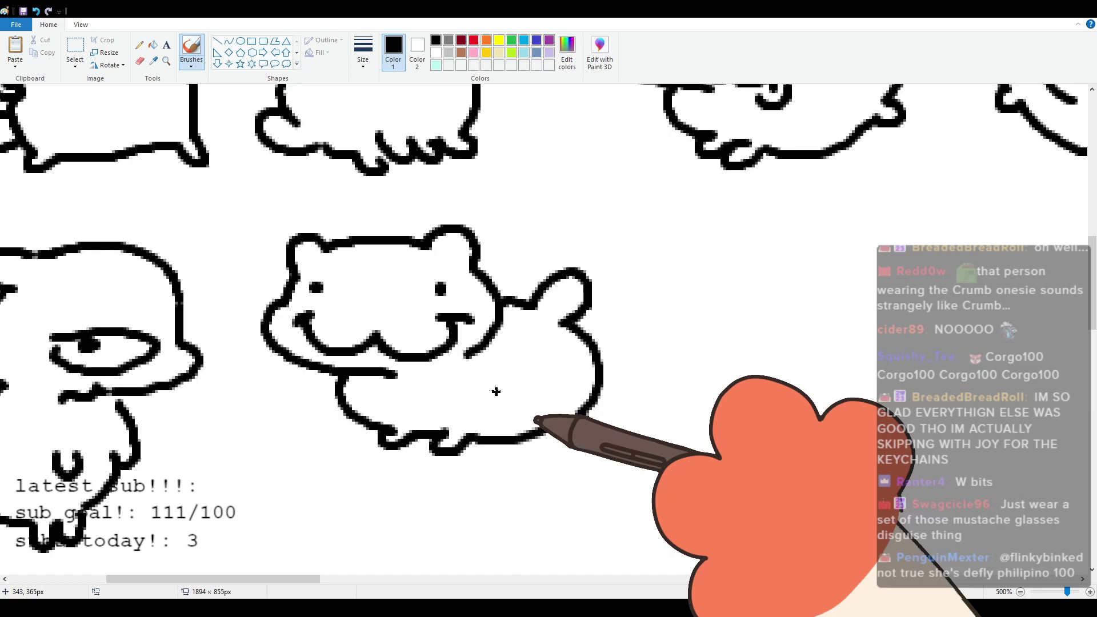
Step: Draw the new row's fourth cat head with rounded ears, a right cheek, two half-lidded almond eyes and a slanted wavy mouth
left_click_drag(310, 578, 408, 575)
scroll(379, 543, "up", 2)
scroll(343, 531, "down", 2)
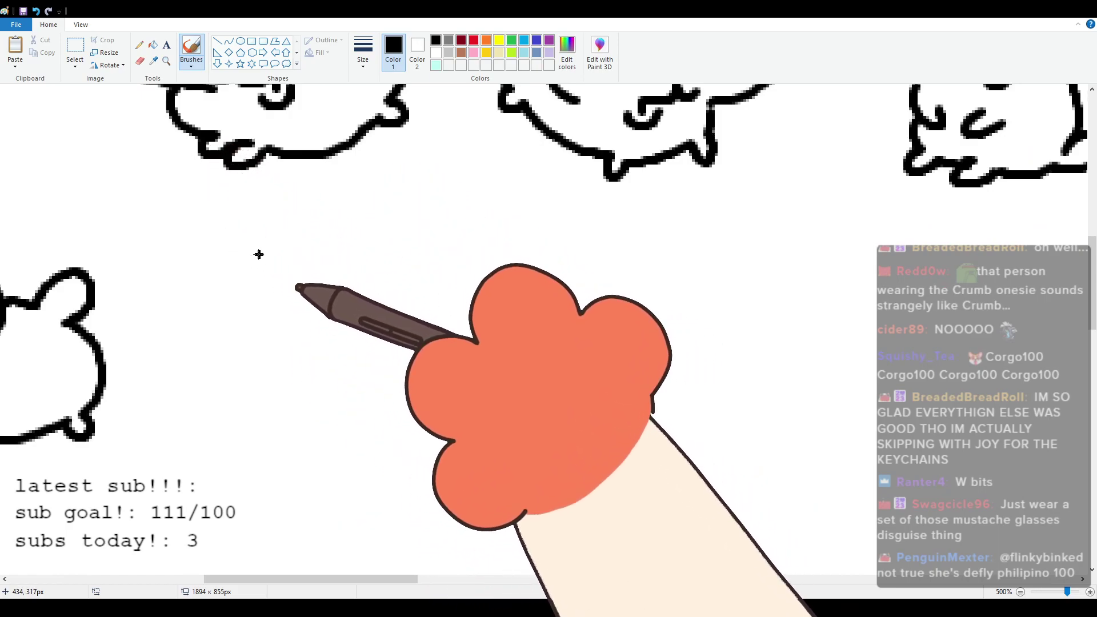
mouse_move(273, 266)
left_mouse_down()
mouse_move(281, 242)
mouse_move(306, 252)
mouse_move(447, 230)
mouse_move(459, 268)
mouse_move(487, 297)
mouse_move(409, 348)
left_mouse_up()
key("ctrl+z")
mouse_move(459, 268)
left_mouse_down()
mouse_move(499, 324)
mouse_move(404, 371)
left_mouse_up()
mouse_move(314, 308)
left_mouse_down()
mouse_move(285, 318)
mouse_move(302, 293)
mouse_move(316, 296)
left_mouse_up()
mouse_move(414, 286)
left_mouse_down()
mouse_move(452, 298)
mouse_move(416, 287)
left_mouse_up()
mouse_move(406, 359)
left_mouse_down()
mouse_move(380, 344)
mouse_move(322, 371)
mouse_move(348, 383)
left_mouse_up()
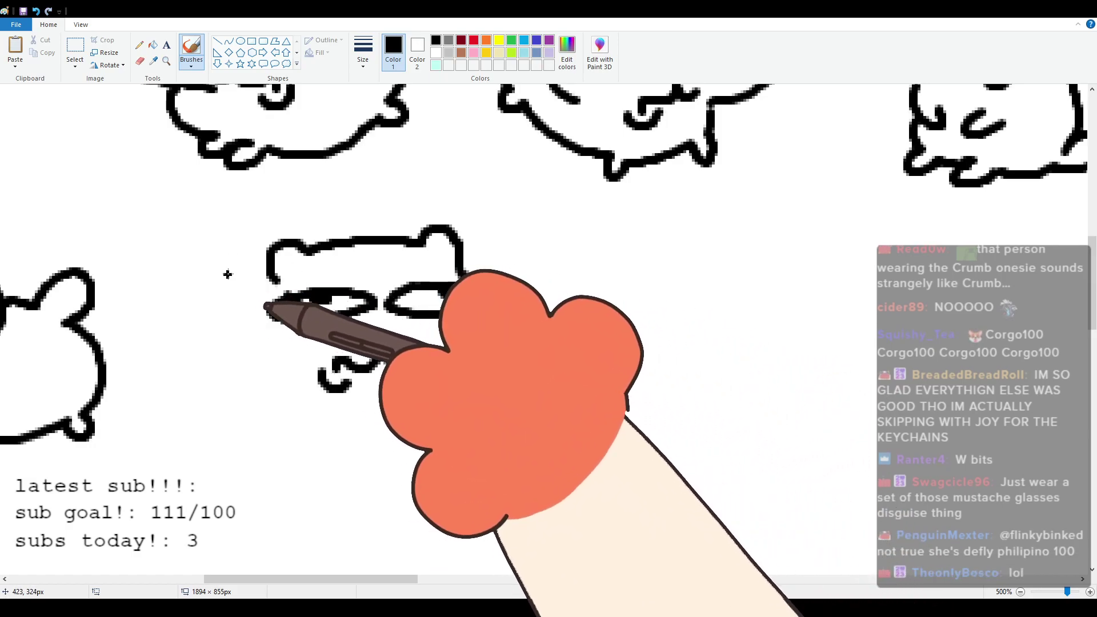
Step: Add the half-lidded cat's left cheek and a four-legged body with a round tail on its left
left_click_drag(270, 285, 283, 372)
mouse_move(267, 287)
left_mouse_down()
mouse_move(218, 305)
mouse_move(205, 362)
mouse_move(149, 384)
mouse_move(204, 388)
mouse_move(210, 412)
mouse_move(253, 428)
mouse_move(202, 384)
mouse_move(206, 405)
mouse_move(274, 443)
mouse_move(273, 429)
mouse_move(384, 441)
mouse_move(437, 432)
mouse_move(420, 410)
mouse_move(444, 376)
left_mouse_up()
scroll(356, 425, "up", 2)
scroll(356, 426, "down", 2)
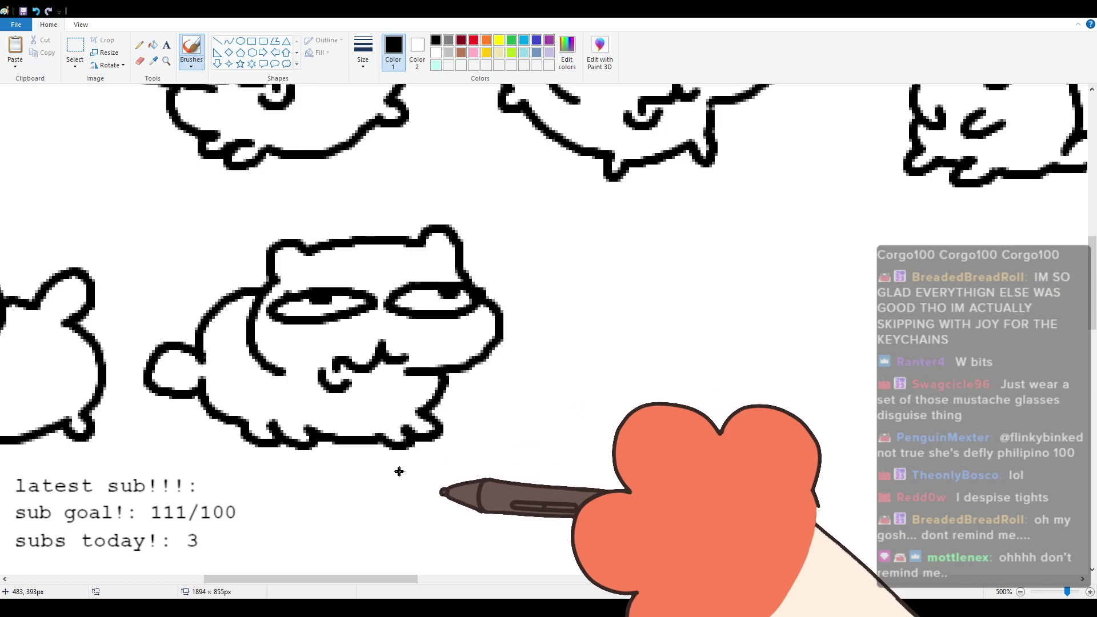
Step: Draw the new row's fifth cat head with rounded ears, tightly squeezed eyes, a left cheek and a small mouth sticking out its tongue
left_click_drag(341, 579, 385, 575)
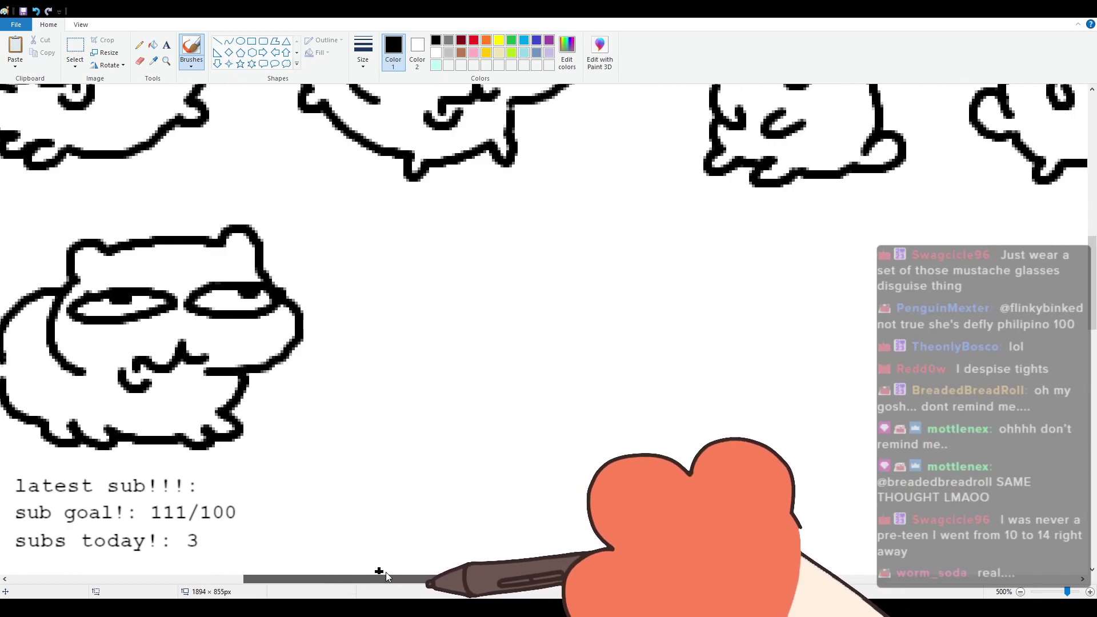
left_click_drag(385, 575, 410, 572)
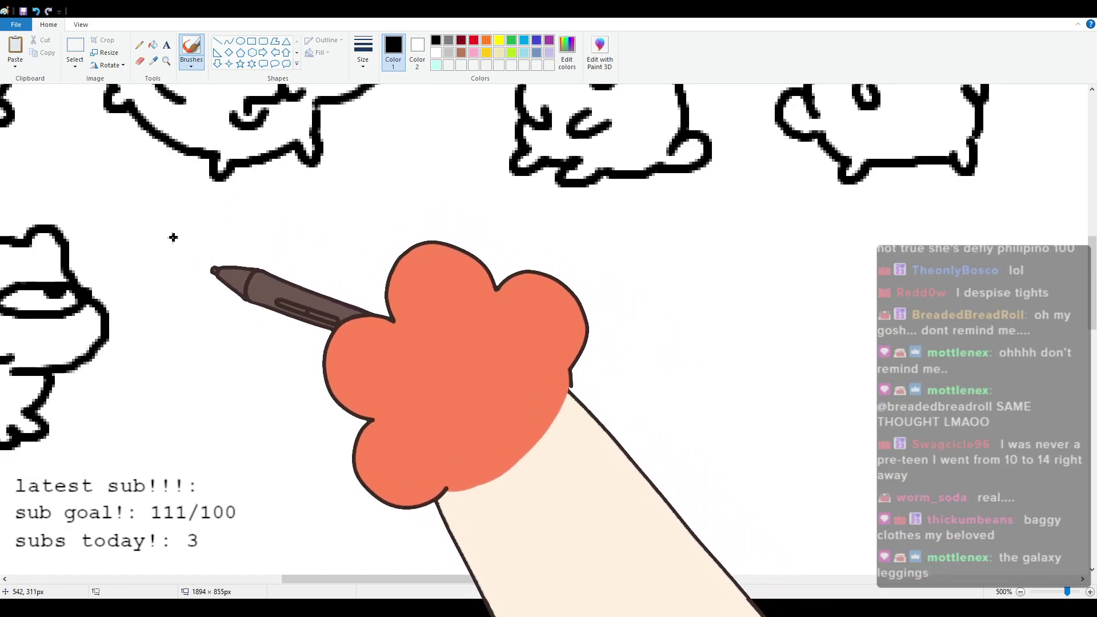
mouse_move(203, 272)
left_mouse_down()
mouse_move(223, 237)
mouse_move(287, 231)
mouse_move(340, 242)
mouse_move(350, 231)
mouse_move(380, 279)
left_mouse_up()
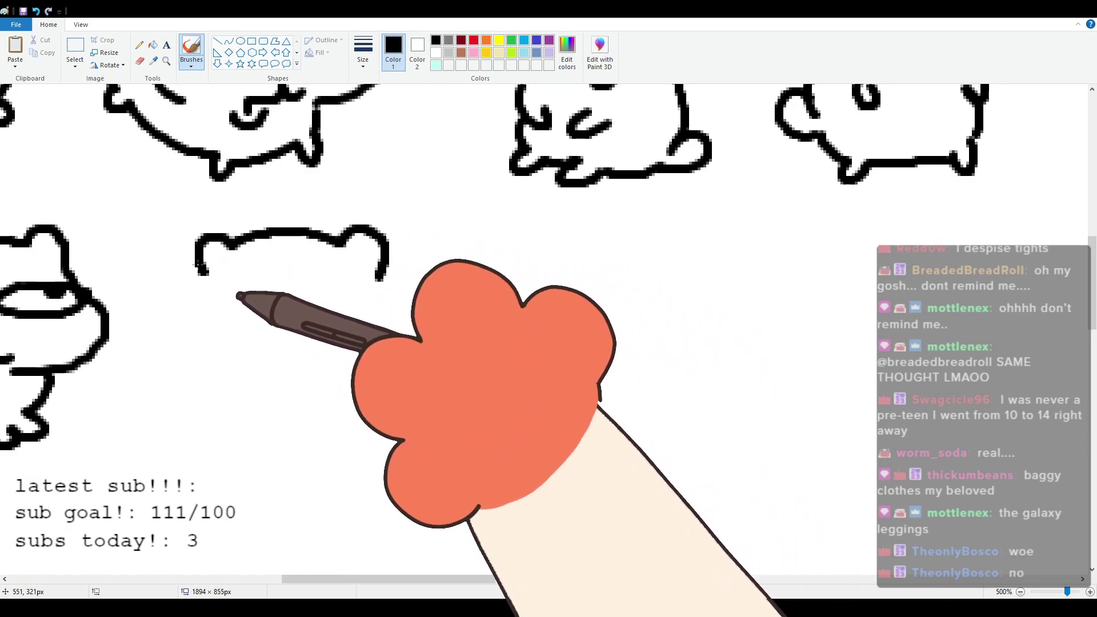
mouse_move(200, 267)
left_mouse_down()
mouse_move(180, 297)
mouse_move(184, 345)
mouse_move(270, 365)
mouse_move(224, 276)
mouse_move(192, 310)
left_mouse_up()
left_click_drag(361, 277, 370, 313)
mouse_move(258, 324)
left_mouse_down()
mouse_move(276, 346)
mouse_move(280, 334)
mouse_move(329, 346)
mouse_move(291, 373)
mouse_move(321, 368)
left_mouse_up()
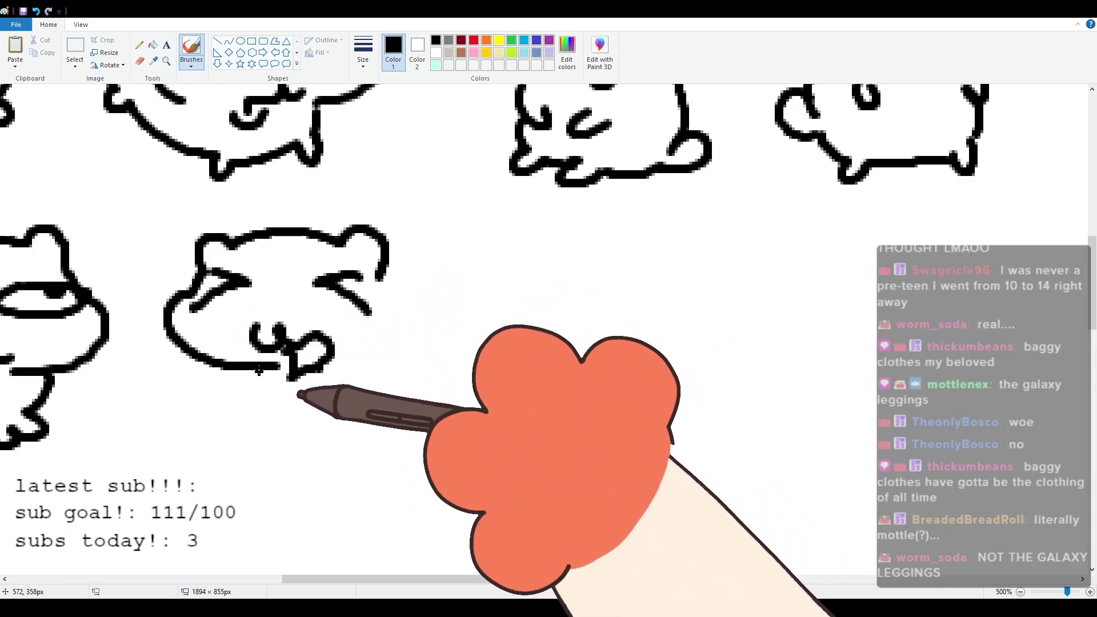
Step: Draw the squeezed-eyed cat's right cheek and its long body extending right, with short feet and a raised round tail
left_click_drag(252, 371, 244, 414)
key("ctrl+z")
mouse_move(252, 373)
left_mouse_down()
mouse_move(247, 396)
mouse_move(299, 426)
mouse_move(301, 449)
mouse_move(323, 431)
left_mouse_up()
key("ctrl+z")
mouse_move(253, 371)
left_mouse_down()
mouse_move(294, 453)
mouse_move(313, 436)
mouse_move(394, 440)
left_mouse_up()
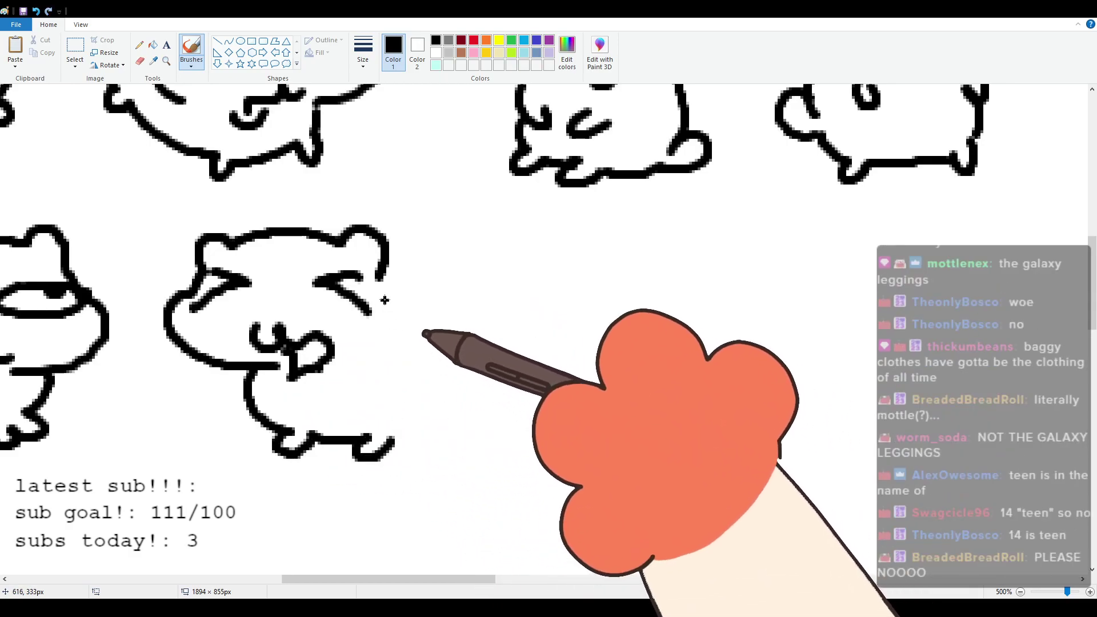
mouse_move(377, 345)
left_mouse_down()
mouse_move(397, 292)
mouse_move(448, 280)
mouse_move(467, 297)
mouse_move(476, 394)
left_mouse_up()
mouse_move(394, 437)
left_mouse_down()
mouse_move(454, 413)
mouse_move(480, 420)
mouse_move(475, 395)
left_mouse_up()
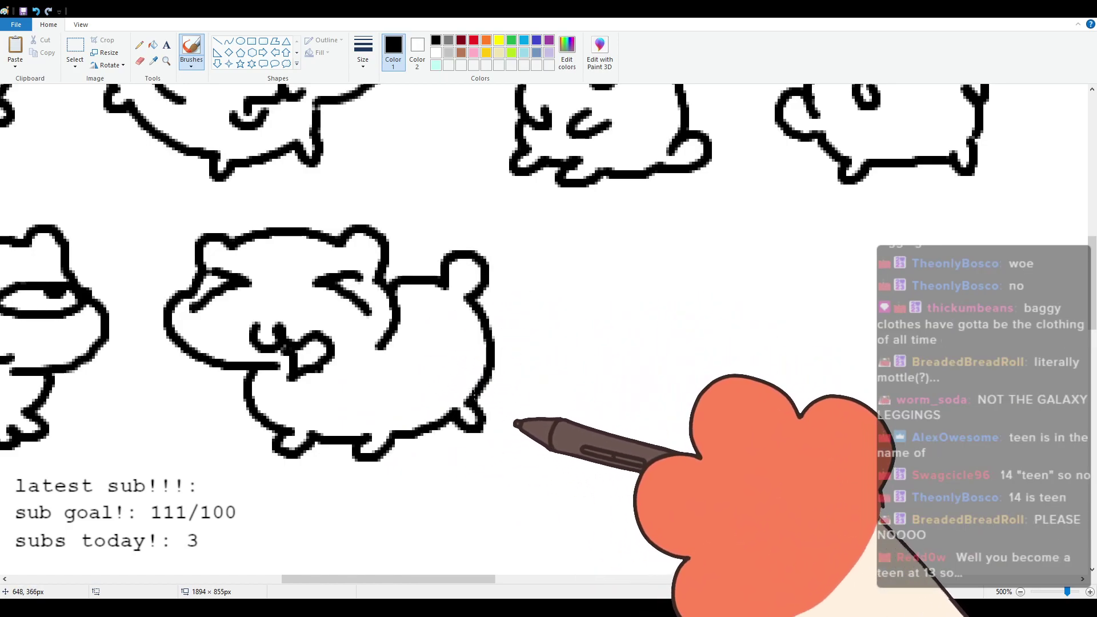
Step: Draw the new row's sixth cat with rounded ears, half-lidded almond eyes, a wavy mouth, and an upright body with short feet and a round tail on its left
left_click_drag(434, 577, 507, 564)
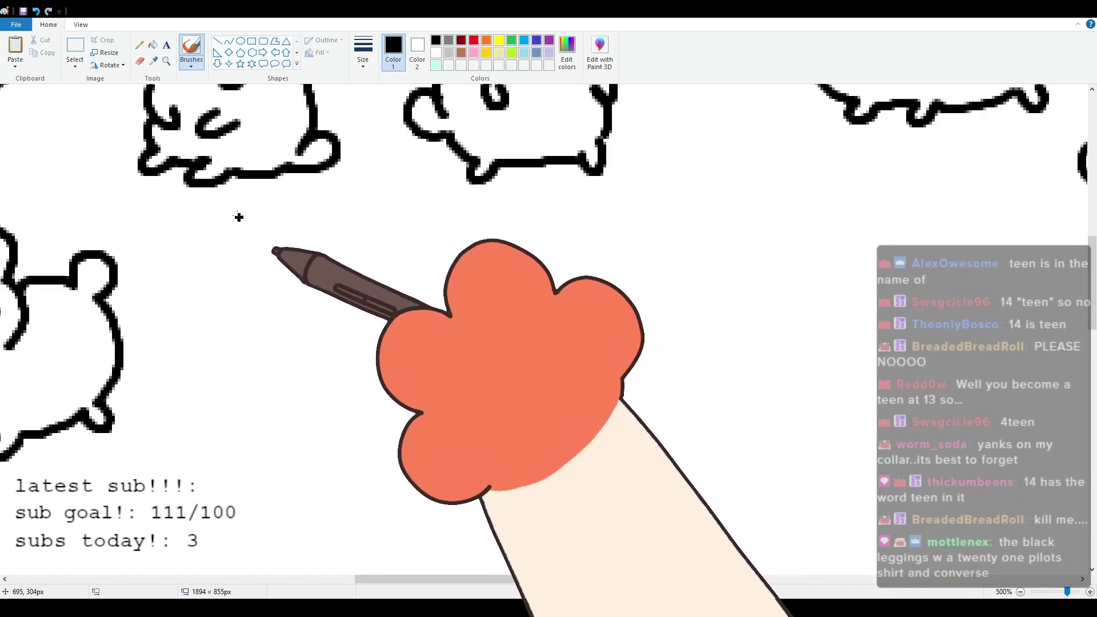
left_click_drag(286, 251, 352, 249)
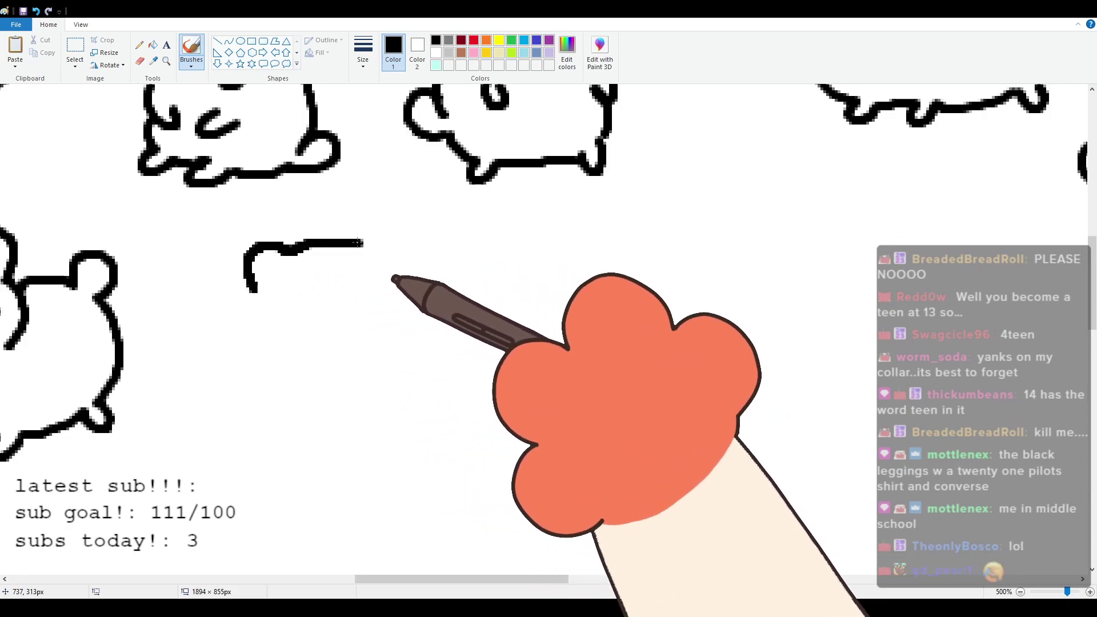
key("ctrl+z")
mouse_move(270, 254)
left_mouse_down()
mouse_move(319, 250)
mouse_move(417, 251)
mouse_move(429, 303)
mouse_move(343, 374)
left_mouse_up()
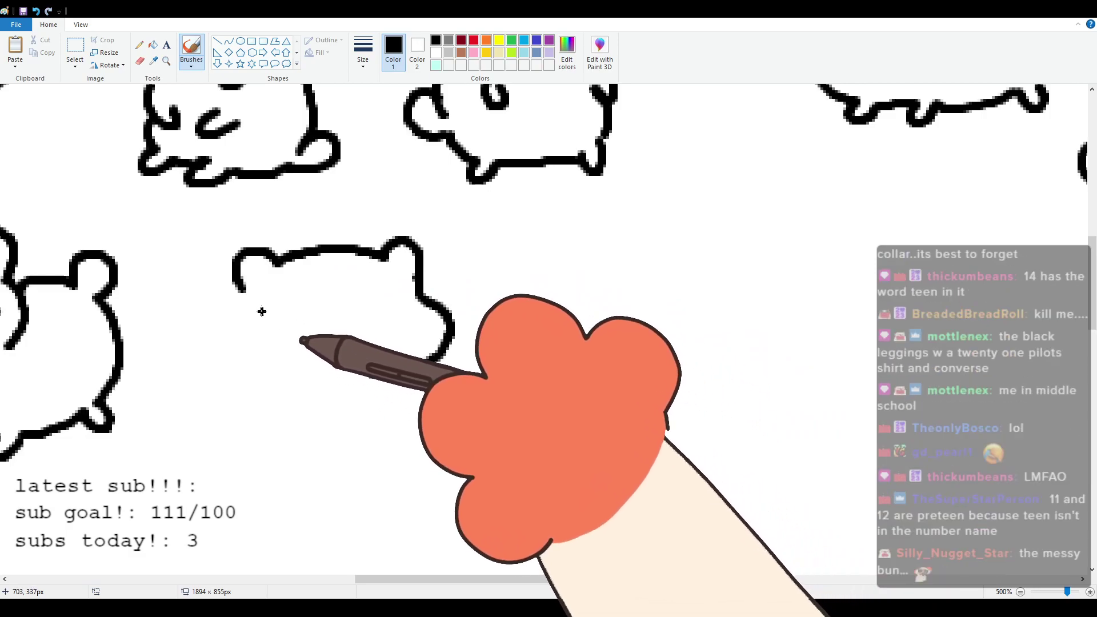
key("ctrl+z")
mouse_move(269, 306)
left_mouse_down()
mouse_move(343, 320)
mouse_move(258, 312)
mouse_move(299, 316)
left_mouse_up()
mouse_move(393, 298)
left_mouse_down()
mouse_move(372, 321)
mouse_move(420, 305)
mouse_move(396, 303)
mouse_move(331, 364)
mouse_move(310, 362)
mouse_move(320, 381)
left_mouse_up()
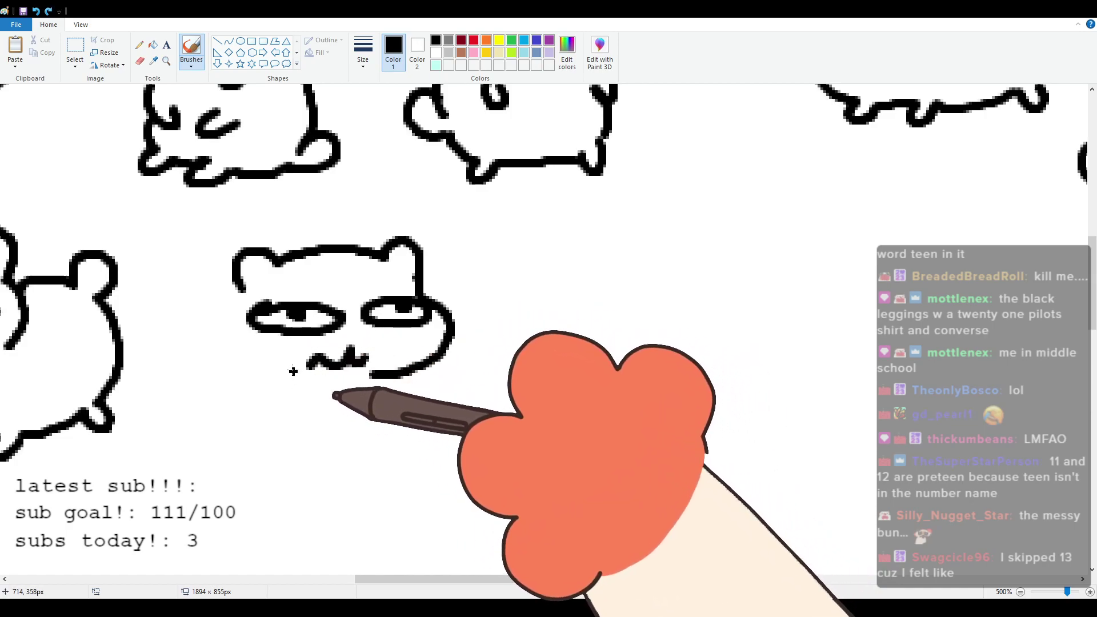
mouse_move(243, 293)
left_mouse_down()
mouse_move(243, 369)
mouse_move(218, 327)
mouse_move(220, 440)
mouse_move(173, 447)
mouse_move(303, 481)
mouse_move(299, 473)
mouse_move(332, 472)
mouse_move(380, 457)
left_mouse_up()
mouse_move(387, 378)
left_mouse_down()
mouse_move(386, 449)
mouse_move(410, 466)
left_mouse_up()
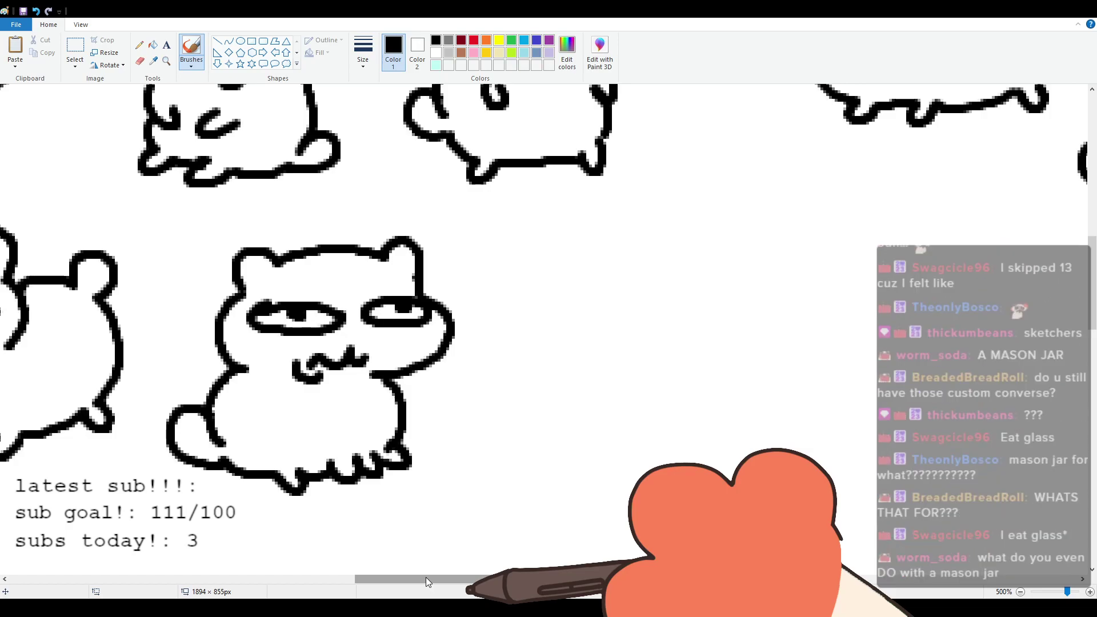
Step: Draw the new row's seventh cat head with rounded ears, a left cheek, tightly squeezed eyes and a W-shaped mouth sticking out its tongue
left_click_drag(426, 579, 487, 579)
scroll(419, 458, "up", 2)
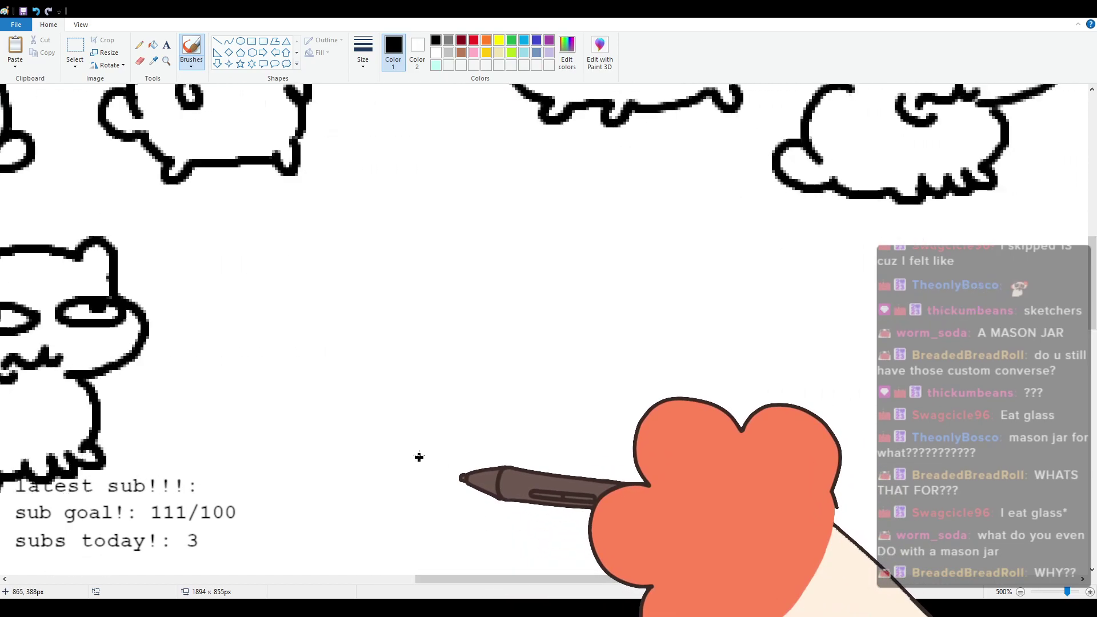
scroll(419, 458, "down", 2)
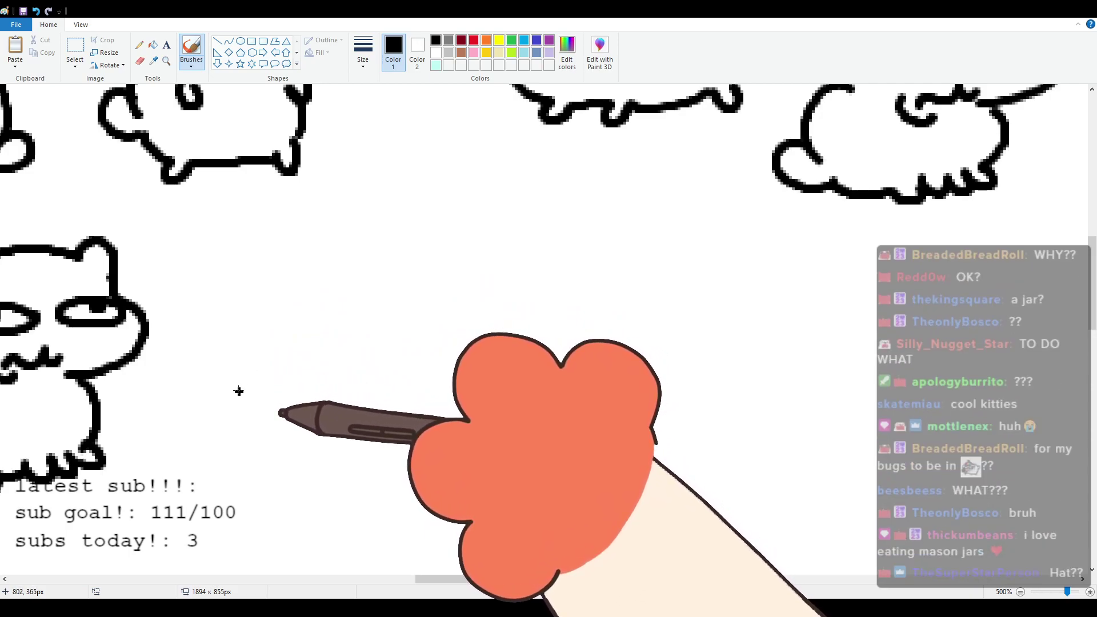
mouse_move(226, 252)
left_mouse_down()
mouse_move(229, 215)
mouse_move(293, 215)
mouse_move(236, 260)
mouse_move(289, 223)
mouse_move(379, 217)
mouse_move(412, 253)
left_mouse_up()
key("ctrl+z")
left_click_drag(220, 291, 327, 345)
key("ctrl+z")
mouse_move(235, 258)
left_mouse_down()
mouse_move(241, 329)
mouse_move(336, 343)
mouse_move(294, 266)
mouse_move(248, 307)
left_mouse_up()
mouse_move(389, 251)
left_mouse_down()
mouse_move(350, 257)
mouse_move(398, 287)
left_mouse_up()
left_click_drag(296, 303, 374, 290)
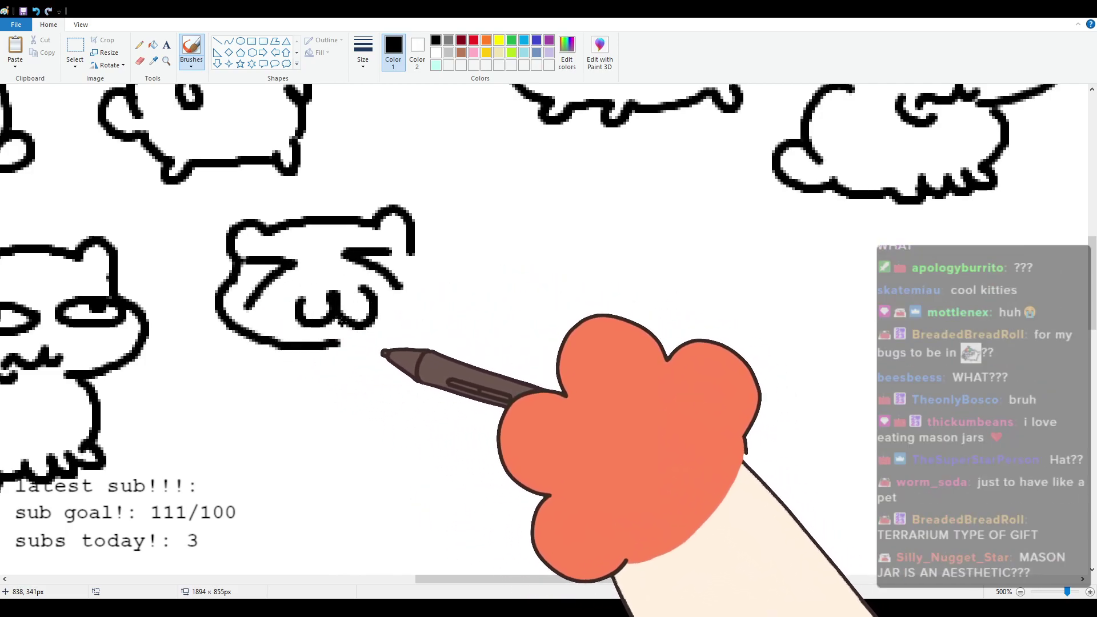
mouse_move(342, 323)
left_mouse_down()
mouse_move(356, 354)
mouse_move(372, 326)
left_mouse_up()
Step: Add the seventh cat's right cheek and a long body extending right, with short feet and a raised round tail
mouse_move(314, 352)
left_mouse_down()
mouse_move(358, 397)
mouse_move(315, 353)
mouse_move(366, 422)
mouse_move(380, 405)
mouse_move(433, 404)
left_mouse_up()
key("ctrl+z")
mouse_move(416, 249)
left_mouse_down()
mouse_move(428, 309)
mouse_move(491, 286)
mouse_move(481, 268)
mouse_move(506, 279)
mouse_move(533, 254)
mouse_move(531, 385)
left_mouse_up()
key("ctrl+z")
mouse_move(434, 408)
left_mouse_down()
mouse_move(491, 414)
mouse_move(514, 403)
mouse_move(531, 418)
mouse_move(540, 394)
left_mouse_up()
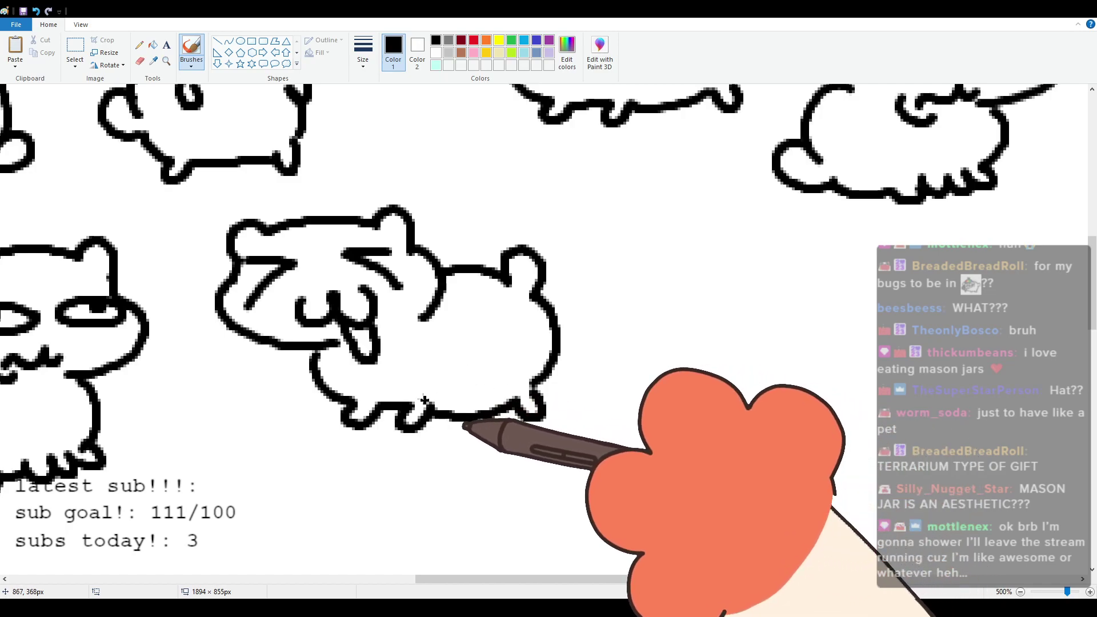
scroll(435, 395, "up", 3)
scroll(421, 400, "down", 3)
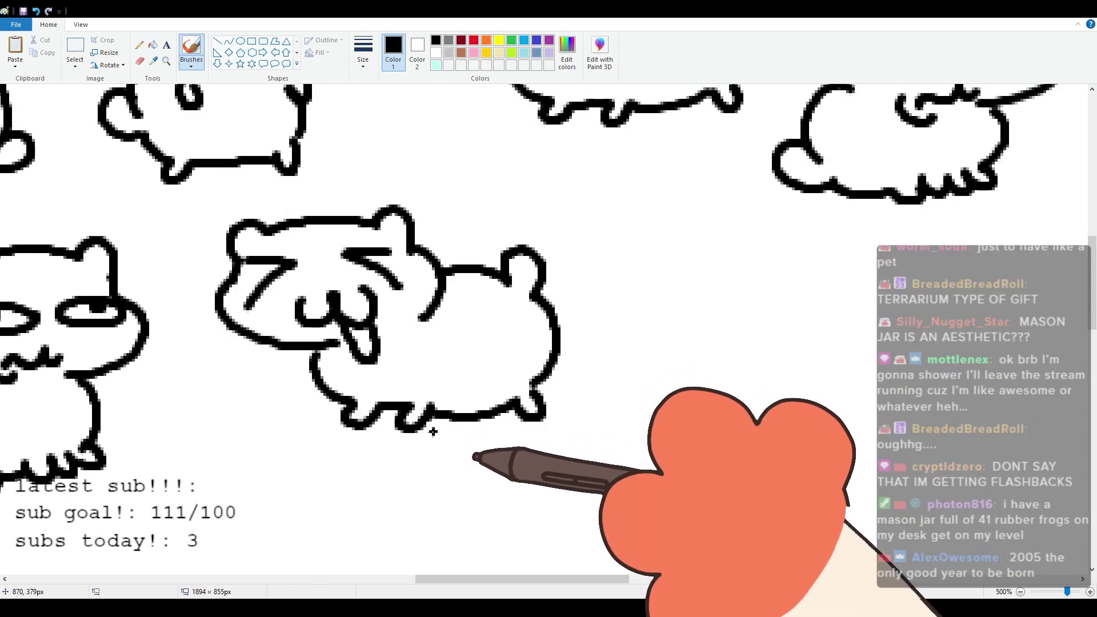
Step: Draw the new row's eighth cat head, tilted, with rounded ears, both cheeks, half-lidded almond eyes and a slanted wavy mouth
left_click_drag(455, 579, 521, 569)
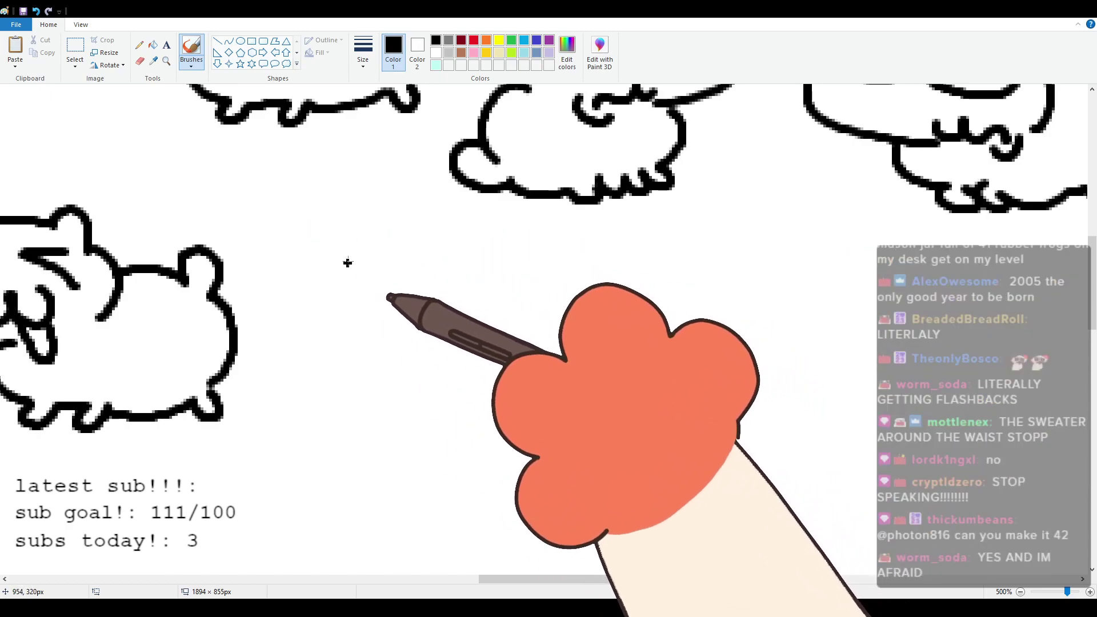
mouse_move(425, 308)
left_mouse_down()
mouse_move(410, 283)
mouse_move(553, 253)
mouse_move(625, 351)
mouse_move(614, 361)
left_mouse_up()
mouse_move(433, 316)
left_mouse_down()
mouse_move(496, 309)
mouse_move(426, 319)
mouse_move(467, 317)
left_mouse_up()
mouse_move(563, 291)
left_mouse_down()
mouse_move(598, 294)
mouse_move(570, 289)
left_mouse_up()
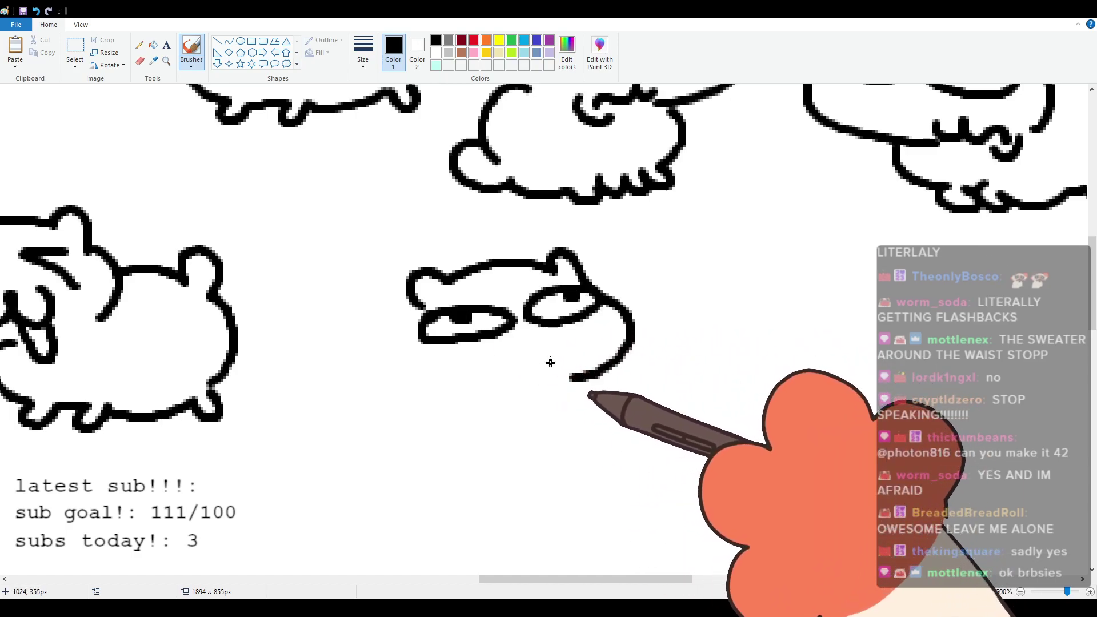
mouse_move(554, 357)
left_mouse_down()
mouse_move(530, 351)
mouse_move(496, 376)
left_mouse_up()
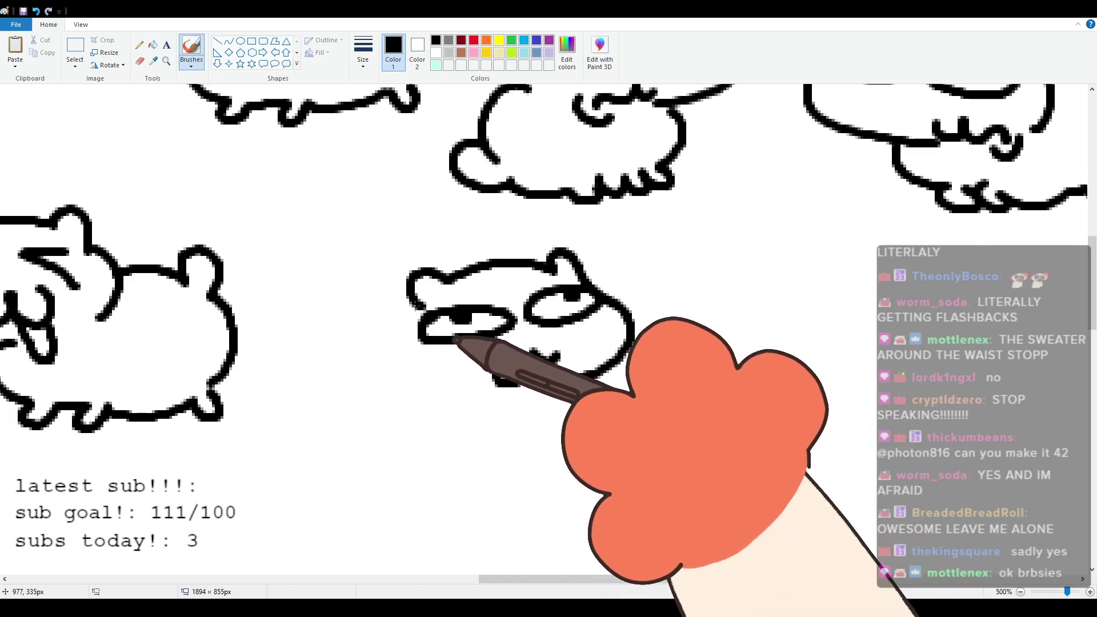
left_click_drag(422, 308, 436, 390)
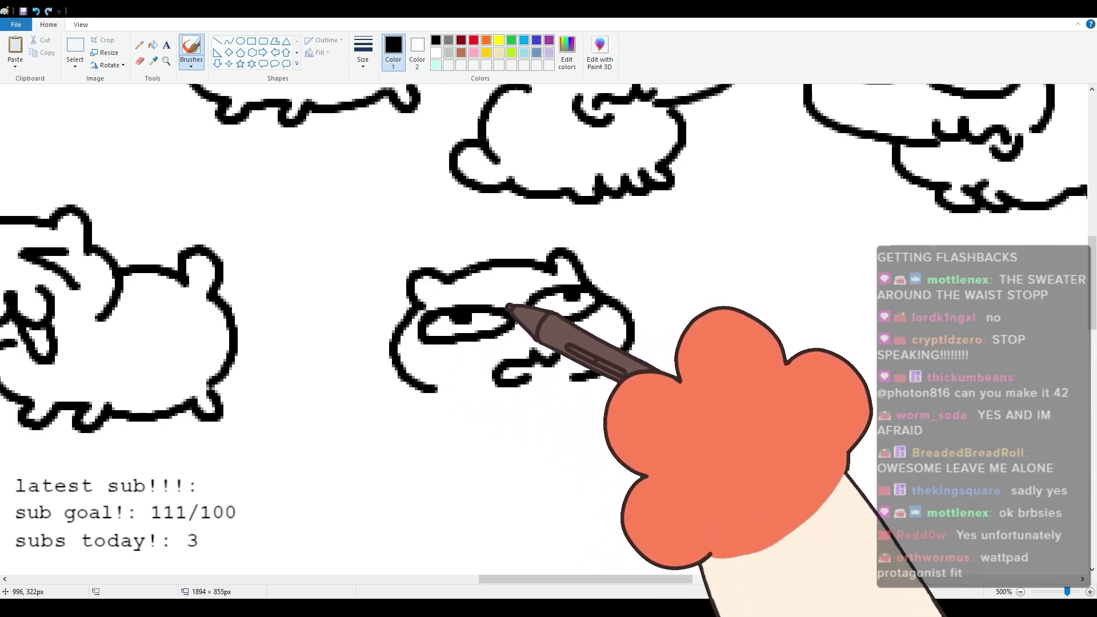
Step: Draw the tilted cat's plump body arching behind its head to the left, with short feet and a round tail
mouse_move(468, 266)
left_mouse_down()
mouse_move(338, 284)
mouse_move(313, 311)
mouse_move(328, 315)
mouse_move(283, 287)
mouse_move(308, 353)
mouse_move(328, 349)
mouse_move(323, 313)
mouse_move(269, 325)
mouse_move(322, 346)
mouse_move(328, 395)
mouse_move(360, 409)
left_mouse_up()
key("ctrl+z")
key("ctrl+z")
mouse_move(324, 347)
left_mouse_down()
mouse_move(329, 373)
mouse_move(444, 422)
mouse_move(472, 417)
mouse_move(537, 435)
mouse_move(562, 395)
mouse_move(535, 424)
left_mouse_up()
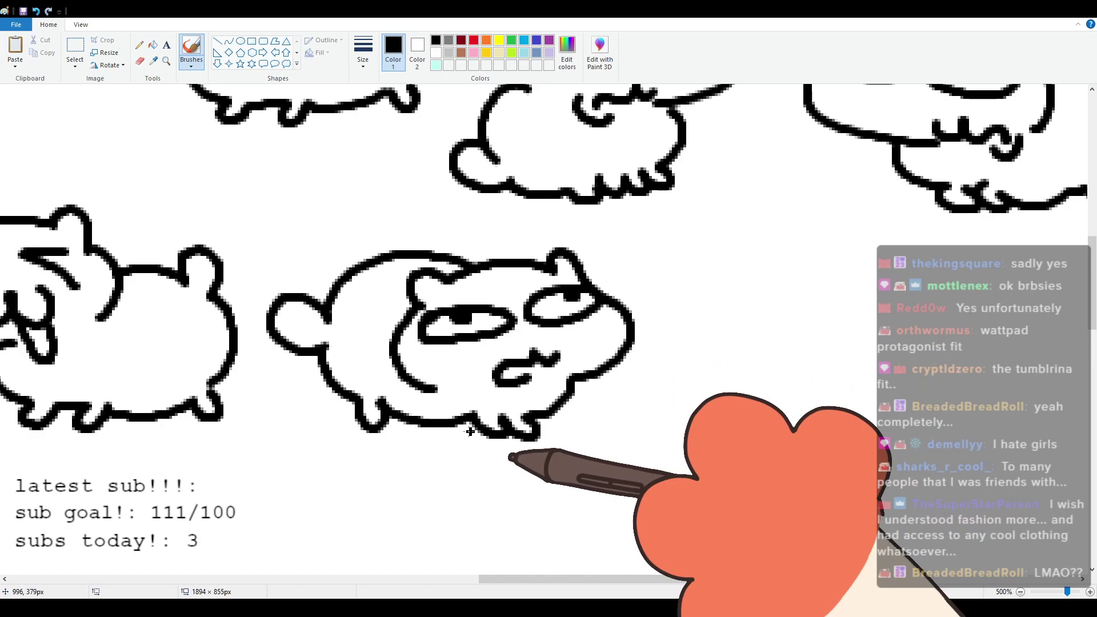
scroll(465, 519, "up", 1)
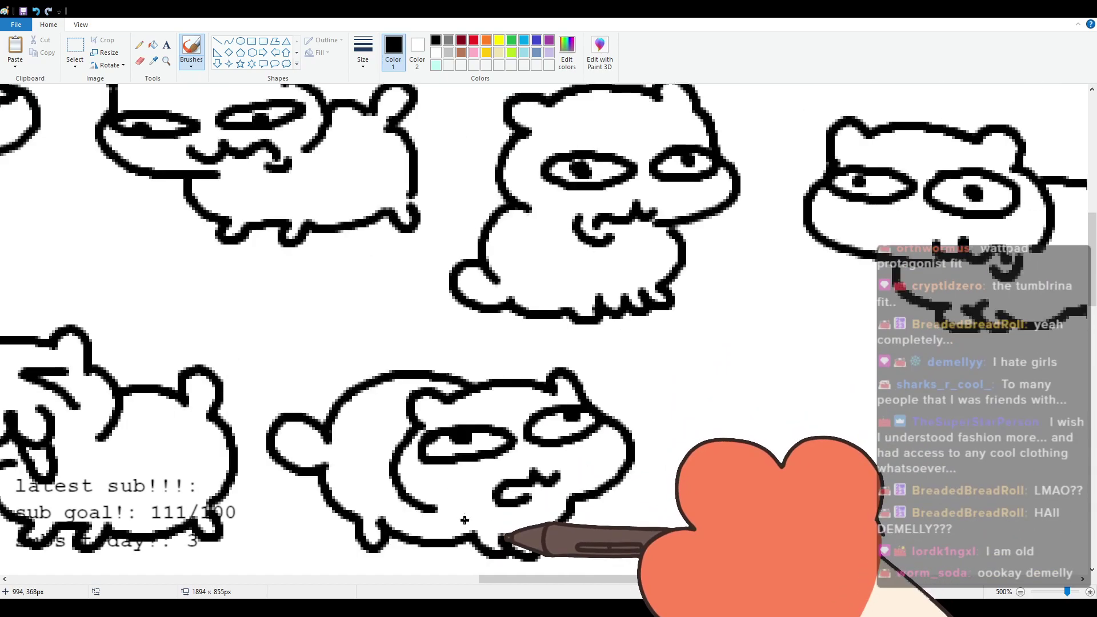
scroll(474, 531, "down", 1)
Step: Draw the new row's ninth cat head with rounded ears, a left cheek, a wide W-shaped mouth and two dot eyes
left_click_drag(510, 581, 564, 573)
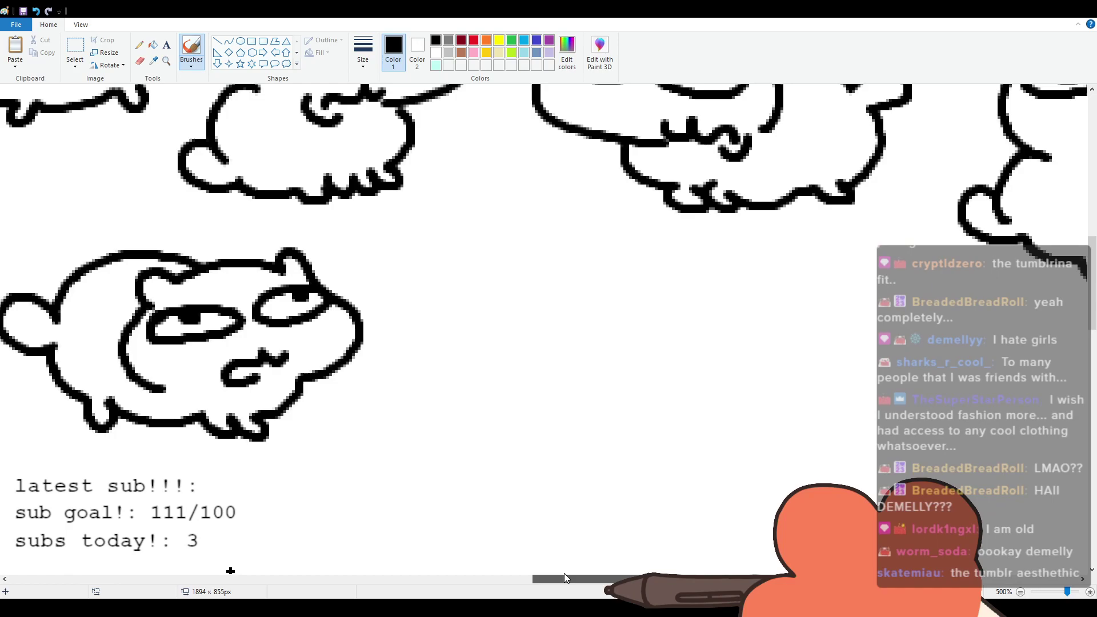
mouse_move(564, 573)
left_mouse_down()
mouse_move(473, 570)
mouse_move(544, 574)
mouse_move(548, 565)
left_mouse_up()
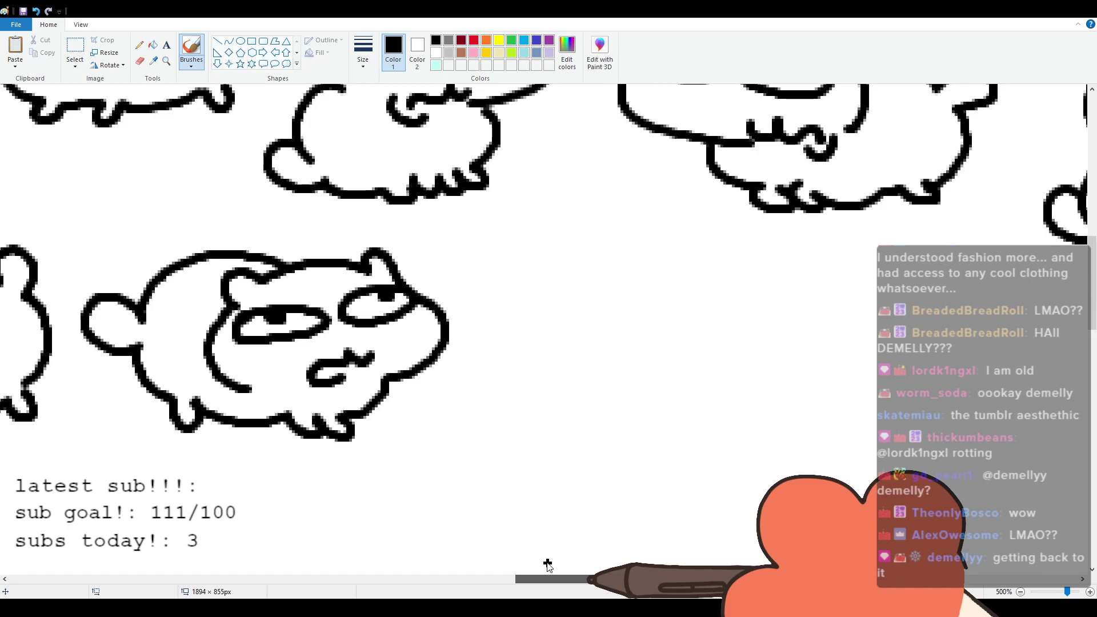
mouse_move(548, 579)
left_mouse_down()
mouse_move(562, 534)
mouse_move(596, 525)
left_mouse_up()
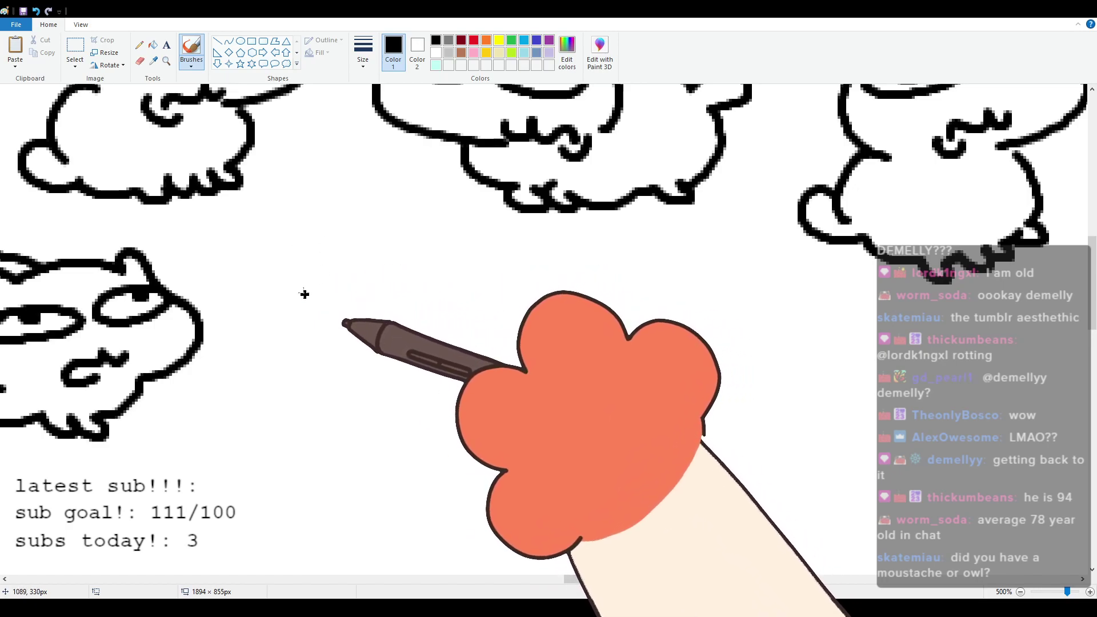
mouse_move(298, 295)
left_mouse_down()
mouse_move(347, 260)
mouse_move(477, 267)
mouse_move(288, 315)
mouse_move(271, 340)
mouse_move(388, 391)
left_mouse_up()
left_click_drag(324, 346, 425, 356)
left_click(324, 322)
left_click(435, 323)
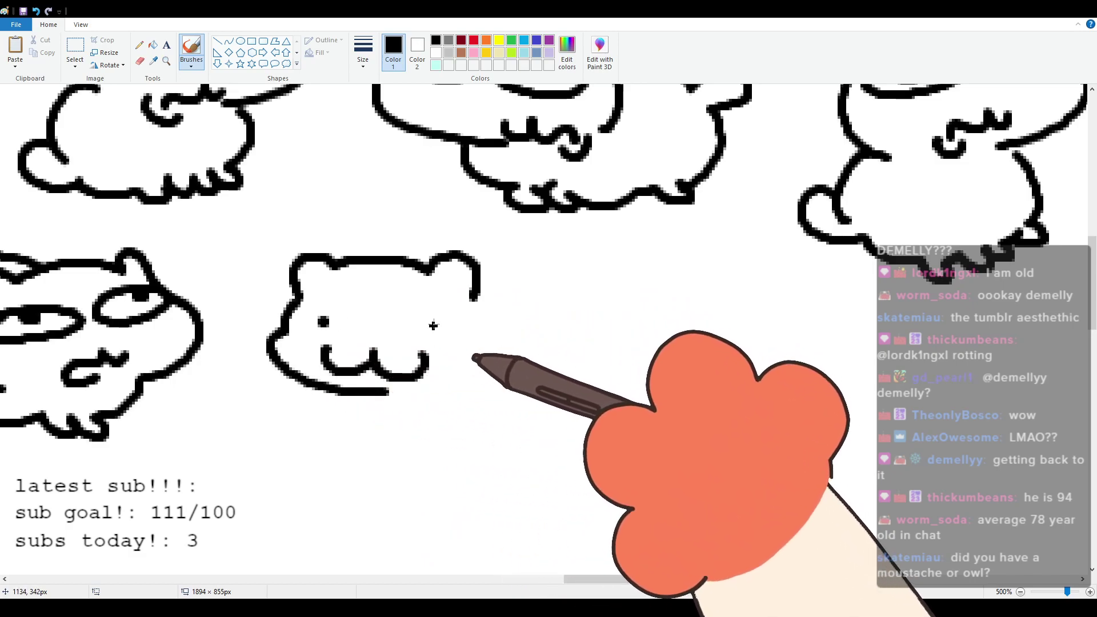
Step: Complete the unfinished dot-eyed smiling creature with a right cheek, belly, paws, back and tail
mouse_move(468, 309)
left_mouse_down()
mouse_move(495, 343)
mouse_move(465, 380)
left_mouse_up()
mouse_move(340, 394)
left_mouse_down()
mouse_move(343, 414)
mouse_move(405, 441)
left_mouse_up()
key("ctrl+z")
mouse_move(344, 395)
left_mouse_down()
mouse_move(421, 449)
mouse_move(553, 426)
left_mouse_up()
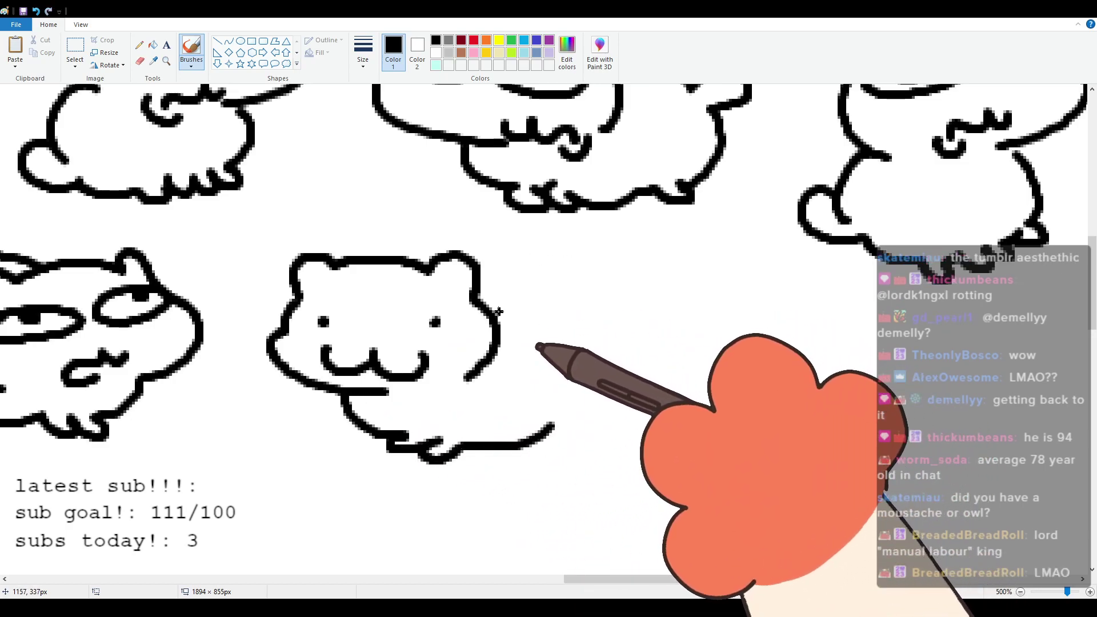
mouse_move(497, 312)
left_mouse_down()
mouse_move(602, 327)
mouse_move(579, 342)
mouse_move(601, 372)
mouse_move(572, 420)
mouse_move(555, 426)
left_mouse_up()
Step: Draw a round-eared head with half-lidded eyes and a wavy mouth to the right of the finished smiling creature
left_click_drag(708, 576, 814, 570)
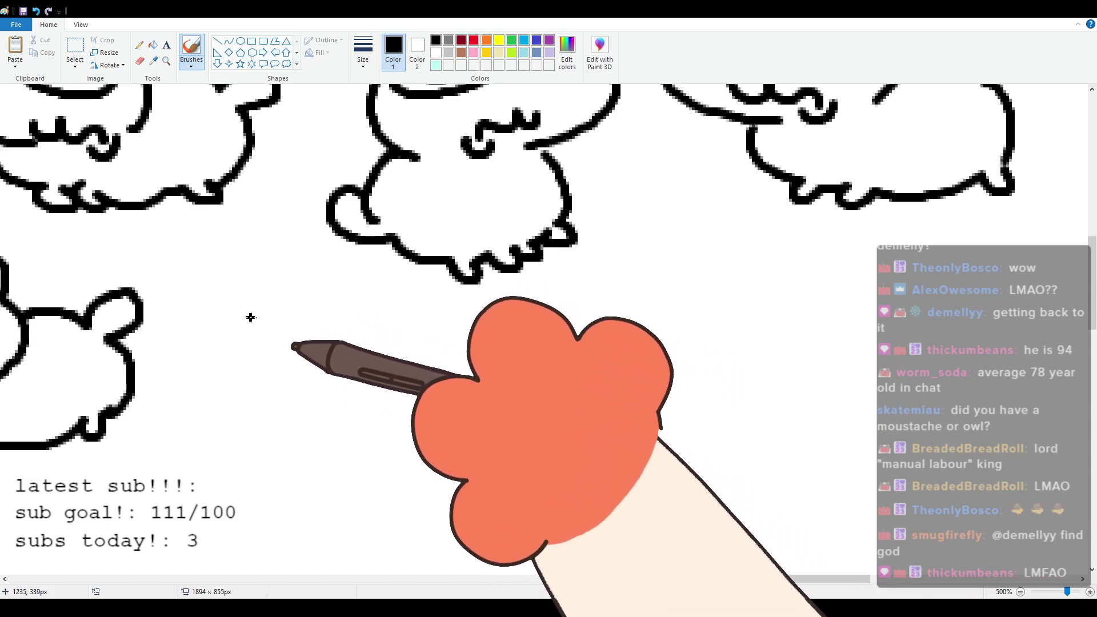
mouse_move(258, 342)
left_mouse_down()
mouse_move(258, 313)
mouse_move(439, 305)
mouse_move(442, 332)
mouse_move(465, 355)
mouse_move(407, 432)
left_mouse_up()
mouse_move(284, 354)
left_mouse_down()
mouse_move(337, 372)
mouse_move(289, 354)
mouse_move(315, 359)
left_mouse_up()
mouse_move(440, 343)
left_mouse_down()
mouse_move(393, 366)
mouse_move(420, 352)
left_mouse_up()
left_click_drag(392, 405, 331, 416)
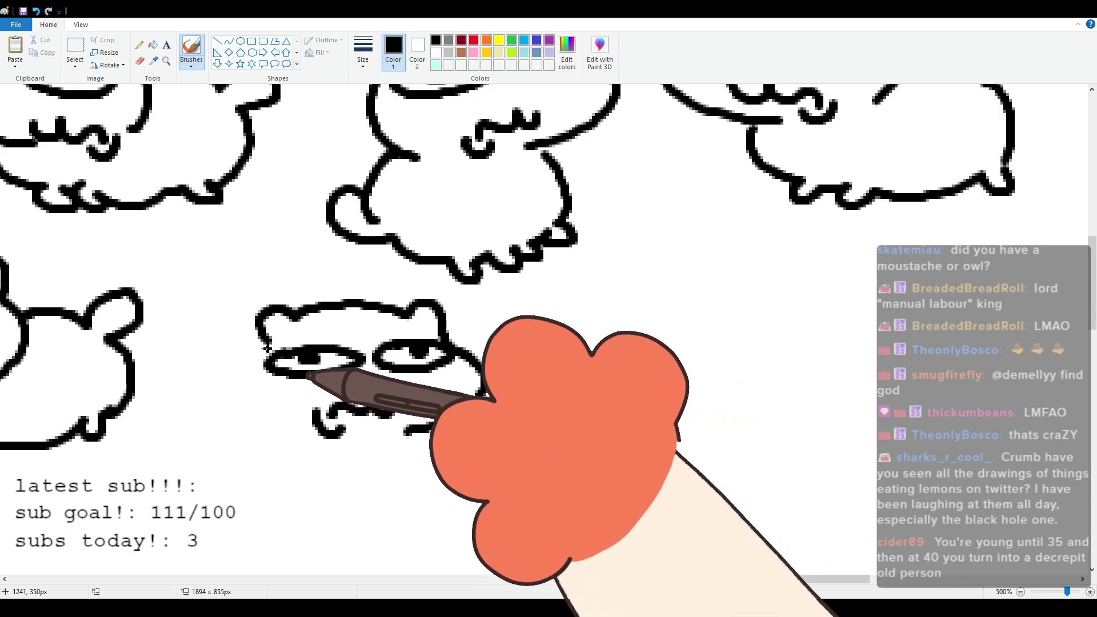
Step: Give the half-lidded creature a left cheek and an upright body with two small arms, a tail and feet
mouse_move(265, 346)
left_mouse_down()
mouse_move(255, 412)
mouse_move(290, 429)
left_mouse_up()
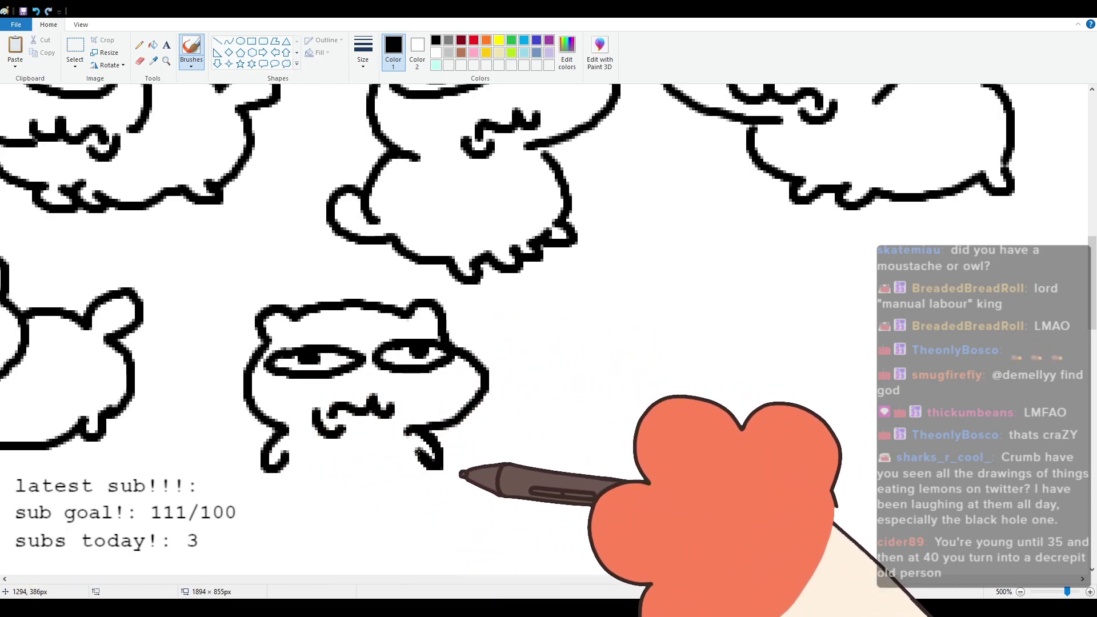
left_click_drag(419, 453, 411, 517)
mouse_move(276, 456)
left_mouse_down()
mouse_move(284, 516)
mouse_move(272, 496)
mouse_move(245, 522)
mouse_move(297, 525)
mouse_move(318, 556)
mouse_move(388, 550)
left_mouse_up()
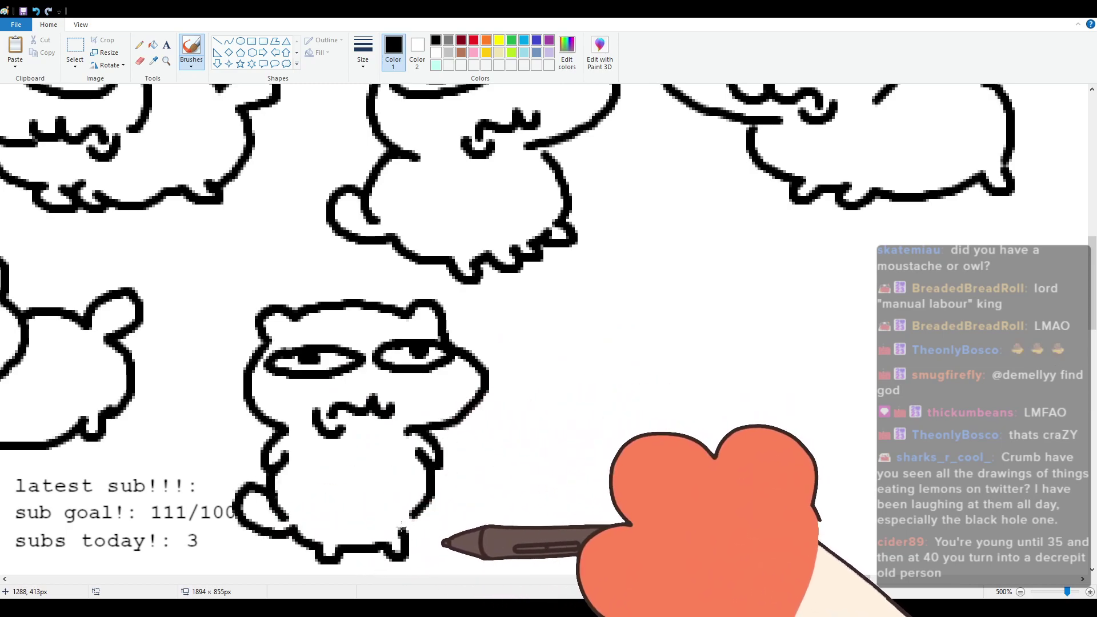
Step: Draw another round-eared head with narrow half-lidded eyes and a wavy mouth to the right of the upright creature
left_click_drag(658, 577, 712, 573)
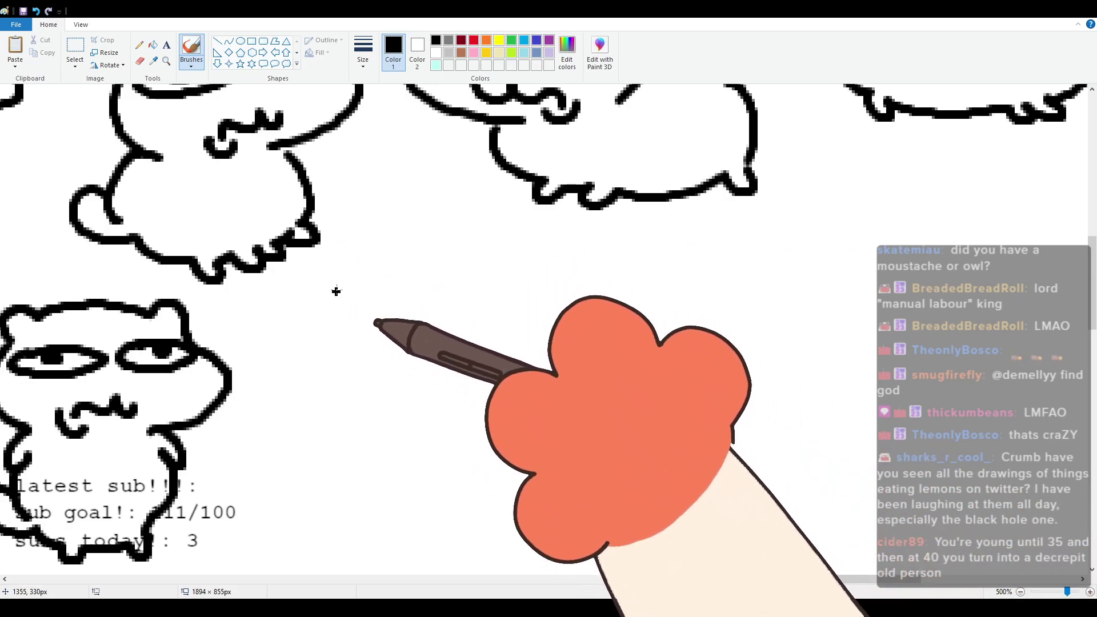
left_click_drag(341, 301, 355, 265)
key("ctrl+z")
mouse_move(330, 314)
left_mouse_down()
mouse_move(362, 290)
mouse_move(466, 284)
mouse_move(516, 288)
mouse_move(512, 320)
left_mouse_up()
mouse_move(330, 316)
left_mouse_down()
mouse_move(422, 403)
mouse_move(402, 341)
mouse_move(324, 319)
mouse_move(348, 326)
left_mouse_up()
mouse_move(429, 339)
left_mouse_down()
mouse_move(456, 324)
mouse_move(429, 342)
mouse_move(487, 334)
left_mouse_up()
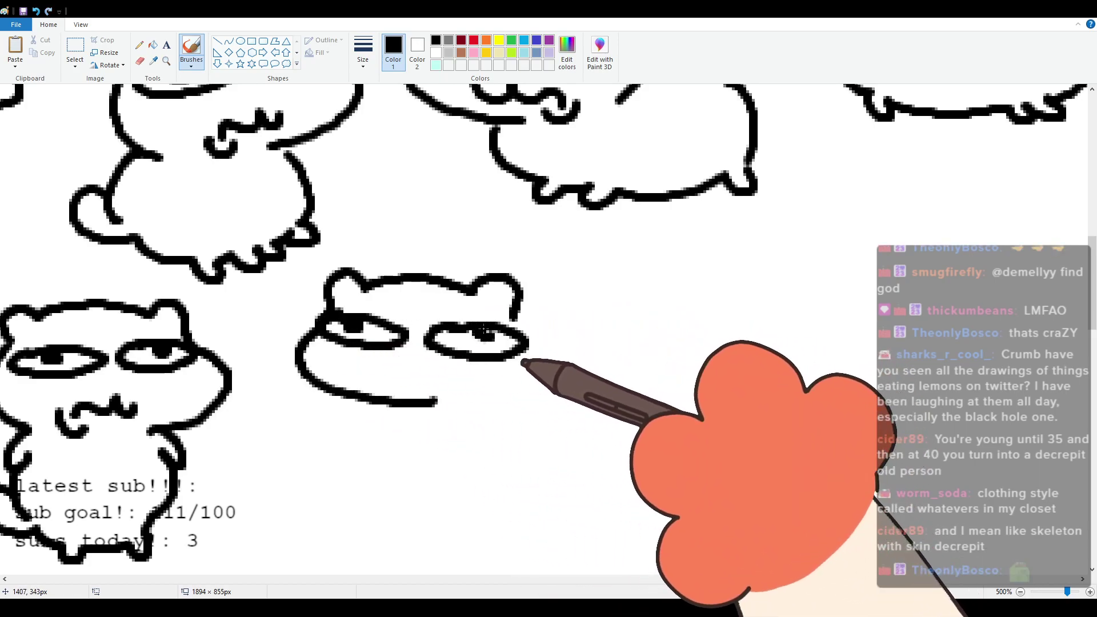
mouse_move(391, 376)
left_mouse_down()
mouse_move(414, 368)
mouse_move(465, 391)
left_mouse_up()
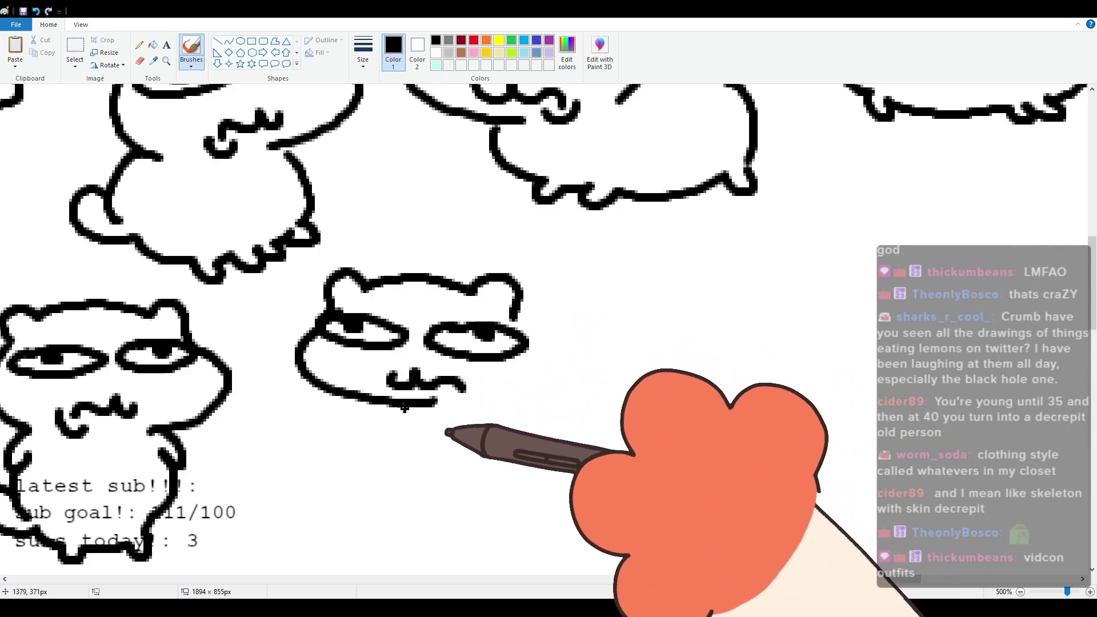
Step: Add a plump four-legged body with front paws, a raised round tail and a hind foot to this head
mouse_move(379, 403)
left_mouse_down()
mouse_move(382, 430)
mouse_move(429, 448)
mouse_move(515, 464)
mouse_move(551, 443)
left_mouse_up()
key("ctrl+z")
mouse_move(518, 311)
left_mouse_down()
mouse_move(602, 331)
mouse_move(642, 324)
mouse_move(601, 350)
mouse_move(616, 393)
mouse_move(597, 426)
left_mouse_up()
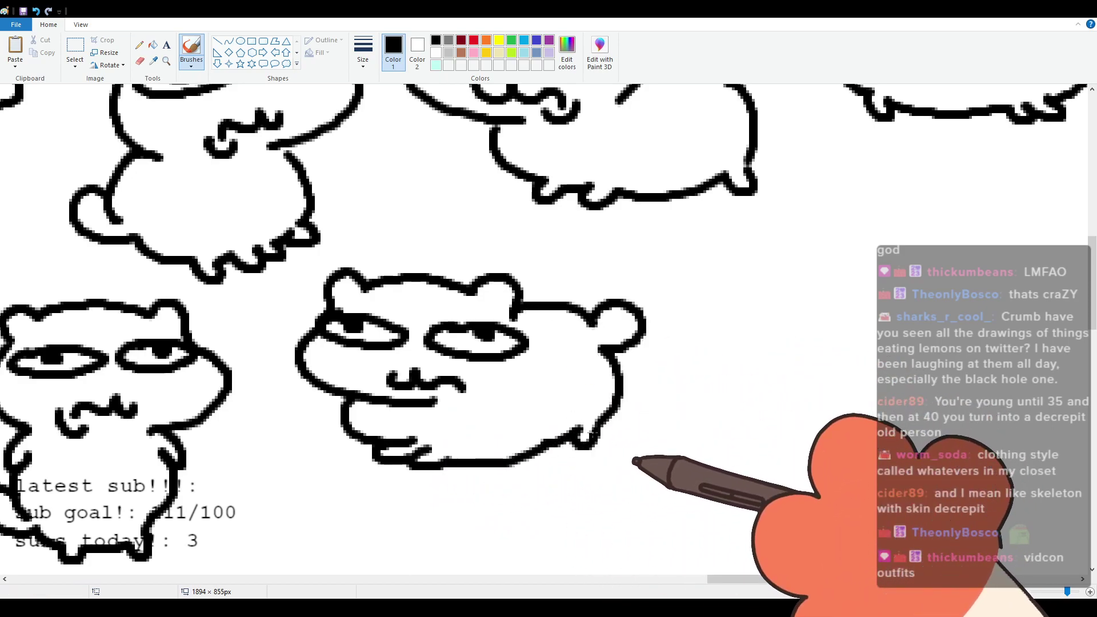
Step: Draw a round-eared head with two dot eyes and a tilted smile in the empty space right of the four-legged creature
scroll(570, 537, "up", 1)
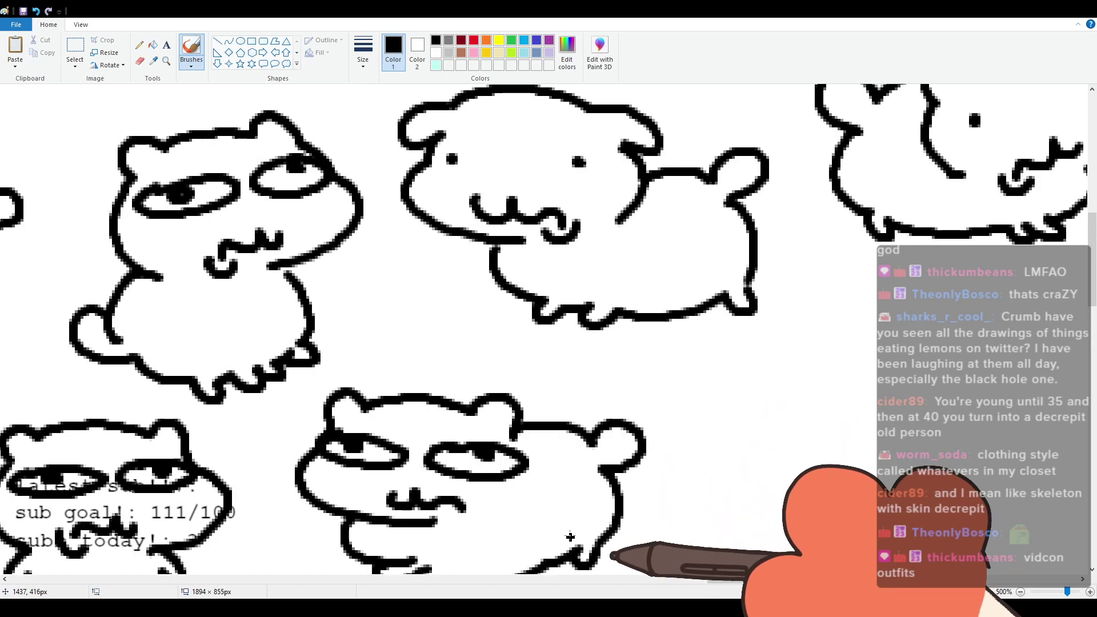
scroll(570, 537, "down", 1)
left_click_drag(733, 581, 811, 580)
scroll(651, 492, "up", 3)
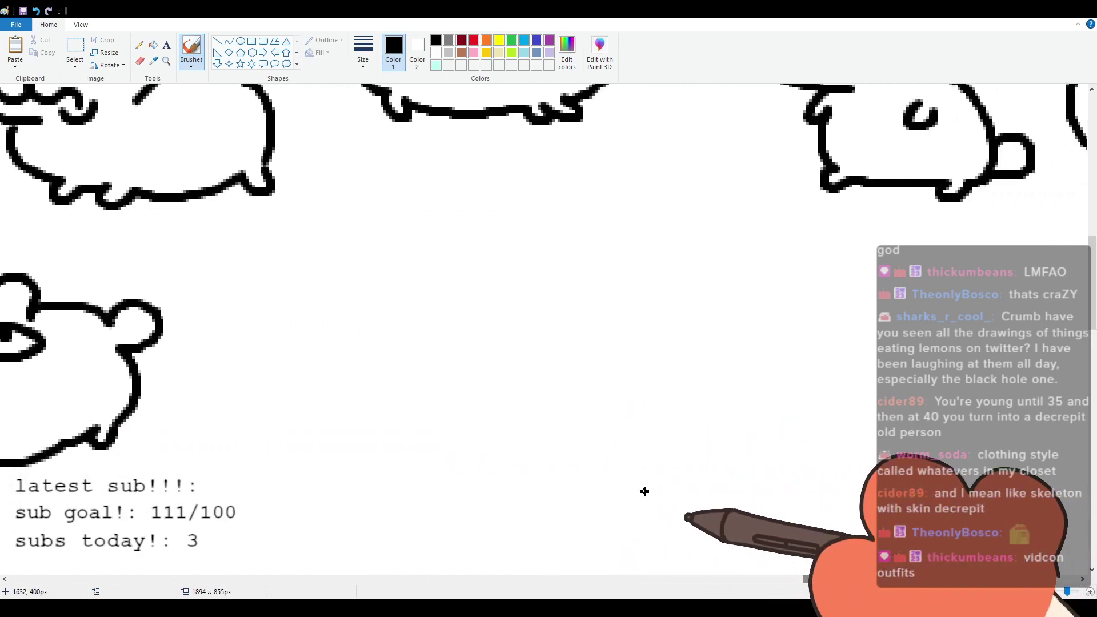
scroll(693, 497, "down", 3)
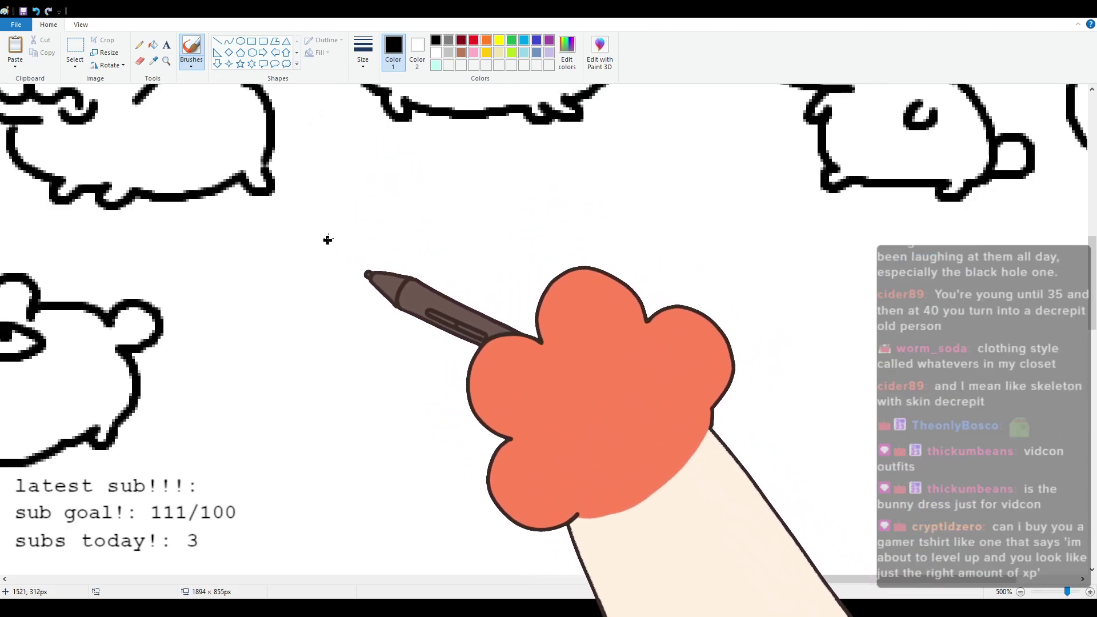
mouse_move(342, 257)
left_mouse_down()
mouse_move(350, 213)
mouse_move(376, 229)
mouse_move(343, 255)
mouse_move(366, 217)
mouse_move(379, 226)
mouse_move(450, 207)
mouse_move(480, 213)
mouse_move(498, 197)
mouse_move(527, 233)
mouse_move(491, 342)
left_mouse_up()
key("ctrl+z")
left_click(377, 270)
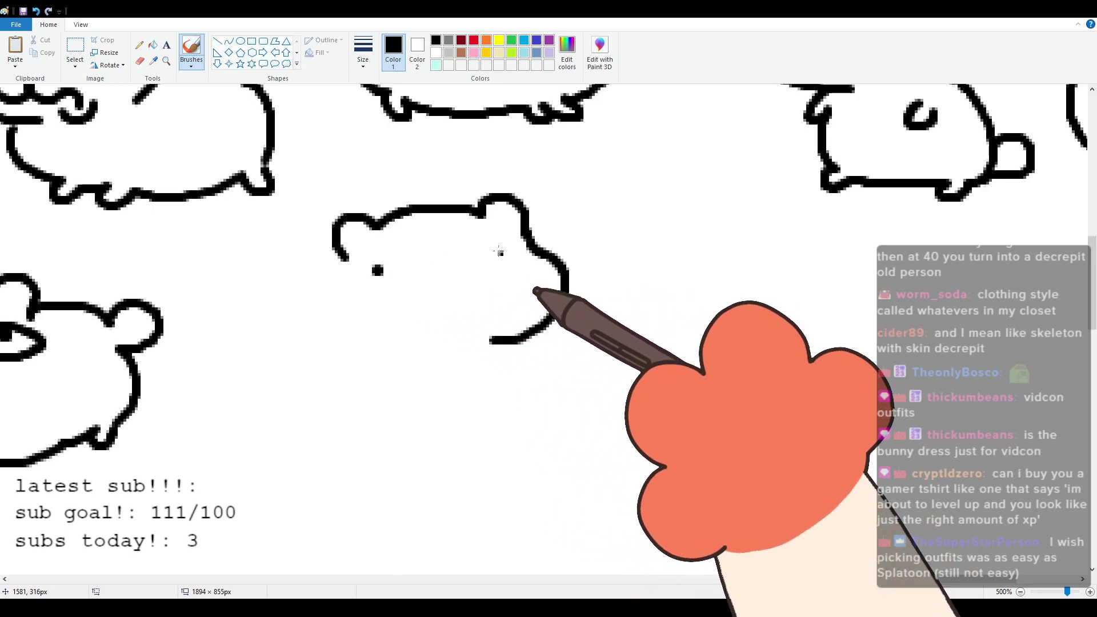
left_click(500, 253)
mouse_move(487, 295)
left_mouse_down()
mouse_move(461, 310)
mouse_move(416, 312)
mouse_move(491, 288)
left_mouse_up()
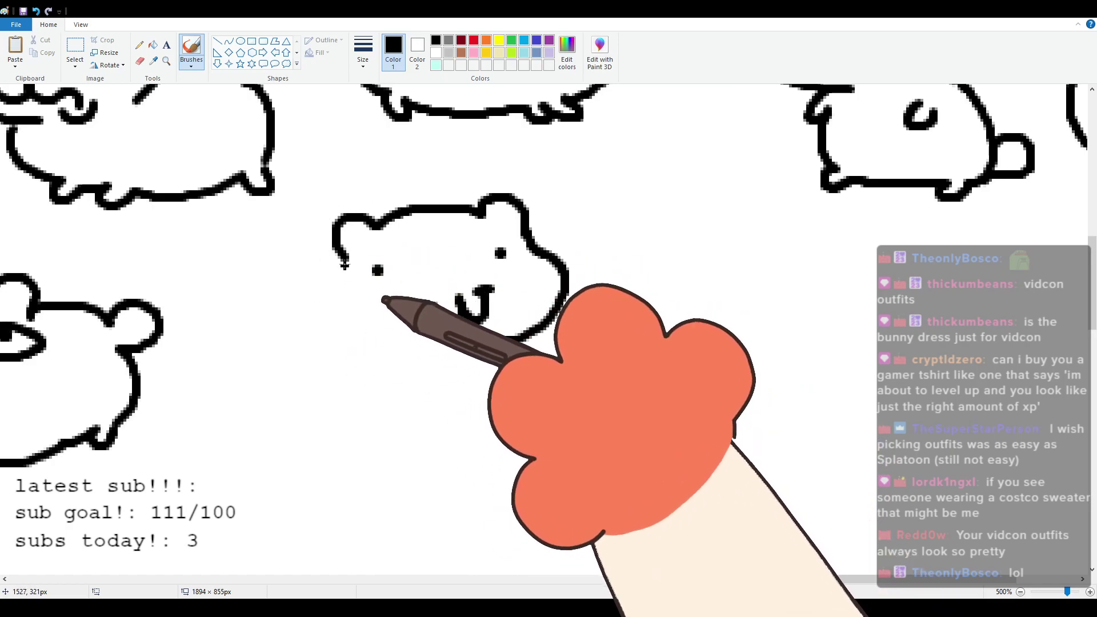
Step: Add the left cheek and a plump body with a left-side tail and paws to the tilted-smile creature
left_click_drag(344, 269, 380, 337)
key("ctrl+z")
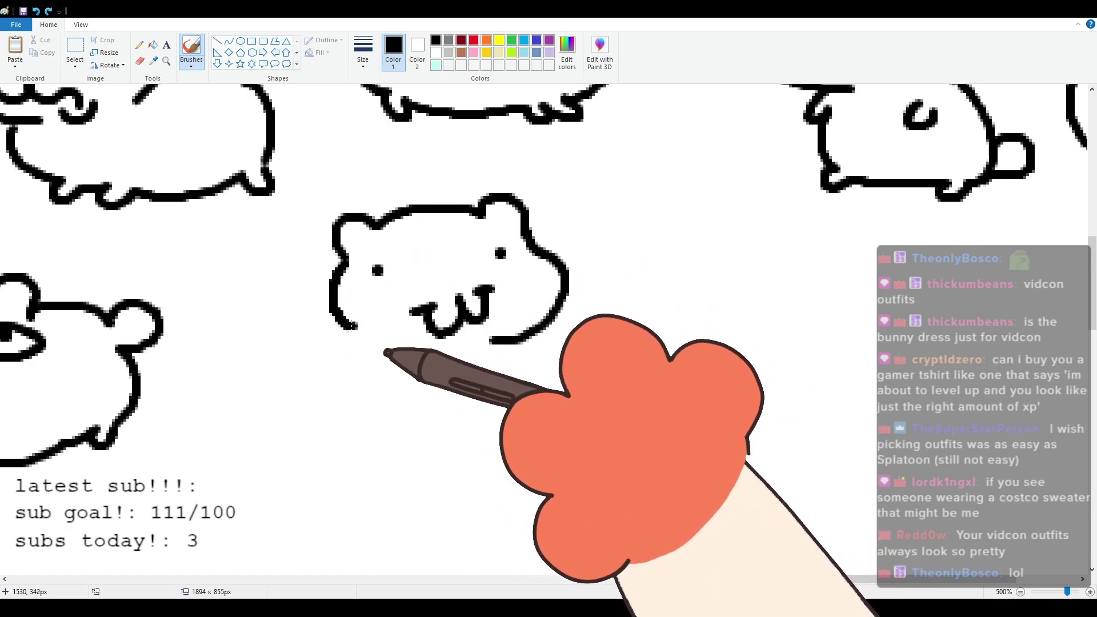
mouse_move(346, 260)
left_mouse_down()
mouse_move(342, 318)
mouse_move(377, 341)
left_mouse_up()
left_click_drag(338, 265, 269, 354)
key("ctrl+z")
mouse_move(341, 273)
left_mouse_down()
mouse_move(264, 326)
mouse_move(260, 366)
mouse_move(368, 435)
mouse_move(355, 407)
mouse_move(512, 410)
left_mouse_up()
left_click_drag(491, 341, 500, 393)
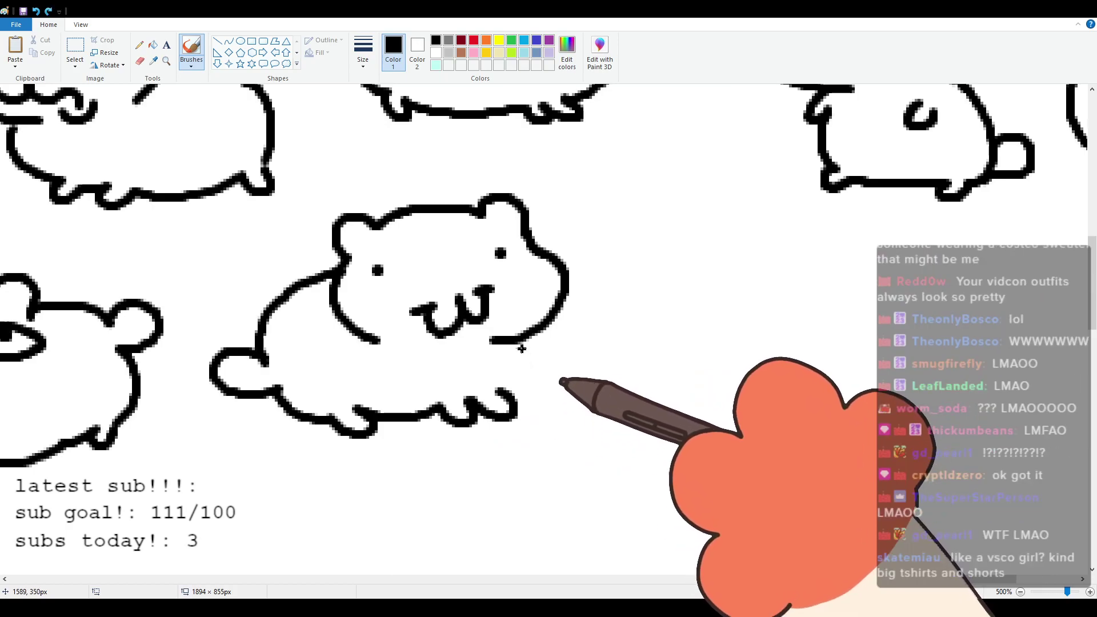
Step: Draw a round-eared head with half-lidded eyes, a wavy mouth and a right cheek beside the tilted-smile creature
scroll(405, 314, "up", 2)
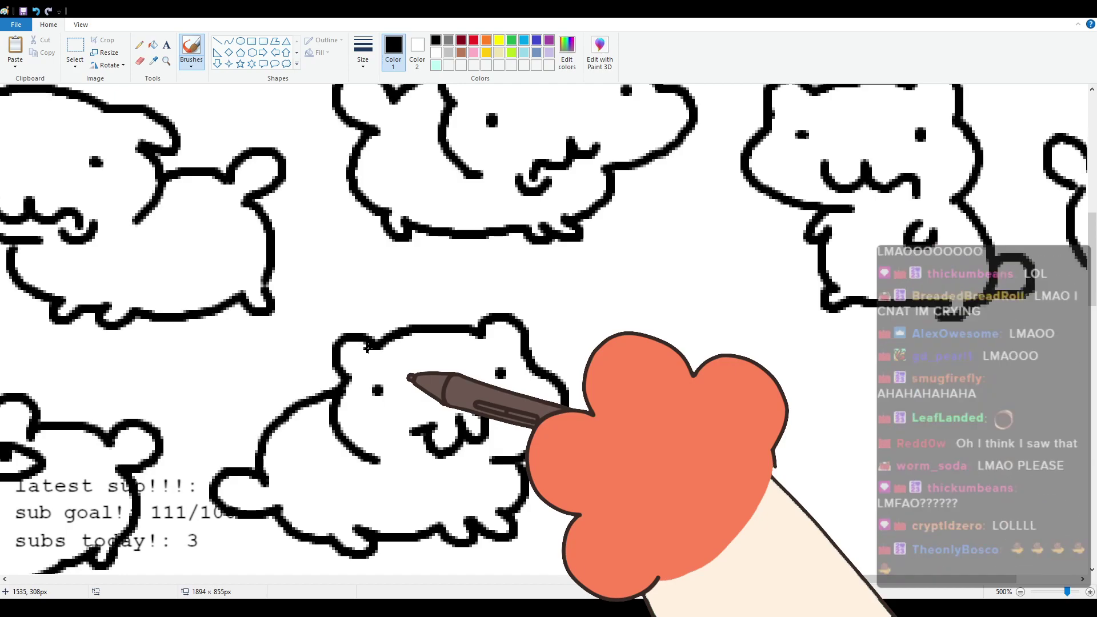
left_click_drag(826, 581, 891, 582)
mouse_move(350, 389)
left_mouse_down()
mouse_move(381, 352)
mouse_move(504, 345)
mouse_move(531, 385)
left_mouse_up()
mouse_move(349, 390)
left_mouse_down()
mouse_move(334, 422)
mouse_move(440, 484)
left_mouse_up()
left_click_drag(354, 399, 377, 416)
left_click_drag(478, 394, 480, 393)
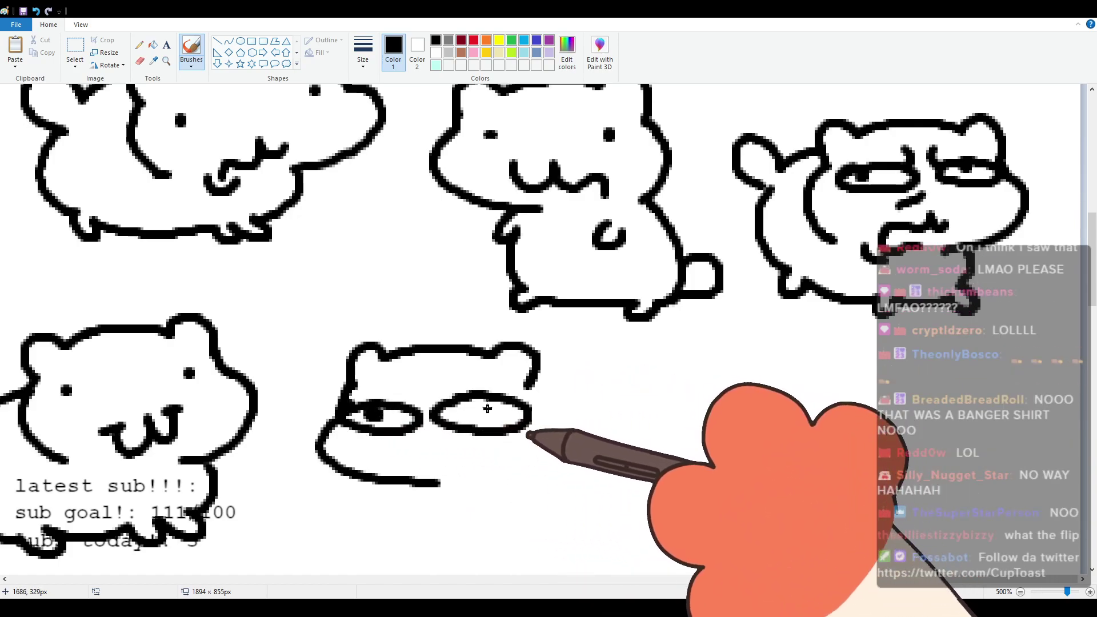
mouse_move(419, 455)
left_mouse_down()
mouse_move(446, 446)
mouse_move(479, 461)
mouse_move(494, 486)
mouse_move(481, 480)
mouse_move(506, 471)
left_mouse_up()
left_click_drag(534, 388, 525, 474)
Step: Add a four-legged body with front paws, a back, a raised tail and a hind foot to the half-lidded head
left_click_drag(407, 487, 460, 536)
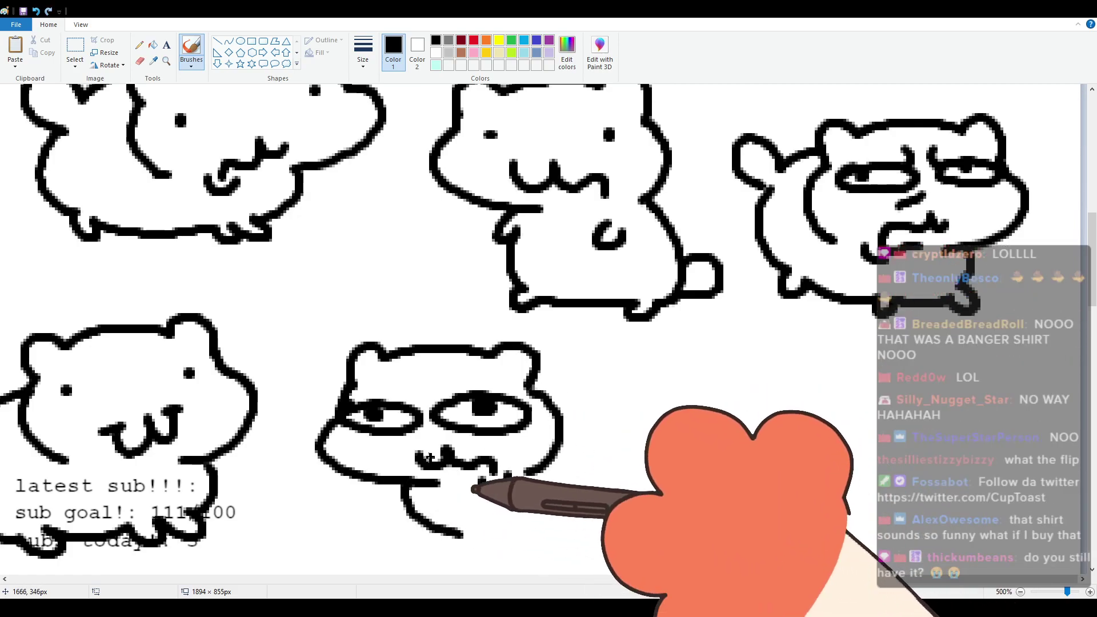
key("ctrl+z")
key("ctrl+y")
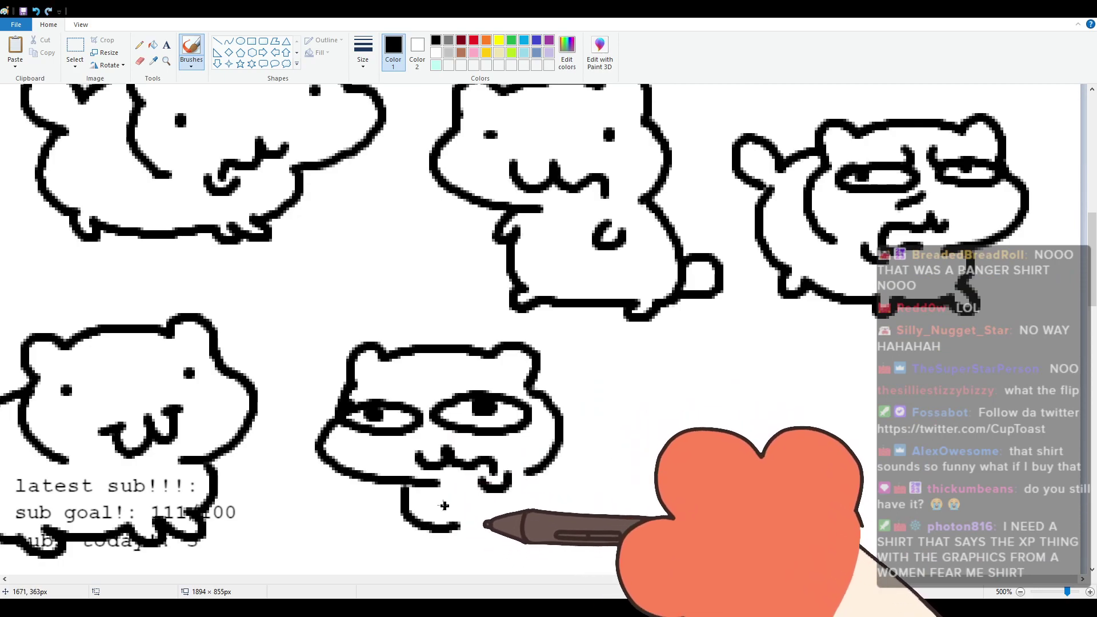
mouse_move(408, 491)
left_mouse_down()
mouse_move(434, 528)
mouse_move(474, 543)
mouse_move(497, 528)
mouse_move(628, 515)
left_mouse_up()
mouse_move(554, 398)
left_mouse_down()
mouse_move(578, 394)
mouse_move(614, 421)
mouse_move(658, 400)
mouse_move(668, 425)
mouse_move(644, 514)
mouse_move(615, 535)
left_mouse_up()
Step: Draw a dot-eyed smiling creature in a baggy T-shirt, with arms, a tail and feet, near the canvas's right edge
scroll(607, 509, "down", 2)
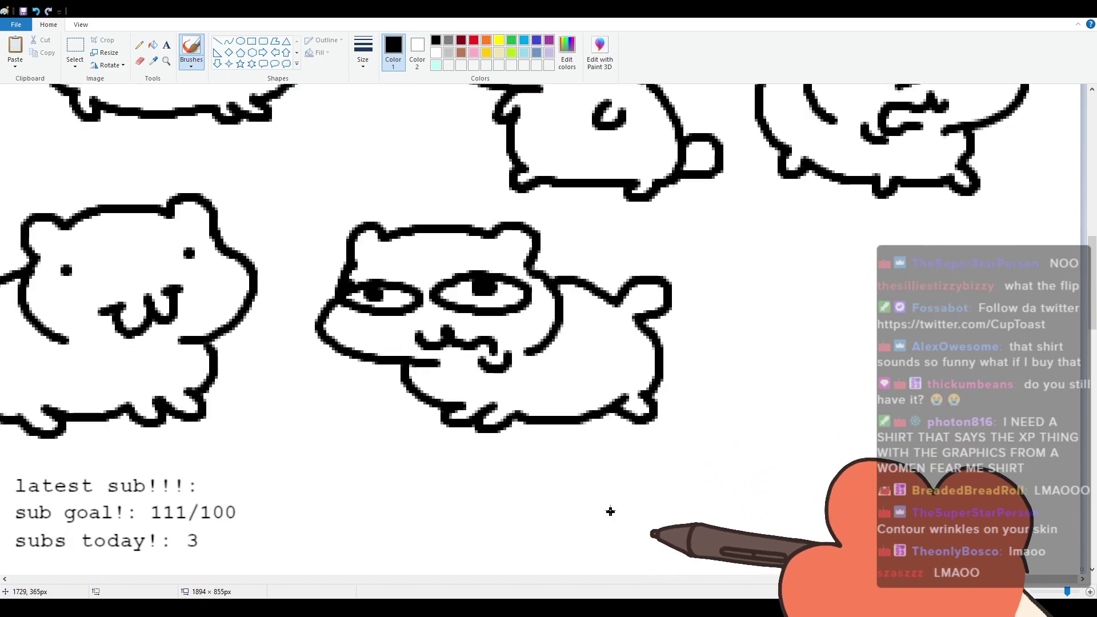
scroll(628, 531, "up", 2)
scroll(687, 571, "down", 2)
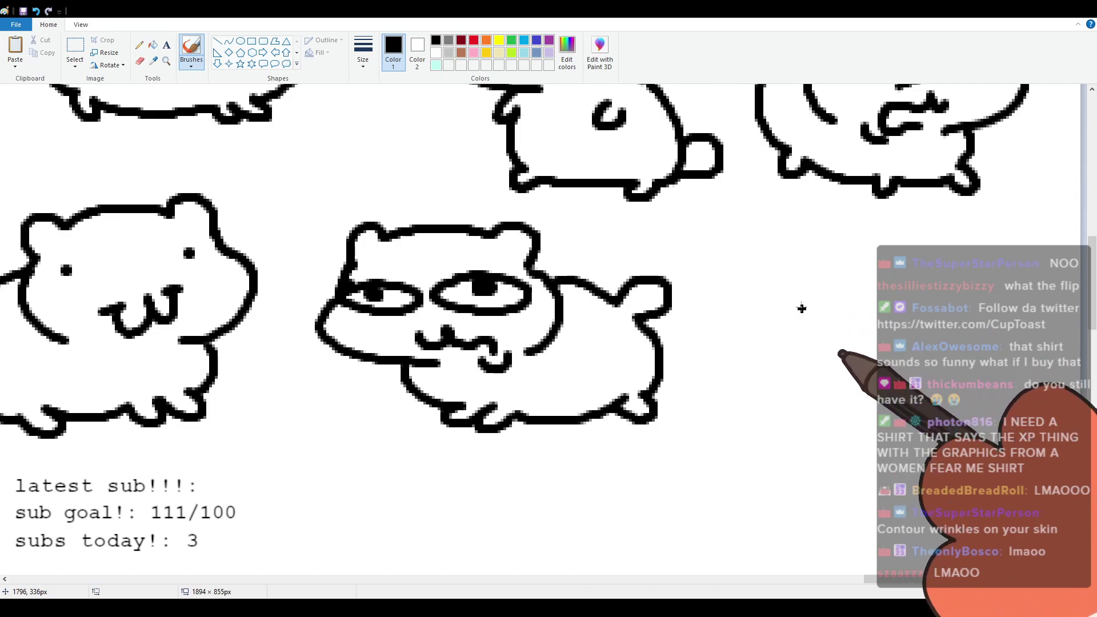
mouse_move(791, 283)
left_mouse_down()
mouse_move(810, 244)
mouse_move(920, 232)
left_mouse_up()
left_click(820, 289)
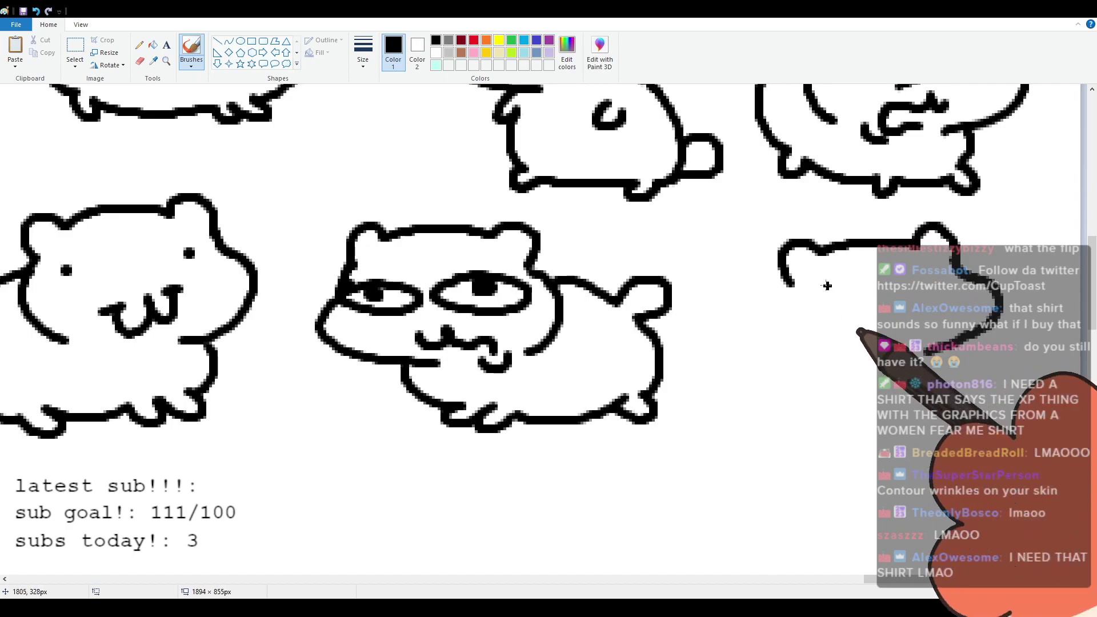
left_click(932, 282)
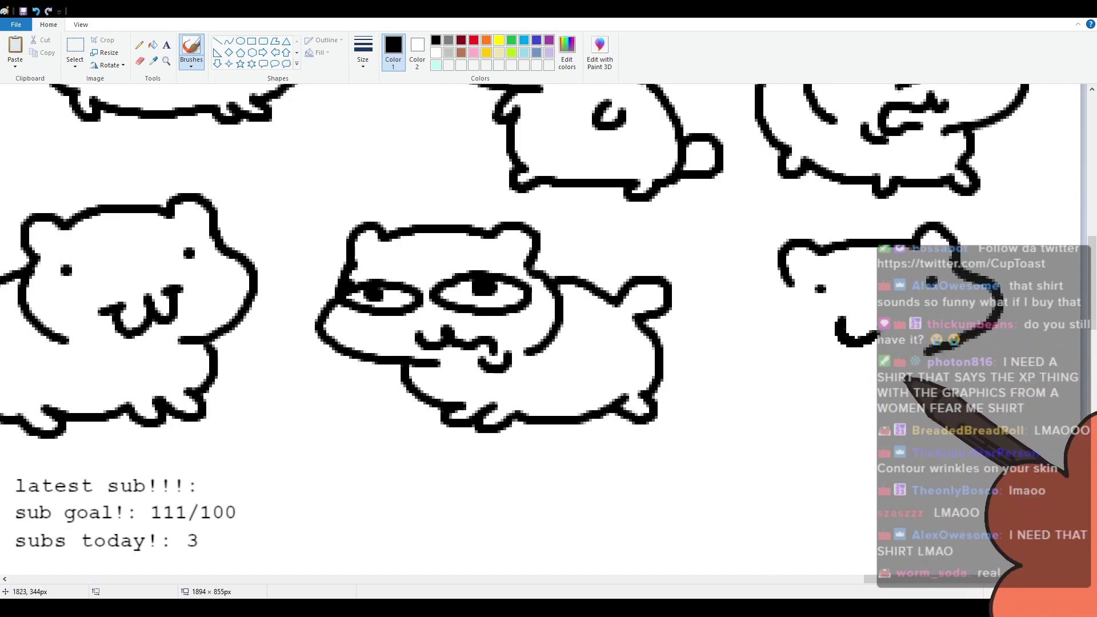
mouse_move(789, 280)
left_mouse_down()
mouse_move(806, 347)
mouse_move(874, 377)
left_mouse_up()
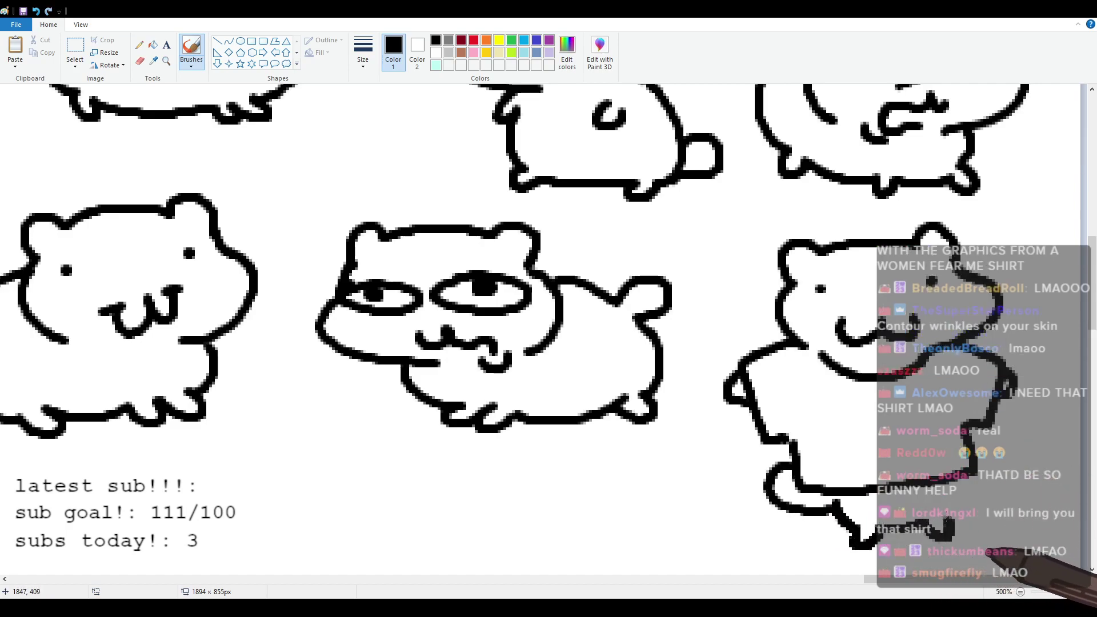
Step: Sketch chest and abs lines in light grey on the creature's T-shirt
left_click(449, 52)
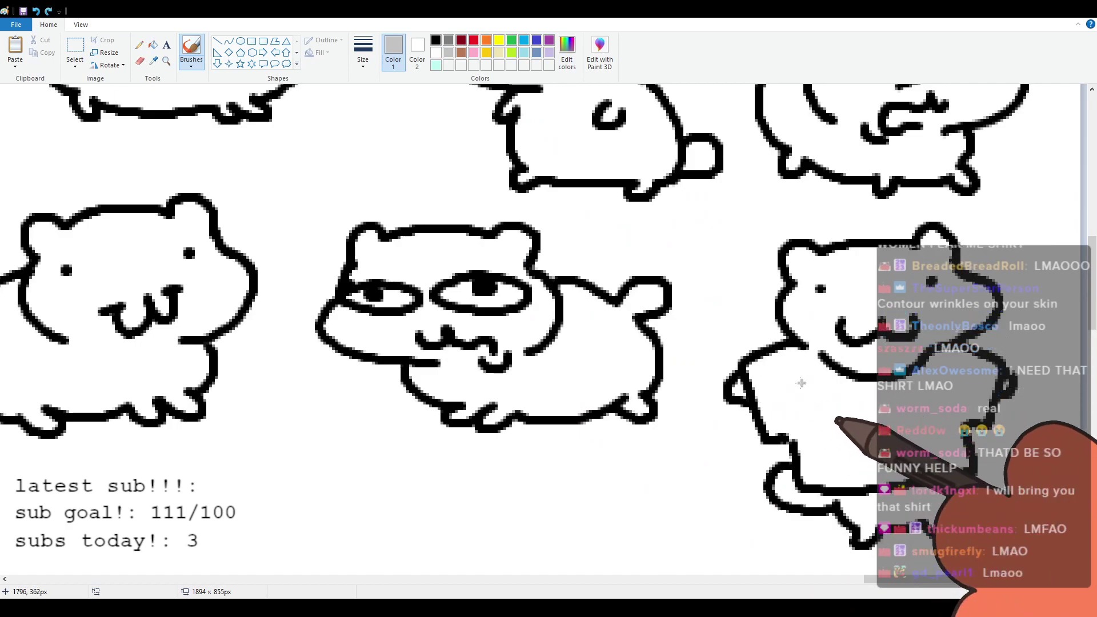
left_click_drag(800, 382, 821, 464)
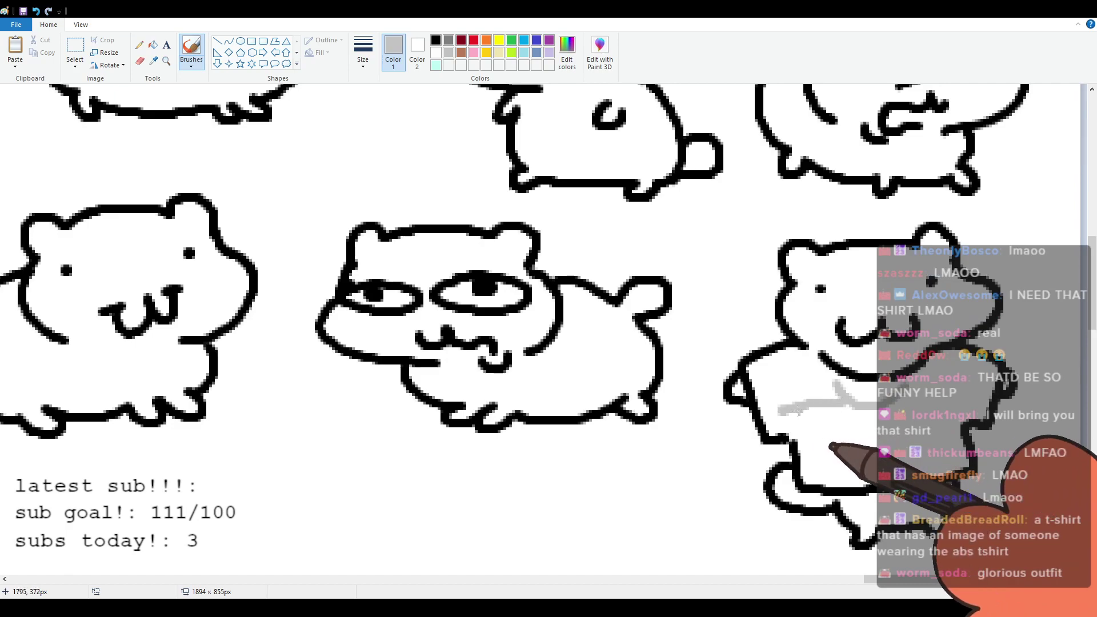
left_click_drag(796, 431, 836, 433)
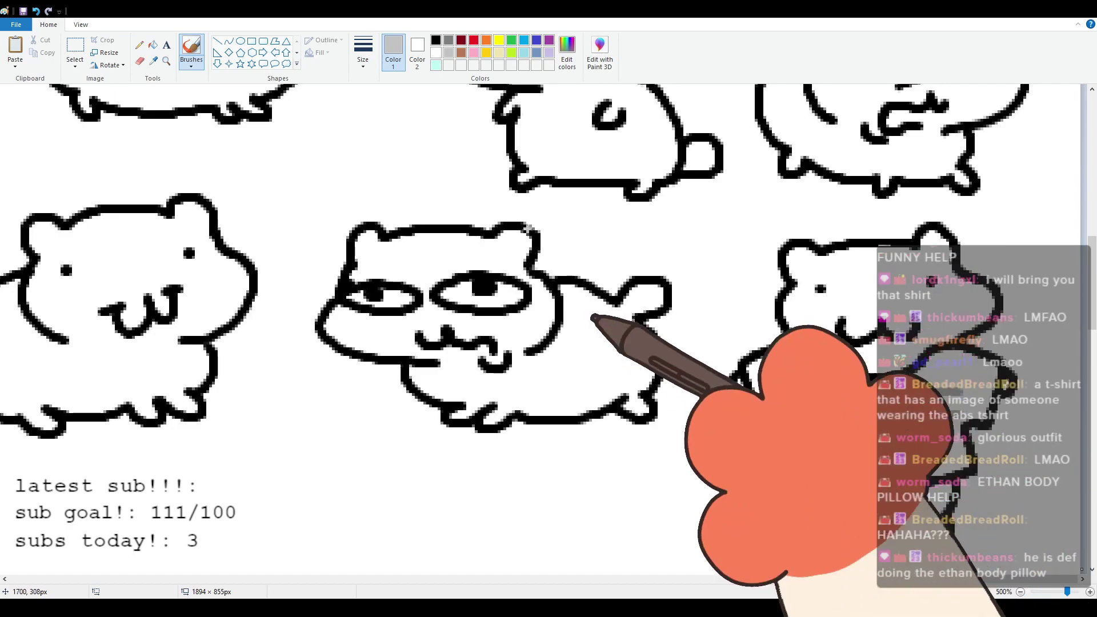
Step: Outline a new creature's eared head and curled left arm in black, starting a row at the canvas's left edge
left_click(435, 40)
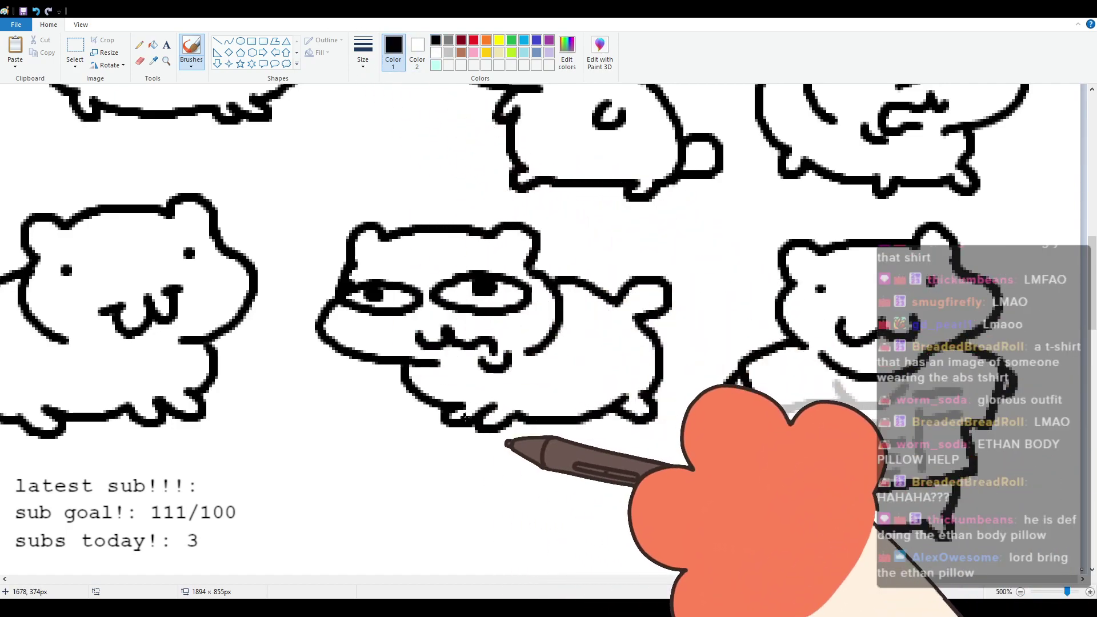
scroll(600, 534, "down", 3)
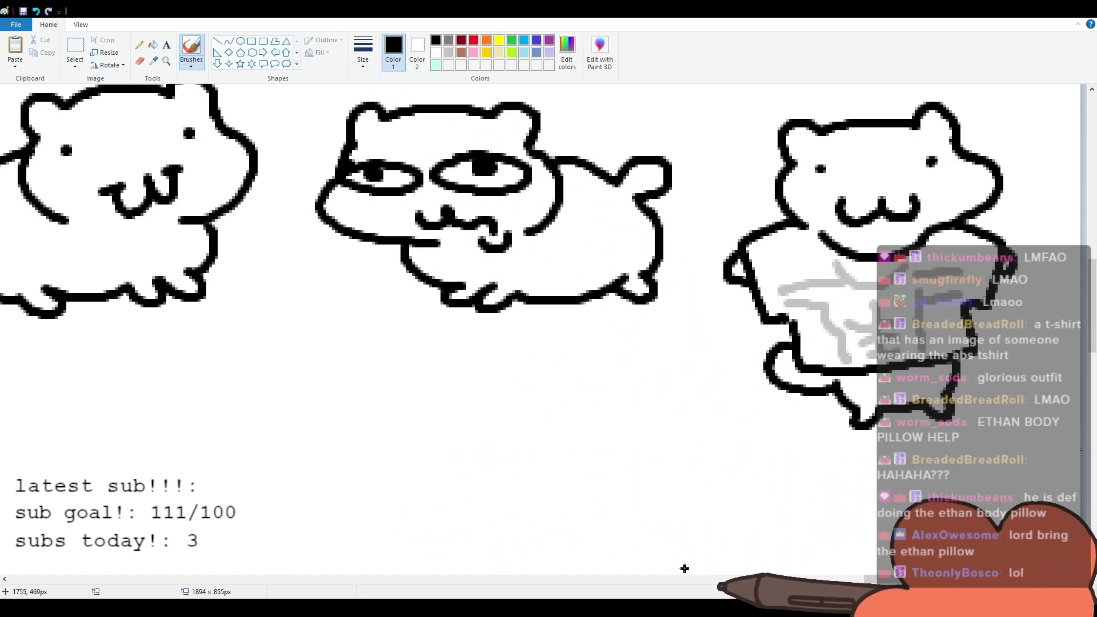
left_click_drag(894, 586, 36, 584)
scroll(91, 345, "down", 3)
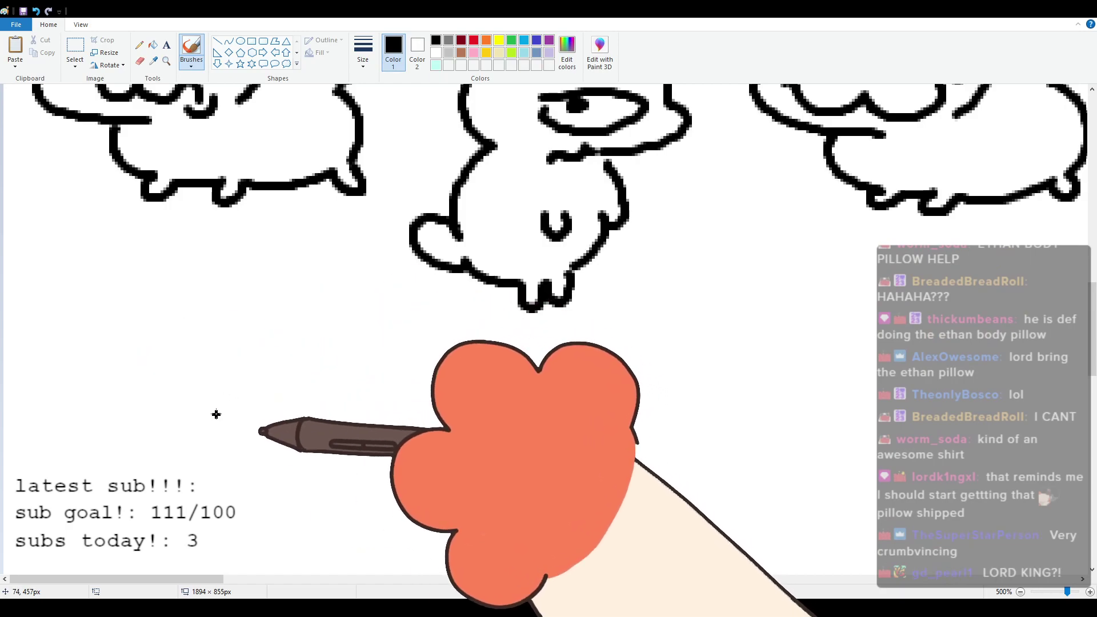
mouse_move(59, 292)
left_mouse_down()
mouse_move(128, 264)
mouse_move(200, 264)
mouse_move(246, 290)
mouse_move(251, 300)
mouse_move(206, 389)
left_mouse_up()
key("ctrl+z")
mouse_move(82, 308)
left_mouse_down()
mouse_move(61, 313)
mouse_move(110, 386)
left_mouse_up()
key("ctrl+z")
mouse_move(71, 310)
left_mouse_down()
mouse_move(72, 382)
mouse_move(108, 391)
mouse_move(92, 388)
mouse_move(94, 434)
left_mouse_up()
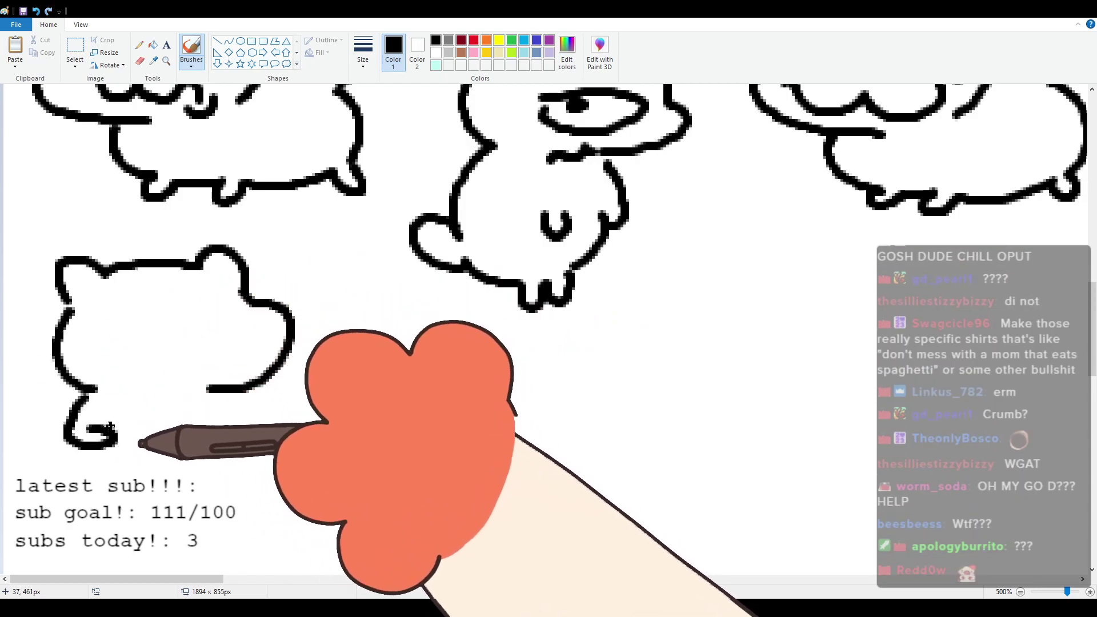
Step: Add a curled right arm and a lower body with a tail and two feet to the new creature
left_click_drag(207, 398, 207, 434)
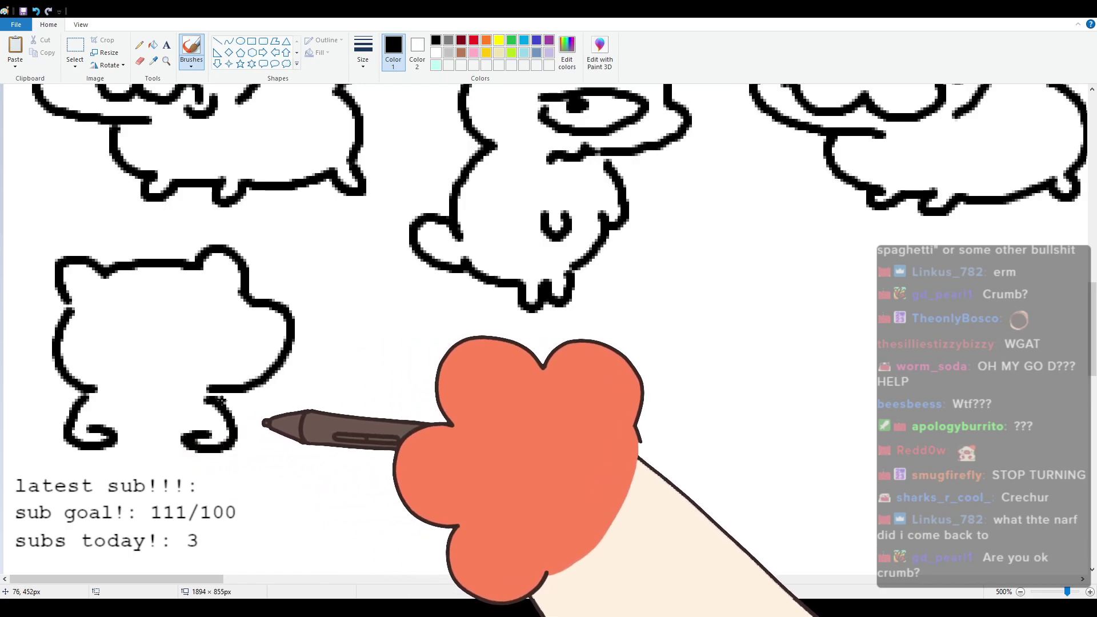
mouse_move(85, 448)
left_mouse_down()
mouse_move(102, 486)
mouse_move(91, 486)
mouse_move(122, 518)
mouse_move(106, 525)
mouse_move(120, 546)
mouse_move(199, 523)
mouse_move(213, 539)
mouse_move(236, 472)
left_mouse_up()
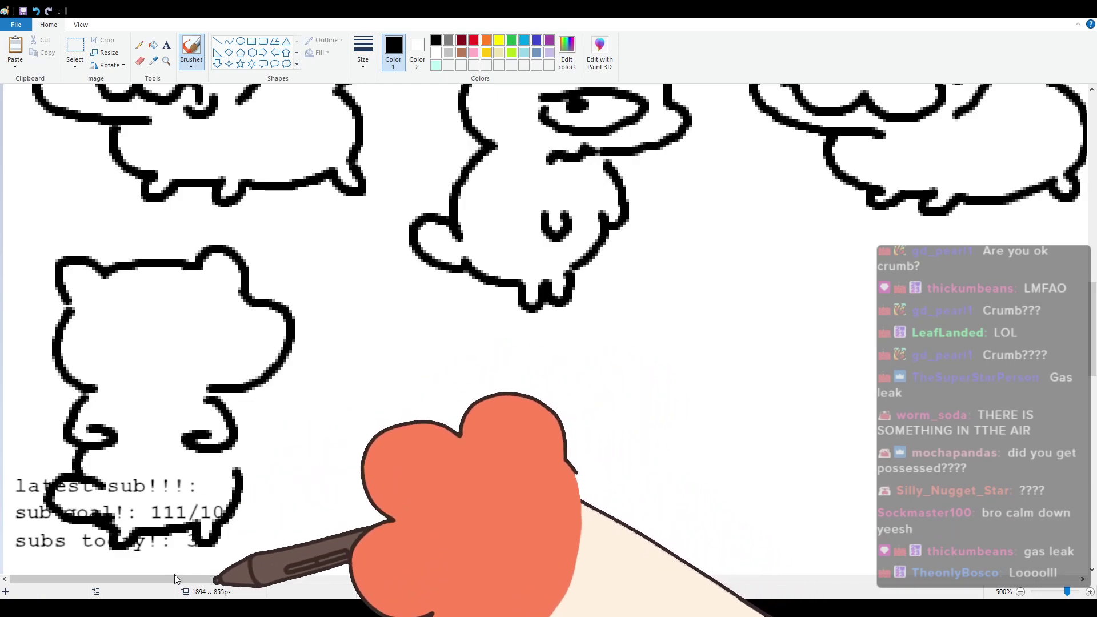
mouse_move(177, 574)
left_mouse_down()
mouse_move(208, 582)
mouse_move(184, 585)
left_mouse_up()
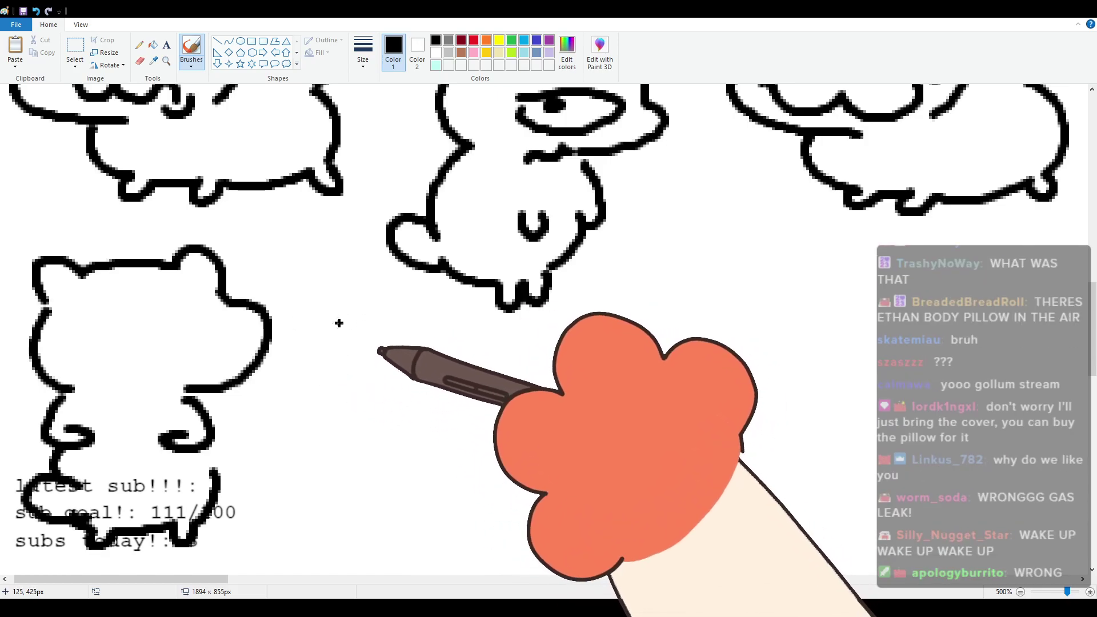
Step: Draw a new creature's eared head in black beside the row's first one, with dot eyes, rounded cheeks and a wavy mouth
mouse_move(327, 382)
left_mouse_down()
mouse_move(337, 337)
mouse_move(463, 349)
mouse_move(487, 332)
mouse_move(502, 375)
left_mouse_up()
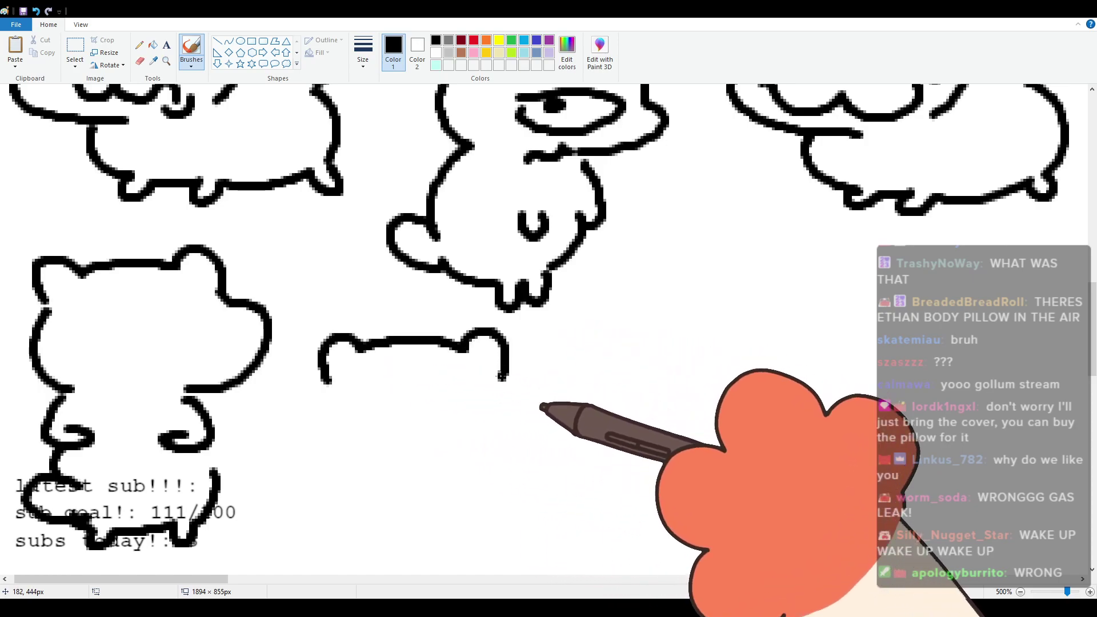
mouse_move(327, 381)
left_mouse_down()
mouse_move(307, 400)
mouse_move(410, 460)
left_mouse_up()
key("ctrl+z")
mouse_move(327, 382)
left_mouse_down()
mouse_move(302, 423)
mouse_move(425, 475)
left_mouse_up()
left_click(349, 396)
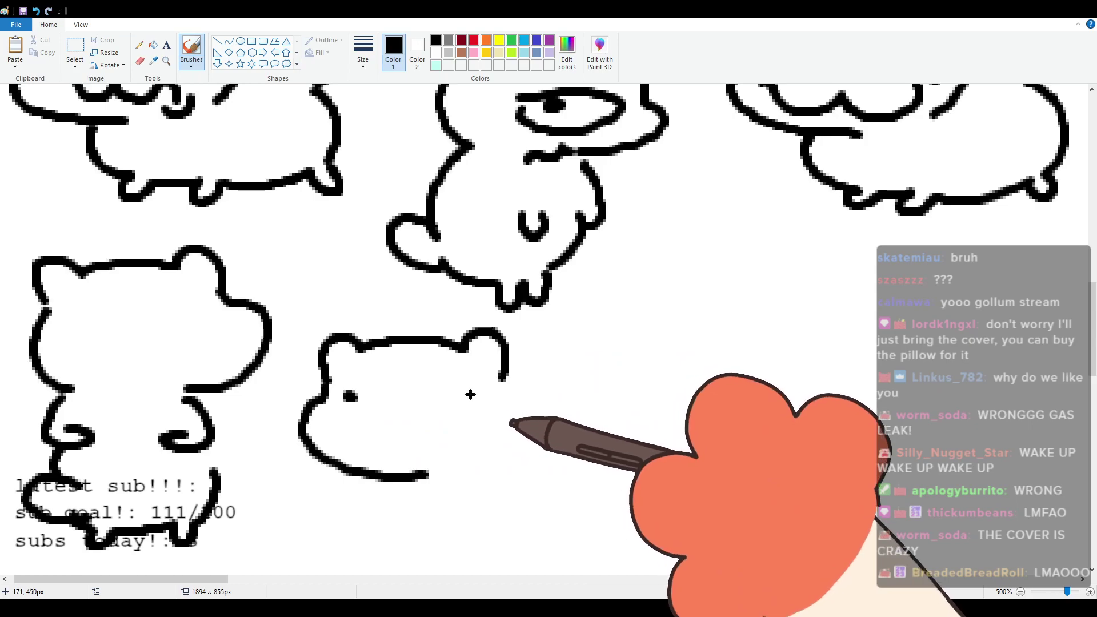
mouse_move(373, 437)
left_mouse_down()
mouse_move(407, 435)
mouse_move(431, 459)
mouse_move(460, 464)
mouse_move(447, 468)
mouse_move(474, 468)
left_mouse_up()
mouse_move(504, 377)
left_mouse_down()
mouse_move(521, 412)
mouse_move(469, 460)
left_mouse_up()
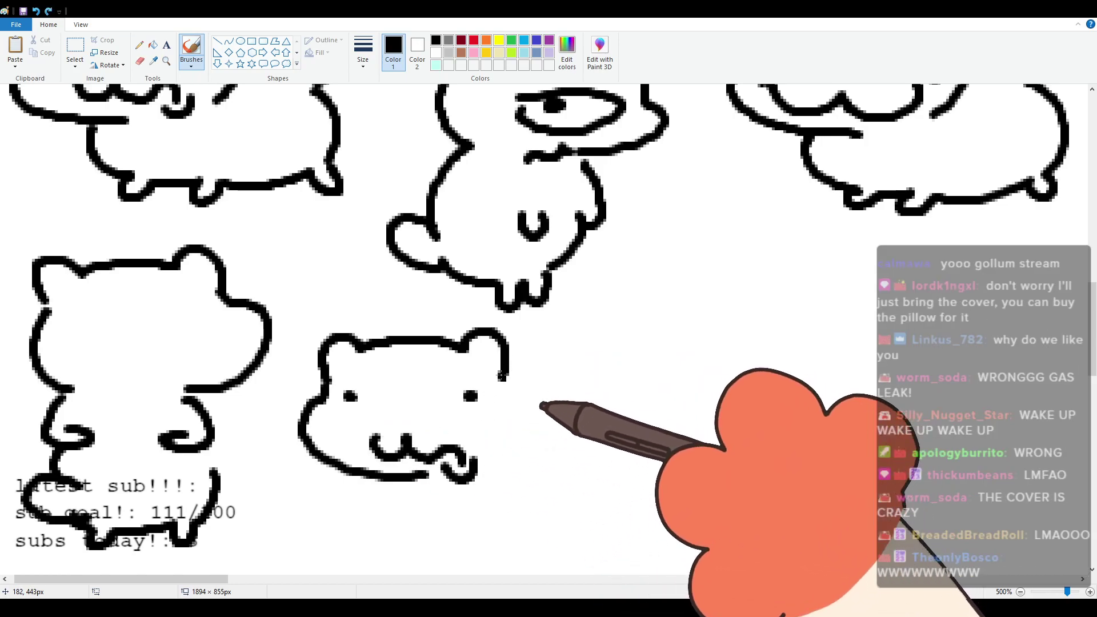
Step: Add a four-legged body with short feet and a raised round tail to the dot-eyed creature
left_click_drag(363, 489, 402, 532)
key("ctrl+z")
mouse_move(371, 479)
left_mouse_down()
mouse_move(382, 505)
mouse_move(417, 536)
left_mouse_up()
key("ctrl+z")
mouse_move(382, 480)
left_mouse_down()
mouse_move(436, 547)
mouse_move(493, 539)
mouse_move(502, 559)
mouse_move(527, 544)
left_mouse_up()
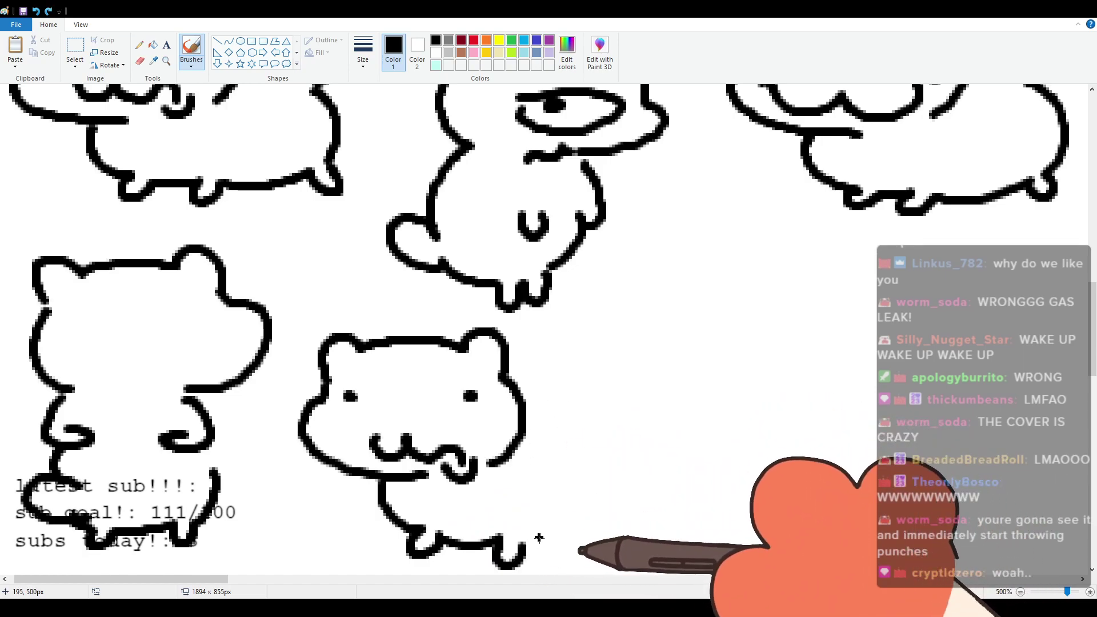
mouse_move(523, 543)
left_mouse_down()
mouse_move(603, 523)
mouse_move(632, 529)
left_mouse_up()
mouse_move(526, 409)
left_mouse_down()
mouse_move(589, 414)
mouse_move(640, 391)
mouse_move(605, 437)
mouse_move(631, 480)
mouse_move(624, 509)
left_mouse_up()
Step: Outline the top of another creature's head with two round ears and its left cheek, further right in the row
left_click_drag(186, 581, 208, 581)
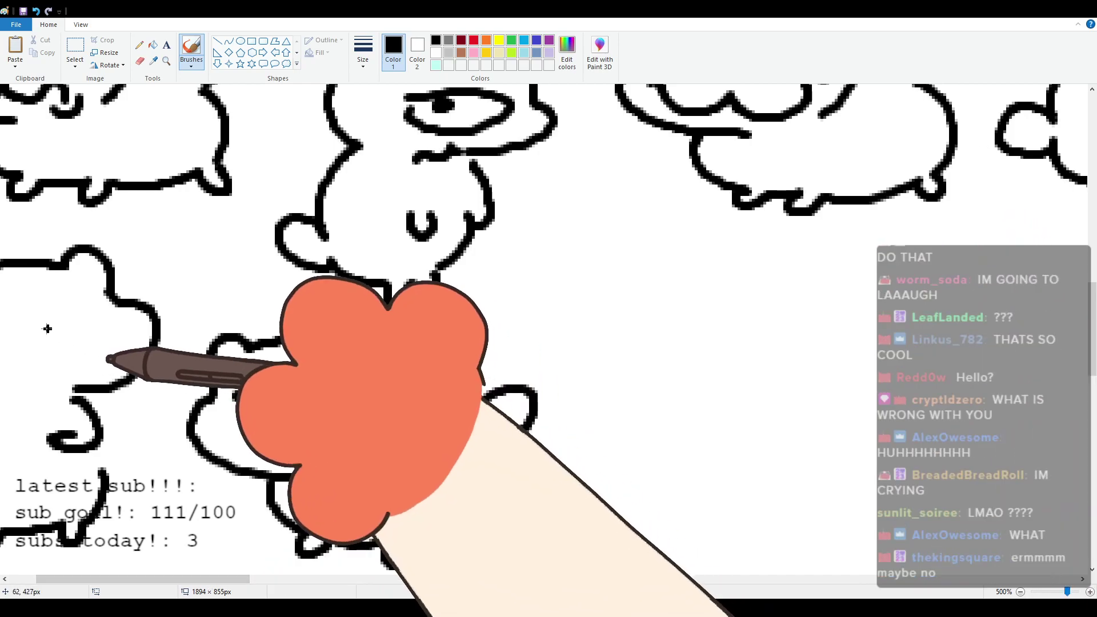
scroll(202, 212, "right", 5)
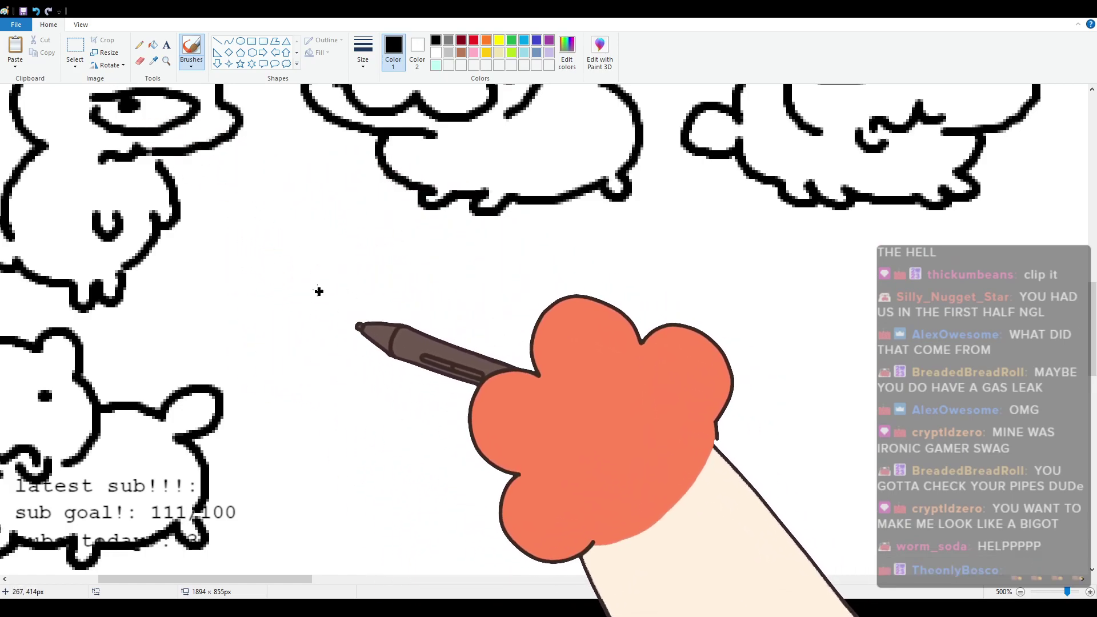
mouse_move(260, 286)
left_mouse_down()
mouse_move(302, 260)
mouse_move(282, 249)
mouse_move(298, 258)
mouse_move(441, 240)
mouse_move(460, 284)
left_mouse_up()
key("ctrl+z")
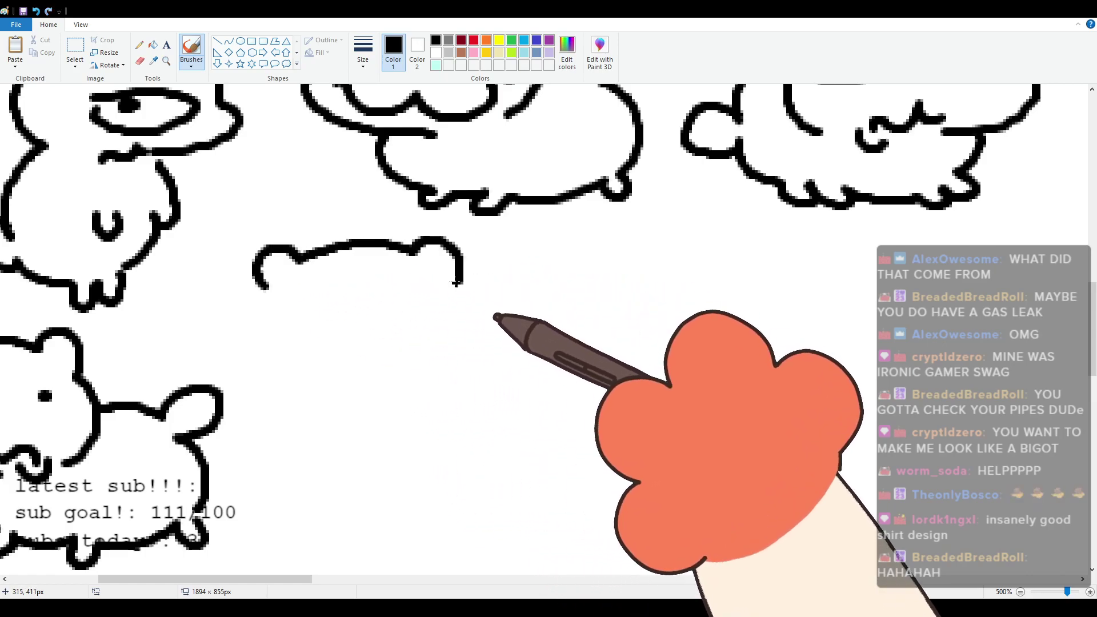
key("ctrl+z")
mouse_move(250, 288)
left_mouse_down()
mouse_move(262, 247)
mouse_move(290, 260)
mouse_move(391, 257)
mouse_move(425, 241)
mouse_move(440, 289)
left_mouse_up()
mouse_move(249, 288)
left_mouse_down()
mouse_move(252, 303)
mouse_move(231, 320)
mouse_move(345, 374)
left_mouse_up()
Step: Add two dot eyes, a w-shaped mouth and a rounded right cheek to the new head
left_click(285, 300)
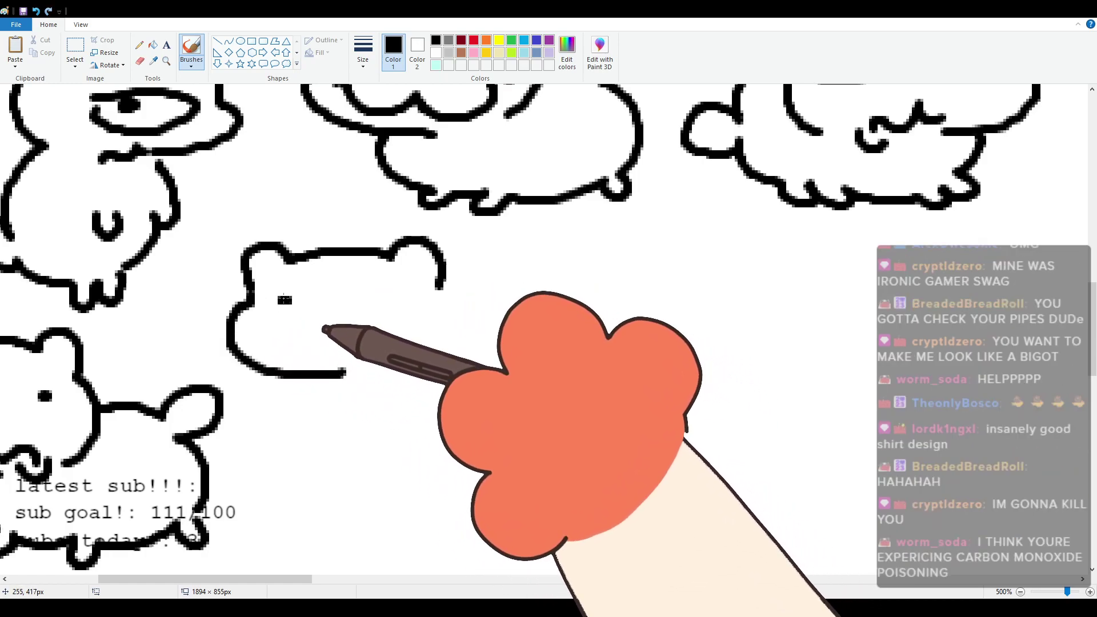
left_click(395, 294)
left_click_drag(312, 332, 374, 333)
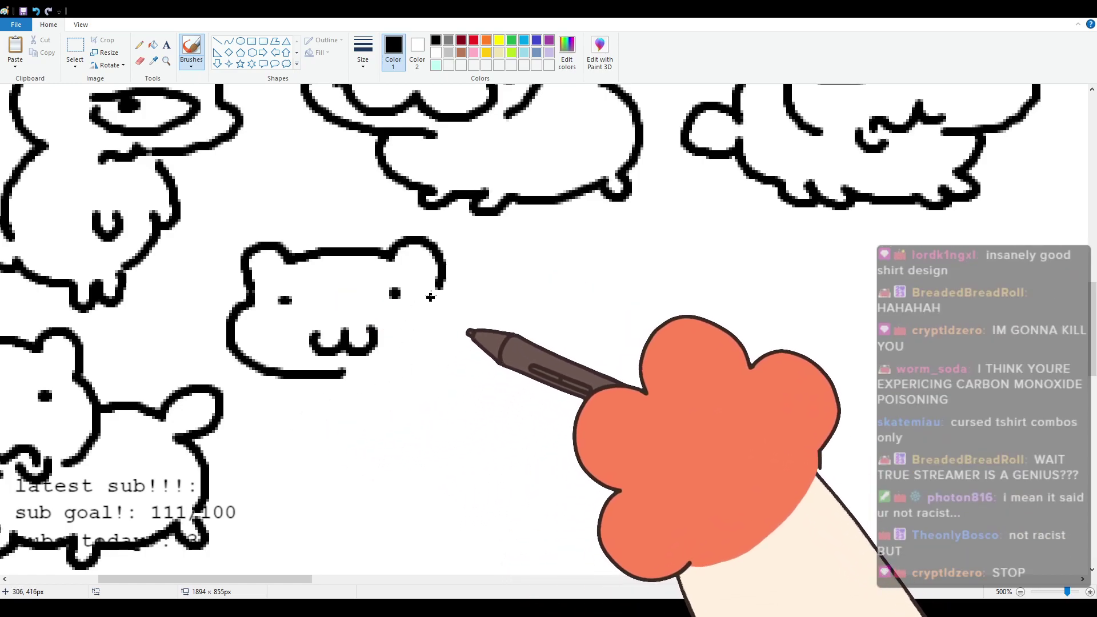
left_click_drag(439, 294, 420, 366)
key("ctrl+z")
left_click_drag(439, 294, 418, 364)
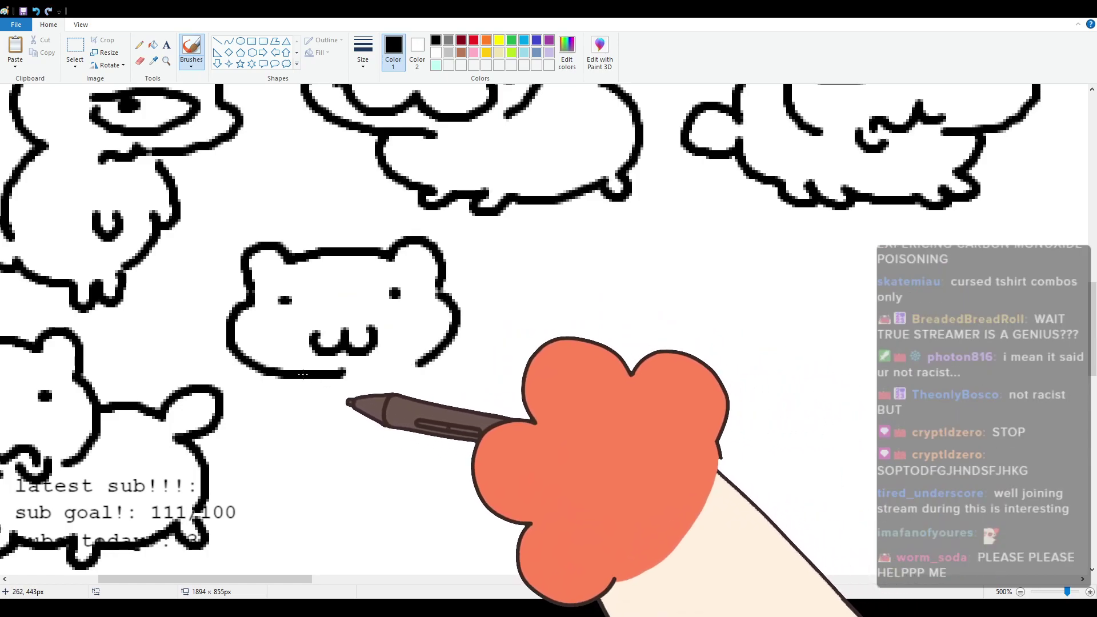
Step: Draw a standing four-legged body with short feet, a sloping back and a small round tail below the w-mouthed head
left_click_drag(299, 388, 342, 455)
key("ctrl+z")
mouse_move(298, 382)
left_mouse_down()
mouse_move(311, 425)
mouse_move(342, 452)
mouse_move(411, 452)
left_mouse_up()
mouse_move(442, 337)
left_mouse_down()
mouse_move(502, 379)
mouse_move(525, 366)
mouse_move(509, 407)
left_mouse_up()
mouse_move(413, 451)
left_mouse_down()
mouse_move(517, 444)
mouse_move(519, 410)
left_mouse_up()
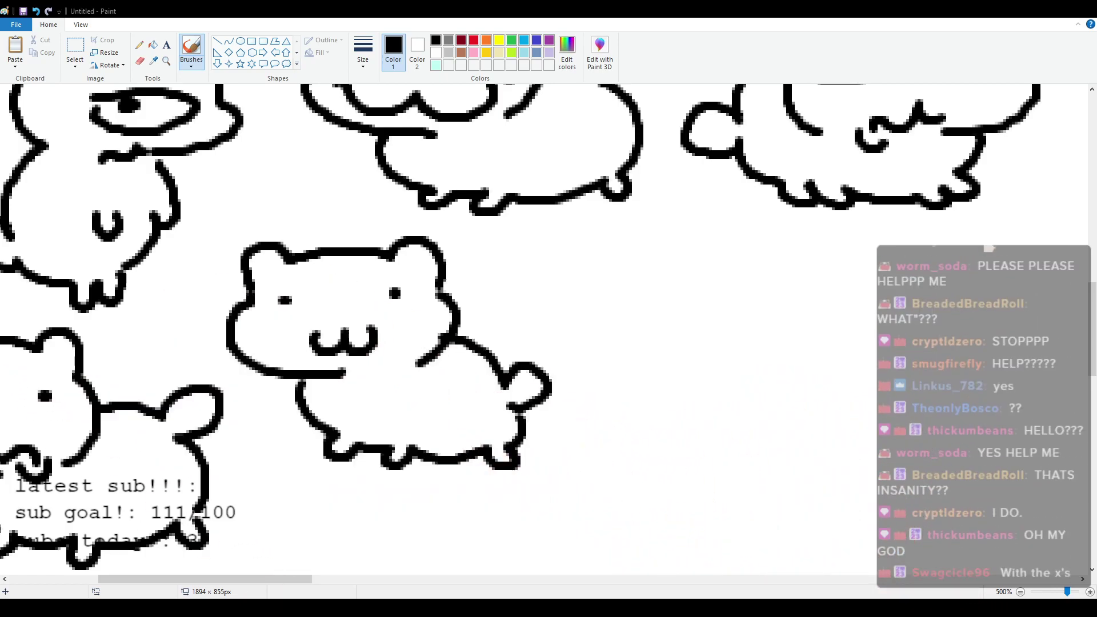
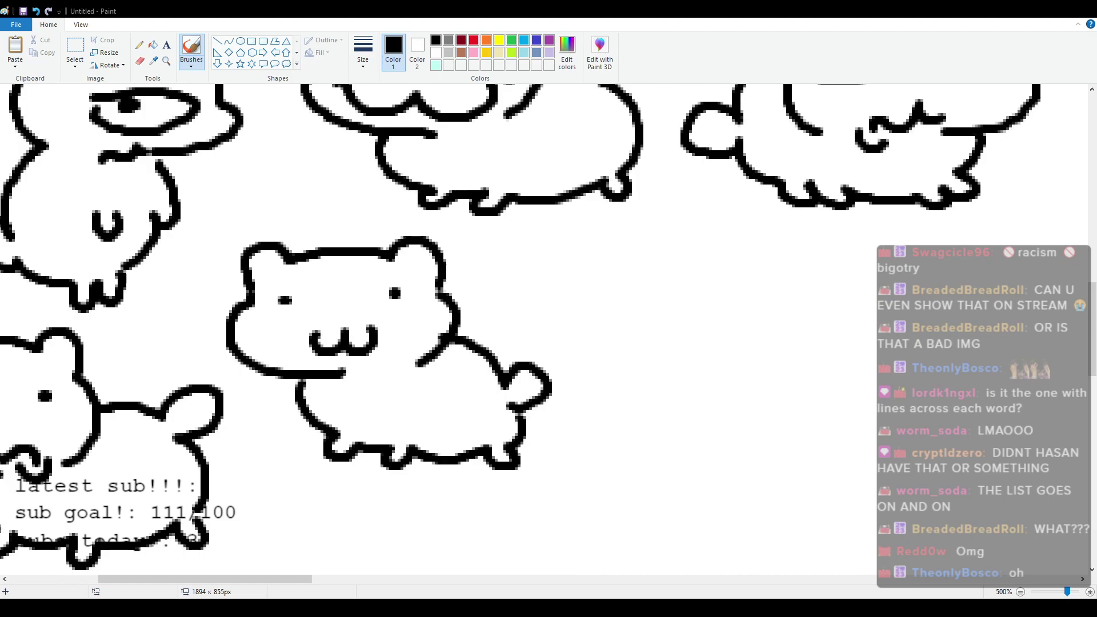
Step: Draw the next creature's eared head with arched eyes, filled pupils, a wide curved mouth and a hanging tongue
left_click_drag(249, 579, 339, 574)
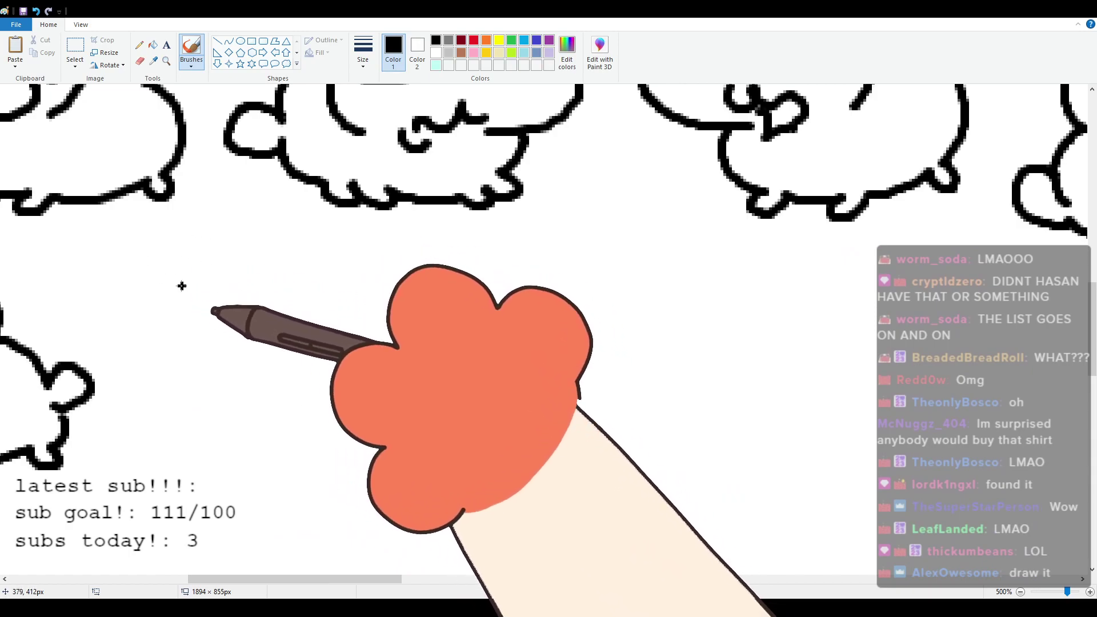
mouse_move(166, 307)
left_mouse_down()
mouse_move(181, 266)
mouse_move(200, 280)
mouse_move(227, 265)
mouse_move(315, 260)
mouse_move(346, 300)
mouse_move(154, 337)
mouse_move(168, 376)
mouse_move(268, 392)
left_mouse_up()
key("ctrl+z")
mouse_move(169, 309)
left_mouse_down()
mouse_move(153, 343)
mouse_move(183, 389)
mouse_move(254, 392)
left_mouse_up()
left_click_drag(219, 357, 309, 349)
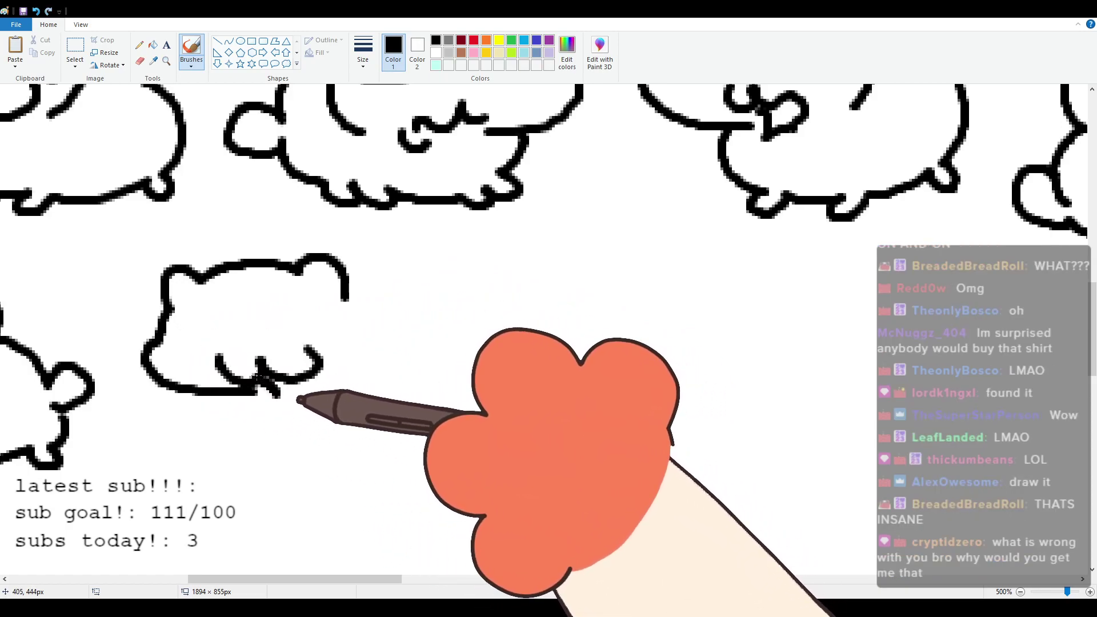
left_click_drag(266, 382, 314, 389)
mouse_move(200, 314)
left_mouse_down()
mouse_move(225, 318)
mouse_move(201, 328)
left_mouse_up()
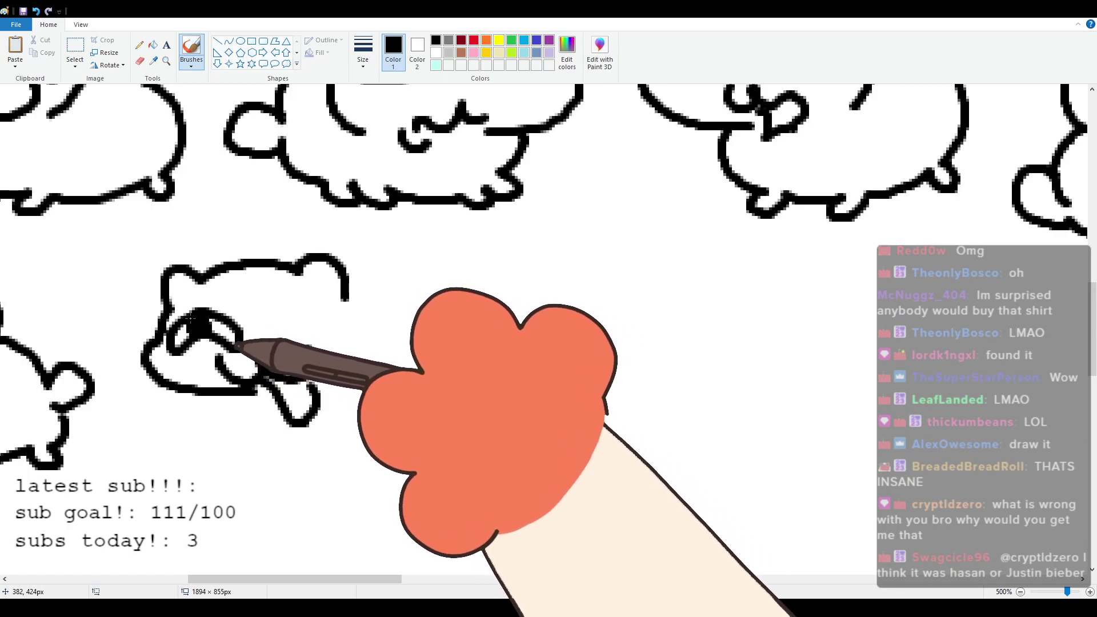
mouse_move(300, 298)
left_mouse_down()
mouse_move(292, 338)
mouse_move(348, 336)
mouse_move(289, 307)
mouse_move(308, 317)
mouse_move(339, 298)
mouse_move(357, 370)
left_mouse_up()
Step: Add a long four-legged body with short feet and a raised tail to the creature with its tongue out
left_click_drag(222, 398, 260, 458)
key("ctrl+z")
left_click_drag(234, 398, 274, 455)
key("ctrl+z")
mouse_move(229, 404)
left_mouse_down()
mouse_move(273, 456)
mouse_move(319, 473)
mouse_move(420, 449)
left_mouse_up()
mouse_move(383, 334)
left_mouse_down()
mouse_move(435, 347)
mouse_move(479, 338)
mouse_move(455, 359)
mouse_move(456, 438)
left_mouse_up()
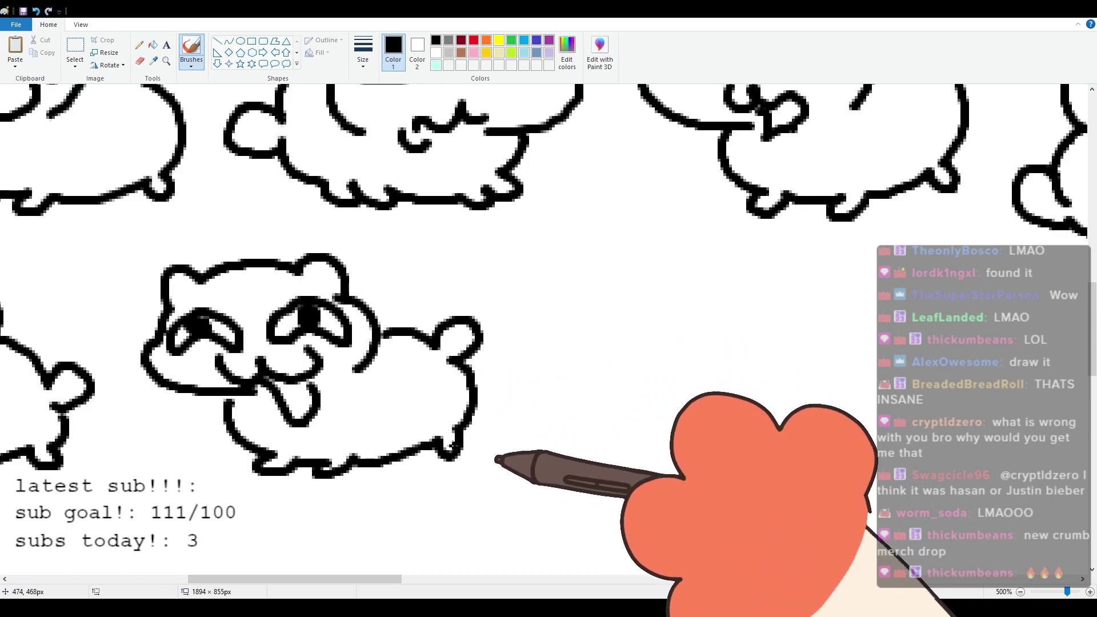
Step: Sketch two T-shirts side by side in the empty space of the row, each with a left-pointing arrow on its front
scroll(384, 279, "right", 5)
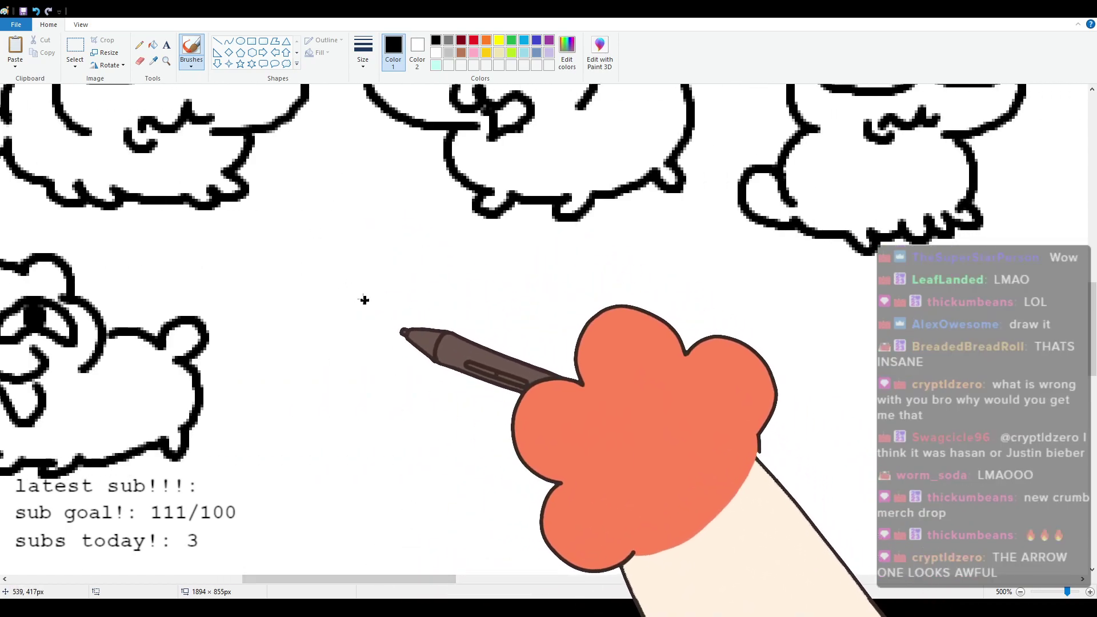
mouse_move(308, 294)
left_mouse_down()
mouse_move(319, 315)
mouse_move(402, 297)
mouse_move(282, 311)
mouse_move(274, 371)
mouse_move(394, 466)
mouse_move(439, 372)
mouse_move(477, 344)
mouse_move(409, 317)
left_mouse_up()
mouse_move(374, 385)
left_mouse_down()
mouse_move(321, 381)
mouse_move(333, 444)
mouse_move(375, 386)
left_mouse_up()
mouse_move(532, 304)
left_mouse_down()
mouse_move(518, 383)
mouse_move(536, 393)
mouse_move(563, 448)
mouse_move(651, 384)
left_mouse_up()
mouse_move(649, 315)
left_mouse_down()
mouse_move(684, 349)
mouse_move(610, 374)
mouse_move(565, 364)
mouse_move(572, 427)
mouse_move(612, 377)
left_mouse_up()
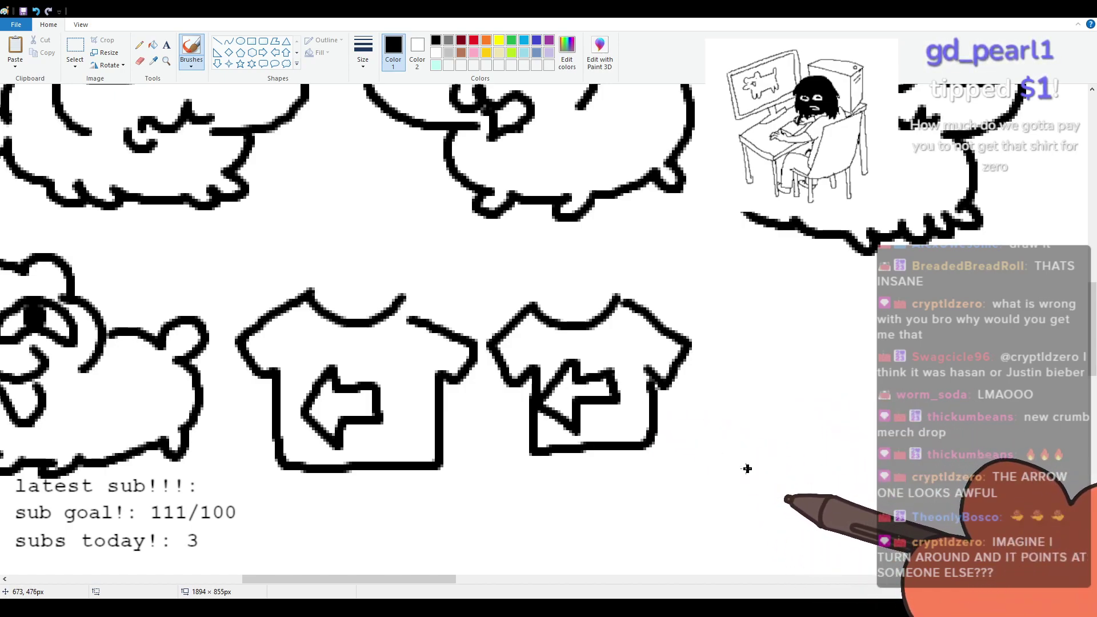
Step: Undo every stroke of the two arrow T-shirt sketches
key("ctrl+z")
key("ctrl+z")
key("ctrl+z")
key("ctrl+z")
key("ctrl+z")
key("ctrl+z")
key("ctrl+z")
key("ctrl+z")
key("ctrl+z")
key("ctrl+z")
key("ctrl+z")
key("ctrl+z")
key("ctrl+z")
key("ctrl+z")
key("ctrl+z")
key("ctrl+z")
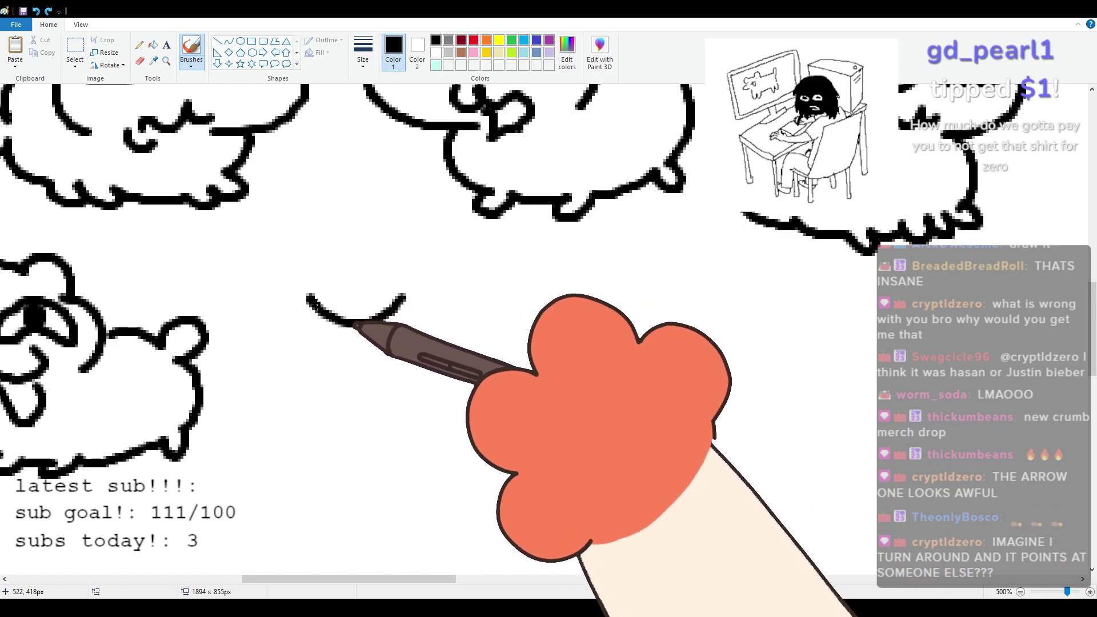
key("ctrl+z")
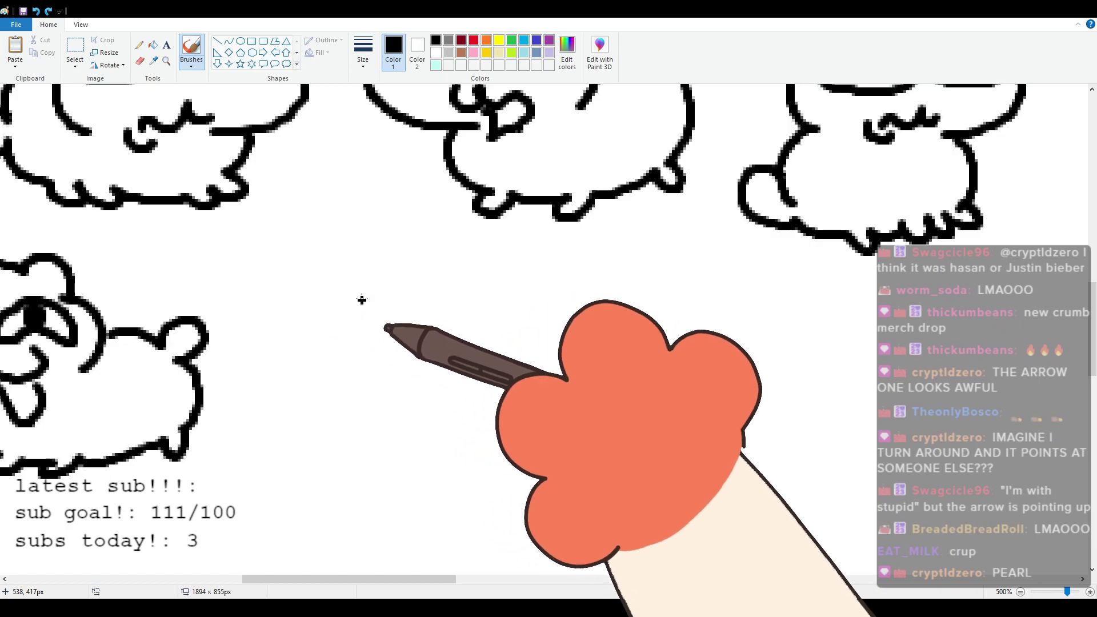
Step: Draw a faceless creature in the cleared space, with an eared head, a rounded body, a raised tail and short feet
mouse_move(356, 310)
left_mouse_down()
mouse_move(390, 283)
mouse_move(500, 278)
mouse_move(578, 334)
mouse_move(517, 387)
left_mouse_up()
mouse_move(351, 312)
left_mouse_down()
mouse_move(380, 387)
mouse_move(331, 408)
mouse_move(279, 410)
mouse_move(316, 437)
mouse_move(301, 435)
mouse_move(293, 455)
mouse_move(324, 496)
mouse_move(320, 520)
mouse_move(342, 509)
mouse_move(435, 516)
mouse_move(537, 486)
left_mouse_up()
left_click_drag(518, 400, 531, 465)
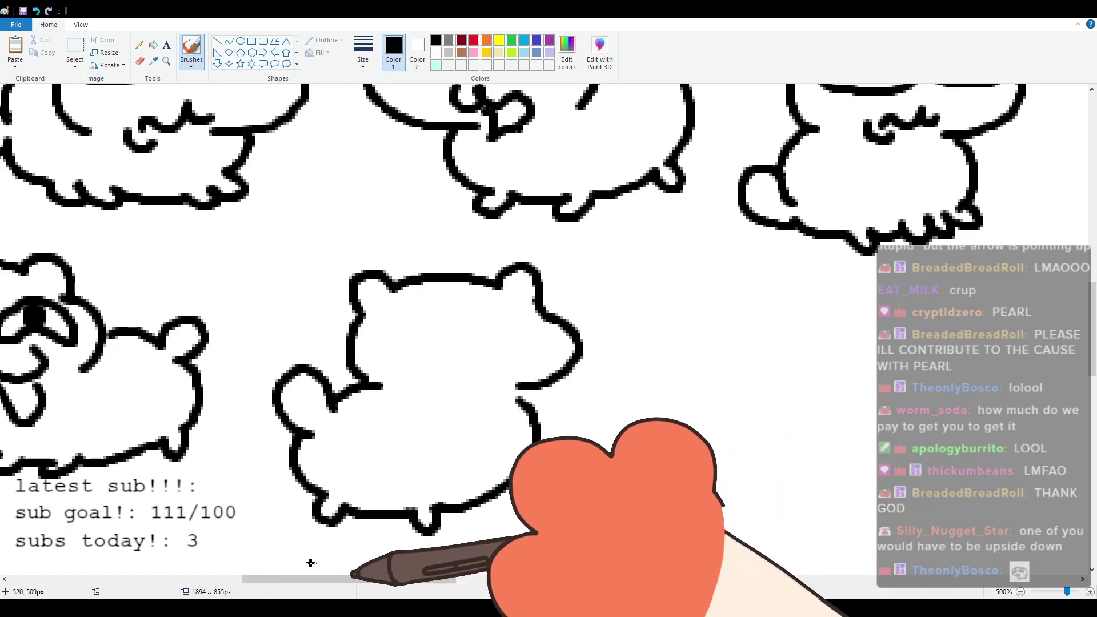
Step: Outline another creature's flat-topped head with two ears and a left cheek, to the right of the faceless creature
left_click_drag(333, 577, 402, 565)
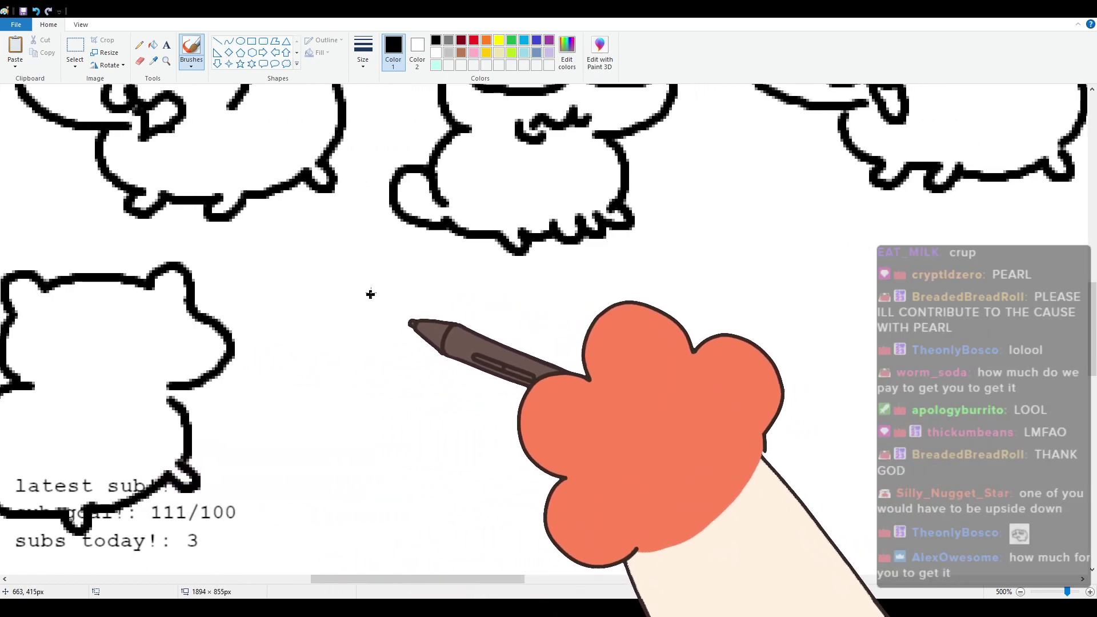
mouse_move(351, 336)
left_mouse_down()
mouse_move(385, 312)
mouse_move(335, 330)
mouse_move(366, 300)
mouse_move(449, 301)
mouse_move(487, 292)
left_mouse_up()
key("ctrl+z")
key("ctrl+z")
mouse_move(331, 350)
left_mouse_down()
mouse_move(359, 313)
mouse_move(457, 312)
mouse_move(523, 334)
mouse_move(519, 358)
left_mouse_up()
mouse_move(331, 350)
left_mouse_down()
mouse_move(322, 419)
mouse_move(409, 439)
left_mouse_up()
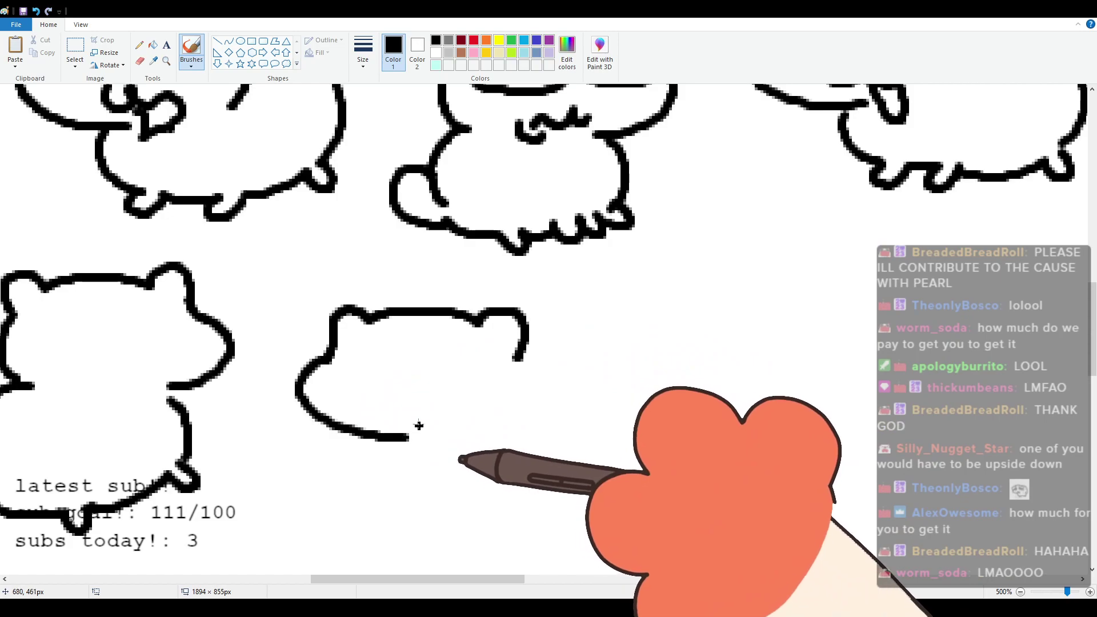
Step: Give the flat-topped head half-lidded oval eyes and a wavy mouth, and add a plump body with feet and a tail
mouse_move(339, 349)
left_mouse_down()
mouse_move(392, 368)
mouse_move(342, 346)
mouse_move(366, 371)
left_mouse_up()
mouse_move(460, 344)
left_mouse_down()
mouse_move(434, 368)
mouse_move(483, 380)
mouse_move(460, 349)
mouse_move(472, 360)
left_mouse_up()
mouse_move(402, 408)
left_mouse_down()
mouse_move(428, 407)
mouse_move(471, 434)
left_mouse_up()
mouse_move(377, 440)
left_mouse_down()
mouse_move(380, 477)
mouse_move(411, 502)
mouse_move(545, 485)
left_mouse_up()
mouse_move(525, 343)
left_mouse_down()
mouse_move(595, 315)
mouse_move(603, 350)
mouse_move(615, 414)
mouse_move(603, 474)
mouse_move(552, 486)
left_mouse_up()
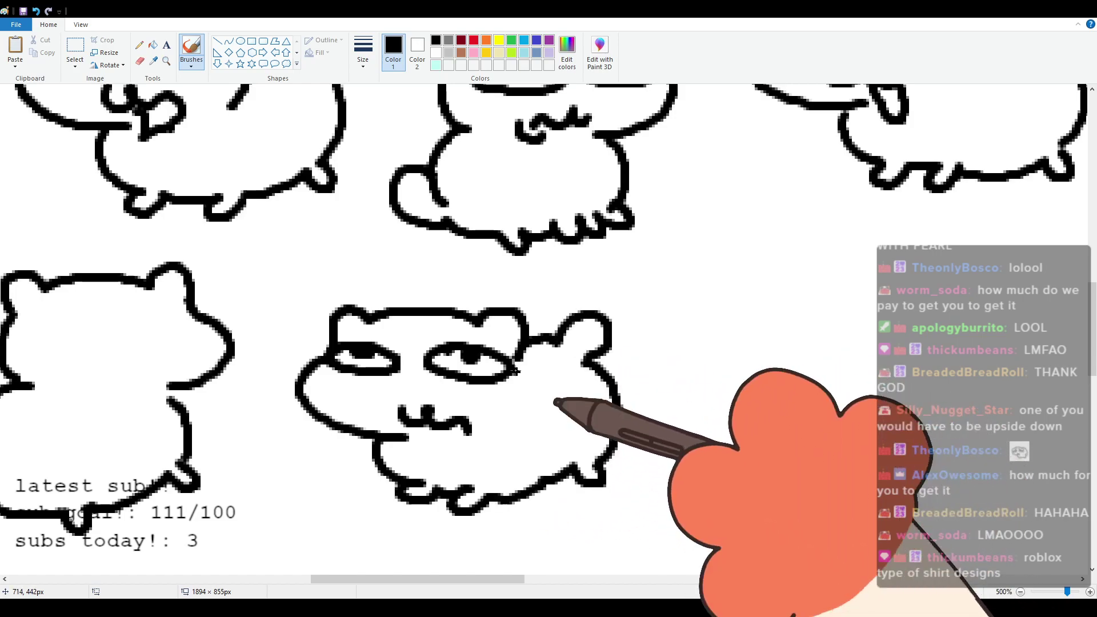
Step: Outline the eared top and protruding right cheek of a new creature's head in the next empty space of the row
left_click_drag(444, 580, 518, 560)
scroll(282, 416, "up", 2)
scroll(284, 413, "down", 2)
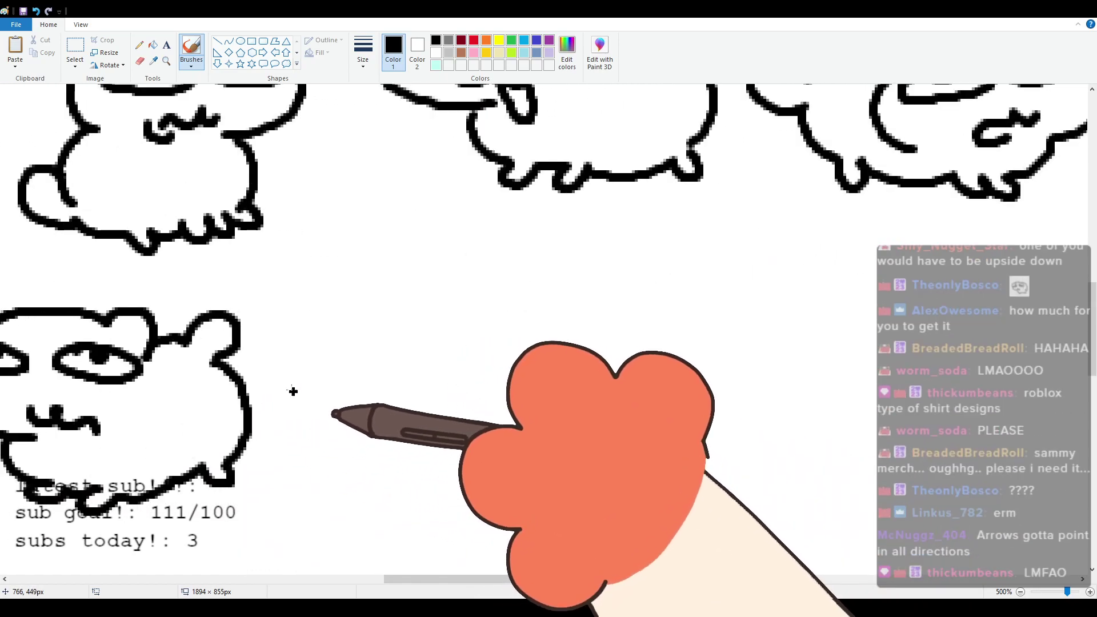
scroll(296, 391, "up", 2)
scroll(460, 411, "down", 2)
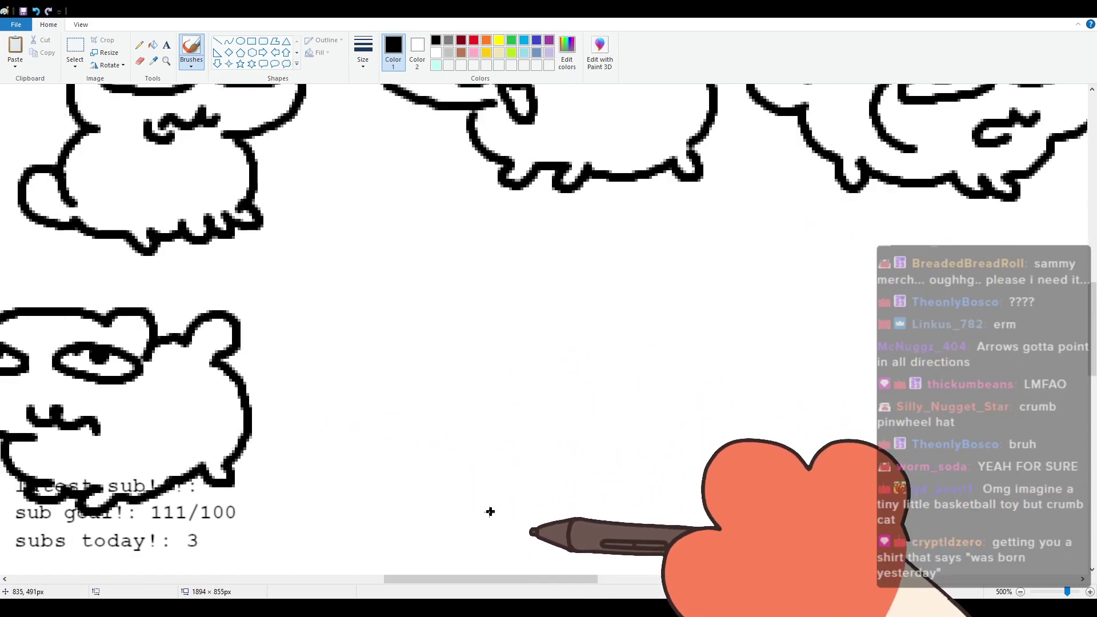
mouse_move(493, 580)
left_mouse_down()
mouse_move(507, 567)
mouse_move(496, 563)
left_mouse_up()
mouse_move(346, 296)
left_mouse_down()
mouse_move(374, 247)
mouse_move(515, 247)
mouse_move(551, 289)
left_mouse_up()
key("ctrl+z")
mouse_move(364, 303)
left_mouse_down()
mouse_move(403, 273)
mouse_move(508, 266)
mouse_move(552, 297)
mouse_move(588, 348)
mouse_move(519, 400)
left_mouse_up()
Step: Draw narrow oval eyes with half-hidden pupils and a small wavy mouth on the new head
mouse_move(373, 323)
left_mouse_down()
mouse_move(467, 332)
mouse_move(379, 320)
left_mouse_up()
mouse_move(417, 316)
left_mouse_down()
mouse_move(554, 320)
mouse_move(486, 322)
left_mouse_up()
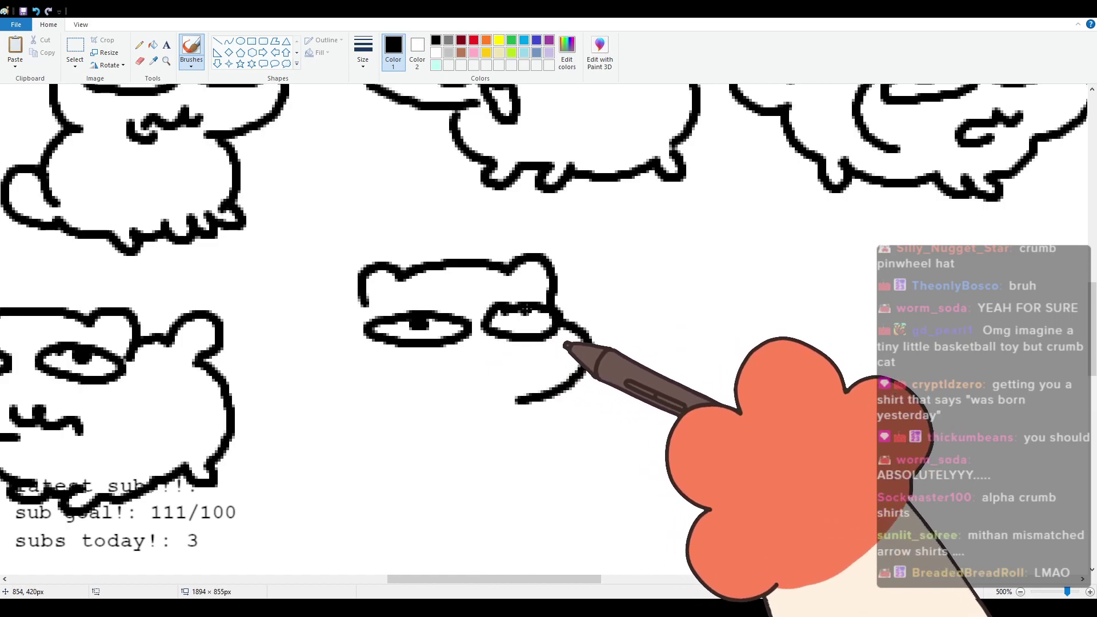
left_click(528, 313)
mouse_move(493, 382)
left_mouse_down()
mouse_move(510, 376)
mouse_move(466, 386)
left_mouse_up()
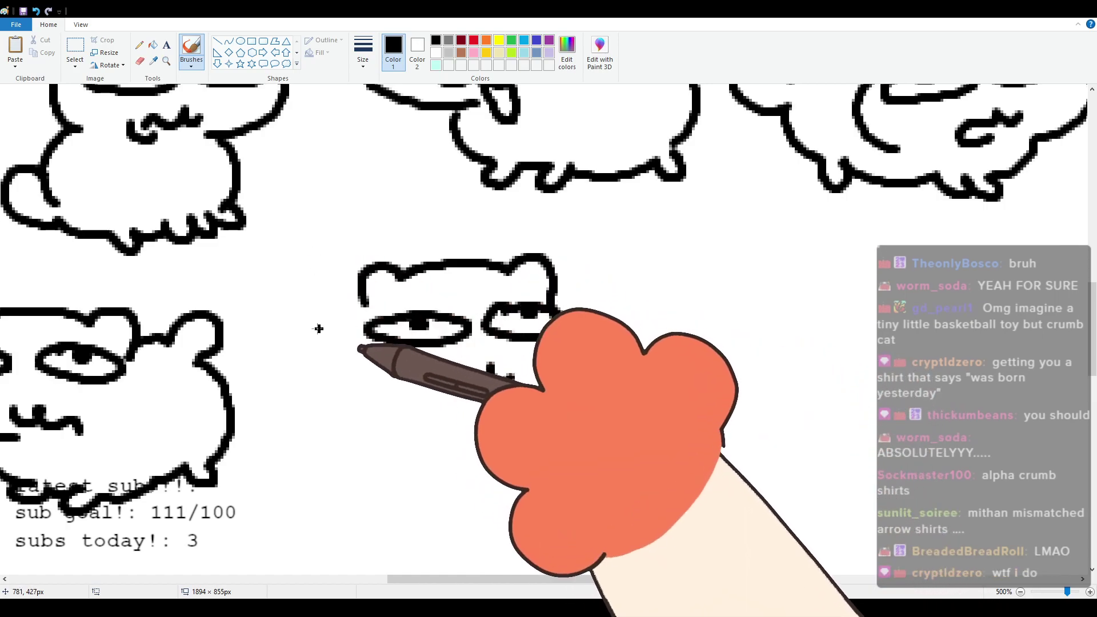
Step: Complete the creature's left cheek and add a sitting body with a round tail and clustered front feet
left_click_drag(366, 310, 375, 407)
key("ctrl+z")
mouse_move(365, 309)
left_mouse_down()
mouse_move(377, 388)
mouse_move(338, 436)
mouse_move(296, 433)
mouse_move(372, 474)
mouse_move(445, 484)
mouse_move(446, 471)
mouse_move(493, 477)
mouse_move(508, 458)
left_mouse_up()
mouse_move(447, 456)
left_mouse_down()
mouse_move(452, 472)
mouse_move(488, 472)
left_mouse_up()
left_click_drag(519, 403, 517, 471)
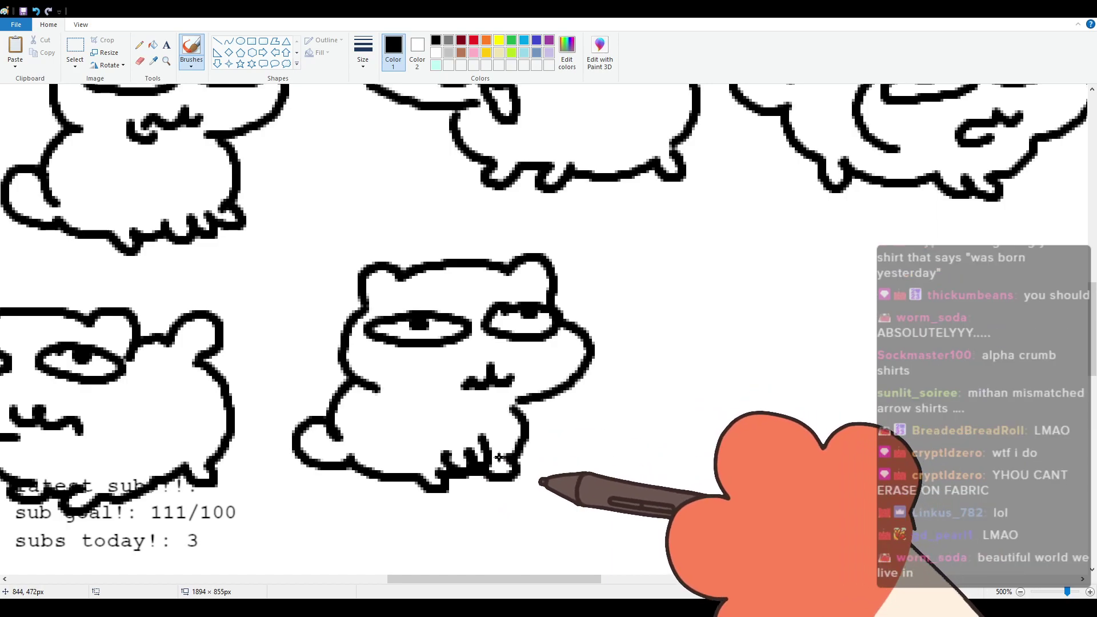
Step: Draw the next creature's eared head with rounded cheeks, half-lidded oval eyes and a small curled mouth
scroll(438, 530, "down", 2)
scroll(462, 535, "up", 2)
left_click_drag(469, 580, 547, 571)
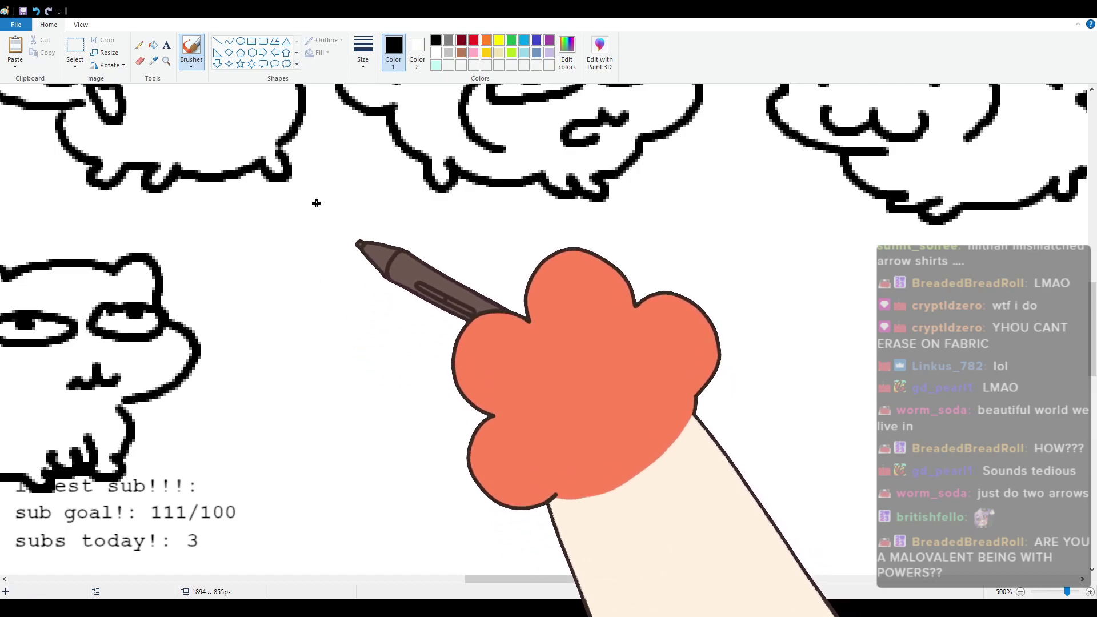
mouse_move(311, 279)
left_mouse_down()
mouse_move(340, 257)
mouse_move(302, 291)
mouse_move(321, 249)
mouse_move(332, 261)
mouse_move(429, 249)
mouse_move(502, 263)
mouse_move(297, 296)
mouse_move(287, 360)
mouse_move(394, 381)
left_mouse_up()
key("ctrl+z")
mouse_move(317, 297)
left_mouse_down()
mouse_move(385, 317)
mouse_move(330, 303)
left_mouse_up()
mouse_move(448, 292)
left_mouse_down()
mouse_move(498, 313)
mouse_move(432, 295)
mouse_move(460, 303)
left_mouse_up()
mouse_move(441, 367)
left_mouse_down()
mouse_move(468, 381)
mouse_move(443, 384)
left_mouse_up()
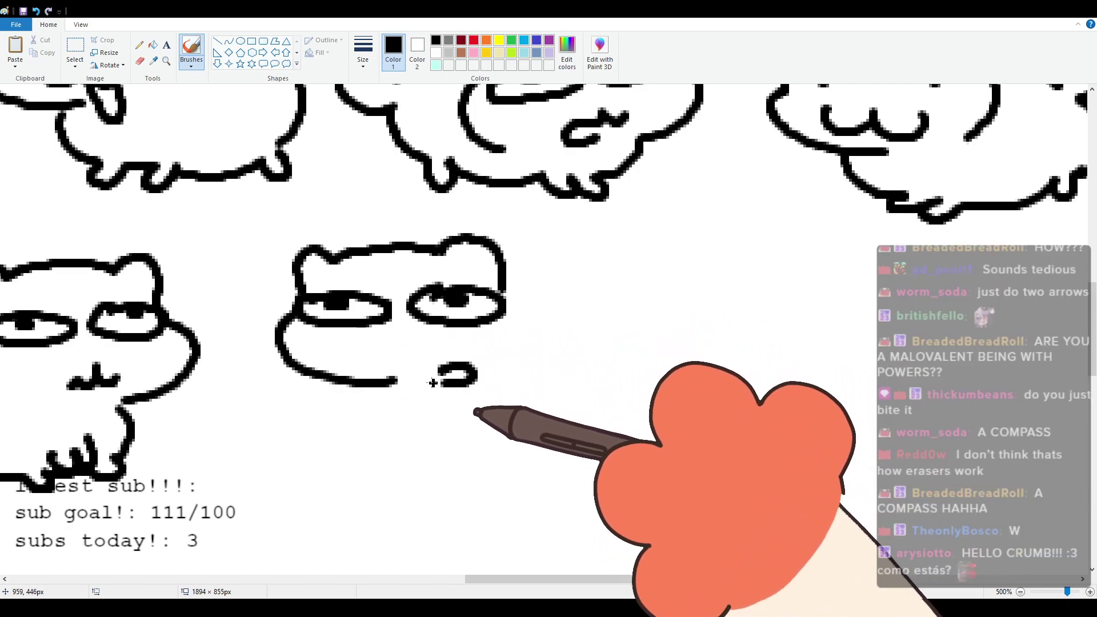
mouse_move(503, 295)
left_mouse_down()
mouse_move(528, 344)
mouse_move(500, 371)
left_mouse_up()
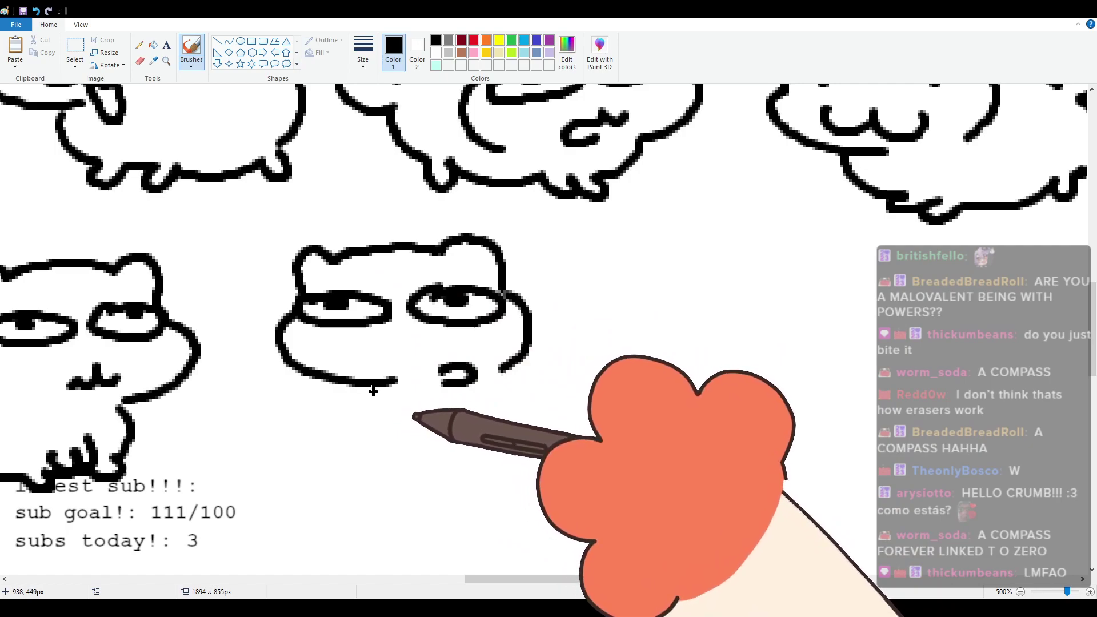
Step: Add a four-legged body with short feet and a round tail to the creature with the curled mouth
mouse_move(358, 388)
left_mouse_down()
mouse_move(403, 448)
mouse_move(381, 452)
mouse_move(545, 442)
left_mouse_up()
key("ctrl+z")
mouse_move(533, 330)
left_mouse_down()
mouse_move(636, 342)
mouse_move(607, 363)
mouse_move(597, 444)
left_mouse_up()
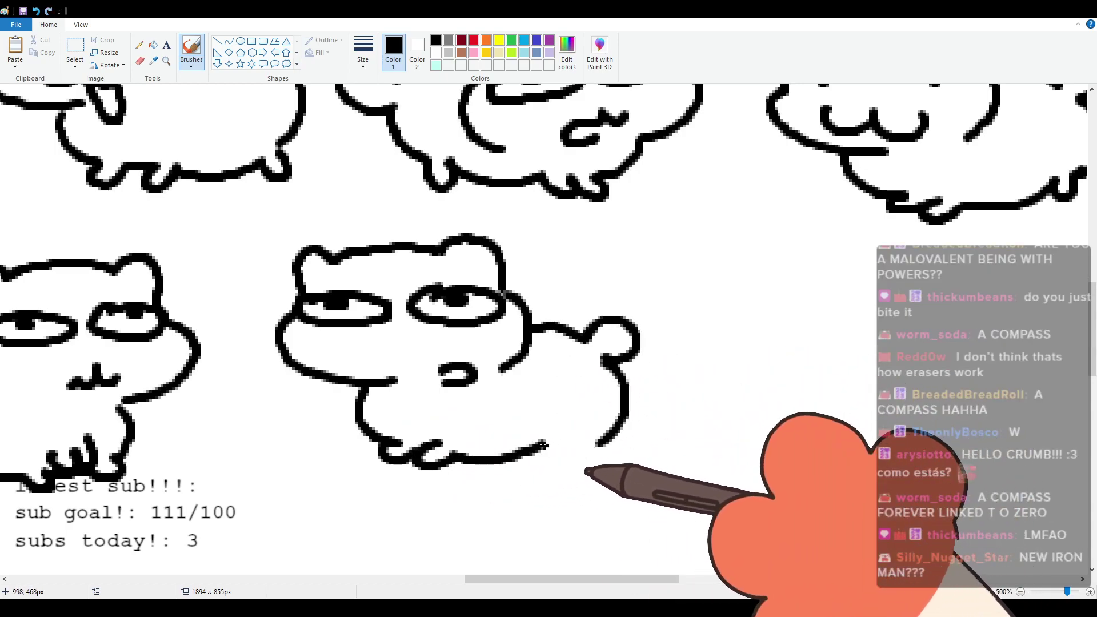
Step: Draw the next creature's eared head with rounded cheeks, slanted oval eyes with half-hidden pupils, and a curled wavy mouth
scroll(526, 355, "up", 3)
scroll(526, 354, "down", 3)
left_click_drag(540, 579, 634, 567)
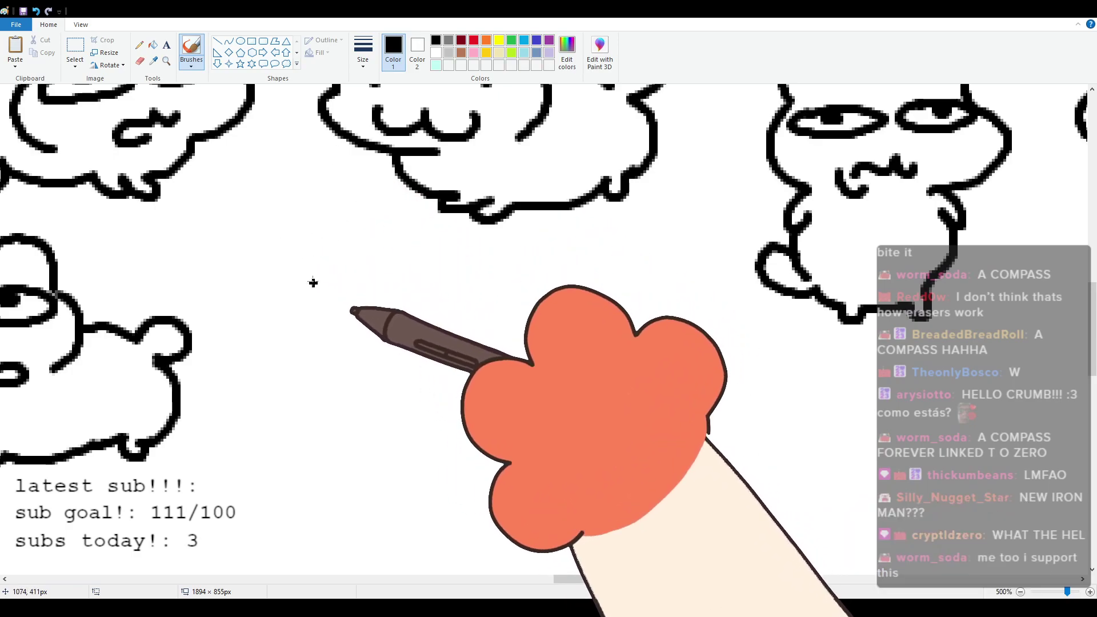
mouse_move(295, 315)
left_mouse_down()
mouse_move(318, 275)
mouse_move(429, 266)
mouse_move(501, 294)
mouse_move(443, 380)
left_mouse_up()
mouse_move(321, 318)
left_mouse_down()
mouse_move(390, 306)
mouse_move(312, 313)
left_mouse_up()
mouse_move(452, 290)
left_mouse_down()
mouse_move(431, 290)
mouse_move(456, 296)
left_mouse_up()
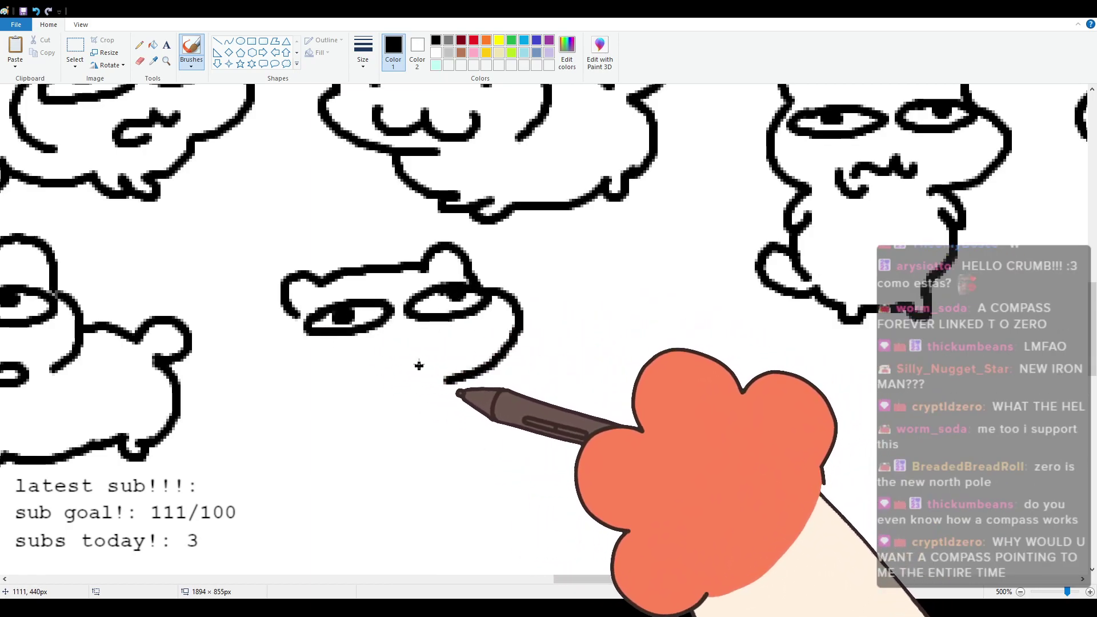
mouse_move(444, 354)
left_mouse_down()
mouse_move(397, 364)
mouse_move(376, 395)
mouse_move(383, 377)
left_mouse_up()
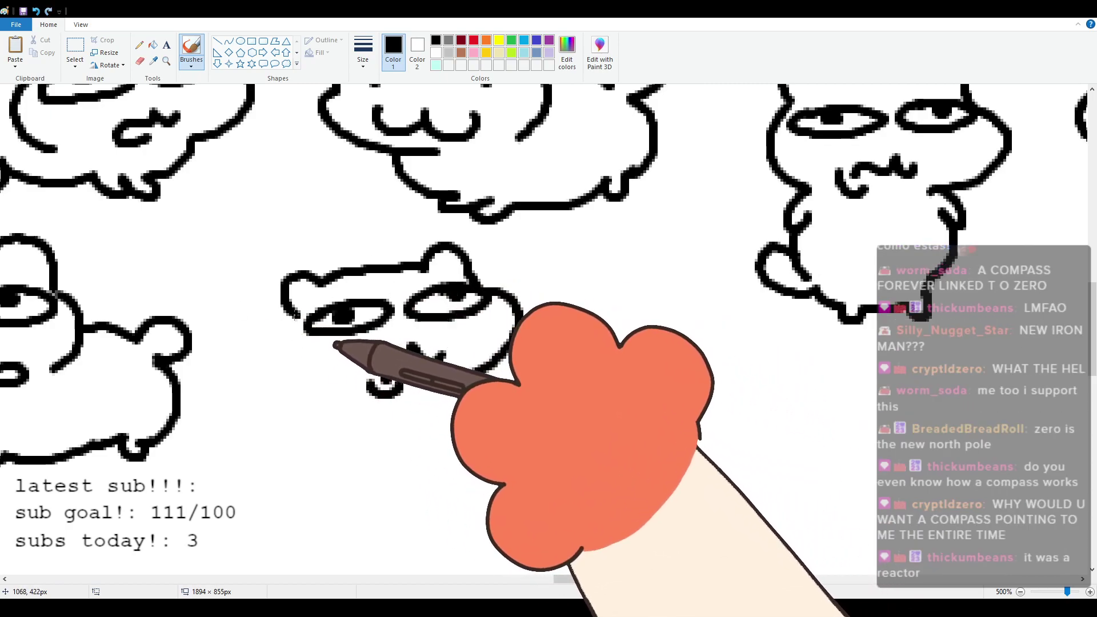
left_click_drag(294, 317, 331, 390)
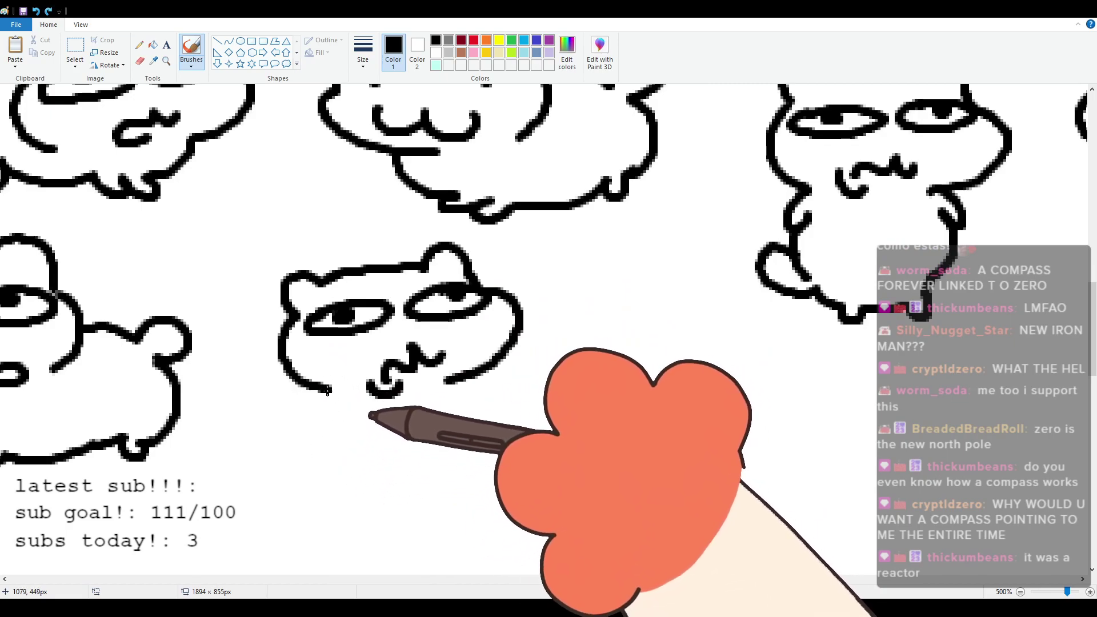
Step: Add an upright body with small arms, a round tail and two short feet beneath the head with the curled wavy mouth
left_click_drag(328, 401, 337, 421)
mouse_move(447, 380)
left_mouse_down()
mouse_move(473, 378)
mouse_move(493, 411)
mouse_move(470, 479)
left_mouse_up()
mouse_move(314, 436)
left_mouse_down()
mouse_move(317, 462)
mouse_move(311, 455)
mouse_move(290, 481)
mouse_move(333, 480)
mouse_move(369, 502)
mouse_move(440, 485)
left_mouse_up()
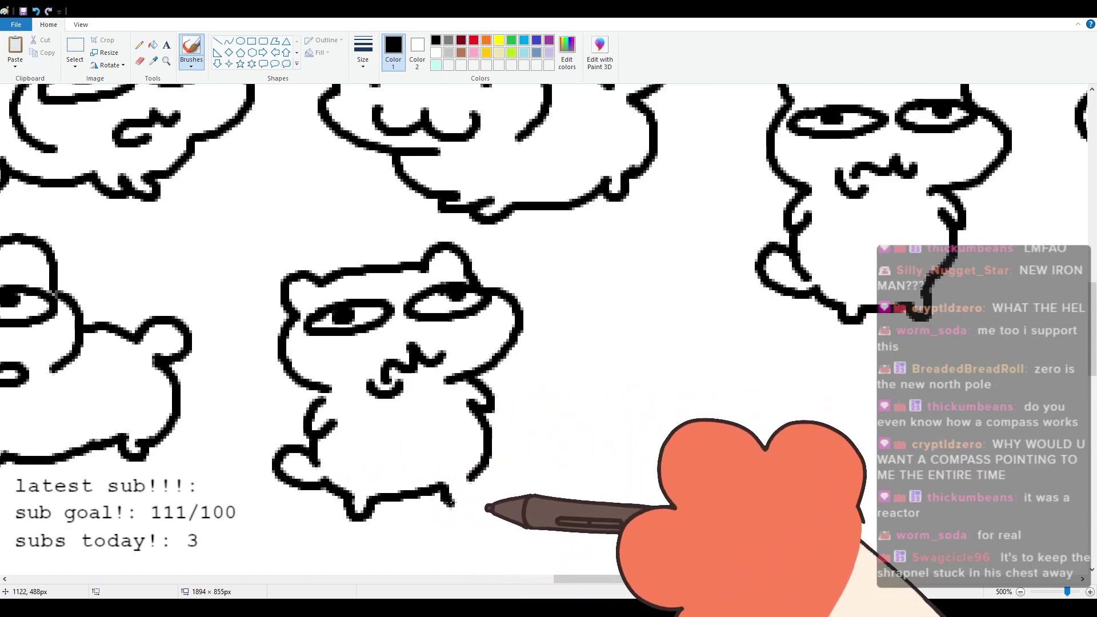
scroll(399, 417, "up", 1)
scroll(403, 379, "down", 1)
scroll(567, 474, "down", 1)
scroll(661, 318, "up", 1)
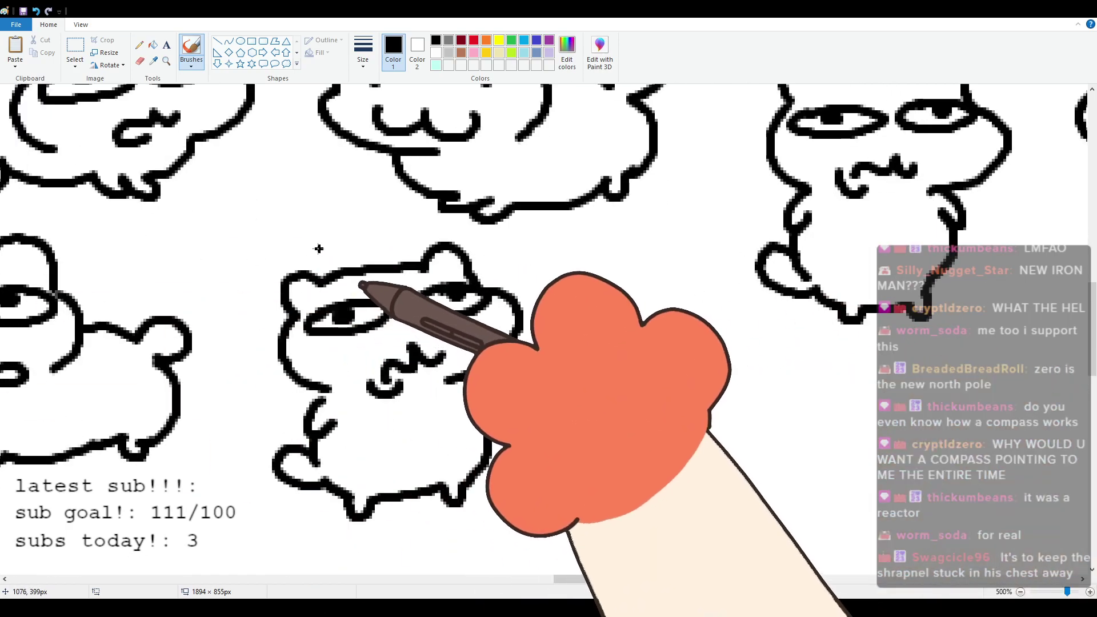
scroll(676, 280, "down", 1)
scroll(191, 249, "up", 1)
scroll(742, 428, "down", 1)
scroll(517, 303, "up", 1)
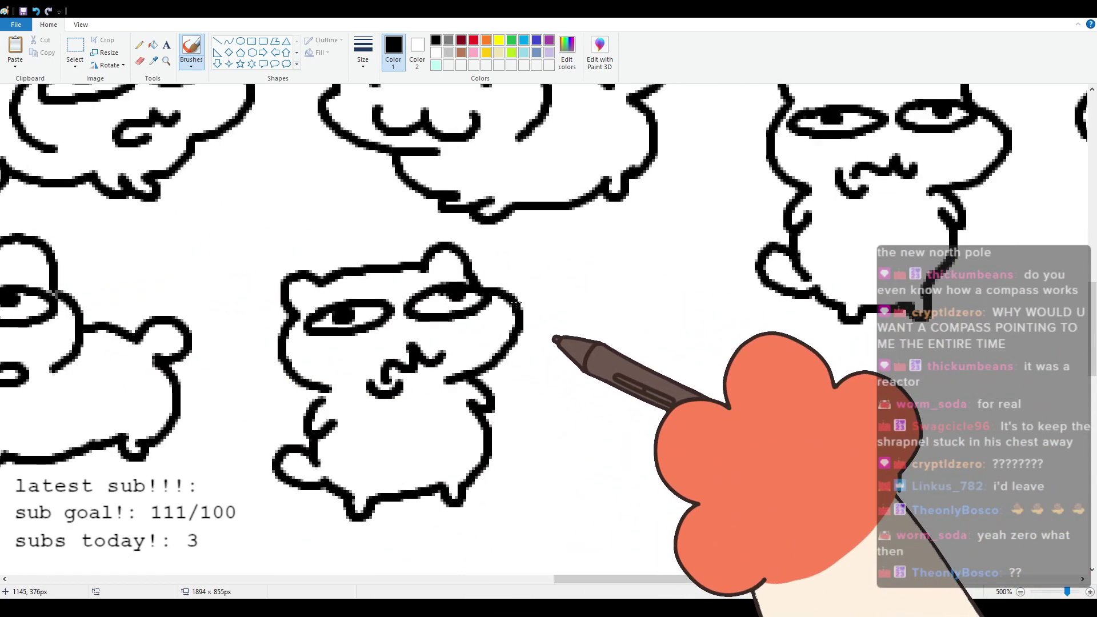
scroll(564, 363, "down", 1)
scroll(612, 533, "up", 1)
Step: Draw another creature's head outline with two round ears, a full left cheek and a wide wavy grin in the next empty space
left_click_drag(621, 575, 670, 588)
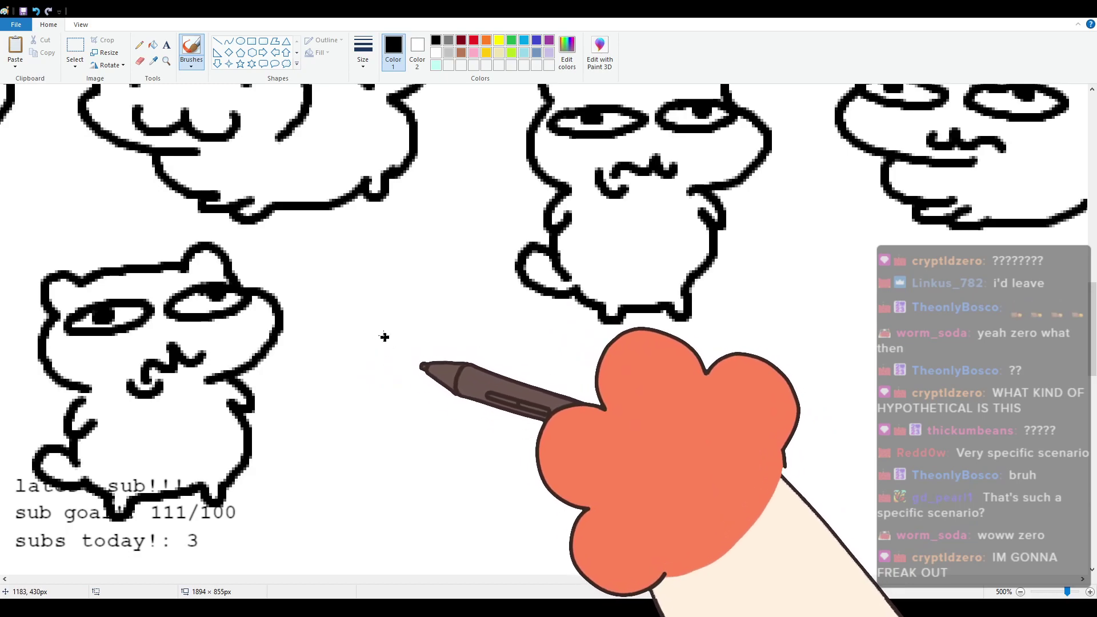
mouse_move(400, 334)
left_mouse_down()
mouse_move(467, 322)
mouse_move(496, 329)
mouse_move(528, 314)
mouse_move(550, 354)
left_mouse_up()
left_click_drag(402, 450, 448, 455)
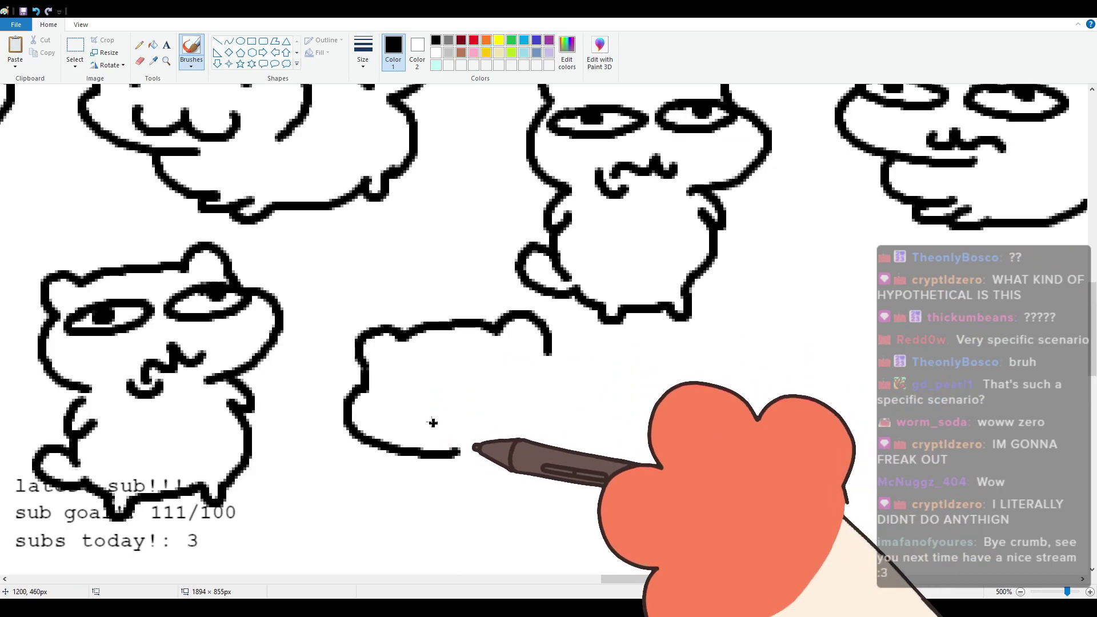
mouse_move(462, 410)
left_mouse_down()
mouse_move(503, 391)
mouse_move(546, 395)
mouse_move(540, 409)
left_mouse_up()
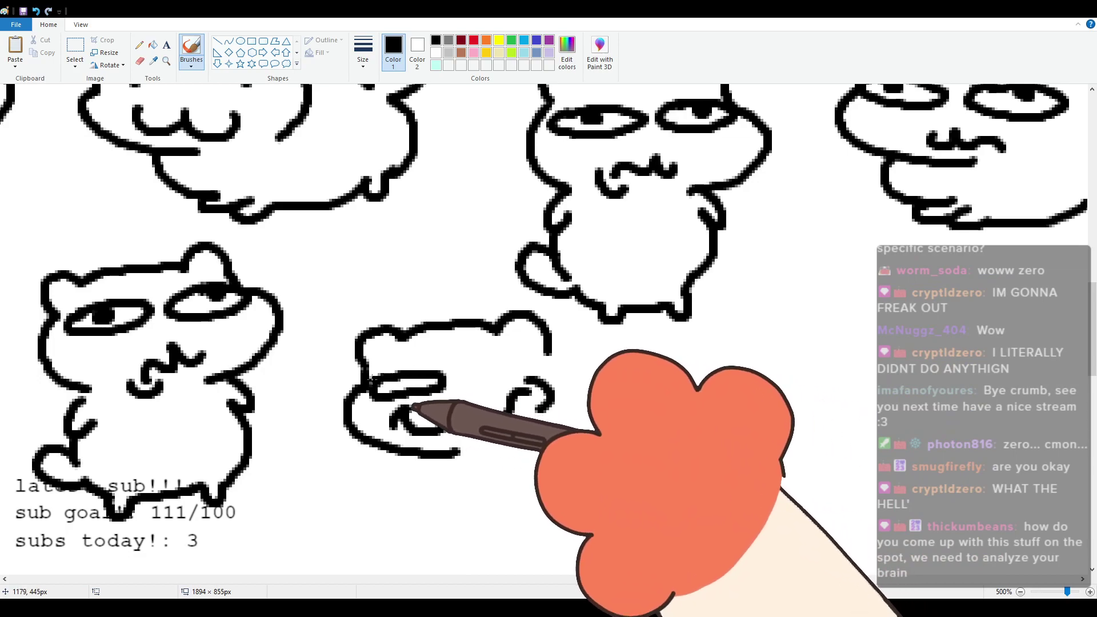
Step: Redraw the grinning creature's left eye as a narrow oval, then add the matching right eye, pupils and furrowed brows
key("ctrl+z")
mouse_move(373, 374)
left_mouse_down()
mouse_move(399, 394)
mouse_move(415, 368)
left_mouse_up()
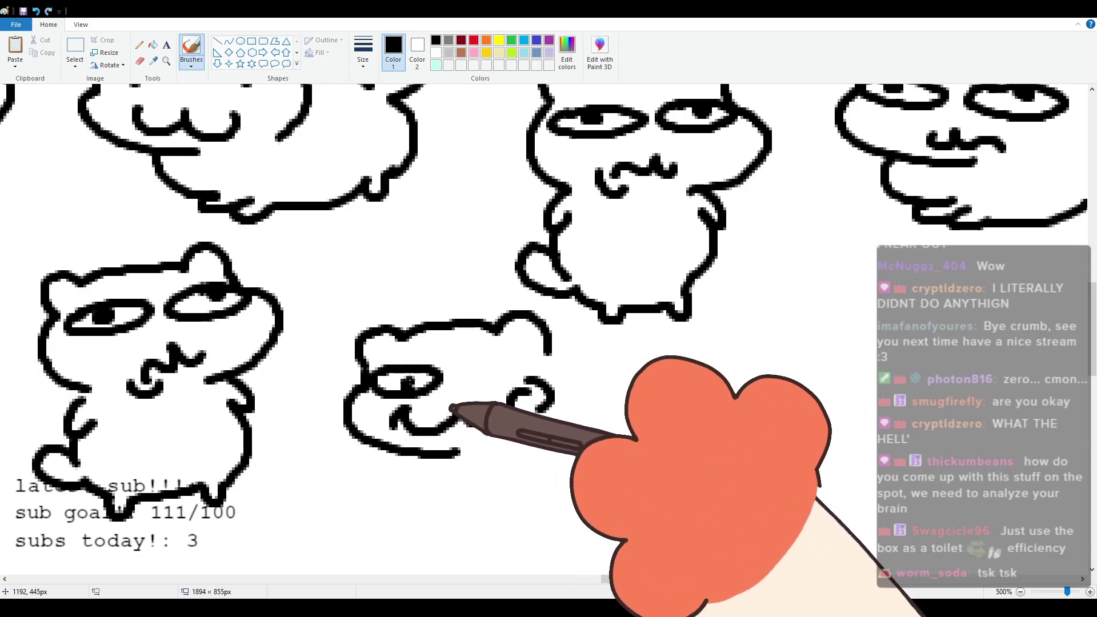
left_click_drag(524, 362, 520, 370)
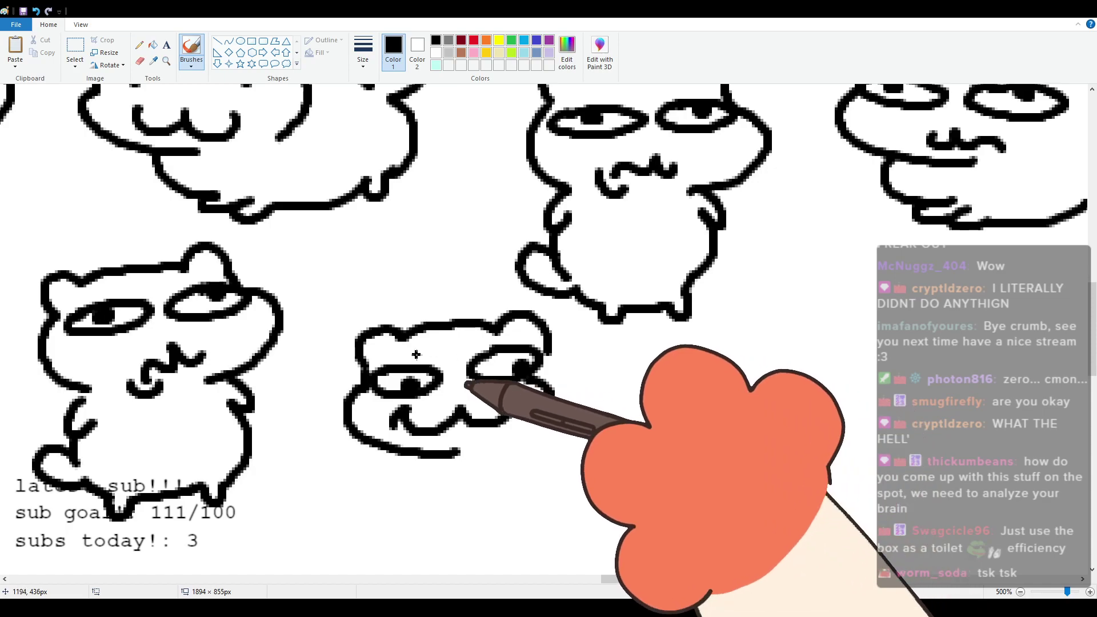
left_click_drag(375, 355, 486, 347)
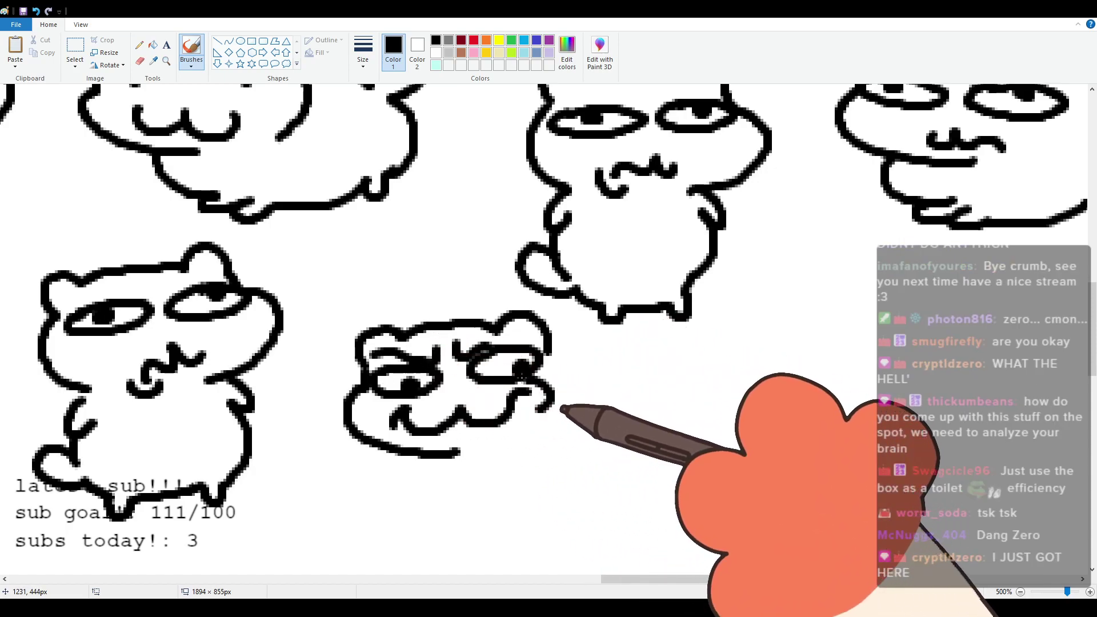
Step: Close the grinning creature's right cheek and add a rounded crouching body with clustered feet and a round tail
mouse_move(543, 355)
left_mouse_down()
mouse_move(570, 381)
mouse_move(553, 426)
left_mouse_up()
mouse_move(429, 457)
left_mouse_down()
mouse_move(451, 519)
mouse_move(485, 511)
left_mouse_up()
left_click_drag(571, 402, 622, 487)
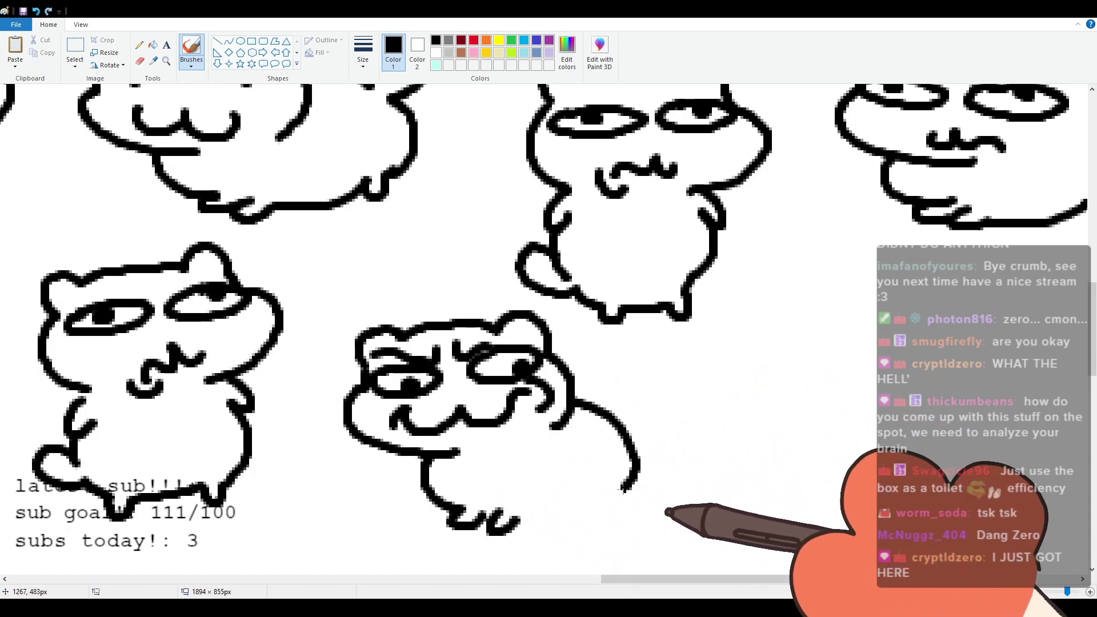
mouse_move(532, 523)
left_mouse_down()
mouse_move(607, 529)
mouse_move(615, 514)
mouse_move(639, 523)
mouse_move(631, 479)
mouse_move(637, 502)
left_mouse_up()
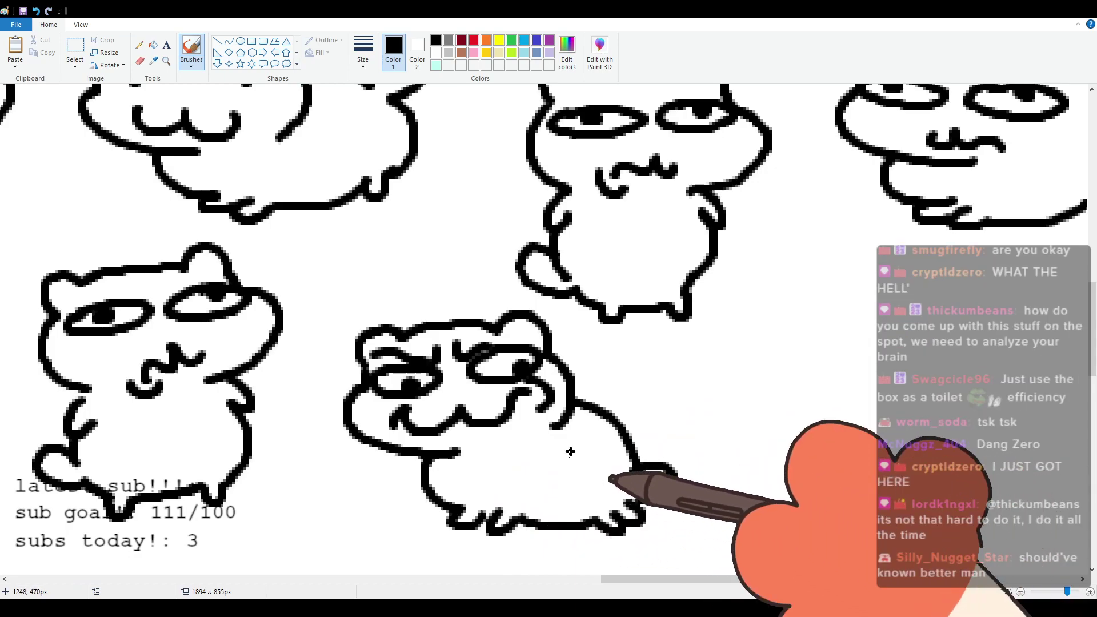
Step: Draw the next creature's eared head with rounded cheeks, dot eyes and an open mouth with the tongue sticking out
left_click_drag(661, 578, 732, 573)
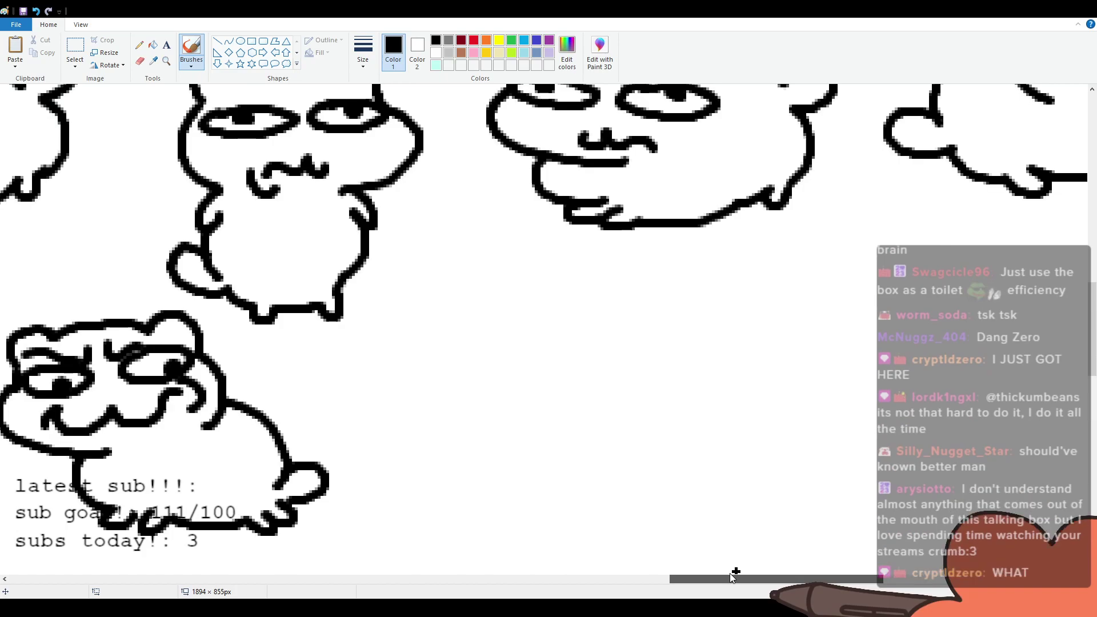
left_click_drag(732, 574, 774, 557)
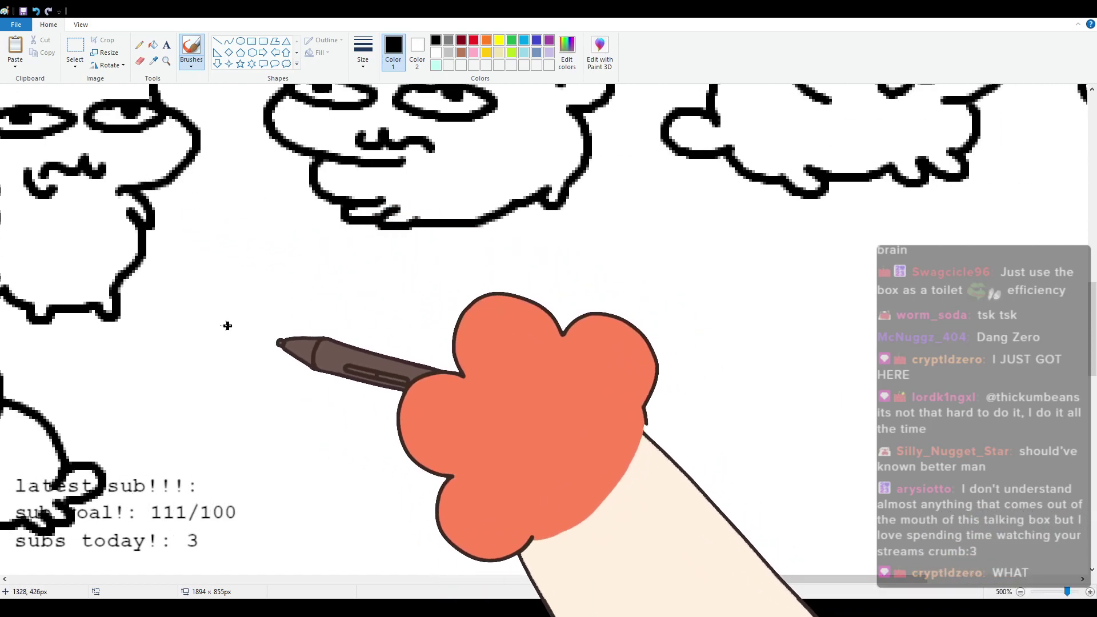
mouse_move(192, 324)
left_mouse_down()
mouse_move(178, 291)
mouse_move(233, 276)
left_mouse_up()
key("ctrl+z")
mouse_move(198, 320)
left_mouse_down()
mouse_move(200, 282)
mouse_move(224, 292)
mouse_move(280, 275)
mouse_move(331, 277)
mouse_move(341, 266)
mouse_move(368, 303)
left_mouse_up()
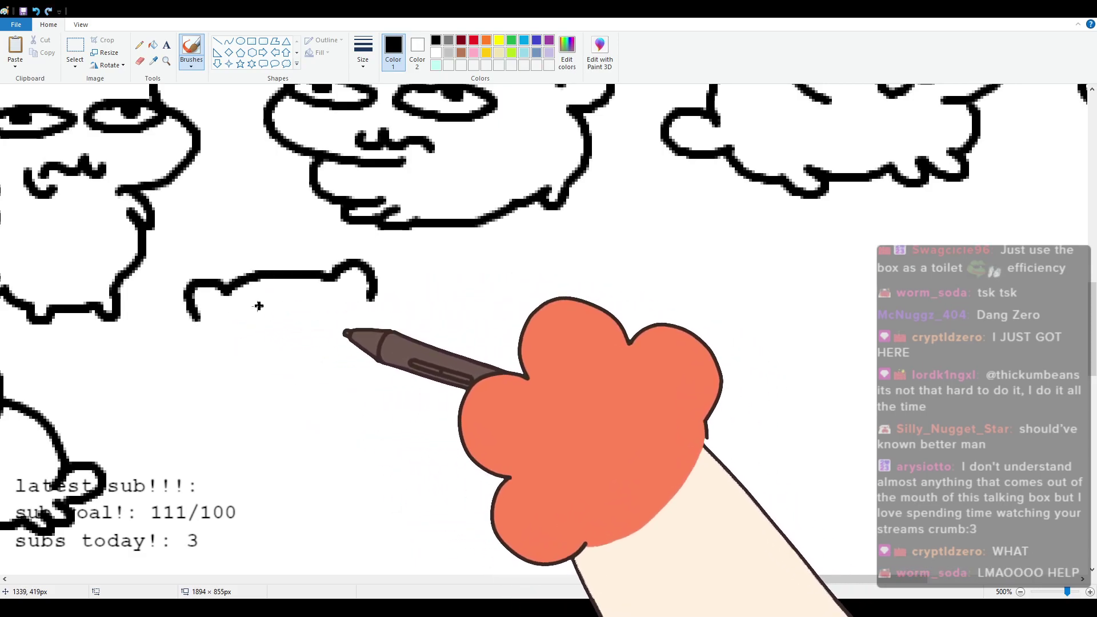
mouse_move(194, 320)
left_mouse_down()
mouse_move(246, 388)
mouse_move(271, 393)
left_mouse_up()
mouse_move(368, 303)
left_mouse_down()
mouse_move(400, 350)
mouse_move(363, 377)
left_mouse_up()
left_click(228, 325)
left_click(342, 311)
mouse_move(256, 347)
left_mouse_down()
mouse_move(325, 343)
mouse_move(324, 389)
left_mouse_up()
Step: Give the dot-eyed creature a standing body with small raised arms, a round tail and two short feet
mouse_move(243, 394)
left_mouse_down()
mouse_move(210, 407)
mouse_move(240, 422)
left_mouse_up()
mouse_move(366, 374)
left_mouse_down()
mouse_move(404, 380)
mouse_move(379, 400)
mouse_move(391, 417)
mouse_move(361, 477)
left_mouse_up()
mouse_move(232, 448)
left_mouse_down()
mouse_move(271, 512)
mouse_move(327, 511)
mouse_move(347, 487)
left_mouse_up()
Step: Draw a new creature's eared head with a full left cheek and angry half-moon eyes slanting down towards the middle
left_click_drag(748, 583, 786, 577)
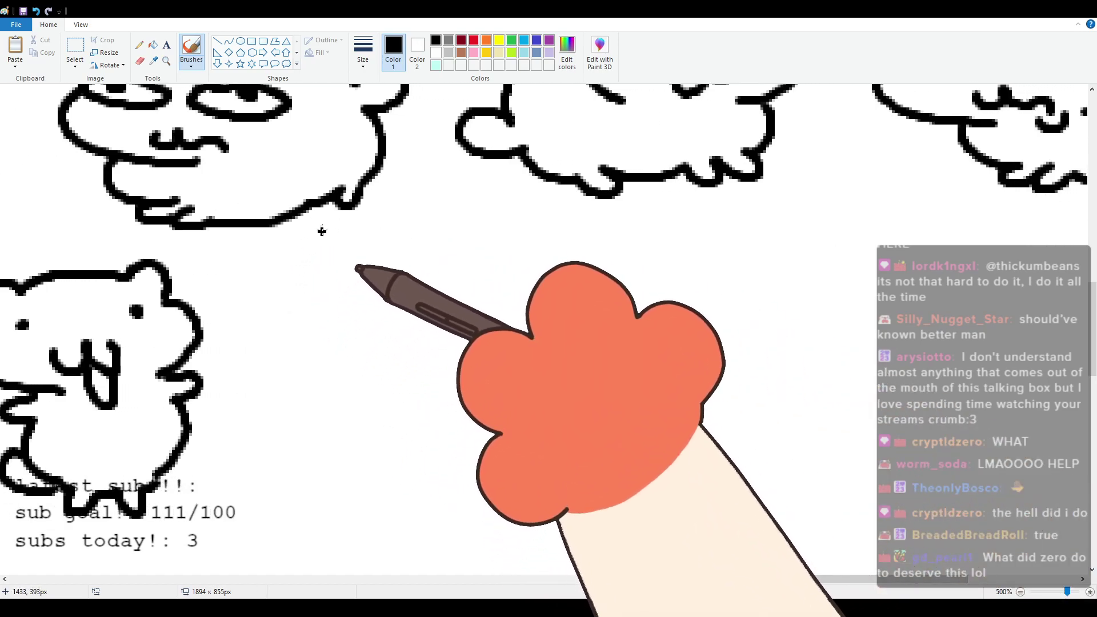
mouse_move(337, 278)
left_mouse_down()
mouse_move(442, 275)
mouse_move(472, 316)
left_mouse_up()
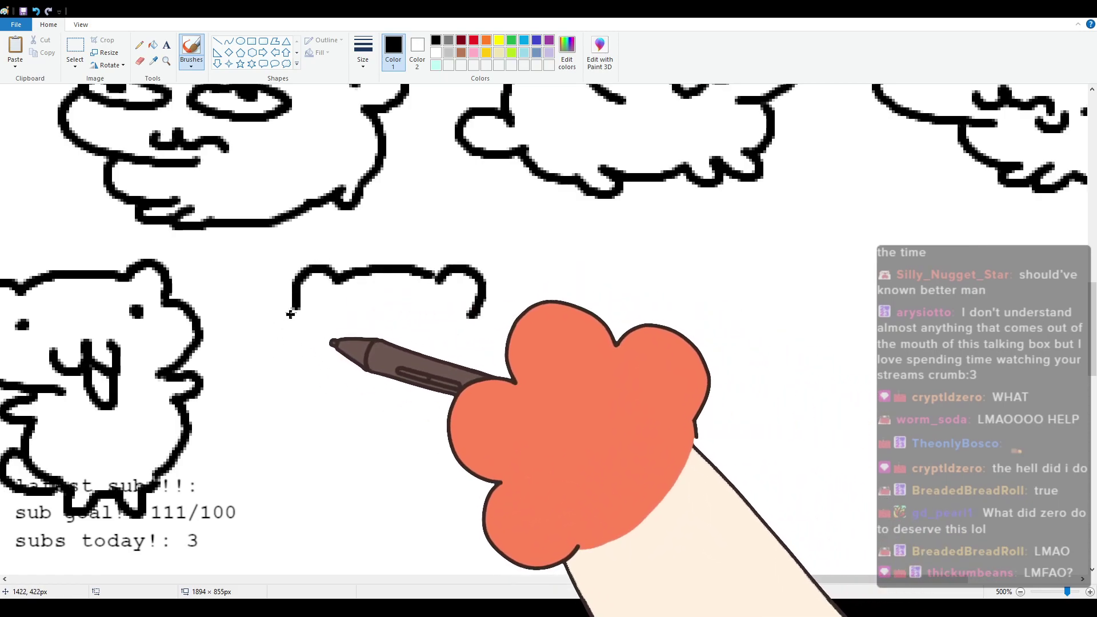
mouse_move(292, 311)
left_mouse_down()
mouse_move(275, 355)
mouse_move(340, 403)
mouse_move(297, 312)
mouse_move(282, 345)
mouse_move(281, 394)
mouse_move(393, 408)
left_mouse_up()
key("ctrl+z")
mouse_move(293, 323)
left_mouse_down()
mouse_move(318, 347)
mouse_move(344, 325)
mouse_move(313, 329)
mouse_move(345, 375)
mouse_move(305, 331)
mouse_move(335, 349)
mouse_move(472, 325)
left_mouse_up()
key("ctrl+z")
left_click_drag(407, 360, 470, 331)
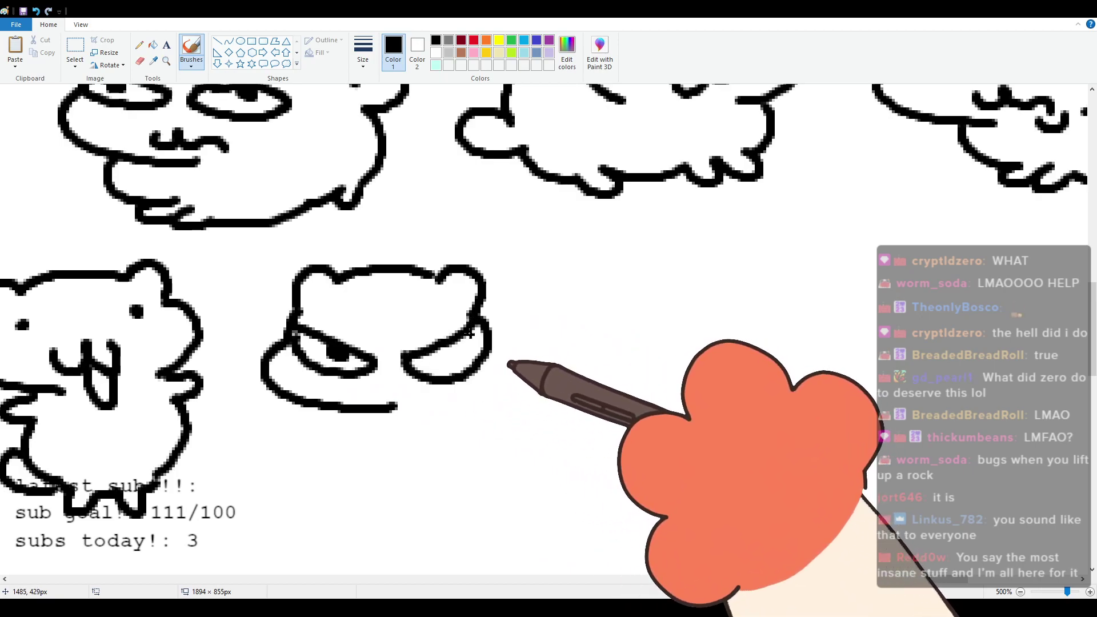
Step: Add a small curled mouth, the right pupil and a curved right cheek to the angry creature's face
mouse_move(362, 389)
left_mouse_down()
mouse_move(426, 403)
mouse_move(422, 420)
mouse_move(441, 408)
left_mouse_up()
left_click_drag(483, 300, 492, 364)
key("ctrl+z")
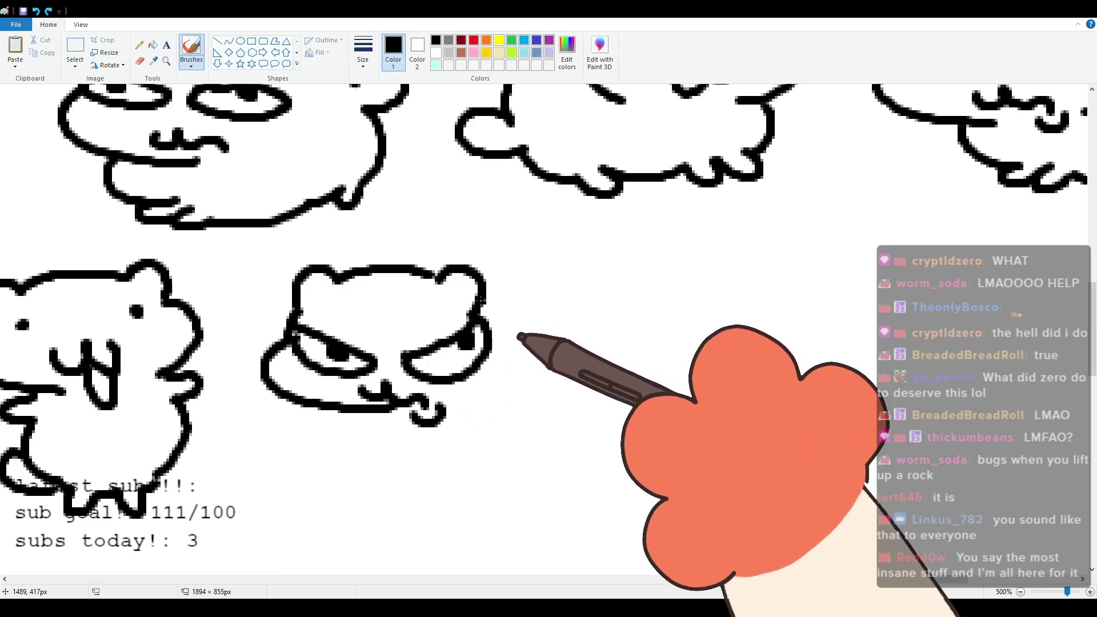
left_click_drag(482, 303, 496, 370)
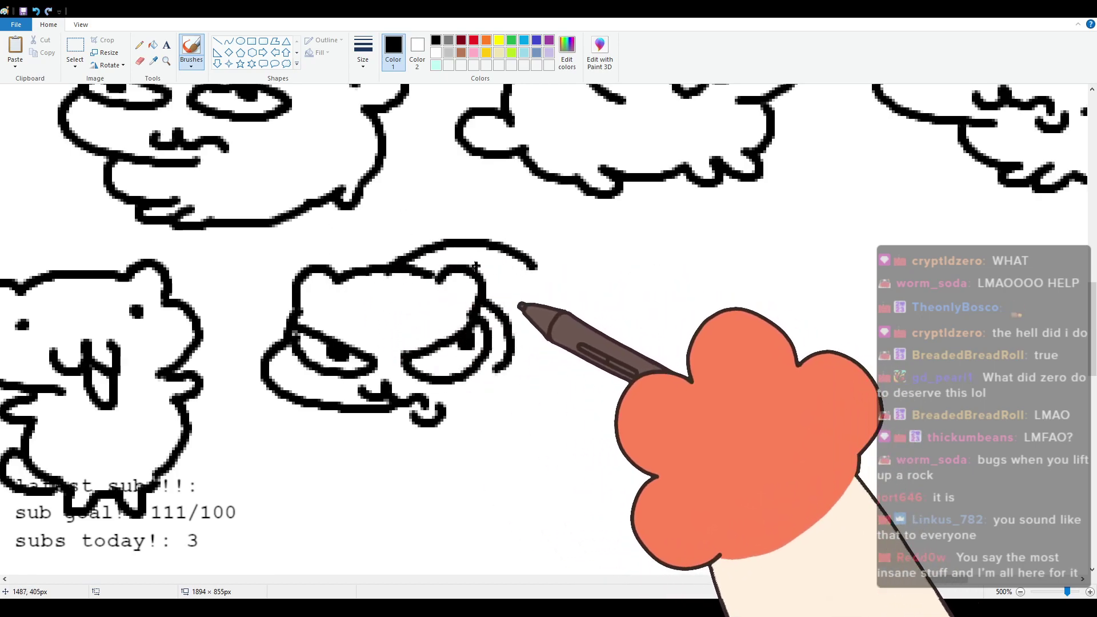
Step: Draw a spiky arched back and tail on the angry creature and complete its body with stretched legs
mouse_move(426, 256)
left_mouse_down()
mouse_move(582, 269)
mouse_move(575, 276)
mouse_move(596, 268)
mouse_move(635, 309)
mouse_move(630, 338)
mouse_move(597, 333)
left_mouse_up()
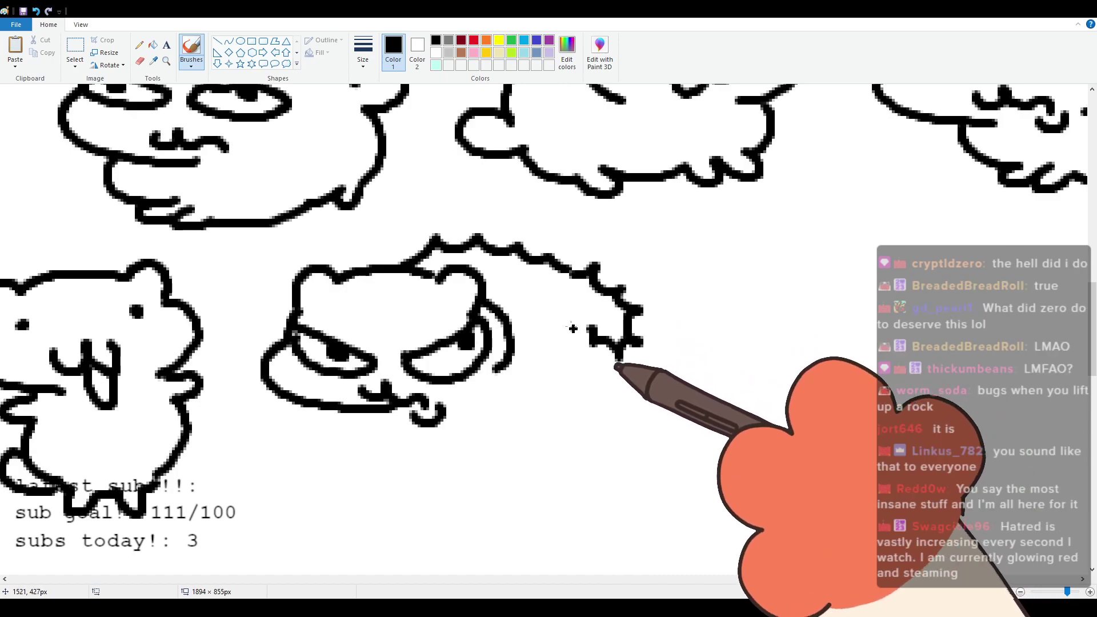
mouse_move(366, 425)
left_mouse_down()
mouse_move(396, 442)
mouse_move(449, 442)
mouse_move(444, 473)
mouse_move(523, 430)
mouse_move(608, 449)
mouse_move(589, 353)
left_mouse_up()
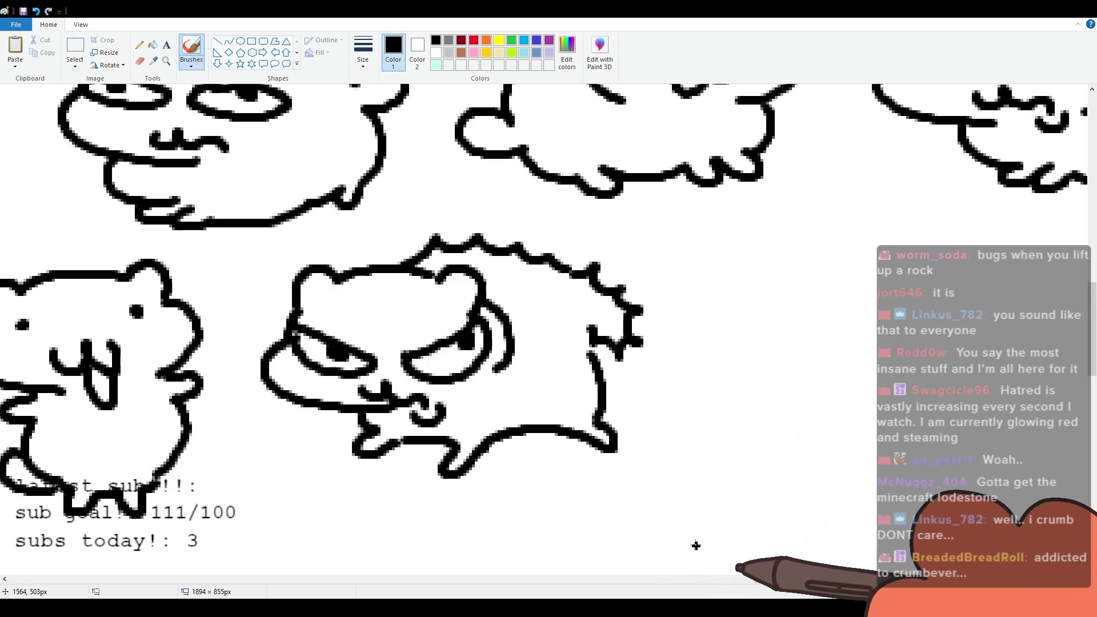
Step: Draw the next creature's eared head with rounded cheeks, tightly squeezed eyes and an open smile with the tongue out
left_click_drag(792, 582, 863, 581)
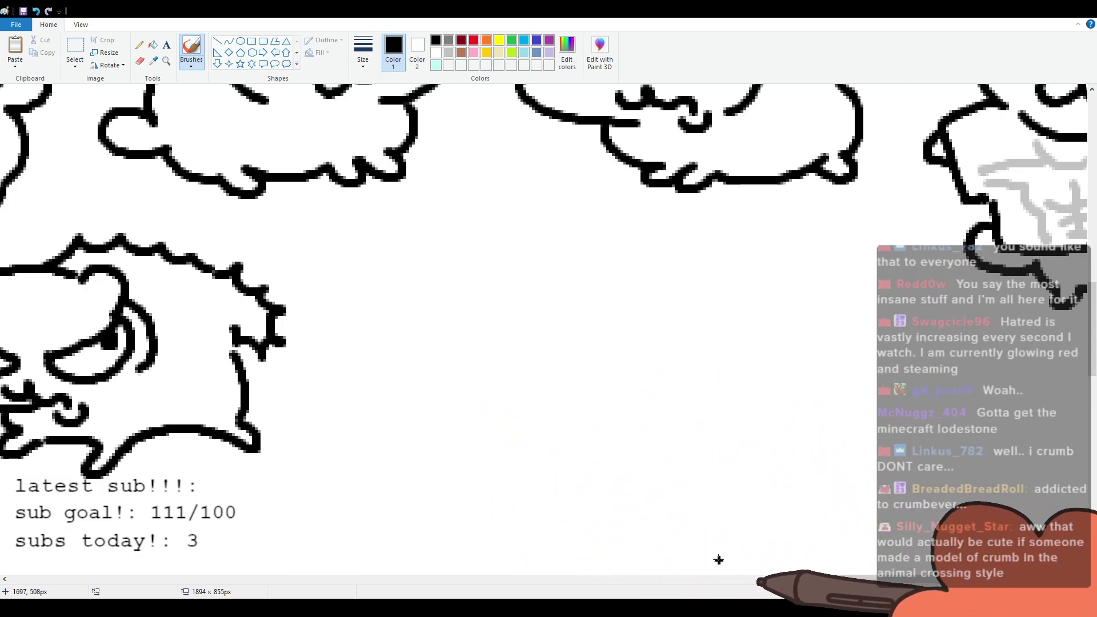
left_click_drag(832, 581, 854, 574)
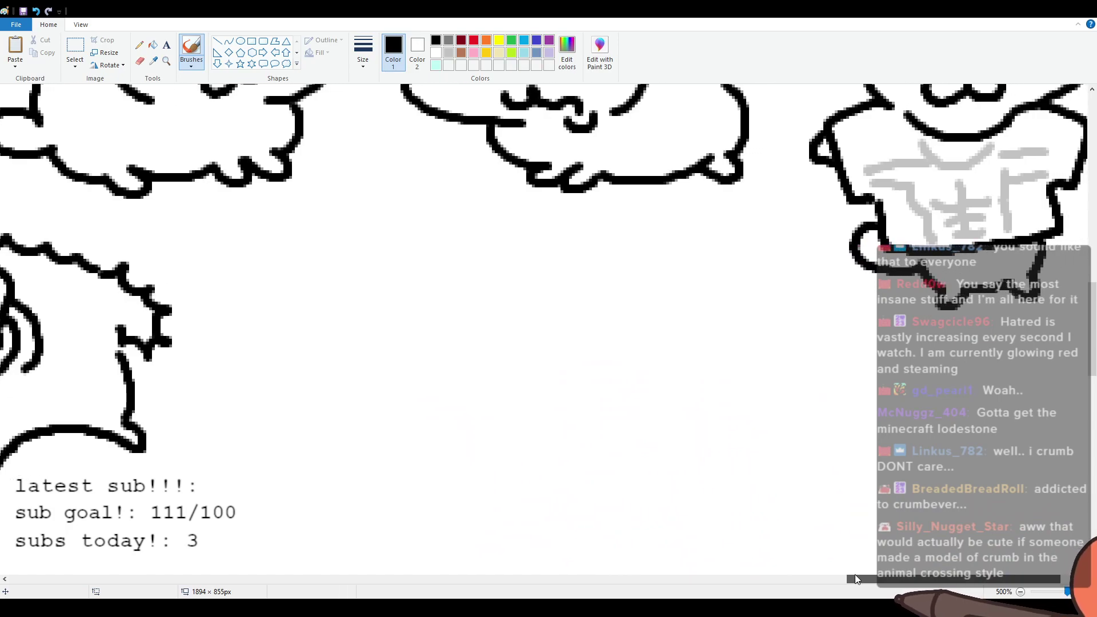
mouse_move(315, 278)
left_mouse_down()
mouse_move(319, 240)
mouse_move(449, 229)
mouse_move(463, 209)
mouse_move(532, 265)
mouse_move(512, 346)
left_mouse_up()
mouse_move(337, 299)
left_mouse_down()
mouse_move(389, 284)
mouse_move(352, 337)
left_mouse_up()
mouse_move(489, 260)
left_mouse_down()
mouse_move(477, 265)
mouse_move(507, 287)
left_mouse_up()
mouse_move(397, 324)
left_mouse_down()
mouse_move(435, 336)
mouse_move(454, 306)
left_mouse_up()
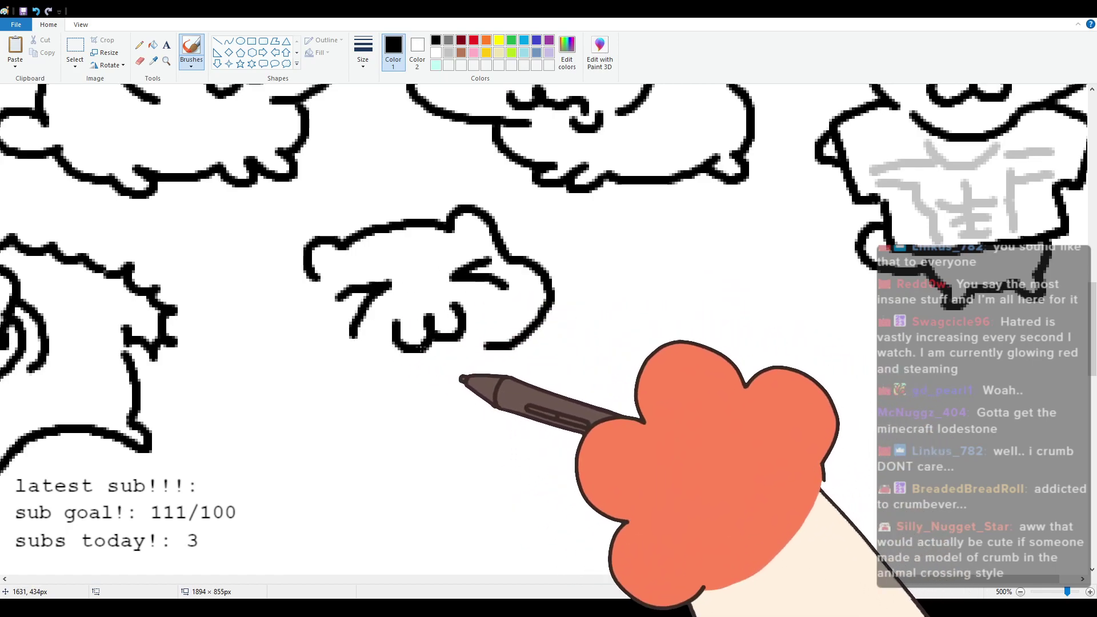
left_click_drag(421, 356, 451, 344)
left_click_drag(314, 285, 346, 364)
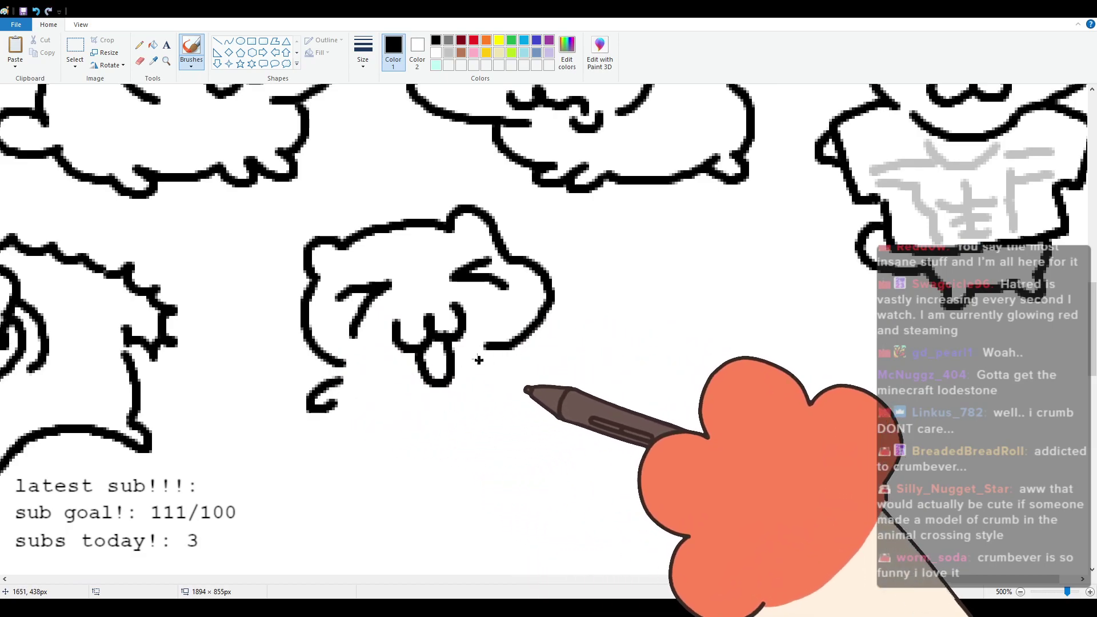
Step: Add small arms, a standing body with two short feet and a round tail to the creature with squeezed eyes
left_click_drag(344, 363, 340, 394)
left_click_drag(488, 348, 491, 380)
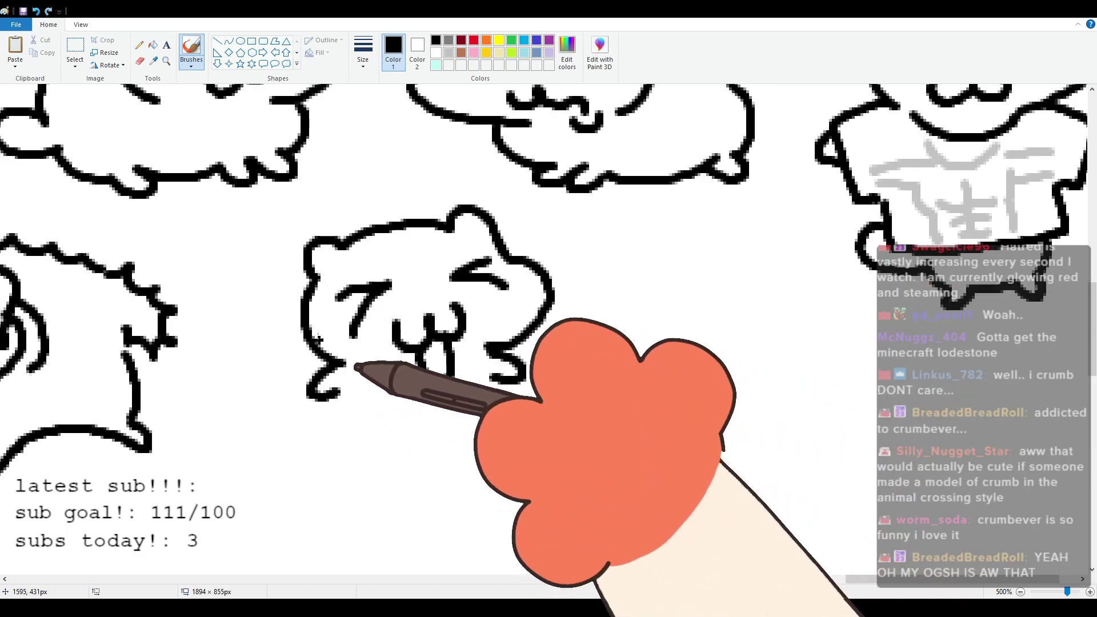
mouse_move(337, 395)
left_mouse_down()
mouse_move(353, 467)
mouse_move(377, 486)
mouse_move(412, 471)
mouse_move(475, 473)
left_mouse_up()
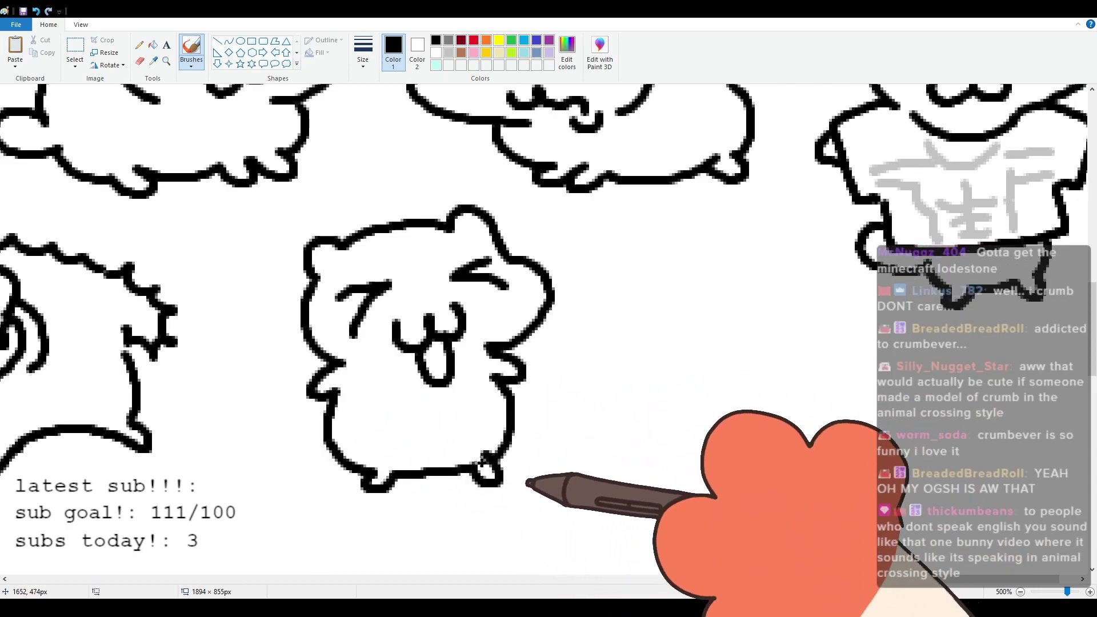
mouse_move(325, 424)
left_mouse_down()
mouse_move(290, 442)
mouse_move(334, 460)
left_mouse_up()
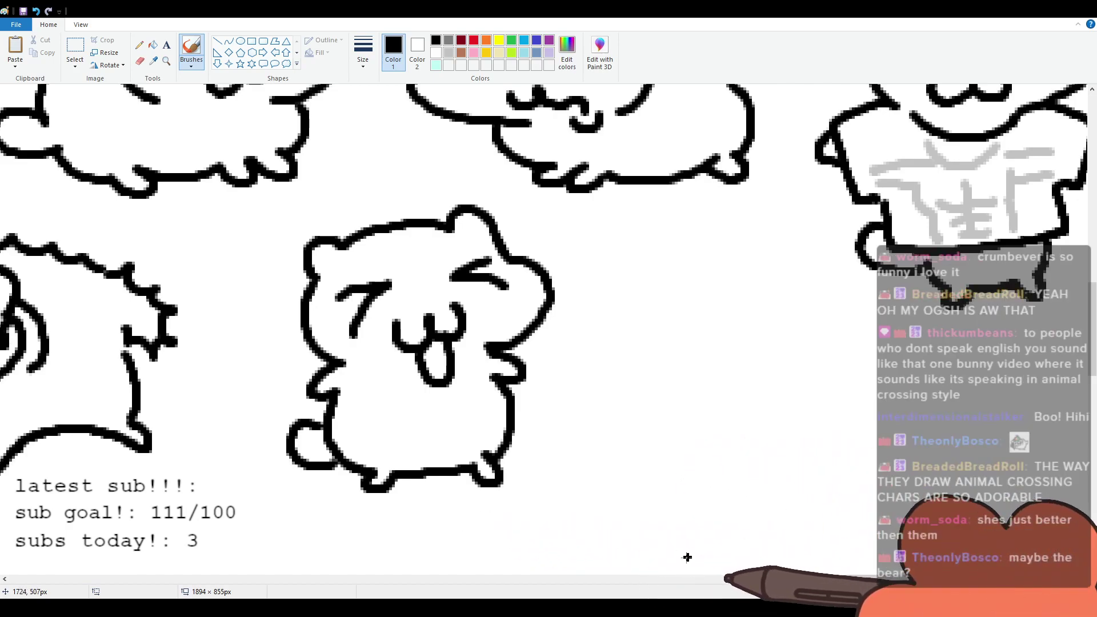
Step: Draw a low-slung head with two round ears and narrowed glaring eyes with pupils beside the squeezed-eyes creature
left_click_drag(906, 579, 924, 578)
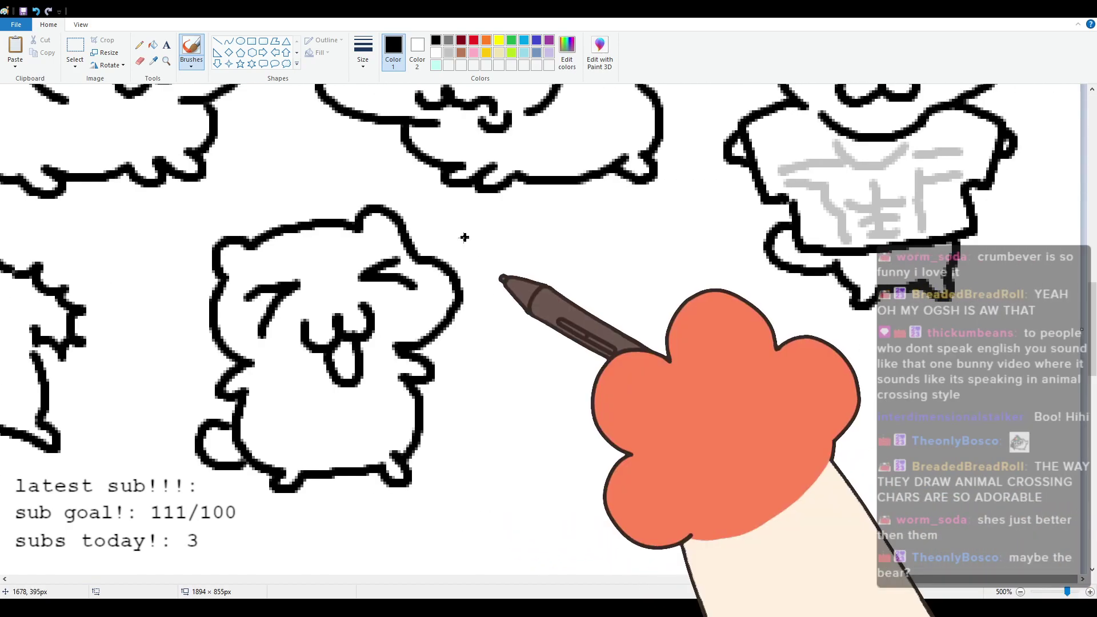
mouse_move(552, 323)
left_mouse_down()
mouse_move(579, 349)
mouse_move(704, 318)
mouse_move(540, 366)
mouse_move(548, 454)
mouse_move(651, 480)
left_mouse_up()
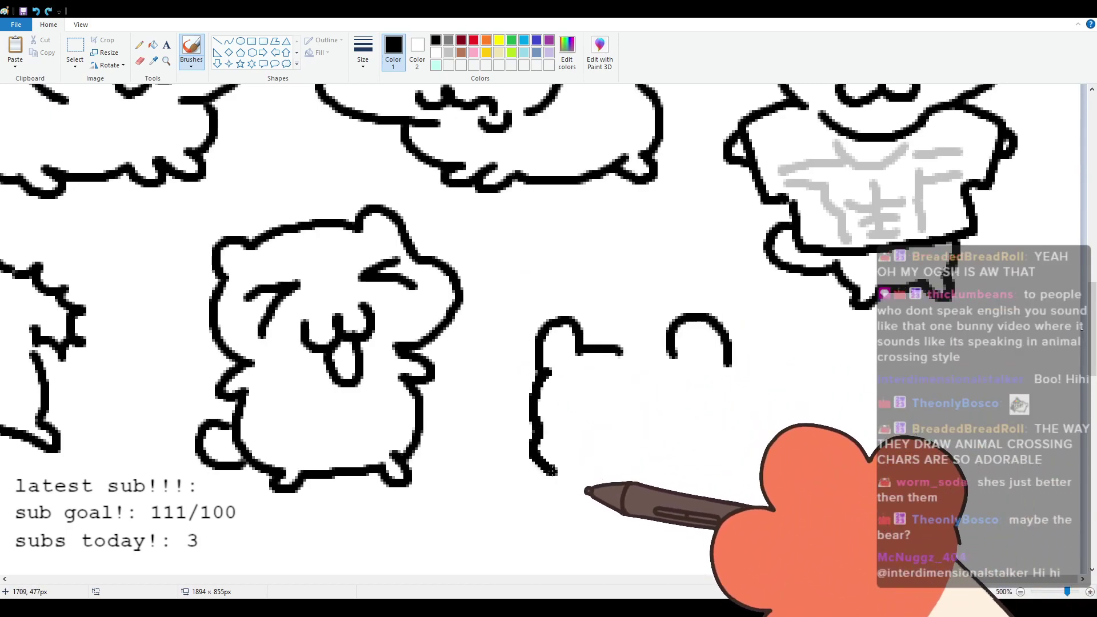
left_click_drag(548, 469, 651, 482)
left_click_drag(550, 404, 626, 451)
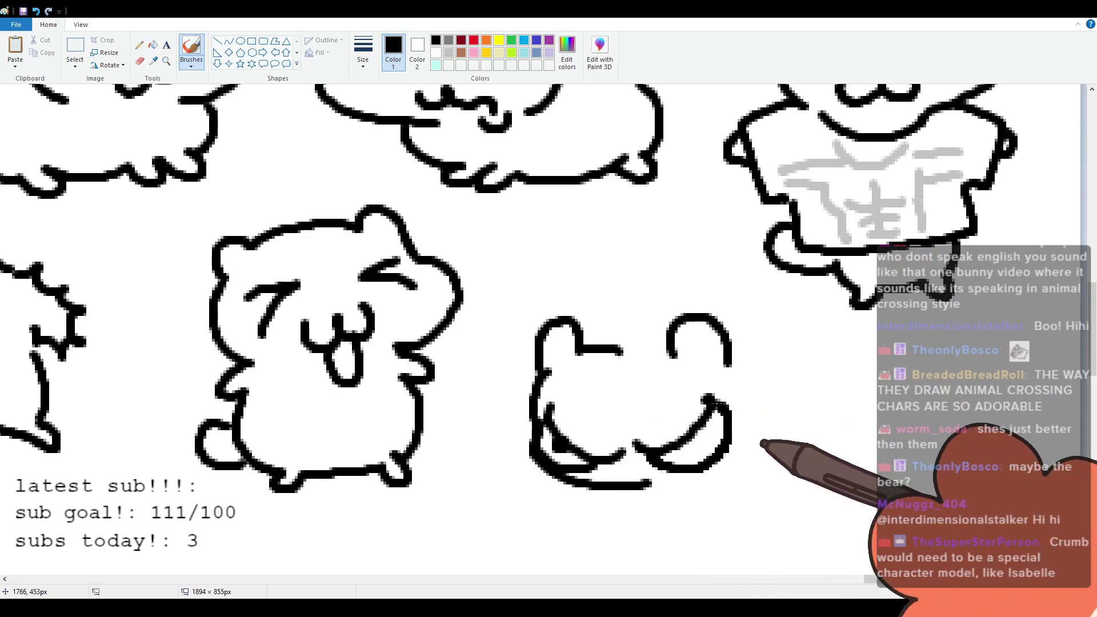
left_click_drag(692, 435, 696, 444)
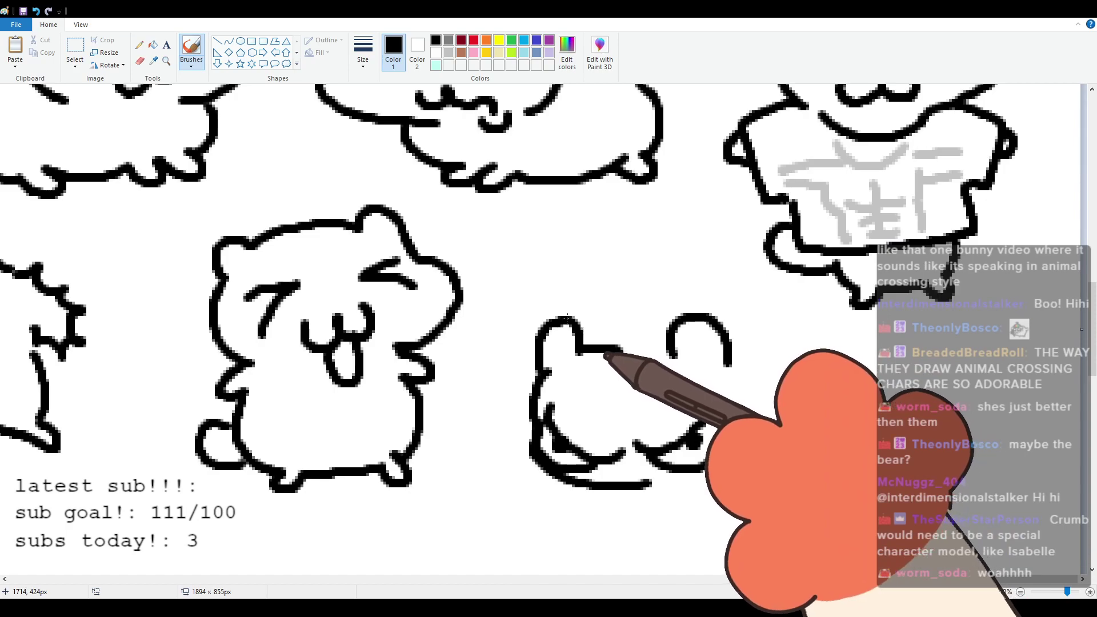
Step: Draw an arched body with an upright tail behind the glaring head, and add the side foot and small front paws
mouse_move(564, 320)
left_mouse_down()
mouse_move(618, 270)
mouse_move(634, 271)
mouse_move(648, 227)
mouse_move(678, 278)
mouse_move(736, 284)
left_mouse_up()
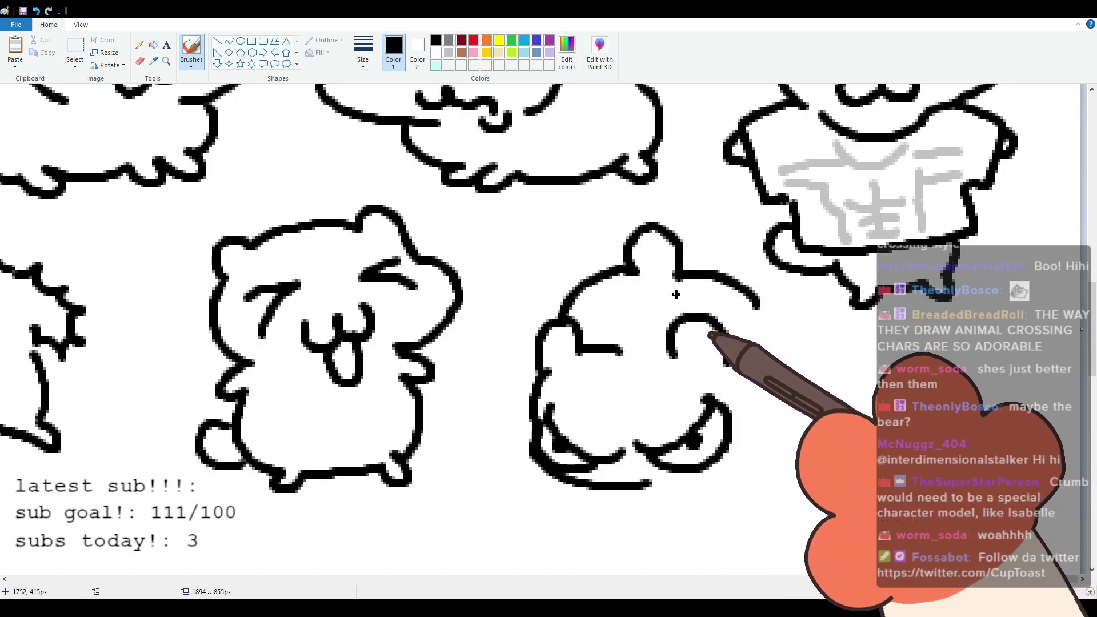
key("ctrl+z")
mouse_move(681, 268)
left_mouse_down()
mouse_move(738, 289)
mouse_move(757, 324)
mouse_move(755, 359)
left_mouse_up()
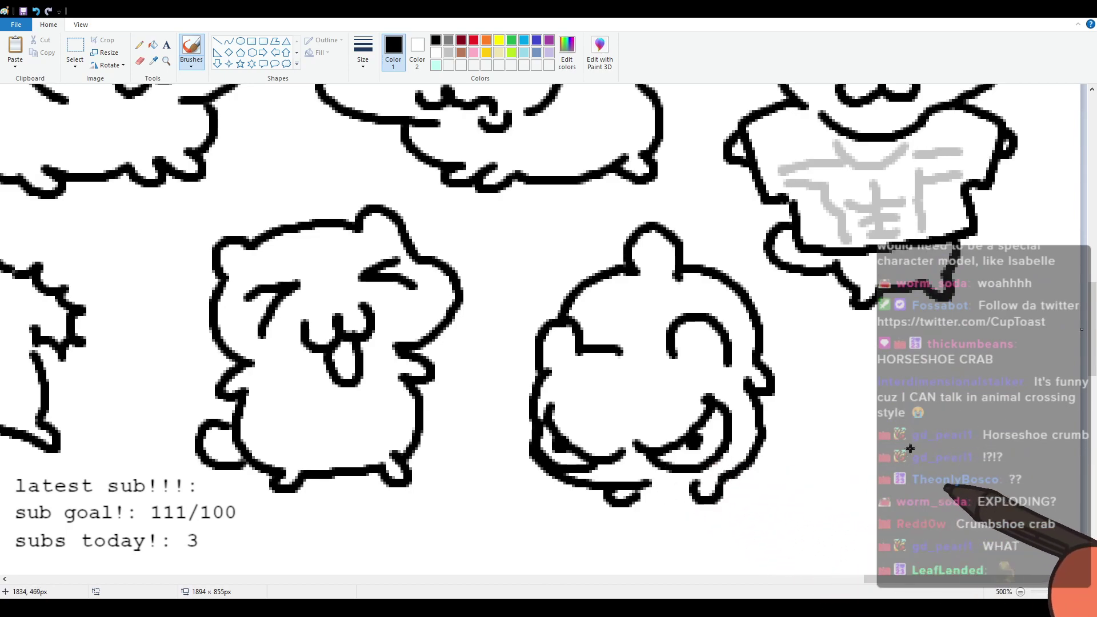
Step: Select the glaring creature with a free-form selection and move it closer to the squeezed-eyes creature
left_click(75, 49)
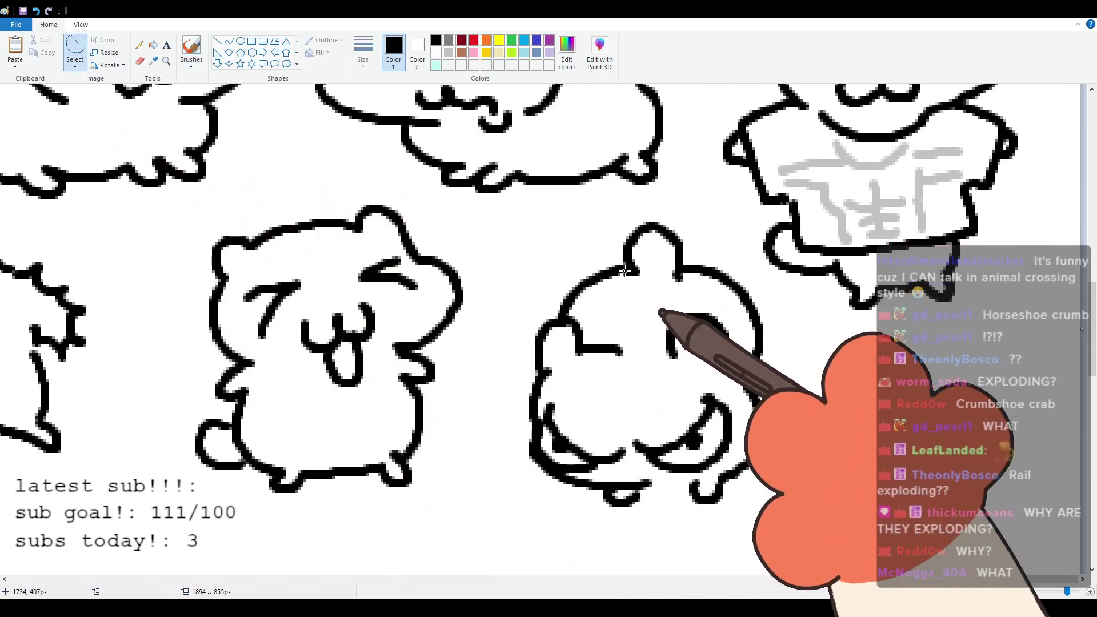
left_click_drag(623, 213, 520, 401)
mouse_move(610, 213)
left_mouse_down()
mouse_move(509, 384)
mouse_move(517, 457)
mouse_move(714, 549)
mouse_move(797, 297)
mouse_move(789, 229)
left_mouse_up()
left_click_drag(655, 241, 621, 235)
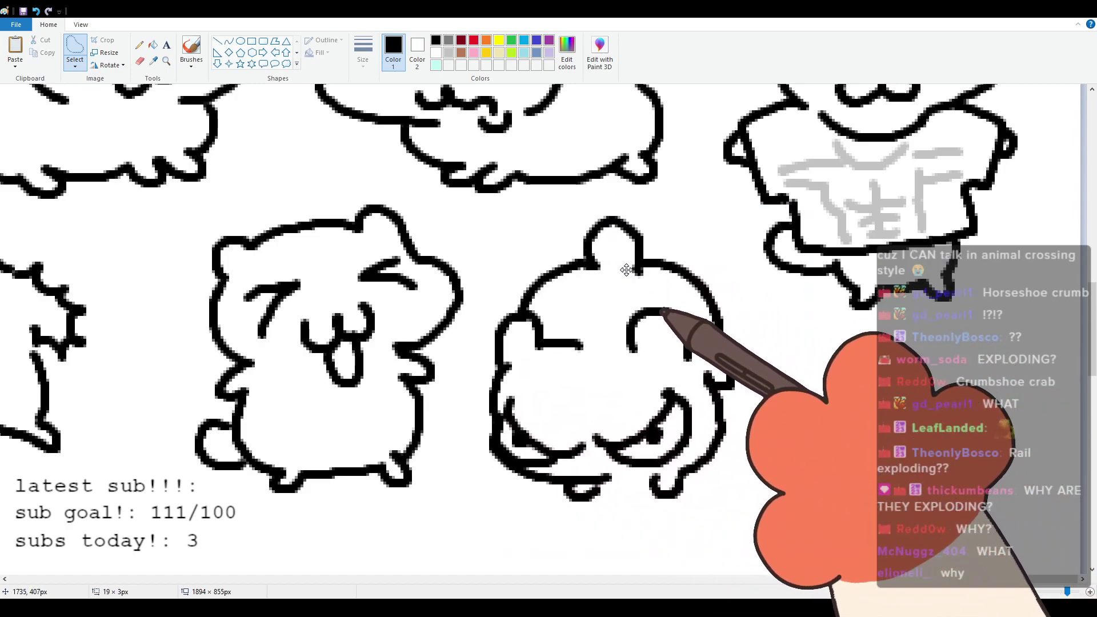
left_click_drag(611, 273, 604, 273)
left_click(191, 49)
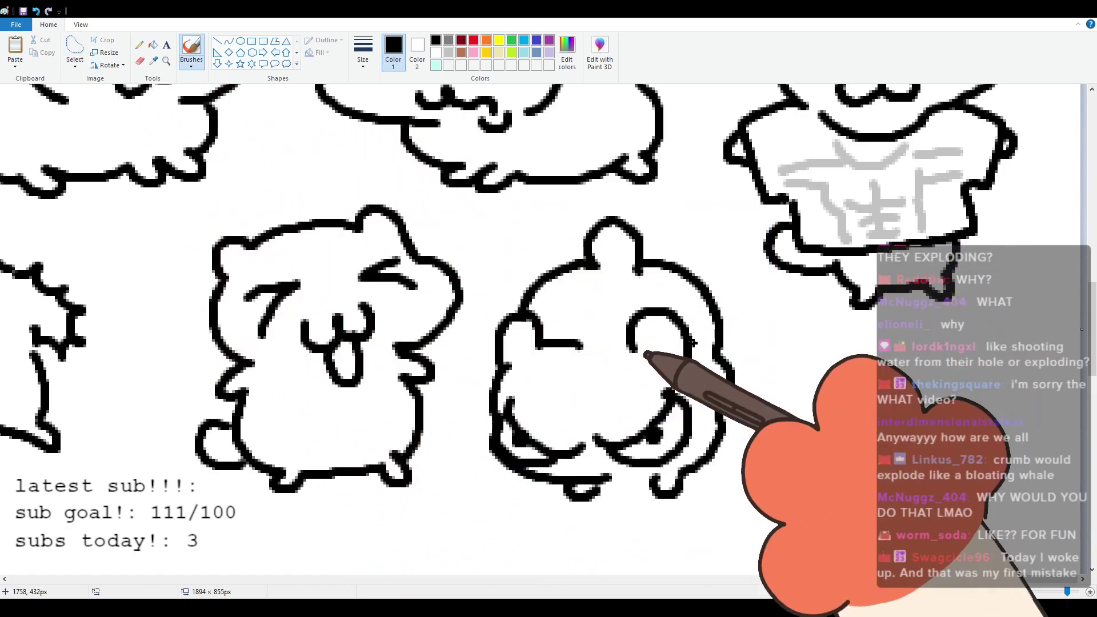
Step: Draw a standing creature below the muscular one, with round ears, dot eyes, a curled mouth, small arms and a round body
scroll(930, 328, "down", 2)
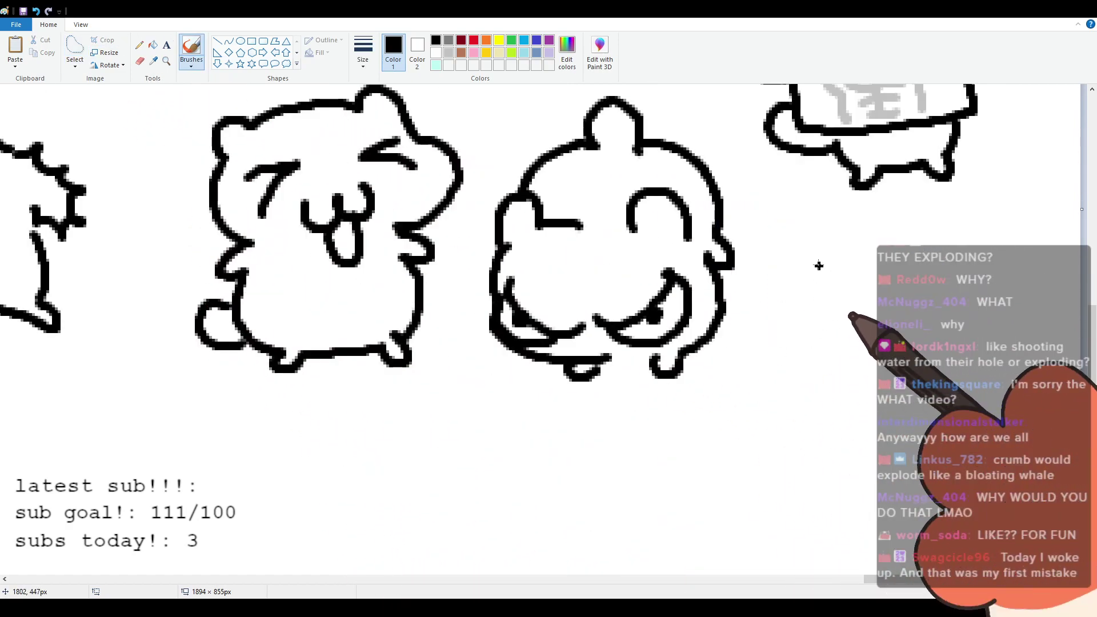
mouse_move(816, 290)
left_mouse_down()
mouse_move(882, 249)
mouse_move(997, 242)
mouse_move(1007, 294)
left_mouse_up()
mouse_move(818, 296)
left_mouse_down()
mouse_move(799, 332)
mouse_move(879, 374)
mouse_move(852, 302)
mouse_move(905, 356)
mouse_move(923, 338)
mouse_move(985, 352)
left_mouse_up()
left_click(962, 294)
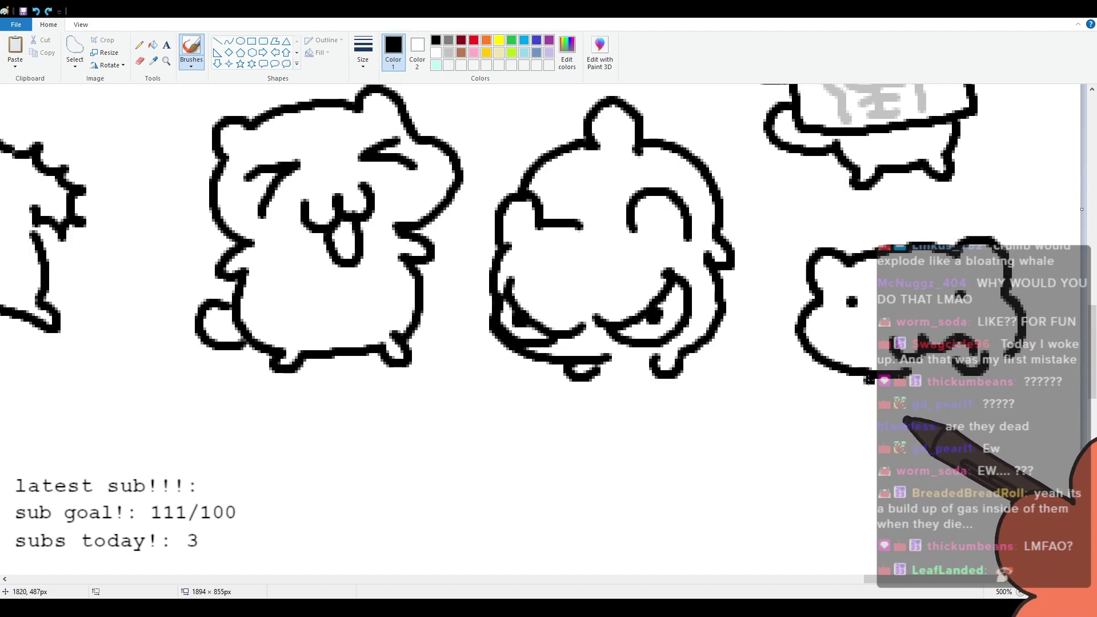
left_click_drag(871, 382, 933, 383)
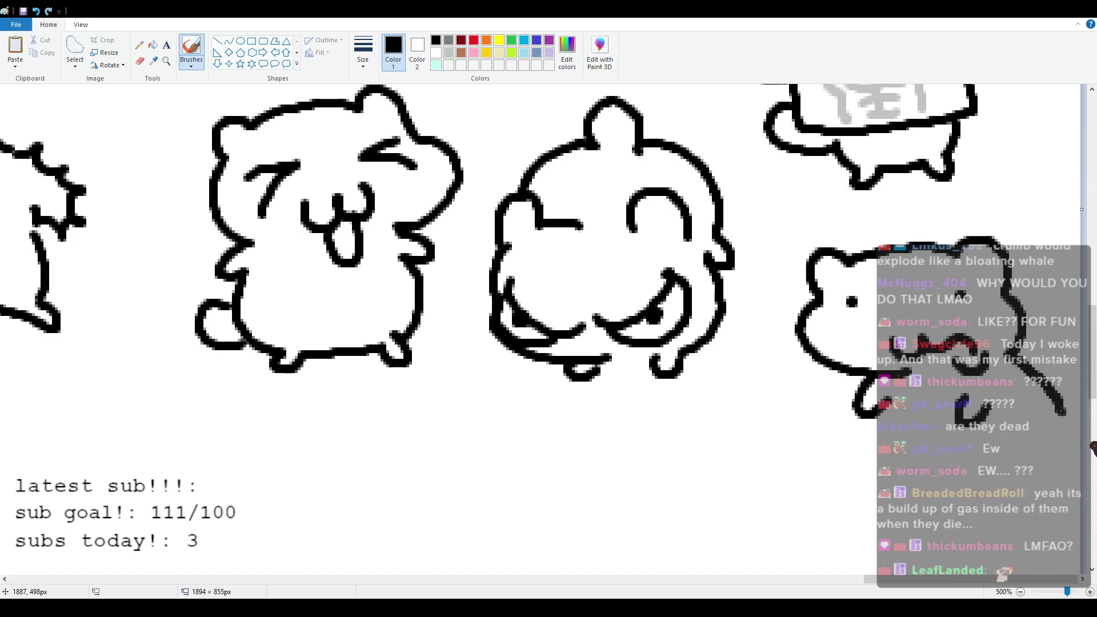
key("ctrl+z")
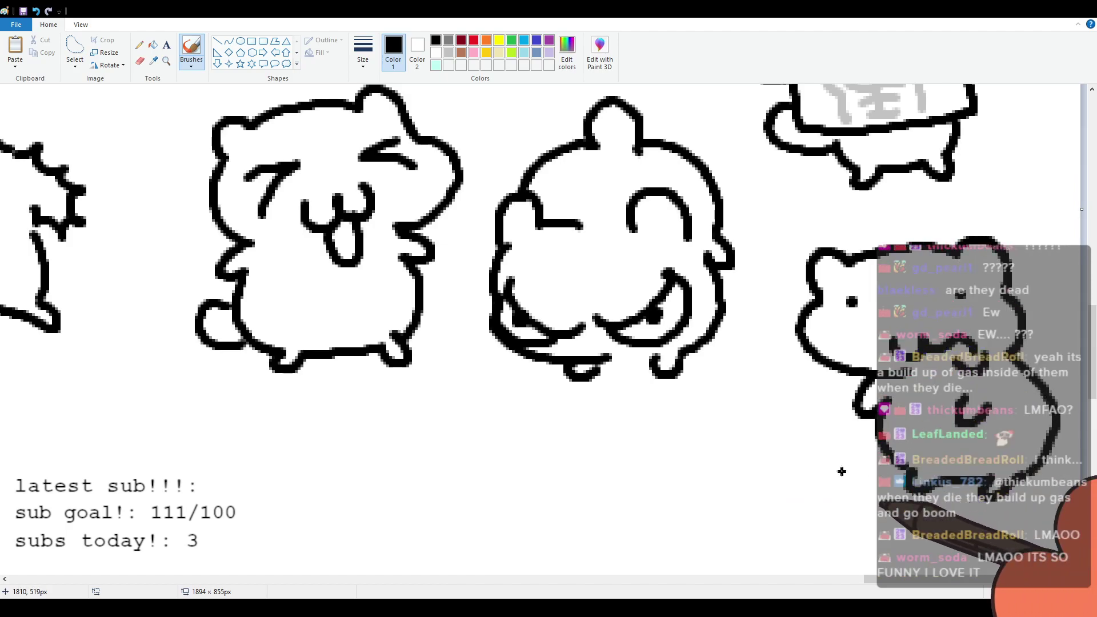
Step: Start a new row at the canvas's left edge with a head outline having two round ears and a right cheek
scroll(639, 406, "down", 3)
left_click_drag(897, 579, 396, 544)
scroll(396, 545, "left", 10)
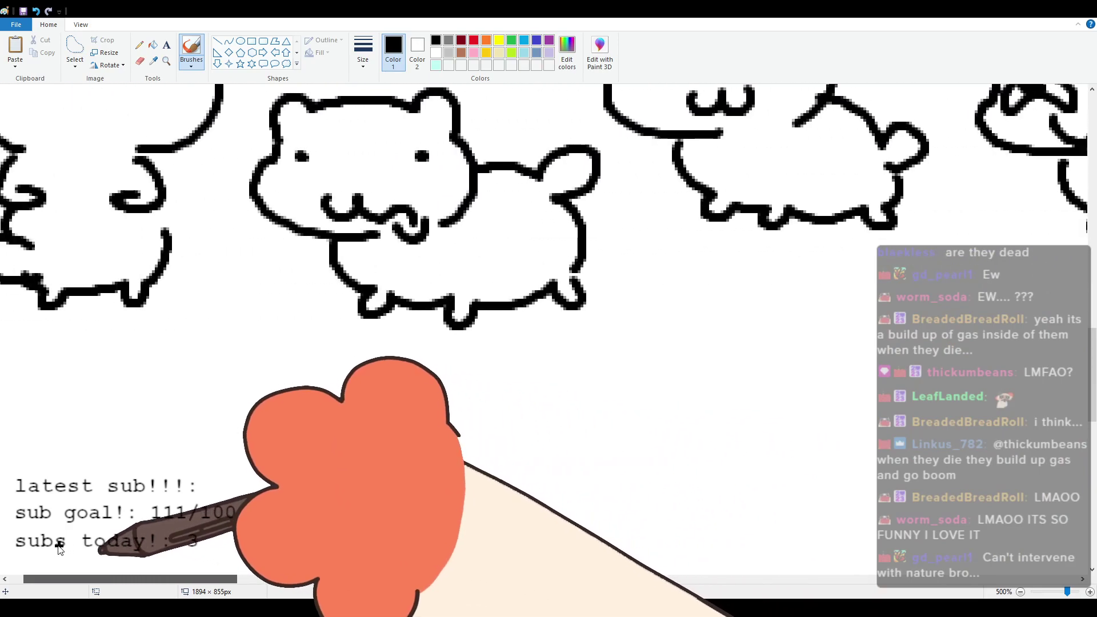
scroll(111, 420, "down", 3)
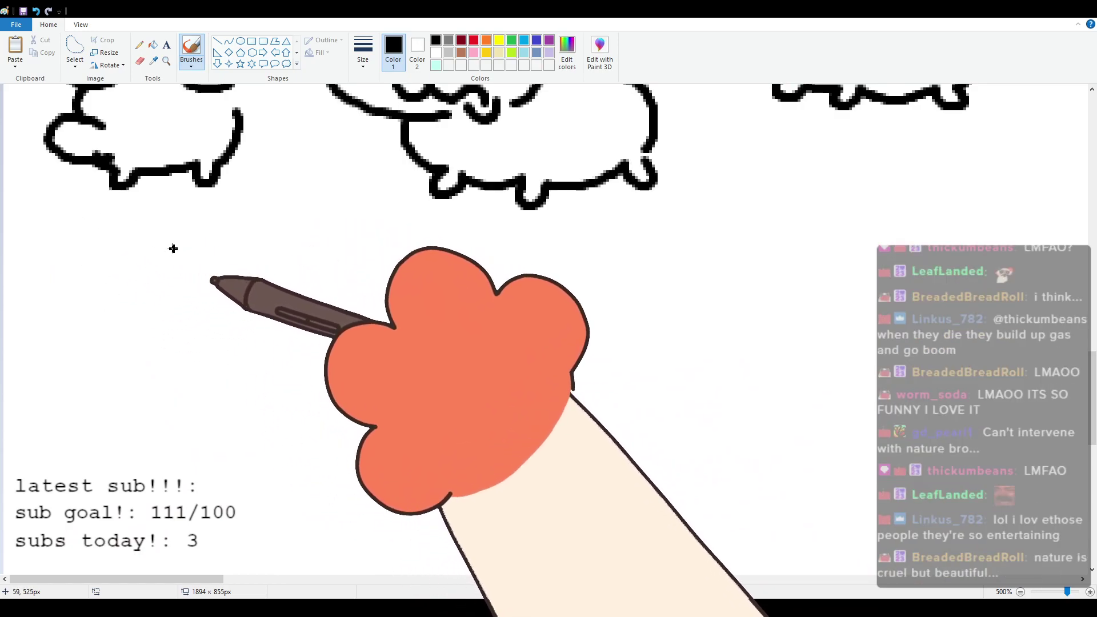
mouse_move(167, 293)
left_mouse_down()
mouse_move(154, 273)
mouse_move(172, 248)
mouse_move(318, 237)
mouse_move(368, 316)
mouse_move(289, 384)
left_mouse_up()
key("ctrl+z")
mouse_move(343, 291)
left_mouse_down()
mouse_move(364, 310)
mouse_move(303, 373)
left_mouse_up()
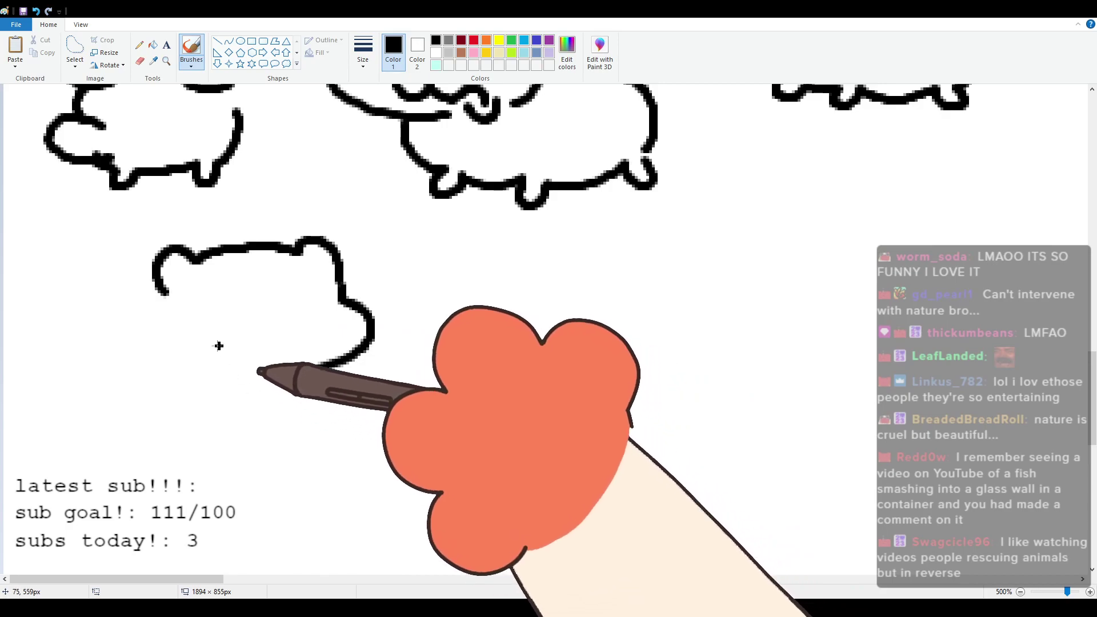
Step: Place two small dot eyes inside the new row's first head
left_click(209, 316)
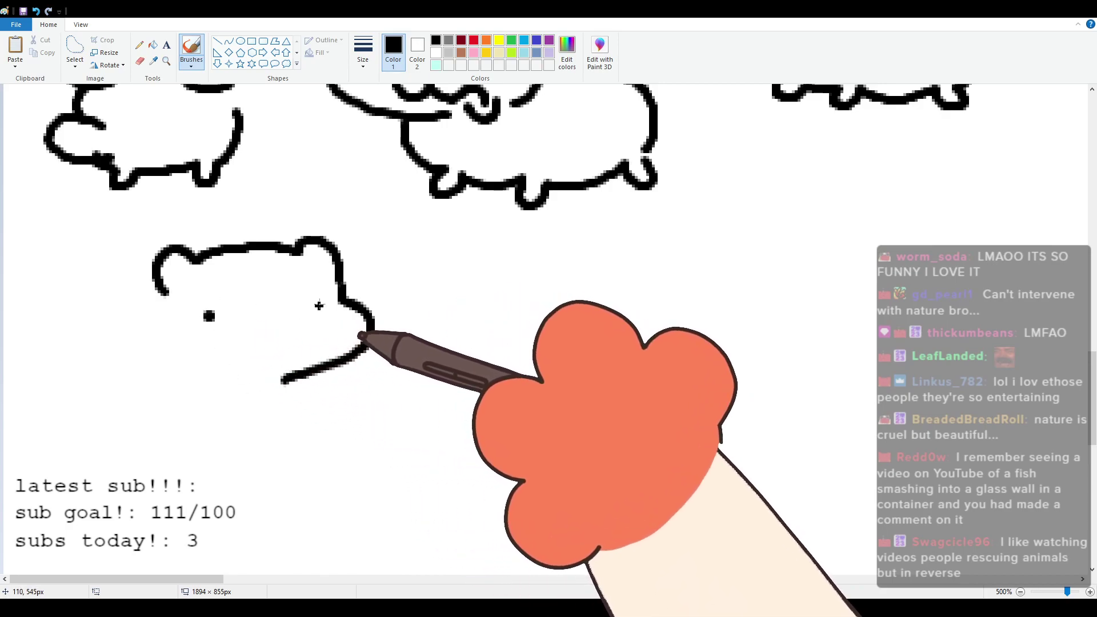
key("ctrl+z")
left_click(200, 316)
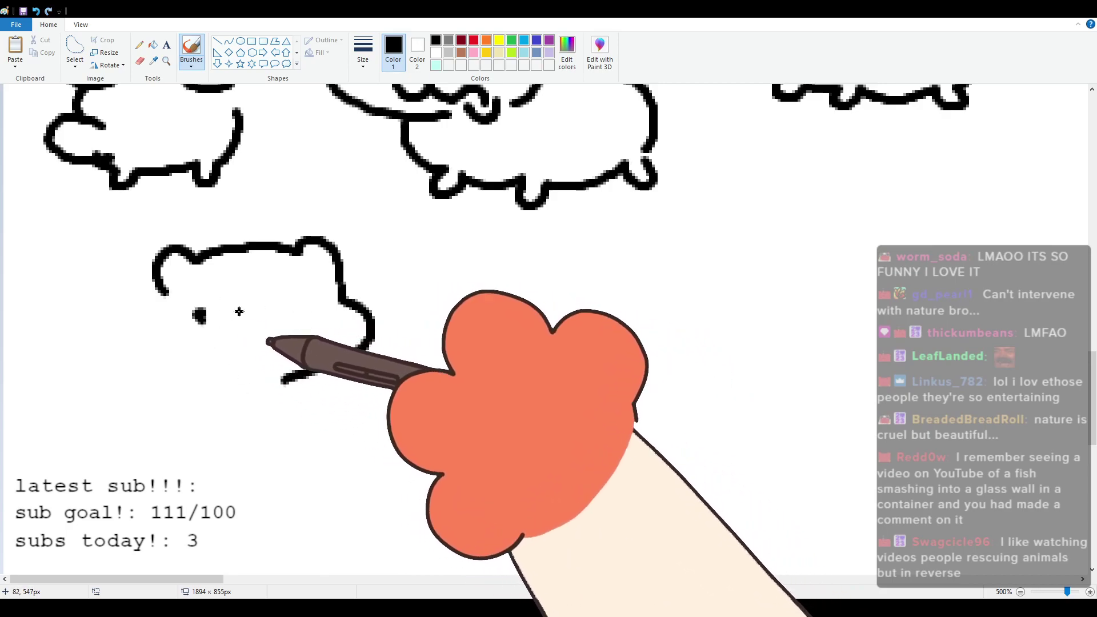
key("ctrl+z")
left_click(204, 314)
left_click(318, 302)
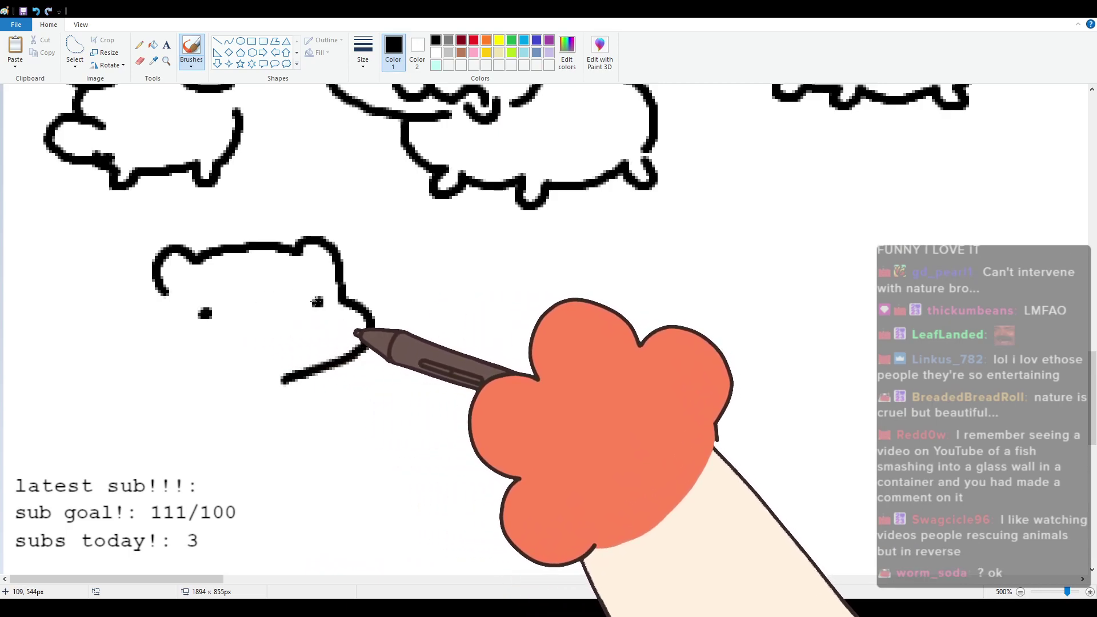
Step: Add a wide curled mouth and a left cheek to the first head, and draw its body with small feet
left_click_drag(253, 341, 293, 337)
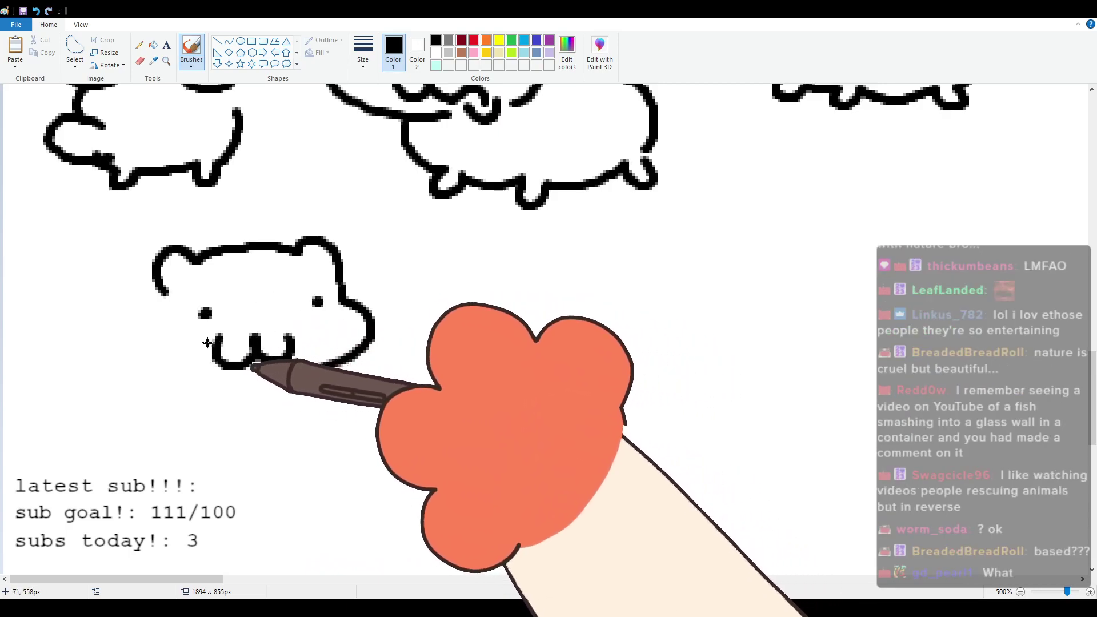
mouse_move(162, 292)
left_mouse_down()
mouse_move(144, 328)
mouse_move(171, 363)
left_mouse_up()
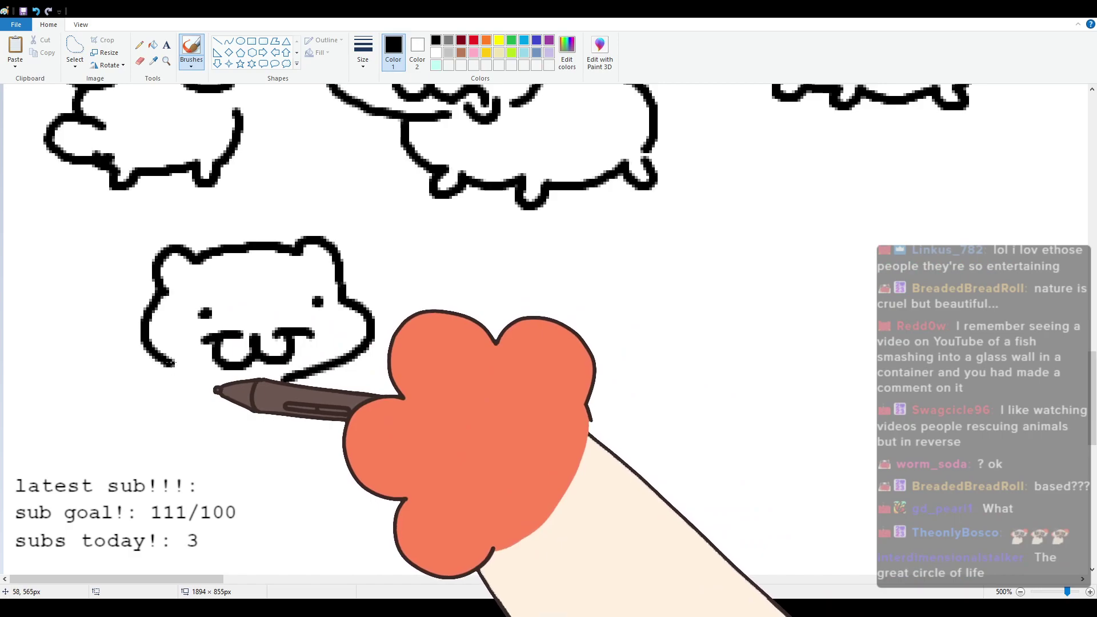
mouse_move(148, 286)
left_mouse_down()
mouse_move(115, 286)
mouse_move(92, 303)
mouse_move(87, 264)
mouse_move(51, 299)
mouse_move(76, 326)
mouse_move(85, 395)
mouse_move(62, 348)
mouse_move(77, 403)
mouse_move(70, 425)
mouse_move(95, 417)
mouse_move(186, 434)
mouse_move(233, 425)
mouse_move(240, 436)
mouse_move(251, 421)
mouse_move(277, 431)
mouse_move(287, 378)
left_mouse_up()
Step: Draw the second creature's head outline in the new row with swept-back ears, a left cheek and a small left eye
left_click_drag(203, 578, 246, 571)
mouse_move(253, 282)
left_mouse_down()
mouse_move(293, 249)
mouse_move(296, 273)
mouse_move(424, 265)
mouse_move(405, 306)
mouse_move(237, 322)
mouse_move(240, 347)
mouse_move(293, 397)
mouse_move(316, 401)
left_mouse_up()
left_click(262, 343)
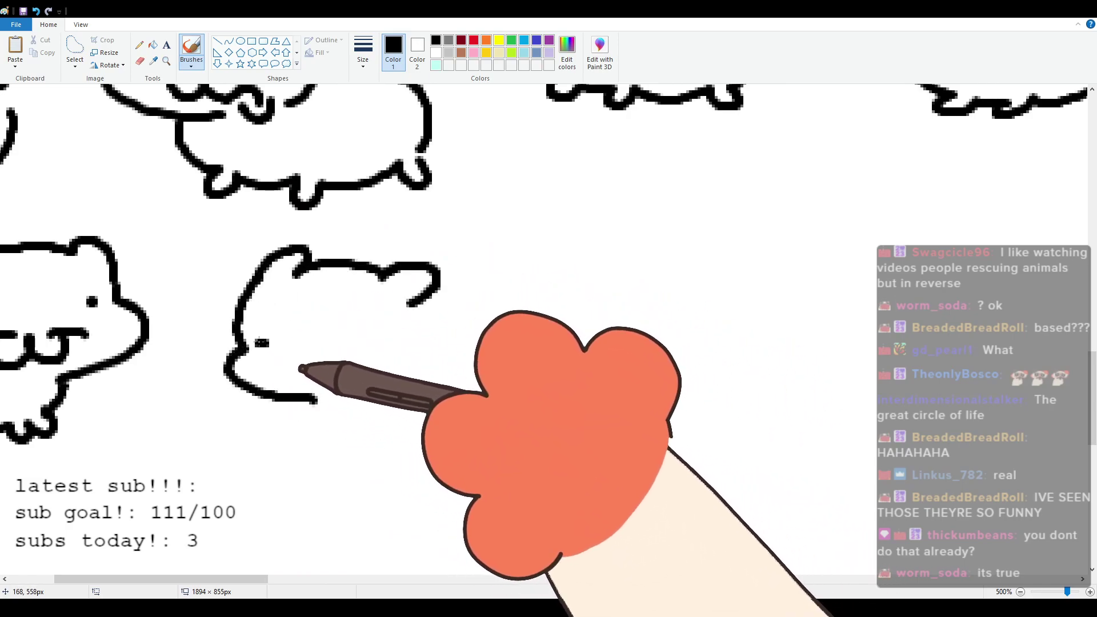
Step: Add a wide curled mouth and right eye to the second creature, and draw its plump round body with feet and tail
mouse_move(289, 363)
left_mouse_down()
mouse_move(296, 384)
mouse_move(329, 368)
mouse_move(361, 386)
mouse_move(370, 358)
mouse_move(289, 366)
mouse_move(342, 448)
mouse_move(419, 449)
mouse_move(466, 434)
left_mouse_up()
mouse_move(366, 271)
left_mouse_down()
mouse_move(473, 256)
mouse_move(510, 280)
mouse_move(553, 272)
mouse_move(521, 315)
mouse_move(520, 402)
left_mouse_up()
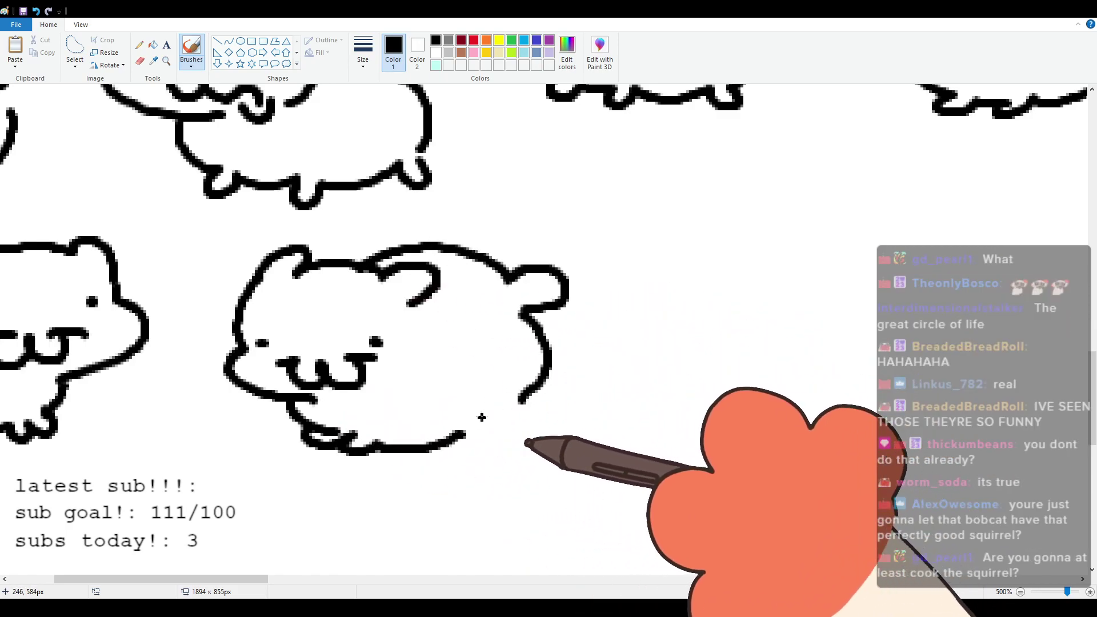
left_click_drag(461, 434, 518, 408)
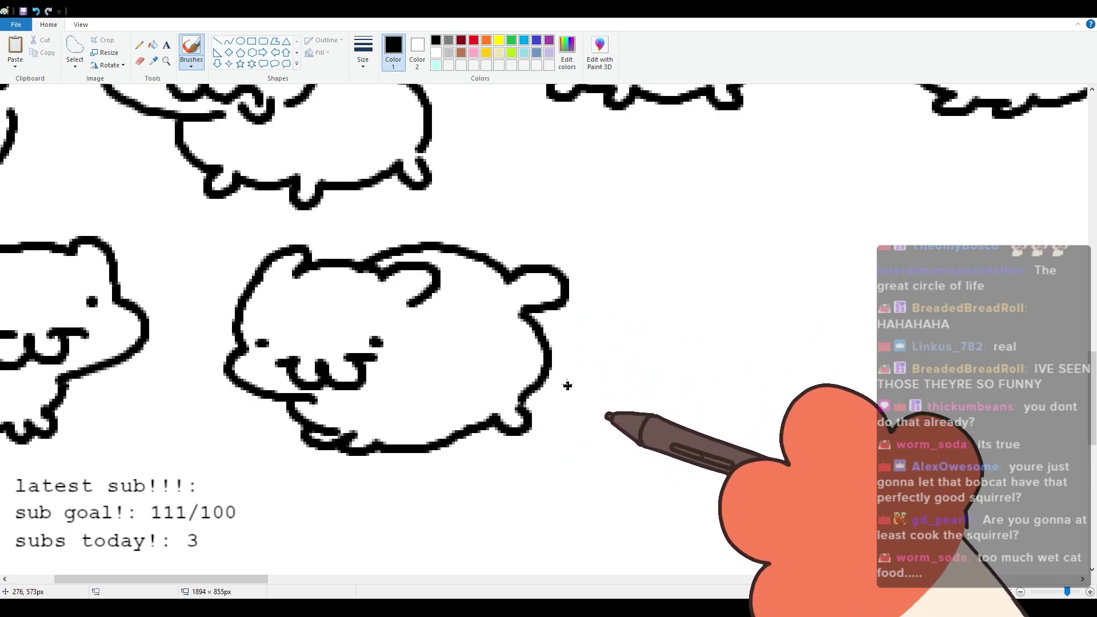
scroll(566, 385, "up", 2)
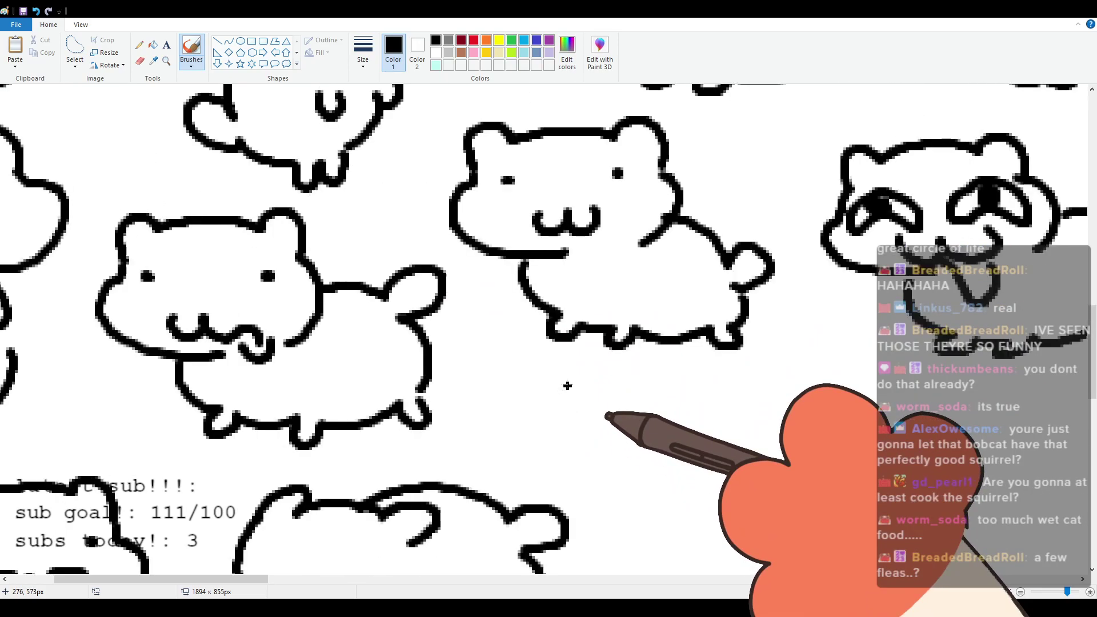
scroll(135, 286, "down", 3)
scroll(139, 285, "up", 3)
scroll(139, 285, "up", 10)
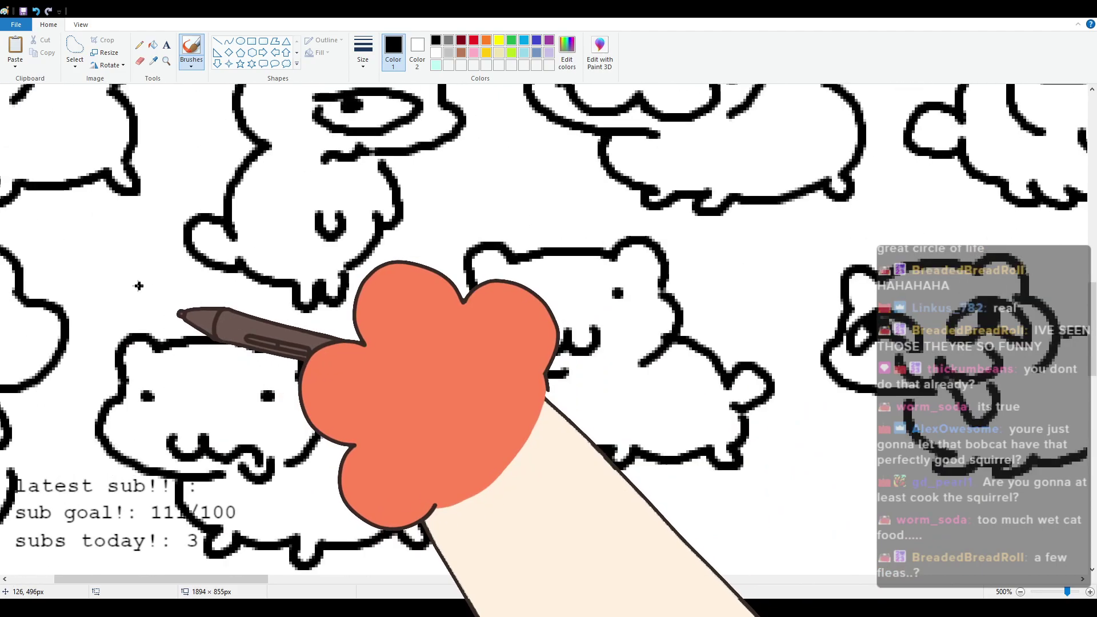
scroll(336, 343, "down", 12)
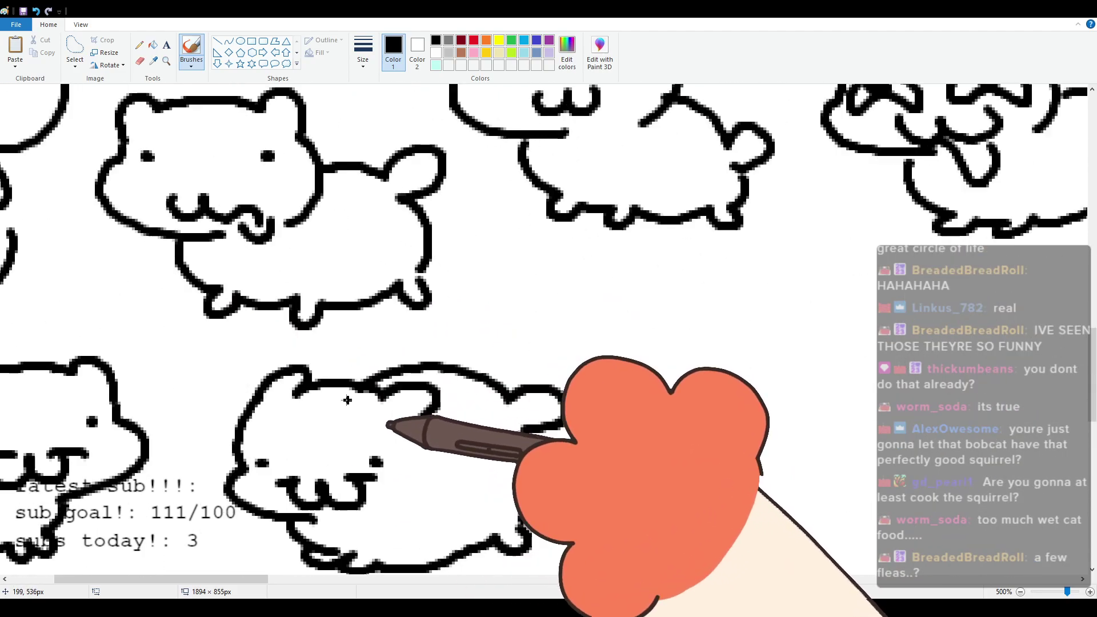
Step: Draw the third creature's domed head with drooping ears, short closed-eye strokes, a large rounded muzzle and curved cheeks
left_click_drag(240, 584, 251, 584)
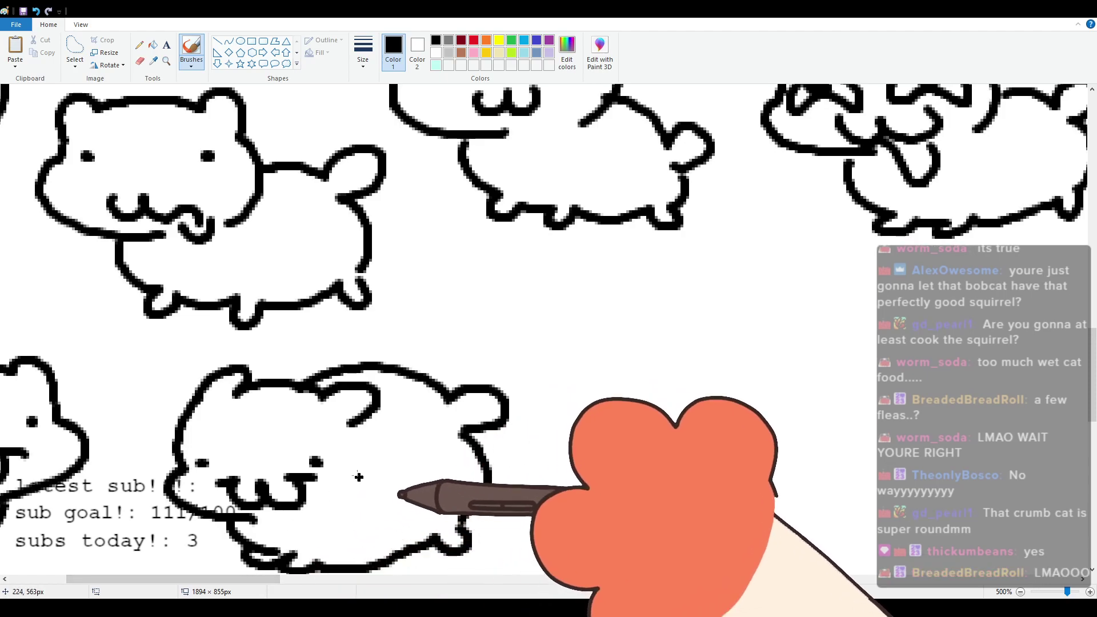
left_click_drag(245, 579, 307, 579)
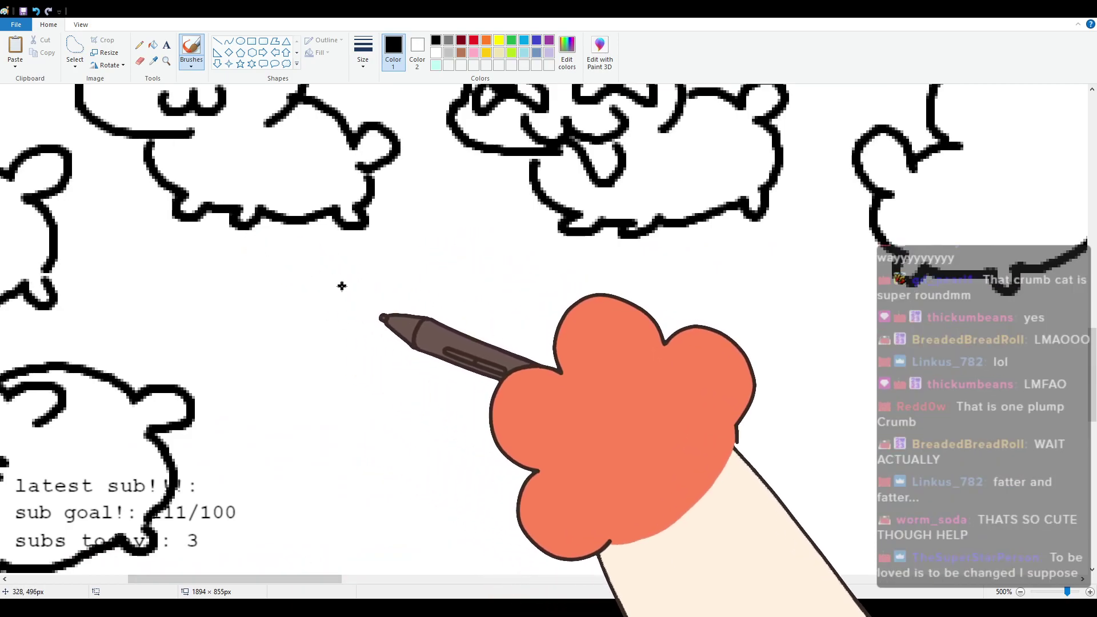
mouse_move(327, 343)
left_mouse_down()
mouse_move(308, 306)
mouse_move(354, 308)
mouse_move(294, 304)
mouse_move(318, 334)
mouse_move(416, 262)
mouse_move(525, 300)
mouse_move(495, 316)
mouse_move(528, 366)
mouse_move(355, 328)
left_mouse_up()
key("ctrl+z")
mouse_move(471, 317)
left_mouse_down()
mouse_move(453, 311)
mouse_move(488, 328)
left_mouse_up()
mouse_move(356, 364)
left_mouse_down()
mouse_move(398, 407)
mouse_move(416, 362)
mouse_move(436, 389)
mouse_move(467, 350)
left_mouse_up()
left_click_drag(318, 338, 352, 410)
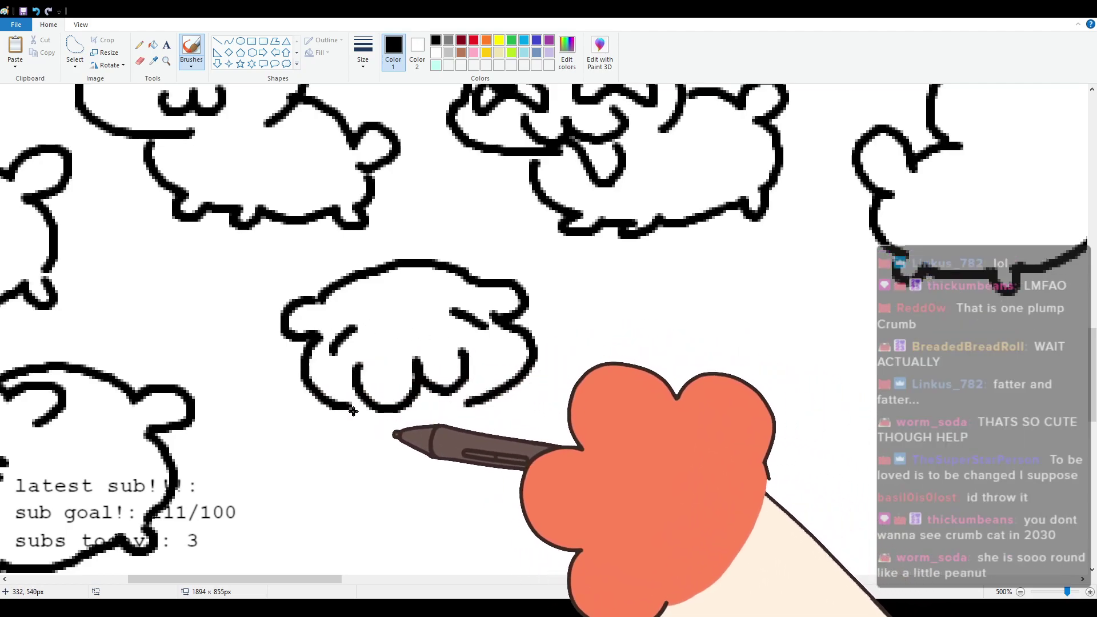
Step: Add a round tail and a plump body with a cluster of small feet to the droopy-eared creature
left_click_drag(302, 372, 293, 441)
mouse_move(276, 391)
left_mouse_down()
mouse_move(253, 445)
mouse_move(348, 495)
mouse_move(385, 490)
mouse_move(412, 515)
mouse_move(409, 497)
mouse_move(436, 511)
left_mouse_up()
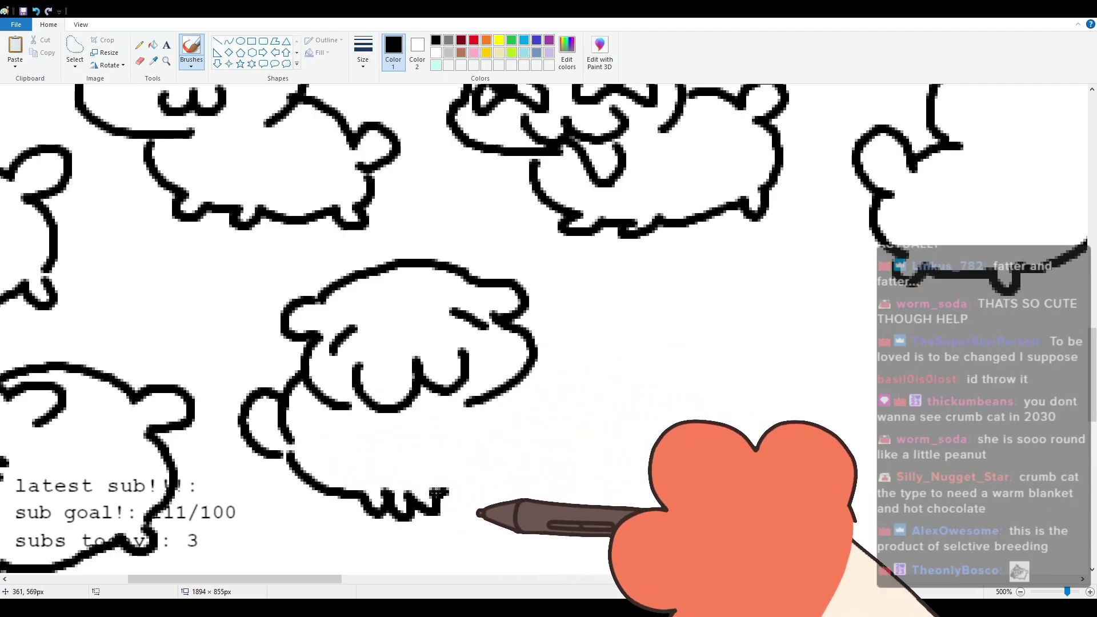
mouse_move(480, 405)
left_mouse_down()
mouse_move(490, 457)
mouse_move(441, 501)
left_mouse_up()
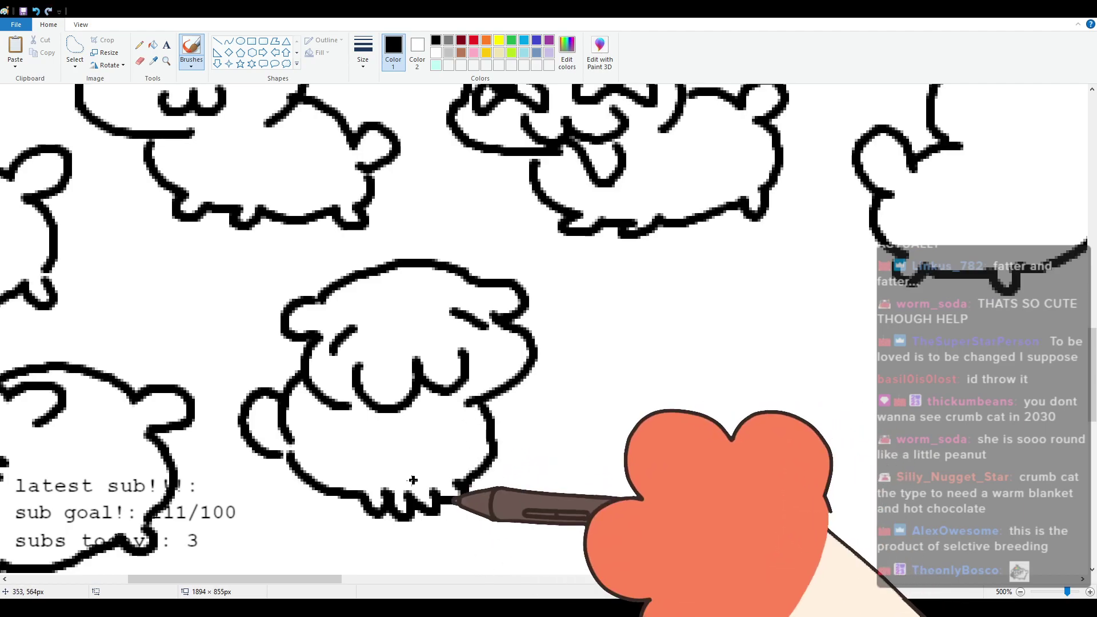
Step: Draw the top outline of the fourth creature's head with two round ears
left_click_drag(294, 581, 362, 577)
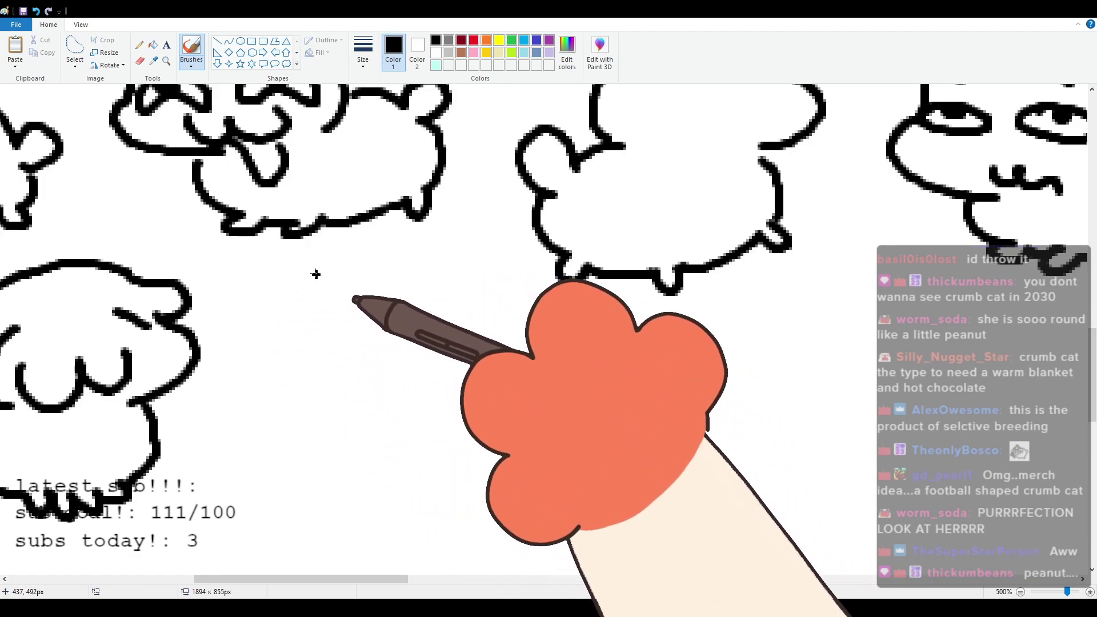
mouse_move(279, 346)
left_mouse_down()
mouse_move(273, 315)
mouse_move(406, 306)
left_mouse_up()
key("ctrl+z")
mouse_move(284, 338)
left_mouse_down()
mouse_move(313, 300)
mouse_move(417, 303)
mouse_move(448, 286)
mouse_move(473, 329)
left_mouse_up()
mouse_move(284, 338)
left_mouse_down()
mouse_move(261, 384)
mouse_move(372, 434)
left_mouse_up()
key("ctrl+z")
Step: Draw oval glasses around dot eyes on the fourth head, plus a small wavy mouth, cheeks and short eyebrows
mouse_move(285, 347)
left_mouse_down()
mouse_move(301, 414)
mouse_move(396, 415)
mouse_move(301, 337)
mouse_move(376, 361)
mouse_move(291, 341)
left_mouse_up()
left_click(321, 351)
mouse_move(413, 338)
left_mouse_down()
mouse_move(463, 363)
mouse_move(410, 337)
left_mouse_up()
left_click(436, 350)
left_click_drag(388, 395, 471, 415)
left_click_drag(350, 326, 310, 323)
left_click_drag(392, 326, 481, 332)
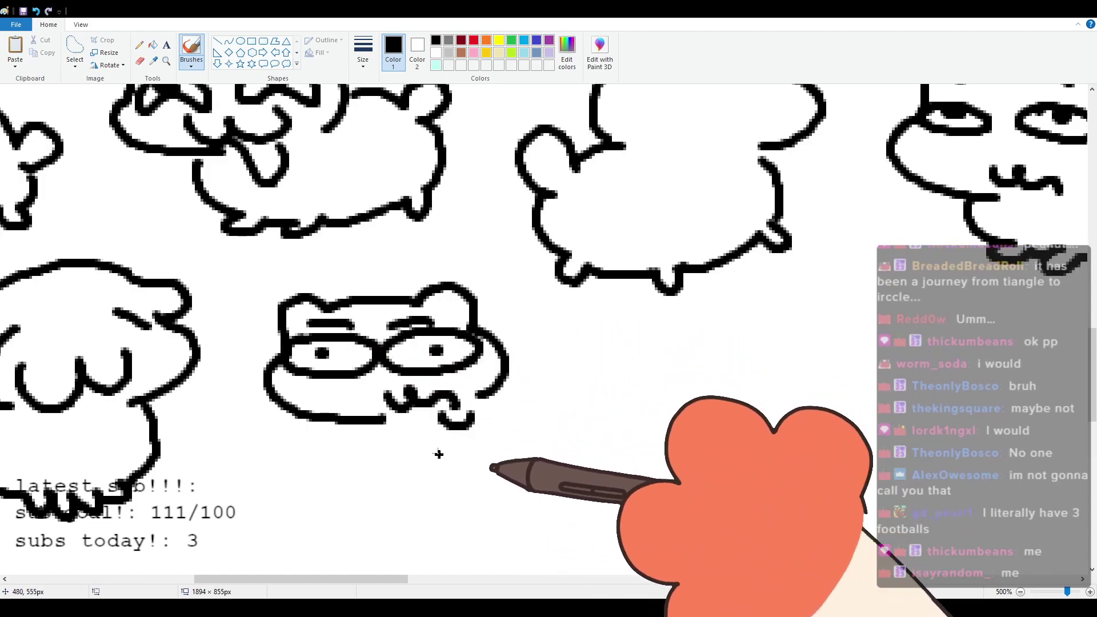
Step: Draw the bespectacled creature's body with short legs, a rounded back and a curled tail
left_click_drag(388, 474, 501, 489)
mouse_move(505, 370)
left_mouse_down()
mouse_move(563, 376)
mouse_move(611, 364)
mouse_move(577, 389)
mouse_move(589, 450)
left_mouse_up()
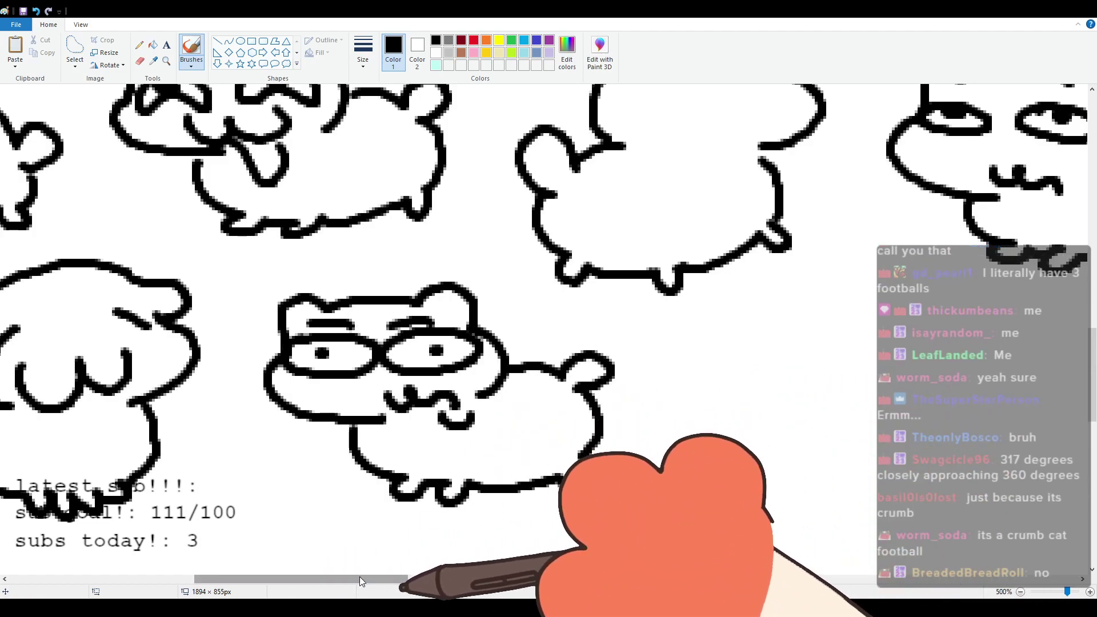
Step: Draw a round-eared head with dot eyes in the empty space beside the bespectacled creature
left_click_drag(284, 578, 338, 575)
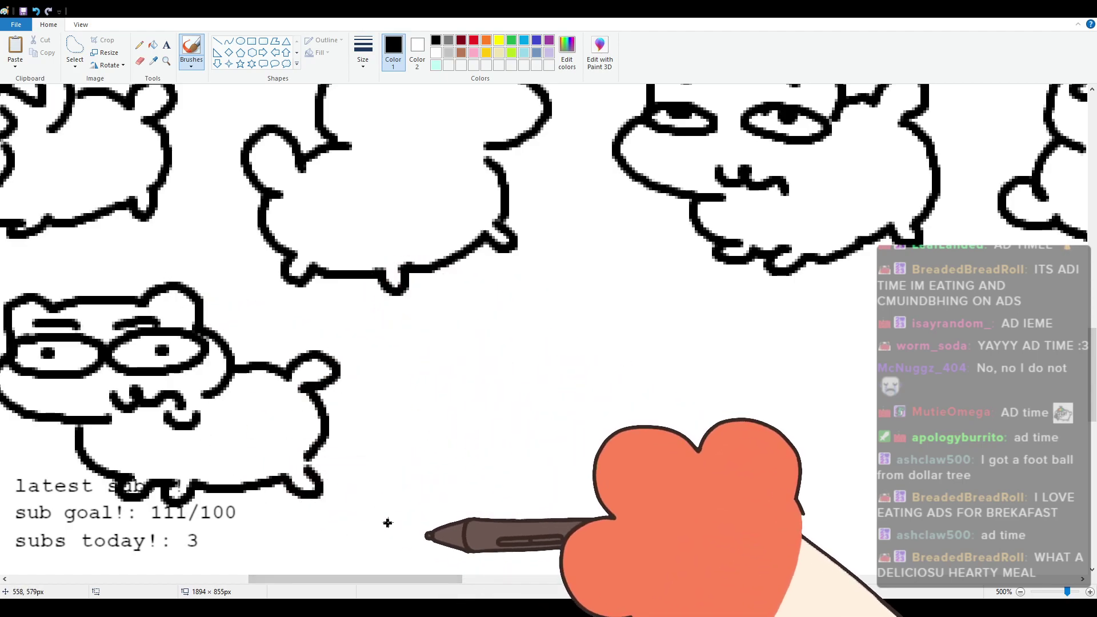
left_click_drag(380, 579, 422, 582)
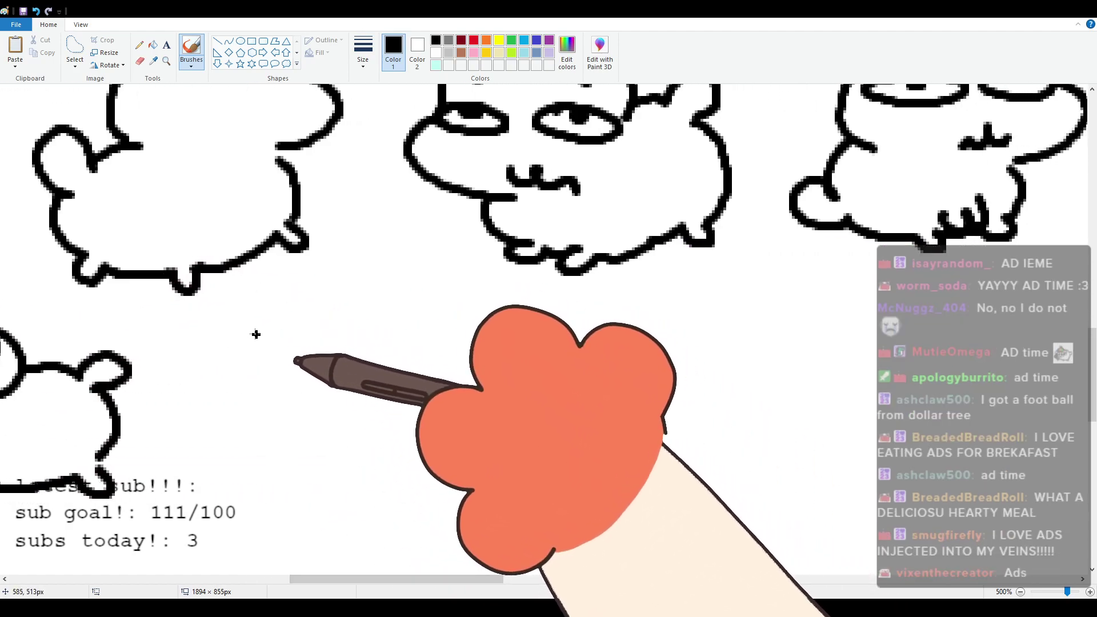
mouse_move(242, 329)
left_mouse_down()
mouse_move(245, 347)
mouse_move(288, 327)
mouse_move(380, 323)
mouse_move(420, 308)
mouse_move(428, 353)
left_mouse_up()
mouse_move(246, 355)
left_mouse_down()
mouse_move(220, 388)
mouse_move(323, 445)
left_mouse_up()
left_click(267, 367)
left_click(388, 364)
Step: Give the fifth creature a wavy mouth and right cheek, plus a plump body with short feet and a round tail
mouse_move(293, 409)
left_mouse_down()
mouse_move(315, 434)
mouse_move(363, 424)
mouse_move(391, 436)
left_mouse_up()
mouse_move(427, 354)
left_mouse_down()
mouse_move(442, 396)
mouse_move(417, 426)
left_mouse_up()
mouse_move(291, 450)
left_mouse_down()
mouse_move(294, 475)
mouse_move(366, 506)
mouse_move(519, 485)
left_mouse_up()
mouse_move(434, 344)
left_mouse_down()
mouse_move(496, 352)
mouse_move(557, 412)
mouse_move(537, 474)
mouse_move(520, 486)
left_mouse_up()
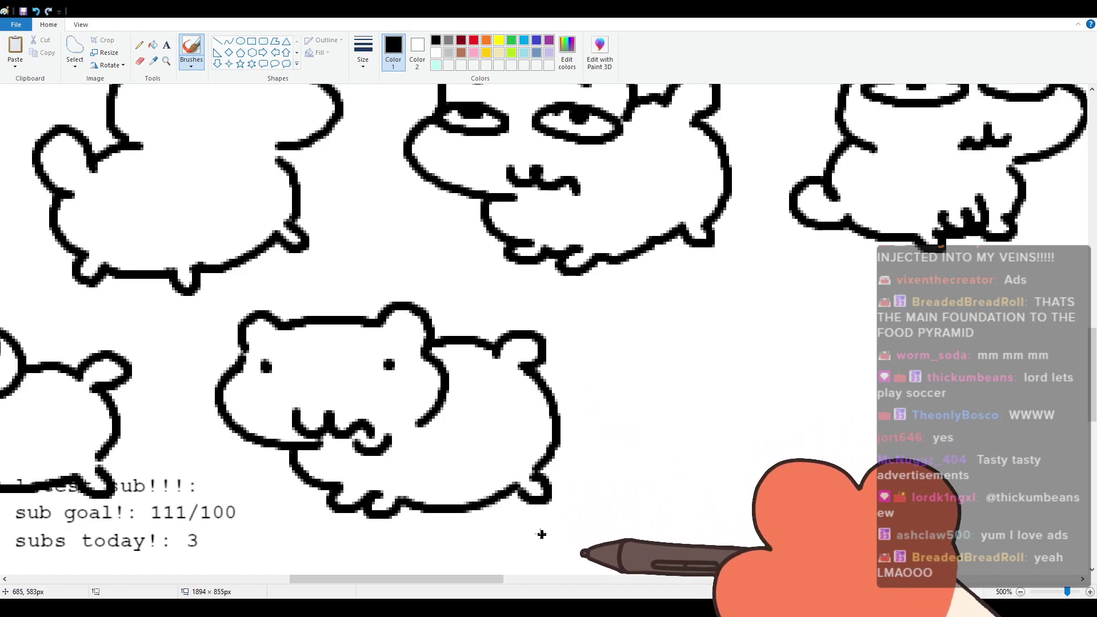
Step: Draw the next creature's round-eared head with its right cheek bulging outward, dot eyes and a small wavy mouth near the chin
left_click_drag(368, 579, 435, 575)
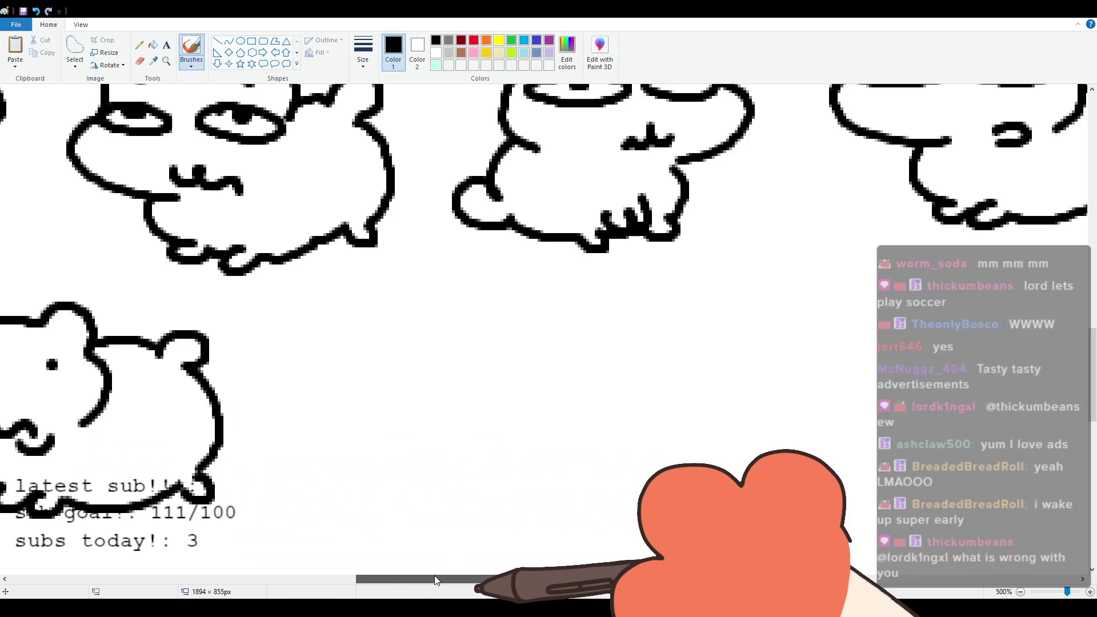
mouse_move(434, 574)
left_mouse_down()
mouse_move(405, 574)
mouse_move(451, 560)
left_mouse_up()
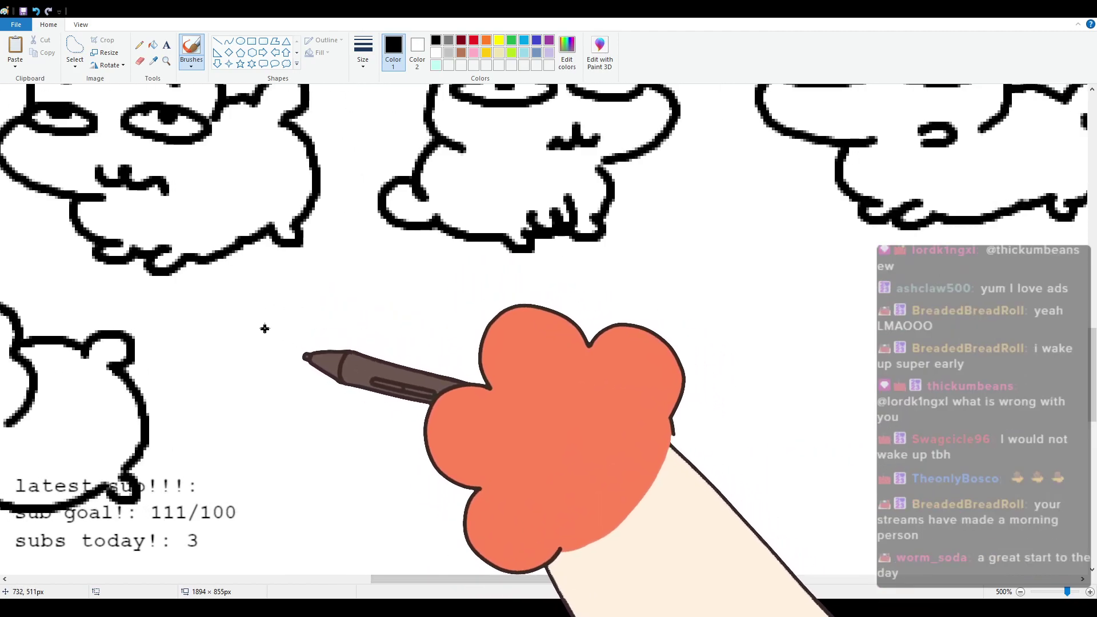
key("ctrl+z")
mouse_move(274, 339)
left_mouse_down()
mouse_move(289, 302)
mouse_move(309, 310)
mouse_move(444, 290)
mouse_move(459, 320)
mouse_move(441, 423)
left_mouse_up()
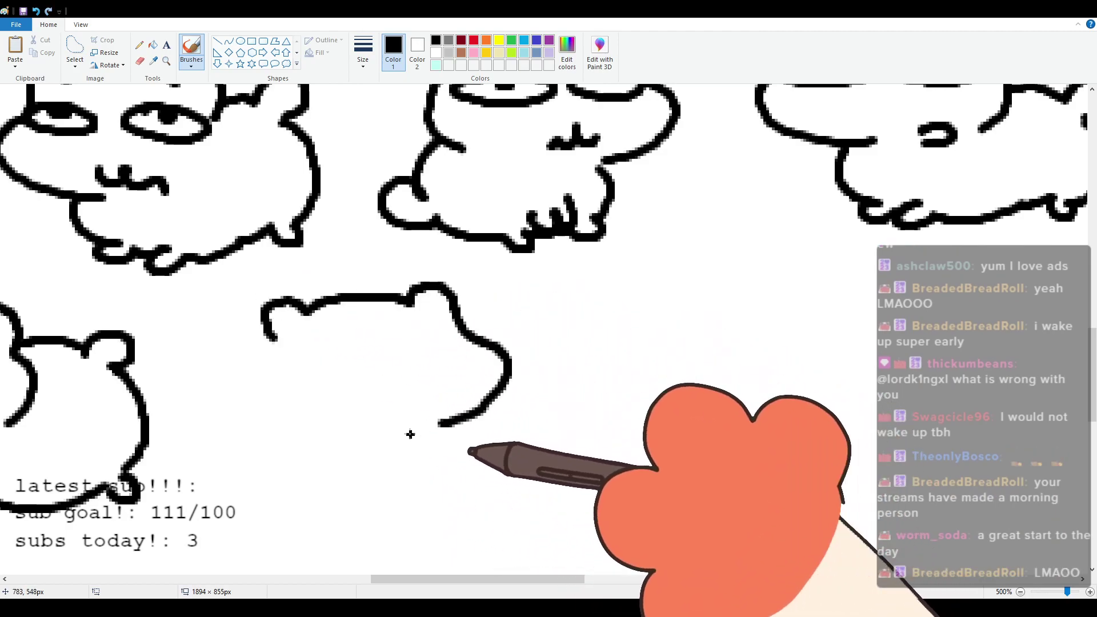
key("ctrl+z")
mouse_move(456, 318)
left_mouse_down()
mouse_move(498, 380)
mouse_move(423, 428)
left_mouse_up()
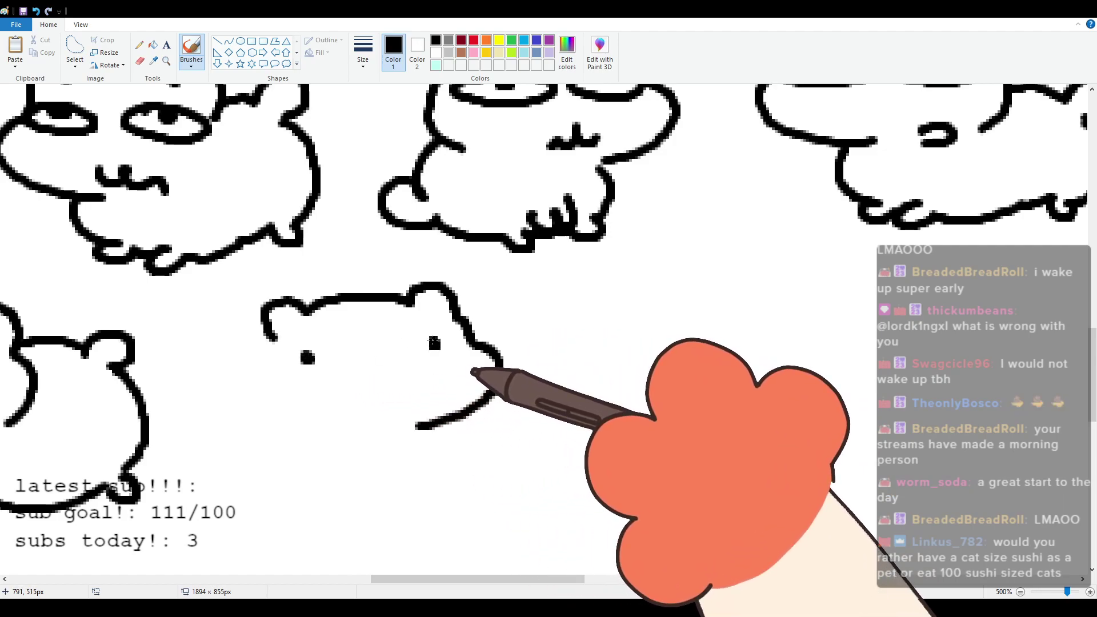
left_click(435, 342)
mouse_move(411, 396)
left_mouse_down()
mouse_move(378, 401)
mouse_move(348, 428)
left_mouse_up()
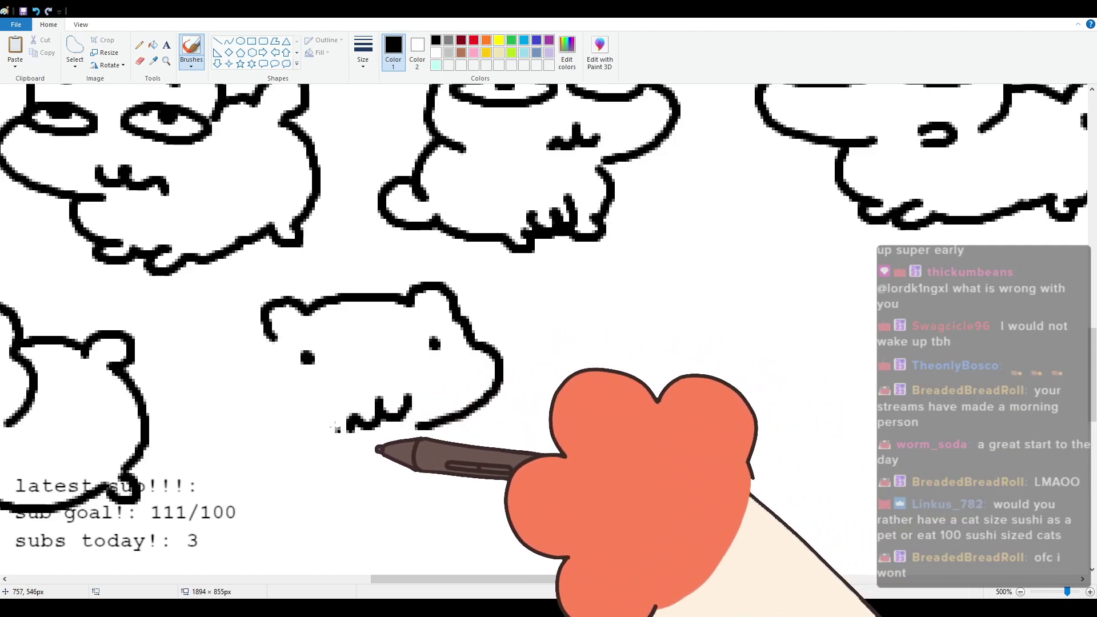
Step: Complete the sixth creature with a left cheek and a sitting body with small feet and a round tail
mouse_move(271, 341)
left_mouse_down()
mouse_move(258, 369)
mouse_move(308, 432)
mouse_move(267, 431)
mouse_move(262, 488)
left_mouse_up()
key("ctrl+z")
mouse_move(264, 407)
left_mouse_down()
mouse_move(255, 484)
mouse_move(206, 479)
mouse_move(295, 520)
mouse_move(297, 504)
mouse_move(369, 531)
mouse_move(414, 512)
left_mouse_up()
mouse_move(443, 424)
left_mouse_down()
mouse_move(453, 446)
mouse_move(422, 498)
mouse_move(452, 433)
mouse_move(430, 504)
left_mouse_up()
key("ctrl+z")
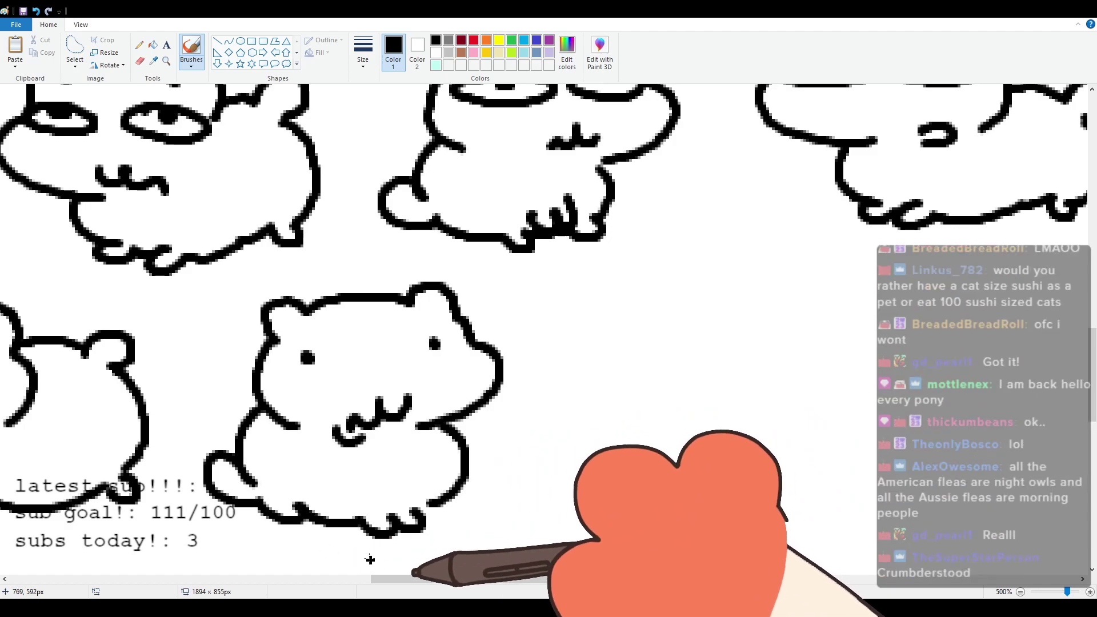
Step: Draw the seventh creature's head outline with two round ears and a full left cheek
left_click_drag(406, 581, 460, 581)
mouse_move(324, 330)
left_mouse_down()
mouse_move(347, 288)
mouse_move(416, 280)
left_mouse_up()
key("ctrl+z")
mouse_move(311, 317)
left_mouse_down()
mouse_move(326, 282)
mouse_move(347, 290)
mouse_move(489, 278)
mouse_move(498, 318)
left_mouse_up()
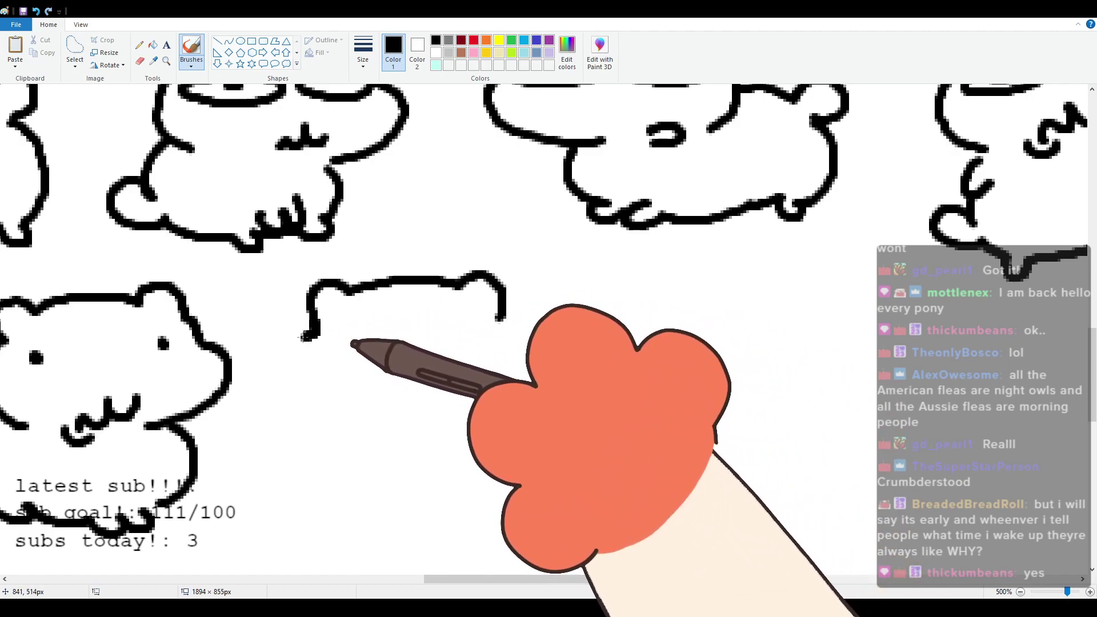
left_click_drag(312, 313, 379, 409)
key("ctrl+z")
mouse_move(314, 324)
left_mouse_down()
mouse_move(294, 370)
mouse_move(375, 417)
left_mouse_up()
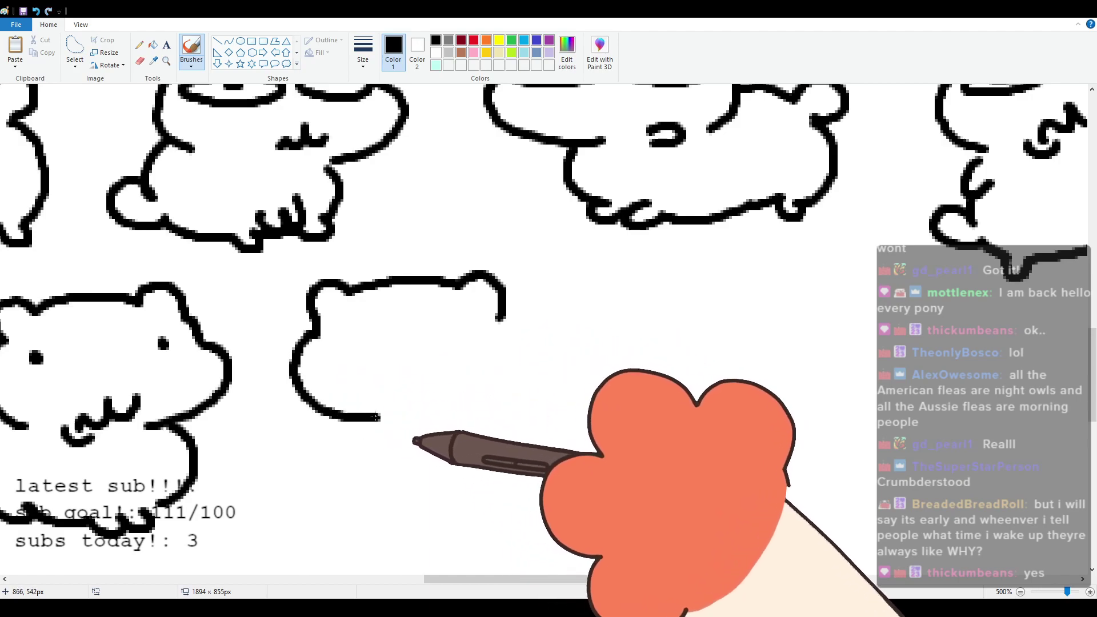
Step: Add a wide W-shaped mouth, dot eyes and a curved right cheek to the seventh head
mouse_move(360, 378)
left_mouse_down()
mouse_move(408, 396)
mouse_move(472, 370)
left_mouse_up()
left_click(355, 336)
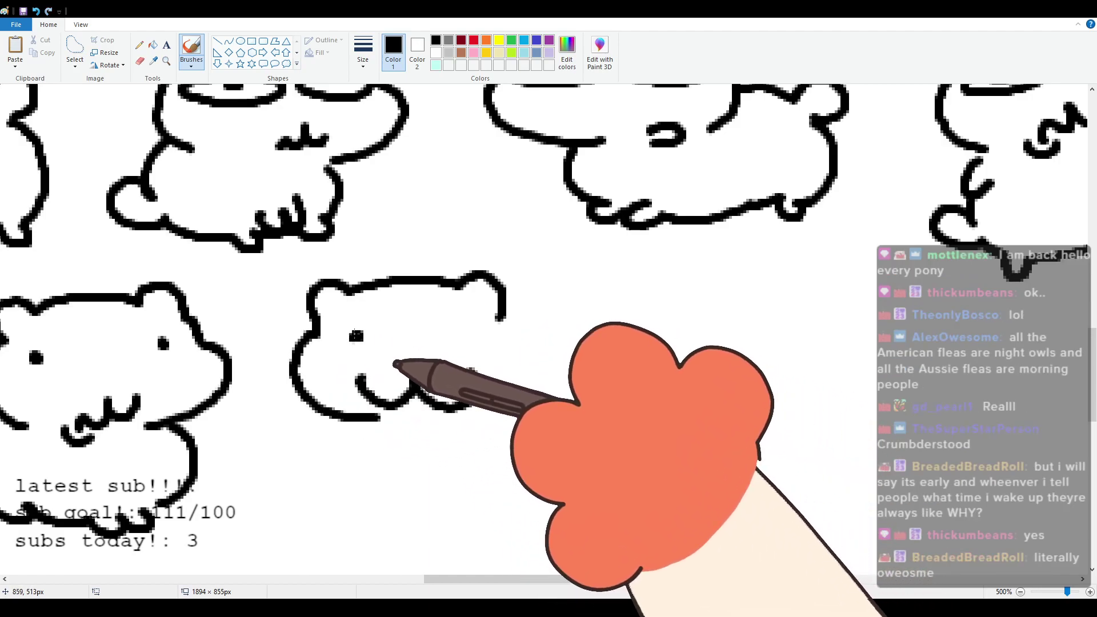
mouse_move(502, 316)
left_mouse_down()
mouse_move(520, 337)
mouse_move(498, 397)
left_mouse_up()
Step: Draw the seventh creature's long body with short legs and a raised round tail
mouse_move(360, 420)
left_mouse_down()
mouse_move(353, 437)
mouse_move(410, 483)
left_mouse_up()
key("ctrl+z")
mouse_move(353, 421)
left_mouse_down()
mouse_move(374, 466)
mouse_move(427, 485)
mouse_move(459, 477)
mouse_move(461, 498)
mouse_move(588, 475)
mouse_move(607, 489)
left_mouse_up()
mouse_move(521, 337)
left_mouse_down()
mouse_move(577, 349)
mouse_move(609, 314)
mouse_move(616, 359)
mouse_move(573, 350)
mouse_move(626, 366)
mouse_move(594, 377)
mouse_move(605, 461)
left_mouse_up()
key("ctrl+z")
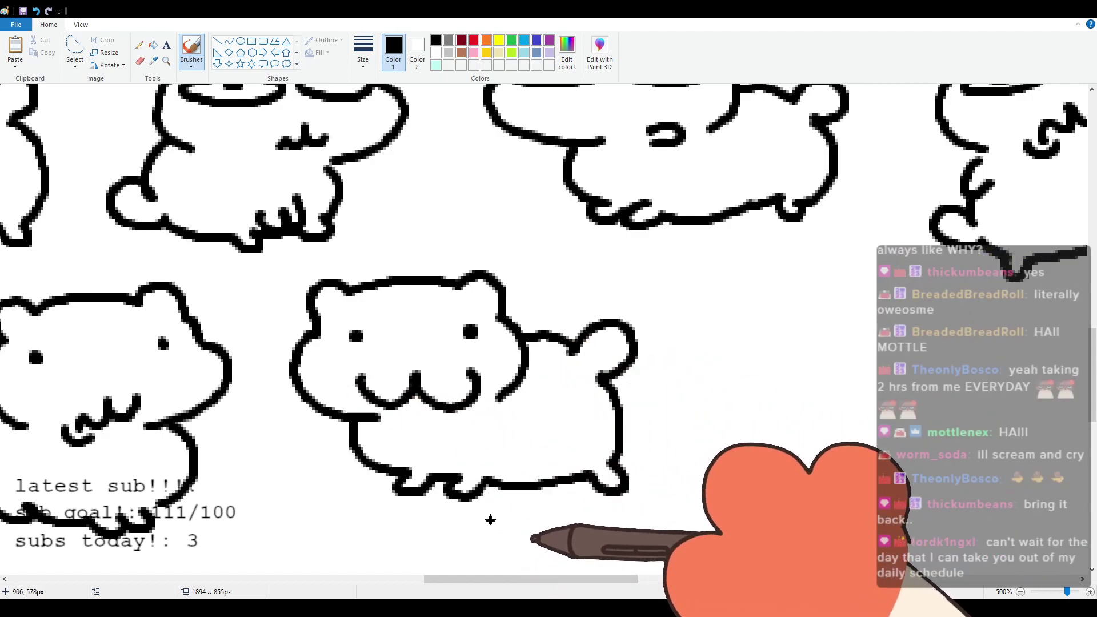
Step: Draw the eighth creature's round-eared head with two huge circular eyes containing small dot pupils
left_click_drag(565, 578, 660, 575)
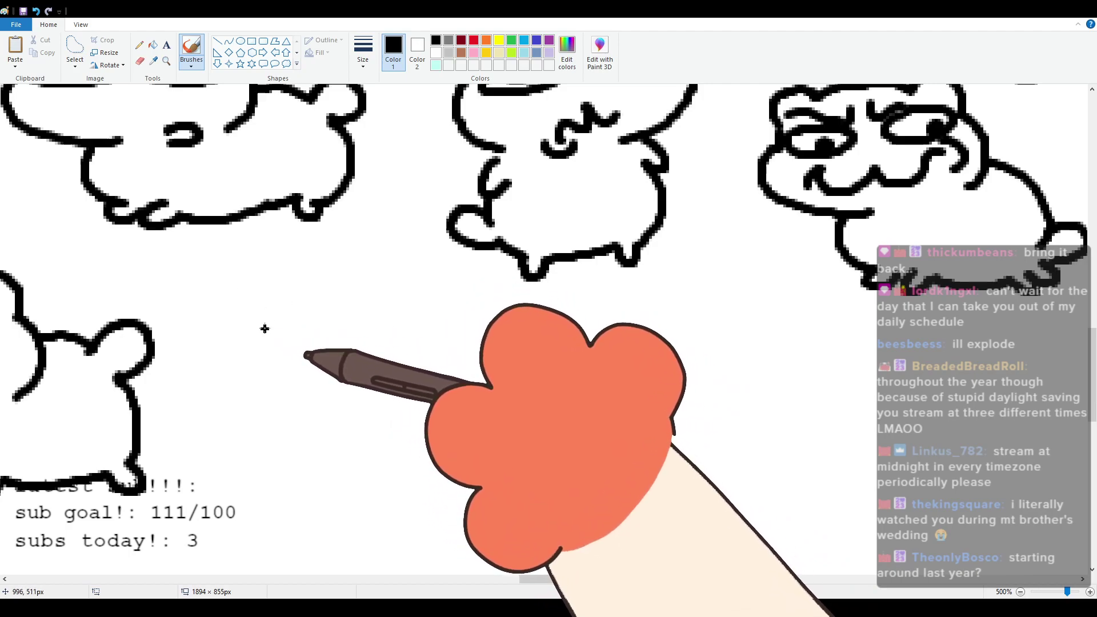
mouse_move(279, 340)
left_mouse_down()
mouse_move(283, 295)
mouse_move(313, 307)
mouse_move(342, 294)
mouse_move(403, 303)
mouse_move(439, 283)
mouse_move(482, 350)
mouse_move(459, 427)
mouse_move(466, 342)
mouse_move(494, 371)
mouse_move(384, 432)
mouse_move(304, 340)
left_mouse_up()
left_click(317, 372)
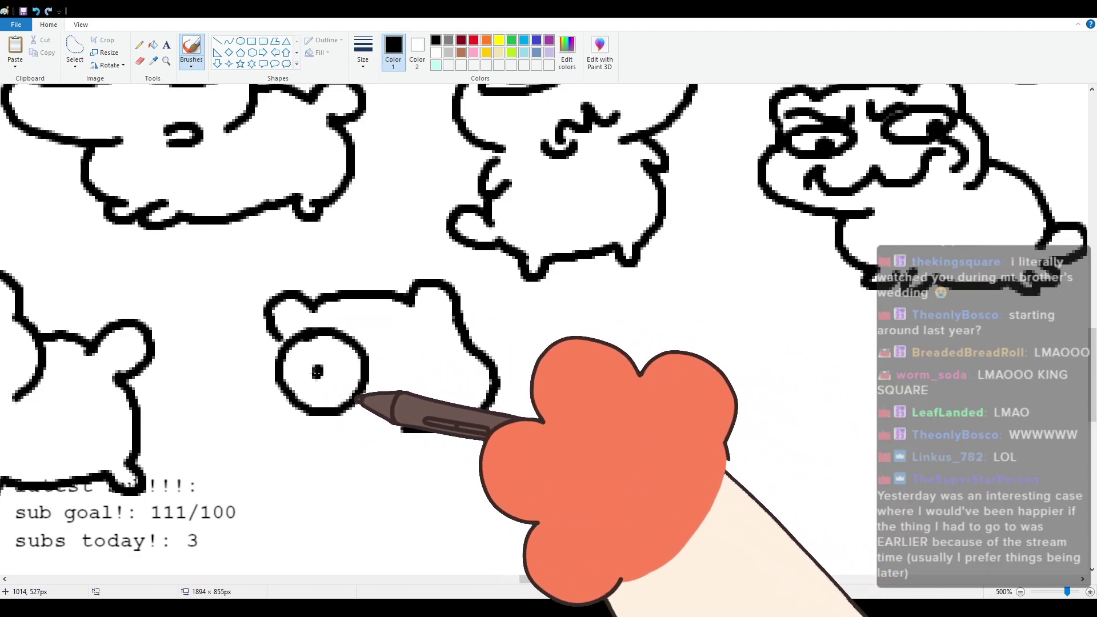
left_click_drag(427, 327, 426, 328)
left_click(437, 362)
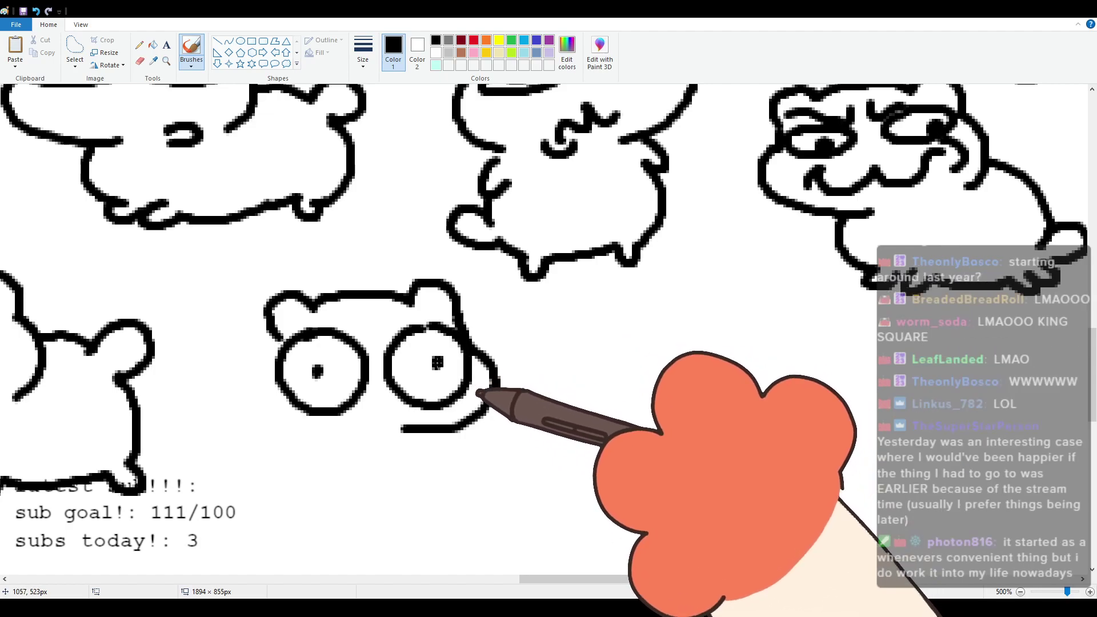
Step: Add a small crooked mouth below the big round eyes and a curved left cheek
left_click(381, 421)
left_click_drag(376, 412, 346, 438)
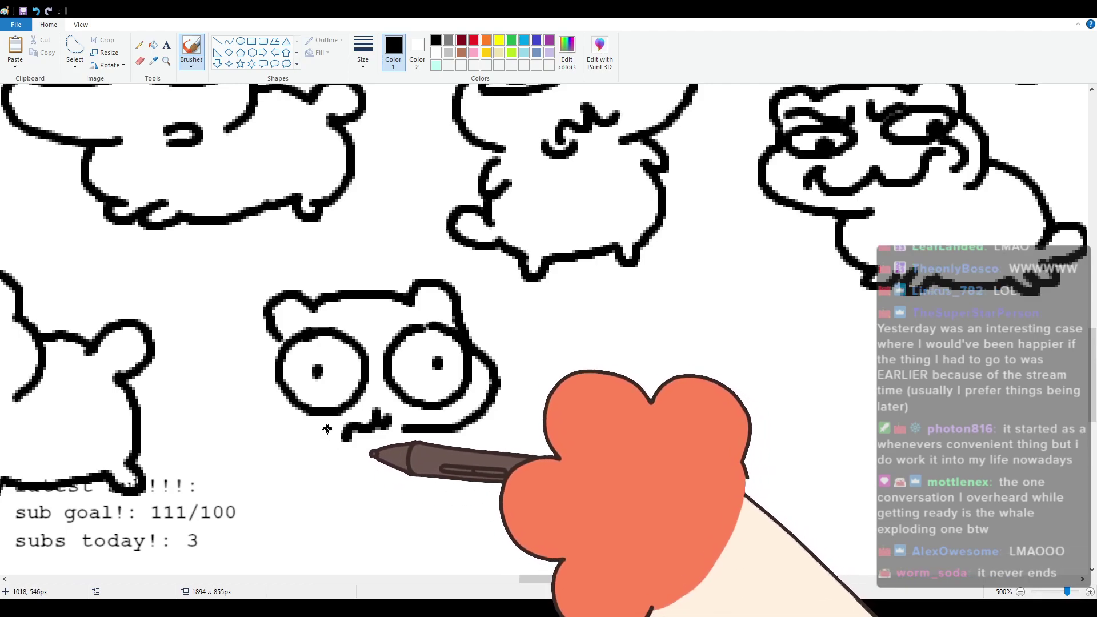
left_click_drag(328, 435, 357, 455)
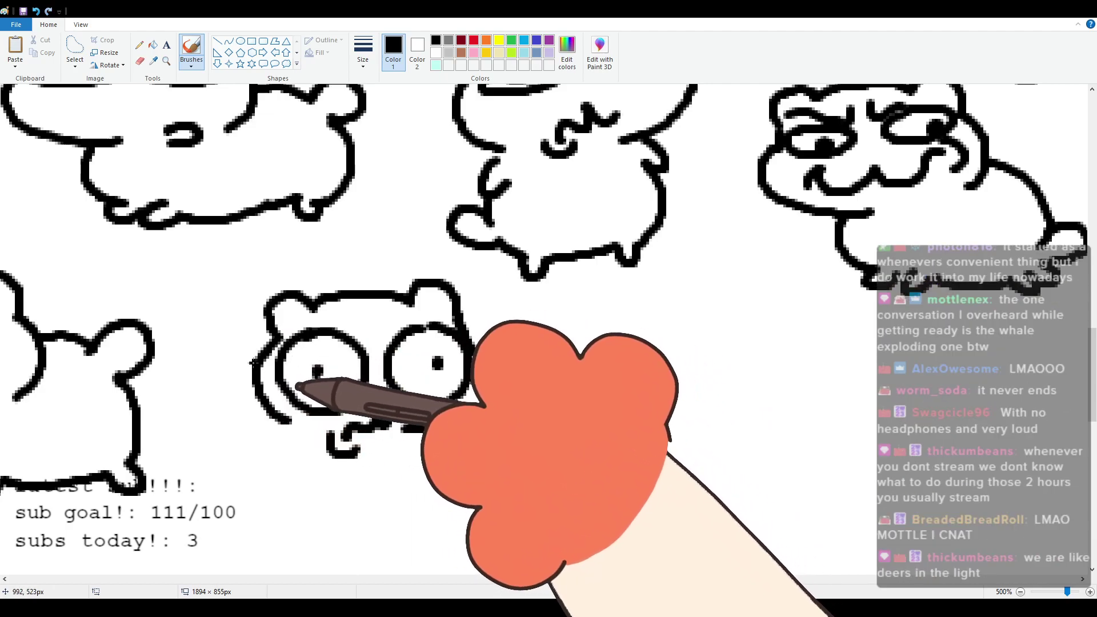
mouse_move(277, 343)
left_mouse_down()
mouse_move(259, 370)
mouse_move(294, 434)
left_mouse_up()
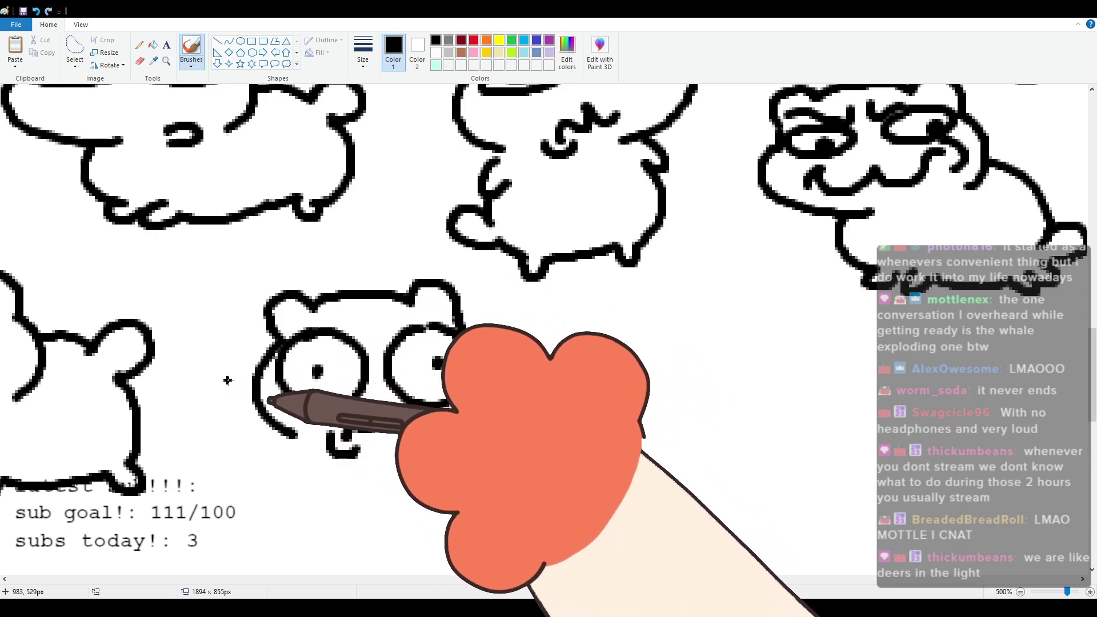
Step: Draw the big-eyed creature's sitting body with a rounded back, a round tail and small feet
mouse_move(252, 380)
left_mouse_down()
mouse_move(219, 419)
mouse_move(237, 453)
left_mouse_up()
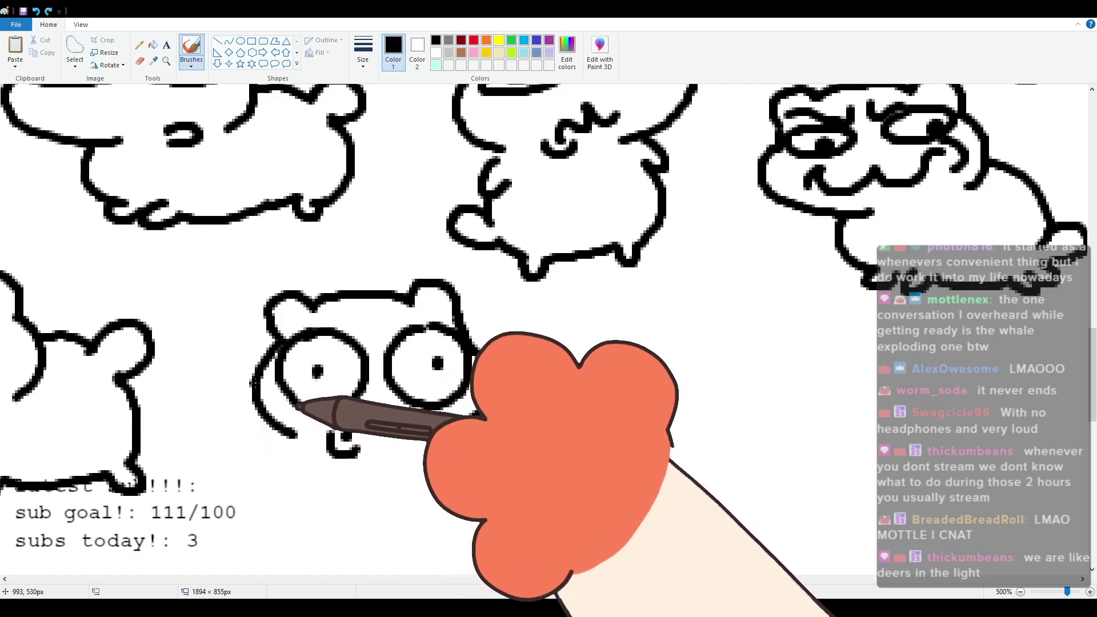
left_click_drag(255, 383, 235, 455)
key("ctrl+z")
mouse_move(253, 379)
left_mouse_down()
mouse_move(220, 417)
mouse_move(234, 464)
mouse_move(223, 445)
mouse_move(252, 486)
left_mouse_up()
key("ctrl+z")
key("ctrl+z")
mouse_move(217, 429)
left_mouse_down()
mouse_move(254, 485)
mouse_move(315, 515)
mouse_move(319, 497)
mouse_move(433, 490)
left_mouse_up()
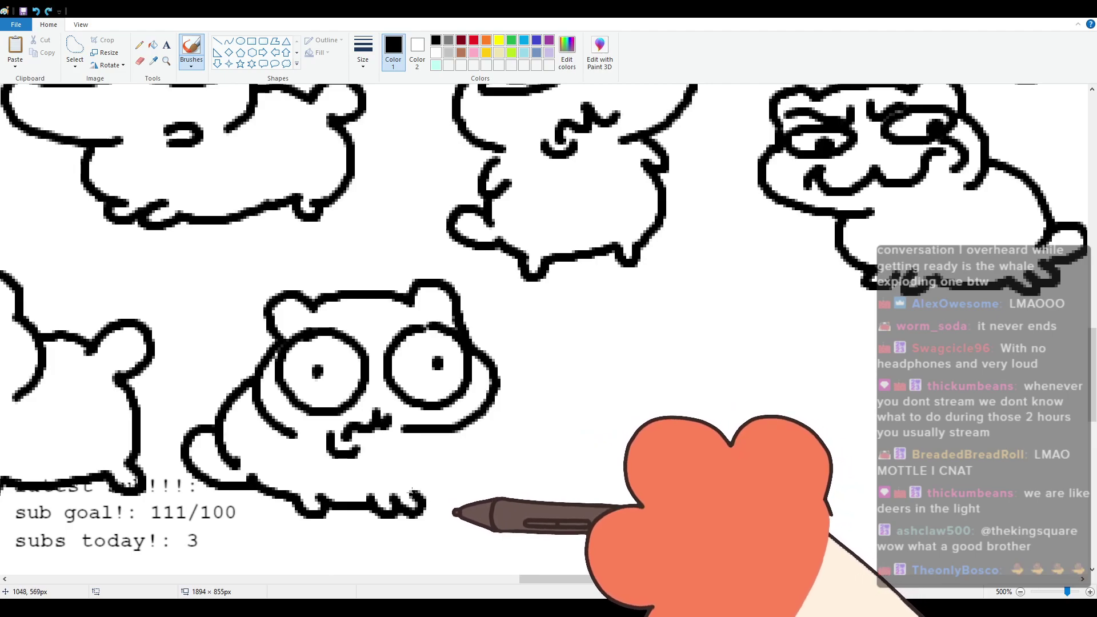
left_click_drag(438, 433, 413, 492)
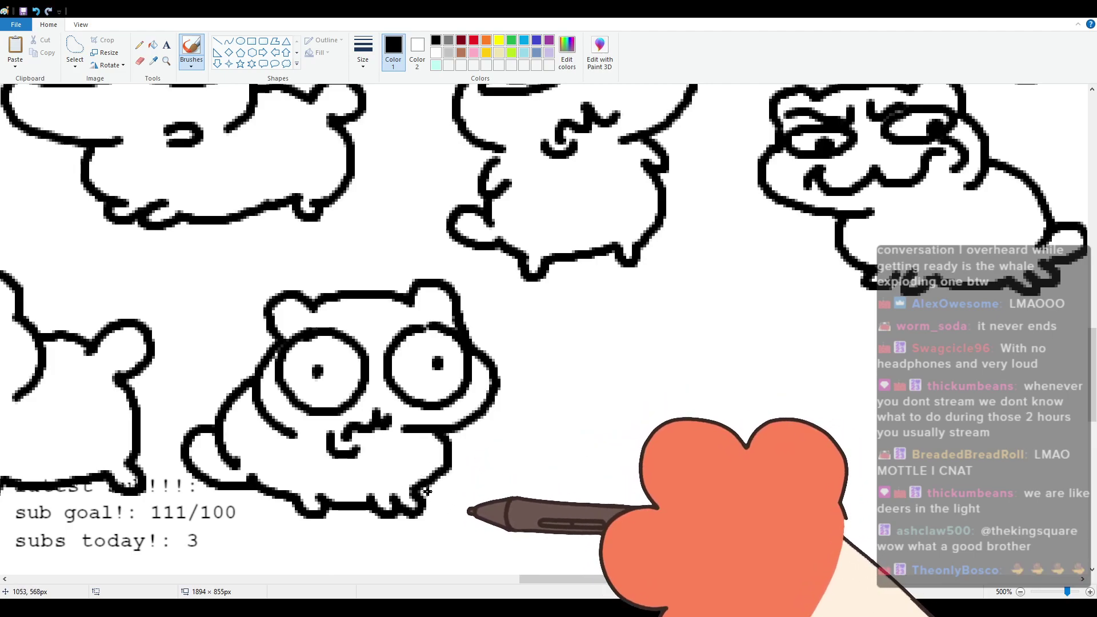
Step: Draw the ninth creature's round-eared head with dot eyes, short slanted eyebrows and a small wavy mouth
left_click_drag(588, 580, 635, 577)
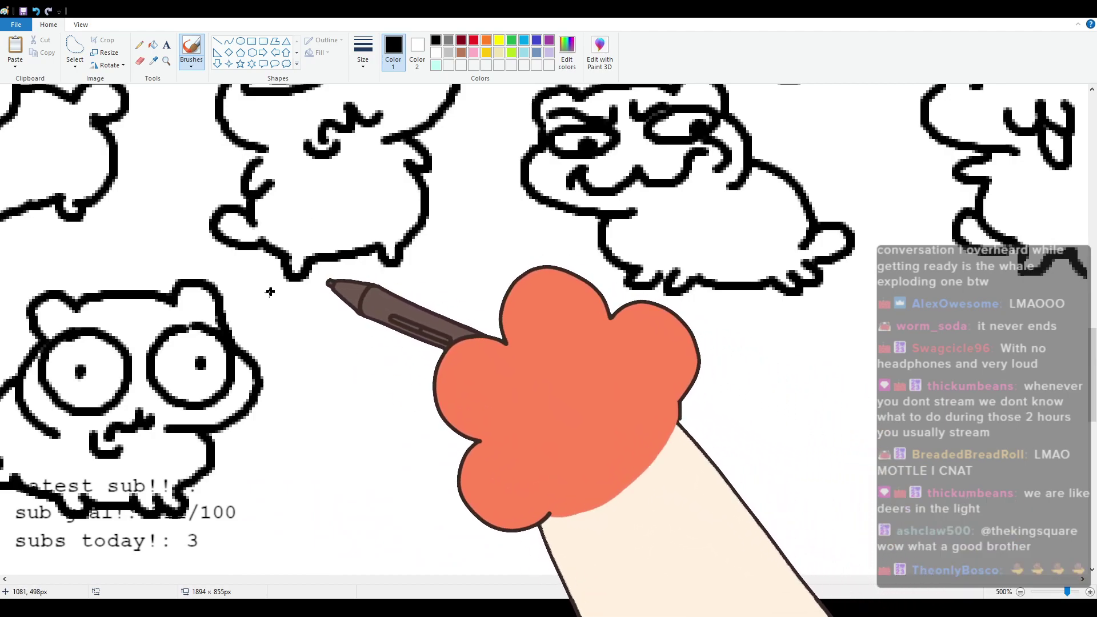
mouse_move(330, 368)
left_mouse_down()
mouse_move(341, 320)
mouse_move(360, 332)
mouse_move(410, 322)
mouse_move(485, 351)
left_mouse_up()
key("ctrl+z")
mouse_move(337, 359)
left_mouse_down()
mouse_move(338, 342)
mouse_move(378, 327)
mouse_move(462, 326)
left_mouse_up()
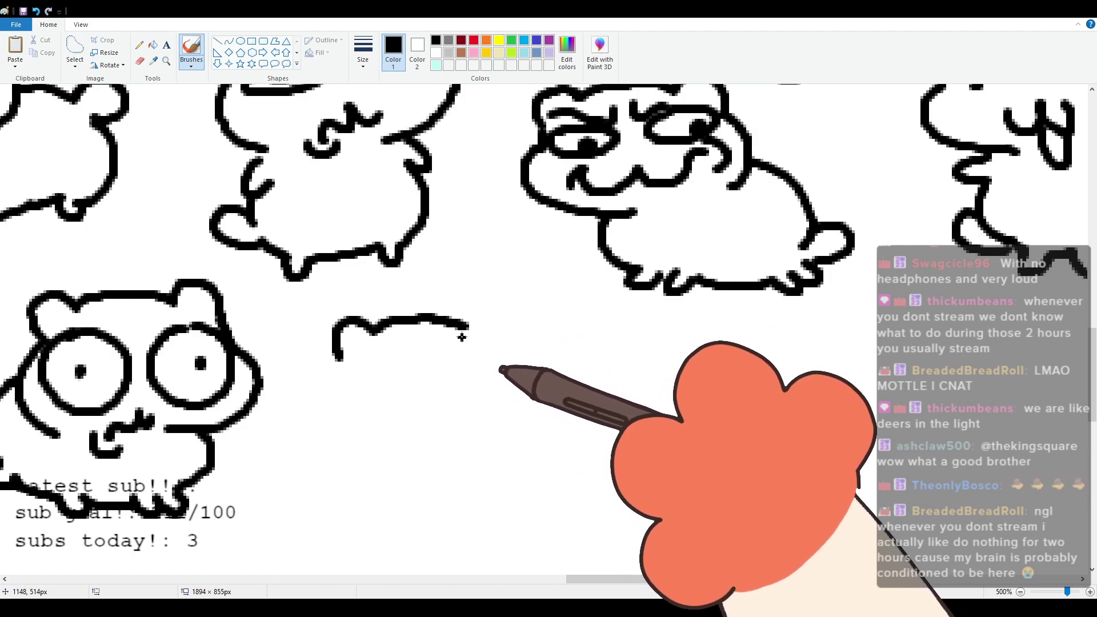
left_click_drag(470, 331, 519, 333)
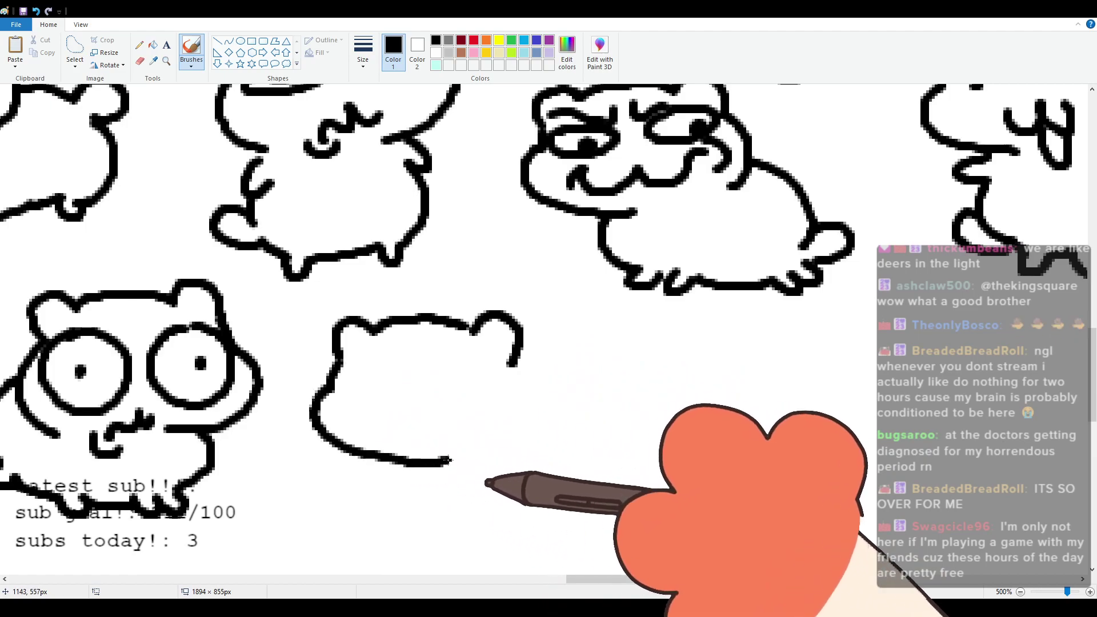
key("ctrl+z")
left_click_drag(310, 417, 457, 450)
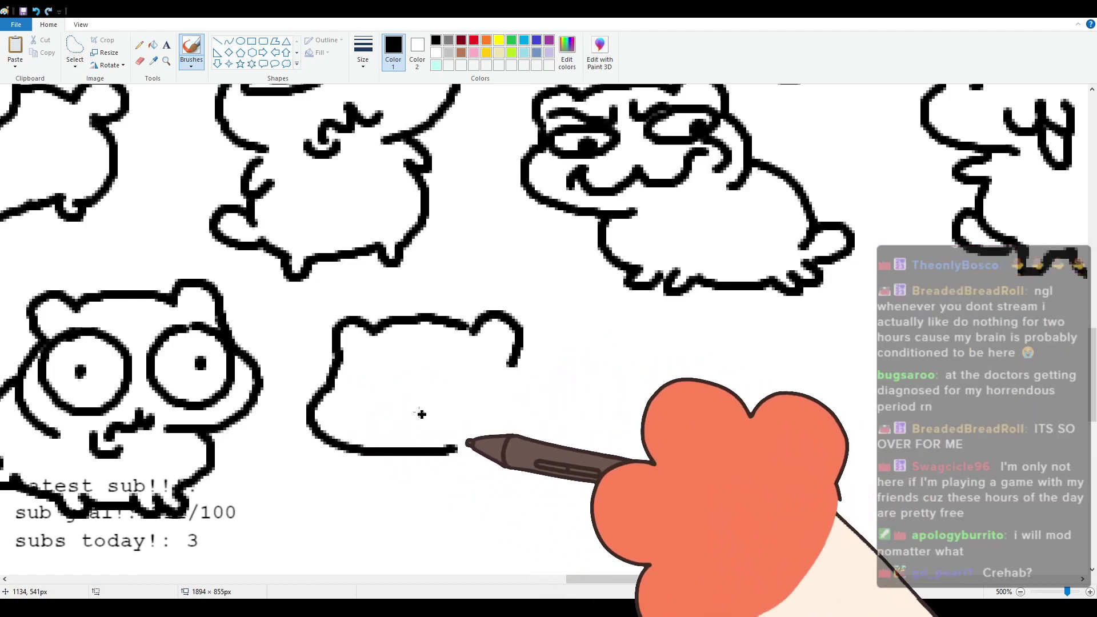
left_click(353, 375)
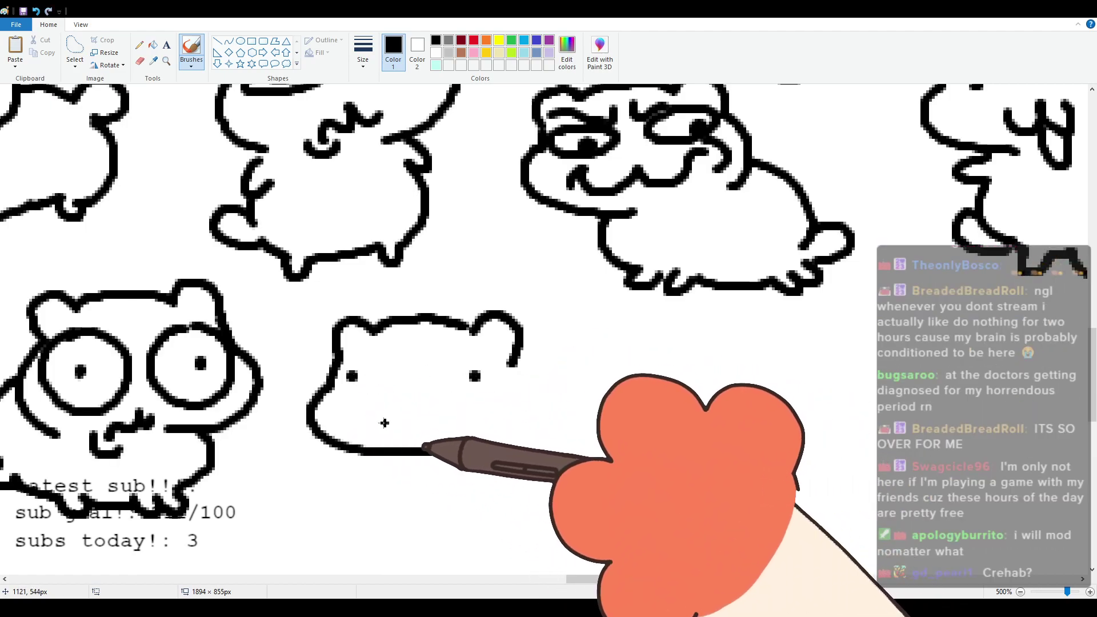
left_click_drag(419, 416, 457, 425)
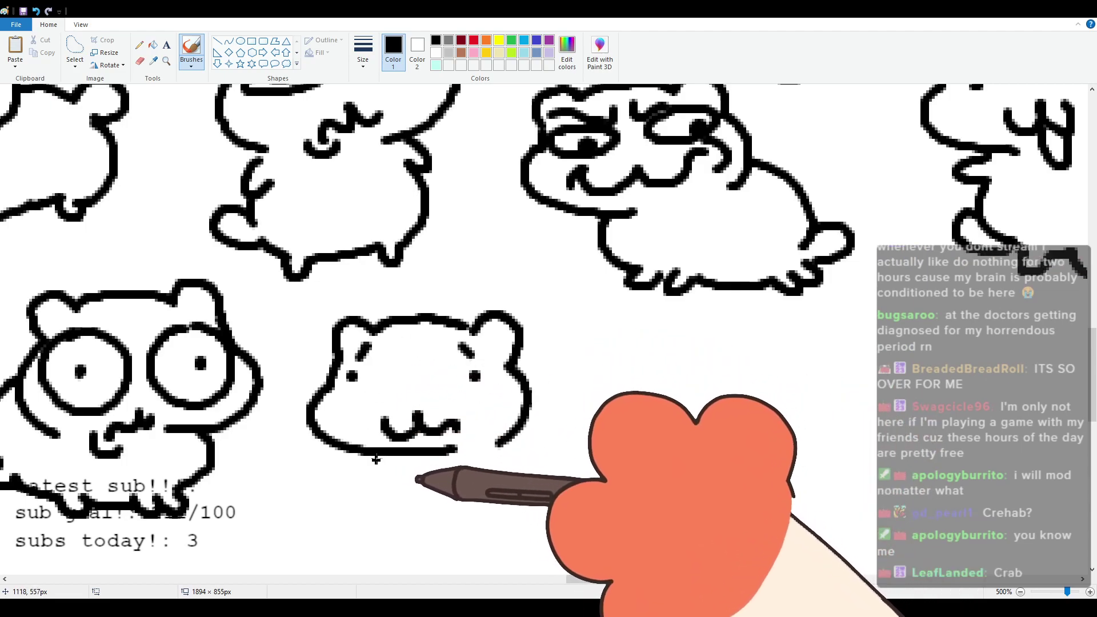
Step: Draw the worried-looking creature's plump body with short feet and a round tail
mouse_move(369, 455)
left_mouse_down()
mouse_move(389, 500)
mouse_move(422, 521)
mouse_move(584, 497)
left_mouse_up()
mouse_move(520, 377)
left_mouse_down()
mouse_move(625, 387)
mouse_move(588, 409)
mouse_move(612, 451)
mouse_move(579, 502)
left_mouse_up()
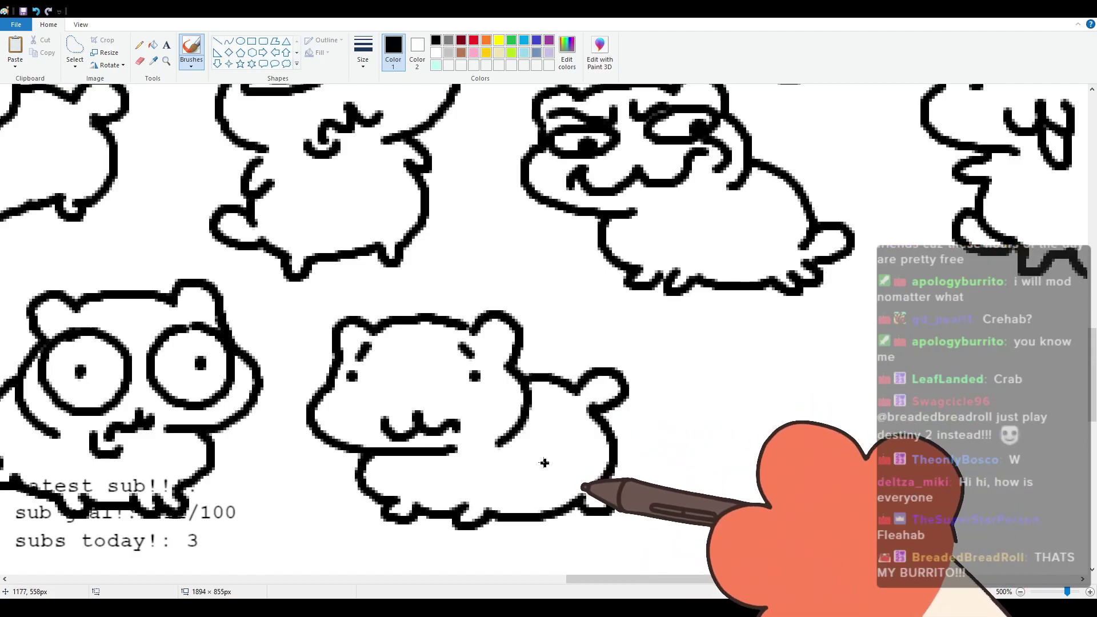
scroll(600, 478, "up", 2)
scroll(600, 477, "down", 2)
Step: Draw a smirking creature's round-eared head beside the worried-looking one, with droopy half-lidded eyes and a small wavy mouth
left_click_drag(616, 580, 659, 575)
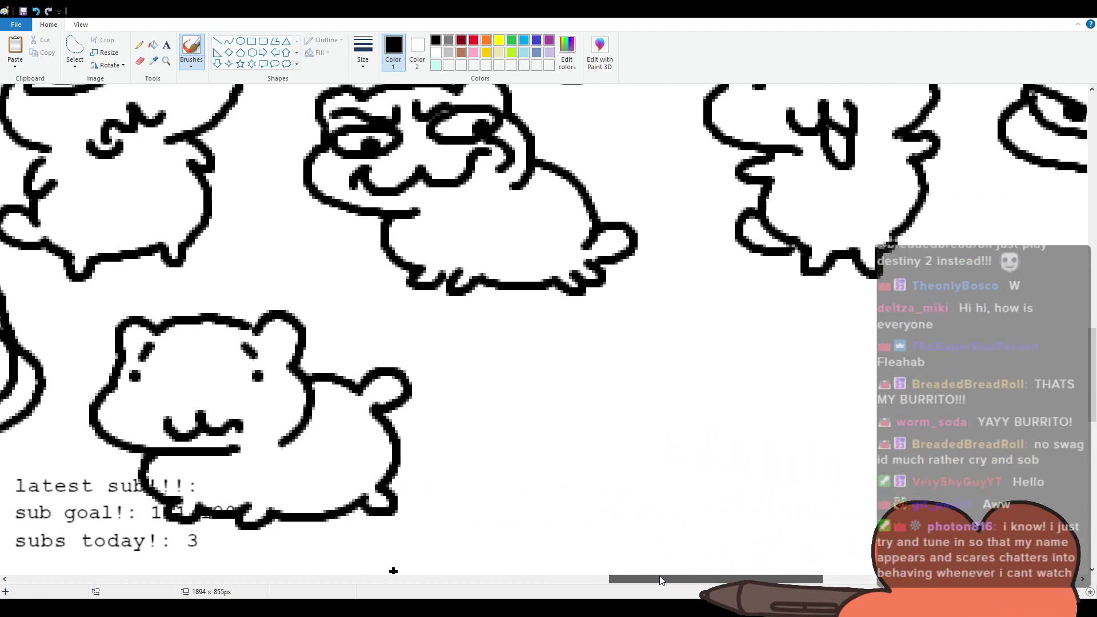
left_click_drag(659, 575, 671, 579)
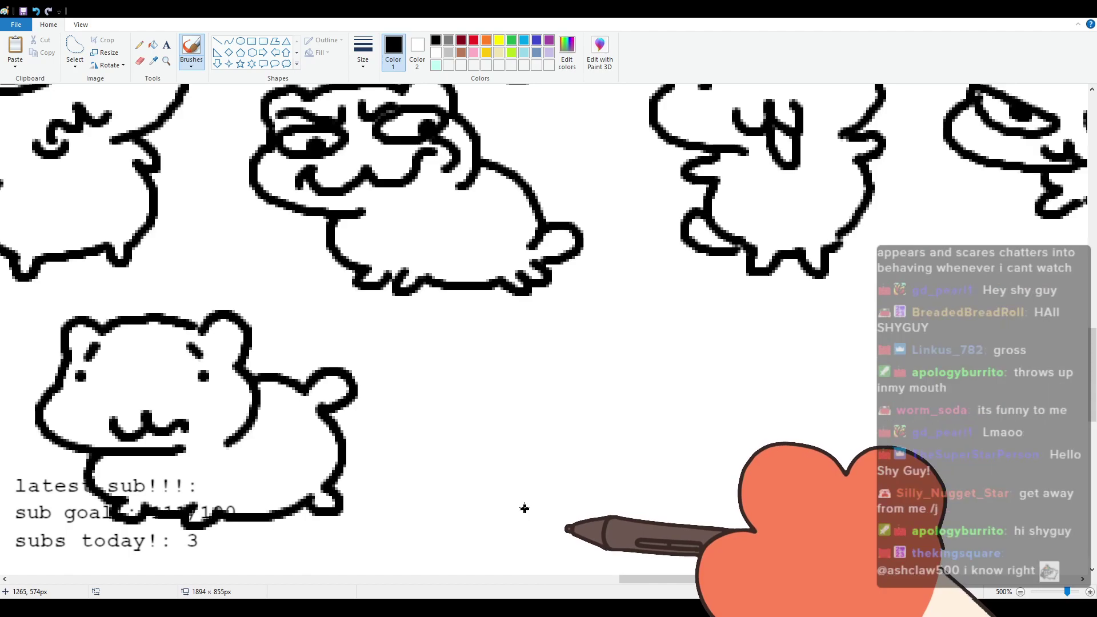
left_click_drag(627, 578, 648, 582)
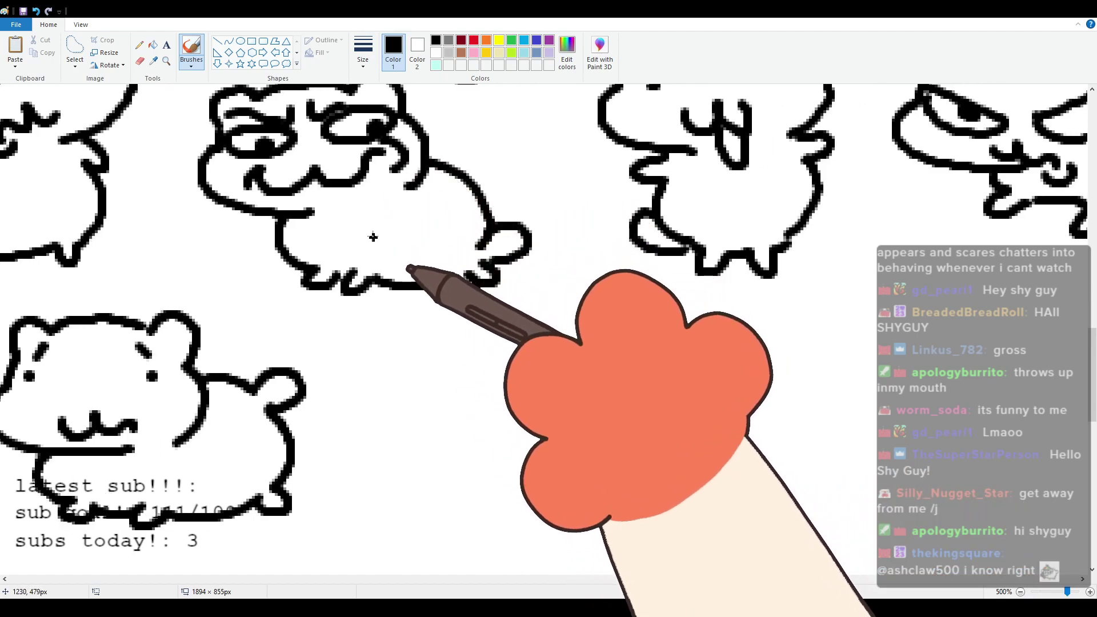
mouse_move(428, 384)
left_mouse_down()
mouse_move(455, 343)
mouse_move(580, 340)
mouse_move(621, 375)
mouse_move(642, 417)
mouse_move(559, 484)
left_mouse_up()
mouse_move(500, 449)
left_mouse_down()
mouse_move(502, 460)
mouse_move(579, 446)
left_mouse_up()
mouse_move(477, 392)
left_mouse_down()
mouse_move(475, 418)
mouse_move(536, 410)
mouse_move(477, 394)
left_mouse_up()
mouse_move(562, 411)
left_mouse_down()
mouse_move(581, 388)
mouse_move(607, 416)
left_mouse_up()
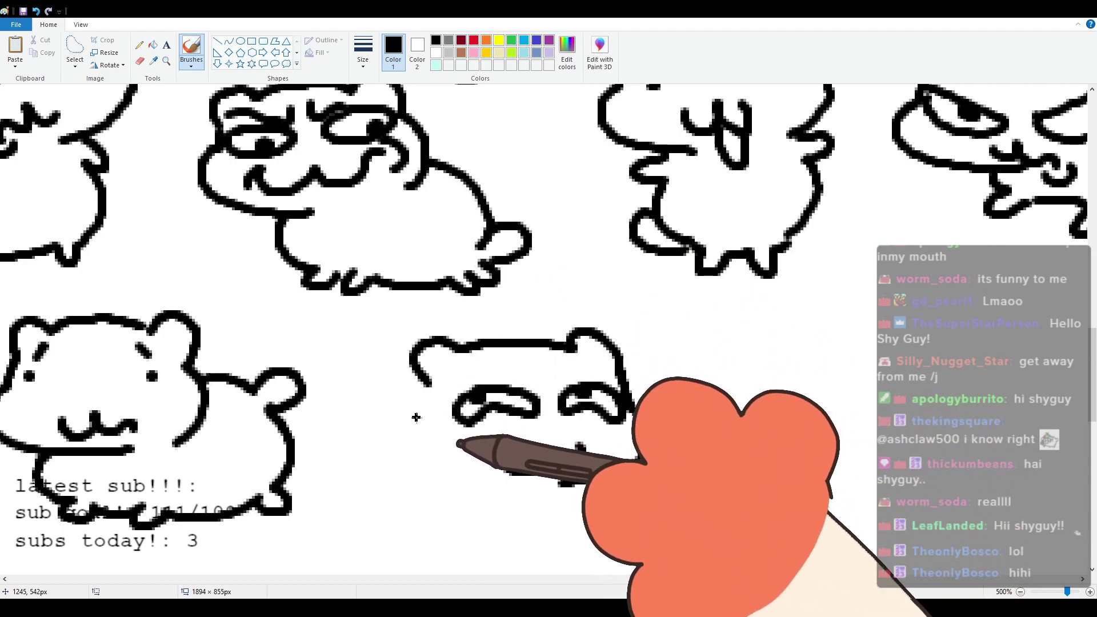
Step: Draw the smirking creature's curved left cheek and upright sitting body with a round tail, a small arm and short feet
left_click_drag(406, 437, 415, 395)
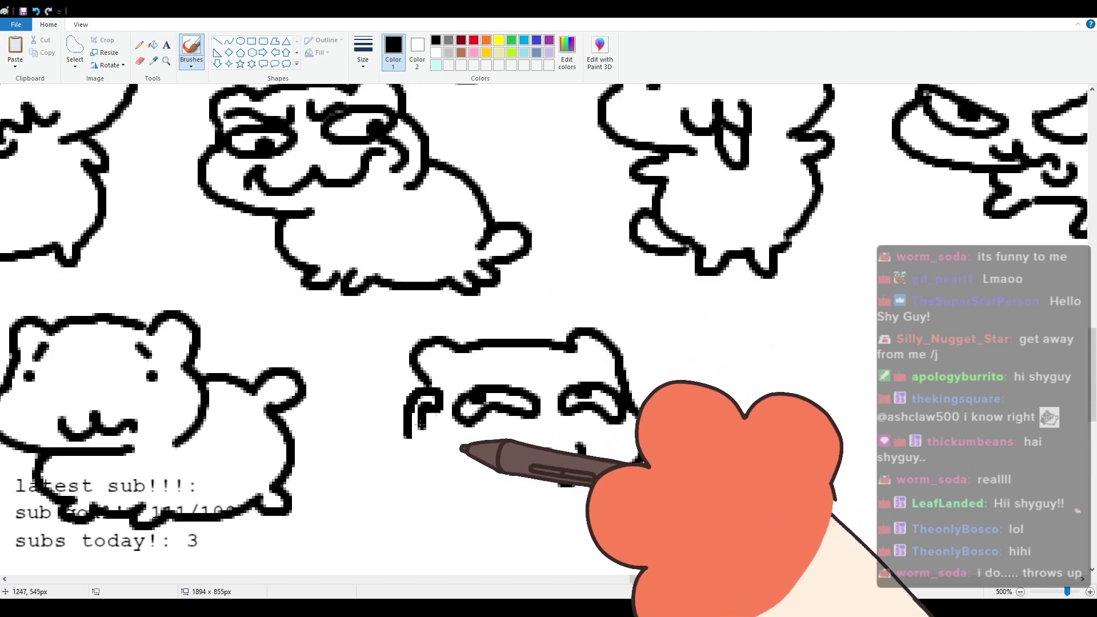
key("ctrl+z")
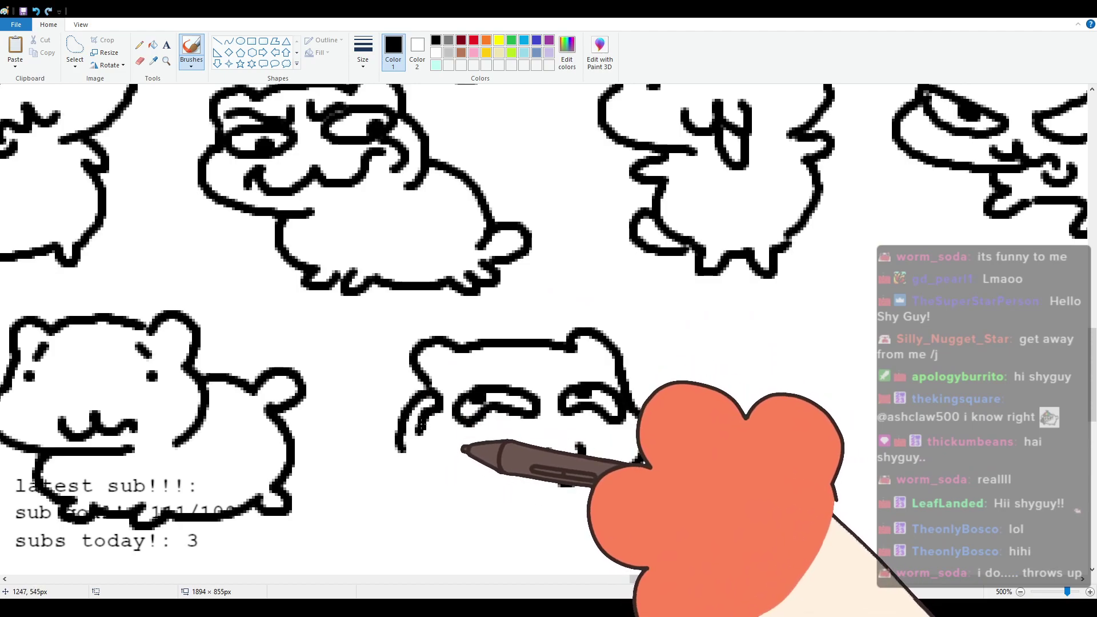
left_click_drag(422, 425, 424, 451)
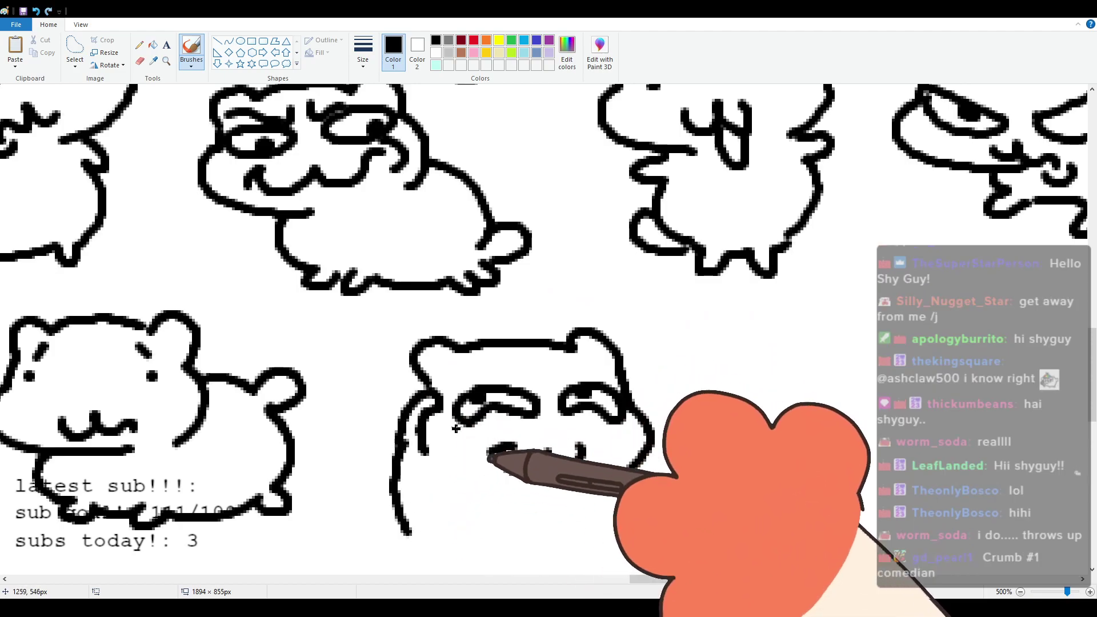
scroll(447, 434, "down", 3)
key("ctrl+z")
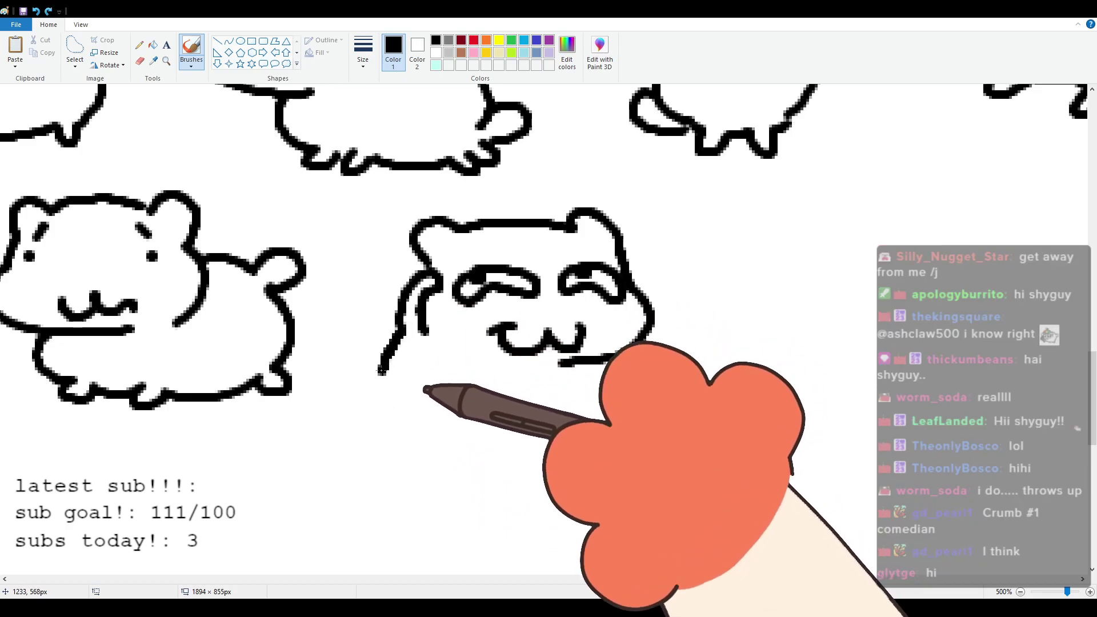
left_click_drag(382, 364, 395, 420)
left_click_drag(560, 361, 584, 404)
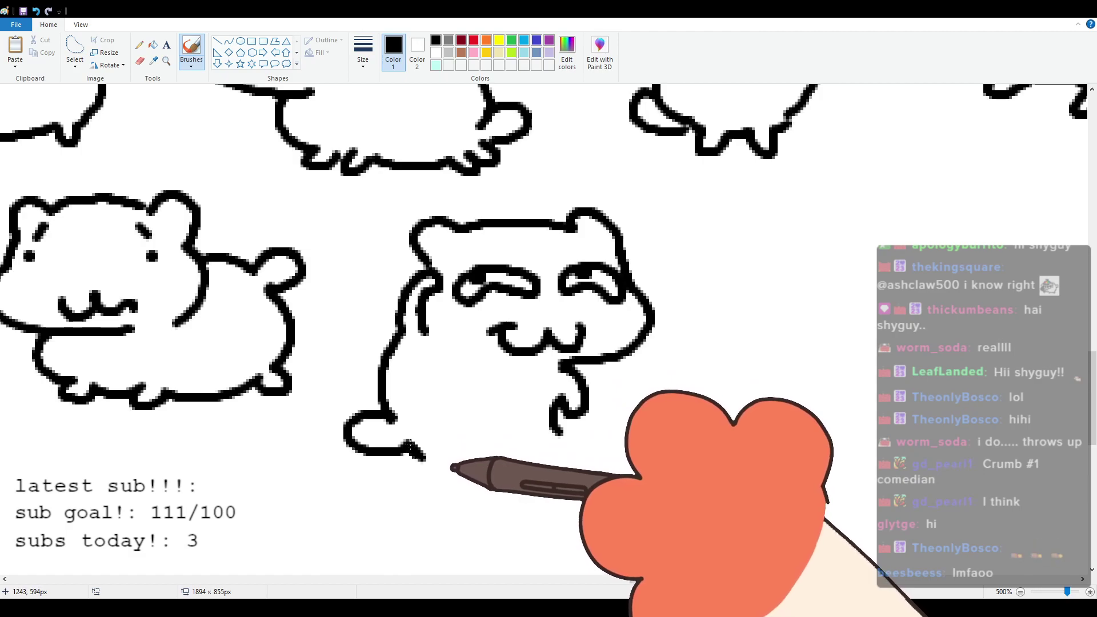
left_click_drag(409, 447, 509, 474)
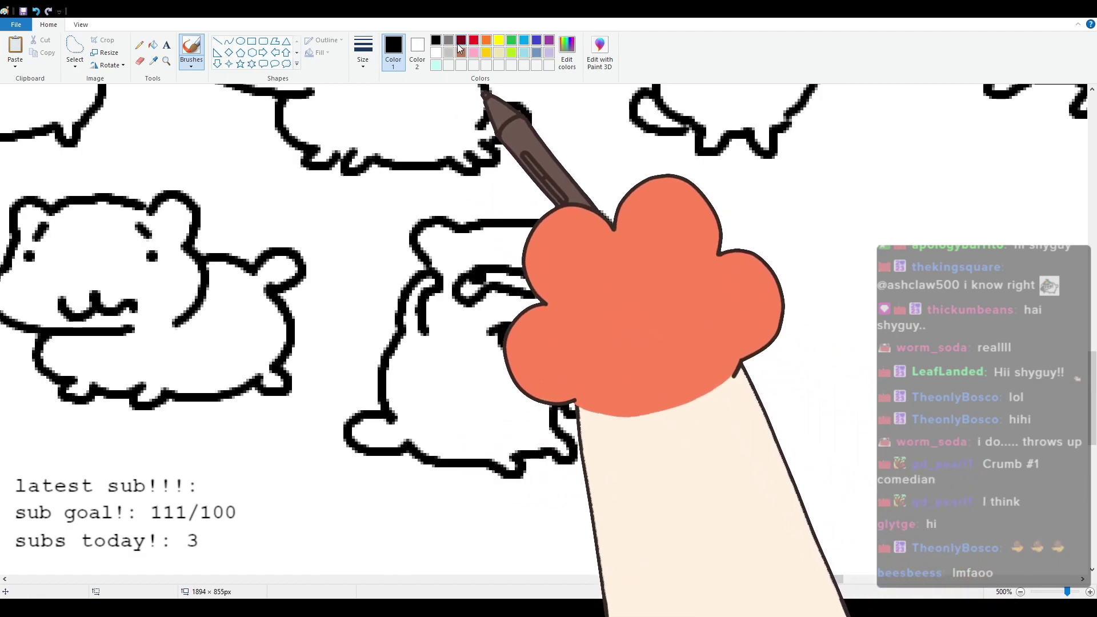
Step: Add short pink blush strokes to both cheeks of the smirking creature and switch the drawing colour back to black
left_click(474, 52)
mouse_move(468, 323)
left_mouse_down()
mouse_move(455, 314)
mouse_move(454, 330)
left_mouse_up()
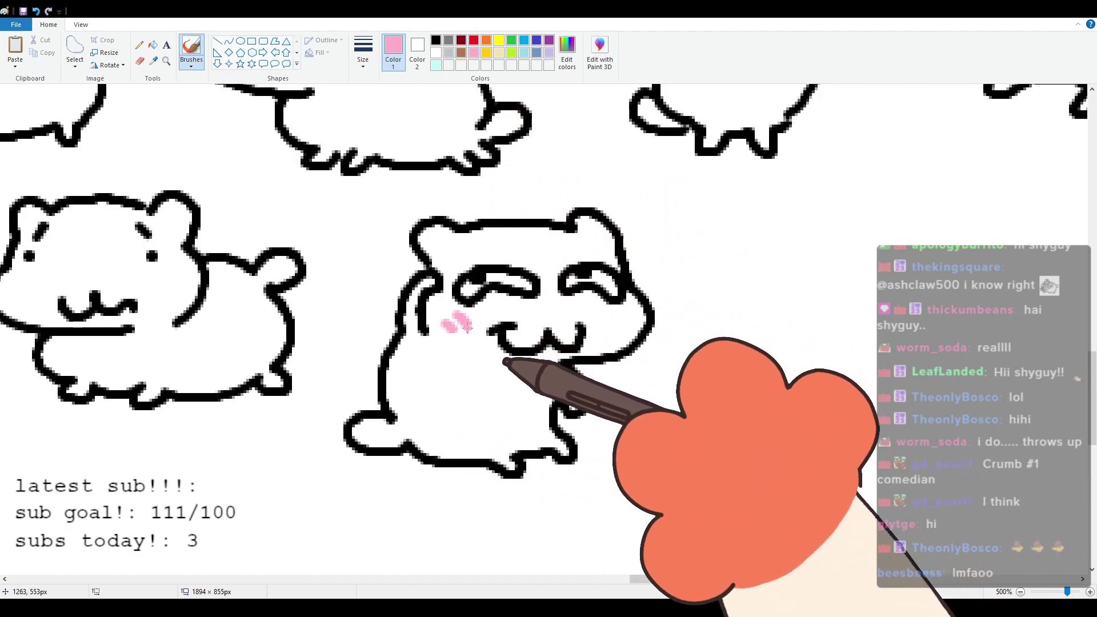
left_click_drag(615, 321, 632, 324)
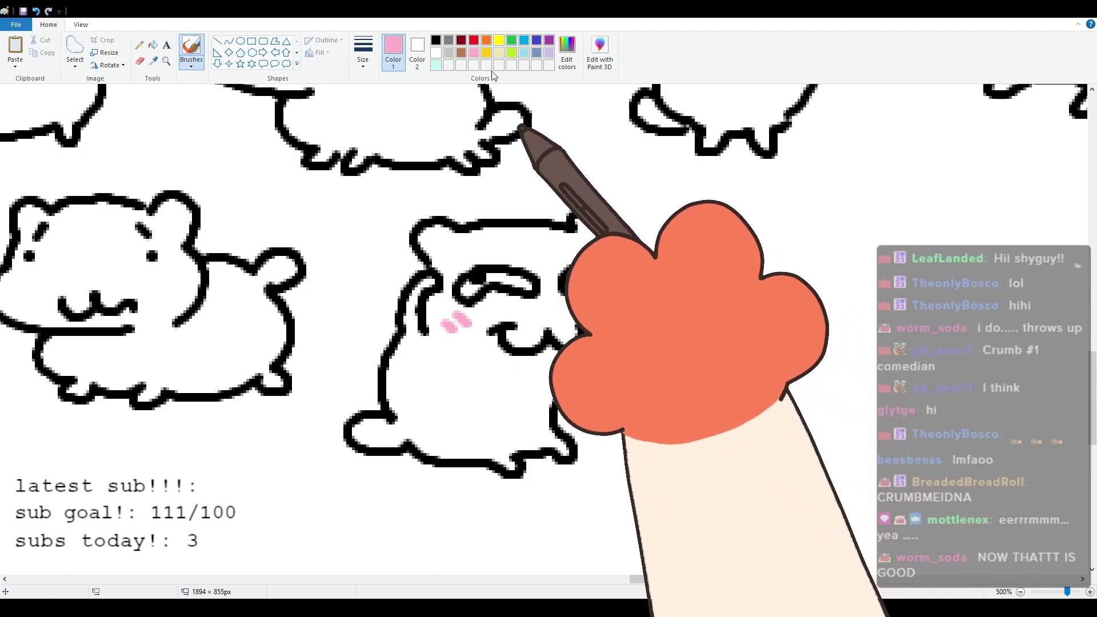
left_click(435, 40)
Step: Draw a tilted round-eared head beside the blushing creature, with narrow half-lidded eyes and a wide wavy mouth
scroll(331, 451, "up", 2)
scroll(443, 470, "down", 2)
left_click_drag(714, 583, 795, 547)
scroll(422, 418, "up", 2)
scroll(399, 409, "down", 2)
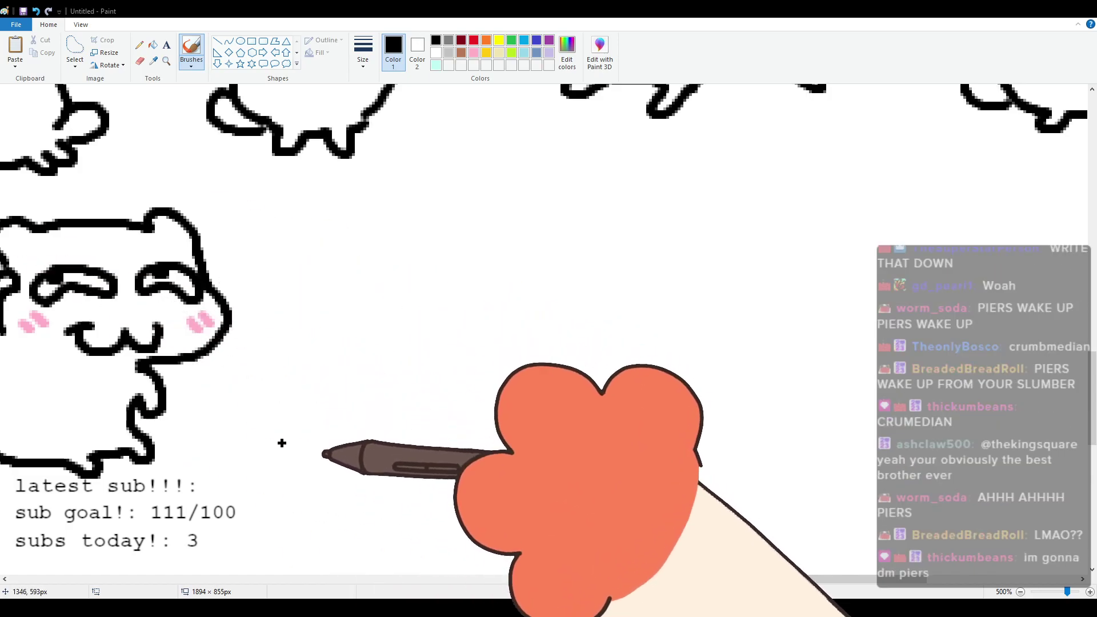
left_click_drag(724, 579, 734, 579)
scroll(533, 429, "up", 3)
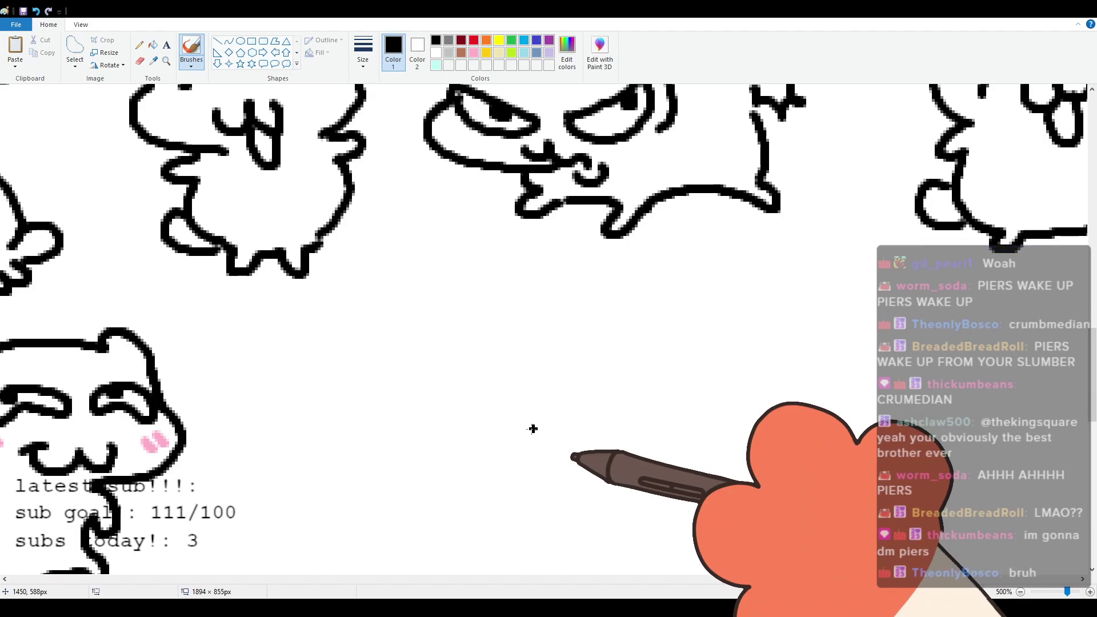
mouse_move(269, 359)
left_mouse_down()
mouse_move(315, 314)
mouse_move(444, 294)
mouse_move(442, 329)
mouse_move(265, 362)
mouse_move(244, 407)
mouse_move(346, 440)
left_mouse_up()
mouse_move(276, 374)
left_mouse_down()
mouse_move(343, 348)
mouse_move(274, 366)
mouse_move(300, 360)
left_mouse_up()
mouse_move(397, 327)
left_mouse_down()
mouse_move(437, 329)
mouse_move(382, 327)
mouse_move(412, 329)
left_mouse_up()
mouse_move(311, 392)
left_mouse_down()
mouse_move(328, 429)
mouse_move(373, 395)
mouse_move(400, 408)
mouse_move(406, 366)
left_mouse_up()
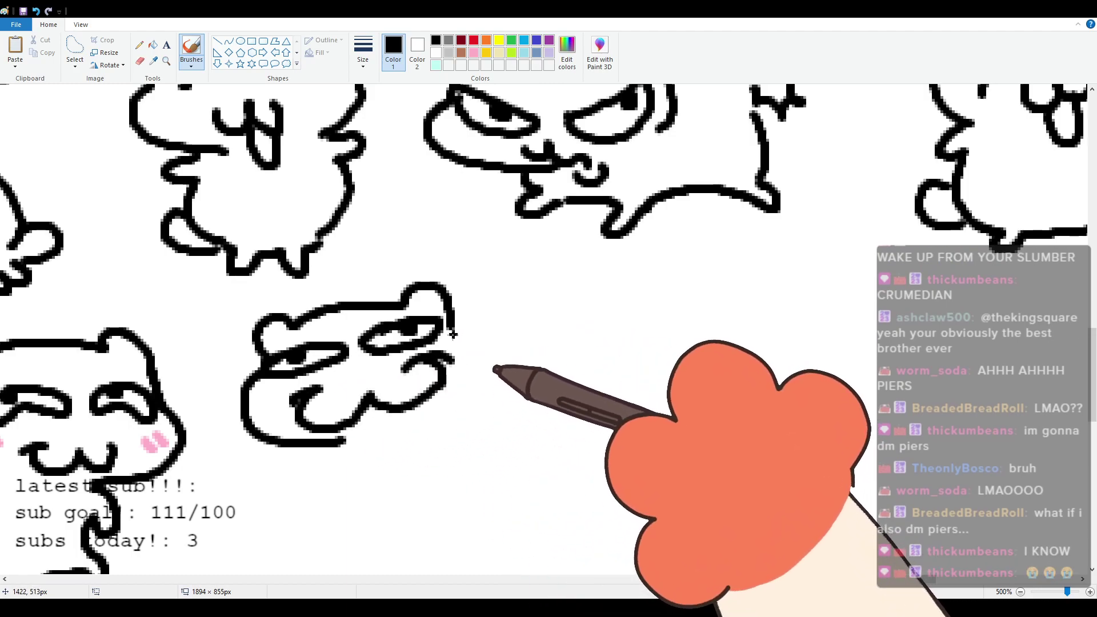
Step: Add short eyebrows above the narrow eyes and a curved right cheek to the tilted head
left_click_drag(311, 329, 374, 312)
left_click_drag(455, 325, 456, 387)
key("ctrl+z")
left_click_drag(452, 328, 455, 407)
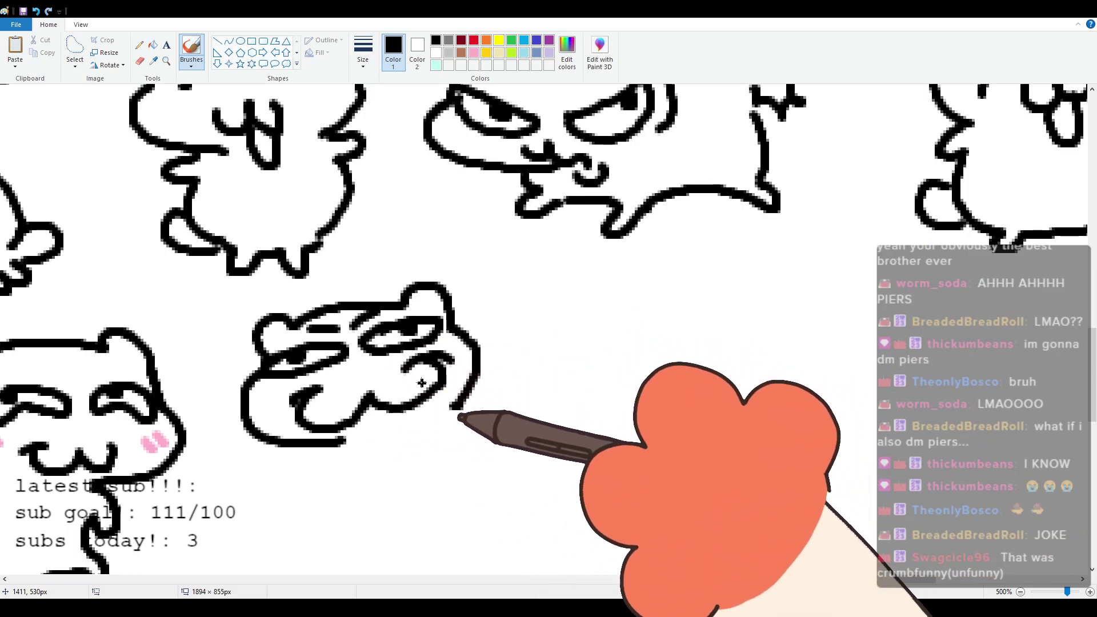
left_click_drag(456, 338, 453, 407)
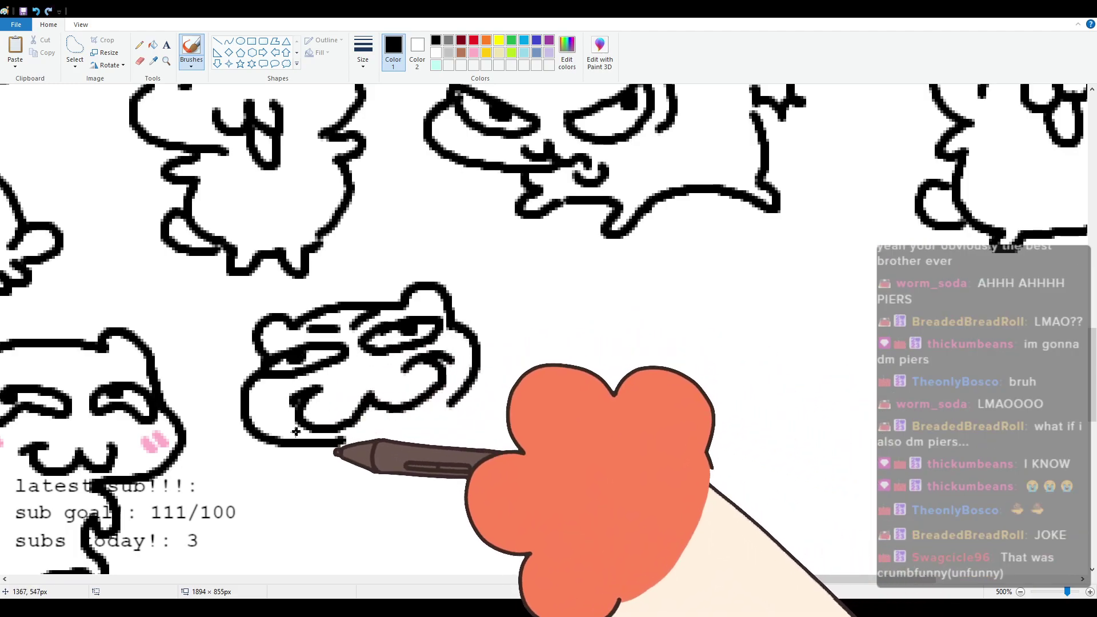
Step: Draw the narrow-eyed creature's plump body with short feet and a round tail
left_click_drag(326, 449, 372, 498)
key("ctrl+z")
mouse_move(329, 445)
left_mouse_down()
mouse_move(393, 512)
mouse_move(437, 495)
mouse_move(451, 510)
mouse_move(523, 480)
left_mouse_up()
mouse_move(477, 341)
left_mouse_down()
mouse_move(531, 365)
mouse_move(582, 358)
mouse_move(550, 391)
mouse_move(562, 409)
mouse_move(527, 480)
left_mouse_up()
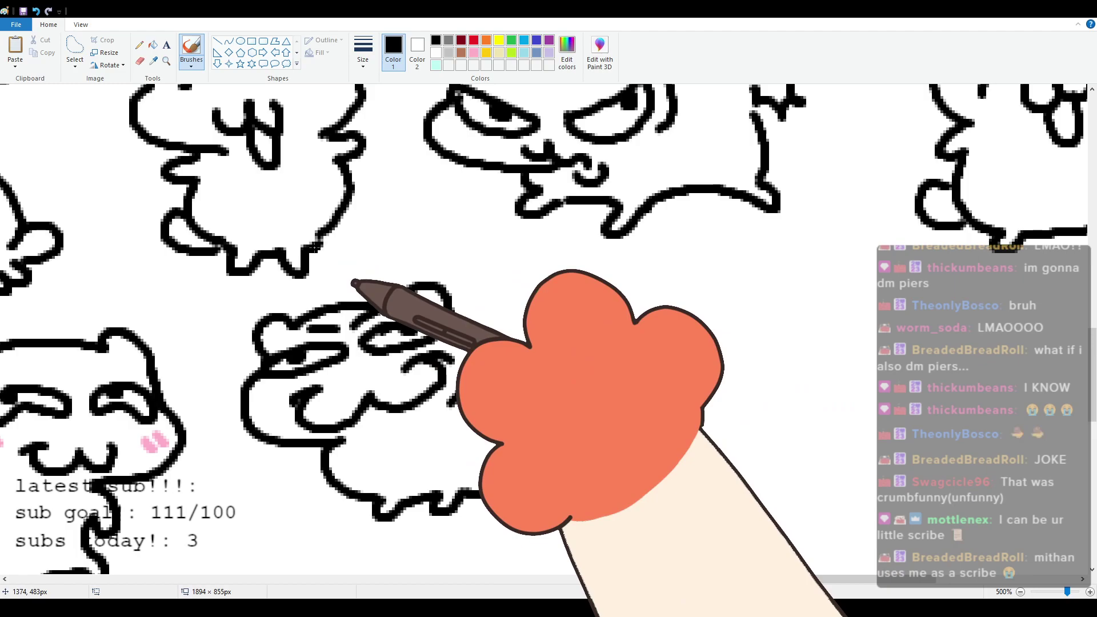
Step: Draw a sitting creature beside the narrow-eyed one, with round ears, dot eyes, a wide w-shaped mouth, a round tail and small feet
left_click_drag(783, 583, 876, 552)
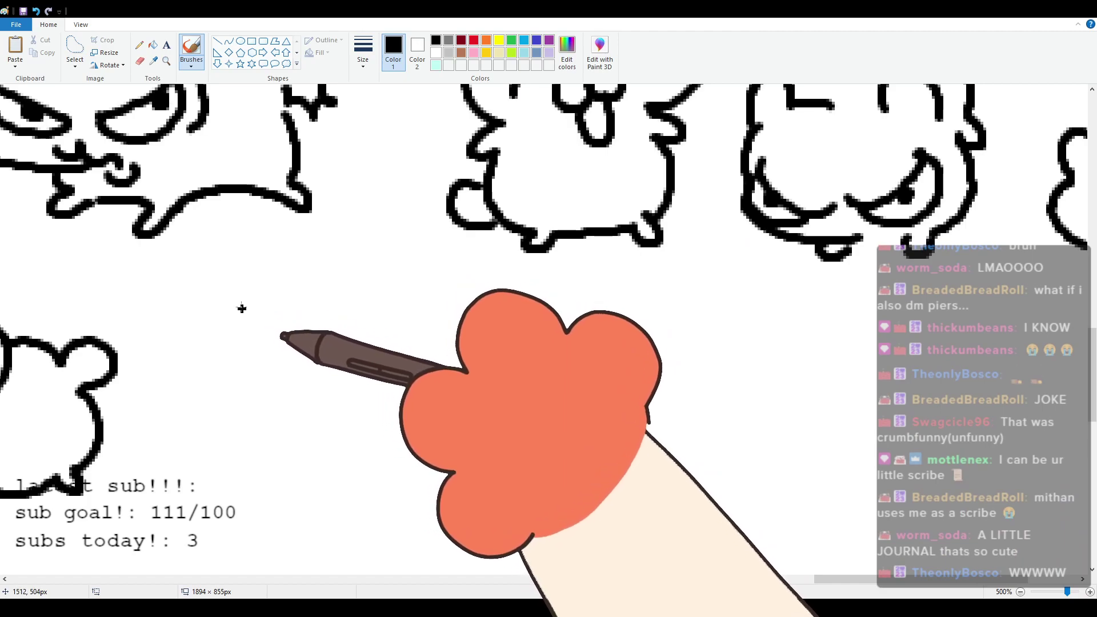
mouse_move(228, 336)
left_mouse_down()
mouse_move(268, 308)
mouse_move(211, 295)
mouse_move(322, 270)
mouse_move(361, 274)
mouse_move(378, 257)
mouse_move(440, 319)
mouse_move(371, 388)
left_mouse_up()
key("ctrl+z")
mouse_move(268, 368)
left_mouse_down()
mouse_move(332, 379)
mouse_move(354, 352)
left_mouse_up()
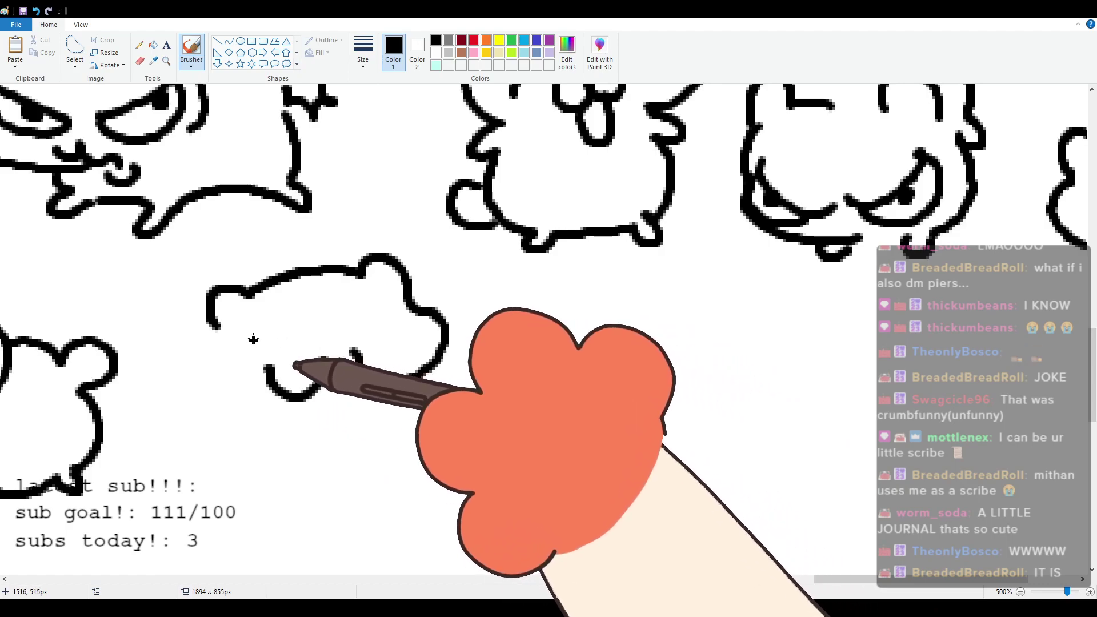
left_click(256, 336)
left_click(375, 316)
mouse_move(213, 329)
left_mouse_down()
mouse_move(218, 388)
mouse_move(240, 401)
mouse_move(194, 500)
mouse_move(246, 497)
mouse_move(322, 529)
mouse_move(325, 507)
mouse_move(344, 515)
mouse_move(353, 492)
mouse_move(376, 507)
left_mouse_up()
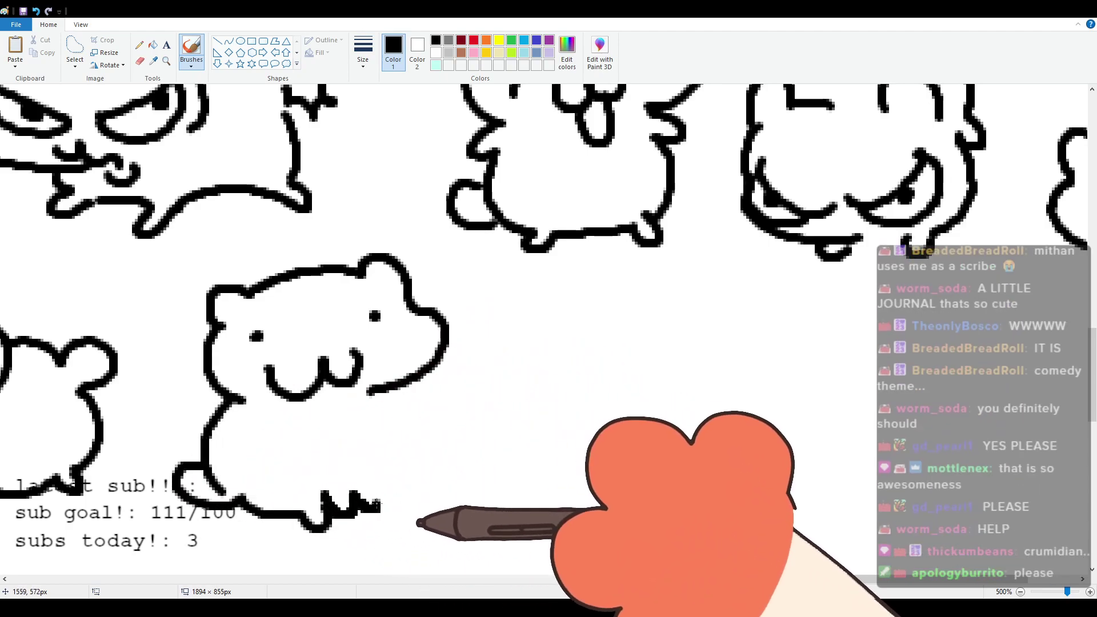
mouse_move(370, 394)
left_mouse_down()
mouse_move(407, 443)
mouse_move(393, 479)
mouse_move(365, 496)
left_mouse_up()
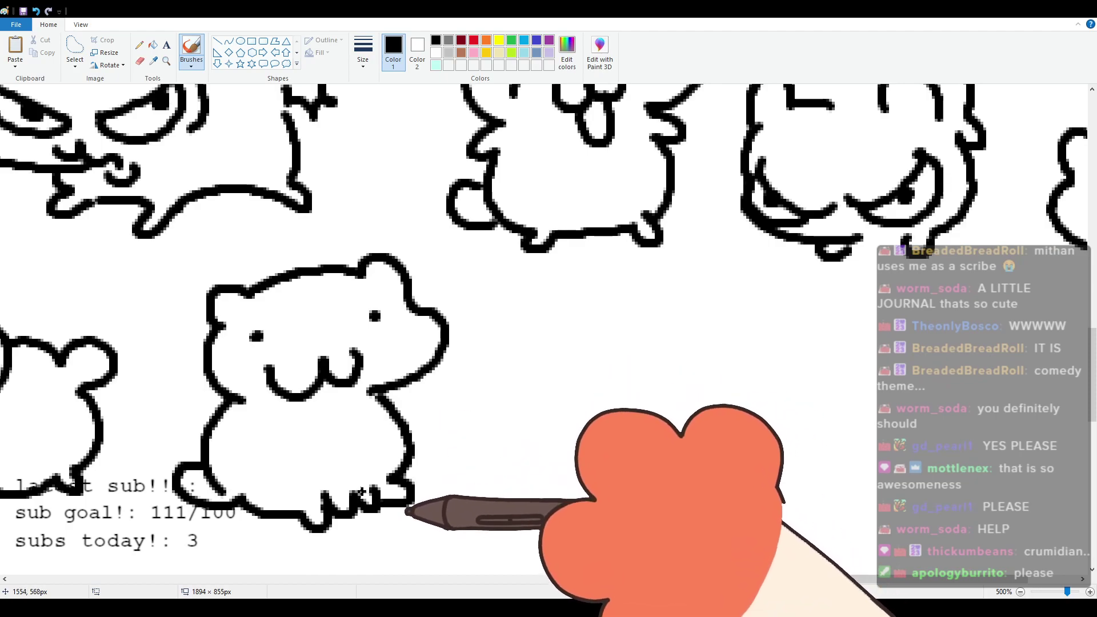
Step: Draw an angry creature's round-eared head beside the sitting one, with slanted glaring eyes and a wavy mouth
scroll(693, 526, "down", 2)
scroll(694, 527, "up", 2)
left_click_drag(836, 579, 883, 581)
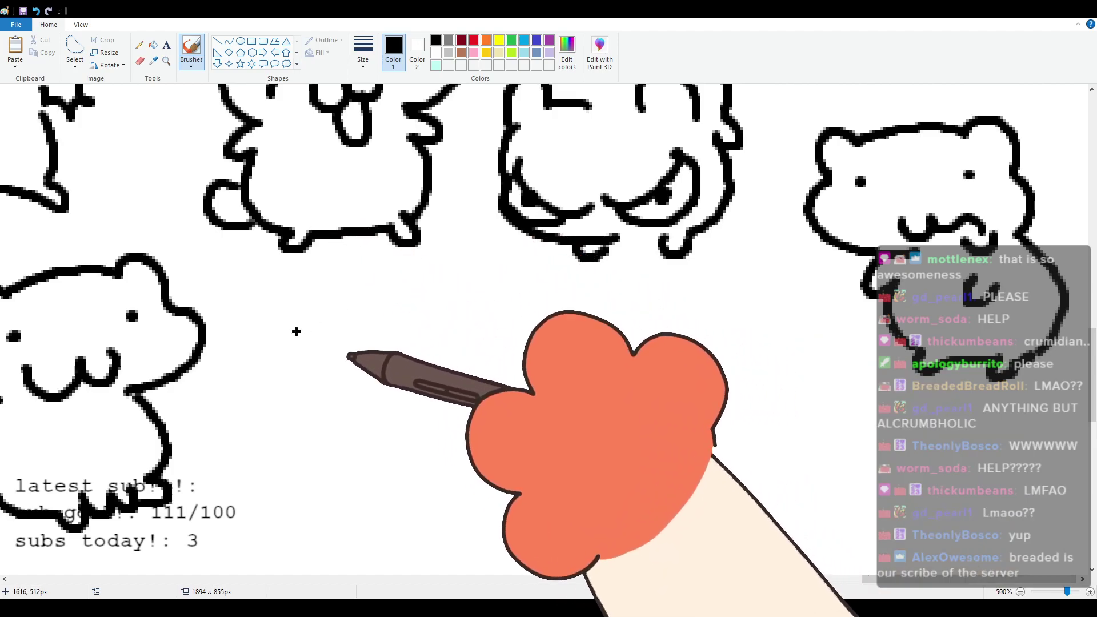
mouse_move(273, 344)
left_mouse_down()
mouse_move(313, 323)
mouse_move(464, 312)
mouse_move(453, 348)
mouse_move(268, 345)
mouse_move(247, 424)
mouse_move(336, 463)
left_mouse_up()
key("ctrl+z")
mouse_move(276, 344)
left_mouse_down()
mouse_move(258, 429)
mouse_move(334, 480)
mouse_move(361, 468)
mouse_move(430, 484)
left_mouse_up()
left_click_drag(263, 392, 342, 417)
mouse_move(261, 413)
left_mouse_down()
mouse_move(326, 443)
mouse_move(295, 439)
left_mouse_up()
mouse_move(371, 420)
left_mouse_down()
mouse_move(394, 428)
mouse_move(441, 380)
mouse_move(429, 401)
left_mouse_up()
Step: Add the angry creature's curved right cheek and its large arched body with a round tail and short pointed legs
left_click_drag(478, 354, 468, 429)
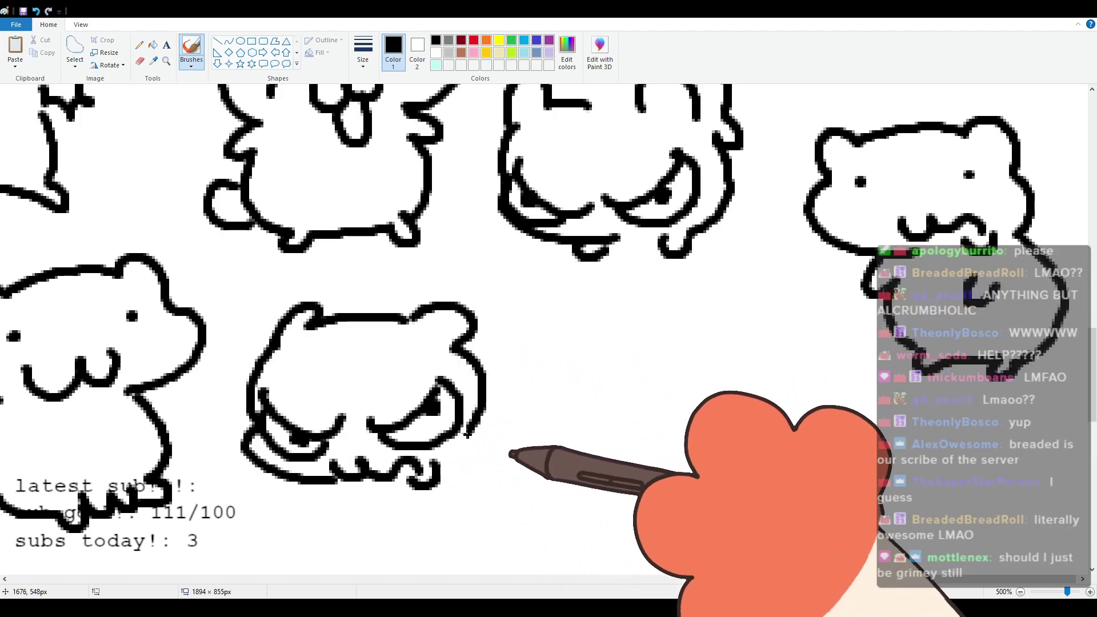
mouse_move(353, 313)
left_mouse_down()
mouse_move(545, 315)
mouse_move(591, 431)
left_mouse_up()
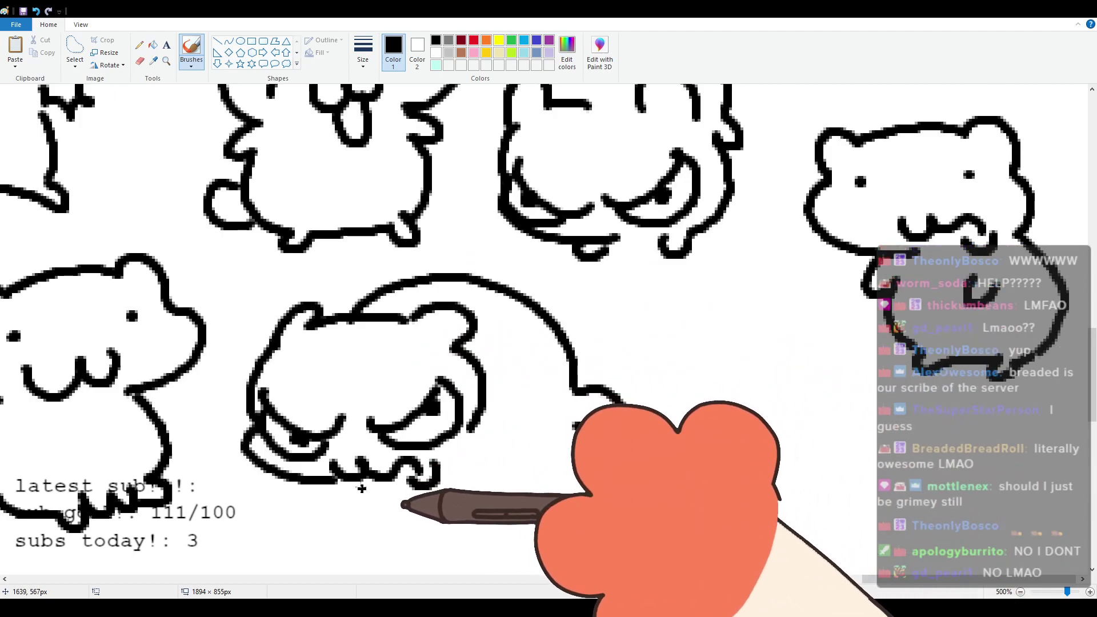
mouse_move(373, 493)
left_mouse_down()
mouse_move(426, 531)
mouse_move(516, 463)
mouse_move(577, 491)
mouse_move(572, 436)
left_mouse_up()
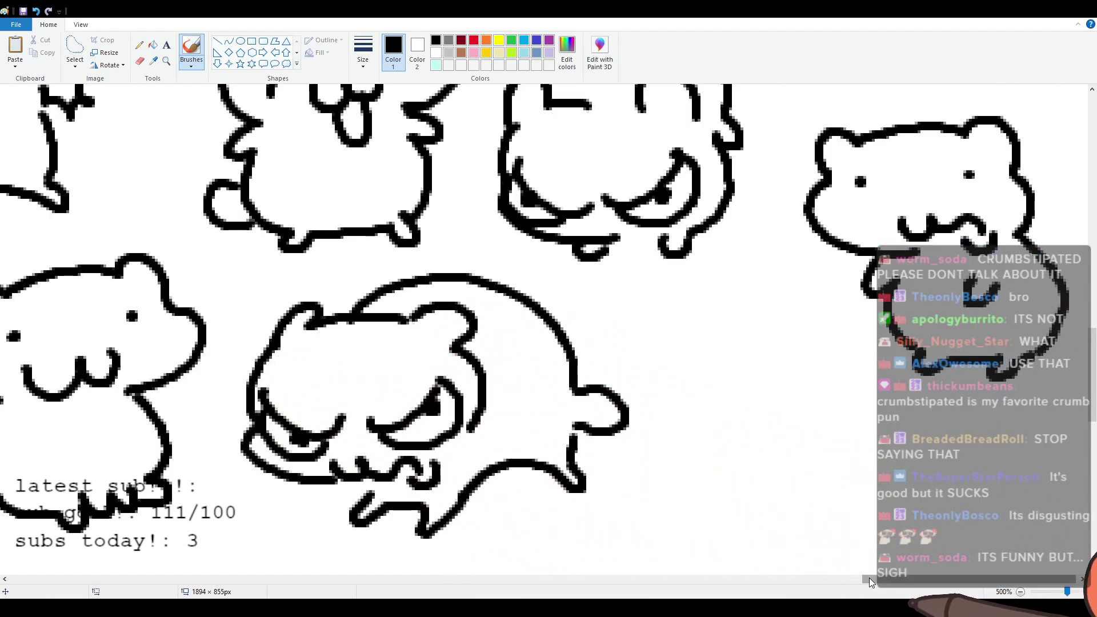
Step: Draw a round-eared head with dot eyes and a small curly w-shaped mouth beside the angry creature
left_click_drag(869, 581, 918, 580)
scroll(832, 412, "down", 3)
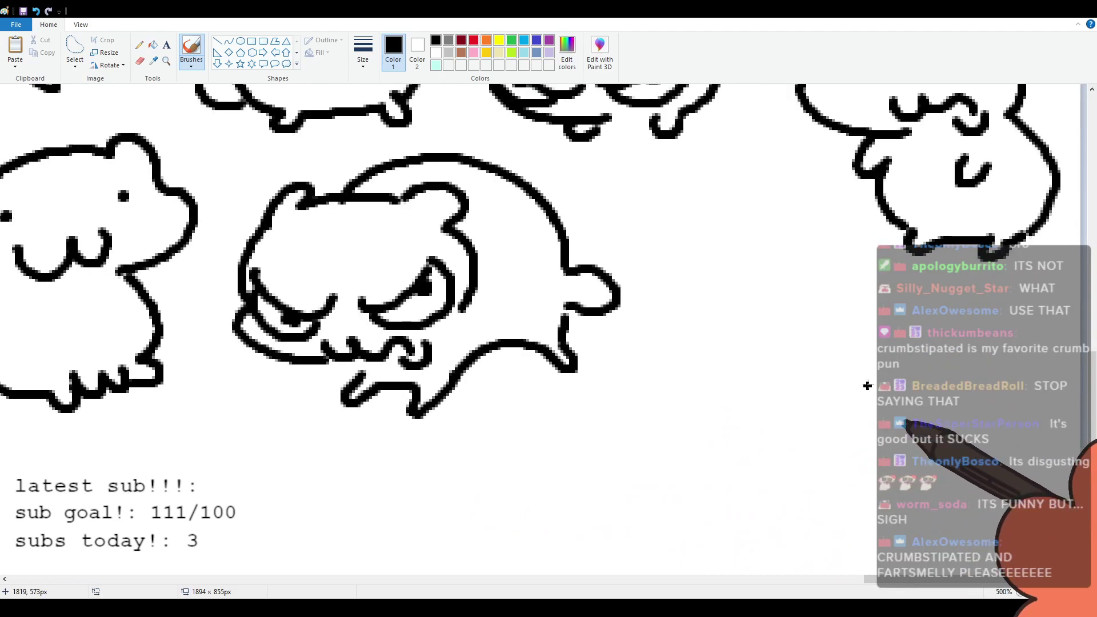
scroll(924, 412, "up", 3)
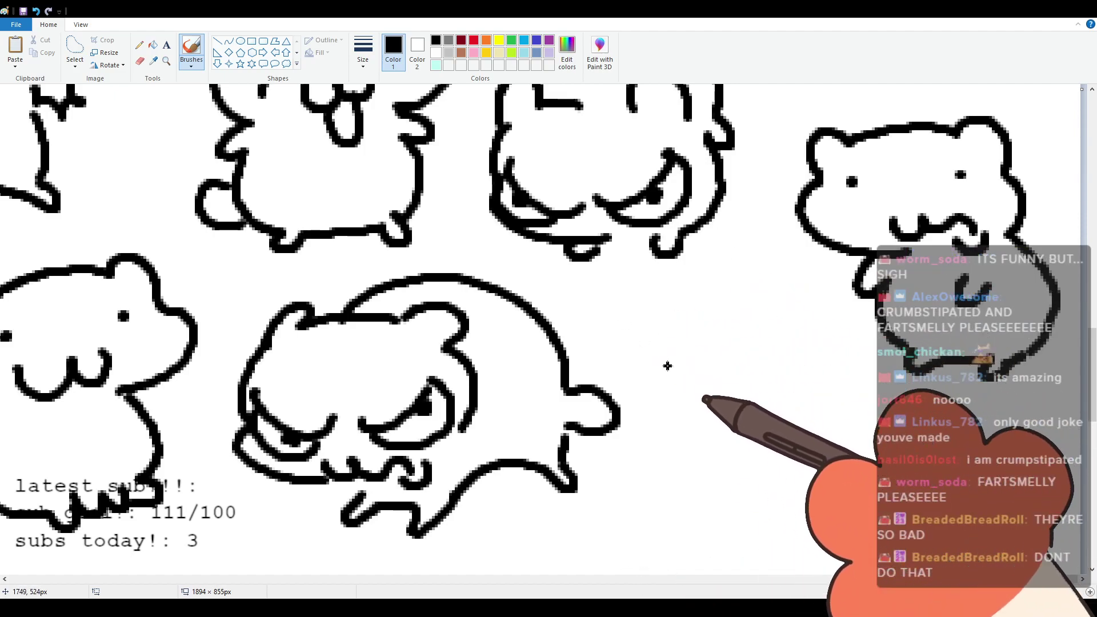
left_click_drag(667, 391, 703, 362)
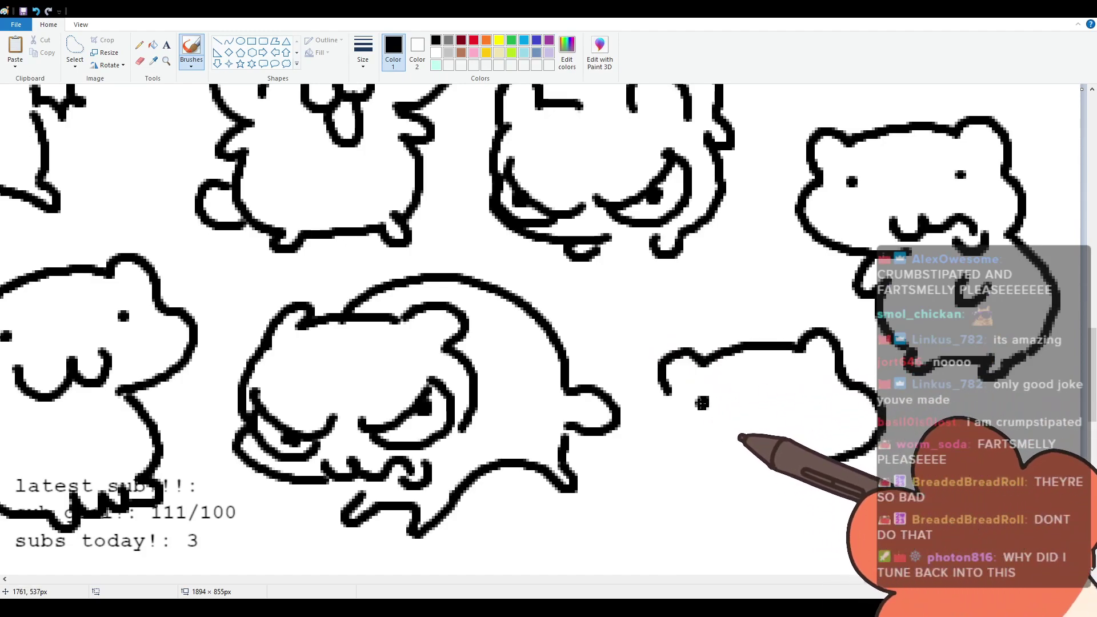
left_click_drag(759, 460, 770, 437)
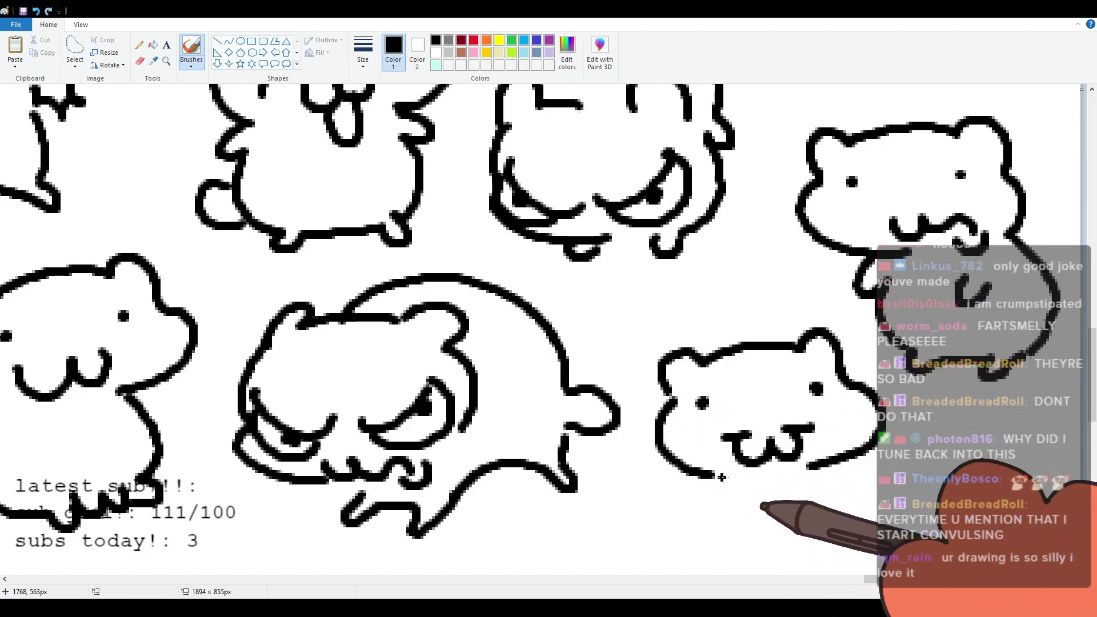
Step: Draw the curly-mouthed creature's plump sitting body with two small raised paws, a foot and a round tail
mouse_move(712, 475)
left_mouse_down()
mouse_move(692, 490)
mouse_move(745, 563)
left_mouse_up()
left_click_drag(696, 476, 739, 571)
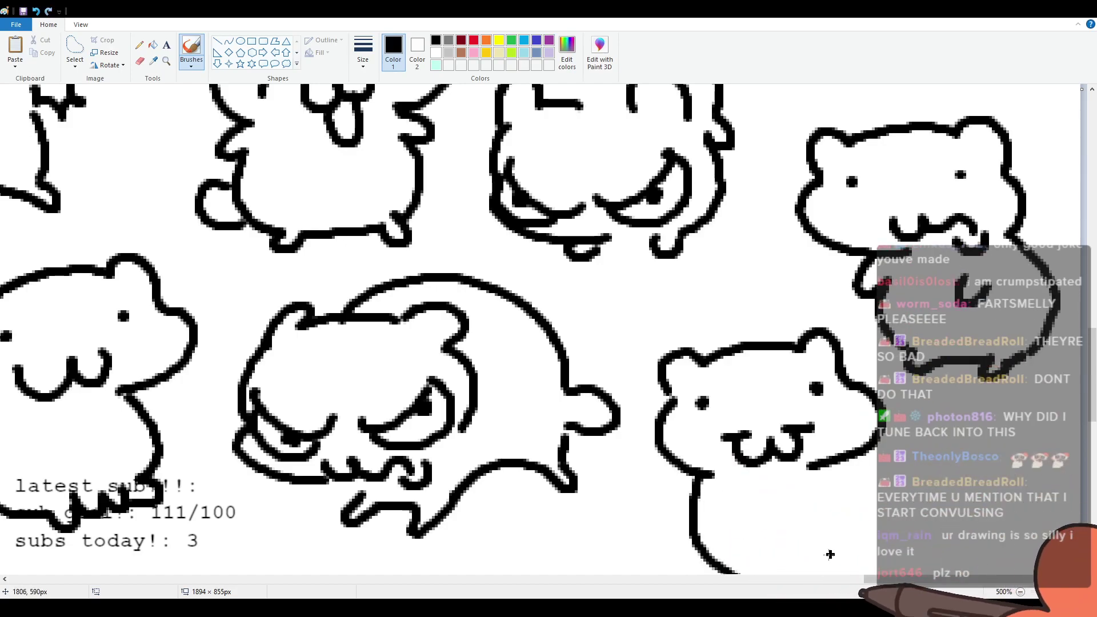
left_click_drag(832, 473, 854, 487)
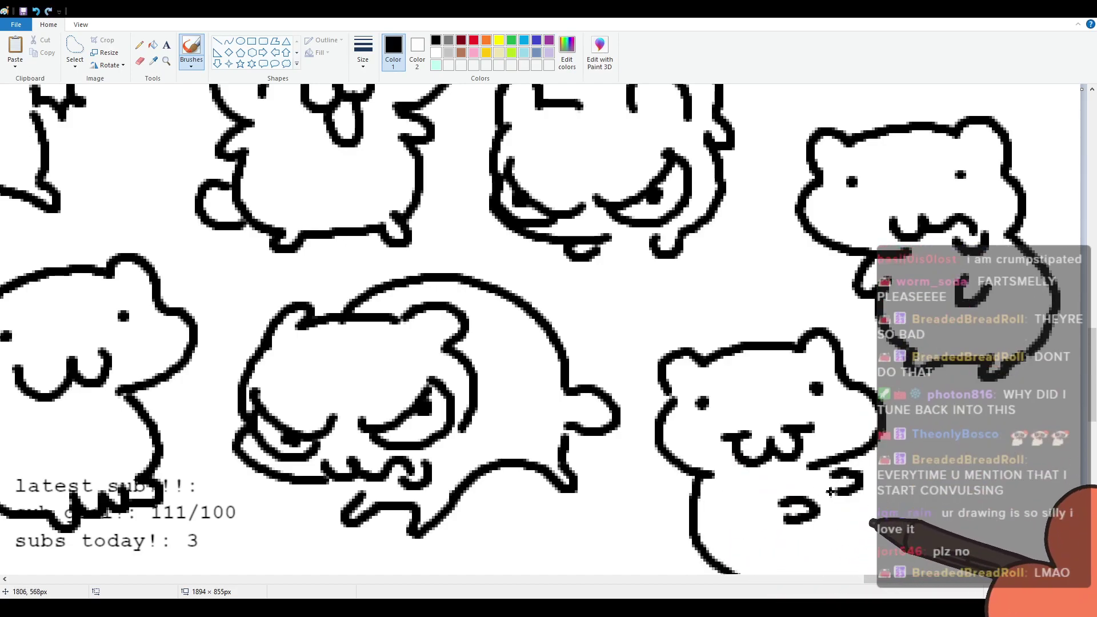
scroll(832, 491, "down", 3)
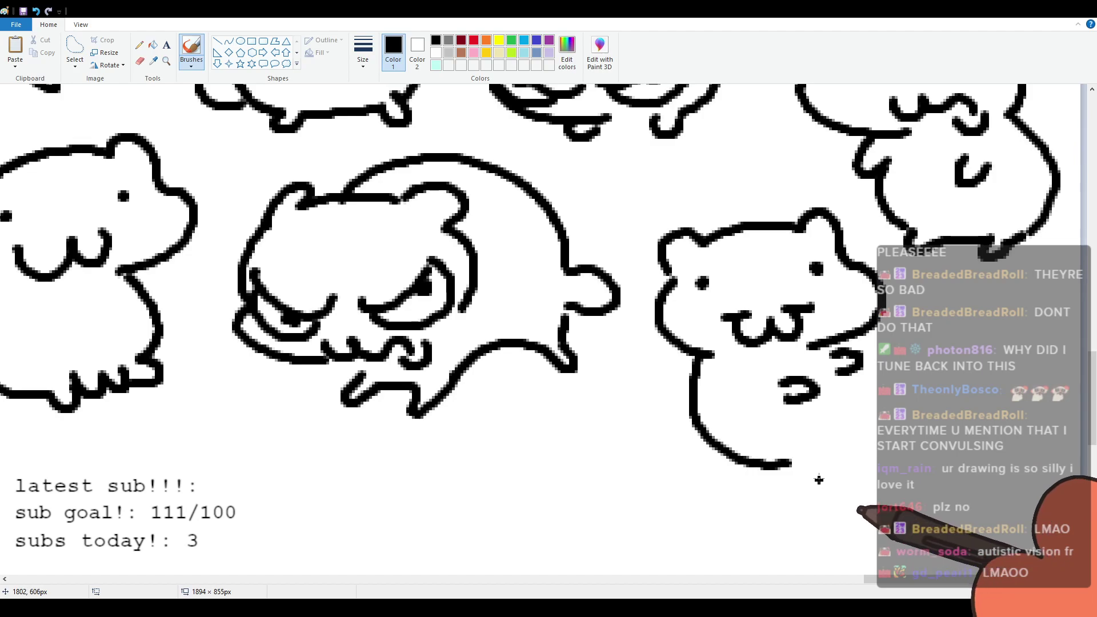
left_click_drag(790, 463, 872, 448)
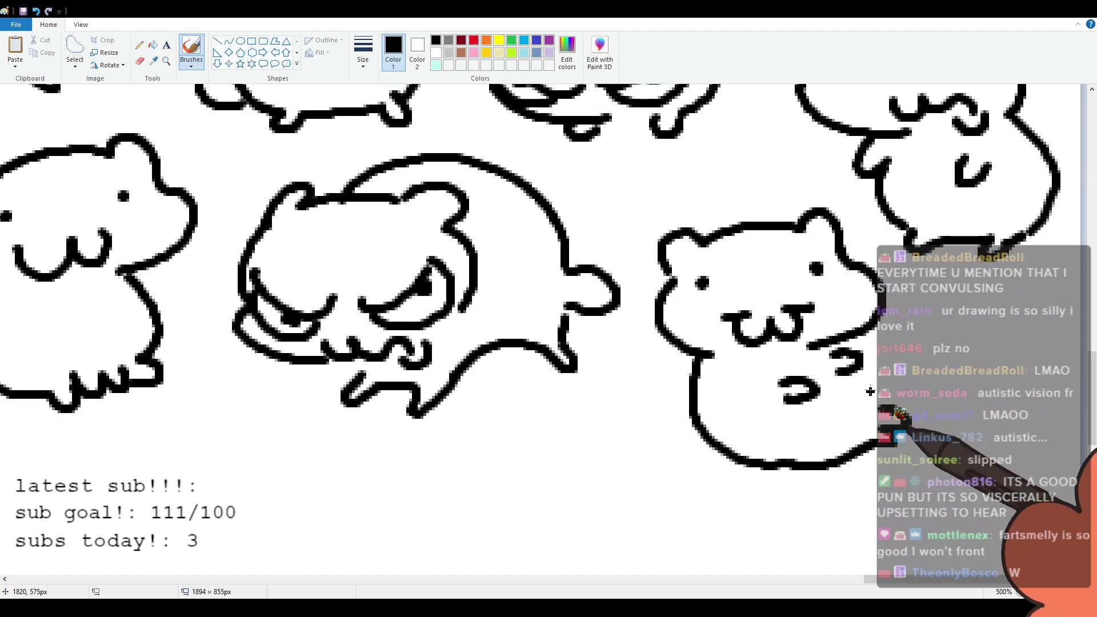
left_click_drag(851, 374, 873, 402)
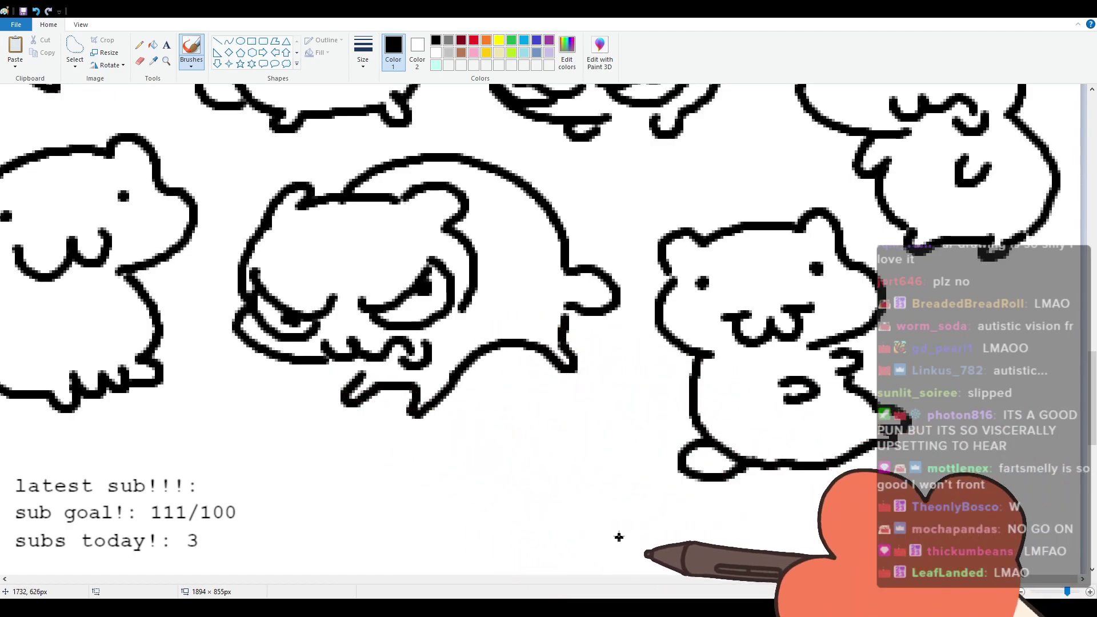
Step: Start a new bottom row at the canvas's left edge with a round-eared head with huge round eyes, dot pupils and a wavy open mouth
mouse_move(929, 582)
left_mouse_down()
mouse_move(477, 558)
mouse_move(252, 519)
mouse_move(94, 540)
mouse_move(34, 565)
left_mouse_up()
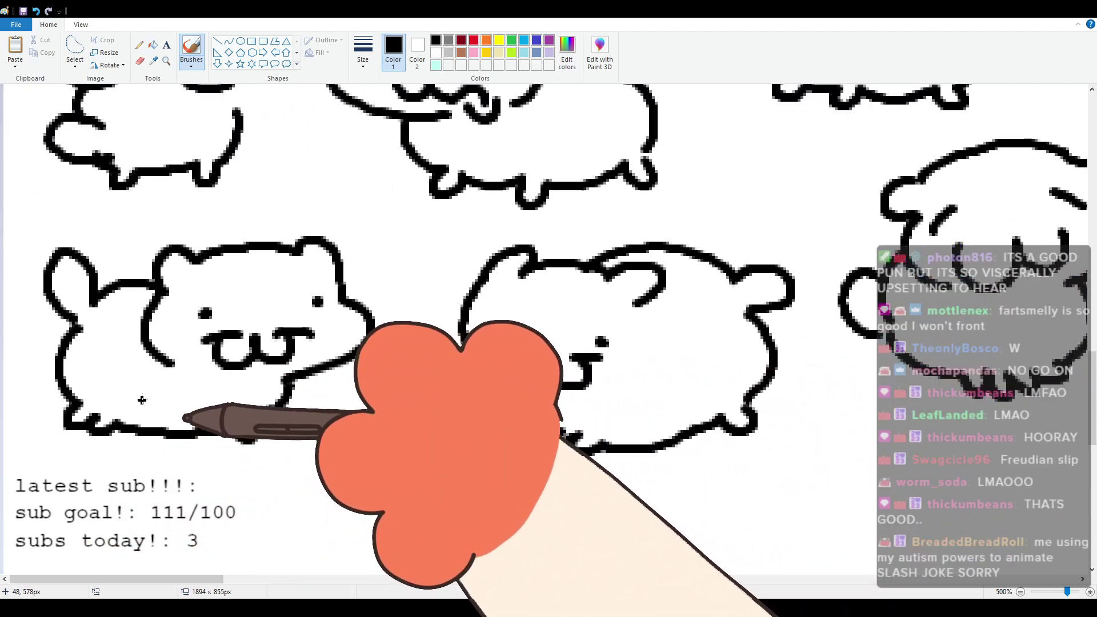
scroll(141, 400, "down", 3)
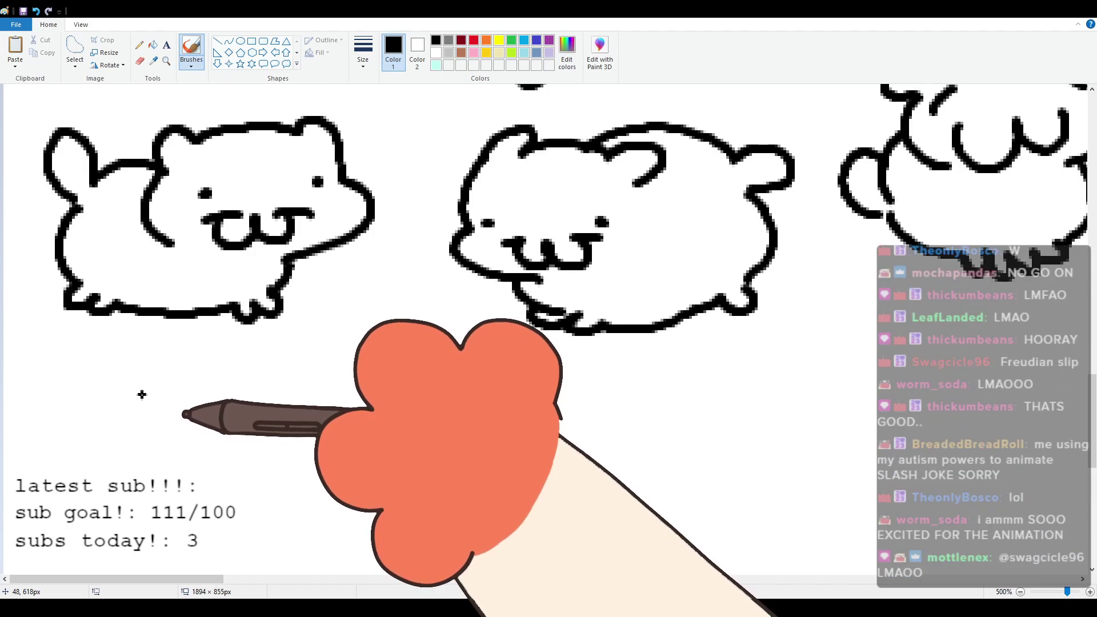
scroll(125, 365, "down", 1)
scroll(125, 366, "up", 1)
scroll(124, 357, "down", 1)
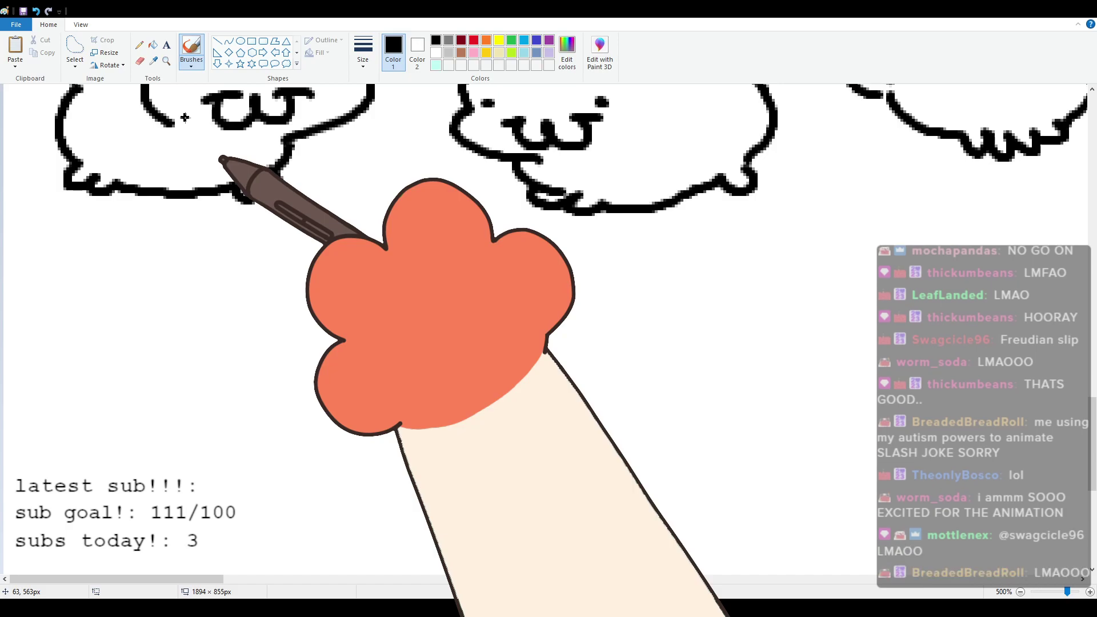
mouse_move(55, 290)
left_mouse_down()
mouse_move(67, 256)
mouse_move(87, 266)
mouse_move(178, 260)
mouse_move(203, 246)
mouse_move(226, 284)
left_mouse_up()
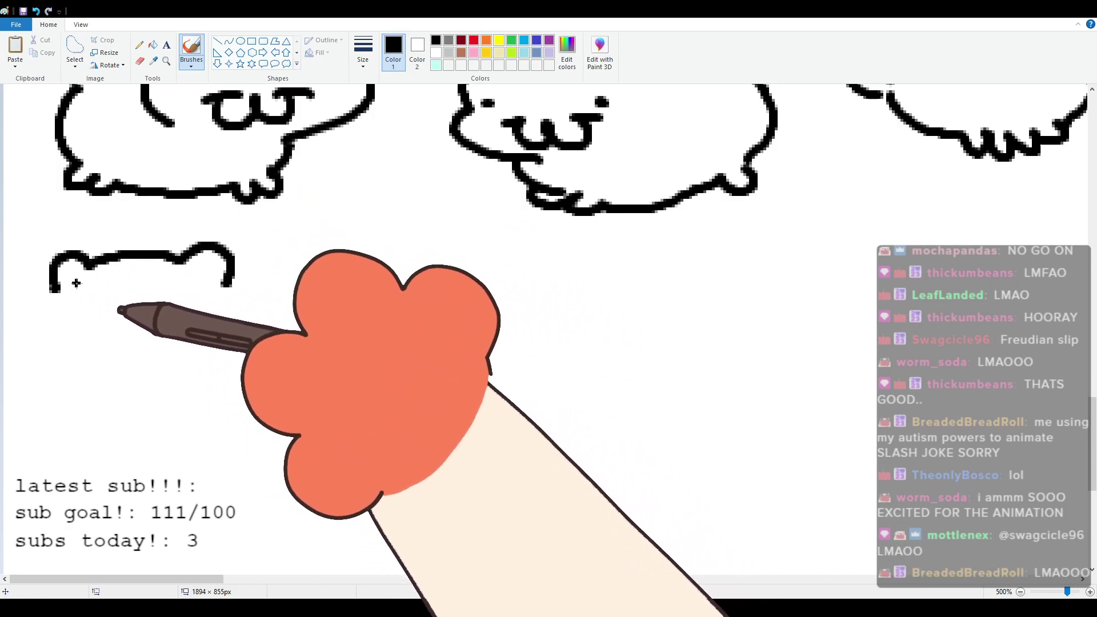
mouse_move(56, 288)
left_mouse_down()
mouse_move(46, 331)
mouse_move(126, 375)
left_mouse_up()
left_click_drag(135, 297, 132, 306)
left_click(80, 316)
mouse_move(178, 276)
left_mouse_down()
mouse_move(195, 358)
mouse_move(178, 277)
left_mouse_up()
left_click(183, 316)
mouse_move(141, 374)
left_mouse_down()
mouse_move(163, 384)
mouse_move(187, 375)
mouse_move(194, 397)
left_mouse_up()
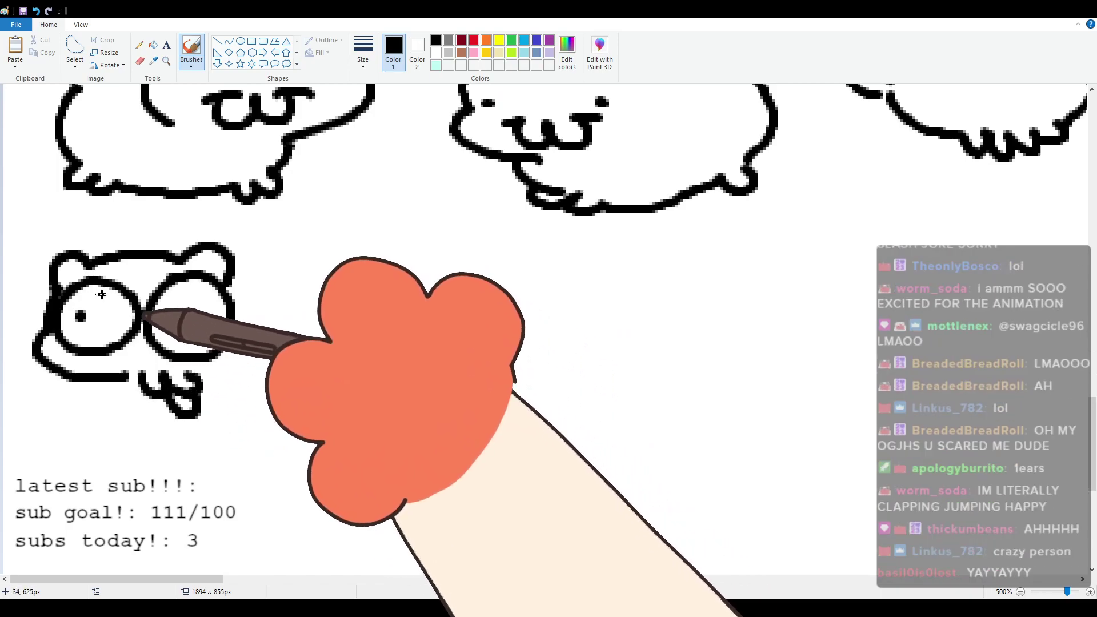
Step: Draw the big-eyed creature's right cheek and small standing body with front paws, a raised round tail and a short hind leg
mouse_move(116, 378)
left_mouse_down()
mouse_move(120, 401)
mouse_move(172, 438)
left_mouse_up()
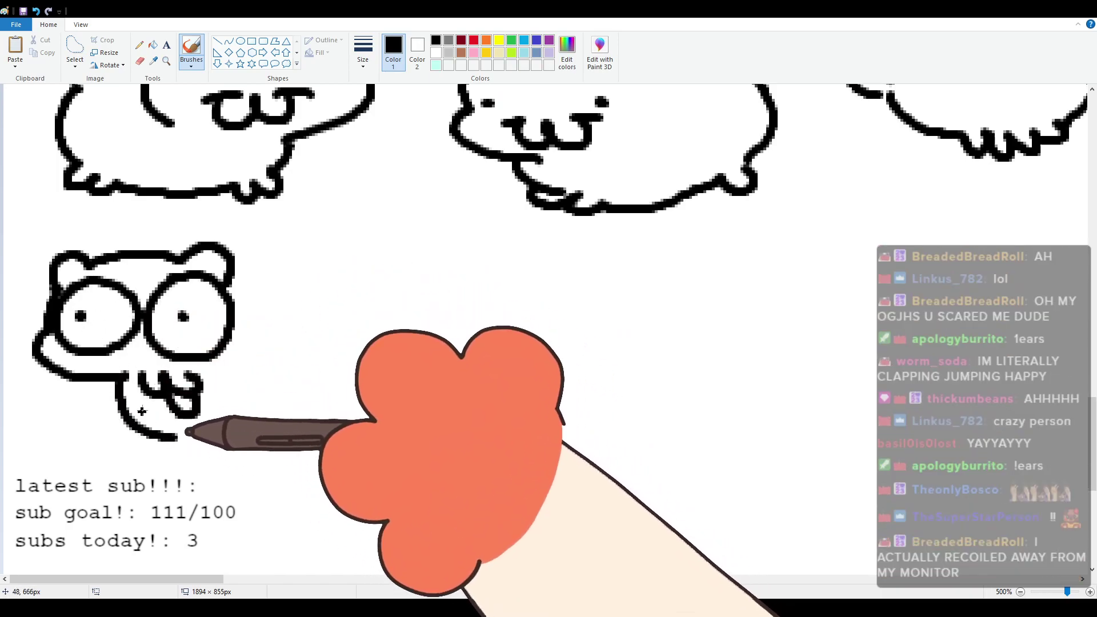
key("ctrl+z")
mouse_move(121, 388)
left_mouse_down()
mouse_move(156, 431)
mouse_move(226, 441)
left_mouse_up()
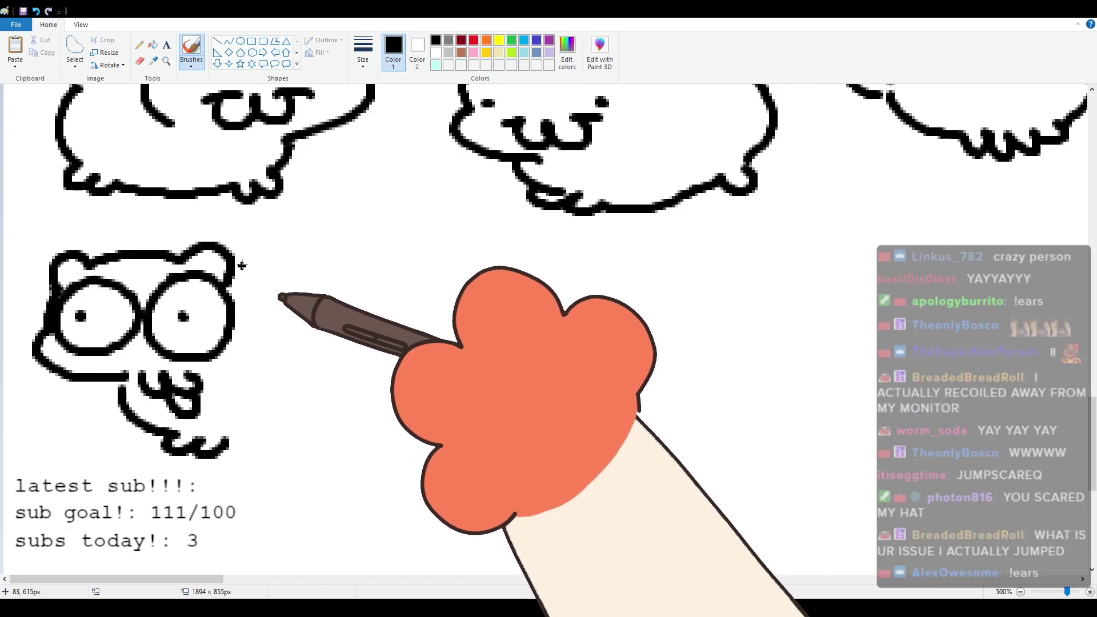
mouse_move(229, 280)
left_mouse_down()
mouse_move(264, 319)
mouse_move(244, 366)
left_mouse_up()
mouse_move(264, 311)
left_mouse_down()
mouse_move(354, 291)
mouse_move(336, 422)
left_mouse_up()
mouse_move(234, 440)
left_mouse_down()
mouse_move(293, 441)
mouse_move(330, 428)
left_mouse_up()
key("ctrl+z")
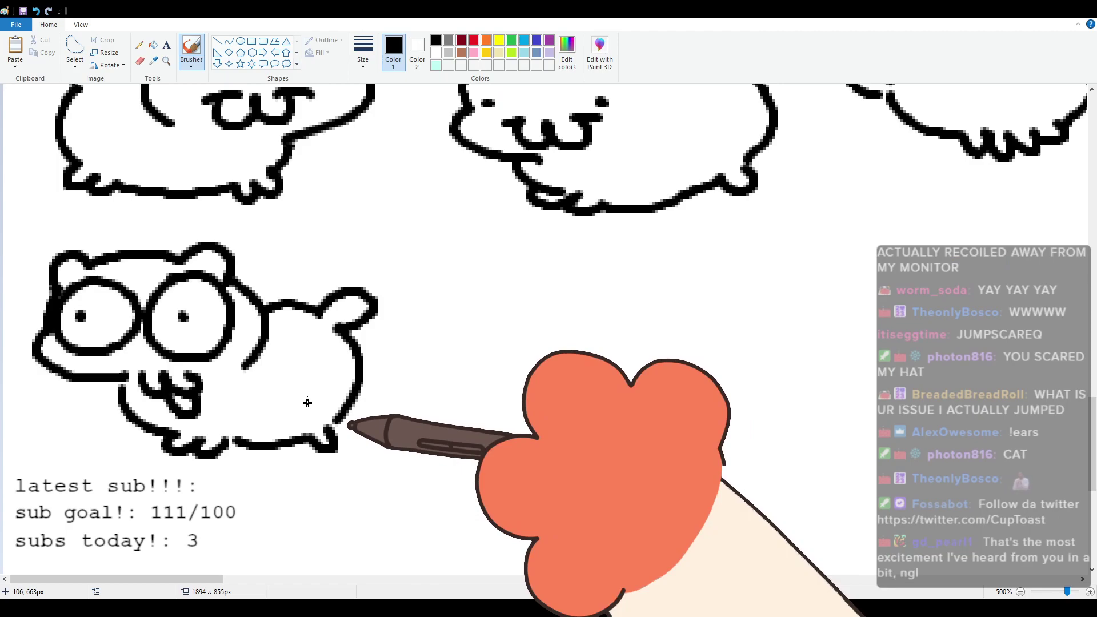
Step: Draw a tilted round-eared head outline with a half-lidded left eye in the free space beside the big-eyed creature
scroll(316, 340, "up", 2)
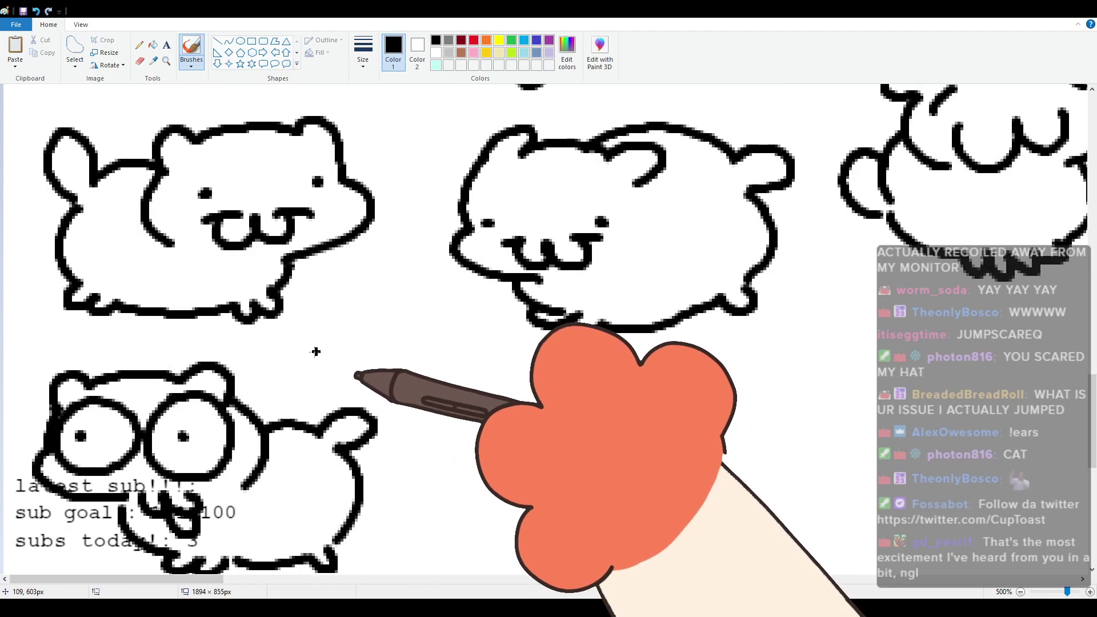
scroll(297, 400, "down", 2)
scroll(246, 474, "up", 2)
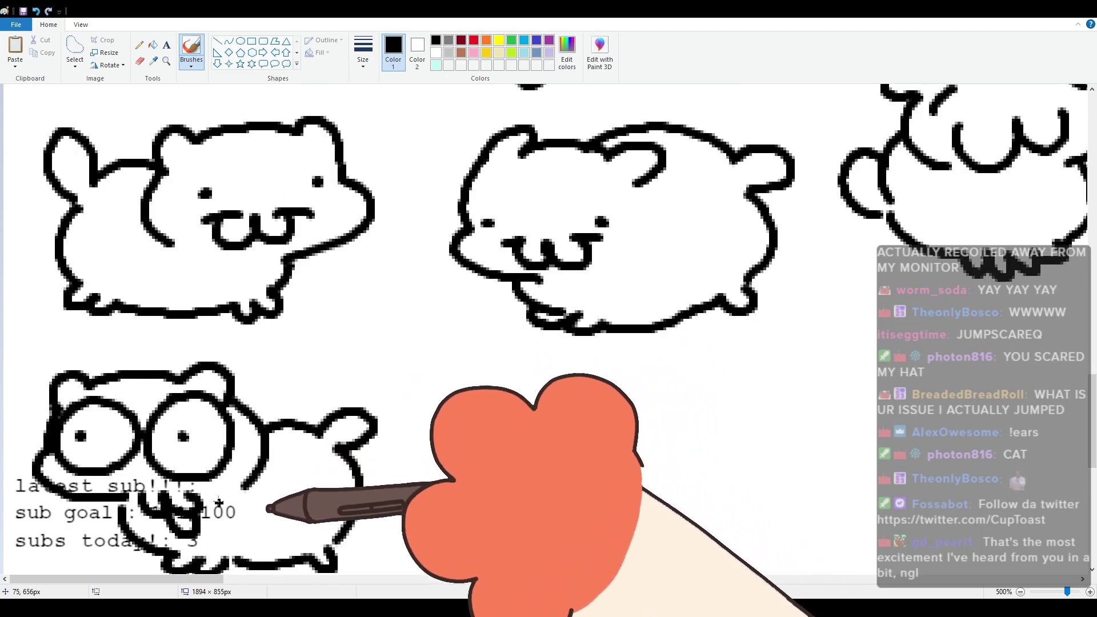
scroll(224, 497, "down", 2)
scroll(182, 306, "right", 4)
scroll(311, 391, "up", 2)
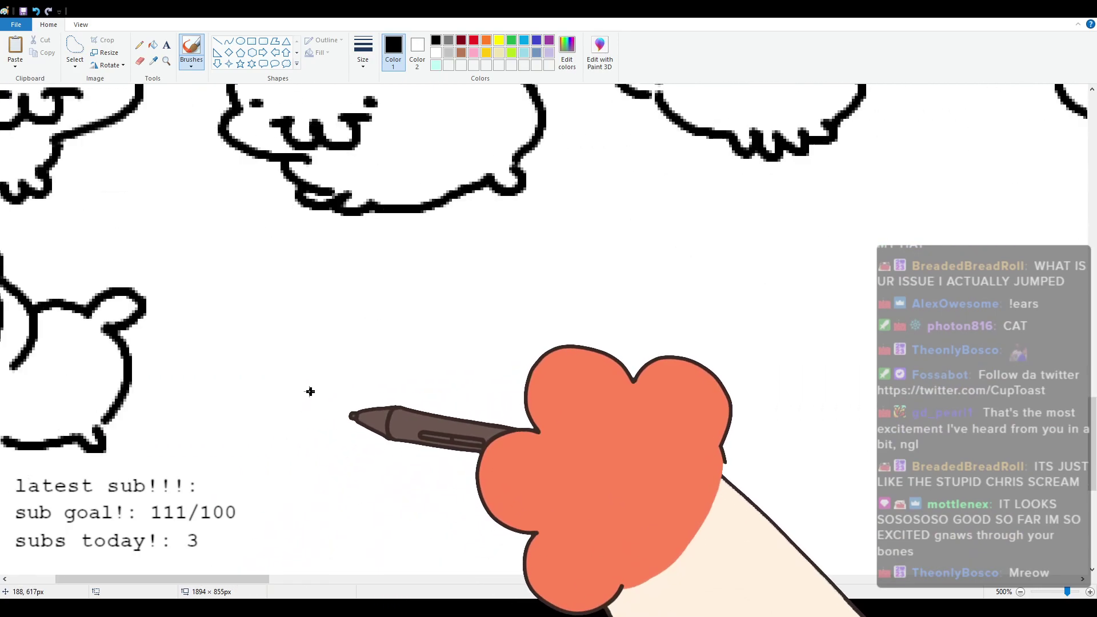
scroll(309, 389, "down", 2)
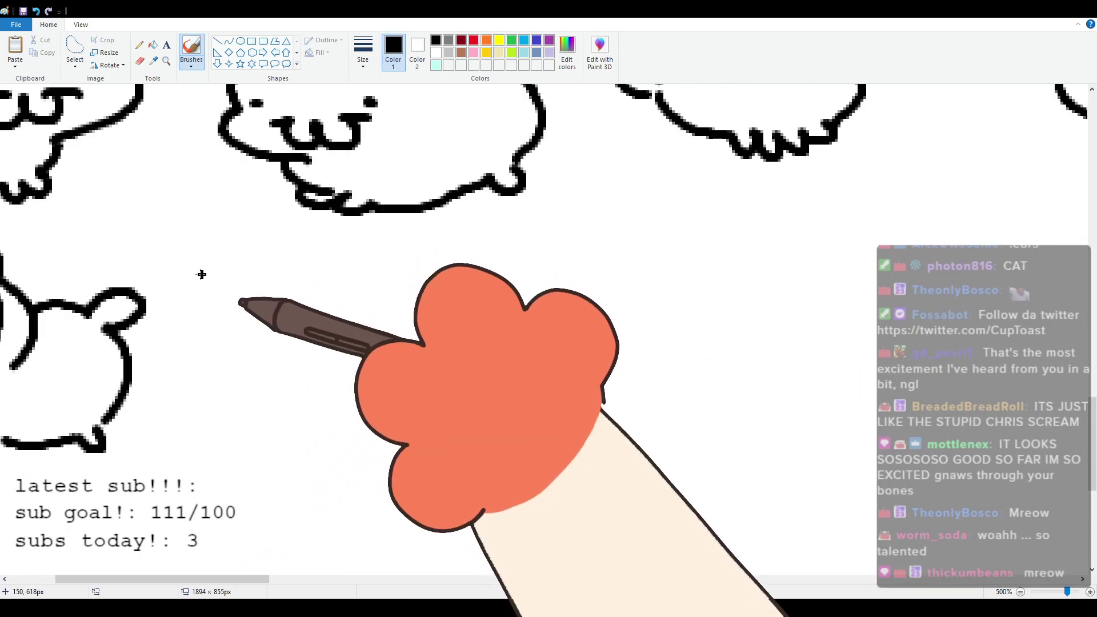
mouse_move(255, 311)
left_mouse_down()
mouse_move(240, 277)
mouse_move(303, 257)
mouse_move(426, 260)
mouse_move(474, 294)
mouse_move(455, 358)
left_mouse_up()
mouse_move(281, 311)
left_mouse_down()
mouse_move(310, 327)
mouse_move(284, 310)
mouse_move(328, 307)
mouse_move(275, 306)
mouse_move(321, 330)
left_mouse_up()
key("ctrl+z")
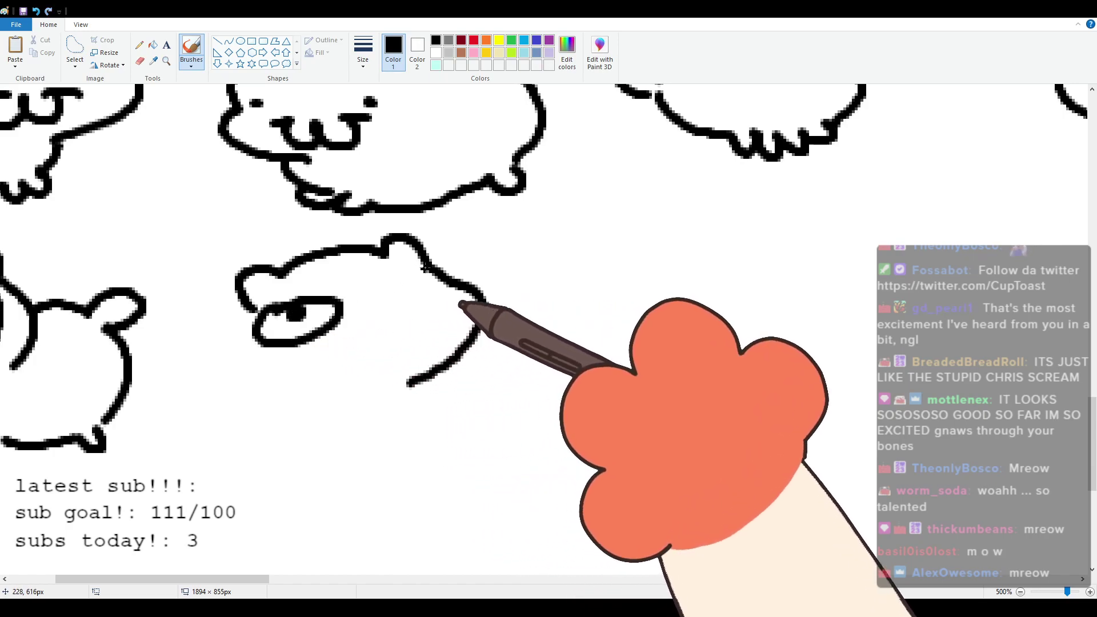
Step: Add the tilted head's half-lidded right eye, slanted wavy mouth and rounded left cheek
mouse_move(392, 277)
left_mouse_down()
mouse_move(359, 312)
mouse_move(448, 300)
mouse_move(393, 280)
mouse_move(364, 319)
mouse_move(443, 305)
mouse_move(410, 279)
mouse_move(384, 276)
left_mouse_up()
key("ctrl+z")
key("ctrl+z")
key("ctrl+y")
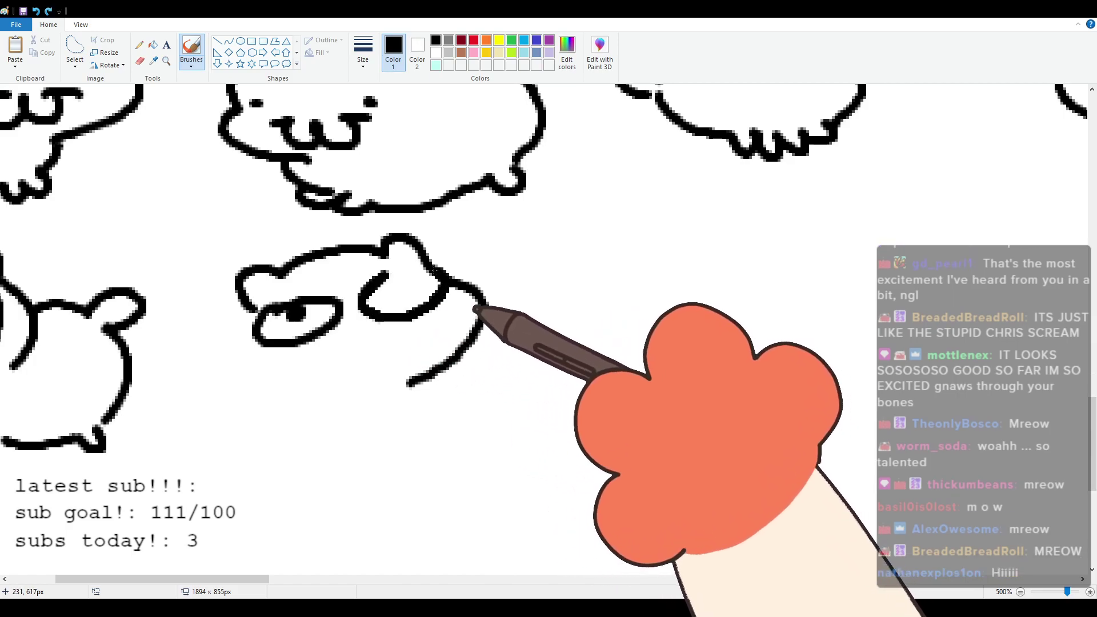
left_click_drag(385, 345, 362, 362)
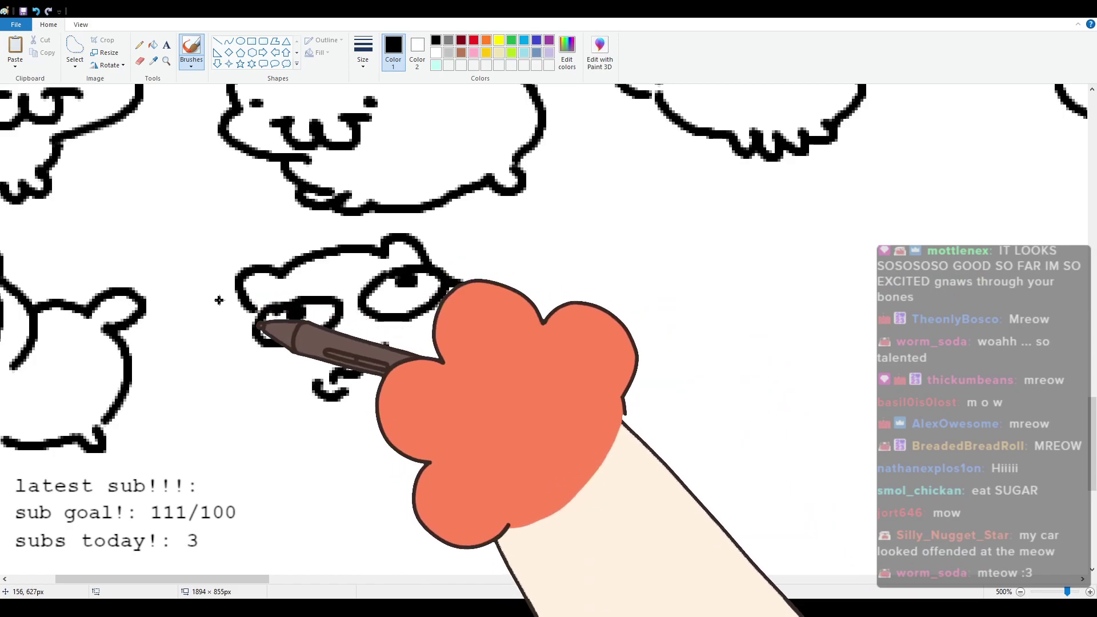
mouse_move(256, 320)
left_mouse_down()
mouse_move(246, 368)
mouse_move(281, 394)
left_mouse_up()
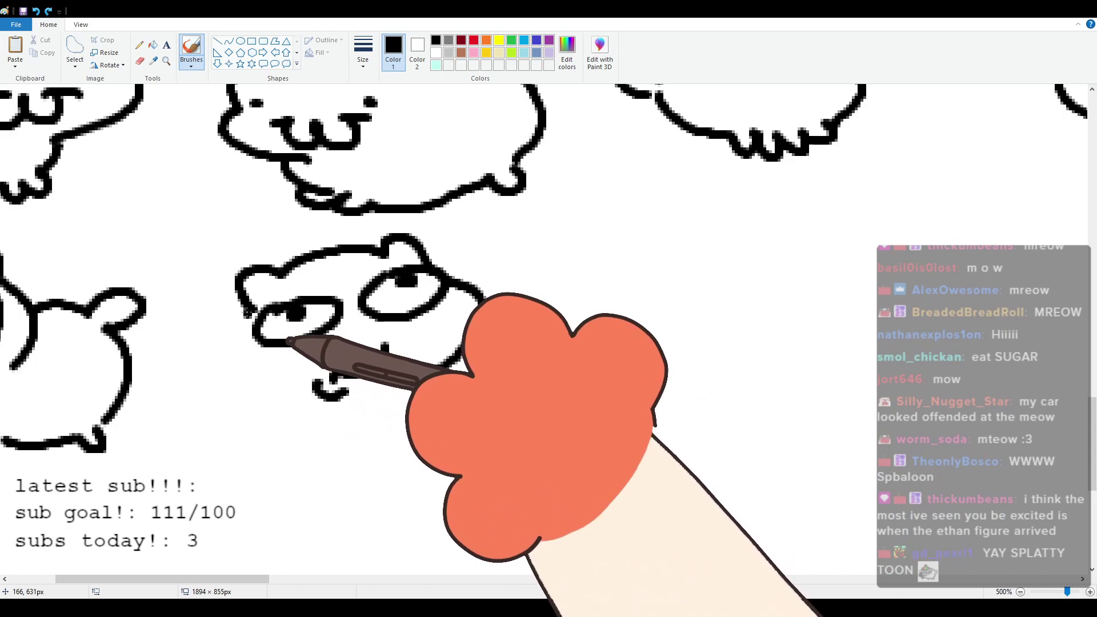
mouse_move(248, 312)
left_mouse_down()
mouse_move(248, 370)
mouse_move(281, 393)
left_mouse_up()
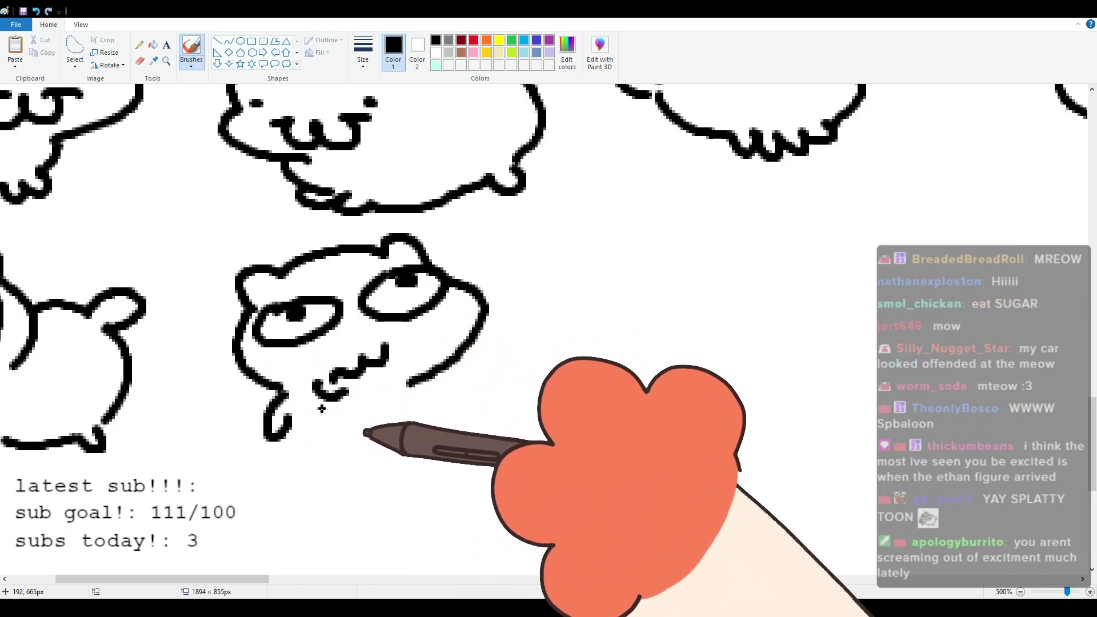
Step: Draw the tilted-head creature's upright plump body with a round tail at its left side and two short feet
mouse_move(282, 402)
left_mouse_down()
mouse_move(257, 430)
mouse_move(274, 459)
left_mouse_up()
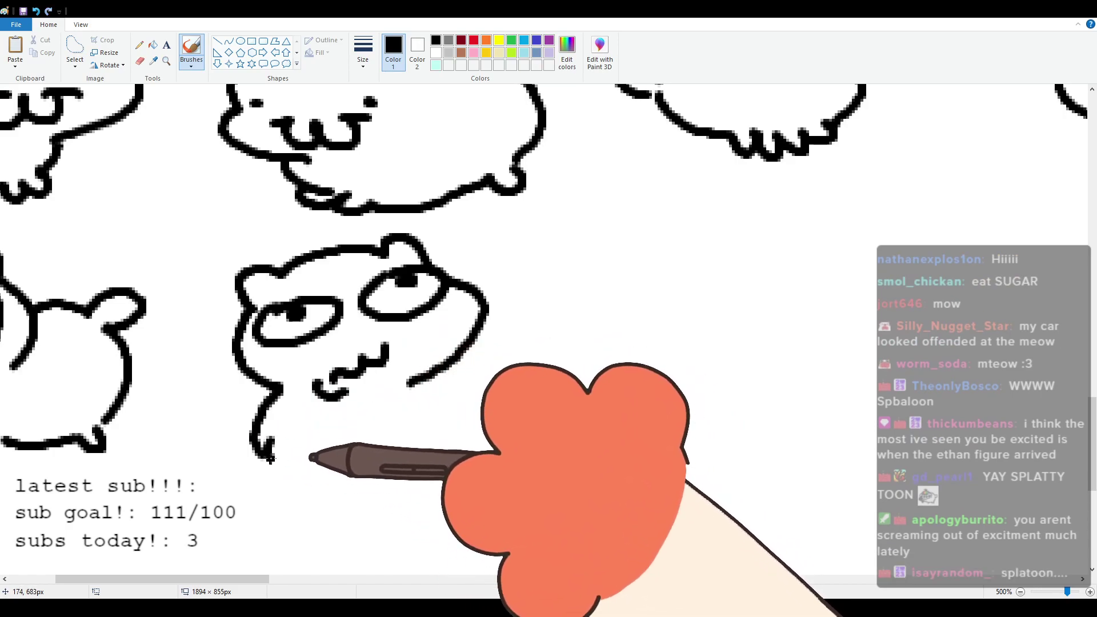
key("ctrl+z")
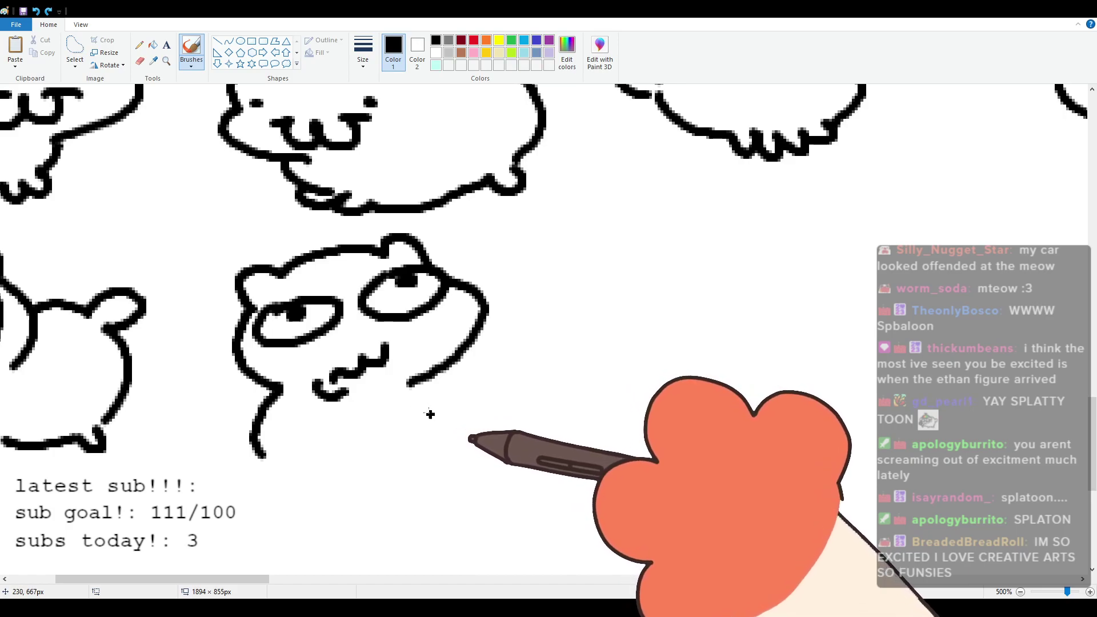
left_click_drag(422, 384, 419, 504)
mouse_move(273, 432)
left_mouse_down()
mouse_move(265, 470)
mouse_move(301, 532)
mouse_move(353, 513)
mouse_move(415, 520)
mouse_move(459, 473)
left_mouse_up()
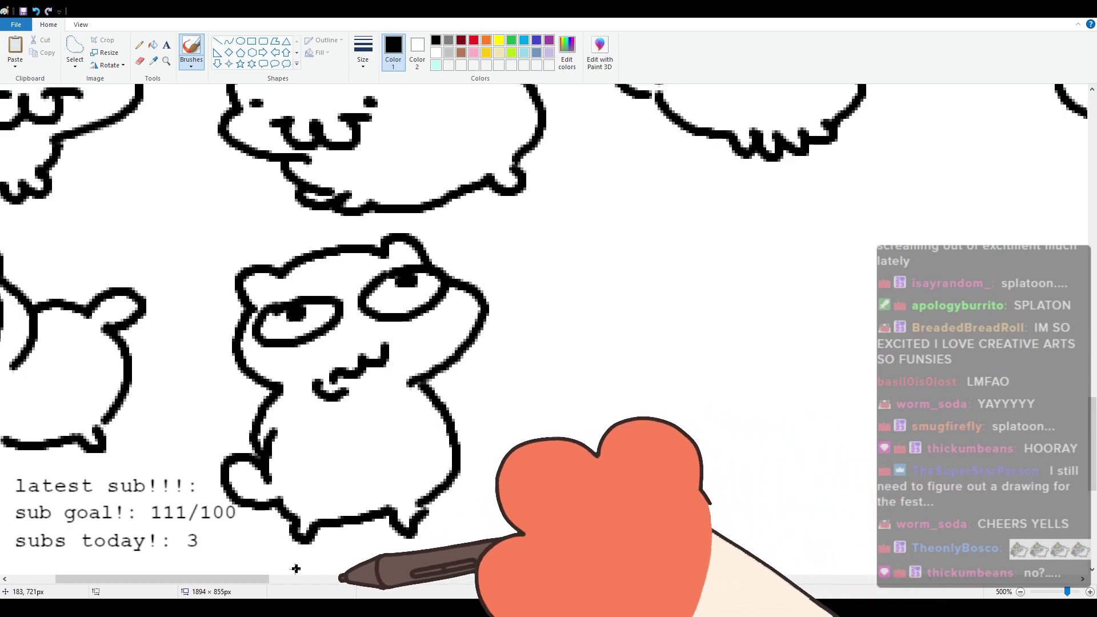
Step: Draw another round-eared head beside the upright creature, with narrow sideways-glancing eyes, a small wavy mouth and curved cheeks
mouse_move(257, 579)
left_mouse_down()
mouse_move(336, 569)
mouse_move(267, 580)
left_mouse_up()
scroll(233, 495, "up", 1)
scroll(236, 501, "down", 1)
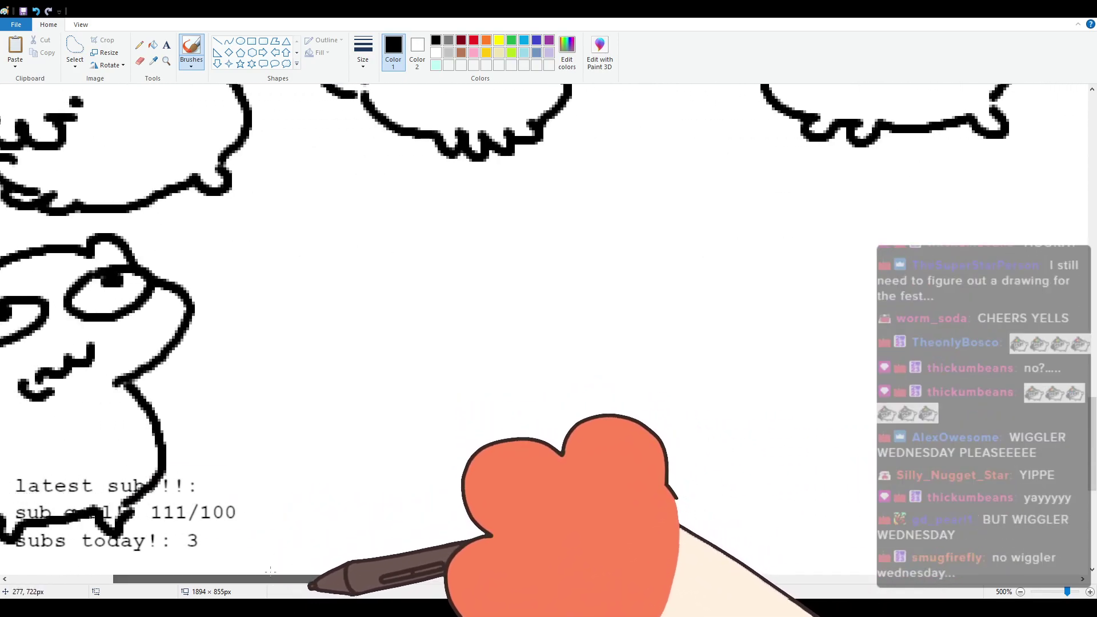
mouse_move(294, 227)
left_mouse_down()
mouse_move(490, 228)
mouse_move(464, 265)
mouse_move(299, 229)
mouse_move(268, 275)
mouse_move(309, 338)
mouse_move(362, 317)
mouse_move(292, 226)
mouse_move(261, 310)
mouse_move(363, 343)
left_mouse_up()
key("ctrl+z")
left_click_drag(284, 279, 331, 288)
mouse_move(409, 290)
left_mouse_down()
mouse_move(407, 315)
mouse_move(467, 293)
mouse_move(414, 294)
mouse_move(460, 299)
left_mouse_up()
left_click_drag(376, 332, 433, 346)
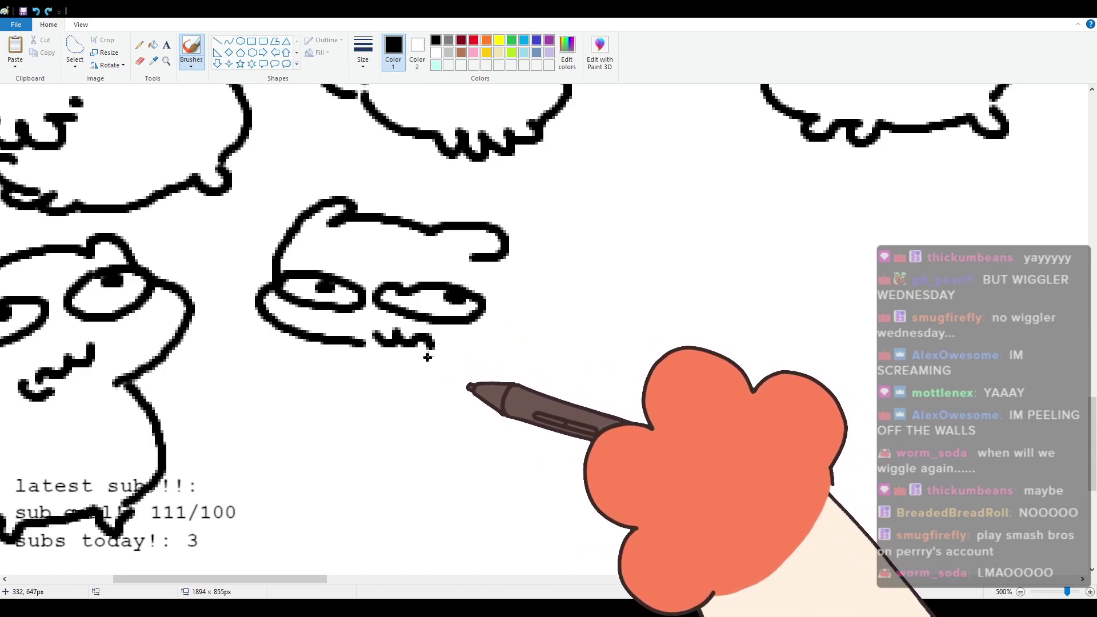
left_click_drag(418, 355, 445, 345)
left_click_drag(481, 260, 498, 324)
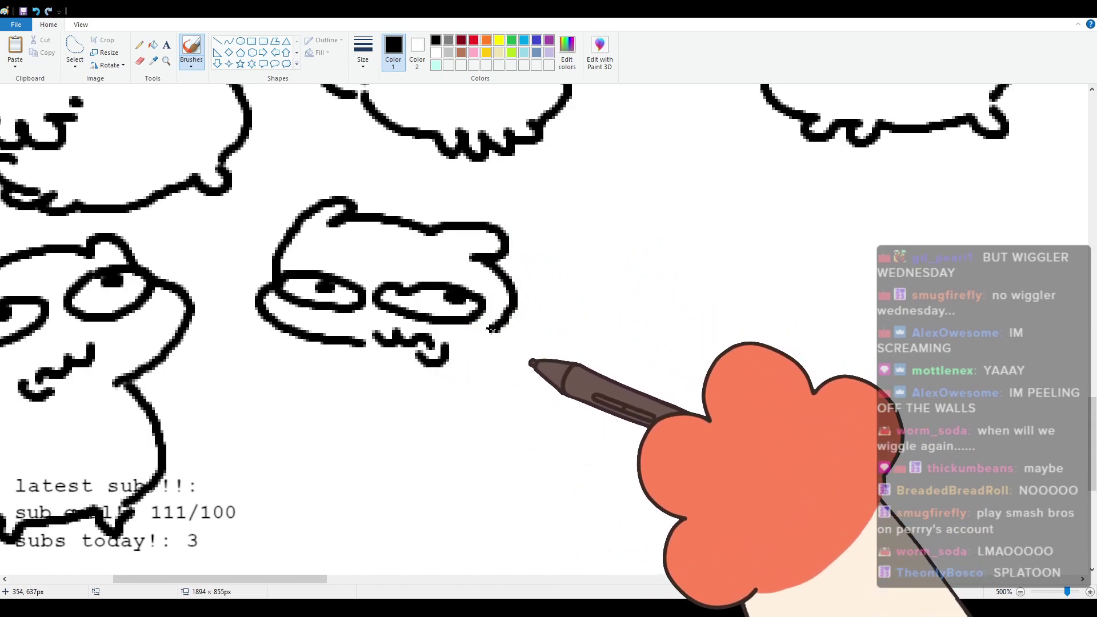
Step: Draw the sideways-glancing creature's rounded standing body with two front paws, a round tail and a small hind foot
mouse_move(325, 345)
left_mouse_down()
mouse_move(386, 416)
mouse_move(403, 393)
mouse_move(420, 416)
mouse_move(496, 413)
left_mouse_up()
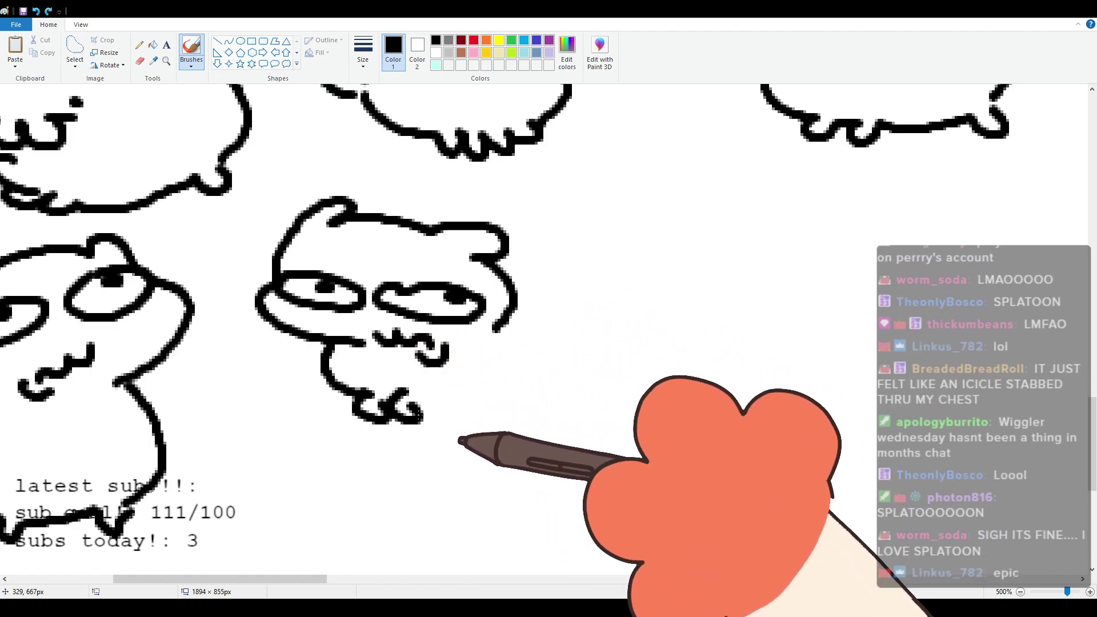
left_click_drag(496, 413, 550, 394)
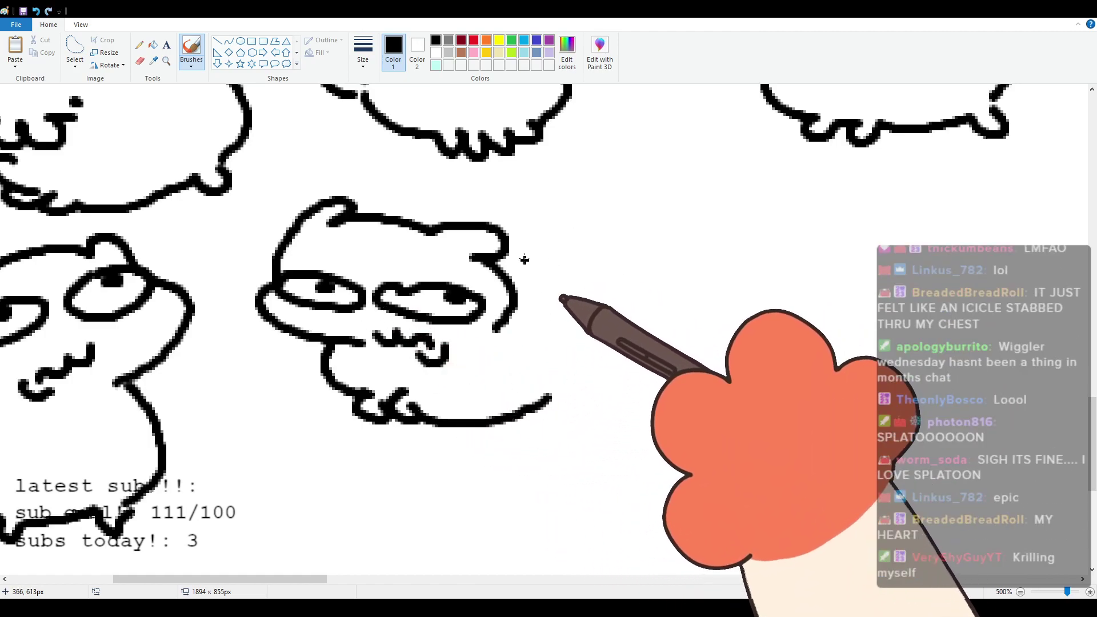
mouse_move(503, 253)
left_mouse_down()
mouse_move(546, 260)
mouse_move(591, 343)
mouse_move(555, 401)
mouse_move(568, 387)
left_mouse_up()
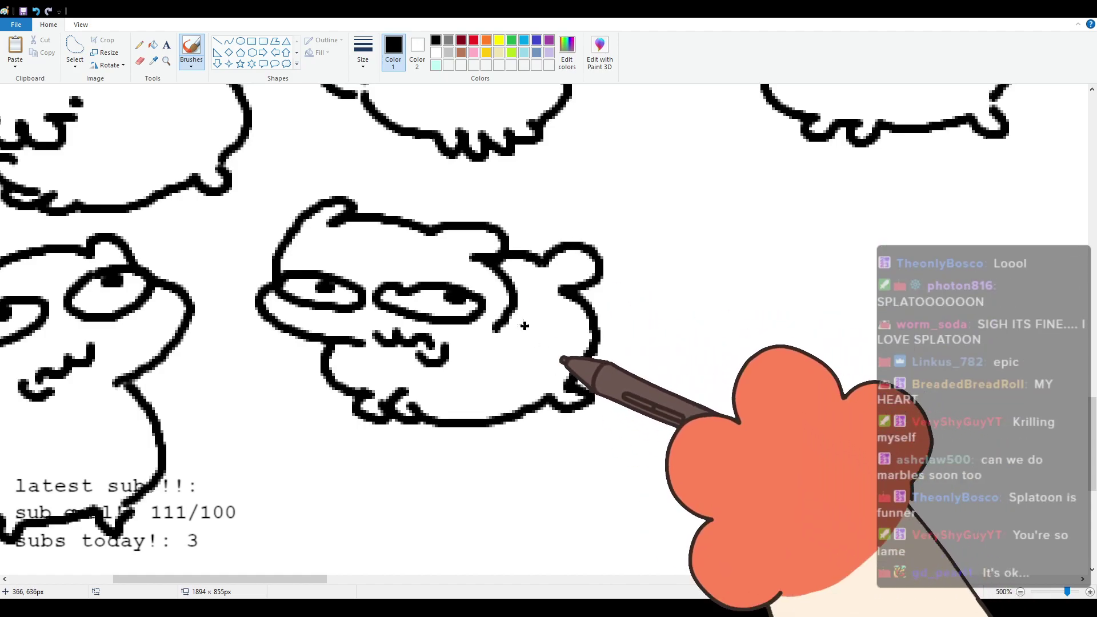
scroll(371, 491, "down", 1)
scroll(342, 490, "up", 1)
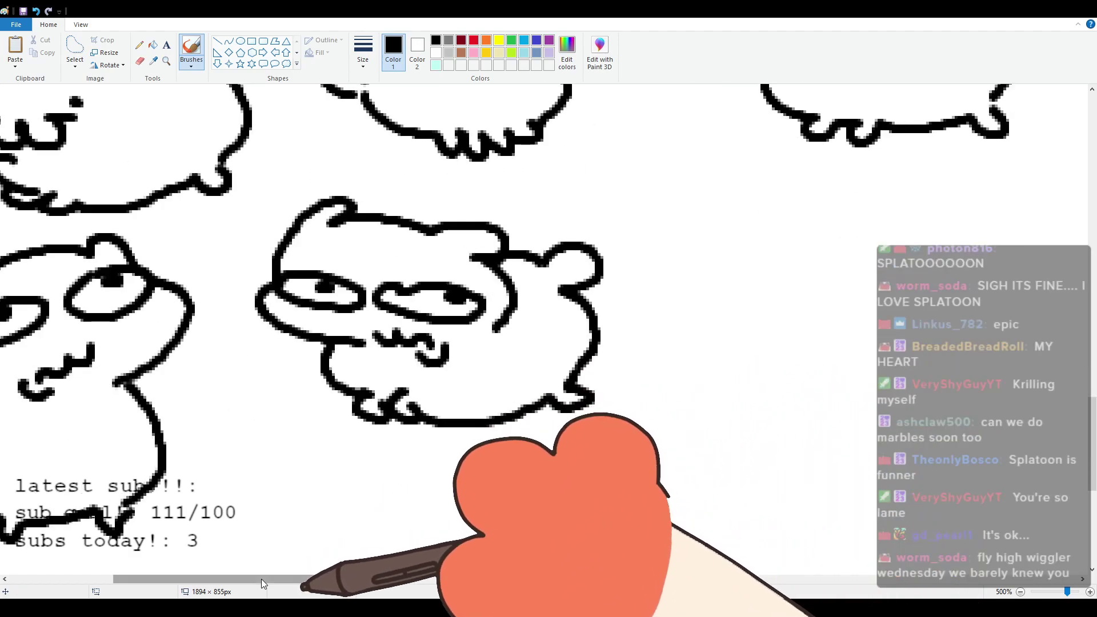
Step: Draw a right-facing creature with sleepy half-lidded eyes, a small crooked mouth, a plump body, raised round tail and short legs
left_click_drag(262, 578, 356, 579)
scroll(399, 526, "up", 2)
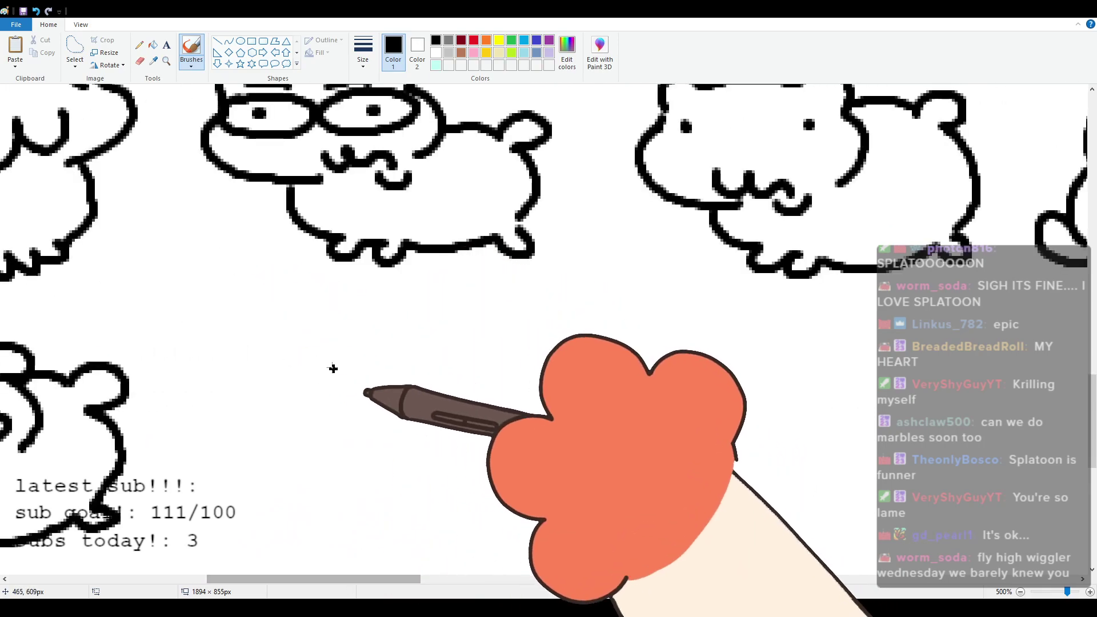
mouse_move(313, 391)
left_mouse_down()
mouse_move(308, 363)
mouse_move(462, 339)
mouse_move(529, 418)
mouse_move(450, 462)
left_mouse_up()
key("ctrl+z")
mouse_move(494, 372)
left_mouse_down()
mouse_move(510, 455)
mouse_move(436, 475)
left_mouse_up()
mouse_move(343, 398)
left_mouse_down()
mouse_move(403, 411)
mouse_move(325, 404)
mouse_move(367, 403)
left_mouse_up()
mouse_move(474, 380)
left_mouse_down()
mouse_move(450, 416)
mouse_move(474, 382)
mouse_move(474, 395)
left_mouse_up()
left_click_drag(442, 454, 413, 457)
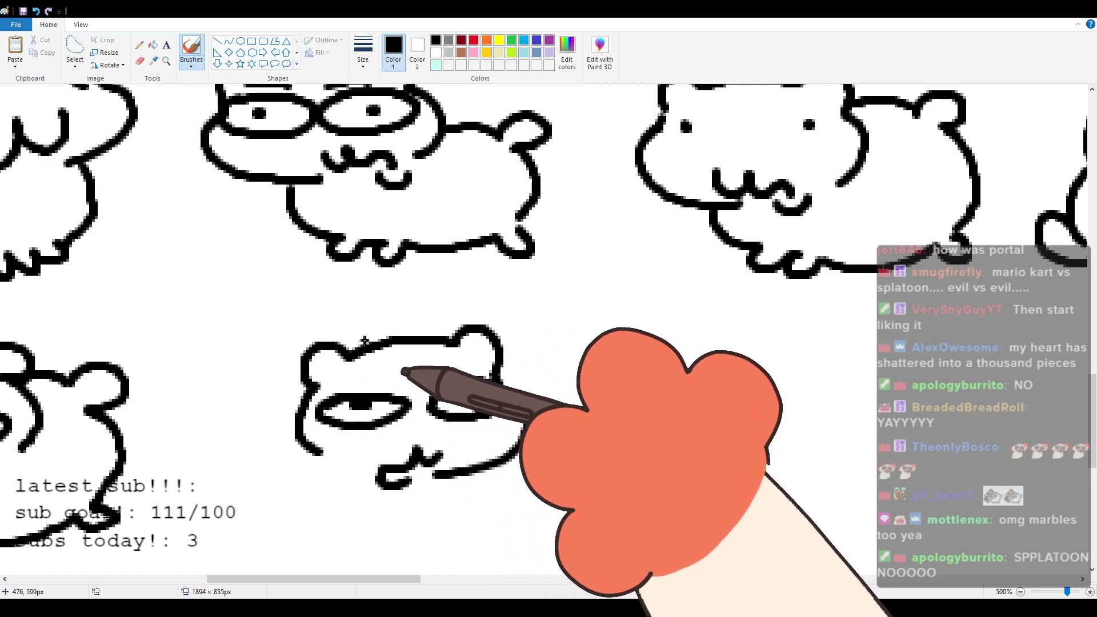
mouse_move(361, 342)
left_mouse_down()
mouse_move(217, 320)
mouse_move(242, 364)
mouse_move(226, 400)
mouse_move(249, 444)
mouse_move(231, 468)
mouse_move(237, 490)
mouse_move(405, 525)
mouse_move(435, 487)
left_mouse_up()
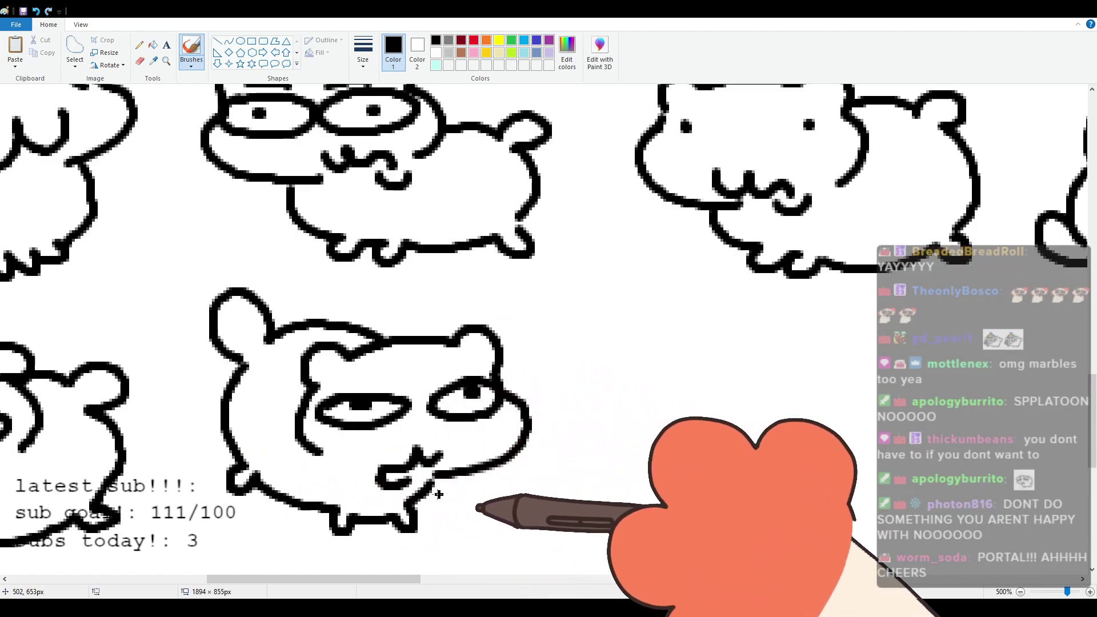
Step: Handwrite the weekday initials W, Th, F, S, S, M, T in a row beside the sleepy creature
left_click_drag(403, 580, 464, 580)
mouse_move(362, 455)
left_mouse_down()
mouse_move(363, 407)
mouse_move(395, 404)
left_mouse_up()
key("ctrl+z")
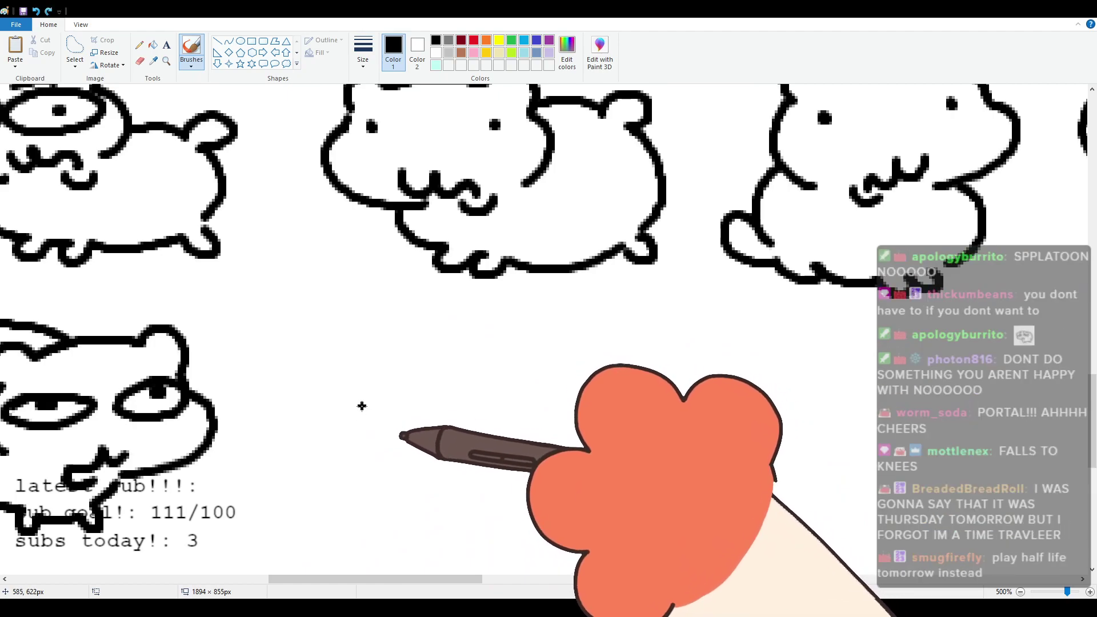
left_click_drag(381, 405, 424, 381)
left_click_drag(496, 399, 502, 456)
left_click_drag(469, 404, 512, 396)
left_click_drag(517, 411, 537, 450)
left_click_drag(588, 395, 600, 448)
left_click_drag(586, 393, 635, 387)
left_click_drag(597, 413, 639, 410)
left_click_drag(721, 393, 691, 457)
mouse_move(788, 410)
left_mouse_down()
mouse_move(818, 391)
mouse_move(793, 462)
left_mouse_up()
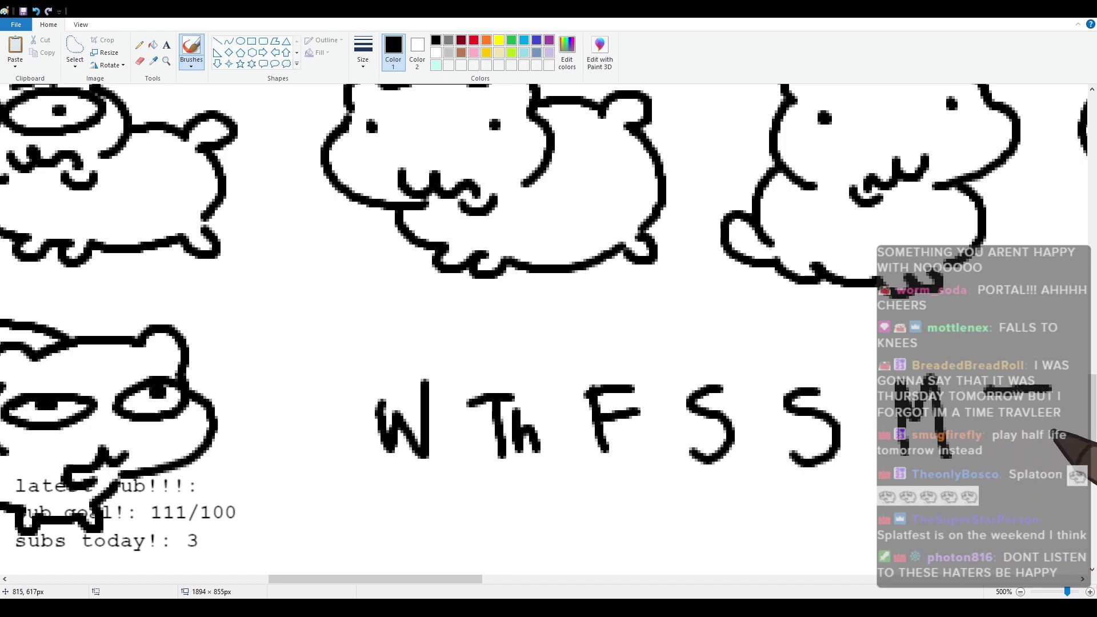
left_click_drag(1024, 391, 1028, 467)
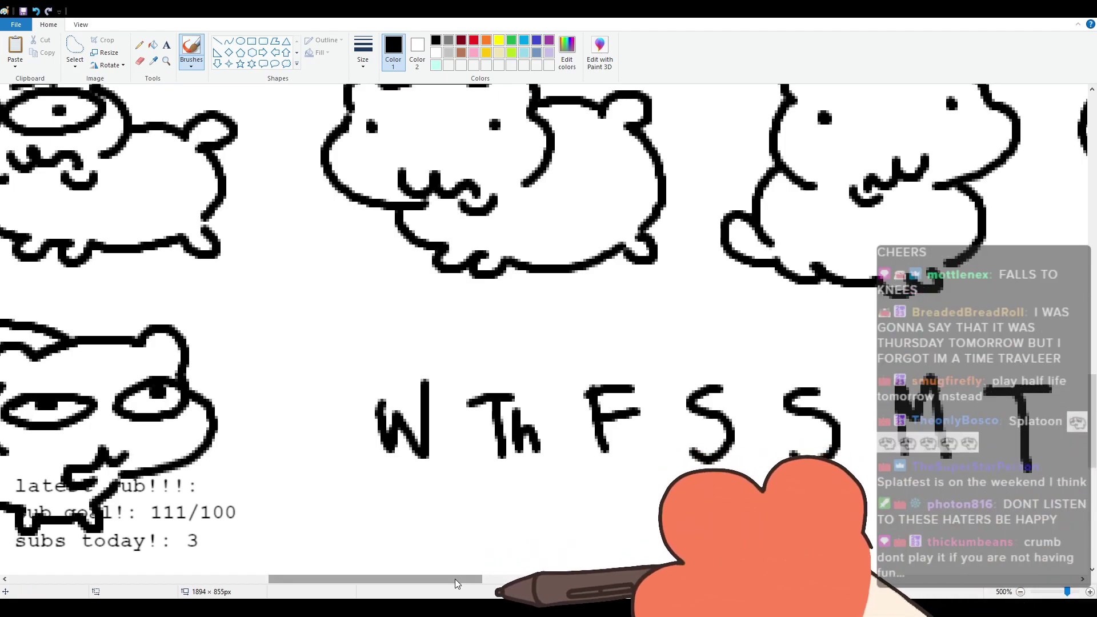
Step: Cross out the handwritten W with a diagonal stroke
left_click_drag(456, 580, 500, 580)
left_click_drag(614, 428, 834, 378)
key("ctrl+z")
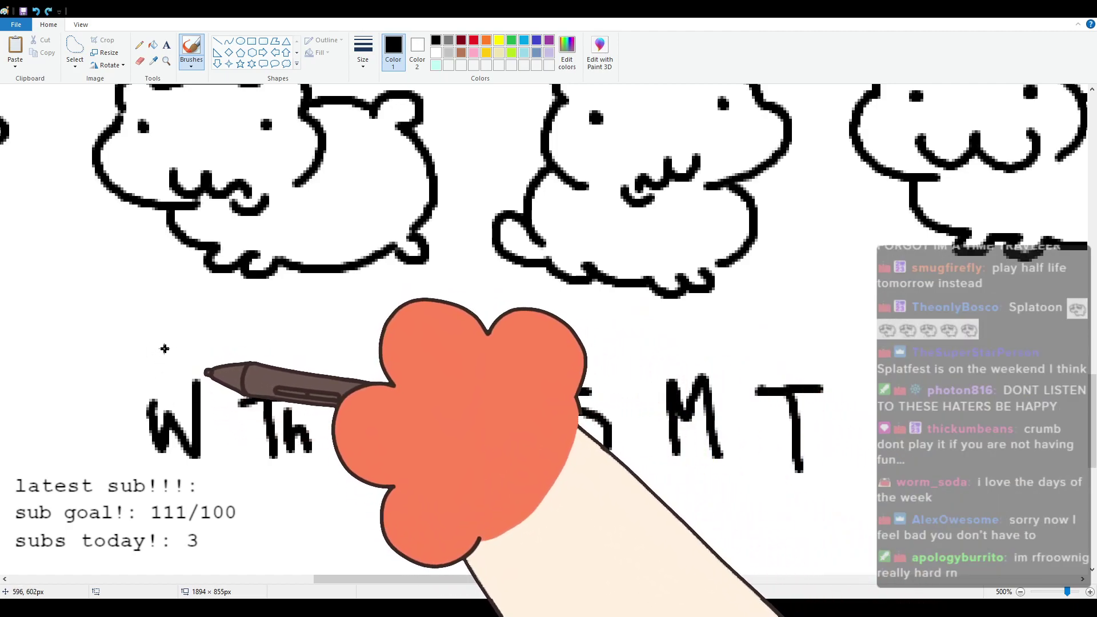
left_click_drag(148, 376, 213, 433)
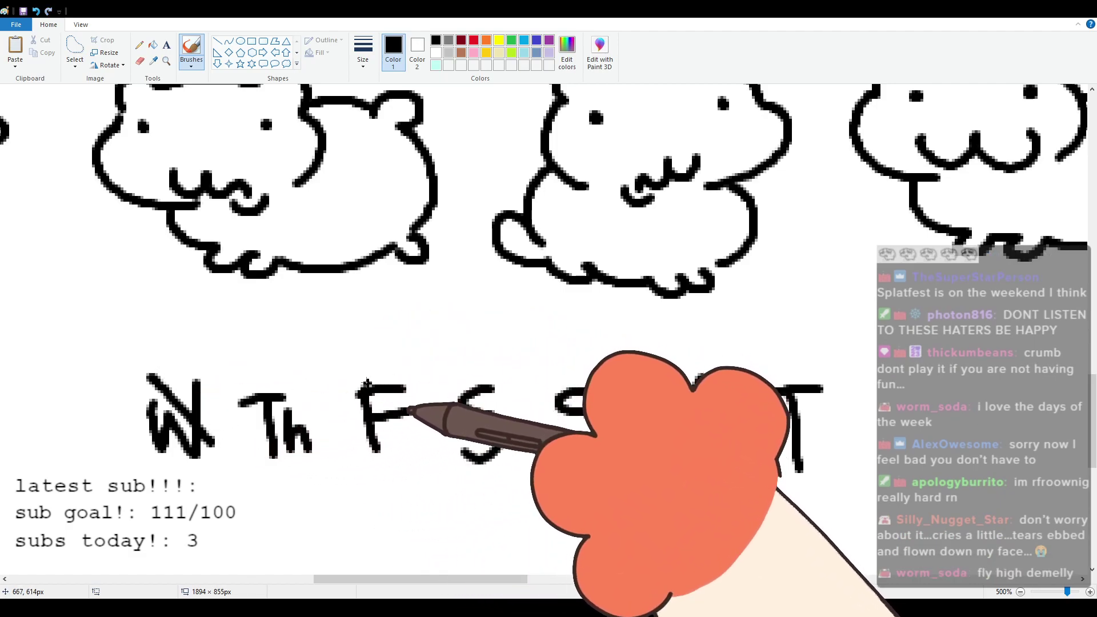
Step: Cross out the F, the second S and the final T in the handwritten weekday row with diagonal strokes
left_click_drag(357, 367, 433, 481)
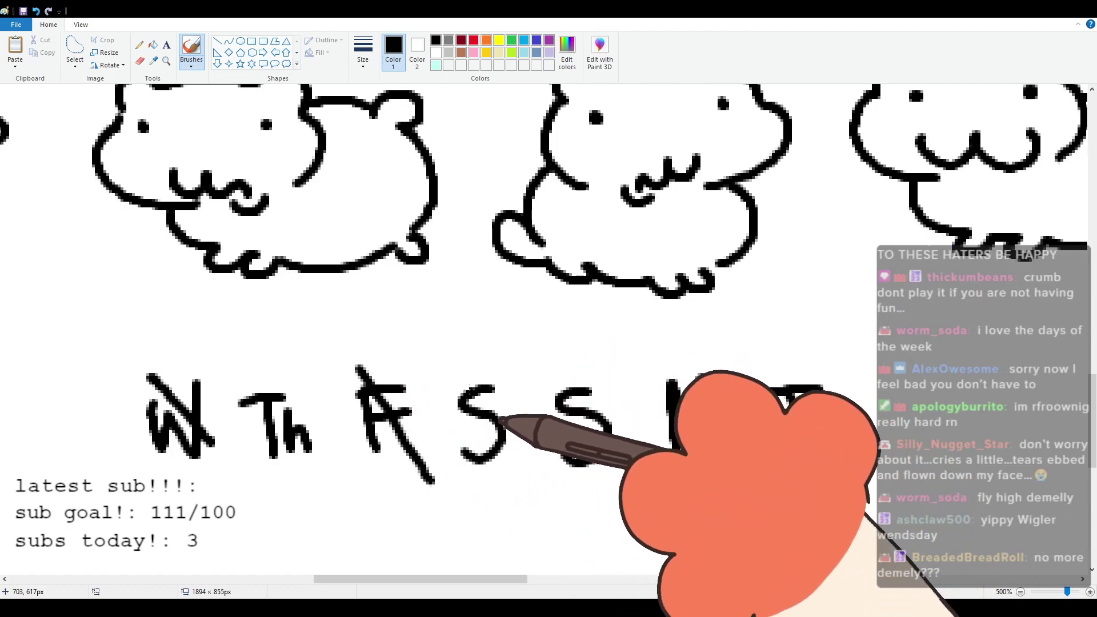
left_click_drag(538, 371, 644, 468)
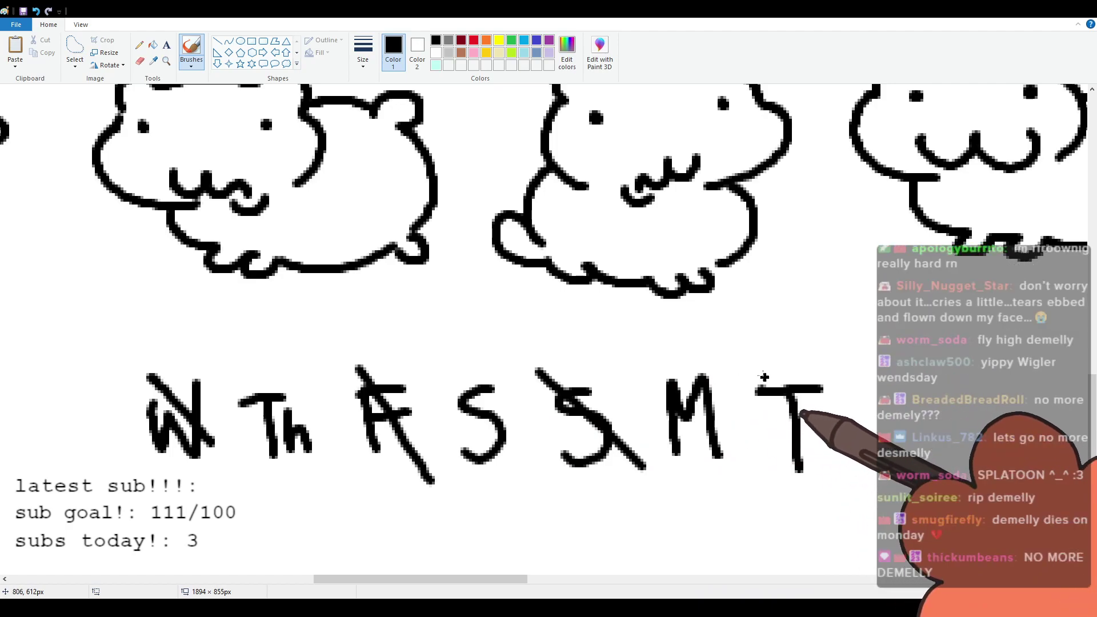
left_click_drag(755, 365, 827, 457)
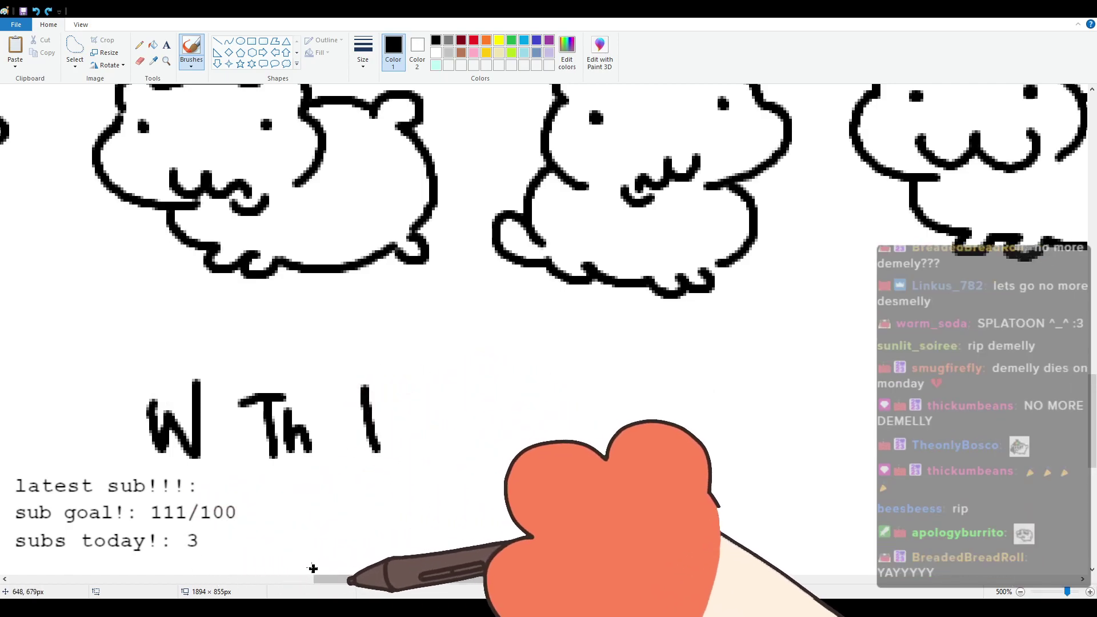
Step: Draw a front-facing head outline with two round ears and wide cheeks beside the half-lidded creature in the lower row
left_click_drag(335, 579, 297, 579)
mouse_move(294, 377)
left_mouse_down()
mouse_move(322, 348)
mouse_move(305, 327)
mouse_move(323, 337)
mouse_move(394, 321)
mouse_move(449, 334)
mouse_move(482, 325)
mouse_move(485, 378)
mouse_move(295, 375)
mouse_move(276, 394)
mouse_move(357, 464)
left_mouse_up()
key("ctrl+z")
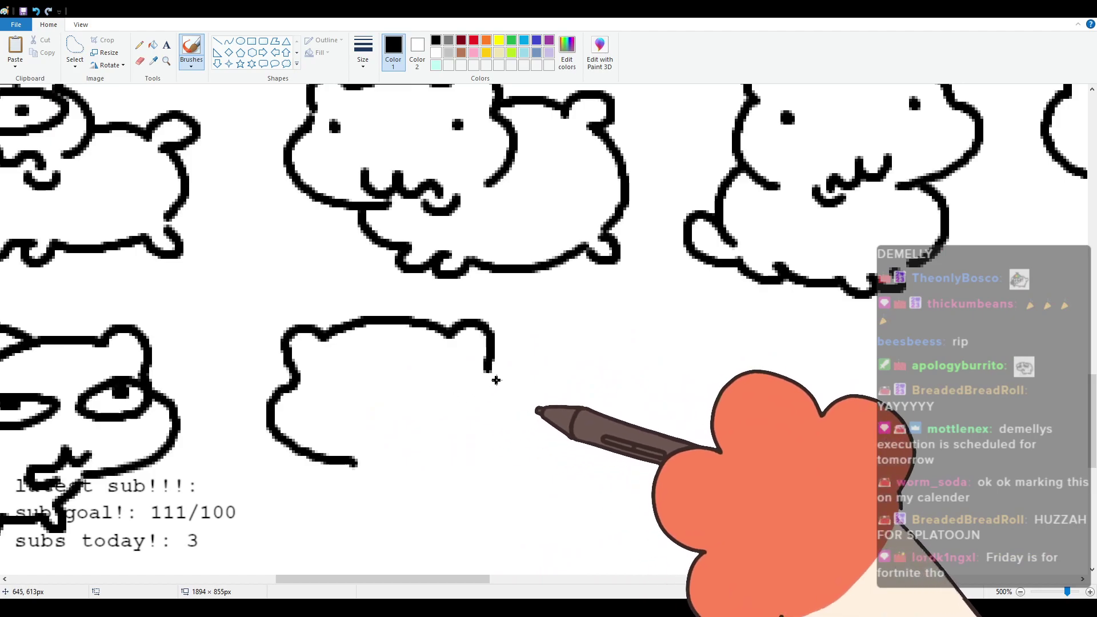
left_click_drag(492, 379, 474, 454)
Step: Draw two large, square anime-style eyes with thick upper lids and scribbled zigzag pupils on the new head
mouse_move(374, 361)
left_mouse_down()
mouse_move(314, 364)
mouse_move(322, 421)
left_mouse_up()
mouse_move(359, 364)
left_mouse_down()
mouse_move(360, 415)
mouse_move(375, 423)
left_mouse_up()
mouse_move(320, 371)
left_mouse_down()
mouse_move(331, 397)
mouse_move(359, 421)
left_mouse_up()
mouse_move(403, 366)
left_mouse_down()
mouse_move(471, 361)
mouse_move(420, 428)
left_mouse_up()
left_click_drag(464, 361, 470, 428)
left_click_drag(432, 428, 400, 430)
left_click_drag(426, 374, 460, 425)
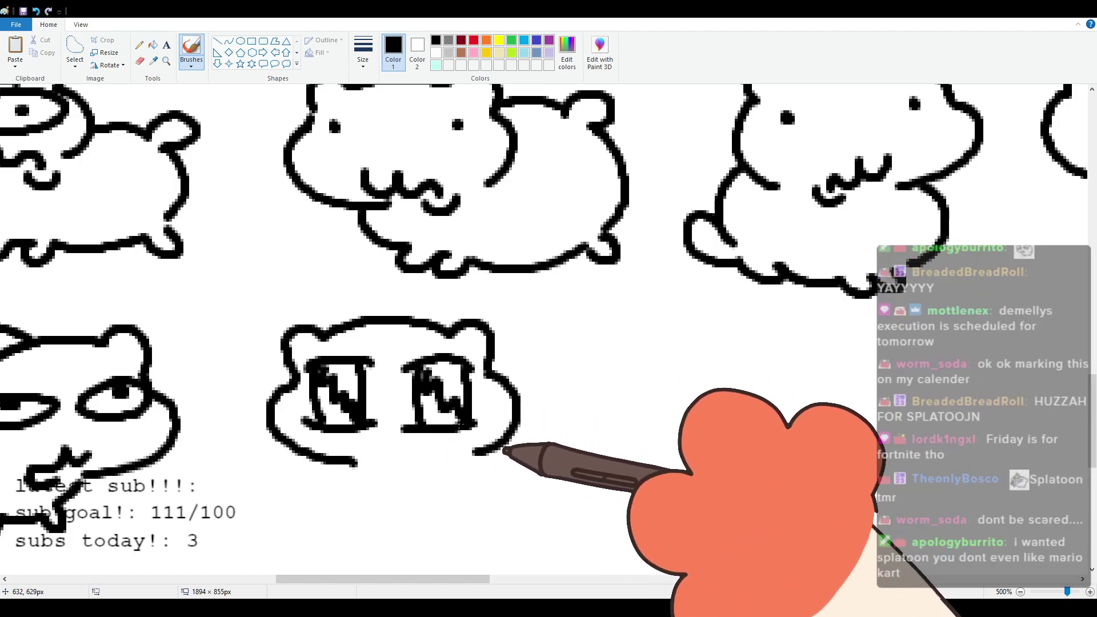
Step: Add a dot nose, a small open mouth and two outstretched front paws to the big-eyed creature
left_click(394, 441)
left_click_drag(370, 469, 407, 470)
left_click_drag(325, 463, 313, 497)
mouse_move(498, 460)
left_mouse_down()
mouse_move(491, 486)
mouse_move(549, 478)
left_mouse_up()
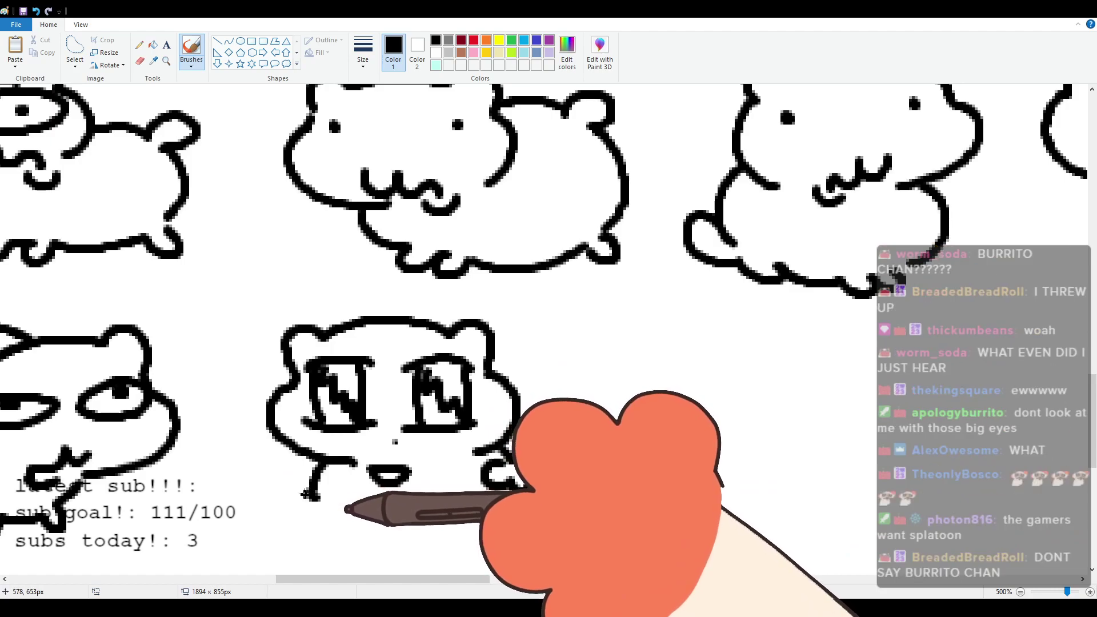
mouse_move(310, 496)
left_mouse_down()
mouse_move(309, 506)
mouse_move(272, 483)
mouse_move(298, 517)
left_mouse_up()
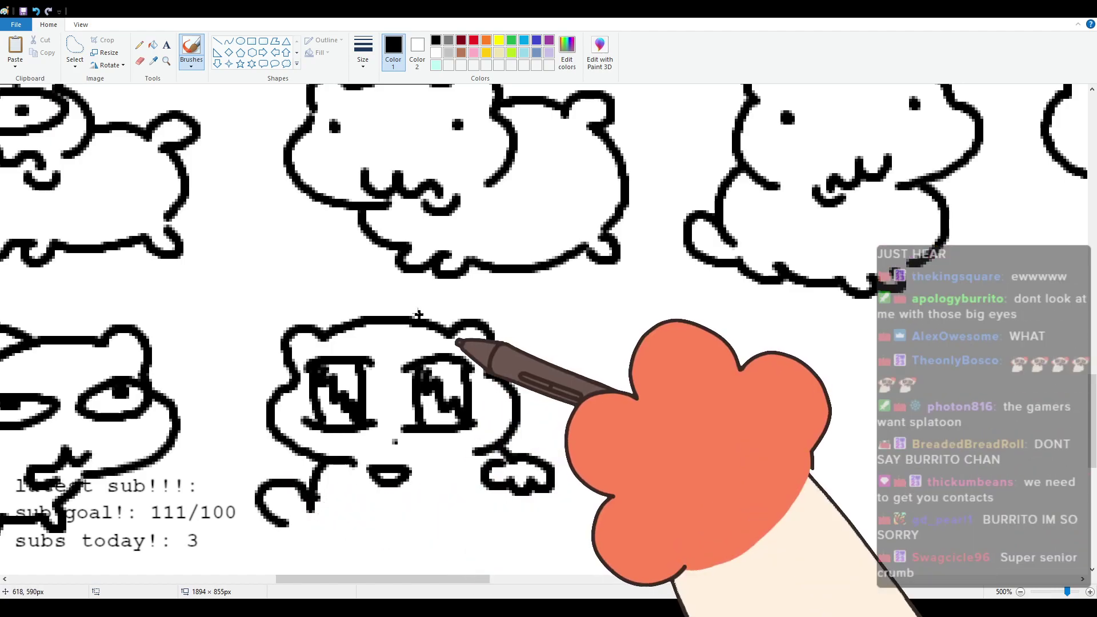
Step: Draw the next creature's left-facing head outline with two round ears and a bulging left cheek in the empty space alongside
mouse_move(386, 582)
left_mouse_down()
mouse_move(439, 566)
mouse_move(422, 564)
mouse_move(451, 567)
mouse_move(387, 558)
mouse_move(447, 543)
left_mouse_up()
mouse_move(282, 386)
left_mouse_down()
mouse_move(308, 345)
mouse_move(433, 345)
mouse_move(474, 378)
left_mouse_up()
key("ctrl+z")
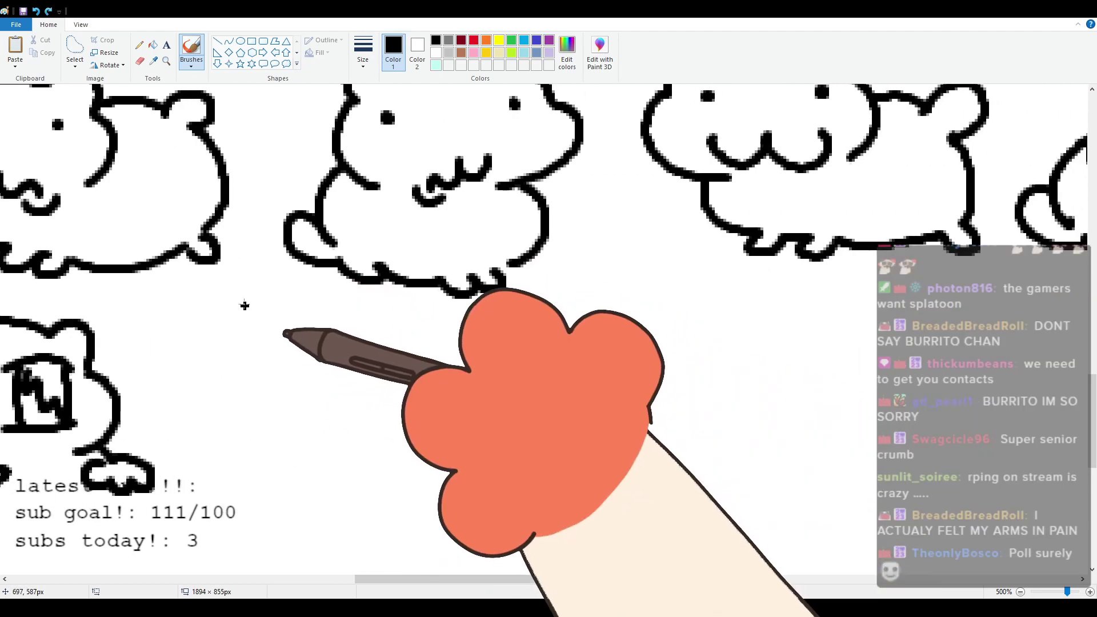
mouse_move(279, 378)
left_mouse_down()
mouse_move(295, 343)
mouse_move(307, 353)
mouse_move(377, 350)
mouse_move(407, 358)
mouse_move(444, 408)
left_mouse_up()
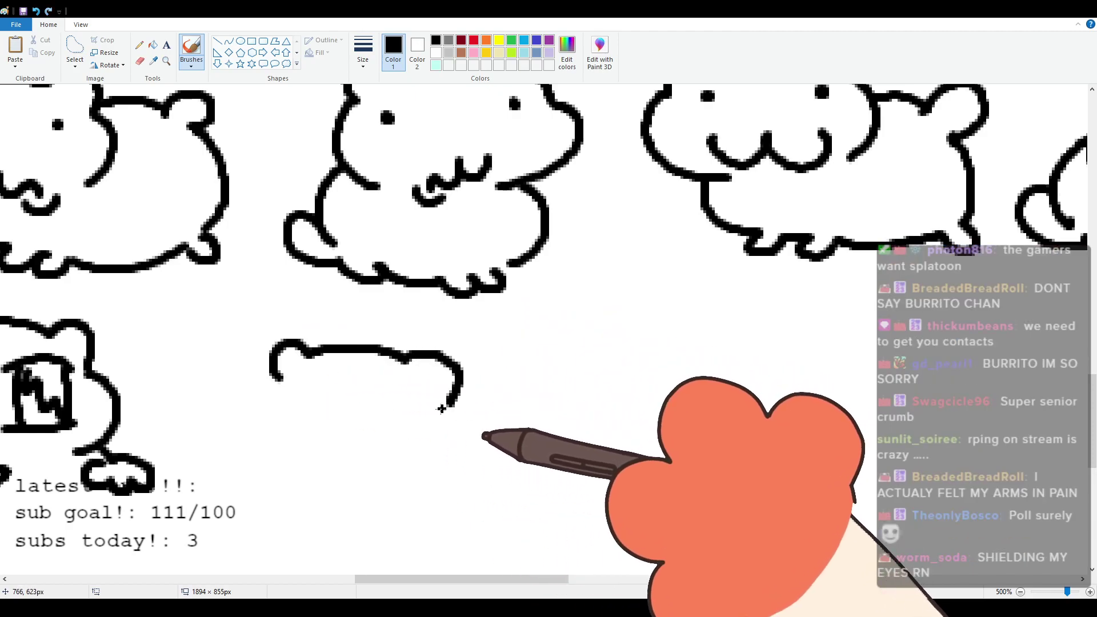
key("ctrl+z")
mouse_move(294, 382)
left_mouse_down()
mouse_move(321, 342)
mouse_move(328, 361)
mouse_move(398, 355)
mouse_move(435, 367)
mouse_move(463, 354)
mouse_move(473, 390)
left_mouse_up()
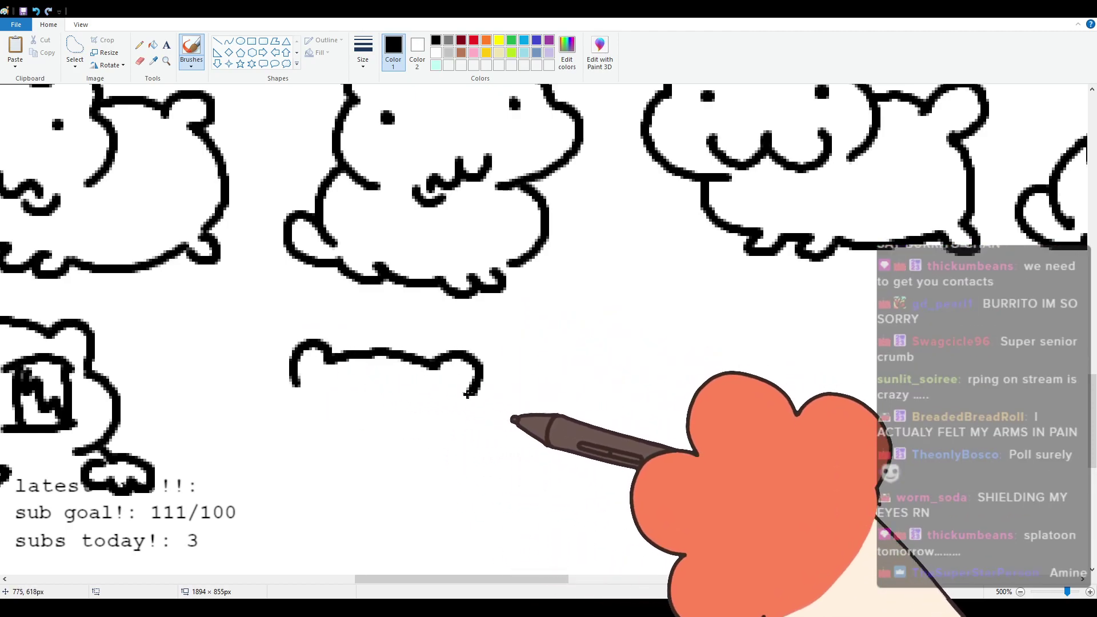
mouse_move(297, 380)
left_mouse_down()
mouse_move(255, 441)
mouse_move(360, 484)
left_mouse_up()
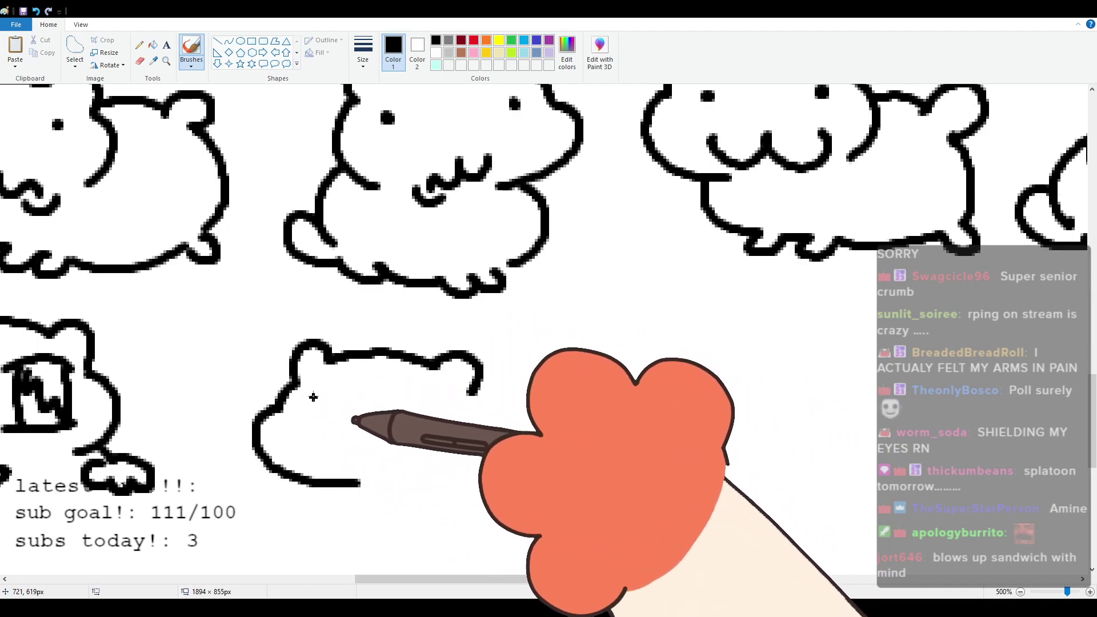
left_click_drag(258, 455, 360, 484)
Step: Draw slanted anime-style eyes with dark pupils, a dot nose and a short flat mouth on the left-facing head
mouse_move(297, 384)
left_mouse_down()
mouse_move(352, 390)
mouse_move(303, 429)
left_mouse_up()
left_click_drag(346, 393, 331, 429)
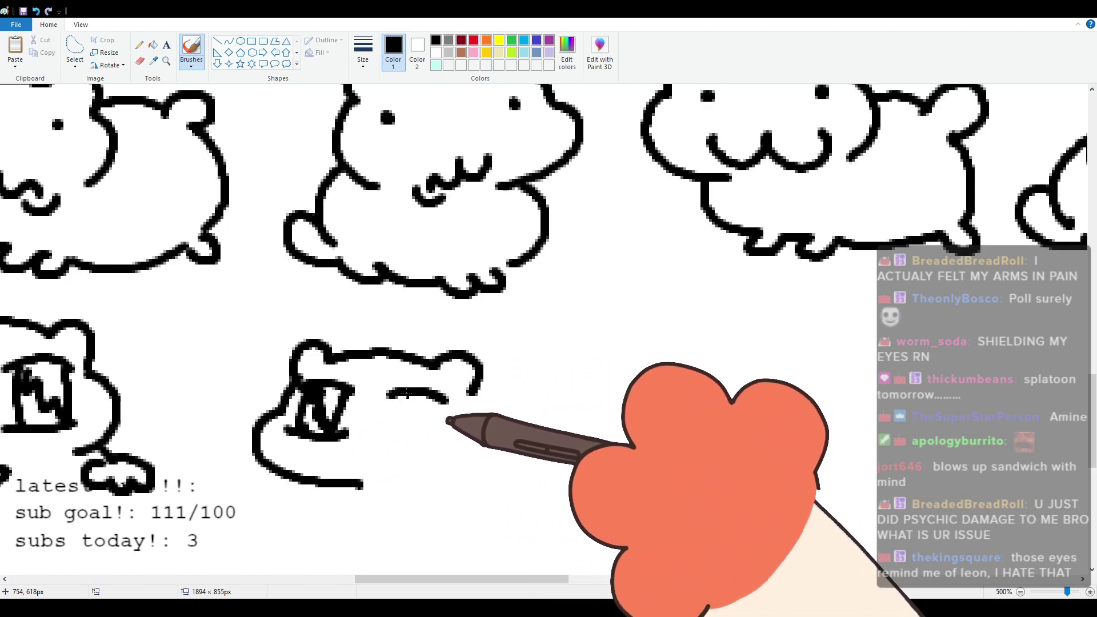
key("ctrl+z")
left_click_drag(398, 397, 390, 432)
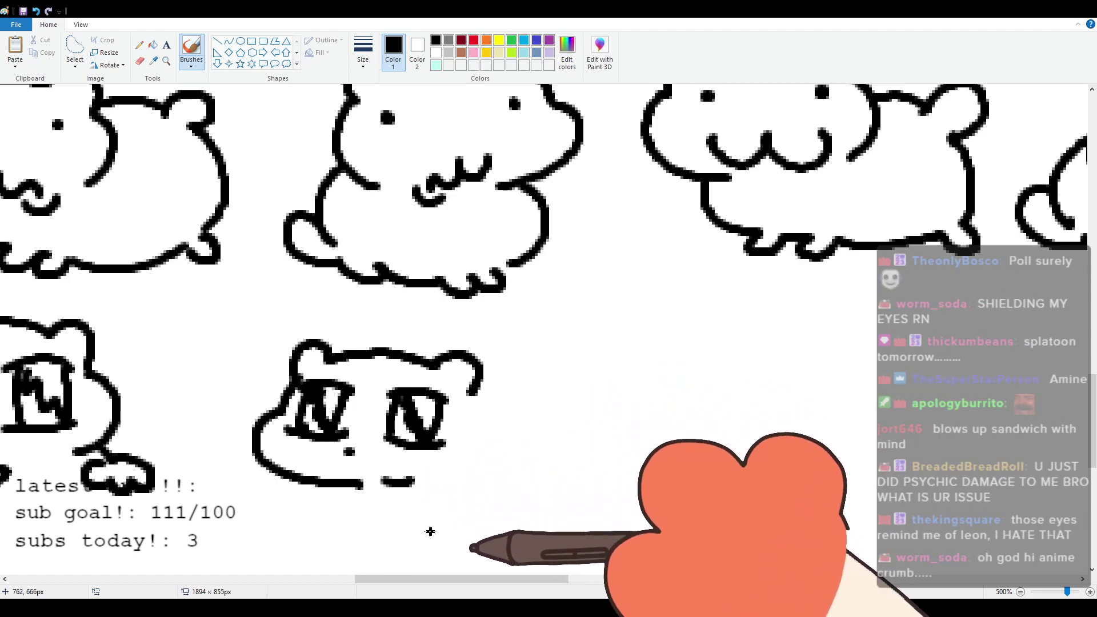
Step: Draw the left-facing creature's chest, toed front paws, belly line and hind foot beneath its head
left_click_drag(331, 487, 379, 534)
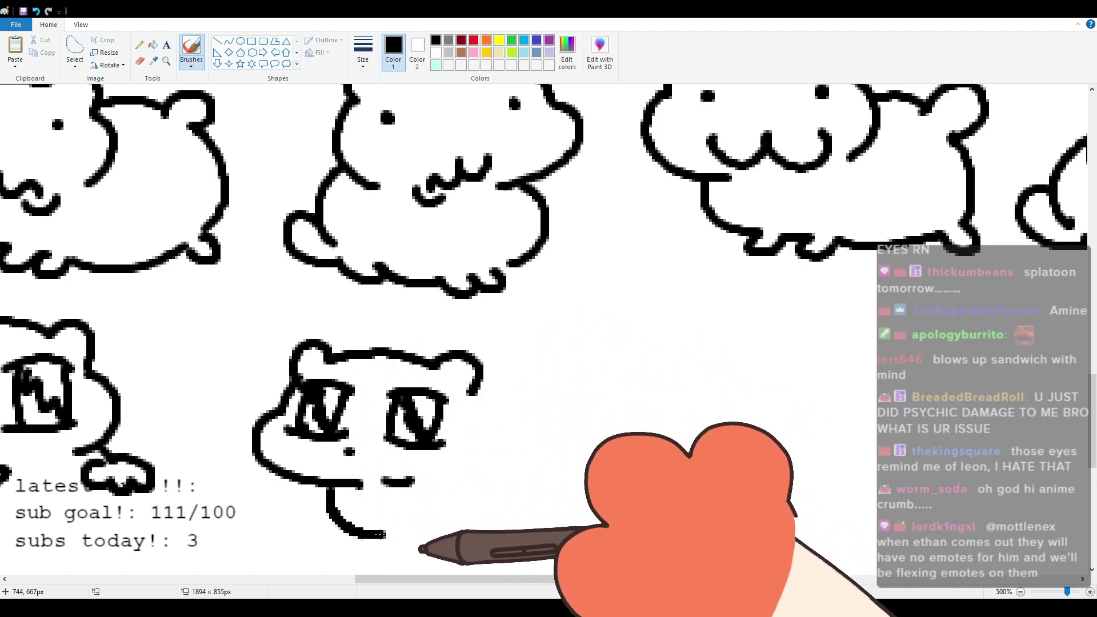
left_click_drag(347, 492, 384, 548)
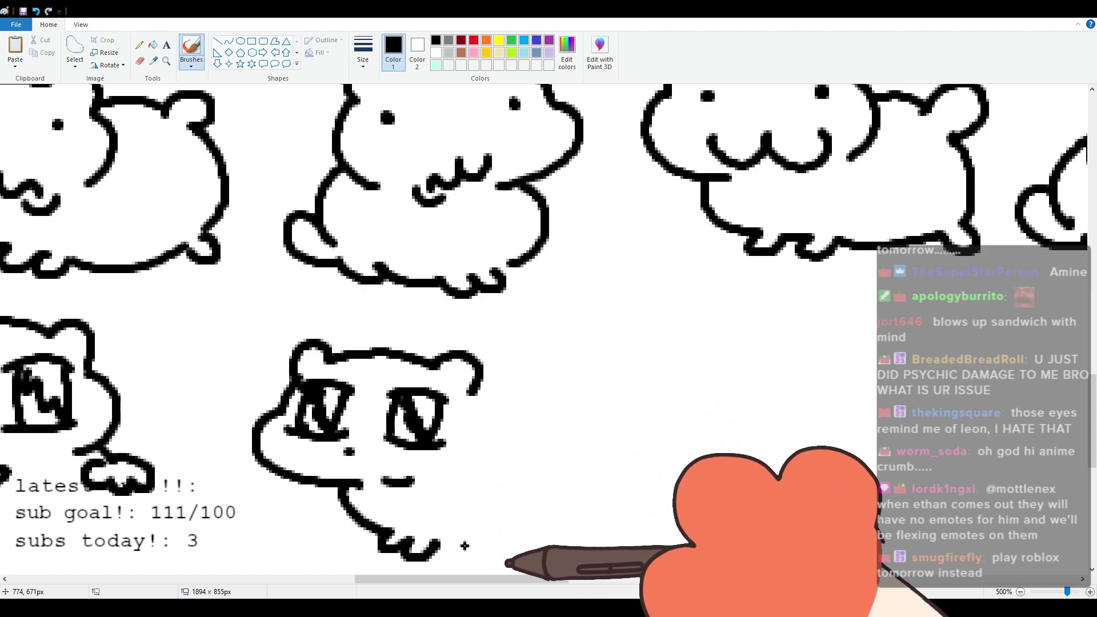
mouse_move(440, 541)
left_mouse_down()
mouse_move(542, 534)
mouse_move(562, 552)
mouse_move(569, 533)
mouse_move(588, 549)
mouse_move(584, 519)
left_mouse_up()
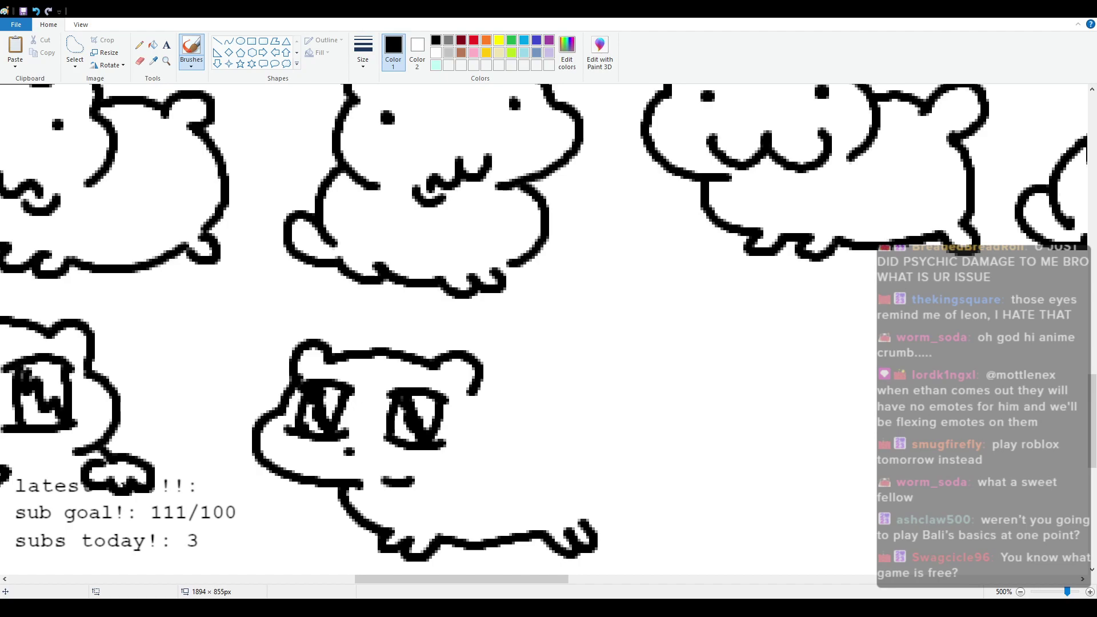
Step: Close the left-facing creature's right cheek and draw its back with a raised round tail and rump
left_click_drag(472, 397, 455, 477)
left_click_drag(483, 412, 460, 475)
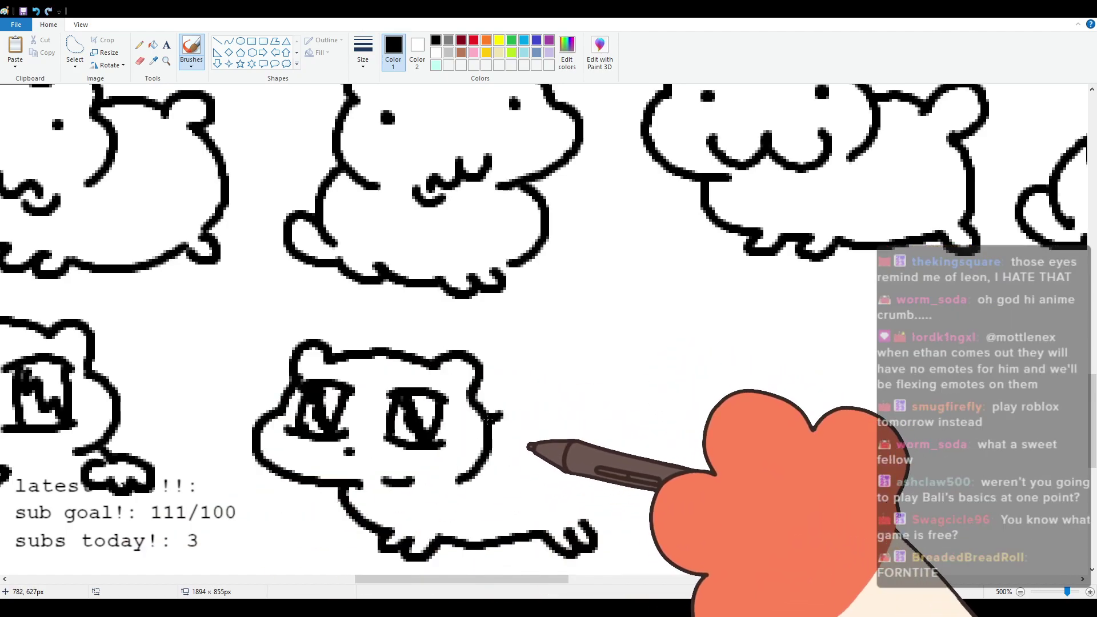
left_click_drag(489, 421, 553, 424)
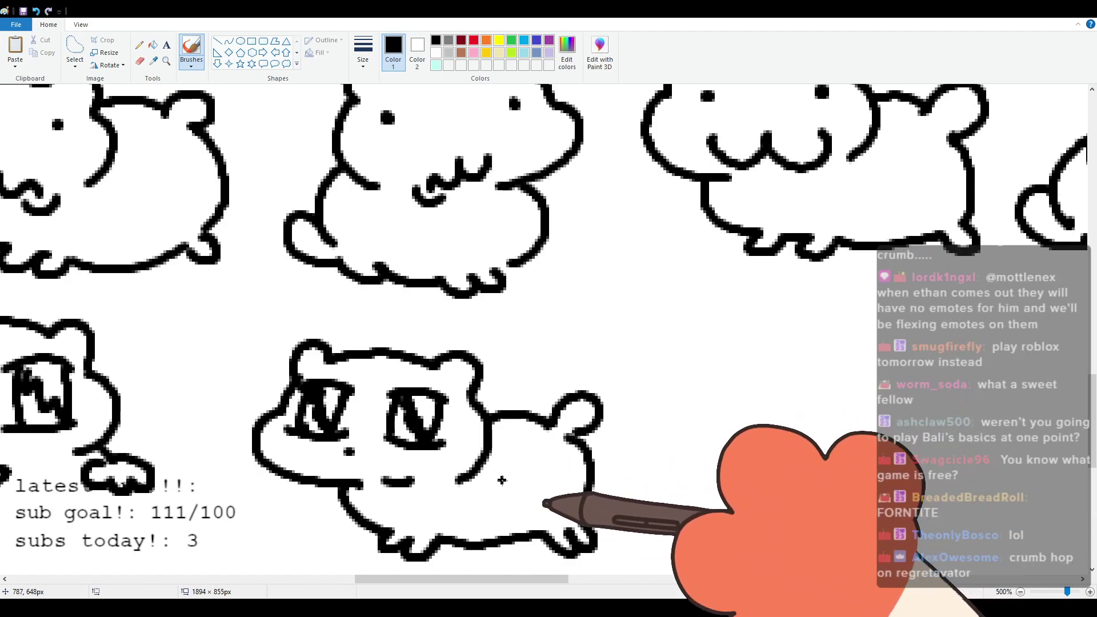
scroll(485, 477, "up", 5)
scroll(485, 472, "down", 5)
scroll(475, 460, "up", 5)
scroll(473, 459, "down", 5)
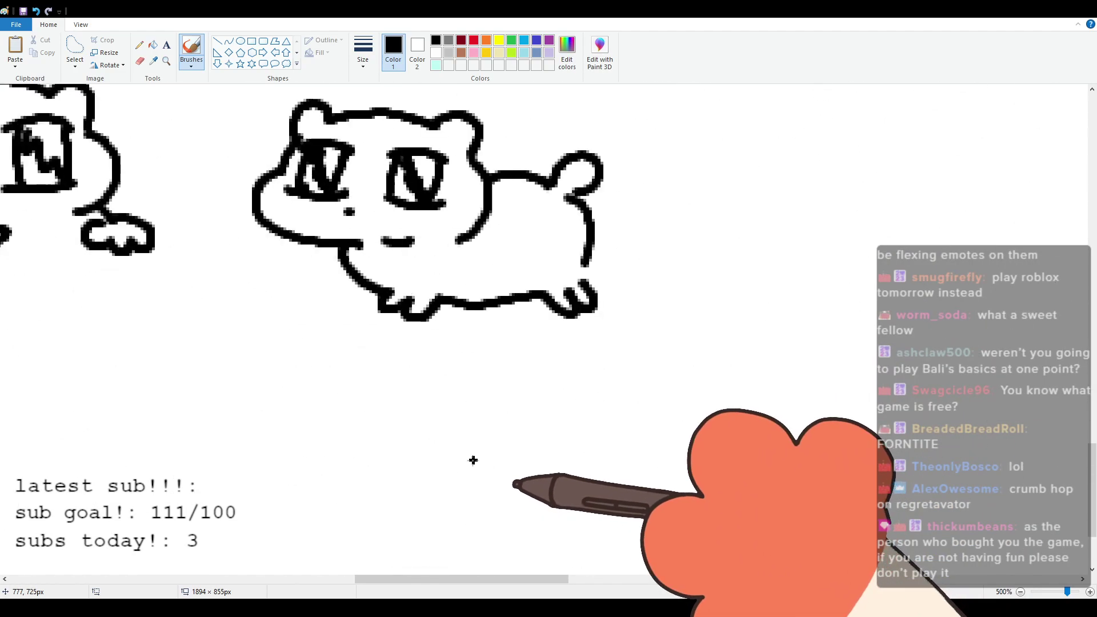
scroll(460, 458, "up", 2)
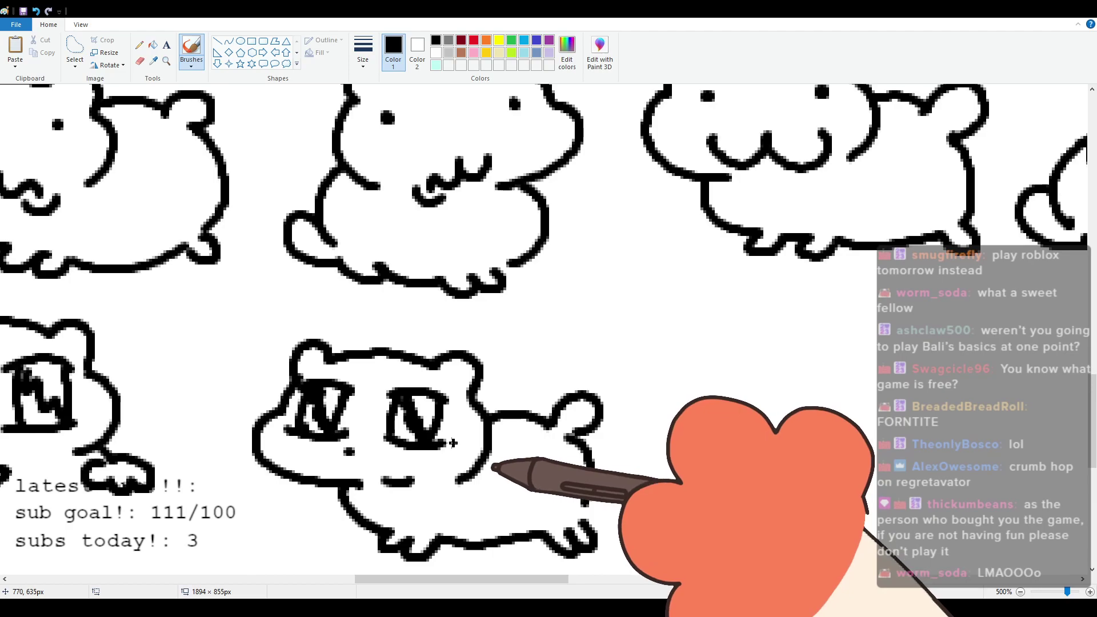
Step: Draw another round-eared head farther along the row with narrow half-lidded eyes, a wavy crooked mouth and full cheeks
left_click_drag(503, 578, 581, 557)
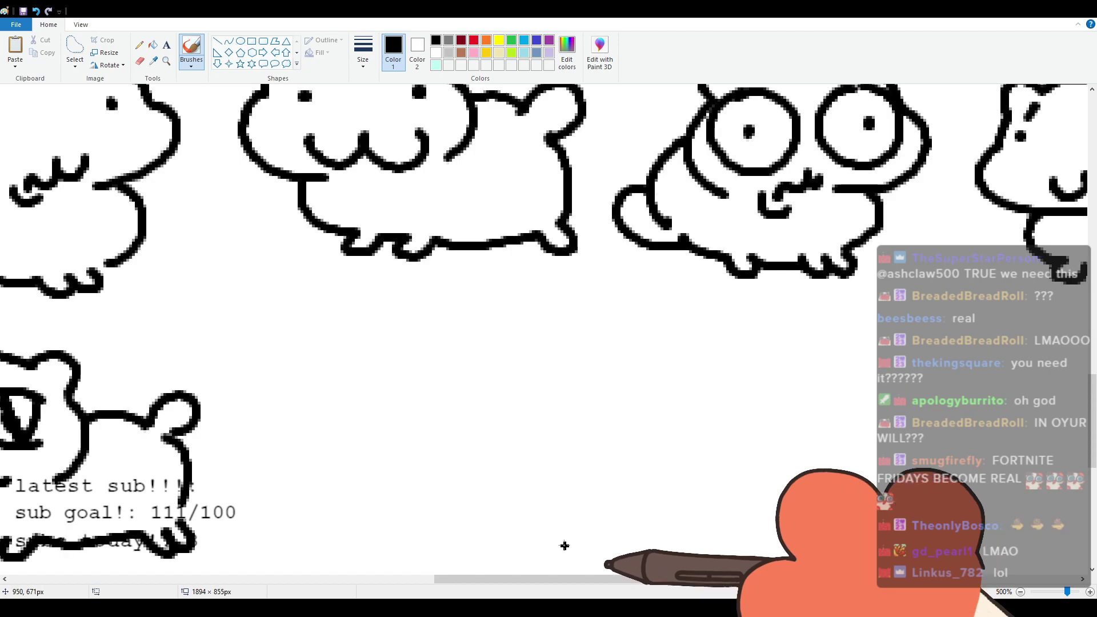
mouse_move(311, 364)
left_mouse_down()
mouse_move(343, 338)
mouse_move(465, 323)
mouse_move(472, 363)
mouse_move(280, 395)
mouse_move(320, 448)
mouse_move(369, 450)
left_mouse_up()
key("ctrl+z")
left_click_drag(314, 366, 329, 374)
mouse_move(427, 368)
left_mouse_down()
mouse_move(396, 383)
mouse_move(416, 370)
left_mouse_up()
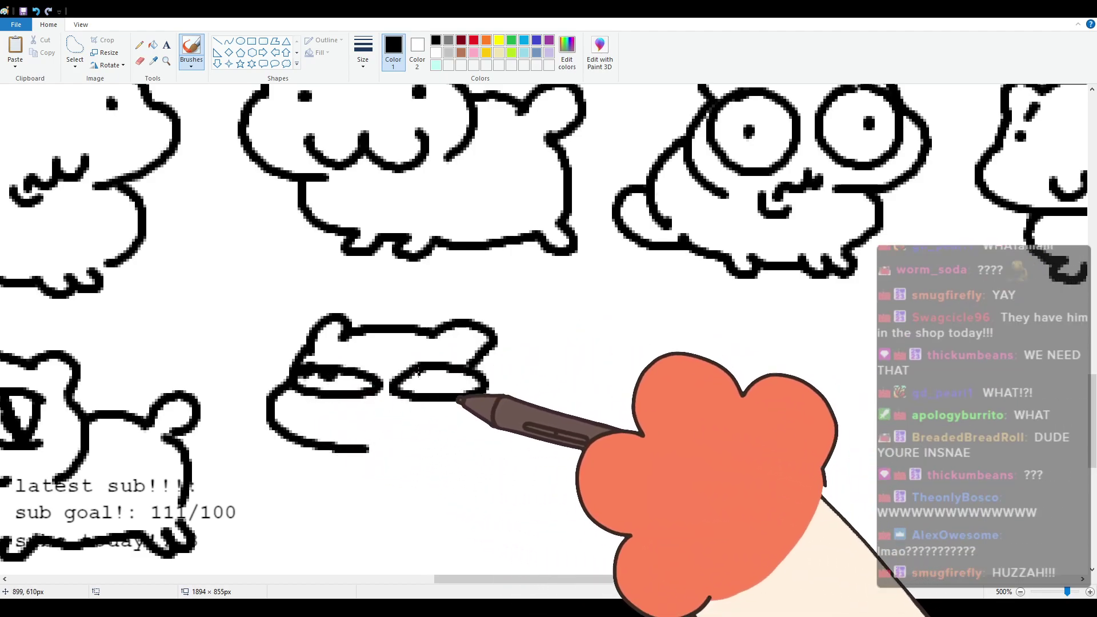
left_click(443, 378)
mouse_move(399, 437)
left_mouse_down()
mouse_move(424, 437)
mouse_move(439, 457)
left_mouse_up()
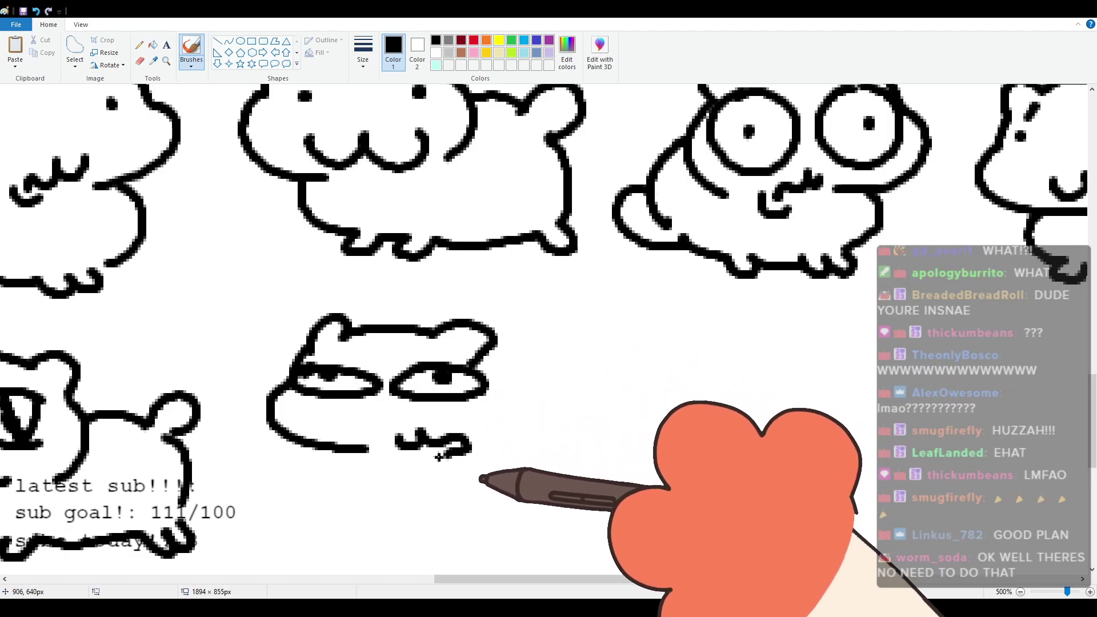
mouse_move(477, 362)
left_mouse_down()
mouse_move(508, 379)
mouse_move(513, 403)
mouse_move(487, 432)
left_mouse_up()
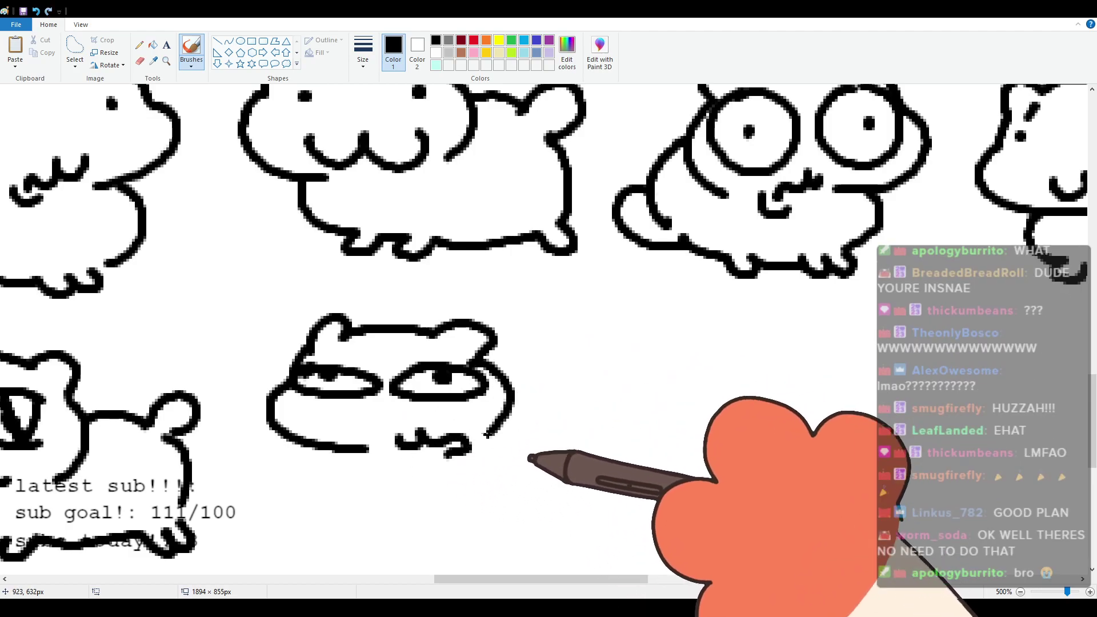
Step: Draw the narrow-eyed creature's plump body with short legs, a back line and a raised tail
mouse_move(346, 455)
left_mouse_down()
mouse_move(374, 501)
mouse_move(358, 449)
mouse_move(350, 486)
mouse_move(377, 521)
mouse_move(476, 523)
mouse_move(572, 505)
mouse_move(601, 524)
left_mouse_up()
key("ctrl+z")
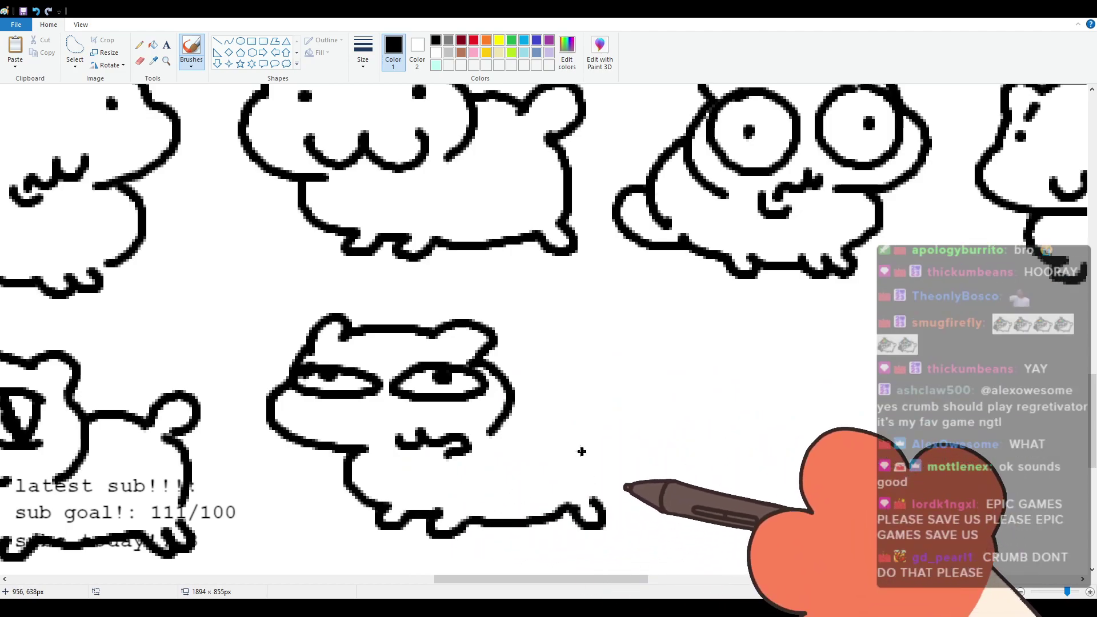
mouse_move(512, 397)
left_mouse_down()
mouse_move(583, 428)
mouse_move(596, 492)
left_mouse_up()
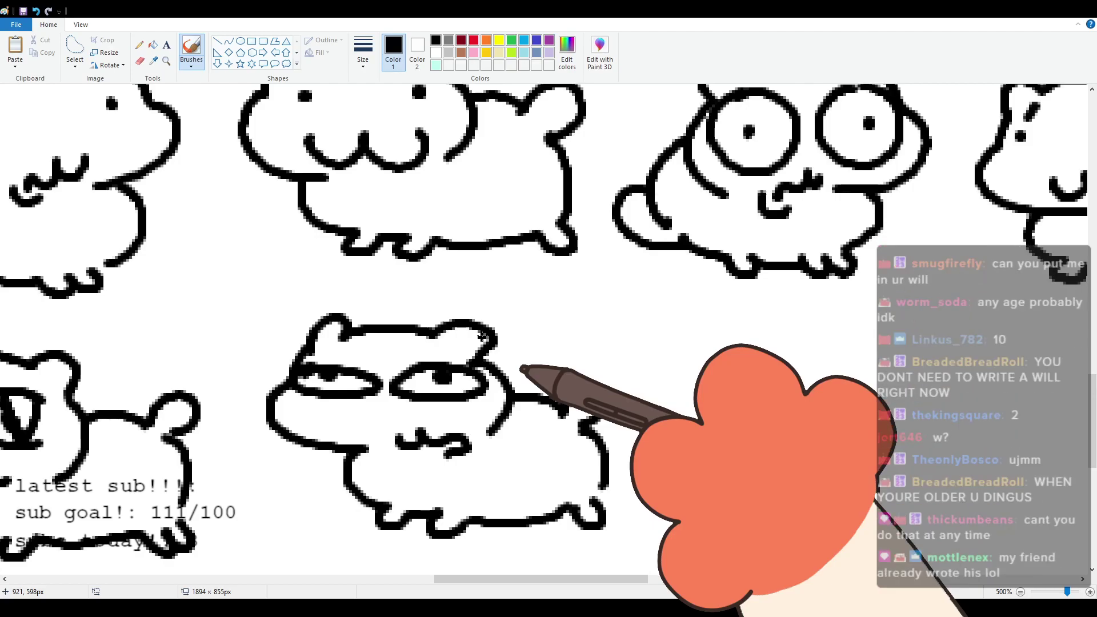
Step: Draw a slightly tilted round-eared head in the next space with half-lidded eyes, a crooked mouth and wide cheeks
left_click_drag(489, 579, 576, 564)
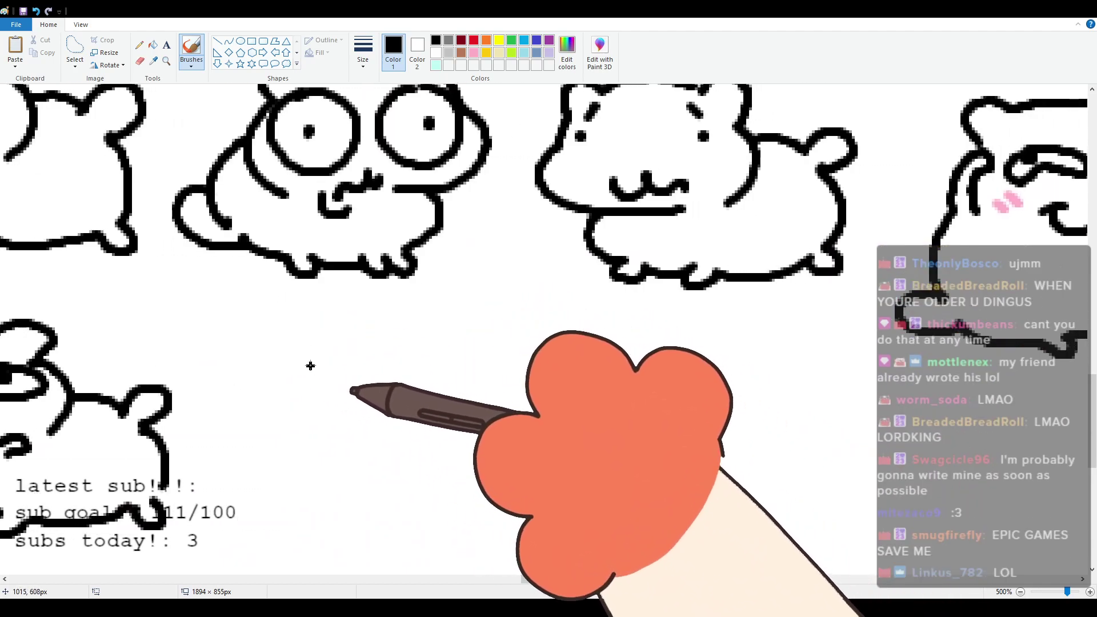
mouse_move(307, 387)
left_mouse_down()
mouse_move(338, 361)
mouse_move(295, 353)
mouse_move(440, 338)
mouse_move(476, 363)
mouse_move(460, 463)
mouse_move(446, 473)
mouse_move(388, 401)
mouse_move(338, 402)
left_mouse_up()
key("ctrl+z")
left_click_drag(434, 375, 447, 379)
mouse_move(428, 441)
left_mouse_down()
mouse_move(365, 471)
mouse_move(377, 481)
left_mouse_up()
left_click_drag(294, 387, 284, 444)
key("ctrl+z")
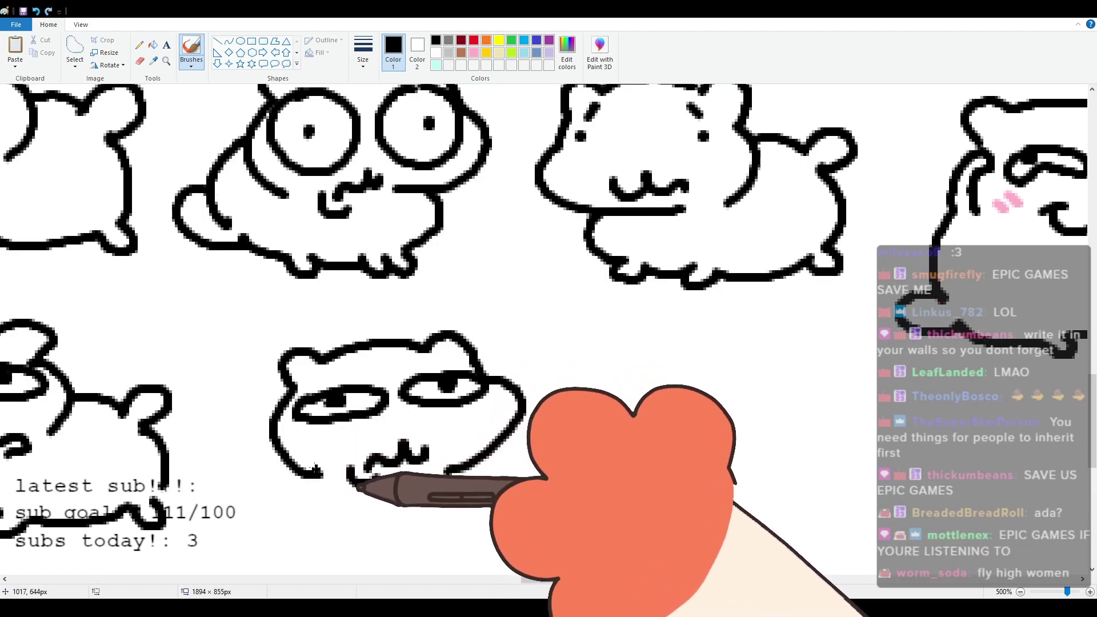
Step: Draw the tilted-head creature's rounded body with curled front paws, a hind foot and a raised round tail
mouse_move(290, 394)
left_mouse_down()
mouse_move(293, 469)
mouse_move(316, 470)
mouse_move(302, 502)
mouse_move(364, 534)
mouse_move(319, 501)
mouse_move(359, 525)
mouse_move(360, 550)
mouse_move(402, 531)
left_mouse_up()
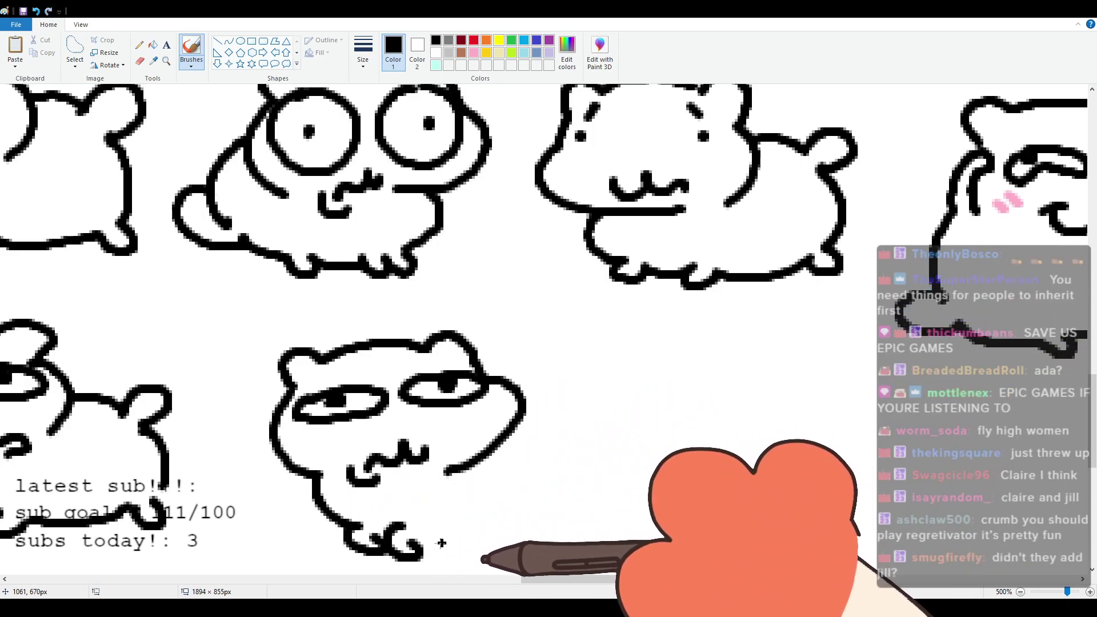
left_click_drag(419, 546, 477, 540)
mouse_move(523, 403)
left_mouse_down()
mouse_move(567, 442)
mouse_move(562, 523)
left_mouse_up()
mouse_move(483, 542)
left_mouse_down()
mouse_move(531, 538)
mouse_move(519, 523)
mouse_move(542, 546)
mouse_move(559, 528)
left_mouse_up()
key("ctrl+z")
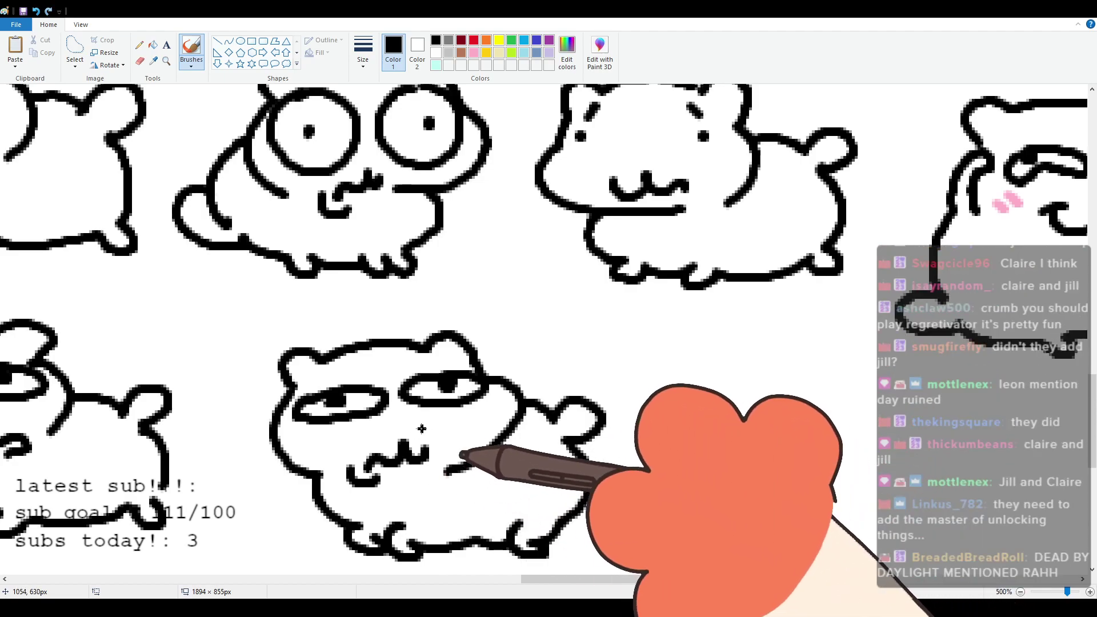
Step: Draw a right-facing round-eared head in the next empty space with half-lidded eyes, a bulging right cheek and a crooked mouth
scroll(432, 423, "down", 3)
scroll(228, 425, "up", 6)
scroll(170, 387, "down", 6)
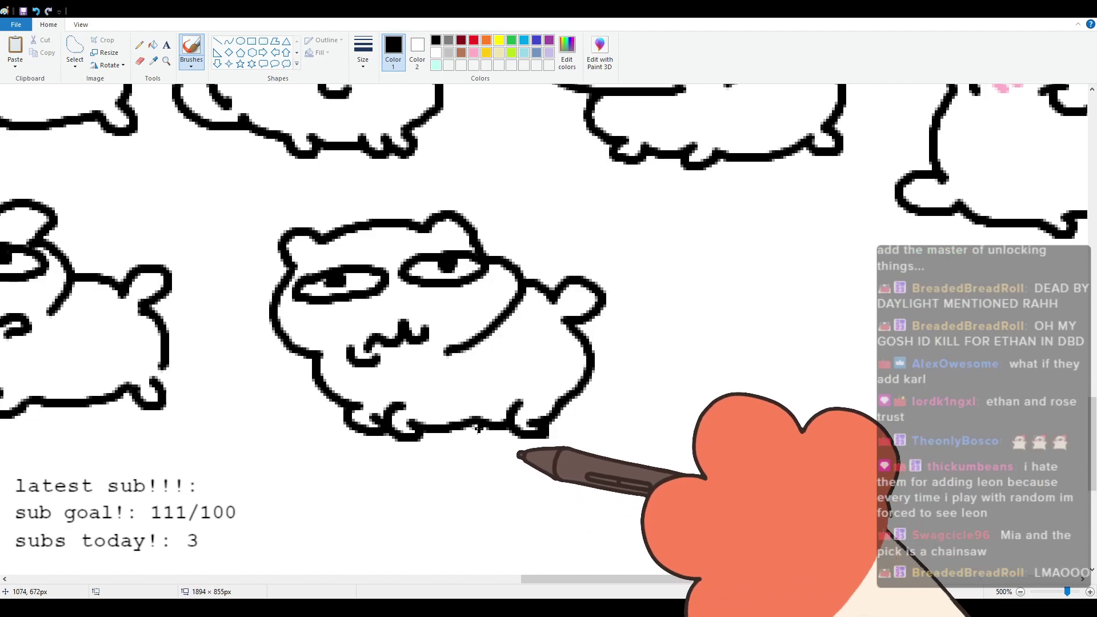
left_click_drag(588, 578, 679, 571)
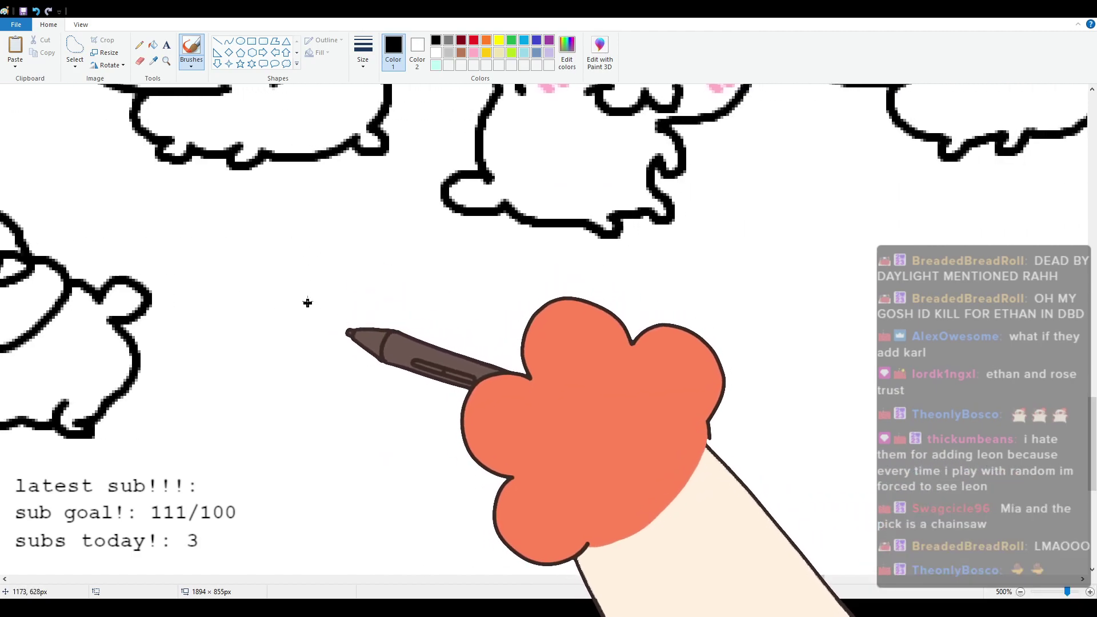
mouse_move(319, 299)
left_mouse_down()
mouse_move(345, 273)
mouse_move(399, 259)
mouse_move(473, 269)
mouse_move(479, 259)
mouse_move(542, 321)
mouse_move(531, 394)
left_mouse_up()
mouse_move(374, 347)
left_mouse_down()
mouse_move(423, 361)
mouse_move(352, 347)
mouse_move(372, 354)
left_mouse_up()
left_click_drag(497, 342, 506, 350)
mouse_move(443, 409)
left_mouse_down()
mouse_move(364, 402)
mouse_move(393, 423)
left_mouse_up()
Step: Draw the right-facing creature's left cheek and its plump body behind the head with a raised round tail and short legs
mouse_move(313, 298)
left_mouse_down()
mouse_move(295, 319)
mouse_move(313, 389)
left_mouse_up()
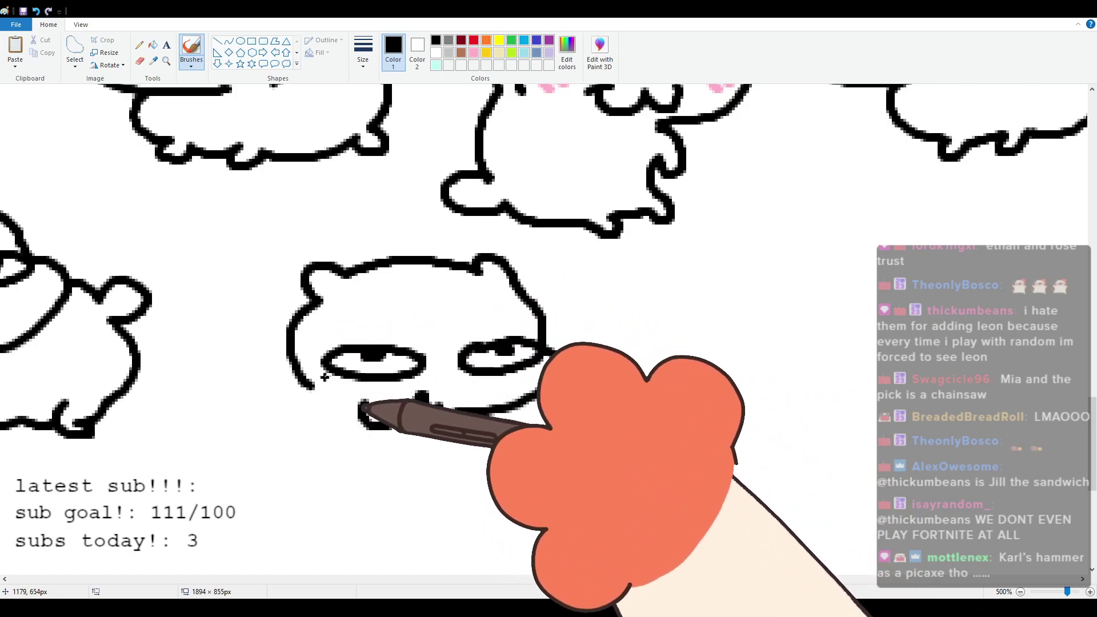
mouse_move(381, 264)
left_mouse_down()
mouse_move(255, 264)
mouse_move(353, 245)
mouse_move(274, 266)
mouse_move(255, 245)
mouse_move(220, 282)
mouse_move(239, 296)
mouse_move(217, 355)
mouse_move(302, 438)
mouse_move(386, 455)
mouse_move(474, 445)
mouse_move(477, 423)
left_mouse_up()
key("ctrl+z")
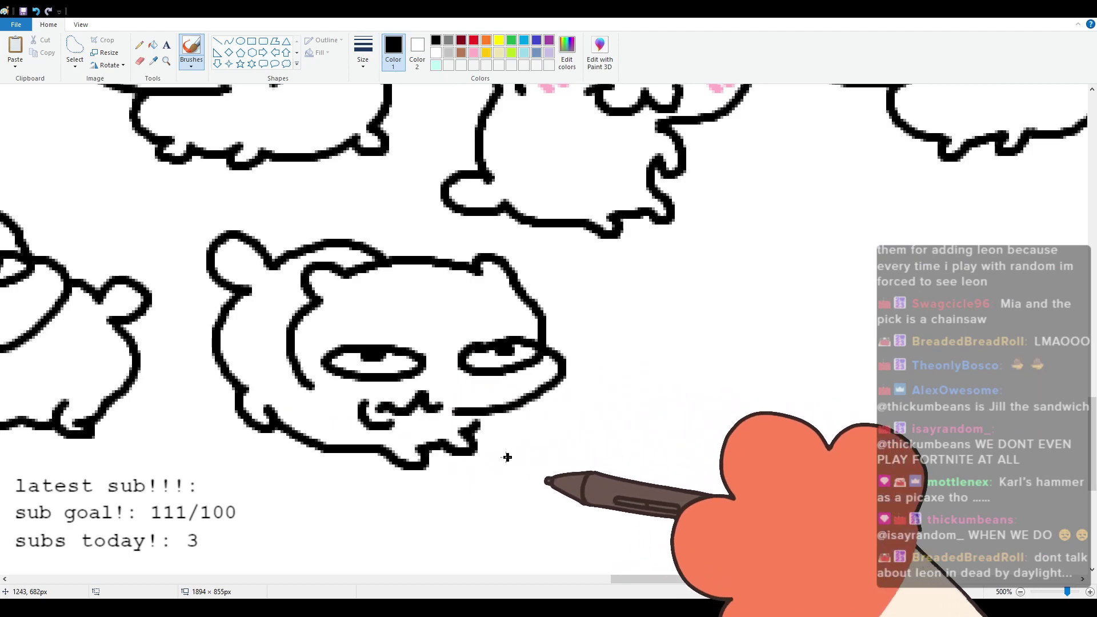
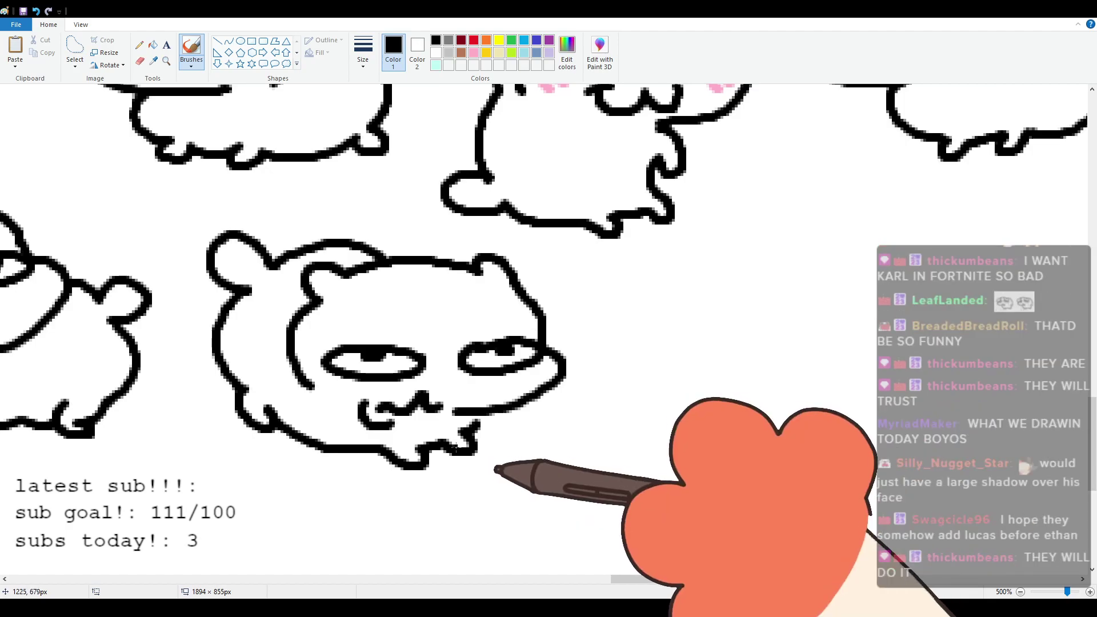
Step: Draw a left-facing round-eared head in the next empty space with huge round eyes, dot pupils and slanted angry eyebrows
left_click_drag(669, 581, 756, 566)
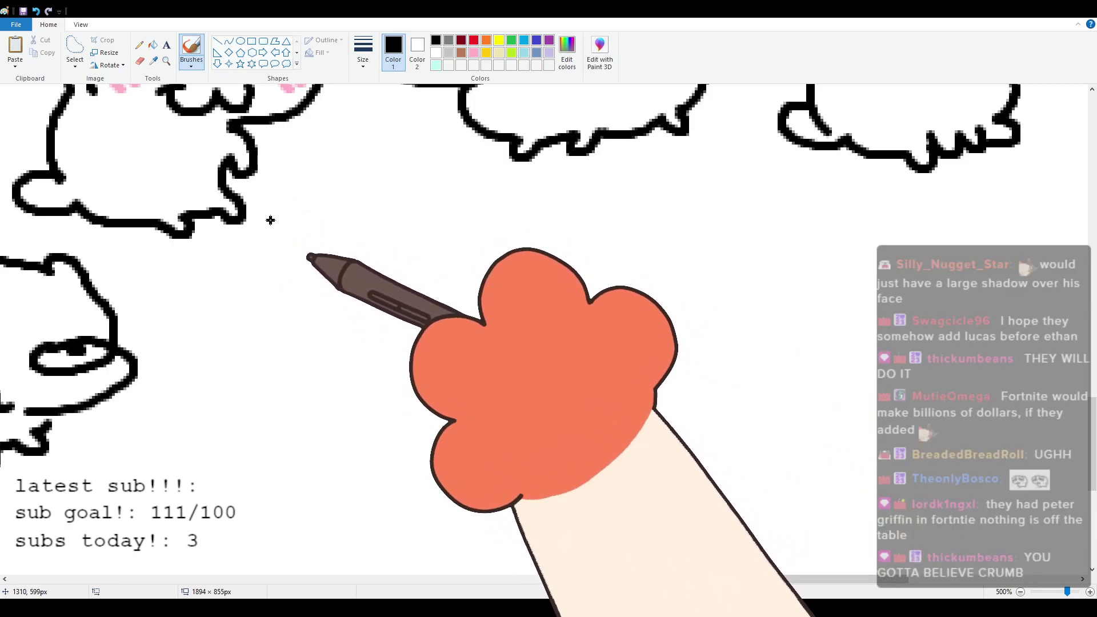
mouse_move(262, 288)
left_mouse_down()
mouse_move(311, 248)
mouse_move(423, 243)
mouse_move(457, 283)
left_mouse_up()
mouse_move(263, 285)
left_mouse_down()
mouse_move(318, 371)
mouse_move(365, 375)
left_mouse_up()
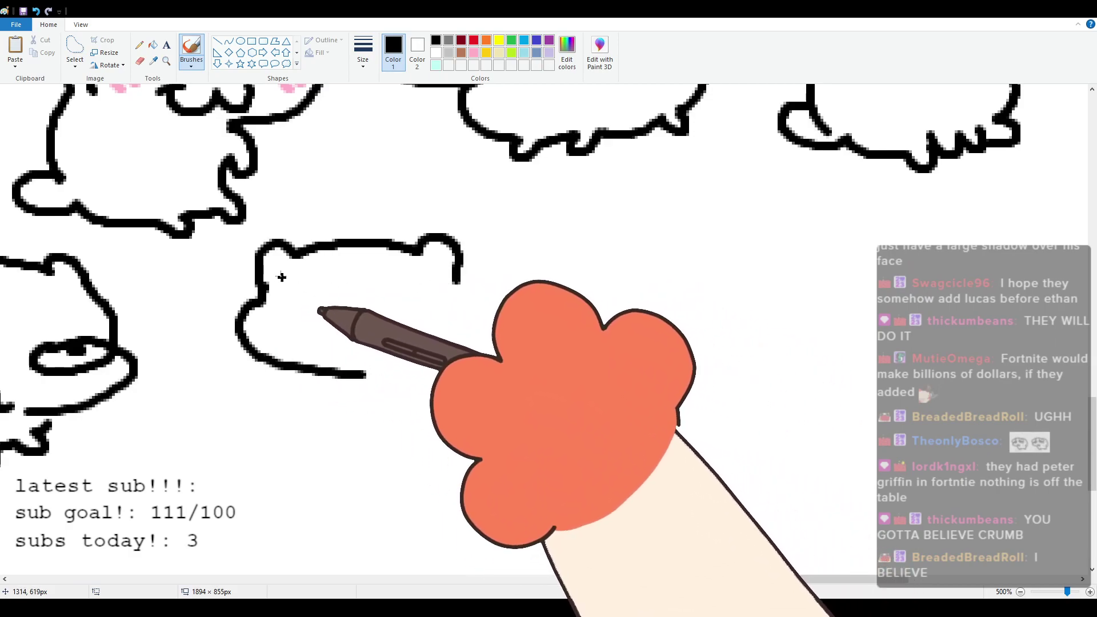
left_click_drag(311, 261, 309, 263)
left_click(289, 299)
mouse_move(374, 312)
left_mouse_down()
mouse_move(451, 274)
mouse_move(377, 320)
left_mouse_up()
mouse_move(308, 227)
left_mouse_down()
mouse_move(351, 268)
mouse_move(415, 229)
left_mouse_up()
left_click(411, 305)
Step: Add a wavy mouth with a small lower lip, a right cheek and a plump body with short legs and a raised tail
mouse_move(347, 355)
left_mouse_down()
mouse_move(370, 349)
mouse_move(410, 370)
left_mouse_up()
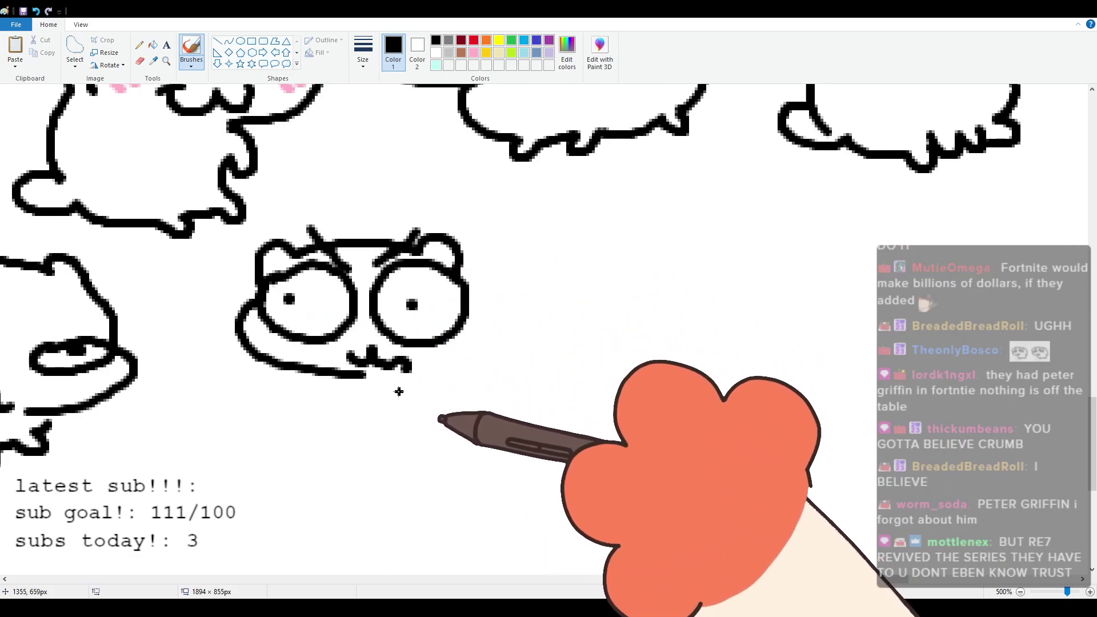
mouse_move(397, 381)
left_mouse_down()
mouse_move(413, 387)
mouse_move(424, 361)
left_mouse_up()
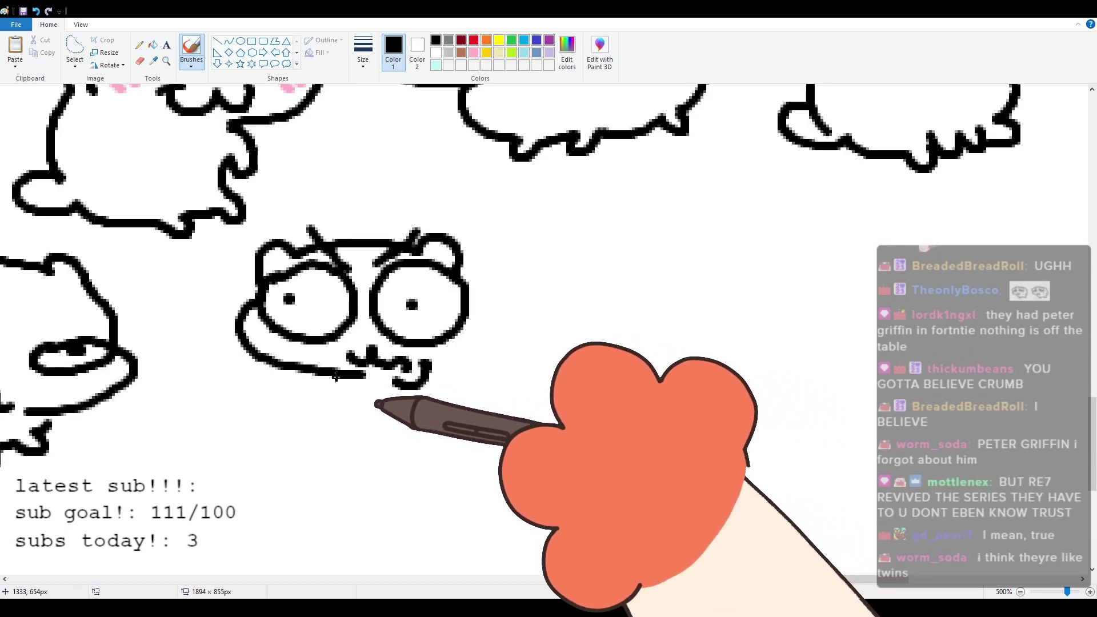
mouse_move(334, 377)
left_mouse_down()
mouse_move(360, 420)
mouse_move(434, 453)
mouse_move(542, 417)
left_mouse_up()
mouse_move(468, 271)
left_mouse_down()
mouse_move(470, 346)
mouse_move(545, 261)
mouse_move(586, 294)
mouse_move(571, 402)
left_mouse_up()
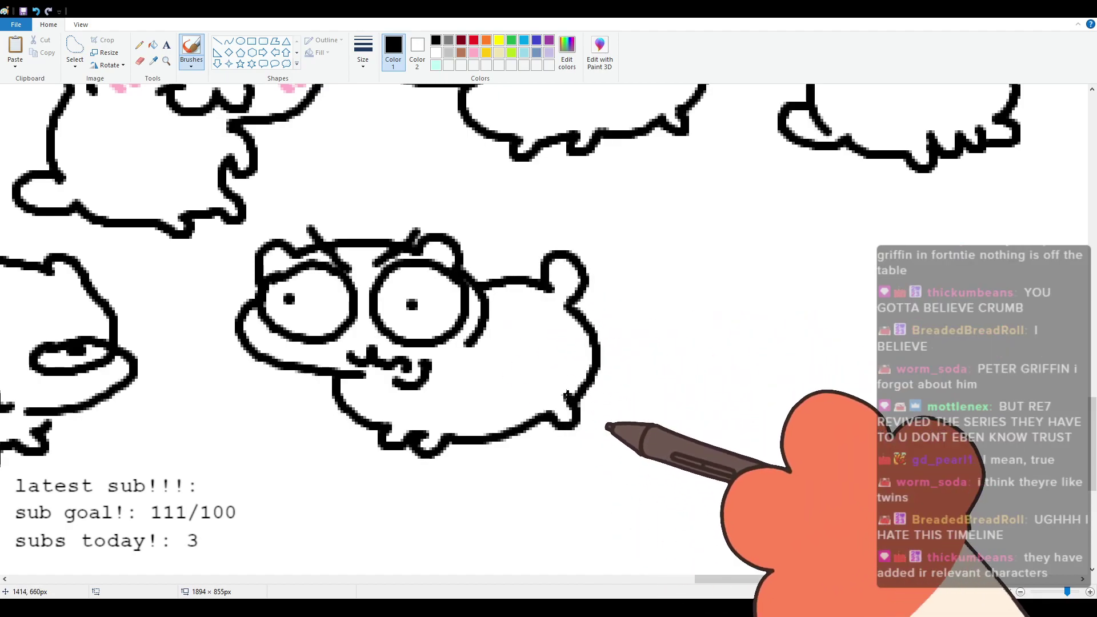
scroll(543, 343, "up", 3)
scroll(546, 333, "down", 2)
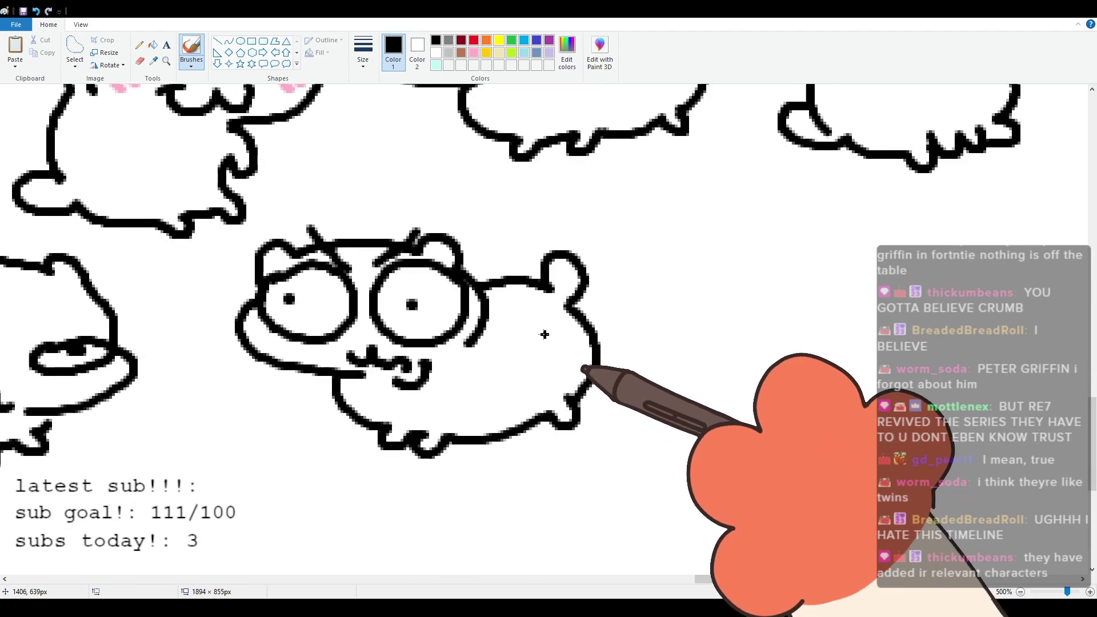
scroll(546, 333, "up", 3)
scroll(546, 333, "down", 2)
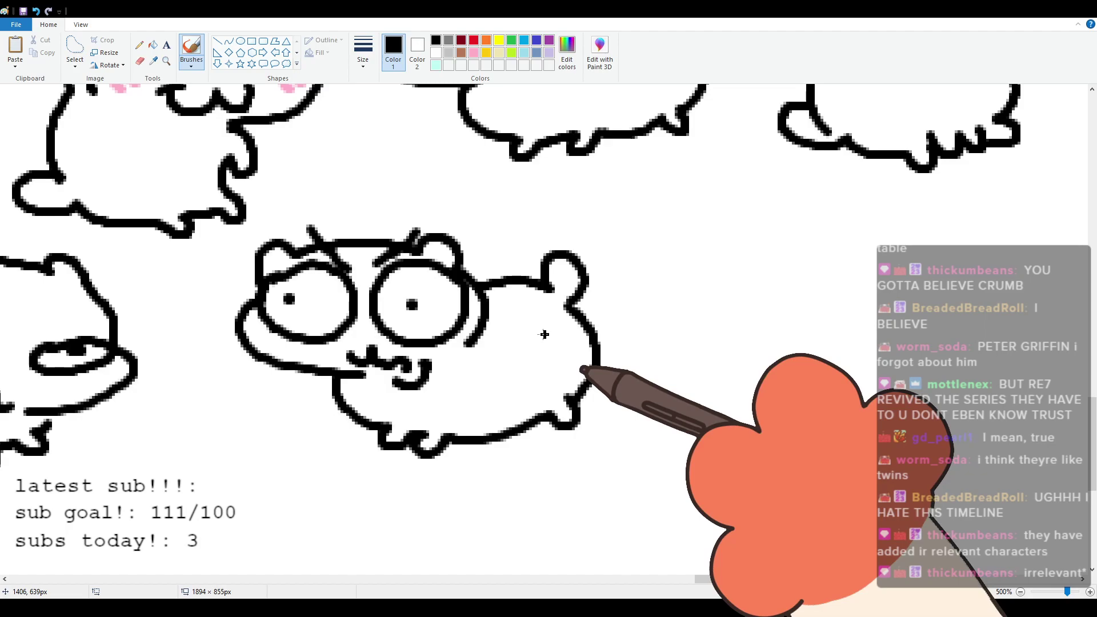
scroll(544, 334, "up", 2)
scroll(545, 334, "down", 2)
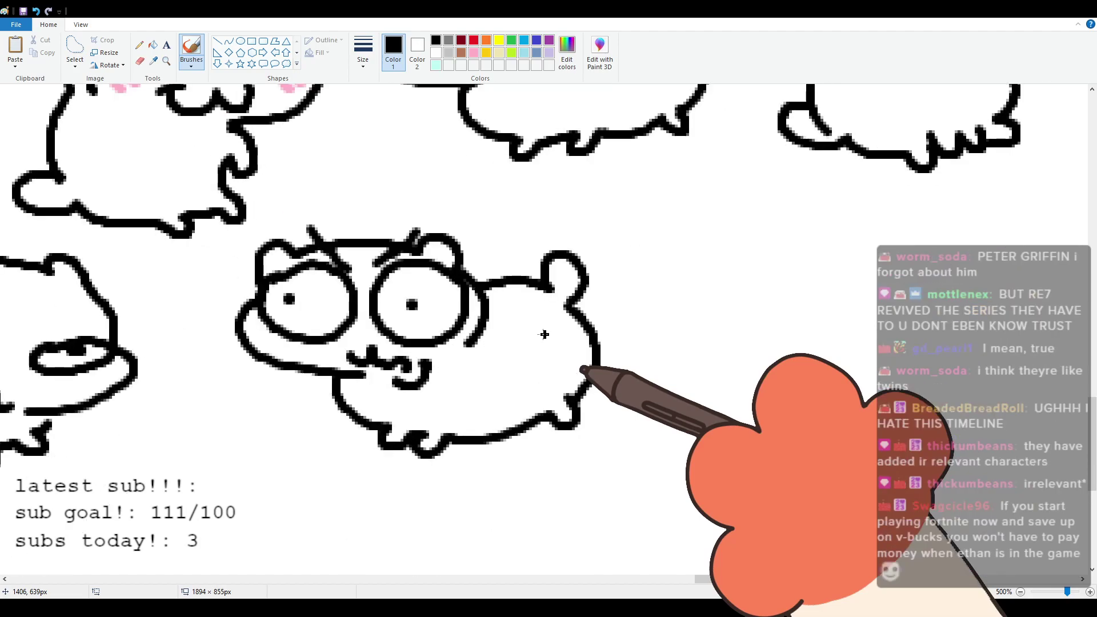
scroll(544, 335, "up", 2)
scroll(544, 334, "down", 2)
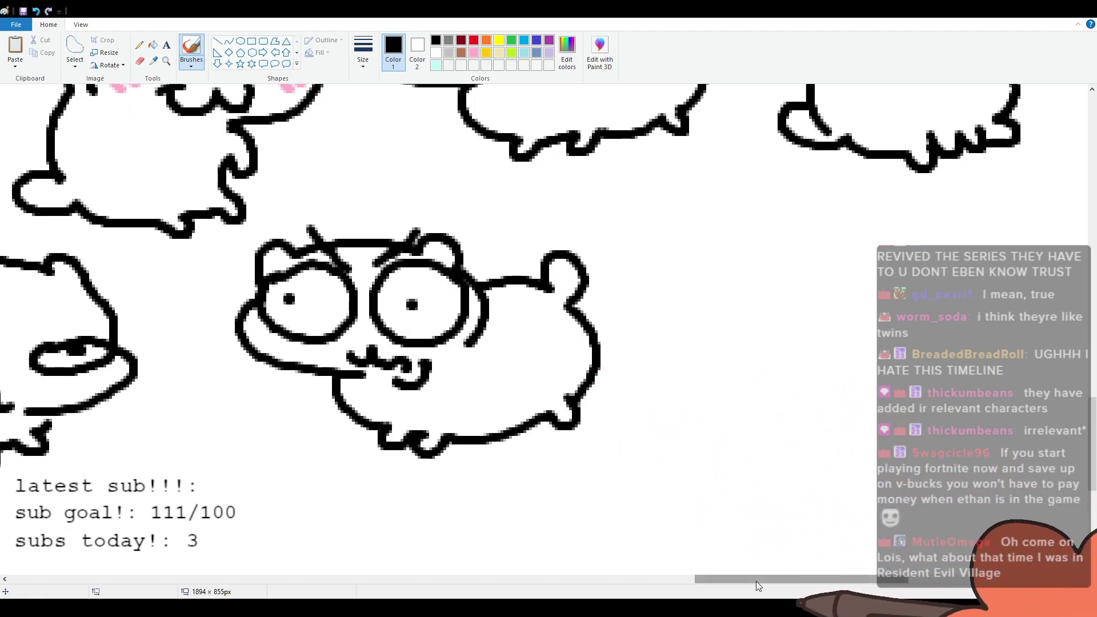
Step: Draw a round-eared head in the next space of the row with narrow half-lidded eyes, a crooked mouth and wide cheeks
scroll(745, 570, "right", 8)
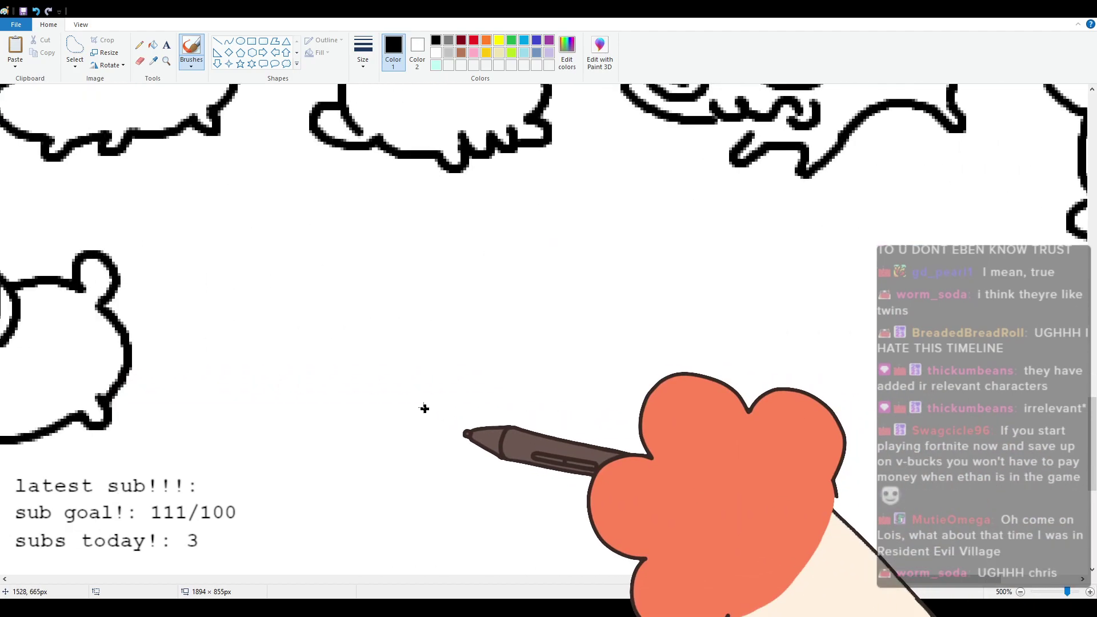
mouse_move(265, 273)
left_mouse_down()
mouse_move(292, 237)
mouse_move(302, 246)
mouse_move(431, 227)
mouse_move(438, 257)
mouse_move(467, 283)
mouse_move(419, 346)
mouse_move(440, 339)
left_mouse_up()
left_click_drag(283, 279, 277, 285)
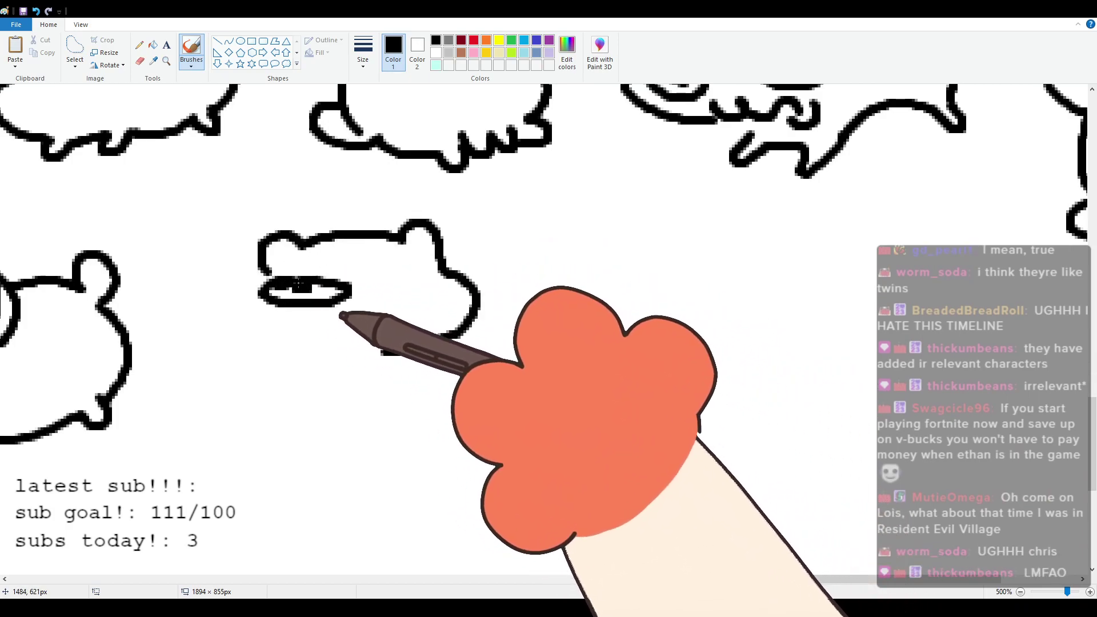
left_click_drag(408, 270, 429, 273)
mouse_move(387, 336)
left_mouse_down()
mouse_move(352, 342)
mouse_move(346, 360)
left_mouse_up()
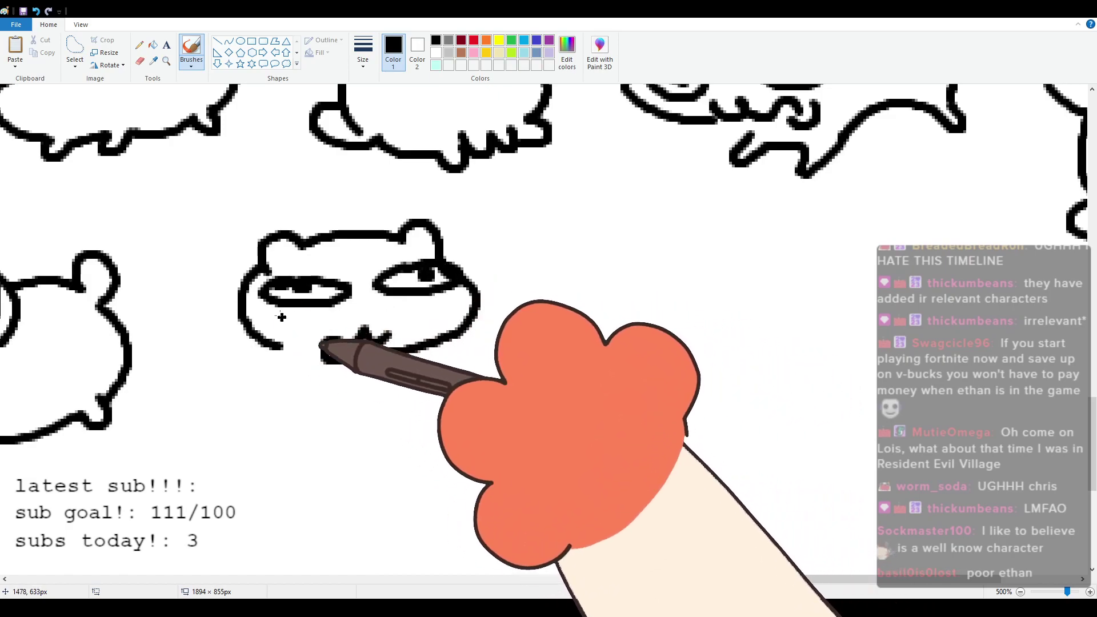
left_click_drag(264, 271, 288, 355)
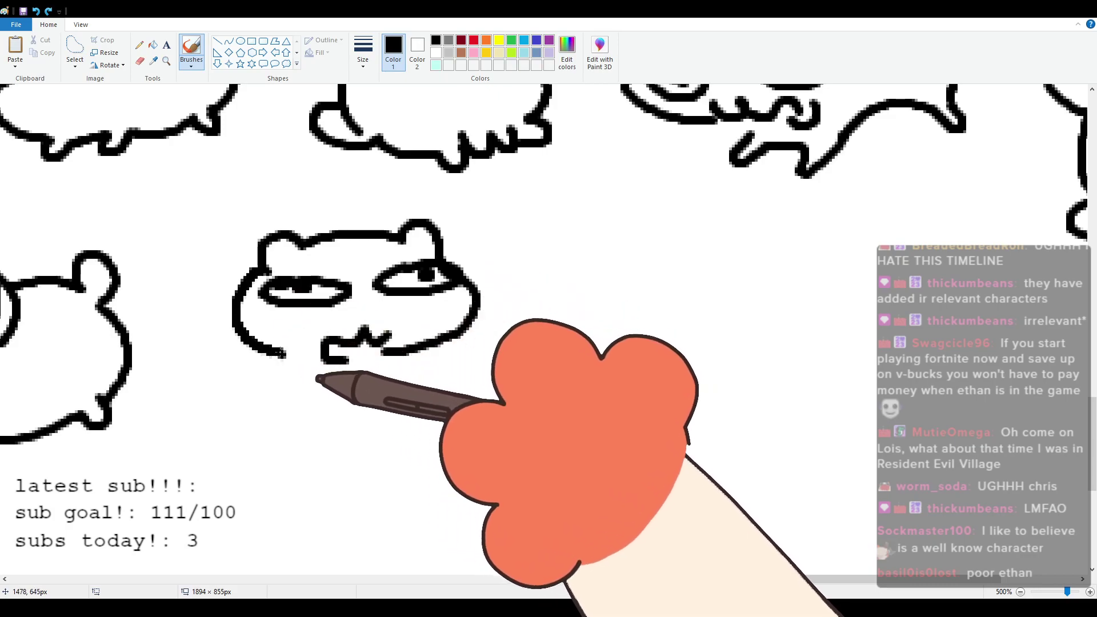
Step: Draw the half-lidded creature's seated body with a low round tail, a hind foot and small front paws
left_click_drag(231, 314, 208, 398)
key("ctrl+z")
mouse_move(232, 316)
left_mouse_down()
mouse_move(202, 384)
mouse_move(166, 391)
mouse_move(217, 419)
mouse_move(304, 432)
mouse_move(296, 423)
mouse_move(337, 423)
mouse_move(349, 438)
mouse_move(368, 418)
left_mouse_up()
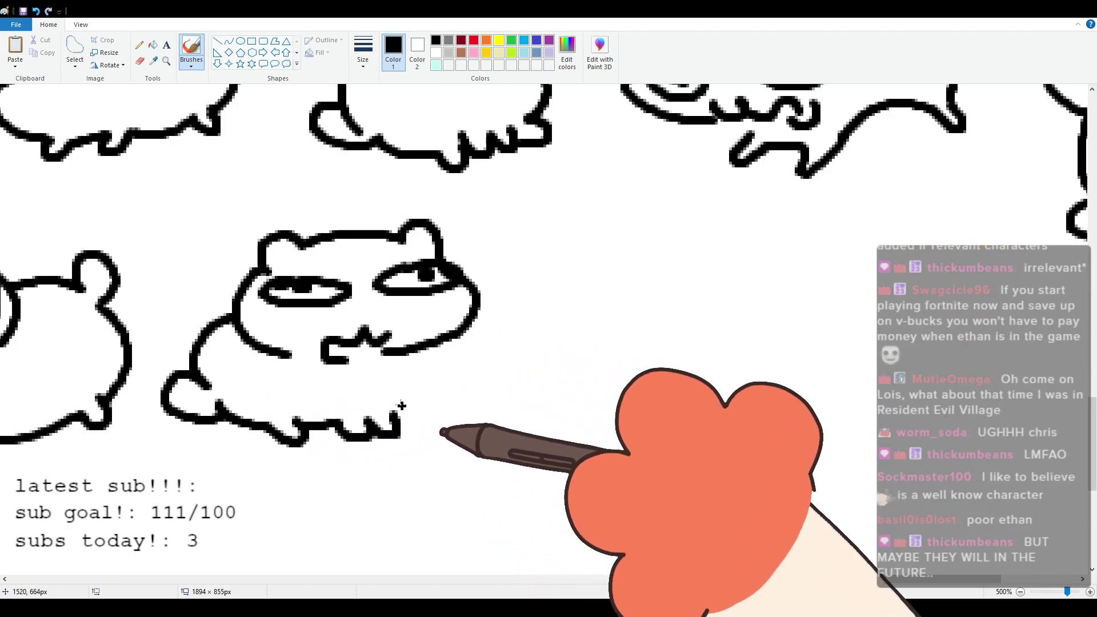
left_click_drag(404, 356, 422, 407)
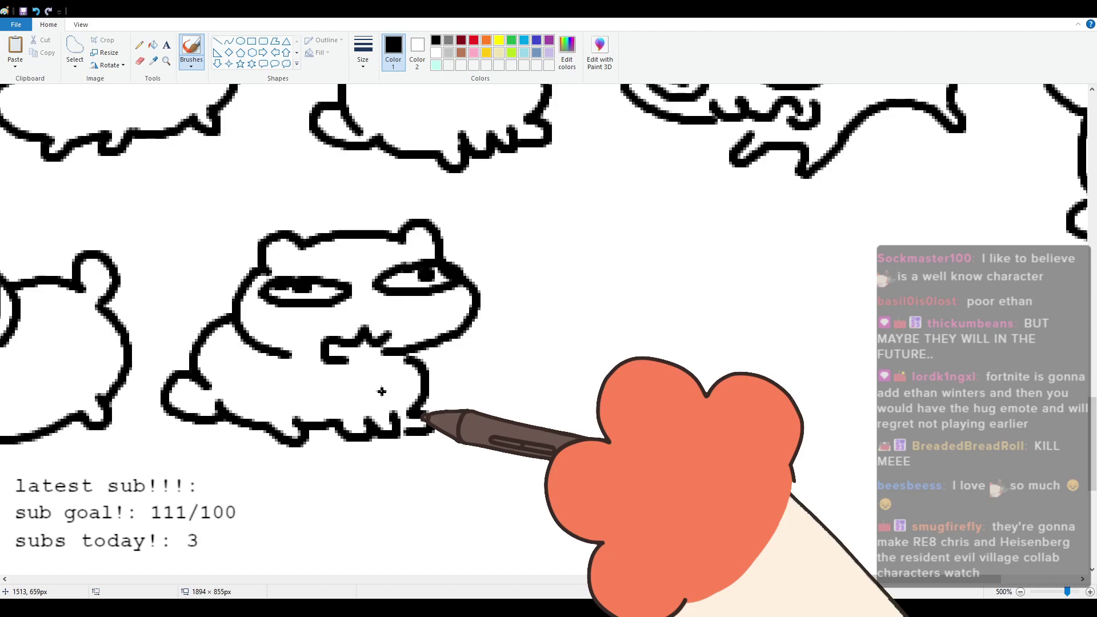
Step: Outline a round-eared head with a bulging left cheek in the empty space below the angry crouching creature
scroll(382, 389, "up", 1)
scroll(382, 389, "down", 3)
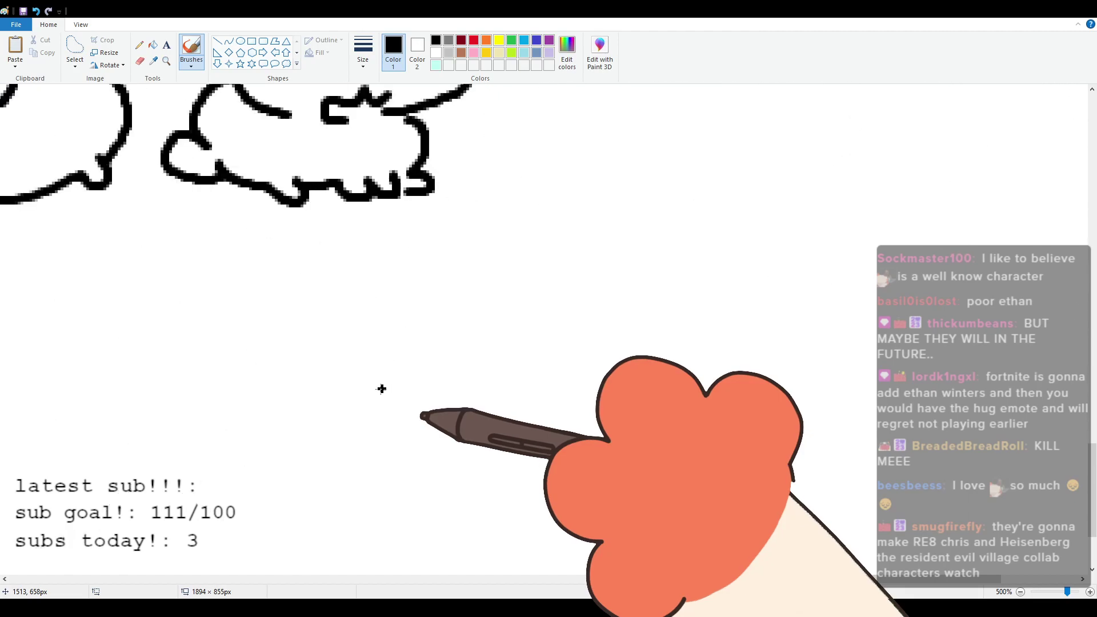
scroll(382, 390, "up", 2)
left_click_drag(851, 579, 899, 582)
scroll(392, 443, "up", 2)
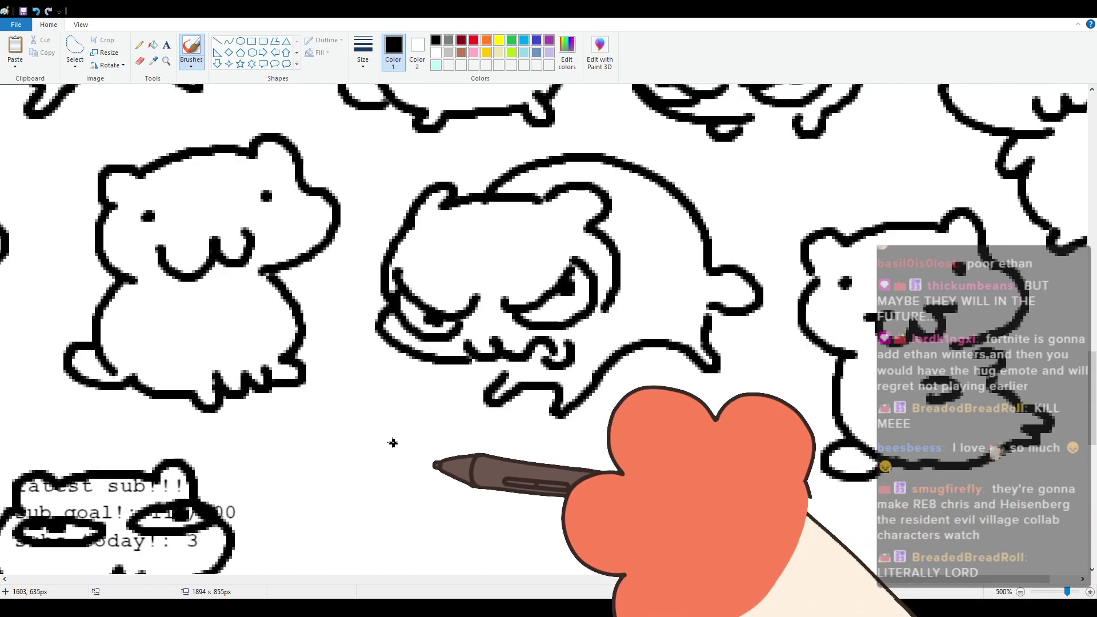
scroll(436, 428, "down", 1)
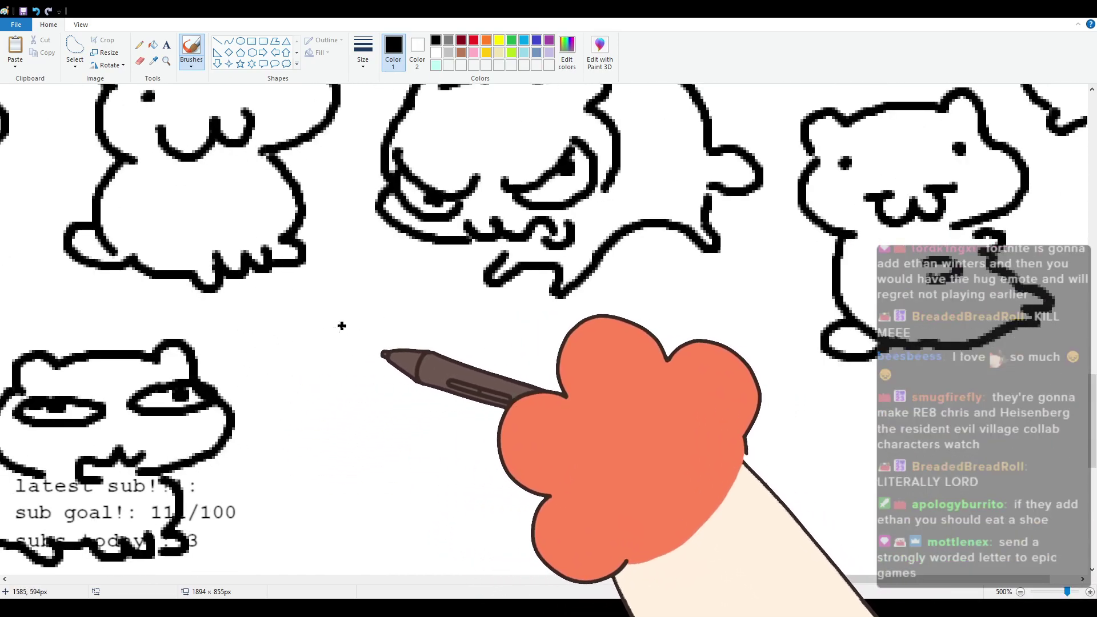
mouse_move(316, 379)
left_mouse_down()
mouse_move(325, 337)
mouse_move(466, 343)
mouse_move(487, 332)
mouse_move(503, 377)
left_mouse_up()
mouse_move(316, 382)
left_mouse_down()
mouse_move(330, 460)
mouse_move(404, 466)
left_mouse_up()
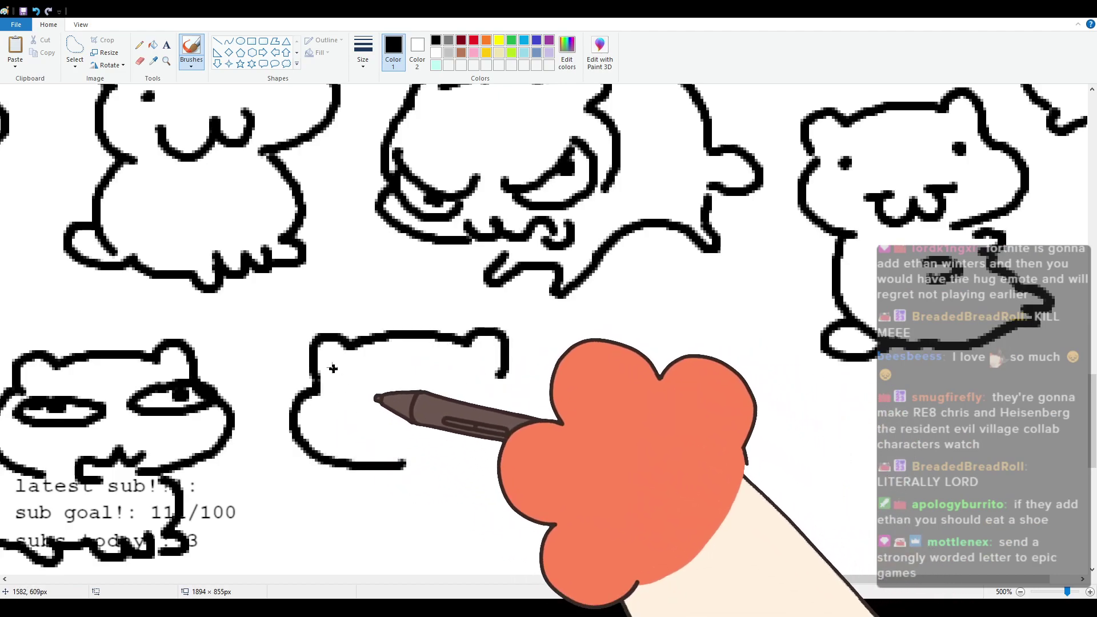
Step: Give the new head wide oval eyes with dot pupils, a wavy mouth with a lower lip and a curved right cheek
mouse_move(343, 374)
left_mouse_down()
mouse_move(336, 413)
mouse_move(382, 374)
mouse_move(334, 377)
left_mouse_up()
left_click(350, 391)
mouse_move(440, 372)
left_mouse_down()
mouse_move(419, 392)
mouse_move(442, 370)
left_mouse_up()
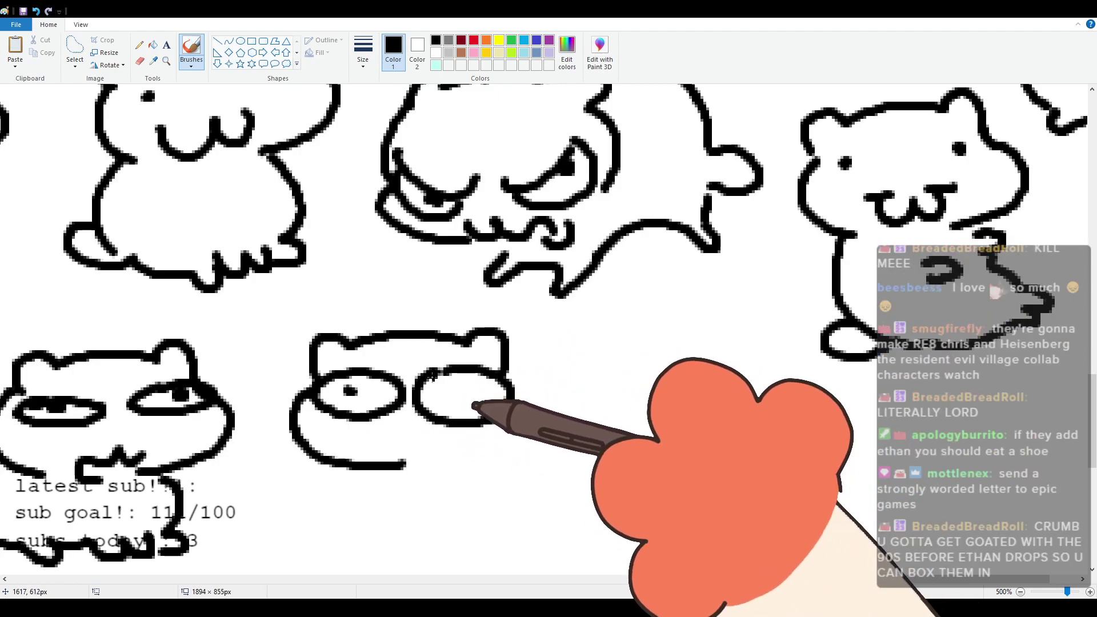
left_click(466, 392)
mouse_move(394, 436)
left_mouse_down()
mouse_move(463, 454)
mouse_move(449, 472)
left_mouse_up()
left_click_drag(518, 397, 503, 452)
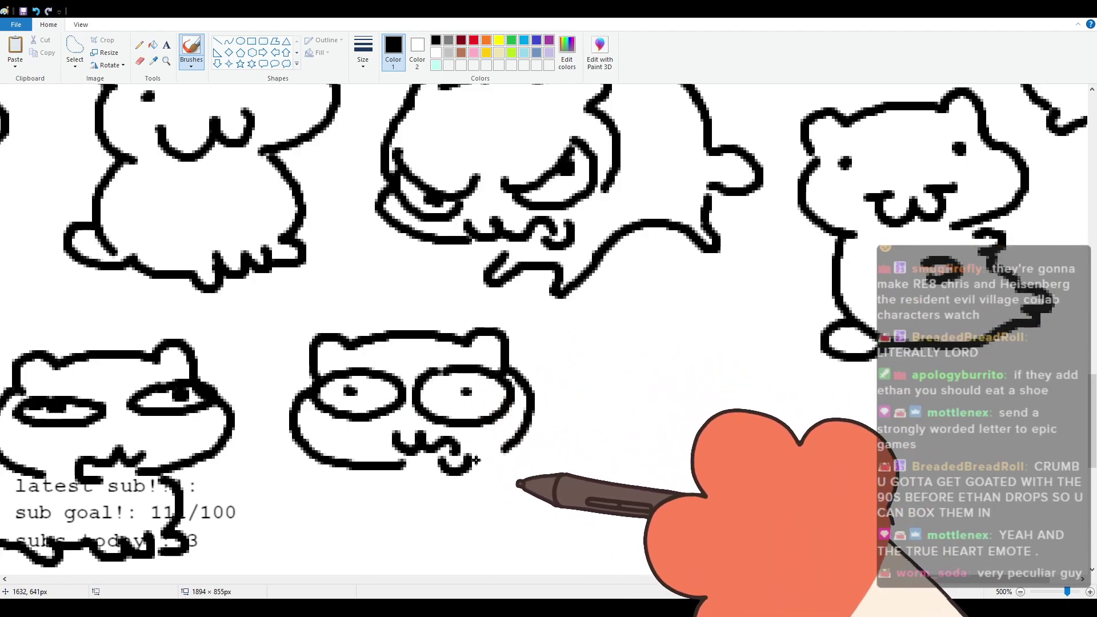
Step: Draw the oval-eyed creature's plump body extending behind the head with short legs and a raised round tail
scroll(539, 423, "down", 3)
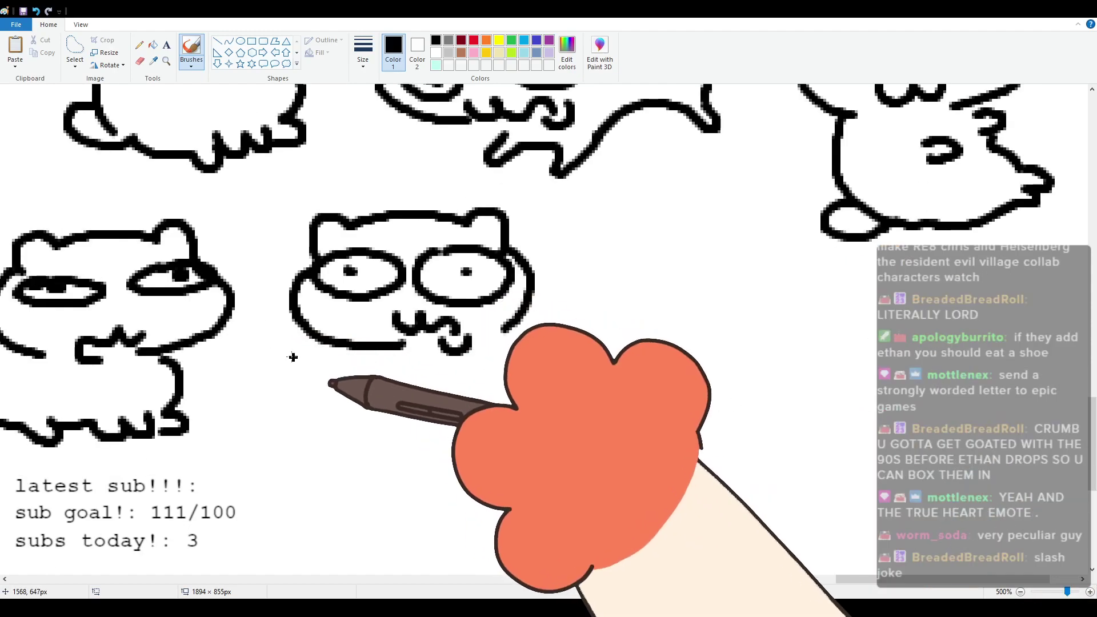
mouse_move(374, 350)
left_mouse_down()
mouse_move(373, 381)
mouse_move(422, 403)
left_mouse_up()
key("ctrl+z")
mouse_move(377, 352)
left_mouse_down()
mouse_move(402, 397)
mouse_move(428, 406)
mouse_move(428, 426)
mouse_move(484, 414)
mouse_move(493, 436)
mouse_move(589, 407)
mouse_move(515, 417)
mouse_move(614, 400)
left_mouse_up()
mouse_move(534, 281)
left_mouse_down()
mouse_move(576, 282)
mouse_move(596, 295)
mouse_move(629, 268)
mouse_move(646, 371)
mouse_move(614, 414)
mouse_move(636, 395)
left_mouse_up()
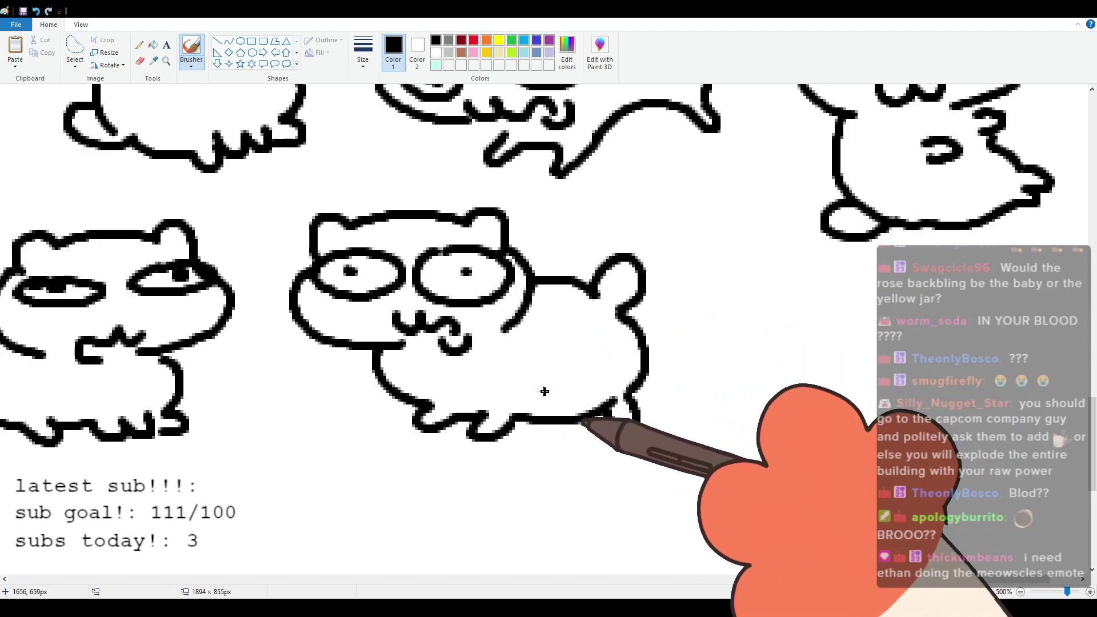
Step: Draw a round-eared head in the last open space of the row with half-lidded eyes and a bulging right cheek
scroll(544, 392, "up", 2)
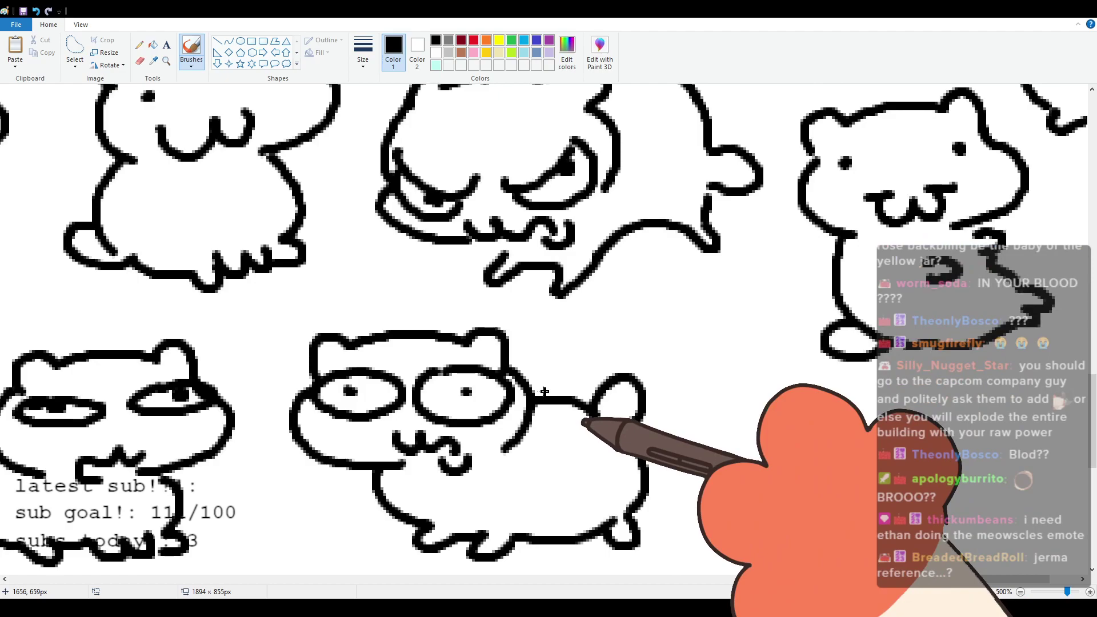
scroll(545, 391, "down", 2)
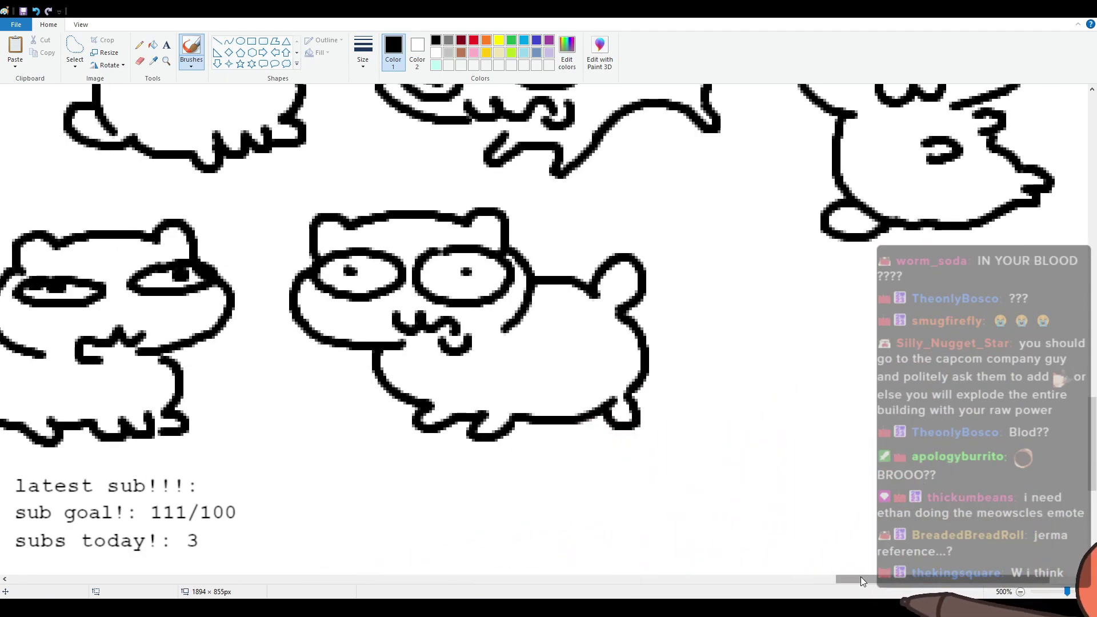
left_click_drag(861, 577, 964, 580)
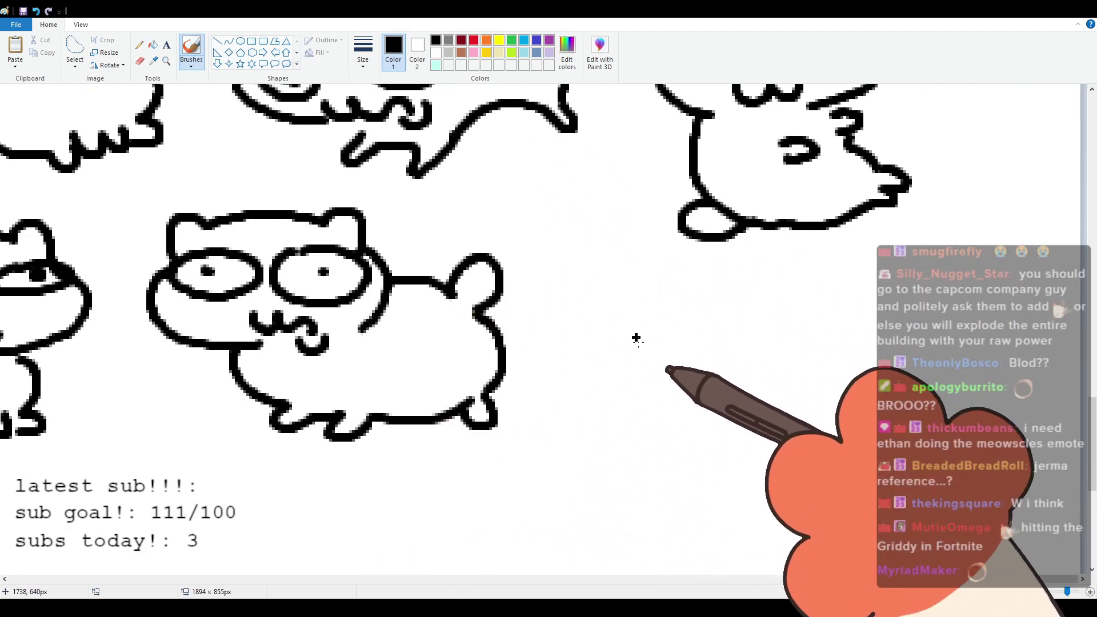
mouse_move(615, 327)
left_mouse_down()
mouse_move(605, 291)
mouse_move(755, 284)
mouse_move(843, 337)
mouse_move(774, 407)
left_mouse_up()
left_click_drag(659, 348, 641, 328)
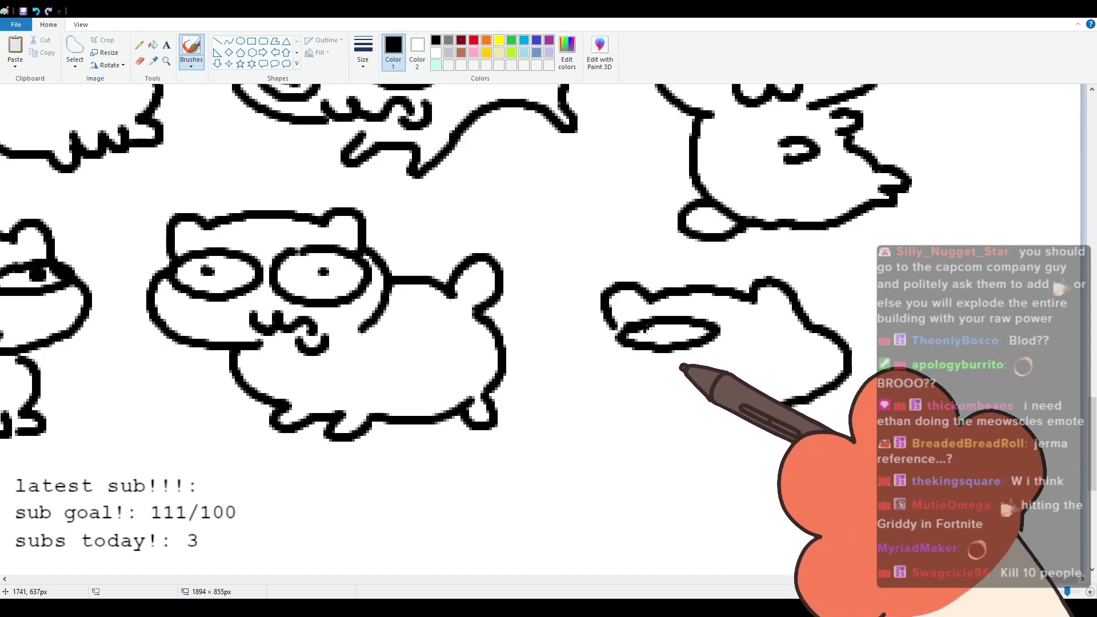
left_click_drag(784, 321, 779, 325)
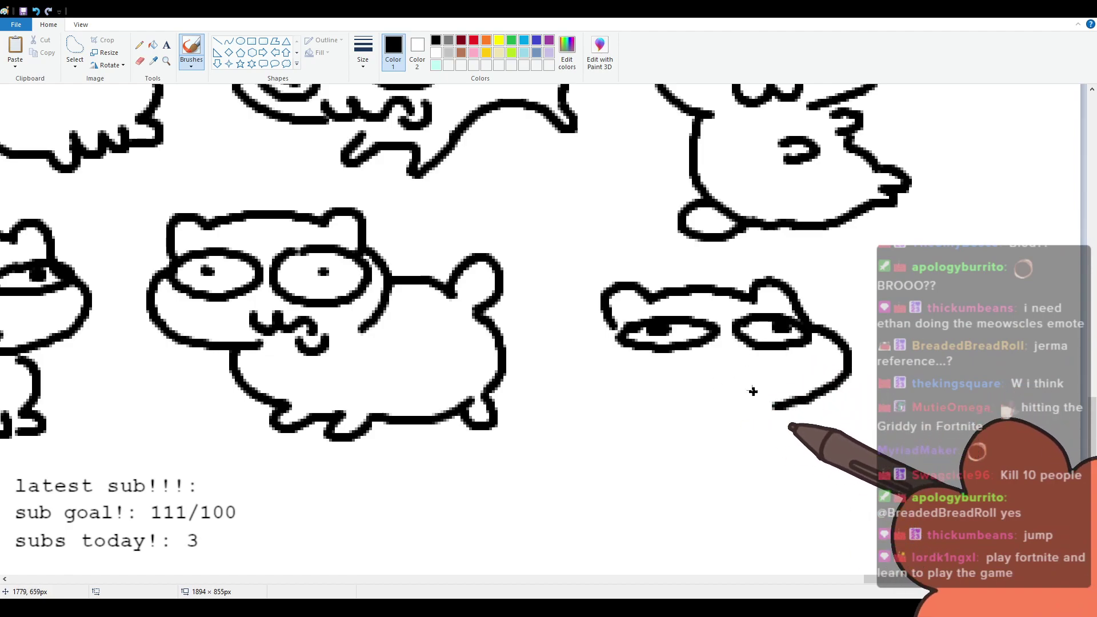
Step: Add a wavy mouth, a left cheek and an upright seated body with a round tail, feet and small raised paws
left_click_drag(727, 378, 673, 408)
mouse_move(607, 329)
left_mouse_down()
mouse_move(592, 358)
mouse_move(636, 409)
mouse_move(604, 479)
mouse_move(600, 448)
mouse_move(618, 486)
mouse_move(568, 464)
mouse_move(617, 512)
mouse_move(642, 505)
left_mouse_up()
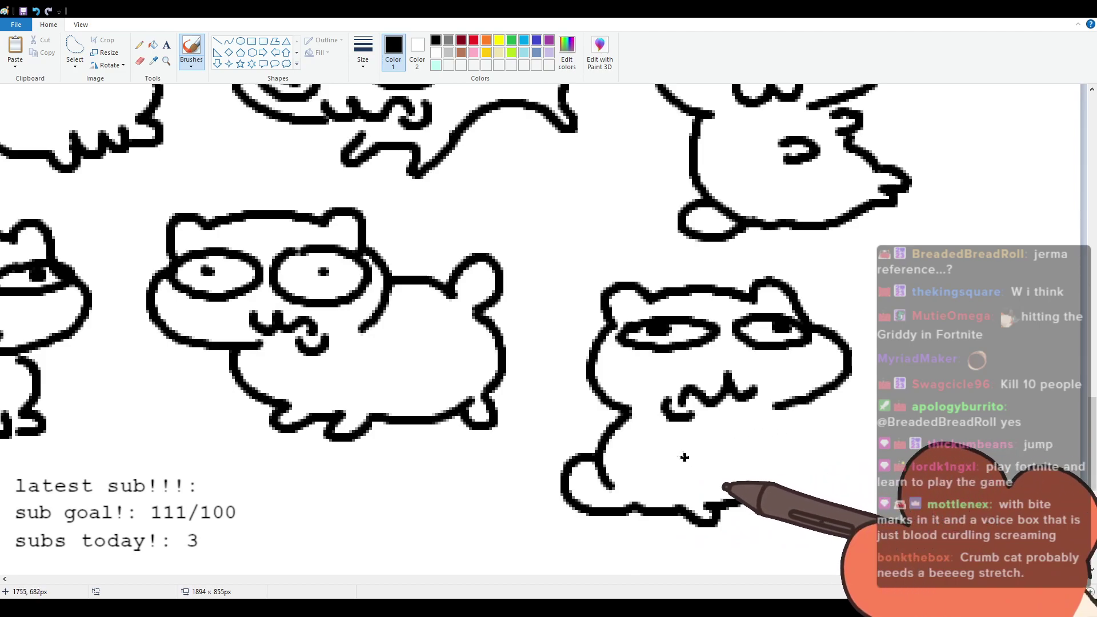
left_click_drag(766, 419, 792, 439)
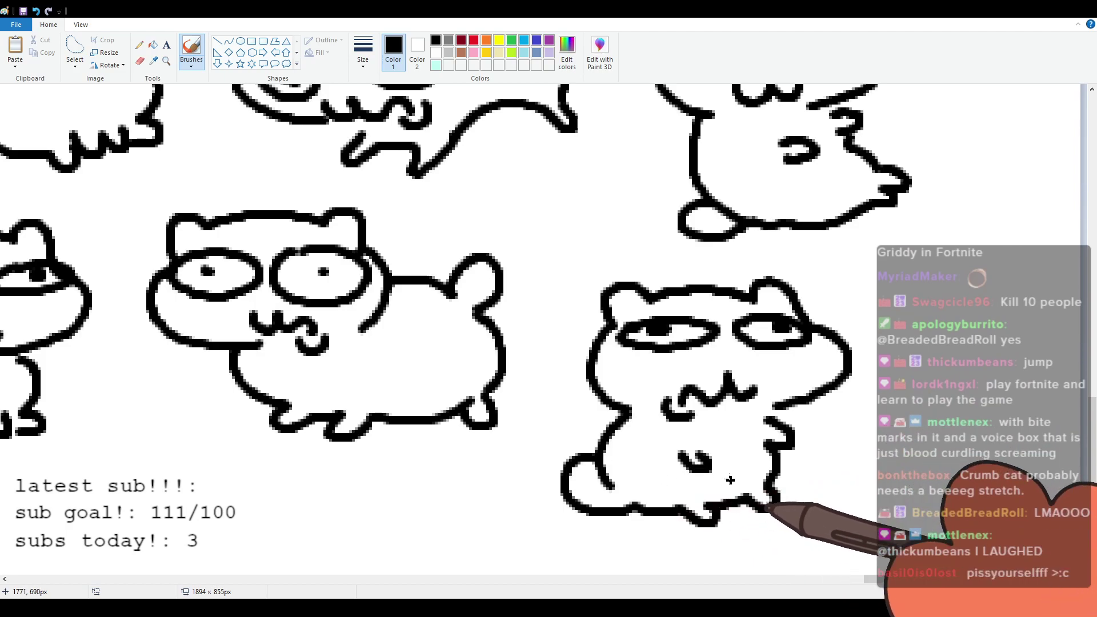
Step: Draw a creature at the canvas's lower-right edge with a tilted head, oval eyes, a wavy mouth, dangling front paws and a rounded body
scroll(647, 452, "down", 1)
scroll(746, 486, "up", 1)
scroll(915, 474, "down", 1)
scroll(976, 472, "up", 3)
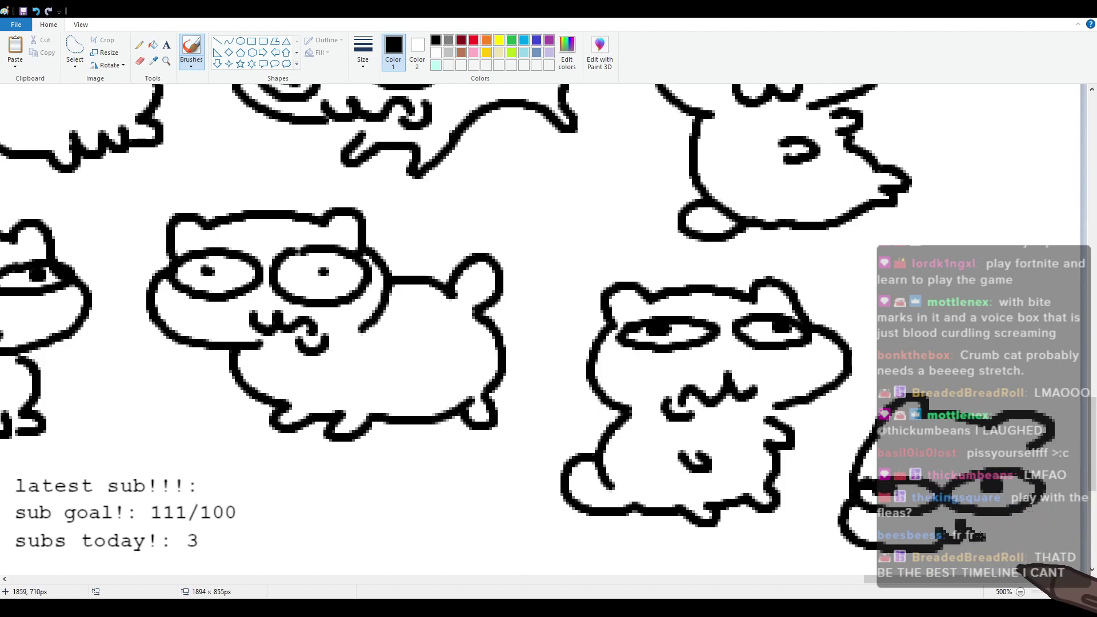
scroll(1074, 400, "down", 3)
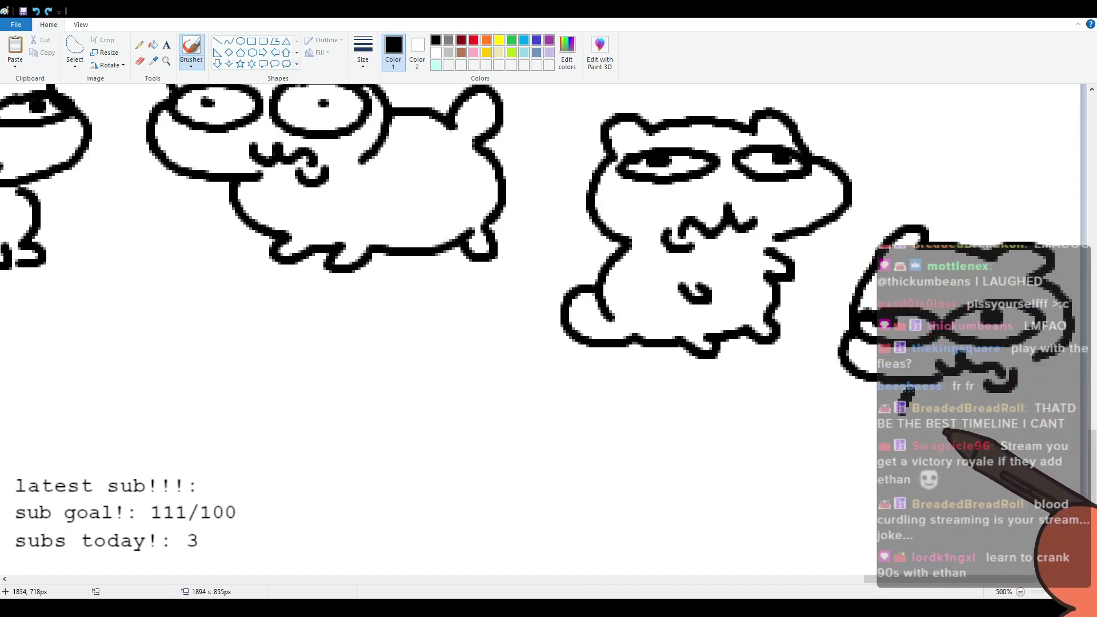
mouse_move(907, 394)
left_mouse_down()
mouse_move(920, 418)
mouse_move(976, 400)
left_mouse_up()
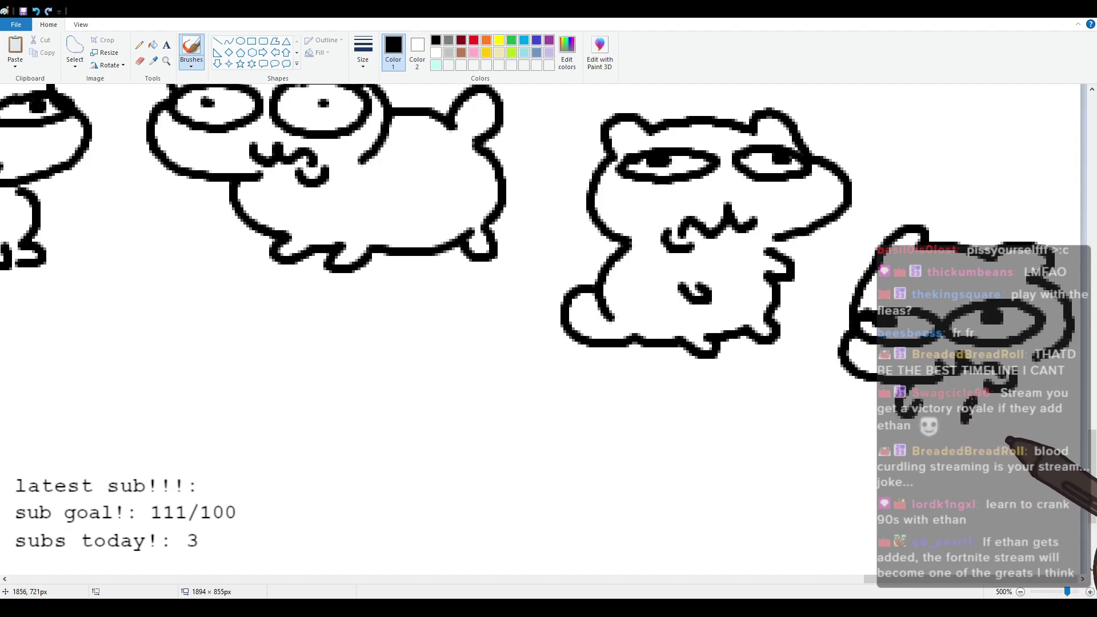
left_click_drag(1043, 365, 1030, 463)
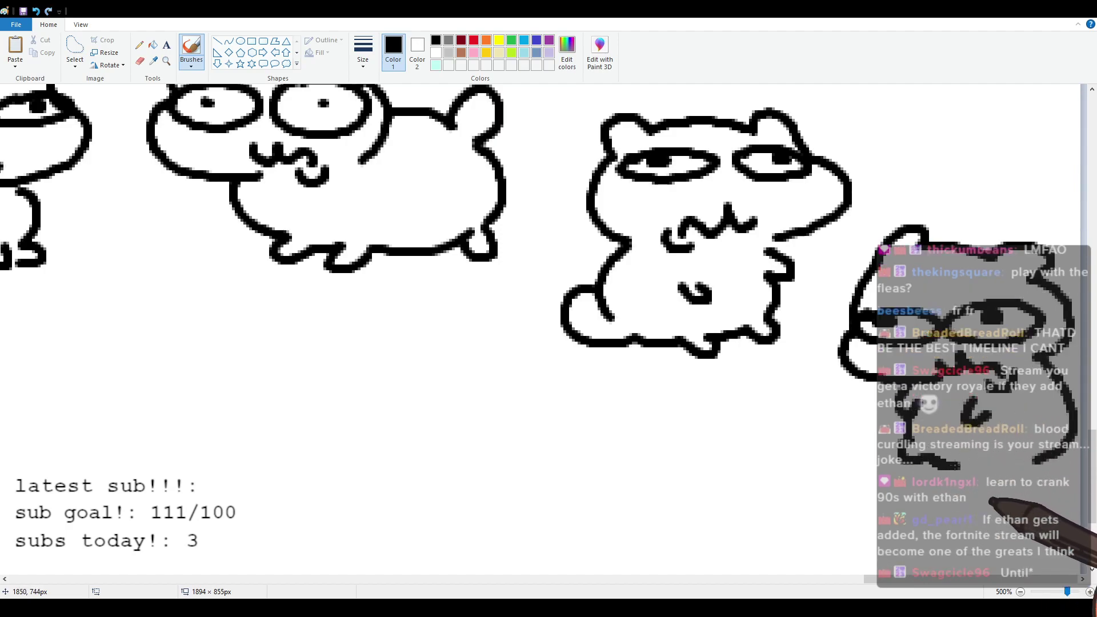
Step: Draw a creature at the canvas's lower-left edge with half-lidded oval eyes, a wavy mouth, a plump body, short legs and a raised round tail
mouse_move(1095, 479)
left_mouse_down()
mouse_move(1094, 513)
mouse_move(1093, 488)
left_mouse_up()
left_click_drag(1033, 578, 179, 574)
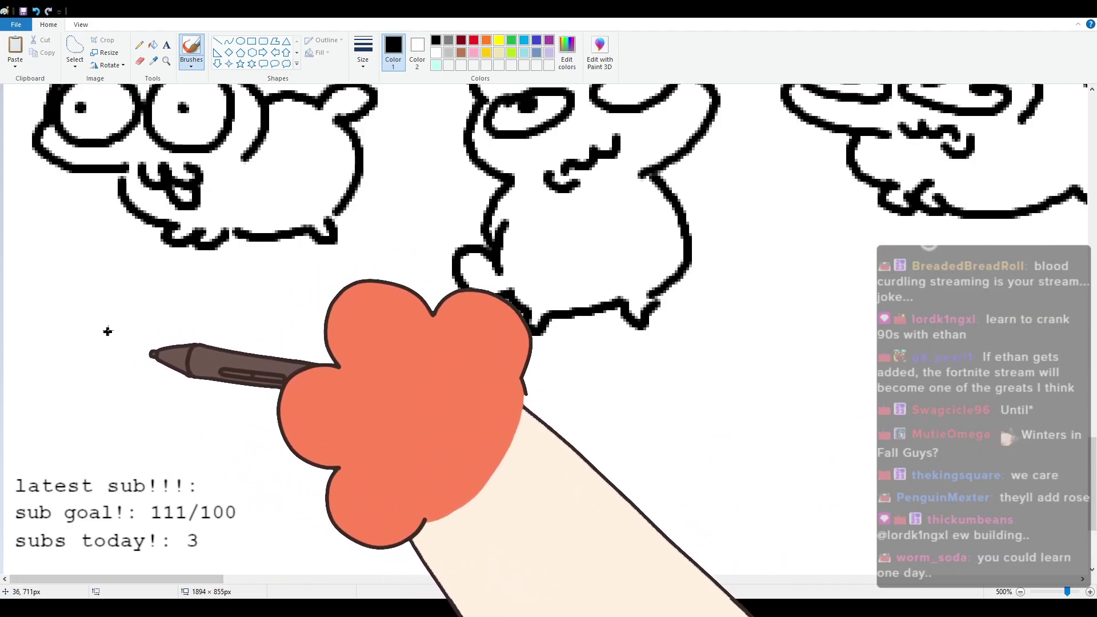
mouse_move(124, 337)
left_mouse_down()
mouse_move(133, 352)
mouse_move(168, 310)
mouse_move(277, 298)
mouse_move(344, 364)
mouse_move(255, 428)
left_mouse_up()
mouse_move(154, 359)
left_mouse_down()
mouse_move(198, 381)
mouse_move(181, 357)
mouse_move(189, 365)
left_mouse_up()
mouse_move(265, 340)
left_mouse_down()
mouse_move(301, 364)
mouse_move(250, 346)
left_mouse_up()
left_click_drag(283, 343, 285, 349)
mouse_move(250, 416)
left_mouse_down()
mouse_move(257, 408)
mouse_move(216, 423)
mouse_move(229, 435)
left_mouse_up()
mouse_move(204, 299)
left_mouse_down()
mouse_move(162, 287)
mouse_move(89, 310)
mouse_move(39, 303)
mouse_move(72, 337)
mouse_move(62, 417)
mouse_move(74, 338)
mouse_move(72, 447)
mouse_move(94, 434)
mouse_move(186, 482)
mouse_move(196, 465)
mouse_move(264, 437)
left_mouse_up()
Step: Draw the top of a round-eared head and a bulging left cheek in the space beside the lower-left creature
scroll(253, 395, "up", 1)
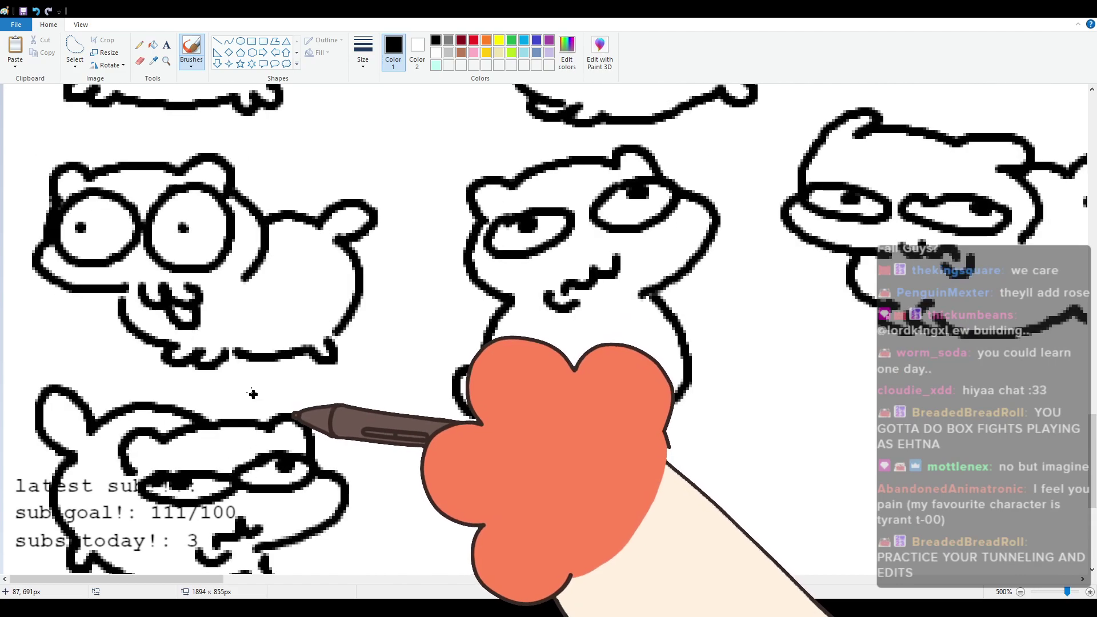
scroll(252, 396, "down", 1)
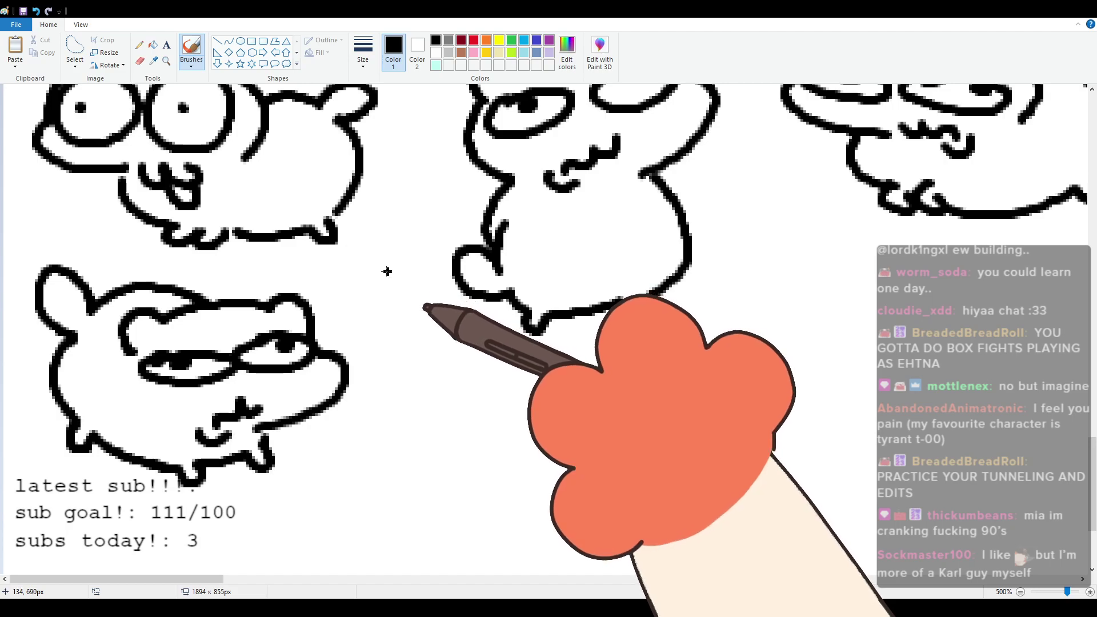
scroll(371, 282, "down", 1)
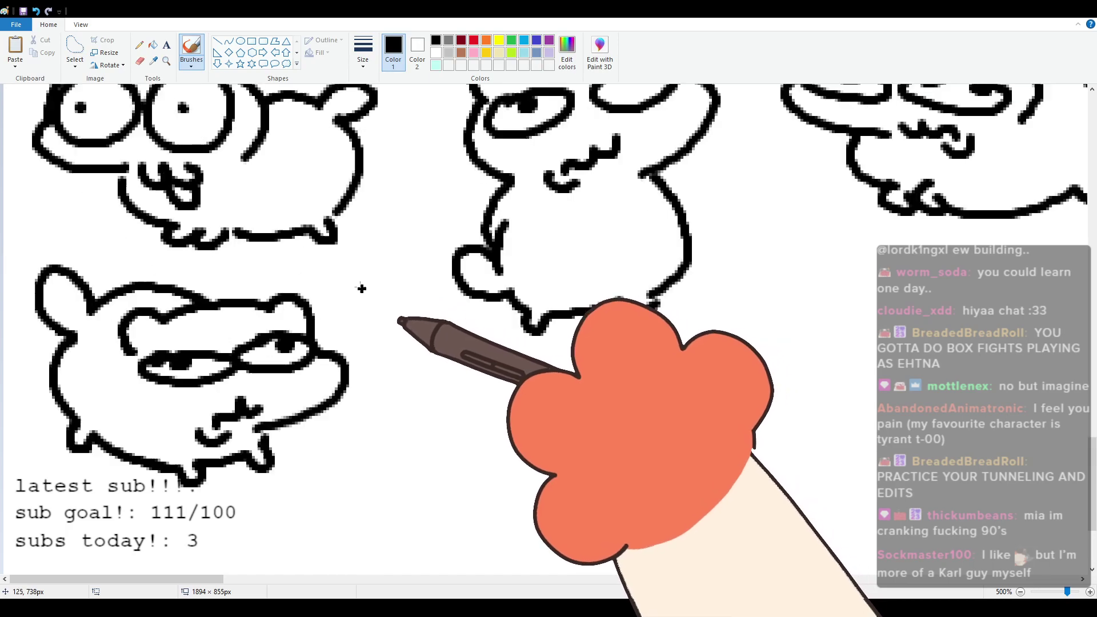
scroll(361, 287, "up", 1)
scroll(264, 451, "down", 1)
left_click_drag(185, 578, 231, 570)
scroll(222, 390, "up", 1)
scroll(222, 391, "down", 3)
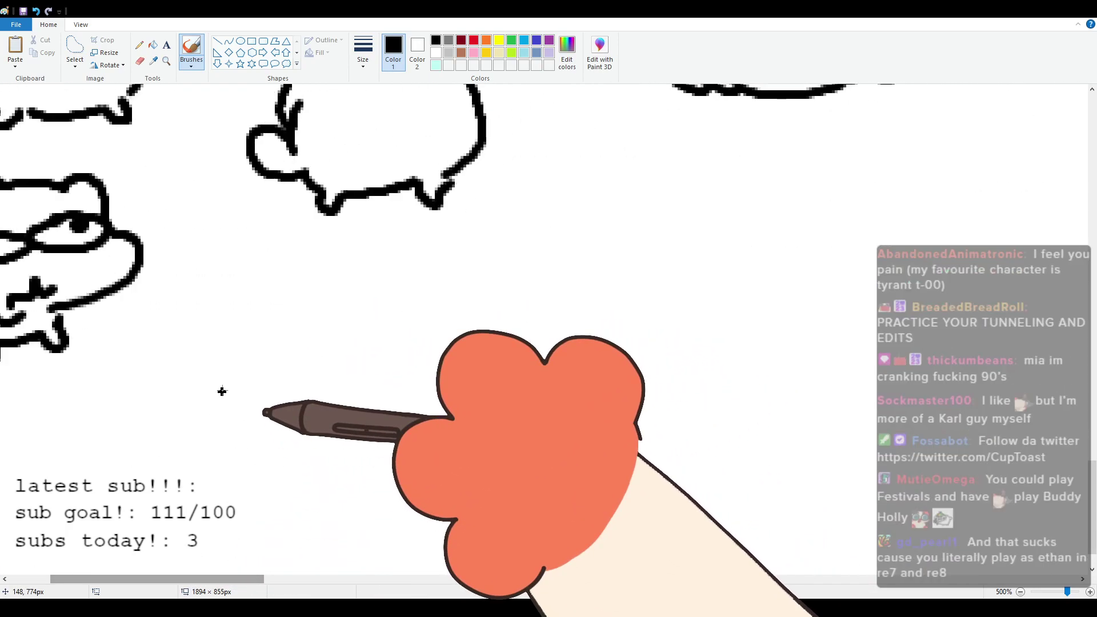
mouse_move(229, 308)
left_mouse_down()
mouse_move(218, 285)
mouse_move(367, 279)
left_mouse_up()
key("ctrl+z")
mouse_move(223, 308)
left_mouse_down()
mouse_move(256, 275)
mouse_move(374, 281)
mouse_move(407, 304)
left_mouse_up()
mouse_move(223, 308)
left_mouse_down()
mouse_move(218, 381)
mouse_move(301, 391)
left_mouse_up()
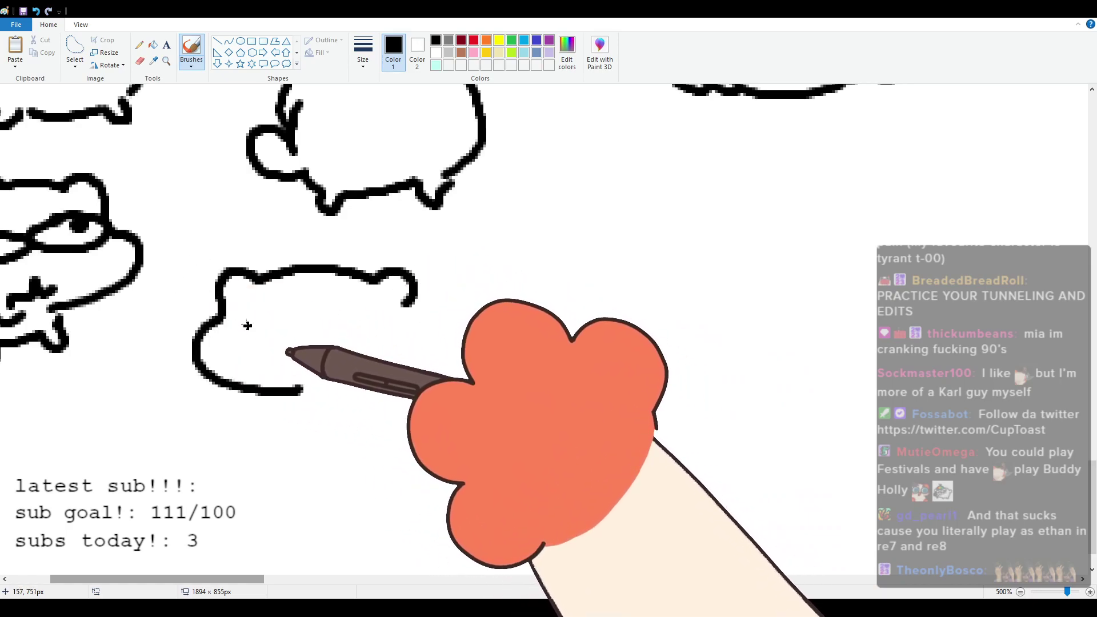
Step: Add two half-lidded oval eyes with pupils and a wavy mouth to the new head
left_click_drag(238, 309, 228, 309)
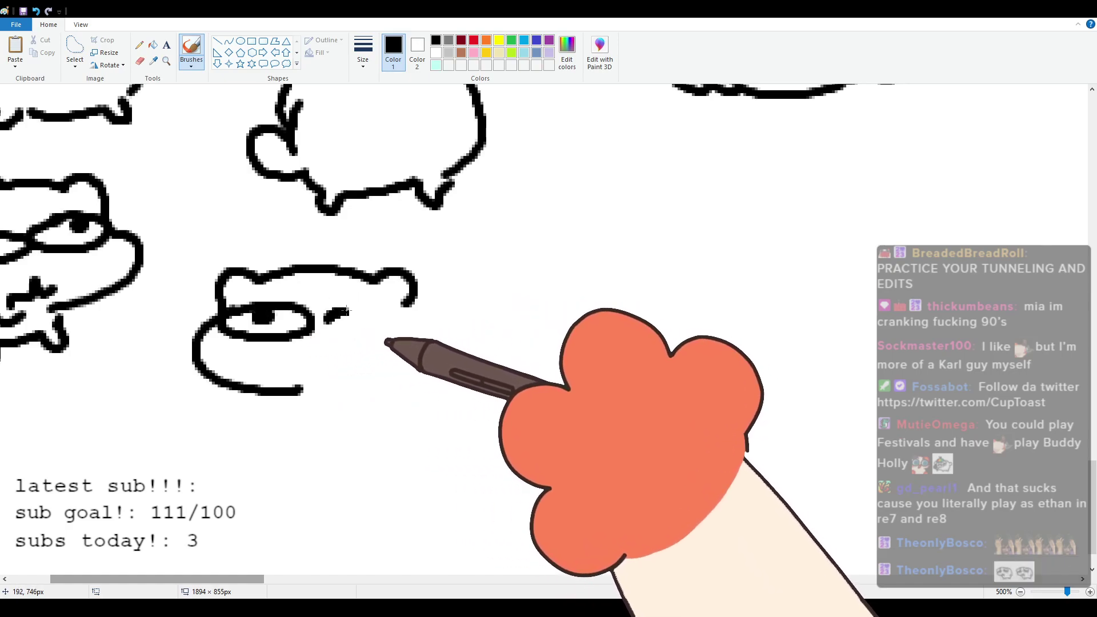
left_click(258, 316)
mouse_move(394, 305)
left_mouse_down()
mouse_move(403, 345)
mouse_move(395, 304)
left_mouse_up()
left_click(370, 319)
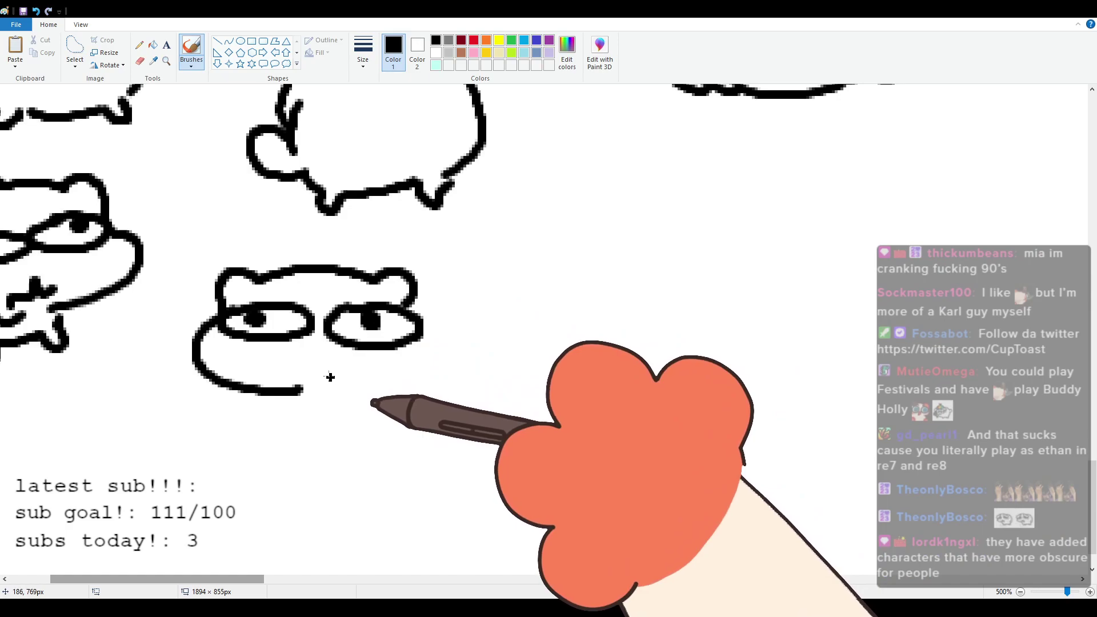
mouse_move(319, 371)
left_mouse_down()
mouse_move(345, 367)
mouse_move(382, 382)
mouse_move(376, 389)
mouse_move(401, 377)
left_mouse_up()
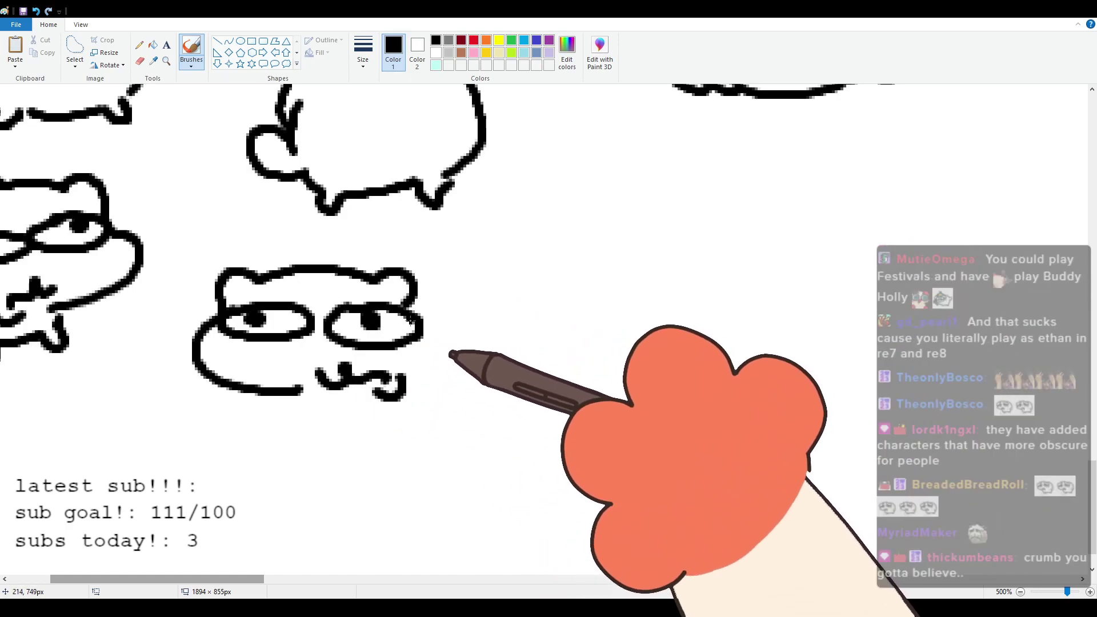
Step: Close the head's right cheek and draw a low body behind it with short feet and a round tail
left_click_drag(407, 303, 422, 373)
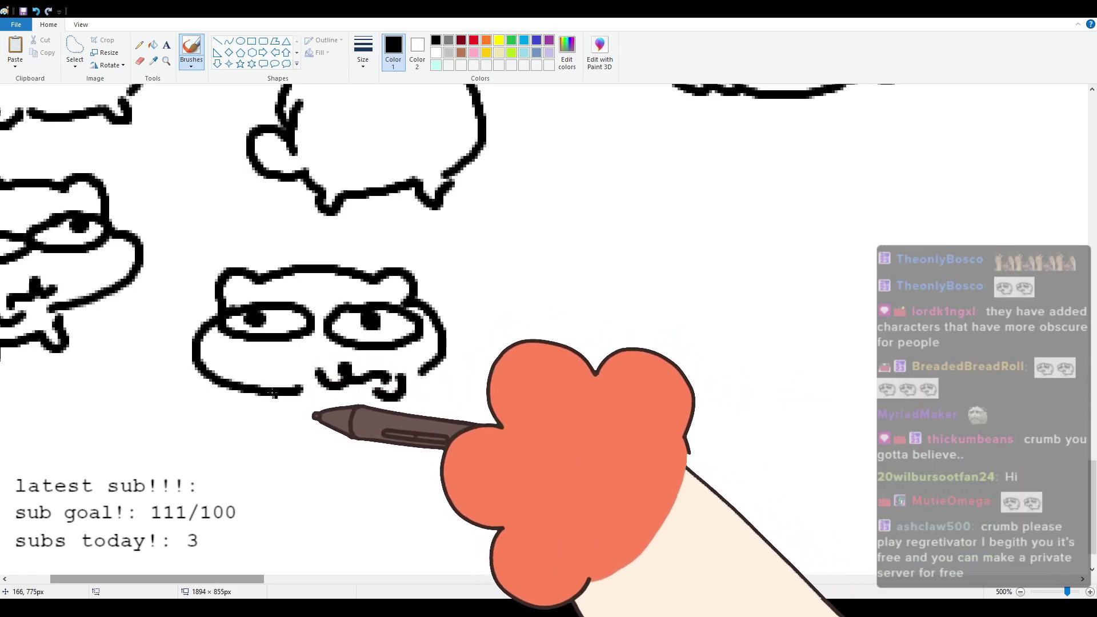
mouse_move(301, 389)
left_mouse_down()
mouse_move(286, 426)
mouse_move(328, 442)
mouse_move(351, 469)
mouse_move(377, 443)
mouse_move(483, 451)
left_mouse_up()
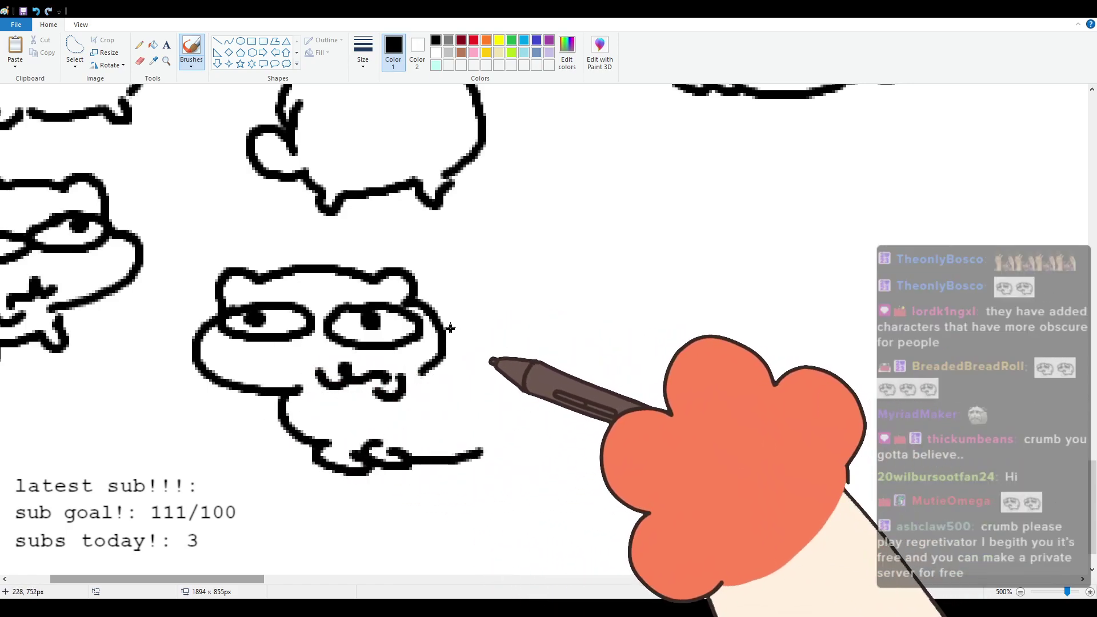
mouse_move(440, 323)
left_mouse_down()
mouse_move(512, 351)
mouse_move(541, 381)
mouse_move(517, 378)
mouse_move(529, 409)
mouse_move(522, 459)
mouse_move(517, 424)
left_mouse_up()
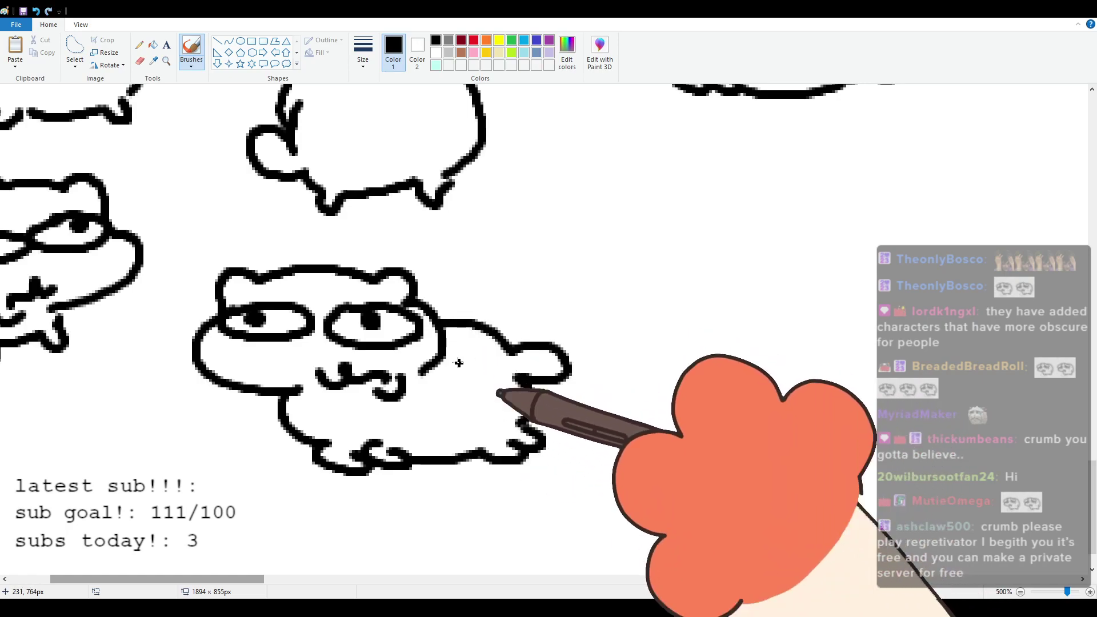
Step: Draw a side-facing head with a round ear, a bulging right cheek and one glaring eye in the next open space of the bottom row
scroll(459, 362, "up", 3)
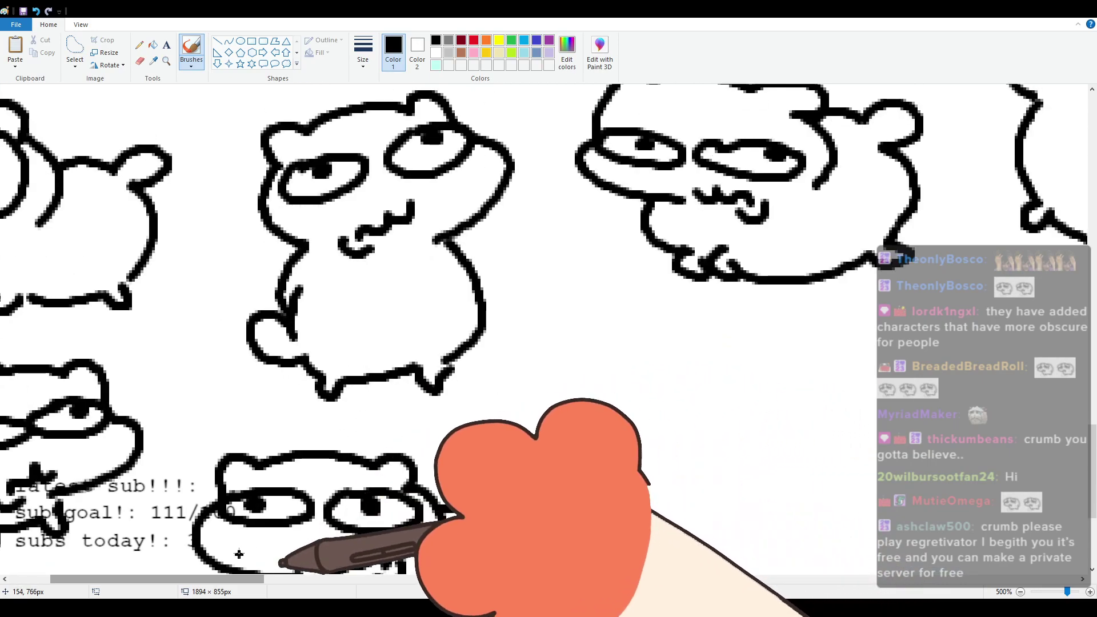
left_click_drag(232, 581, 278, 581)
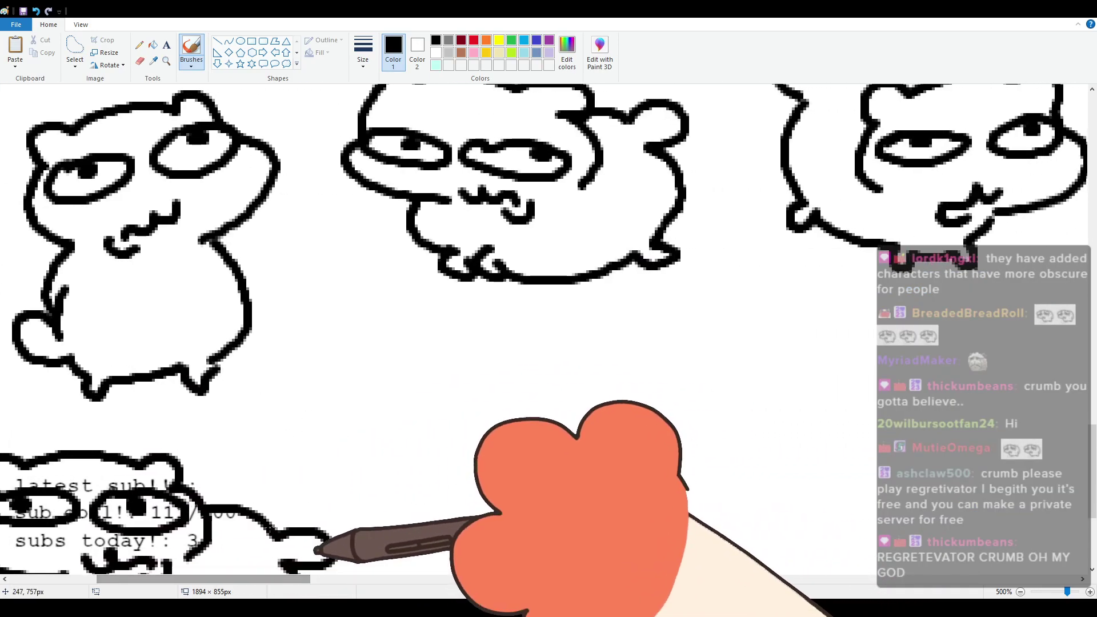
scroll(286, 450, "down", 3)
scroll(354, 448, "up", 3)
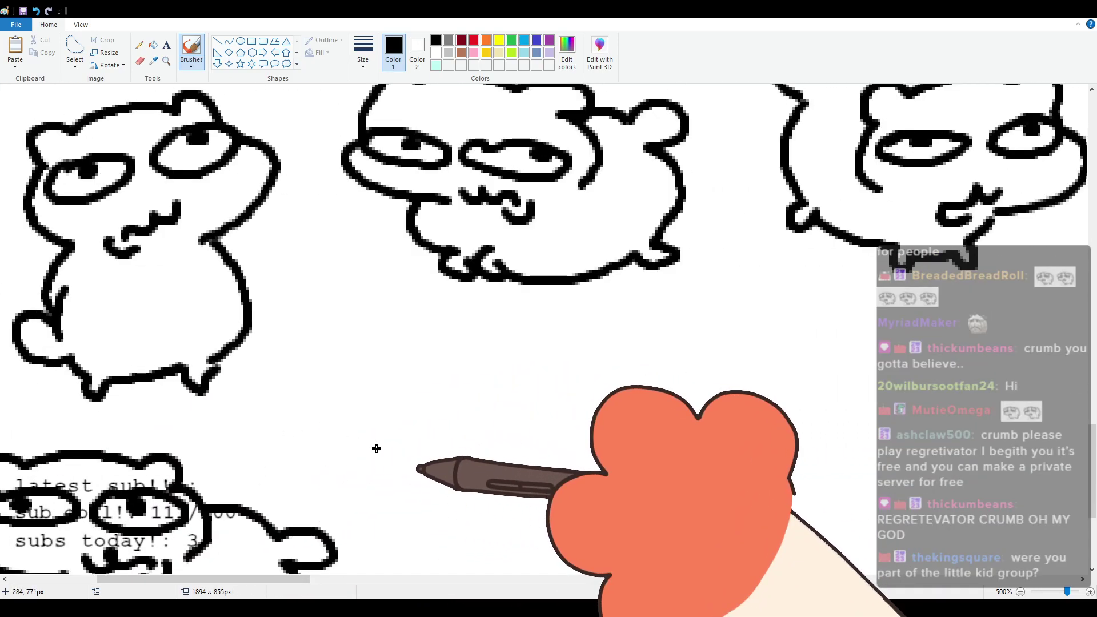
scroll(479, 449, "down", 2)
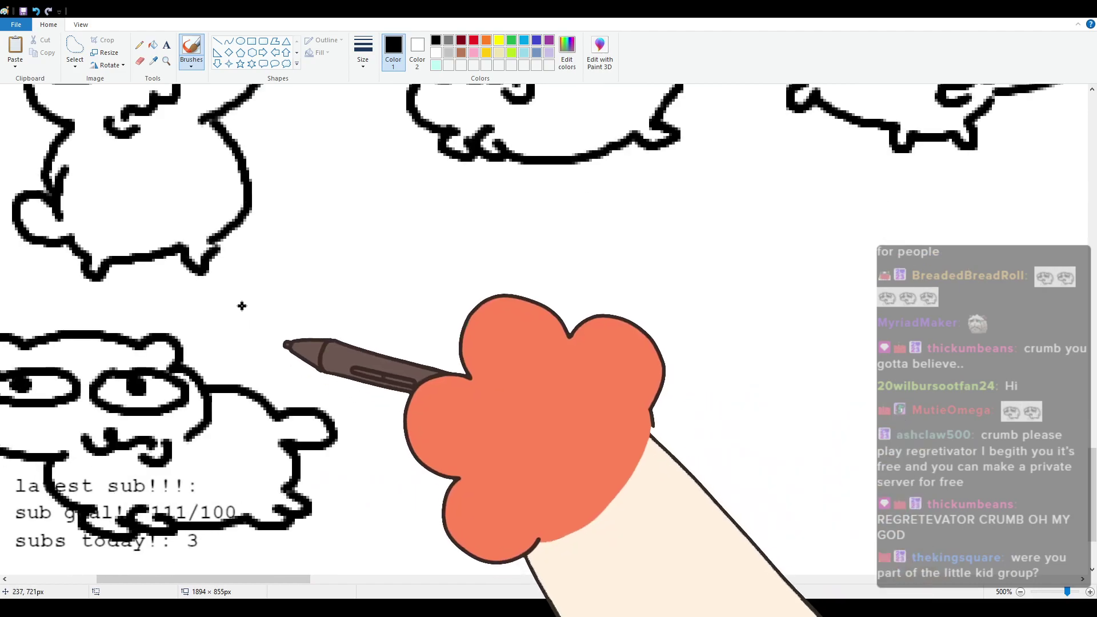
mouse_move(405, 226)
left_mouse_down()
mouse_move(369, 260)
mouse_move(474, 220)
mouse_move(554, 263)
mouse_move(562, 344)
mouse_move(516, 380)
left_mouse_up()
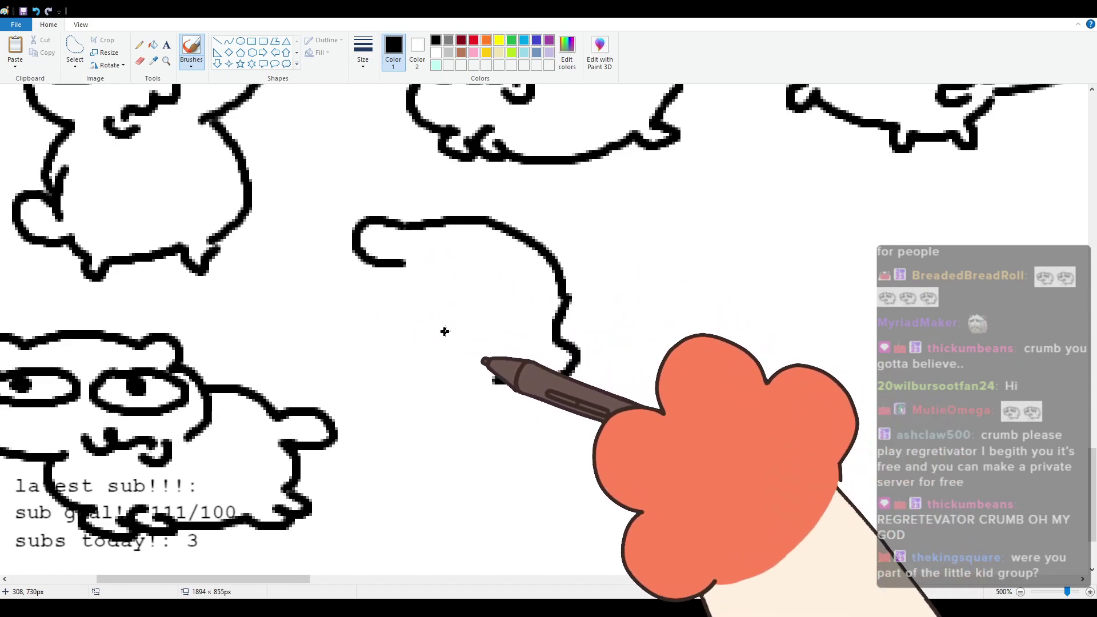
mouse_move(423, 303)
left_mouse_down()
mouse_move(501, 318)
mouse_move(495, 331)
mouse_move(443, 325)
left_mouse_up()
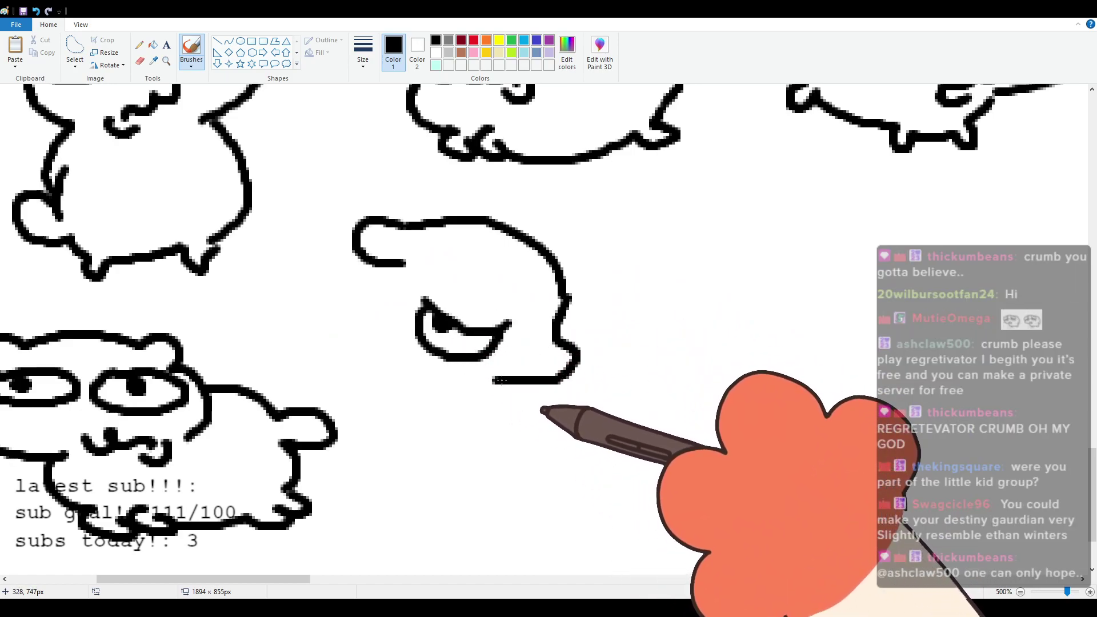
Step: Add a wavy mouth, the curved back of the head and a small second ear to the glaring creature
mouse_move(480, 382)
left_mouse_down()
mouse_move(449, 383)
mouse_move(466, 395)
mouse_move(464, 384)
left_mouse_up()
key("ctrl+z")
left_click_drag(403, 264, 376, 354)
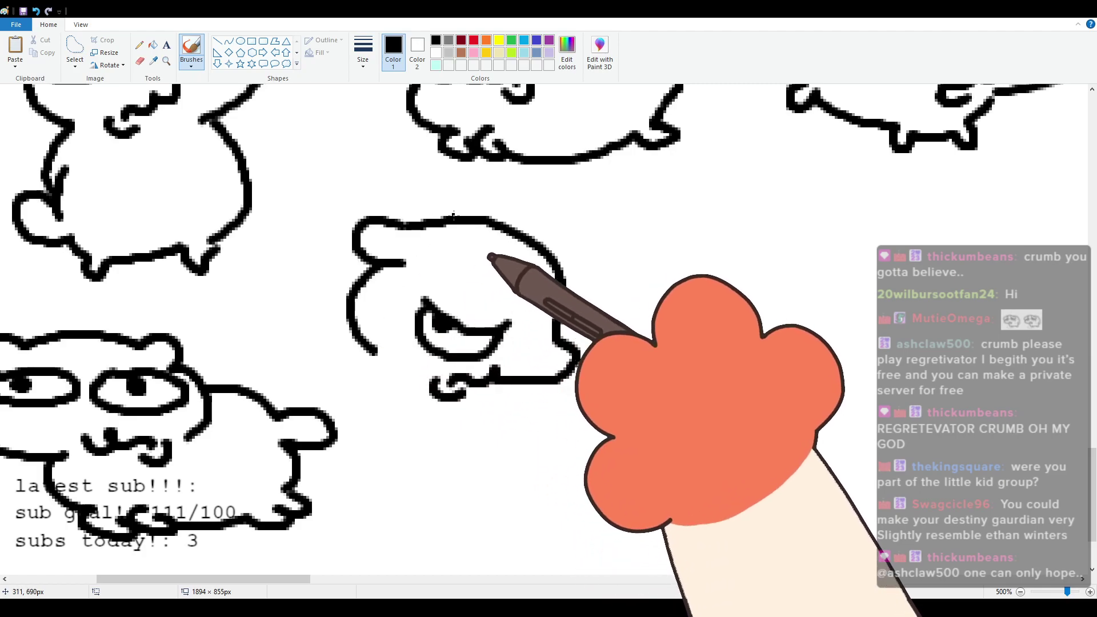
mouse_move(453, 216)
left_mouse_down()
mouse_move(416, 205)
mouse_move(400, 227)
left_mouse_up()
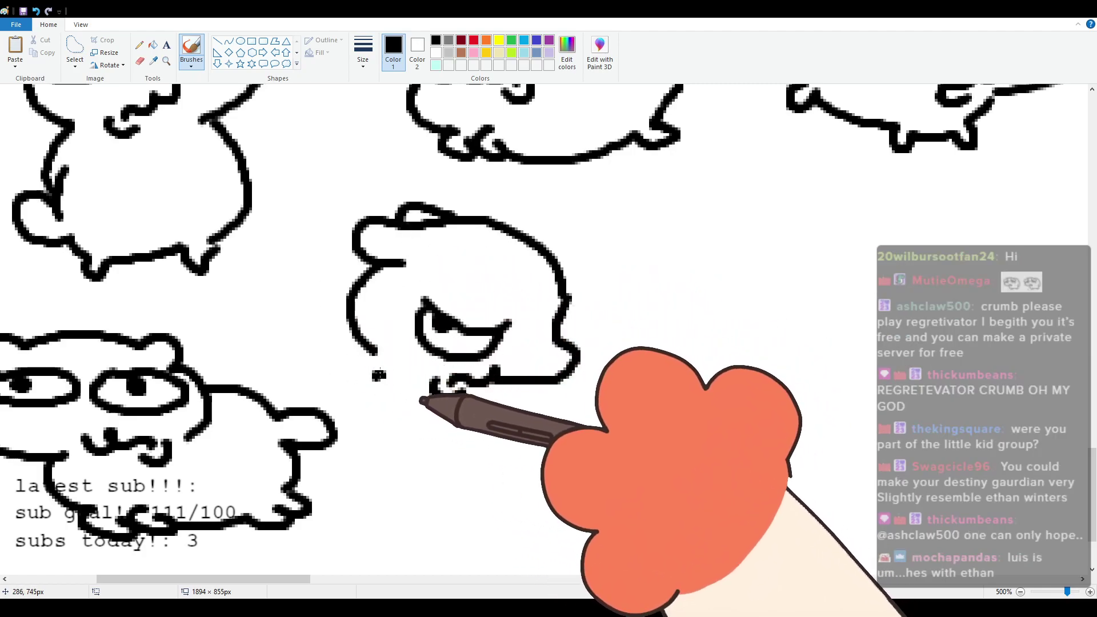
Step: Draw the glaring creature's upright body with a hanging arm, a rounded belly, a round tail and a small foot
left_click_drag(381, 374, 390, 416)
left_click_drag(497, 394, 483, 486)
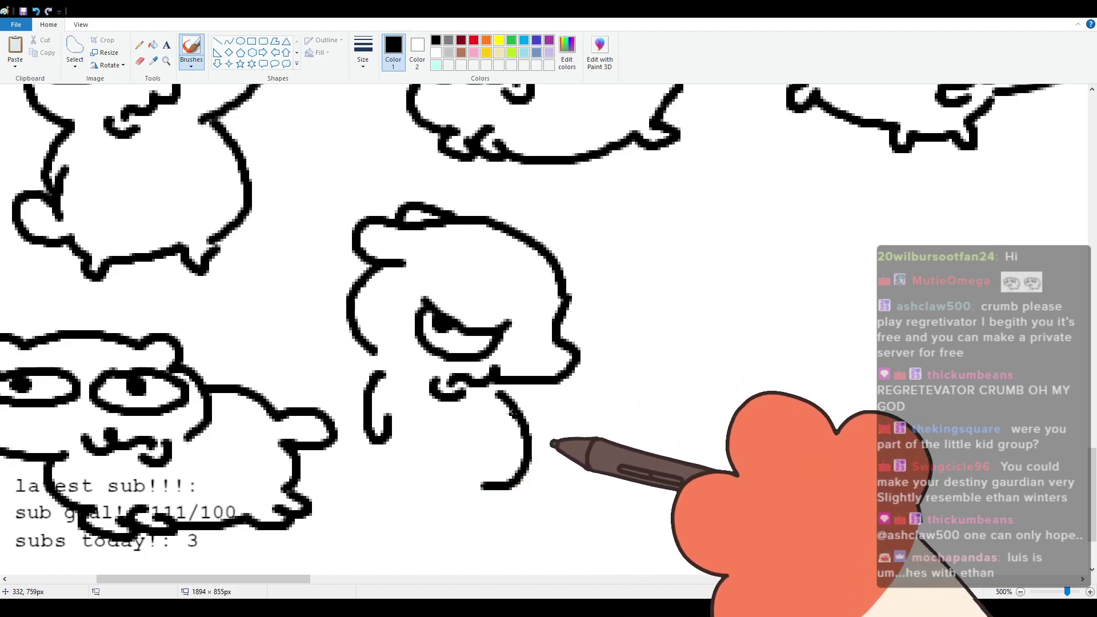
left_click_drag(503, 392, 489, 491)
left_click_drag(374, 443, 385, 476)
mouse_move(370, 457)
left_mouse_down()
mouse_move(338, 458)
mouse_move(386, 496)
mouse_move(401, 488)
mouse_move(333, 489)
mouse_move(396, 495)
mouse_move(415, 524)
mouse_move(435, 509)
left_mouse_up()
key("ctrl+z")
key("ctrl+z")
mouse_move(374, 467)
left_mouse_down()
mouse_move(338, 495)
mouse_move(388, 489)
left_mouse_up()
mouse_move(417, 527)
left_mouse_down()
mouse_move(432, 509)
mouse_move(483, 495)
left_mouse_up()
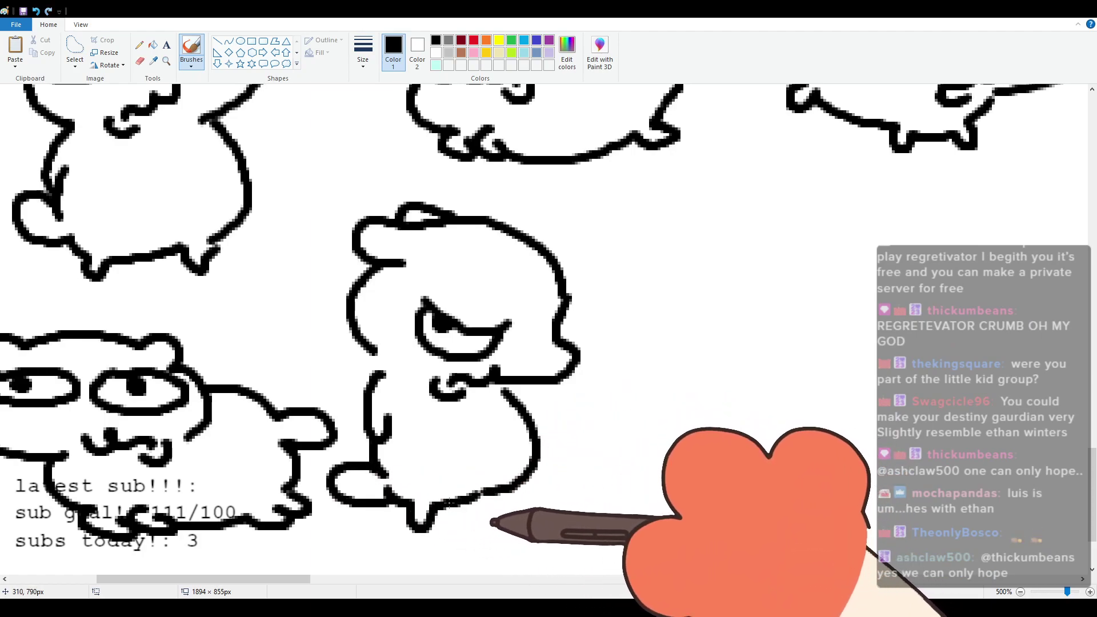
Step: Draw a grumpy cat's head with rounded ears, flat half-lidded eyes, cheeks and a wavy mouth in the blank space right of the angry cat
scroll(404, 411, "up", 3)
scroll(405, 412, "down", 3)
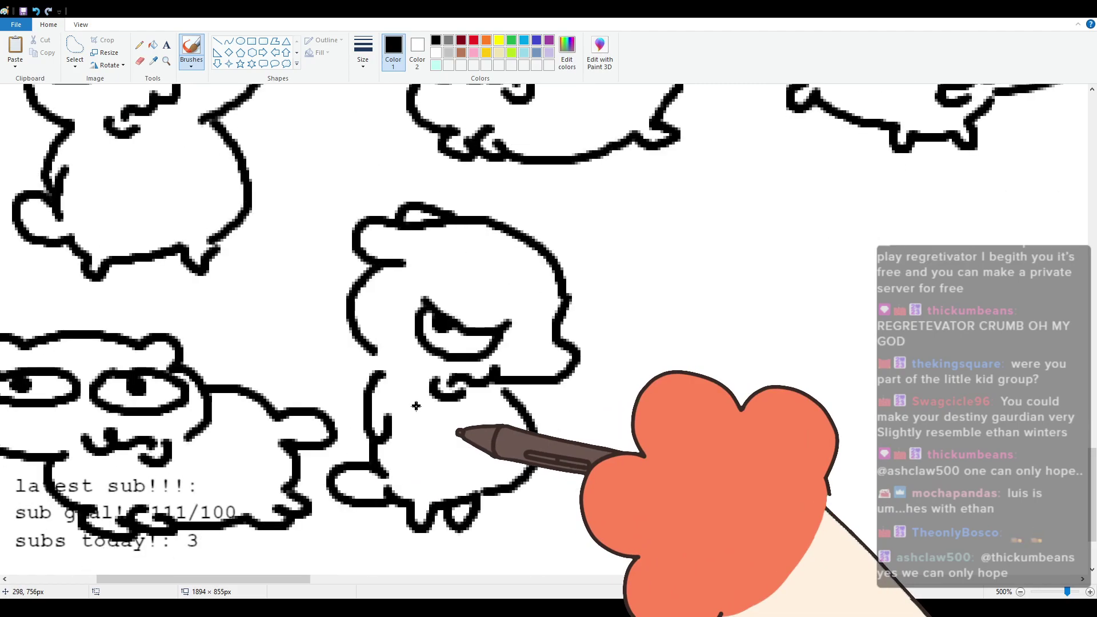
left_click_drag(266, 579, 349, 578)
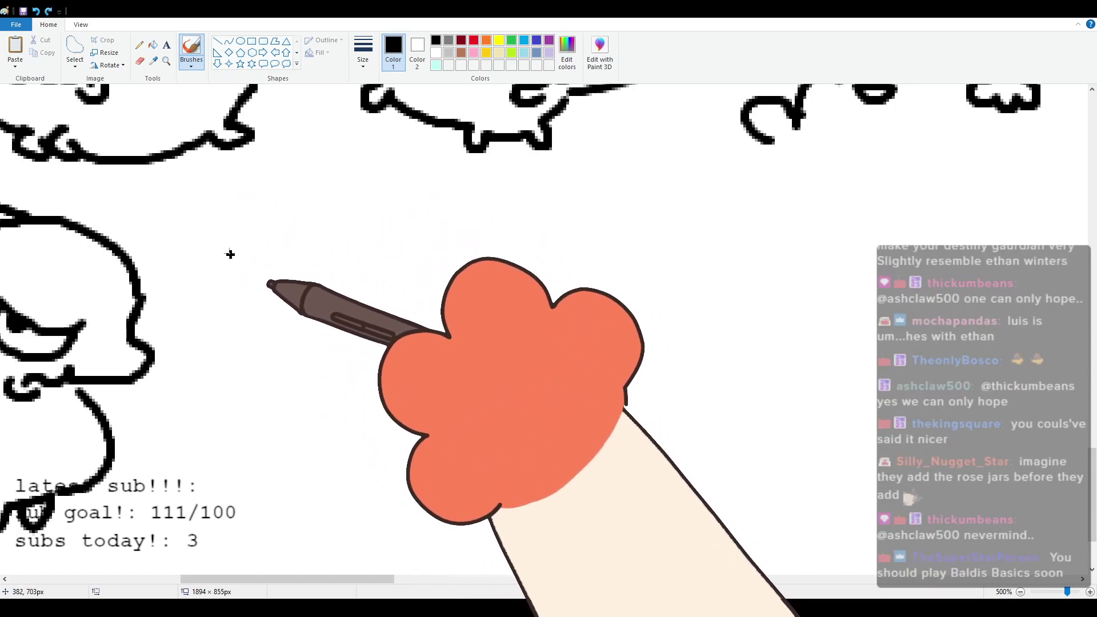
mouse_move(230, 257)
left_mouse_down()
mouse_move(260, 213)
mouse_move(377, 206)
mouse_move(424, 254)
left_mouse_up()
mouse_move(230, 257)
left_mouse_down()
mouse_move(202, 281)
mouse_move(305, 349)
mouse_move(276, 299)
mouse_move(340, 321)
mouse_move(361, 305)
left_mouse_up()
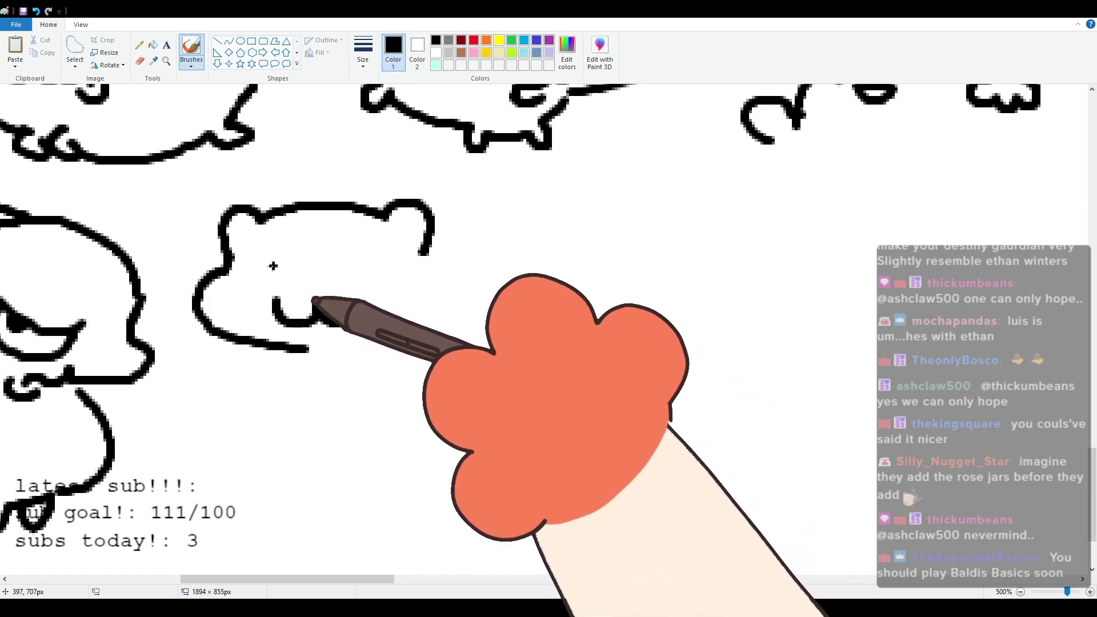
left_click_drag(231, 258, 265, 266)
mouse_move(343, 262)
left_mouse_down()
mouse_move(423, 254)
mouse_move(384, 267)
mouse_move(410, 335)
left_mouse_up()
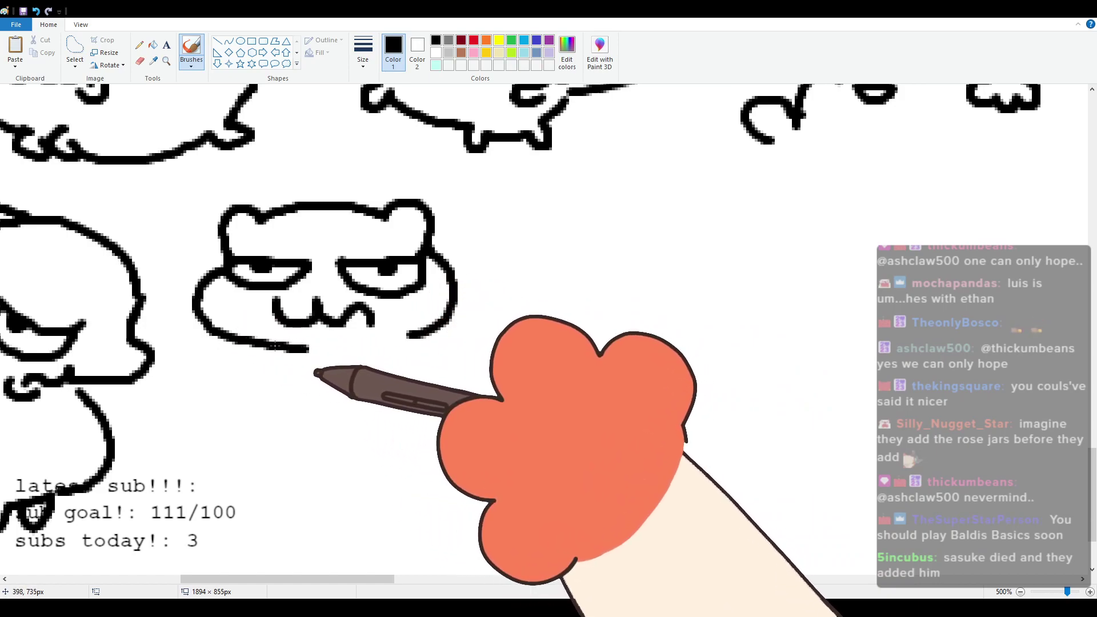
Step: Draw the grumpy cat's body behind its head, with small feet along the belly and a raised rounded tail
key("ctrl+z")
mouse_move(271, 347)
left_mouse_down()
mouse_move(294, 413)
mouse_move(291, 395)
mouse_move(284, 415)
mouse_move(503, 397)
left_mouse_up()
key("ctrl+z")
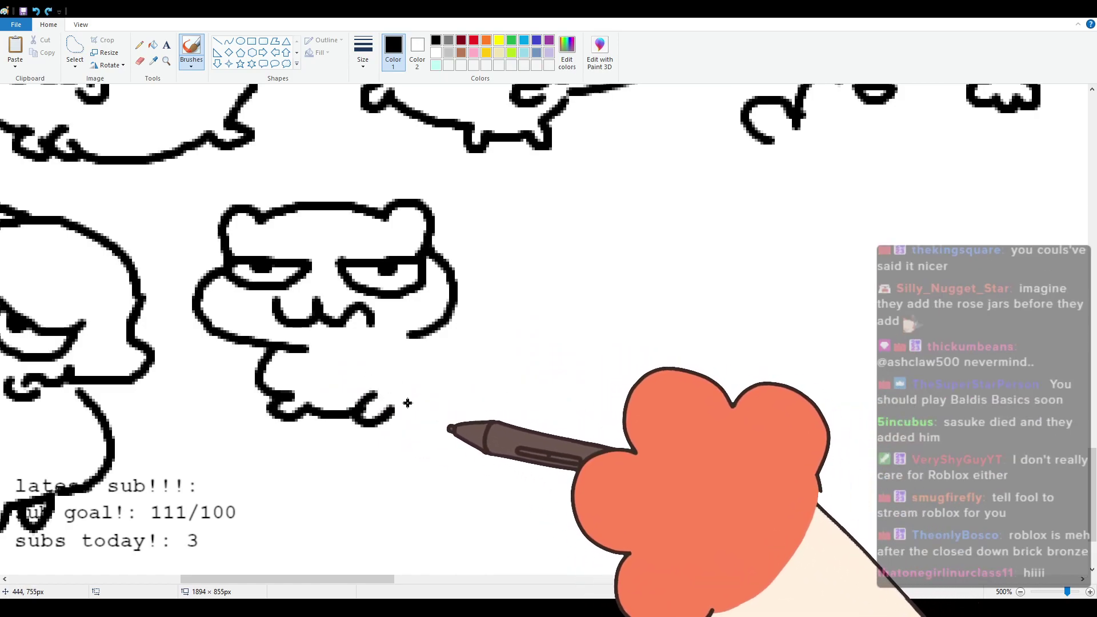
left_click_drag(396, 408, 510, 394)
mouse_move(456, 285)
left_mouse_down()
mouse_move(503, 302)
mouse_move(539, 277)
left_mouse_up()
left_click_drag(525, 325, 535, 372)
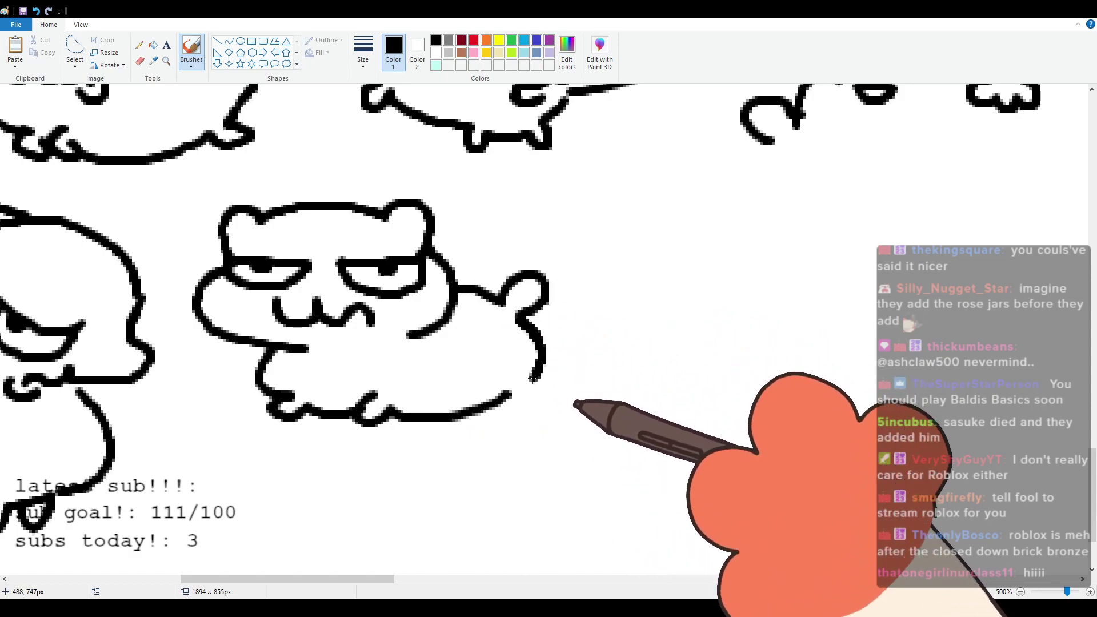
left_click_drag(527, 388, 506, 394)
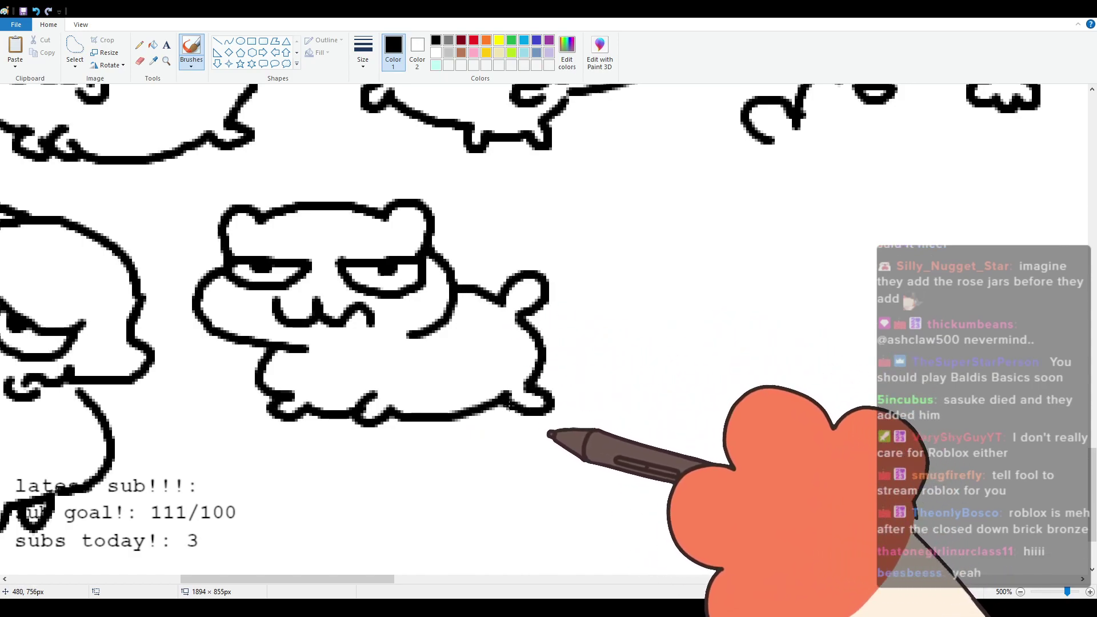
Step: Draw a tilted, right-facing cat head with narrow half-lidded eyes and a wavy mouth below the waving square-eyed cat
scroll(484, 452, "up", 1)
scroll(485, 452, "down", 1)
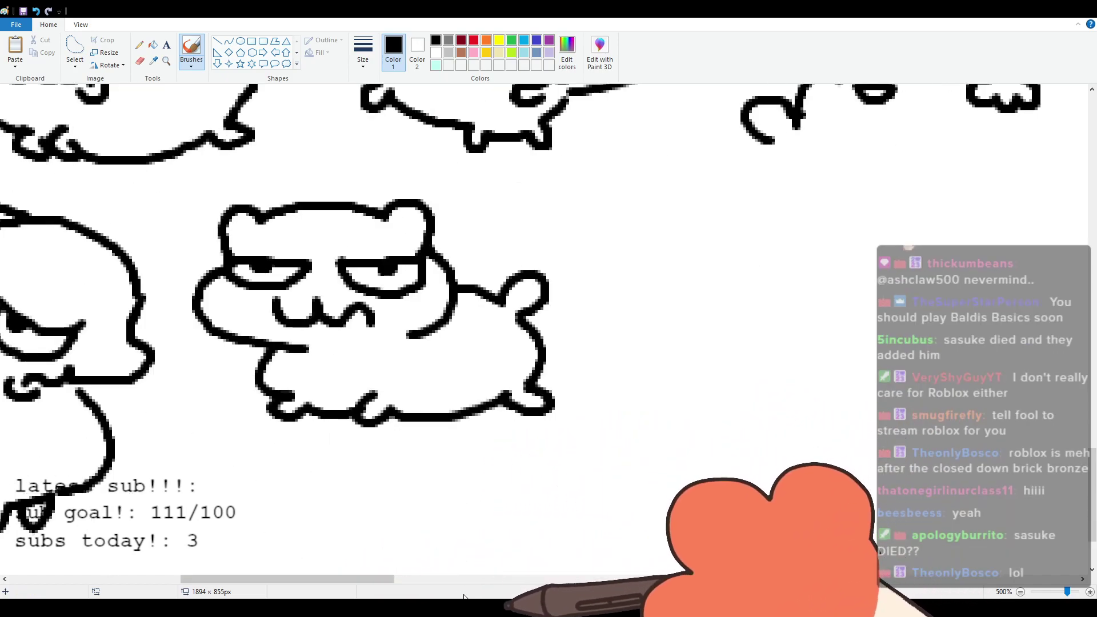
left_click_drag(383, 579, 459, 578)
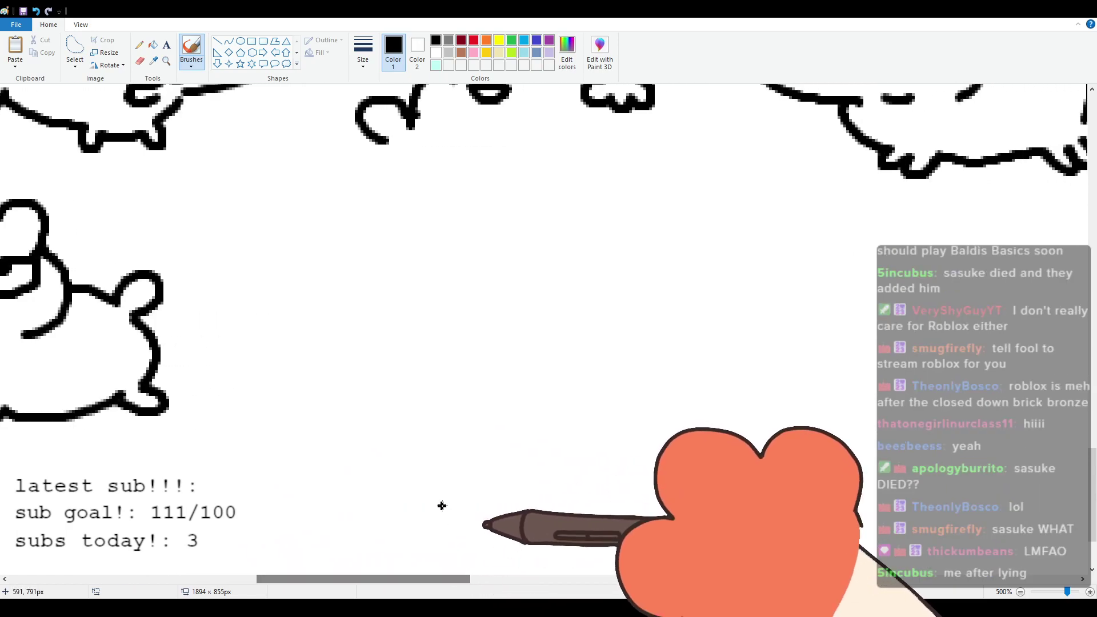
scroll(445, 505, "up", 3)
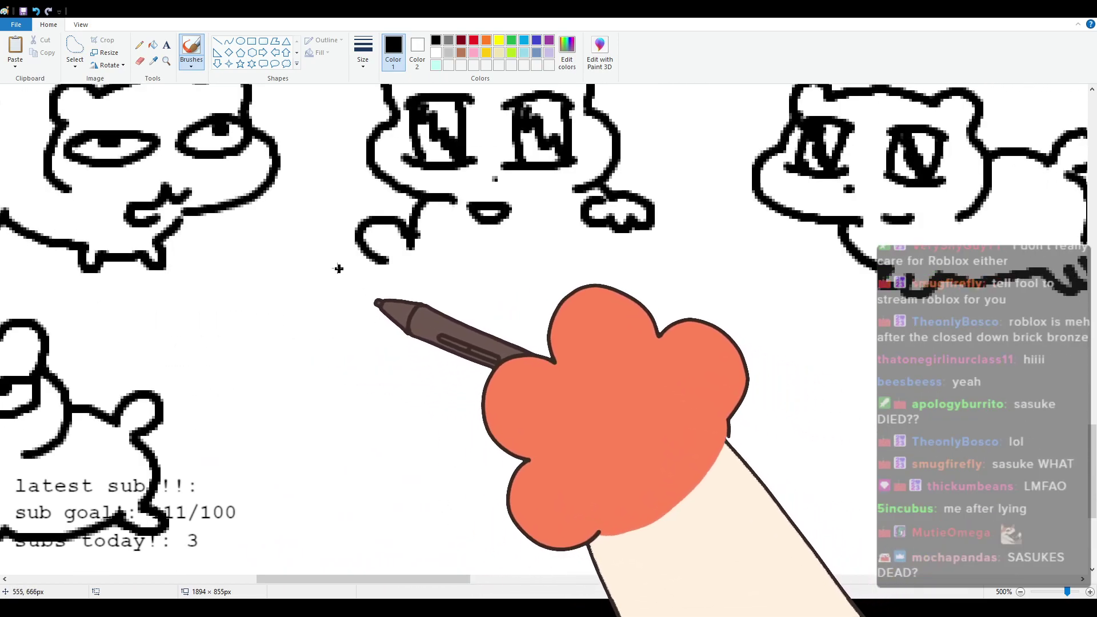
mouse_move(356, 326)
left_mouse_down()
mouse_move(477, 308)
mouse_move(526, 340)
mouse_move(570, 393)
mouse_move(486, 449)
left_mouse_up()
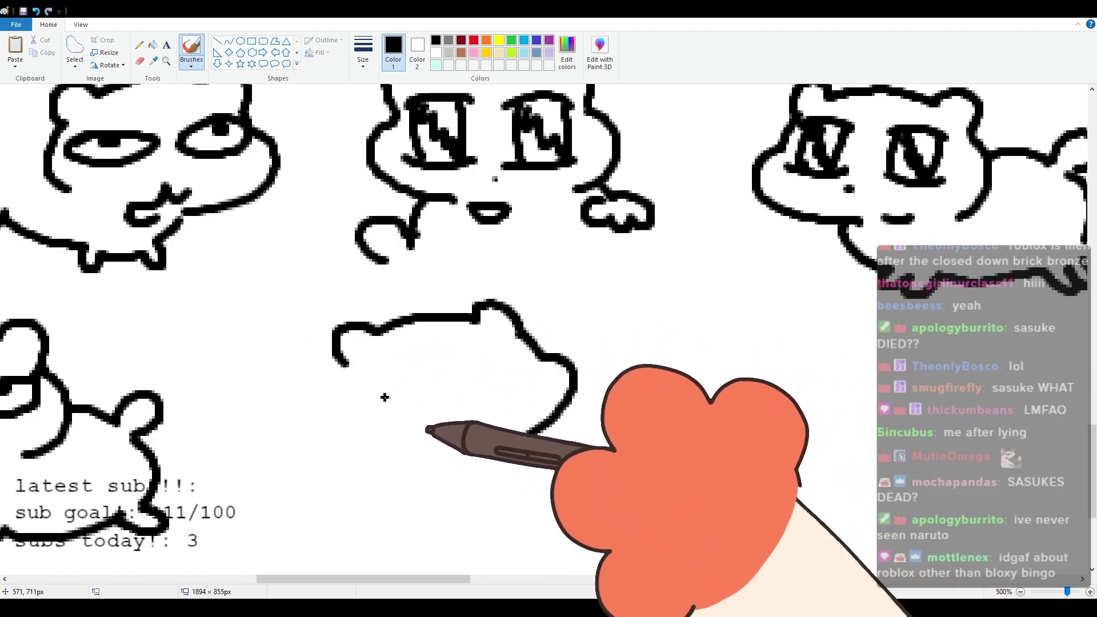
mouse_move(368, 378)
left_mouse_down()
mouse_move(419, 385)
mouse_move(377, 374)
mouse_move(394, 377)
left_mouse_up()
mouse_move(492, 346)
left_mouse_down()
mouse_move(472, 369)
mouse_move(531, 345)
mouse_move(492, 348)
left_mouse_up()
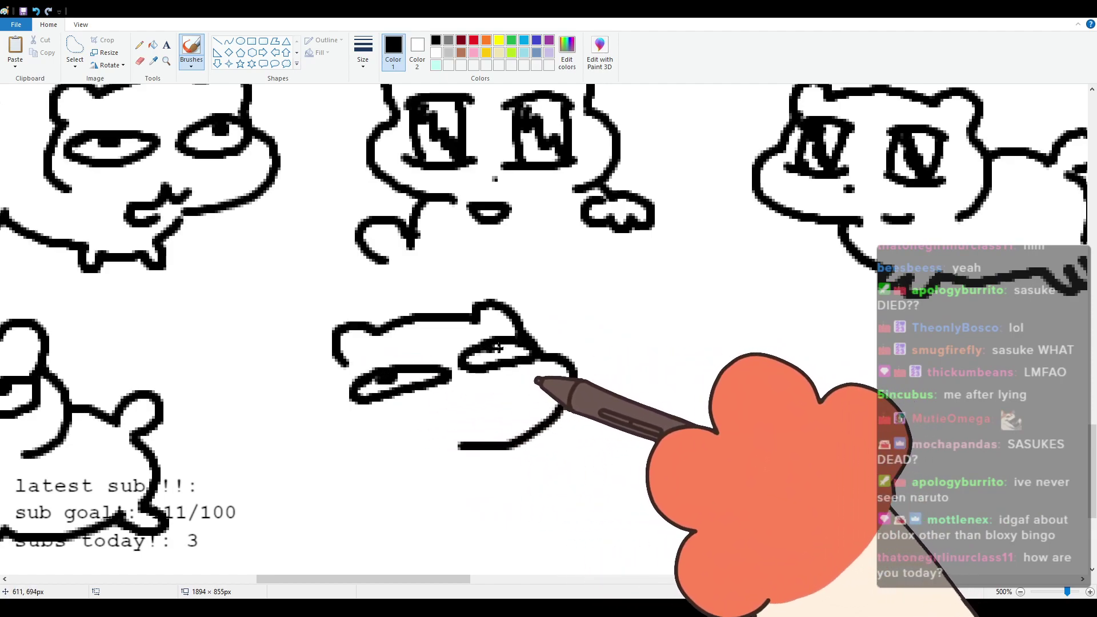
mouse_move(502, 408)
left_mouse_down()
mouse_move(464, 408)
mouse_move(442, 450)
left_mouse_up()
left_click_drag(337, 357, 343, 430)
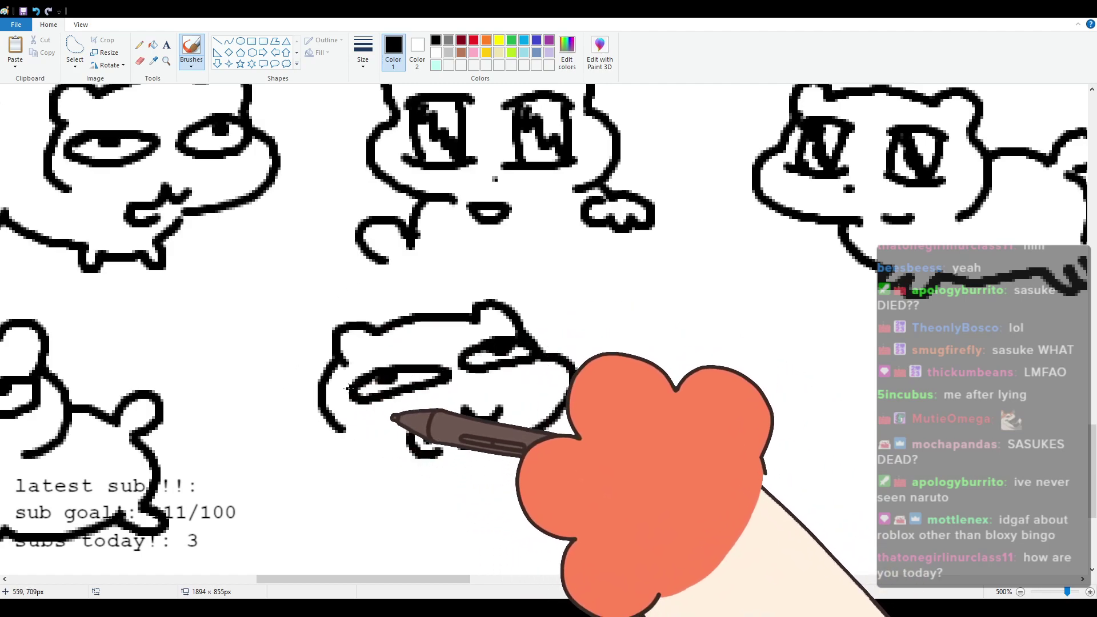
Step: Add a body with a rounded tail on its left and short legs to the tilted, right-facing cat
left_click_drag(336, 355, 283, 380)
mouse_move(260, 416)
left_mouse_down()
mouse_move(268, 458)
mouse_move(304, 486)
mouse_move(284, 483)
mouse_move(279, 499)
mouse_move(413, 503)
left_mouse_up()
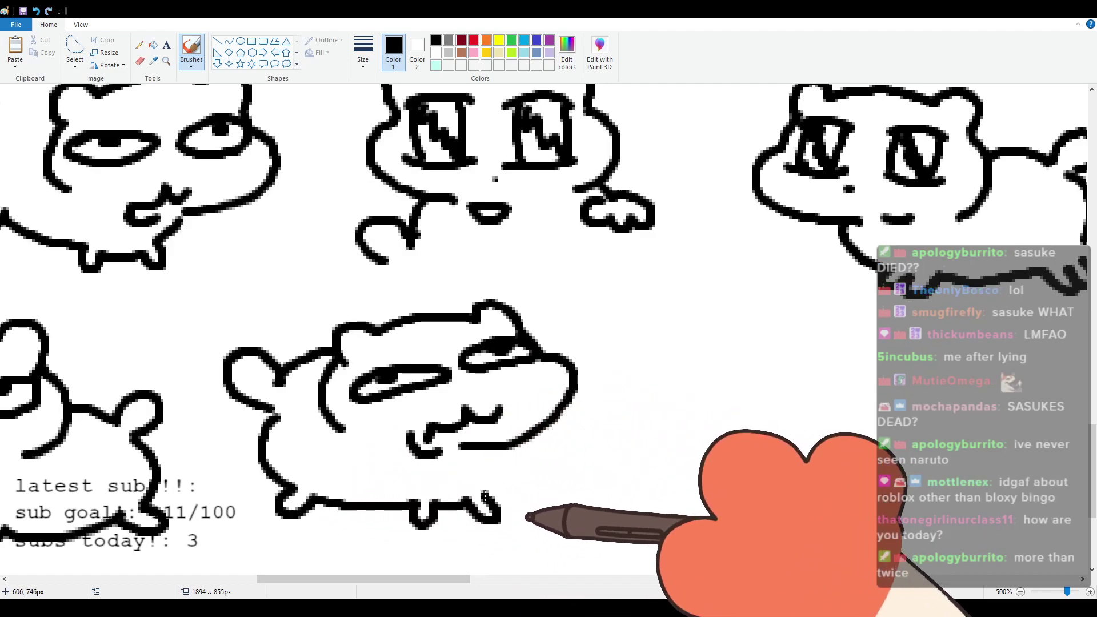
left_click_drag(484, 495, 504, 457)
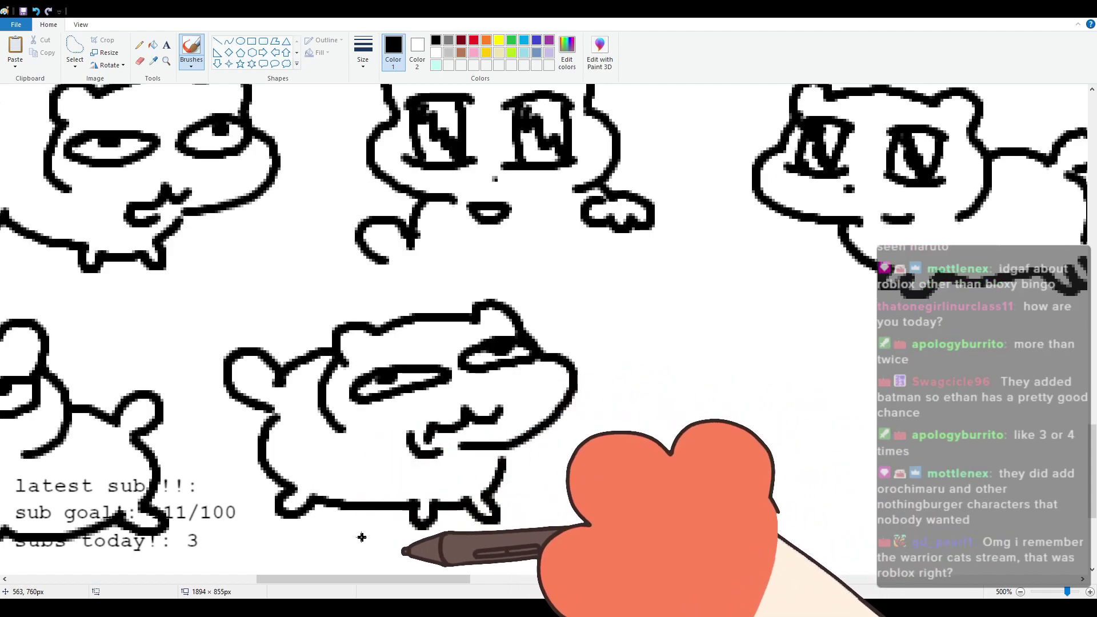
Step: Draw a left-facing cat head with rounded ears, half-lidded oval eyes and a wavy mouth below the side-on square-eyed cat
left_click_drag(354, 578, 430, 571)
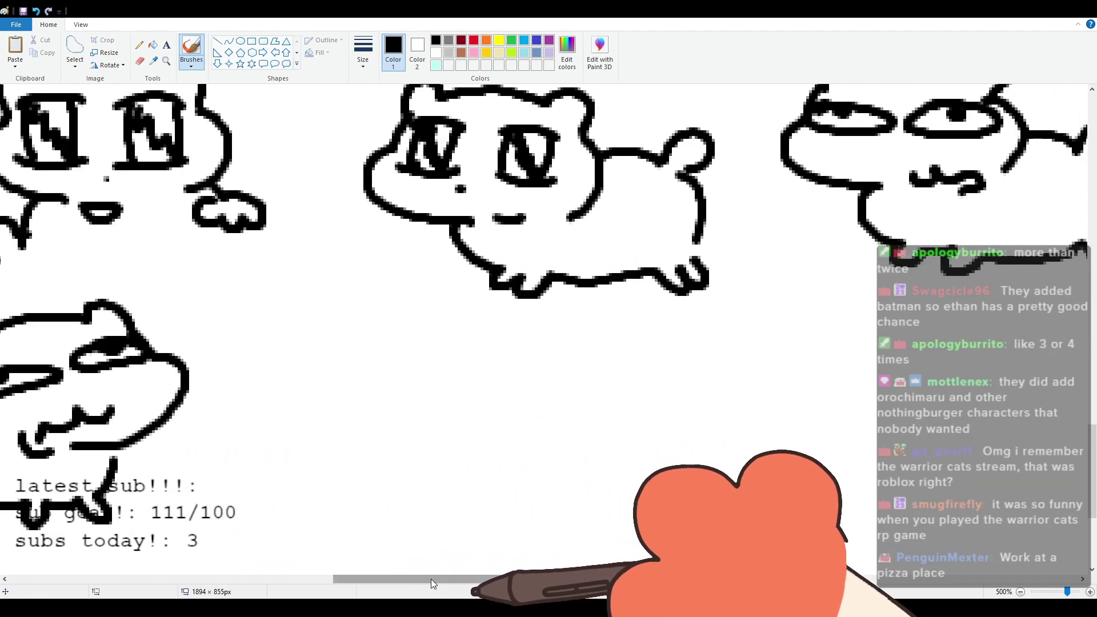
mouse_move(279, 352)
left_mouse_down()
mouse_move(317, 343)
mouse_move(270, 329)
mouse_move(418, 314)
mouse_move(453, 349)
left_mouse_up()
key("ctrl+z")
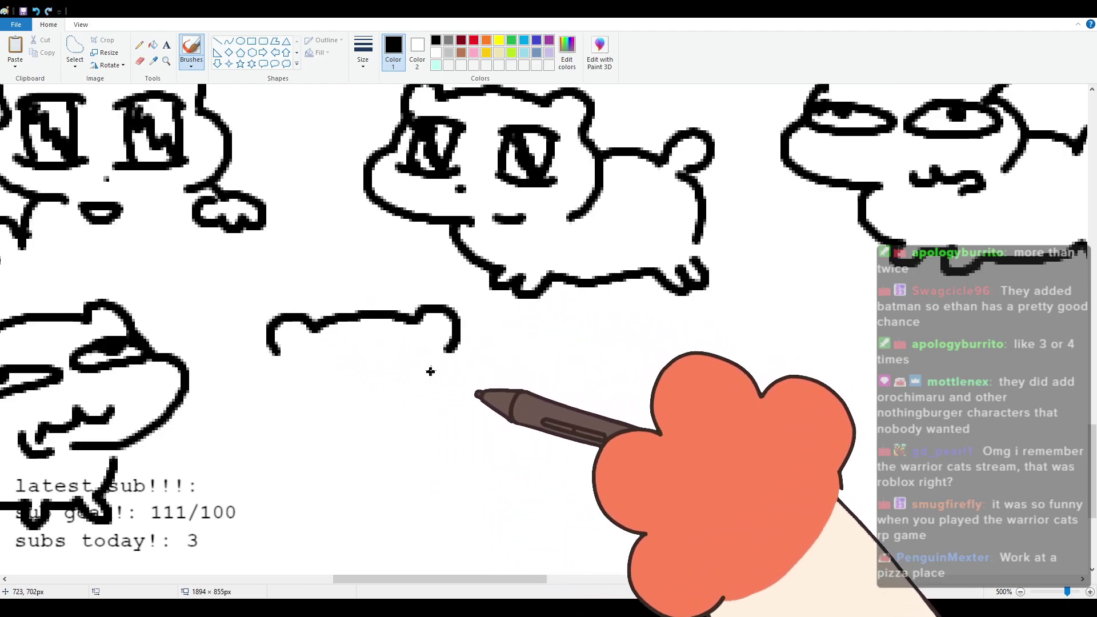
mouse_move(276, 335)
left_mouse_down()
mouse_move(264, 375)
mouse_move(378, 445)
left_mouse_up()
mouse_move(286, 362)
left_mouse_down()
mouse_move(354, 374)
mouse_move(289, 361)
left_mouse_up()
left_click_drag(308, 364, 304, 372)
mouse_move(392, 360)
left_mouse_down()
mouse_move(456, 370)
mouse_move(383, 360)
mouse_move(417, 370)
left_mouse_up()
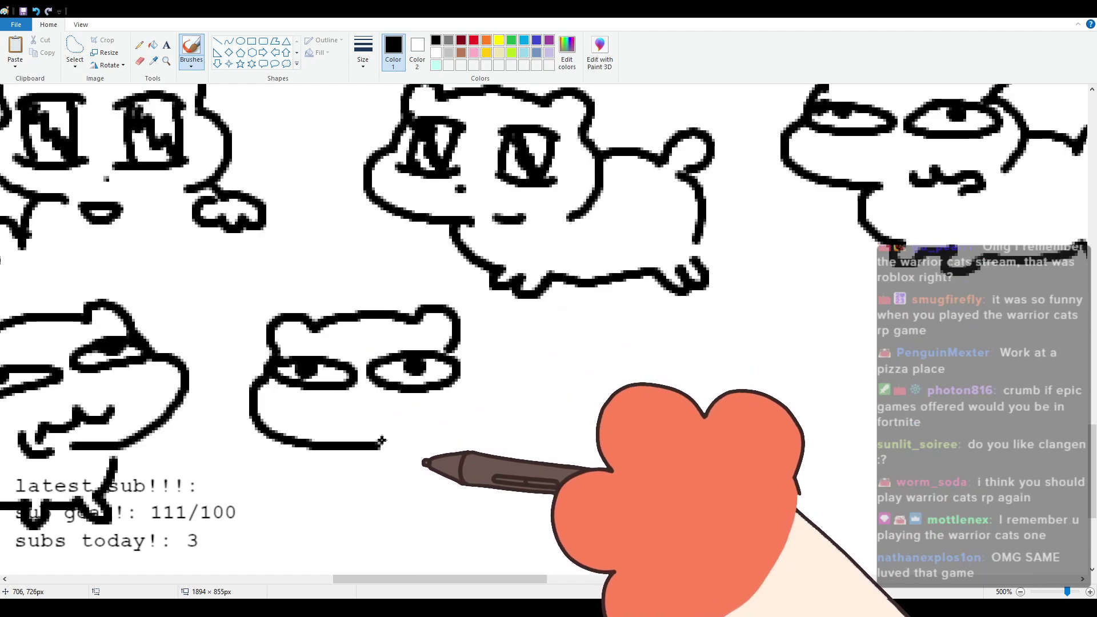
mouse_move(345, 419)
left_mouse_down()
mouse_move(416, 424)
mouse_move(425, 445)
mouse_move(448, 424)
left_mouse_up()
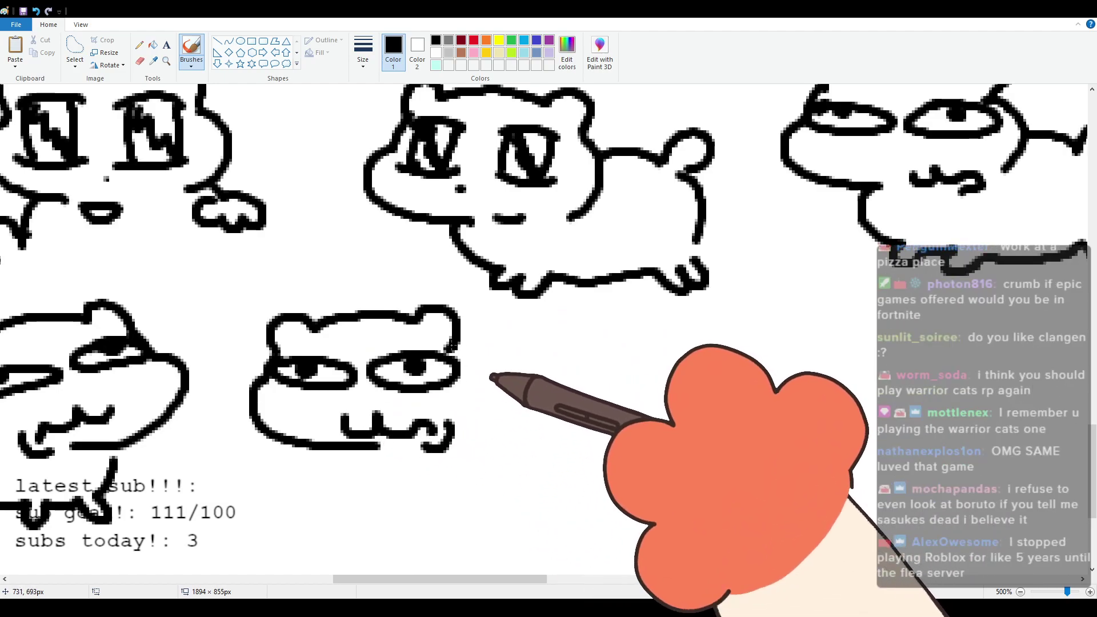
Step: Close the left-facing cat's right cheek and draw its body with small feet and an upright tail
mouse_move(452, 350)
left_mouse_down()
mouse_move(475, 360)
mouse_move(464, 430)
left_mouse_up()
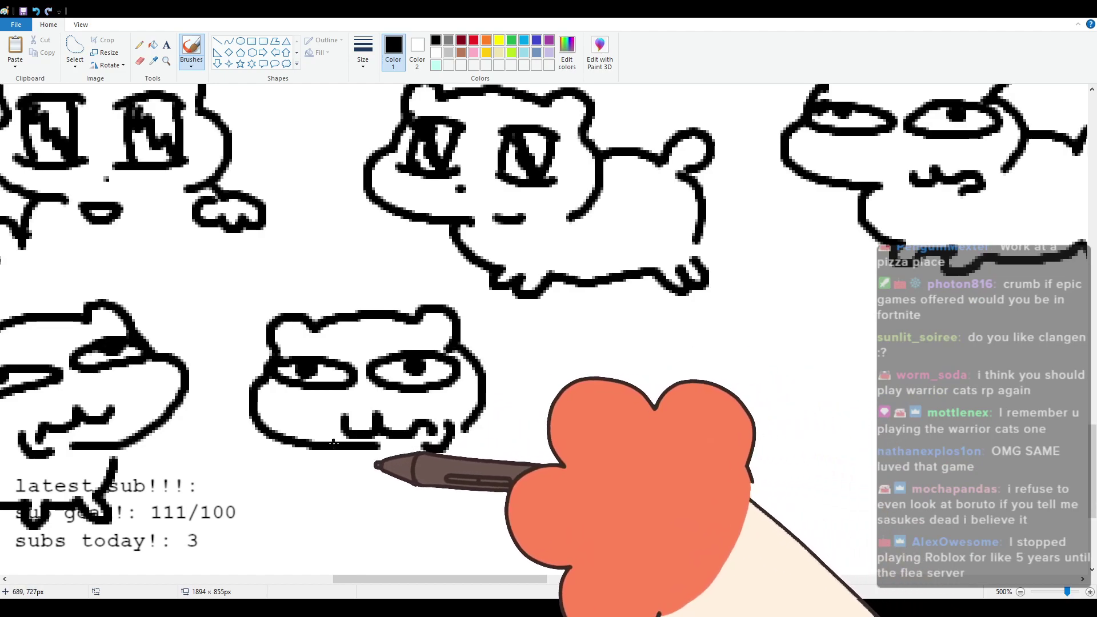
mouse_move(345, 455)
left_mouse_down()
mouse_move(379, 520)
mouse_move(441, 506)
mouse_move(448, 531)
mouse_move(467, 515)
mouse_move(542, 505)
left_mouse_up()
mouse_move(486, 392)
left_mouse_down()
mouse_move(551, 399)
mouse_move(592, 378)
mouse_move(559, 415)
mouse_move(565, 495)
left_mouse_up()
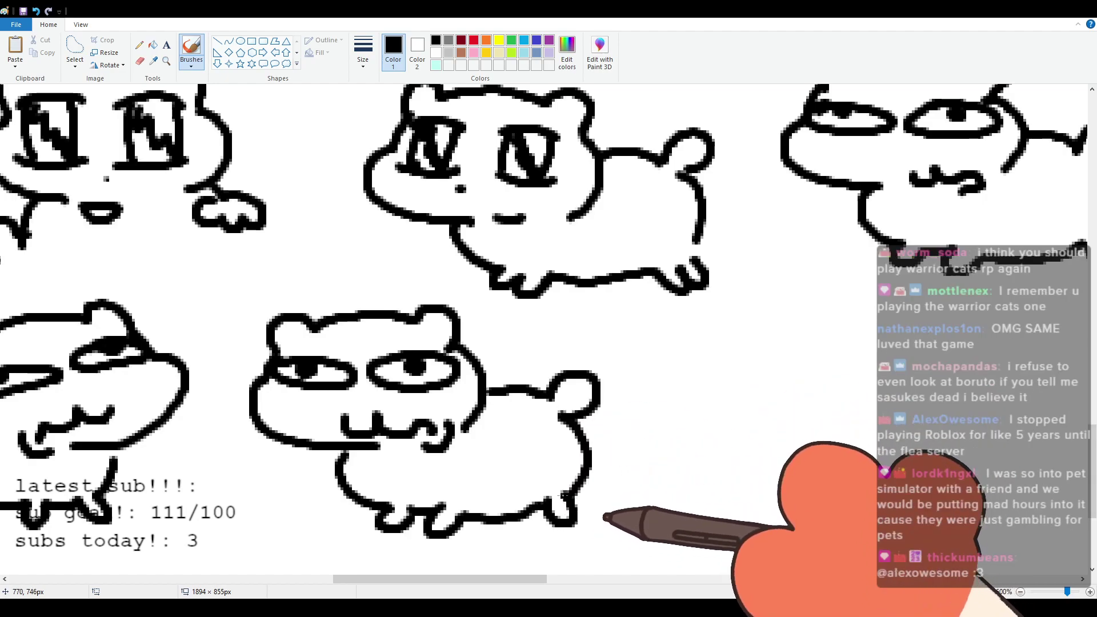
Step: Draw a right-facing cat head with rounded ears, small dot eyes and a wavy mouth in the next blank space of the lower row
left_click_drag(467, 578, 564, 539)
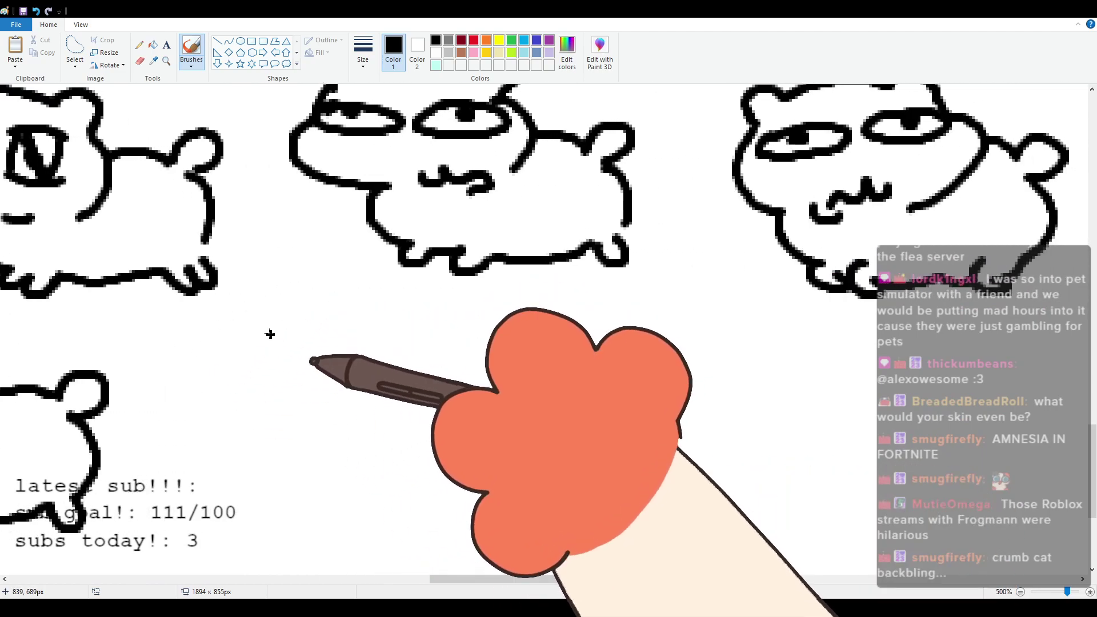
mouse_move(243, 367)
left_mouse_down()
mouse_move(265, 334)
mouse_move(350, 311)
mouse_move(427, 334)
mouse_move(450, 355)
mouse_move(397, 426)
left_mouse_up()
key("ctrl+z")
mouse_move(429, 337)
left_mouse_down()
mouse_move(448, 364)
mouse_move(375, 449)
left_mouse_up()
left_click(276, 375)
left_click(396, 358)
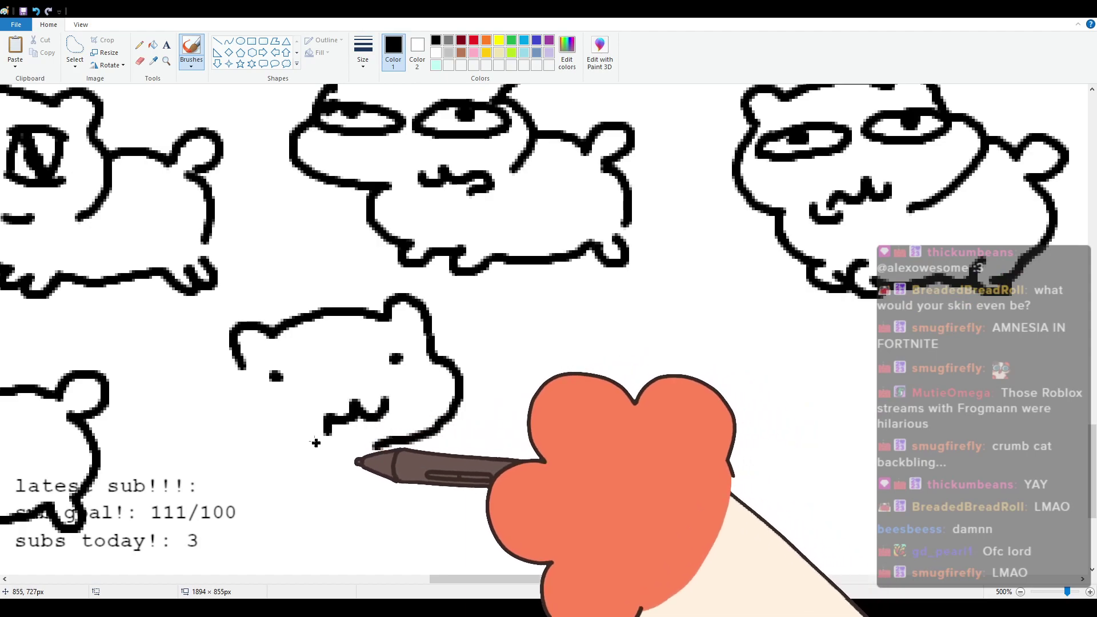
left_click_drag(324, 422, 342, 438)
Step: Outline the dot-eyed cat's left cheek and draw its body with short legs
left_click_drag(247, 372, 263, 440)
mouse_move(227, 403)
left_mouse_down()
mouse_move(190, 456)
mouse_move(167, 465)
mouse_move(174, 503)
mouse_move(378, 510)
left_mouse_up()
Step: Draw a happy cat head with rounded ears, dot eyes and a wide curved smile right of the dot-eyed cat
left_click_drag(480, 579, 35, 579)
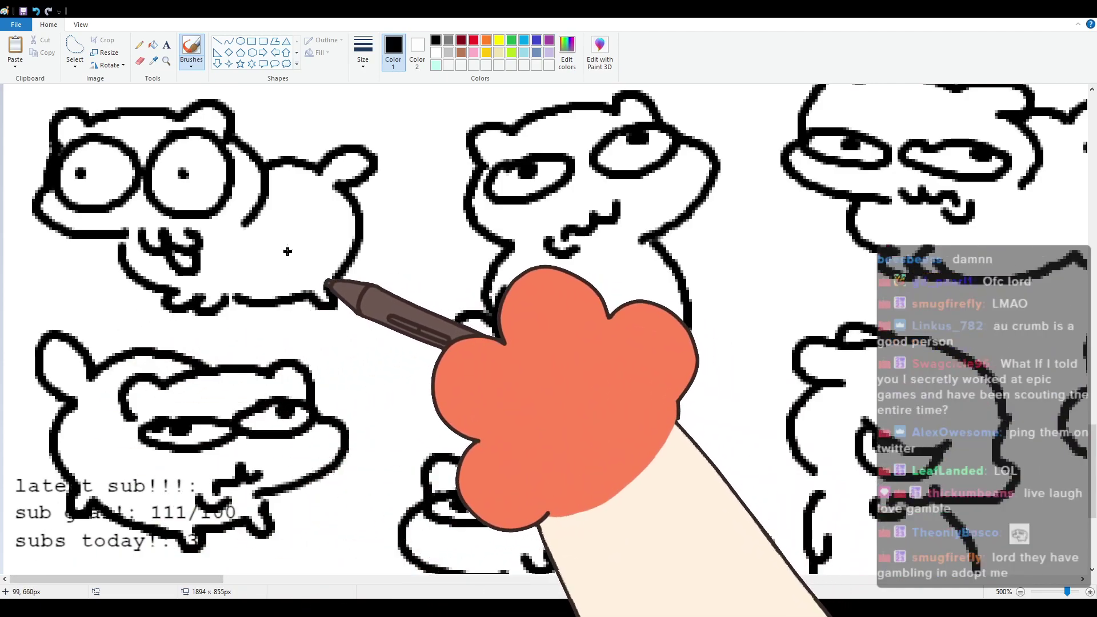
left_click_drag(207, 581, 690, 573)
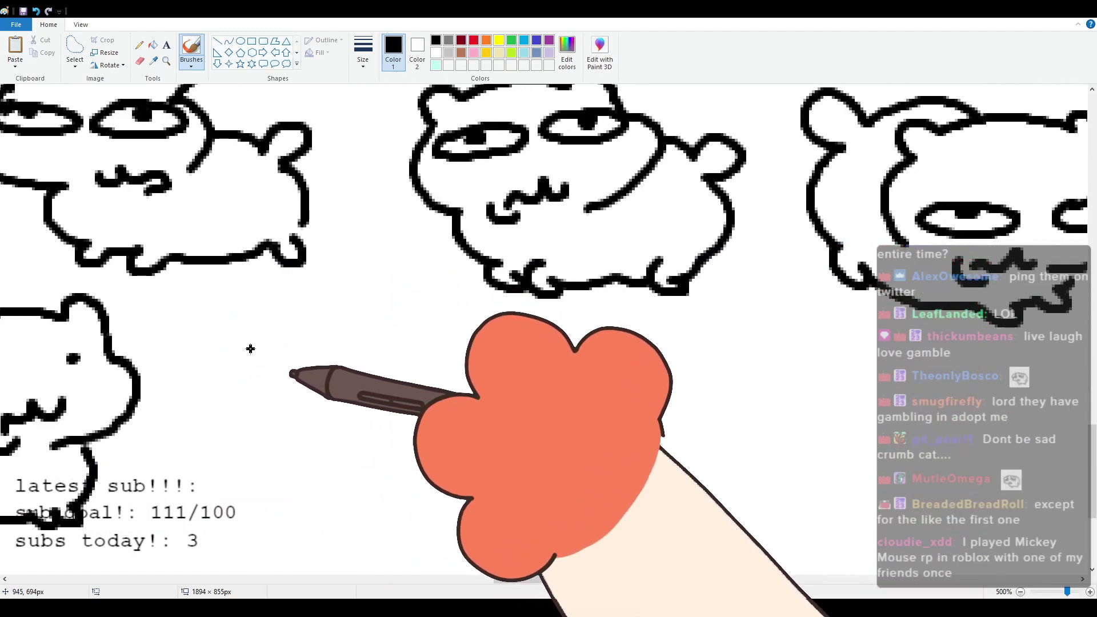
mouse_move(223, 371)
left_mouse_down()
mouse_move(230, 322)
mouse_move(367, 337)
mouse_move(387, 317)
mouse_move(409, 369)
left_mouse_up()
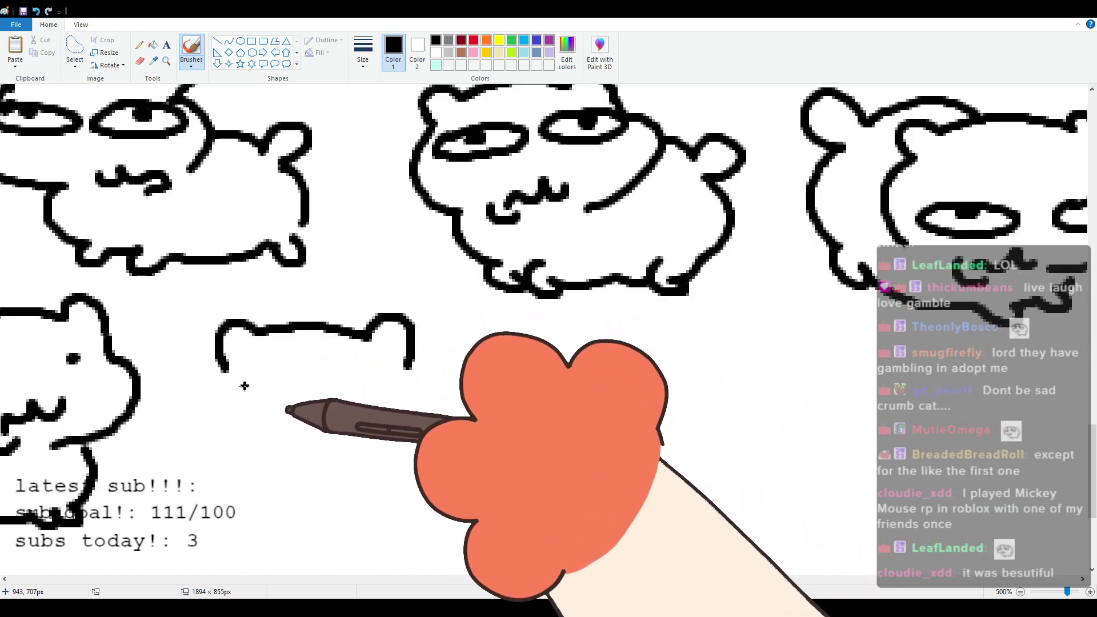
mouse_move(224, 373)
left_mouse_down()
mouse_move(207, 433)
mouse_move(304, 460)
left_mouse_up()
key("ctrl+z")
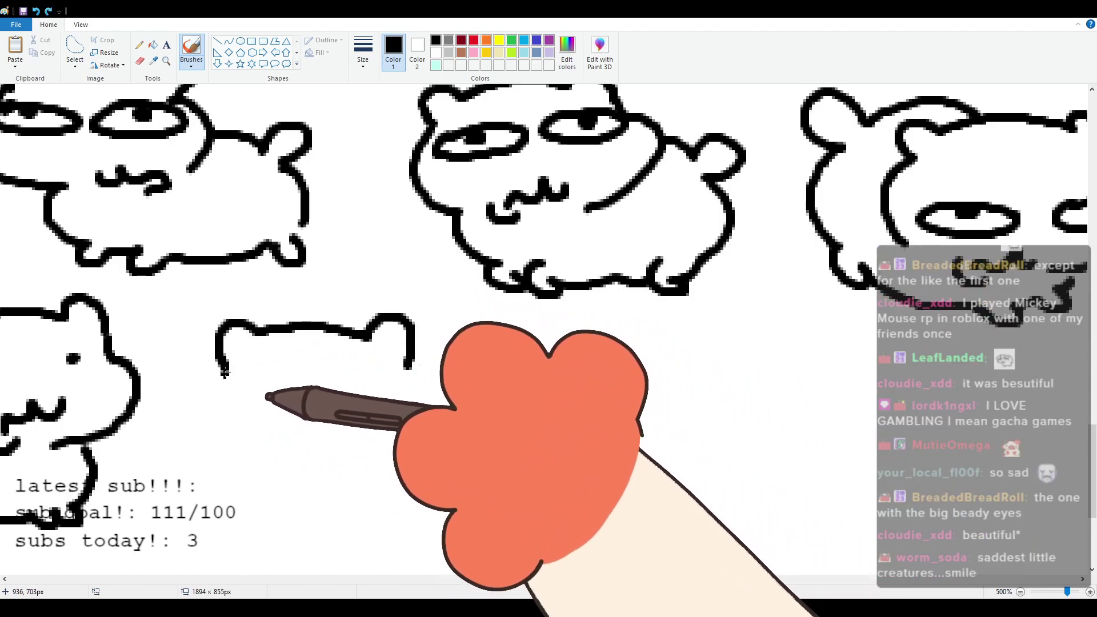
left_click_drag(224, 373, 319, 476)
mouse_move(236, 407)
left_mouse_down()
mouse_move(280, 446)
mouse_move(322, 422)
left_mouse_up()
left_click(264, 385)
left_click(369, 384)
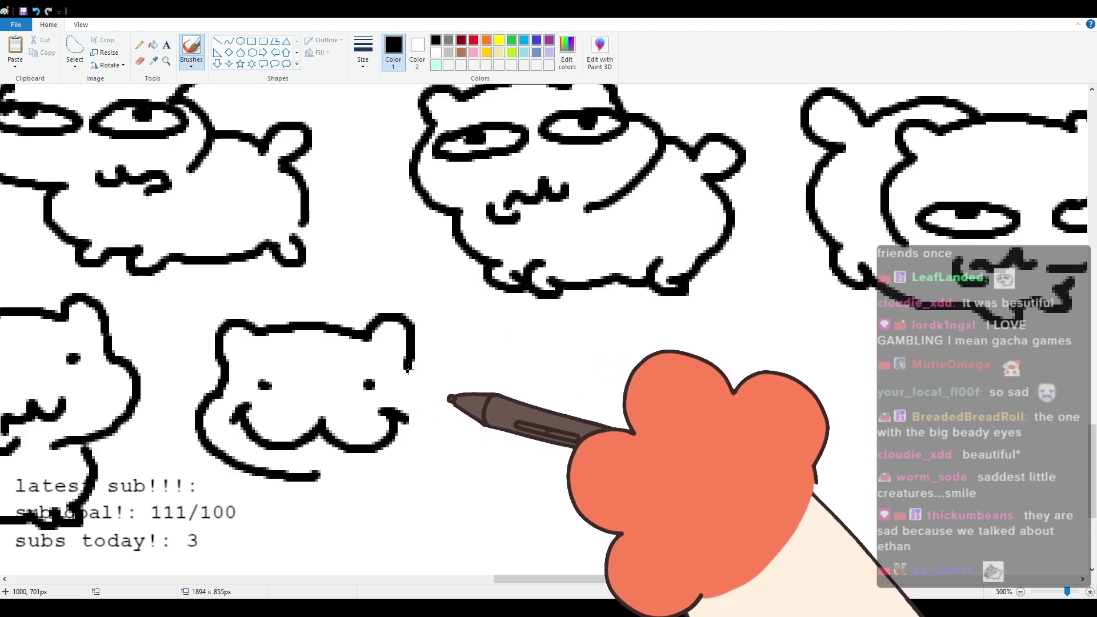
Step: Close the smiling cat's right cheek and draw its body with small feet and a raised tail
left_click_drag(407, 367, 409, 446)
mouse_move(282, 477)
left_mouse_down()
mouse_move(341, 534)
mouse_move(372, 523)
mouse_move(297, 496)
mouse_move(341, 519)
mouse_move(376, 514)
mouse_move(415, 528)
mouse_move(513, 499)
left_mouse_up()
key("ctrl+z")
mouse_move(407, 361)
left_mouse_down()
mouse_move(493, 375)
mouse_move(526, 353)
mouse_move(511, 397)
mouse_move(524, 486)
left_mouse_up()
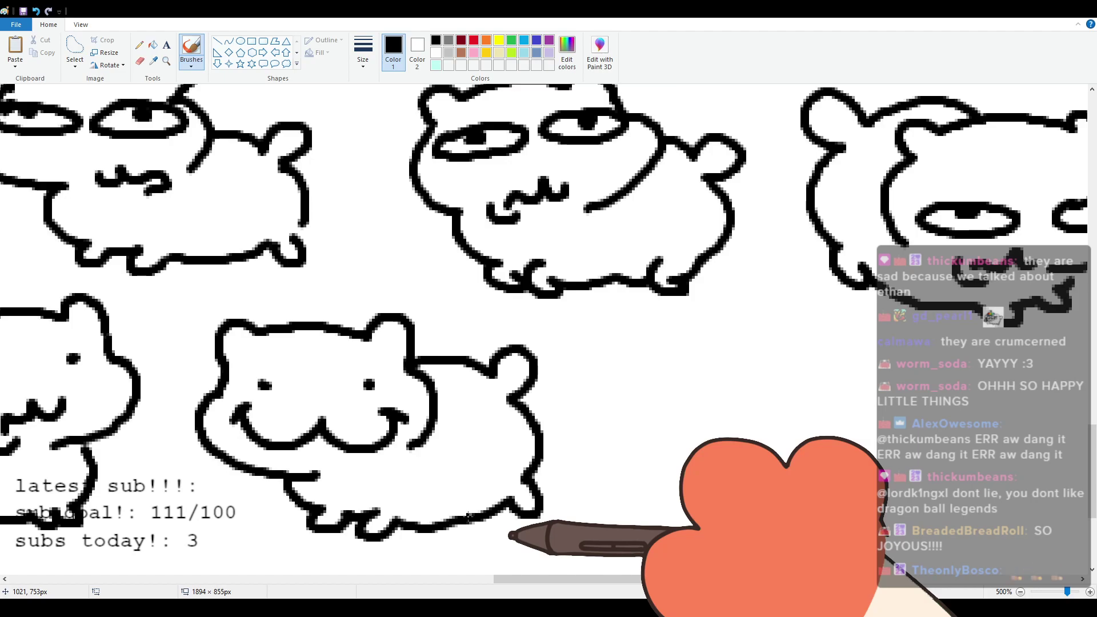
Step: Draw a right-facing cat head with half-lidded eyes and a long tongue hanging from its mouth, right of the smiling cat
left_click_drag(543, 580, 627, 571)
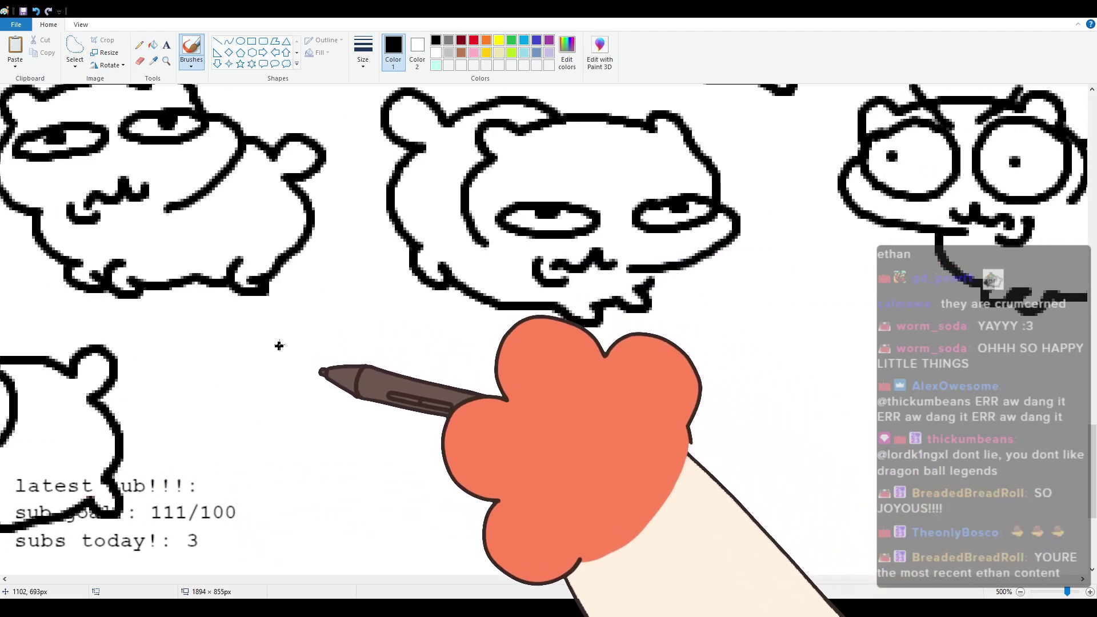
mouse_move(317, 399)
left_mouse_down()
mouse_move(341, 363)
mouse_move(424, 348)
mouse_move(451, 354)
mouse_move(472, 338)
mouse_move(498, 374)
left_mouse_up()
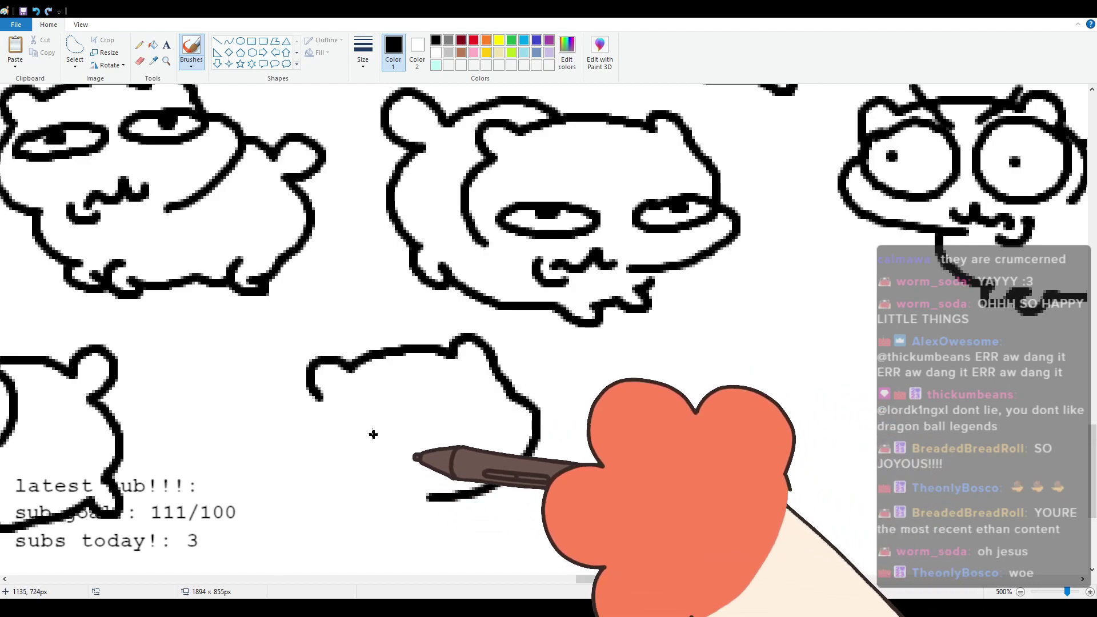
mouse_move(499, 374)
left_mouse_down()
mouse_move(530, 403)
mouse_move(421, 487)
left_mouse_up()
mouse_move(369, 412)
left_mouse_down()
mouse_move(417, 418)
mouse_move(337, 418)
mouse_move(364, 423)
left_mouse_up()
mouse_move(470, 390)
left_mouse_down()
mouse_move(497, 416)
mouse_move(467, 389)
mouse_move(477, 393)
left_mouse_up()
left_click_drag(442, 461, 381, 464)
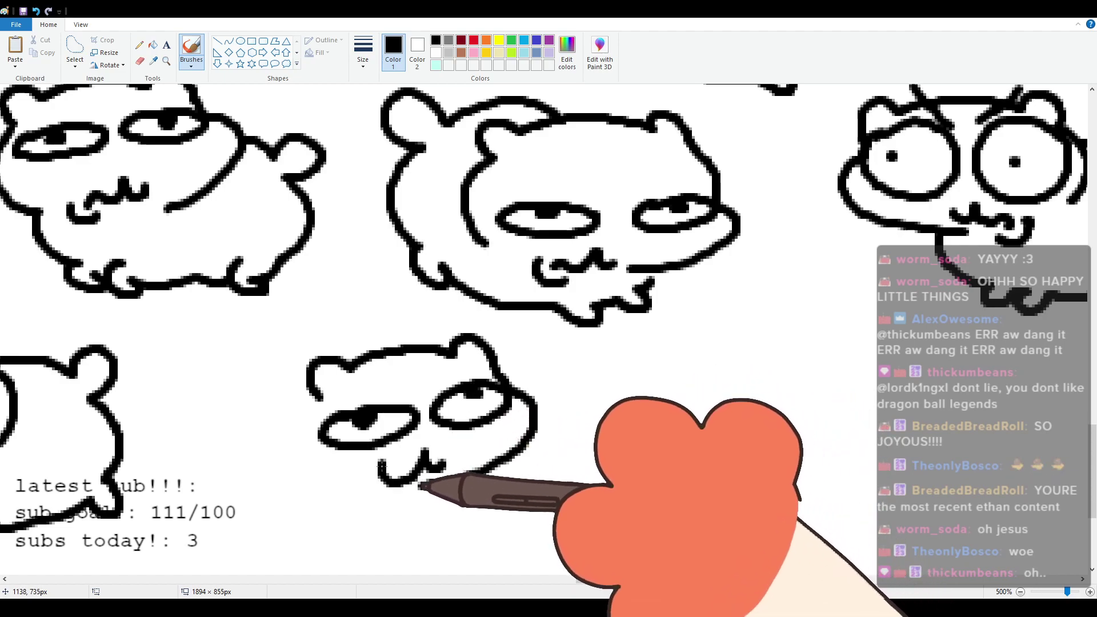
left_click_drag(374, 531, 410, 512)
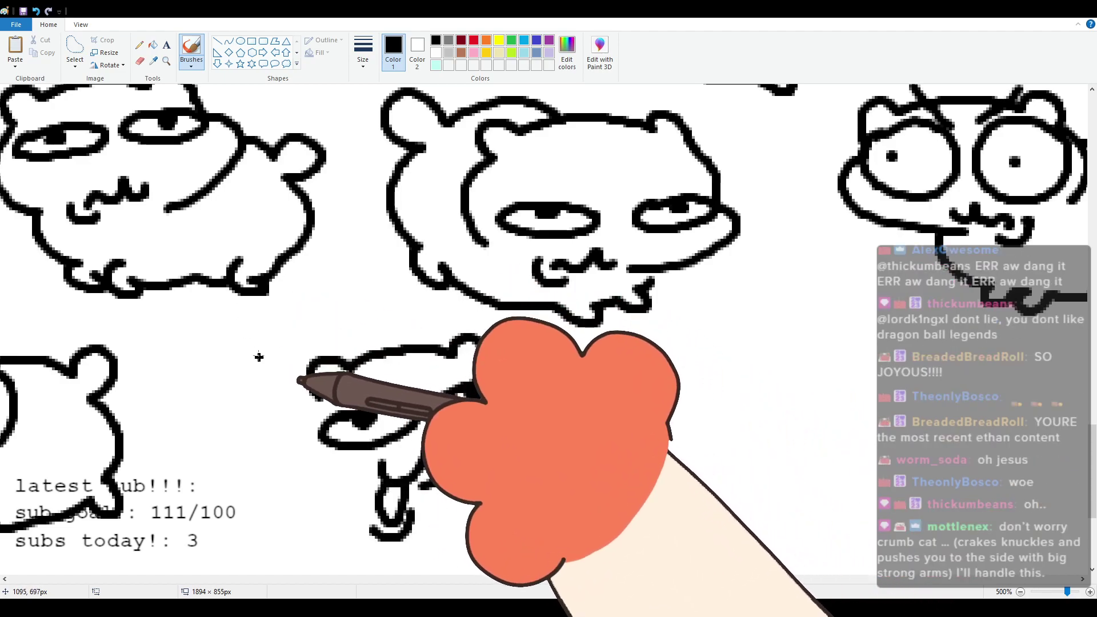
Step: Outline the tongue-out cat's left cheek and draw its rounded body with a tail on the left and small feet
left_click_drag(315, 393, 317, 469)
mouse_move(361, 351)
left_mouse_down()
mouse_move(221, 398)
mouse_move(213, 438)
mouse_move(267, 520)
mouse_move(333, 511)
mouse_move(357, 530)
left_mouse_up()
left_click_drag(400, 492, 453, 514)
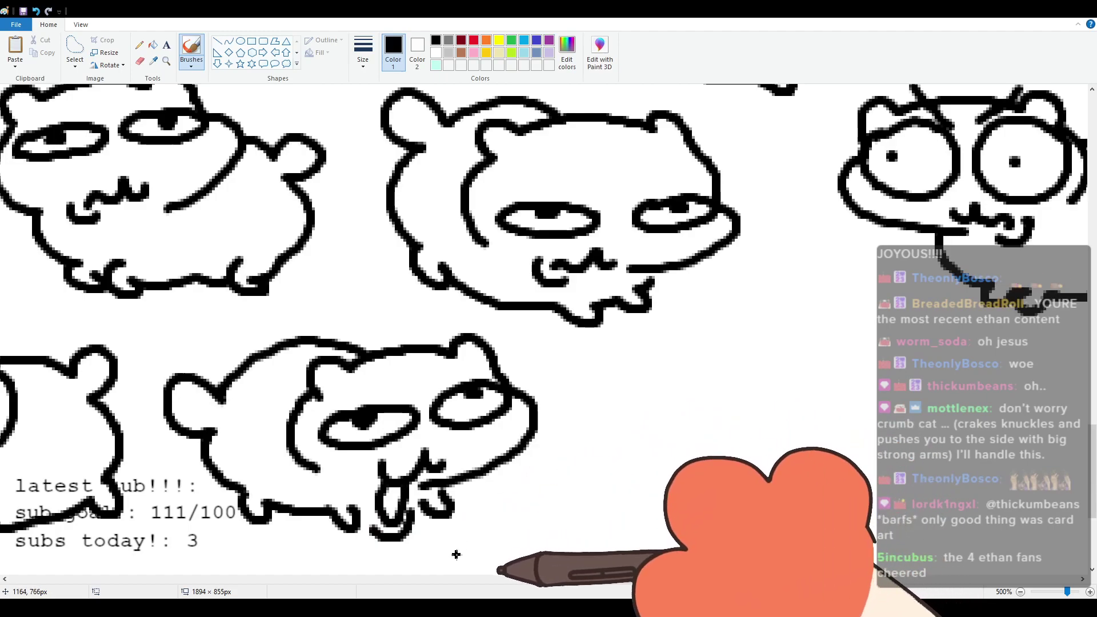
scroll(480, 545, "down", 1)
scroll(500, 490, "up", 2)
scroll(588, 558, "down", 1)
mouse_move(592, 578)
left_mouse_down()
mouse_move(641, 567)
mouse_move(661, 576)
left_mouse_up()
scroll(392, 483, "down", 1)
scroll(392, 483, "up", 1)
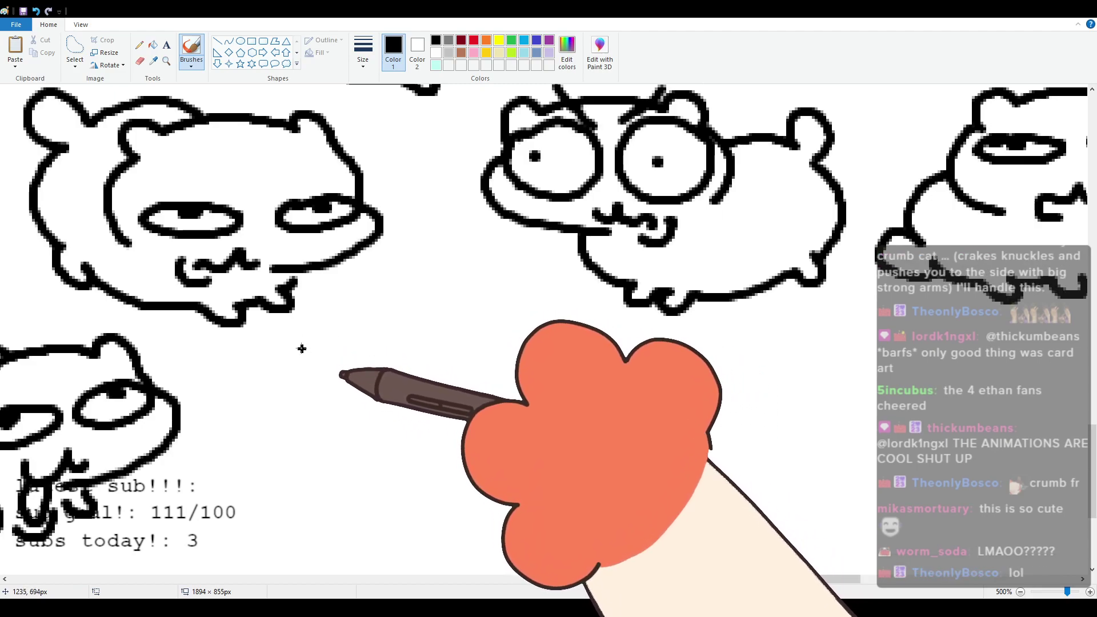
Step: Draw a left-facing cat head with rounded ears, dot eyes and a broad W-shaped mouth, right of the tongue-out cat
mouse_move(310, 374)
left_mouse_down()
mouse_move(343, 348)
mouse_move(440, 335)
mouse_move(490, 339)
mouse_move(498, 376)
left_mouse_up()
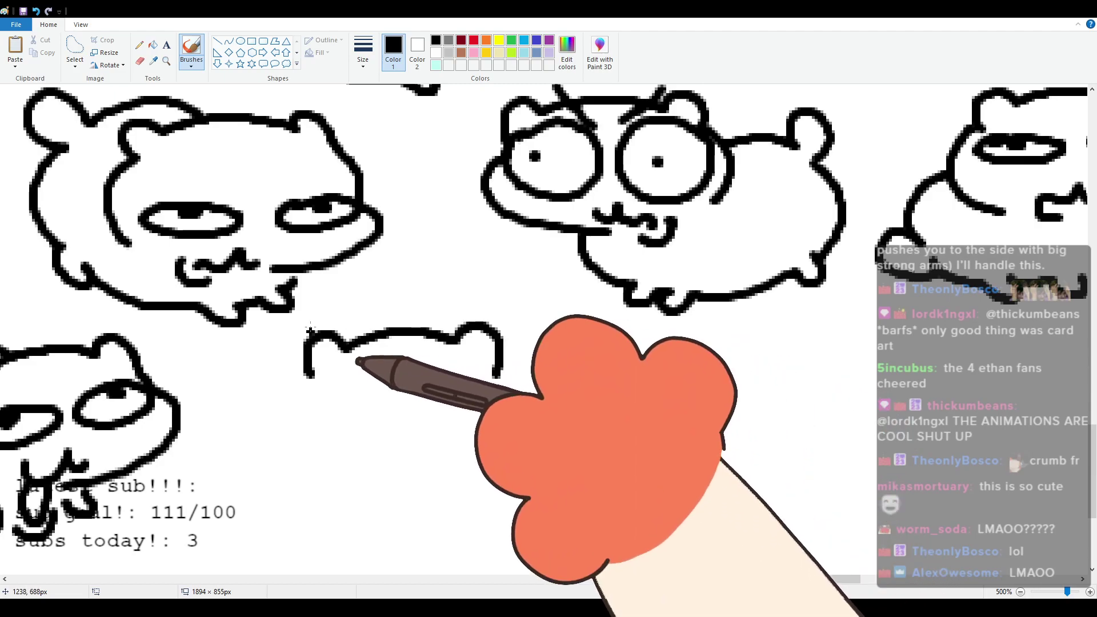
left_click(330, 384)
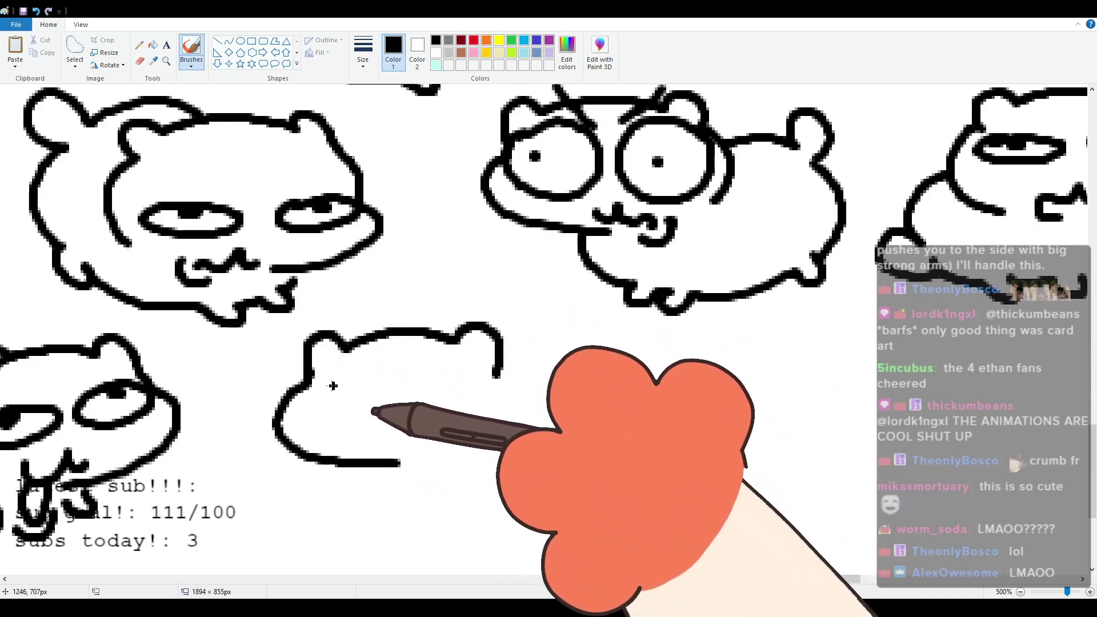
mouse_move(354, 426)
left_mouse_down()
mouse_move(400, 428)
mouse_move(428, 454)
mouse_move(380, 418)
left_mouse_up()
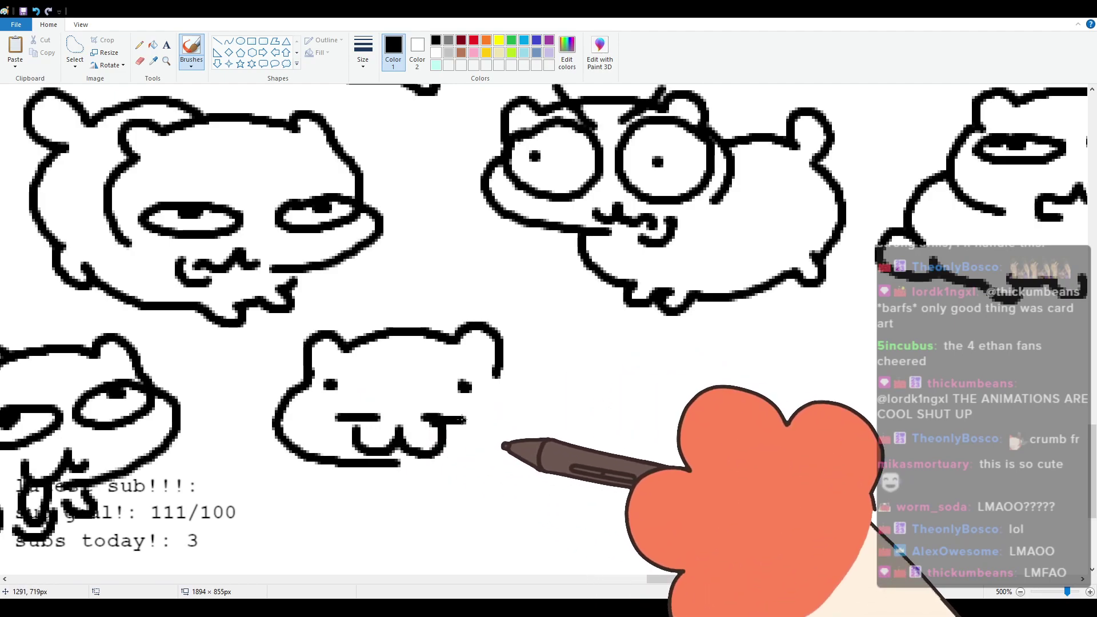
Step: Close the dot-eyed cat's right cheek and draw its rounded body with small feet and a raised tail
mouse_move(497, 373)
left_mouse_down()
mouse_move(518, 426)
mouse_move(494, 450)
left_mouse_up()
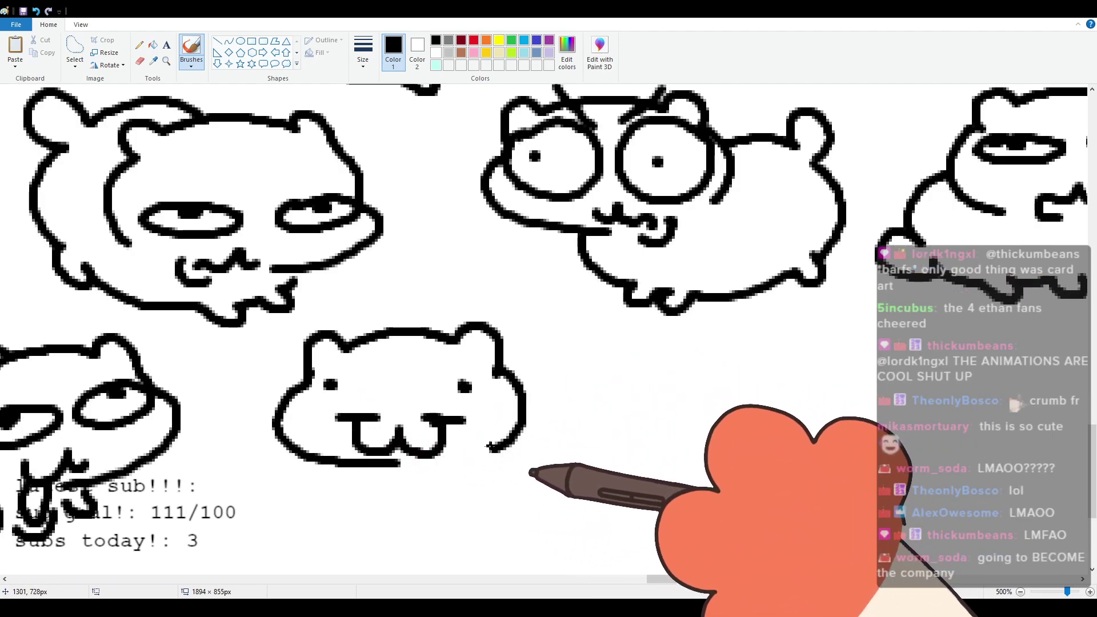
scroll(419, 423, "down", 2)
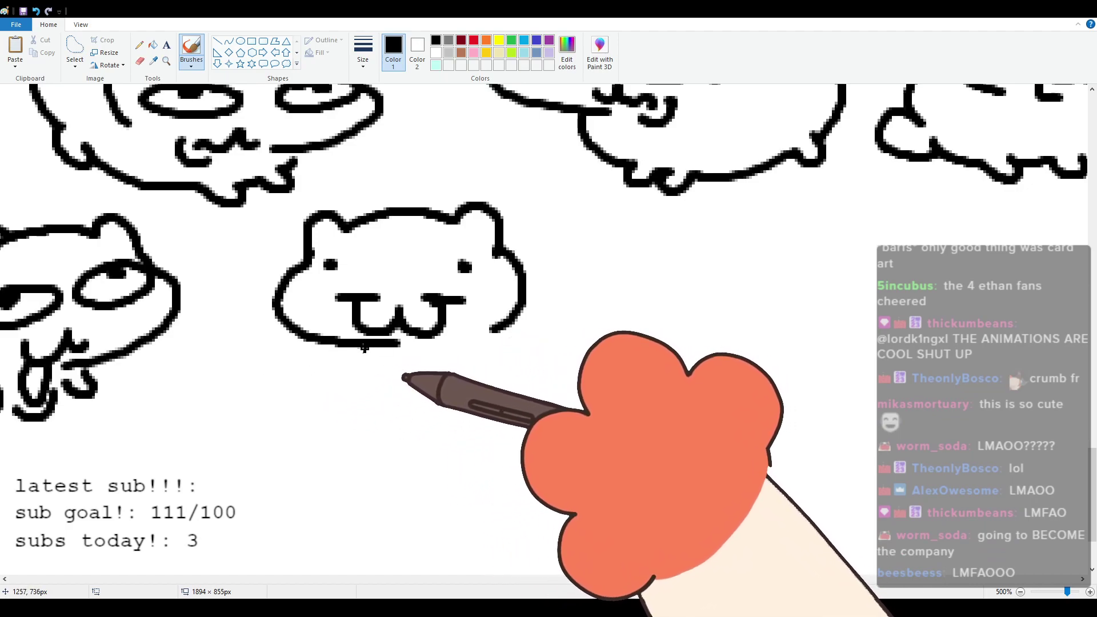
mouse_move(368, 348)
left_mouse_down()
mouse_move(396, 399)
mouse_move(473, 396)
mouse_move(487, 417)
mouse_move(612, 382)
mouse_move(638, 378)
left_mouse_up()
mouse_move(521, 264)
left_mouse_down()
mouse_move(615, 288)
mouse_move(649, 362)
mouse_move(648, 397)
left_mouse_up()
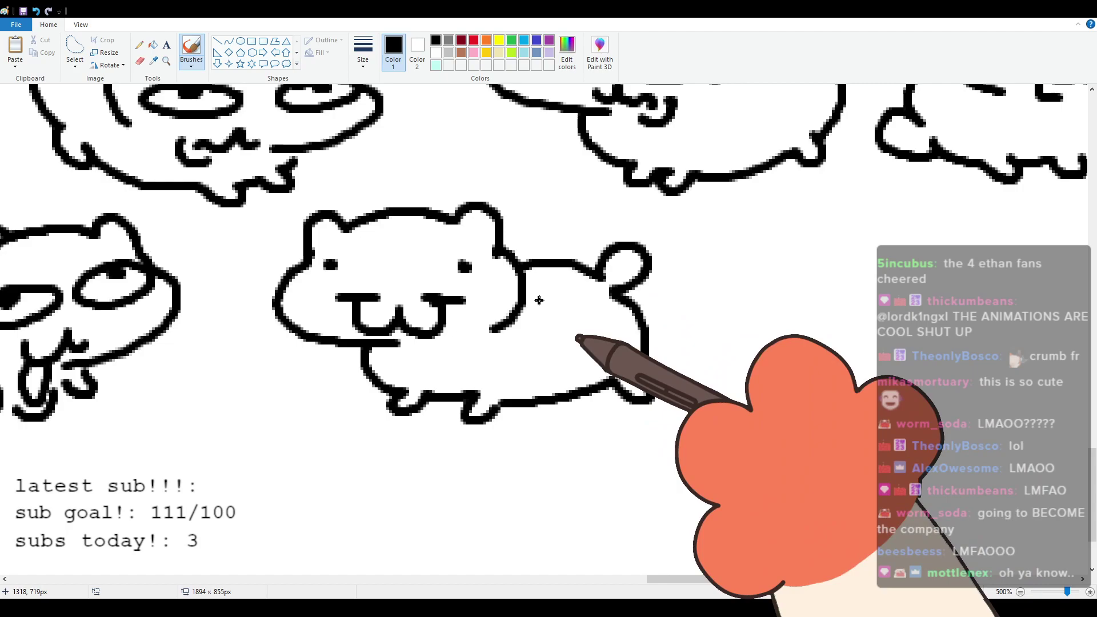
scroll(516, 291, "up", 3)
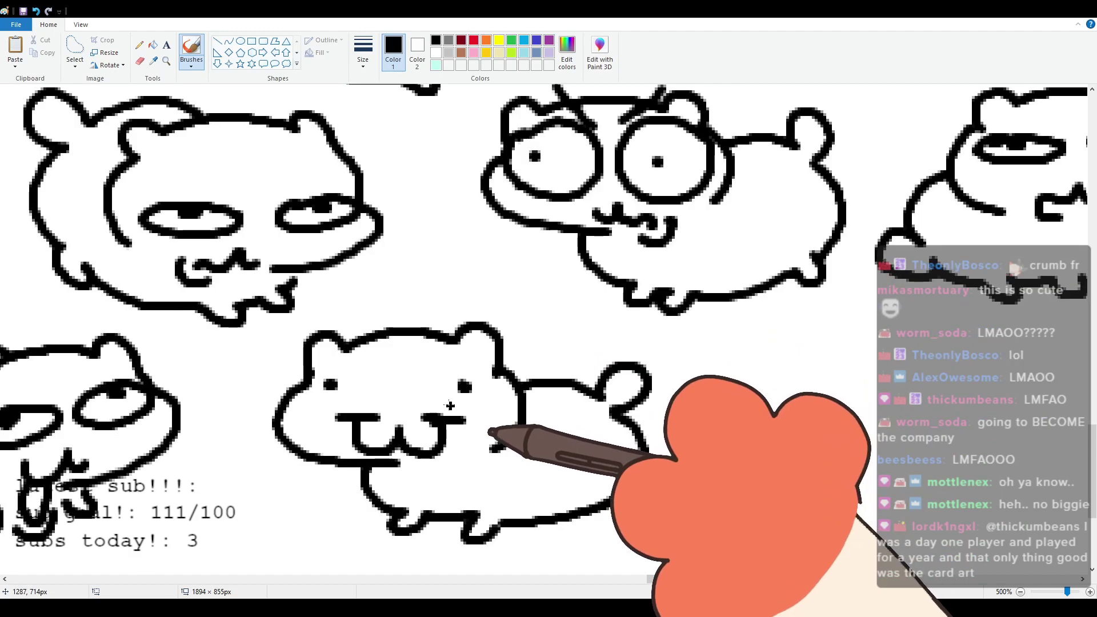
scroll(531, 469, "down", 3)
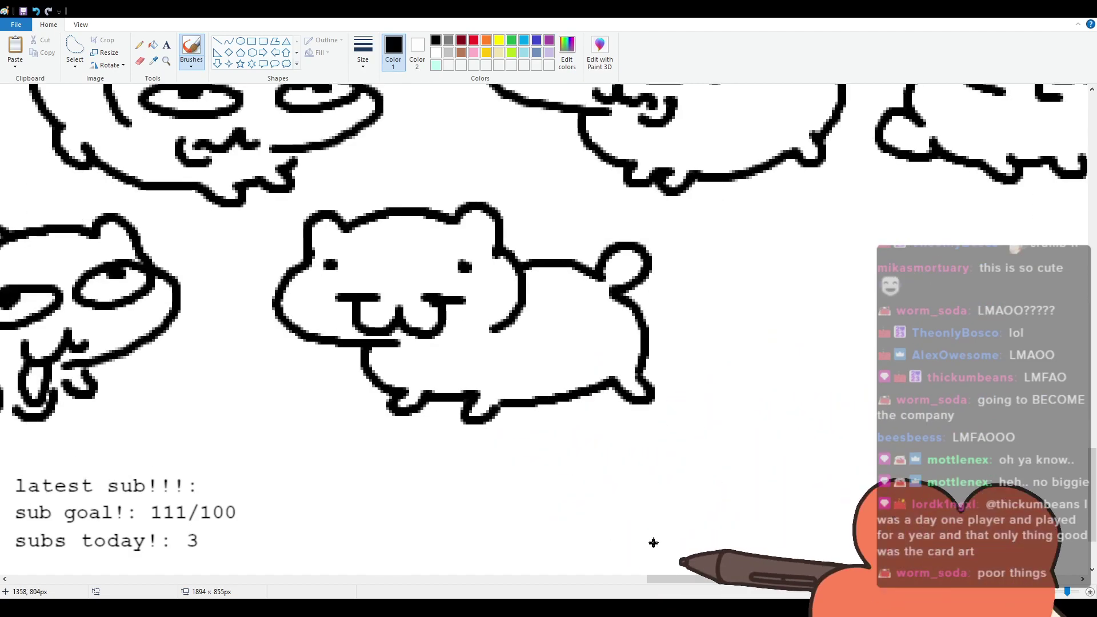
Step: Draw a right-facing cat sitting upright with floppy ears, closed eyes, a small mouth, a front paw and a low tail, right of the dot-eyed cat
left_click_drag(741, 581, 851, 568)
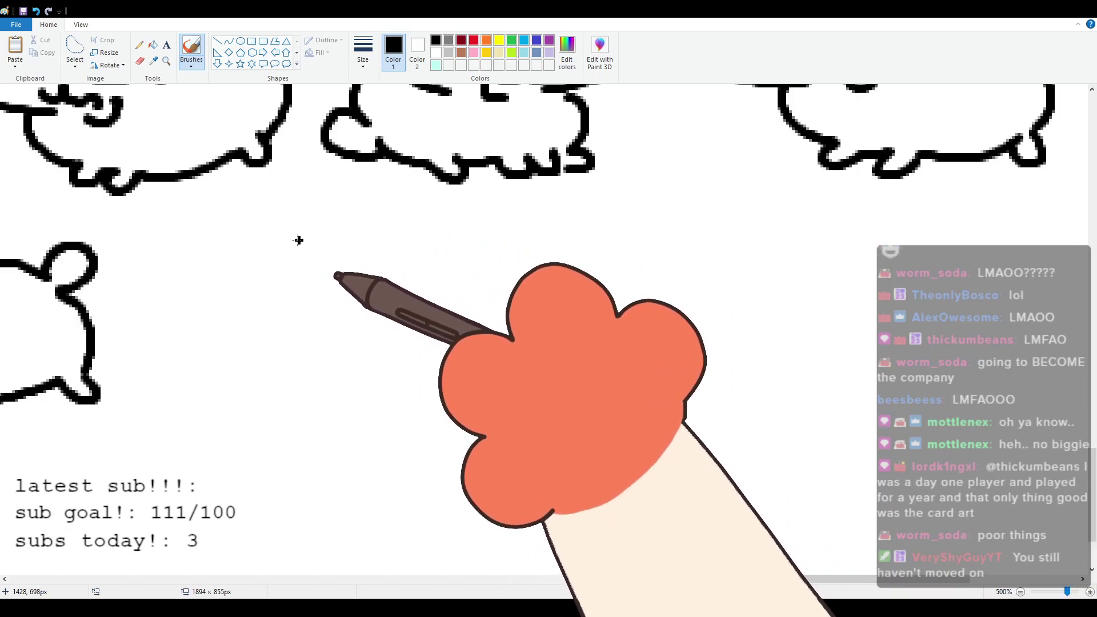
left_click_drag(271, 221, 246, 259)
left_click_drag(329, 233, 347, 272)
mouse_move(274, 219)
left_mouse_down()
mouse_move(298, 211)
mouse_move(441, 302)
mouse_move(446, 348)
mouse_move(385, 383)
left_mouse_up()
left_click_drag(358, 331, 420, 337)
left_click_drag(377, 300, 427, 329)
mouse_move(394, 375)
left_mouse_down()
mouse_move(335, 371)
mouse_move(361, 394)
left_mouse_up()
mouse_move(250, 262)
left_mouse_down()
mouse_move(259, 359)
mouse_move(222, 292)
mouse_move(239, 337)
mouse_move(202, 426)
mouse_move(344, 426)
mouse_move(175, 467)
mouse_move(253, 456)
mouse_move(233, 474)
mouse_move(327, 480)
mouse_move(346, 498)
mouse_move(371, 454)
mouse_move(370, 423)
left_mouse_up()
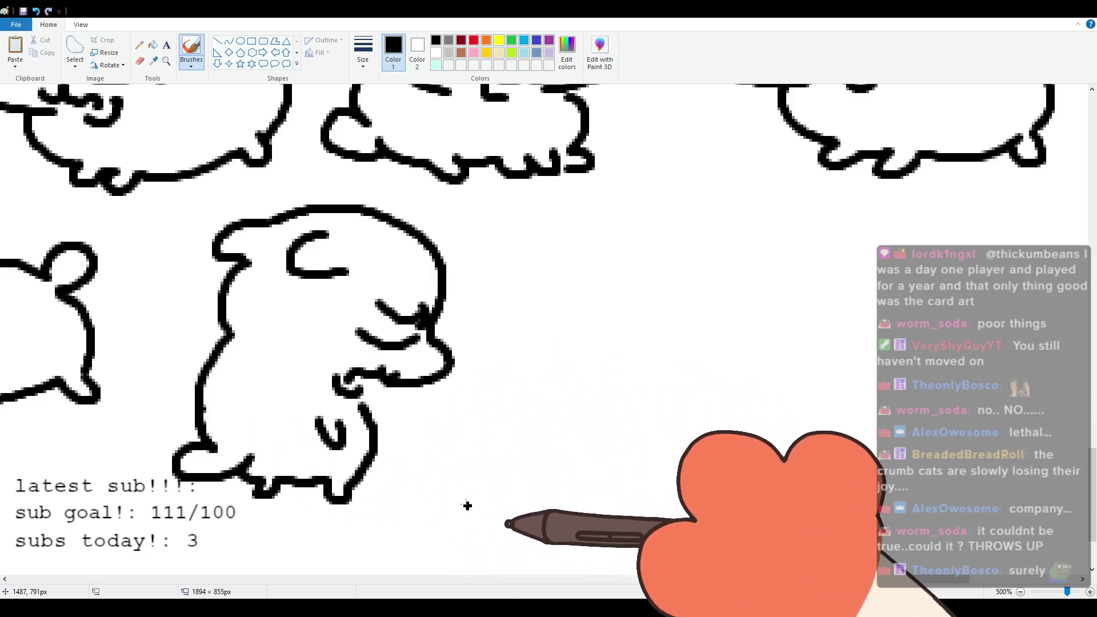
Step: Draw a cat head with rounded ears and two huge round eyes with dot pupils, right of the closed-eyed sitting cat
left_click_drag(821, 579, 869, 575)
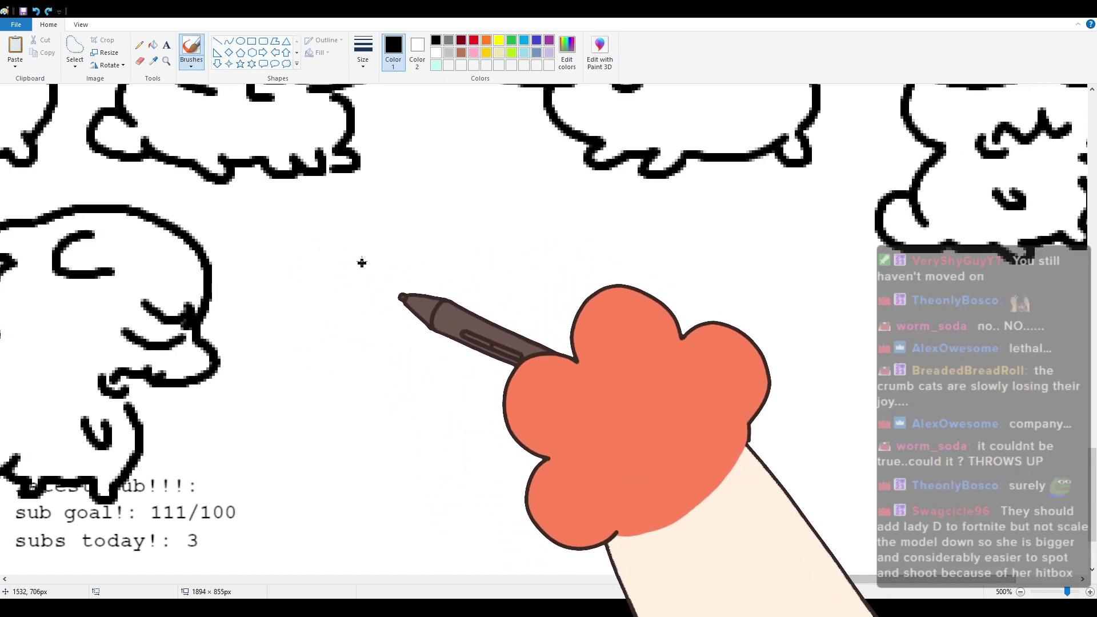
mouse_move(330, 265)
left_mouse_down()
mouse_move(361, 253)
mouse_move(343, 229)
mouse_move(454, 215)
mouse_move(499, 246)
mouse_move(300, 284)
mouse_move(386, 354)
left_mouse_up()
key("ctrl+z")
left_click_drag(496, 248, 479, 335)
mouse_move(348, 237)
left_mouse_down()
mouse_move(397, 302)
mouse_move(338, 244)
mouse_move(356, 276)
left_mouse_up()
mouse_move(440, 227)
left_mouse_down()
mouse_move(497, 258)
mouse_move(443, 228)
left_mouse_up()
left_click(468, 258)
Step: Add a W-shaped mouth to the round-eyed cat and draw its short body with small feet and a raised tail
mouse_move(400, 336)
left_mouse_down()
mouse_move(410, 357)
mouse_move(449, 328)
mouse_move(409, 336)
mouse_move(454, 320)
left_mouse_up()
mouse_move(366, 356)
left_mouse_down()
mouse_move(398, 420)
mouse_move(370, 407)
mouse_move(410, 423)
mouse_move(501, 414)
mouse_move(525, 429)
mouse_move(518, 399)
left_mouse_up()
left_click_drag(518, 302, 547, 377)
mouse_move(531, 297)
left_mouse_down()
mouse_move(557, 273)
mouse_move(537, 315)
left_mouse_up()
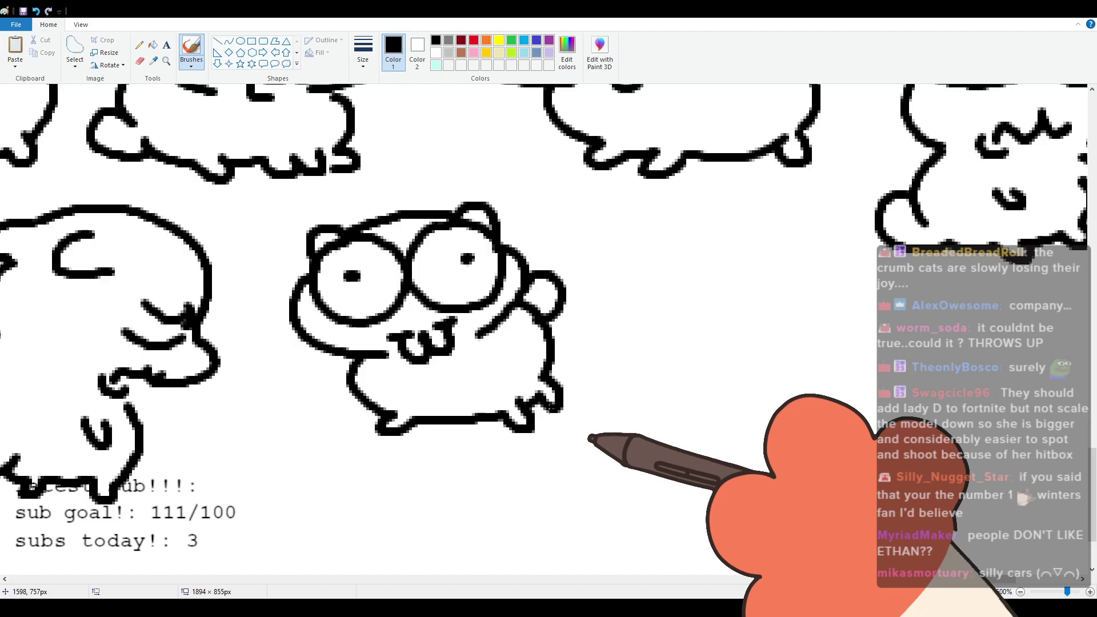
scroll(549, 400, "up", 4)
scroll(532, 380, "down", 6)
scroll(581, 380, "up", 4)
scroll(581, 376, "down", 5)
scroll(581, 376, "up", 5)
scroll(628, 400, "down", 2)
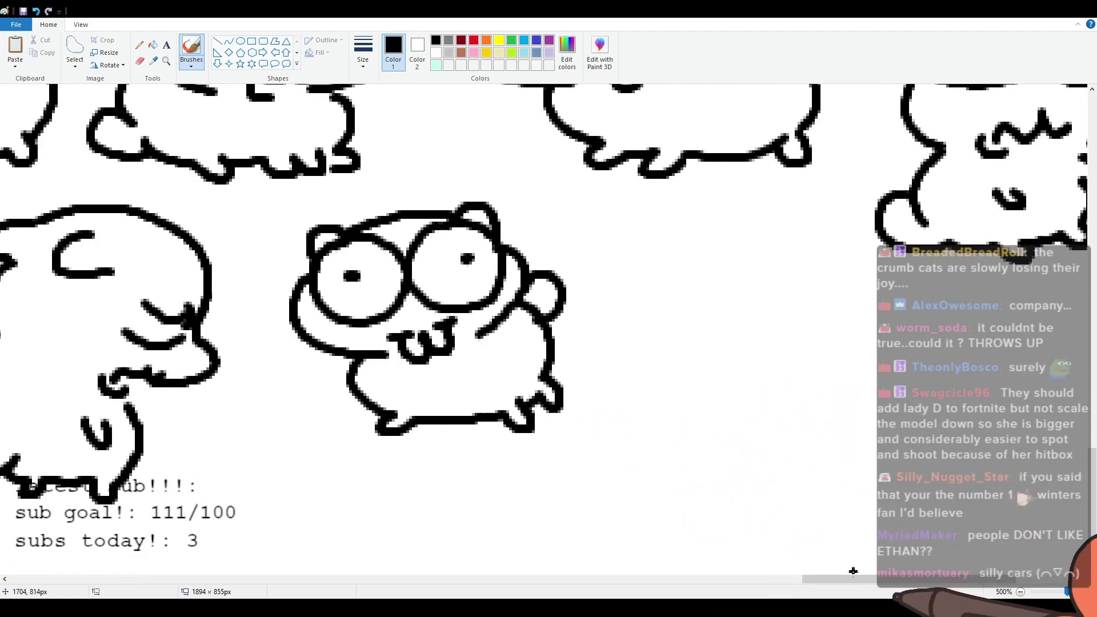
left_click_drag(855, 579, 926, 584)
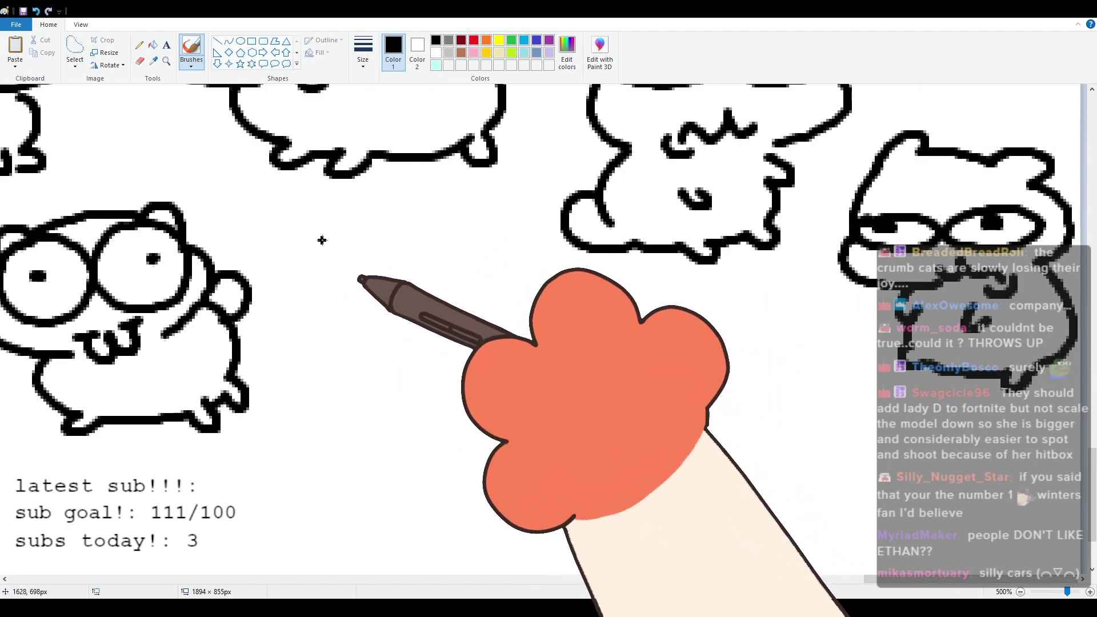
mouse_move(337, 277)
left_mouse_down()
mouse_move(332, 241)
mouse_move(363, 247)
mouse_move(344, 238)
mouse_move(460, 245)
mouse_move(477, 226)
mouse_move(508, 251)
left_mouse_up()
key("ctrl+z")
key("ctrl+z")
Step: Draw another cat head with two separate large round eyes, dot pupils and a small wavy mouth, in the gap right of the round-eyed cat
mouse_move(328, 283)
left_mouse_down()
mouse_move(384, 253)
mouse_move(476, 256)
mouse_move(505, 245)
mouse_move(517, 284)
left_mouse_up()
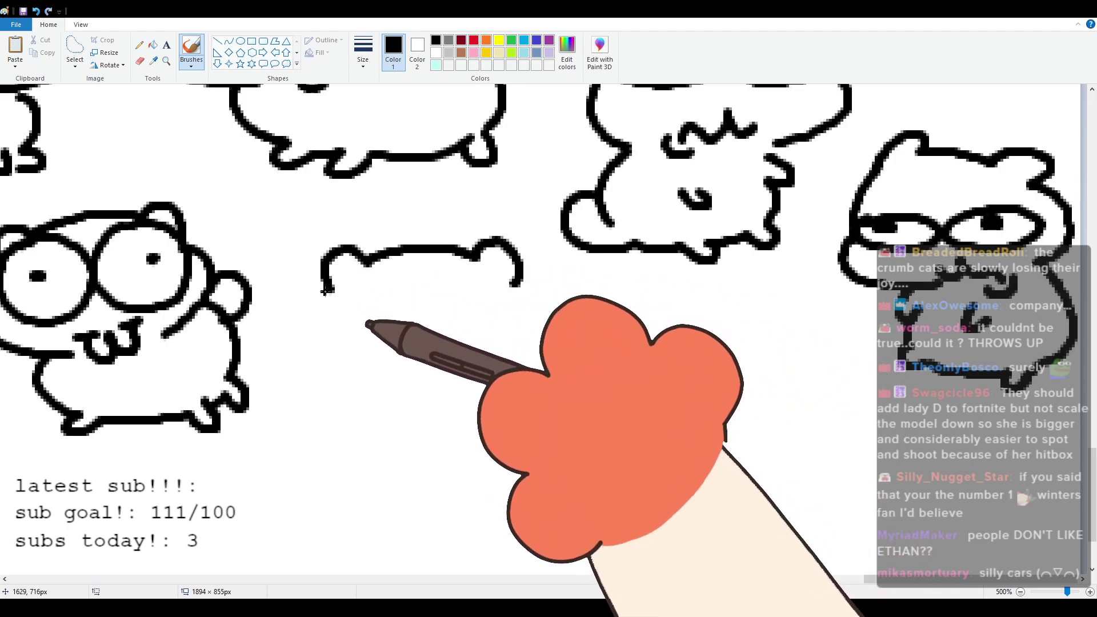
mouse_move(330, 289)
left_mouse_down()
mouse_move(412, 377)
mouse_move(329, 305)
mouse_move(416, 307)
mouse_move(341, 278)
left_mouse_up()
mouse_move(465, 266)
left_mouse_down()
mouse_move(475, 355)
mouse_move(517, 285)
left_mouse_up()
left_click(484, 303)
mouse_move(462, 378)
left_mouse_down()
mouse_move(486, 380)
mouse_move(502, 399)
left_mouse_up()
Step: Close the wide-eyed cat's right cheek and draw its long body with small feet and a raised tail
left_click_drag(524, 290, 528, 357)
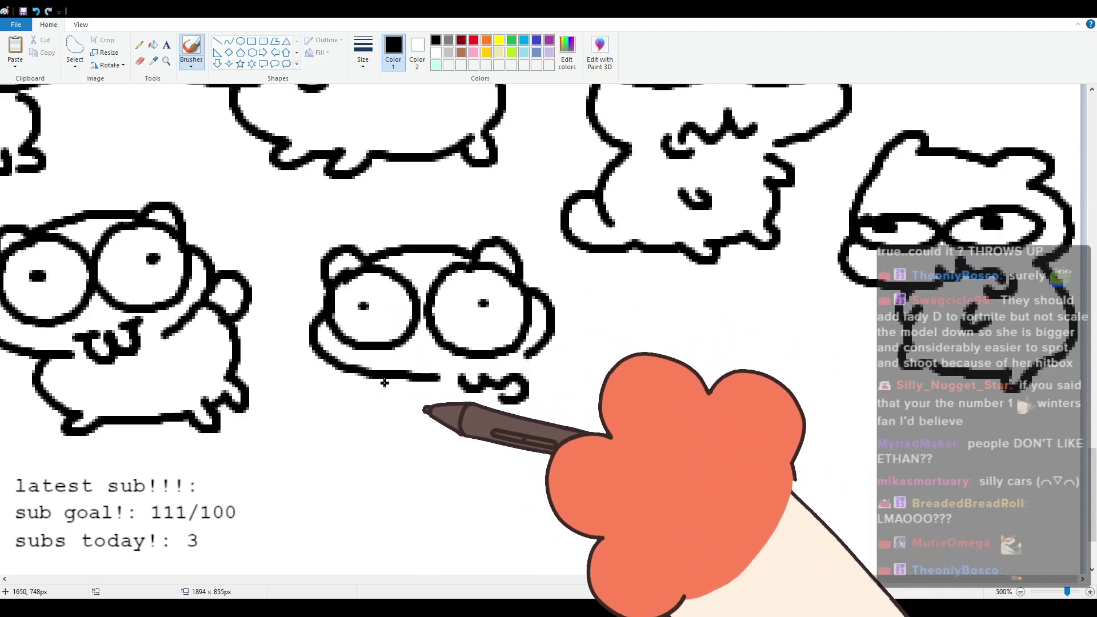
mouse_move(413, 381)
left_mouse_down()
mouse_move(455, 426)
mouse_move(457, 446)
mouse_move(566, 434)
left_mouse_up()
mouse_move(547, 293)
left_mouse_down()
mouse_move(655, 306)
mouse_move(680, 389)
left_mouse_up()
left_click_drag(566, 437, 647, 426)
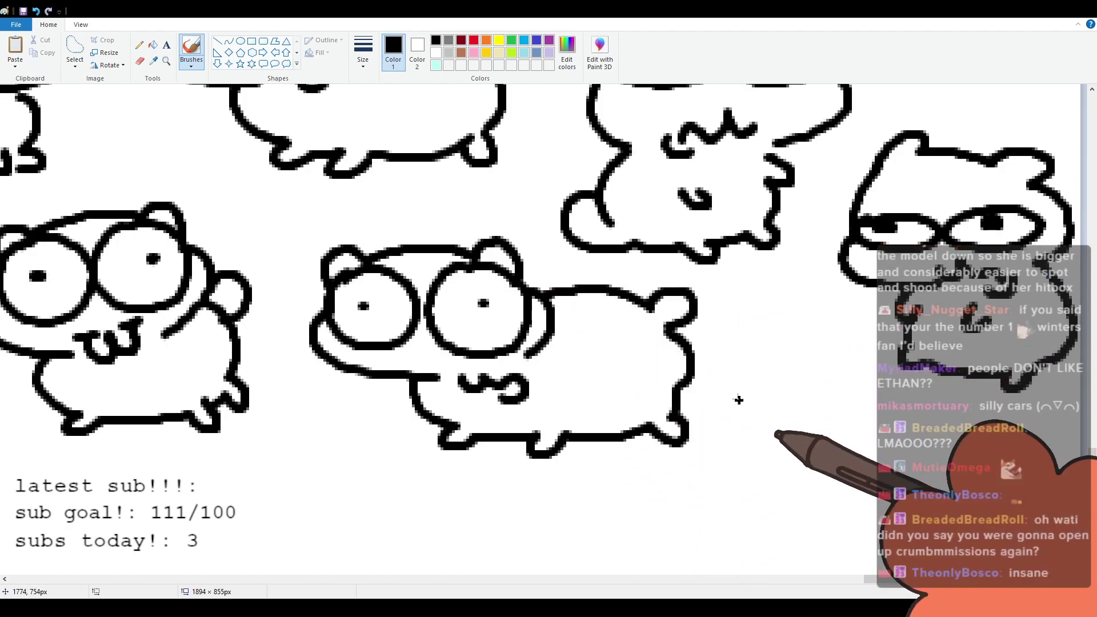
scroll(734, 395, "up", 5)
scroll(733, 389, "down", 5)
Step: Draw a right-facing cat head with narrow half-closed eyes and a zigzag mouth in the empty space at the canvas's lower-left corner
left_click_drag(895, 579, 30, 561)
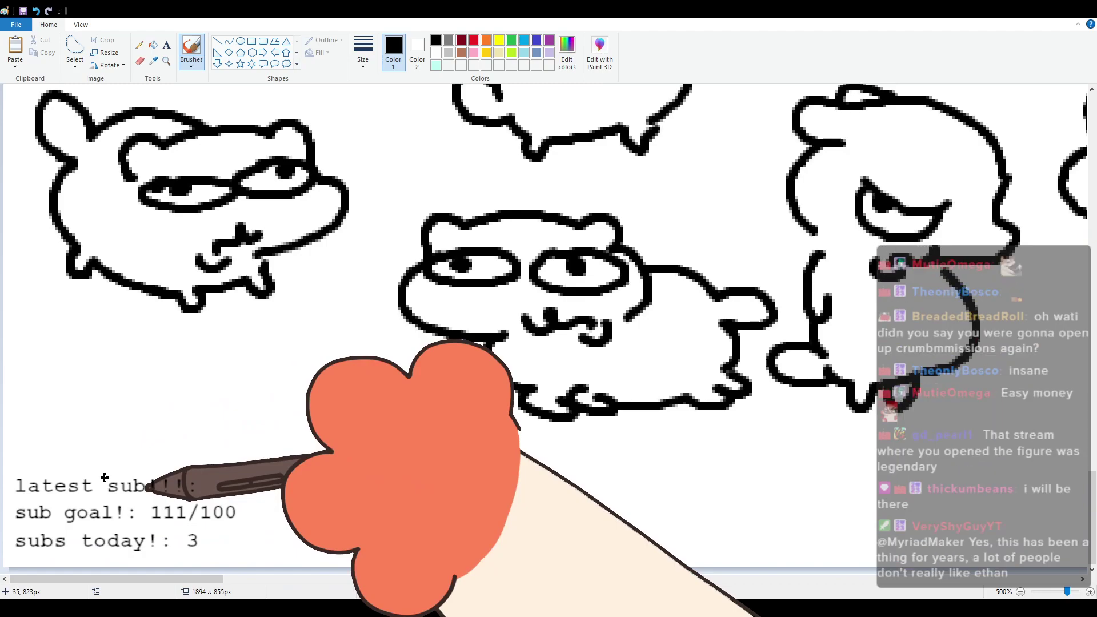
mouse_move(118, 398)
left_mouse_down()
mouse_move(110, 366)
mouse_move(277, 343)
mouse_move(306, 380)
mouse_move(276, 470)
left_mouse_up()
mouse_move(162, 406)
left_mouse_down()
mouse_move(130, 419)
mouse_move(204, 411)
mouse_move(160, 409)
left_mouse_up()
mouse_move(264, 386)
left_mouse_down()
mouse_move(249, 405)
mouse_move(310, 389)
mouse_move(276, 392)
left_mouse_up()
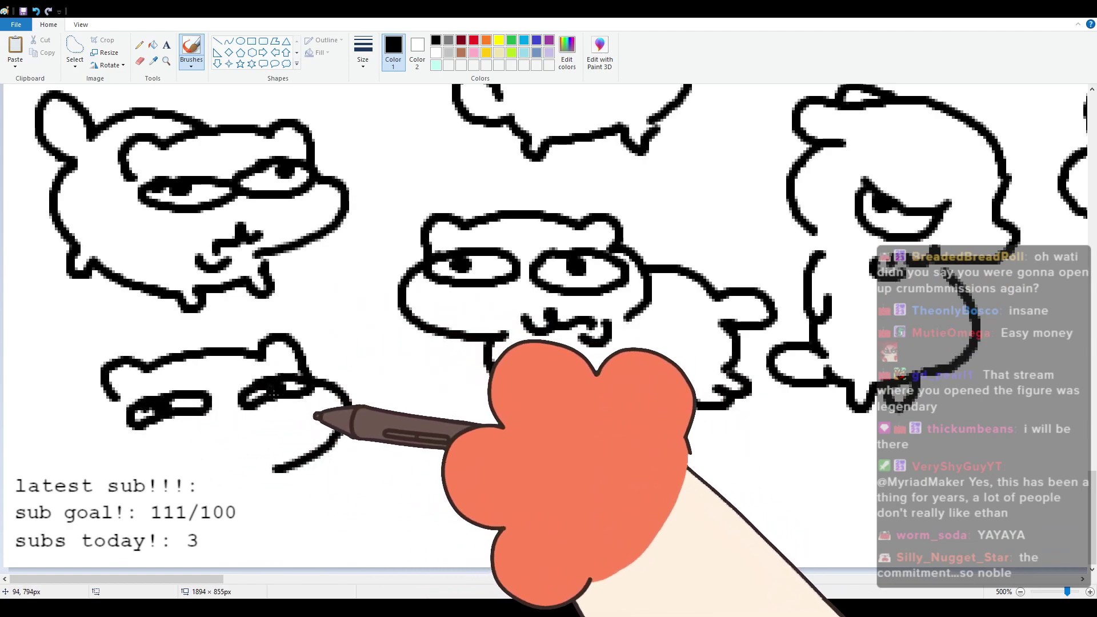
left_click_drag(256, 449, 224, 460)
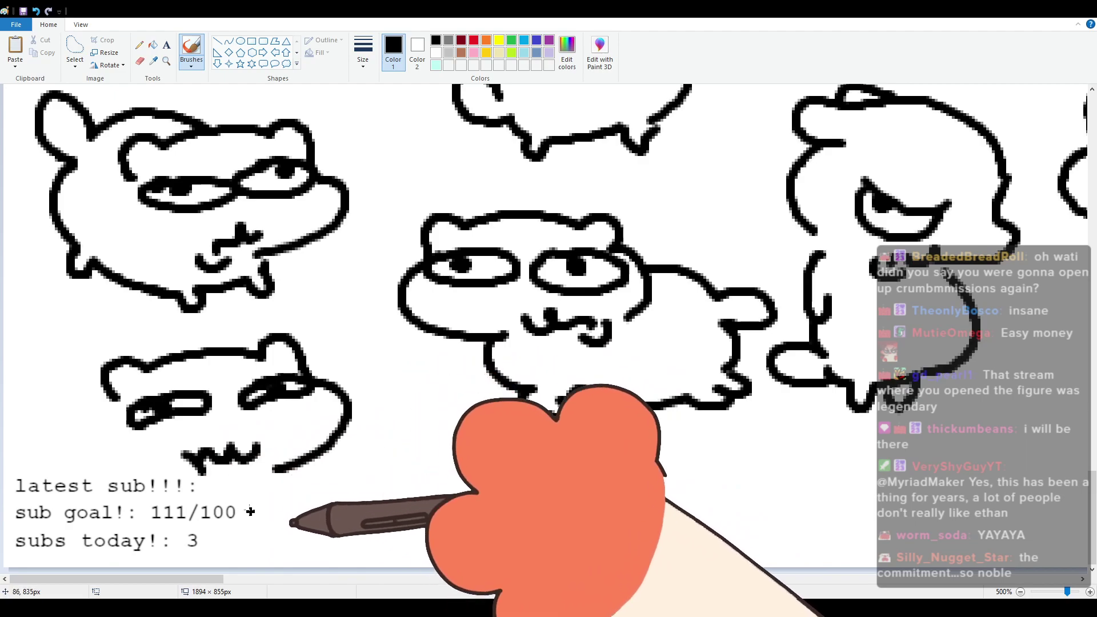
Step: Outline the narrow-eyed cat's left cheek and draw its rounded body with small feet and a low tail on the left
mouse_move(118, 396)
left_mouse_down()
mouse_move(123, 458)
mouse_move(145, 463)
left_mouse_up()
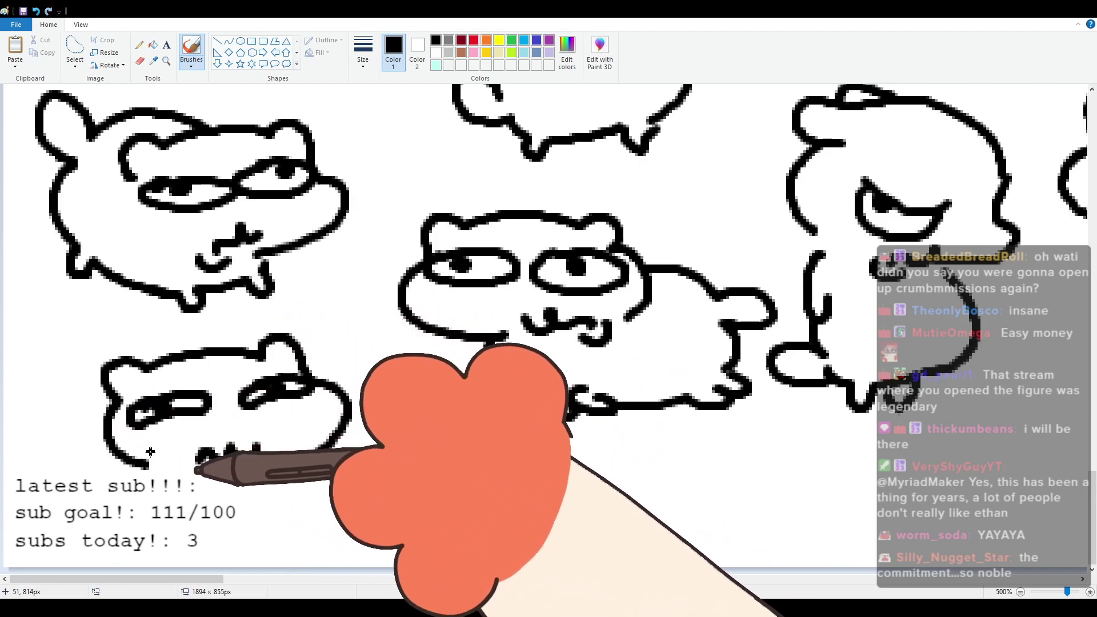
left_click_drag(119, 400, 148, 462)
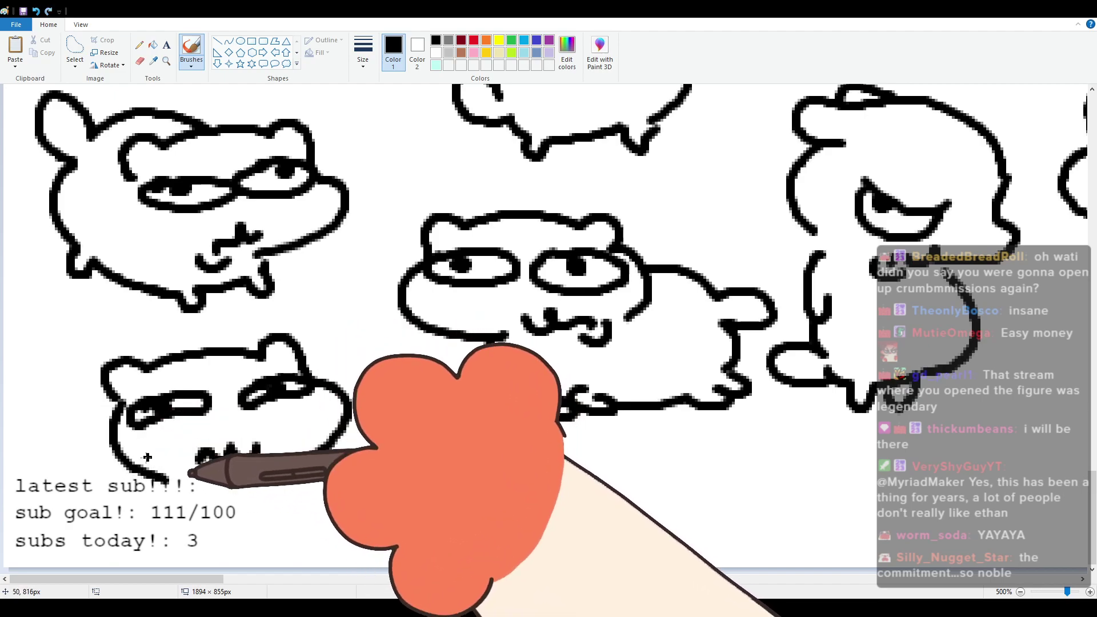
key("ctrl+z")
mouse_move(117, 403)
left_mouse_down()
mouse_move(117, 461)
mouse_move(145, 471)
left_mouse_up()
mouse_move(104, 434)
left_mouse_down()
mouse_move(68, 477)
mouse_move(96, 498)
mouse_move(68, 473)
mouse_move(70, 512)
mouse_move(27, 511)
mouse_move(166, 553)
mouse_move(164, 536)
mouse_move(262, 527)
left_mouse_up()
key("ctrl+z")
left_click_drag(291, 470, 266, 523)
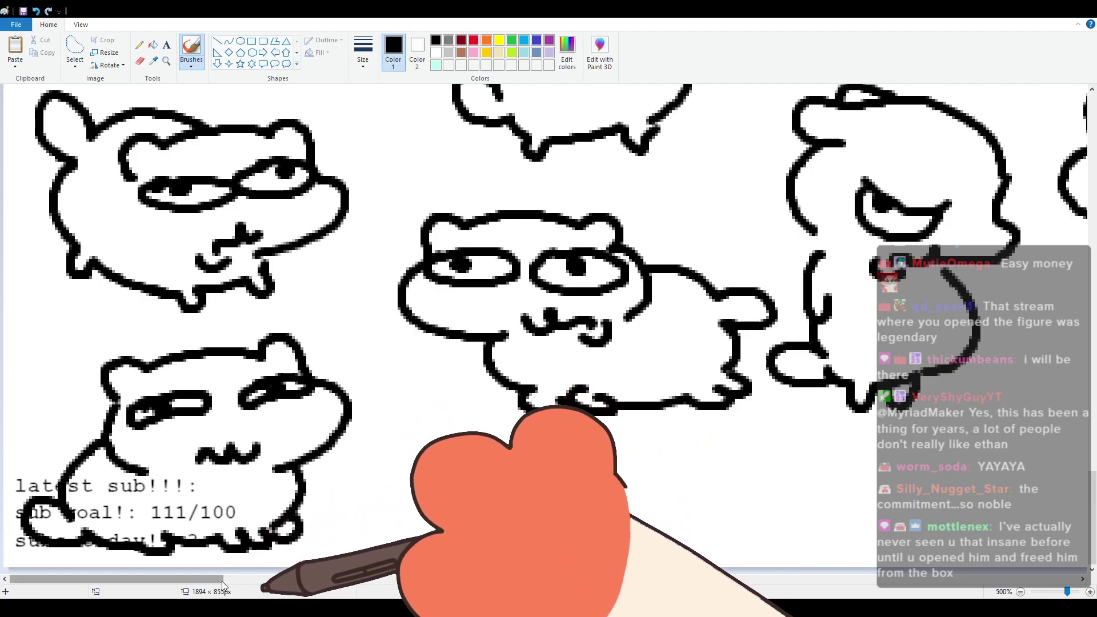
Step: Draw a left-facing cat head with half-lidded eyes and a wavy mouth in the gap right of the angry sitting cat's feet
scroll(220, 581, "right", 1)
left_click_drag(217, 581, 358, 585)
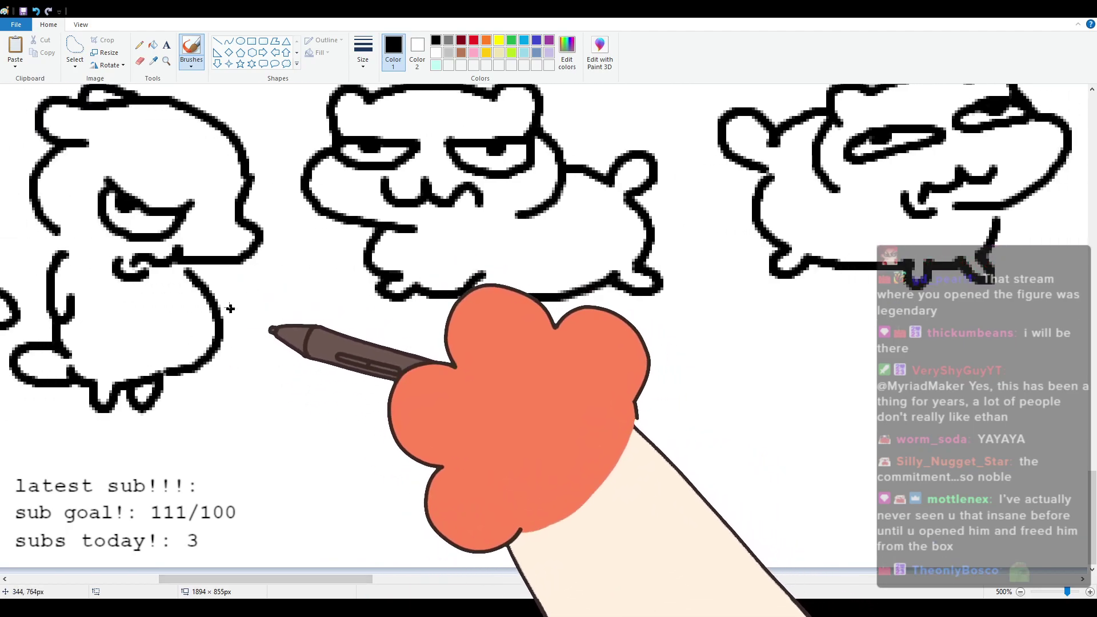
mouse_move(256, 394)
left_mouse_down()
mouse_move(299, 364)
mouse_move(416, 352)
mouse_move(436, 409)
left_mouse_up()
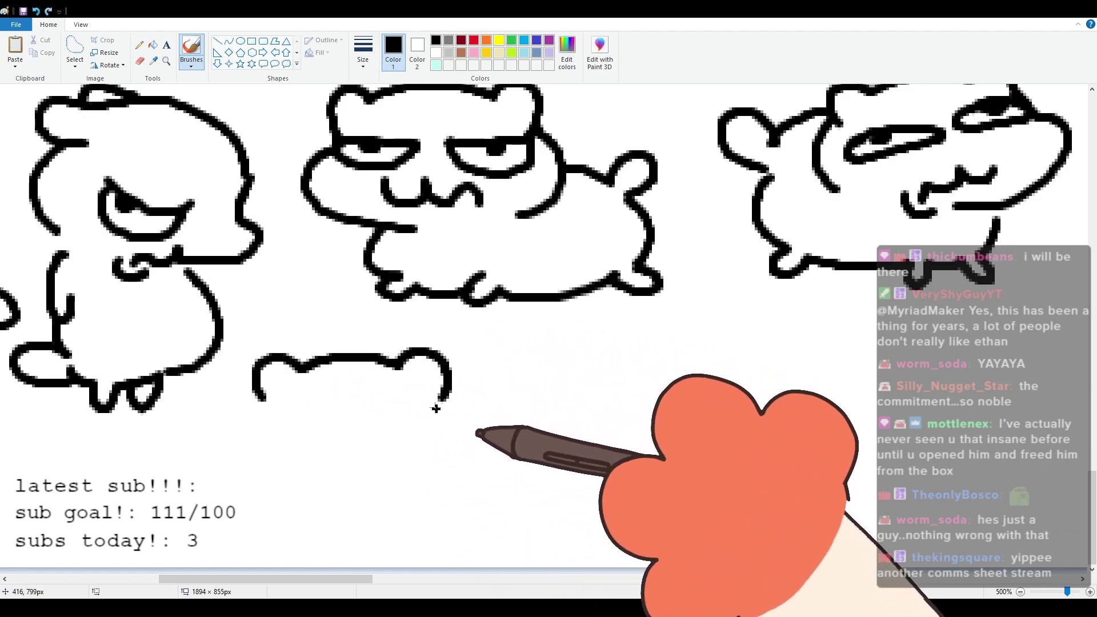
key("ctrl+z")
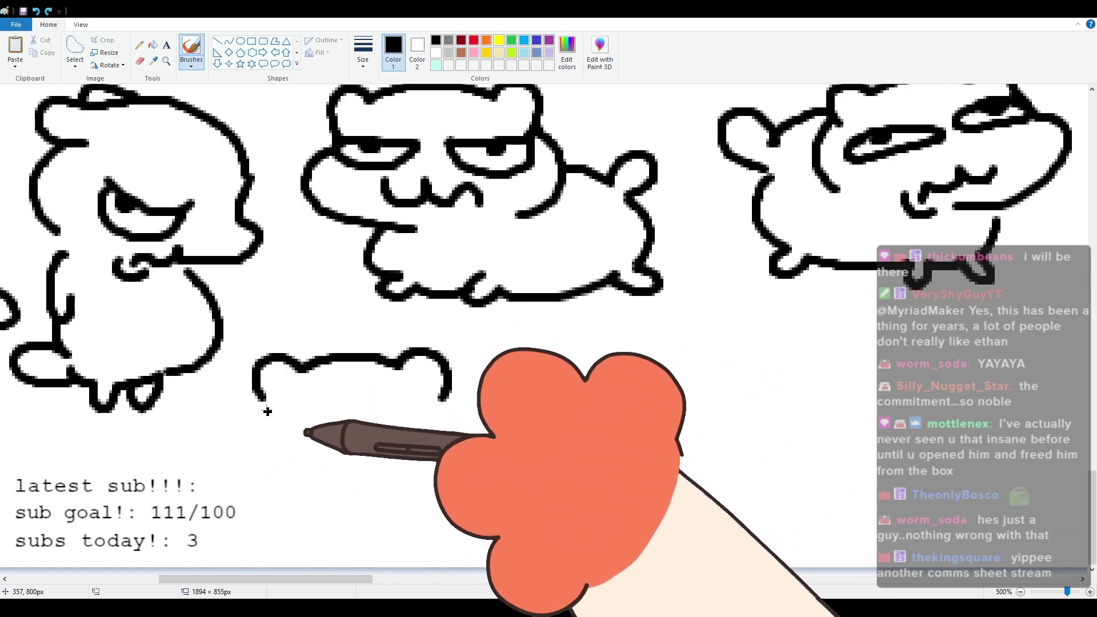
left_click_drag(249, 423, 354, 489)
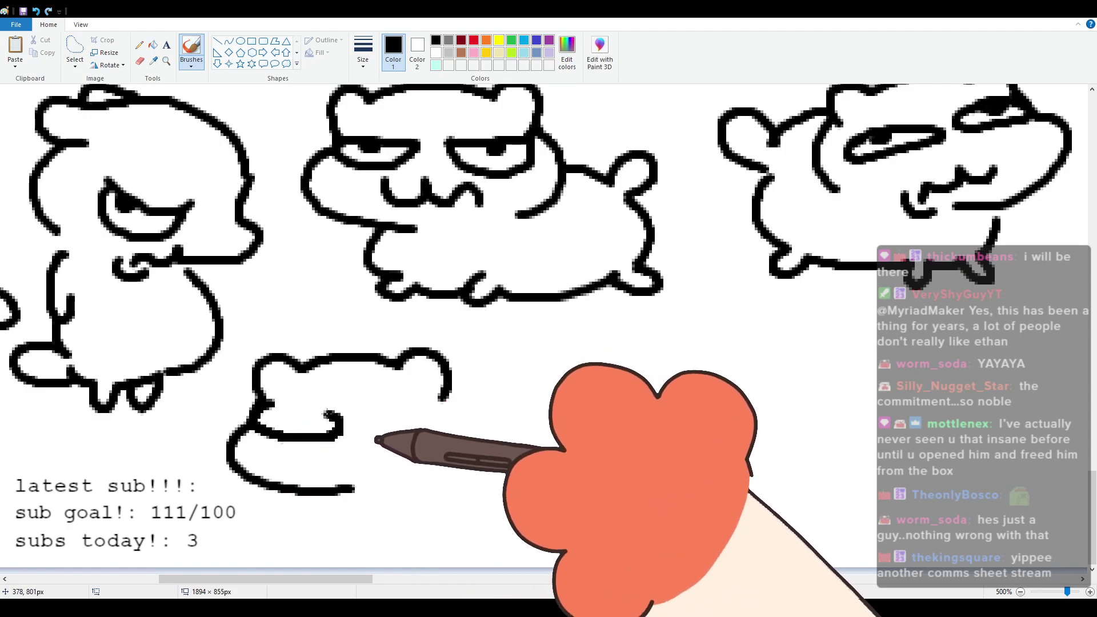
mouse_move(261, 407)
left_mouse_down()
mouse_move(319, 439)
mouse_move(274, 405)
mouse_move(296, 417)
left_mouse_up()
key("ctrl+z")
mouse_move(362, 425)
left_mouse_down()
mouse_move(371, 411)
mouse_move(414, 416)
left_mouse_up()
left_click_drag(346, 470, 432, 475)
Step: Close the half-lidded cat's right cheek and draw its body with small feet and a raised tail
mouse_move(443, 397)
left_mouse_down()
mouse_move(457, 403)
mouse_move(450, 474)
left_mouse_up()
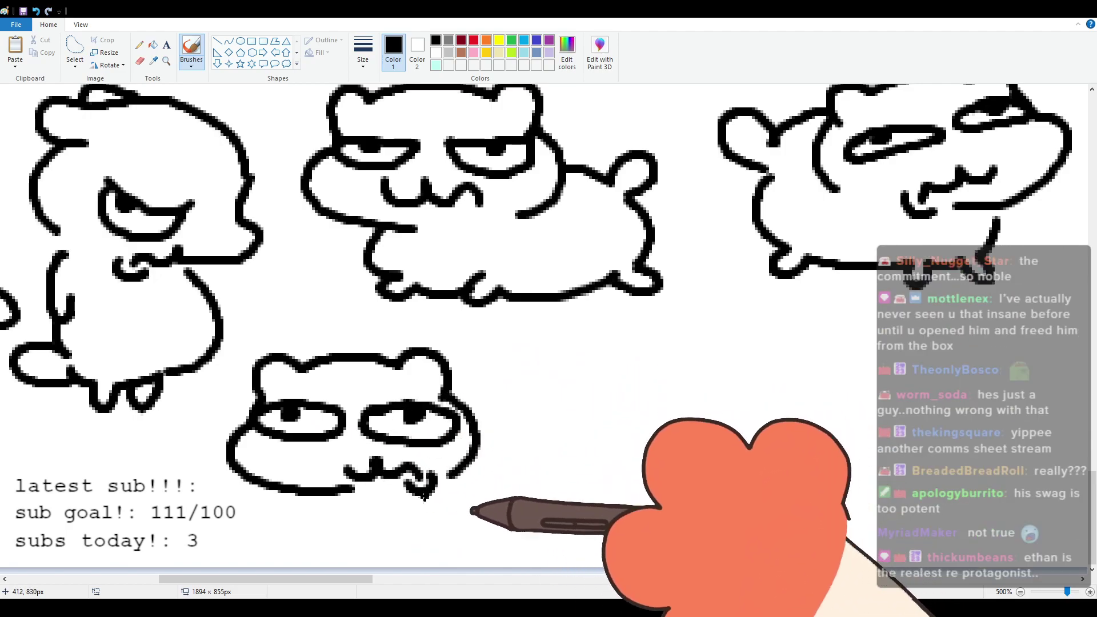
mouse_move(326, 496)
left_mouse_down()
mouse_move(332, 515)
mouse_move(391, 552)
mouse_move(433, 557)
mouse_move(538, 537)
left_mouse_up()
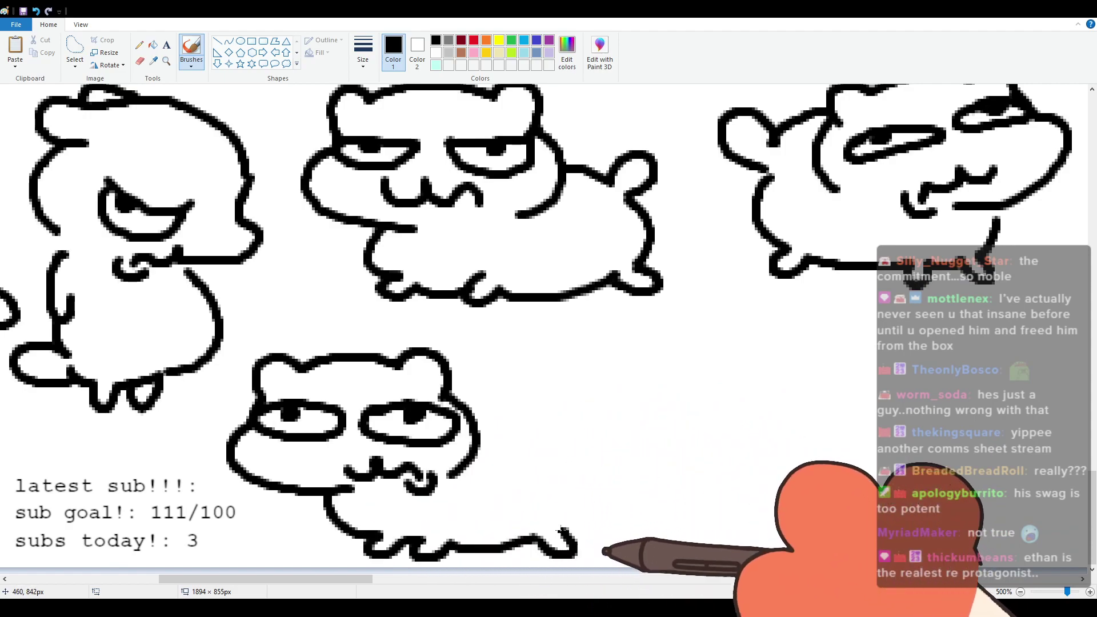
mouse_move(469, 404)
left_mouse_down()
mouse_move(550, 440)
mouse_move(573, 506)
left_mouse_up()
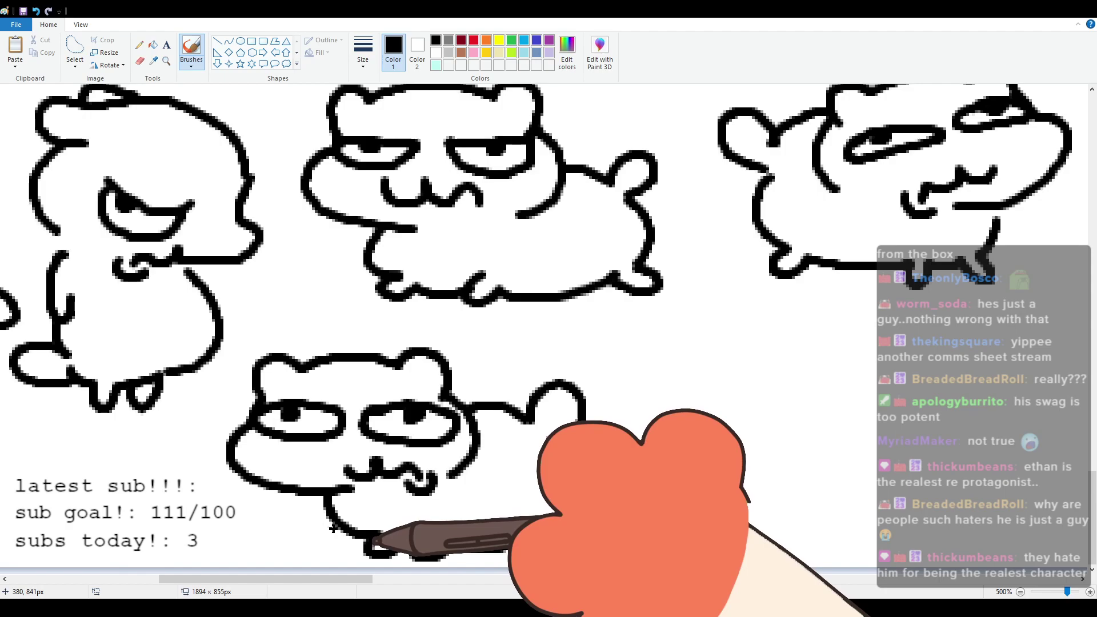
Step: Draw a right-facing cat head with tilted half-lidded eyes and a wavy mouth, right of the half-lidded cat in the bottom row
left_click_drag(347, 579, 434, 593)
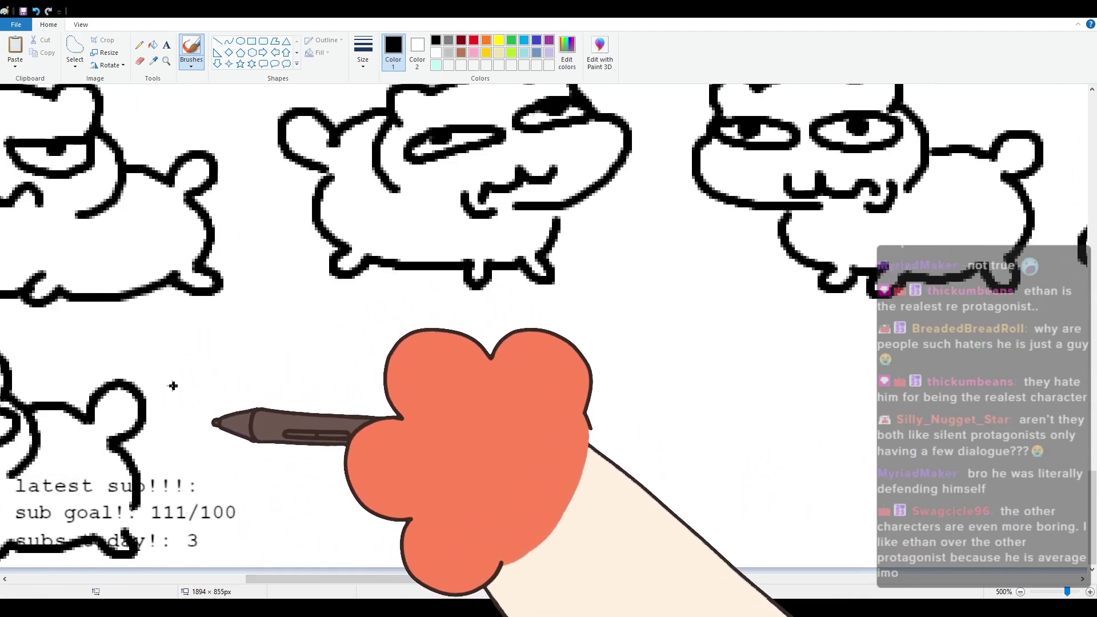
mouse_move(236, 373)
left_mouse_down()
mouse_move(277, 350)
mouse_move(236, 350)
mouse_move(382, 311)
mouse_move(424, 337)
mouse_move(468, 396)
mouse_move(396, 441)
mouse_move(257, 395)
mouse_move(269, 372)
mouse_move(296, 379)
left_mouse_up()
key("ctrl+z")
key("ctrl+z")
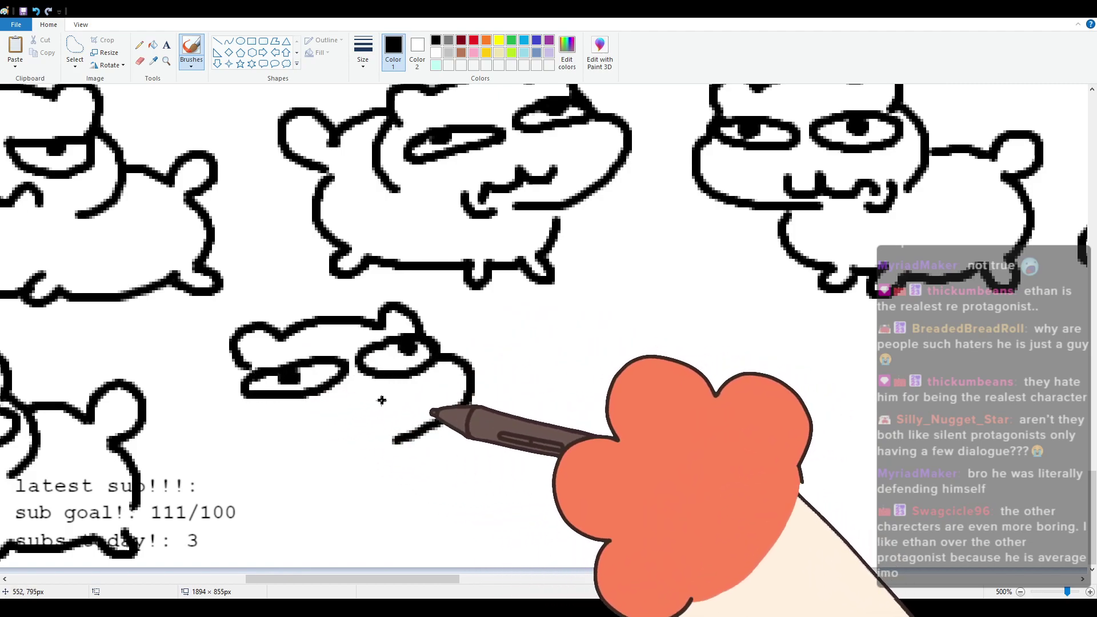
left_click_drag(330, 420, 316, 432)
left_click_drag(389, 421, 387, 399)
Step: Outline the tilted-eyed cat's left cheek and draw its upright body with front paws, small feet and a low tail on the left
left_click_drag(231, 390, 247, 367)
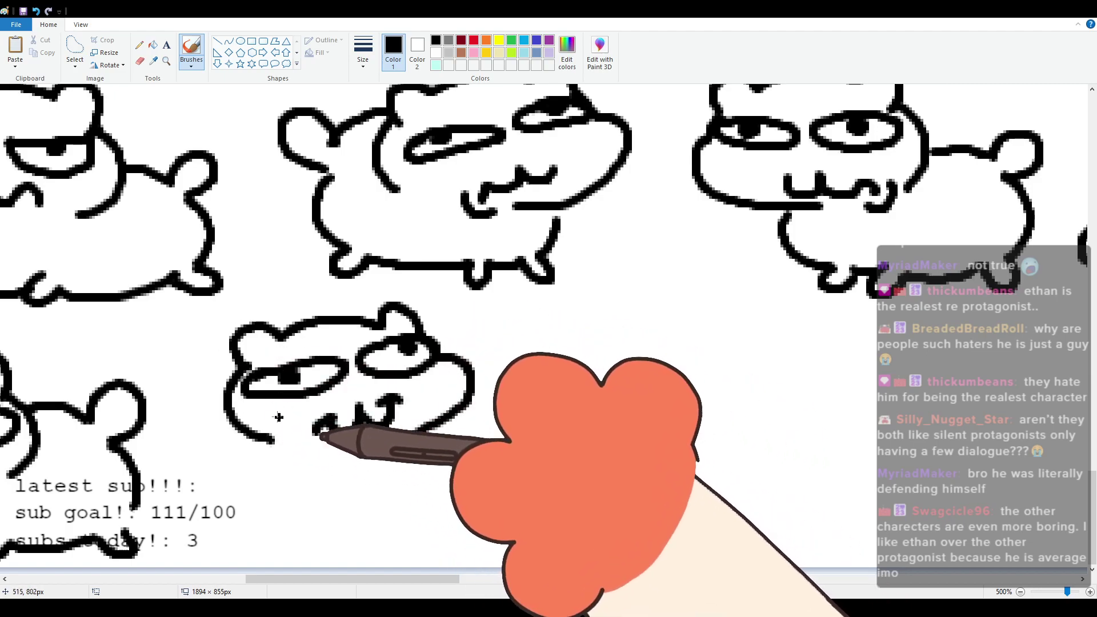
mouse_move(267, 444)
left_mouse_down()
mouse_move(231, 503)
mouse_move(255, 530)
mouse_move(383, 546)
mouse_move(423, 517)
mouse_move(373, 502)
mouse_move(397, 485)
mouse_move(404, 442)
left_mouse_up()
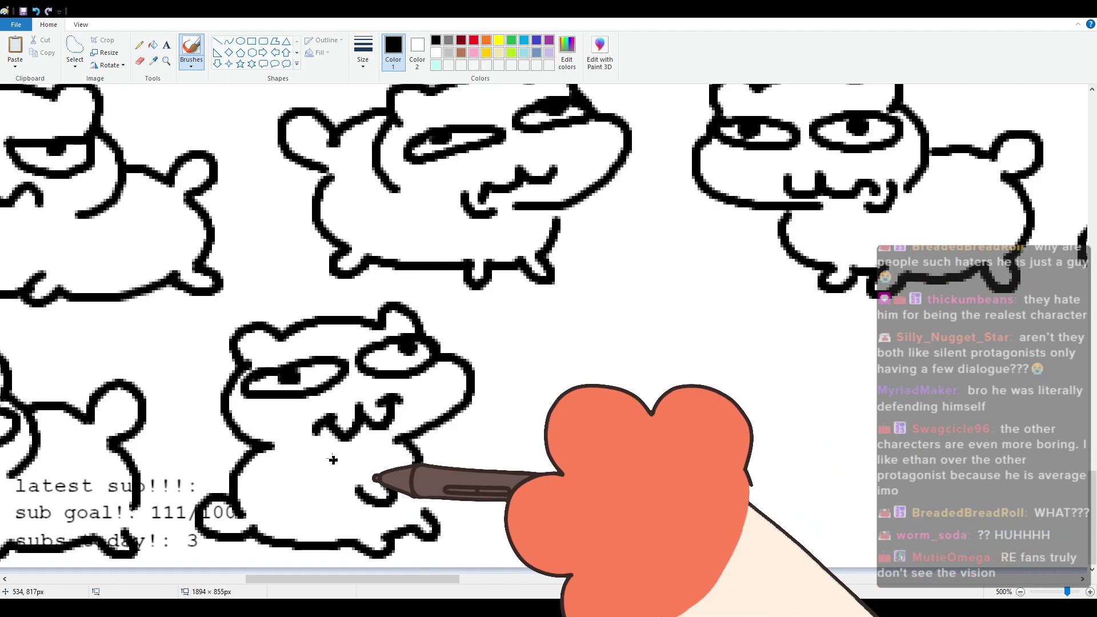
left_click_drag(393, 582, 426, 578)
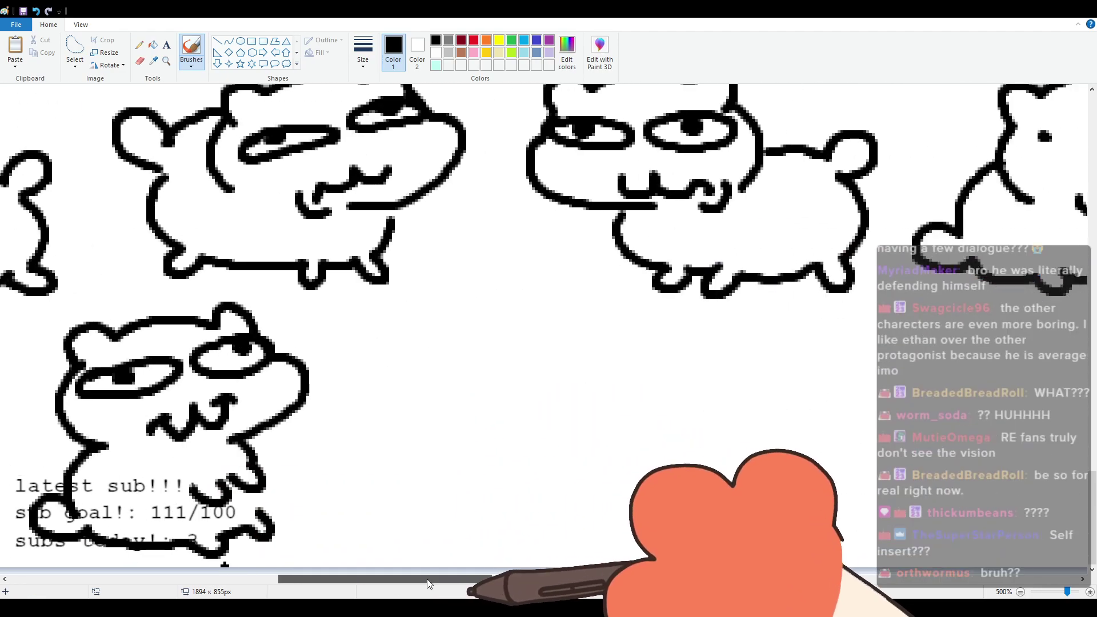
Step: Draw a left-facing cat head with half-lidded oval eyes and a wavy mouth, right of the upright tilted-eyed cat in the bottom row
left_click_drag(427, 580, 448, 570)
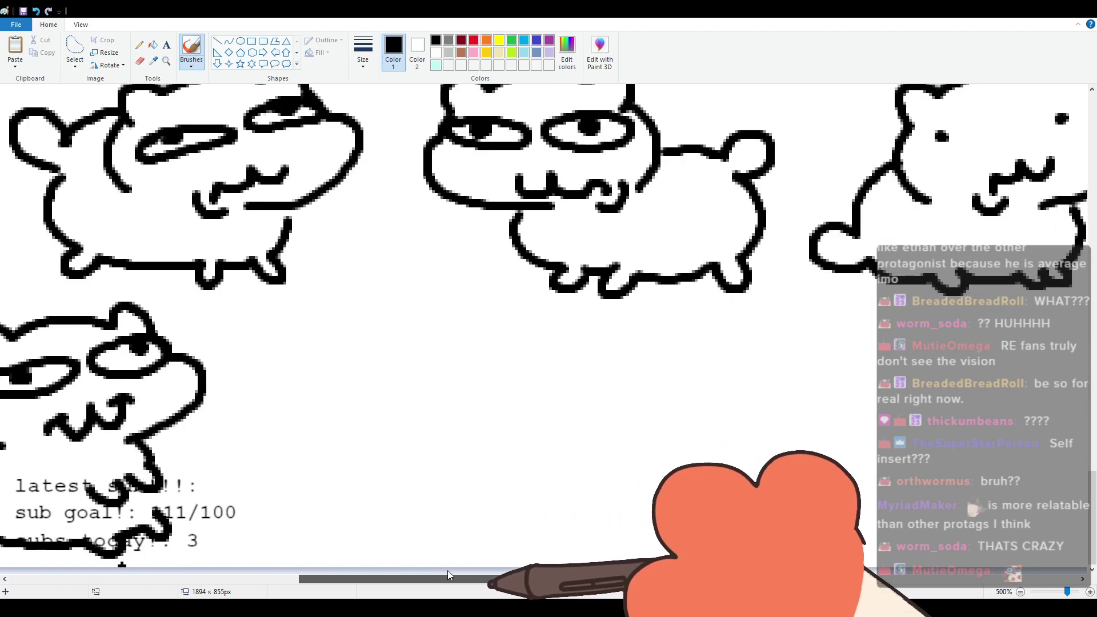
mouse_move(295, 359)
left_mouse_down()
mouse_move(325, 327)
mouse_move(449, 311)
mouse_move(486, 348)
left_mouse_up()
mouse_move(296, 359)
left_mouse_down()
mouse_move(275, 415)
mouse_move(393, 443)
mouse_move(365, 388)
mouse_move(306, 371)
left_mouse_up()
left_click(339, 374)
mouse_move(440, 359)
left_mouse_down()
mouse_move(407, 369)
mouse_move(488, 373)
mouse_move(424, 357)
mouse_move(461, 364)
left_mouse_up()
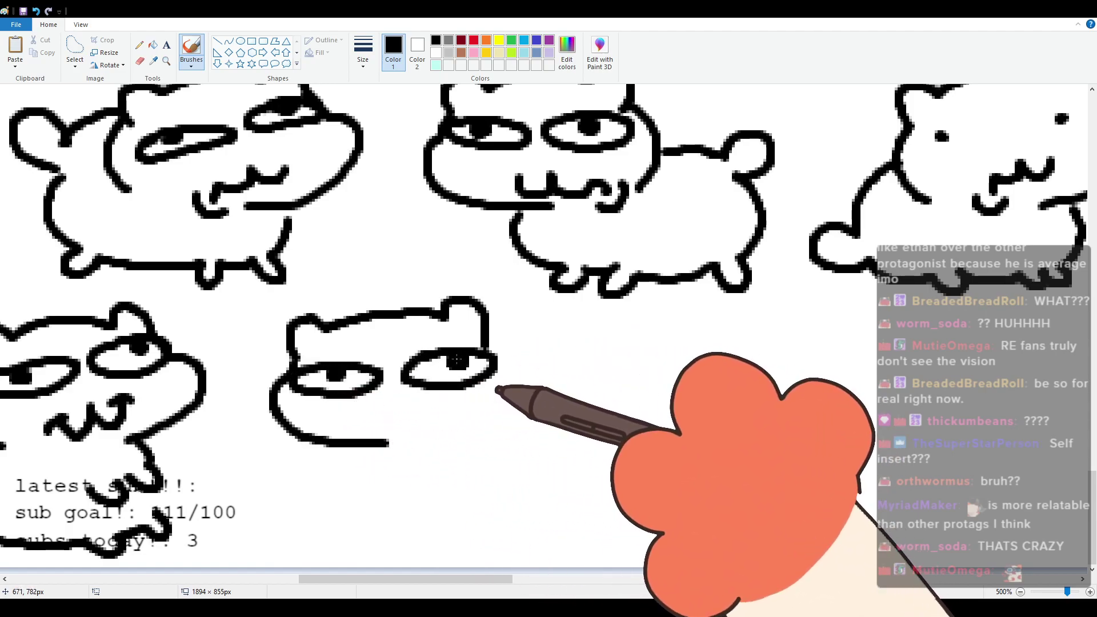
mouse_move(381, 422)
left_mouse_down()
mouse_move(444, 418)
mouse_move(466, 443)
mouse_move(476, 423)
mouse_move(451, 441)
mouse_move(475, 428)
left_mouse_up()
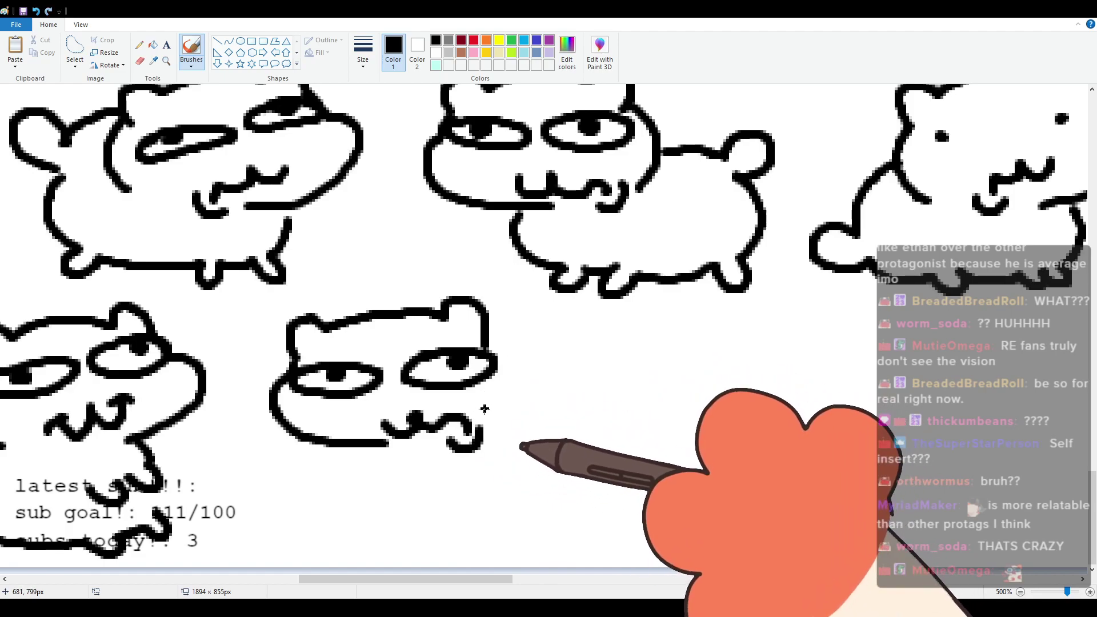
Step: Close the half-lidded cat's right cheek and draw its standing body with small feet and a raised tail on the right
left_click_drag(486, 343, 492, 420)
left_click_drag(351, 449, 400, 502)
key("ctrl+z")
mouse_move(353, 448)
left_mouse_down()
mouse_move(424, 516)
mouse_move(428, 503)
mouse_move(488, 503)
mouse_move(476, 524)
mouse_move(594, 485)
left_mouse_up()
mouse_move(514, 357)
left_mouse_down()
mouse_move(574, 369)
mouse_move(600, 338)
mouse_move(605, 485)
mouse_move(589, 496)
mouse_move(619, 504)
left_mouse_up()
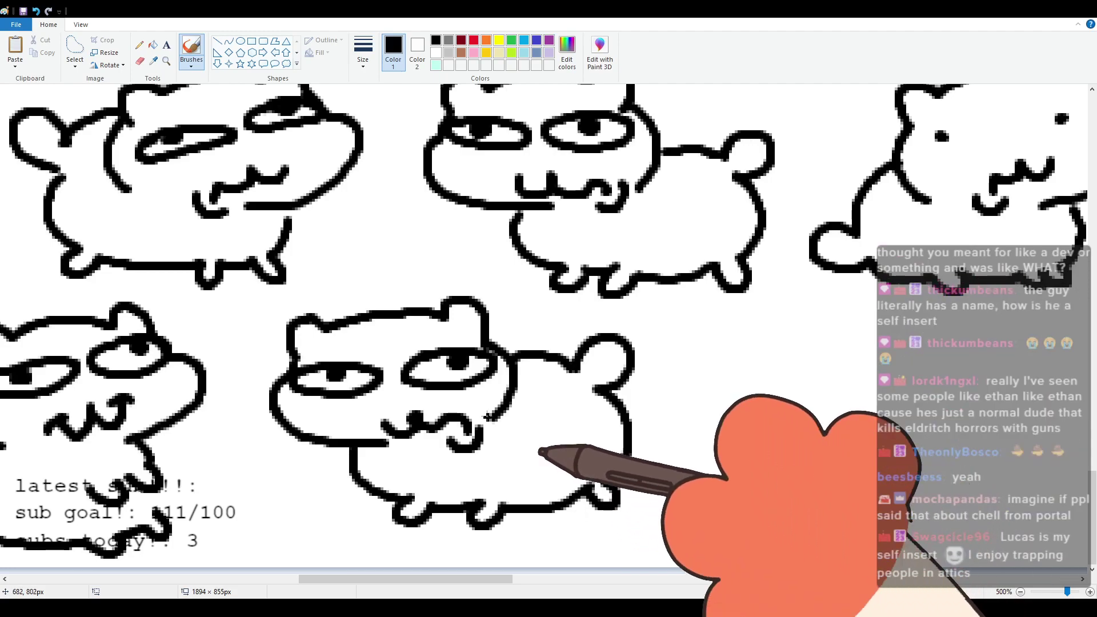
scroll(487, 417, "up", 3)
scroll(487, 417, "down", 3)
Step: Draw a right-facing cat head with small ears and two large oval eyes with small pupils, right of the half-lidded cat
left_click_drag(426, 579, 531, 579)
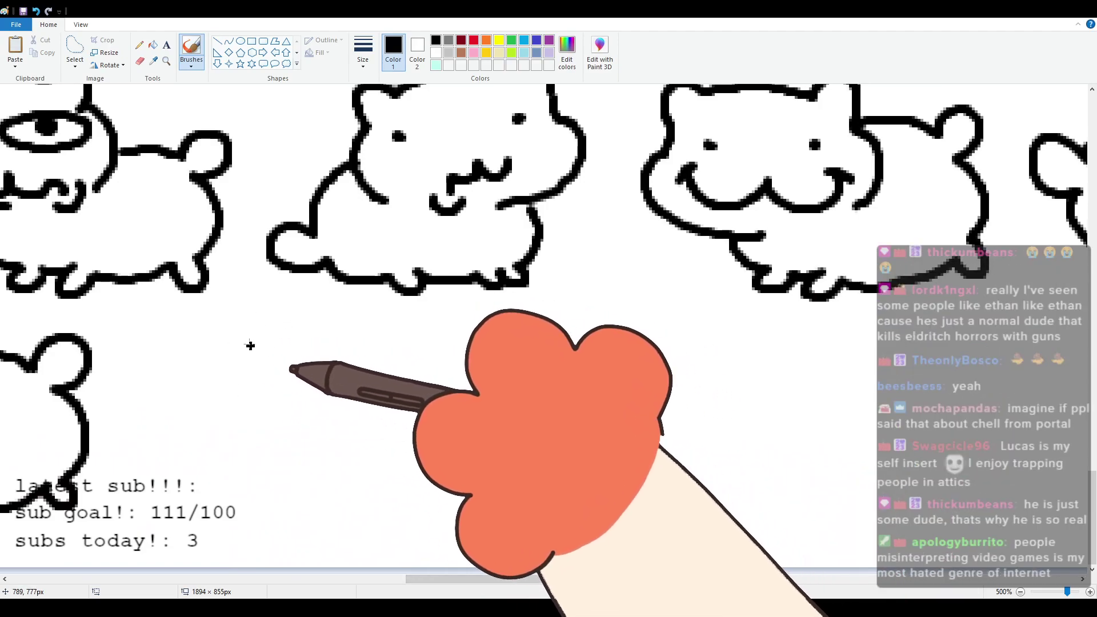
mouse_move(276, 388)
left_mouse_down()
mouse_move(264, 374)
mouse_move(305, 356)
mouse_move(452, 335)
mouse_move(491, 403)
mouse_move(510, 412)
mouse_move(504, 453)
left_mouse_up()
key("ctrl+z")
left_click_drag(314, 389, 298, 393)
left_click(329, 404)
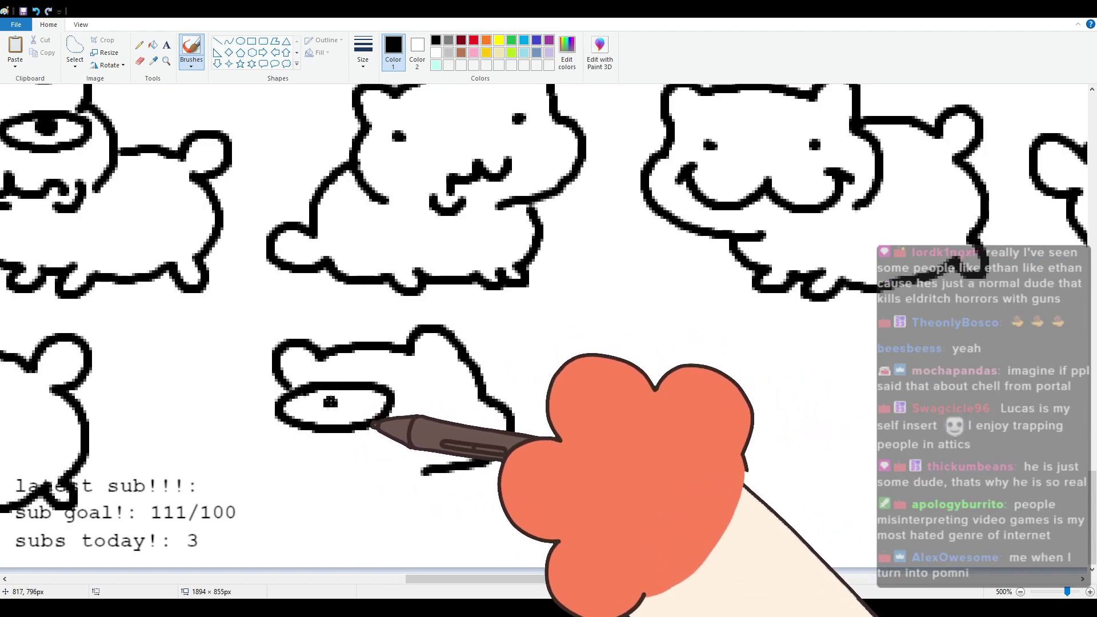
mouse_move(429, 376)
left_mouse_down()
mouse_move(486, 384)
mouse_move(430, 374)
left_mouse_up()
left_click(457, 394)
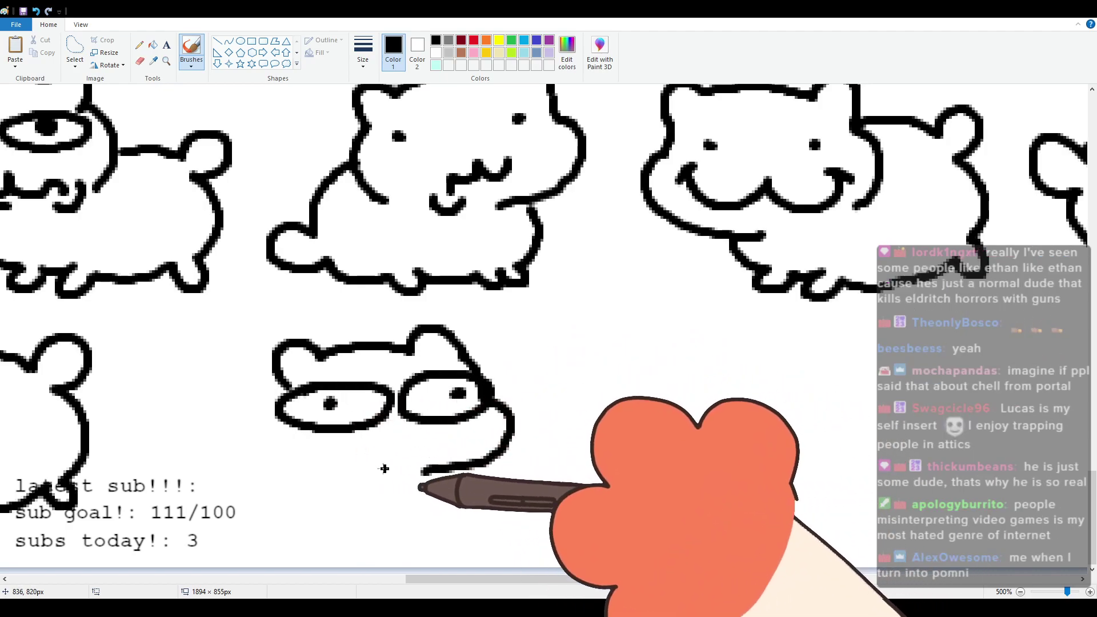
Step: Give the oval-eyed cat eyebrows, a wavy mouth and a left cheek, and draw its standing body with a raised tail on the left
left_click_drag(325, 373, 439, 357)
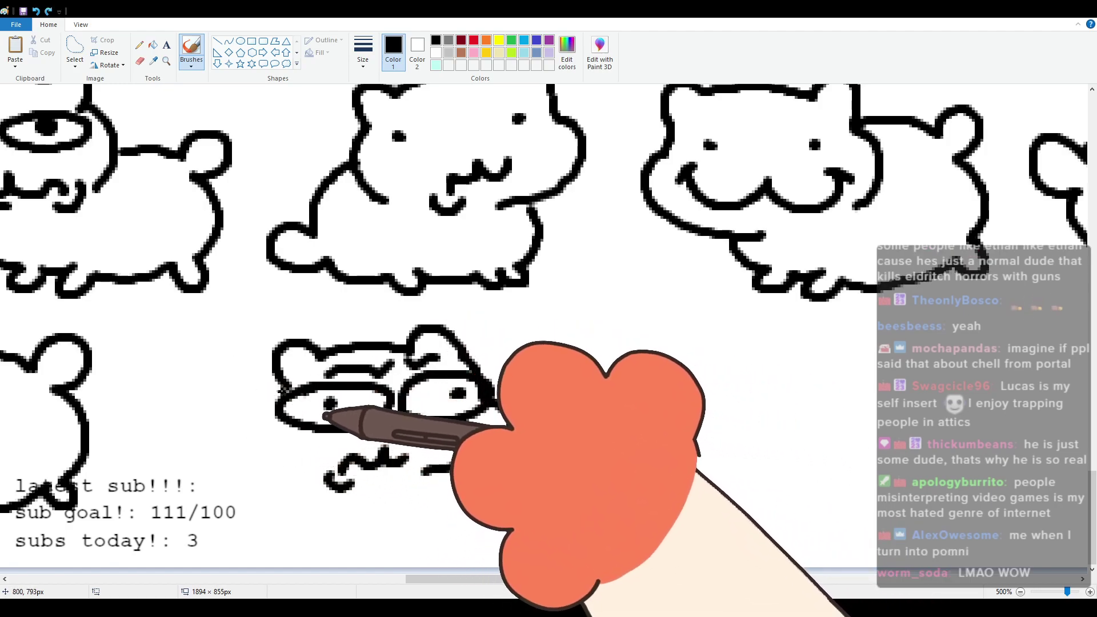
mouse_move(284, 391)
left_mouse_down()
mouse_move(254, 451)
mouse_move(289, 467)
left_mouse_up()
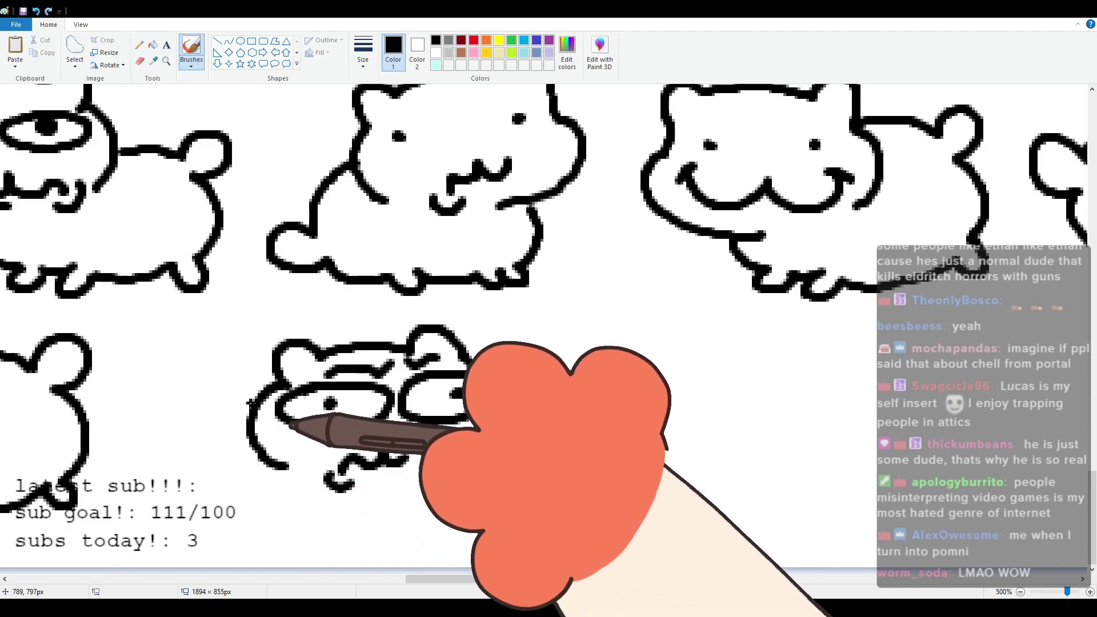
mouse_move(254, 407)
left_mouse_down()
mouse_move(207, 417)
mouse_move(189, 403)
mouse_move(178, 445)
mouse_move(195, 522)
mouse_move(252, 542)
mouse_move(400, 543)
mouse_move(454, 518)
mouse_move(449, 480)
mouse_move(423, 535)
left_mouse_up()
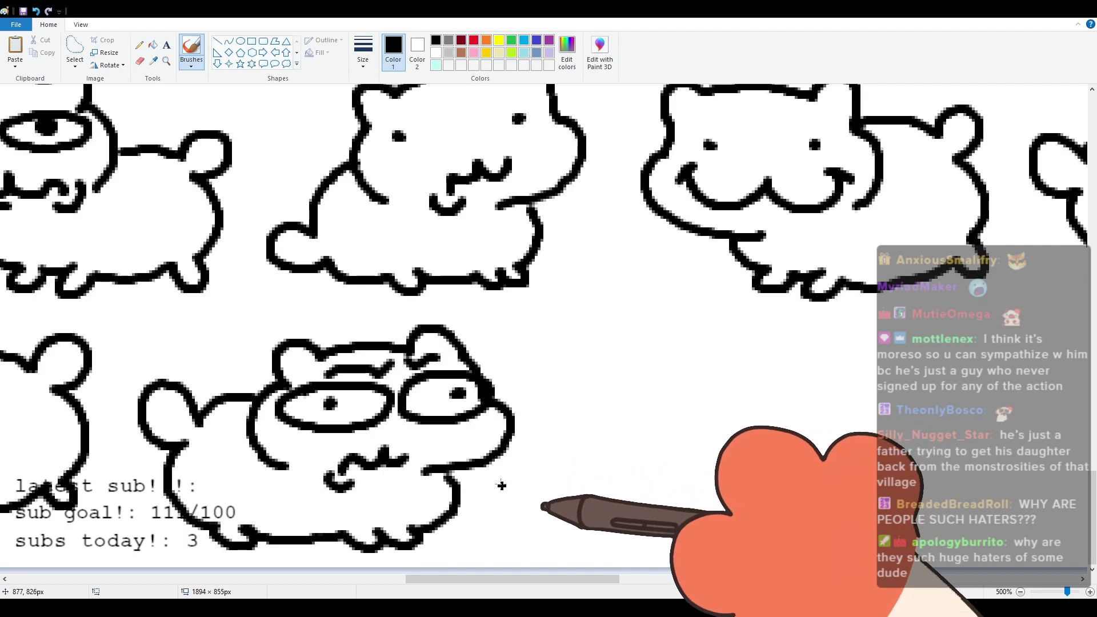
Step: Draw a front-facing cat head with dot eyes and a wide curved smile, right of the oval-eyed cat in the bottom row
left_click_drag(514, 584, 561, 583)
mouse_move(309, 382)
left_mouse_down()
mouse_move(333, 341)
mouse_move(434, 331)
mouse_move(450, 318)
mouse_move(482, 350)
mouse_move(303, 384)
mouse_move(364, 446)
left_mouse_up()
mouse_move(484, 355)
left_mouse_down()
mouse_move(509, 409)
mouse_move(468, 433)
left_mouse_up()
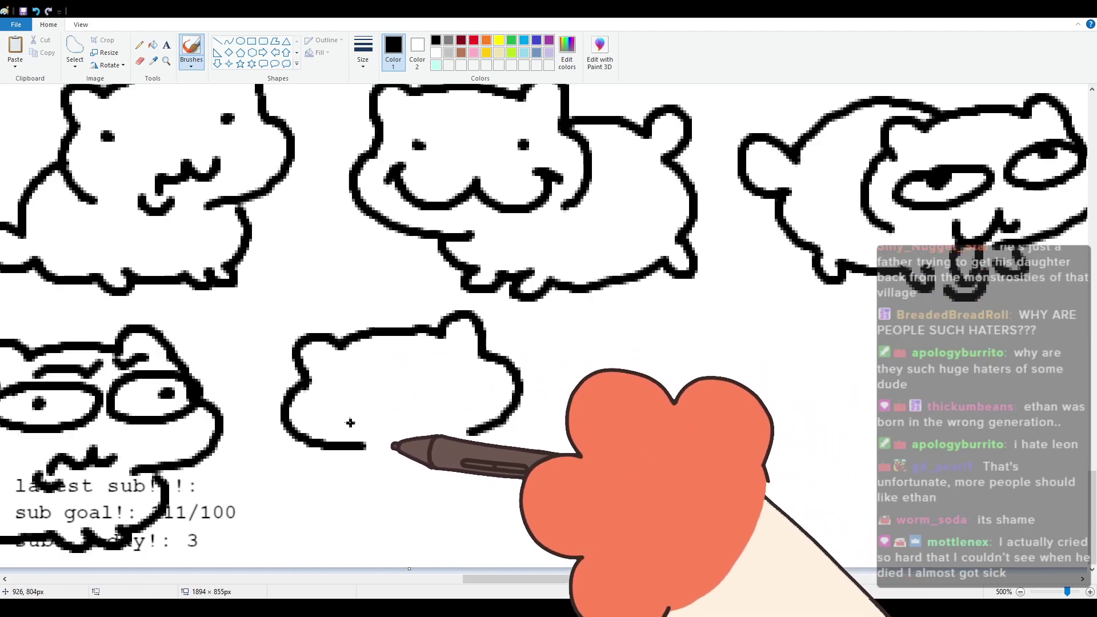
mouse_move(331, 417)
left_mouse_down()
mouse_move(416, 423)
mouse_move(477, 398)
left_mouse_up()
left_click(339, 381)
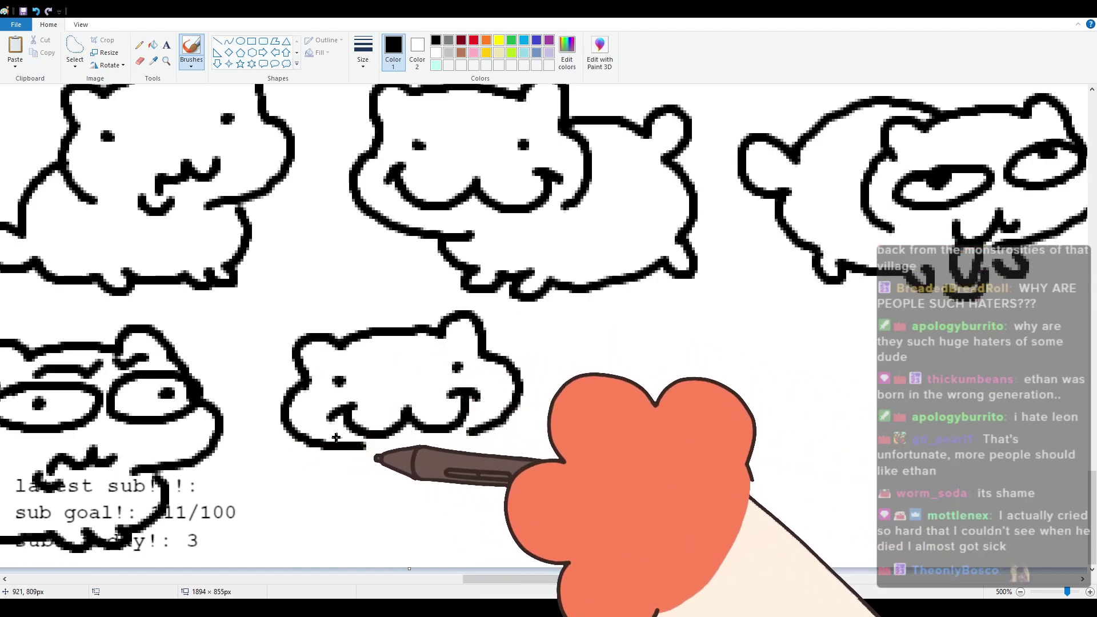
Step: Draw the smiling cat's raised arms, upright body with two small feet, and a little tail on the left
mouse_move(337, 445)
left_mouse_down()
mouse_move(295, 462)
mouse_move(344, 481)
left_mouse_up()
mouse_move(489, 431)
left_mouse_down()
mouse_move(523, 420)
mouse_move(496, 461)
left_mouse_up()
mouse_move(343, 482)
left_mouse_down()
mouse_move(332, 514)
mouse_move(374, 550)
left_mouse_up()
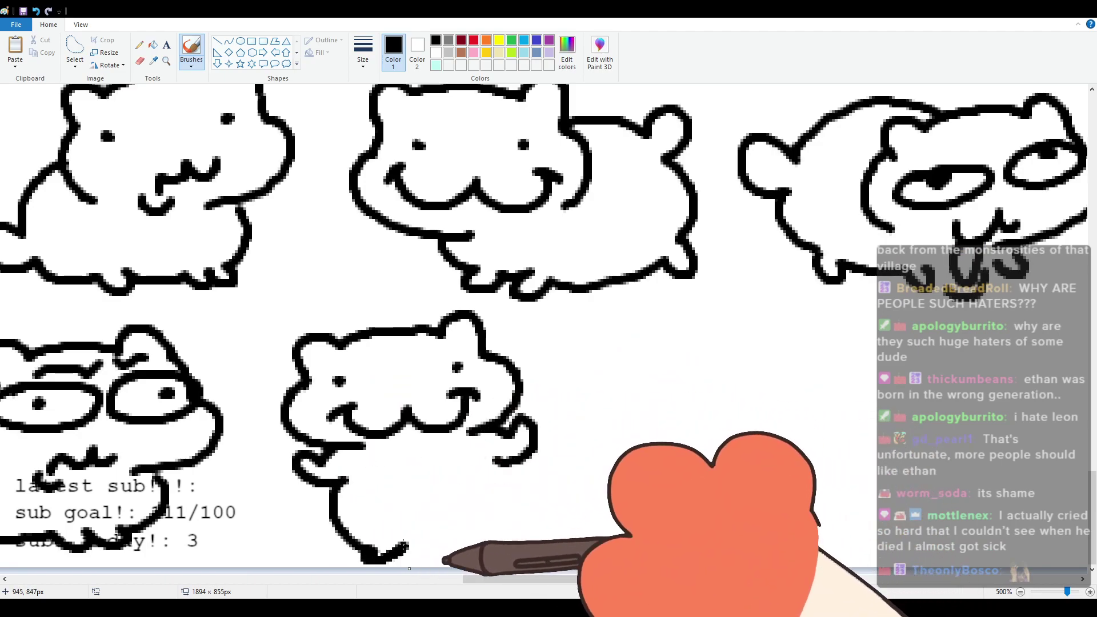
key("ctrl+z")
mouse_move(342, 480)
left_mouse_down()
mouse_move(353, 549)
mouse_move(482, 541)
mouse_move(501, 528)
mouse_move(499, 466)
left_mouse_up()
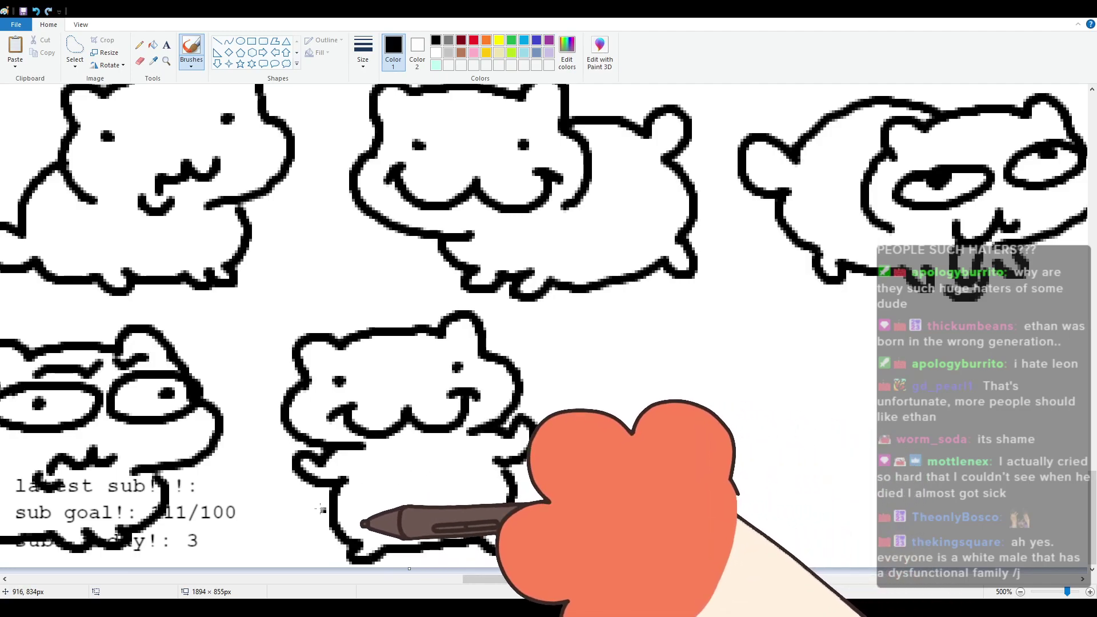
left_click_drag(323, 508, 334, 537)
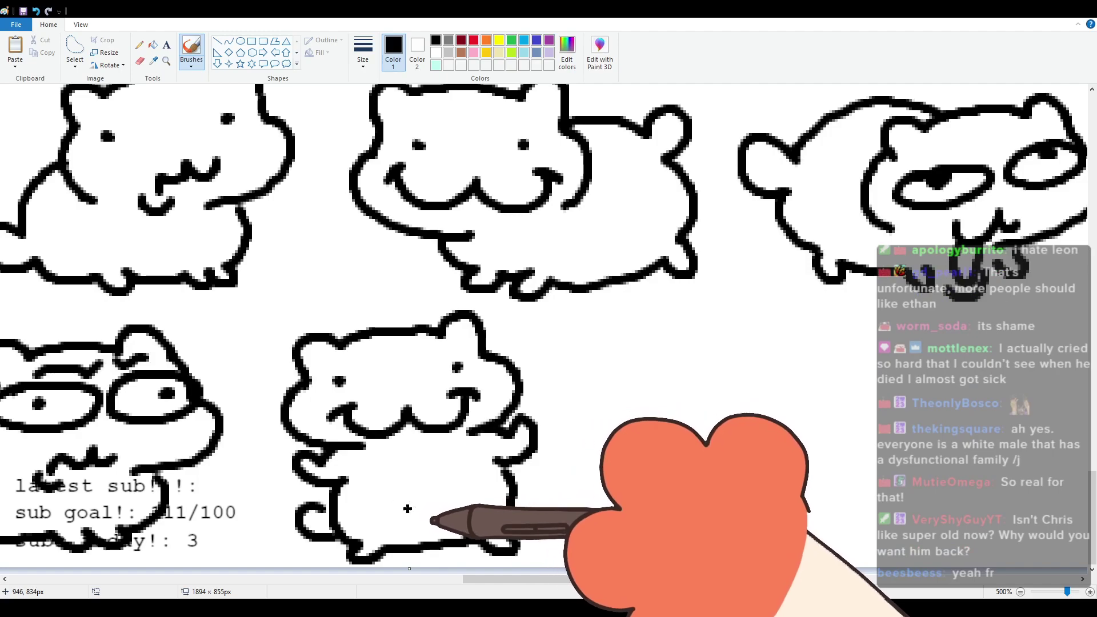
Step: Draw a left-facing cat head with dot eyes and a flat-topped W-shaped mouth, right of the smiling upright cat
left_click_drag(527, 578, 540, 582)
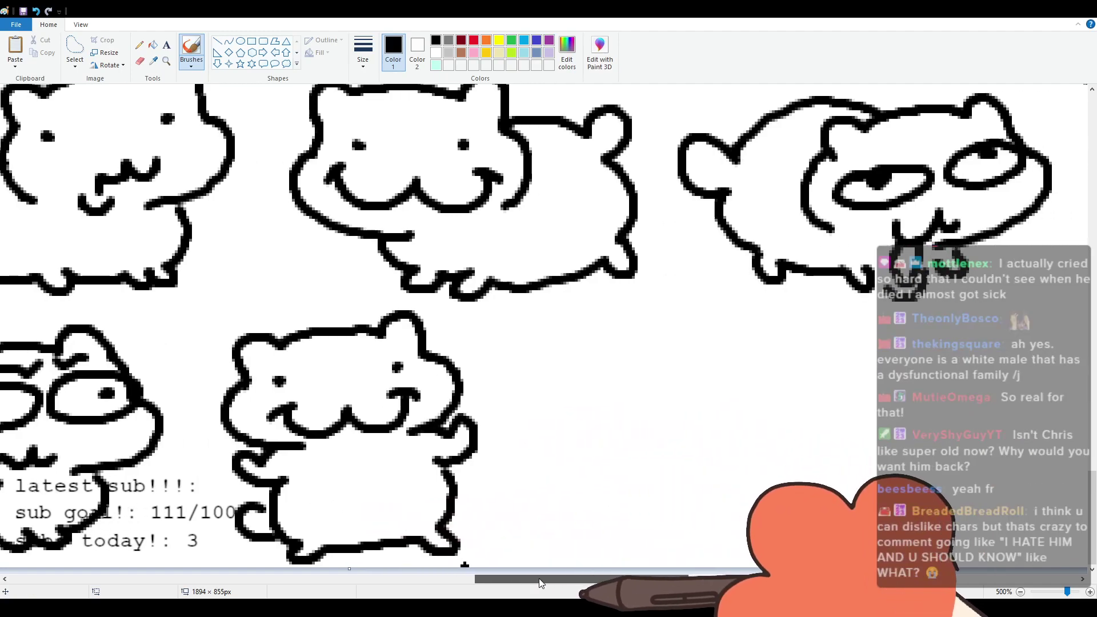
left_click_drag(540, 579, 573, 567)
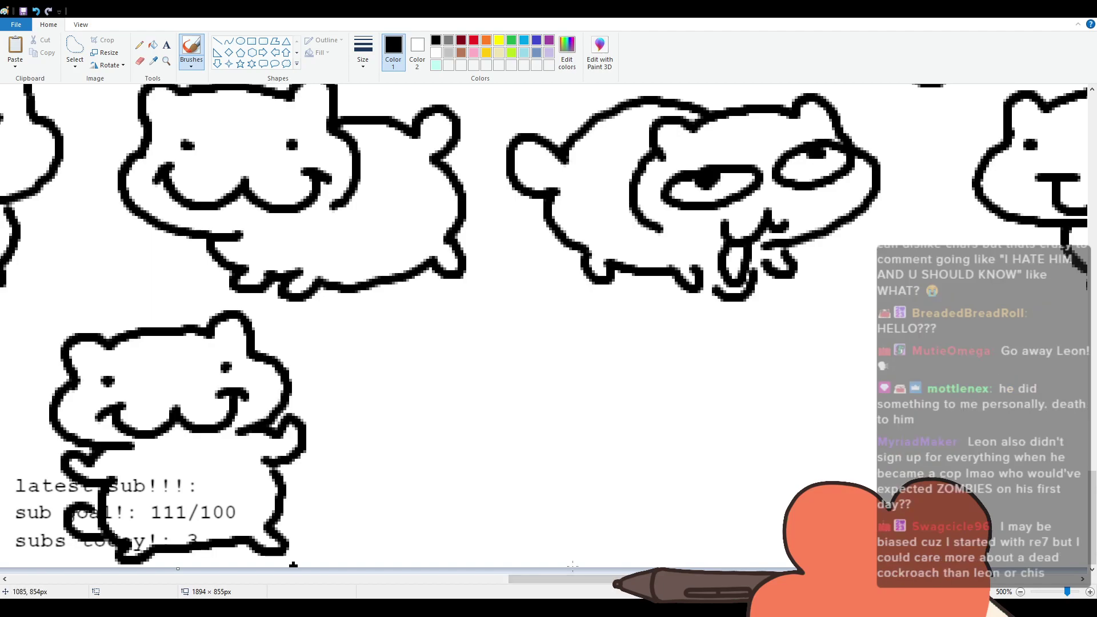
left_click_drag(571, 579, 590, 580)
mouse_move(286, 382)
left_mouse_down()
mouse_move(323, 355)
mouse_move(416, 354)
mouse_move(447, 337)
mouse_move(475, 388)
left_mouse_up()
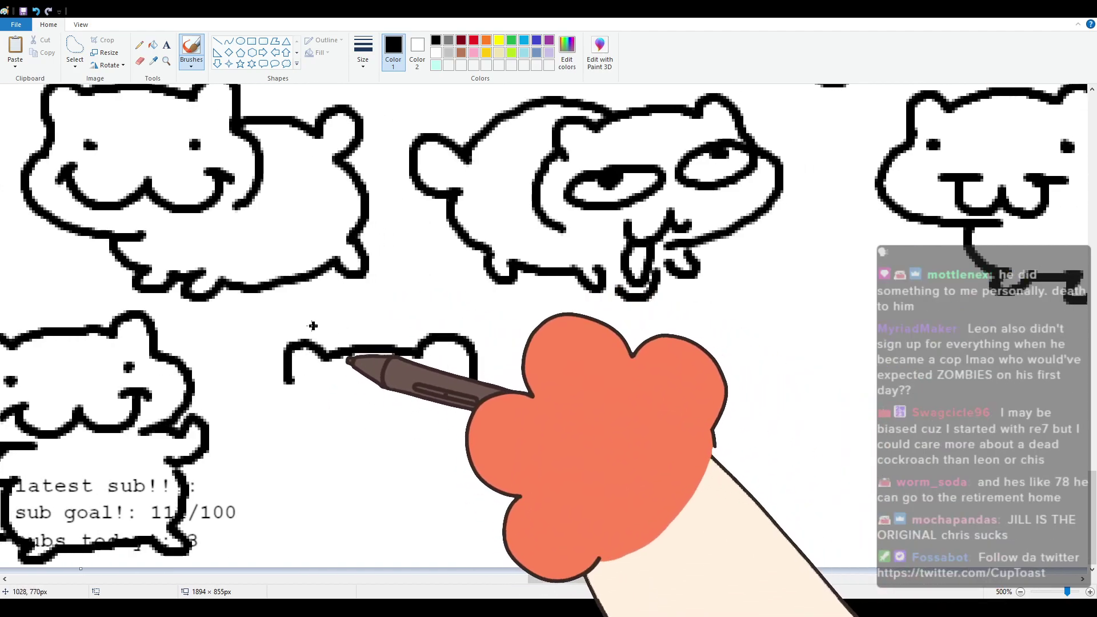
mouse_move(286, 380)
left_mouse_down()
mouse_move(271, 412)
mouse_move(368, 477)
left_mouse_up()
left_click(316, 404)
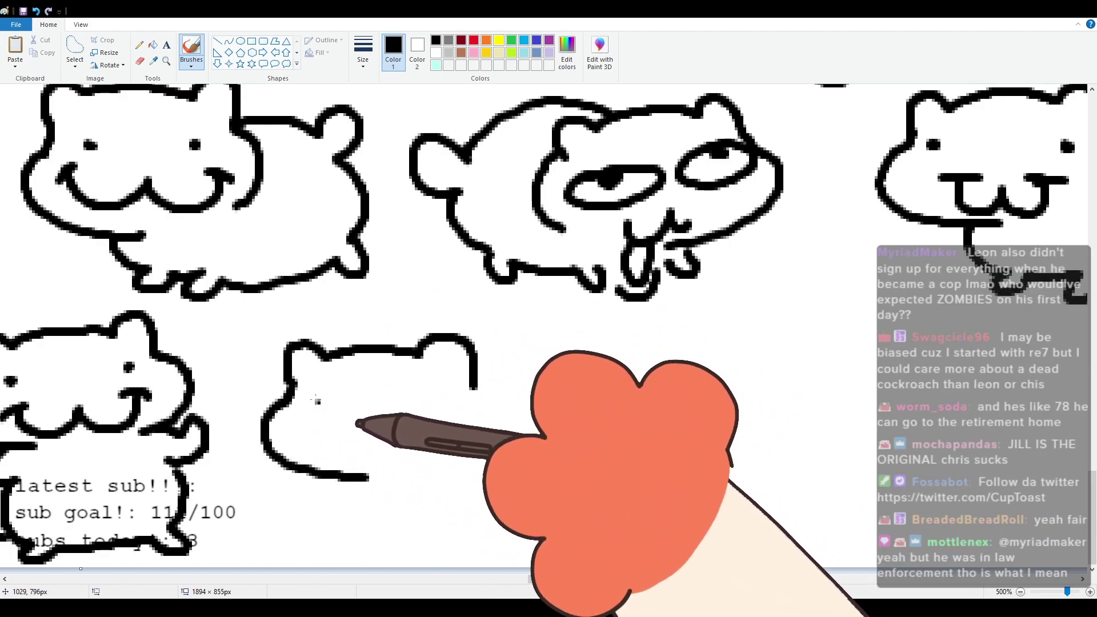
left_click(436, 399)
mouse_move(345, 441)
left_mouse_down()
mouse_move(346, 454)
mouse_move(411, 441)
left_mouse_up()
left_click_drag(333, 440, 434, 437)
Step: Close the dot-eyed cat's right cheek and draw its standing body with small feet and a raised tail on the right
left_click_drag(477, 392, 476, 458)
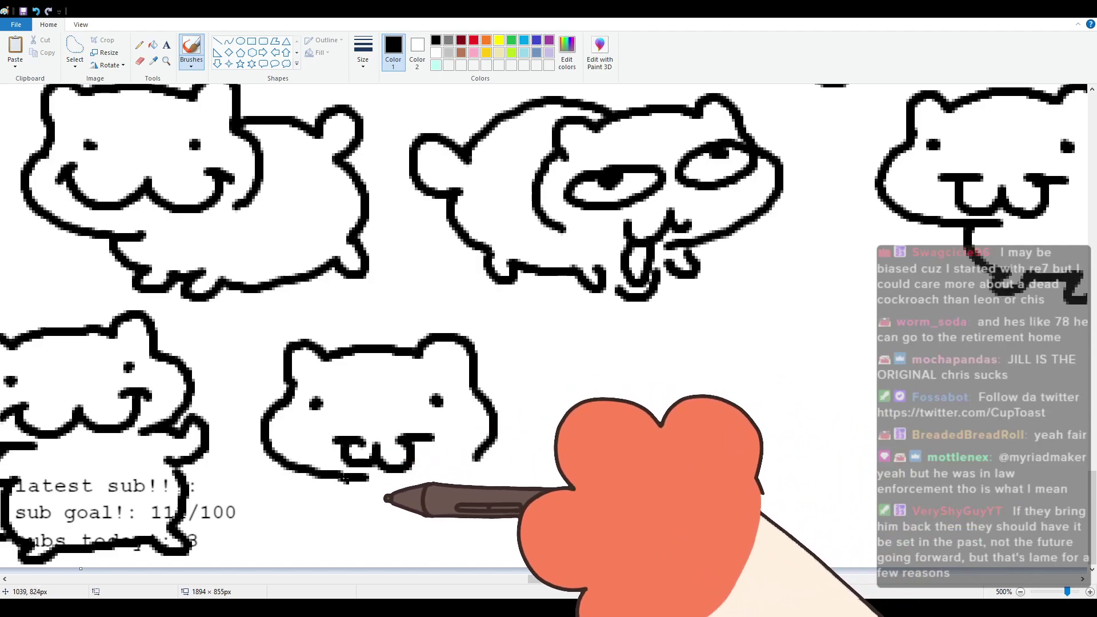
mouse_move(344, 482)
left_mouse_down()
mouse_move(345, 512)
mouse_move(394, 528)
mouse_move(443, 535)
mouse_move(473, 517)
mouse_move(537, 535)
mouse_move(572, 524)
left_mouse_up()
mouse_move(492, 394)
left_mouse_down()
mouse_move(558, 405)
mouse_move(589, 491)
left_mouse_up()
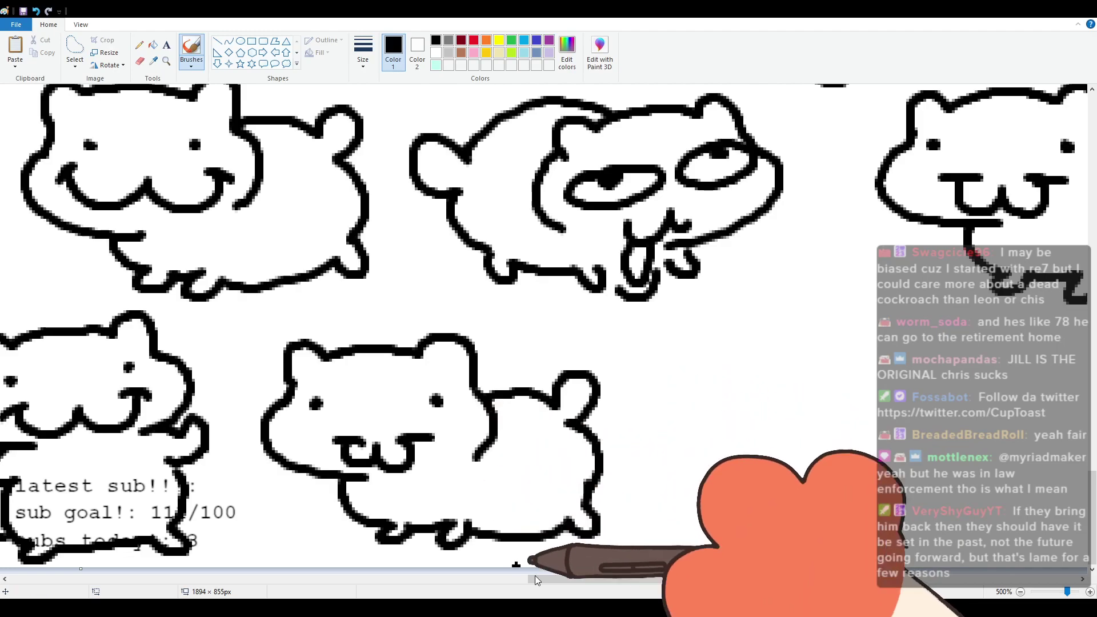
Step: Draw a right-facing cat head with narrow tilted eyes and a small wavy mouth, right of the standing dot-eyed cat
mouse_move(574, 581)
left_mouse_down()
mouse_move(563, 581)
mouse_move(644, 584)
left_mouse_up()
mouse_move(316, 370)
left_mouse_down()
mouse_move(358, 327)
mouse_move(501, 305)
mouse_move(521, 342)
mouse_move(496, 431)
left_mouse_up()
key("ctrl+z")
key("ctrl+z")
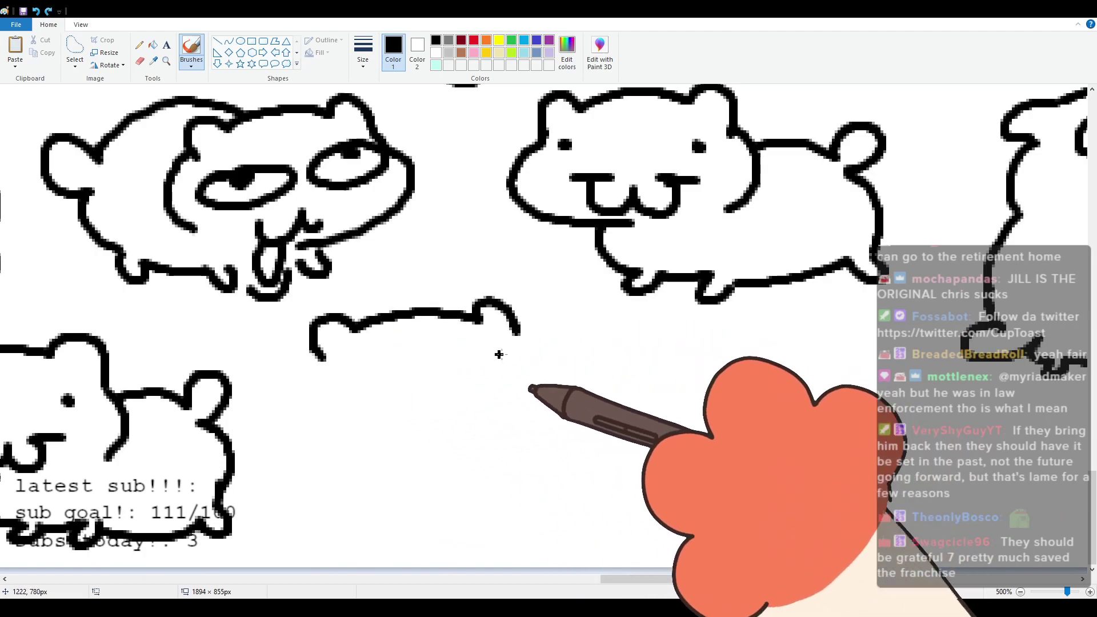
left_click_drag(516, 334, 467, 437)
mouse_move(379, 363)
left_mouse_down()
mouse_move(425, 365)
mouse_move(370, 370)
left_mouse_up()
left_click_drag(450, 360, 494, 345)
mouse_move(472, 415)
left_mouse_down()
mouse_move(445, 407)
mouse_move(410, 437)
mouse_move(425, 446)
left_mouse_up()
Step: Outline the narrow-eyed cat's left cheek and draw its upright body with front paws, small feet and a low tail on the left
mouse_move(320, 360)
left_mouse_down()
mouse_move(370, 431)
mouse_move(322, 361)
mouse_move(350, 447)
left_mouse_up()
key("ctrl+z")
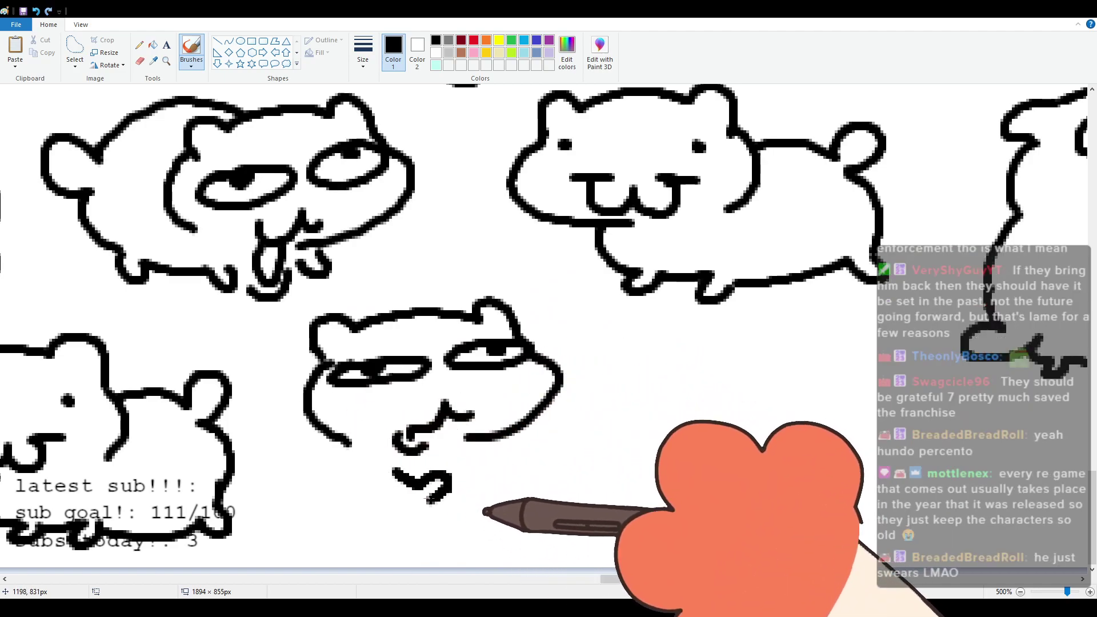
left_click_drag(489, 442, 499, 469)
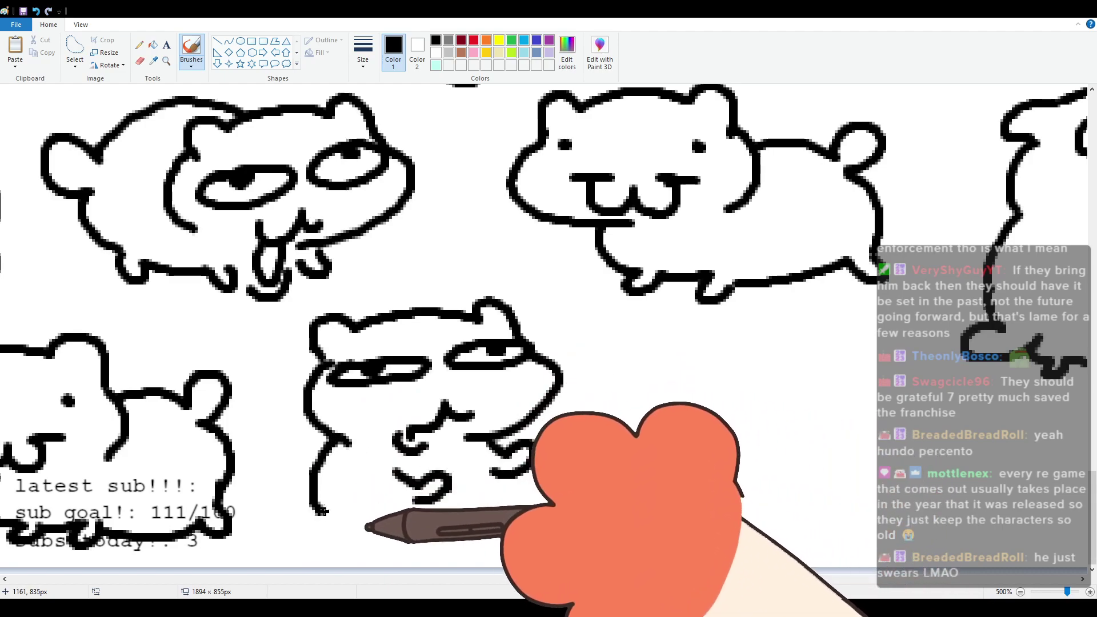
mouse_move(308, 494)
left_mouse_down()
mouse_move(291, 529)
mouse_move(386, 543)
left_mouse_up()
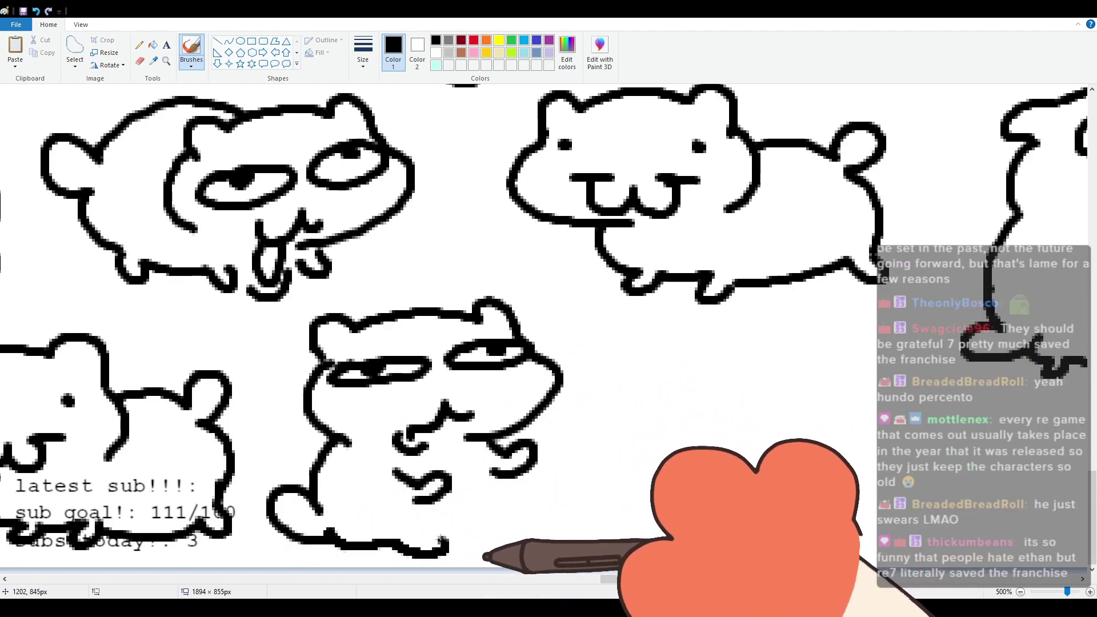
left_click_drag(483, 529, 517, 535)
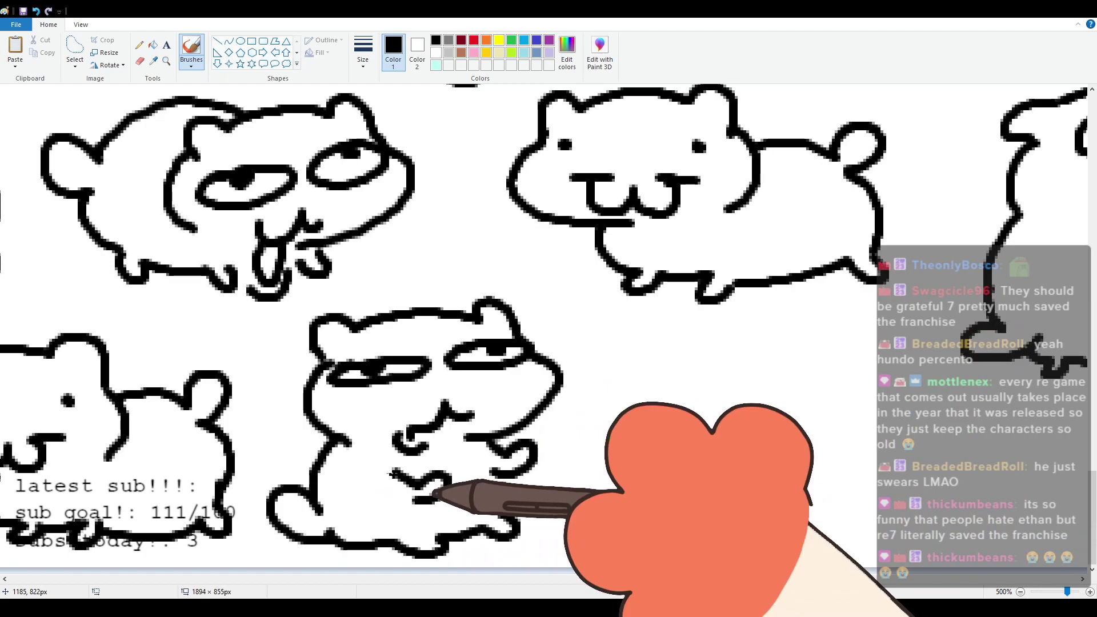
Step: Draw a left-facing cat head with flat half-lidded eyes and a wavy mouth, right of the upright narrow-eyed cat
mouse_move(686, 583)
left_mouse_down()
mouse_move(644, 587)
mouse_move(692, 586)
left_mouse_up()
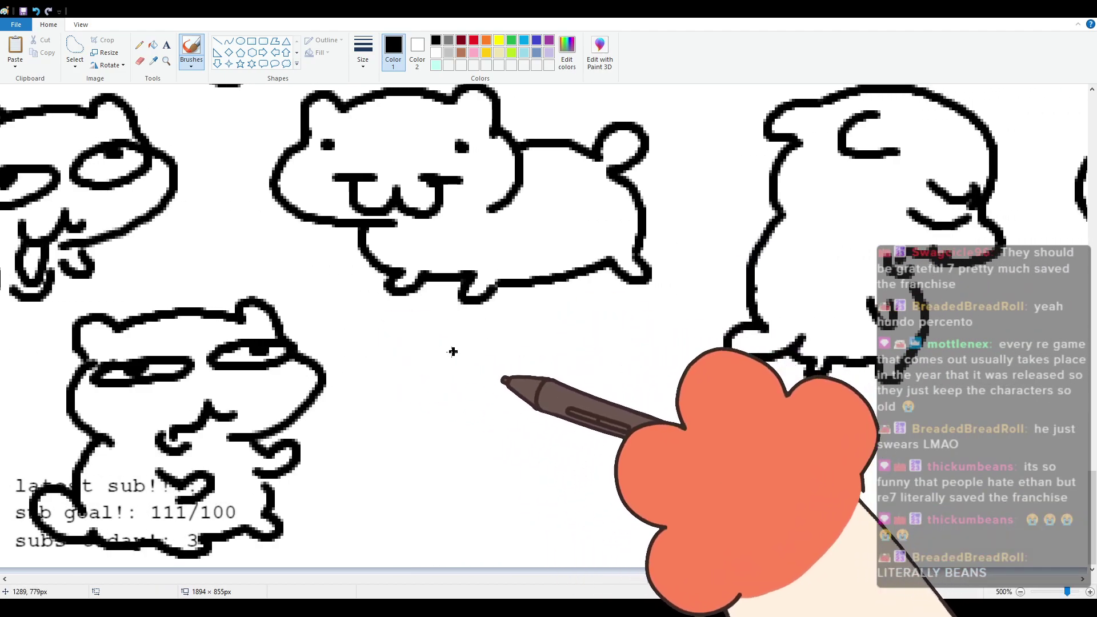
mouse_move(408, 390)
left_mouse_down()
mouse_move(429, 372)
mouse_move(401, 364)
mouse_move(466, 351)
mouse_move(559, 347)
mouse_move(593, 378)
mouse_move(400, 396)
mouse_move(383, 412)
mouse_move(400, 475)
mouse_move(488, 478)
mouse_move(409, 421)
mouse_move(480, 409)
mouse_move(408, 408)
mouse_move(446, 412)
left_mouse_up()
key("ctrl+z")
key("ctrl+z")
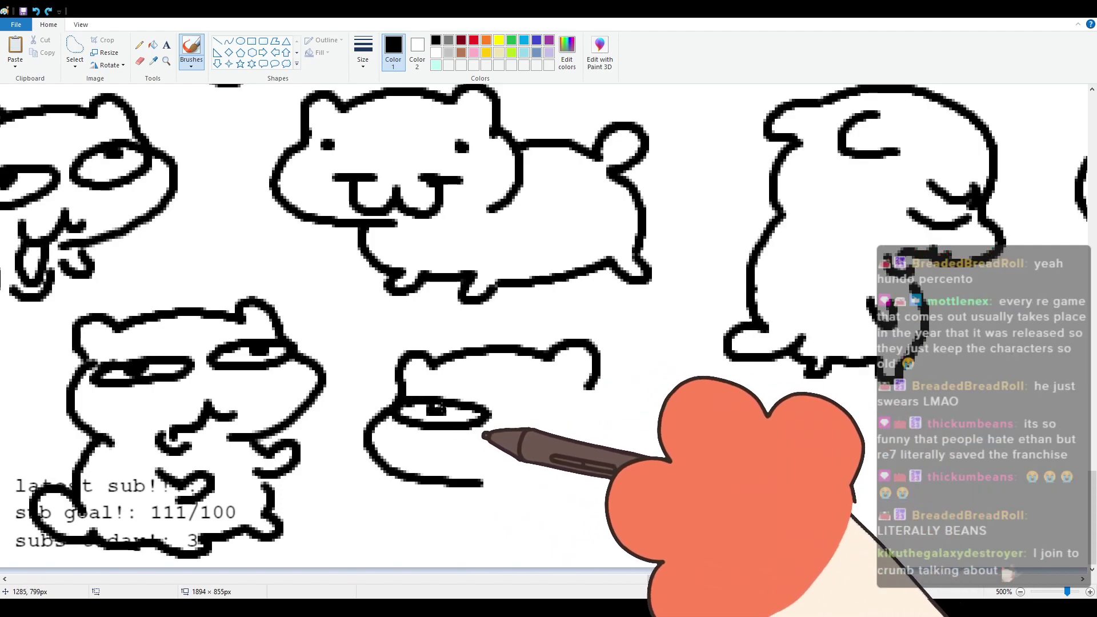
mouse_move(564, 400)
left_mouse_down()
mouse_move(508, 420)
mouse_move(592, 426)
left_mouse_up()
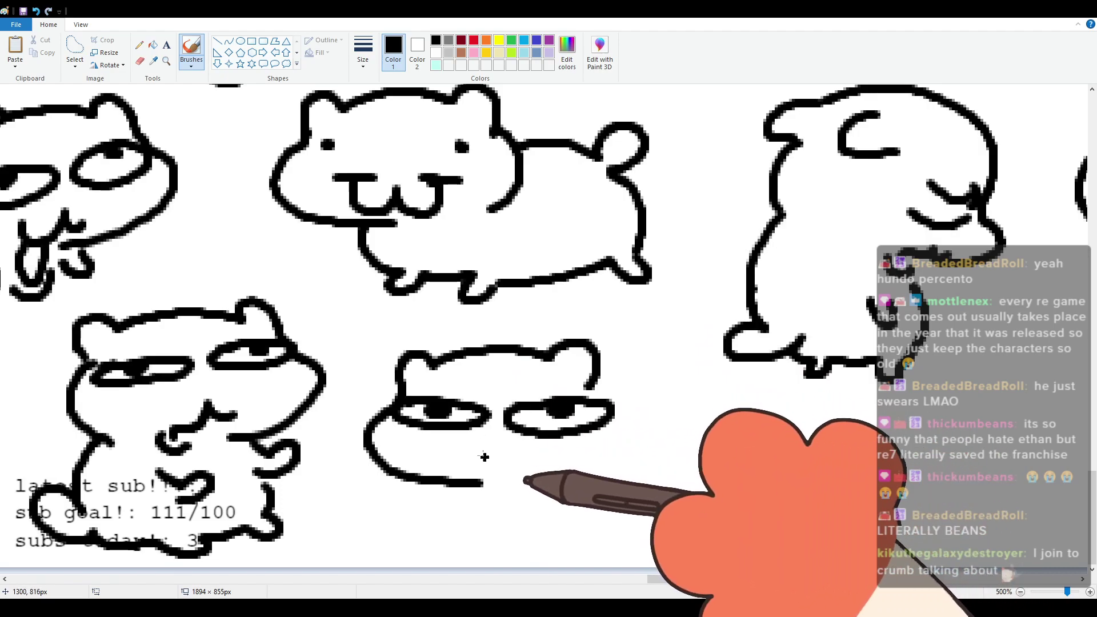
mouse_move(461, 457)
left_mouse_down()
mouse_move(490, 452)
mouse_move(500, 466)
mouse_move(459, 447)
mouse_move(493, 448)
mouse_move(512, 469)
mouse_move(563, 470)
left_mouse_up()
key("ctrl+z")
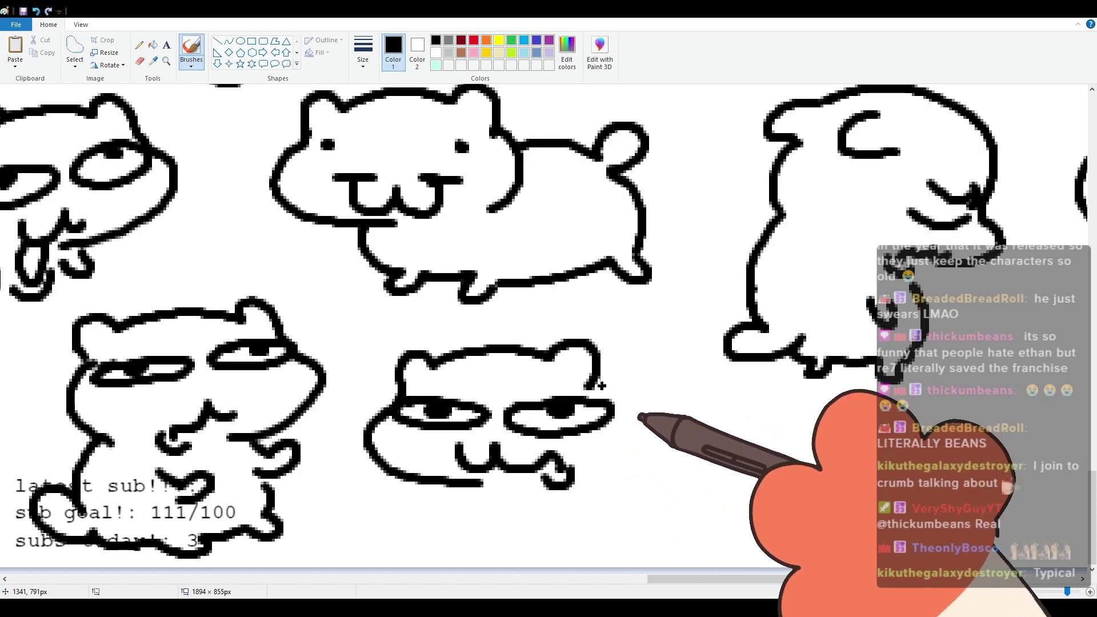
Step: Close the flat-eyed cat's right cheek and draw its rounded crouching body with small feet and a low tail on the right
mouse_move(595, 379)
left_mouse_down()
mouse_move(632, 435)
mouse_move(603, 460)
left_mouse_up()
key("ctrl+z")
left_click_drag(598, 382, 607, 466)
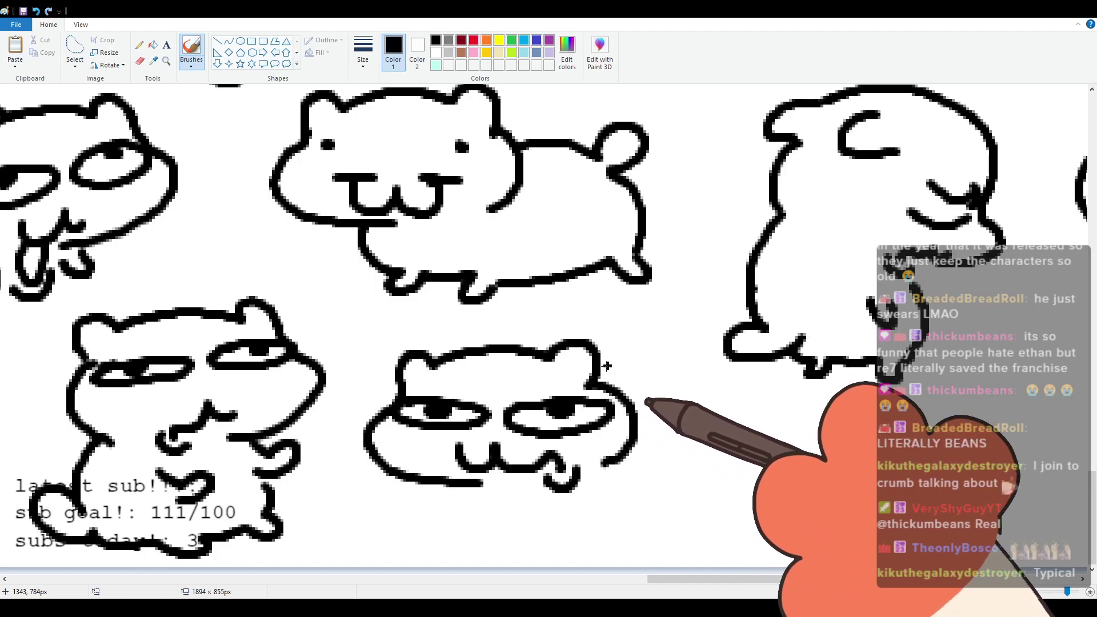
left_click_drag(600, 362, 714, 403)
mouse_move(470, 486)
left_mouse_down()
mouse_move(503, 528)
mouse_move(565, 537)
mouse_move(656, 505)
mouse_move(679, 514)
mouse_move(721, 504)
left_mouse_up()
mouse_move(730, 455)
left_mouse_down()
mouse_move(777, 474)
mouse_move(724, 502)
left_mouse_up()
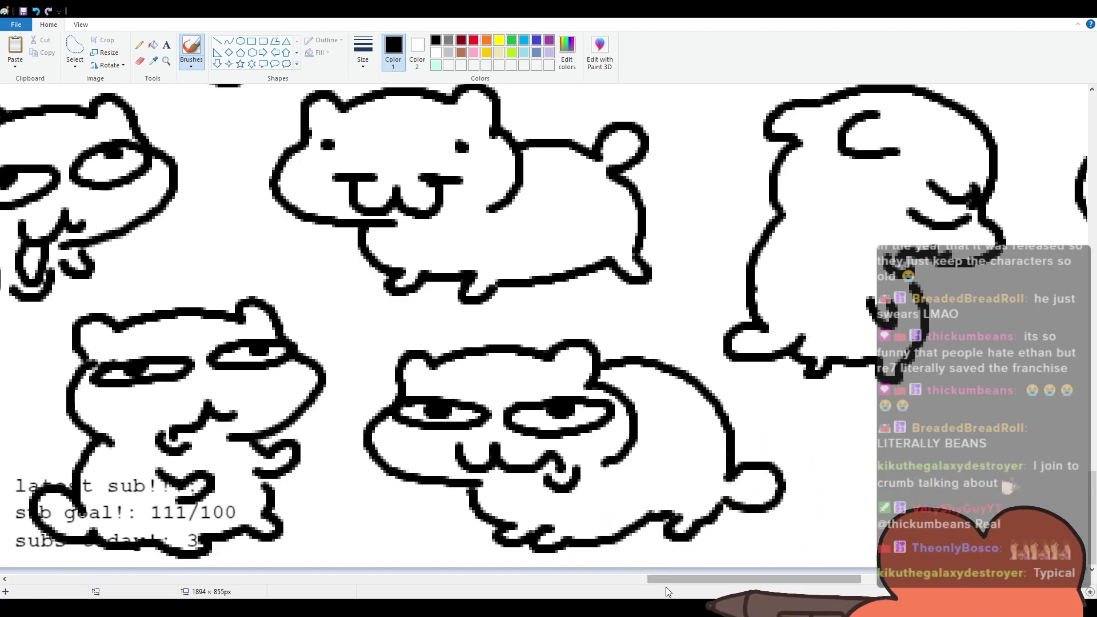
Step: Draw a right-facing cat head with flat half-lidded eyes, furrowed brows and a wavy mouth, below the round-eyed cat beside the bowed one
left_click_drag(671, 581, 728, 568)
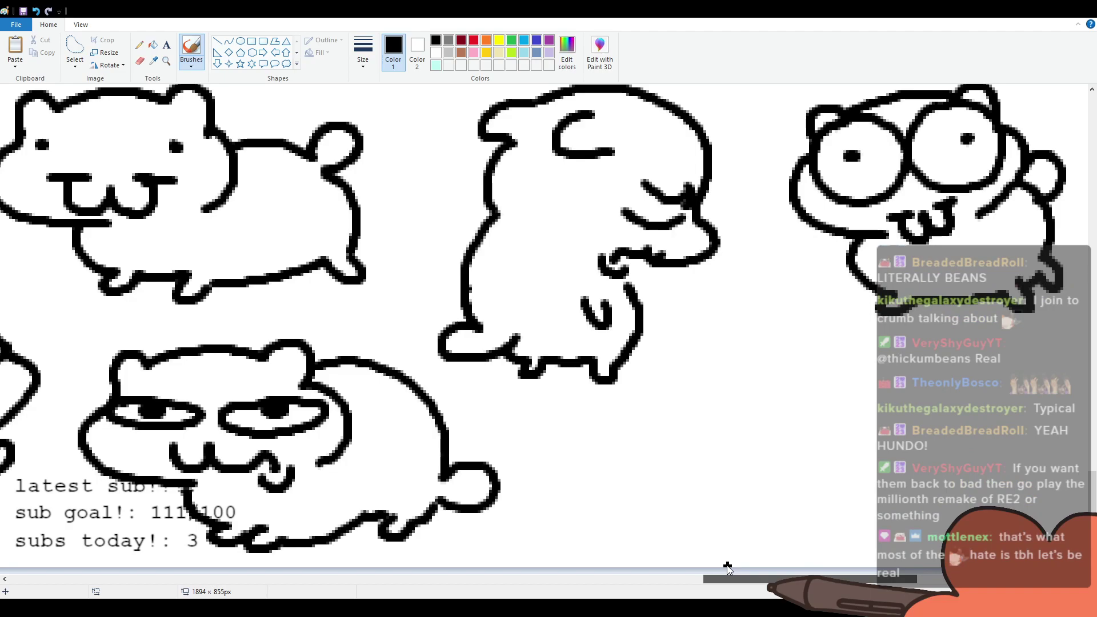
scroll(728, 566, "right", 2)
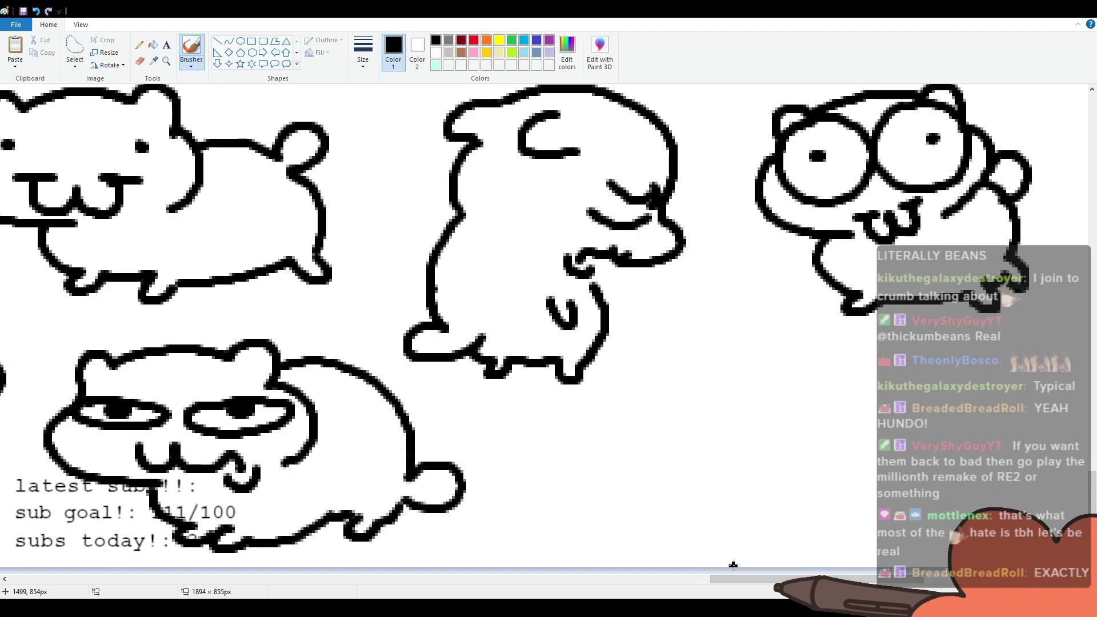
left_click_drag(728, 580, 797, 573)
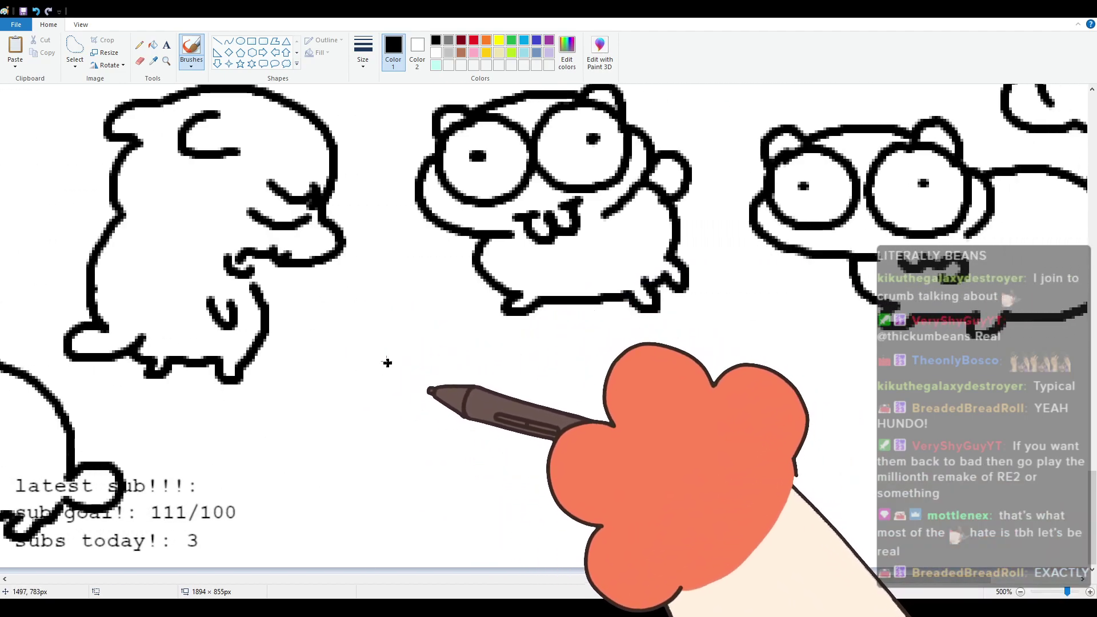
mouse_move(354, 400)
left_mouse_down()
mouse_move(351, 365)
mouse_move(389, 373)
mouse_move(516, 351)
mouse_move(562, 414)
mouse_move(494, 478)
mouse_move(372, 407)
mouse_move(446, 419)
mouse_move(368, 405)
mouse_move(391, 410)
left_mouse_up()
mouse_move(503, 402)
left_mouse_down()
mouse_move(536, 417)
mouse_move(509, 400)
mouse_move(521, 407)
left_mouse_up()
left_click_drag(490, 459, 409, 470)
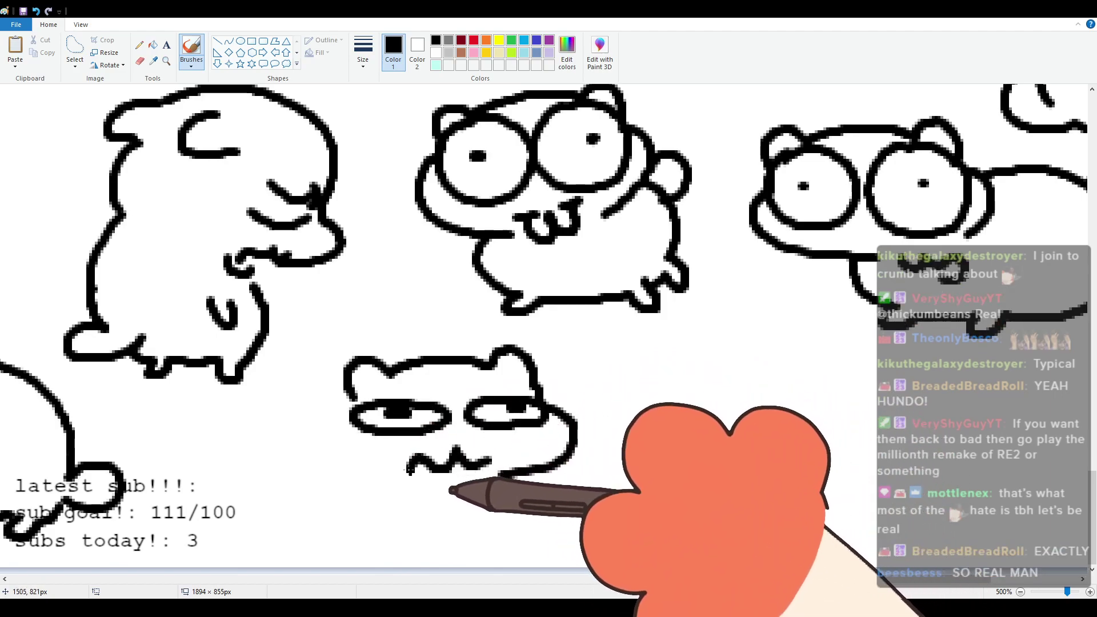
mouse_move(392, 378)
left_mouse_down()
mouse_move(435, 382)
mouse_move(432, 393)
left_mouse_up()
left_click_drag(470, 382, 505, 380)
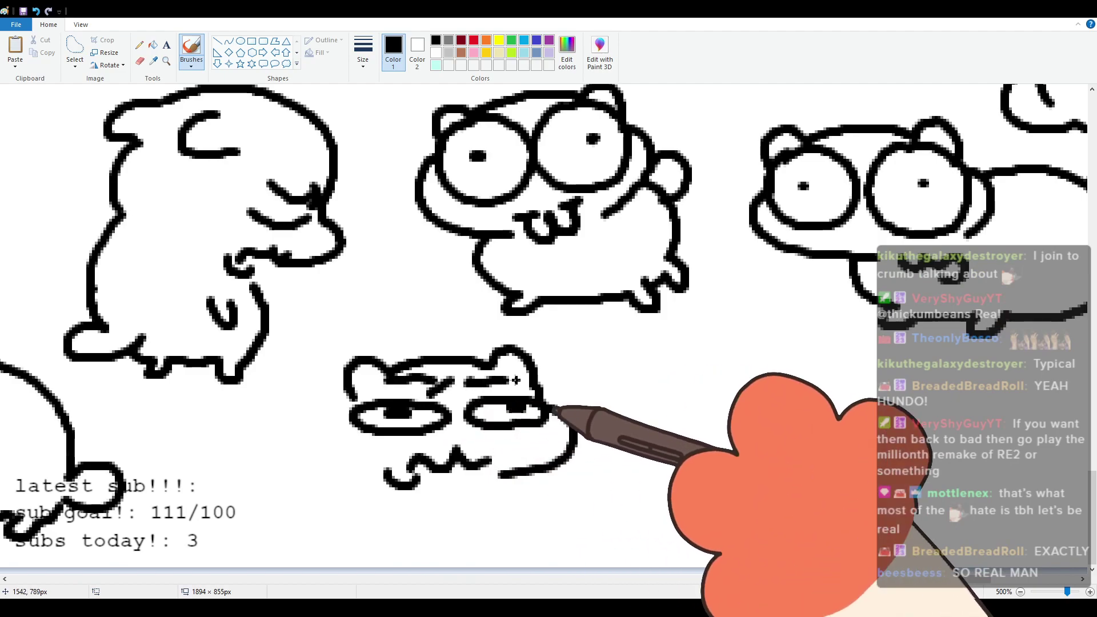
Step: Outline the frowning cat's left cheek and draw its low rounded body with small feet and a tail on the left
left_click_drag(347, 400, 357, 462)
left_click_drag(337, 412, 256, 430)
key("ctrl+z")
mouse_move(325, 421)
left_mouse_down()
mouse_move(273, 426)
mouse_move(260, 448)
left_mouse_up()
key("ctrl+z")
mouse_move(328, 423)
left_mouse_down()
mouse_move(268, 460)
mouse_move(224, 438)
mouse_move(267, 486)
mouse_move(289, 547)
mouse_move(264, 521)
mouse_move(452, 546)
mouse_move(463, 531)
mouse_move(501, 540)
left_mouse_up()
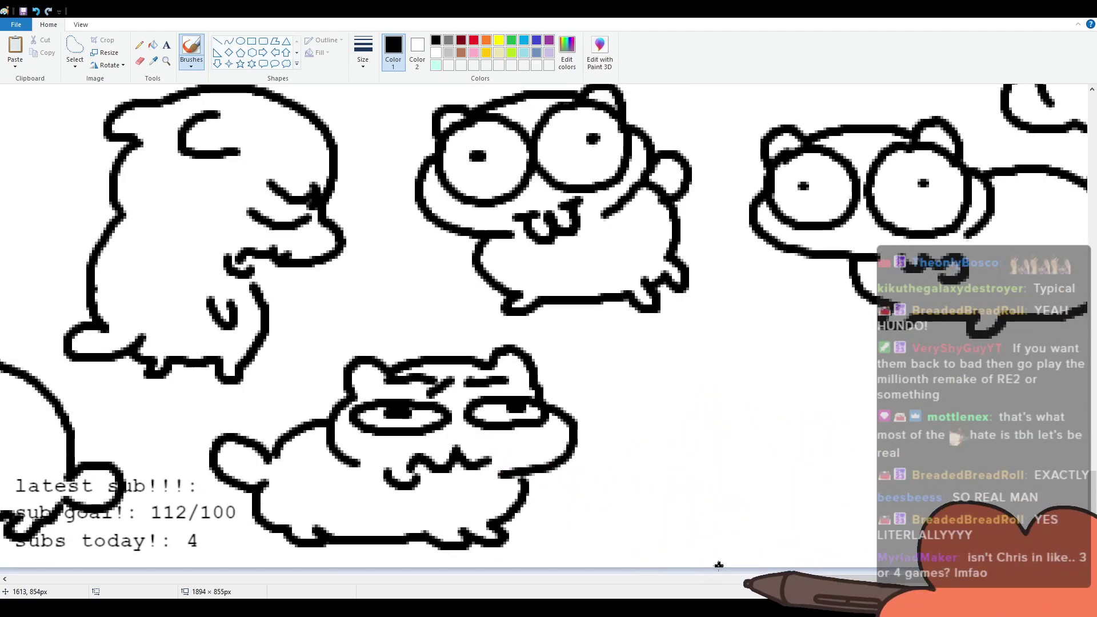
Step: Draw a left-facing cat head with flat half-lidded eyes and a small wavy mouth, right of the frowning cat
left_click_drag(807, 581, 871, 578)
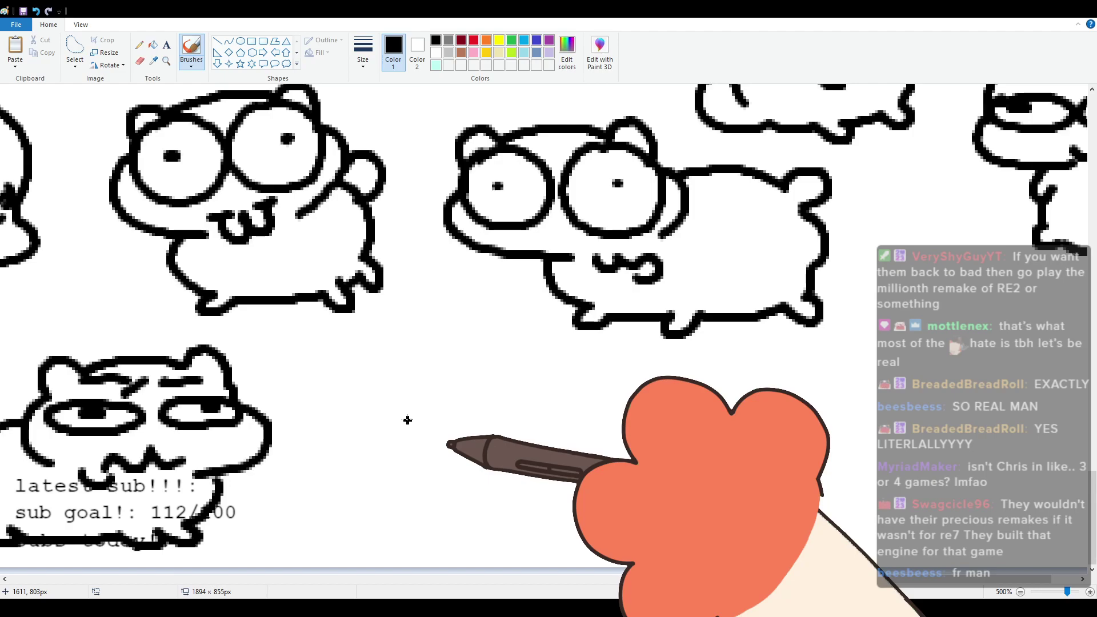
mouse_move(845, 582)
left_mouse_down()
mouse_move(866, 577)
mouse_move(853, 572)
left_mouse_up()
mouse_move(318, 399)
left_mouse_down()
mouse_move(324, 355)
mouse_move(348, 366)
mouse_move(316, 354)
mouse_move(450, 360)
mouse_move(486, 349)
mouse_move(495, 393)
left_mouse_up()
key("ctrl+z")
left_click_drag(308, 401, 380, 471)
mouse_move(317, 398)
left_mouse_down()
mouse_move(382, 403)
mouse_move(312, 396)
left_mouse_up()
mouse_move(333, 404)
left_mouse_down()
mouse_move(408, 418)
mouse_move(499, 403)
mouse_move(430, 400)
mouse_move(470, 407)
left_mouse_up()
left_click_drag(393, 455, 475, 476)
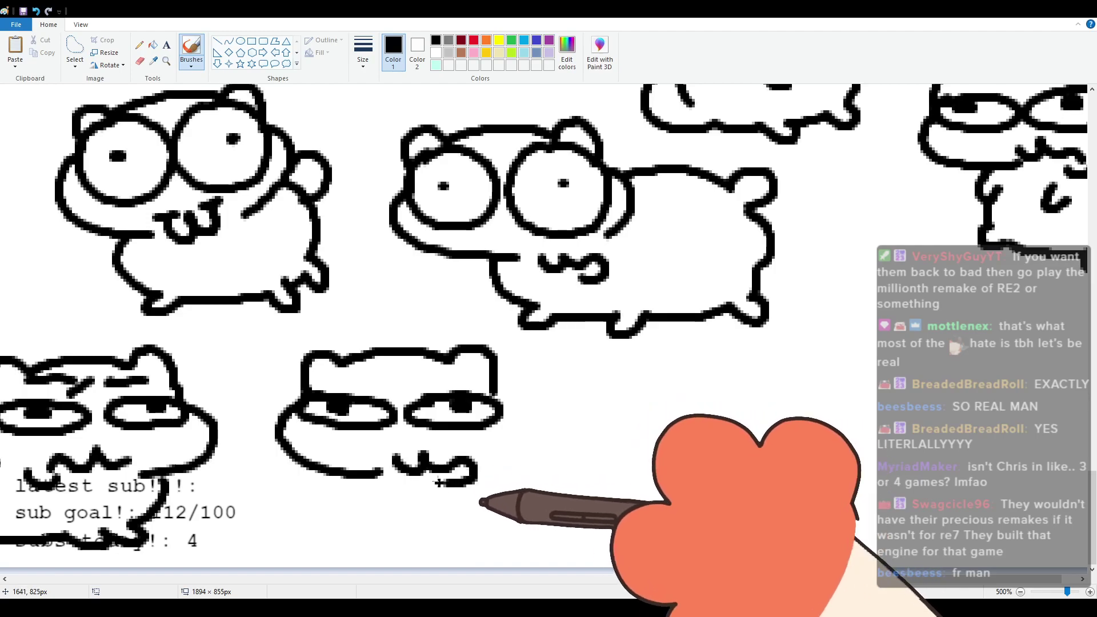
Step: Close the flat-eyed cat's right cheek and draw its standing body with small feet and a raised tail on the right
left_click_drag(495, 393, 491, 469)
mouse_move(357, 479)
left_mouse_down()
mouse_move(359, 521)
mouse_move(400, 543)
mouse_move(573, 519)
left_mouse_up()
mouse_move(504, 389)
left_mouse_down()
mouse_move(586, 408)
mouse_move(568, 395)
mouse_move(629, 398)
mouse_move(593, 416)
mouse_move(617, 478)
mouse_move(626, 389)
mouse_move(591, 429)
mouse_move(620, 510)
left_mouse_up()
key("ctrl+z")
mouse_move(571, 533)
left_mouse_down()
mouse_move(601, 524)
mouse_move(610, 505)
left_mouse_up()
Step: Draw a right-facing cat with narrow eyes, a wavy mouth, a rounded body and a left-side tail in the canvas's bottom-right corner
left_click_drag(913, 581, 929, 581)
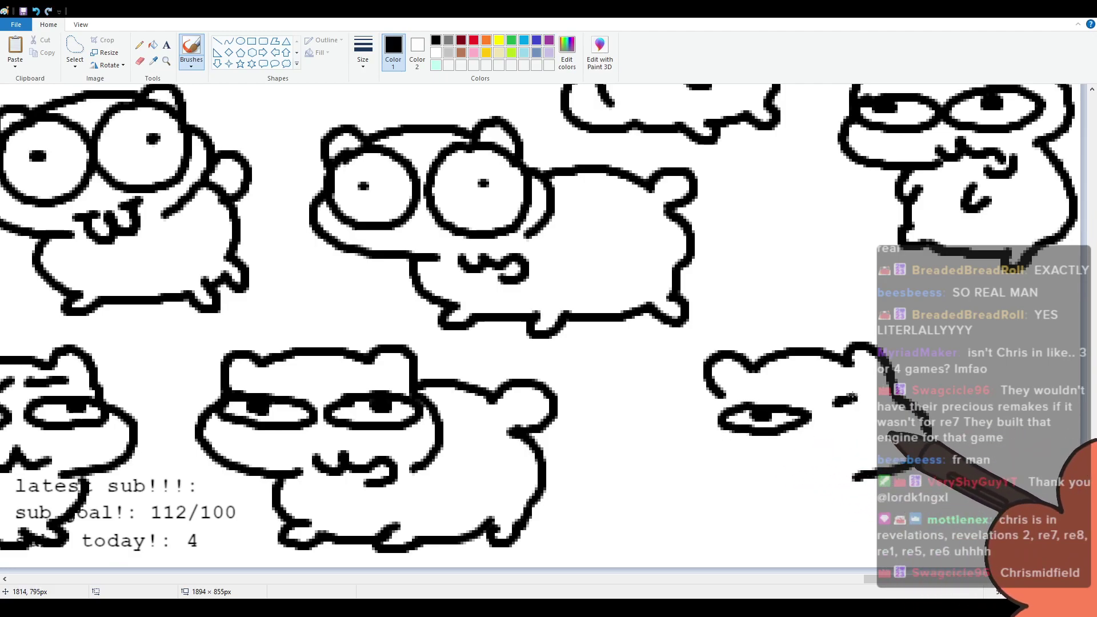
left_click_drag(838, 465, 821, 452)
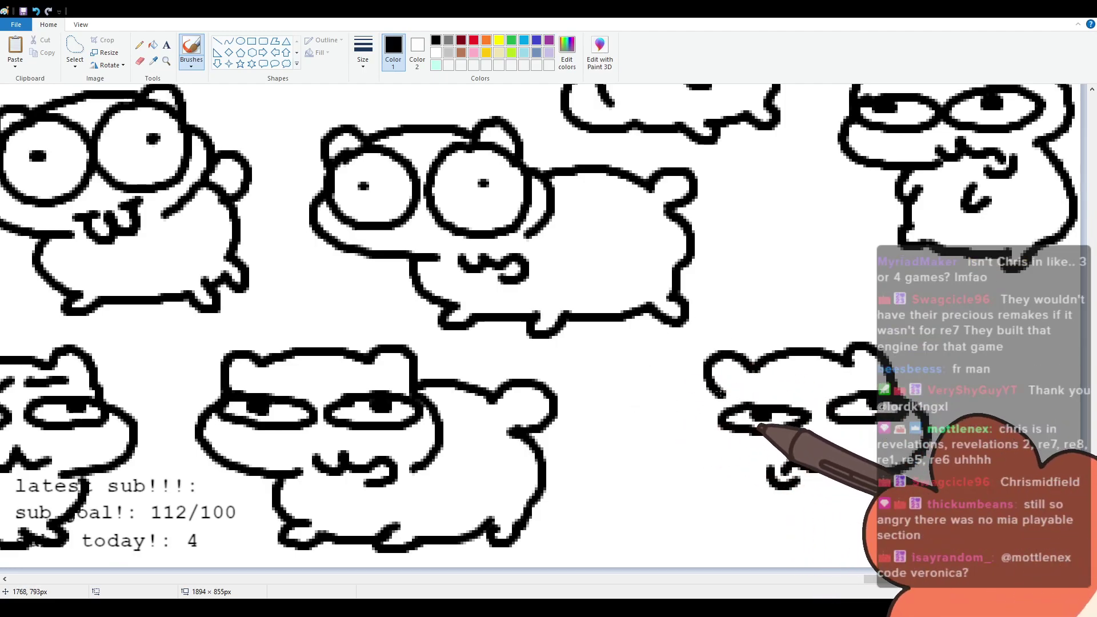
mouse_move(686, 424)
left_mouse_down()
mouse_move(637, 437)
mouse_move(629, 451)
mouse_move(647, 451)
mouse_move(609, 434)
mouse_move(630, 476)
mouse_move(645, 478)
mouse_move(657, 523)
left_mouse_up()
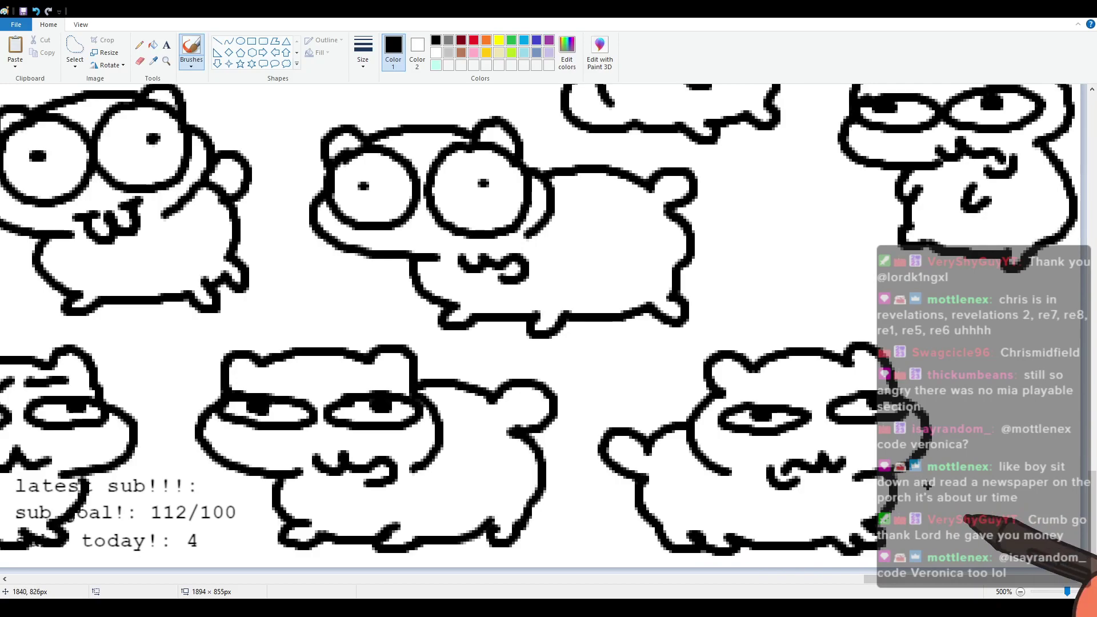
Step: Extend the canvas downward to 1894 × 1110 px, adding a blank strip below the last row of cats
left_click(1019, 592)
left_click(1020, 592)
left_click(1019, 592)
left_click(1019, 592)
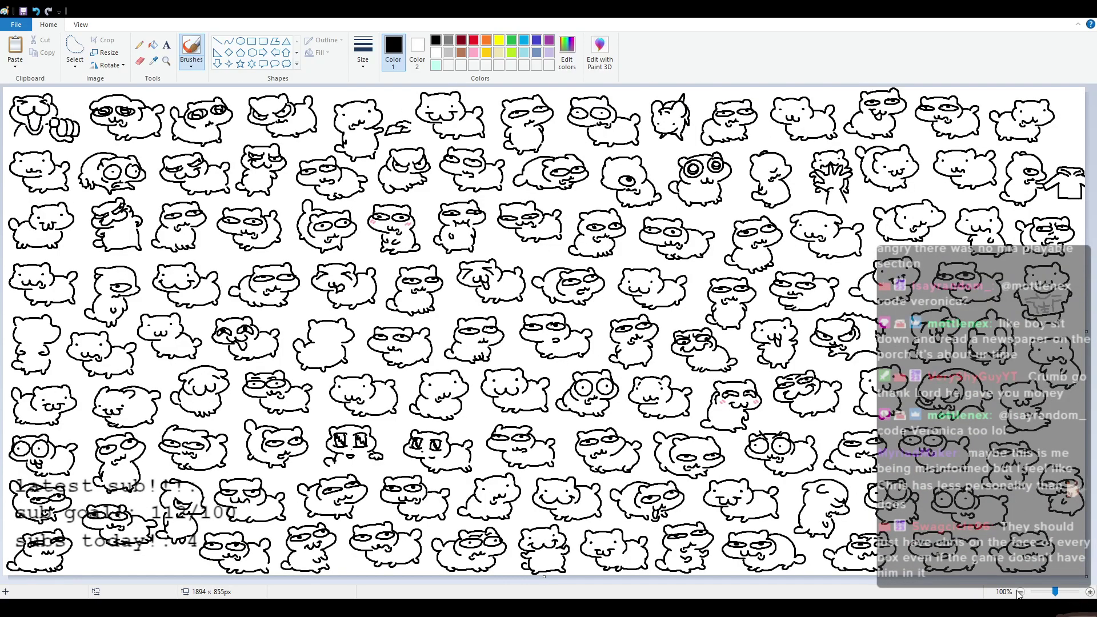
left_click(1020, 592)
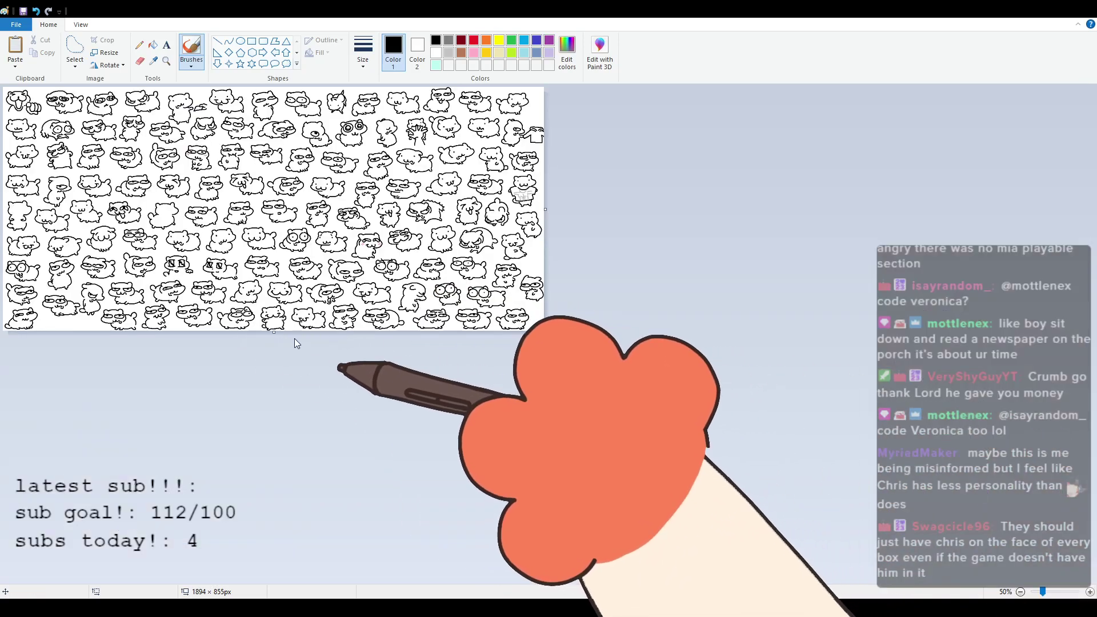
left_click_drag(275, 334, 275, 407)
Step: Draw a left-facing cat head outline with two dot eyes at the left end of the blank strip, below the last row
left_click(1090, 592)
left_click(1090, 592)
left_click(1090, 593)
left_click(1090, 593)
scroll(529, 485, "down", 12)
scroll(529, 485, "down", 8)
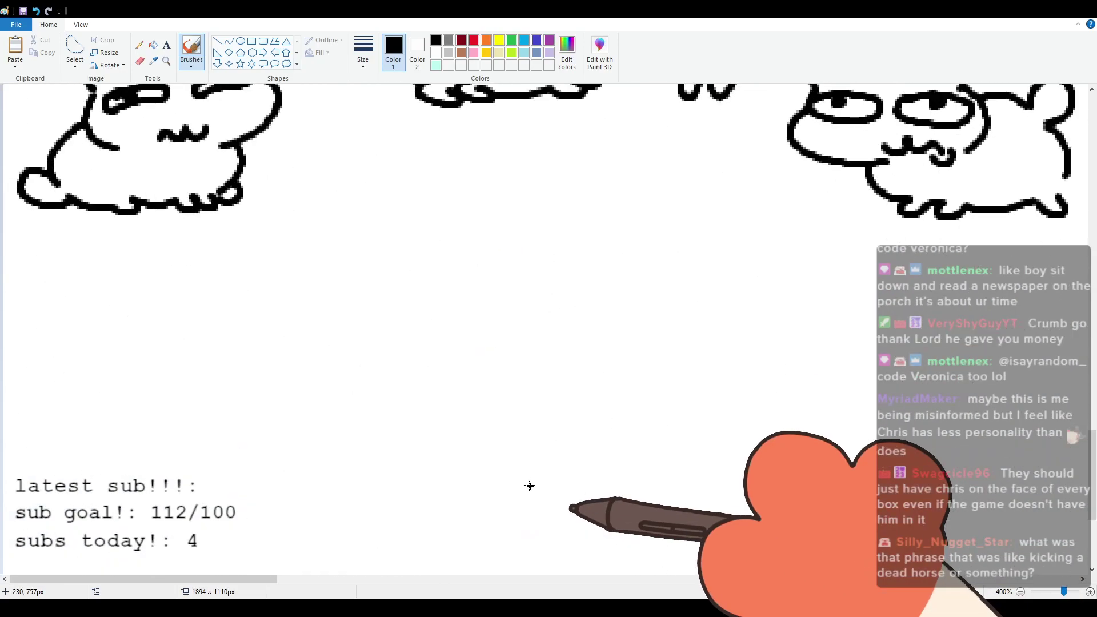
scroll(529, 485, "up", 4)
left_click(1089, 592)
scroll(362, 419, "down", 3)
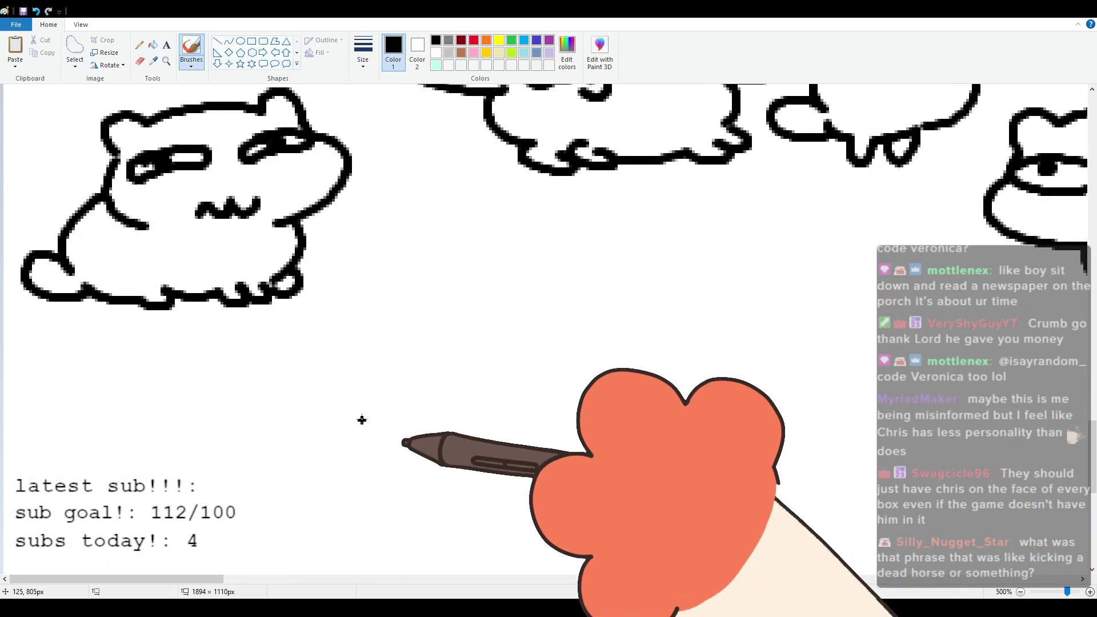
scroll(362, 419, "up", 1)
scroll(362, 419, "down", 3)
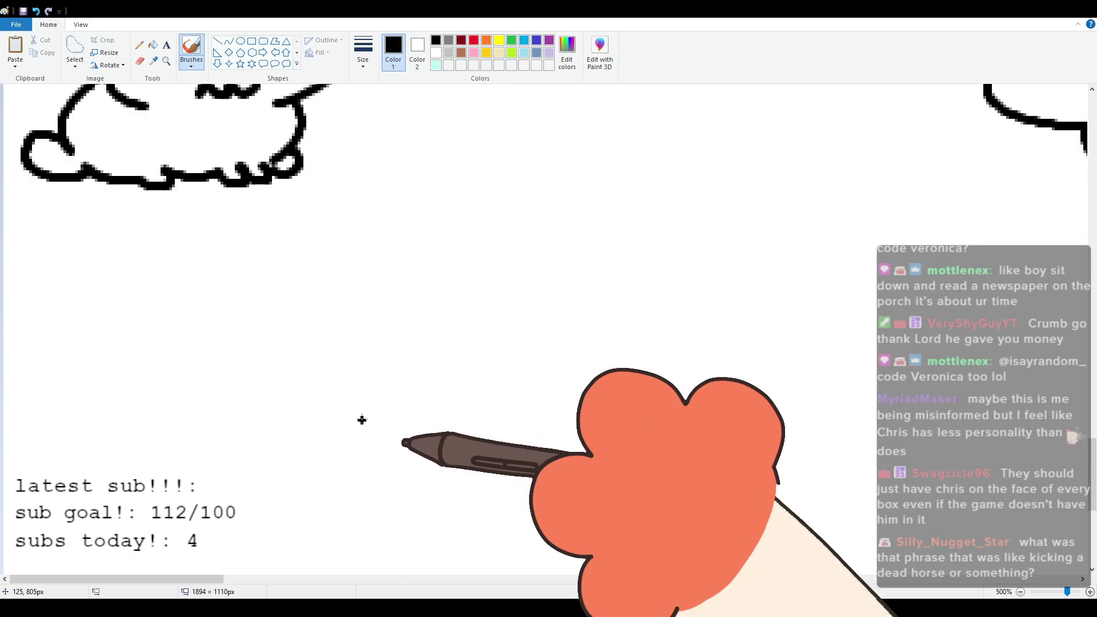
scroll(276, 406, "up", 3)
scroll(279, 400, "down", 3)
scroll(278, 400, "up", 3)
scroll(279, 400, "down", 3)
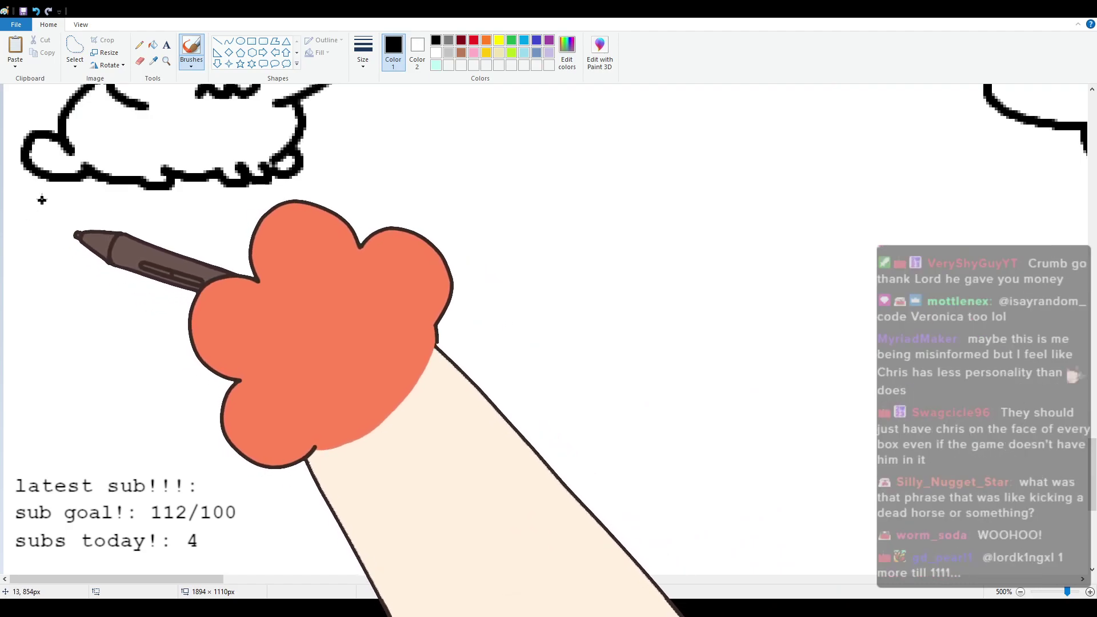
mouse_move(88, 273)
left_mouse_down()
mouse_move(114, 241)
mouse_move(216, 245)
left_mouse_up()
key("ctrl+z")
mouse_move(76, 277)
left_mouse_down()
mouse_move(102, 237)
mouse_move(117, 249)
mouse_move(191, 235)
mouse_move(236, 247)
mouse_move(275, 238)
mouse_move(274, 285)
left_mouse_up()
mouse_move(76, 278)
left_mouse_down()
mouse_move(53, 299)
mouse_move(157, 365)
left_mouse_up()
left_click(110, 284)
left_click(235, 281)
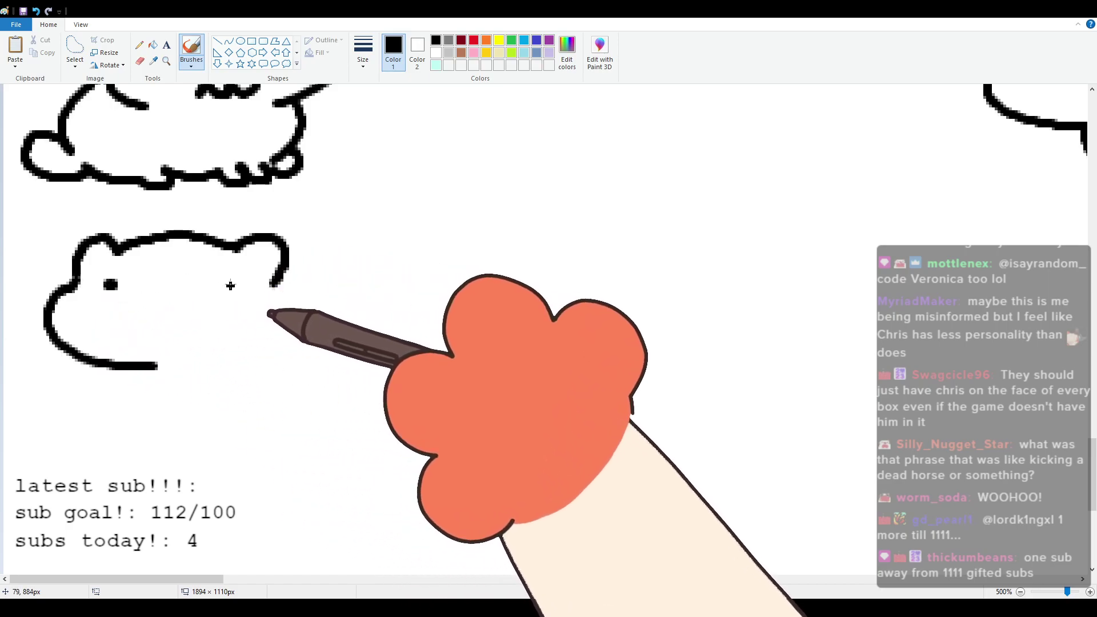
Step: Give the new dot-eyed cat a wide w-shaped mouth and outline its right cheek
left_click(142, 326)
mouse_move(142, 327)
left_mouse_down()
mouse_move(193, 344)
mouse_move(208, 324)
left_mouse_up()
left_click_drag(130, 325, 227, 319)
left_click_drag(273, 291, 262, 349)
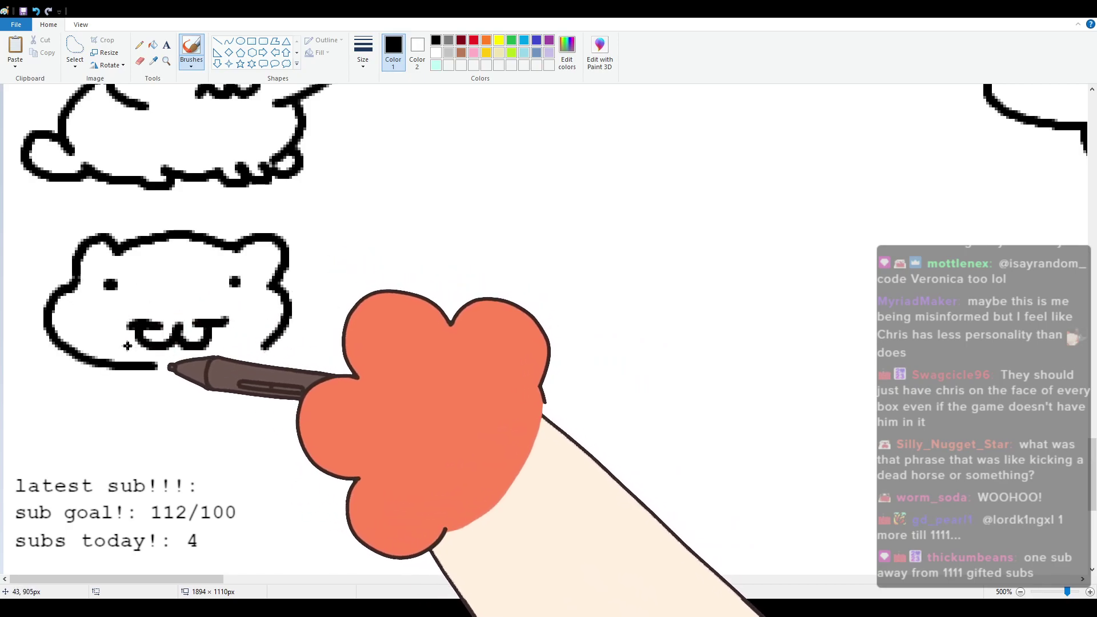
Step: Draw the dot-eyed cat's standing body with small feet and a raised curled tail on the right
mouse_move(137, 411)
left_mouse_down()
mouse_move(171, 439)
mouse_move(255, 423)
left_mouse_up()
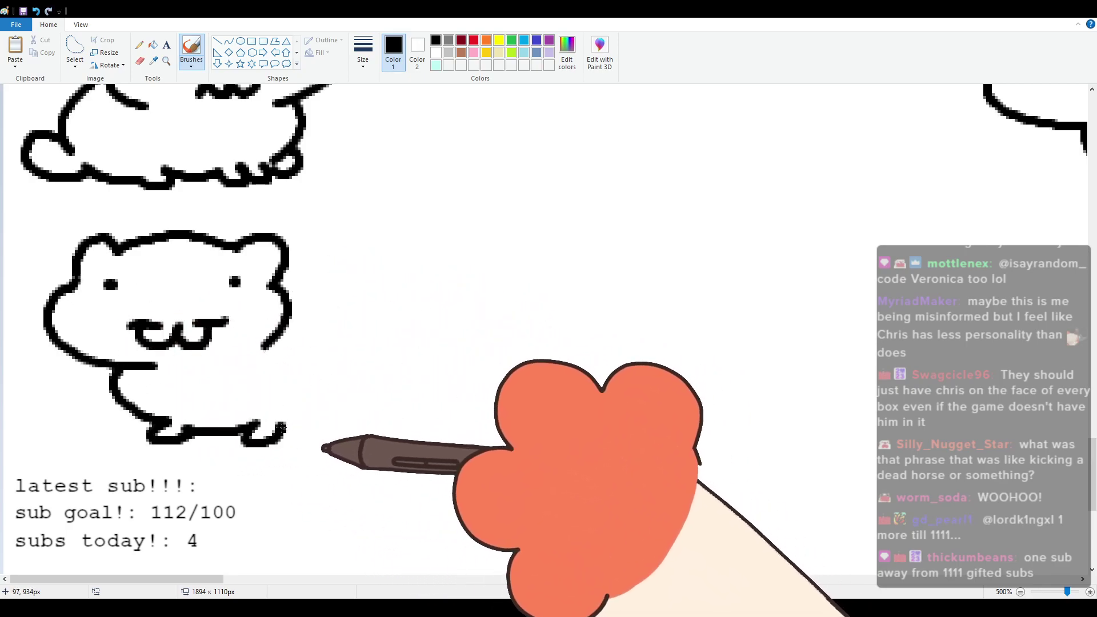
left_click_drag(283, 426, 360, 411)
mouse_move(268, 284)
left_mouse_down()
mouse_move(392, 300)
mouse_move(371, 311)
mouse_move(392, 349)
mouse_move(371, 400)
left_mouse_up()
key("ctrl+z")
mouse_move(367, 313)
left_mouse_down()
mouse_move(372, 440)
mouse_move(377, 413)
mouse_move(365, 429)
mouse_move(376, 427)
mouse_move(381, 404)
left_mouse_up()
key("ctrl+z")
Step: Draw a right-facing cat head outline with two dot eyes, up and to the right of the first cat in the new strip
scroll(296, 346, "up", 3)
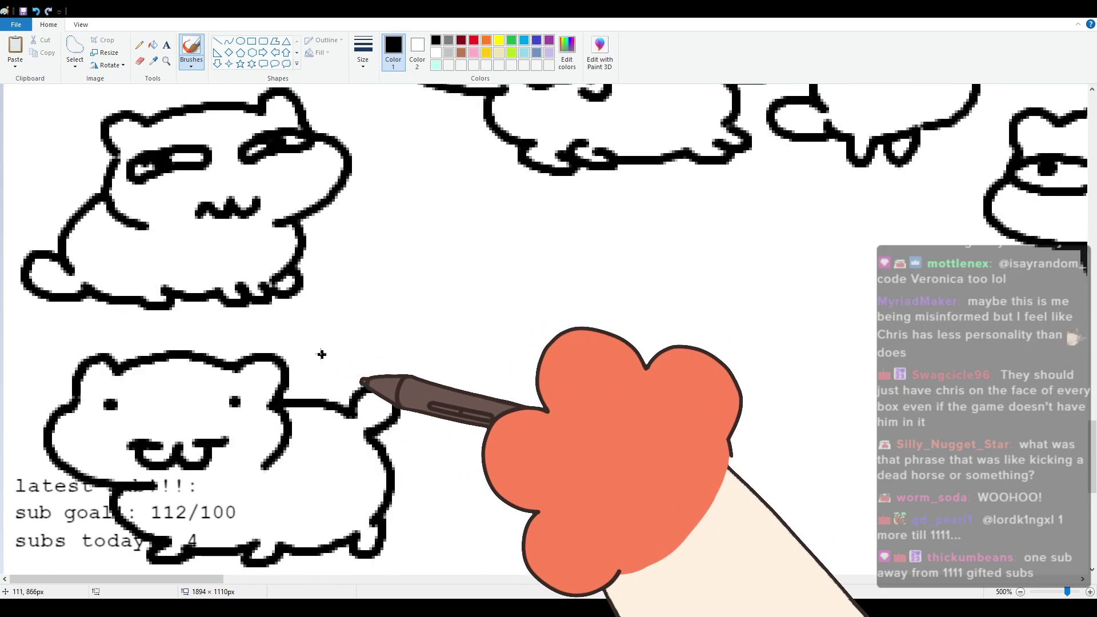
scroll(617, 385, "up", 3)
scroll(608, 386, "down", 3)
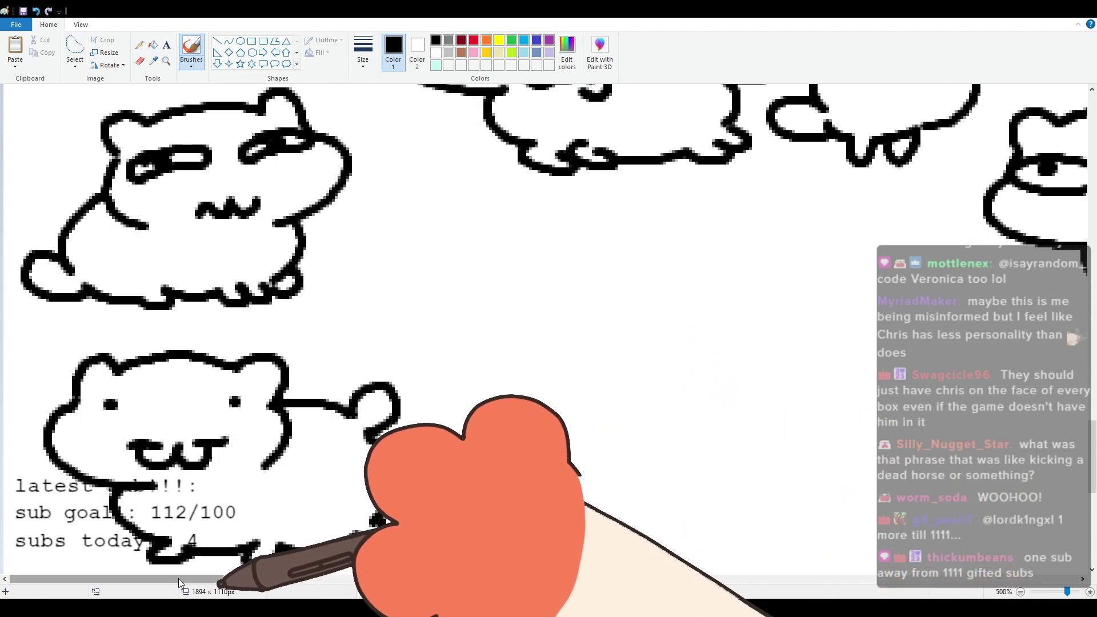
left_click_drag(178, 579, 224, 578)
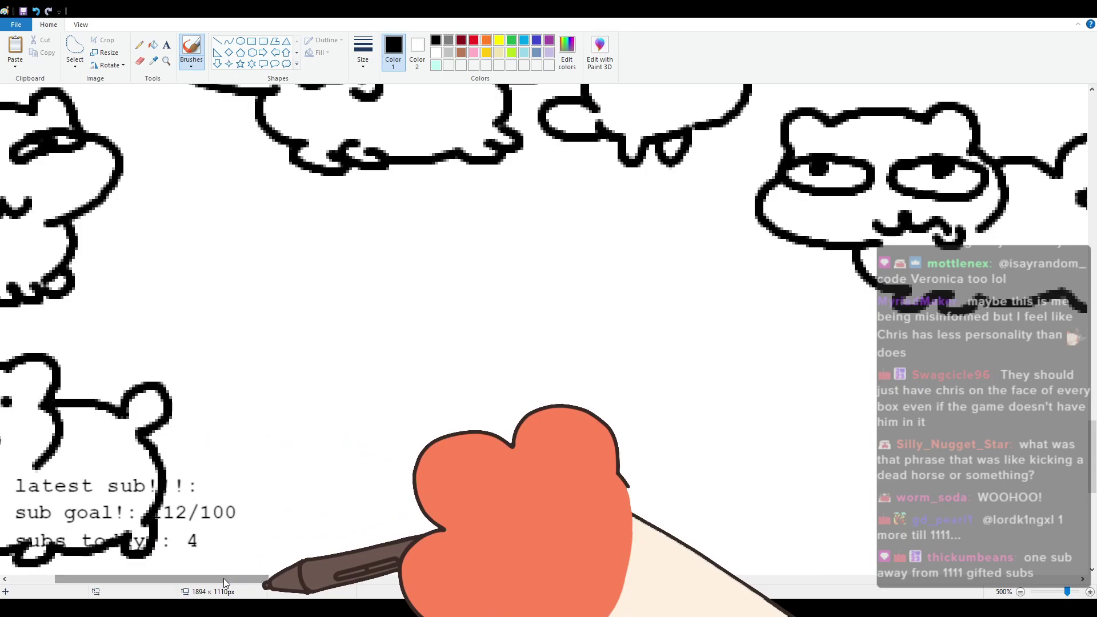
mouse_move(274, 266)
left_mouse_down()
mouse_move(339, 220)
mouse_move(407, 224)
mouse_move(427, 209)
mouse_move(444, 244)
left_mouse_up()
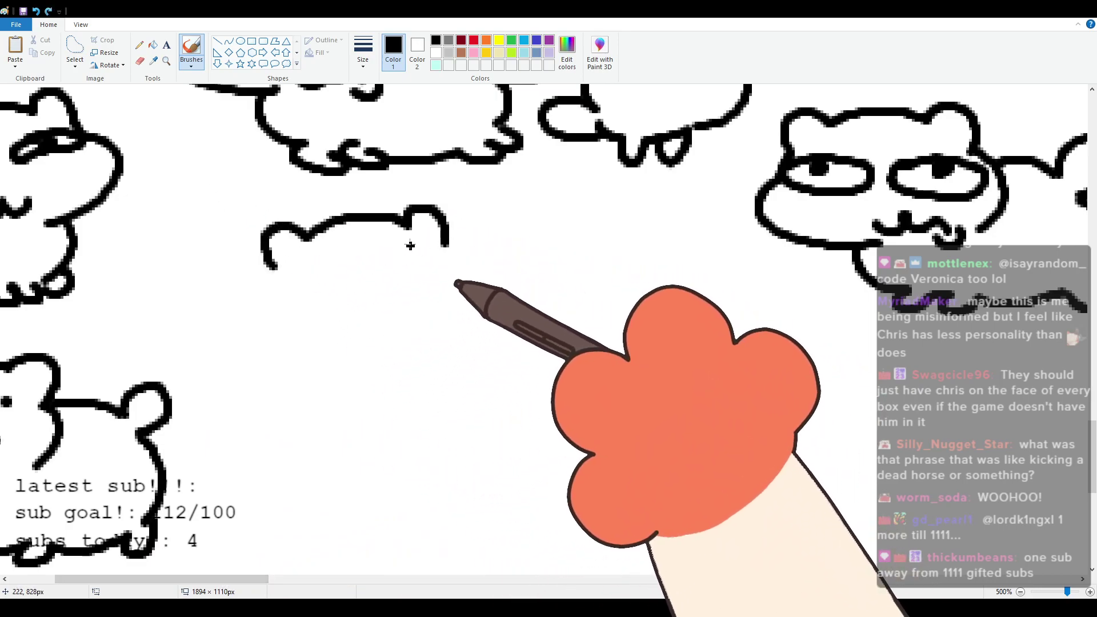
key("ctrl+z")
mouse_move(276, 262)
left_mouse_down()
mouse_move(314, 230)
mouse_move(417, 214)
mouse_move(461, 243)
mouse_move(502, 300)
mouse_move(470, 333)
left_mouse_up()
left_click(318, 278)
left_click(443, 261)
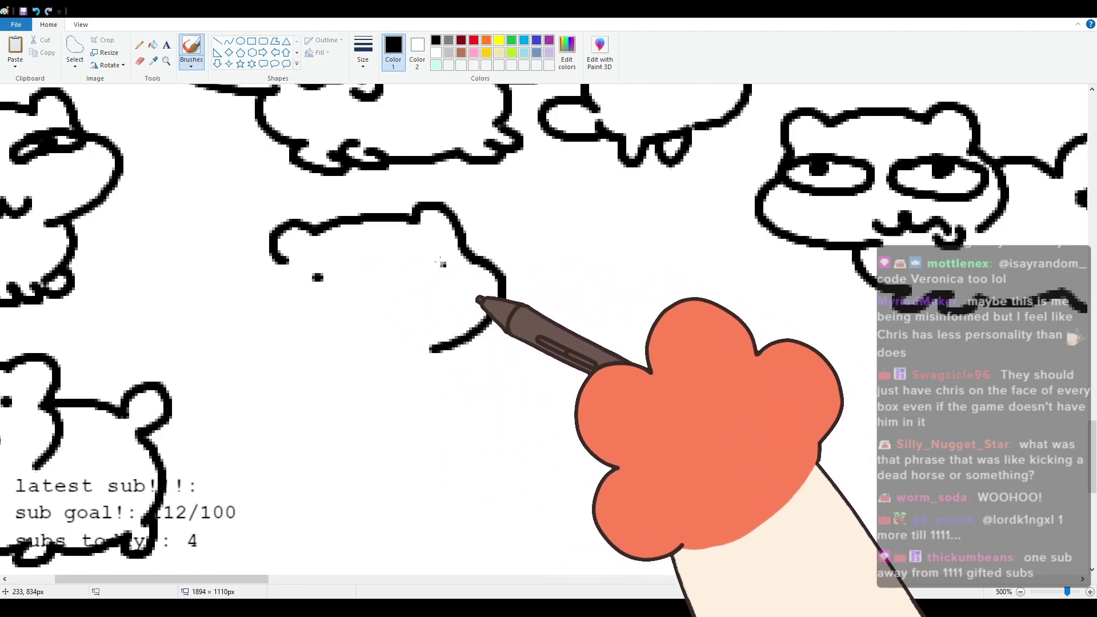
Step: Add a small w-shaped mouth, left cheek and rounded body with small feet and a left-side tail to the right-facing dot-eyed cat
mouse_move(364, 312)
left_mouse_down()
mouse_move(407, 327)
mouse_move(354, 312)
mouse_move(408, 302)
left_mouse_up()
mouse_move(366, 312)
left_mouse_down()
mouse_move(351, 311)
mouse_move(423, 299)
left_mouse_up()
mouse_move(287, 262)
left_mouse_down()
mouse_move(265, 289)
mouse_move(296, 334)
left_mouse_up()
mouse_move(325, 223)
left_mouse_down()
mouse_move(210, 235)
mouse_move(204, 249)
mouse_move(152, 268)
mouse_move(194, 276)
mouse_move(201, 241)
mouse_move(139, 250)
mouse_move(192, 283)
mouse_move(182, 344)
mouse_move(235, 381)
mouse_move(232, 365)
mouse_move(378, 393)
left_mouse_up()
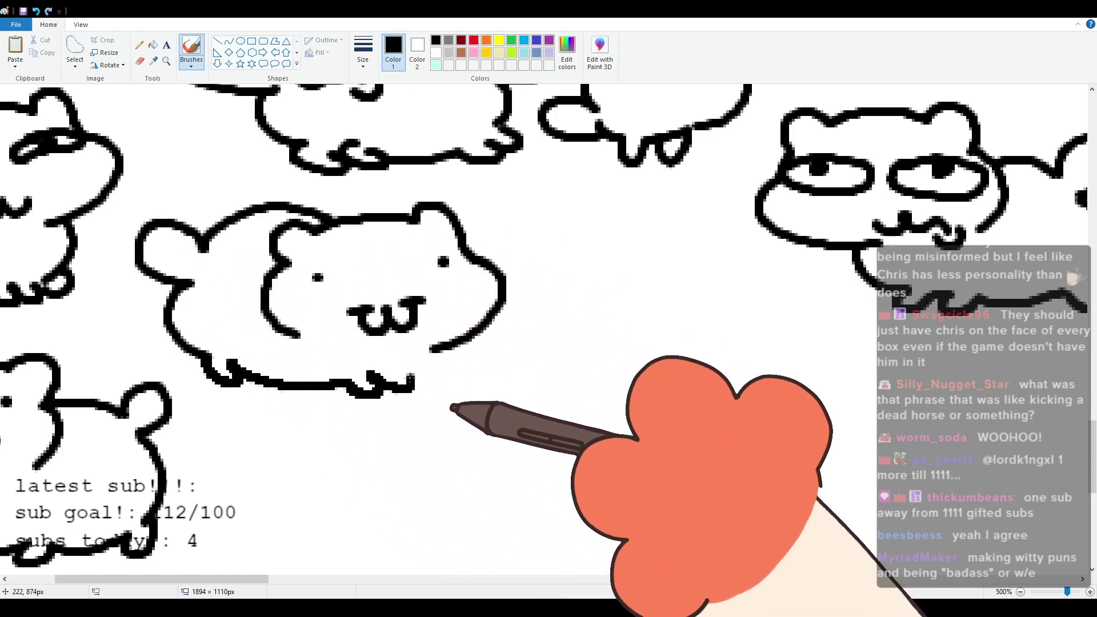
Step: Draw a bowed cat head with a domed top, drooping ears, a closed eye and a wavy mouth, right of the dot-eyed cat
scroll(279, 492, "right", 5)
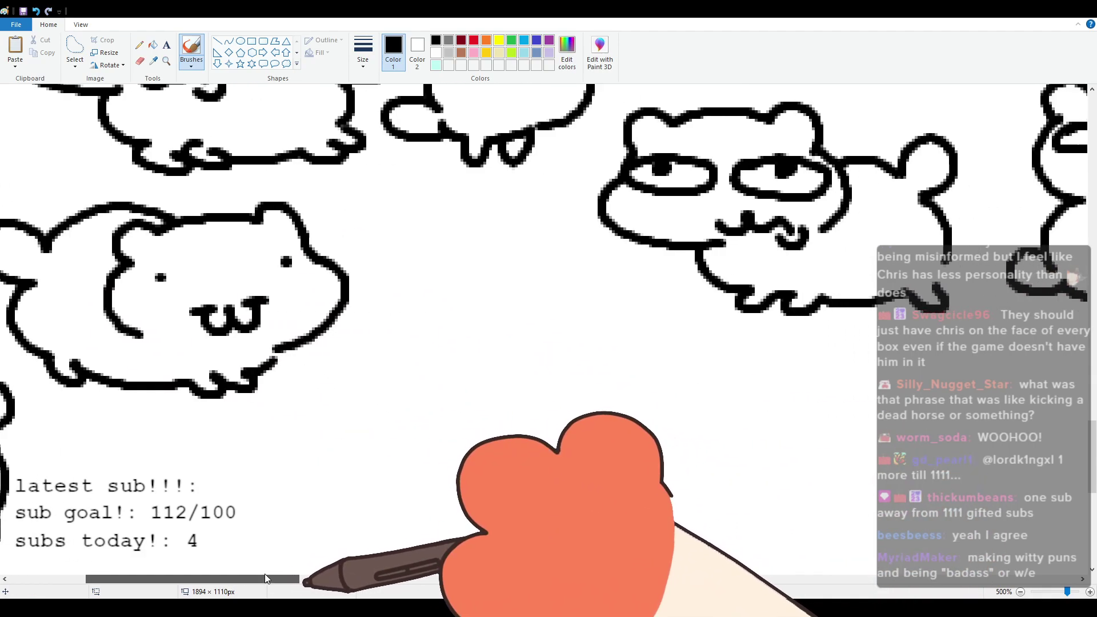
left_click_drag(329, 256, 347, 280)
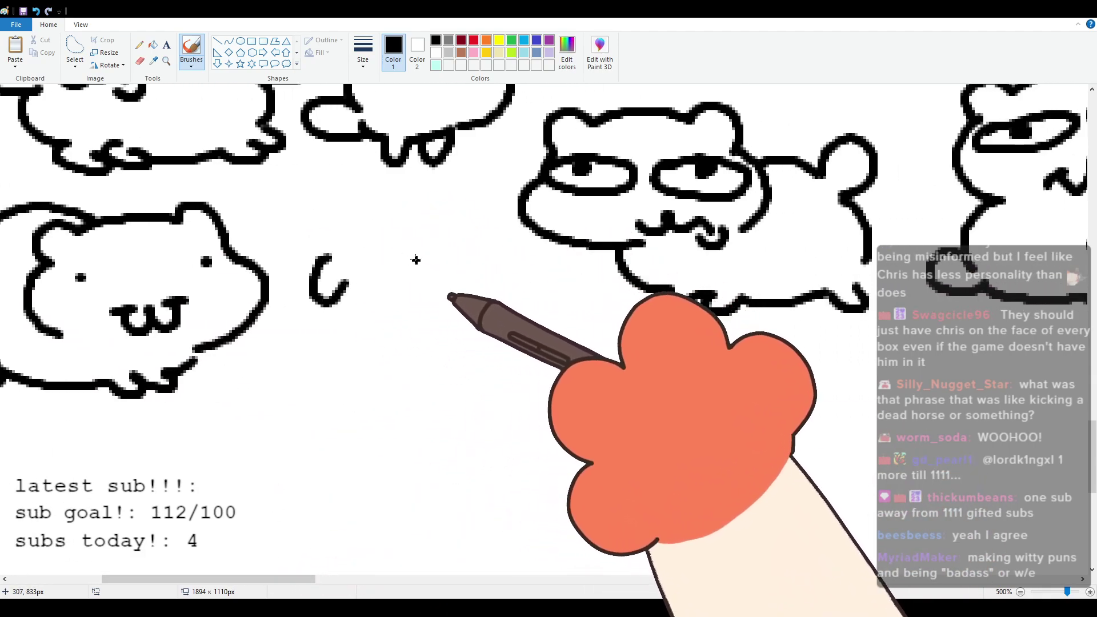
mouse_move(454, 269)
left_mouse_down()
mouse_move(466, 302)
mouse_move(491, 276)
left_mouse_up()
left_click_drag(315, 263, 526, 270)
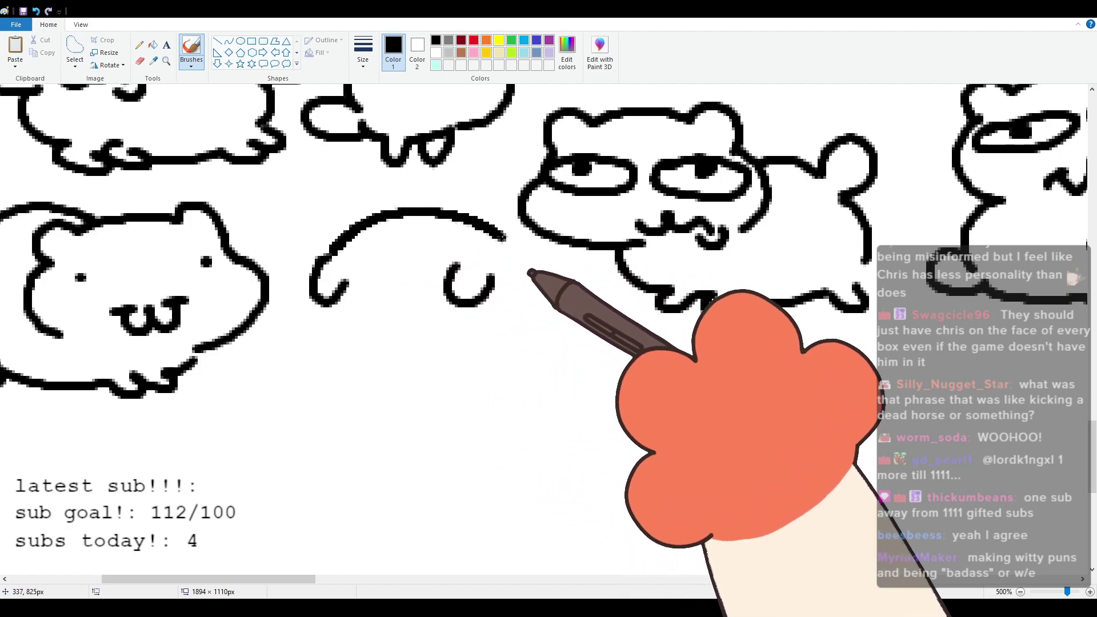
mouse_move(337, 303)
left_mouse_down()
mouse_move(338, 324)
mouse_move(423, 352)
mouse_move(465, 320)
mouse_move(465, 349)
mouse_move(477, 346)
left_mouse_up()
left_click_drag(527, 271, 523, 330)
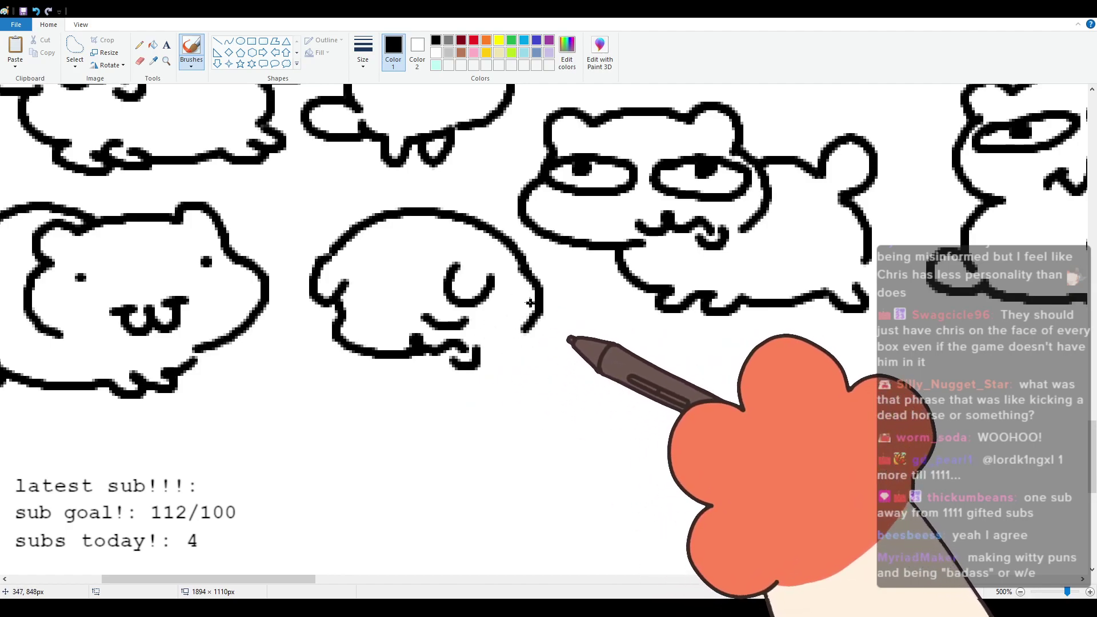
Step: Draw the bowed cat's hanging front paws and upright body with small feet and a short tail on the right
mouse_move(382, 359)
left_mouse_down()
mouse_move(367, 392)
mouse_move(388, 381)
left_mouse_up()
left_click_drag(525, 329, 543, 367)
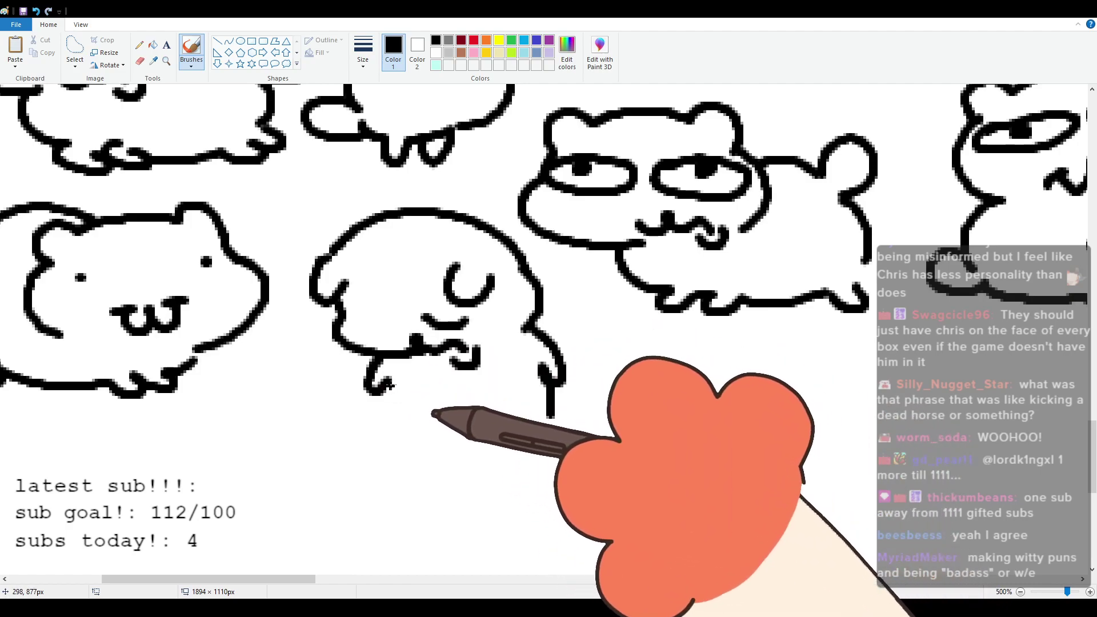
mouse_move(405, 450)
left_mouse_down()
mouse_move(421, 471)
mouse_move(434, 460)
mouse_move(523, 463)
left_mouse_up()
mouse_move(552, 409)
left_mouse_down()
mouse_move(593, 424)
mouse_move(549, 446)
left_mouse_up()
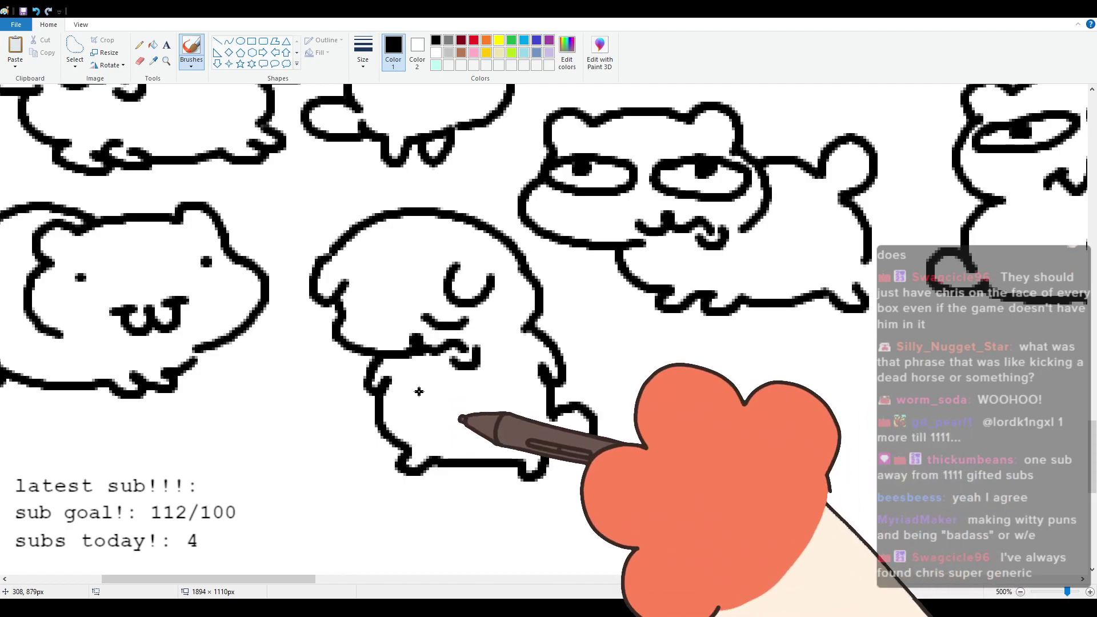
Step: Draw an eared cat head with slanted, glaring half-lidded eyes, a cheek and the start of a mouth, below the right-facing dot-eyed cat
left_click_drag(299, 579, 255, 583)
scroll(455, 500, "down", 2)
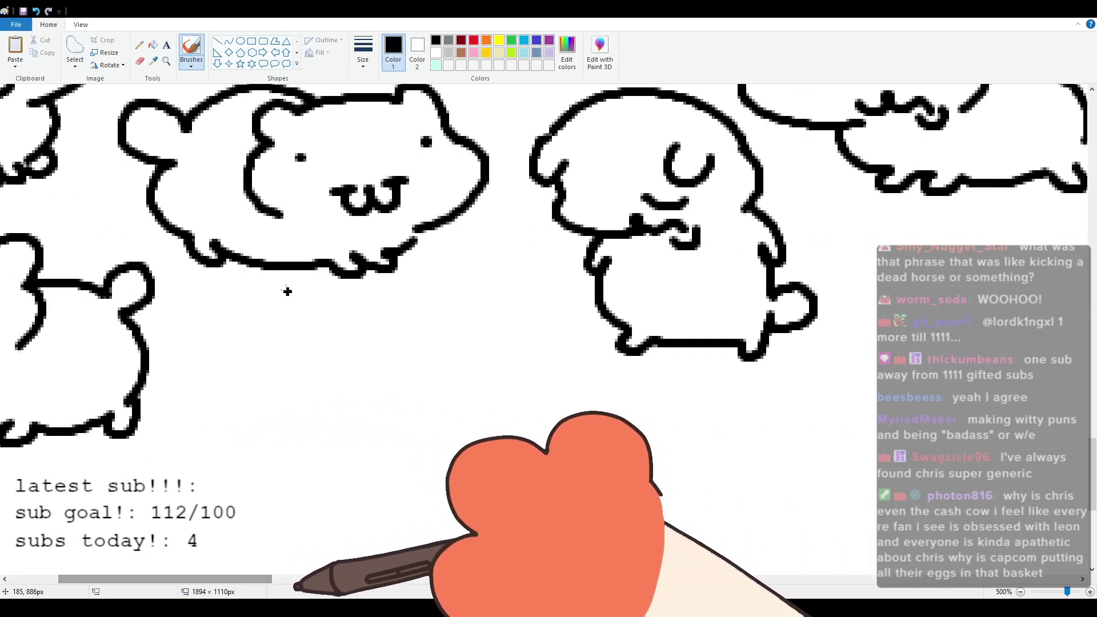
left_click_drag(366, 373, 345, 337)
key("ctrl+z")
mouse_move(347, 374)
left_mouse_down()
mouse_move(342, 340)
mouse_move(374, 347)
mouse_move(408, 333)
mouse_move(513, 335)
mouse_move(554, 381)
mouse_move(521, 349)
mouse_move(542, 383)
mouse_move(545, 431)
mouse_move(419, 420)
mouse_move(439, 385)
mouse_move(368, 380)
mouse_move(442, 397)
mouse_move(411, 412)
left_mouse_up()
left_click_drag(482, 395, 531, 362)
mouse_move(485, 395)
left_mouse_down()
mouse_move(523, 415)
mouse_move(535, 367)
mouse_move(520, 395)
left_mouse_up()
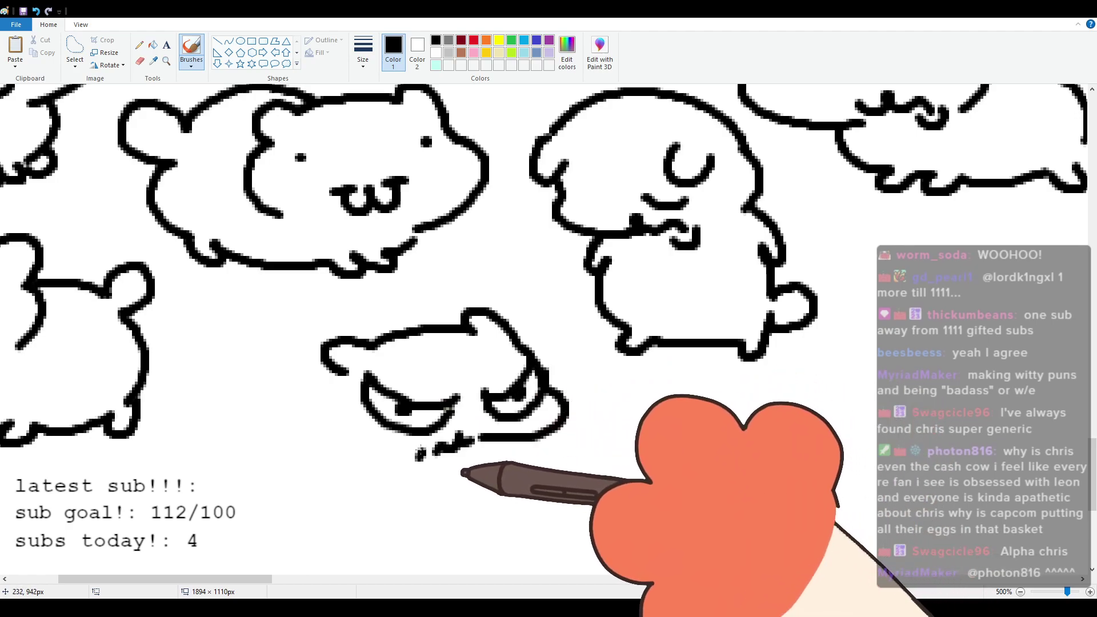
Step: Finish the glaring cat's mouth and add a low rounded body with small feet and a round tail behind
mouse_move(403, 316)
left_mouse_down()
mouse_move(418, 334)
mouse_move(267, 366)
mouse_move(261, 393)
mouse_move(214, 430)
mouse_move(271, 435)
mouse_move(270, 446)
mouse_move(342, 480)
left_mouse_up()
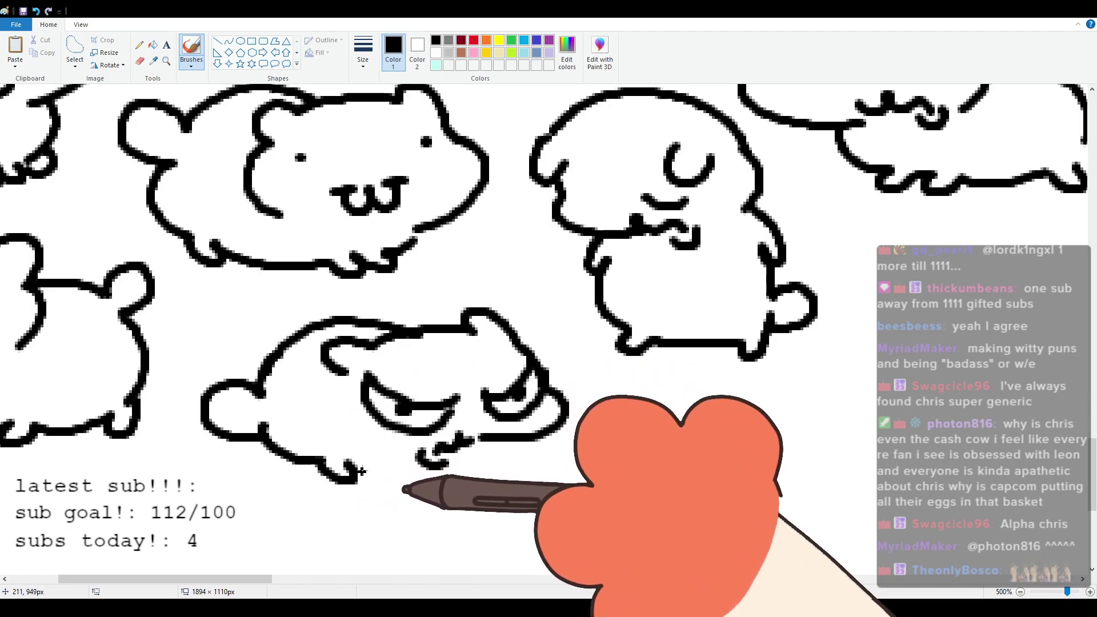
mouse_move(359, 472)
left_mouse_down()
mouse_move(382, 474)
mouse_move(379, 459)
mouse_move(401, 469)
mouse_move(449, 465)
left_mouse_up()
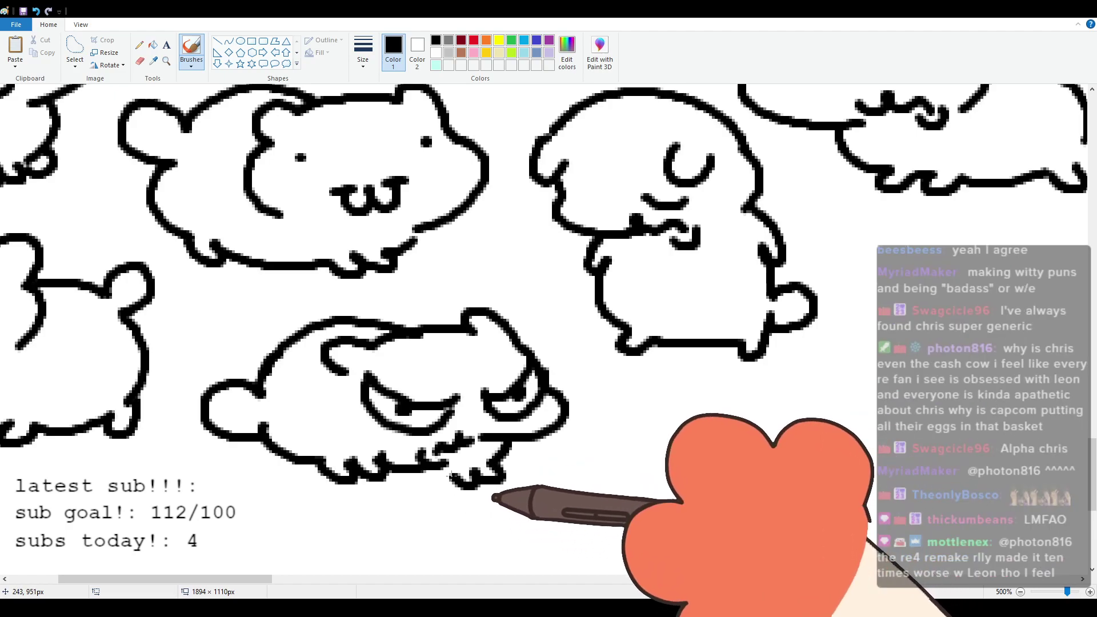
scroll(451, 476, "up", 1)
scroll(451, 476, "down", 1)
scroll(452, 476, "down", 1)
scroll(452, 476, "up", 1)
Step: Draw a round-eared cat head with two touching oval eyes, a left cheek and a wavy mouth, right of the bowed cat
left_click_drag(248, 579, 368, 575)
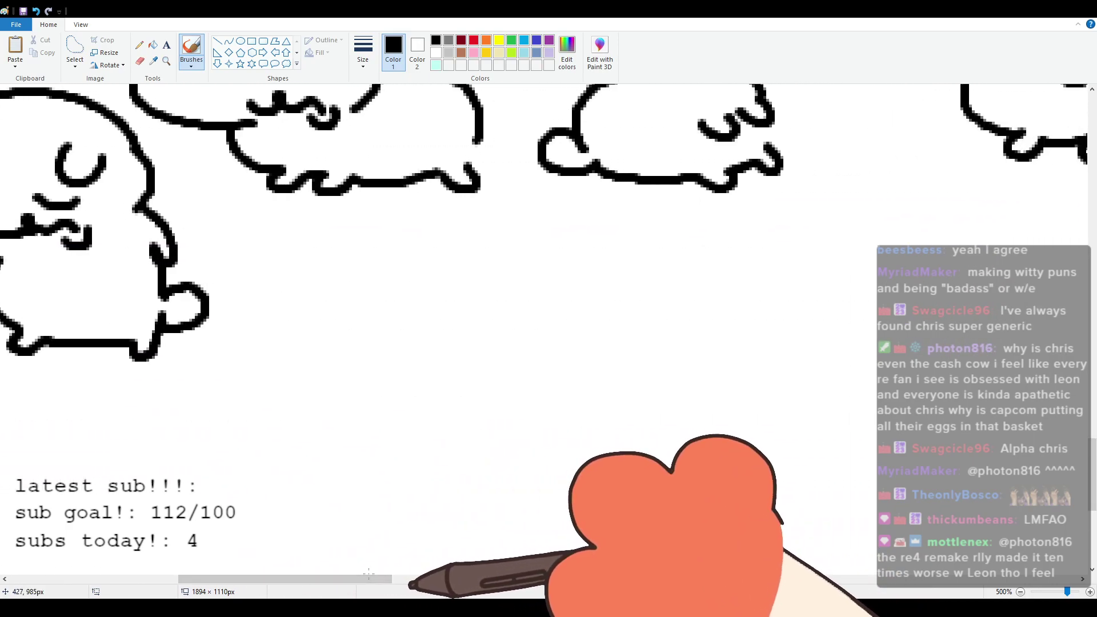
mouse_move(273, 295)
left_mouse_down()
mouse_move(293, 274)
mouse_move(263, 262)
mouse_move(421, 246)
mouse_move(443, 291)
left_mouse_up()
key("ctrl+z")
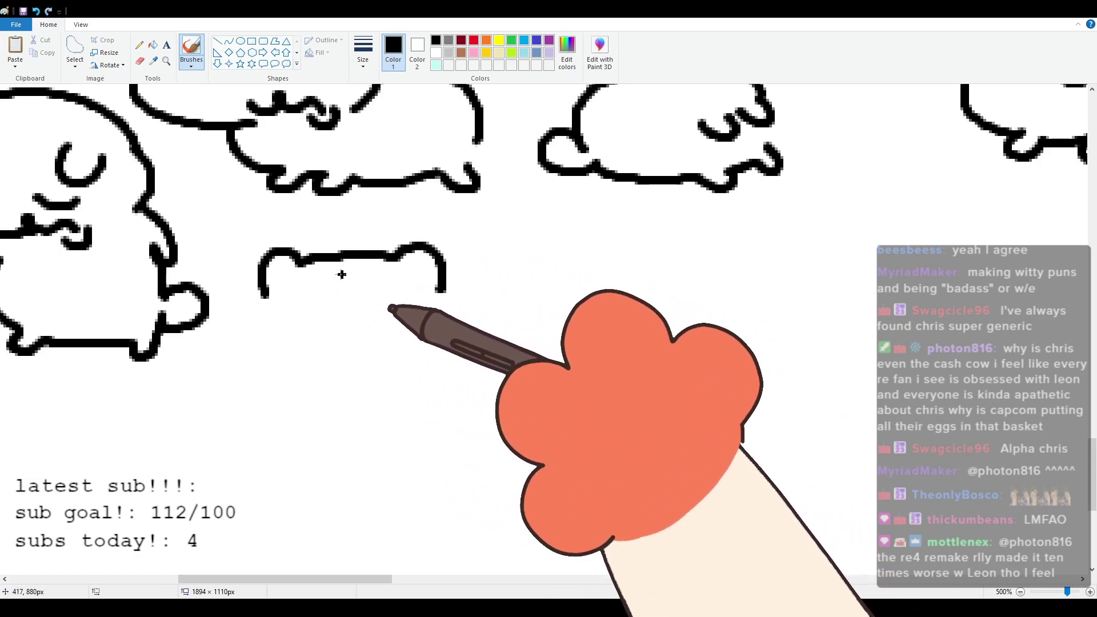
mouse_move(283, 291)
left_mouse_down()
mouse_move(236, 328)
mouse_move(349, 377)
left_mouse_up()
mouse_move(263, 309)
left_mouse_down()
mouse_move(332, 318)
mouse_move(318, 297)
mouse_move(350, 317)
mouse_move(269, 297)
mouse_move(312, 294)
left_mouse_up()
key("ctrl+z")
mouse_move(384, 290)
left_mouse_down()
mouse_move(367, 304)
mouse_move(394, 288)
mouse_move(416, 304)
left_mouse_up()
mouse_move(359, 367)
left_mouse_down()
mouse_move(385, 362)
mouse_move(416, 371)
mouse_move(421, 388)
mouse_move(412, 387)
mouse_move(436, 377)
left_mouse_up()
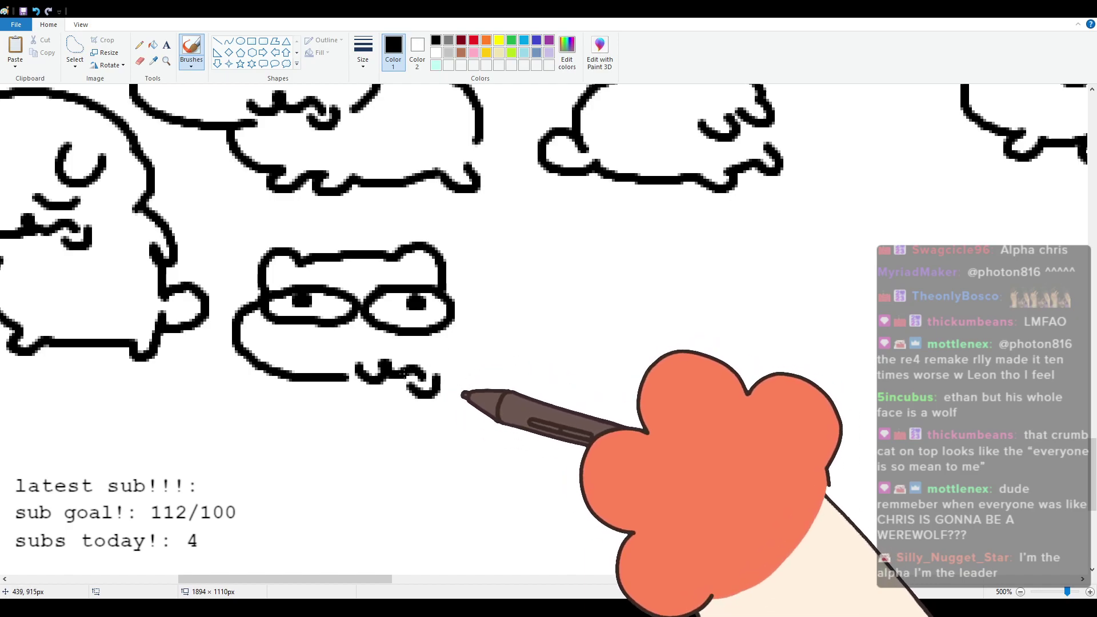
Step: Add the right cheek, two small arms and an upright body with feet and a right-side tail to the touching-eyed cat
left_click_drag(449, 293, 445, 367)
key("ctrl+z")
left_click_drag(449, 292, 447, 364)
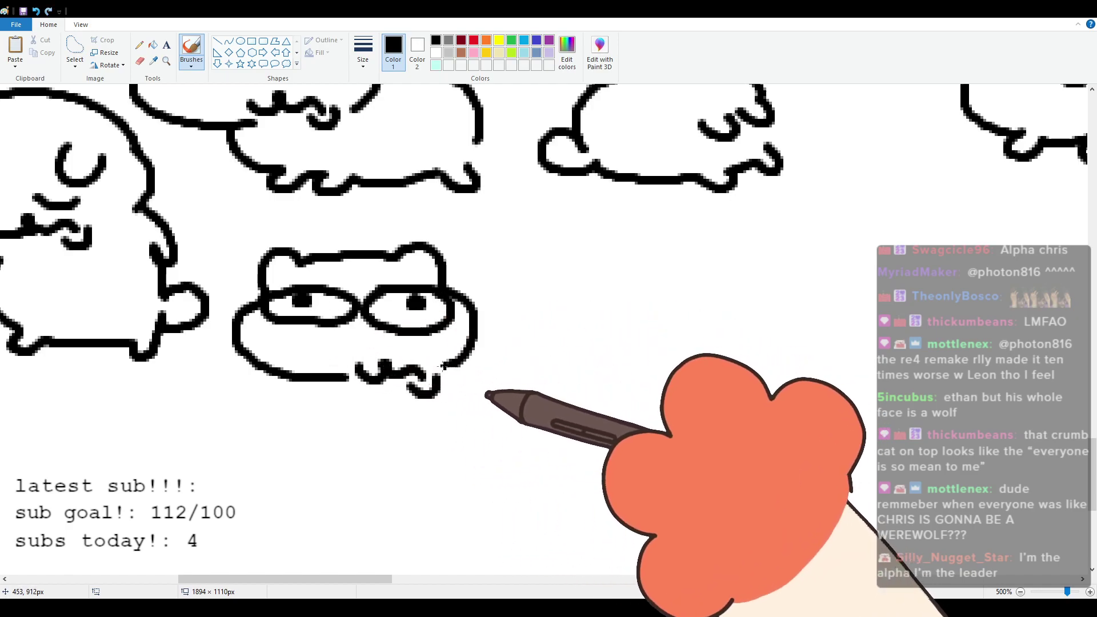
left_click_drag(314, 383, 304, 403)
left_click_drag(452, 363, 465, 399)
mouse_move(305, 398)
left_mouse_down()
mouse_move(322, 475)
mouse_move(351, 486)
left_mouse_up()
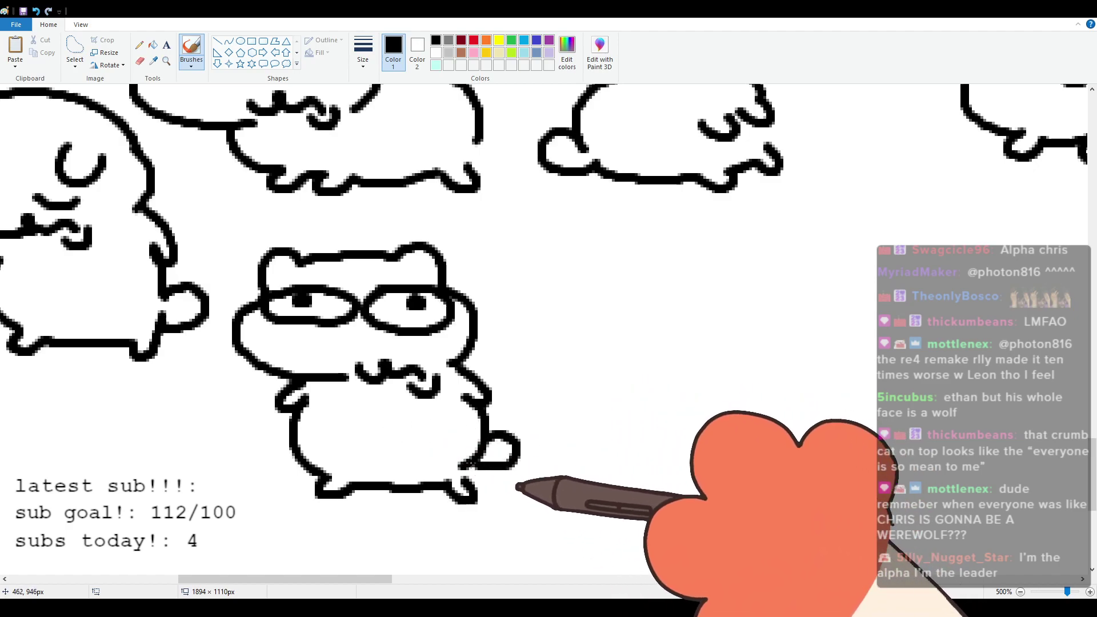
Step: Draw a domed cat head with a left-pointing ear, one oval eye and a wavy mouth, right of the upright oval-eyed cat
left_click_drag(324, 579, 387, 558)
scroll(406, 428, "up", 2)
scroll(410, 428, "down", 2)
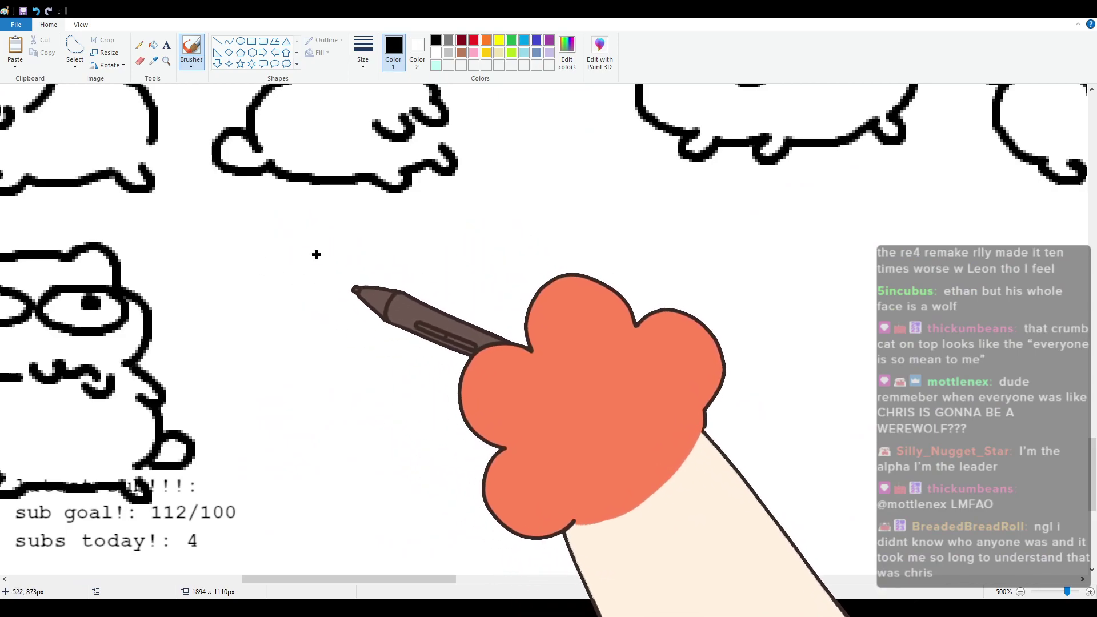
mouse_move(288, 290)
left_mouse_down()
mouse_move(254, 257)
mouse_move(311, 252)
mouse_move(244, 251)
mouse_move(285, 279)
left_mouse_up()
key("ctrl+z")
mouse_move(294, 247)
left_mouse_down()
mouse_move(331, 231)
mouse_move(428, 270)
left_mouse_up()
key("ctrl+z")
key("ctrl+z")
mouse_move(296, 249)
left_mouse_down()
mouse_move(248, 267)
mouse_move(399, 222)
mouse_move(458, 274)
mouse_move(477, 311)
mouse_move(415, 366)
left_mouse_up()
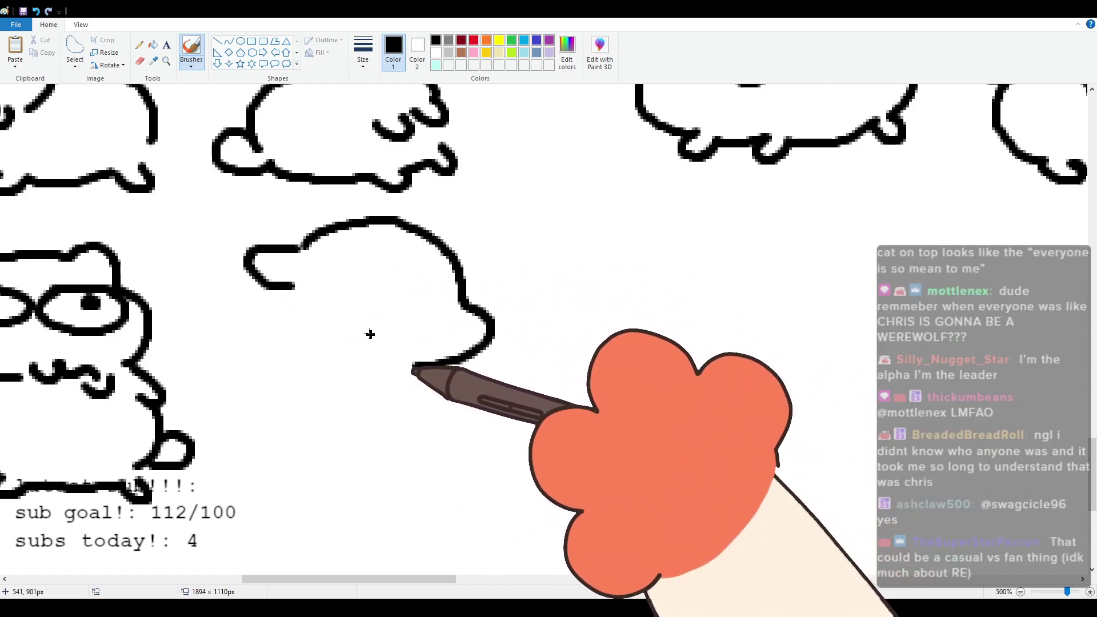
left_click_drag(368, 314, 377, 314)
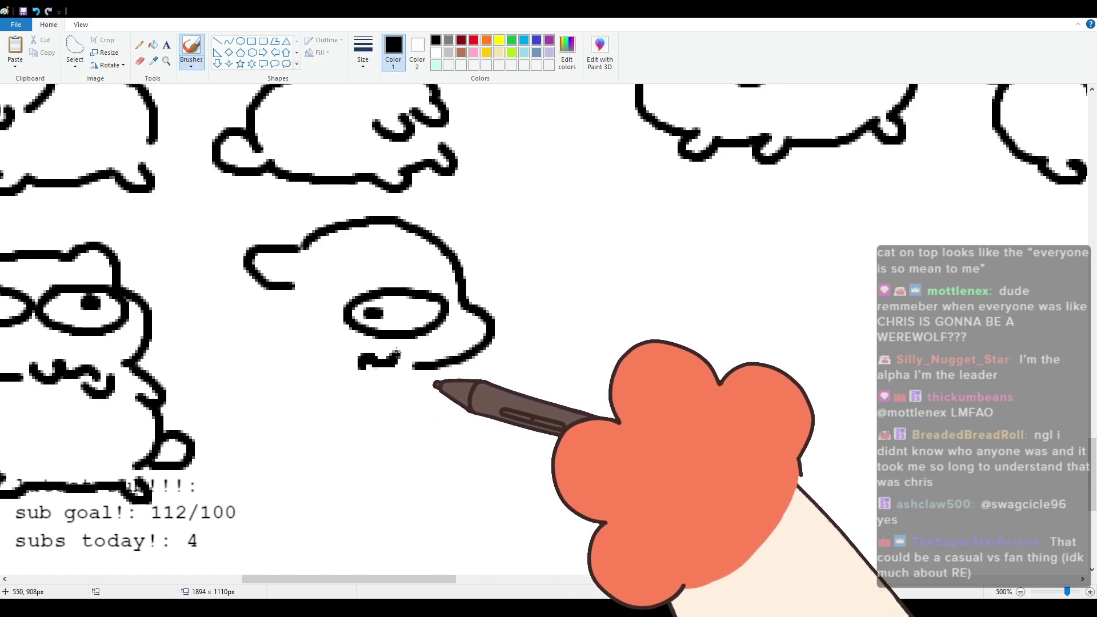
mouse_move(382, 362)
left_mouse_down()
mouse_move(347, 357)
mouse_move(371, 379)
left_mouse_up()
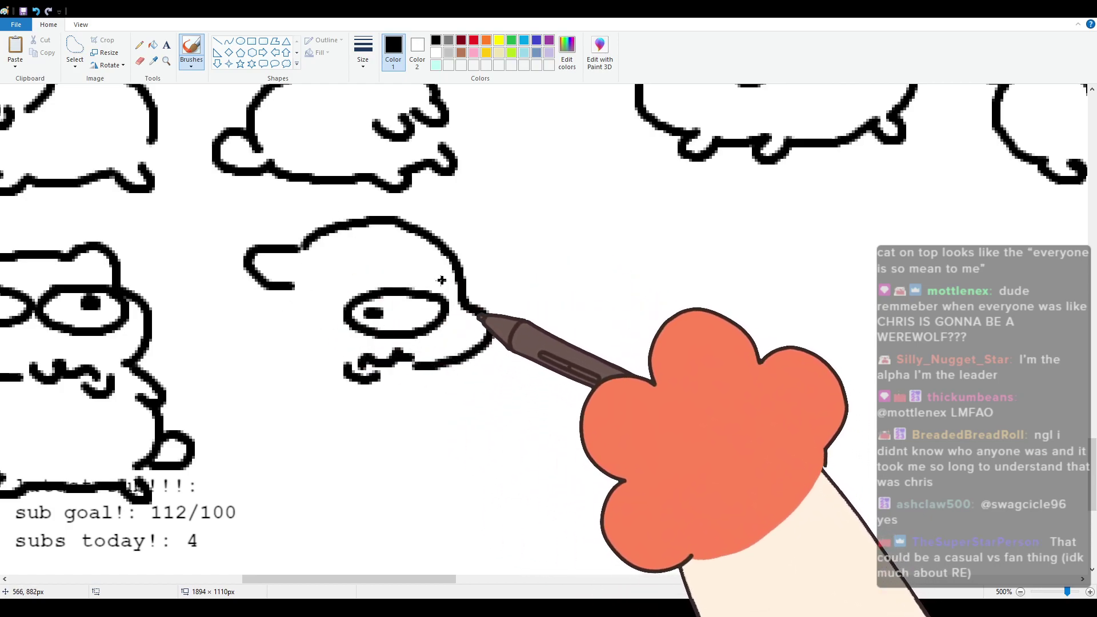
Step: Draw the one-eyed domed cat's left cheek and rounded body with small feet and a round tail on the right
left_click_drag(266, 291, 294, 363)
key("ctrl+z")
mouse_move(264, 288)
left_mouse_down()
mouse_move(292, 357)
mouse_move(260, 399)
mouse_move(309, 434)
left_mouse_up()
key("ctrl+z")
mouse_move(283, 358)
left_mouse_down()
mouse_move(262, 398)
mouse_move(312, 434)
mouse_move(353, 451)
mouse_move(410, 447)
left_mouse_up()
key("ctrl+z")
mouse_move(464, 280)
left_mouse_down()
mouse_move(497, 287)
mouse_move(588, 370)
mouse_move(545, 373)
mouse_move(516, 439)
left_mouse_up()
left_click_drag(415, 440, 516, 439)
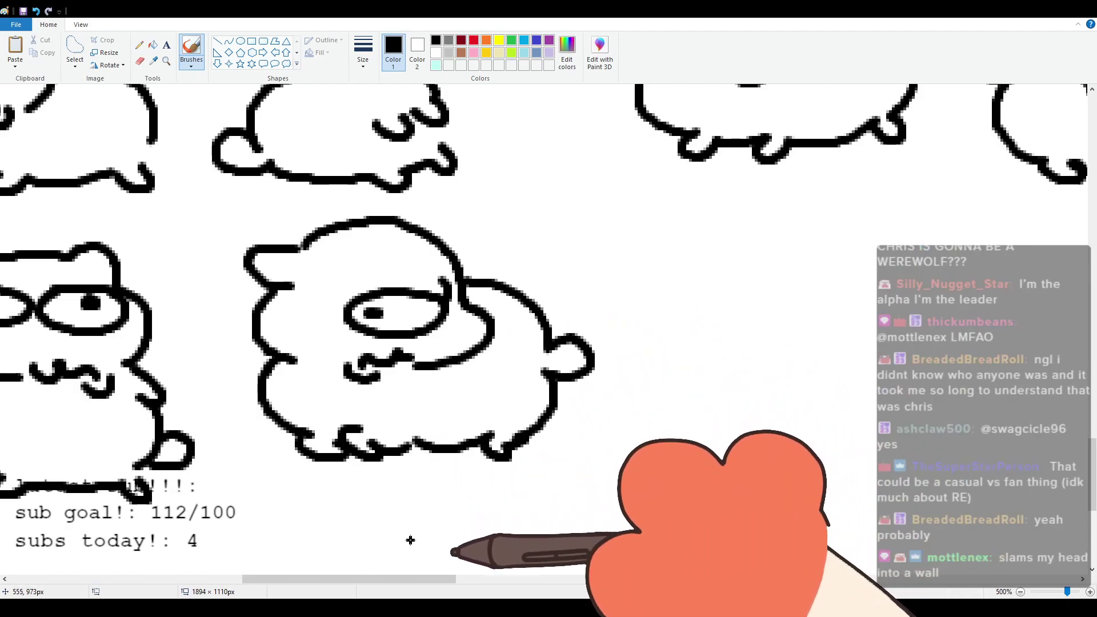
Step: Draw a cat head with rounded ears, a right cheek and two separated oval eyes, right of the one-eyed domed cat
left_click_drag(412, 582, 500, 569)
mouse_move(224, 268)
left_mouse_down()
mouse_move(212, 252)
mouse_move(257, 226)
mouse_move(412, 200)
mouse_move(426, 260)
mouse_move(409, 331)
left_mouse_up()
key("ctrl+z")
left_click_drag(228, 269, 264, 280)
mouse_move(346, 271)
left_mouse_down()
mouse_move(378, 250)
mouse_move(384, 268)
left_mouse_up()
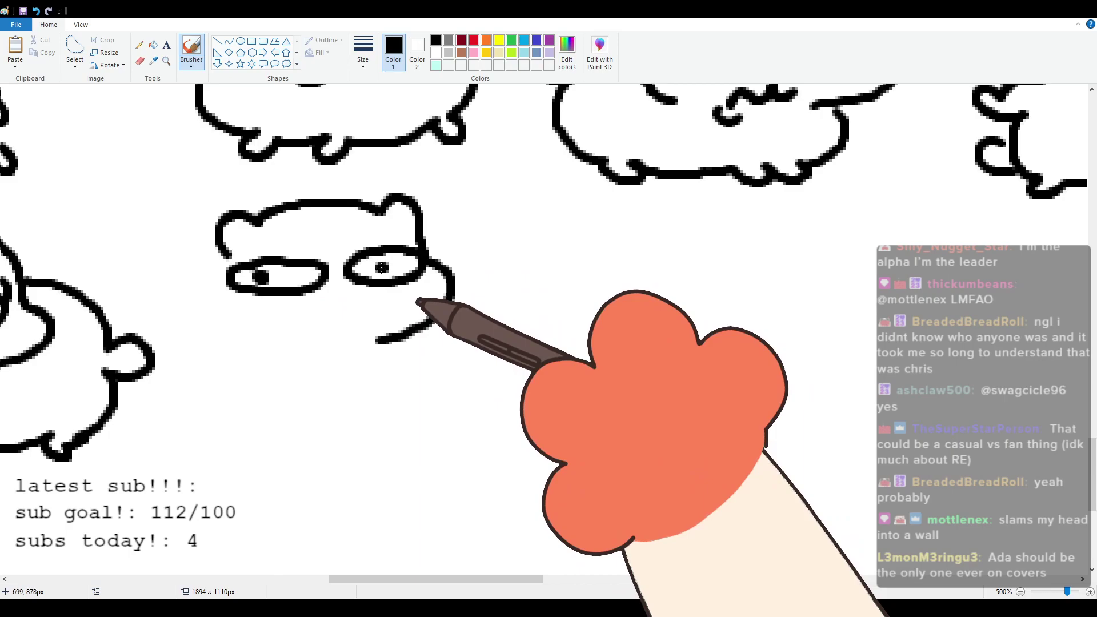
Step: Add the mouth, left cheek, hanging arms and upright body with feet and a left-side tail to the separated-eyed cat
mouse_move(370, 333)
left_mouse_down()
mouse_move(347, 322)
mouse_move(293, 359)
mouse_move(325, 353)
left_mouse_up()
key("ctrl+z")
mouse_move(225, 261)
left_mouse_down()
mouse_move(205, 285)
mouse_move(211, 321)
mouse_move(252, 342)
mouse_move(251, 384)
left_mouse_up()
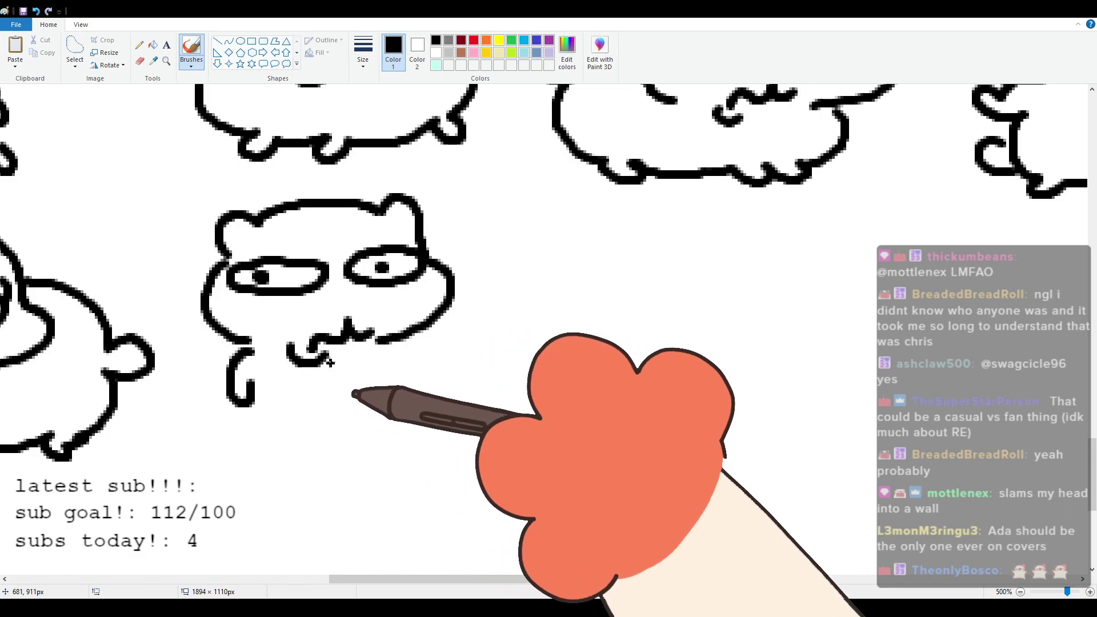
mouse_move(403, 347)
left_mouse_down()
mouse_move(414, 372)
mouse_move(406, 423)
left_mouse_up()
mouse_move(236, 405)
left_mouse_down()
mouse_move(255, 455)
mouse_move(286, 488)
mouse_move(338, 479)
mouse_move(383, 490)
mouse_move(402, 408)
left_mouse_up()
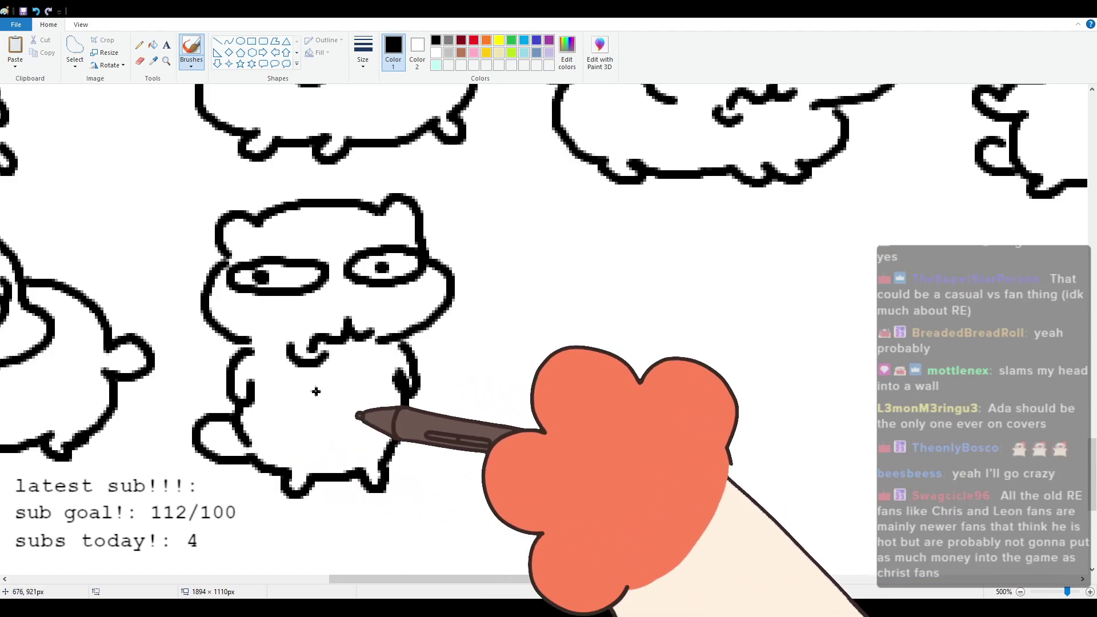
scroll(335, 374, "up", 2)
scroll(342, 381, "down", 2)
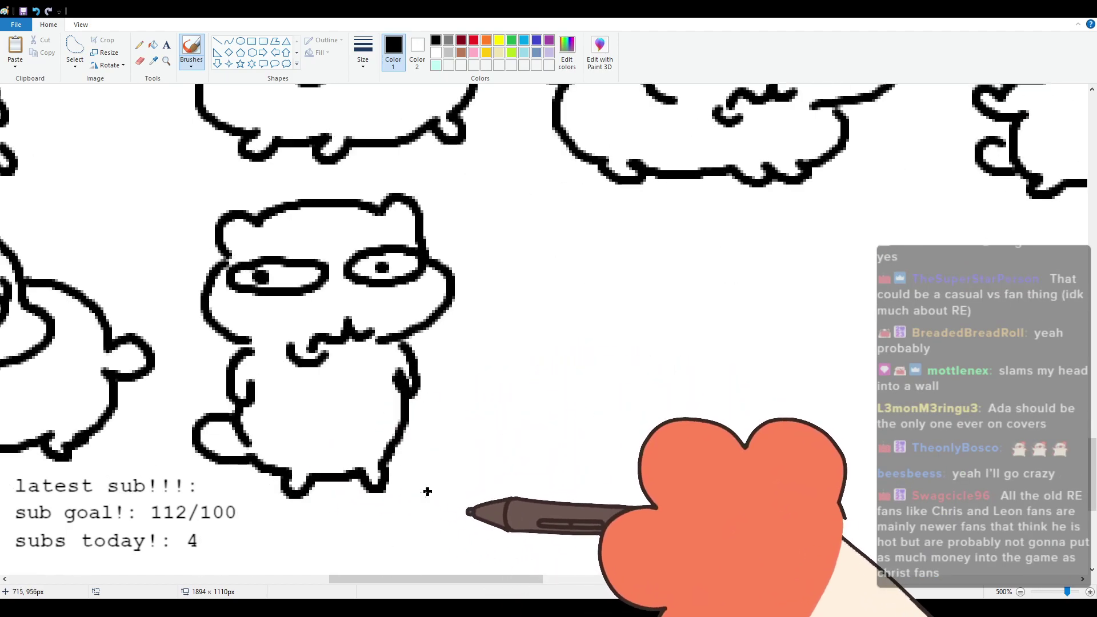
Step: Draw a tilted cat head with rounded ears, two large oval eyes, a wavy mouth and cheeks, in the space right of the standing cat
left_click_drag(429, 580, 475, 577)
scroll(476, 558, "up", 3)
scroll(476, 557, "down", 3)
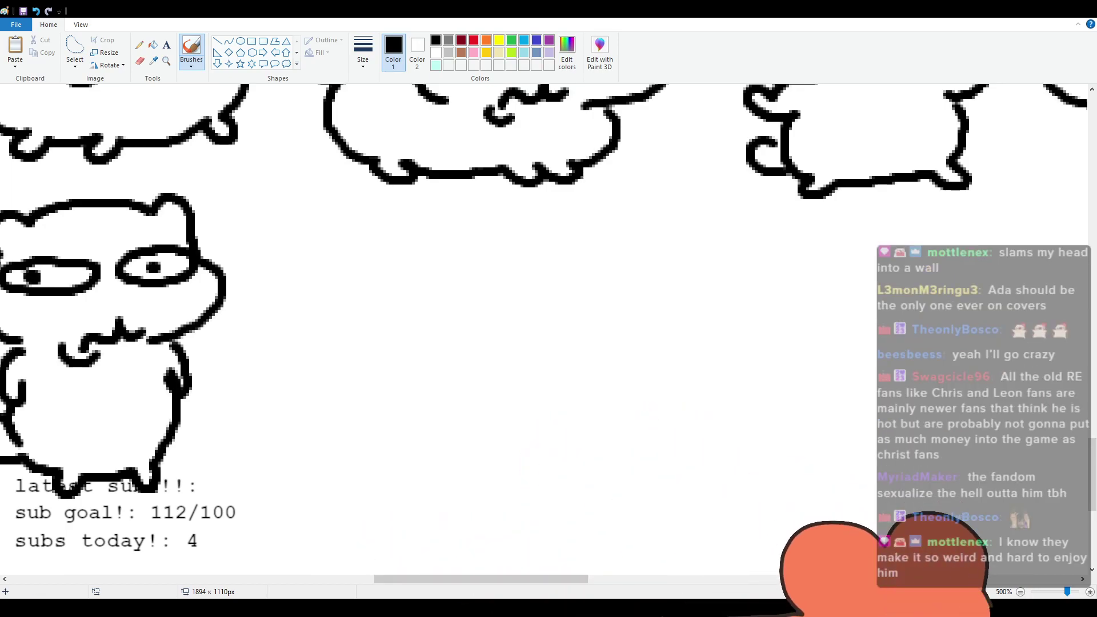
left_click_drag(543, 582, 542, 575)
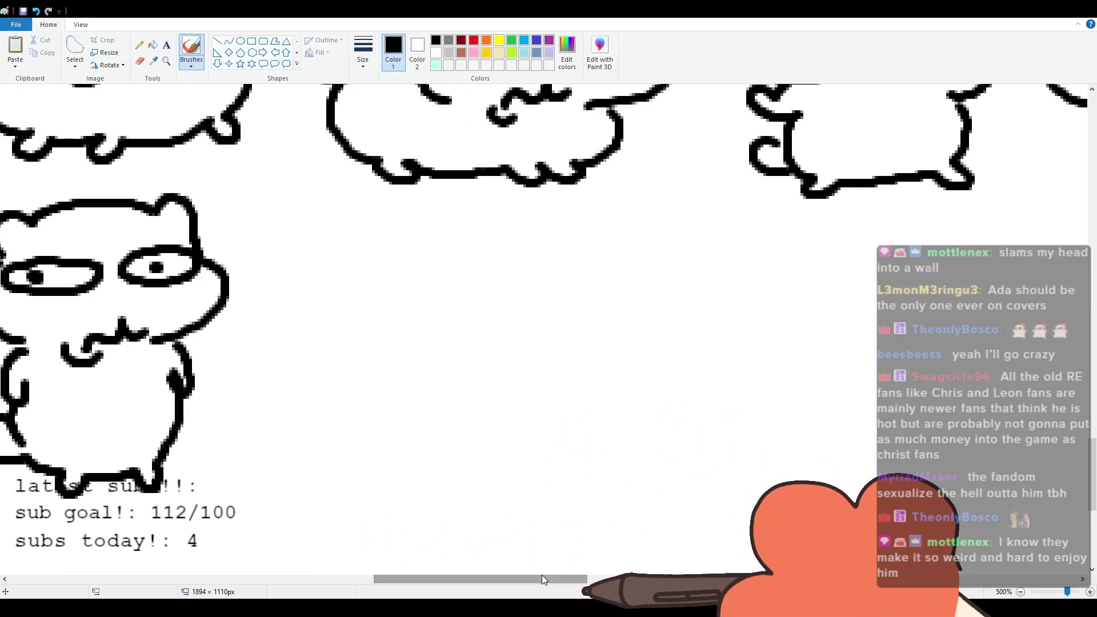
mouse_move(325, 309)
left_mouse_down()
mouse_move(326, 266)
mouse_move(356, 276)
mouse_move(328, 261)
mouse_move(469, 253)
mouse_move(482, 240)
mouse_move(524, 281)
left_mouse_up()
key("ctrl+z")
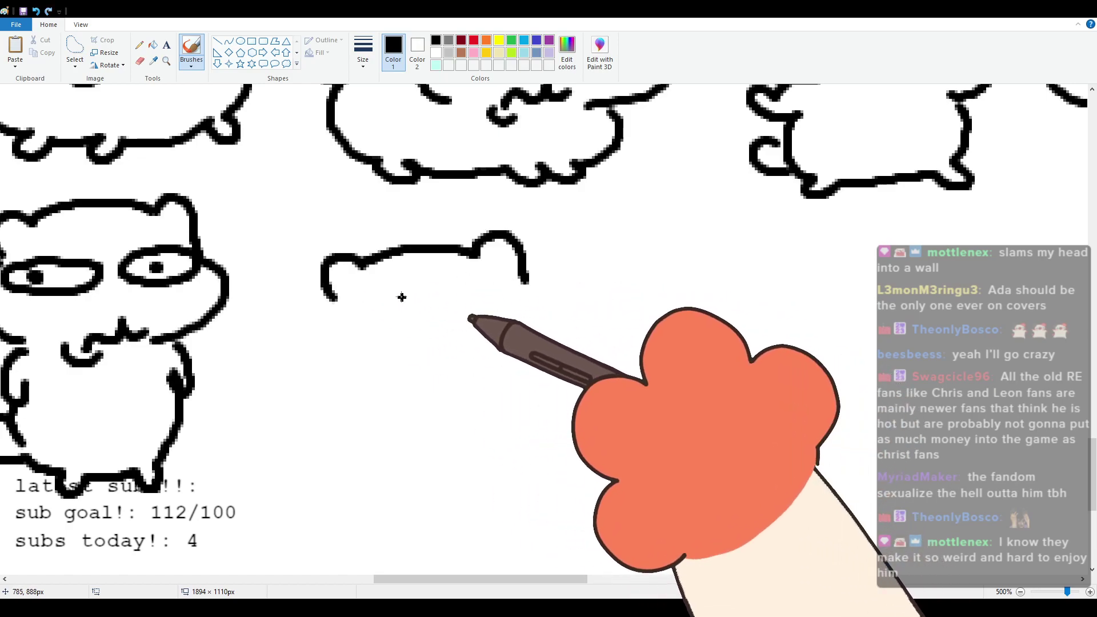
mouse_move(334, 298)
left_mouse_down()
mouse_move(318, 366)
mouse_move(436, 384)
mouse_move(344, 315)
mouse_move(415, 333)
mouse_move(353, 328)
left_mouse_up()
mouse_move(457, 298)
left_mouse_down()
mouse_move(428, 327)
mouse_move(532, 312)
mouse_move(453, 302)
mouse_move(485, 316)
left_mouse_up()
mouse_move(420, 372)
left_mouse_down()
mouse_move(438, 357)
mouse_move(501, 377)
left_mouse_up()
mouse_move(523, 277)
left_mouse_down()
mouse_move(553, 320)
mouse_move(532, 353)
left_mouse_up()
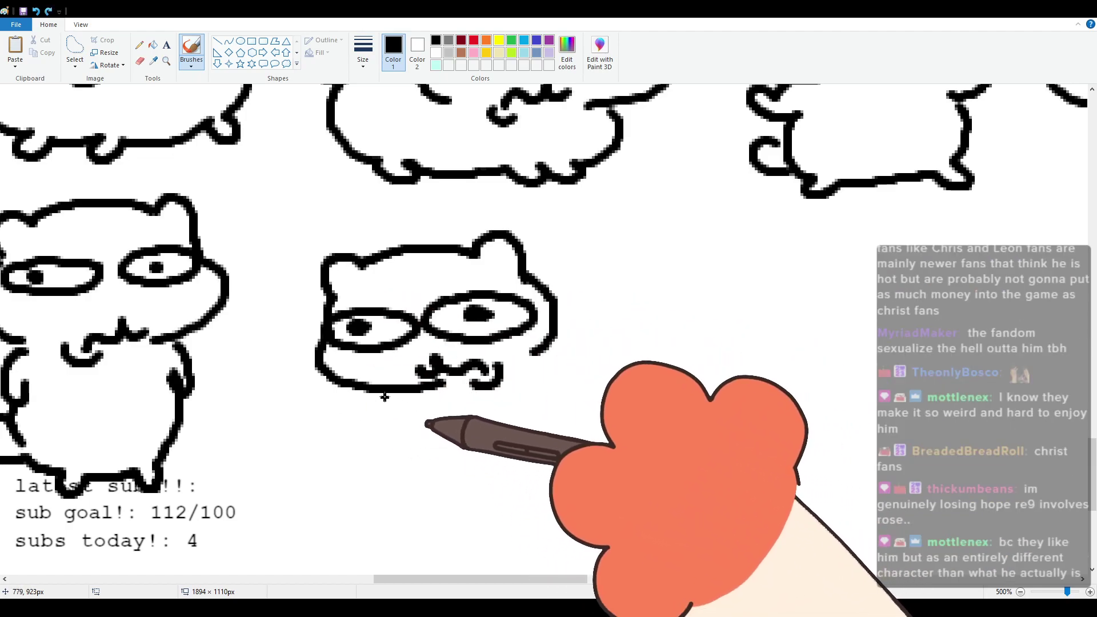
Step: Draw the tilted-head cat's squat body with small feet and a raised tail on the right
key("ctrl+z")
mouse_move(367, 395)
left_mouse_down()
mouse_move(399, 446)
mouse_move(393, 458)
mouse_move(475, 454)
left_mouse_up()
mouse_move(570, 395)
left_mouse_down()
mouse_move(541, 356)
mouse_move(558, 329)
mouse_move(549, 359)
left_mouse_up()
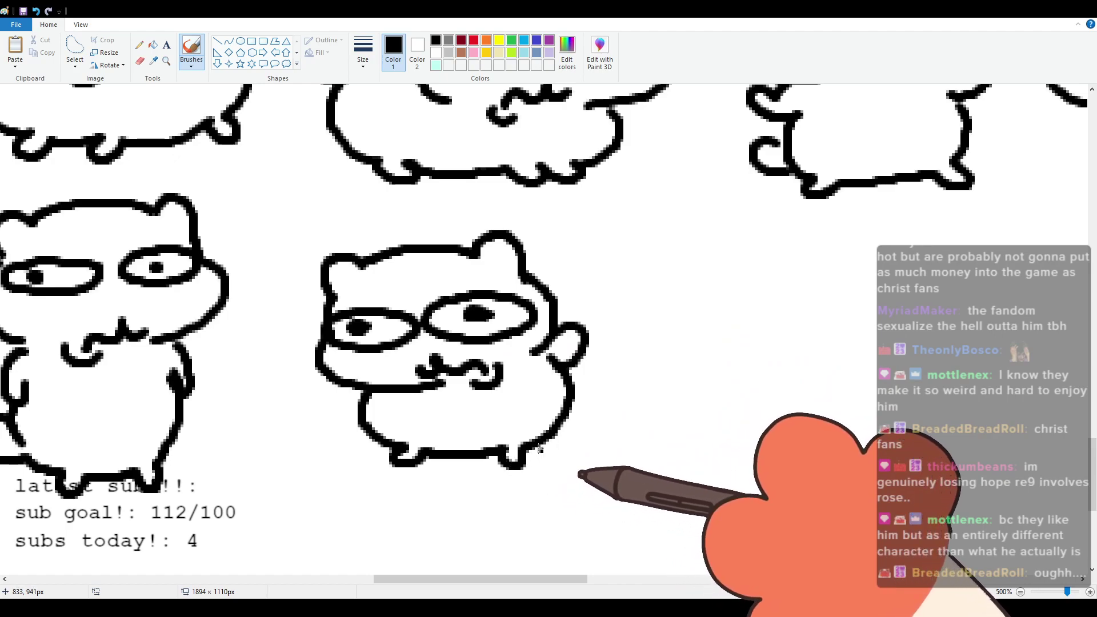
left_click_drag(540, 450, 563, 425)
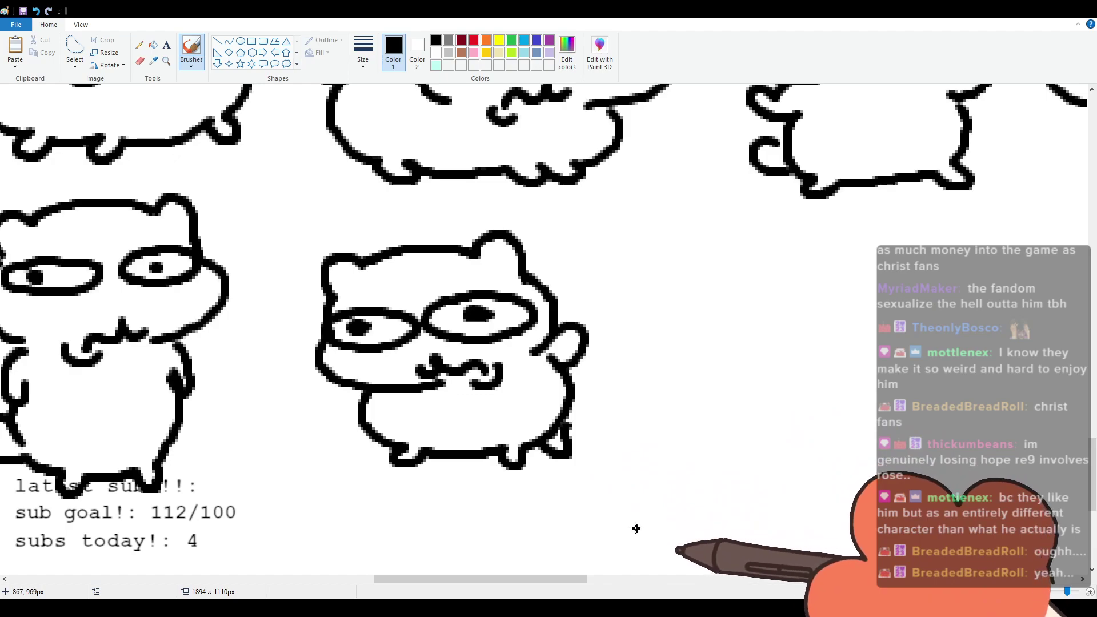
Step: Select the finished tilted-head cat freehand and move it up and left, closer to the standing cat
left_click(75, 50)
mouse_move(346, 230)
left_mouse_down()
mouse_move(307, 336)
mouse_move(346, 379)
left_mouse_up()
left_click(385, 271)
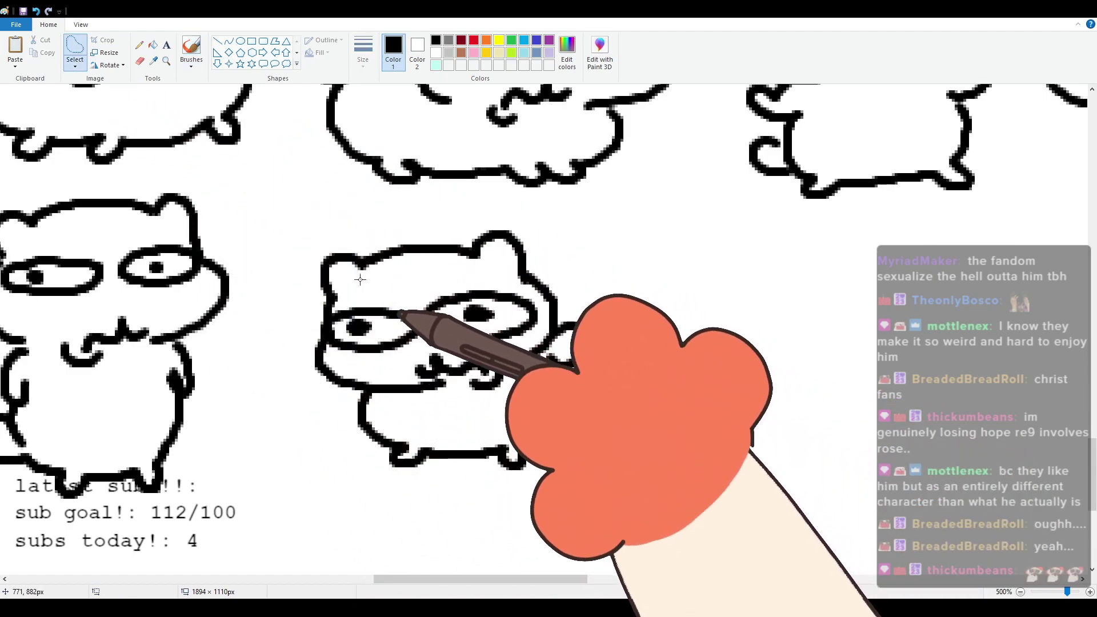
mouse_move(330, 243)
left_mouse_down()
mouse_move(305, 359)
mouse_move(343, 451)
mouse_move(554, 503)
mouse_move(606, 389)
mouse_move(517, 225)
mouse_move(388, 248)
mouse_move(338, 234)
left_mouse_up()
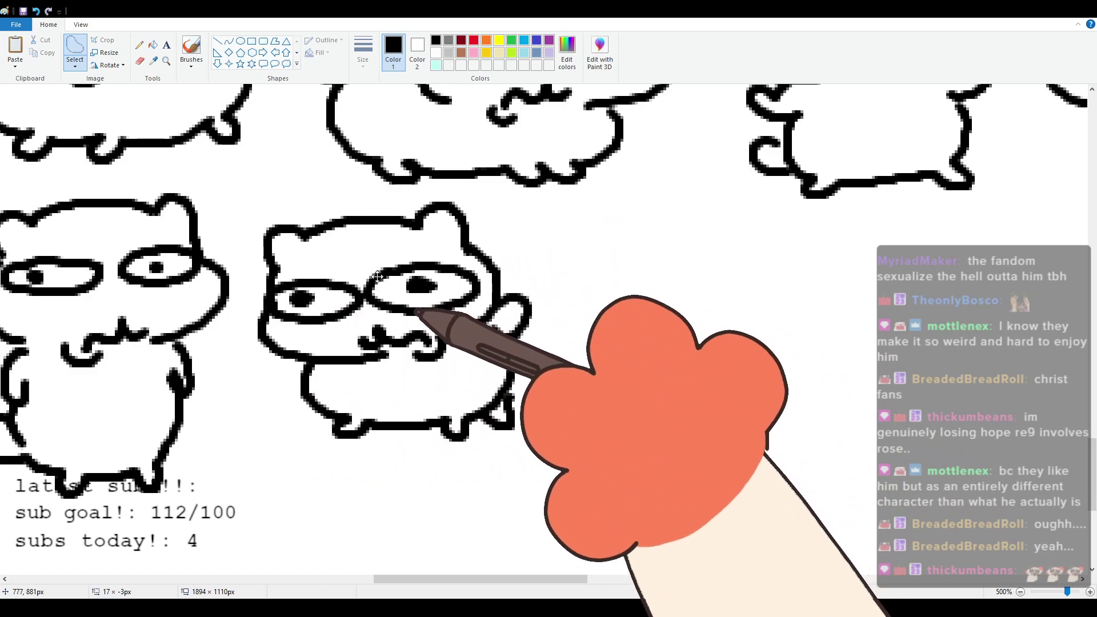
Step: Brush a right-facing cat head in profile with one ear, a flat oval eye and a wavy mouth, right of the moved cat
left_click(193, 49)
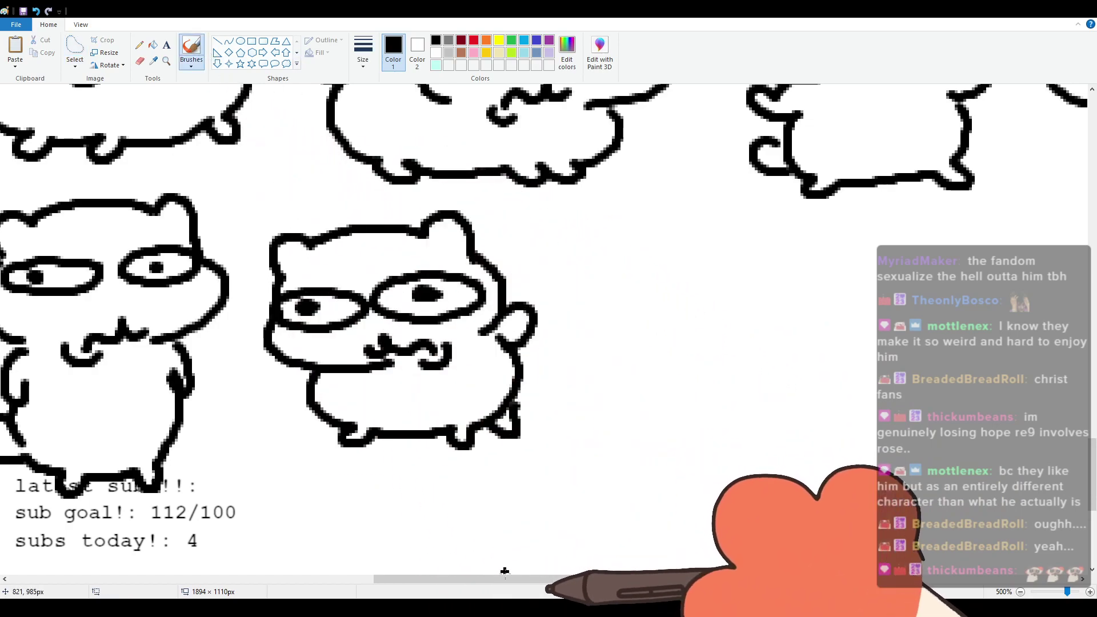
scroll(504, 571, "right", 5)
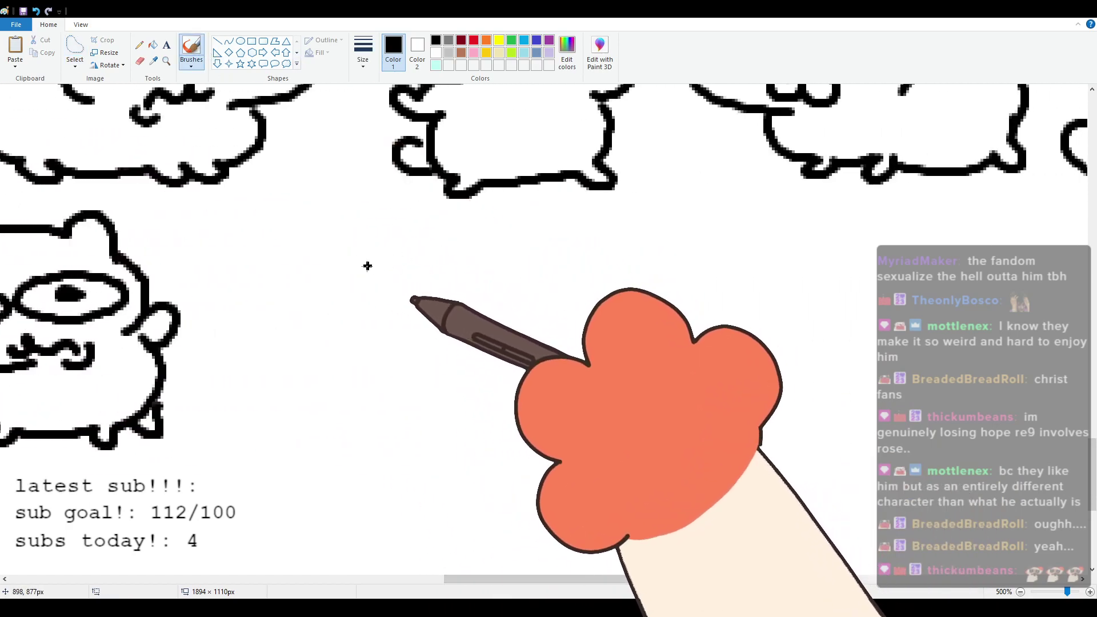
mouse_move(377, 298)
left_mouse_down()
mouse_move(407, 270)
mouse_move(506, 276)
mouse_move(543, 349)
left_mouse_up()
key("ctrl+z")
mouse_move(424, 343)
left_mouse_down()
mouse_move(516, 359)
mouse_move(426, 343)
mouse_move(437, 354)
left_mouse_up()
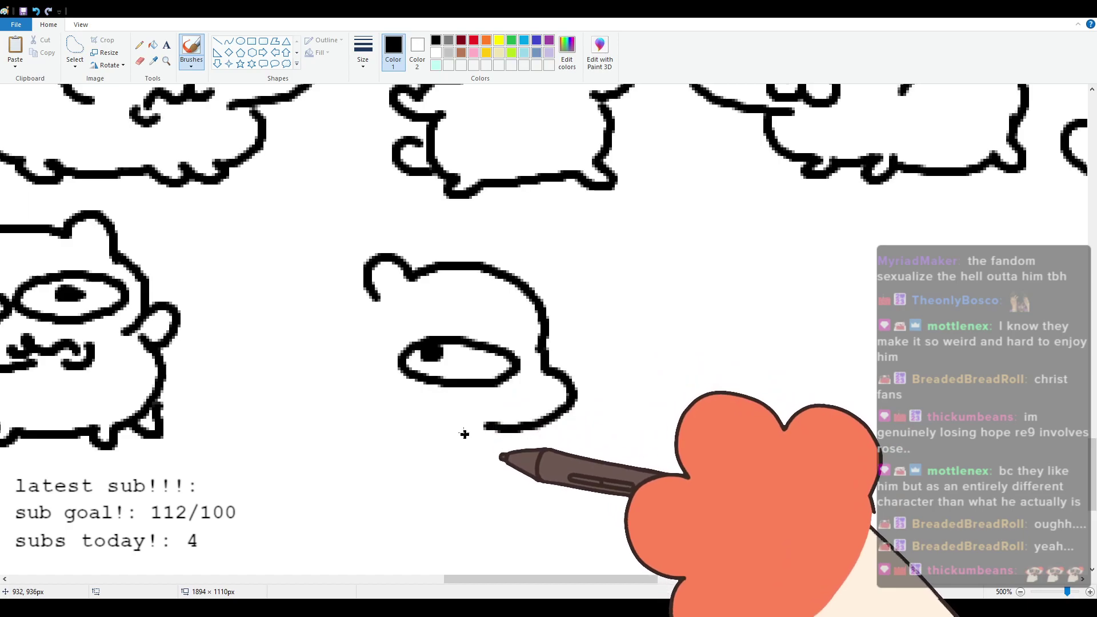
mouse_move(513, 405)
left_mouse_down()
mouse_move(452, 400)
mouse_move(444, 420)
mouse_move(481, 413)
left_mouse_up()
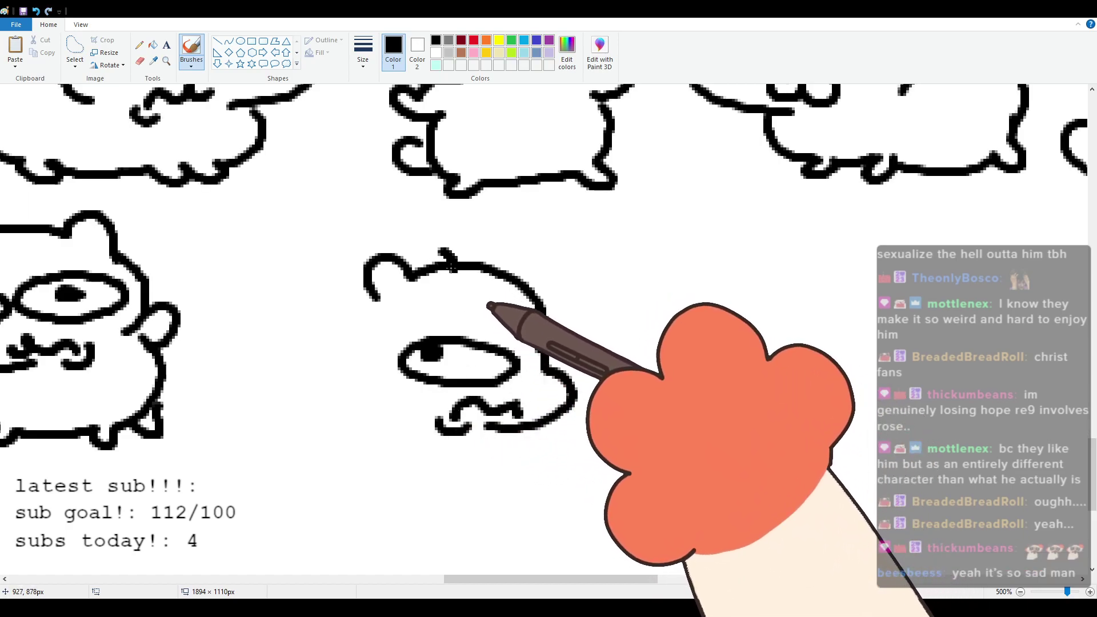
Step: Add the far ear, back of the head and a sitting body with small feet and a curled tail to the profile cat
left_click_drag(454, 267, 413, 271)
left_click_drag(336, 335, 364, 395)
mouse_move(332, 336)
left_mouse_down()
mouse_move(264, 441)
mouse_move(283, 465)
left_mouse_up()
key("ctrl+z")
mouse_move(328, 354)
left_mouse_down()
mouse_move(264, 463)
mouse_move(296, 485)
mouse_move(368, 497)
mouse_move(350, 479)
mouse_move(382, 494)
mouse_move(374, 497)
mouse_move(471, 483)
mouse_move(494, 491)
mouse_move(487, 474)
mouse_move(511, 465)
mouse_move(498, 432)
mouse_move(502, 465)
left_mouse_up()
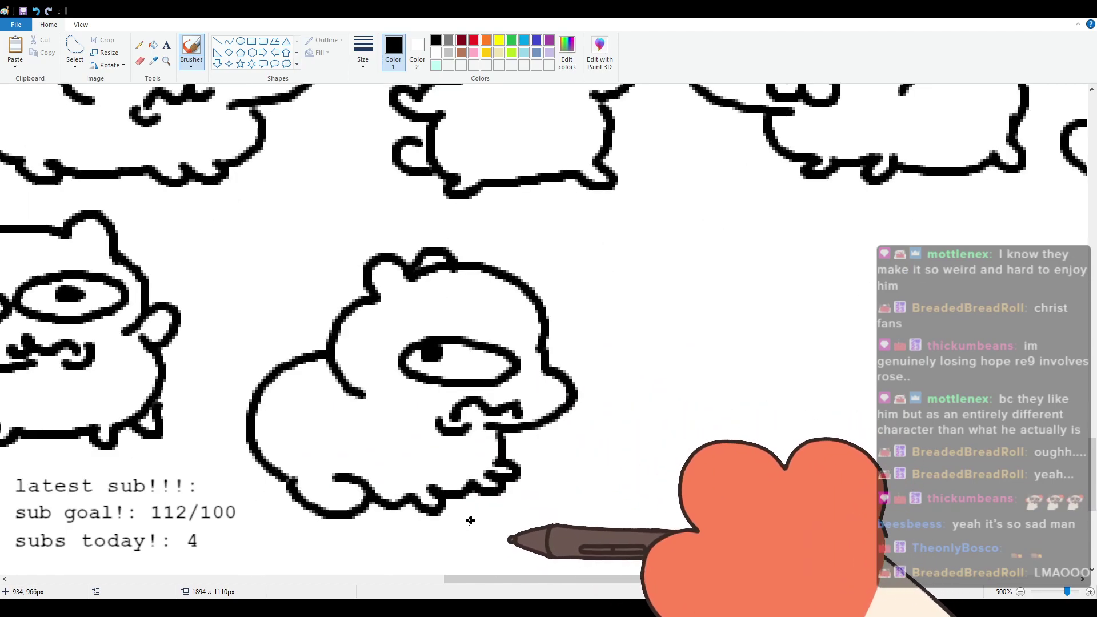
Step: Brush a cat head with two ears and two large round eyes with tiny pupils, right of the profile cat
left_click_drag(498, 579, 571, 573)
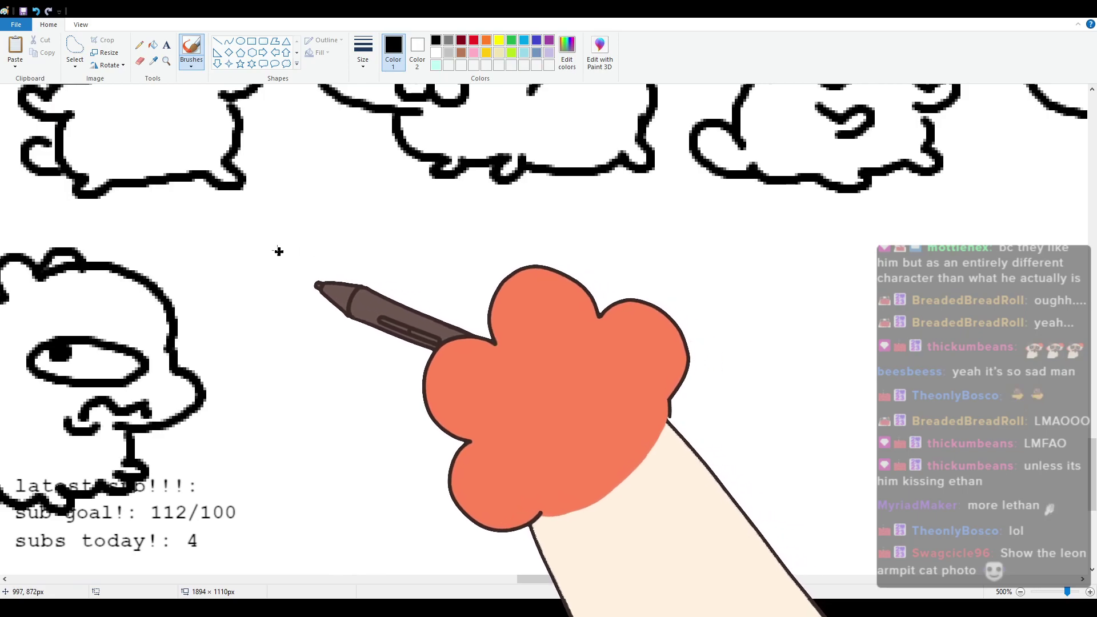
mouse_move(284, 279)
left_mouse_down()
mouse_move(319, 244)
mouse_move(283, 266)
mouse_move(308, 229)
mouse_move(382, 223)
mouse_move(432, 235)
mouse_move(454, 213)
mouse_move(485, 260)
left_mouse_up()
left_click_drag(268, 317, 382, 377)
mouse_move(303, 266)
left_mouse_down()
mouse_move(353, 275)
mouse_move(303, 269)
left_mouse_up()
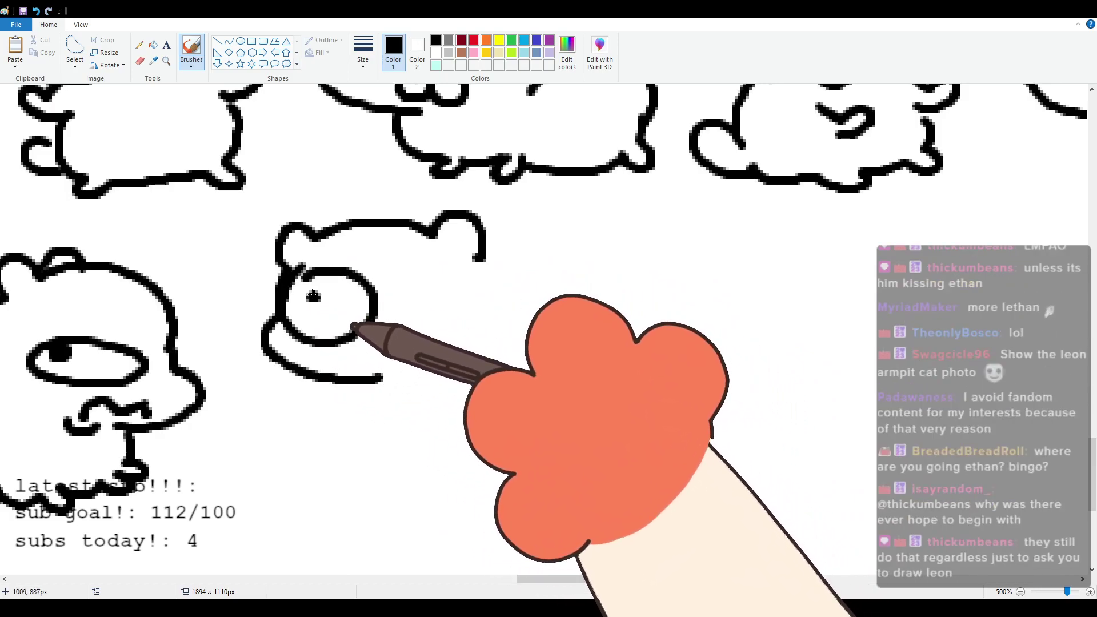
left_click(312, 296)
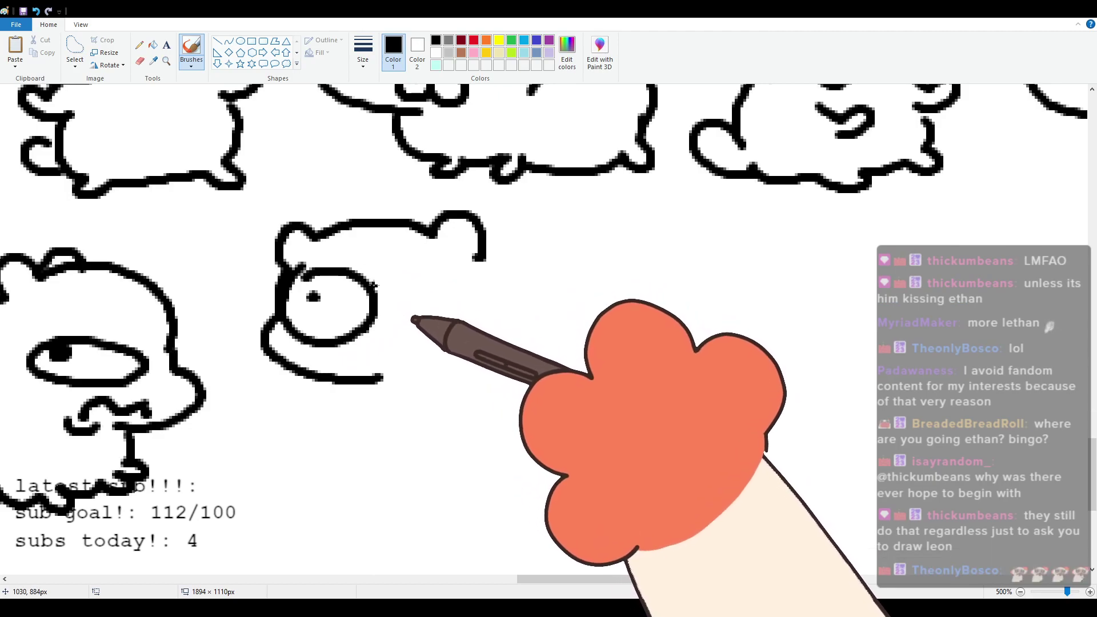
mouse_move(422, 261)
left_mouse_down()
mouse_move(495, 295)
mouse_move(452, 259)
left_mouse_up()
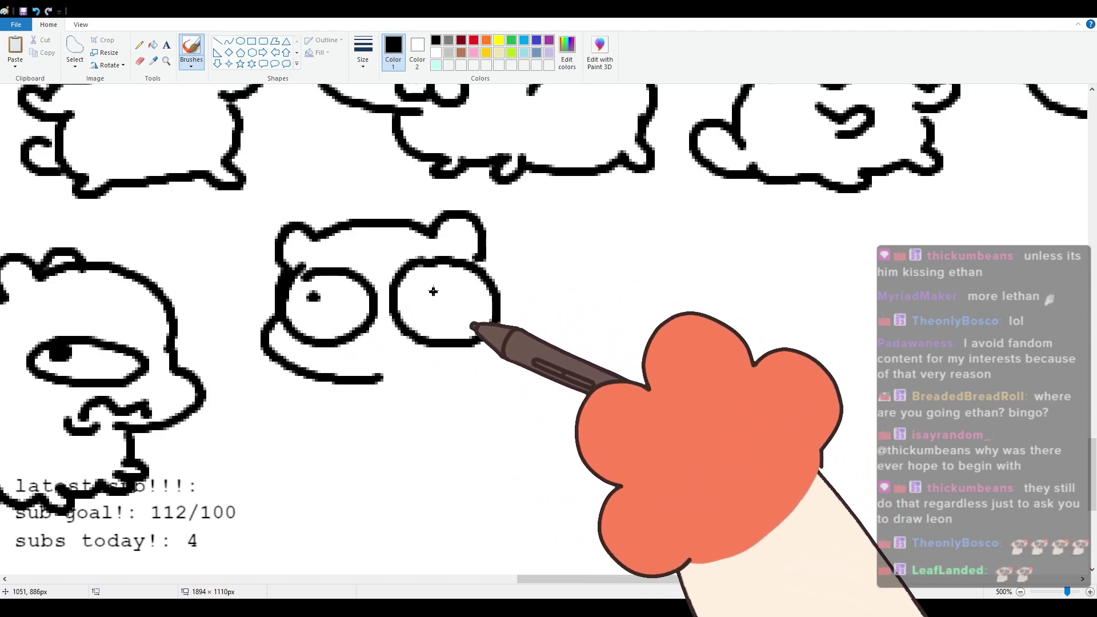
Step: Add a wavy mouth, bags under both eyes and a curved right cheek to the wide-eyed cat
mouse_move(399, 340)
left_mouse_down()
mouse_move(459, 357)
mouse_move(391, 376)
mouse_move(442, 378)
left_mouse_up()
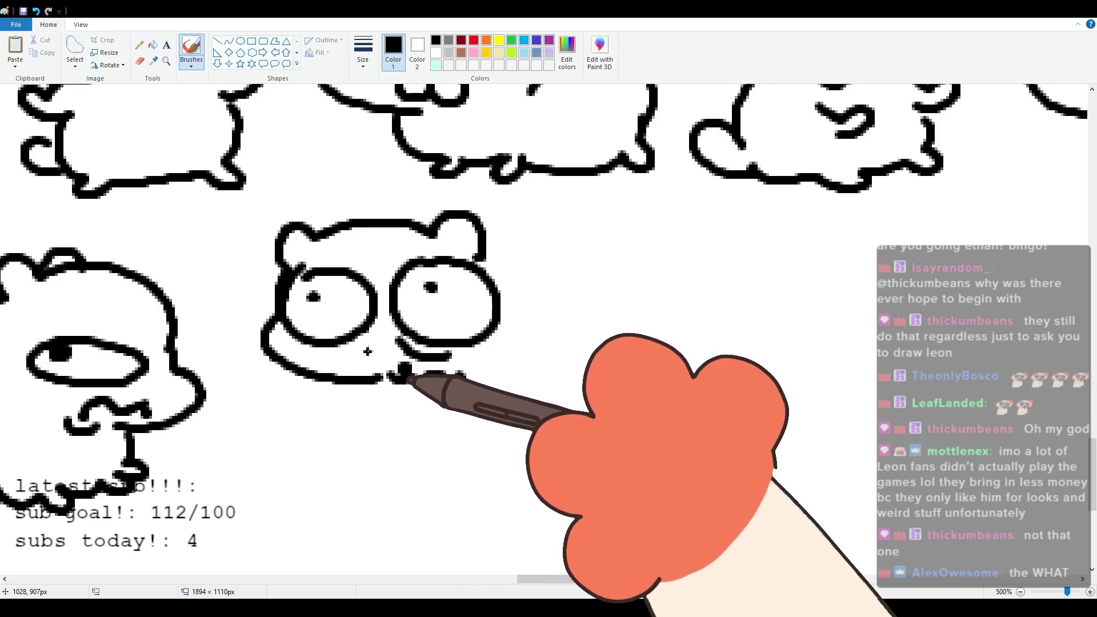
left_click_drag(298, 350, 357, 352)
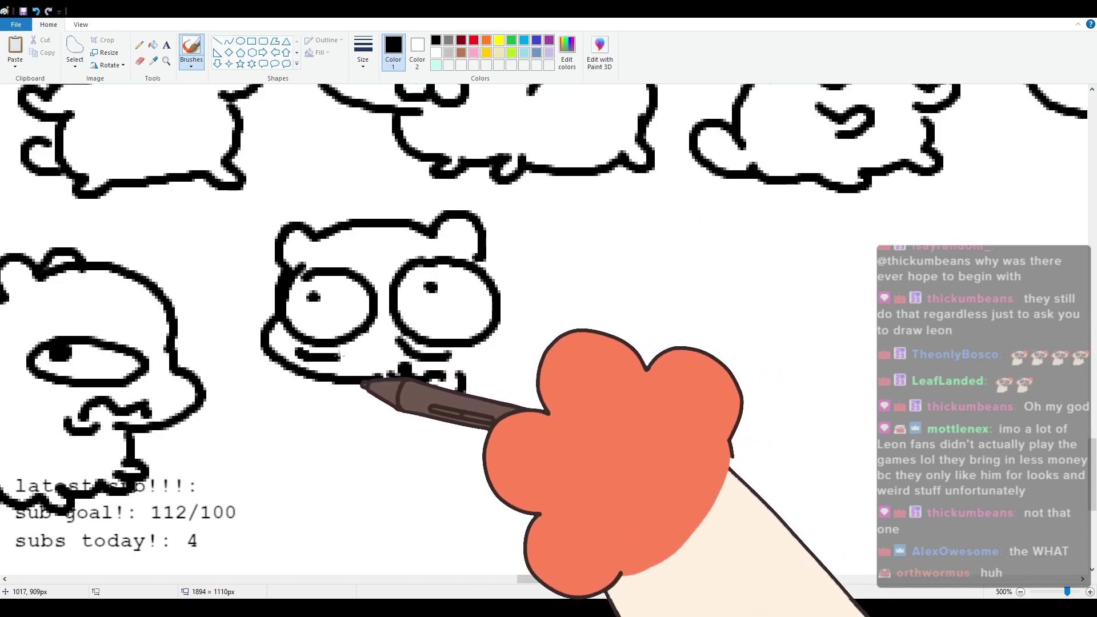
left_click_drag(479, 257, 498, 350)
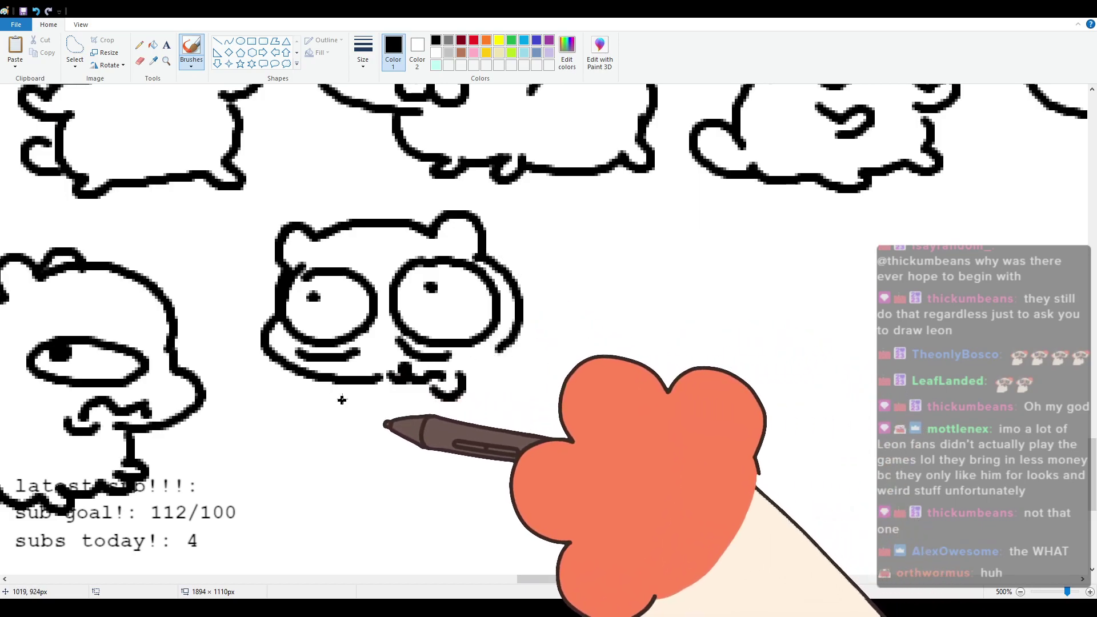
key("ctrl+z")
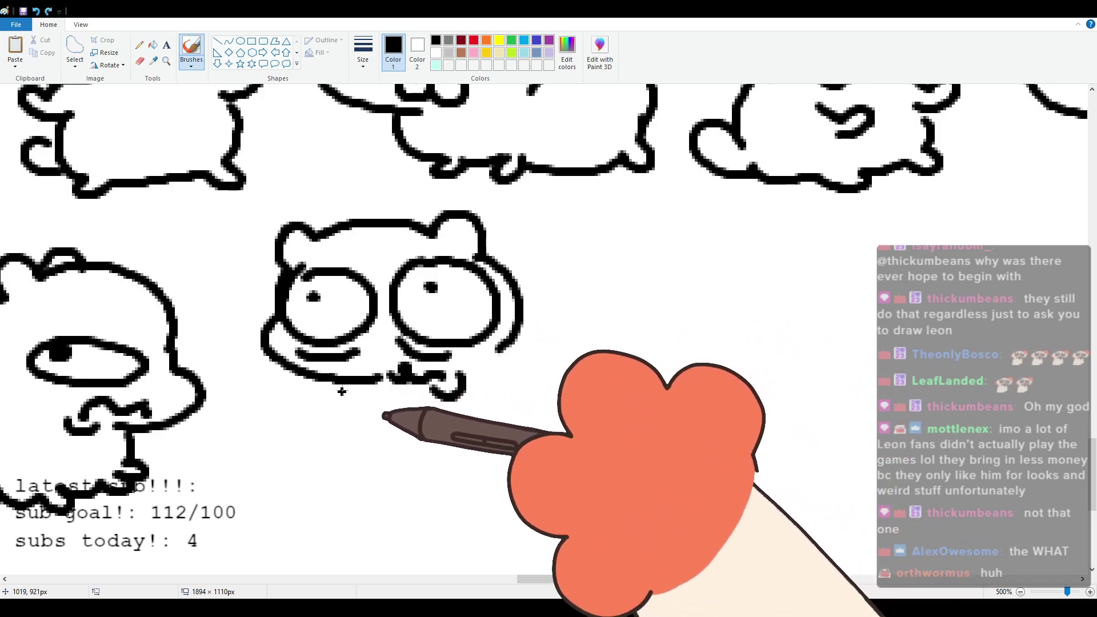
Step: Draw the wide-eyed cat's rounded sitting body with small feet and a short round tail on the right
mouse_move(343, 382)
left_mouse_down()
mouse_move(394, 446)
mouse_move(387, 460)
mouse_move(469, 451)
left_mouse_up()
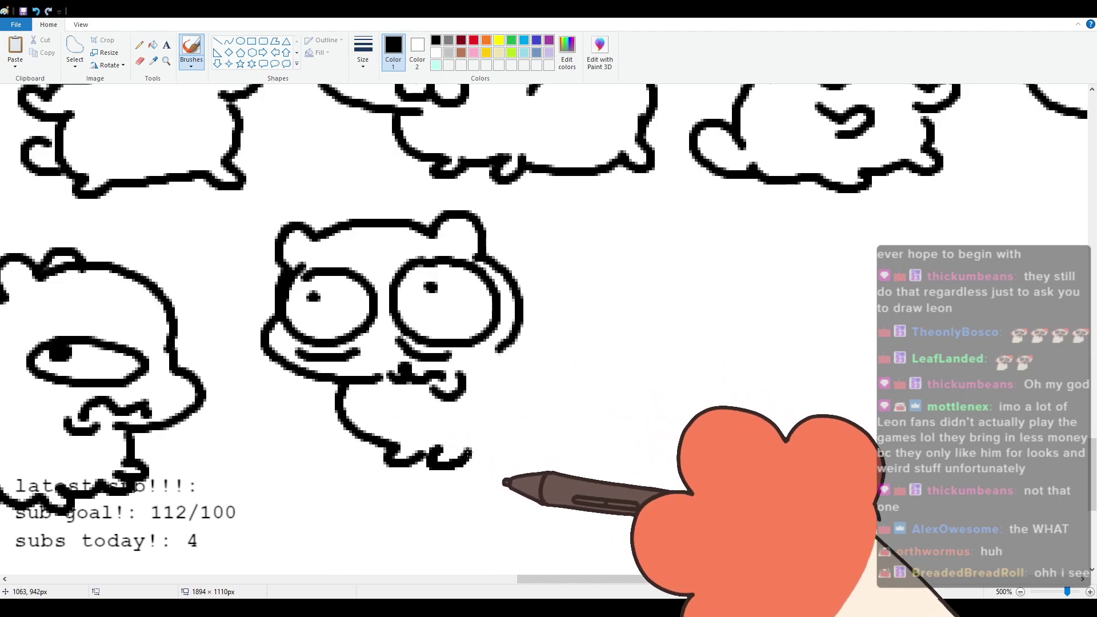
mouse_move(522, 296)
left_mouse_down()
mouse_move(574, 334)
mouse_move(566, 412)
left_mouse_up()
mouse_move(519, 306)
left_mouse_down()
mouse_move(587, 405)
mouse_move(578, 421)
mouse_move(624, 413)
mouse_move(574, 443)
left_mouse_up()
left_click_drag(469, 451, 507, 446)
scroll(515, 417, "up", 2)
scroll(508, 408, "down", 4)
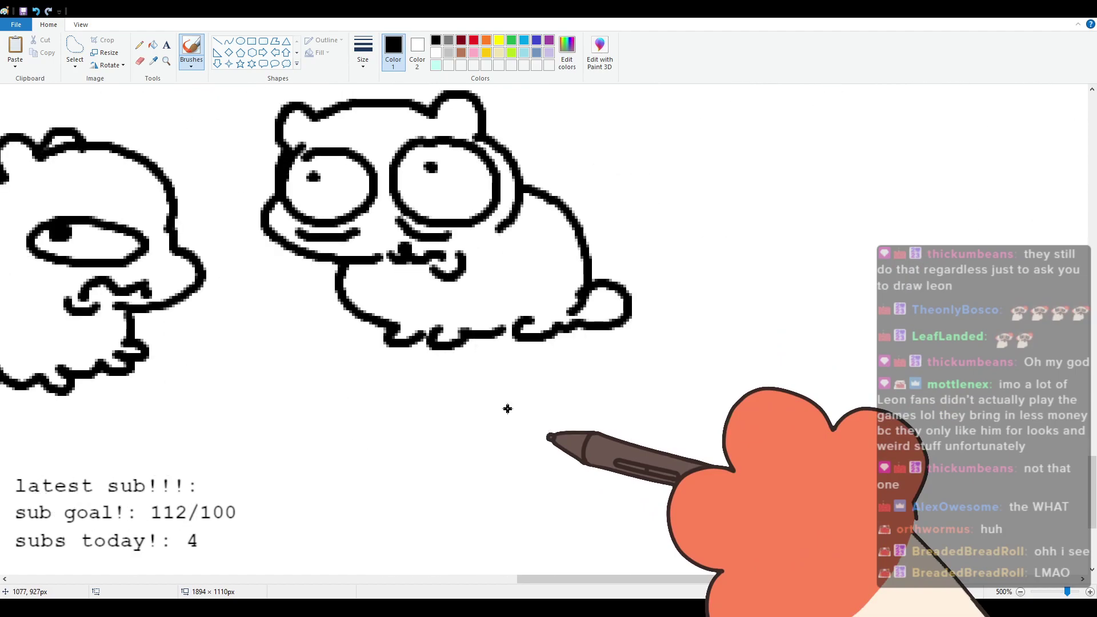
scroll(508, 408, "up", 4)
scroll(506, 394, "down", 4)
scroll(474, 440, "up", 2)
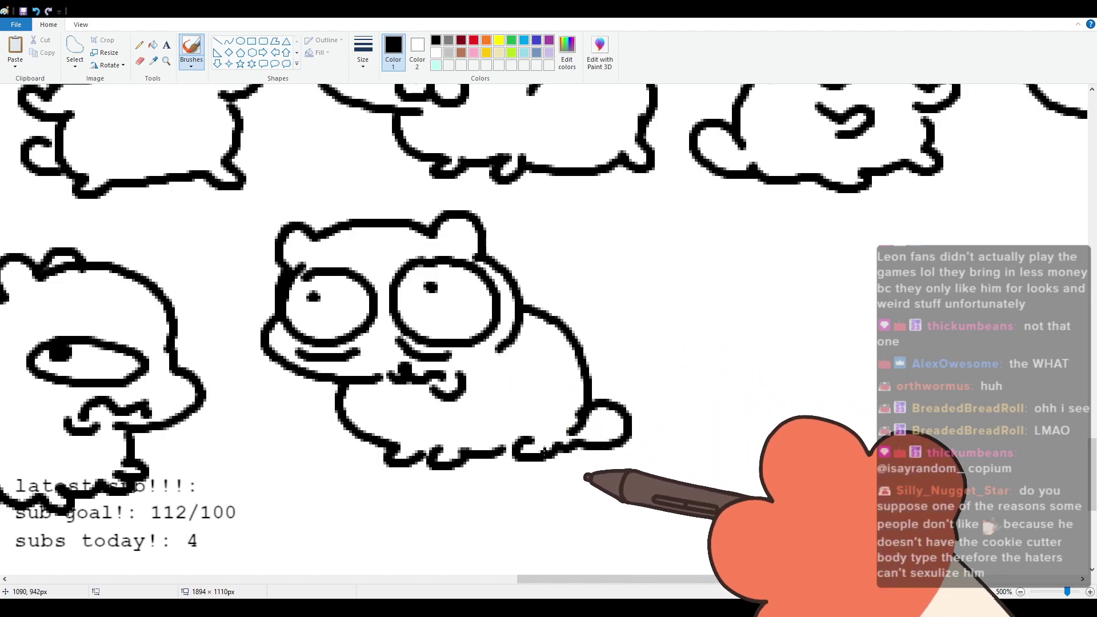
Step: Brush a right-facing cat head with two ears, narrow half-closed eyes and a wavy smirk, right of the wide-eyed cat
left_click_drag(580, 584, 661, 584)
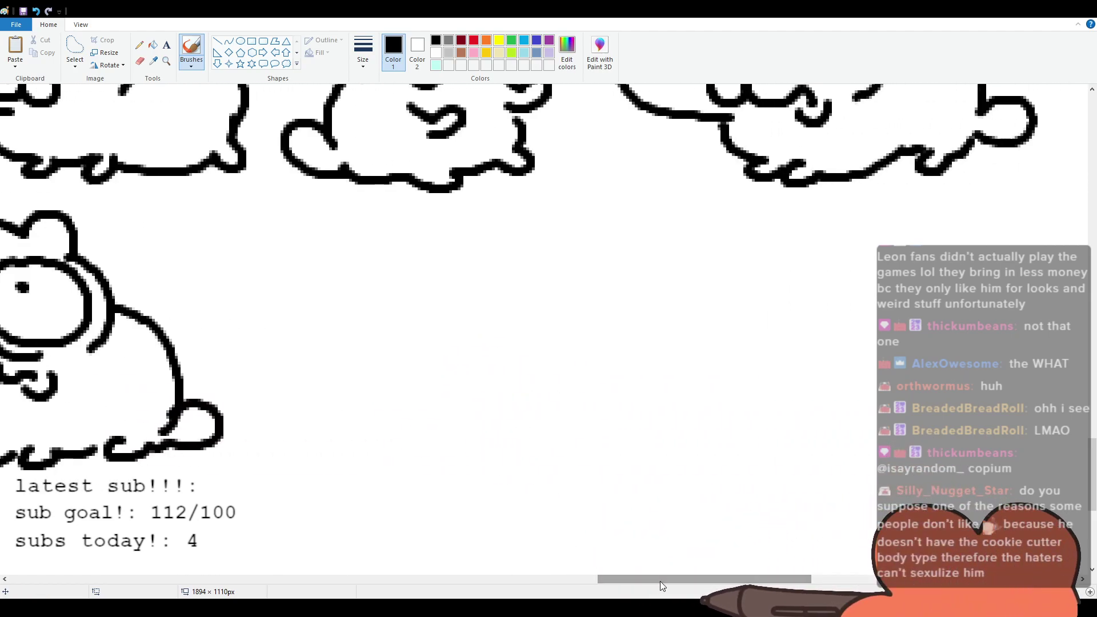
mouse_move(369, 323)
left_mouse_down()
mouse_move(357, 293)
mouse_move(515, 267)
mouse_move(528, 255)
mouse_move(568, 278)
mouse_move(597, 320)
mouse_move(527, 397)
mouse_move(496, 370)
mouse_move(456, 400)
left_mouse_up()
mouse_move(435, 400)
left_mouse_down()
mouse_move(441, 412)
mouse_move(468, 411)
left_mouse_up()
mouse_move(403, 339)
left_mouse_down()
mouse_move(474, 333)
mouse_move(417, 332)
left_mouse_up()
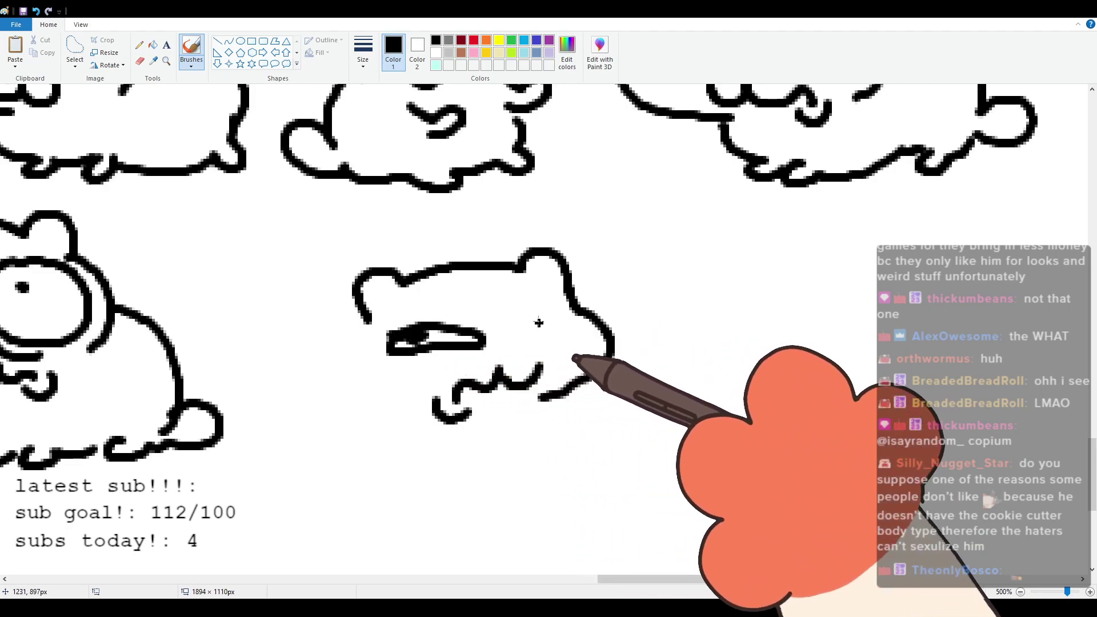
mouse_move(537, 319)
left_mouse_down()
mouse_move(584, 324)
mouse_move(520, 333)
left_mouse_up()
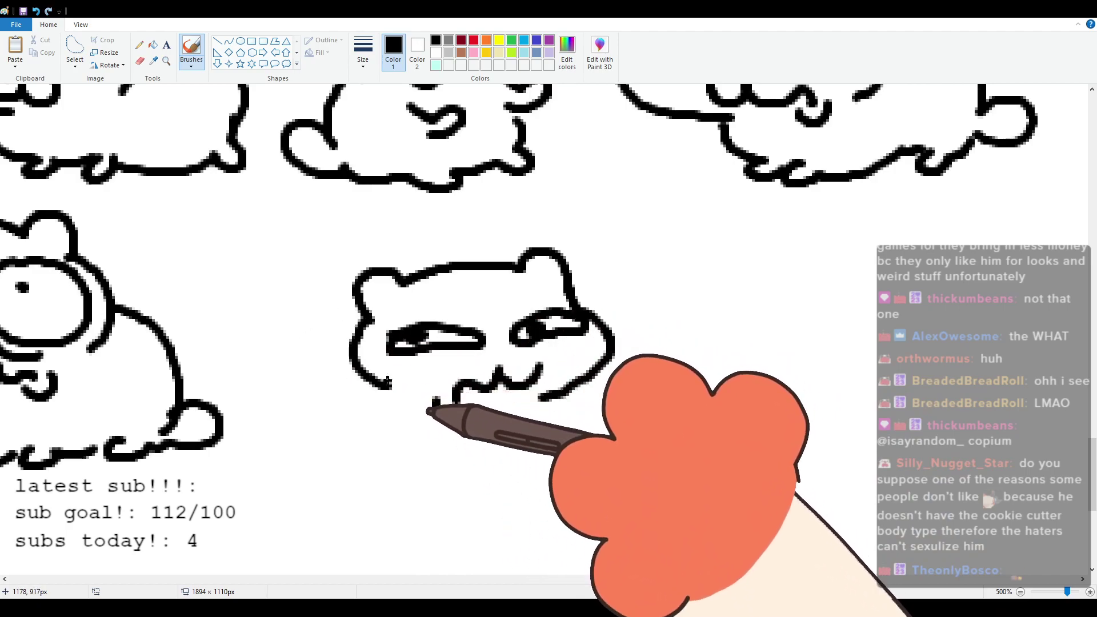
Step: Draw the smirking cat's rounded body behind its head, with small feet and a round tail on the left
mouse_move(460, 262)
left_mouse_down()
mouse_move(377, 240)
mouse_move(294, 342)
left_mouse_up()
key("ctrl+z")
mouse_move(446, 266)
left_mouse_down()
mouse_move(319, 264)
mouse_move(273, 349)
mouse_move(239, 341)
mouse_move(262, 386)
mouse_move(285, 380)
mouse_move(330, 440)
mouse_move(347, 424)
mouse_move(479, 455)
mouse_move(479, 438)
mouse_move(517, 428)
left_mouse_up()
scroll(419, 357, "up", 1)
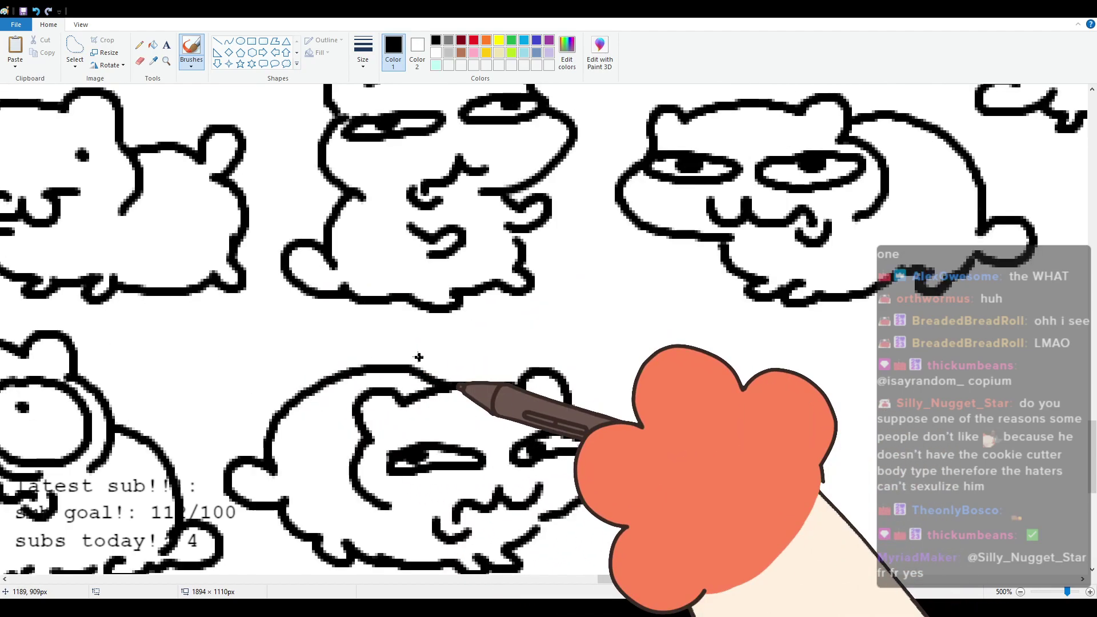
scroll(419, 357, "down", 1)
scroll(465, 359, "up", 1)
scroll(466, 360, "down", 1)
Step: Brush the outline of a left-facing cat head with two ears and a puffy cheek, right of the smirking cat
left_click_drag(644, 578, 673, 577)
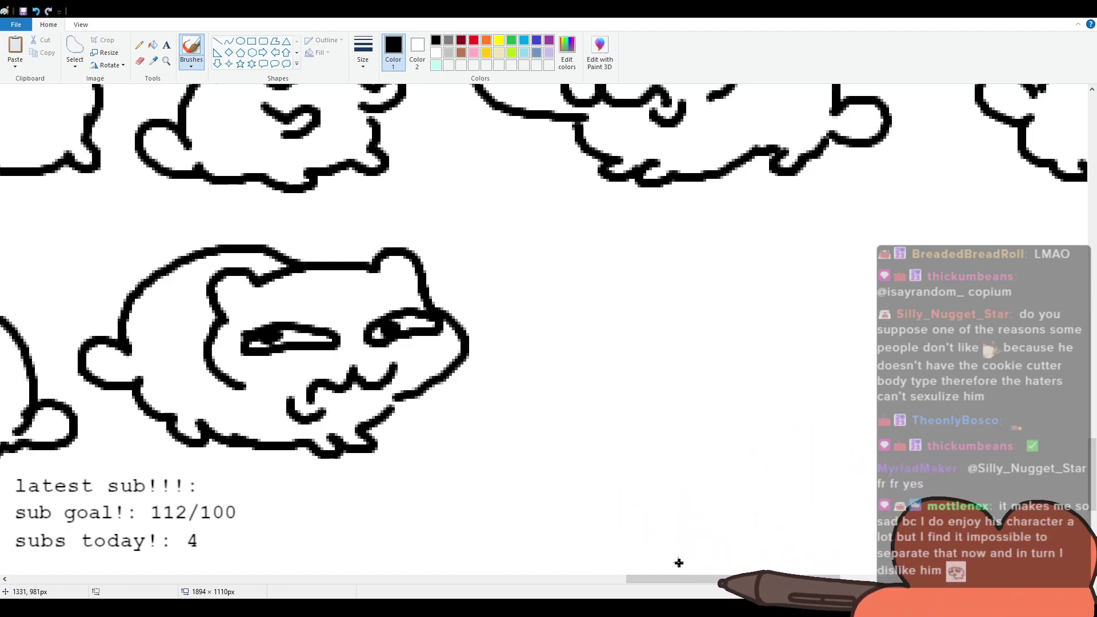
left_click_drag(678, 579, 744, 574)
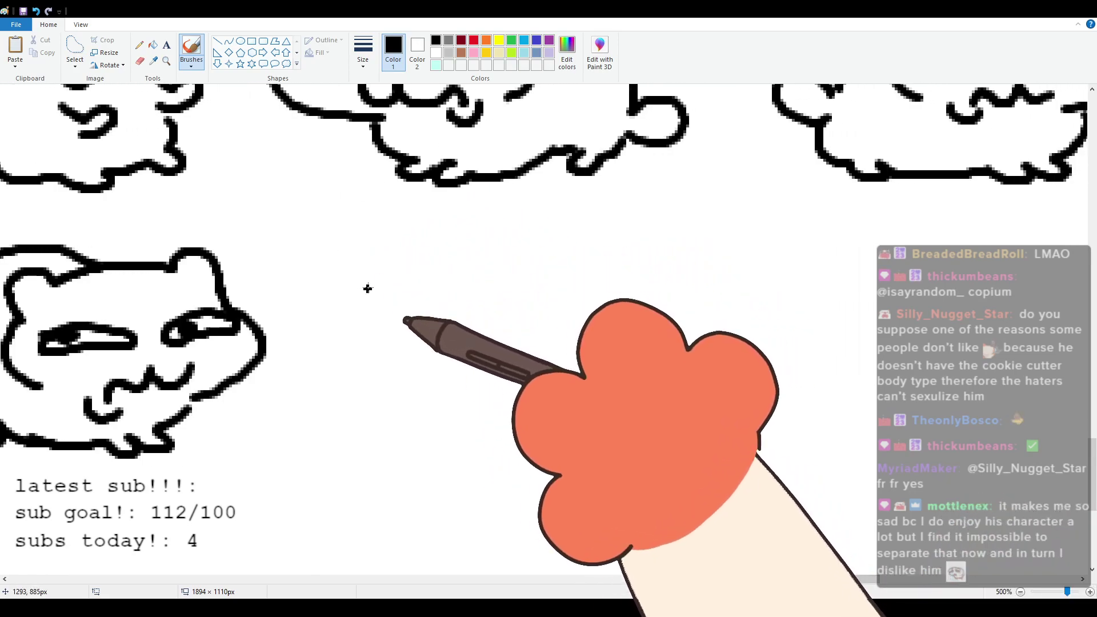
mouse_move(371, 280)
left_mouse_down()
mouse_move(404, 258)
mouse_move(371, 245)
mouse_move(508, 248)
mouse_move(527, 228)
mouse_move(562, 280)
left_mouse_up()
key("ctrl+z")
mouse_move(357, 298)
left_mouse_down()
mouse_move(340, 346)
mouse_move(439, 370)
left_mouse_up()
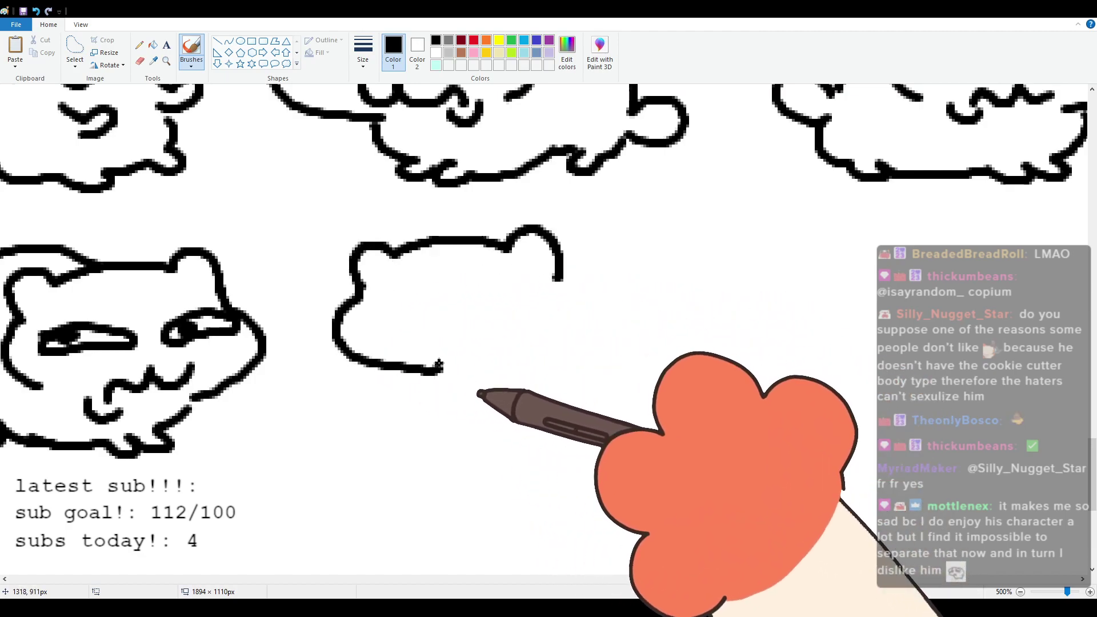
Step: Give the new head two oval eyes with small pupils, short brows, a wavy mouth and a right cheek
mouse_move(380, 283)
left_mouse_down()
mouse_move(413, 320)
mouse_move(390, 295)
left_mouse_up()
mouse_move(492, 284)
left_mouse_down()
mouse_move(508, 321)
mouse_move(495, 275)
left_mouse_up()
mouse_move(443, 348)
left_mouse_down()
mouse_move(524, 368)
mouse_move(508, 378)
mouse_move(565, 282)
left_mouse_up()
mouse_move(466, 268)
left_mouse_down()
mouse_move(518, 260)
mouse_move(477, 269)
left_mouse_up()
left_click_drag(375, 268, 423, 274)
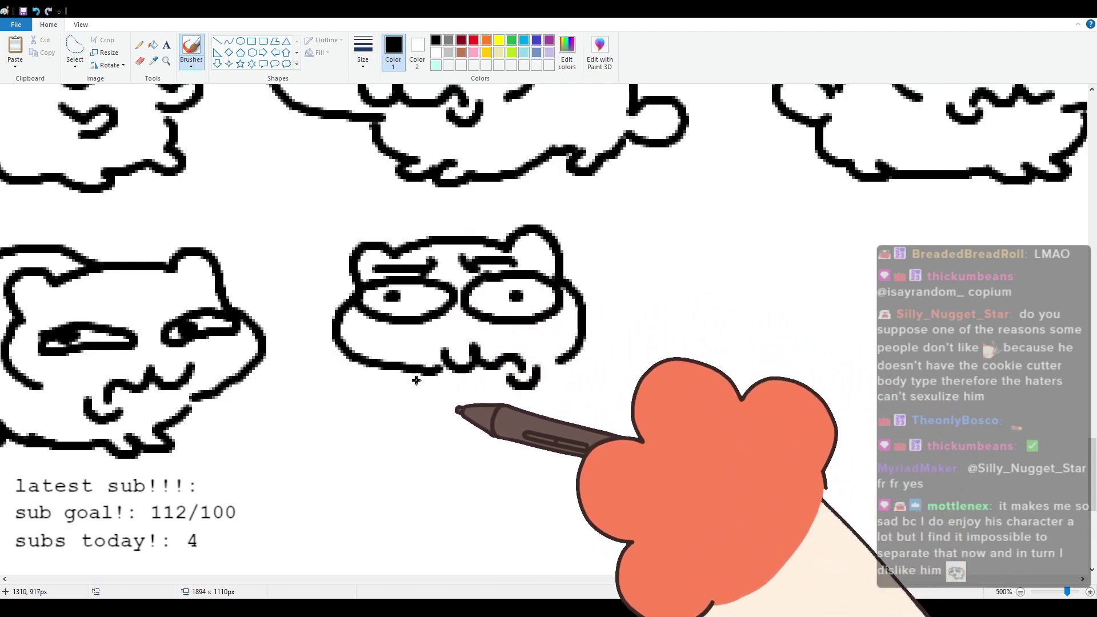
Step: Draw the browed cat's upright body with two short arms, small feet and a round tail on the right
left_click_drag(425, 375, 417, 395)
mouse_move(572, 355)
left_mouse_down()
mouse_move(605, 377)
mouse_move(576, 381)
left_mouse_up()
left_click_drag(424, 390, 439, 478)
key("ctrl+z")
mouse_move(424, 389)
left_mouse_down()
mouse_move(421, 466)
mouse_move(437, 489)
mouse_move(597, 492)
mouse_move(594, 479)
left_mouse_up()
left_click_drag(593, 406, 590, 469)
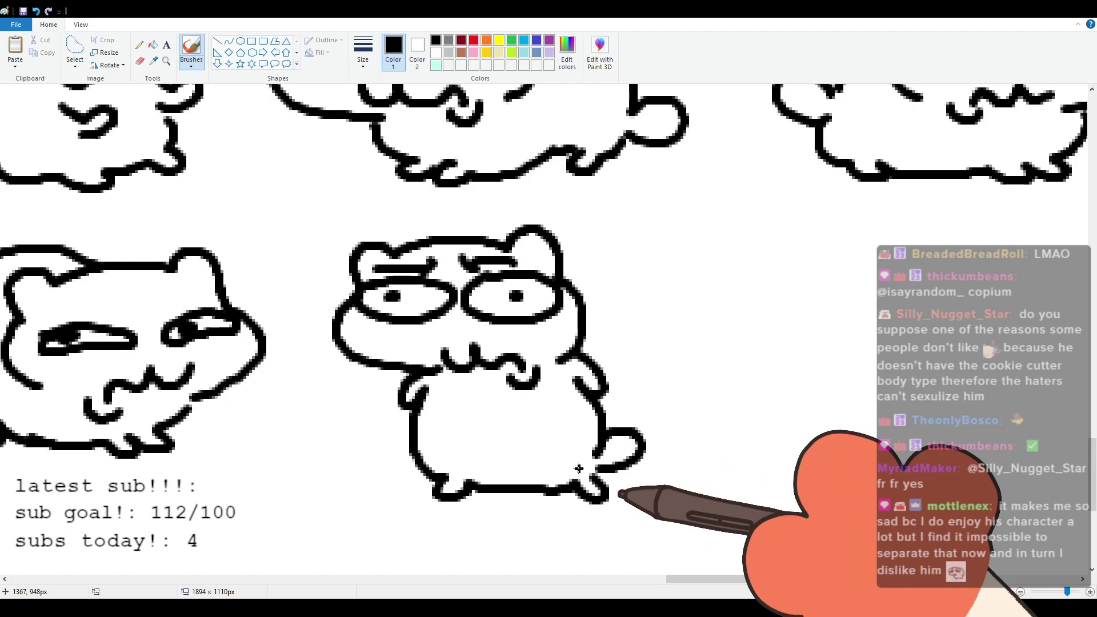
scroll(582, 465, "up", 2)
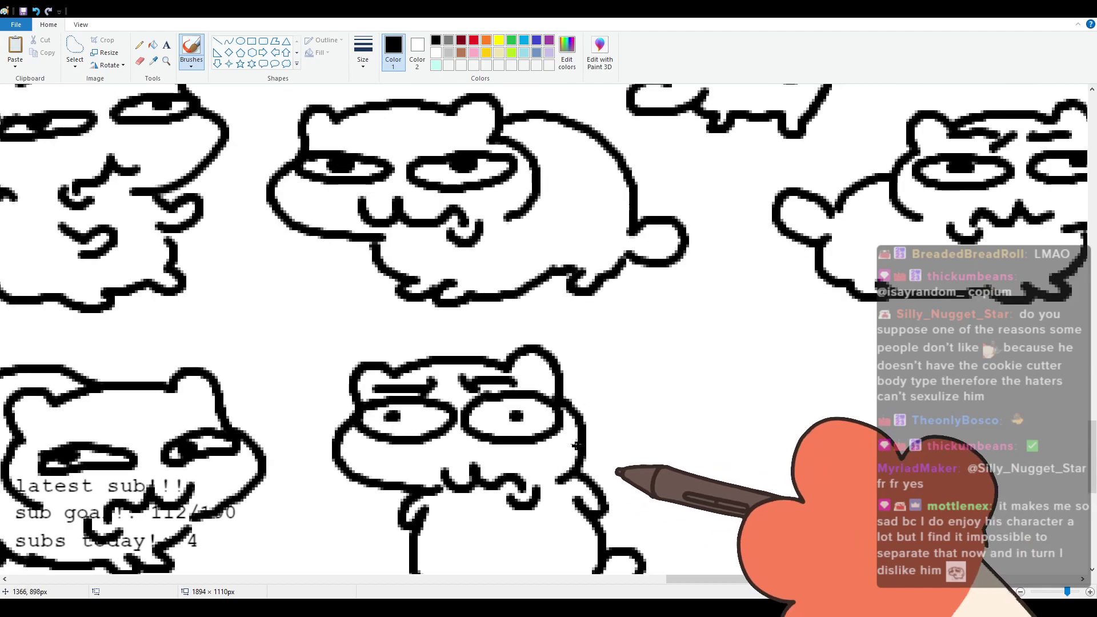
scroll(575, 467, "down", 2)
scroll(573, 489, "up", 2)
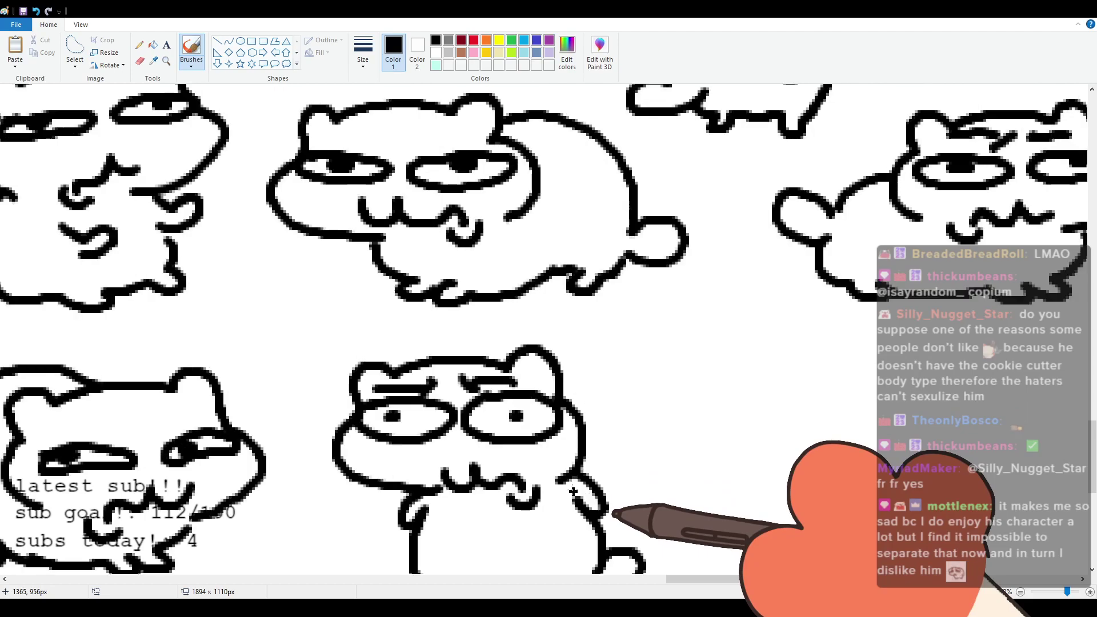
scroll(574, 489, "down", 2)
Step: Brush the outline of a right-facing cat head with two ears and a protruding muzzle, right of the upright cat
left_click_drag(724, 579, 809, 578)
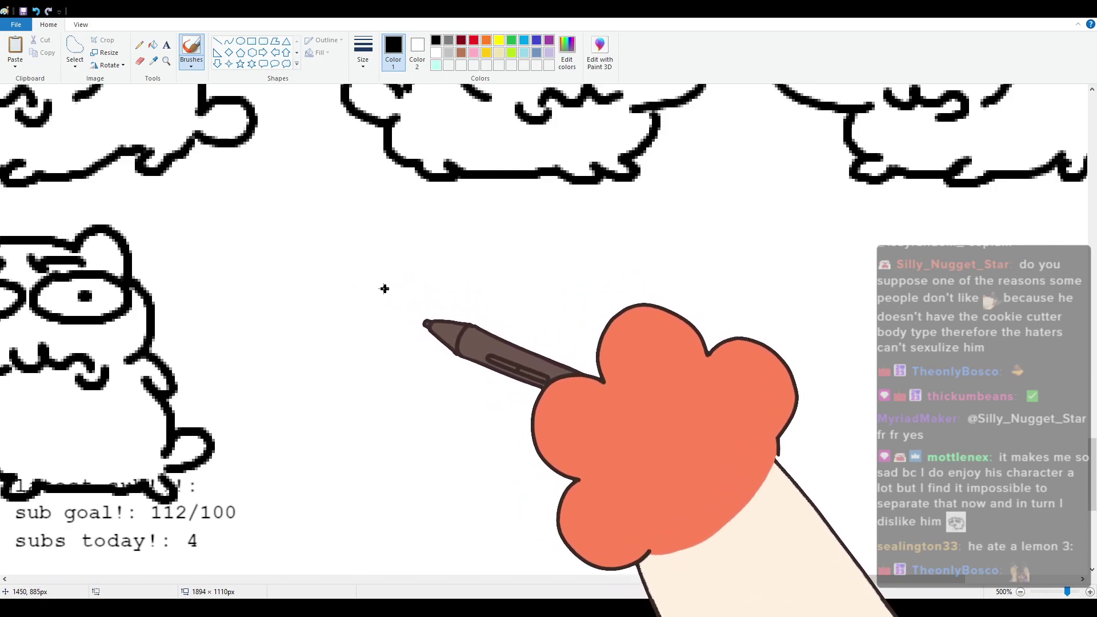
mouse_move(375, 316)
left_mouse_down()
mouse_move(411, 283)
mouse_move(546, 254)
mouse_move(566, 339)
mouse_move(514, 416)
left_mouse_up()
key("ctrl+z")
key("ctrl+z")
mouse_move(561, 344)
left_mouse_down()
mouse_move(578, 370)
mouse_move(492, 418)
left_mouse_up()
Step: Add two oval eyes with small pupils and a slanted wavy mouth to the right-facing head
mouse_move(392, 339)
left_mouse_down()
mouse_move(387, 370)
mouse_move(395, 339)
left_mouse_up()
left_click_drag(405, 352, 413, 352)
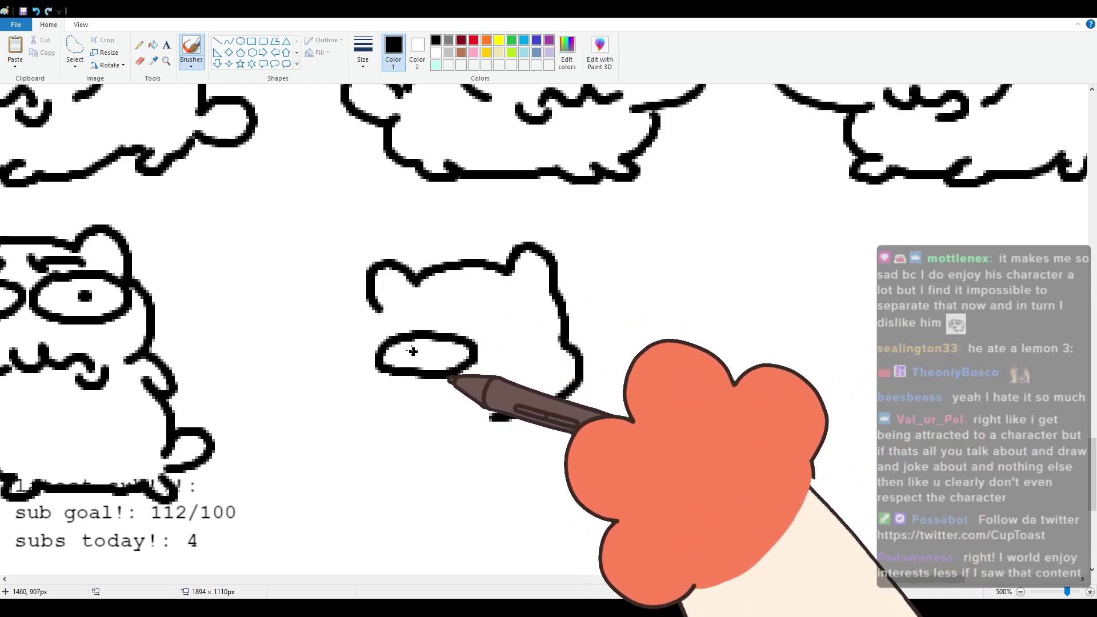
mouse_move(528, 322)
left_mouse_down()
mouse_move(544, 359)
mouse_move(523, 321)
left_mouse_up()
left_click(525, 342)
mouse_move(517, 398)
left_mouse_down()
mouse_move(495, 395)
mouse_move(462, 422)
left_mouse_up()
key("ctrl+z")
mouse_move(528, 381)
left_mouse_down()
mouse_move(507, 399)
mouse_move(500, 389)
mouse_move(466, 400)
mouse_move(478, 432)
left_mouse_up()
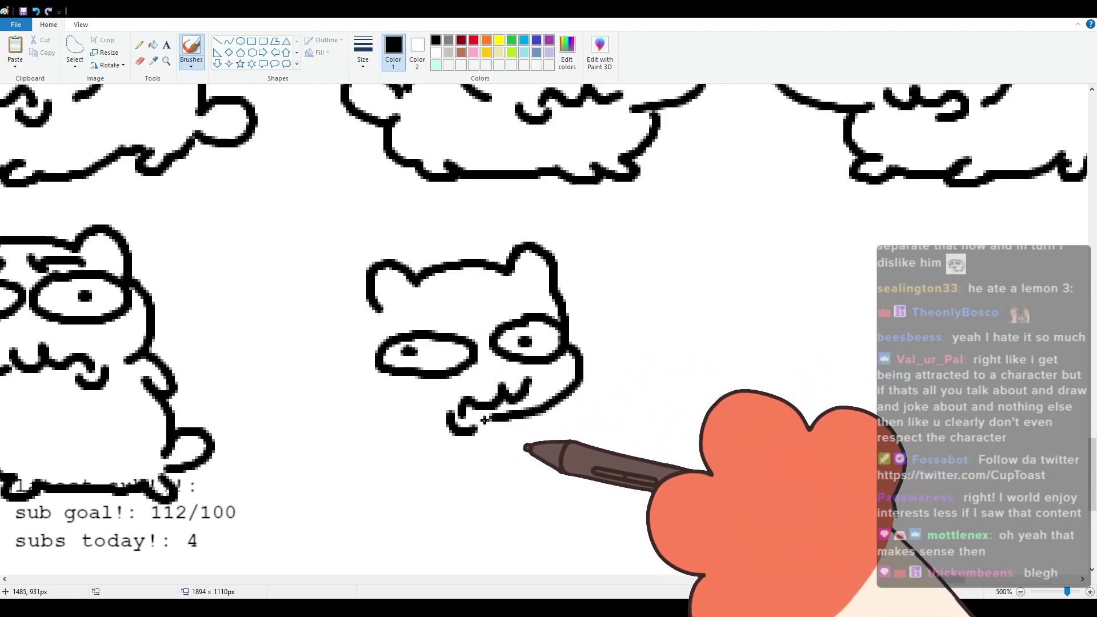
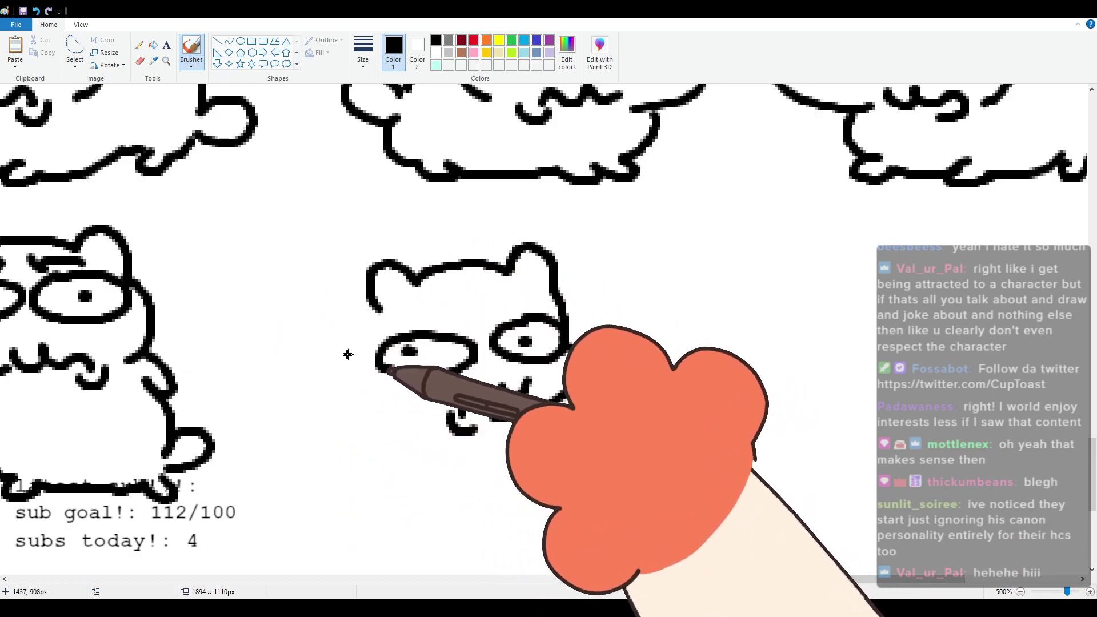
Step: Draw the curved left cheek of the right-facing head, redoing the stroke once
left_click_drag(373, 305, 383, 394)
key("ctrl+z")
mouse_move(372, 304)
left_mouse_down()
mouse_move(347, 336)
mouse_move(379, 393)
left_mouse_up()
mouse_move(457, 261)
left_mouse_down()
mouse_move(396, 237)
mouse_move(297, 303)
left_mouse_up()
key("ctrl+z")
mouse_move(455, 264)
left_mouse_down()
mouse_move(387, 243)
mouse_move(298, 279)
mouse_move(286, 315)
left_mouse_up()
key("ctrl+z")
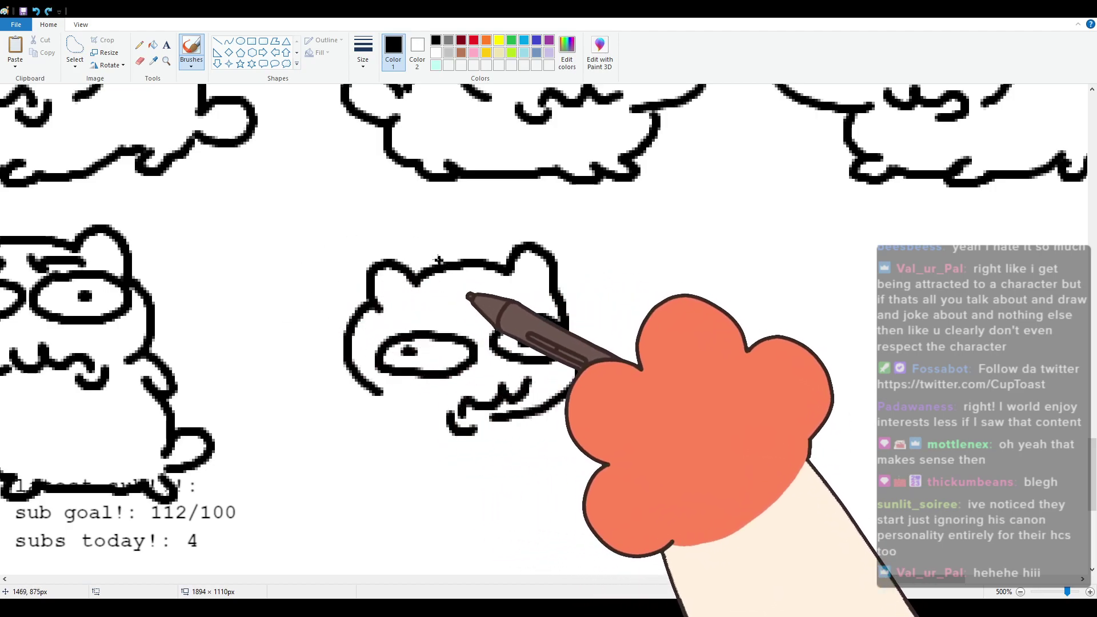
Step: Draw the right-facing cat's large rounded body behind its head, with a curled tail on the left and small feet
mouse_move(457, 262)
left_mouse_down()
mouse_move(331, 252)
mouse_move(269, 297)
mouse_move(255, 340)
mouse_move(300, 420)
mouse_move(286, 379)
left_mouse_up()
mouse_move(293, 428)
left_mouse_down()
mouse_move(323, 455)
mouse_move(341, 438)
left_mouse_up()
mouse_move(344, 450)
left_mouse_down()
mouse_move(364, 437)
mouse_move(485, 455)
mouse_move(517, 440)
mouse_move(513, 425)
left_mouse_up()
key("ctrl+z")
mouse_move(451, 446)
left_mouse_down()
mouse_move(508, 447)
mouse_move(514, 422)
left_mouse_up()
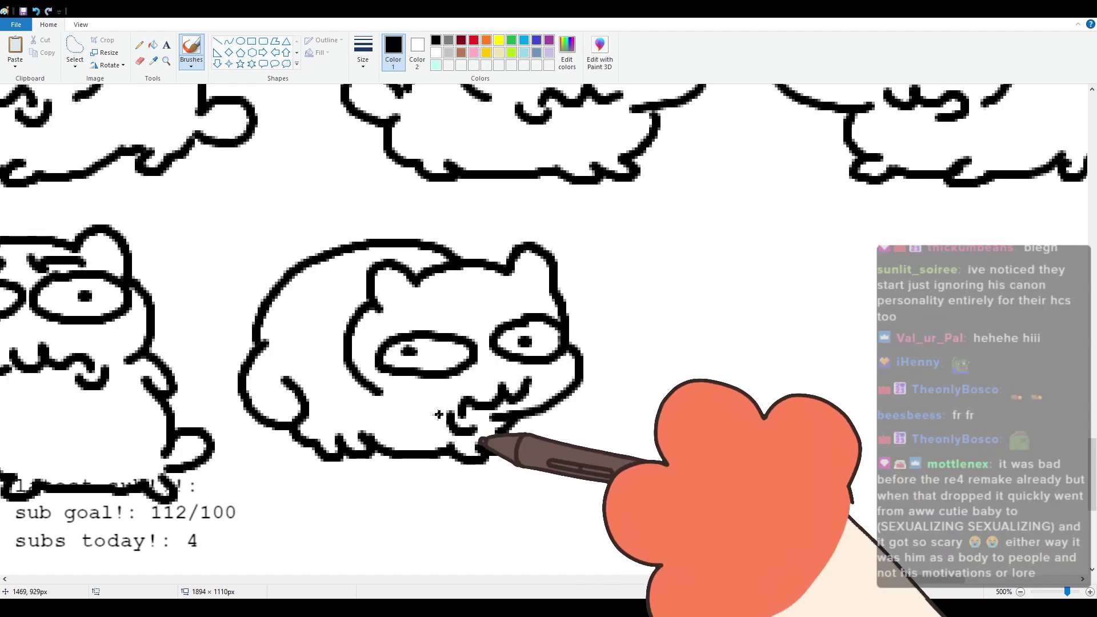
scroll(559, 460, "down", 4)
scroll(678, 509, "up", 2)
Step: Brush a left-facing cat head in profile with two ears, a flat oval eye and a wavy mouth, right of the previous cat
left_click_drag(794, 579, 870, 579)
scroll(344, 369, "up", 2)
scroll(590, 400, "down", 1)
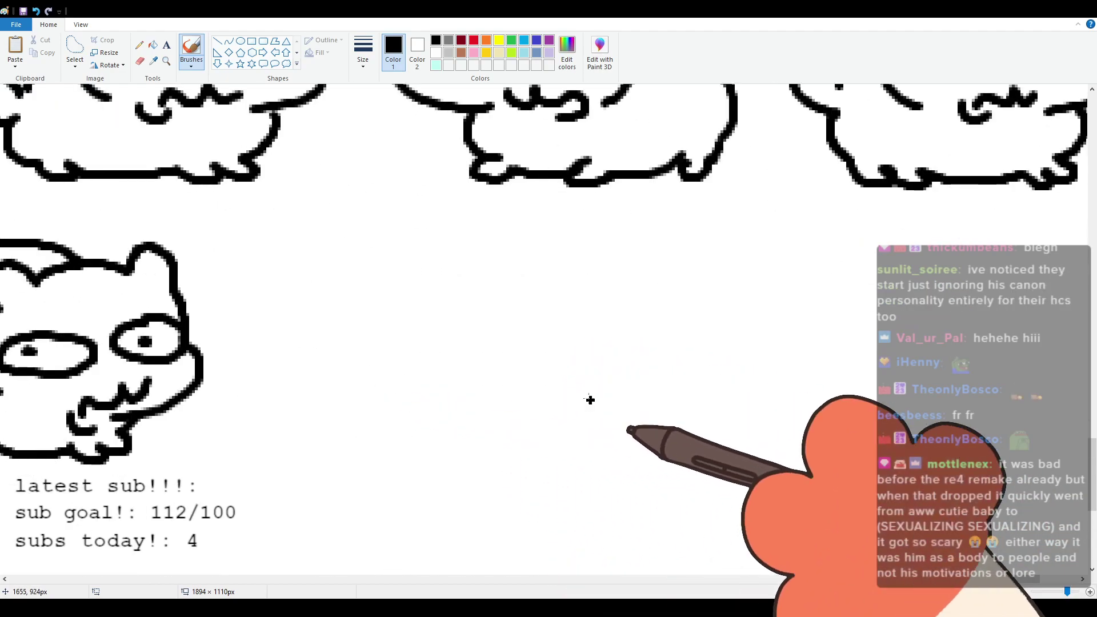
scroll(585, 408, "up", 1)
scroll(595, 473, "left", 2)
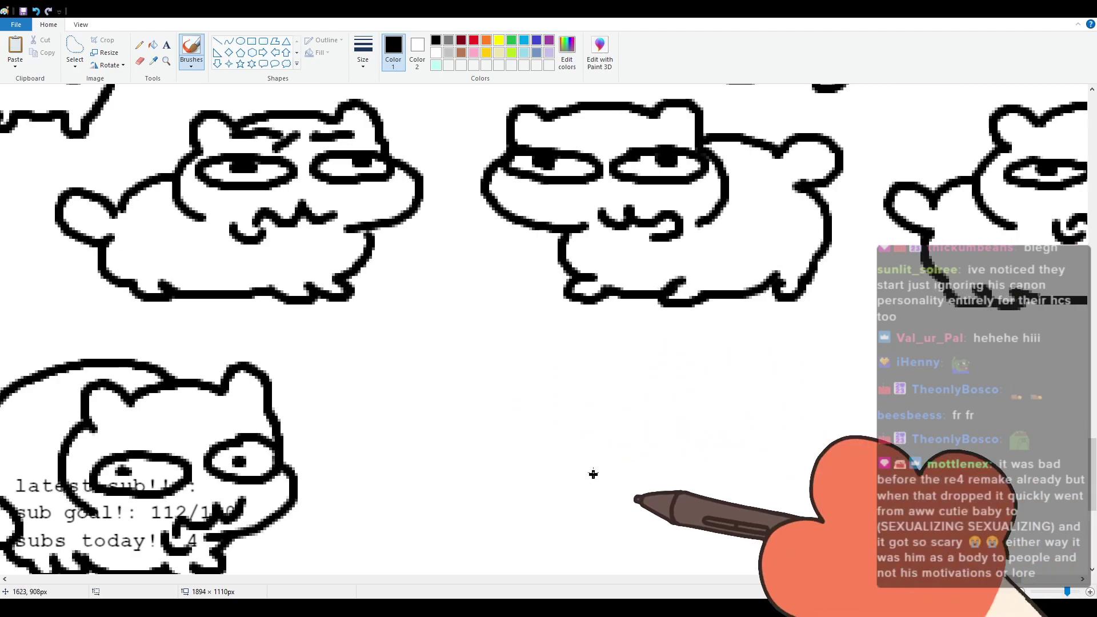
scroll(608, 471, "down", 3)
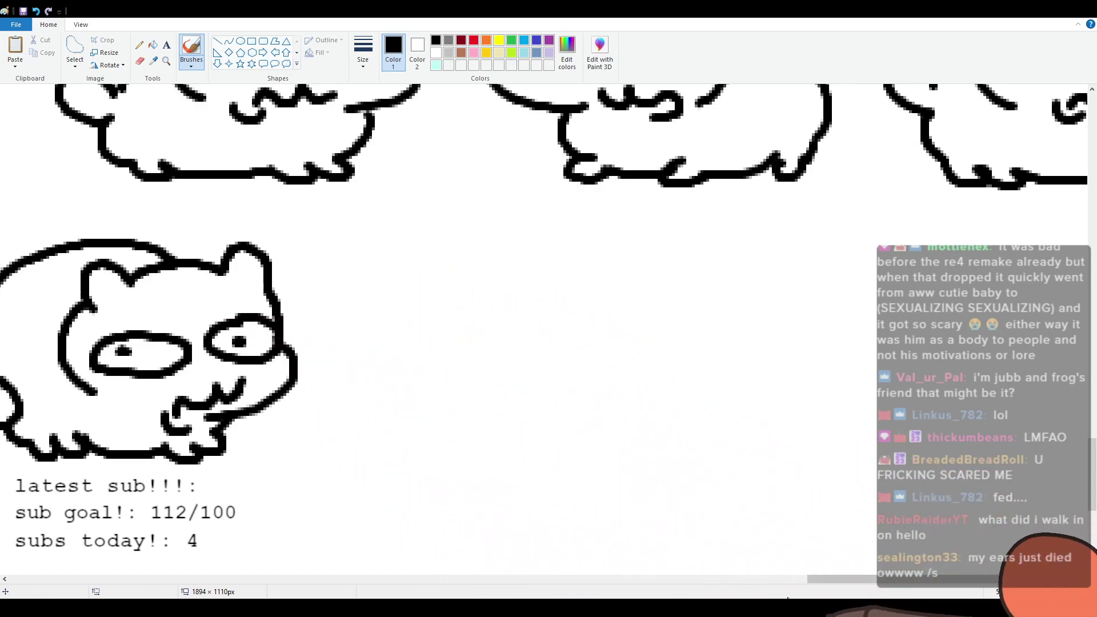
left_click_drag(814, 583, 835, 582)
mouse_move(377, 263)
left_mouse_down()
mouse_move(313, 330)
mouse_move(422, 387)
left_mouse_up()
key("ctrl+z")
mouse_move(401, 248)
left_mouse_down()
mouse_move(374, 250)
mouse_move(288, 363)
mouse_move(432, 395)
left_mouse_up()
key("ctrl+z")
mouse_move(397, 238)
left_mouse_down()
mouse_move(319, 286)
mouse_move(326, 350)
mouse_move(449, 377)
left_mouse_up()
mouse_move(404, 336)
left_mouse_down()
mouse_move(474, 356)
mouse_move(380, 336)
mouse_move(450, 345)
mouse_move(486, 377)
mouse_move(484, 397)
left_mouse_up()
mouse_move(397, 239)
left_mouse_down()
mouse_move(504, 250)
mouse_move(529, 282)
left_mouse_up()
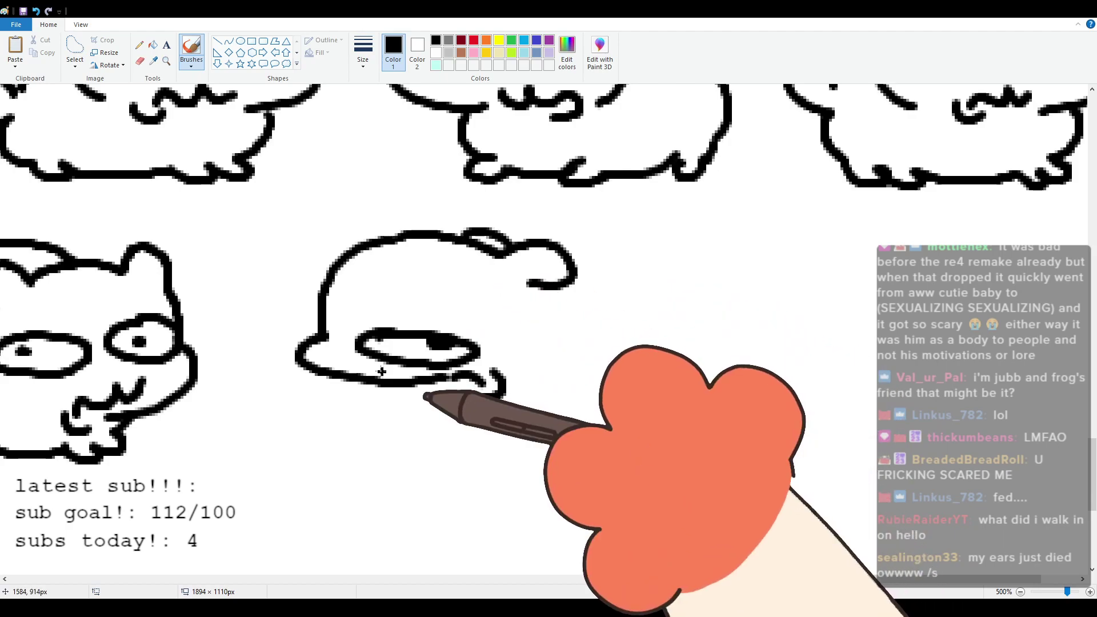
Step: Draw the left-facing profile cat's lower jaw line and a rounded body with small feet and a tail on the right
left_click_drag(376, 388, 469, 394)
key("ctrl+z")
left_click_drag(403, 388, 464, 394)
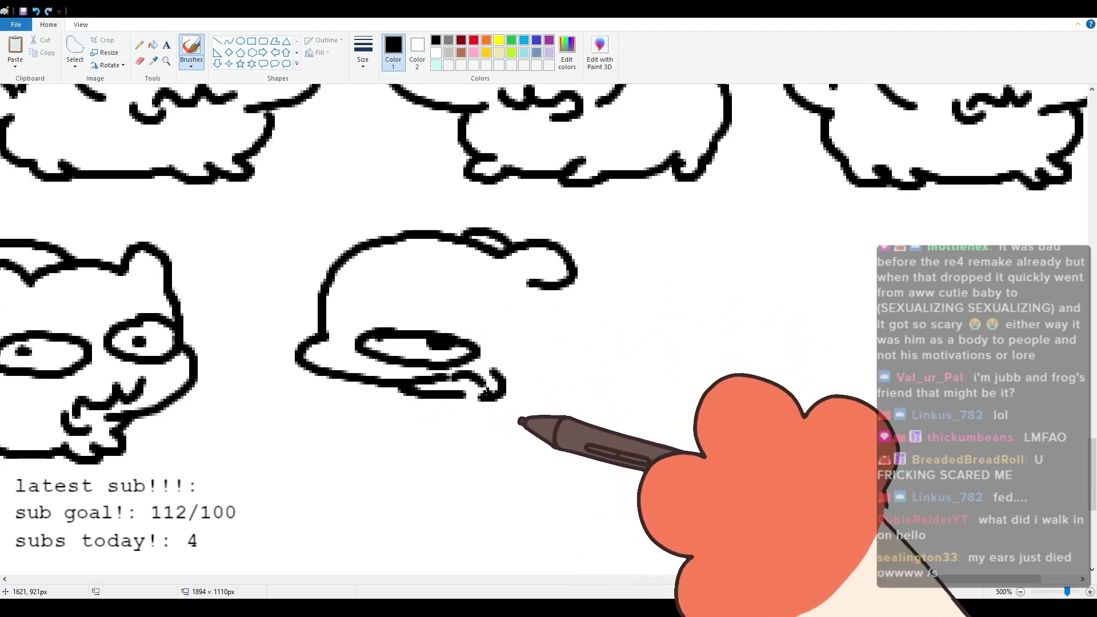
mouse_move(506, 243)
left_mouse_down()
mouse_move(549, 223)
mouse_move(634, 259)
mouse_move(616, 230)
mouse_move(674, 290)
mouse_move(668, 334)
left_mouse_up()
mouse_move(517, 394)
left_mouse_down()
mouse_move(549, 408)
mouse_move(645, 400)
mouse_move(670, 377)
mouse_move(673, 341)
left_mouse_up()
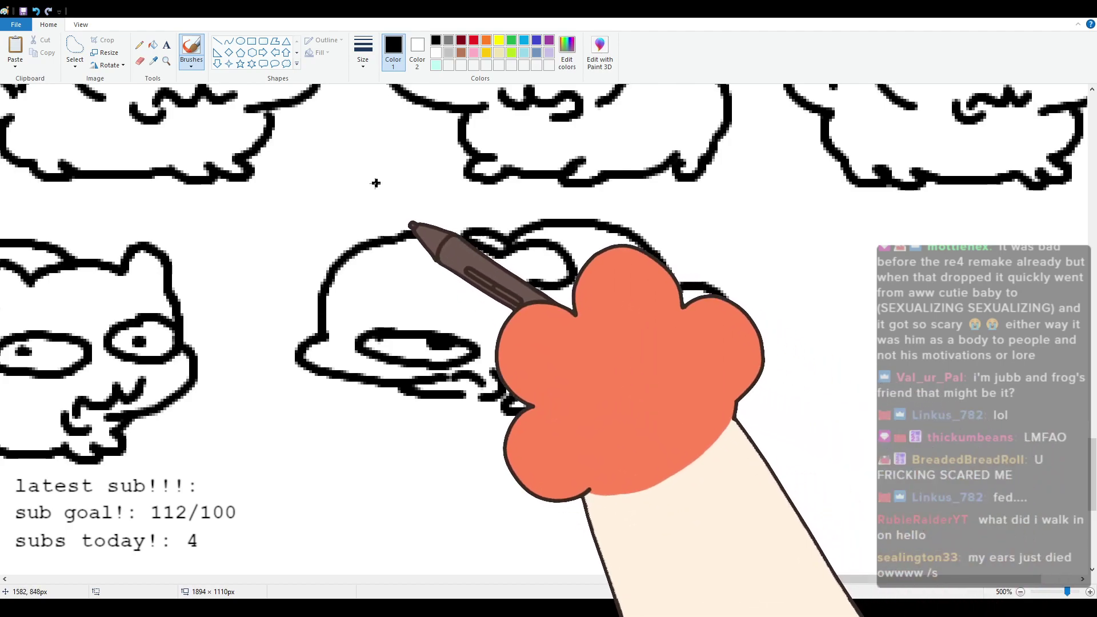
Step: Select the finished left-facing profile cat freehand and move it left, closer to the previous cat
left_click(75, 49)
mouse_move(337, 232)
left_mouse_down()
mouse_move(286, 367)
mouse_move(311, 395)
mouse_move(488, 438)
mouse_move(633, 433)
mouse_move(753, 379)
mouse_move(750, 263)
mouse_move(669, 215)
mouse_move(549, 204)
mouse_move(389, 225)
left_mouse_up()
left_click_drag(525, 260, 456, 264)
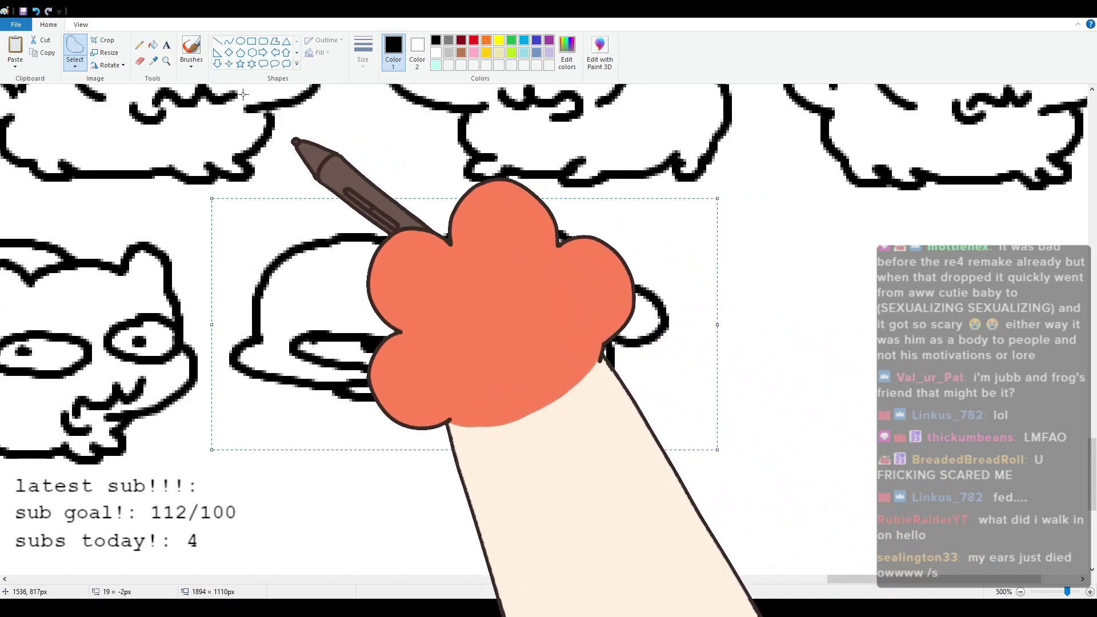
Step: Brush a cat head with two ears, flat half-lidded eyes, short frown lines and a wavy mouth, right of the left-facing profile cat
left_click(191, 50)
scroll(359, 411, "up", 3)
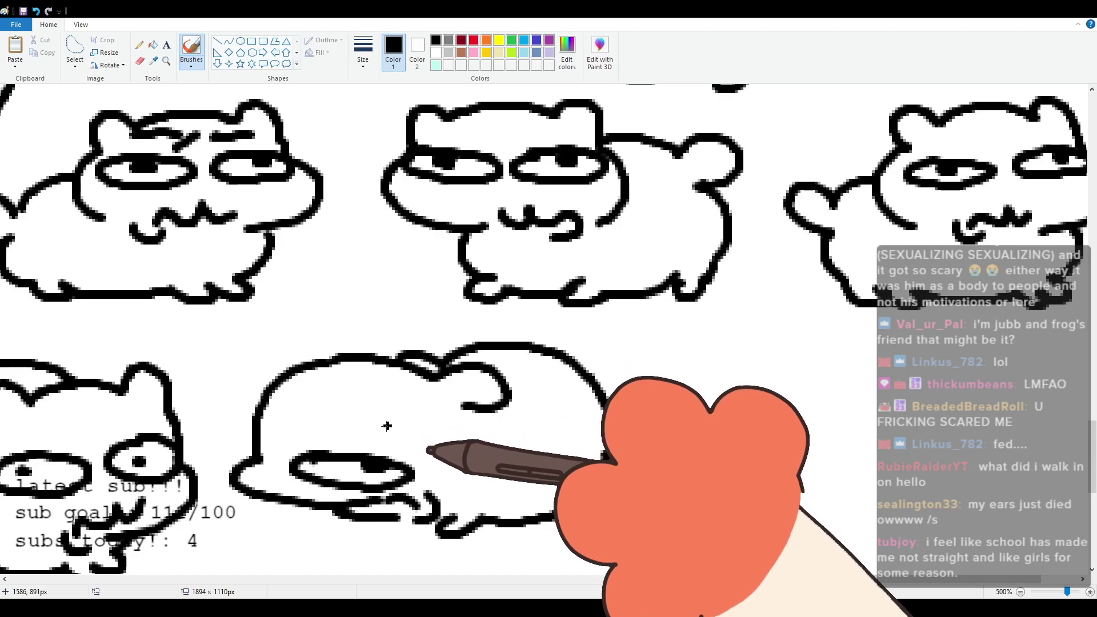
scroll(388, 431, "down", 3)
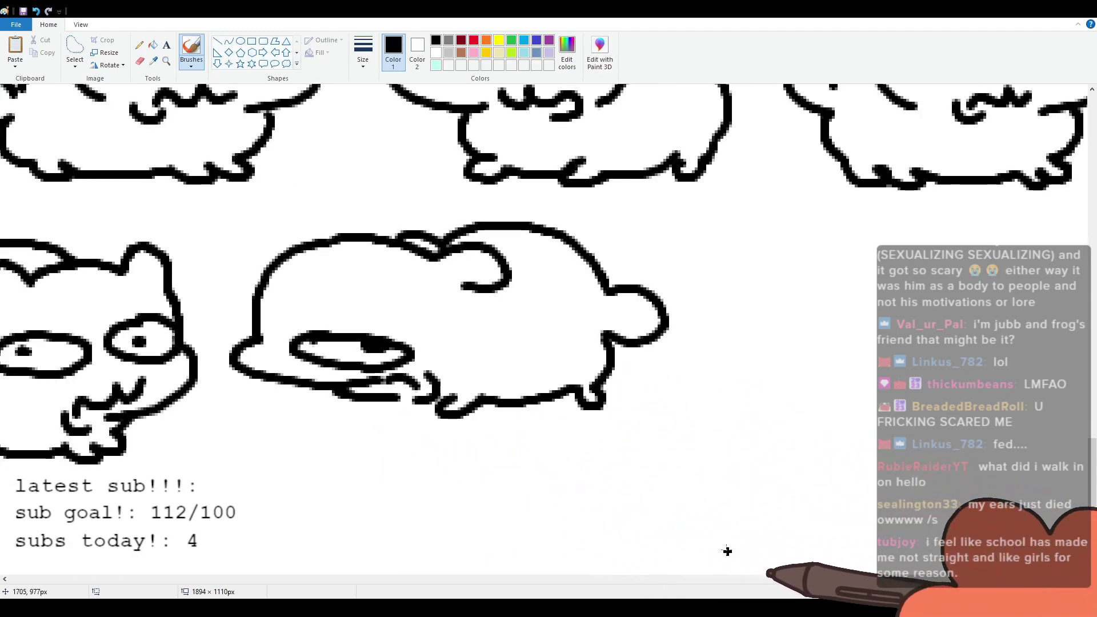
scroll(960, 568, "right", 3)
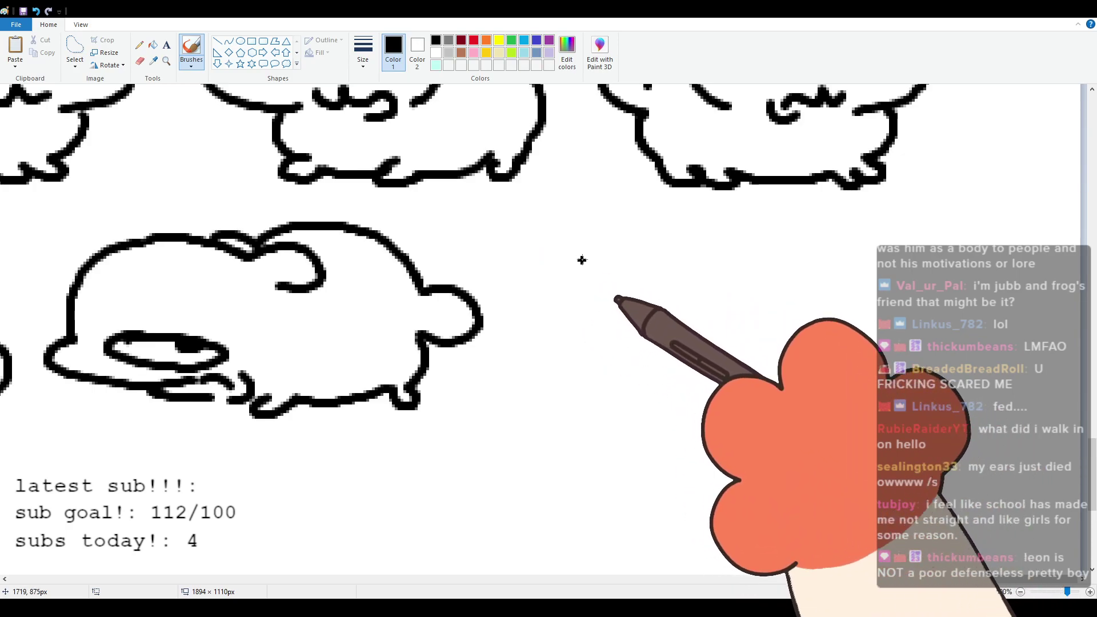
mouse_move(608, 260)
left_mouse_down()
mouse_move(684, 243)
mouse_move(728, 249)
mouse_move(756, 226)
mouse_move(772, 268)
left_mouse_up()
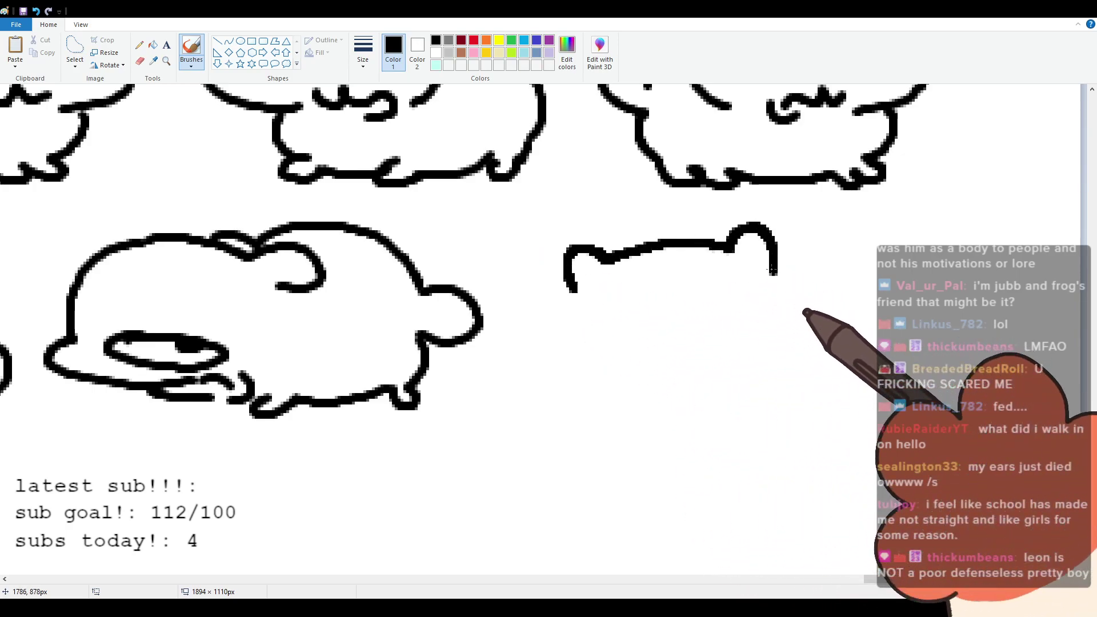
left_click_drag(797, 302, 640, 360)
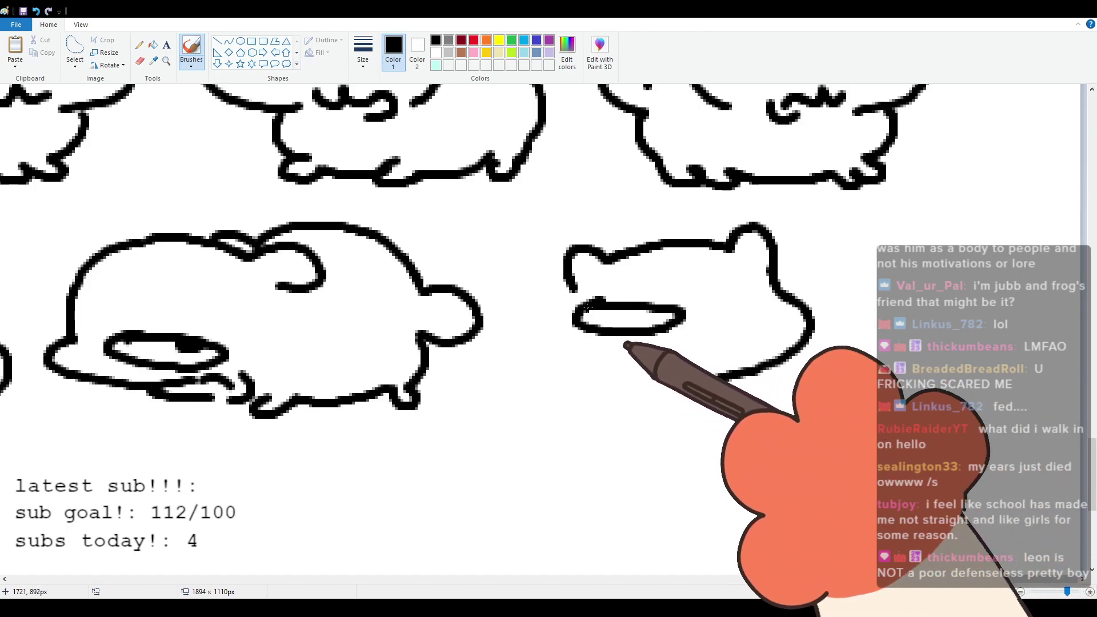
mouse_move(593, 299)
left_mouse_down()
mouse_move(647, 329)
mouse_move(608, 308)
left_mouse_up()
mouse_move(724, 289)
left_mouse_down()
mouse_move(779, 294)
mouse_move(731, 288)
mouse_move(734, 296)
left_mouse_up()
mouse_move(727, 358)
left_mouse_down()
mouse_move(696, 352)
mouse_move(649, 366)
mouse_move(657, 390)
left_mouse_up()
mouse_move(671, 285)
left_mouse_down()
mouse_move(676, 298)
mouse_move(693, 295)
left_mouse_up()
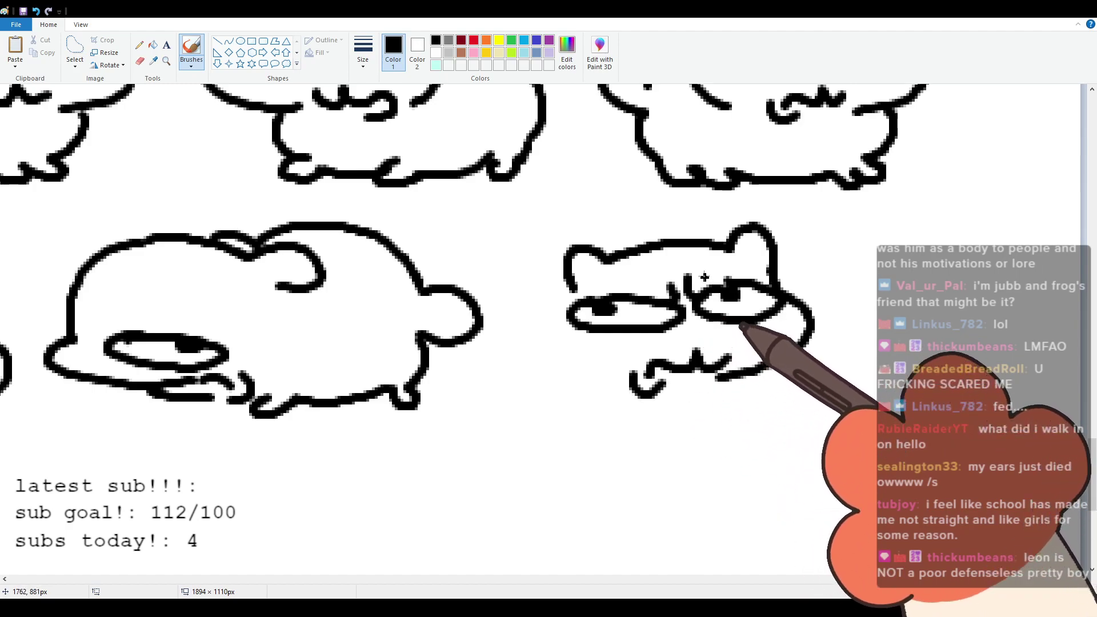
Step: Draw the frowning cat's left cheek and a rounded, tilted body with a tail underneath and small feet along its lower right side
mouse_move(571, 290)
left_mouse_down()
mouse_move(569, 364)
mouse_move(584, 376)
mouse_move(550, 308)
mouse_move(584, 372)
left_mouse_up()
key("ctrl+z")
key("ctrl+z")
mouse_move(571, 295)
left_mouse_down()
mouse_move(570, 362)
mouse_move(597, 370)
mouse_move(550, 452)
mouse_move(699, 489)
mouse_move(680, 470)
mouse_move(720, 471)
mouse_move(714, 456)
mouse_move(734, 446)
left_mouse_up()
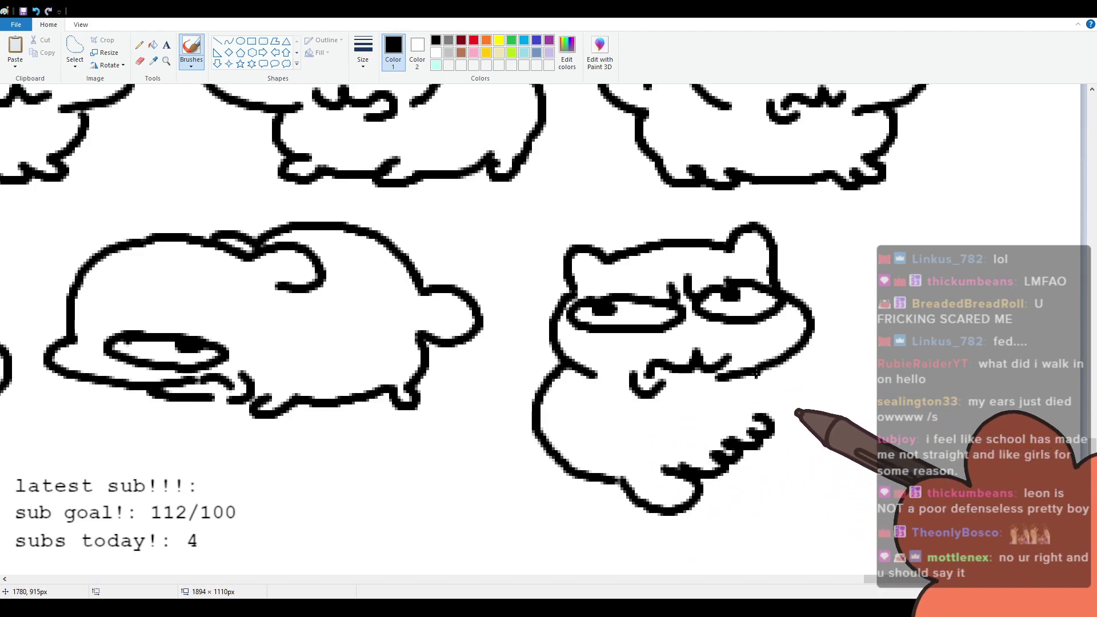
left_click_drag(743, 374, 773, 420)
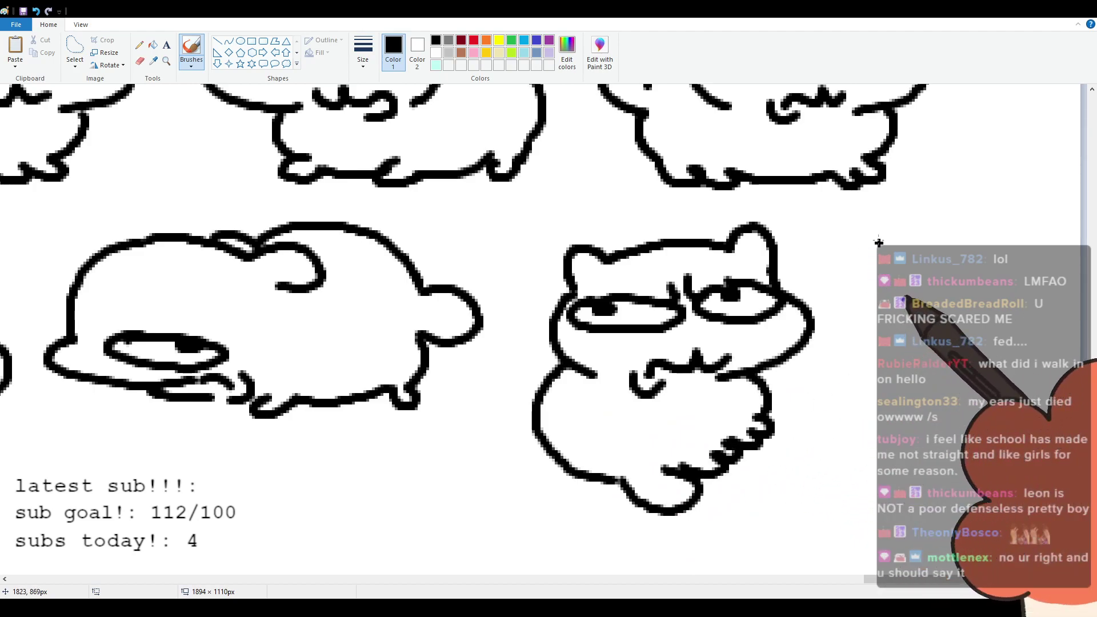
Step: Draw an upright cat with half-lidded eyes, a wavy mouth and small feet at the right end of the row
mouse_move(860, 295)
left_mouse_down()
mouse_move(969, 253)
mouse_move(1046, 294)
left_mouse_up()
mouse_move(862, 294)
left_mouse_down()
mouse_move(865, 320)
mouse_move(959, 381)
mouse_move(901, 309)
mouse_move(1007, 329)
left_mouse_up()
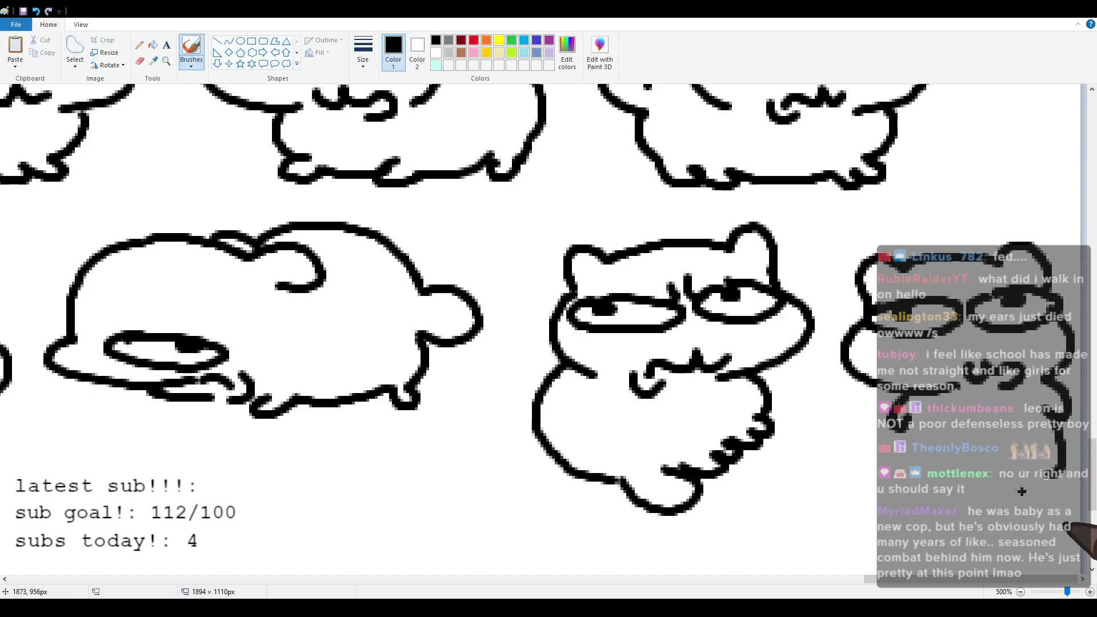
mouse_move(907, 437)
left_mouse_down()
mouse_move(897, 470)
mouse_move(941, 493)
left_mouse_up()
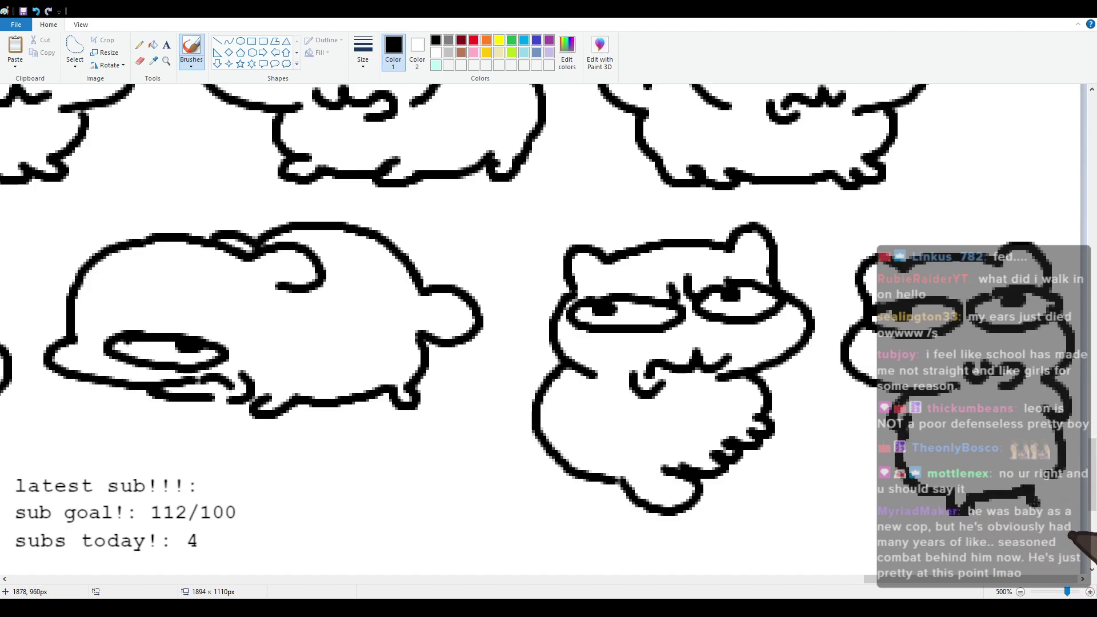
left_click_drag(1032, 501, 1046, 477)
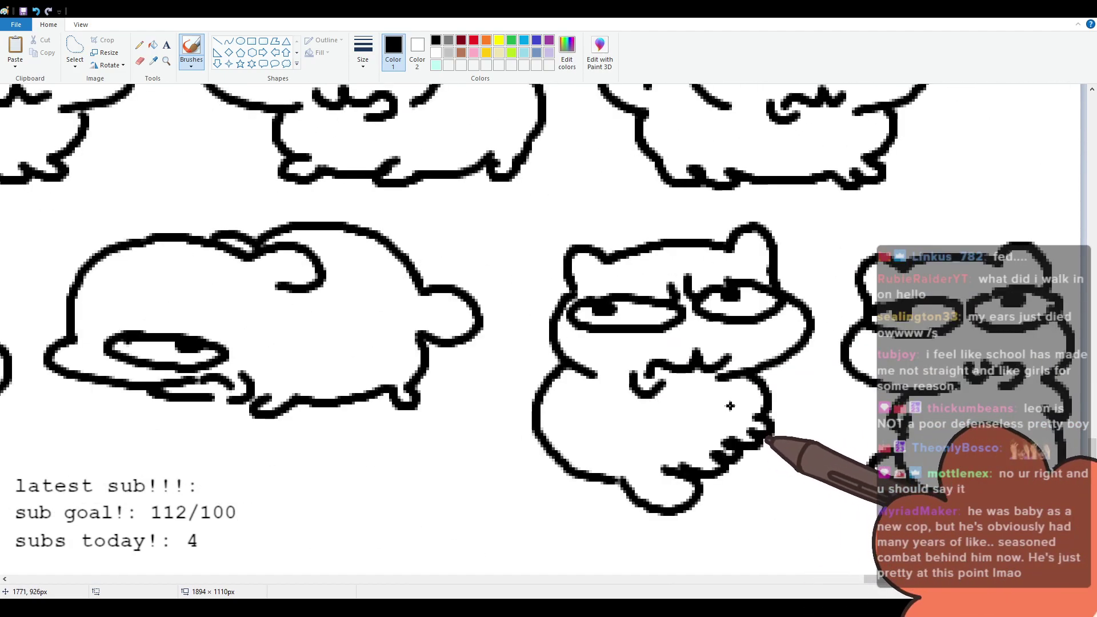
Step: Brush a right-facing cat head with two ears, half-lidded eyes and a wavy mouth at the canvas's left edge, starting a new row
scroll(734, 452, "down", 2)
left_click_drag(933, 581, 20, 592)
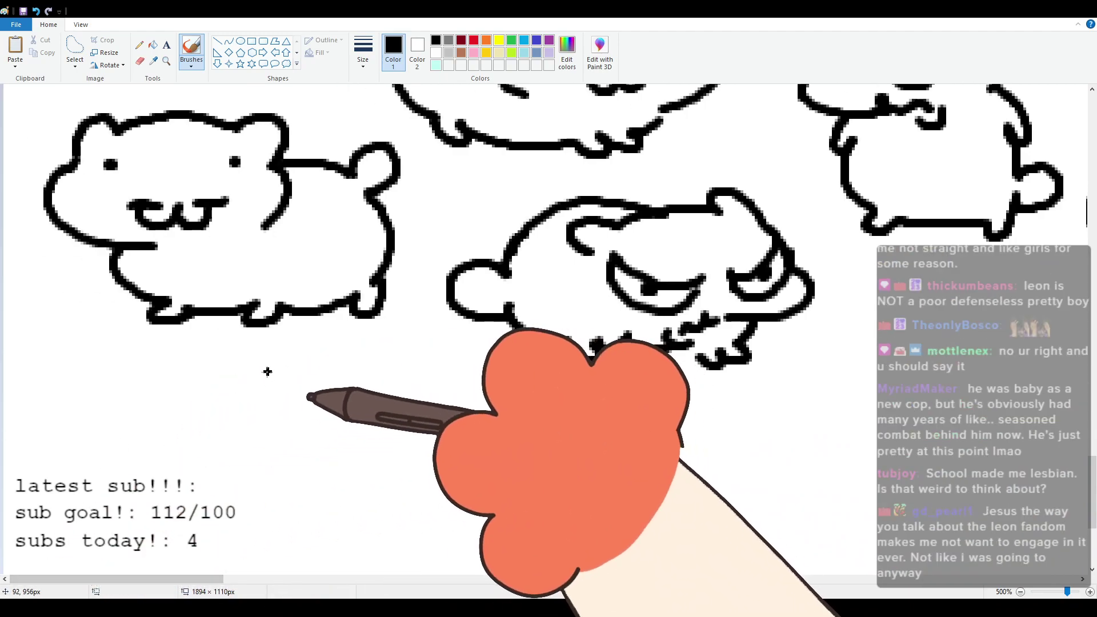
scroll(221, 357, "down", 2)
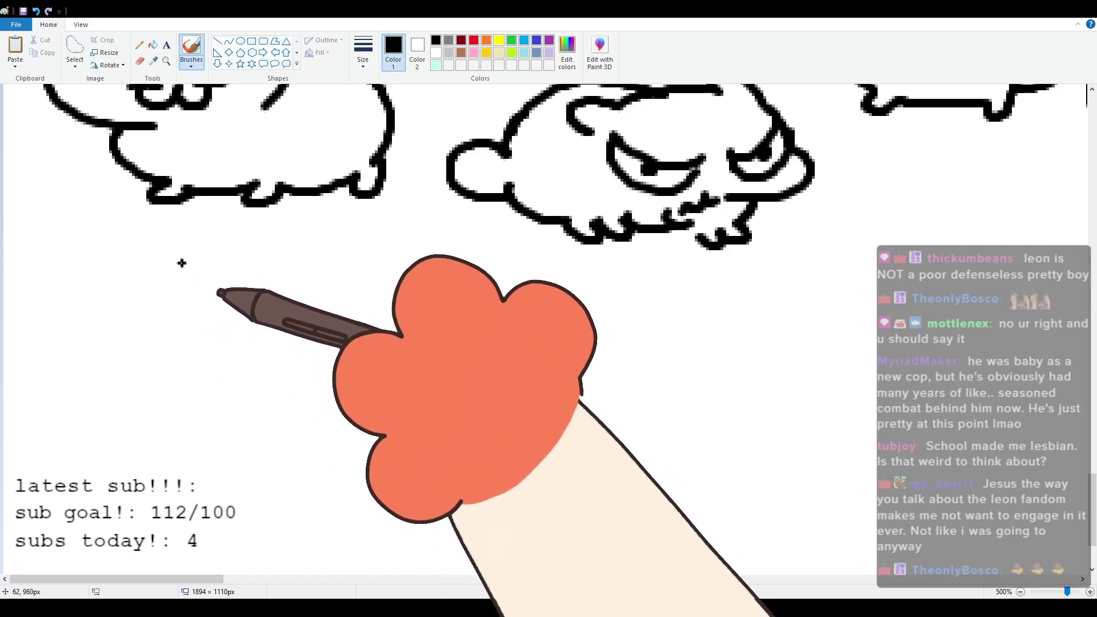
mouse_move(193, 336)
left_mouse_down()
mouse_move(223, 293)
mouse_move(357, 265)
mouse_move(425, 348)
mouse_move(433, 404)
mouse_move(321, 428)
left_mouse_up()
mouse_move(252, 371)
left_mouse_down()
mouse_move(319, 391)
mouse_move(232, 371)
mouse_move(280, 378)
left_mouse_up()
mouse_move(382, 357)
left_mouse_down()
mouse_move(388, 384)
mouse_move(406, 361)
left_mouse_up()
left_click_drag(360, 409, 287, 428)
key("ctrl+z")
key("ctrl+z")
mouse_move(374, 406)
left_mouse_down()
mouse_move(273, 419)
mouse_move(299, 430)
mouse_move(270, 419)
mouse_move(300, 435)
left_mouse_up()
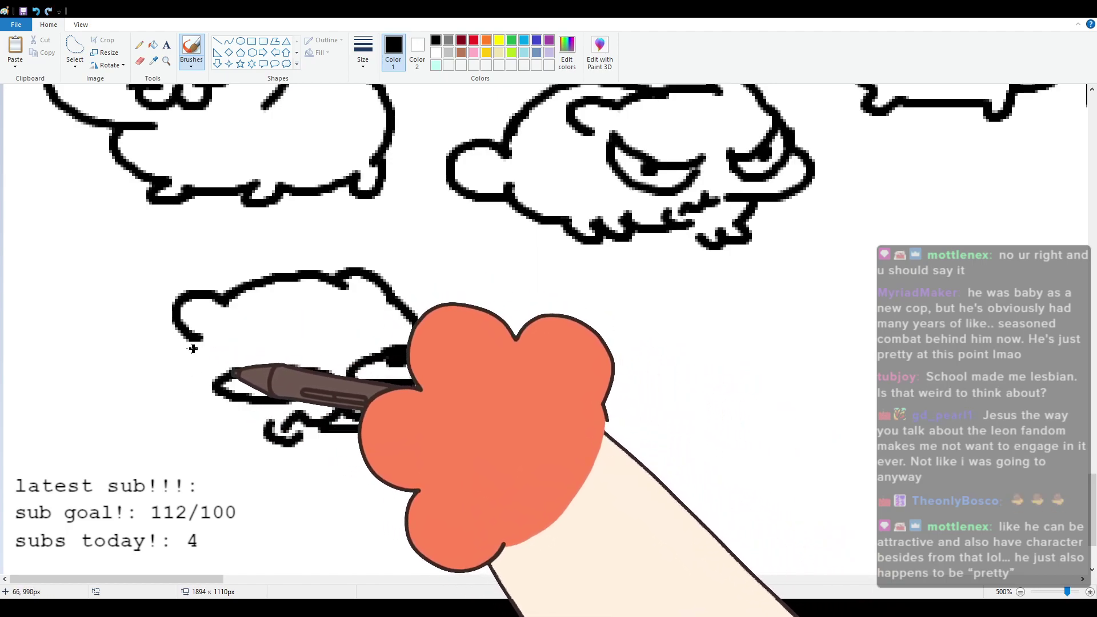
Step: Draw the right-facing cat's cheek and a large rounded body behind its head, with a tail on the left and small feet
left_click_drag(291, 268, 144, 292)
key("ctrl+z")
mouse_move(280, 274)
left_mouse_down()
mouse_move(129, 302)
mouse_move(114, 362)
mouse_move(113, 386)
mouse_move(161, 429)
mouse_move(273, 445)
left_mouse_up()
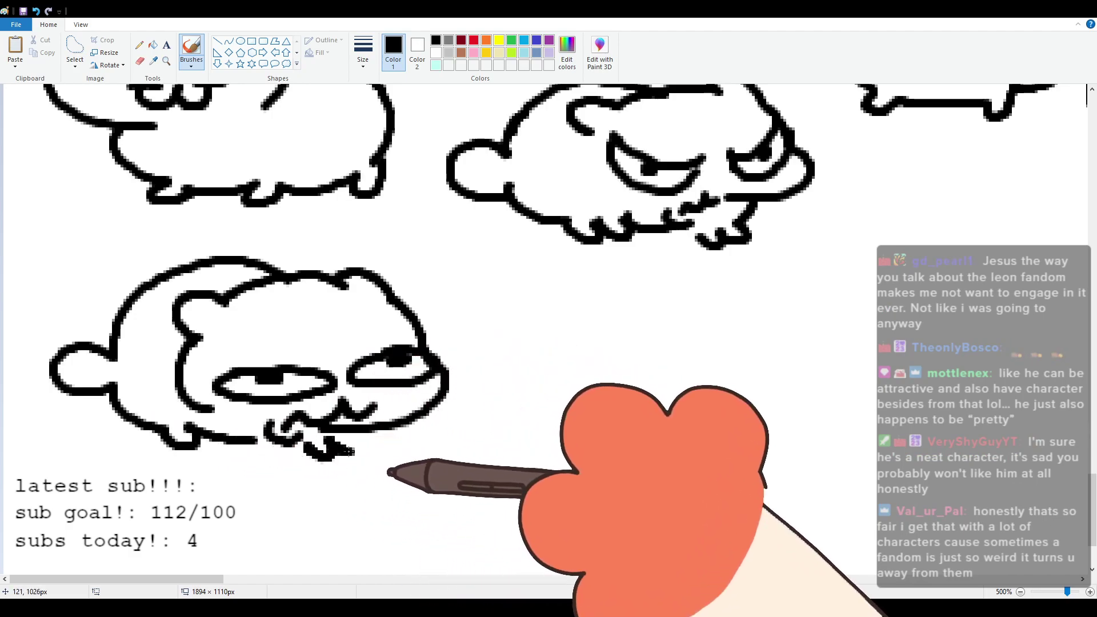
Step: Select the finished right-facing cat freehand and move it slightly up and left
left_click(78, 59)
mouse_move(93, 275)
left_mouse_down()
mouse_move(40, 391)
mouse_move(269, 503)
mouse_move(411, 292)
mouse_move(311, 239)
mouse_move(152, 249)
left_mouse_up()
left_click_drag(277, 319, 242, 289)
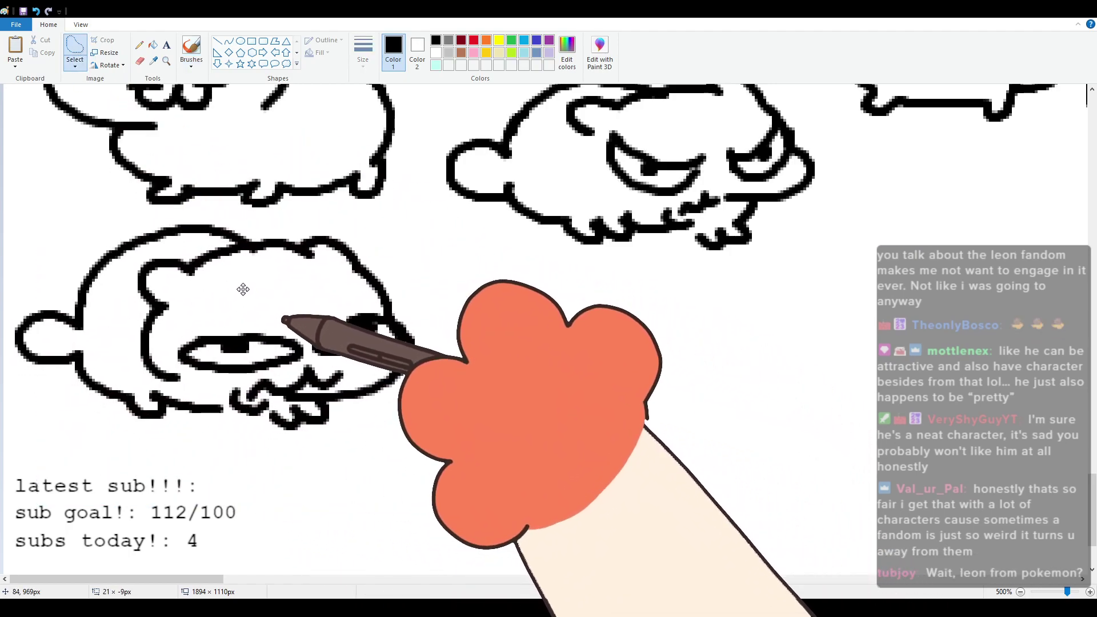
Step: Brush the head outline of another cat with two ears and a wide left cheek, right of the one just moved
left_click(191, 48)
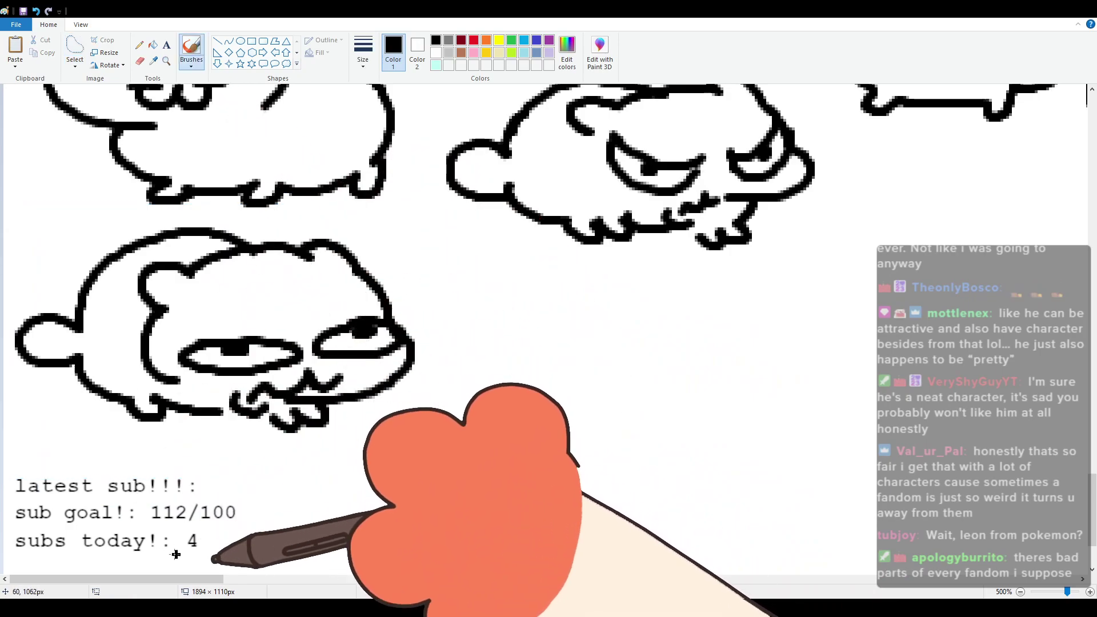
left_click_drag(190, 578, 228, 577)
mouse_move(327, 311)
left_mouse_down()
mouse_move(357, 284)
mouse_move(458, 289)
mouse_move(478, 278)
mouse_move(499, 312)
left_mouse_up()
mouse_move(326, 310)
left_mouse_down()
mouse_move(301, 354)
mouse_move(405, 421)
left_mouse_up()
key("ctrl+z")
mouse_move(327, 309)
left_mouse_down()
mouse_move(290, 357)
mouse_move(425, 414)
left_mouse_up()
Step: Give the new head two wide-open oval eyes with dot pupils, a wavy mouth and a rounded right cheek
left_click_drag(317, 340, 330, 337)
left_click(341, 344)
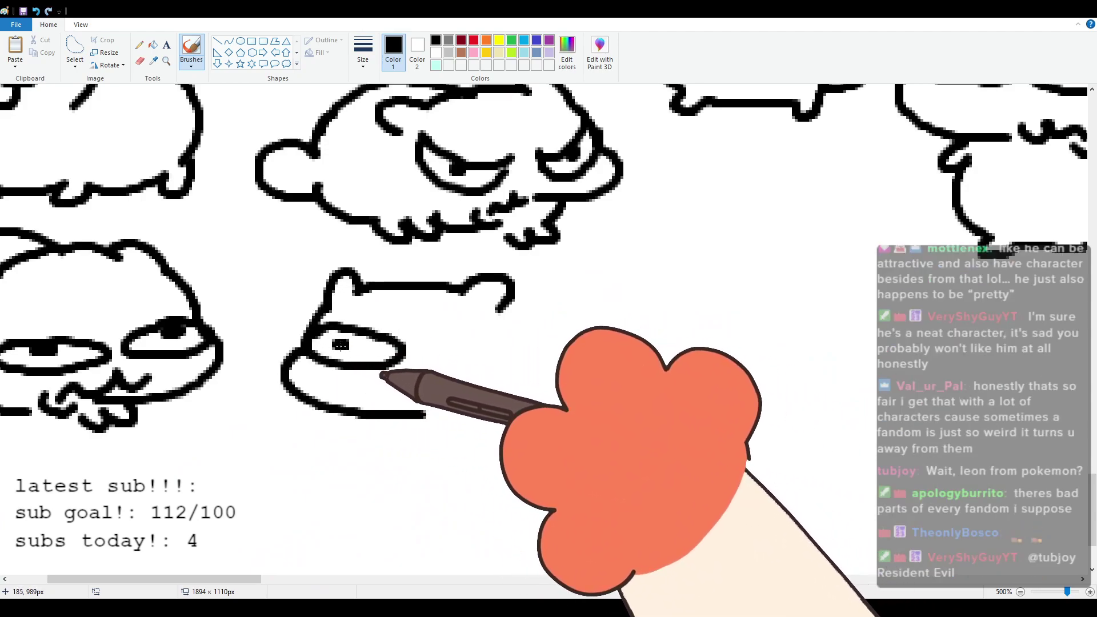
left_click_drag(439, 327, 461, 323)
left_click(471, 346)
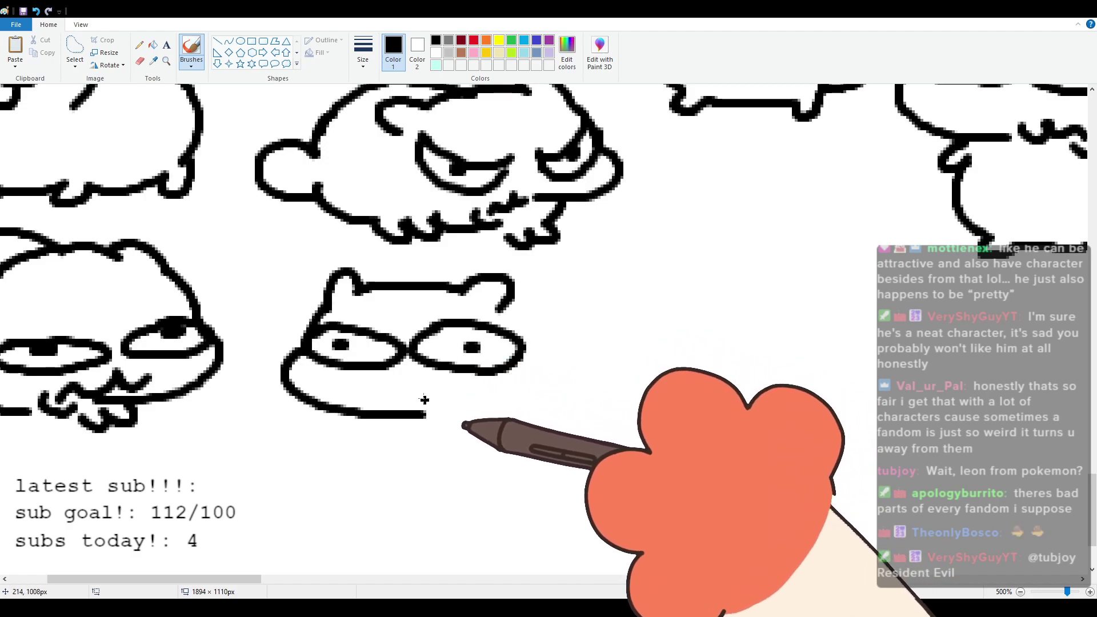
left_click_drag(473, 417, 497, 404)
mouse_move(509, 307)
left_mouse_down()
mouse_move(527, 317)
mouse_move(513, 393)
left_mouse_up()
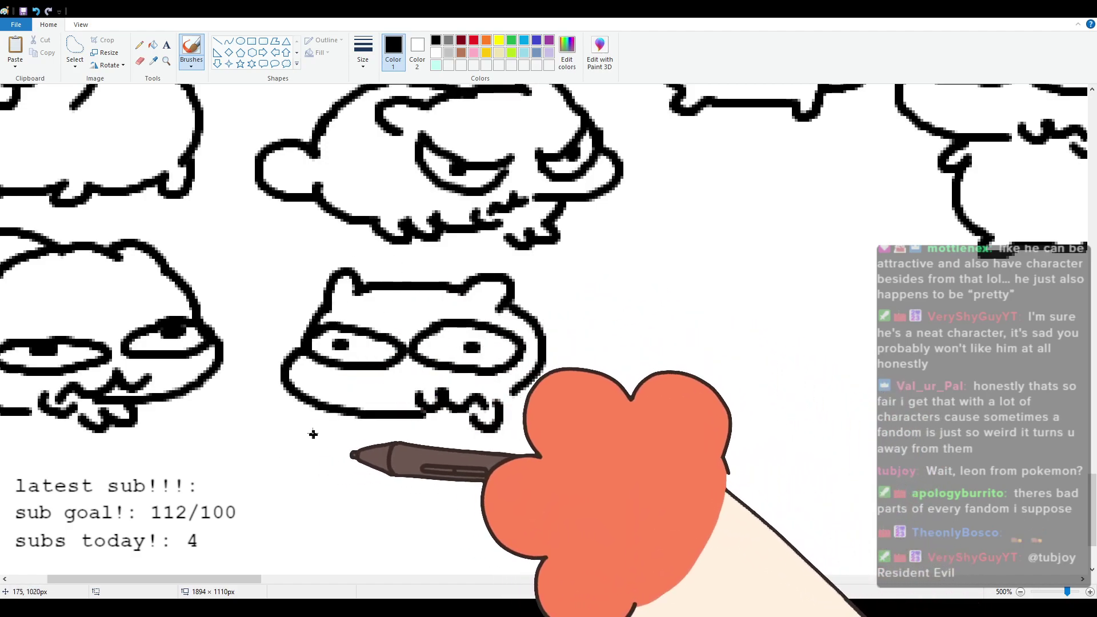
Step: Draw the wide-eyed cat's two small arms and an upright body with feet and a tail on the right
left_click_drag(350, 415, 366, 437)
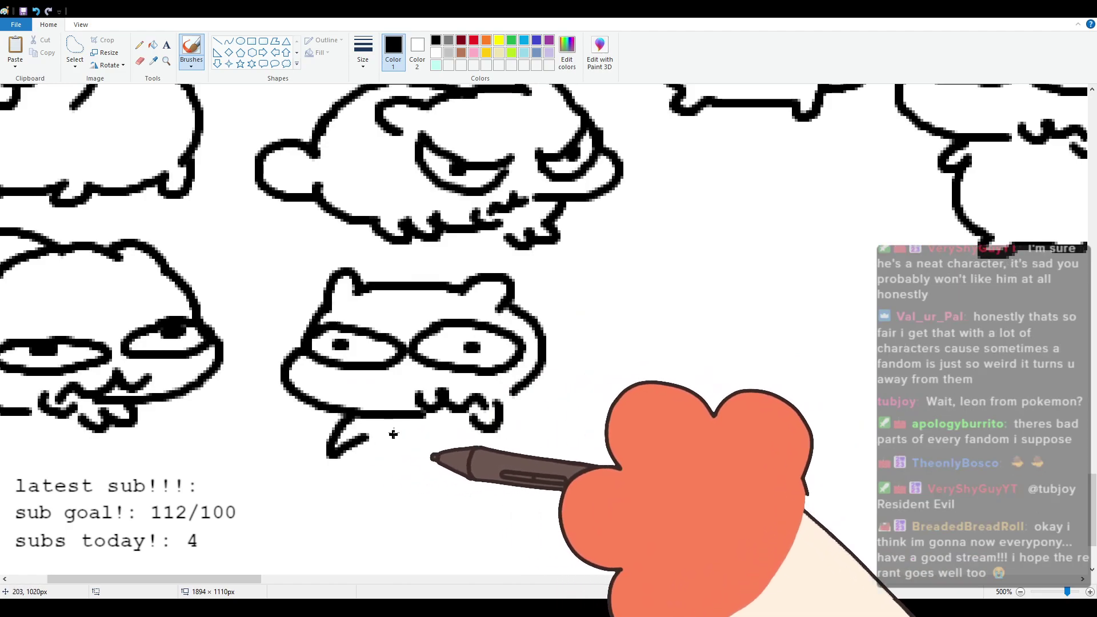
left_click_drag(463, 471, 492, 448)
mouse_move(517, 387)
left_mouse_down()
mouse_move(550, 405)
mouse_move(560, 456)
mouse_move(609, 419)
mouse_move(580, 457)
left_mouse_up()
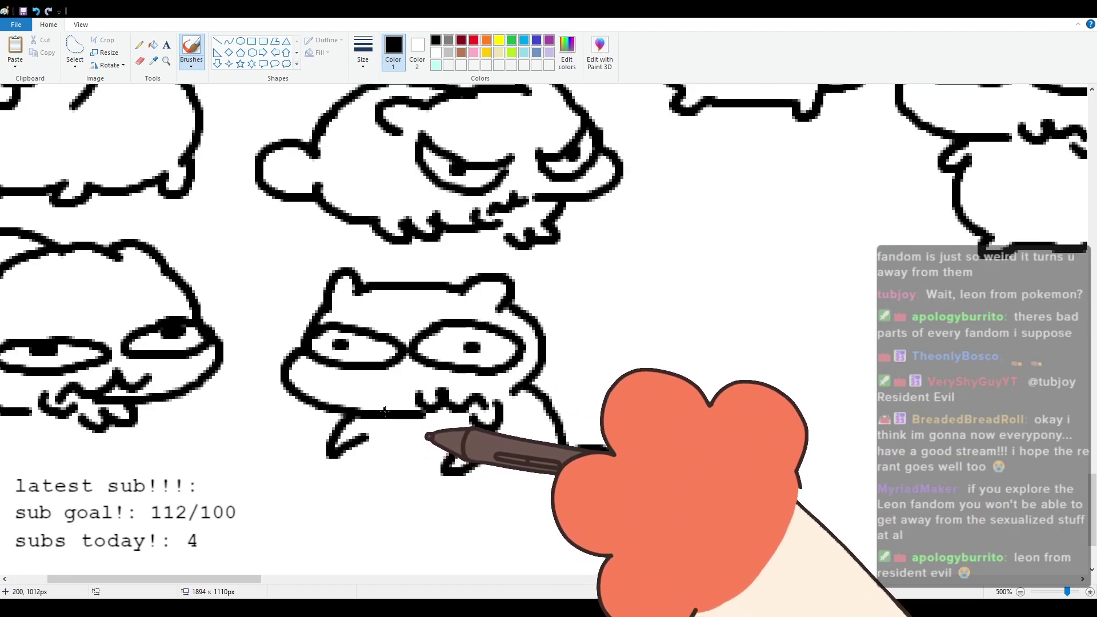
mouse_move(371, 436)
left_mouse_down()
mouse_move(407, 525)
mouse_move(483, 523)
mouse_move(504, 540)
mouse_move(522, 529)
mouse_move(490, 519)
mouse_move(537, 522)
mouse_move(566, 499)
left_mouse_up()
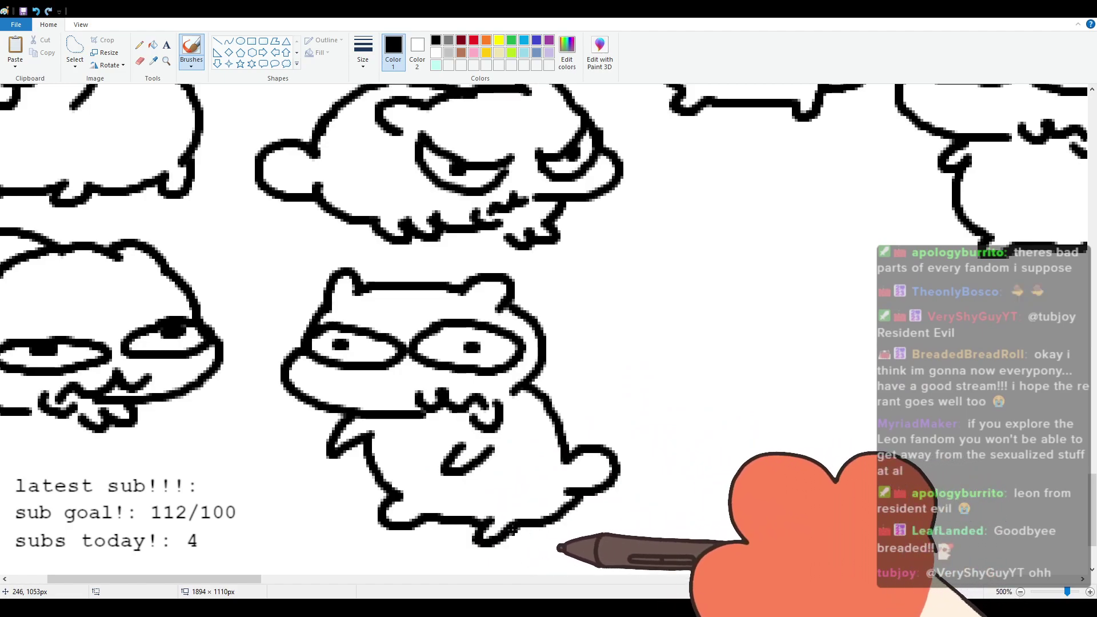
key("ctrl+z")
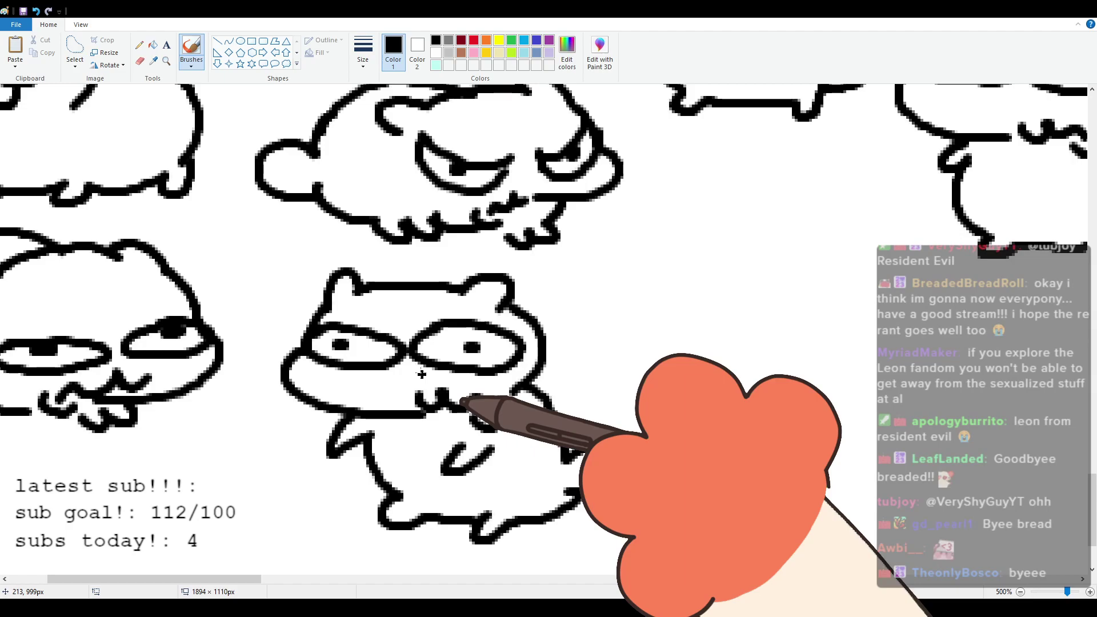
Step: Draw a sitting cat with dot eyes, a wavy mouth, a rounded body and small feet, right of the wide-eyed cat
left_click_drag(224, 578, 287, 567)
scroll(381, 449, "up", 2)
scroll(399, 446, "down", 2)
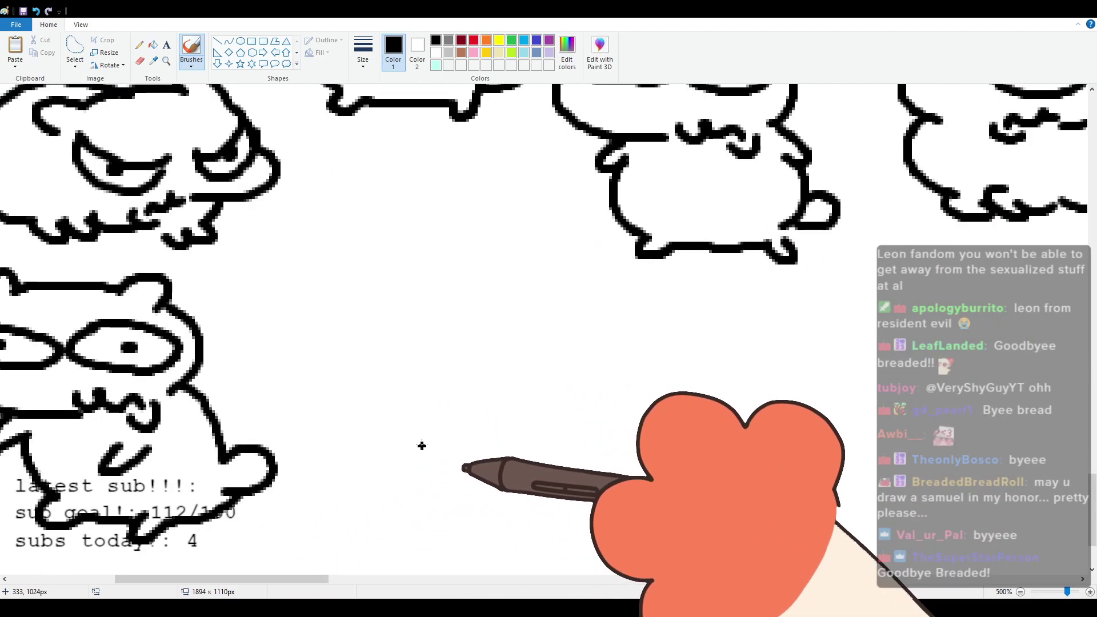
mouse_move(343, 249)
left_mouse_down()
mouse_move(335, 223)
mouse_move(527, 200)
mouse_move(541, 256)
mouse_move(477, 336)
mouse_move(440, 314)
mouse_move(401, 319)
mouse_move(419, 317)
mouse_move(336, 266)
mouse_move(329, 328)
mouse_move(364, 341)
mouse_move(320, 429)
mouse_move(377, 457)
mouse_move(422, 462)
mouse_move(425, 443)
mouse_move(454, 428)
mouse_move(485, 441)
left_mouse_up()
left_click(370, 267)
left_click(506, 261)
mouse_move(514, 339)
left_mouse_down()
mouse_move(535, 366)
mouse_move(526, 399)
mouse_move(487, 437)
left_mouse_up()
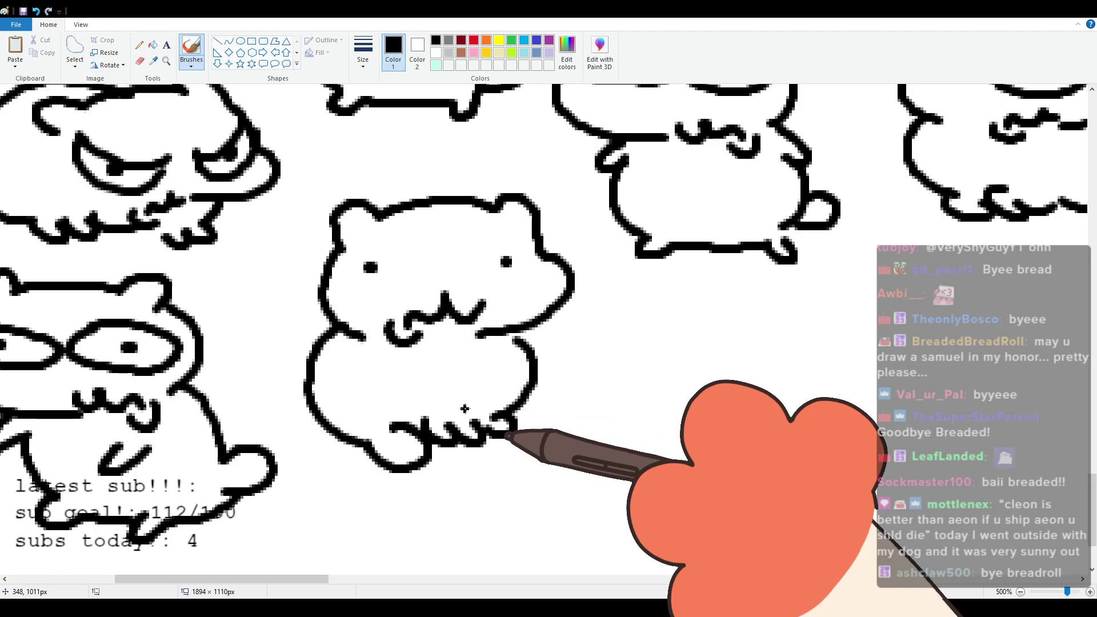
scroll(457, 416, "up", 1)
scroll(437, 432, "down", 2)
scroll(374, 462, "up", 1)
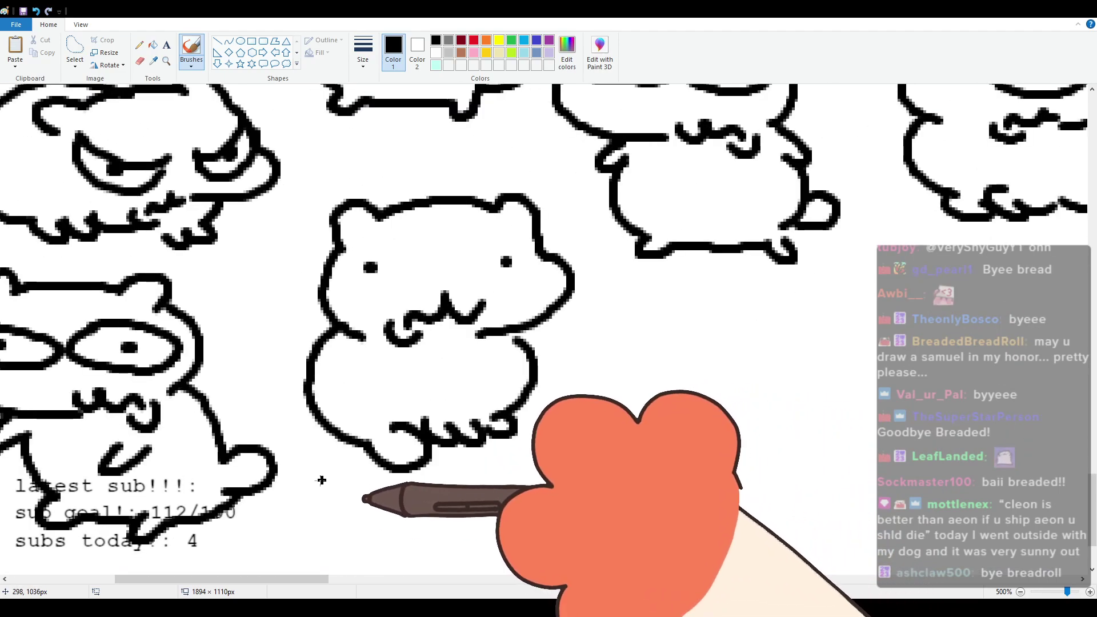
scroll(317, 488, "down", 1)
scroll(306, 495, "up", 1)
Step: Brush a left-facing cat head with two ears, dot eyes and a wavy mouth, right of the sitting cat
left_click_drag(275, 582, 363, 586)
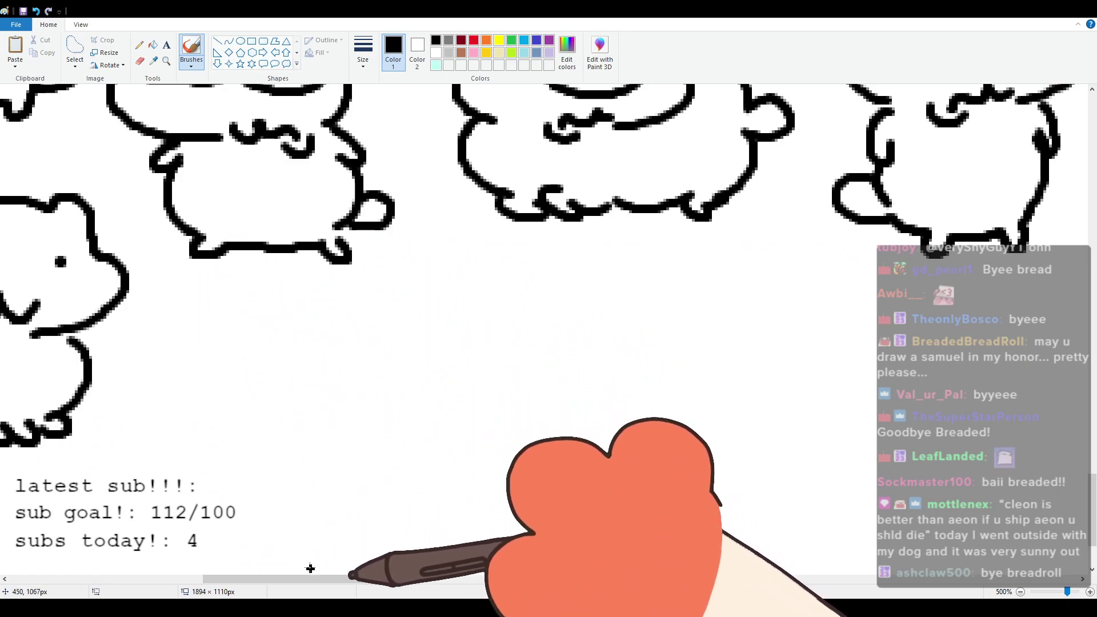
left_click_drag(313, 579, 303, 551)
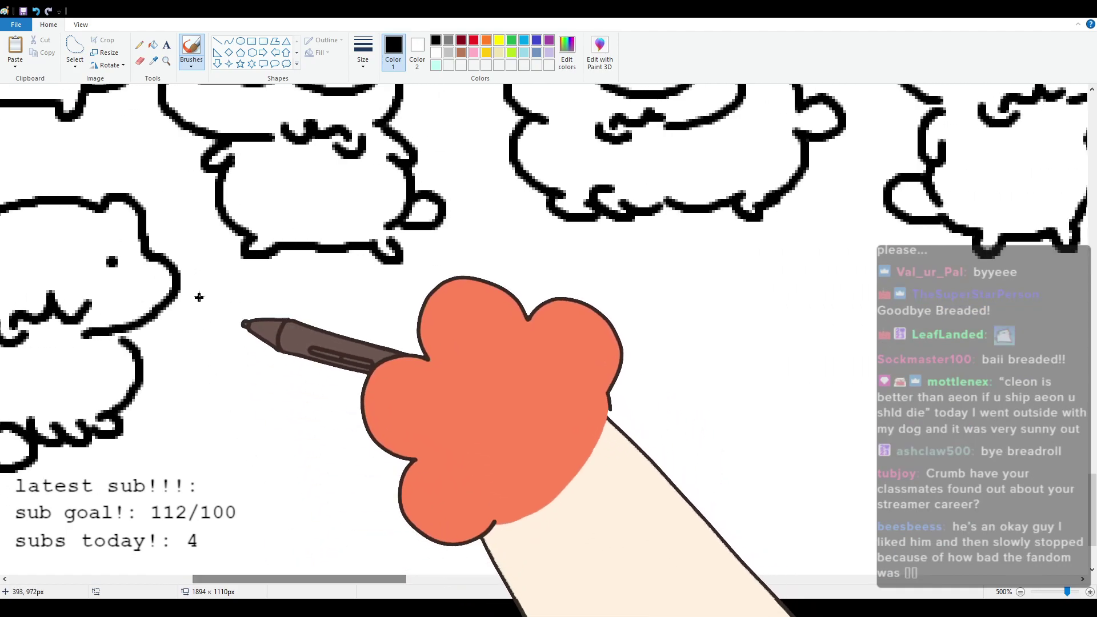
mouse_move(237, 343)
left_mouse_down()
mouse_move(269, 308)
mouse_move(375, 312)
mouse_move(391, 294)
mouse_move(427, 342)
left_mouse_up()
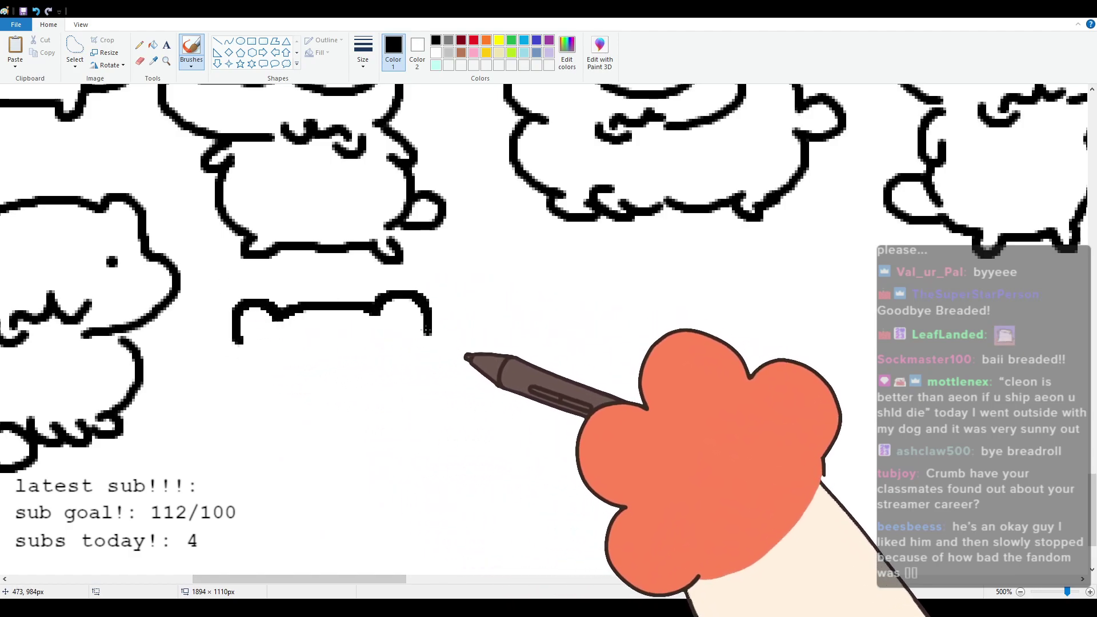
mouse_move(242, 336)
left_mouse_down()
mouse_move(216, 408)
mouse_move(313, 439)
left_mouse_up()
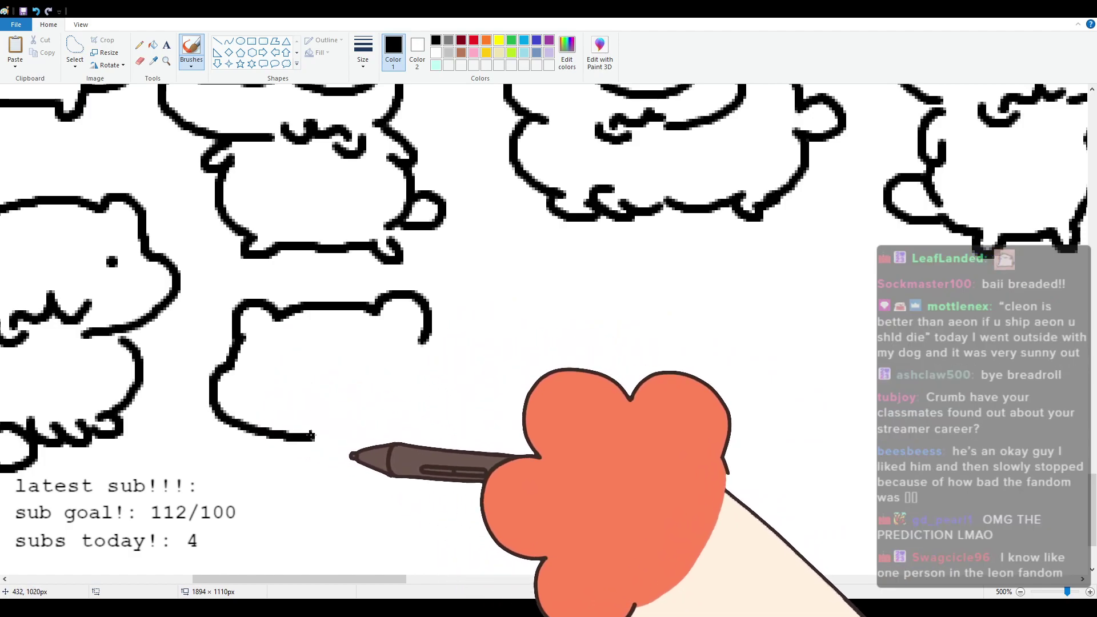
key("ctrl+z")
mouse_move(237, 343)
left_mouse_down()
mouse_move(212, 408)
mouse_move(275, 434)
mouse_move(323, 433)
left_mouse_up()
mouse_move(279, 394)
left_mouse_down()
mouse_move(317, 412)
mouse_move(320, 398)
mouse_move(356, 401)
mouse_move(374, 432)
mouse_move(359, 429)
mouse_move(394, 423)
left_mouse_up()
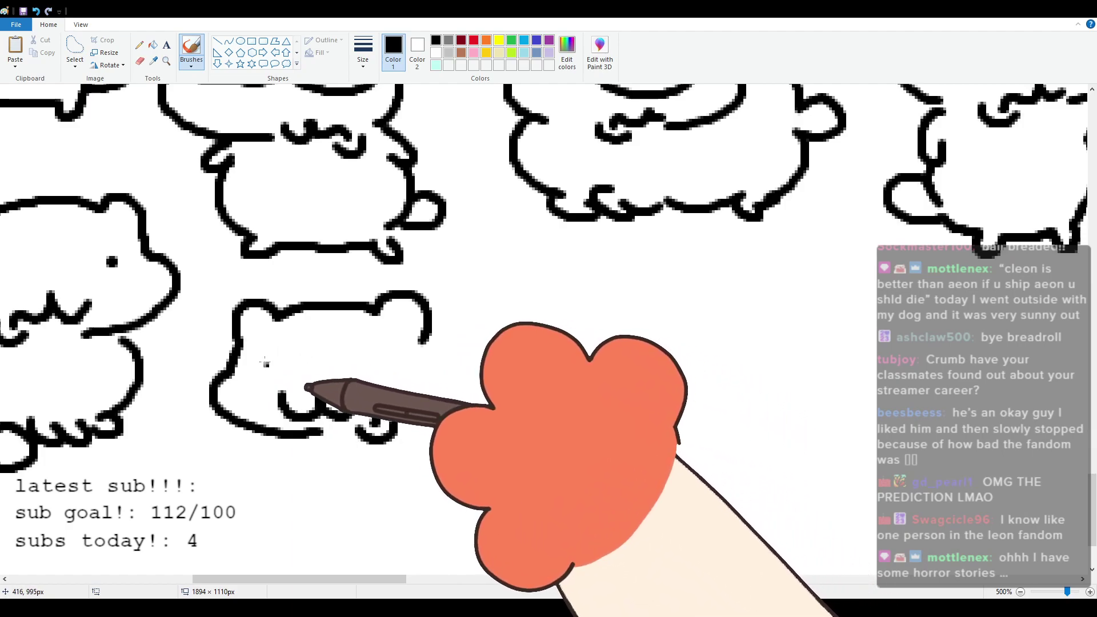
left_click(266, 365)
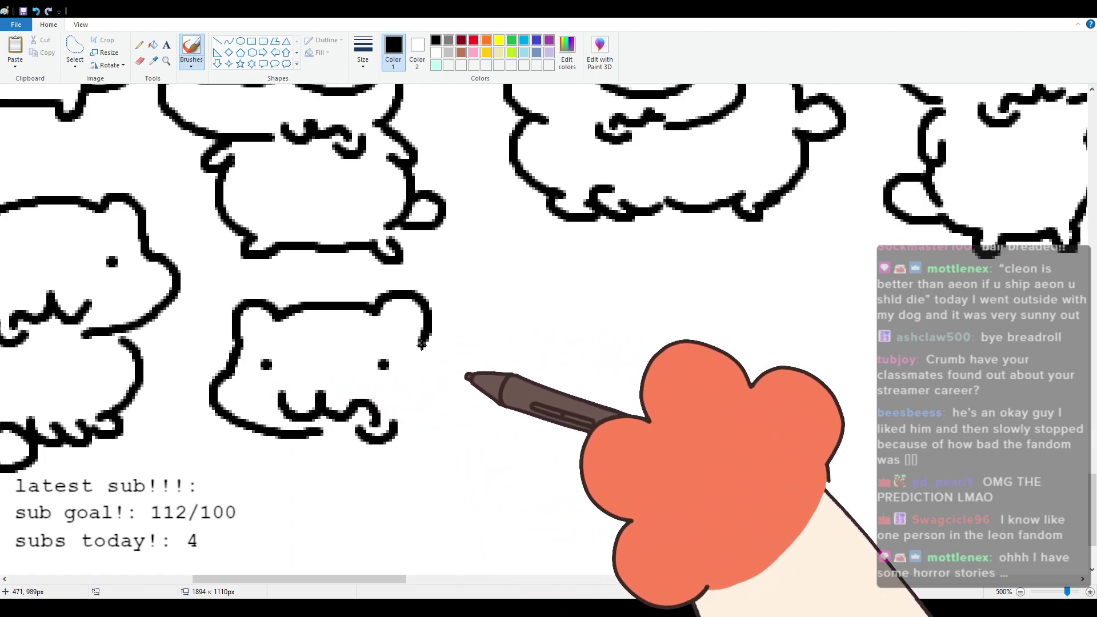
Step: Draw the left-facing dot-eyed cat's right cheek and a rounded body with small feet and a raised tail on the right
left_click_drag(424, 344, 426, 422)
mouse_move(425, 341)
left_mouse_down()
mouse_move(511, 348)
mouse_move(546, 368)
mouse_move(552, 406)
mouse_move(526, 456)
left_mouse_up()
mouse_move(307, 435)
left_mouse_down()
mouse_move(354, 491)
mouse_move(396, 481)
mouse_move(389, 472)
mouse_move(402, 484)
mouse_move(496, 478)
left_mouse_up()
key("ctrl+z")
key("ctrl+z")
left_click_drag(404, 484, 530, 462)
scroll(419, 391, "up", 1)
scroll(414, 377, "down", 2)
scroll(394, 394, "up", 1)
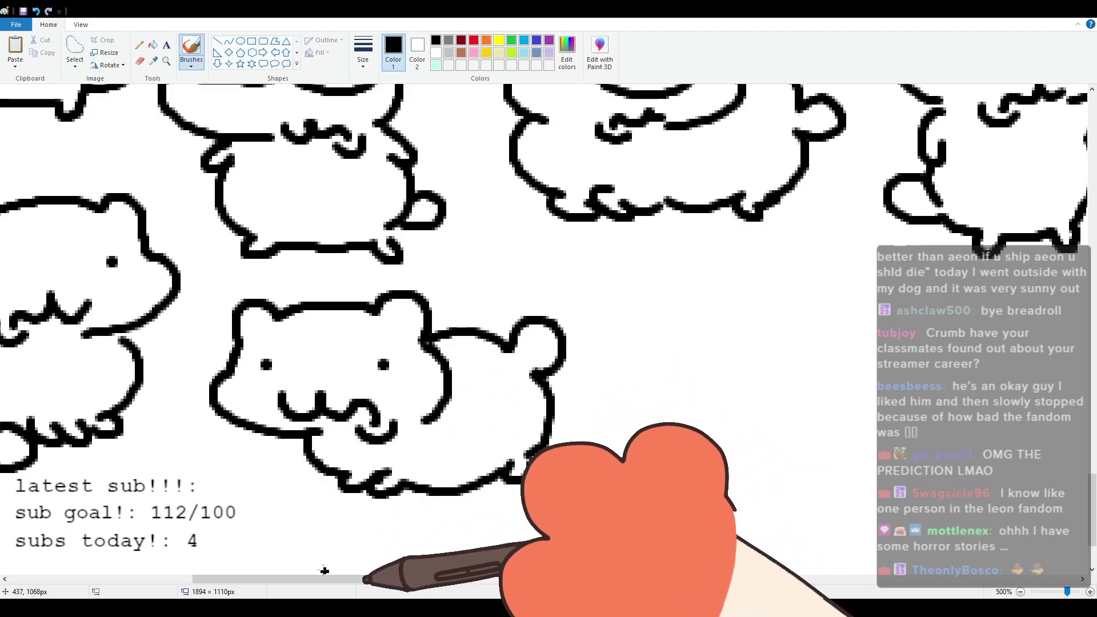
left_click_drag(327, 581, 411, 568)
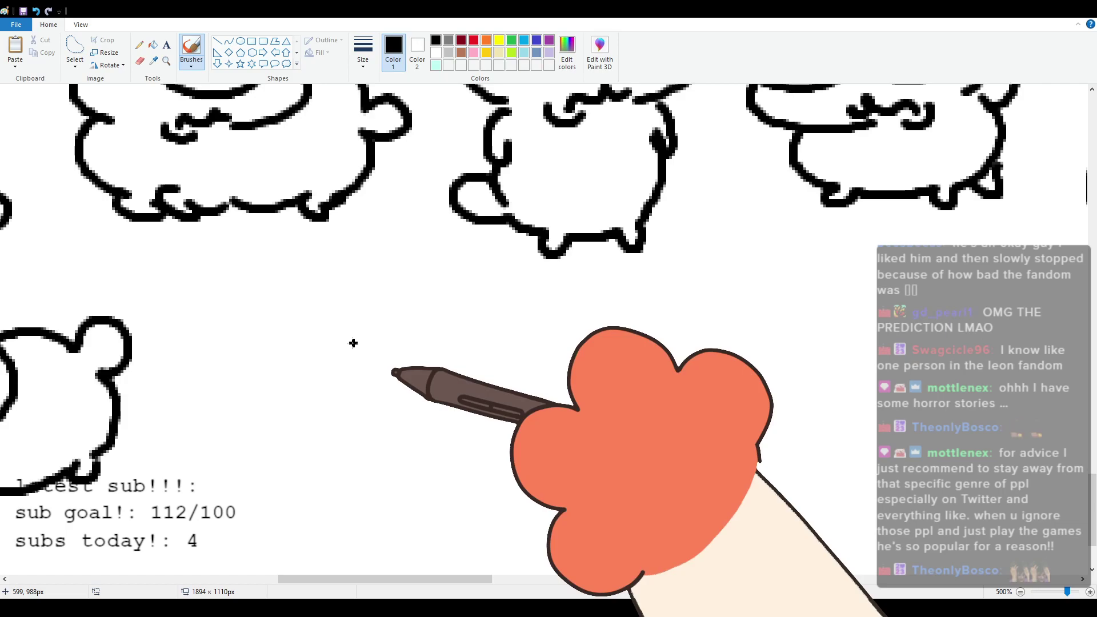
Step: Brush a cat head with two ears, dot eyes, a wavy mouth and rounded cheeks in the empty space of the bottom row
mouse_move(263, 333)
left_mouse_down()
mouse_move(252, 303)
mouse_move(437, 277)
mouse_move(483, 333)
mouse_move(428, 429)
left_mouse_up()
key("ctrl+z")
mouse_move(451, 300)
left_mouse_down()
mouse_move(483, 333)
mouse_move(404, 416)
left_mouse_up()
left_click(308, 351)
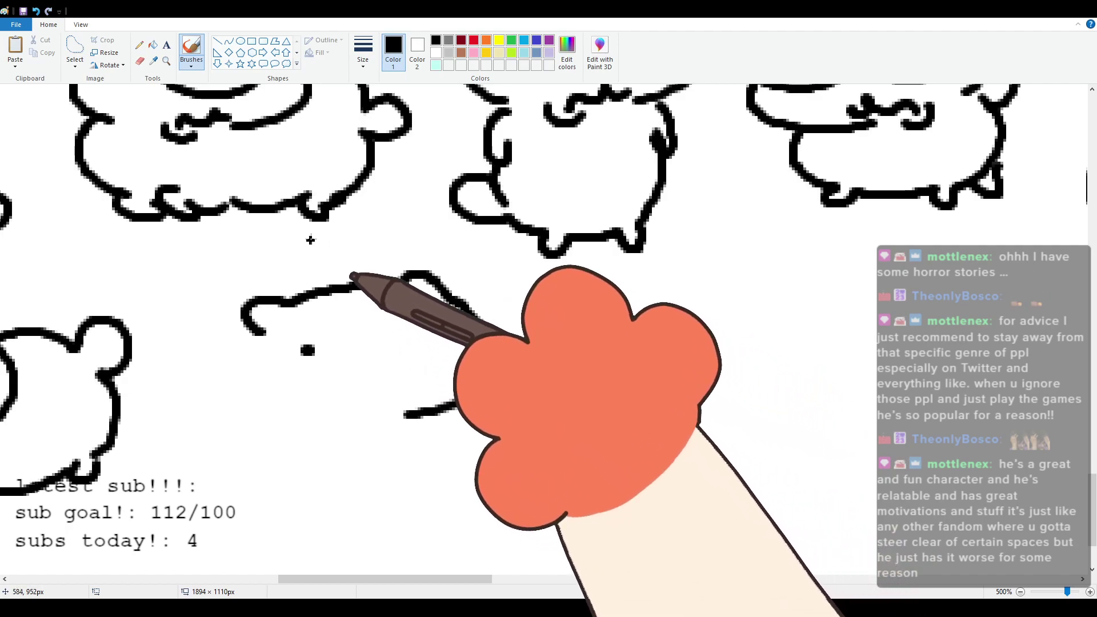
left_click_drag(433, 367, 396, 359)
left_click_drag(370, 400, 382, 405)
mouse_move(262, 332)
left_mouse_down()
mouse_move(255, 338)
mouse_move(291, 415)
left_mouse_up()
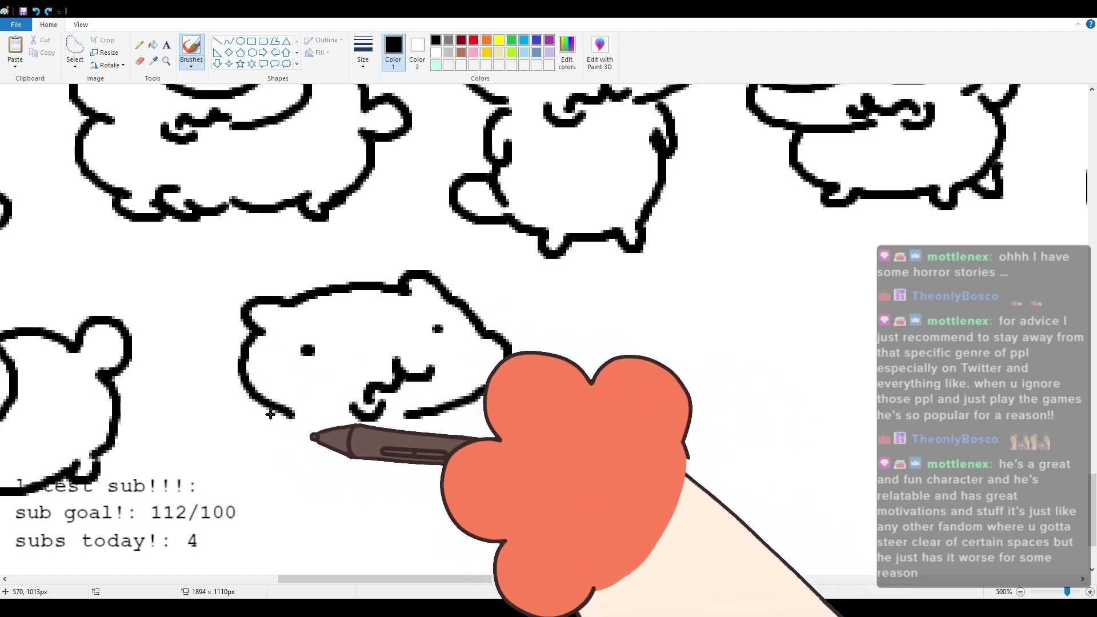
Step: Draw the dot-eyed cat's two small arms and an upright body with two feet and a rounded tail on the left
left_click_drag(453, 454, 450, 486)
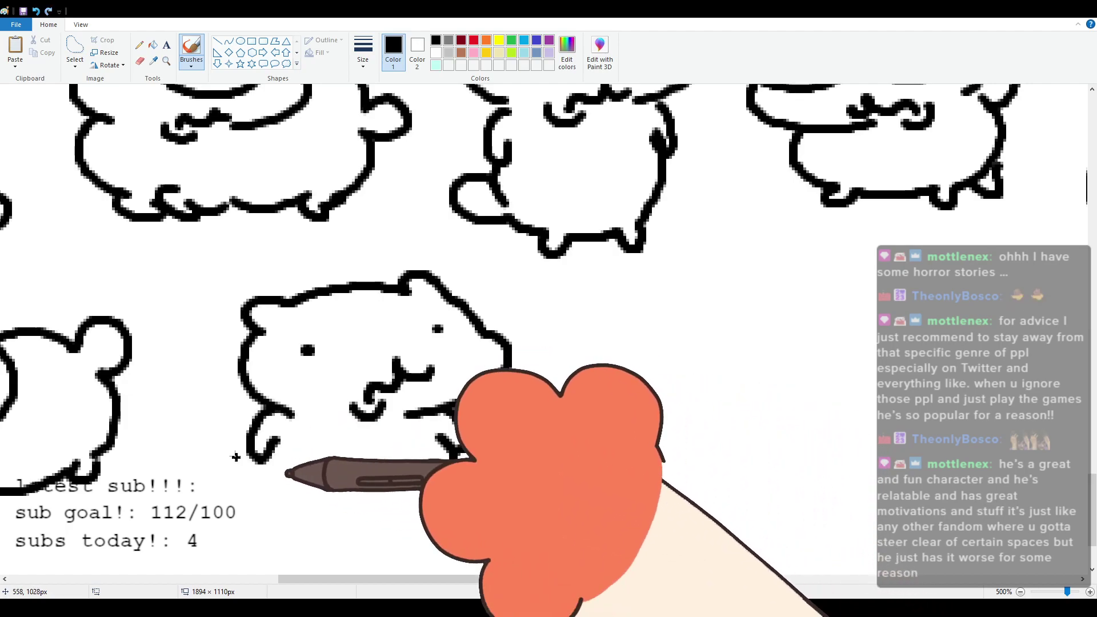
left_click_drag(265, 460, 283, 498)
key("ctrl+z")
mouse_move(245, 486)
left_mouse_down()
mouse_move(279, 520)
mouse_move(299, 514)
mouse_move(330, 535)
mouse_move(403, 514)
mouse_move(417, 534)
left_mouse_up()
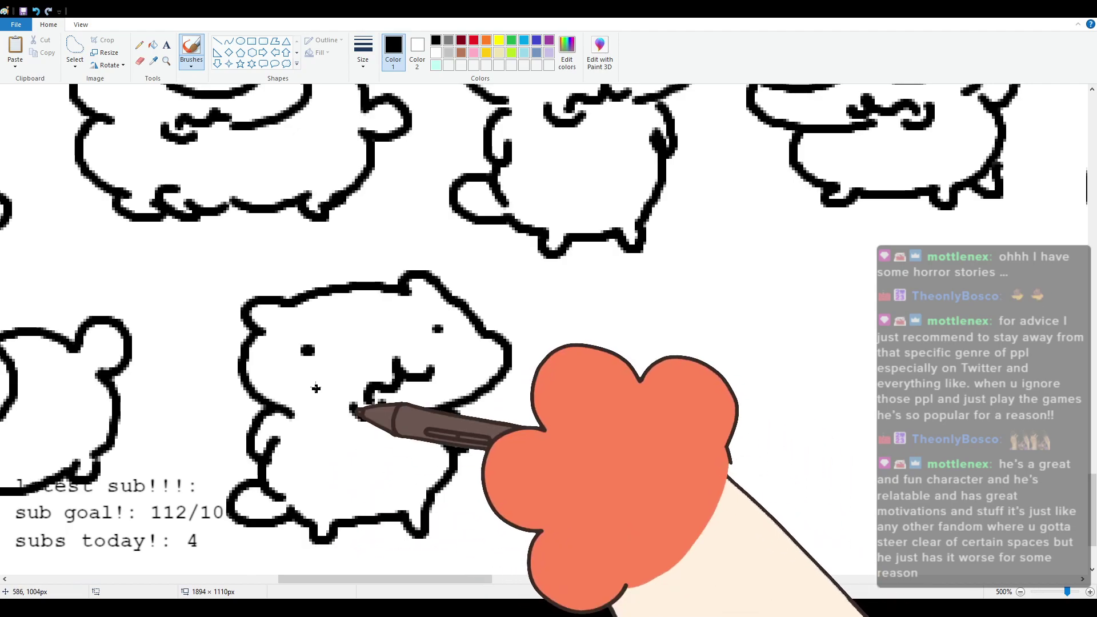
Step: Brush the top of a new cat's head with two ears and a bulging left cheek, right of the upright dot-eyed cat
scroll(320, 400, "up", 2)
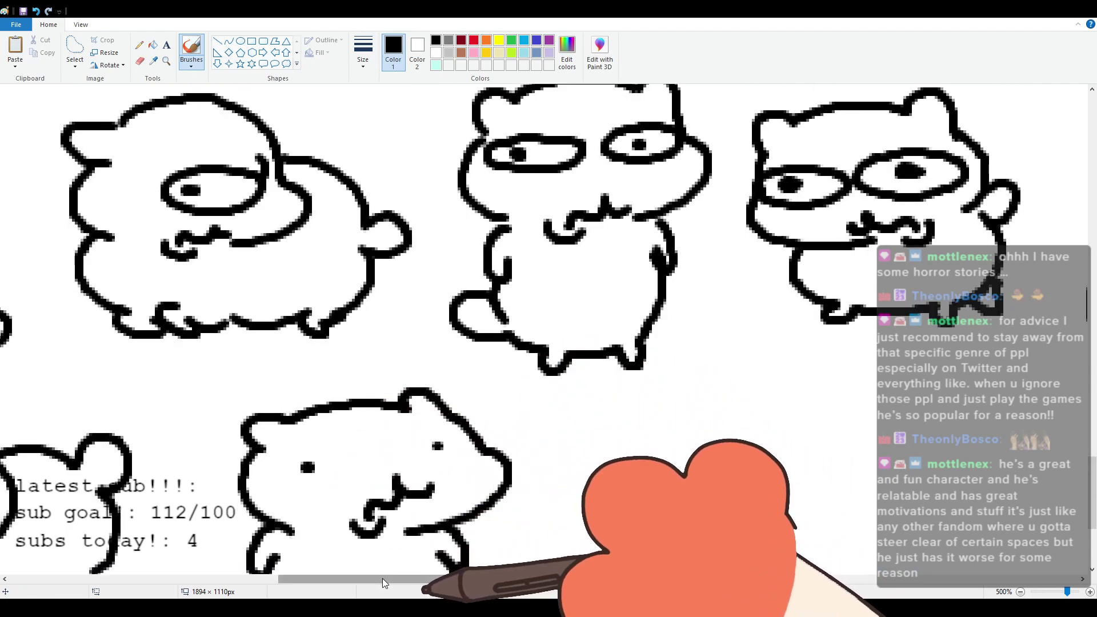
scroll(382, 583, "right", 6)
scroll(366, 456, "down", 2)
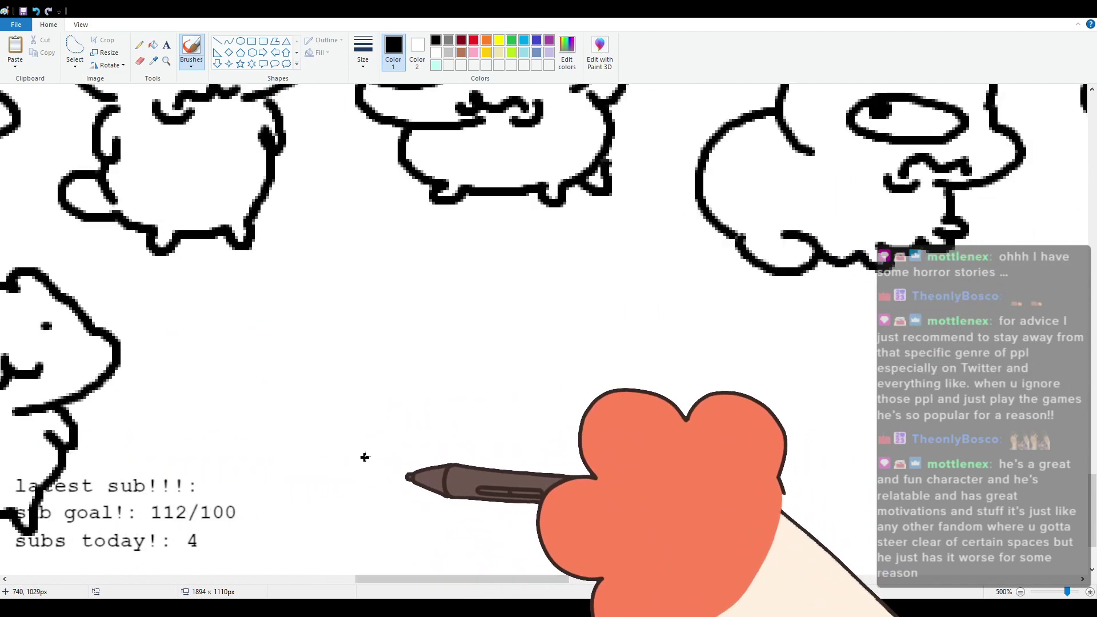
mouse_move(280, 318)
left_mouse_down()
mouse_move(385, 326)
mouse_move(419, 315)
mouse_move(415, 355)
left_mouse_up()
mouse_move(236, 350)
left_mouse_down()
mouse_move(209, 432)
mouse_move(337, 460)
left_mouse_up()
mouse_move(220, 385)
left_mouse_down()
mouse_move(269, 449)
mouse_move(330, 446)
left_mouse_up()
key("ctrl+z")
mouse_move(231, 357)
left_mouse_down()
mouse_move(206, 434)
mouse_move(357, 453)
left_mouse_up()
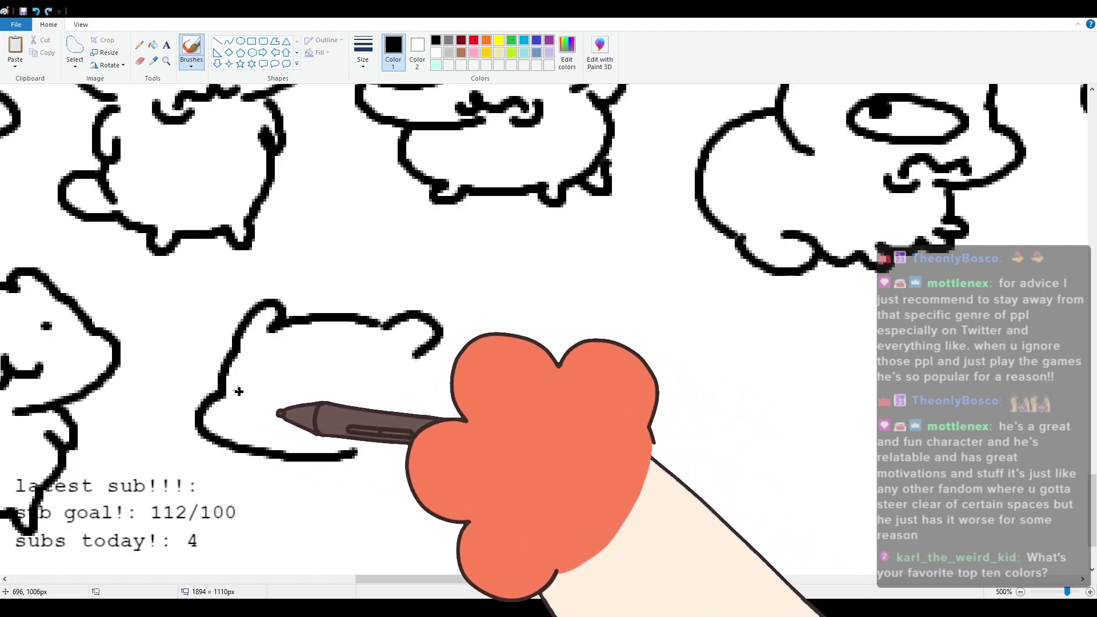
Step: Add two narrow half-lidded eyes with dark pupils, a small wavy mouth and the right cheek to the new cat's head
mouse_move(223, 387)
left_mouse_down()
mouse_move(216, 379)
mouse_move(257, 387)
left_mouse_up()
mouse_move(343, 381)
left_mouse_down()
mouse_move(387, 415)
mouse_move(389, 391)
left_mouse_up()
left_click_drag(287, 424, 311, 442)
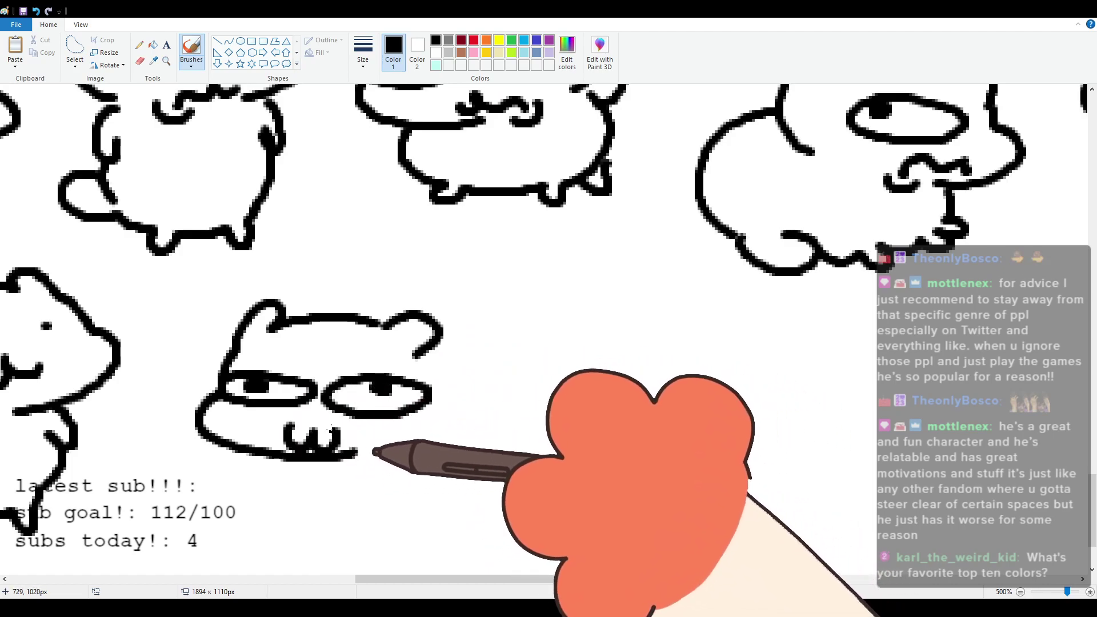
left_click_drag(429, 358, 435, 418)
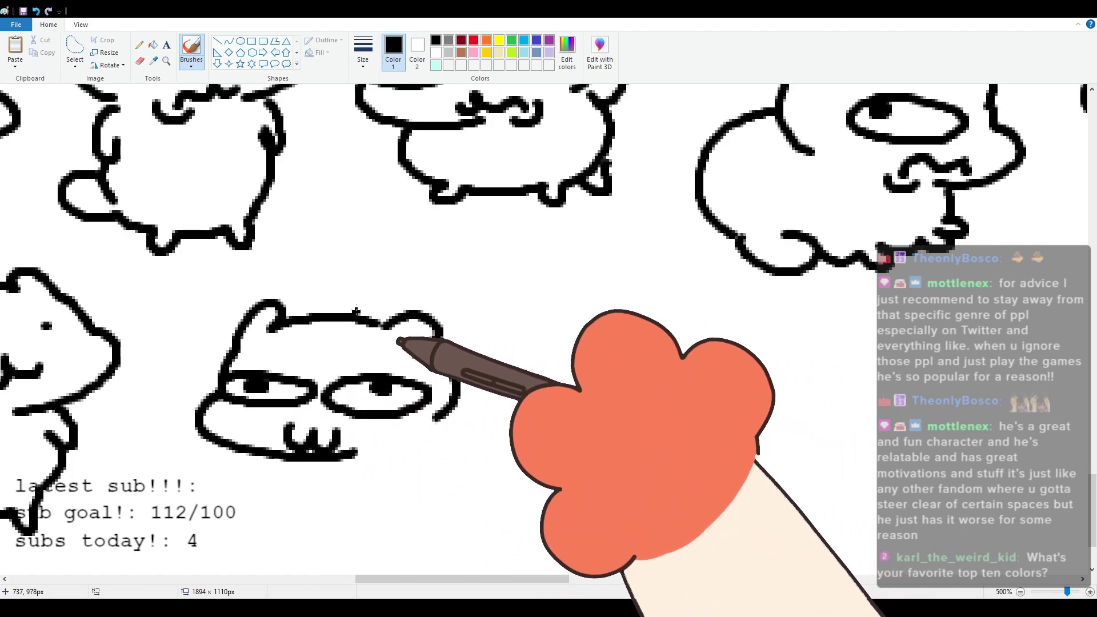
Step: Draw the half-lidded cat's arched back, rounded tail on the right, belly and small feet as a lying body
mouse_move(336, 312)
left_mouse_down()
mouse_move(463, 292)
mouse_move(523, 343)
left_mouse_up()
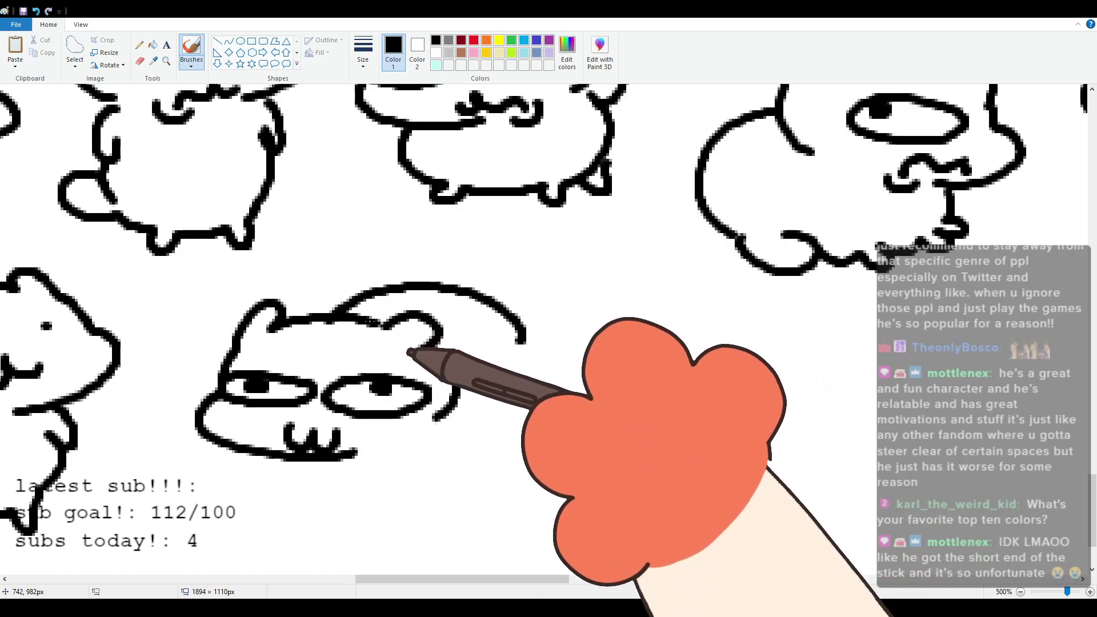
key("ctrl+z")
mouse_move(343, 311)
left_mouse_down()
mouse_move(376, 289)
mouse_move(464, 284)
mouse_move(527, 327)
mouse_move(539, 360)
mouse_move(550, 349)
mouse_move(543, 359)
mouse_move(582, 354)
mouse_move(535, 387)
left_mouse_up()
mouse_move(329, 456)
left_mouse_down()
mouse_move(330, 473)
mouse_move(353, 464)
mouse_move(361, 475)
mouse_move(404, 472)
mouse_move(549, 400)
left_mouse_up()
key("ctrl+z")
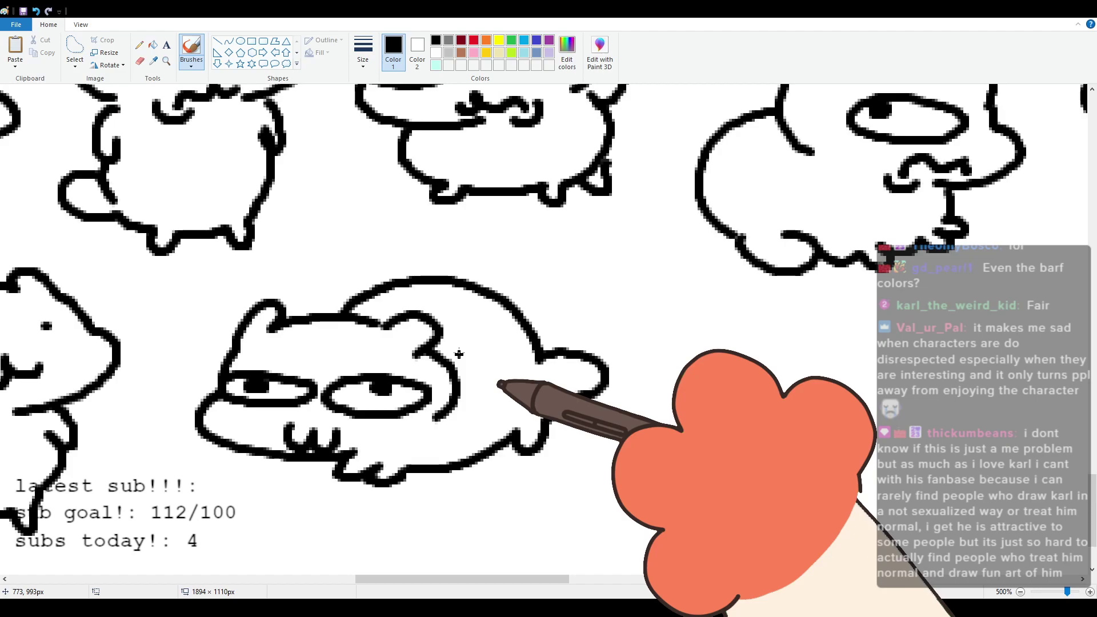
scroll(279, 374, "up", 1)
scroll(279, 375, "down", 1)
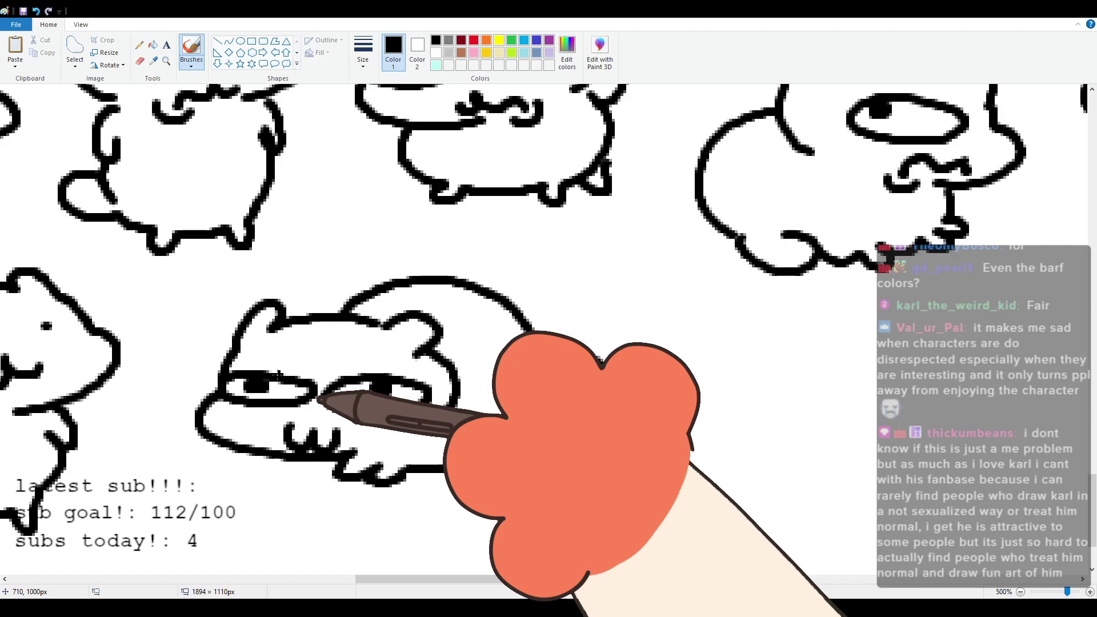
scroll(278, 375, "down", 2)
scroll(278, 376, "up", 2)
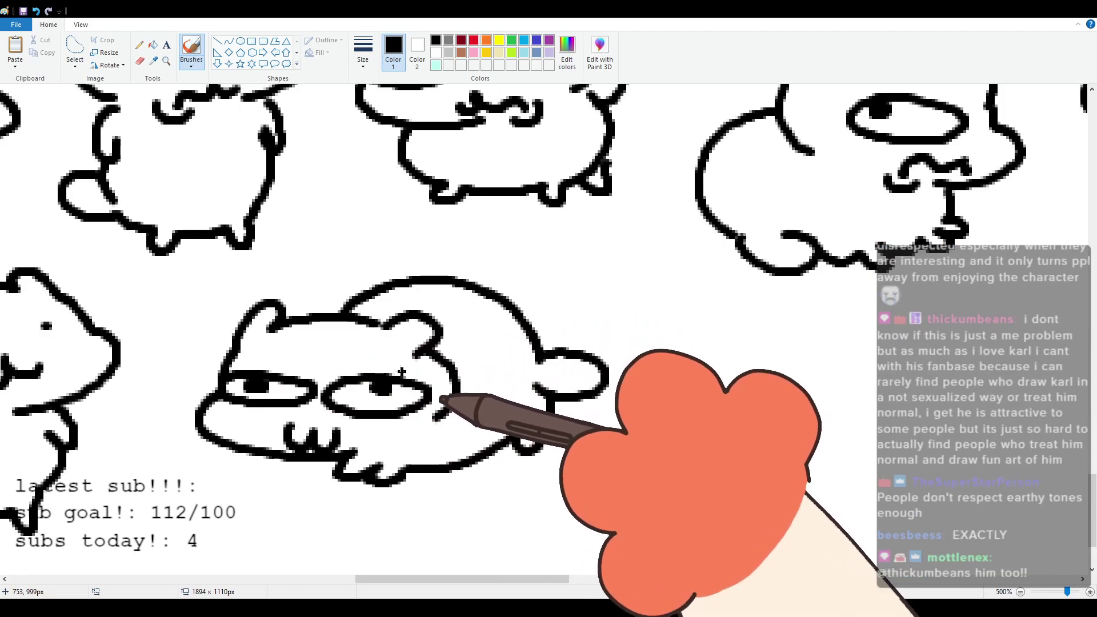
Step: Brush a cat head with two ears, oval eyes with small pupils, a drooping W-shaped mouth and a right cheek, right of the lying cat
left_click_drag(440, 578, 549, 578)
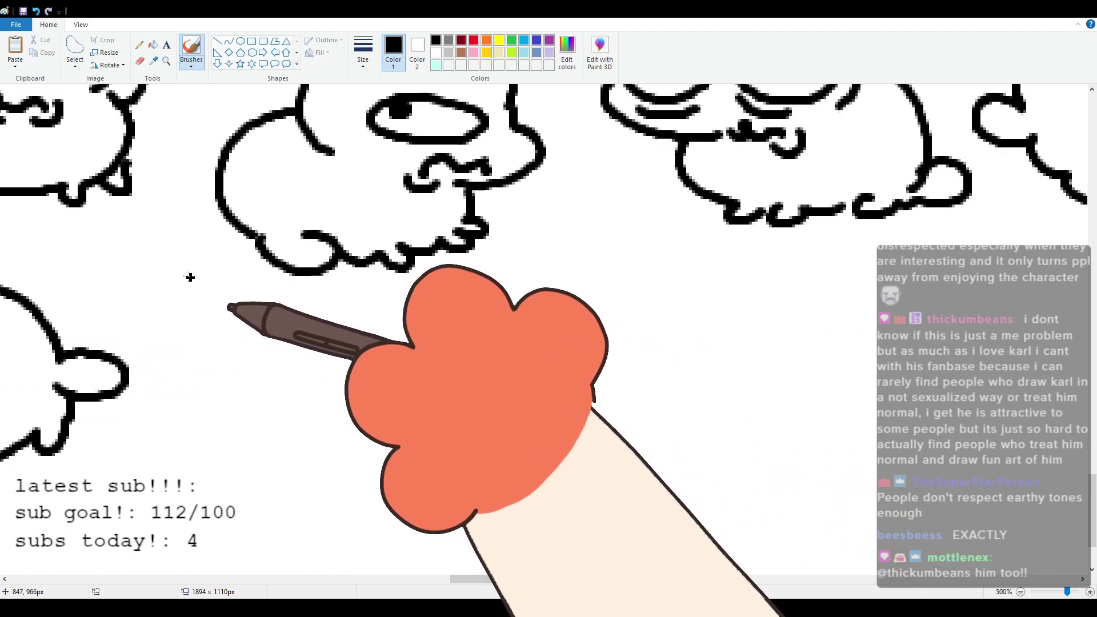
mouse_move(247, 358)
left_mouse_down()
mouse_move(243, 324)
mouse_move(423, 316)
mouse_move(446, 357)
mouse_move(415, 449)
left_mouse_up()
mouse_move(266, 377)
left_mouse_down()
mouse_move(340, 381)
mouse_move(265, 379)
mouse_move(288, 391)
left_mouse_up()
mouse_move(396, 369)
left_mouse_down()
mouse_move(394, 407)
mouse_move(394, 374)
left_mouse_up()
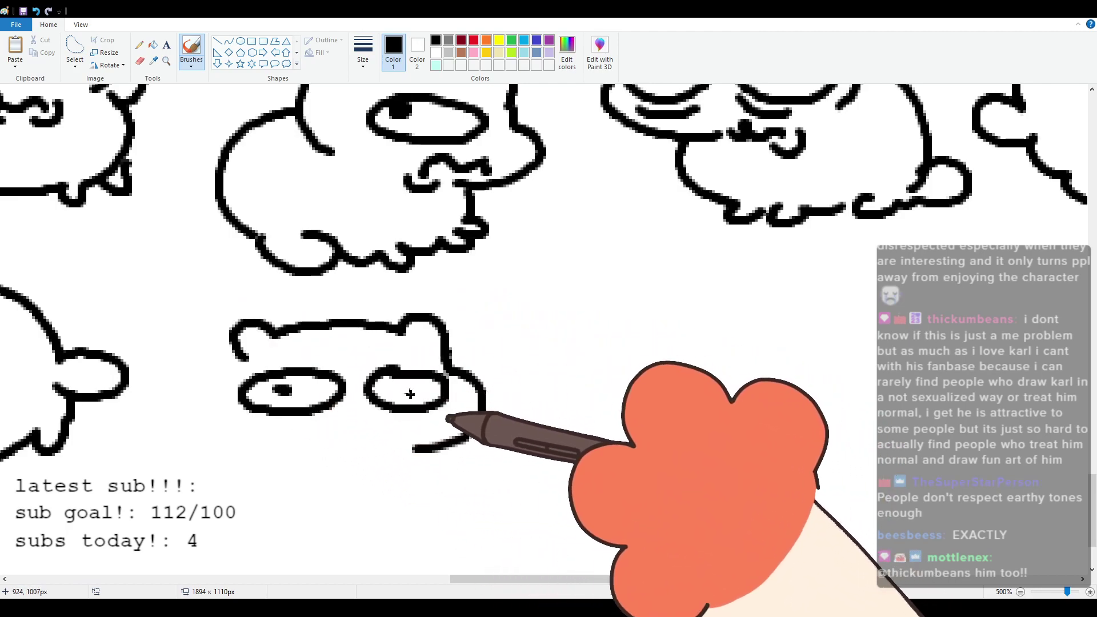
mouse_move(302, 439)
left_mouse_down()
mouse_move(362, 465)
mouse_move(382, 439)
mouse_move(322, 438)
left_mouse_up()
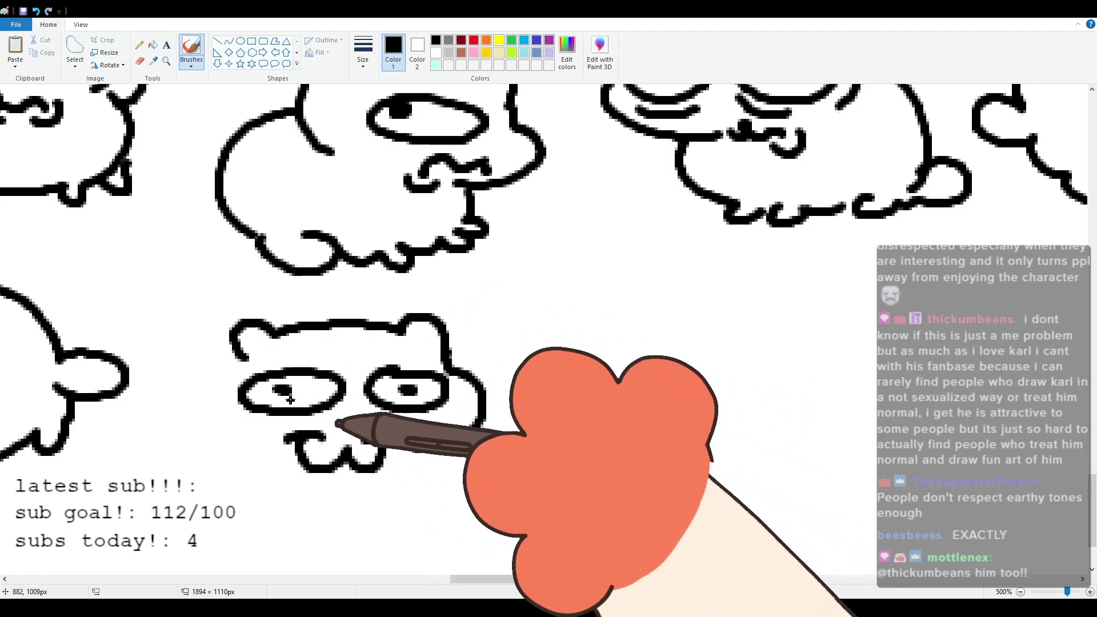
Step: Draw the oval-eyed cat's left cheek, a raised left paw, a right arm, the body's sides and a tail on the left
mouse_move(244, 364)
left_mouse_down()
mouse_move(217, 411)
mouse_move(243, 447)
left_mouse_up()
key("ctrl+z")
mouse_move(245, 359)
left_mouse_down()
mouse_move(214, 405)
mouse_move(234, 450)
mouse_move(212, 452)
mouse_move(221, 480)
mouse_move(240, 493)
mouse_move(231, 449)
left_mouse_up()
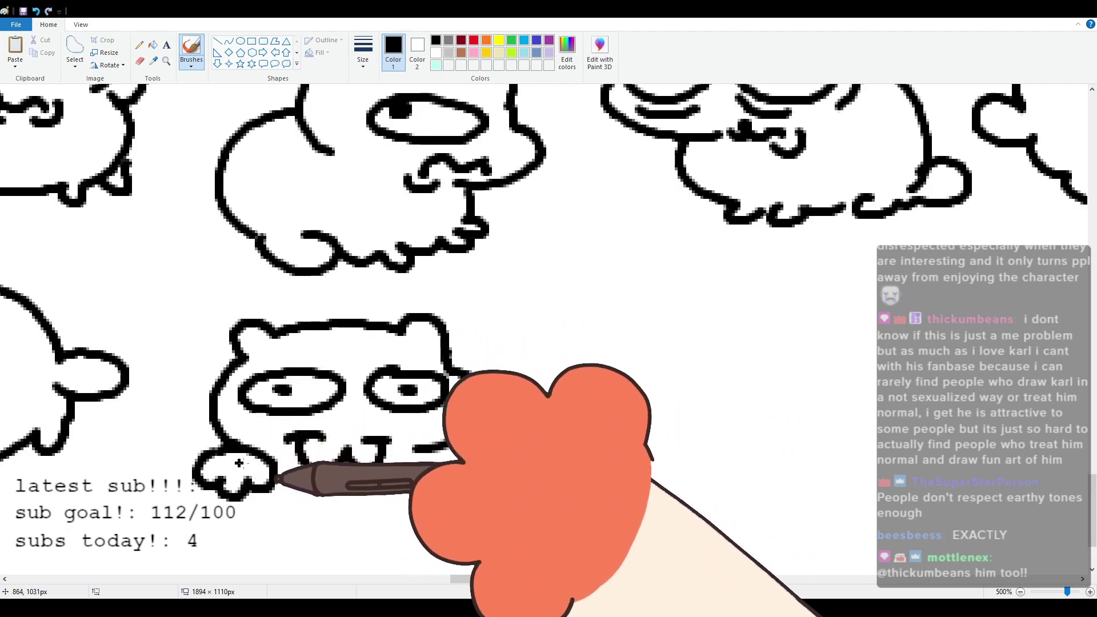
left_click_drag(419, 452, 452, 505)
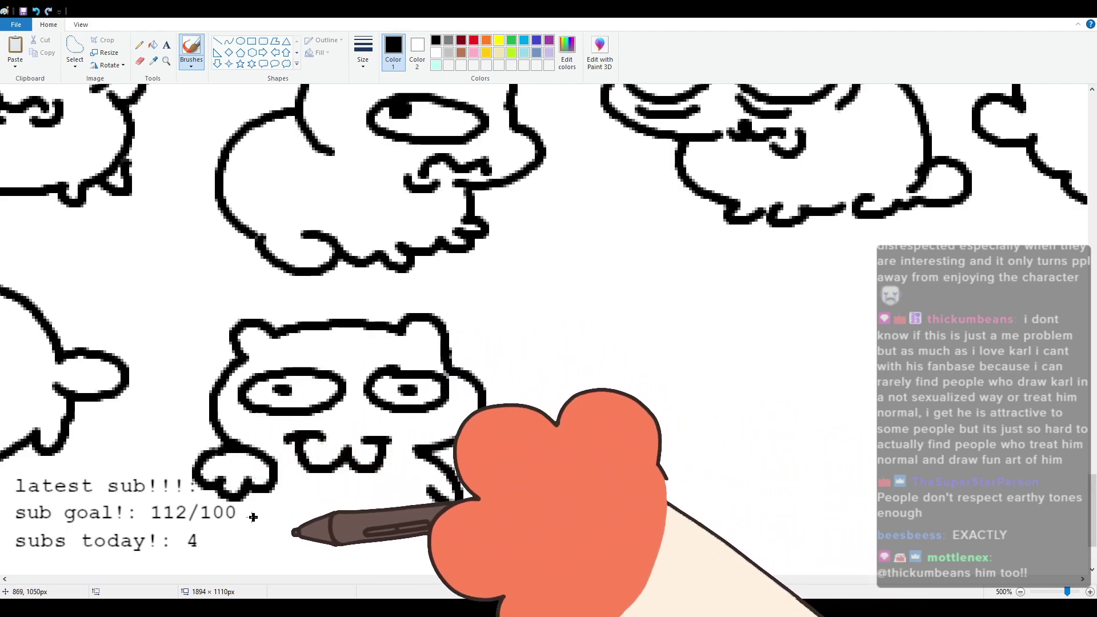
left_click_drag(233, 499, 234, 552)
left_click_drag(201, 531, 223, 535)
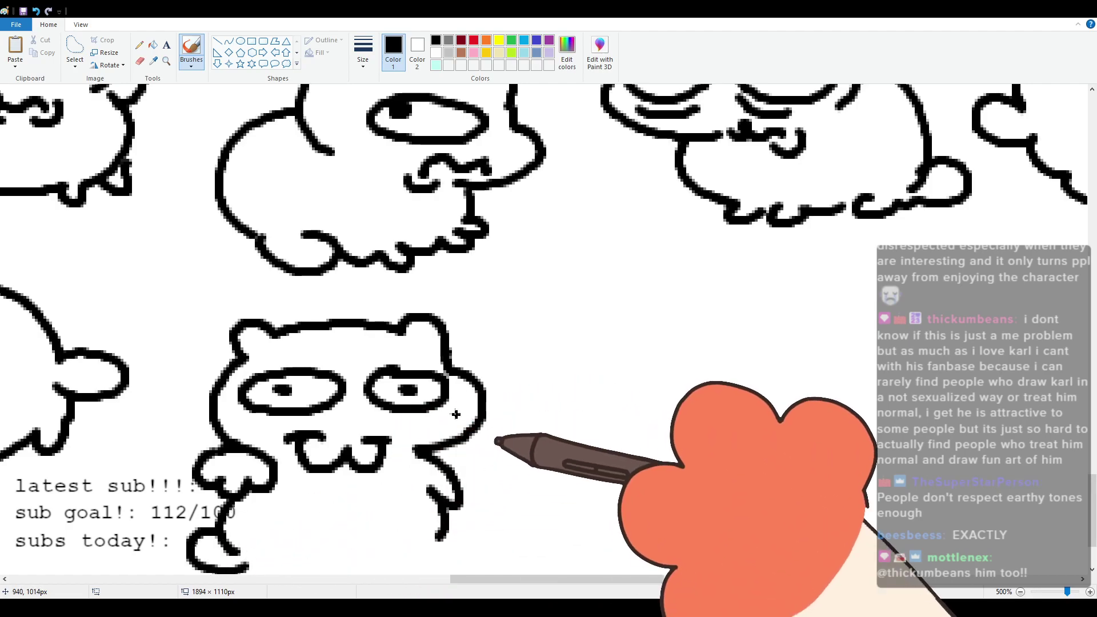
Step: Complete the oval-eyed cat's lower body outline near the canvas's bottom edge
scroll(285, 360, "down", 3)
mouse_move(249, 441)
left_mouse_down()
mouse_move(303, 463)
mouse_move(309, 482)
mouse_move(330, 464)
mouse_move(353, 481)
mouse_move(442, 424)
left_mouse_up()
key("ctrl+z")
left_click_drag(373, 464, 439, 416)
scroll(410, 480, "up", 8)
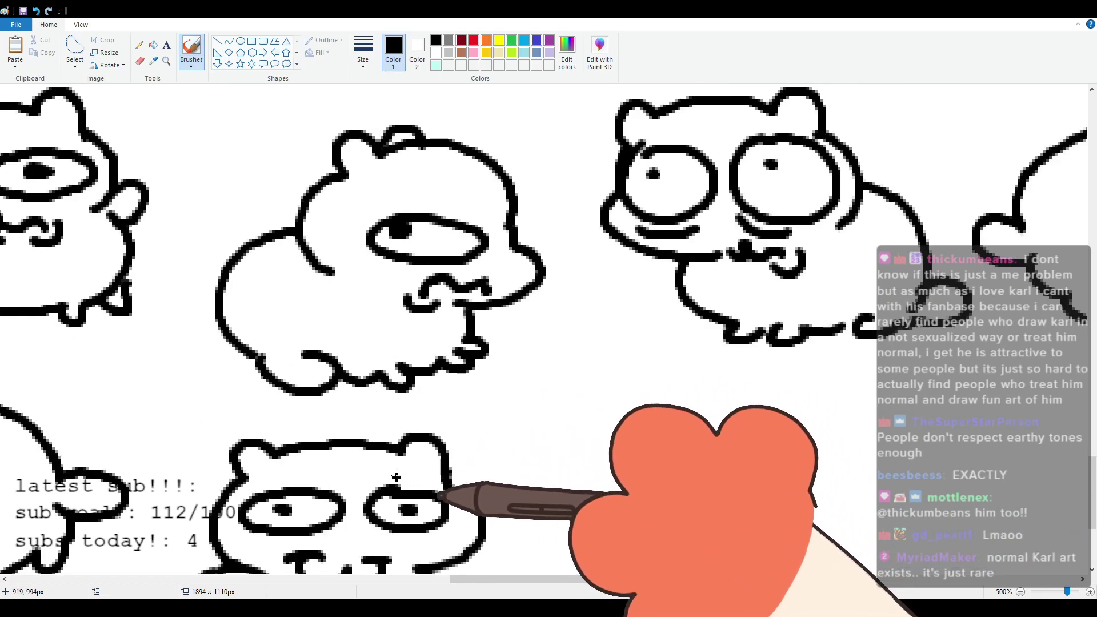
scroll(423, 478, "down", 5)
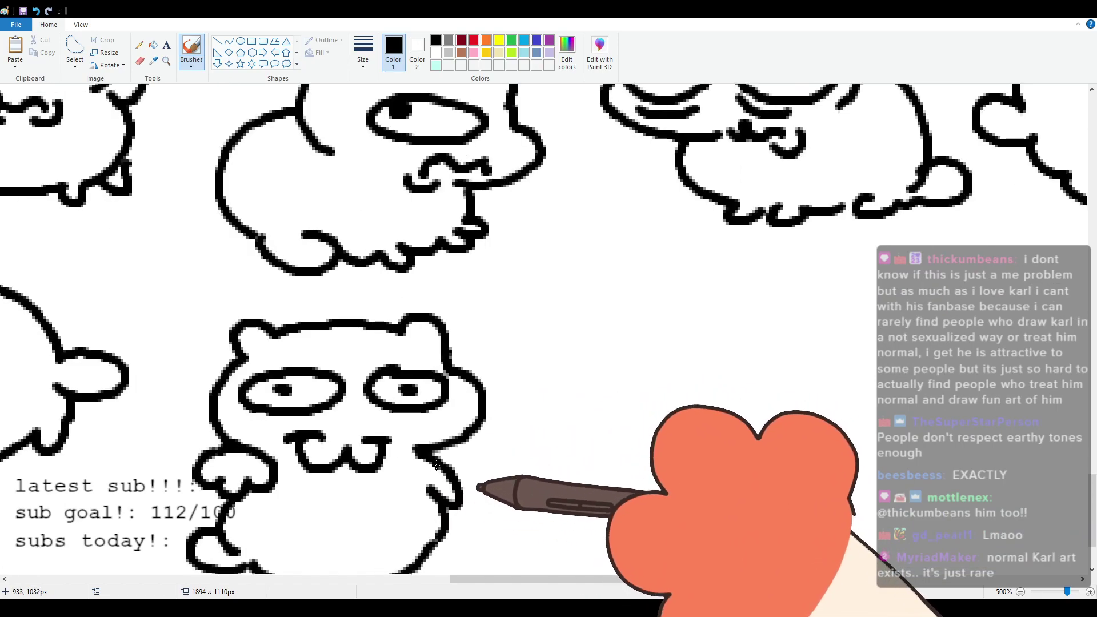
scroll(447, 460, "down", 3)
scroll(447, 454, "up", 3)
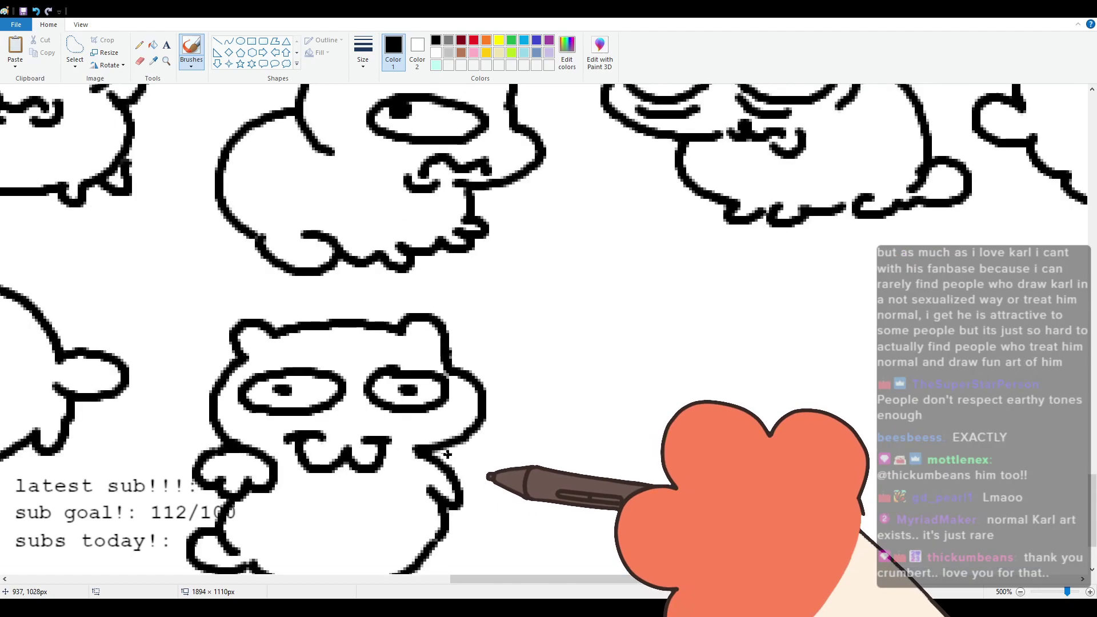
Step: Brush a cat head with two ears, a single tilted oval eye and a wavy mouth, right of the cat with the raised paw
left_click_drag(464, 578, 495, 578)
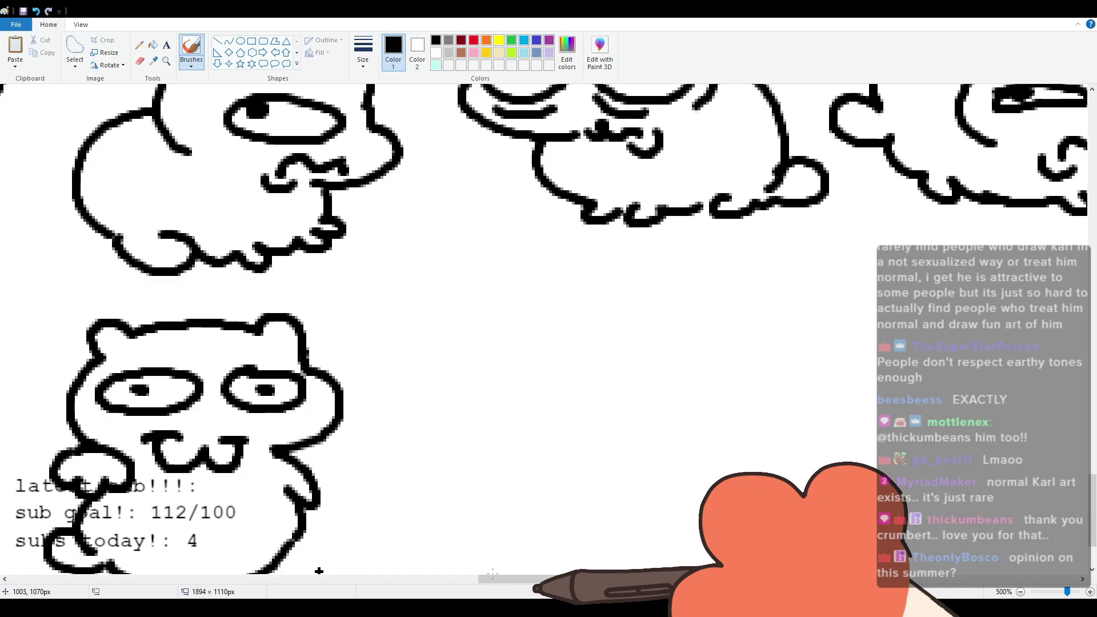
left_click_drag(492, 579, 517, 580)
mouse_move(314, 325)
left_mouse_down()
mouse_move(428, 299)
mouse_move(495, 346)
left_mouse_up()
mouse_move(313, 325)
left_mouse_down()
mouse_move(290, 391)
mouse_move(416, 454)
left_mouse_up()
mouse_move(409, 387)
left_mouse_down()
mouse_move(436, 417)
mouse_move(418, 387)
mouse_move(453, 395)
left_mouse_up()
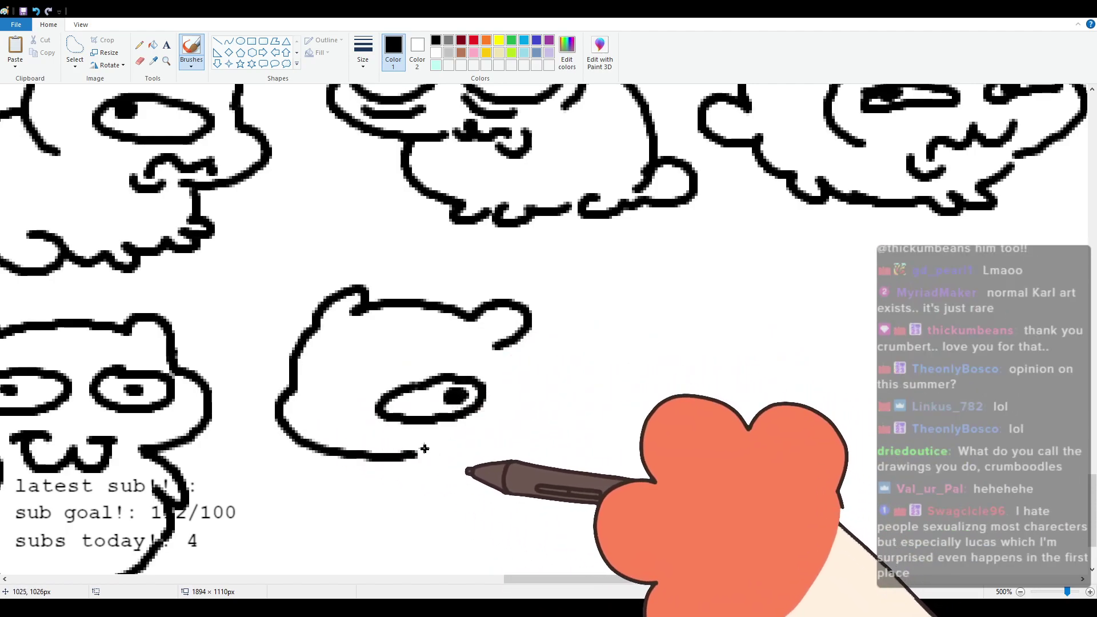
left_click_drag(421, 454, 493, 440)
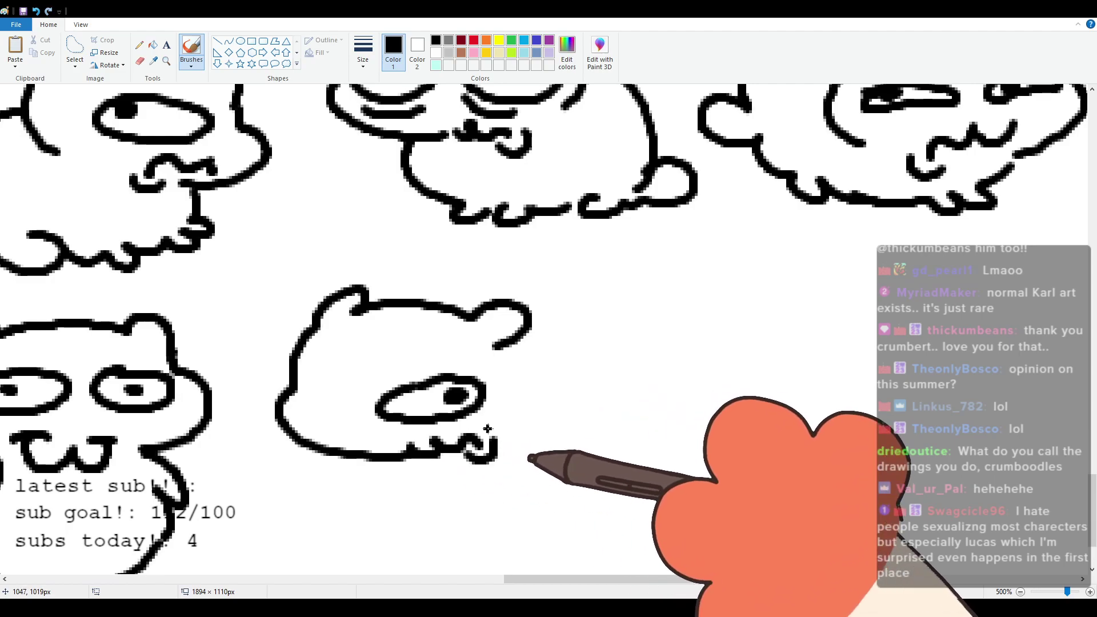
Step: Draw the one-eyed cat's right cheek and a rounded body with small feet and a raised tail on the right
left_click_drag(515, 345, 519, 418)
mouse_move(415, 303)
left_mouse_down()
mouse_move(599, 304)
mouse_move(615, 317)
mouse_move(616, 349)
left_mouse_up()
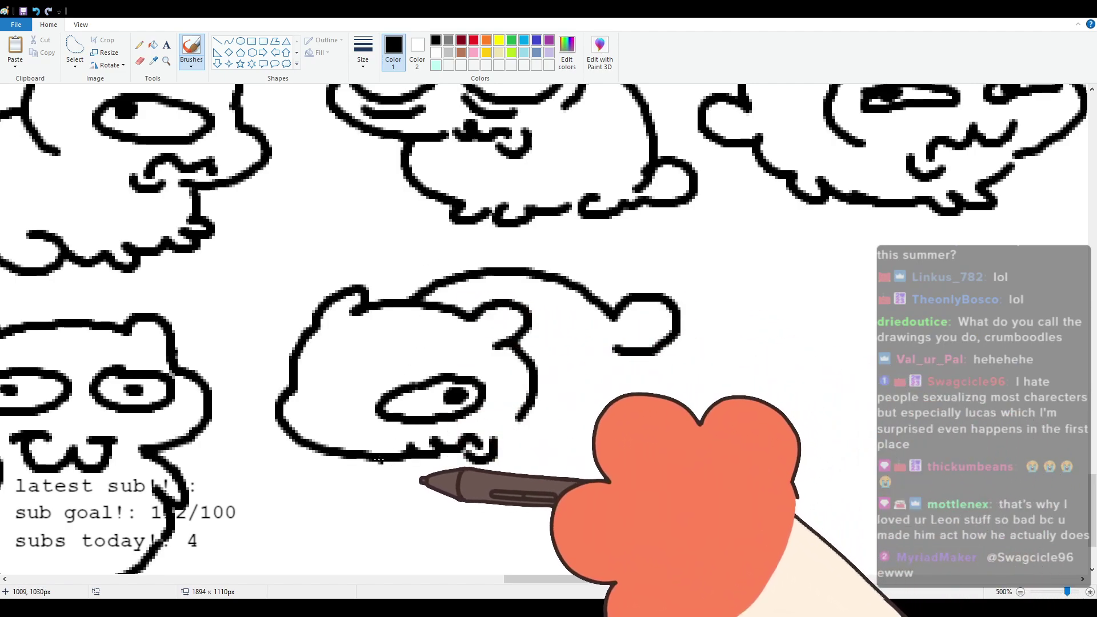
mouse_move(385, 463)
left_mouse_down()
mouse_move(450, 492)
mouse_move(430, 481)
mouse_move(464, 489)
mouse_move(448, 482)
mouse_move(582, 476)
mouse_move(629, 433)
left_mouse_up()
key("ctrl+z")
left_click_drag(618, 360, 630, 434)
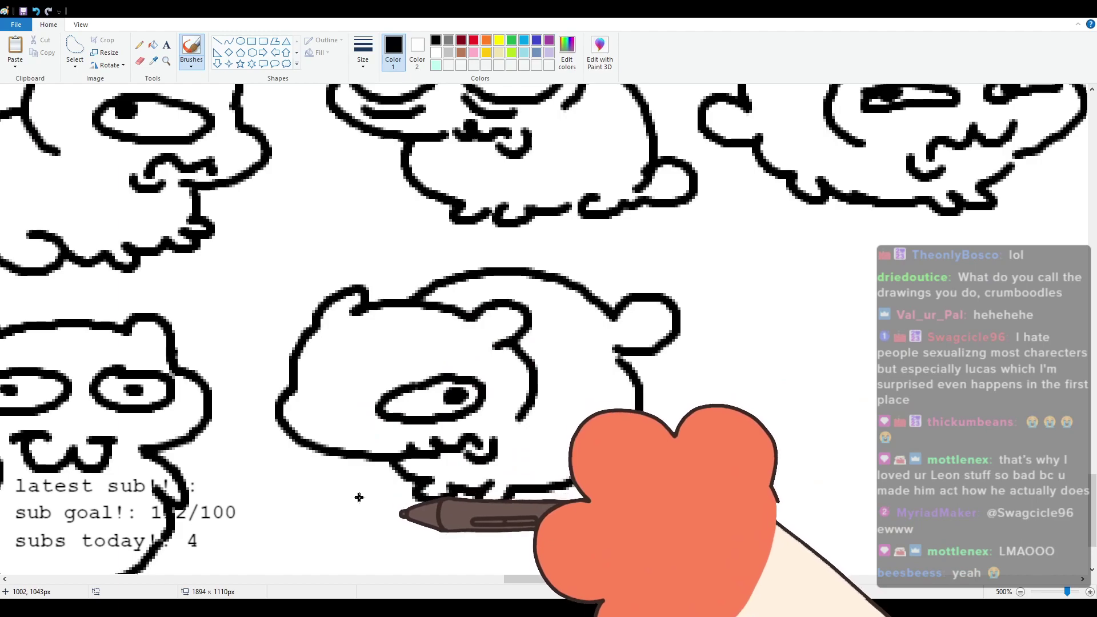
Step: Brush a cat head with two ears, narrow half-lidded eyes, a wavy mouth and a right cheek, right of the one-eyed cat
mouse_move(519, 582)
left_mouse_down()
mouse_move(463, 571)
mouse_move(600, 534)
mouse_move(573, 531)
left_mouse_up()
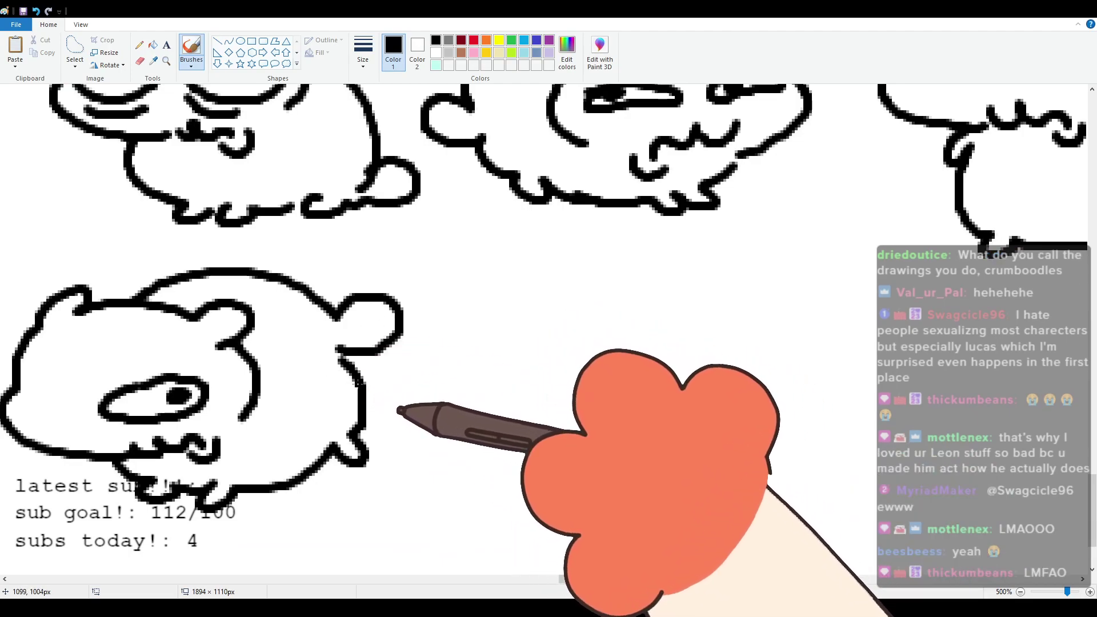
left_click_drag(575, 577, 618, 566)
mouse_move(332, 304)
left_mouse_down()
mouse_move(340, 329)
mouse_move(404, 299)
mouse_move(482, 294)
mouse_move(514, 318)
mouse_move(566, 382)
mouse_move(478, 426)
left_mouse_up()
mouse_move(339, 366)
left_mouse_down()
mouse_move(425, 354)
mouse_move(336, 351)
mouse_move(368, 348)
left_mouse_up()
mouse_move(472, 330)
left_mouse_down()
mouse_move(528, 336)
mouse_move(473, 330)
left_mouse_up()
left_click_drag(486, 338, 494, 339)
left_click_drag(472, 390, 410, 430)
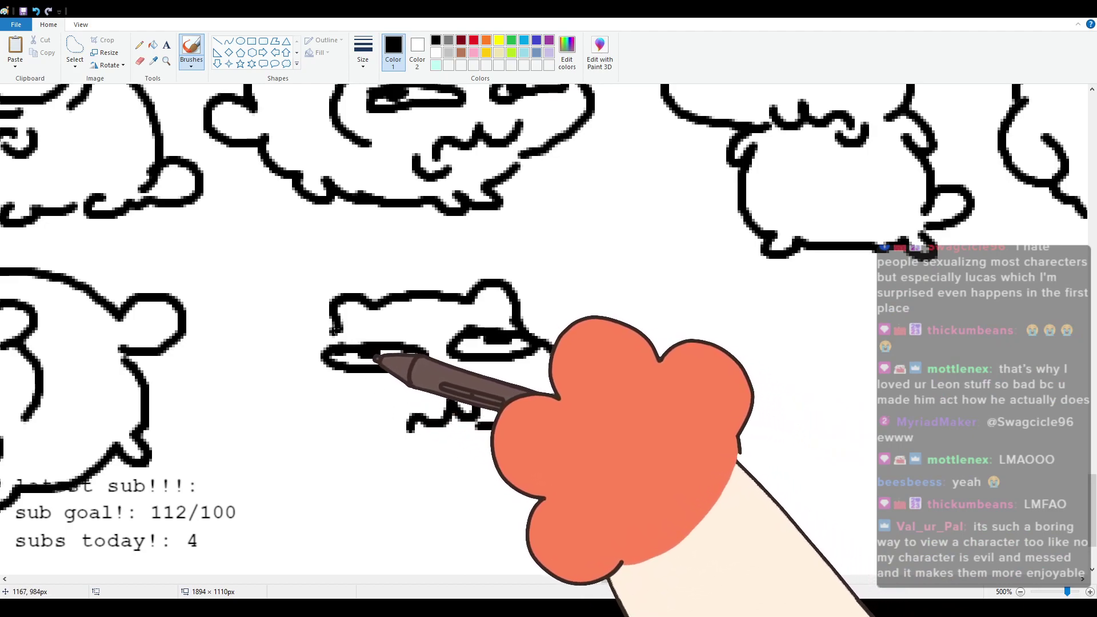
Step: Draw the narrow-eyed cat's left cheek and a low crouching body with small feet
left_click_drag(338, 329, 354, 418)
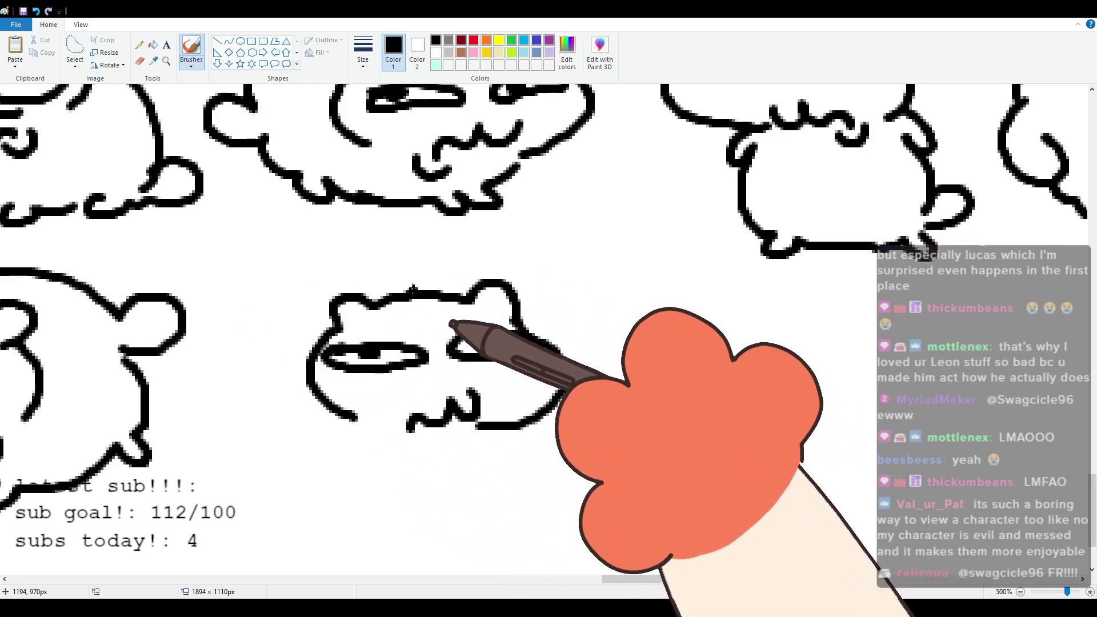
mouse_move(309, 360)
left_mouse_down()
mouse_move(250, 424)
mouse_move(258, 473)
left_mouse_up()
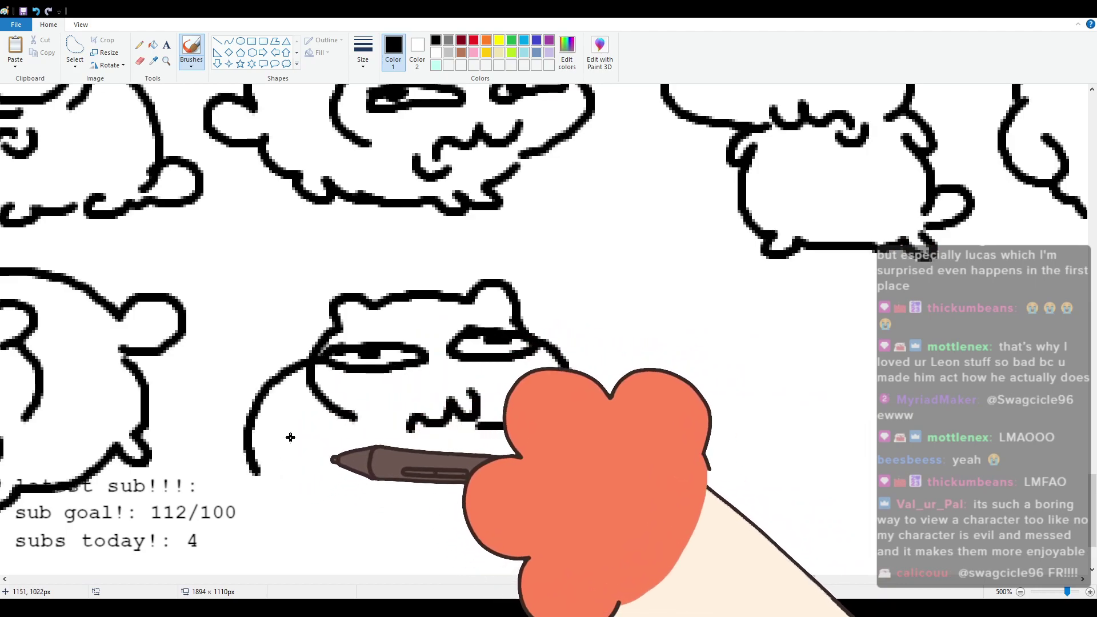
key("ctrl+z")
mouse_move(308, 362)
left_mouse_down()
mouse_move(253, 393)
mouse_move(306, 501)
mouse_move(349, 477)
mouse_move(431, 500)
mouse_move(432, 480)
mouse_move(503, 483)
mouse_move(496, 434)
left_mouse_up()
scroll(493, 446, "up", 2)
scroll(500, 428, "down", 3)
scroll(502, 412, "up", 2)
scroll(512, 436, "down", 2)
Step: Brush a cat head with two ears, puffy cheeks, half-lidded eyes and a wavy mouth, right of the crouching narrow-eyed cat
left_click_drag(670, 578, 759, 535)
scroll(467, 485, "up", 2)
scroll(467, 484, "down", 1)
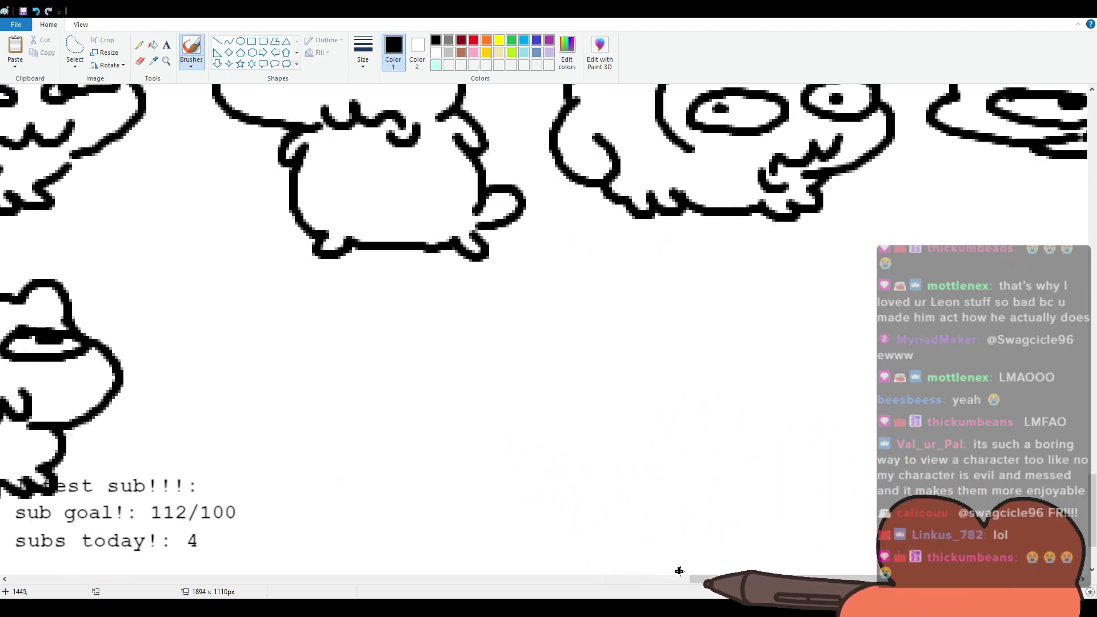
left_click_drag(723, 578, 694, 584)
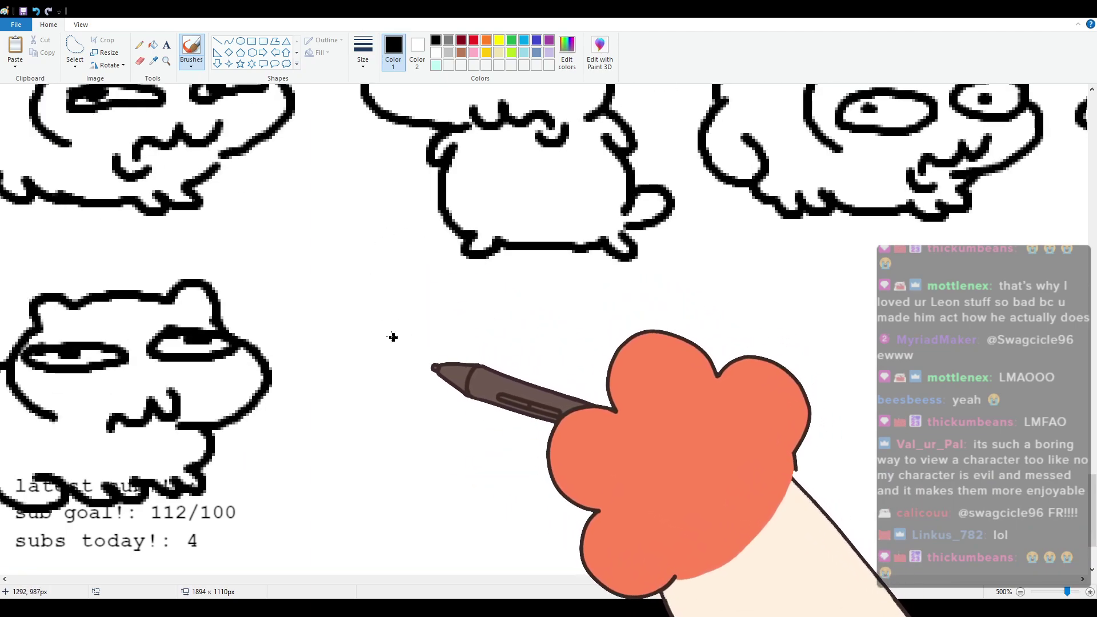
mouse_move(388, 350)
left_mouse_down()
mouse_move(397, 310)
mouse_move(467, 307)
mouse_move(594, 329)
mouse_move(588, 359)
left_mouse_up()
mouse_move(385, 357)
left_mouse_down()
mouse_move(360, 374)
mouse_move(454, 443)
left_mouse_up()
mouse_move(388, 370)
left_mouse_down()
mouse_move(448, 345)
mouse_move(435, 359)
left_mouse_up()
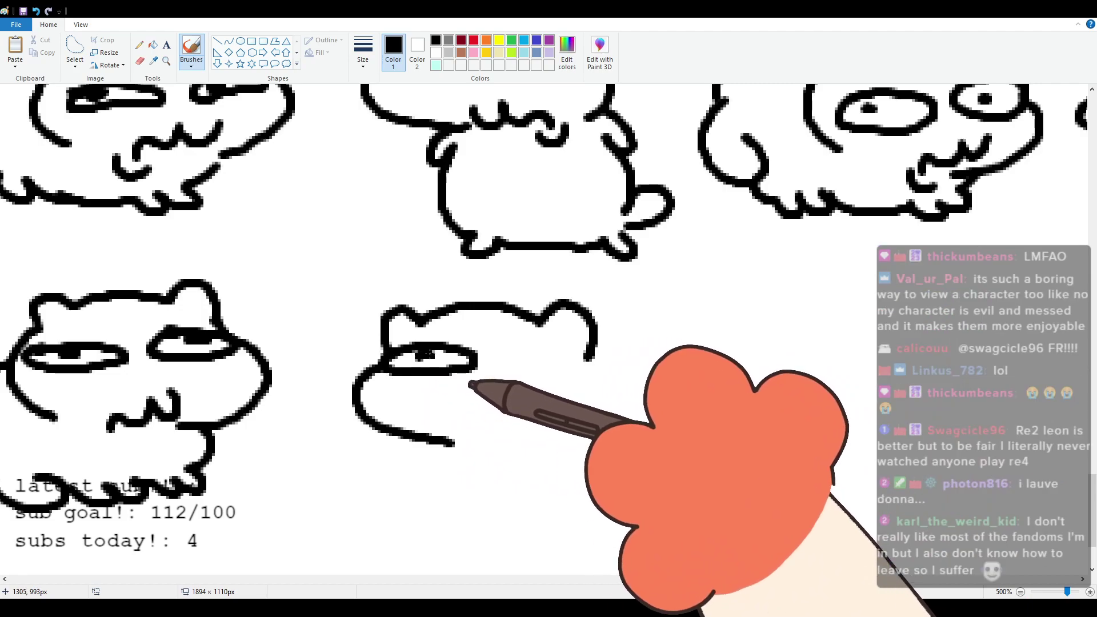
left_click_drag(529, 350, 548, 357)
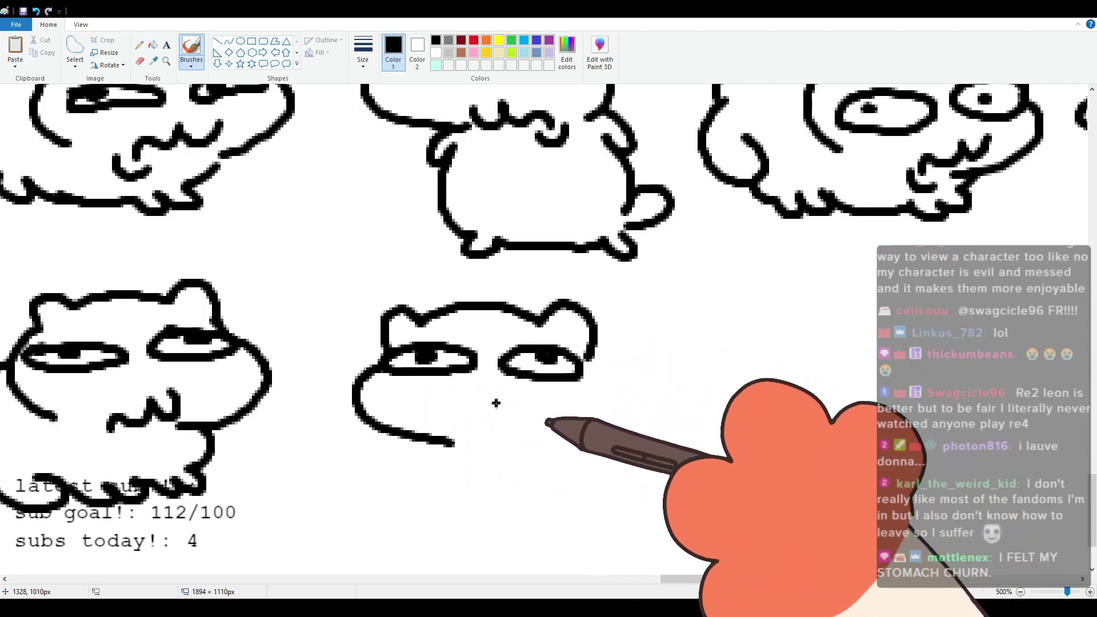
left_click_drag(517, 423, 545, 444)
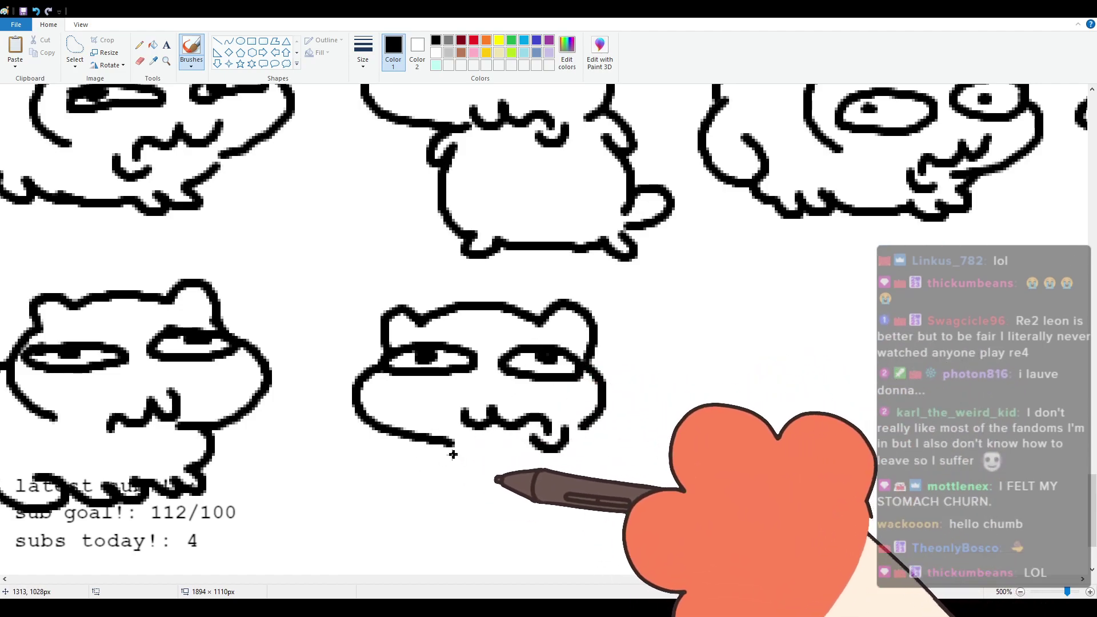
Step: Draw the half-lidded cat's rounded standing body with small feet and a raised tail on the right
left_click_drag(448, 443, 479, 504)
key("ctrl+z")
mouse_move(447, 446)
left_mouse_down()
mouse_move(496, 512)
mouse_move(570, 505)
mouse_move(451, 460)
mouse_move(532, 502)
mouse_move(595, 504)
mouse_move(676, 485)
left_mouse_up()
key("ctrl+z")
mouse_move(595, 353)
left_mouse_down()
mouse_move(657, 364)
mouse_move(705, 348)
mouse_move(677, 378)
mouse_move(692, 483)
left_mouse_up()
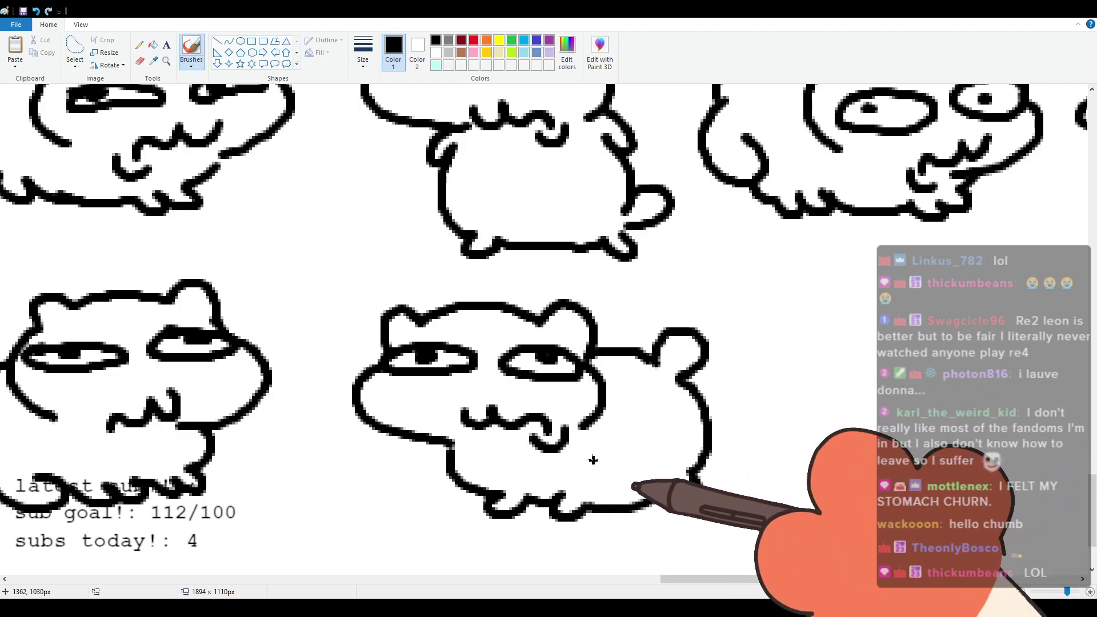
Step: Brush a sitting cat with tightly squeezed eyes, a long open mouth, small feet and a tail on its left, right of the half-lidded cat
left_click_drag(687, 579, 782, 560)
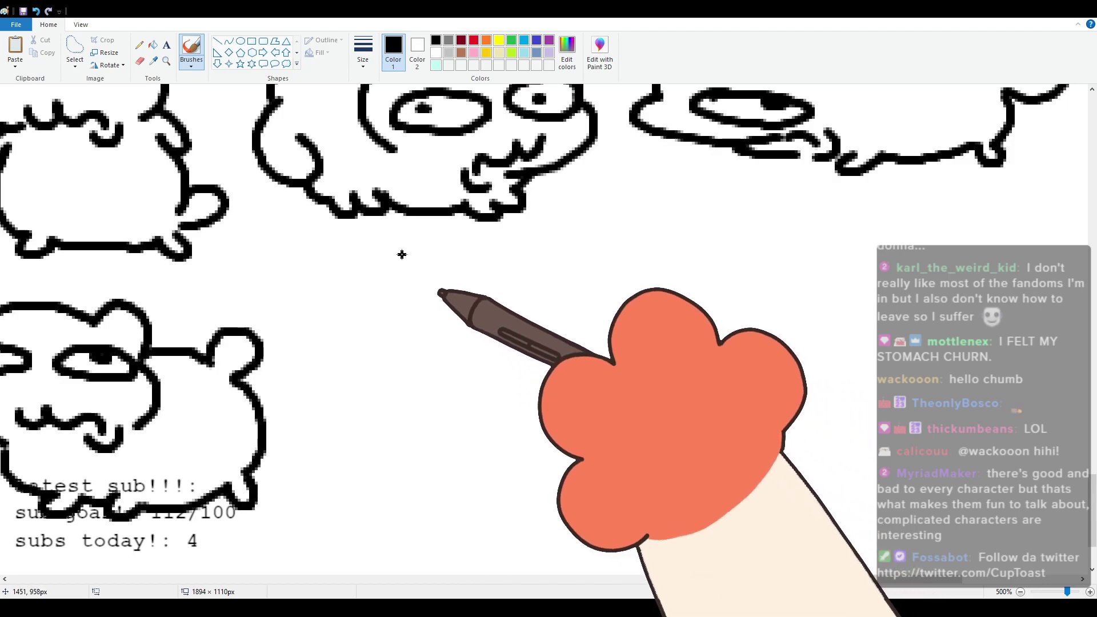
mouse_move(394, 342)
left_mouse_down()
mouse_move(441, 299)
mouse_move(560, 274)
mouse_move(598, 334)
mouse_move(597, 407)
left_mouse_up()
left_click_drag(408, 349, 431, 393)
mouse_move(578, 310)
left_mouse_down()
mouse_move(581, 343)
mouse_move(518, 380)
mouse_move(500, 415)
mouse_move(478, 401)
mouse_move(517, 474)
mouse_move(549, 378)
mouse_move(520, 373)
mouse_move(490, 439)
mouse_move(531, 418)
left_mouse_up()
key("ctrl+z")
key("ctrl+z")
mouse_move(399, 343)
left_mouse_down()
mouse_move(424, 427)
mouse_move(384, 400)
mouse_move(359, 484)
mouse_move(311, 457)
mouse_move(360, 509)
mouse_move(424, 520)
mouse_move(435, 539)
mouse_move(454, 522)
mouse_move(541, 505)
mouse_move(573, 523)
left_mouse_up()
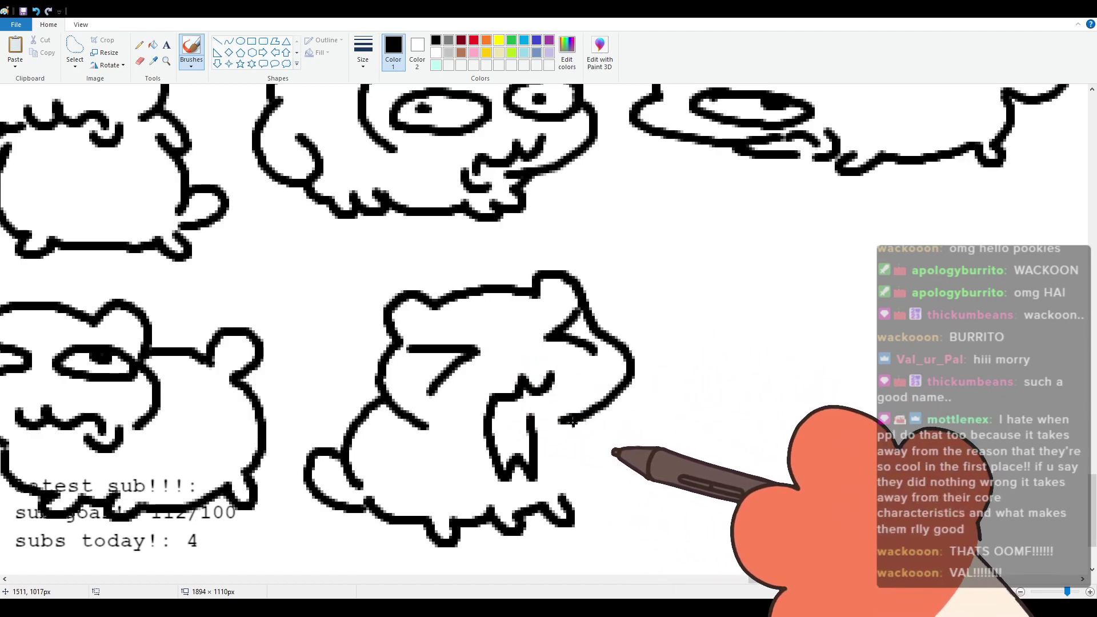
mouse_move(566, 428)
left_mouse_down()
mouse_move(569, 483)
mouse_move(588, 489)
mouse_move(564, 496)
left_mouse_up()
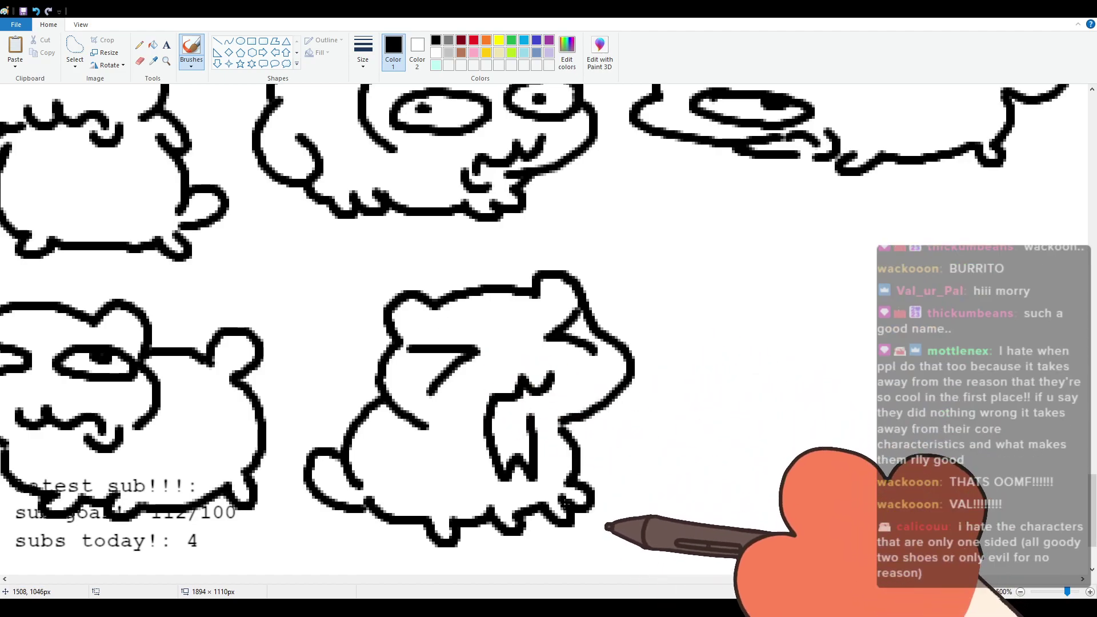
Step: Brush a cat head with two ears, a left cheek, wide oval eyes and a wavy mouth, right of the squeezed-eyes cat
left_click_drag(797, 578, 882, 577)
mouse_move(288, 303)
left_mouse_down()
mouse_move(287, 260)
mouse_move(316, 269)
mouse_move(382, 251)
mouse_move(431, 265)
mouse_move(304, 248)
mouse_move(332, 263)
mouse_move(415, 251)
mouse_move(449, 263)
mouse_move(494, 248)
mouse_move(492, 291)
left_mouse_up()
key("ctrl+z")
mouse_move(293, 295)
left_mouse_down()
mouse_move(342, 380)
mouse_move(396, 377)
mouse_move(291, 307)
mouse_move(264, 348)
mouse_move(396, 392)
left_mouse_up()
key("ctrl+z")
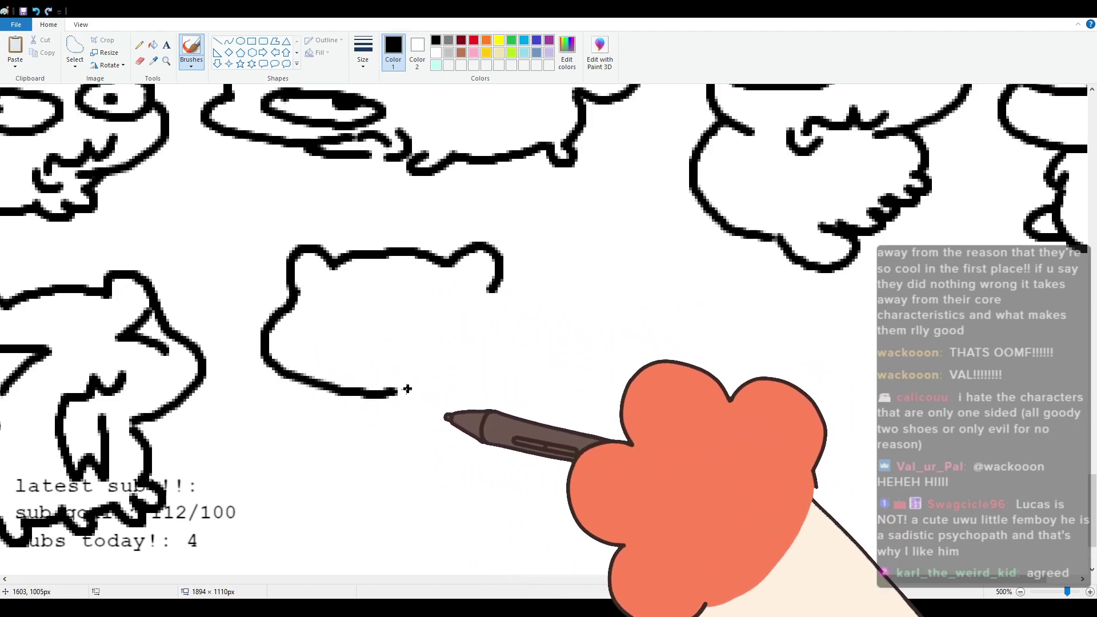
mouse_move(309, 292)
left_mouse_down()
mouse_move(280, 317)
mouse_move(390, 319)
mouse_move(296, 296)
left_mouse_up()
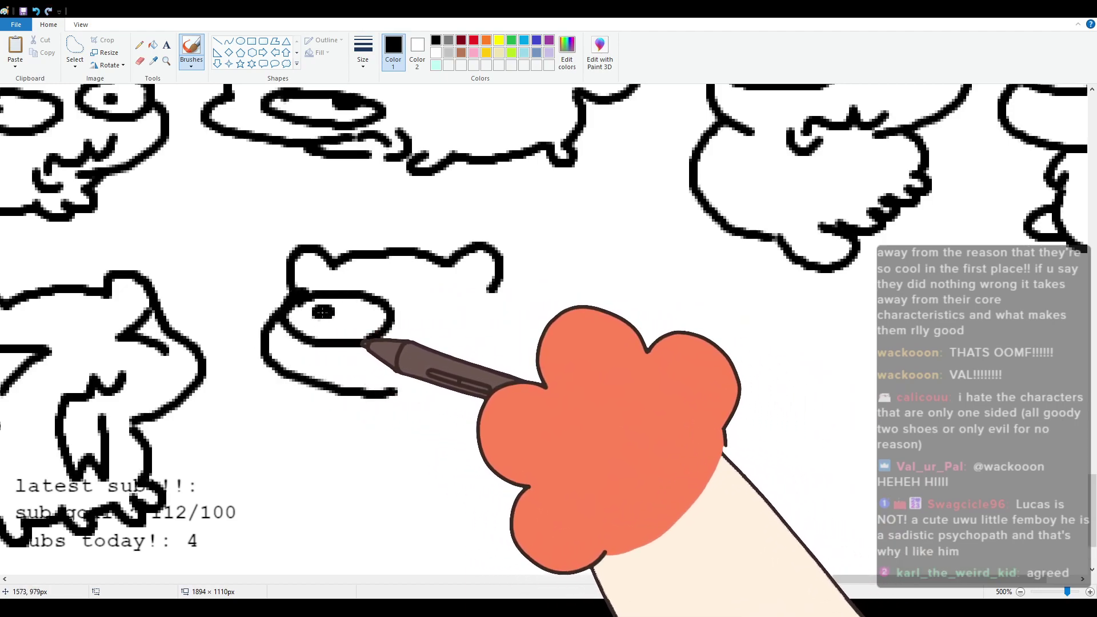
mouse_move(429, 299)
left_mouse_down()
mouse_move(519, 324)
mouse_move(425, 296)
mouse_move(478, 316)
left_mouse_up()
mouse_move(381, 363)
left_mouse_down()
mouse_move(462, 380)
mouse_move(444, 394)
left_mouse_up()
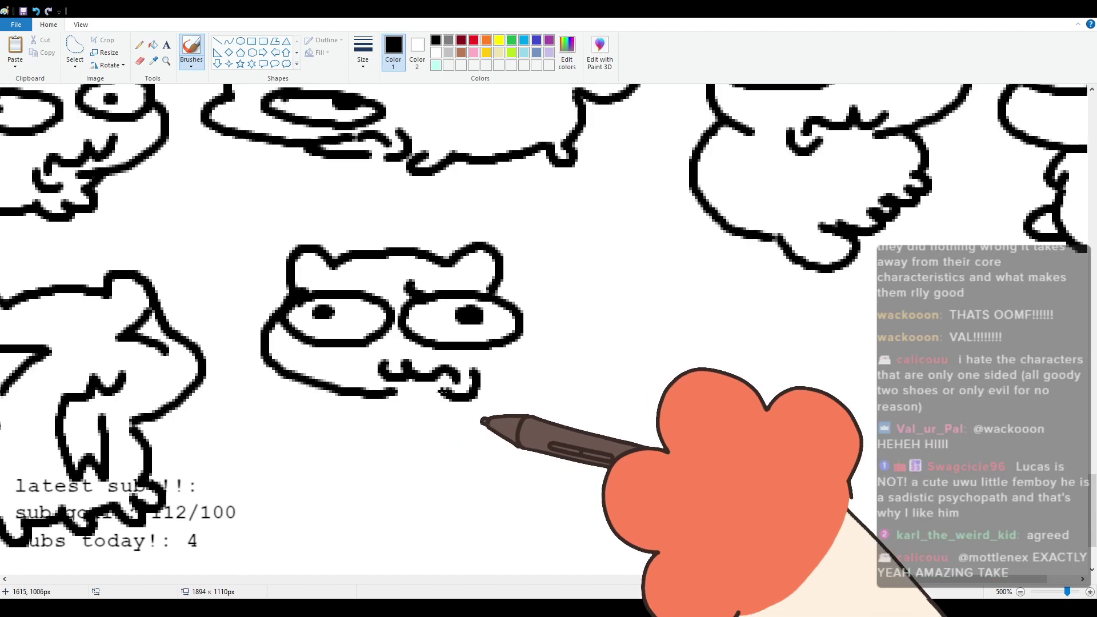
Step: Draw the wide-eyed cat's right cheek and a rounded body with small feet and a raised tail on the right
mouse_move(491, 289)
left_mouse_down()
mouse_move(522, 308)
mouse_move(500, 368)
left_mouse_up()
key("ctrl+z")
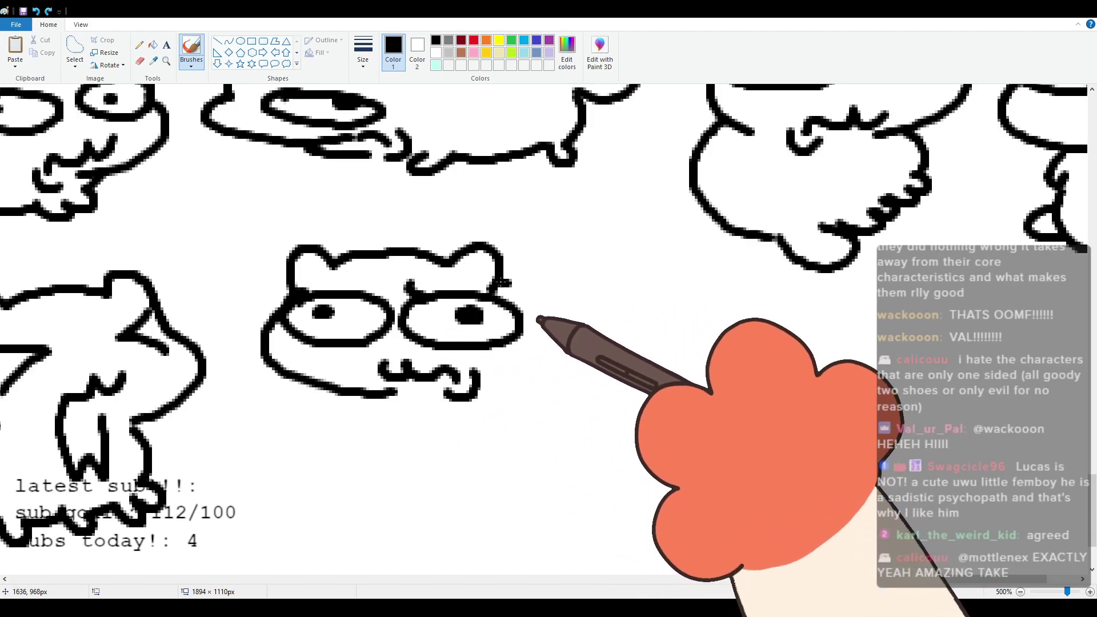
mouse_move(499, 281)
left_mouse_down()
mouse_move(536, 345)
mouse_move(495, 377)
left_mouse_up()
mouse_move(351, 396)
left_mouse_down()
mouse_move(357, 420)
mouse_move(449, 457)
mouse_move(491, 443)
mouse_move(503, 460)
mouse_move(610, 420)
left_mouse_up()
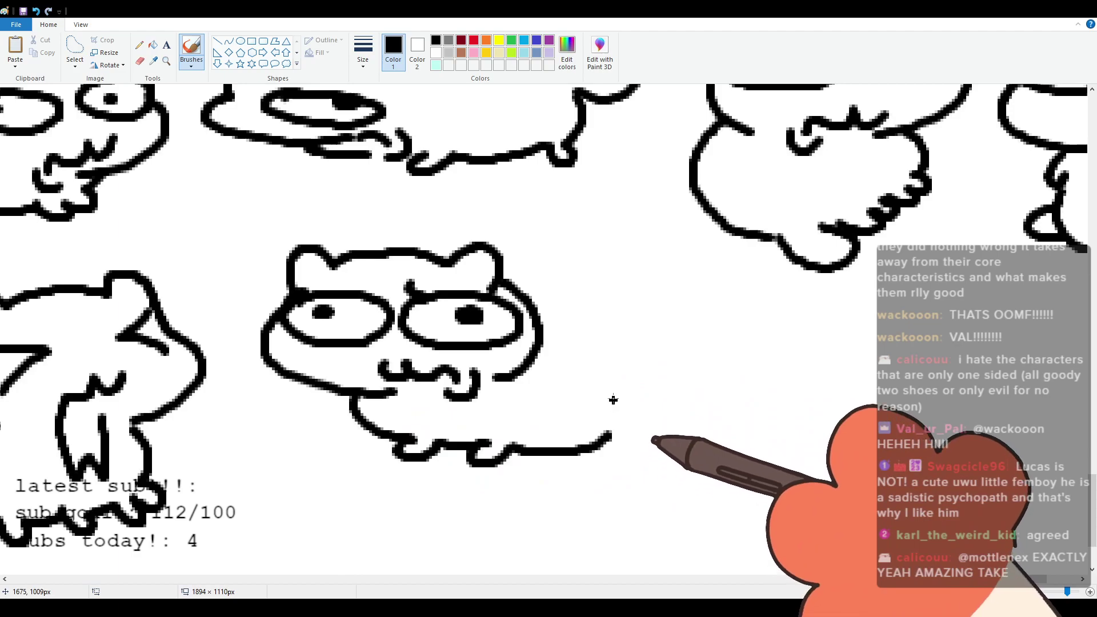
mouse_move(536, 283)
left_mouse_down()
mouse_move(591, 298)
mouse_move(607, 320)
mouse_move(616, 416)
mouse_move(600, 435)
left_mouse_up()
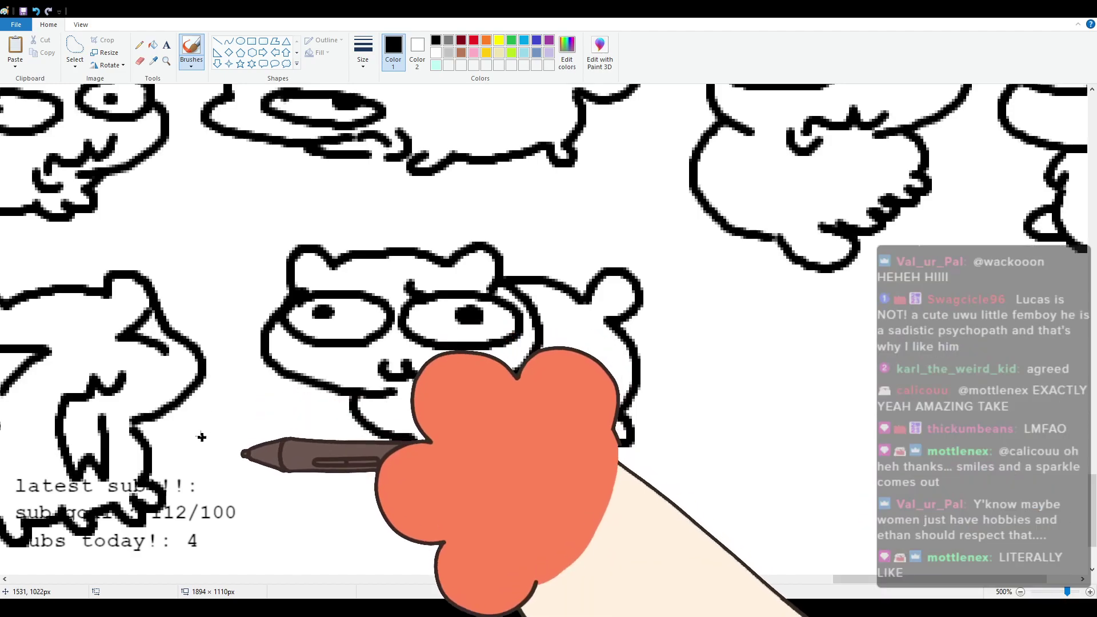
Step: Brush a right-facing profile cat head with a swept-back ear, one narrow half-lidded eye, a pointed snout and a curled mouth, right of the wide-eyed cat
left_click_drag(840, 579, 901, 580)
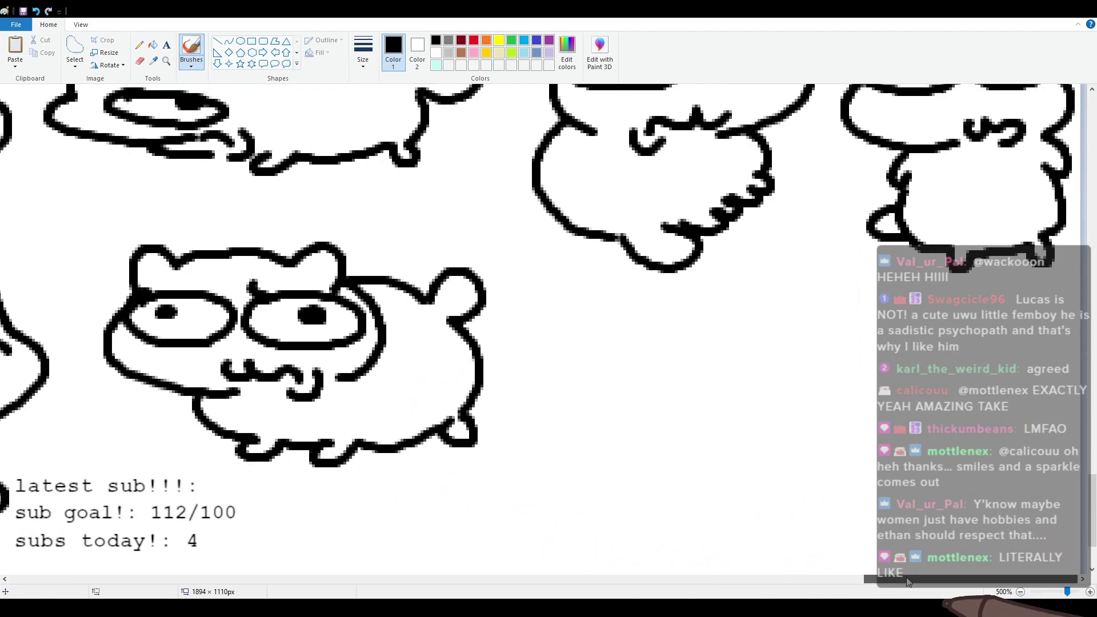
scroll(703, 343, "down", 3)
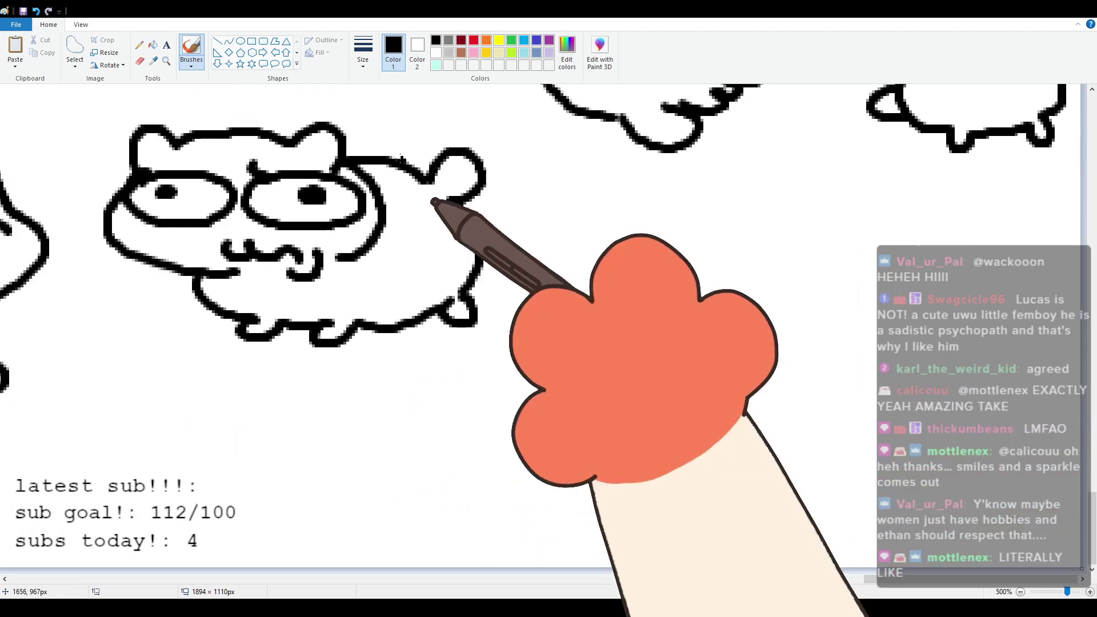
mouse_move(639, 222)
left_mouse_down()
mouse_move(578, 239)
mouse_move(652, 258)
mouse_move(806, 266)
left_mouse_up()
key("ctrl+z")
mouse_move(654, 228)
left_mouse_down()
mouse_move(840, 245)
mouse_move(857, 280)
mouse_move(817, 351)
left_mouse_up()
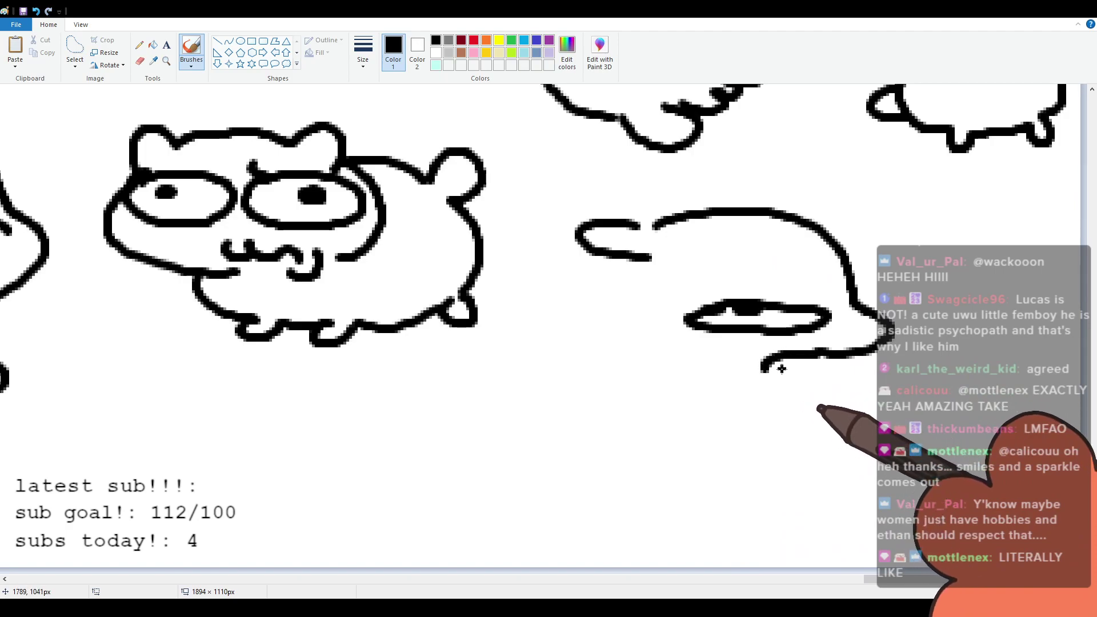
key("ctrl+z")
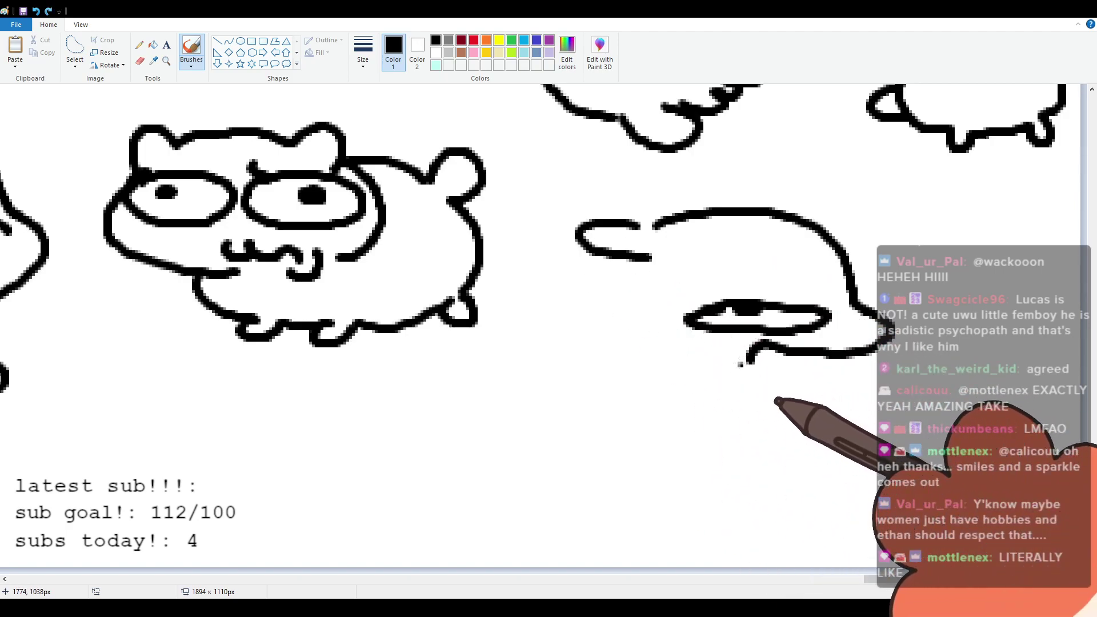
key("ctrl+z")
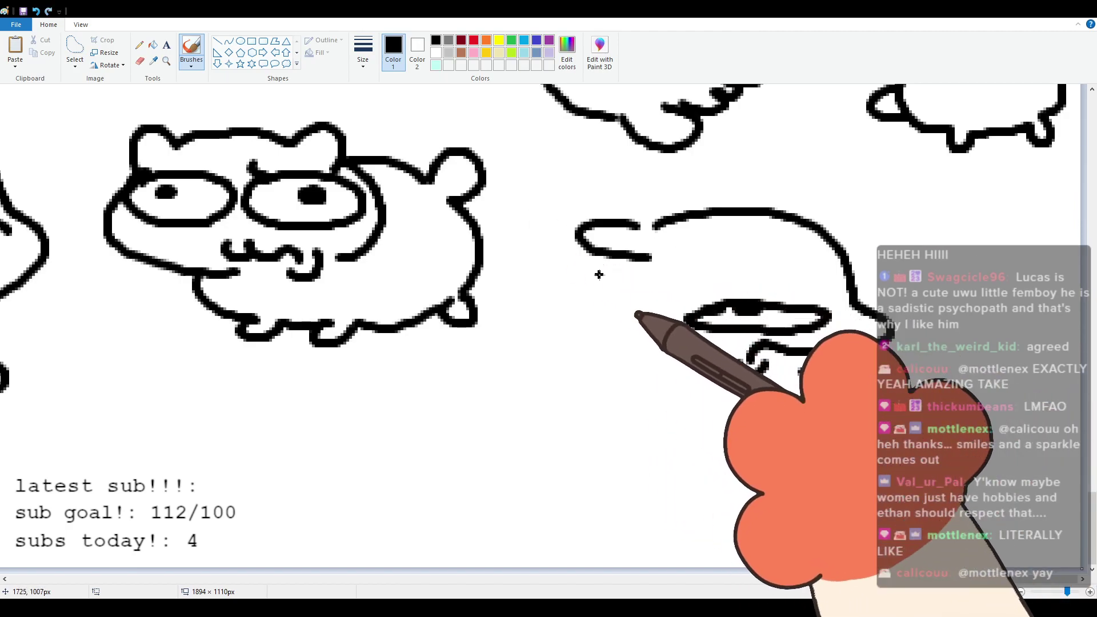
Step: Add the profile cat's second ear and back of the head, and draw its rounded body with small feet and a low tail
left_click_drag(635, 260, 642, 359)
key("ctrl+z")
left_click_drag(639, 266, 659, 364)
key("ctrl+z")
left_click_drag(639, 268, 660, 348)
mouse_move(607, 259)
left_mouse_down()
mouse_move(587, 274)
mouse_move(615, 284)
left_mouse_up()
mouse_move(647, 350)
left_mouse_down()
mouse_move(606, 366)
mouse_move(571, 407)
mouse_move(577, 443)
mouse_move(614, 483)
mouse_move(657, 490)
mouse_move(686, 472)
mouse_move(679, 465)
mouse_move(748, 455)
left_mouse_up()
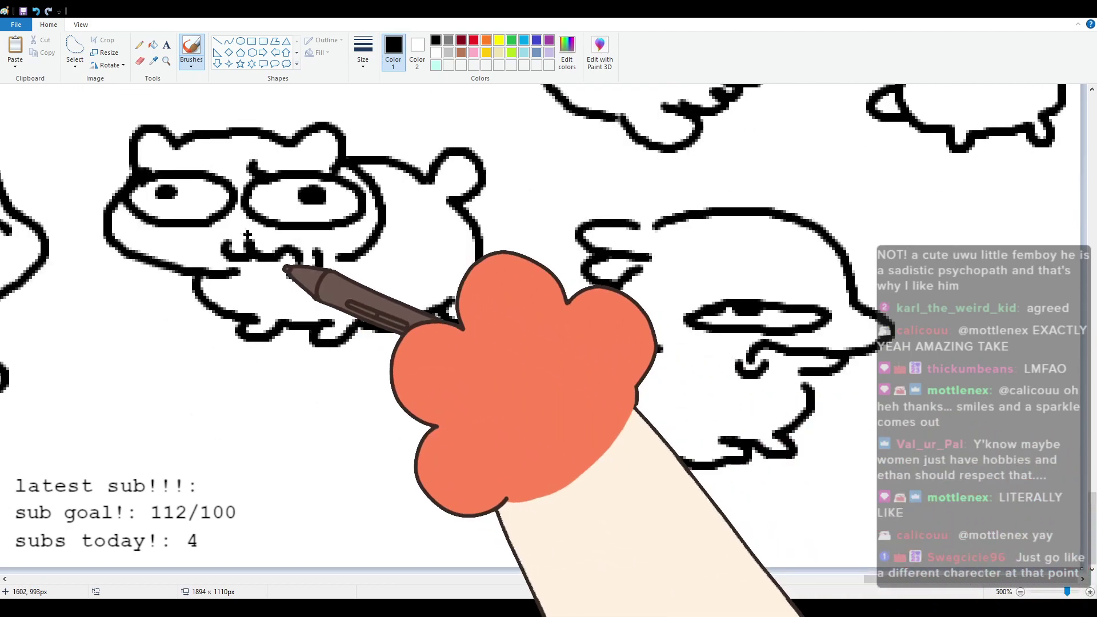
Step: Select the whole profile cat, move it slightly up and to the left, and return to the brush
left_click(74, 46)
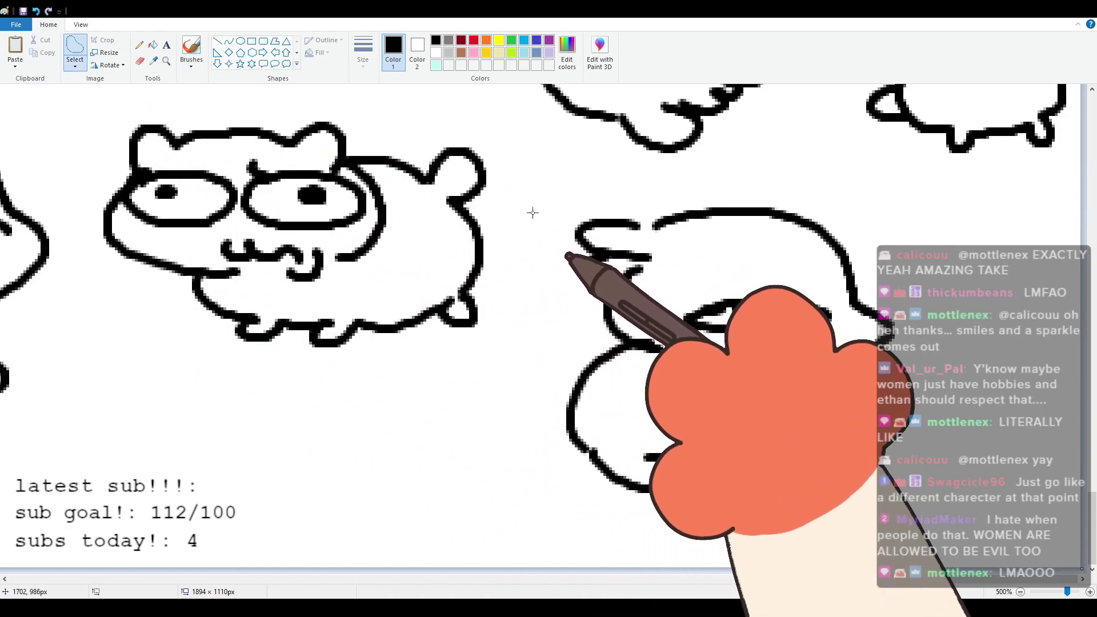
mouse_move(622, 209)
left_mouse_down()
mouse_move(560, 239)
mouse_move(581, 299)
mouse_move(549, 402)
mouse_move(560, 468)
mouse_move(609, 499)
mouse_move(691, 513)
mouse_move(759, 500)
mouse_move(865, 446)
mouse_move(918, 376)
mouse_move(924, 309)
mouse_move(897, 272)
mouse_move(826, 209)
mouse_move(775, 199)
mouse_move(668, 209)
mouse_move(656, 189)
left_mouse_up()
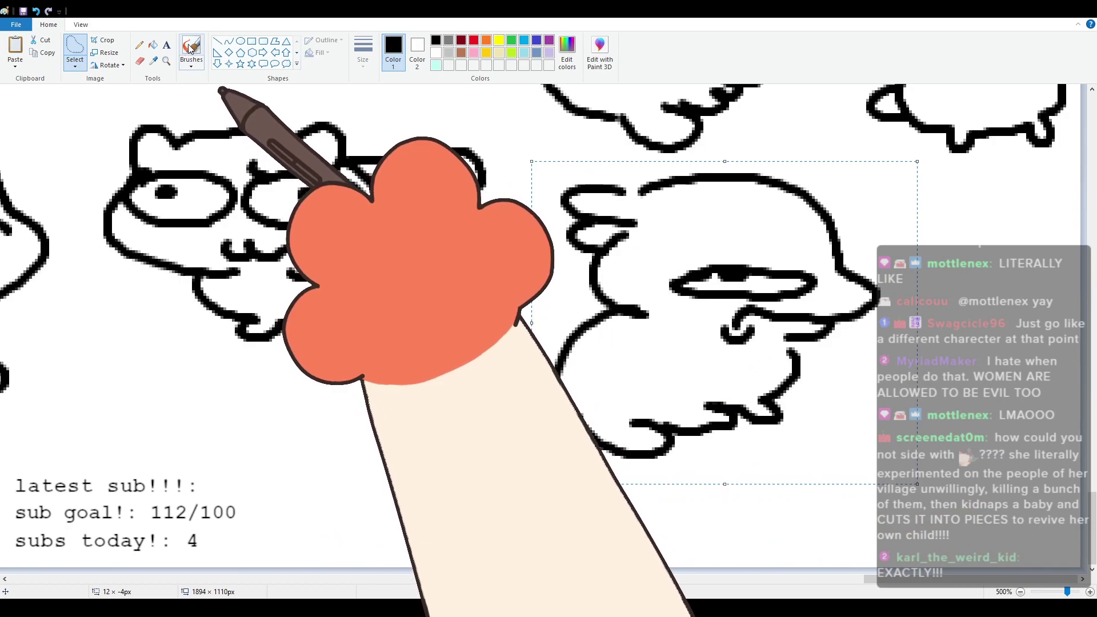
left_click(191, 49)
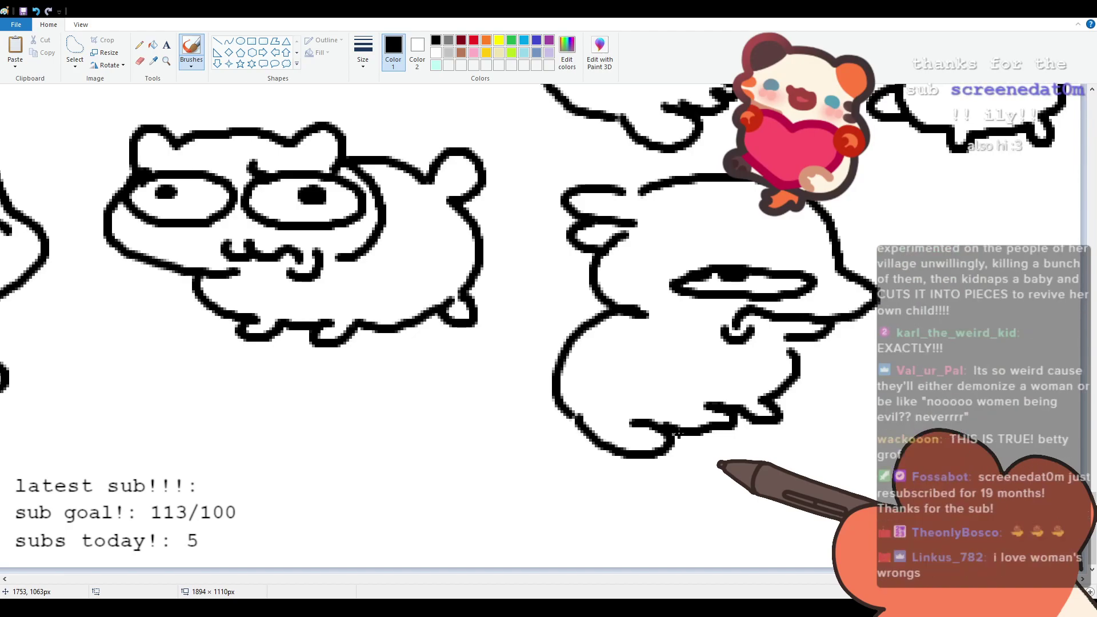
Step: Start a new row at the canvas's lower-left corner with the top of a cat head and its two ears
left_click_drag(891, 578, 33, 579)
scroll(171, 417, "up", 1)
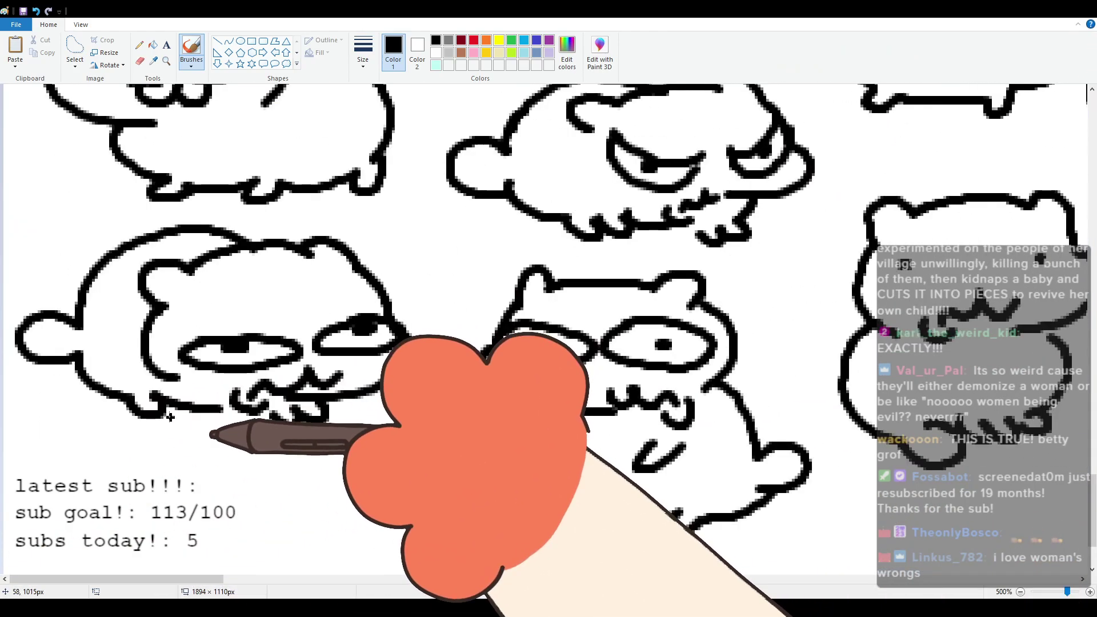
scroll(170, 417, "down", 3)
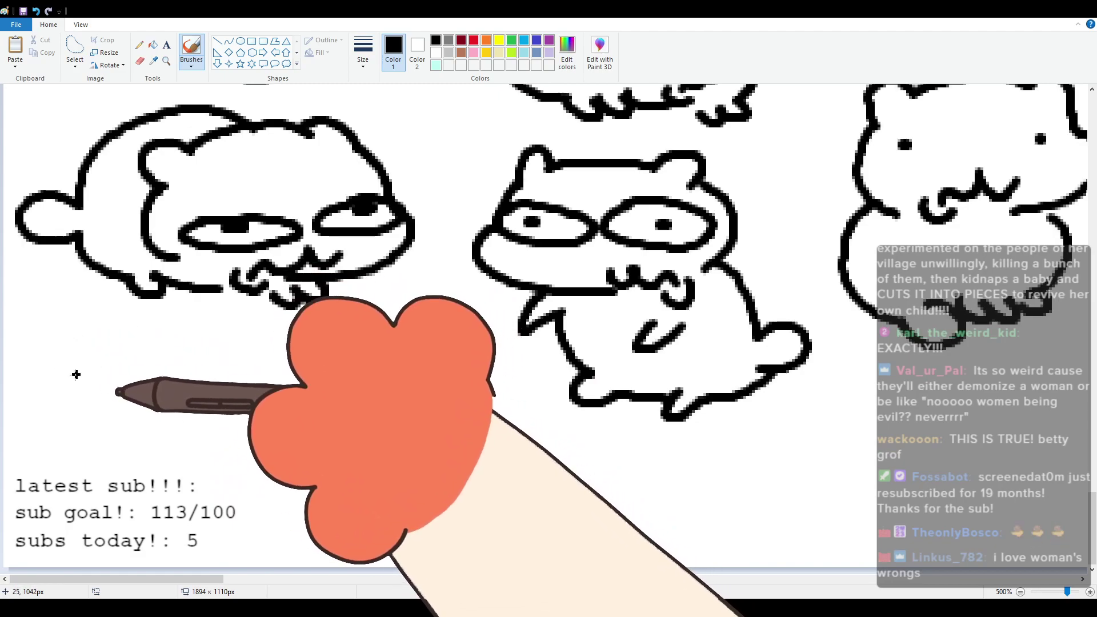
left_click_drag(82, 392, 116, 365)
key("ctrl+z")
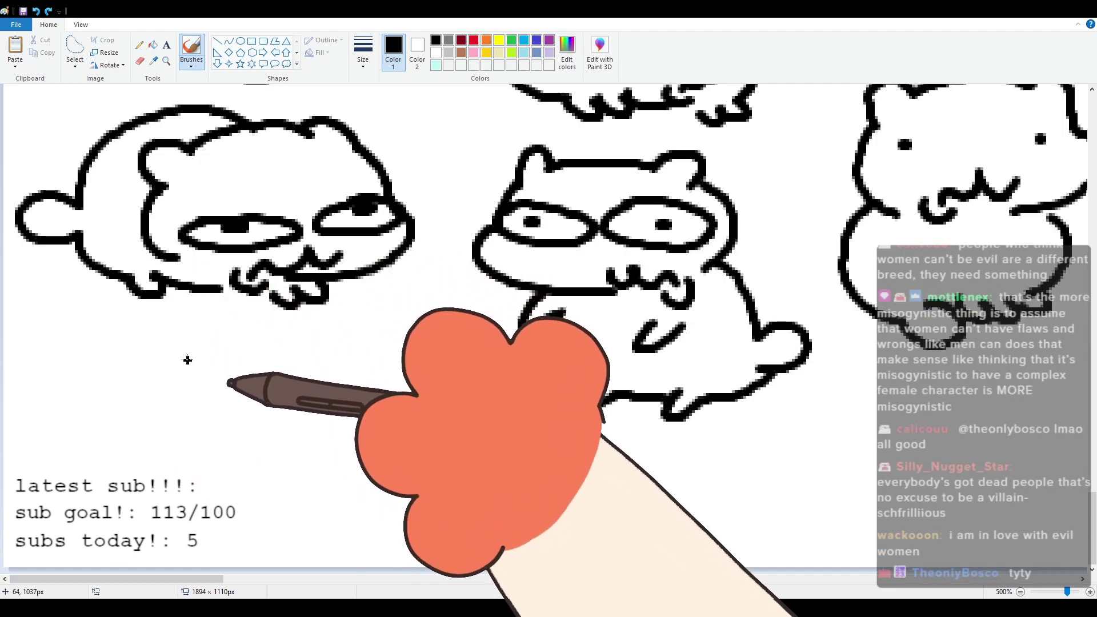
mouse_move(86, 403)
left_mouse_down()
mouse_move(116, 368)
mouse_move(286, 361)
mouse_move(284, 400)
left_mouse_up()
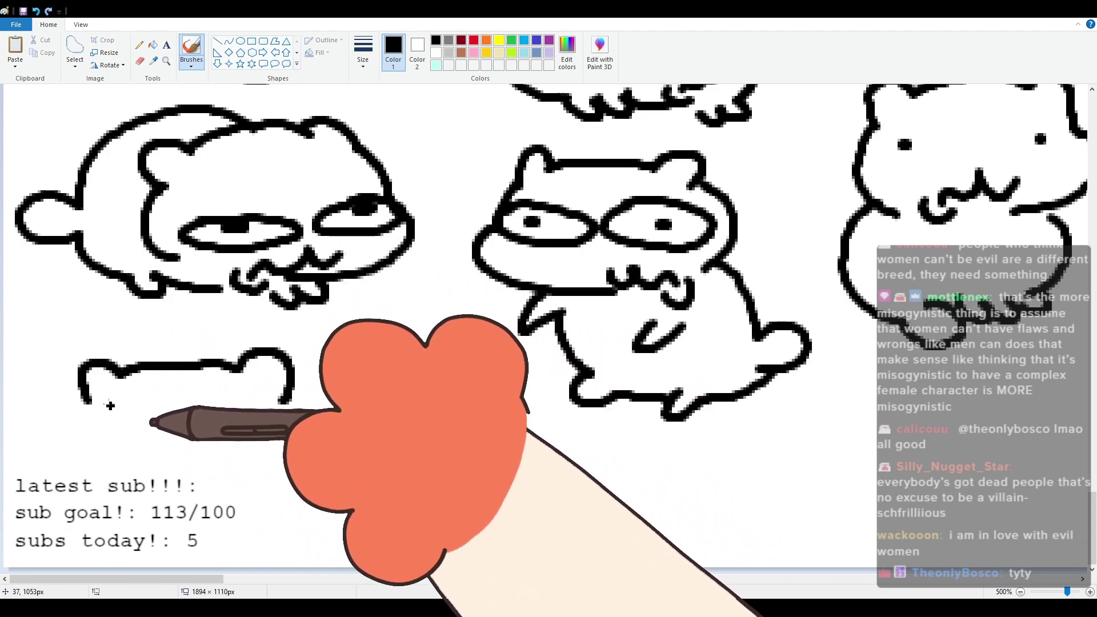
Step: Draw the lower-left cat's two cheeks, half-lidded eyes and wavy mouth
mouse_move(87, 403)
left_mouse_down()
mouse_move(147, 487)
mouse_move(202, 485)
left_mouse_up()
key("ctrl+z")
mouse_move(85, 403)
left_mouse_down()
mouse_move(59, 449)
mouse_move(181, 494)
left_mouse_up()
left_click_drag(97, 398, 114, 400)
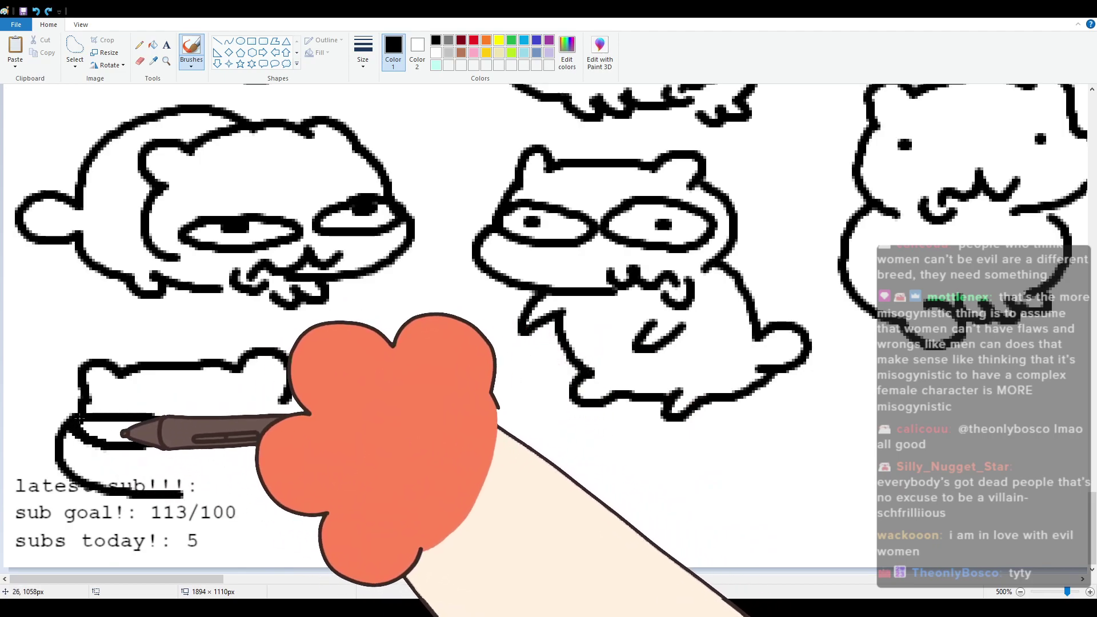
mouse_move(218, 420)
left_mouse_down()
mouse_move(311, 433)
mouse_move(193, 424)
left_mouse_up()
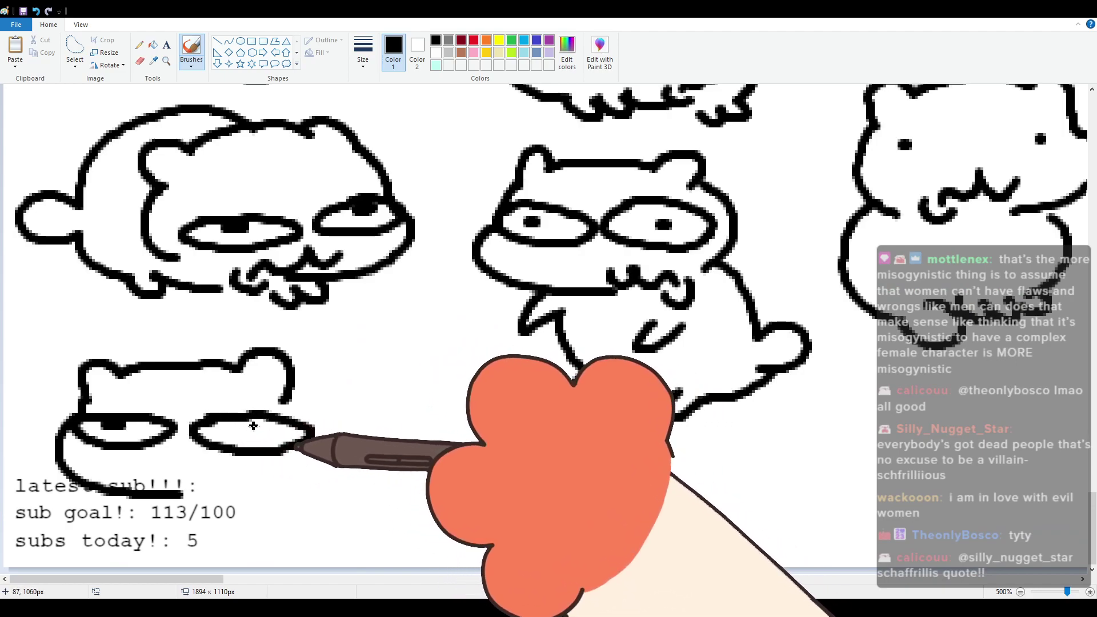
mouse_move(179, 466)
left_mouse_down()
mouse_move(202, 463)
mouse_move(262, 486)
left_mouse_up()
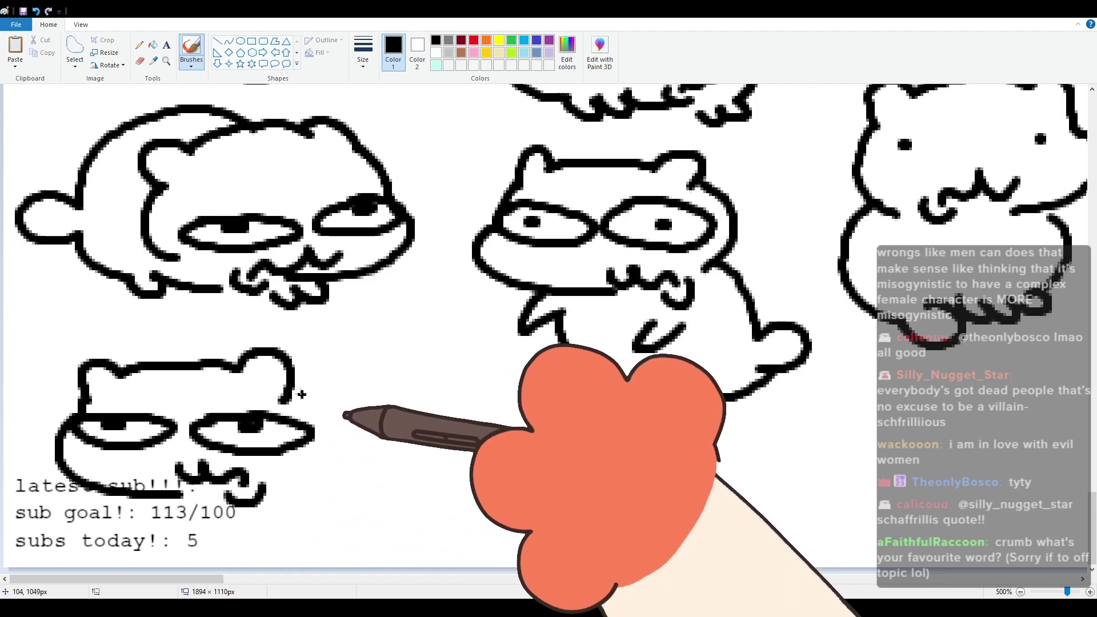
left_click_drag(284, 395, 299, 473)
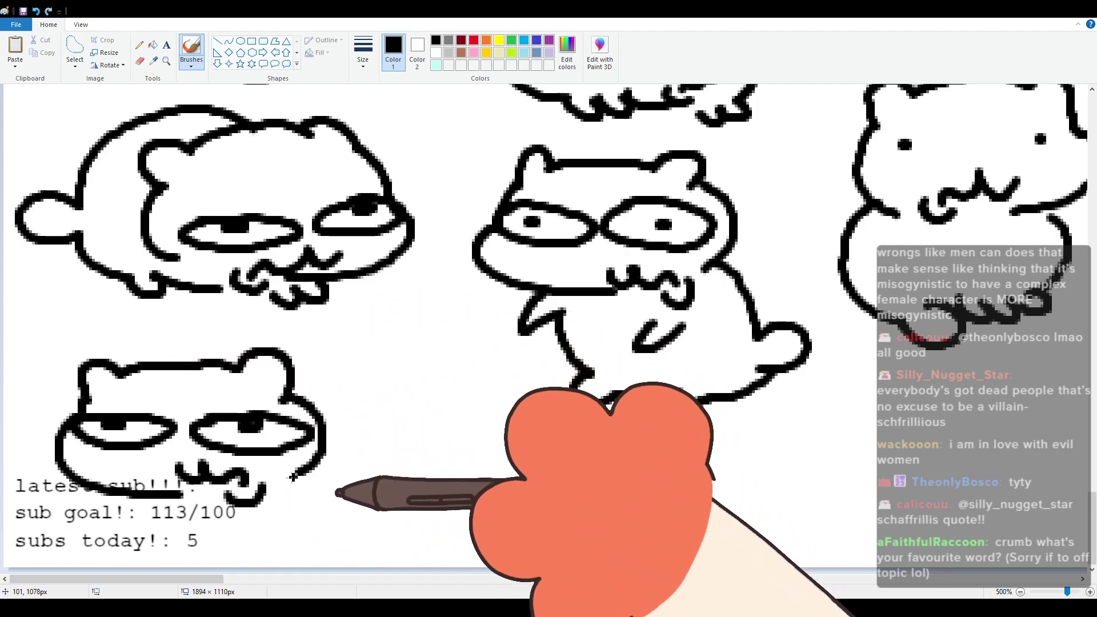
Step: Draw the lower-left cat's long standing body with small feet and a raised tail on the right
left_click_drag(164, 499, 220, 537)
mouse_move(205, 538)
left_mouse_down()
mouse_move(277, 540)
mouse_move(291, 552)
mouse_move(400, 532)
left_mouse_up()
left_click_drag(293, 391, 386, 394)
key("ctrl+z")
mouse_move(292, 393)
left_mouse_down()
mouse_move(403, 403)
mouse_move(441, 383)
mouse_move(419, 431)
mouse_move(447, 465)
mouse_move(424, 524)
mouse_move(399, 531)
mouse_move(440, 551)
left_mouse_up()
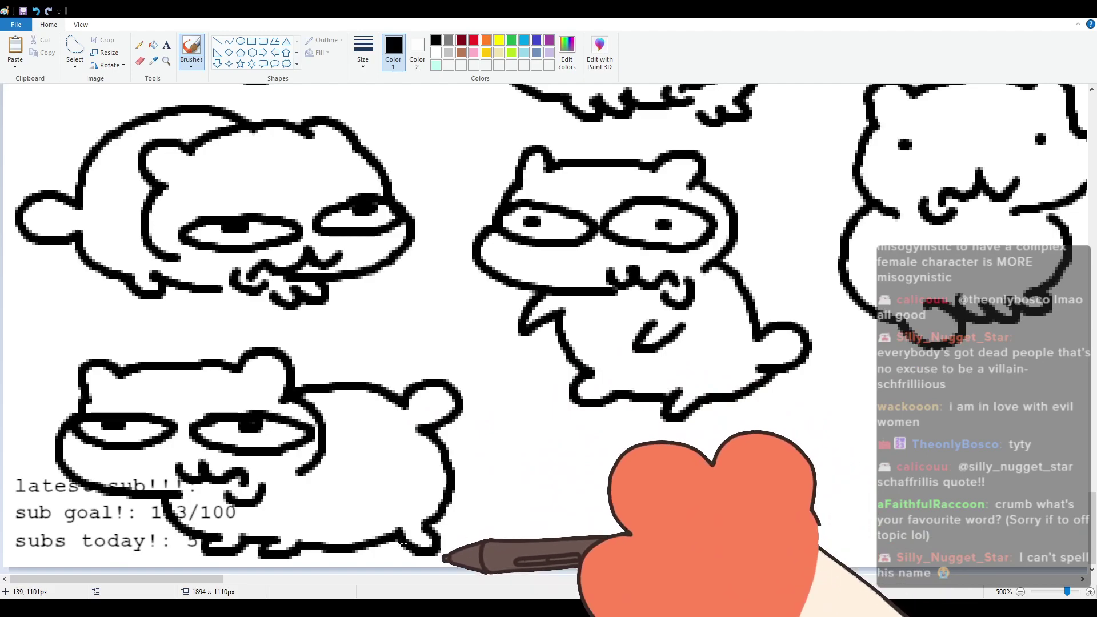
Step: Start the bottom row's second cat with the top of its head, two ears and a pointed right cheek
left_click_drag(206, 579, 333, 584)
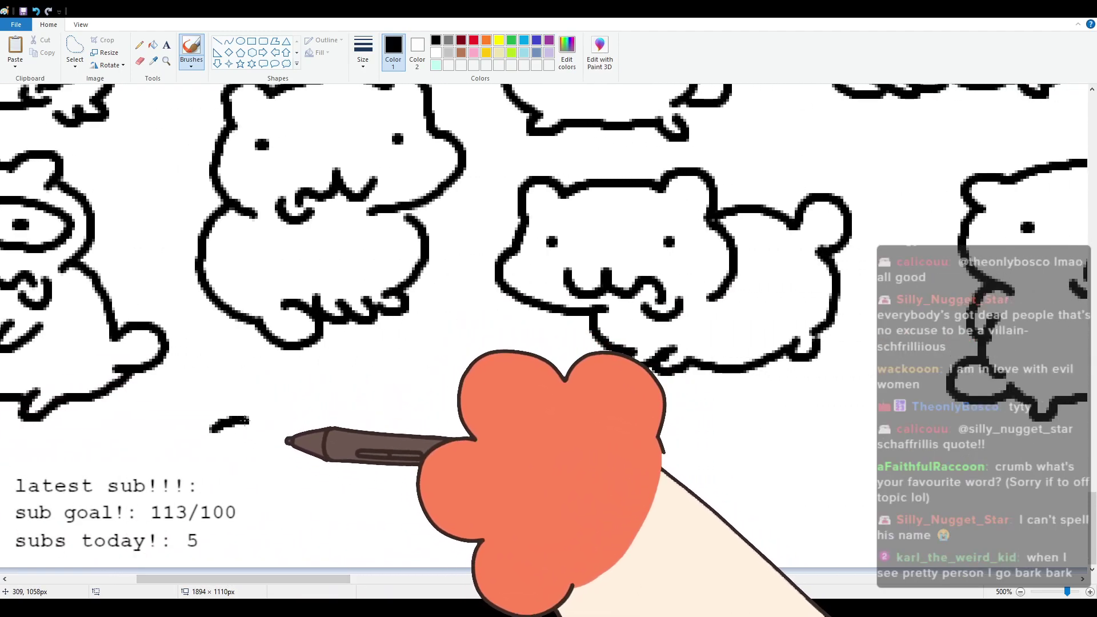
left_click_drag(249, 421, 248, 455)
key("ctrl+z")
mouse_move(342, 432)
left_mouse_down()
mouse_move(331, 414)
mouse_move(489, 381)
mouse_move(536, 414)
mouse_move(583, 480)
mouse_move(500, 514)
left_mouse_up()
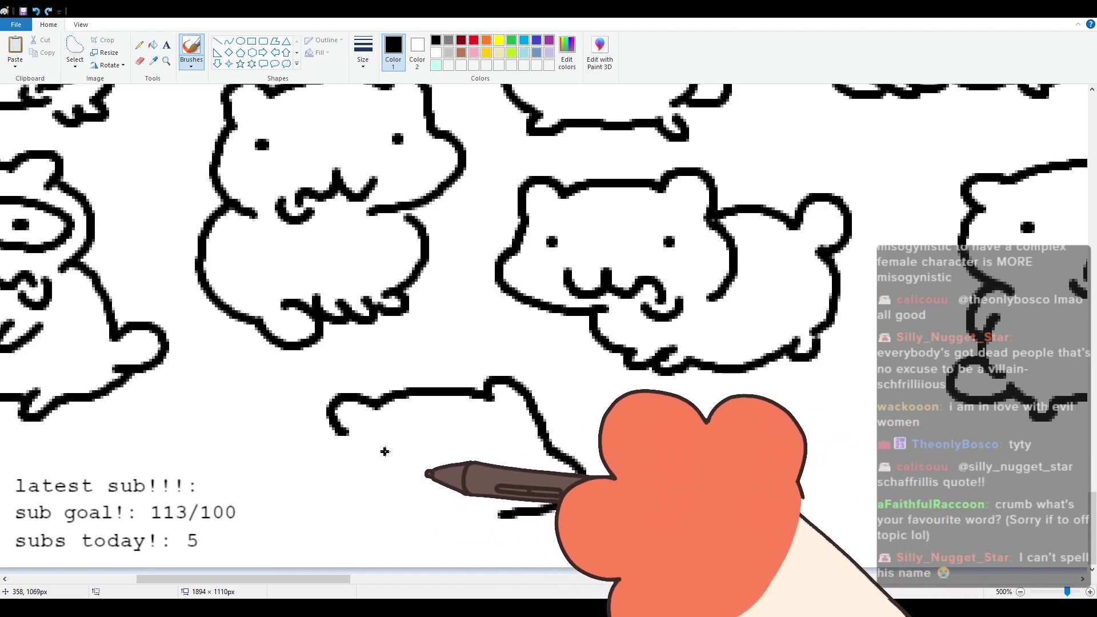
Step: Finish the second bottom-row cat with frowning oval eyes, a wavy mouth, a left cheek and a low body with its tail on the left
mouse_move(368, 447)
left_mouse_down()
mouse_move(425, 480)
mouse_move(374, 443)
mouse_move(407, 461)
left_mouse_up()
mouse_move(503, 434)
left_mouse_down()
mouse_move(513, 473)
mouse_move(504, 433)
mouse_move(434, 450)
left_mouse_up()
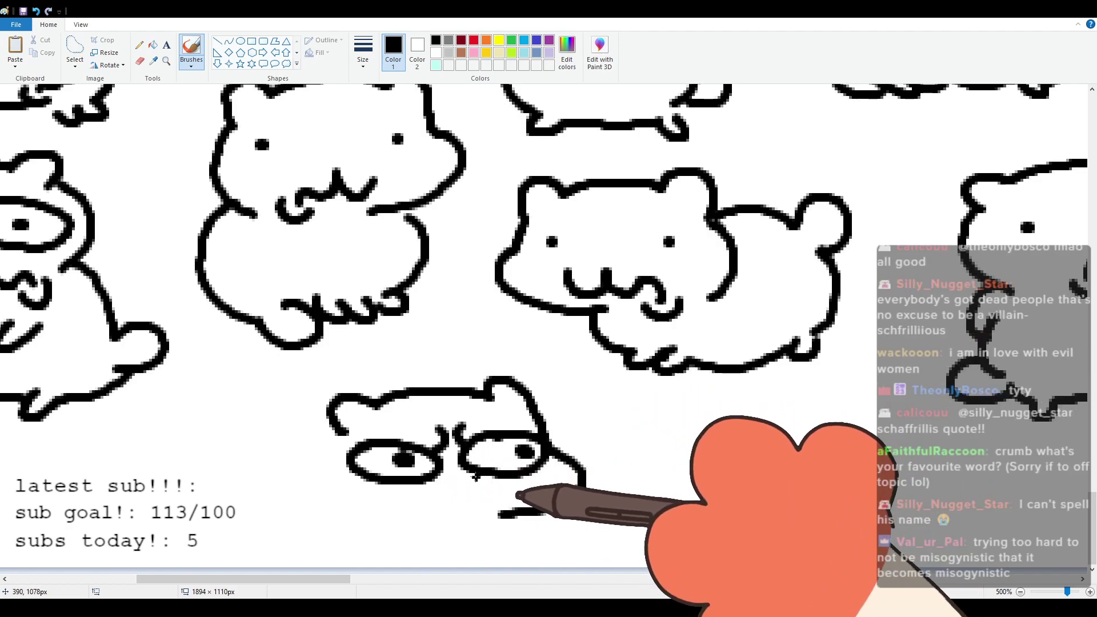
mouse_move(456, 487)
left_mouse_down()
mouse_move(381, 512)
mouse_move(410, 514)
left_mouse_up()
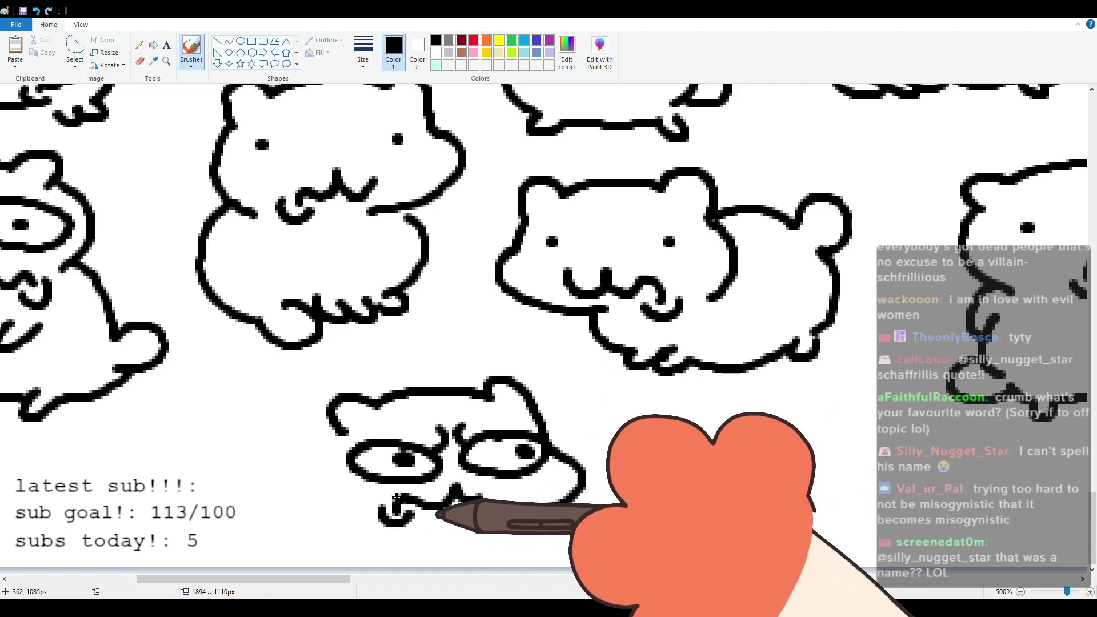
mouse_move(343, 431)
left_mouse_down()
mouse_move(321, 453)
mouse_move(345, 498)
left_mouse_up()
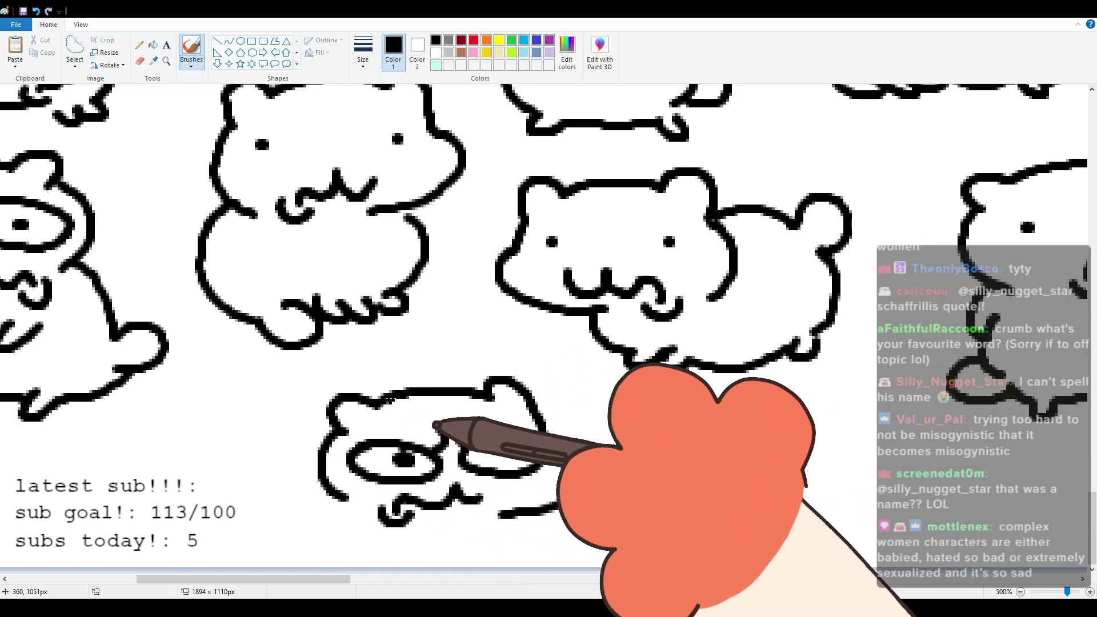
mouse_move(334, 399)
left_mouse_down()
mouse_move(210, 451)
mouse_move(224, 465)
mouse_move(158, 471)
mouse_move(219, 483)
mouse_move(218, 504)
mouse_move(283, 535)
mouse_move(271, 538)
mouse_move(468, 537)
left_mouse_up()
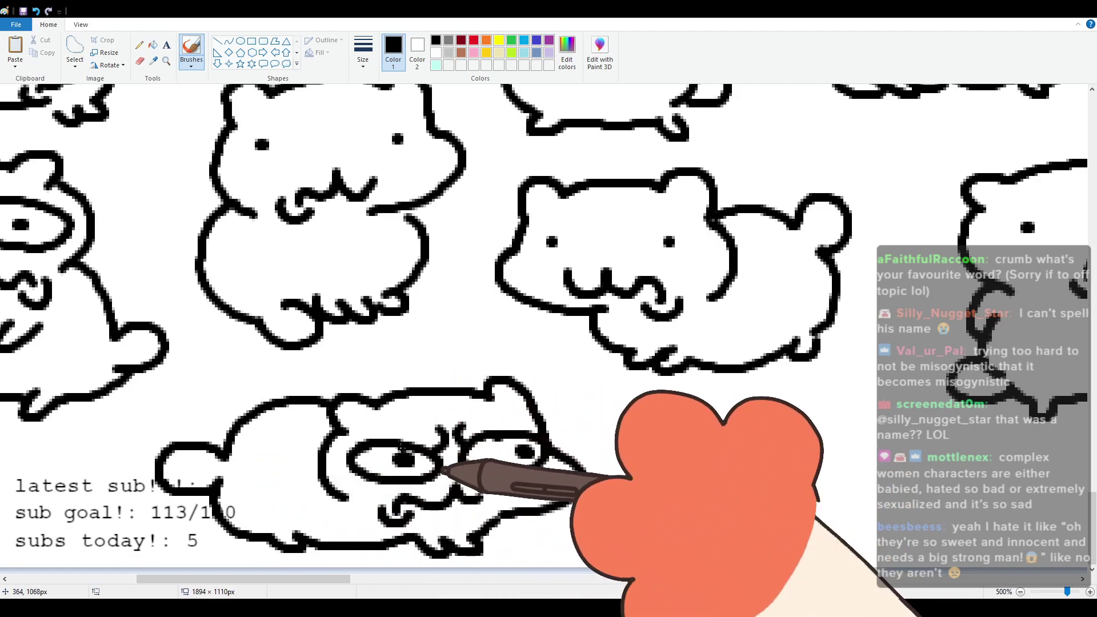
Step: Draw a third bottom-row cat's downward-tilted head with two ears, a left cheek and one half-lidded eye near the chin
left_click_drag(306, 578, 391, 594)
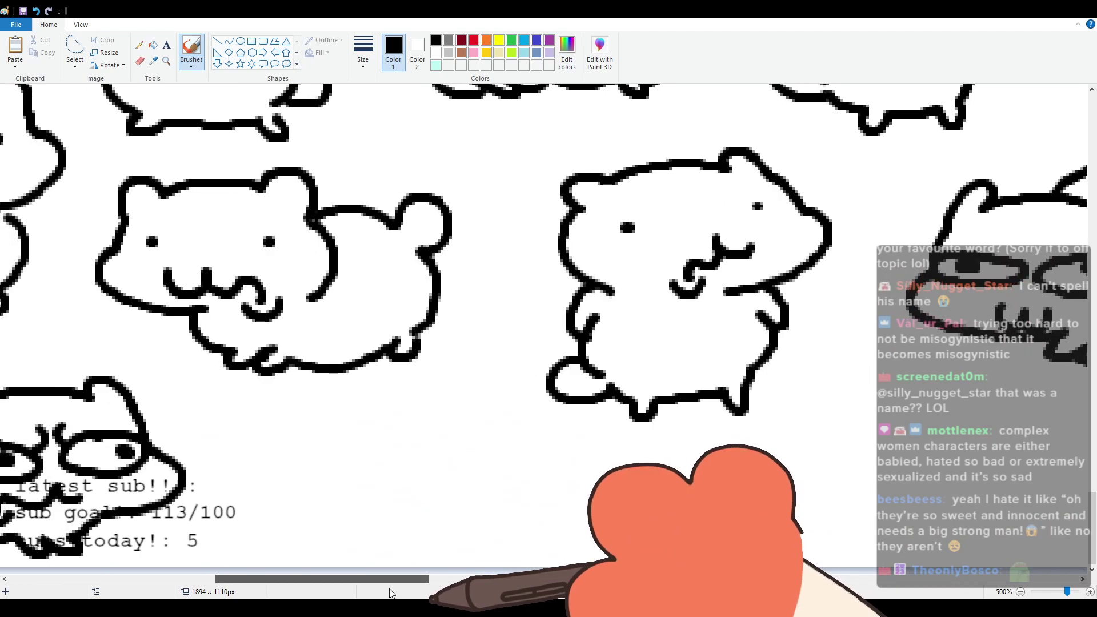
left_click_drag(390, 593, 396, 594)
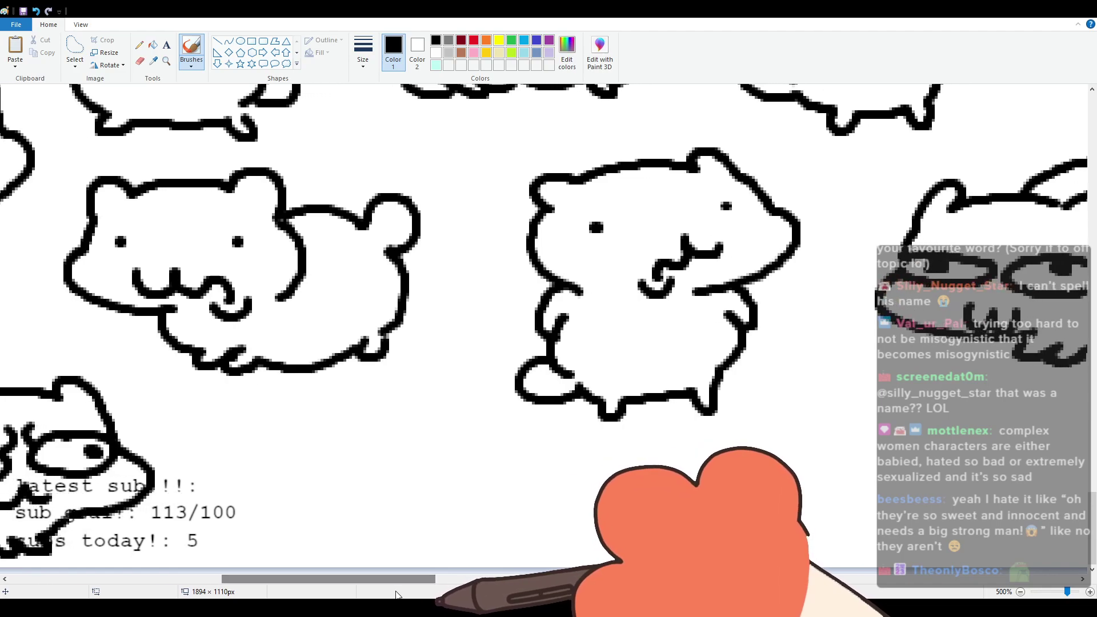
mouse_move(255, 456)
left_mouse_down()
mouse_move(269, 420)
mouse_move(405, 417)
mouse_move(443, 441)
left_mouse_up()
mouse_move(252, 457)
left_mouse_down()
mouse_move(254, 500)
mouse_move(360, 547)
left_mouse_up()
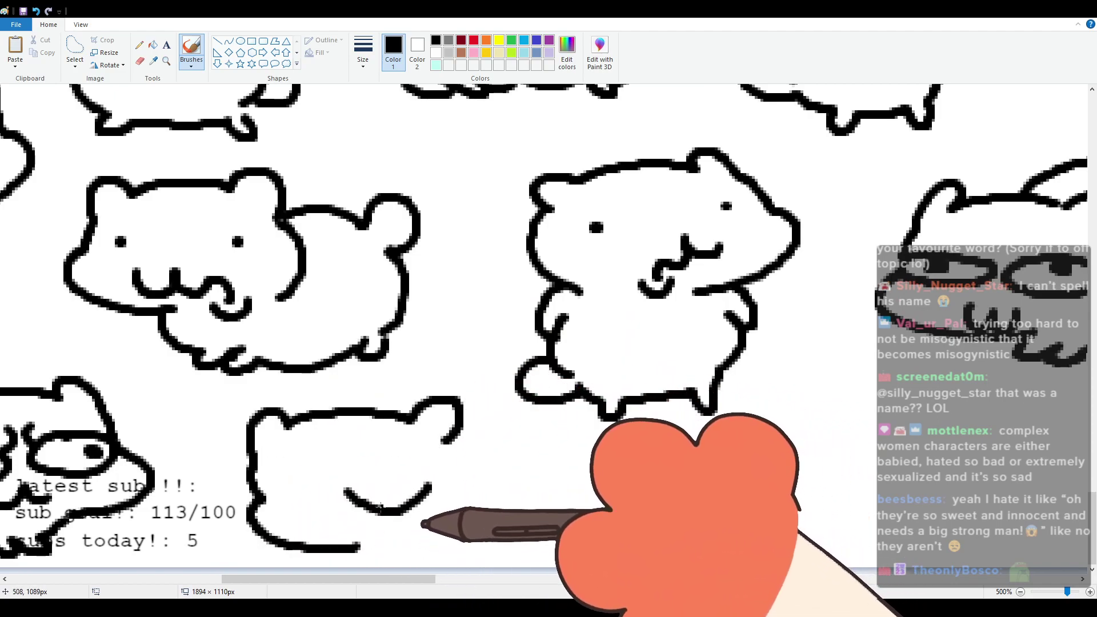
mouse_move(349, 490)
left_mouse_down()
mouse_move(411, 523)
mouse_move(394, 508)
mouse_move(394, 543)
left_mouse_up()
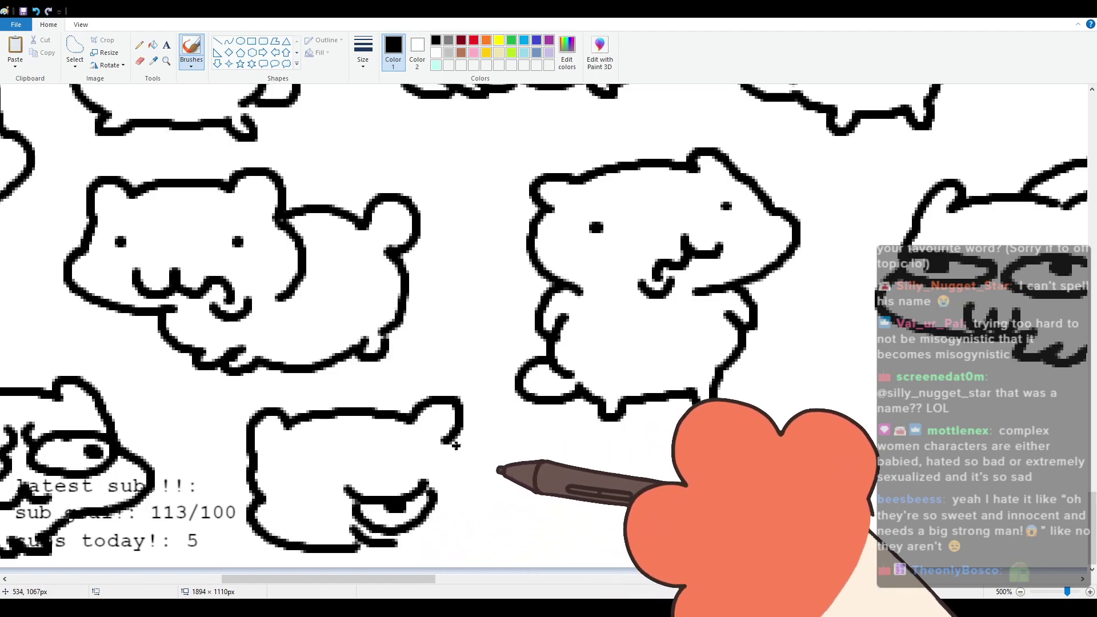
Step: Draw the third cat's right cheek and its low rounded body with feet and a tail on the right
left_click_drag(445, 441, 456, 513)
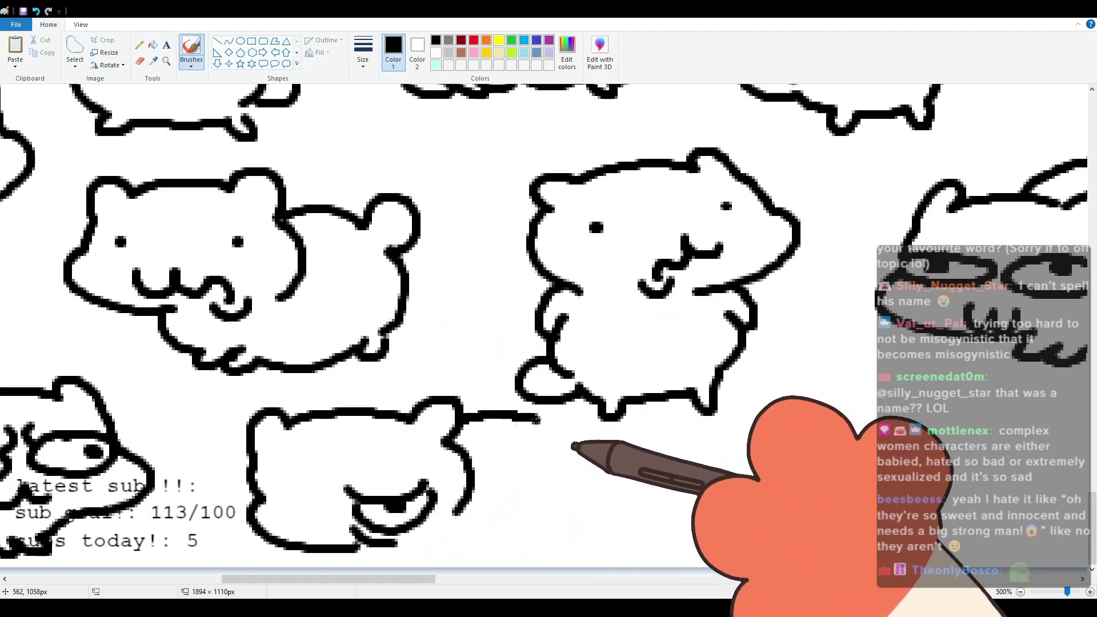
mouse_move(460, 422)
left_mouse_down()
mouse_move(605, 477)
mouse_move(574, 540)
left_mouse_up()
mouse_move(411, 542)
left_mouse_down()
mouse_move(440, 554)
mouse_move(533, 546)
mouse_move(557, 561)
mouse_move(576, 540)
left_mouse_up()
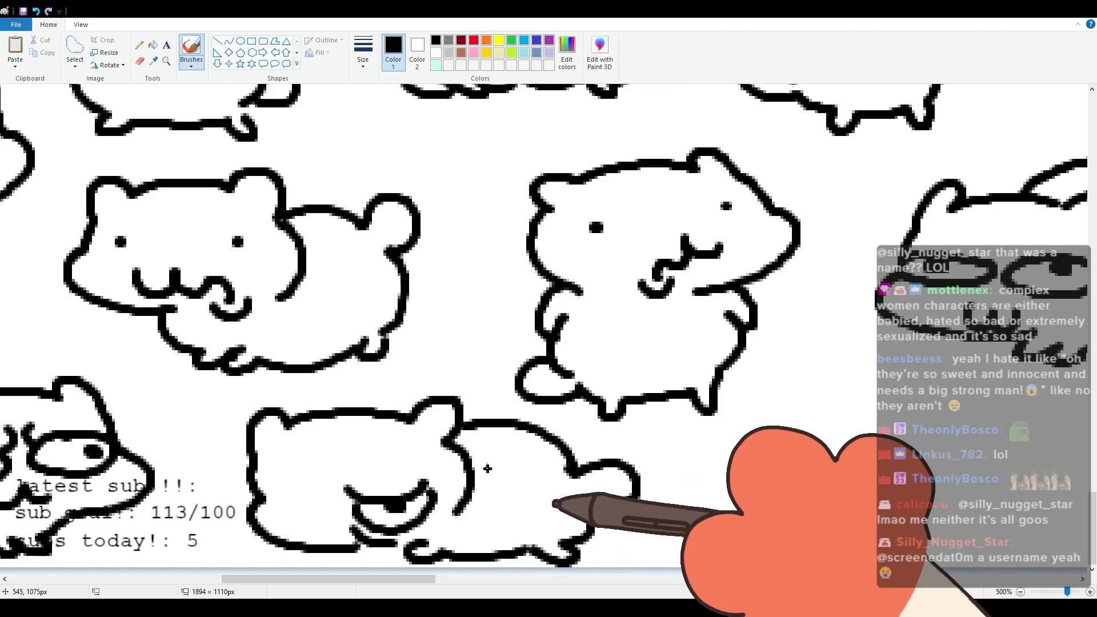
Step: Draw a fourth cat's flat head with two ears, half-lidded oval eyes and a wavy mouth below the lying half-lidded cat
left_click_drag(337, 579, 446, 575)
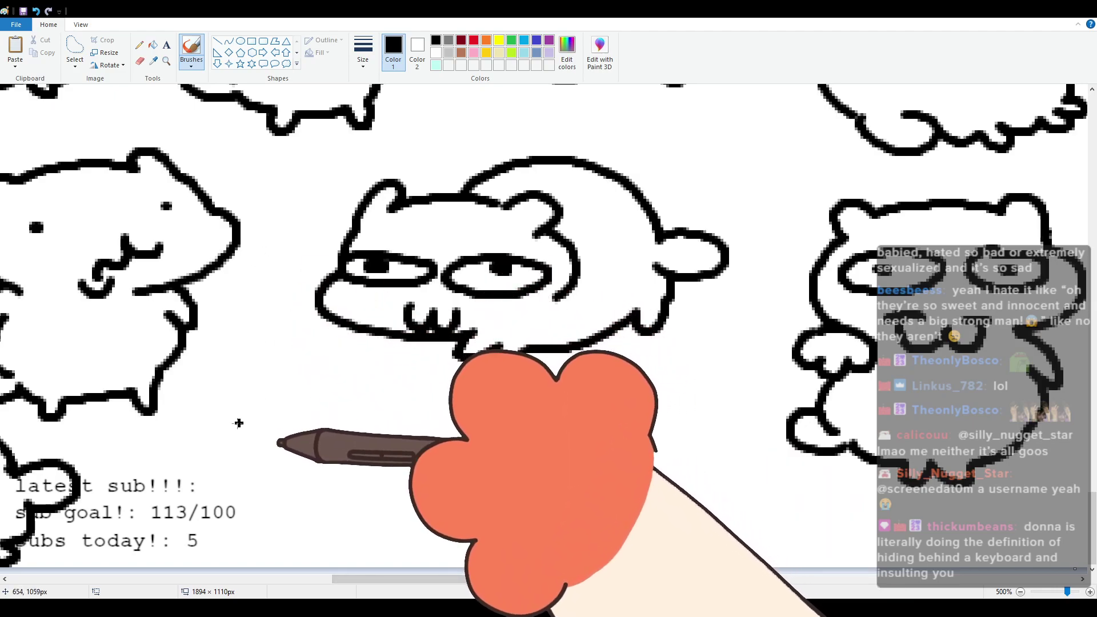
mouse_move(242, 424)
left_mouse_down()
mouse_move(415, 391)
mouse_move(443, 424)
mouse_move(400, 485)
left_mouse_up()
left_click_drag(268, 426, 304, 431)
mouse_move(400, 418)
left_mouse_down()
mouse_move(441, 436)
mouse_move(403, 418)
mouse_move(426, 426)
left_mouse_up()
mouse_move(369, 463)
left_mouse_down()
mouse_move(400, 473)
mouse_move(330, 480)
left_mouse_up()
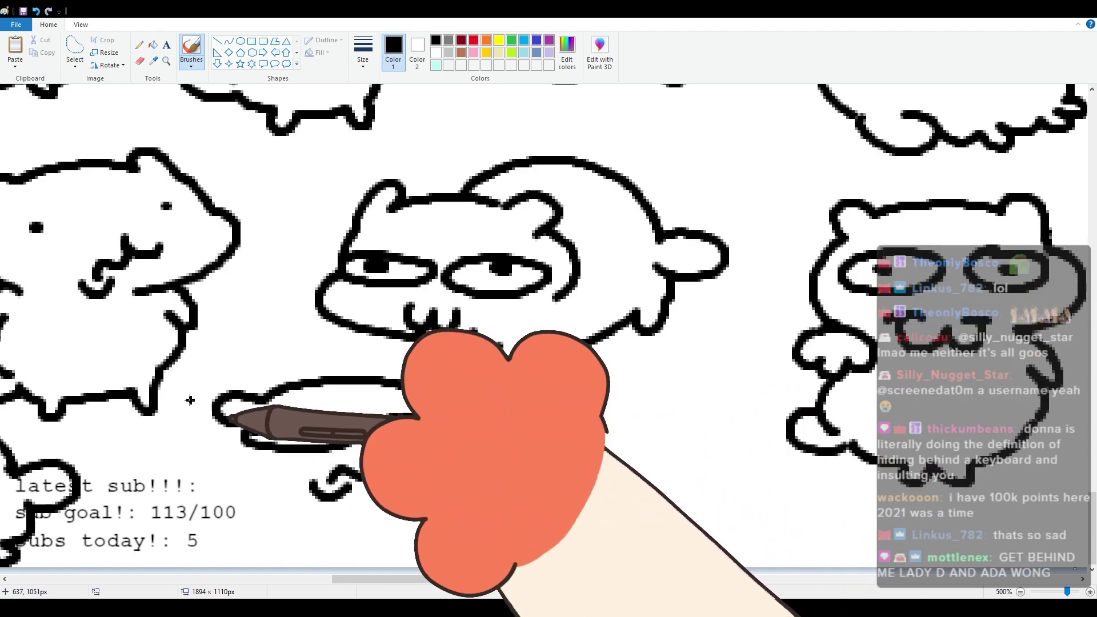
Step: Draw the fourth cat's two cheeks and its squat sitting body with small front paws and a tail on the left
left_click_drag(232, 426, 265, 480)
key("ctrl+z")
mouse_move(231, 425)
left_mouse_down()
mouse_move(273, 487)
mouse_move(225, 538)
mouse_move(190, 509)
mouse_move(201, 523)
mouse_move(167, 524)
mouse_move(236, 551)
mouse_move(447, 544)
mouse_move(441, 488)
left_mouse_up()
left_click_drag(337, 520, 406, 504)
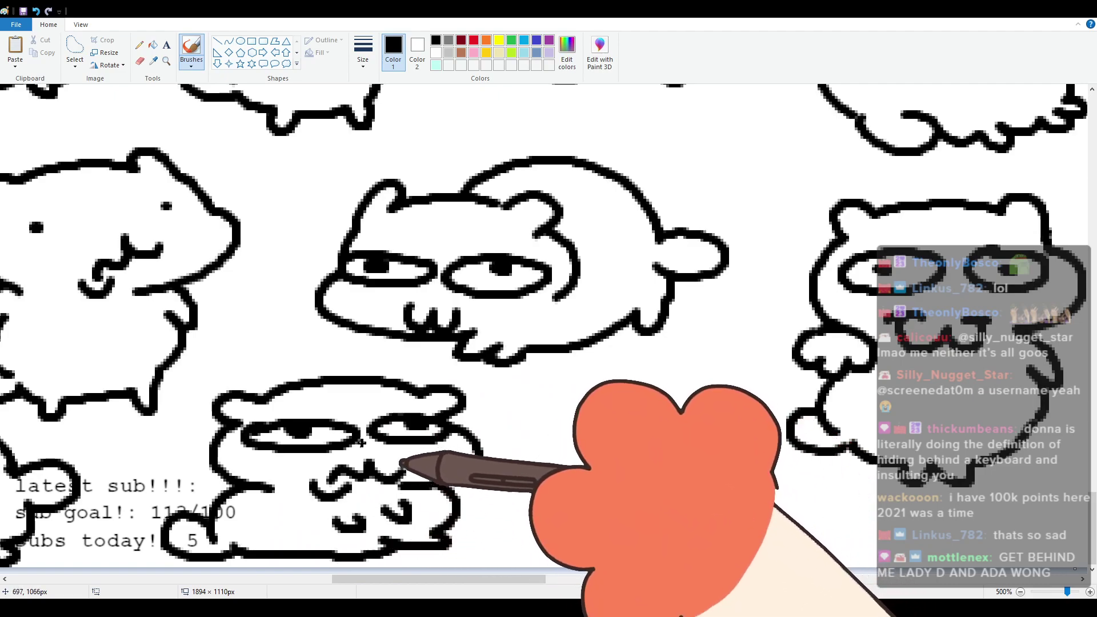
Step: Start another bottom-row cat beneath the one-eyed cat with the top of its head and two ears
mouse_move(394, 582)
left_mouse_down()
mouse_move(666, 586)
mouse_move(747, 561)
mouse_move(496, 565)
left_mouse_up()
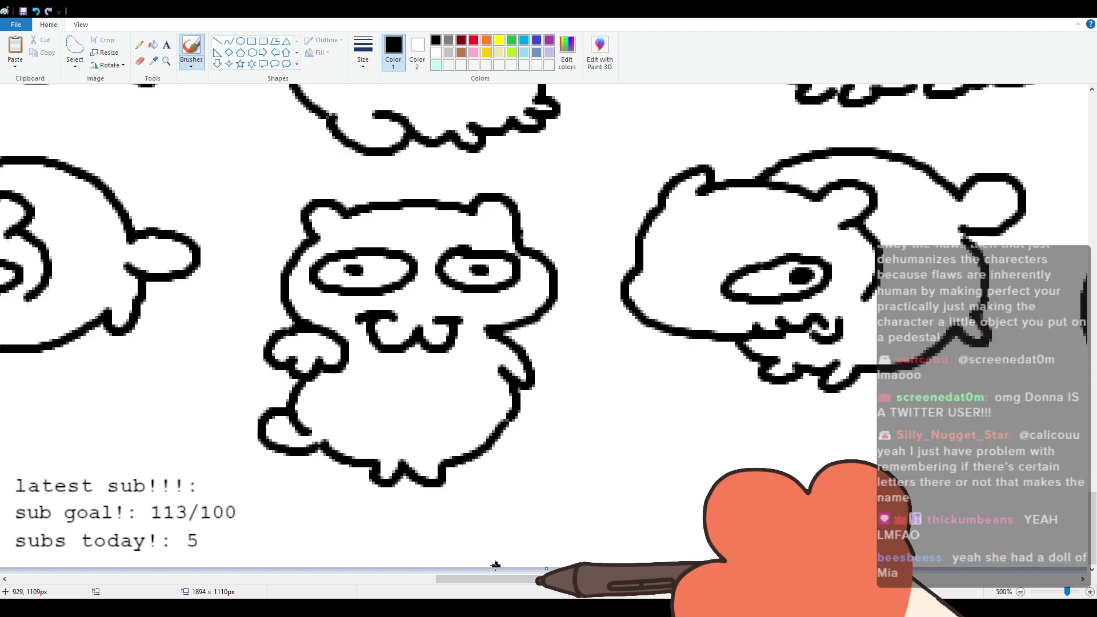
mouse_move(497, 578)
left_mouse_down()
mouse_move(374, 594)
mouse_move(514, 577)
left_mouse_up()
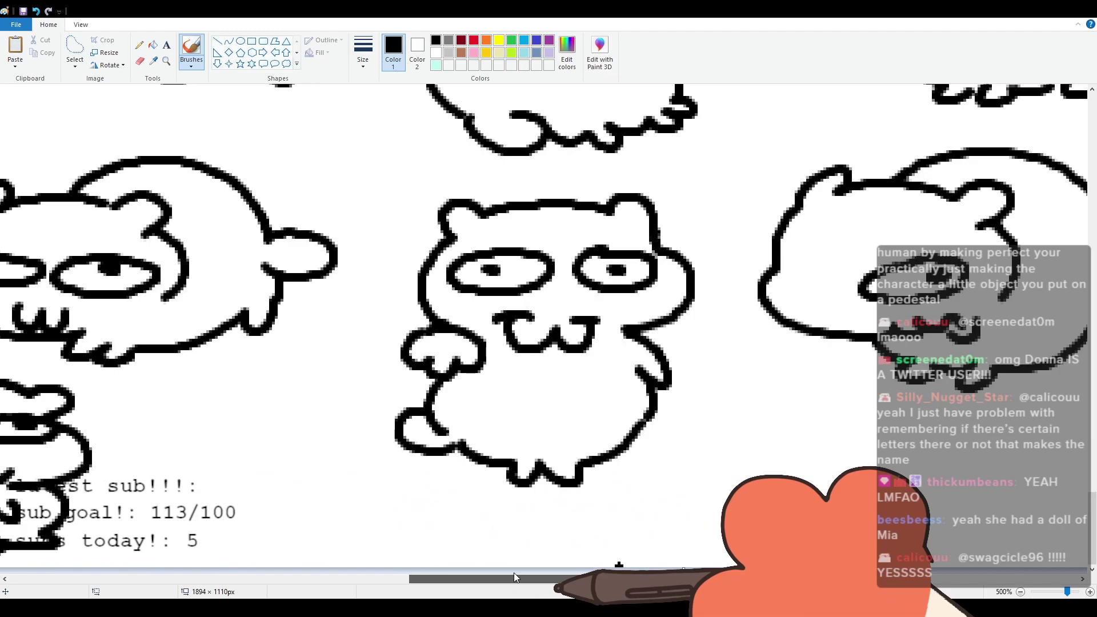
left_click_drag(513, 574, 490, 567)
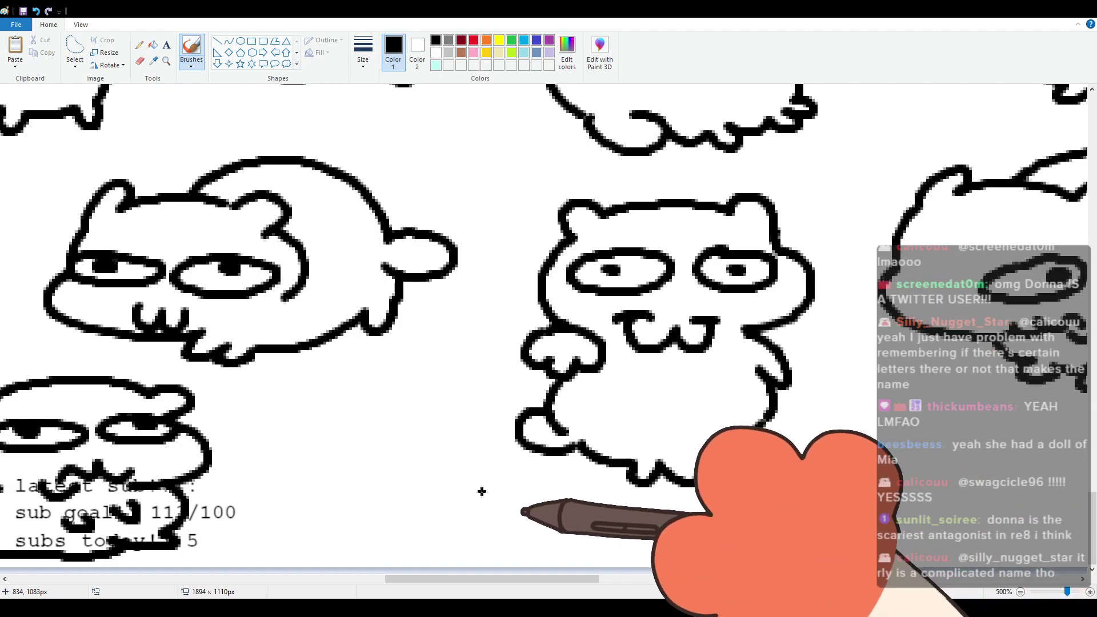
left_click_drag(508, 578, 1044, 525)
scroll(600, 485, "up", 3)
scroll(593, 483, "down", 3)
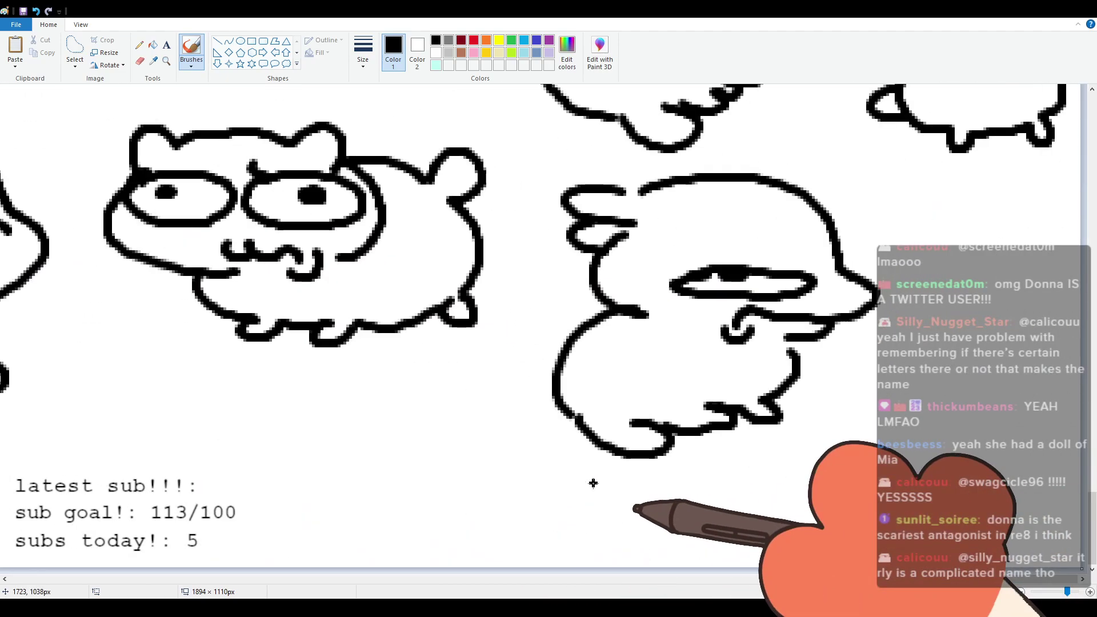
left_click_drag(954, 578, 629, 571)
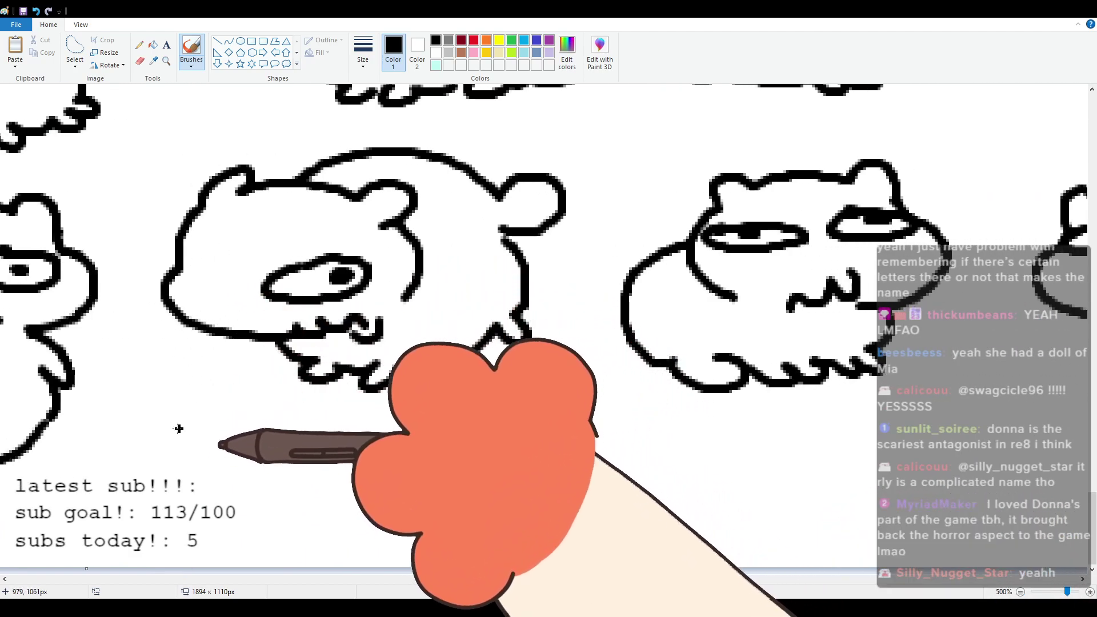
mouse_move(165, 449)
left_mouse_down()
mouse_move(172, 416)
mouse_move(354, 440)
left_mouse_up()
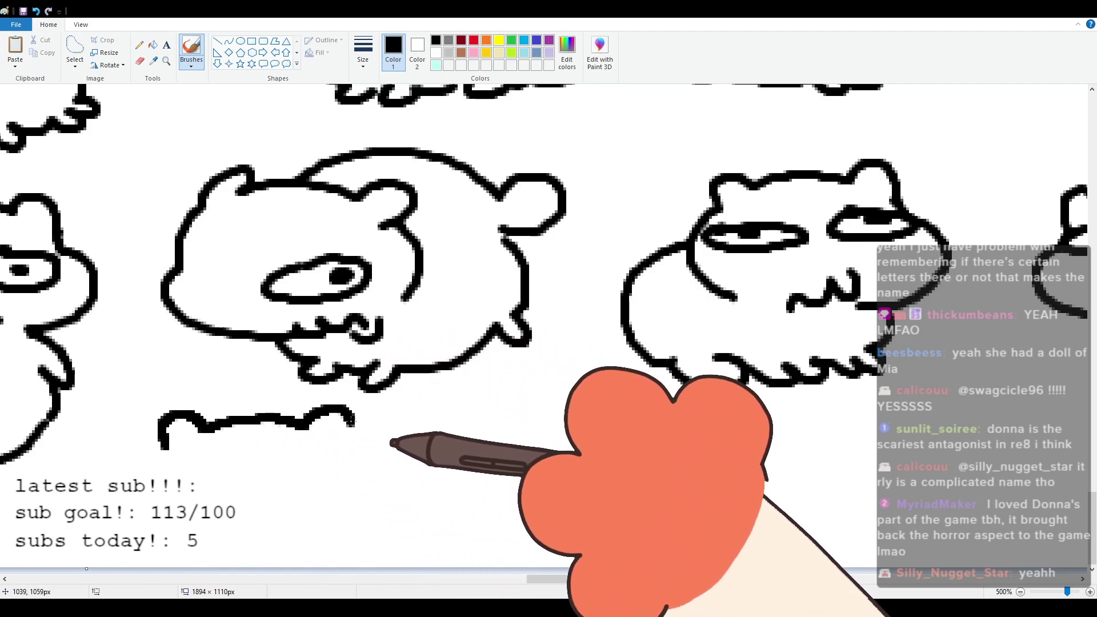
Step: Draw the new cat's left cheek, wide oval eyes with small pupils and wavy mouth
mouse_move(165, 448)
left_mouse_down()
mouse_move(124, 522)
mouse_move(237, 545)
mouse_move(157, 461)
left_mouse_up()
mouse_move(247, 480)
left_mouse_down()
mouse_move(286, 451)
mouse_move(249, 477)
left_mouse_up()
left_click(300, 477)
mouse_move(229, 529)
left_mouse_down()
mouse_move(254, 527)
mouse_move(293, 551)
mouse_move(309, 554)
left_mouse_up()
Step: Draw the wide-eyed cat's right cheek and long lying body with small paws and a tail on the right
mouse_move(356, 446)
left_mouse_down()
mouse_move(377, 471)
mouse_move(357, 524)
mouse_move(428, 433)
mouse_move(460, 458)
left_mouse_up()
key("ctrl+z")
mouse_move(360, 433)
left_mouse_down()
mouse_move(444, 432)
mouse_move(514, 460)
mouse_move(492, 492)
mouse_move(510, 531)
left_mouse_up()
key("ctrl+z")
mouse_move(487, 489)
left_mouse_down()
mouse_move(462, 540)
mouse_move(440, 529)
mouse_move(476, 537)
left_mouse_up()
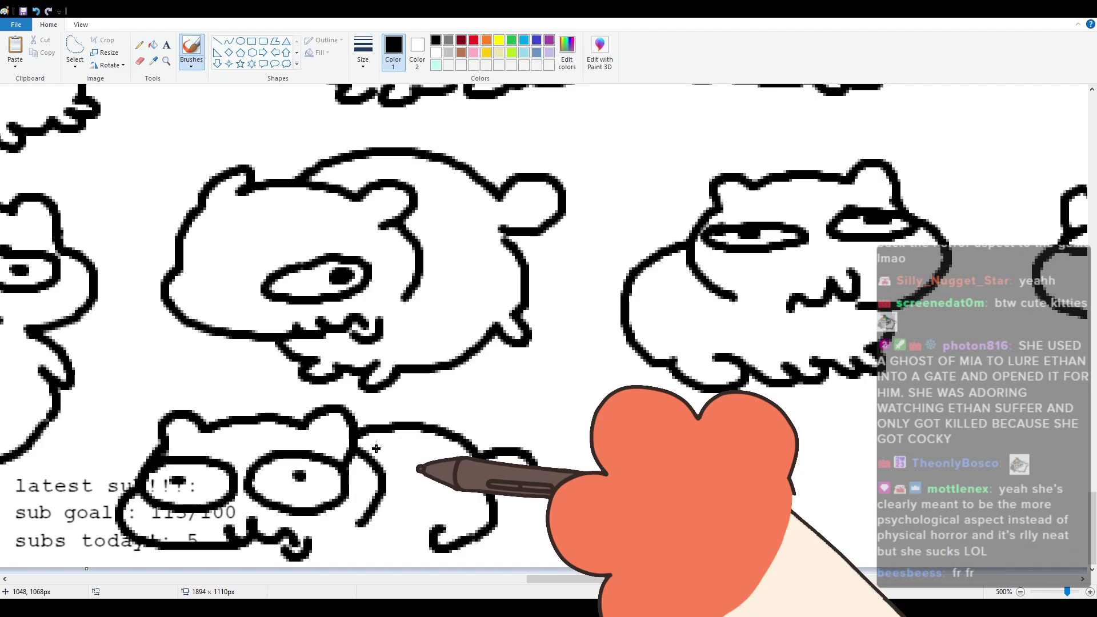
left_click_drag(209, 550, 256, 554)
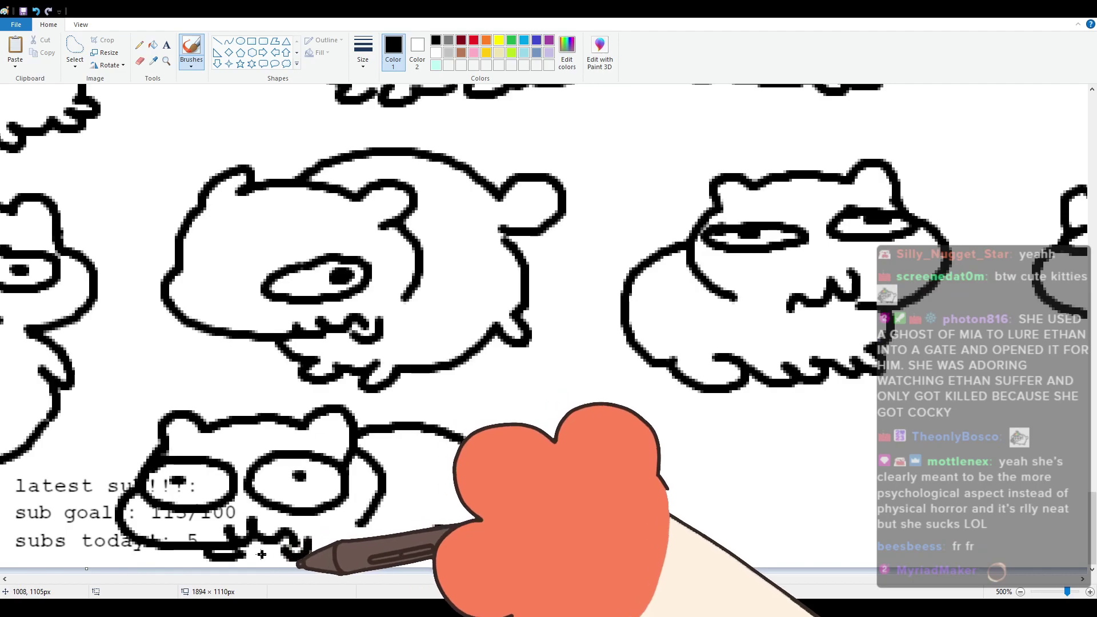
mouse_move(336, 543)
left_mouse_down()
mouse_move(374, 542)
mouse_move(364, 548)
mouse_move(420, 537)
left_mouse_up()
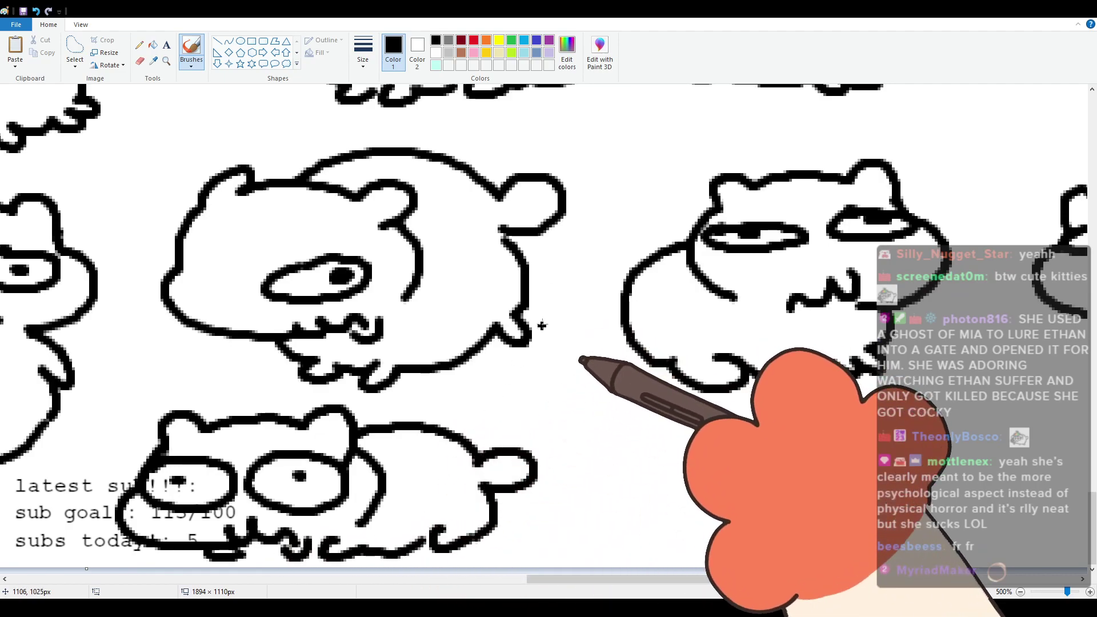
Step: Draw the head top, two ears and left cheek of a cat below the wide-eyed standing cat farther along the bottom row
left_click_drag(582, 582, 545, 589)
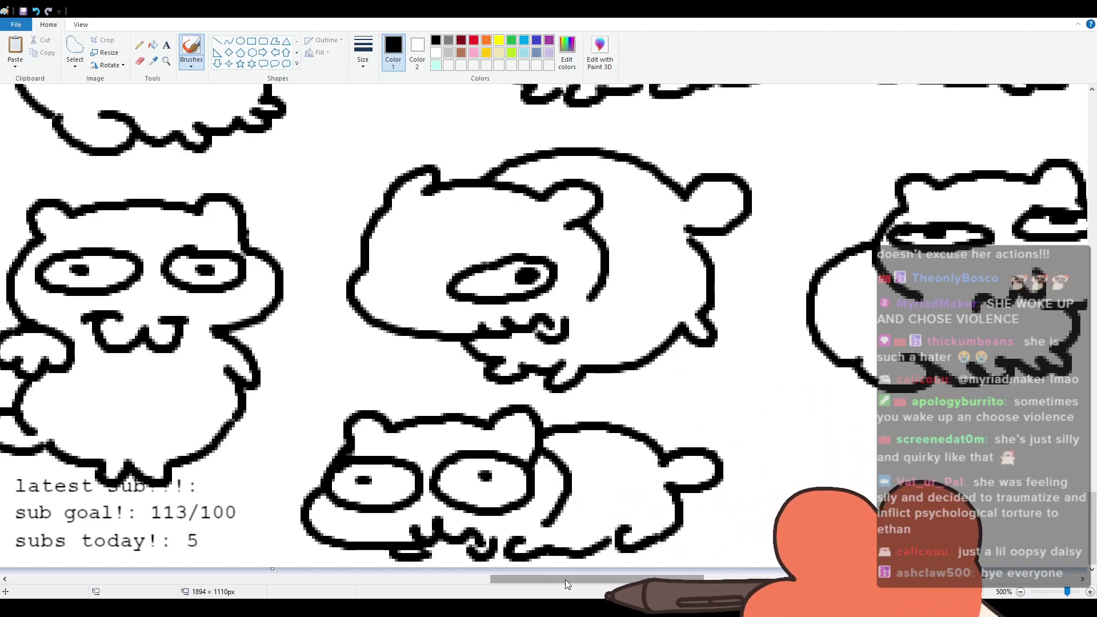
mouse_move(611, 580)
left_mouse_down()
mouse_move(997, 536)
mouse_move(953, 542)
left_mouse_up()
mouse_move(230, 418)
left_mouse_down()
mouse_move(250, 386)
mouse_move(260, 389)
mouse_move(229, 391)
mouse_move(386, 380)
mouse_move(412, 426)
left_mouse_up()
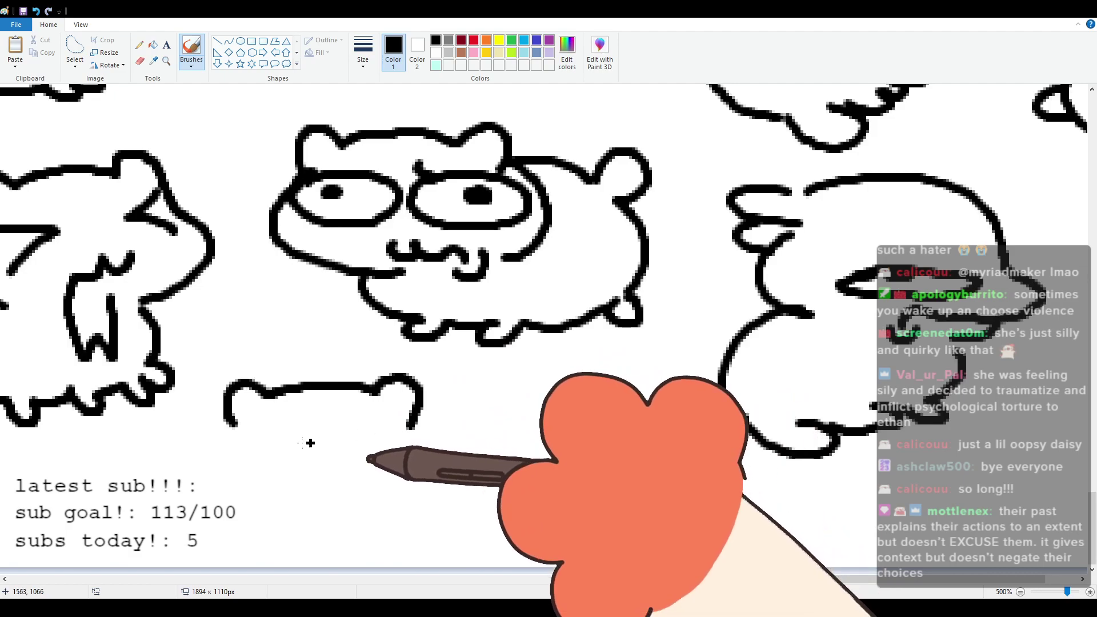
mouse_move(232, 421)
left_mouse_down()
mouse_move(199, 485)
mouse_move(240, 517)
left_mouse_up()
key("ctrl+z")
mouse_move(234, 421)
left_mouse_down()
mouse_move(204, 498)
mouse_move(318, 522)
left_mouse_up()
Step: Give the new cat half-lidded oval eyes with dark pupils, a wavy mouth and furrowed brow marks
mouse_move(229, 429)
left_mouse_down()
mouse_move(256, 437)
mouse_move(245, 443)
left_mouse_up()
mouse_move(355, 430)
left_mouse_down()
mouse_move(350, 469)
mouse_move(420, 436)
mouse_move(347, 439)
mouse_move(382, 440)
left_mouse_up()
left_click_drag(299, 492, 400, 512)
left_click_drag(304, 420, 328, 410)
Step: Draw the frowning cat's right cheek and long standing body with short feet and a tail on the right
mouse_move(412, 426)
left_mouse_down()
mouse_move(454, 460)
mouse_move(433, 495)
left_mouse_up()
key("ctrl+z")
left_click_drag(423, 415, 421, 502)
mouse_move(439, 395)
left_mouse_down()
mouse_move(420, 400)
mouse_move(503, 416)
mouse_move(547, 483)
left_mouse_up()
mouse_move(312, 524)
left_mouse_down()
mouse_move(324, 552)
mouse_move(404, 542)
mouse_move(427, 554)
mouse_move(516, 555)
mouse_move(531, 543)
mouse_move(560, 537)
left_mouse_up()
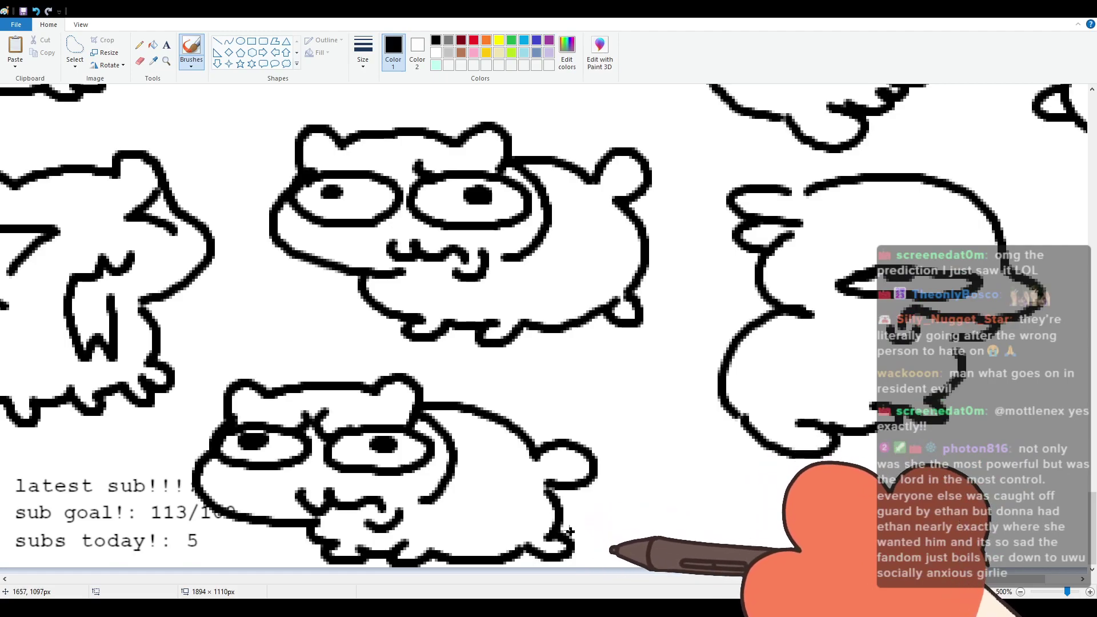